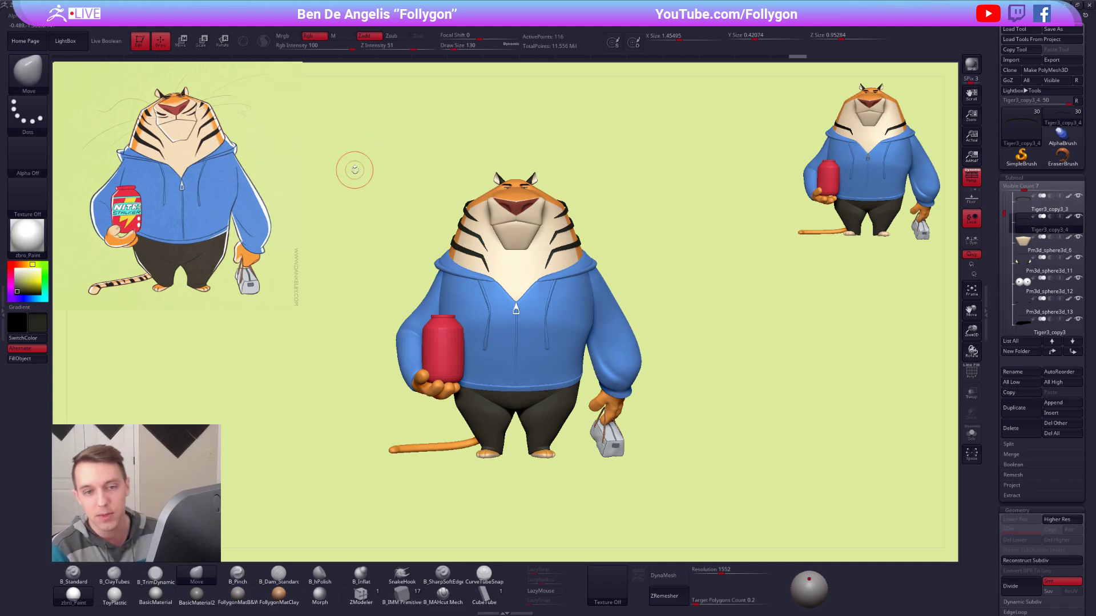
Set the active colour to white and inspect the tiger's face and neck stripes from the front and side.
left_click(16, 269)
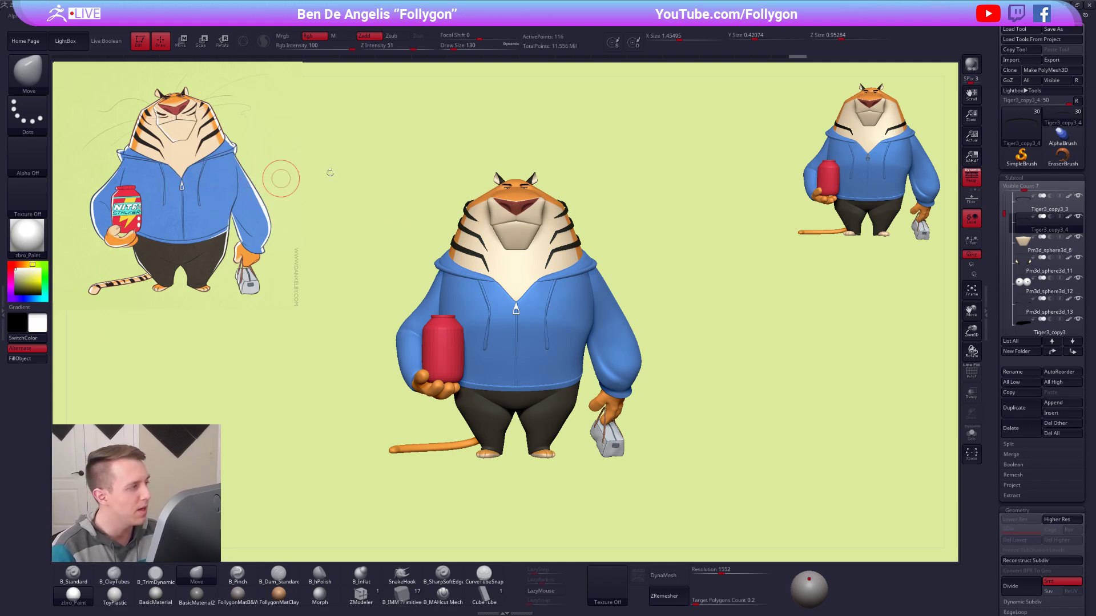
left_click_drag(417, 291, 563, 291)
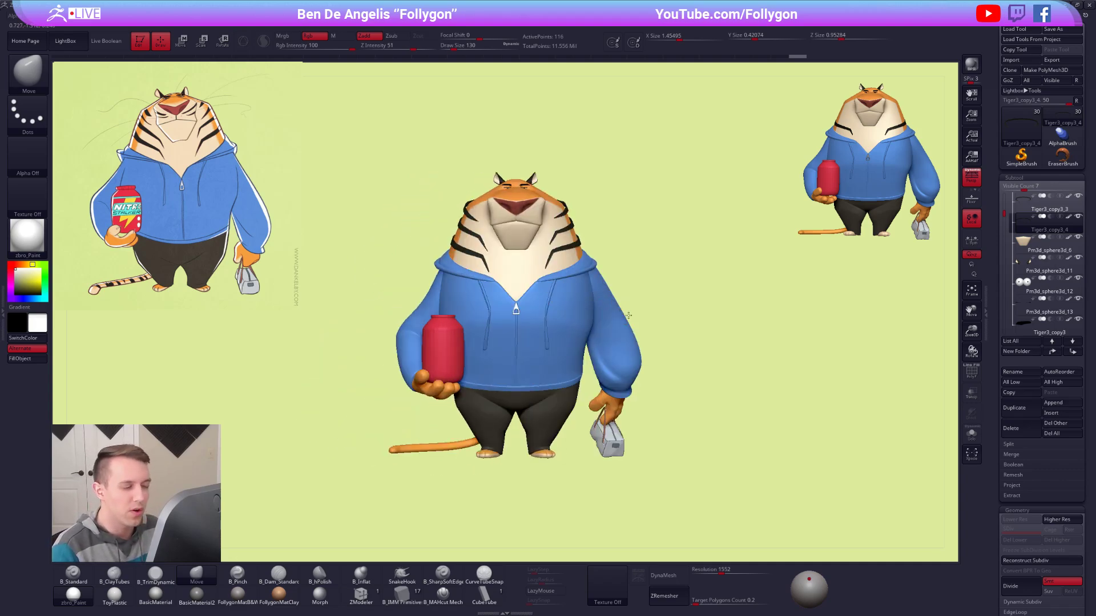
left_click_drag(626, 312, 636, 322, "alt")
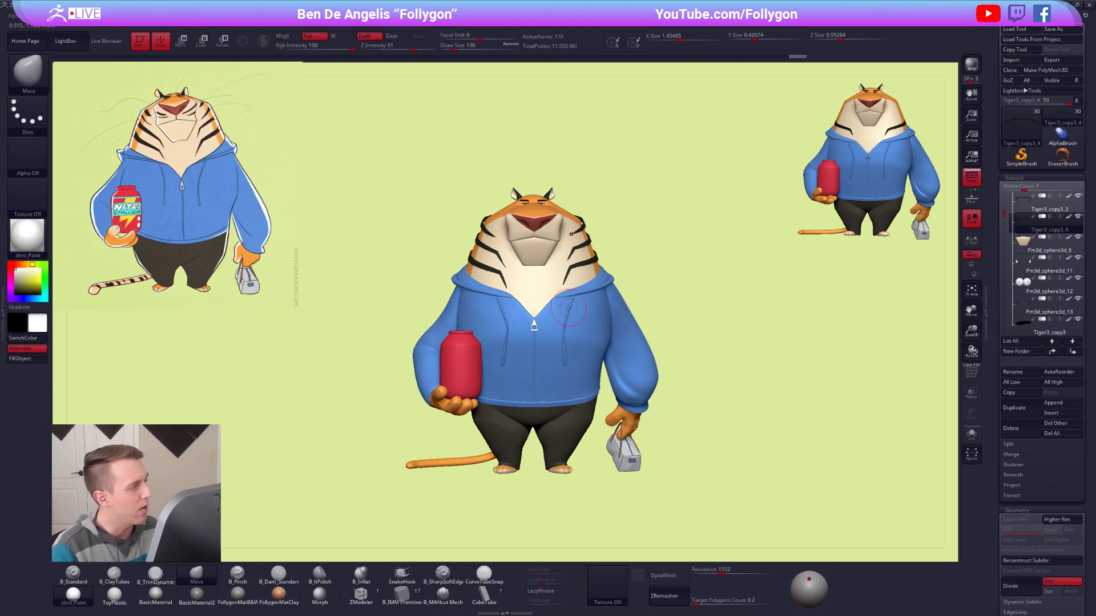
right_click_drag(567, 333, 582, 308, "ctrl")
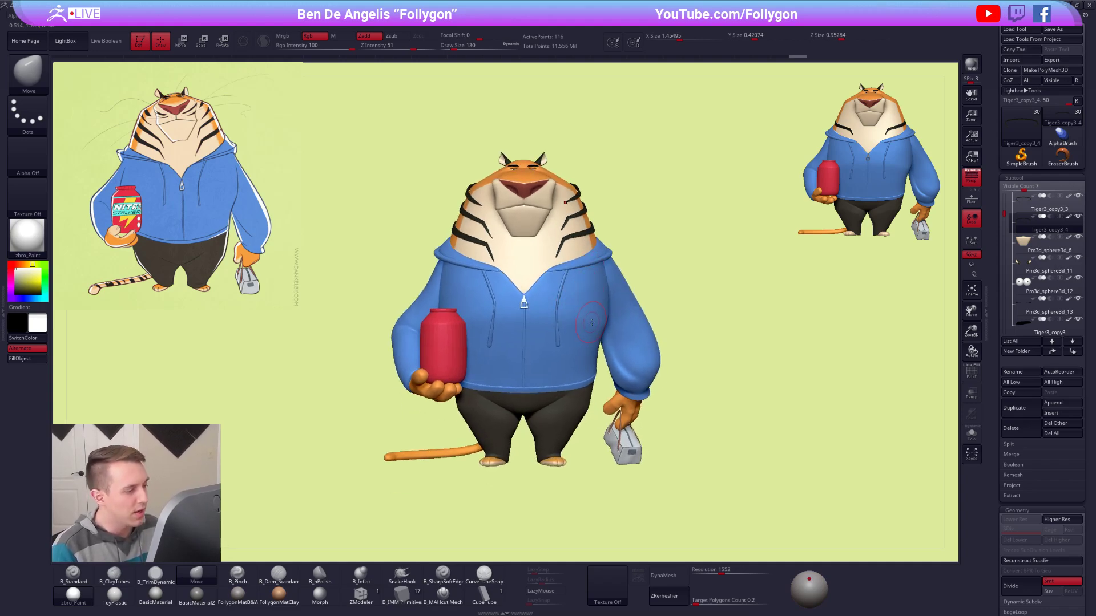
right_click_drag(554, 278, 506, 279)
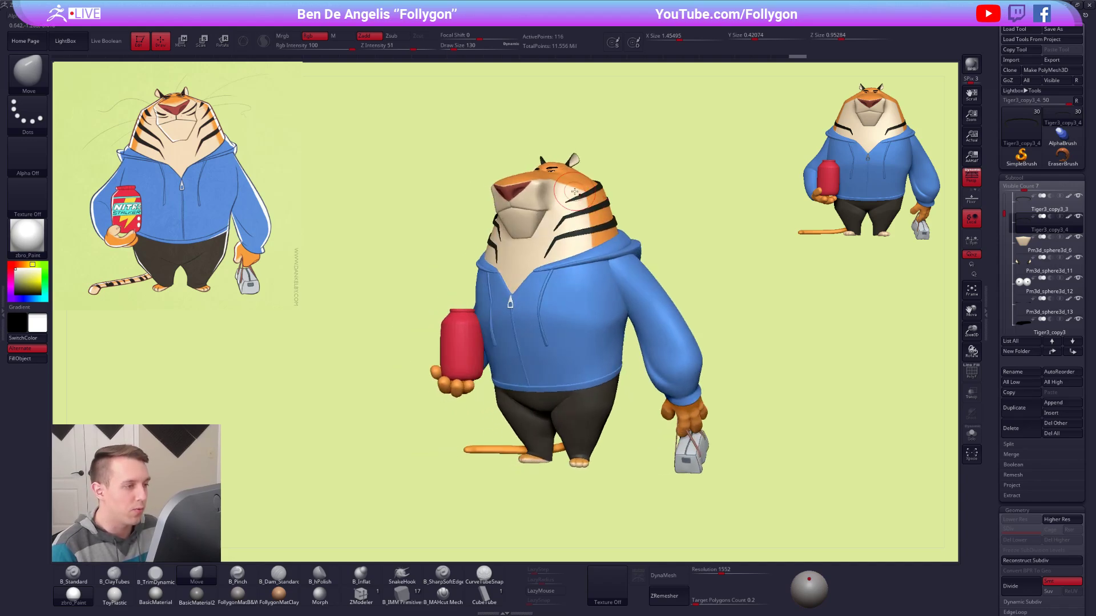
right_click_drag(570, 202, 581, 254, "alt")
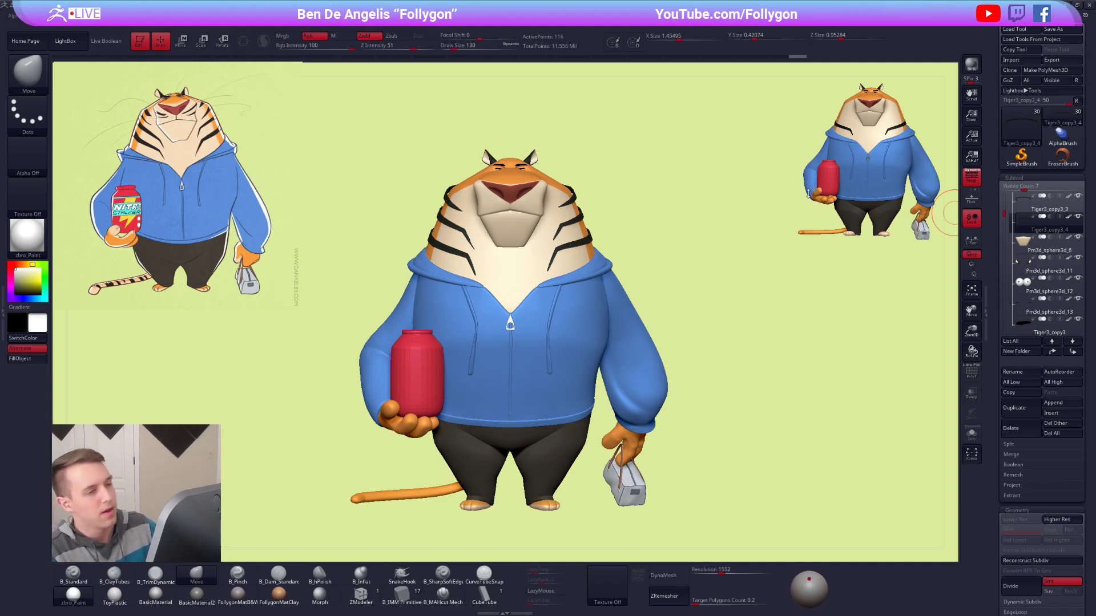
key("ctrl+shift+f")
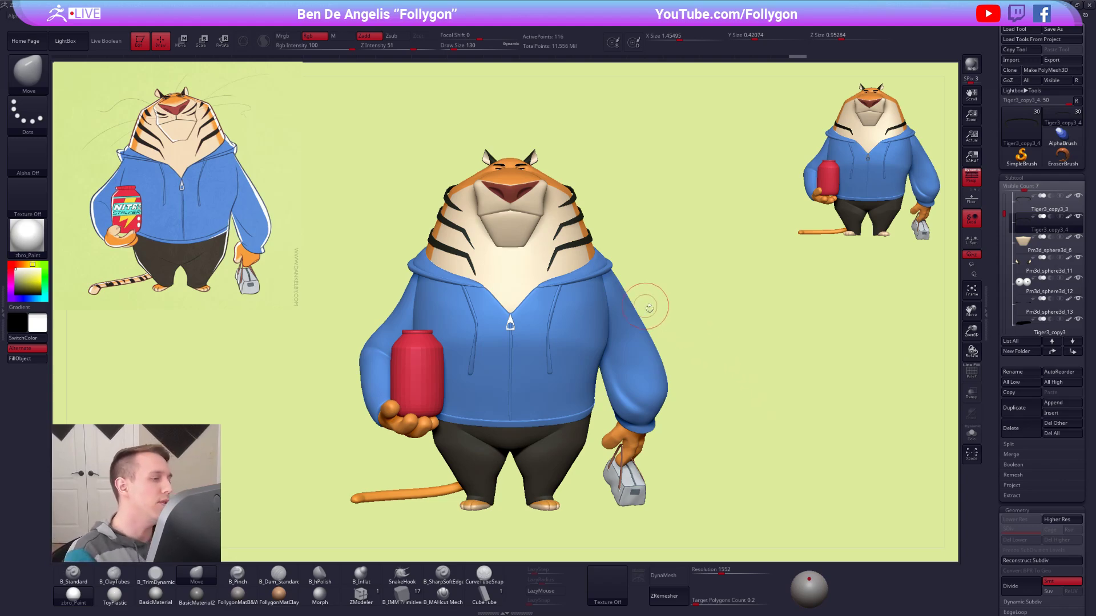
left_click_drag(648, 301, 690, 318, "alt")
left_click_drag(635, 268, 736, 365, "alt")
key("alt+s")
left_click(676, 293)
left_click_drag(679, 295, 697, 333)
left_click_drag(788, 436, 783, 419, "alt")
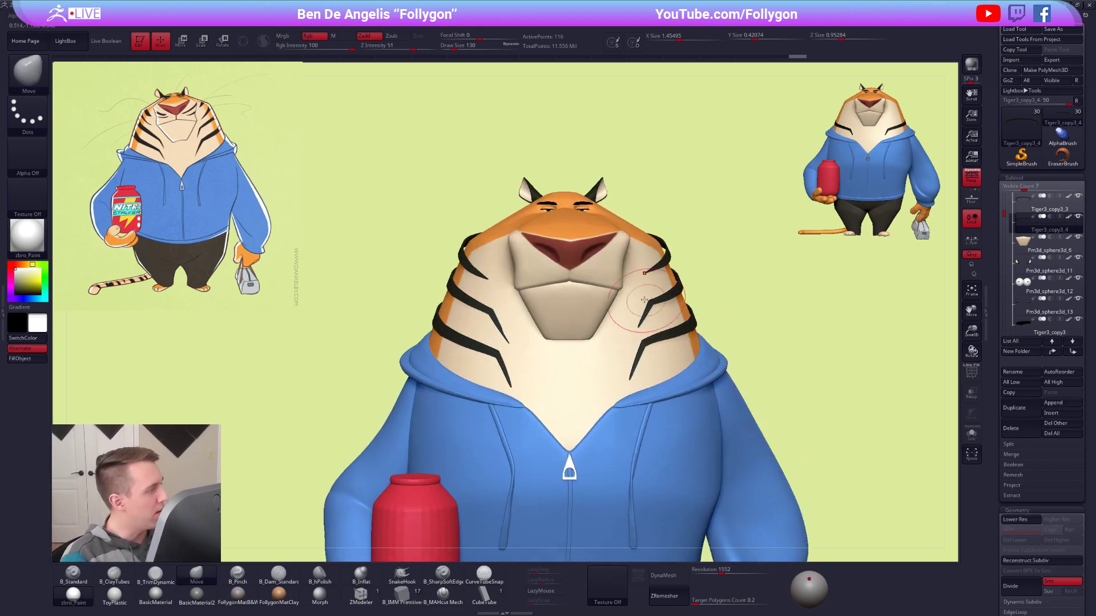
Reshape the pointed front end of the uppermost cheek stripe using the Move brush at a draw size of 104.
key("space")
left_click(692, 270)
right_click_drag(641, 280, 677, 256)
left_click_drag(663, 259, 676, 260)
mouse_move(676, 260)
right_mouse_down()
mouse_move(652, 283)
mouse_move(769, 284)
right_mouse_up()
right_click_drag(557, 277, 531, 259)
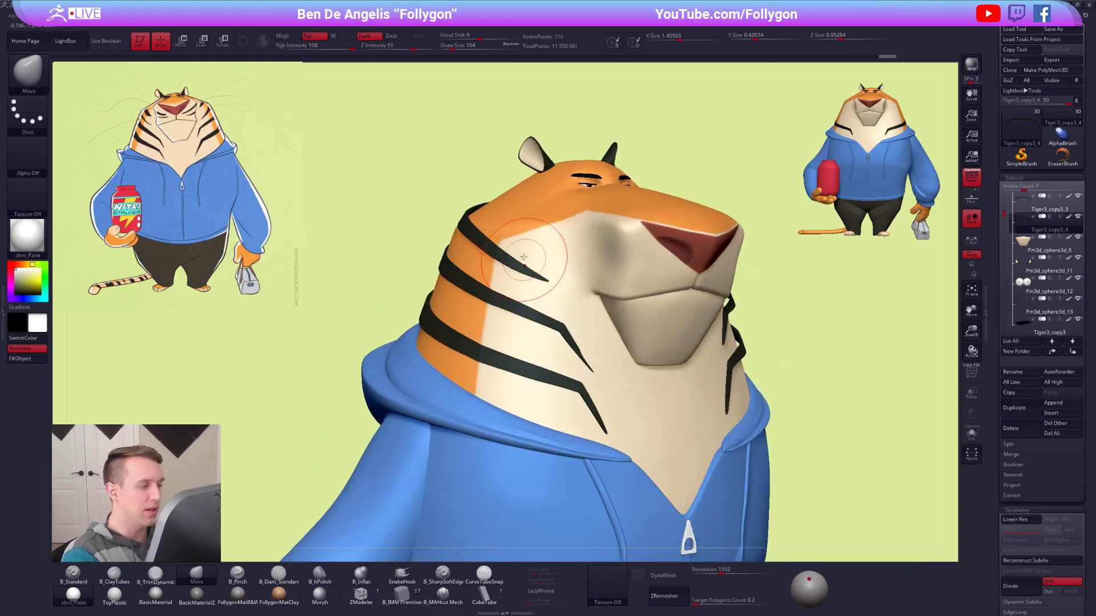
left_click_drag(506, 233, 523, 252)
left_click_drag(543, 263, 541, 269)
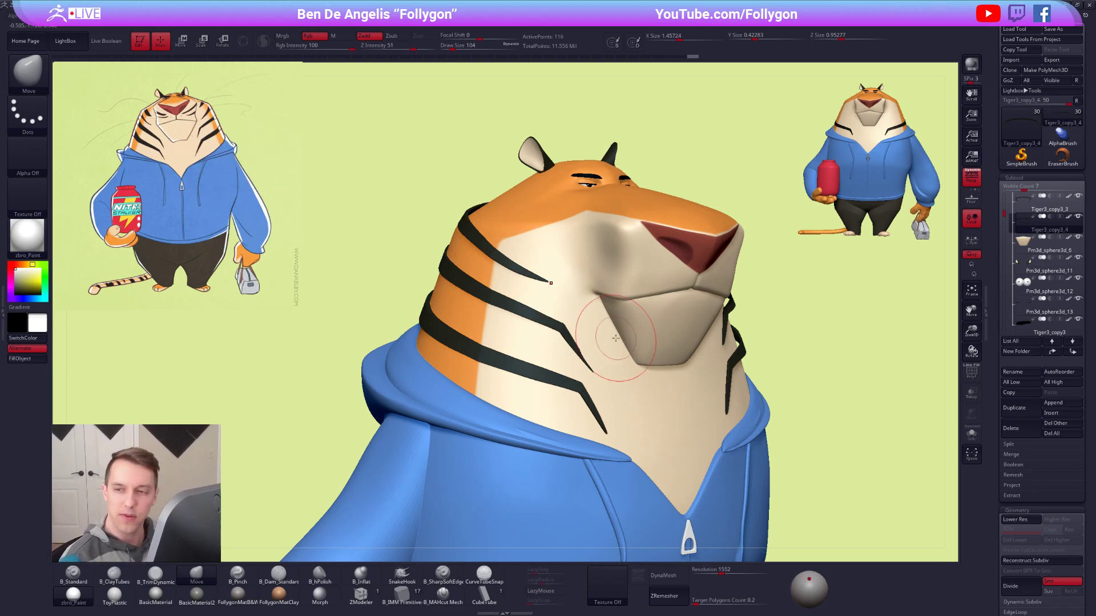
Turn off perspective distortion and refine the uppermost cheek stripe's tip using the Move brush at draw size 121.
mouse_move(805, 430)
left_mouse_down("shift")
mouse_move(784, 425)
mouse_move(804, 410)
left_mouse_up("shift")
left_click_drag(887, 415, 803, 413, "alt")
key("p")
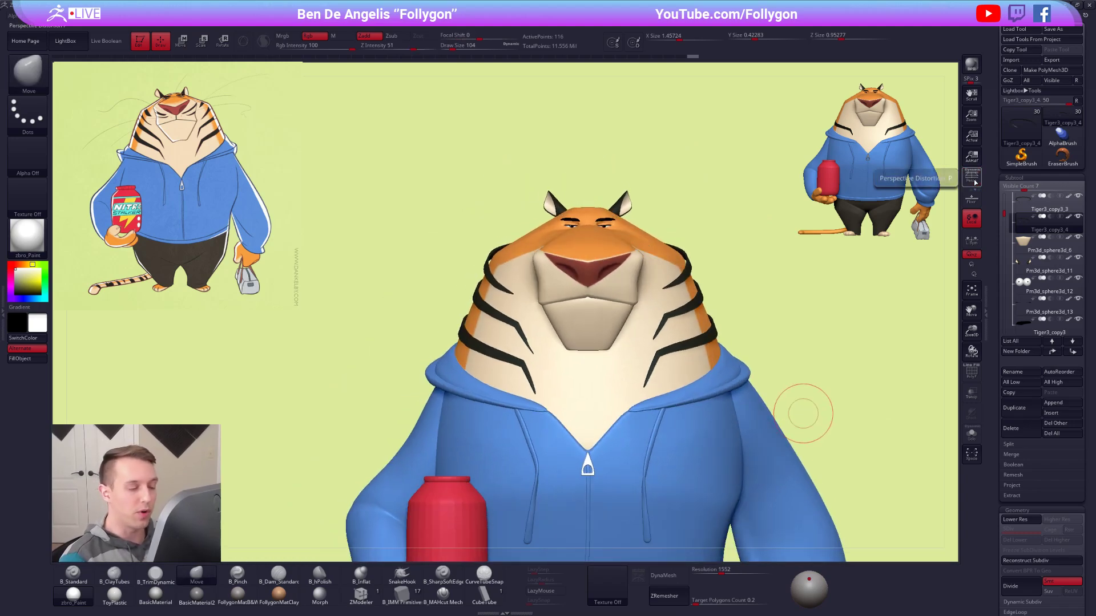
left_click_drag(685, 274, 682, 308, "alt")
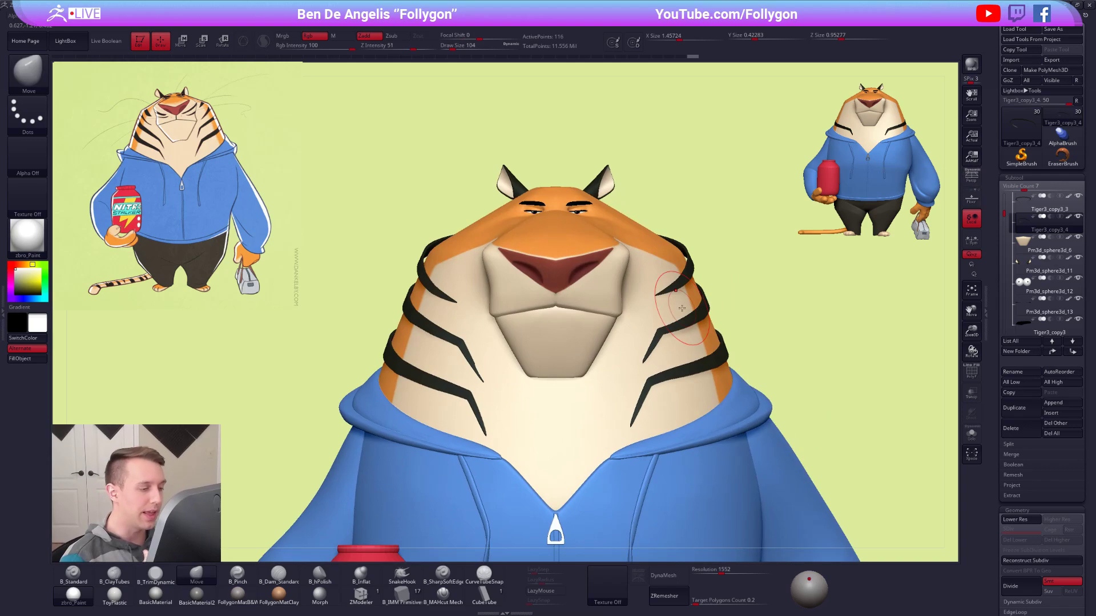
key("space")
left_click_drag(462, 317, 463, 317)
right_click_drag(443, 313, 467, 315)
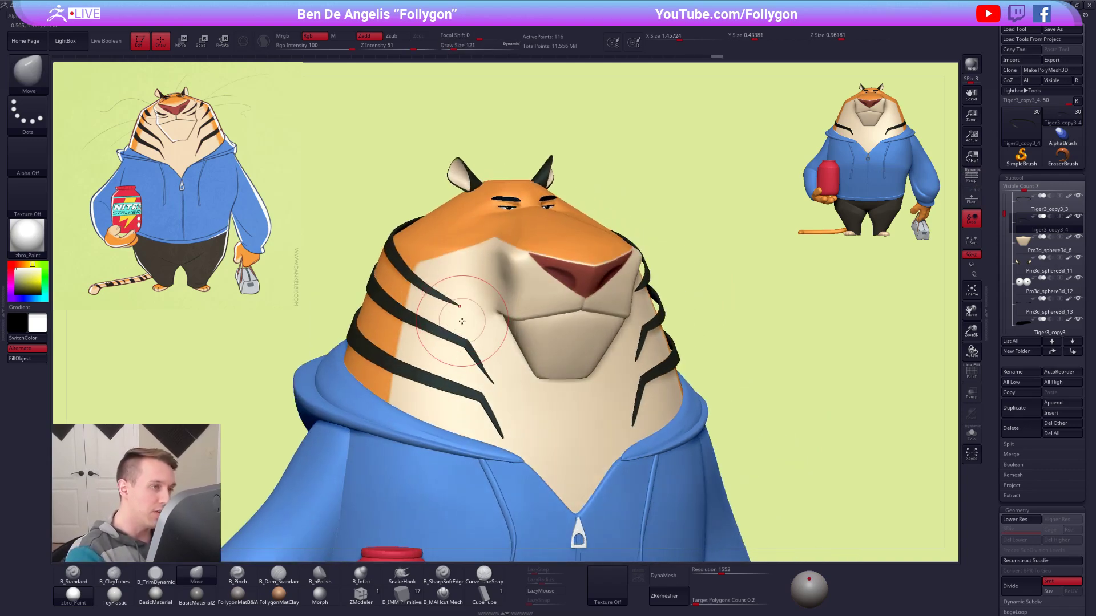
Examine the Intersection Masker plugin's option for creating an intersection mask.
left_click(518, 16)
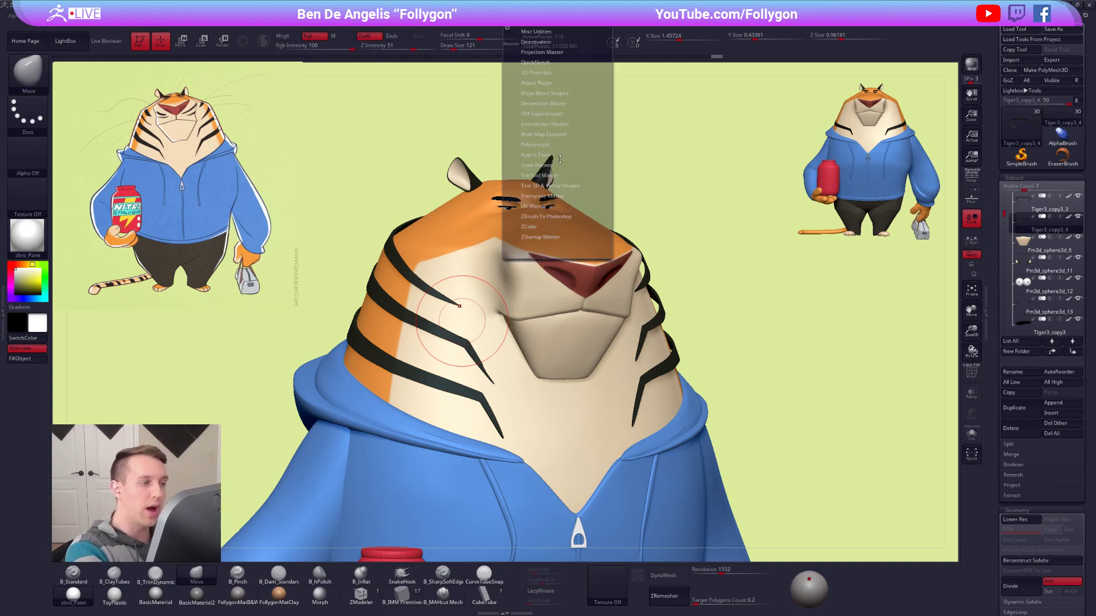
left_click(562, 123)
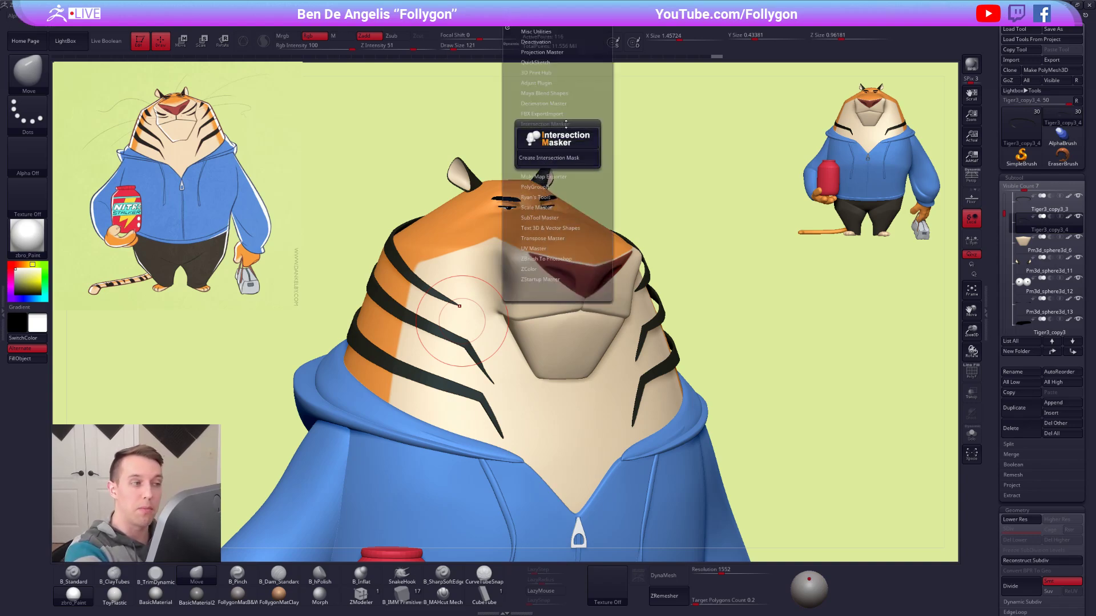
left_click(567, 123)
left_click(565, 123)
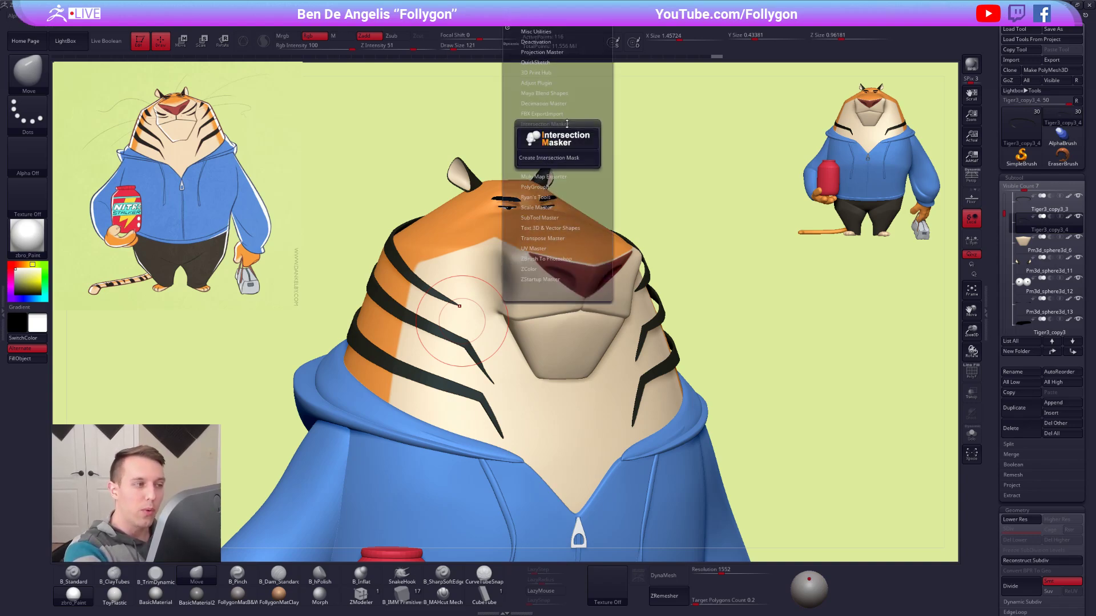
left_click(565, 124)
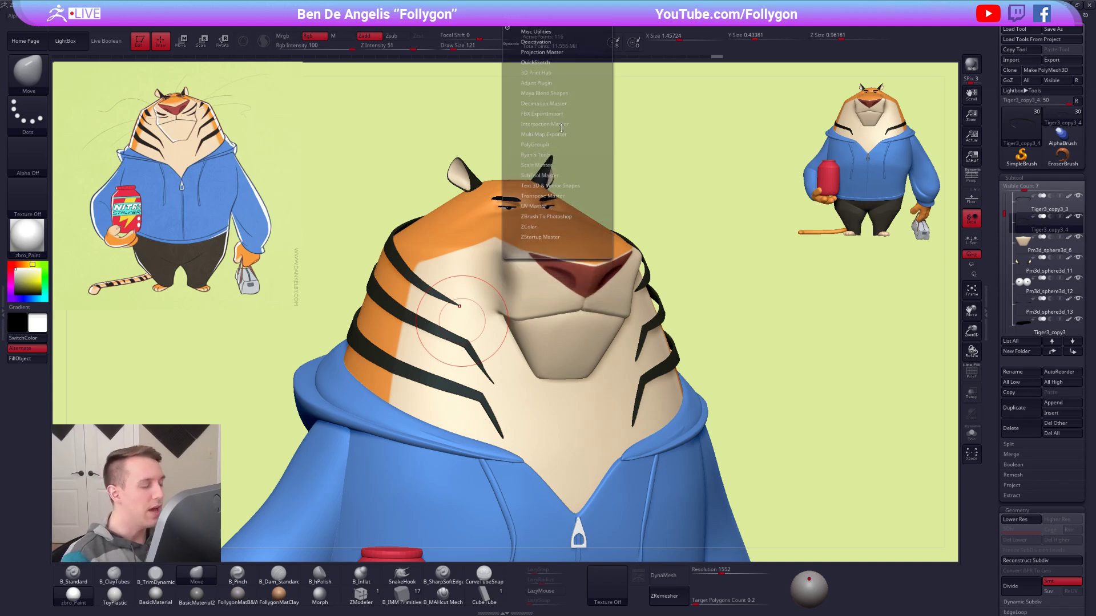
left_click_drag(725, 328, 712, 336)
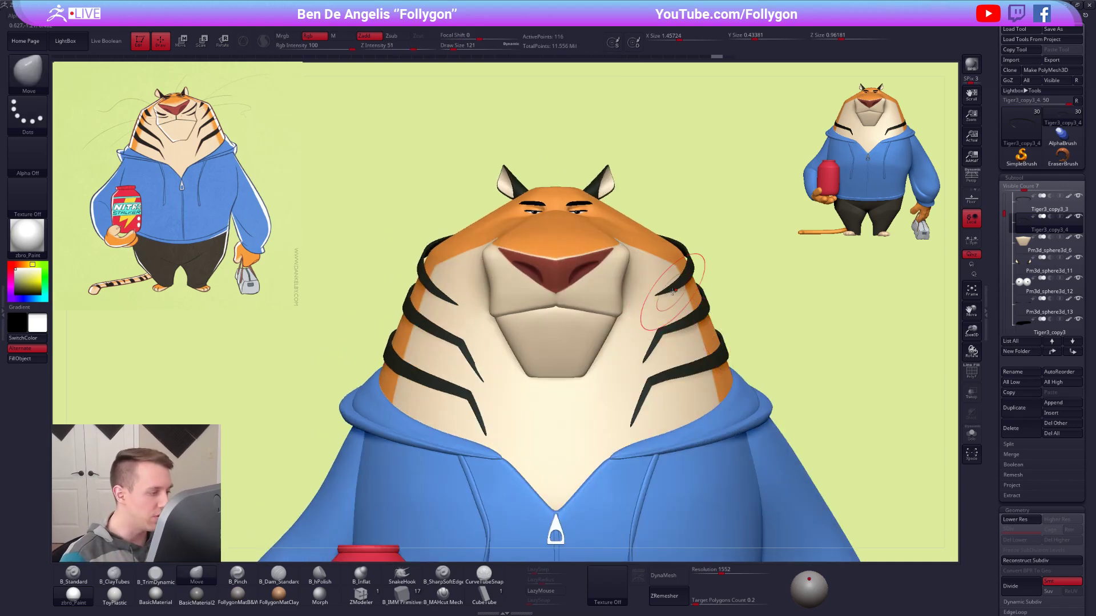
Select the lowest neck stripe and adjust its bend using the Move brush.
right_click_drag(694, 384, 639, 382)
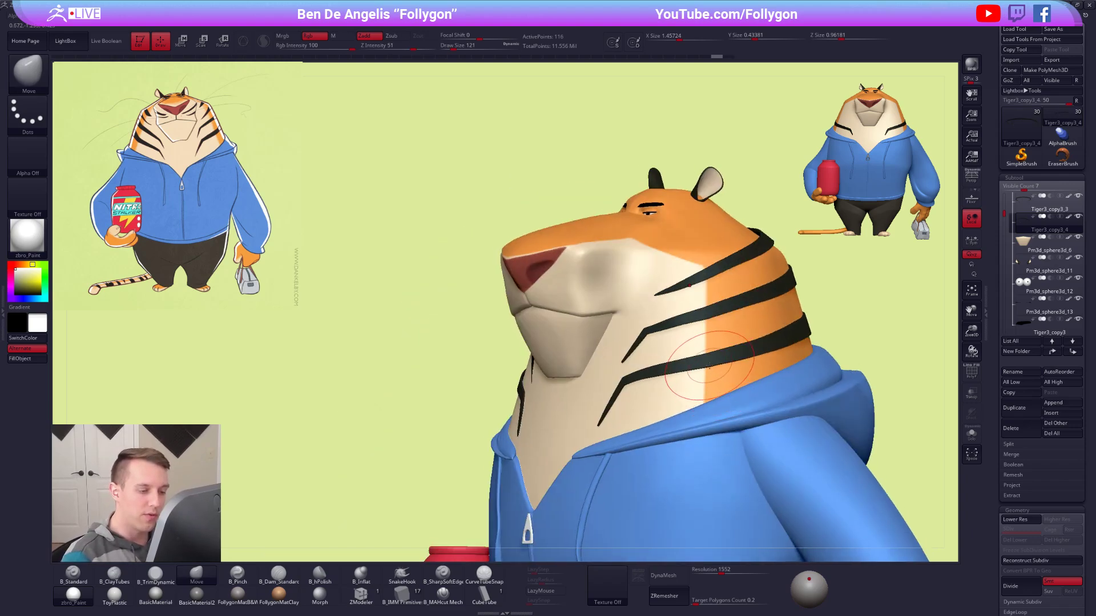
left_click(708, 366, "alt")
right_click_drag(703, 362, 751, 368)
key("space")
mouse_move(640, 391)
left_mouse_down()
mouse_move(631, 393)
mouse_move(652, 377)
left_mouse_up()
key("space")
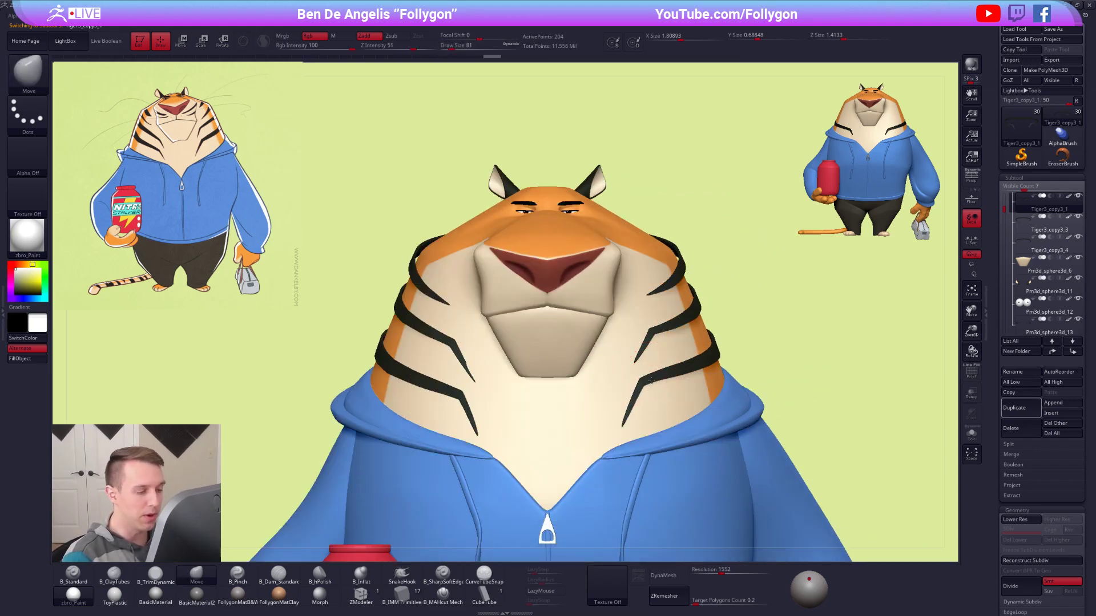
Select the uppermost cheek stripe and duplicate it as a new subtool.
left_click(659, 294, "alt")
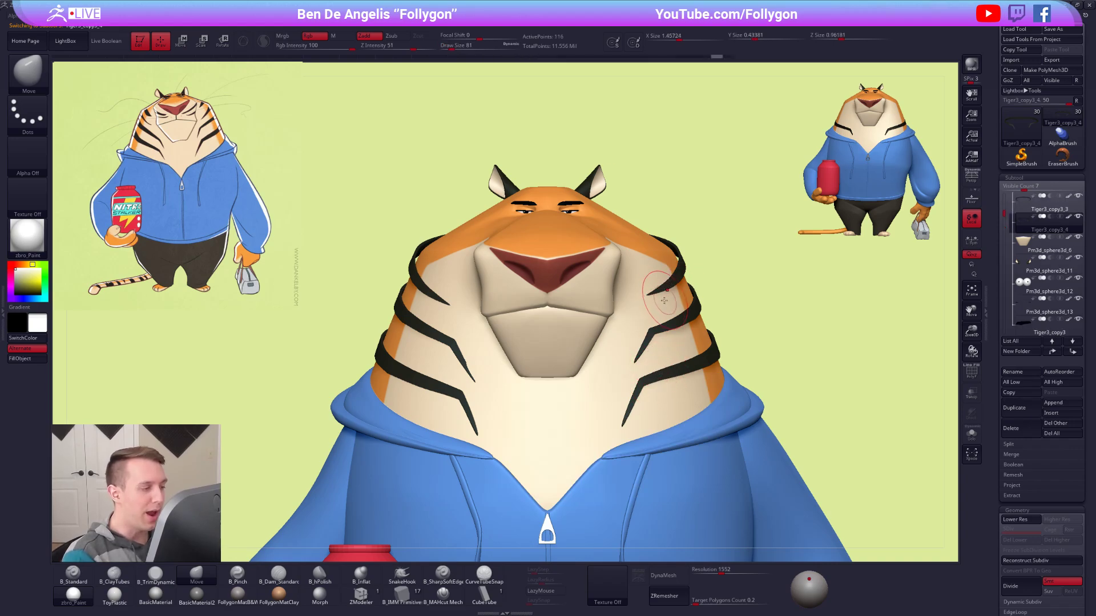
key("shift+f")
right_click_drag(749, 440, 782, 464, "alt")
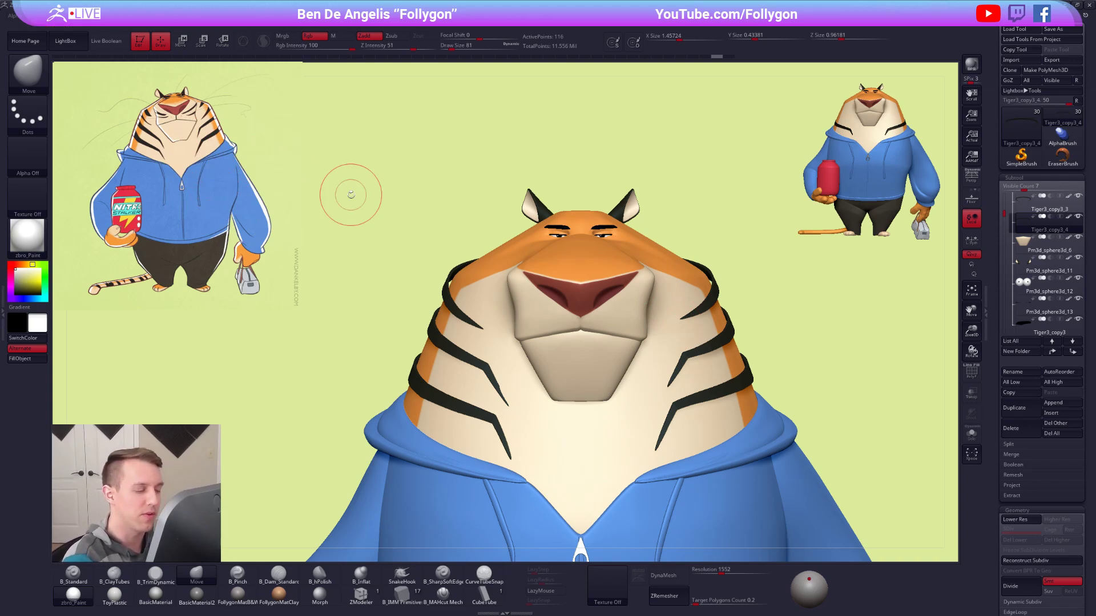
left_click(505, 400, "alt")
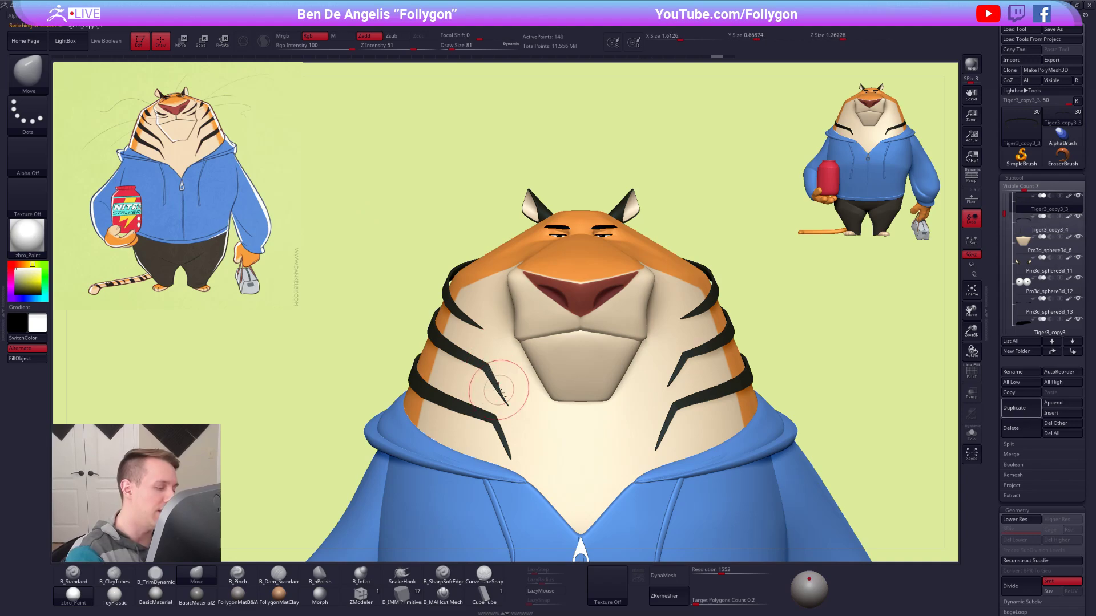
left_click(456, 335, "alt")
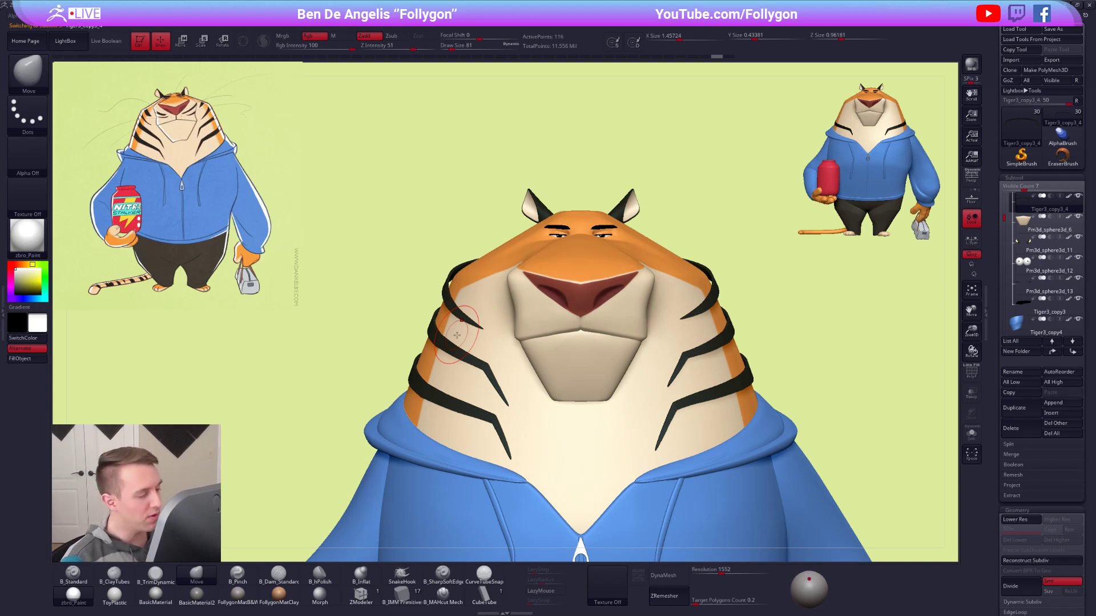
left_click_drag(666, 217, 682, 262, "alt")
key("shift+f")
key("shift+f")
key("ctrl+shift+d")
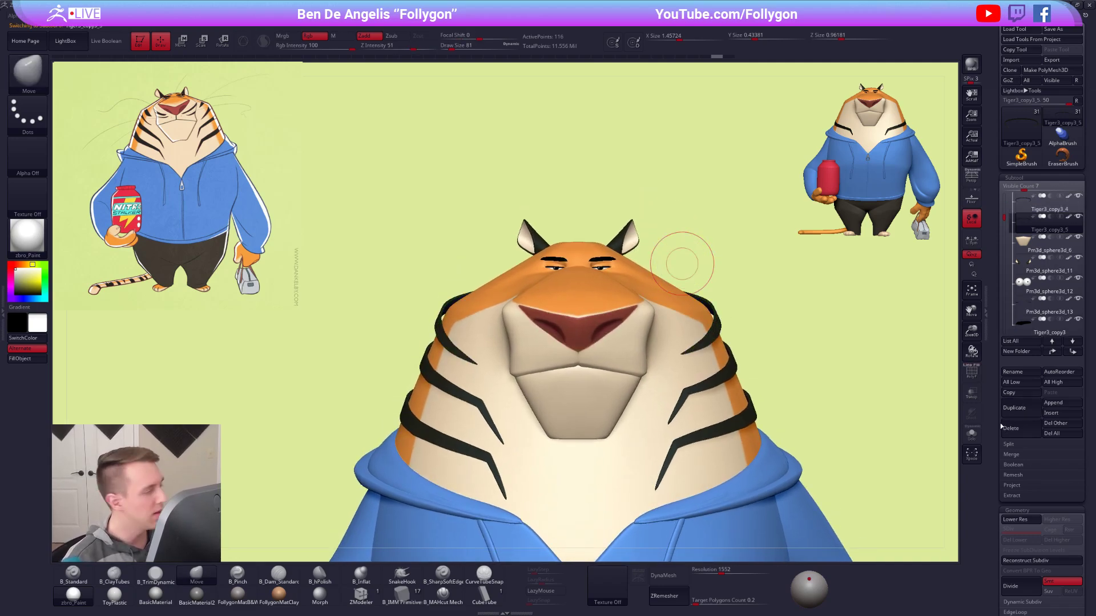
Move the duplicated stripe up around the brow and scale it down to fit the head.
key("w")
mouse_move(709, 344)
left_mouse_down("shift")
mouse_move(706, 413)
mouse_move(710, 345)
left_mouse_up("shift")
left_click(686, 331)
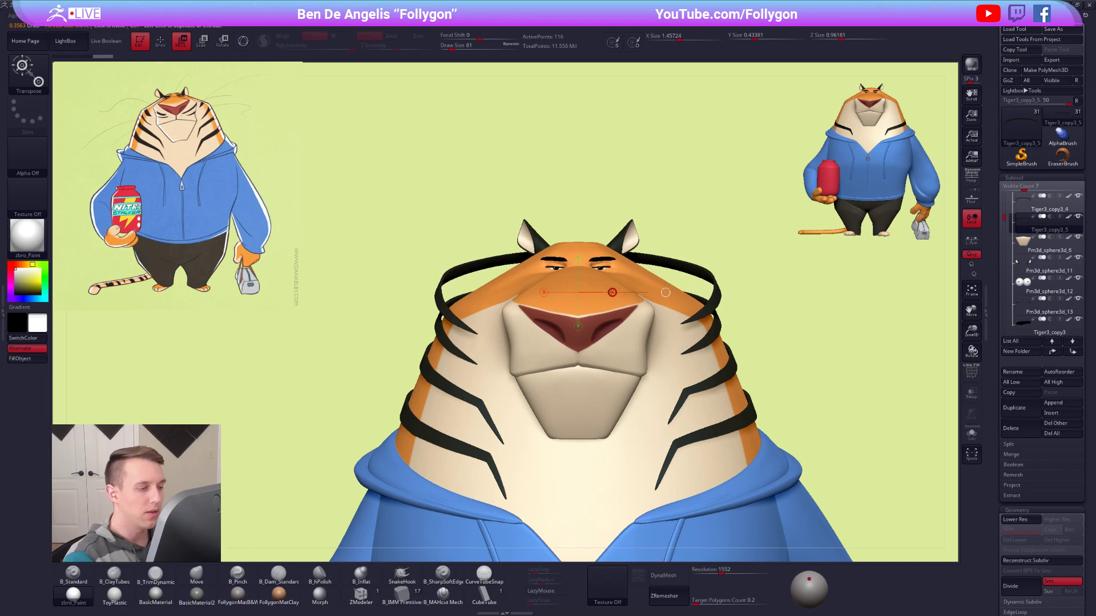
key("e")
left_click_drag(665, 292, 621, 294)
key("q")
Curve the duplicated stripe's ends down over the cheeks using the Move brush, reducing the draw size from 308 to 113.
key("space")
left_click_drag(681, 311, 692, 311)
right_click_drag(674, 302, 659, 336)
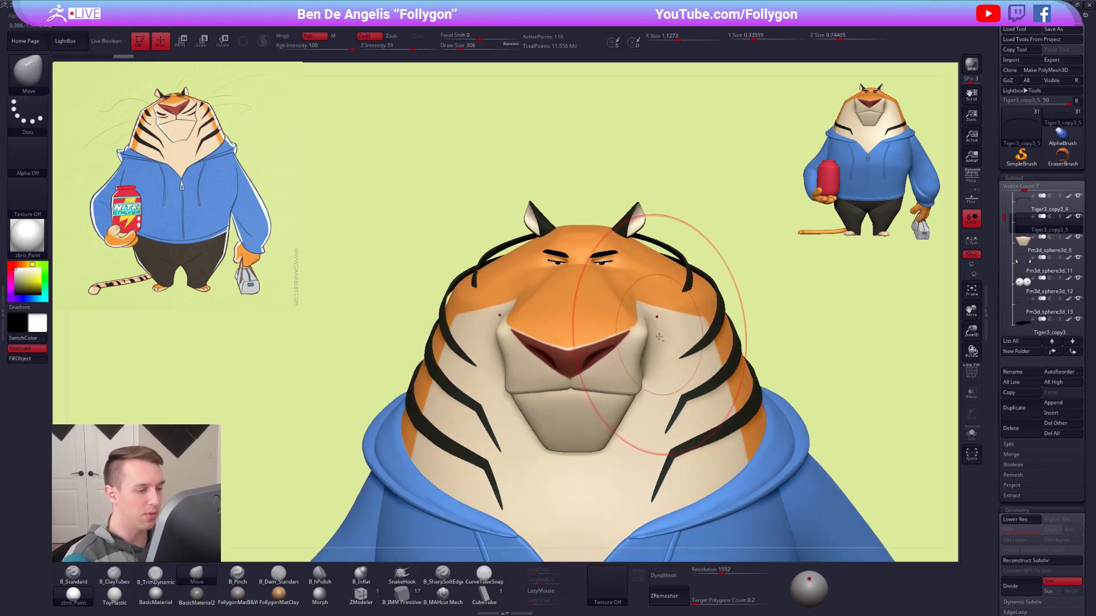
mouse_move(669, 337)
left_mouse_down()
mouse_move(691, 335)
mouse_move(668, 328)
left_mouse_up()
key("space")
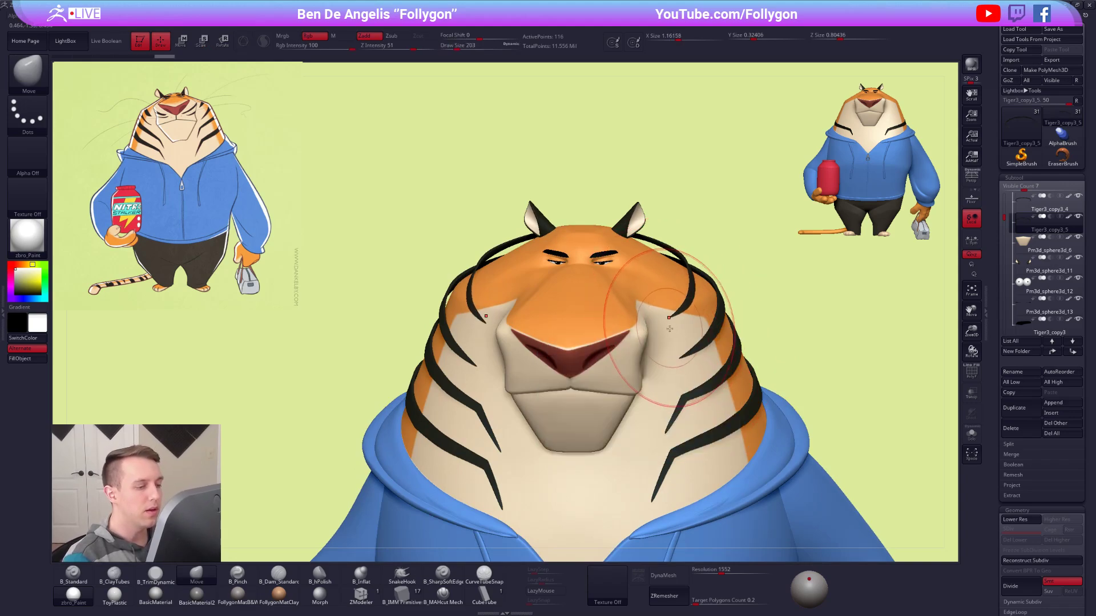
mouse_move(688, 334)
right_mouse_down()
mouse_move(676, 318)
mouse_move(673, 327)
right_mouse_up()
left_click_drag(694, 298, 696, 324)
key("space")
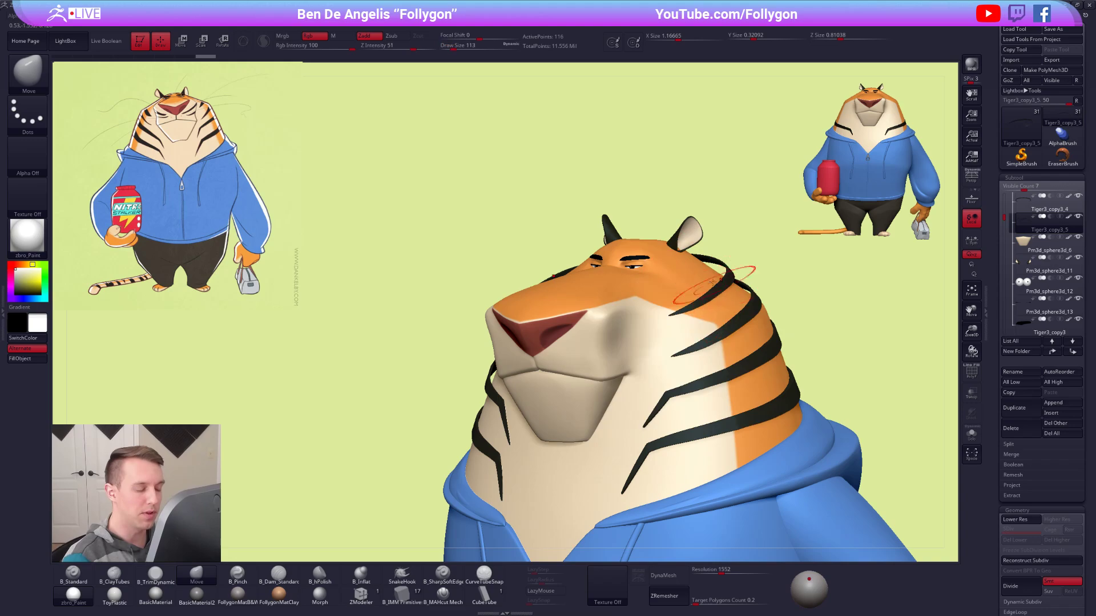
Isolate the duplicated stripe and display its polygon wireframe.
mouse_move(699, 313)
right_mouse_down()
mouse_move(685, 311)
mouse_move(697, 297)
mouse_move(675, 333)
mouse_move(683, 298)
mouse_move(668, 311)
mouse_move(709, 337)
mouse_move(716, 330)
right_mouse_up()
key("alt+s")
key("shift+f")
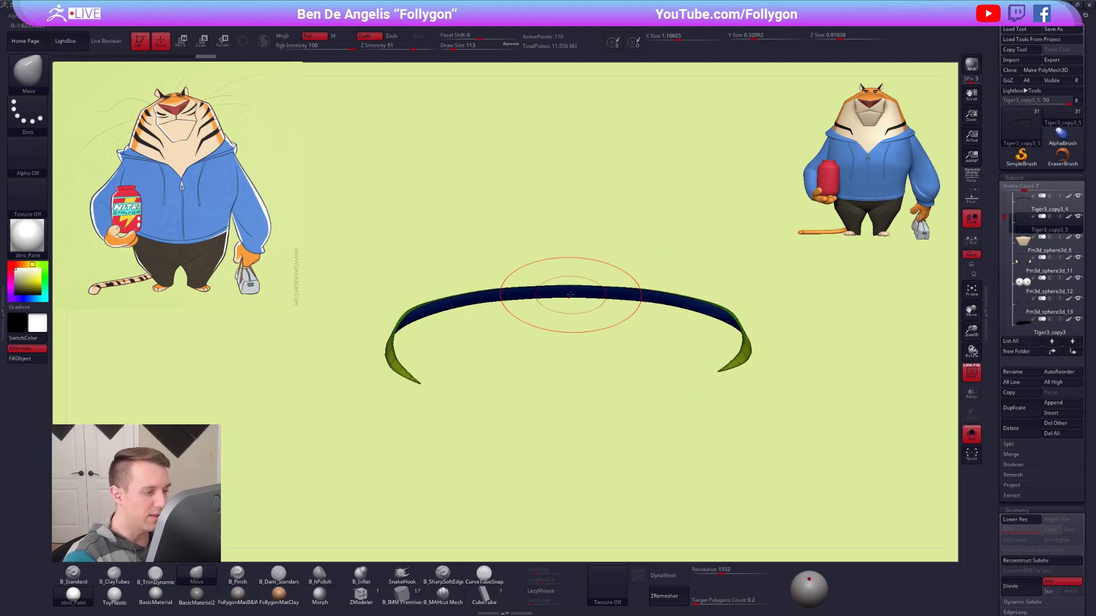
key("ctrl+shift+f")
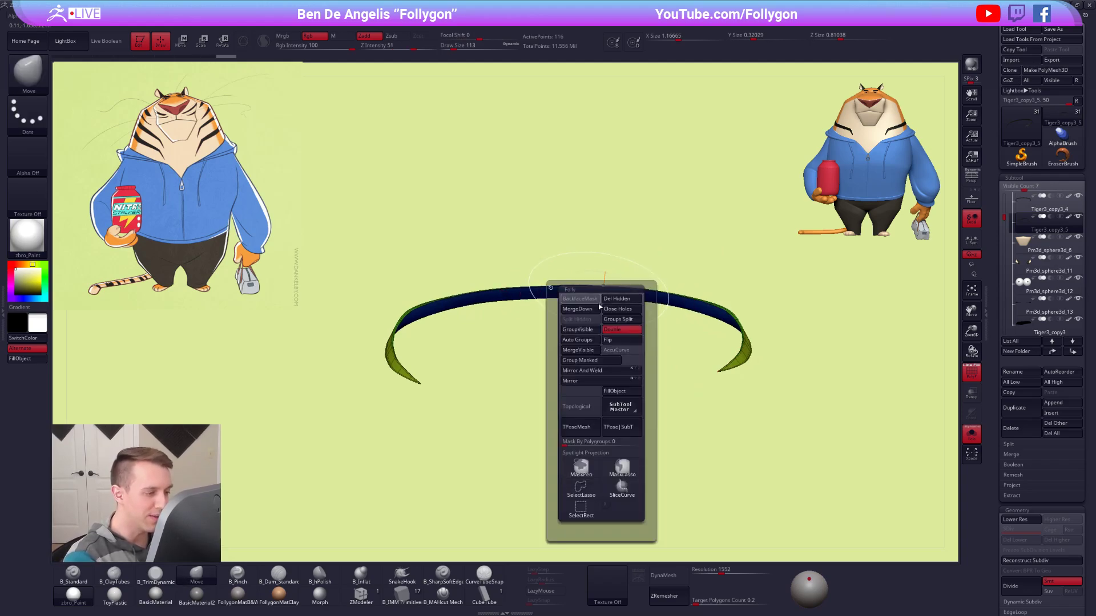
left_click(587, 351)
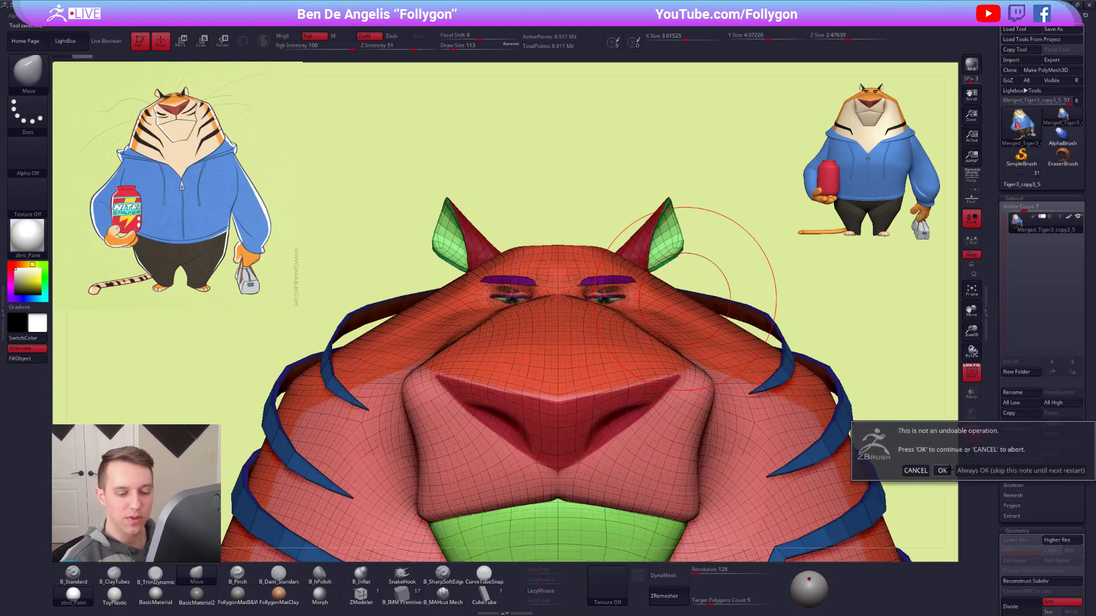
left_click(1022, 175)
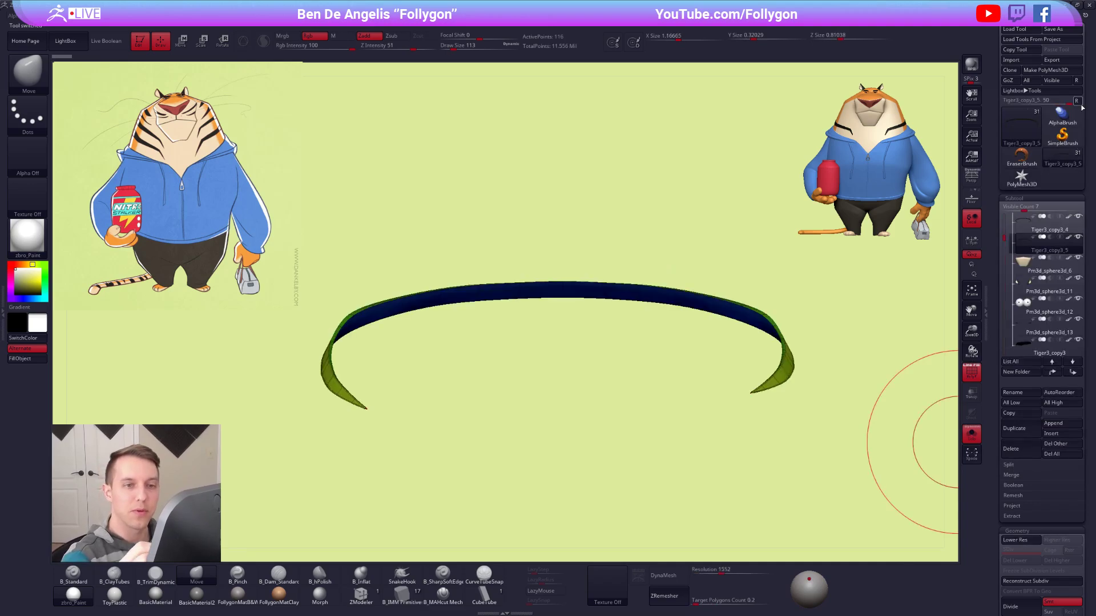
left_click(1076, 101)
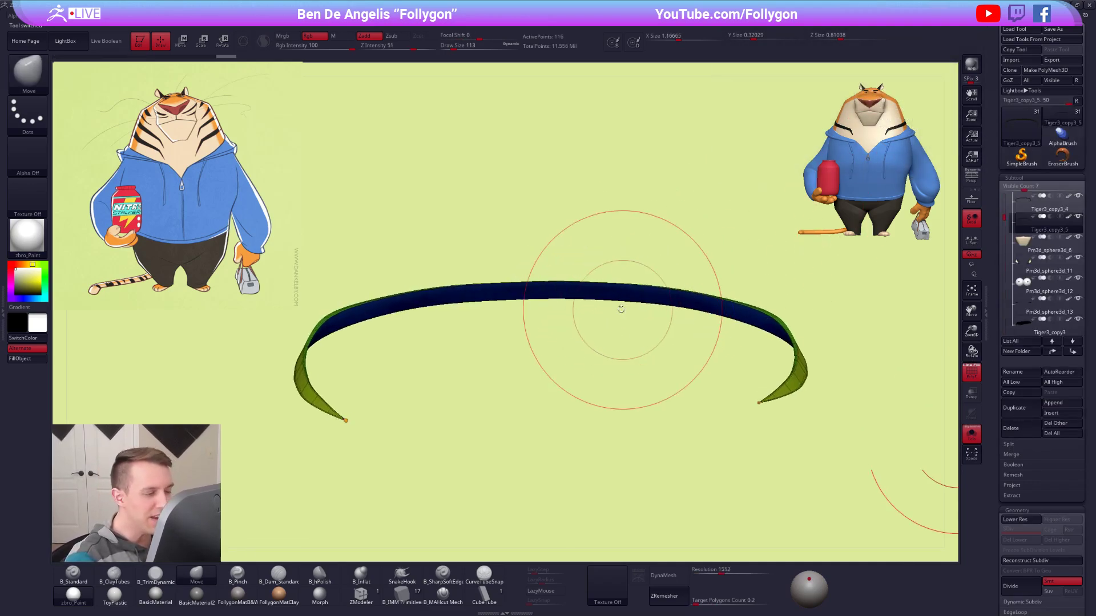
Apply Mirror And Weld to the isolated stripe to make both sides symmetrical.
left_click_drag(624, 310, 624, 248)
key("ctrl+shift+f")
left_click(622, 336)
left_click_drag(654, 264, 616, 291)
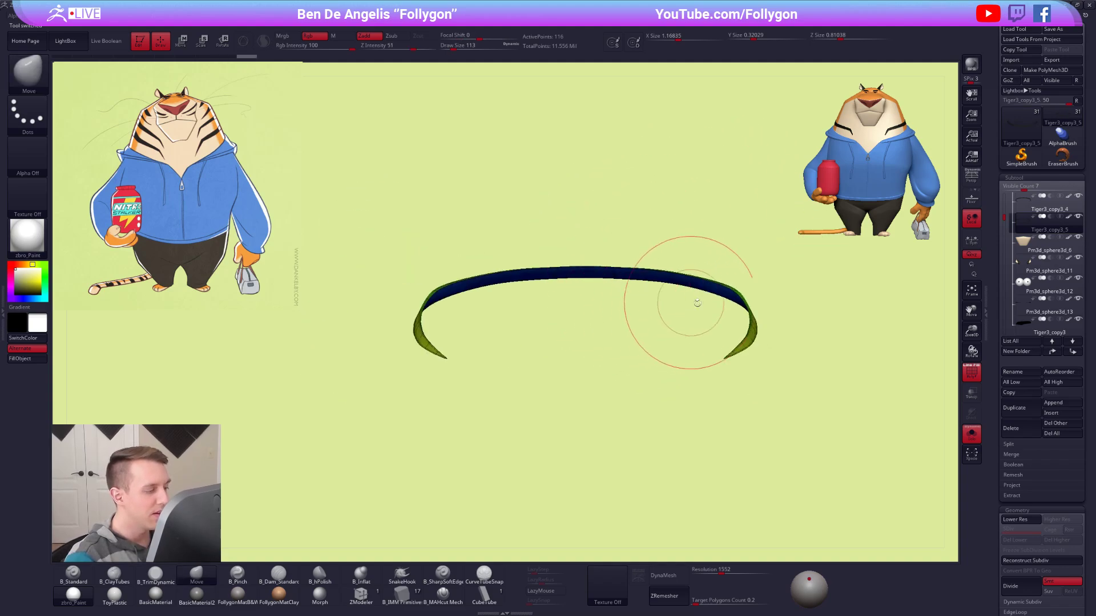
Apply Mirror And Weld to the brow stripe again and isolate it to work on its end.
key("alt+s")
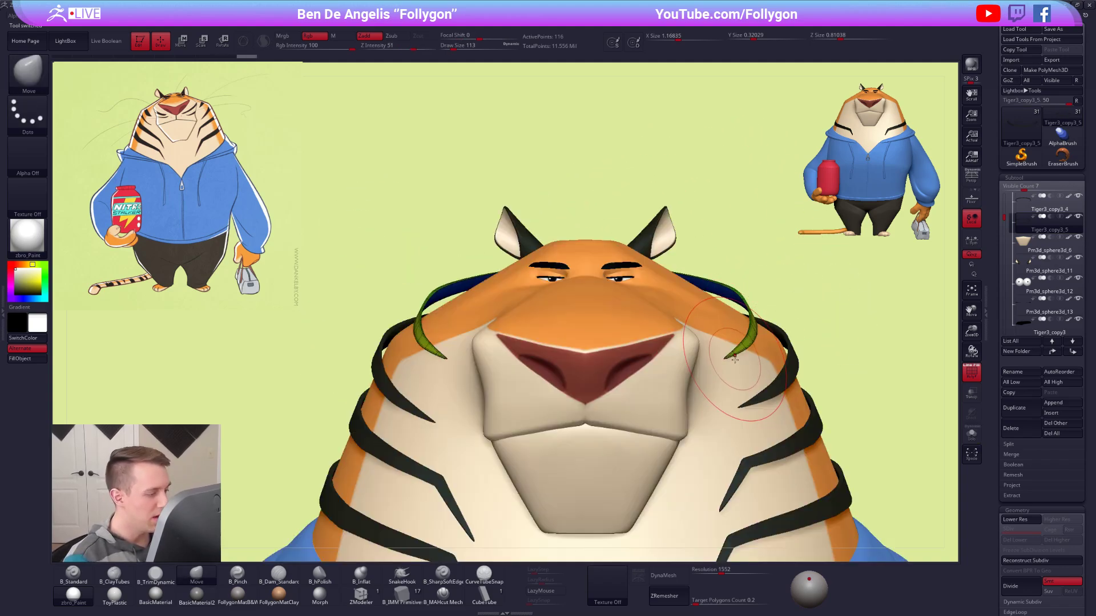
key("ctrl+shift+f")
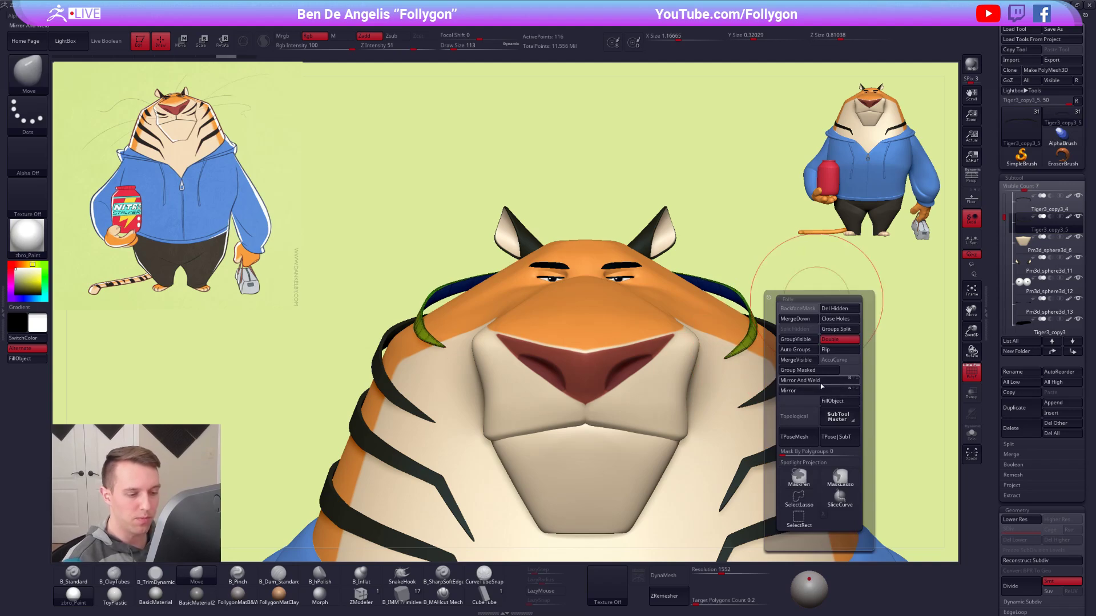
left_click(820, 381)
key("alt+s")
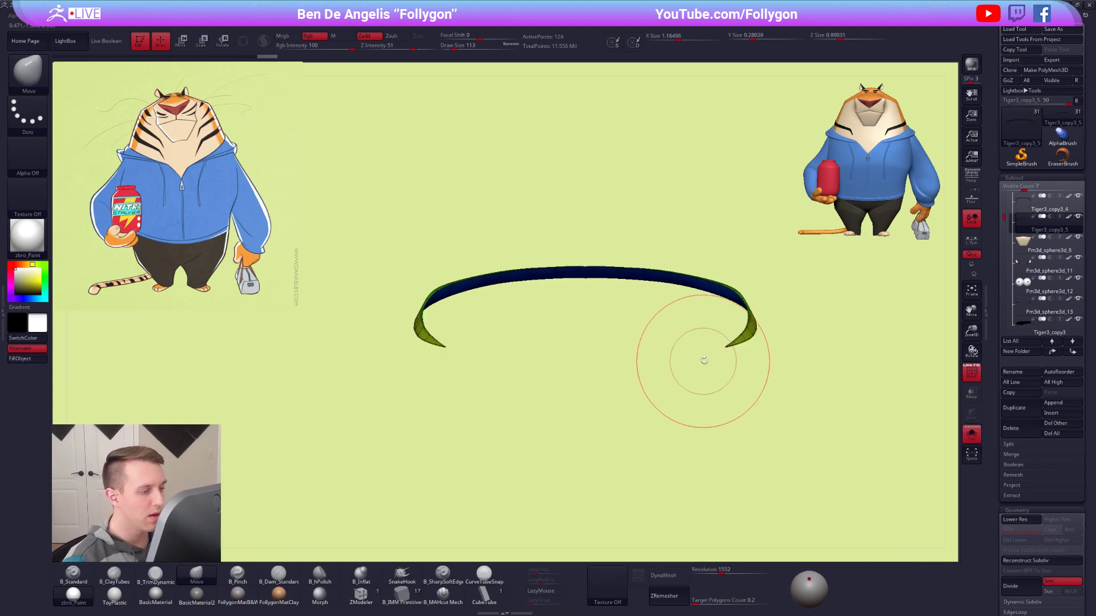
mouse_move(721, 349)
left_mouse_down()
mouse_move(696, 343)
mouse_move(732, 341)
left_mouse_up()
Show the whole tiger without the polygon wireframe and check how the brow stripe sits on the head.
key("alt+s")
key("space")
key("shift+f")
mouse_move(731, 341)
right_mouse_down()
mouse_move(744, 339)
mouse_move(744, 293)
right_mouse_up()
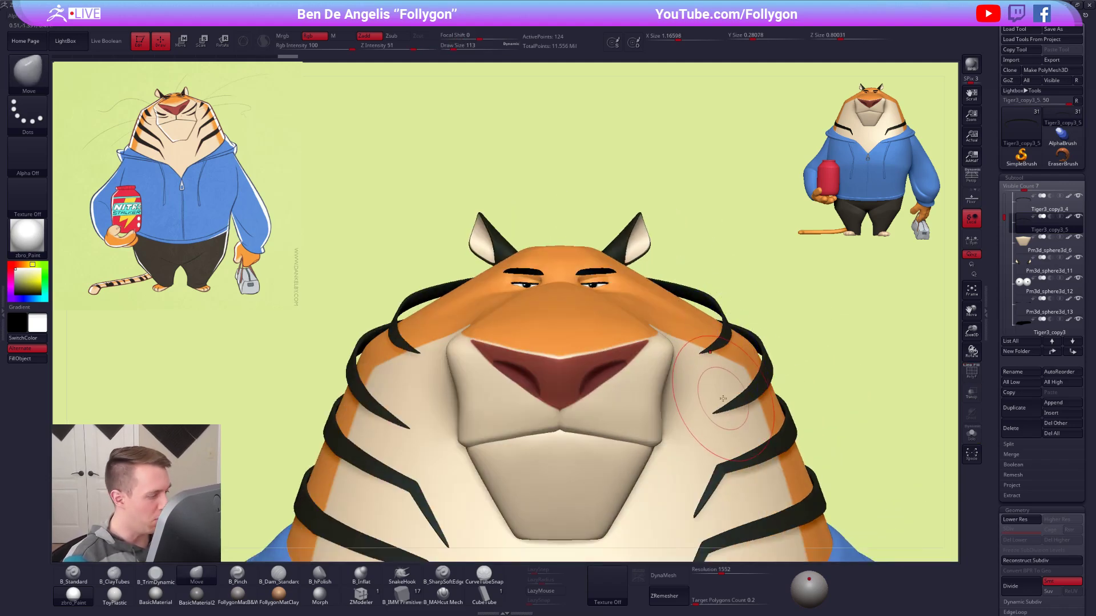
right_click_drag(718, 369, 687, 384, "alt")
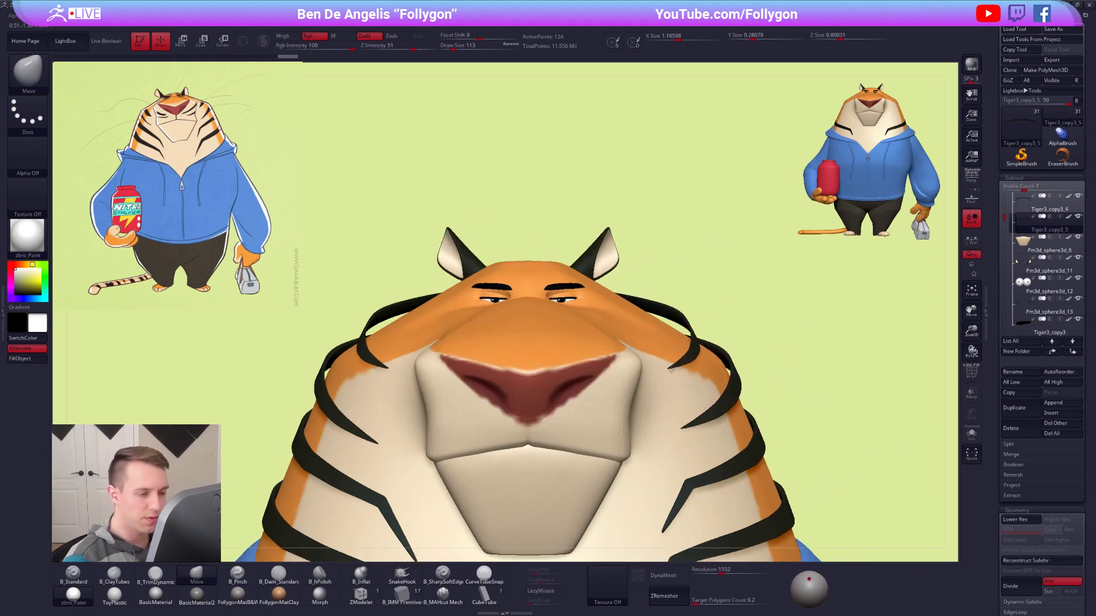
Isolate the brow stripe at its lowest subdivision level with the wireframe shown, and set the draw size to 40.
key("alt+s")
key("space")
left_click_drag(702, 382, 692, 381)
right_click_drag(700, 374, 660, 371)
key("shift+f")
key("shift+d")
key("space")
left_click_drag(666, 377, 659, 377)
mouse_move(668, 374)
right_mouse_down()
mouse_move(658, 379)
mouse_move(662, 363)
right_mouse_up()
mouse_move(662, 363)
right_mouse_down("ctrl")
mouse_move(648, 395)
mouse_move(570, 430)
right_mouse_up("ctrl")
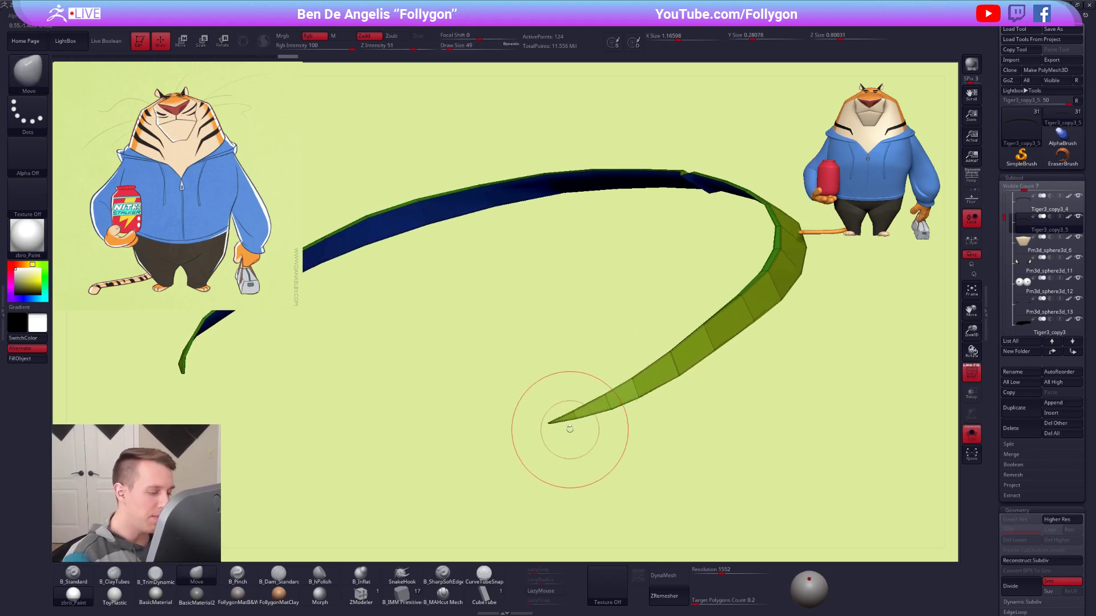
Mask the brow stripe away from its pointed end and shift the tip's points with the Move brush.
key("ctrl")
mouse_move(651, 379)
left_mouse_down("ctrl")
mouse_move(751, 350)
mouse_move(596, 448)
left_mouse_up("ctrl")
key("space")
left_click_drag(652, 411, 655, 412)
left_click(674, 402, "ctrl")
mouse_move(685, 365)
right_mouse_down()
mouse_move(643, 410)
mouse_move(643, 393)
right_mouse_up()
left_click(659, 378, "ctrl")
Even out the edge spacing and smooth the taper along the brow stripe's end with the Move brush.
mouse_move(785, 273)
left_mouse_down("ctrl+alt")
mouse_move(755, 386)
mouse_move(690, 395)
left_mouse_up("ctrl+alt")
right_click_drag(687, 396, 707, 356, "alt")
right_click_drag(609, 392, 593, 404)
left_click_drag(595, 397, 640, 378)
left_click_drag(674, 346, 676, 349)
left_click_drag(715, 313, 745, 289)
left_click_drag(675, 348, 677, 351)
key("space")
left_click_drag(692, 397, 676, 401)
right_click_drag(695, 342, 682, 434, "ctrl")
Delete one edge loop across the brow stripe's tapering end using ZModeler's Delete action with the EdgeLoop Complete target.
left_click(361, 596)
left_click_drag(630, 345, 635, 344)
right_click_drag(636, 344, 624, 350, "ctrl")
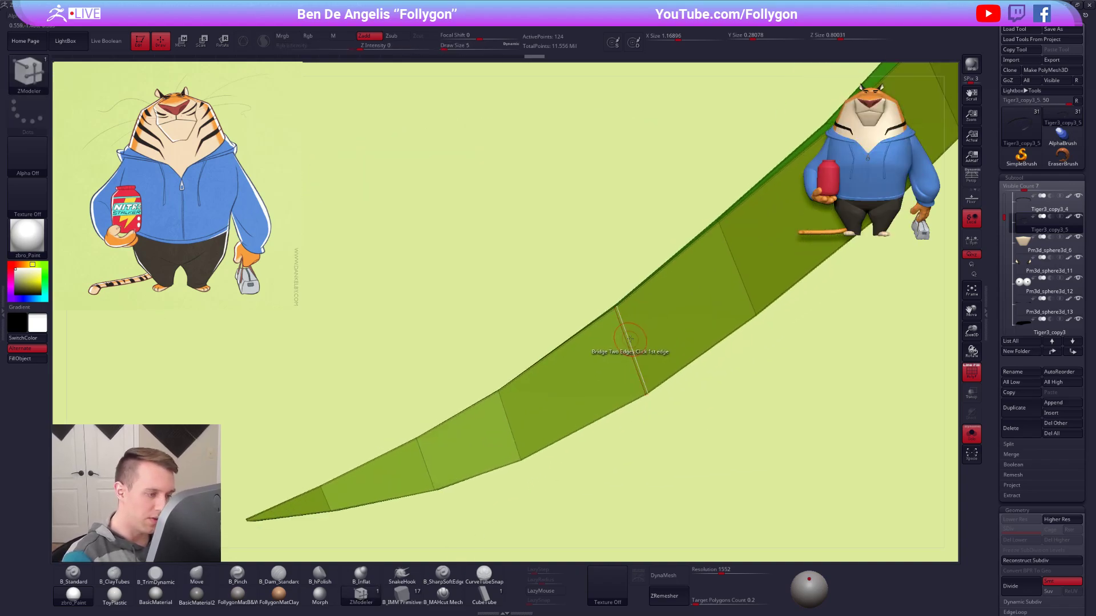
key("space")
left_click(574, 399)
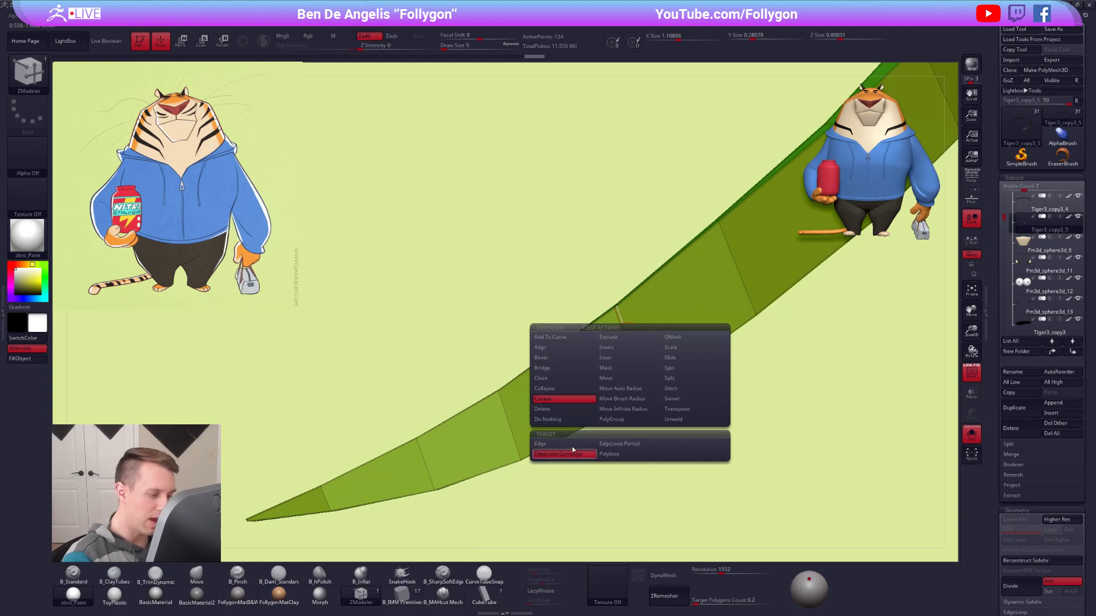
left_click(572, 452)
left_click(638, 341)
right_click_drag(653, 343, 705, 420, "ctrl")
key("space")
left_click(582, 435)
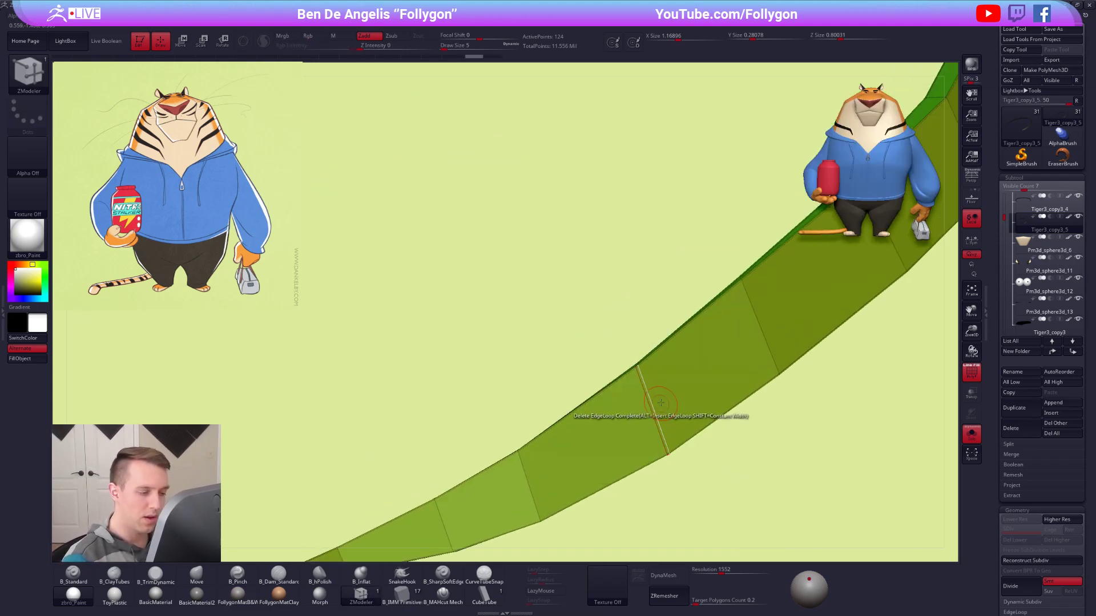
left_click(660, 403)
Delete the edge loop at the middle of the brow stripe with ZModeler.
left_click_drag(622, 365, 716, 347)
right_click_drag(716, 347, 721, 338, "alt")
right_click_drag(605, 319, 746, 435, "ctrl")
key("space")
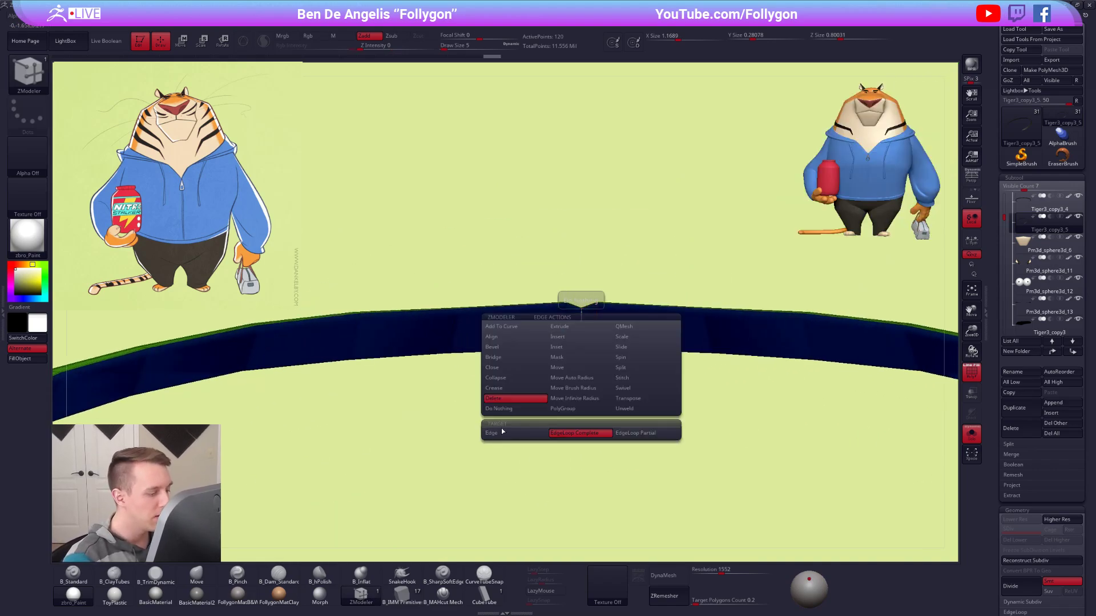
left_click(579, 343)
Turn off the wireframe and isolation to show the tiger's head and shoulders from the front.
key("f")
key("f")
key("shift+f")
right_click_drag(783, 407, 745, 370, "ctrl")
key("alt+s")
right_click_drag(733, 430, 768, 436)
right_click_drag(768, 436, 765, 379, "alt")
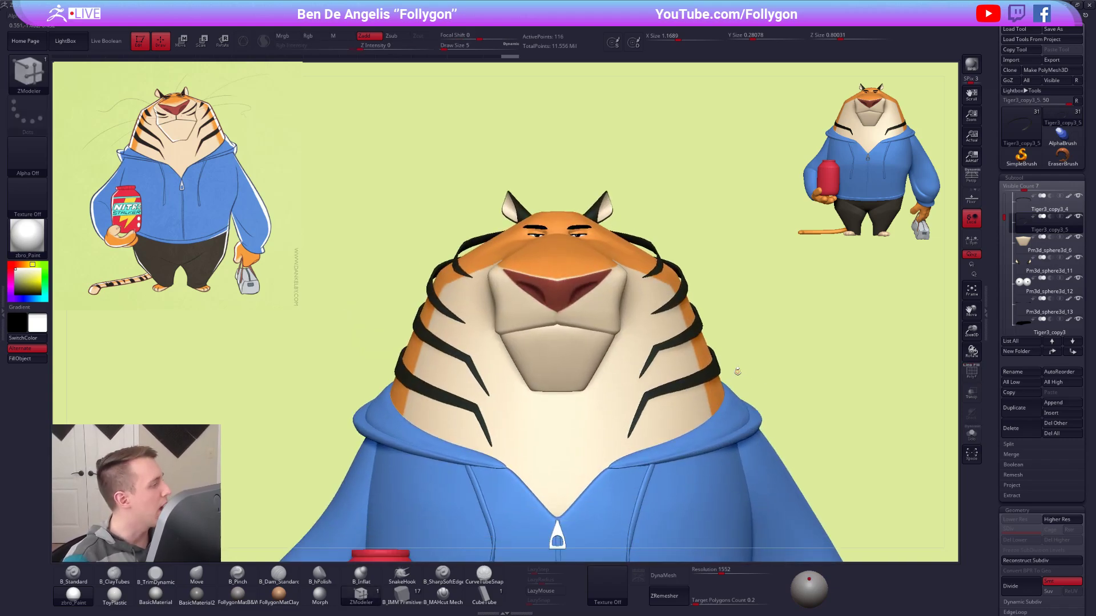
Switch to the Move brush and set its draw size to 113 for work on the side of the head.
key("b")
key("m")
key("v")
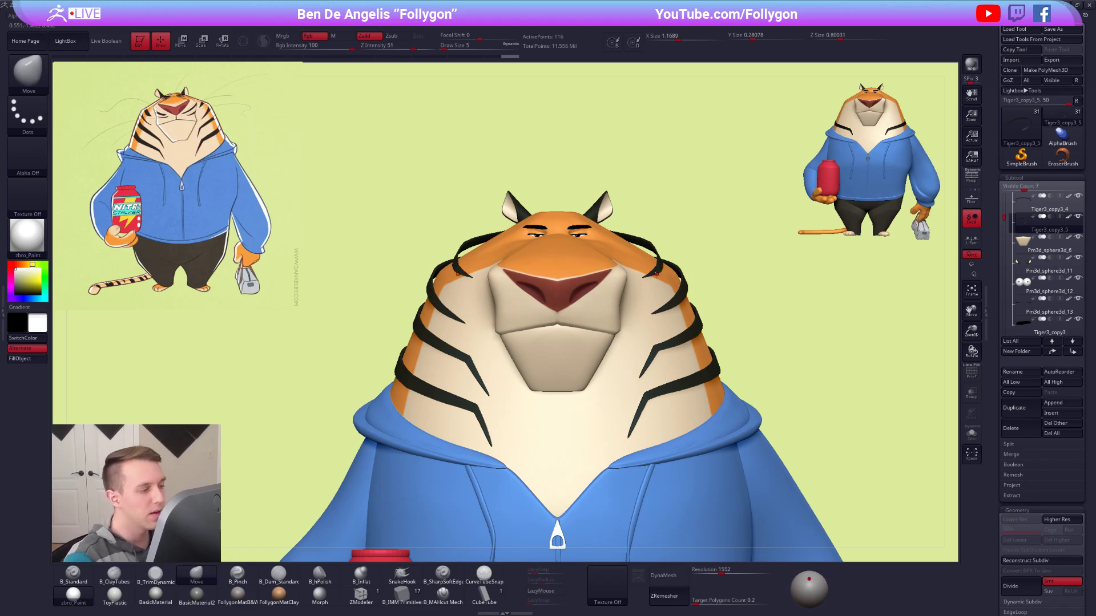
key("space")
left_click_drag(657, 275, 666, 275)
right_click_drag(668, 278, 702, 298, "alt")
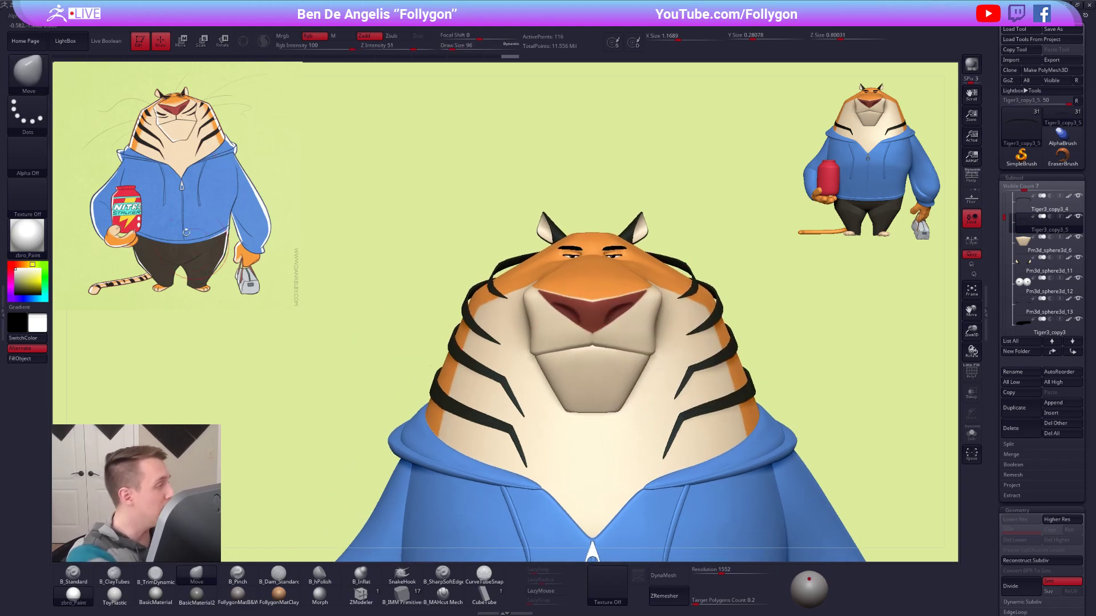
mouse_move(559, 331)
right_mouse_down()
mouse_move(614, 316)
mouse_move(675, 357)
right_mouse_up()
key("space")
left_click_drag(546, 326, 549, 326)
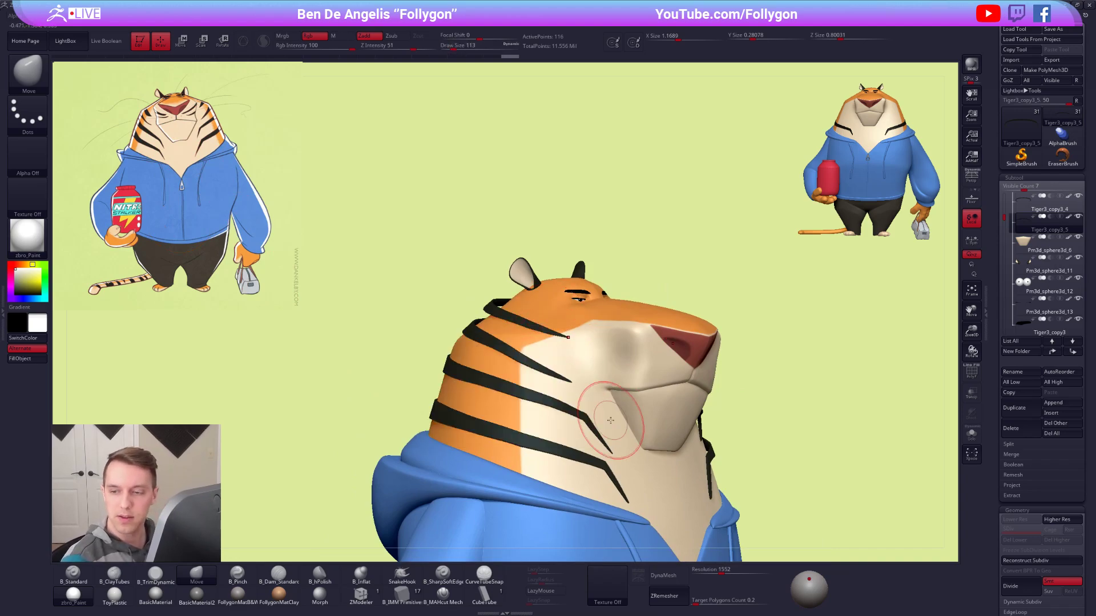
Reshape the top head stripe so it curves from behind the ear down to the cheek, using draw sizes up to 121.
right_click_drag(610, 421, 545, 414)
key("space")
left_click_drag(562, 334, 565, 346)
key("space")
right_click_drag(513, 345, 571, 348)
key("space")
left_click_drag(531, 303, 522, 308)
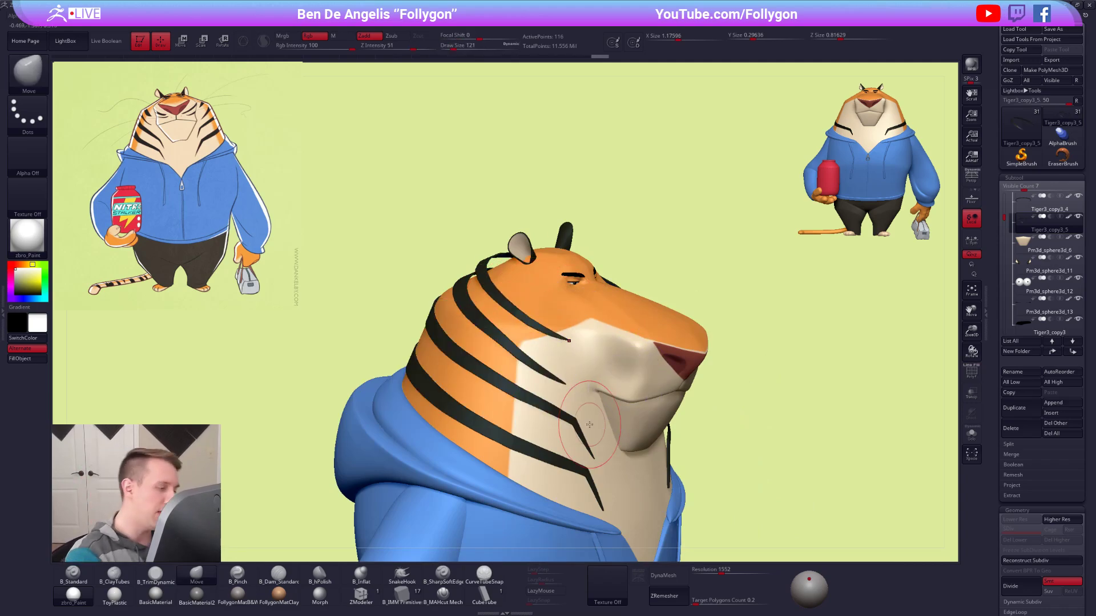
Adjust the second stripe from the top with the Move brush at draw size 130, then reselect the top stripe.
left_click(506, 346, "alt")
key("space")
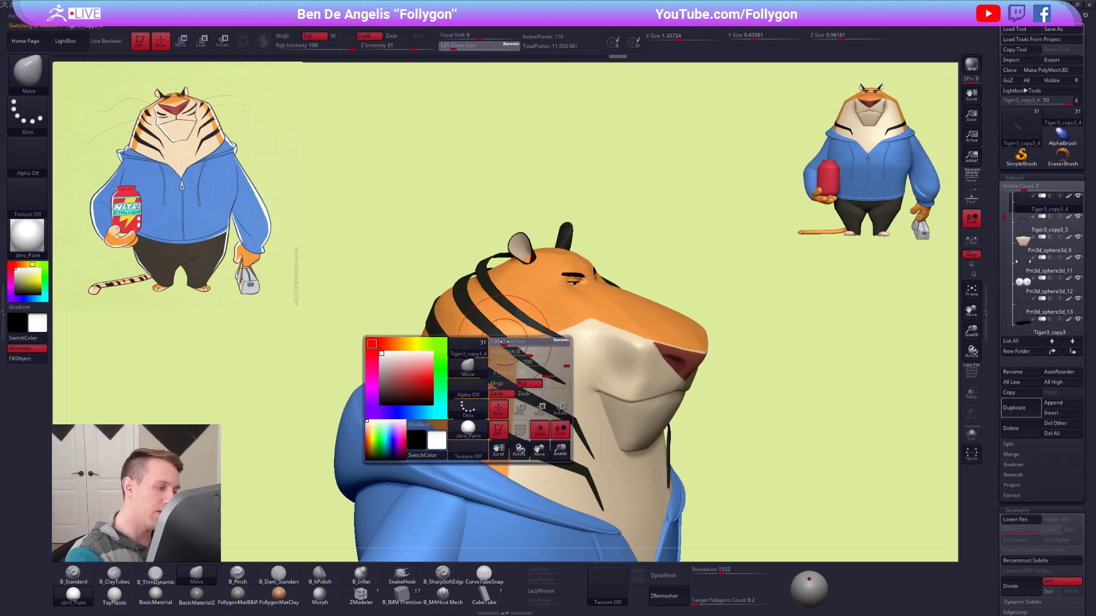
left_click_drag(503, 344, 505, 342)
key("shift+f")
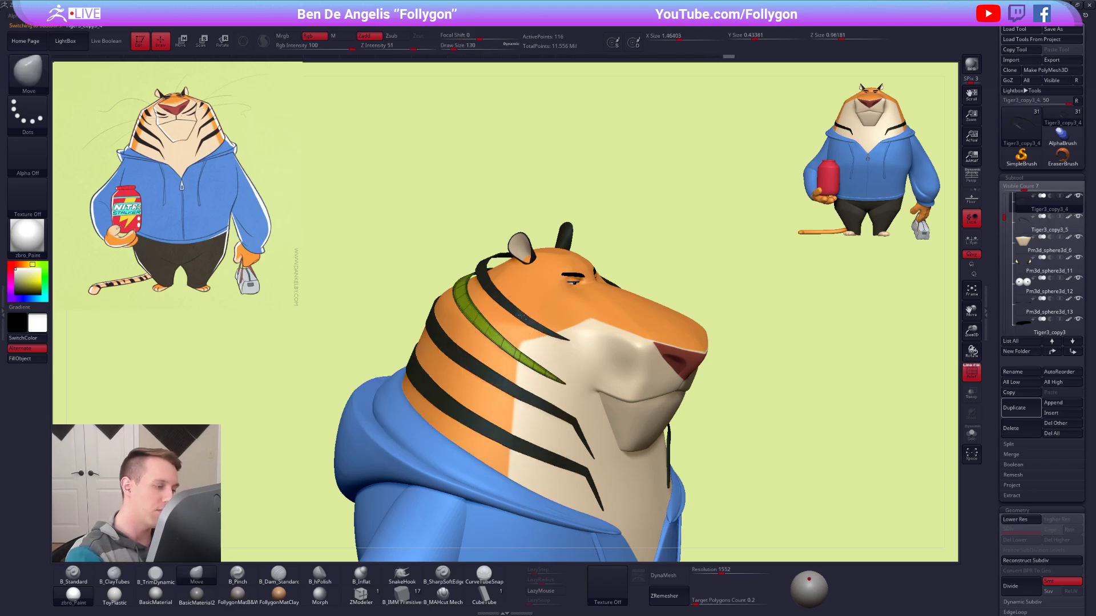
left_click(532, 323, "alt")
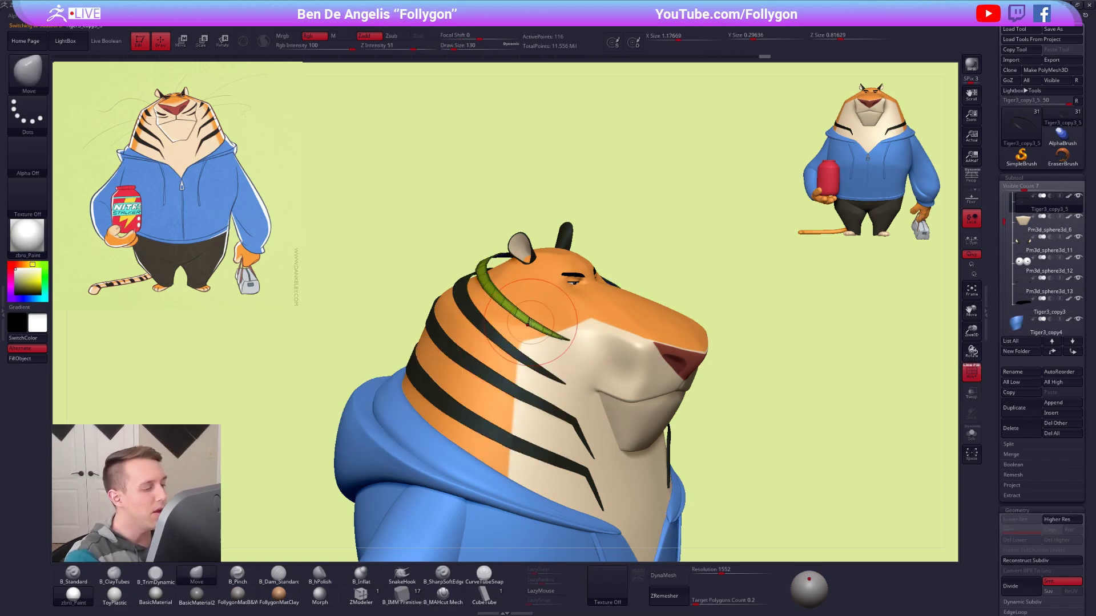
key("shift+f")
Fit the top stripe around the back of the head from above with the Move brush, reducing the draw size from 227 to 170.
mouse_move(708, 446)
left_mouse_down("alt")
mouse_move(641, 434)
mouse_move(571, 490)
left_mouse_up("alt")
left_click_drag(559, 166, 509, 407, "alt")
key("space")
key("space")
left_click_drag(499, 343, 505, 342)
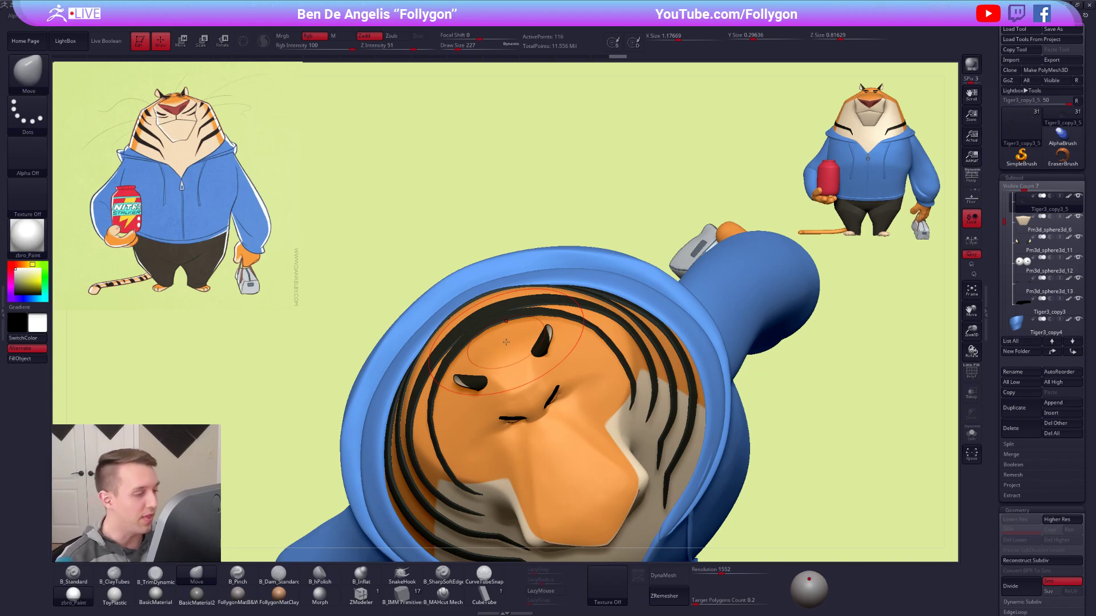
right_click_drag(710, 423, 745, 419, "alt")
key("space")
mouse_move(518, 323)
left_mouse_down()
mouse_move(528, 326)
mouse_move(511, 320)
left_mouse_up()
key("space")
right_click_drag(559, 318, 477, 374)
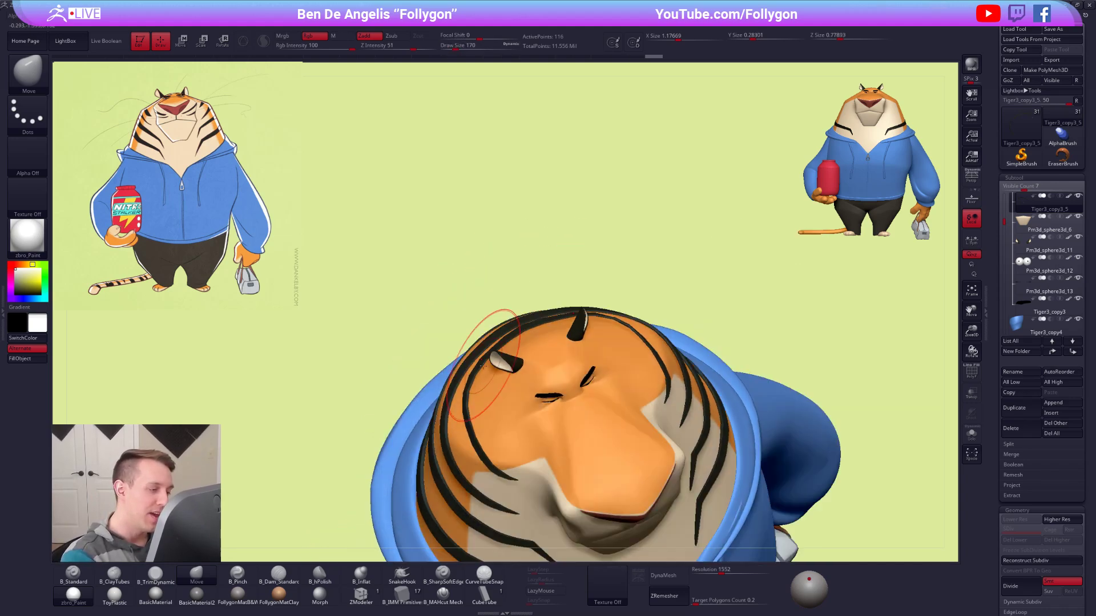
left_click_drag(523, 331, 524, 328)
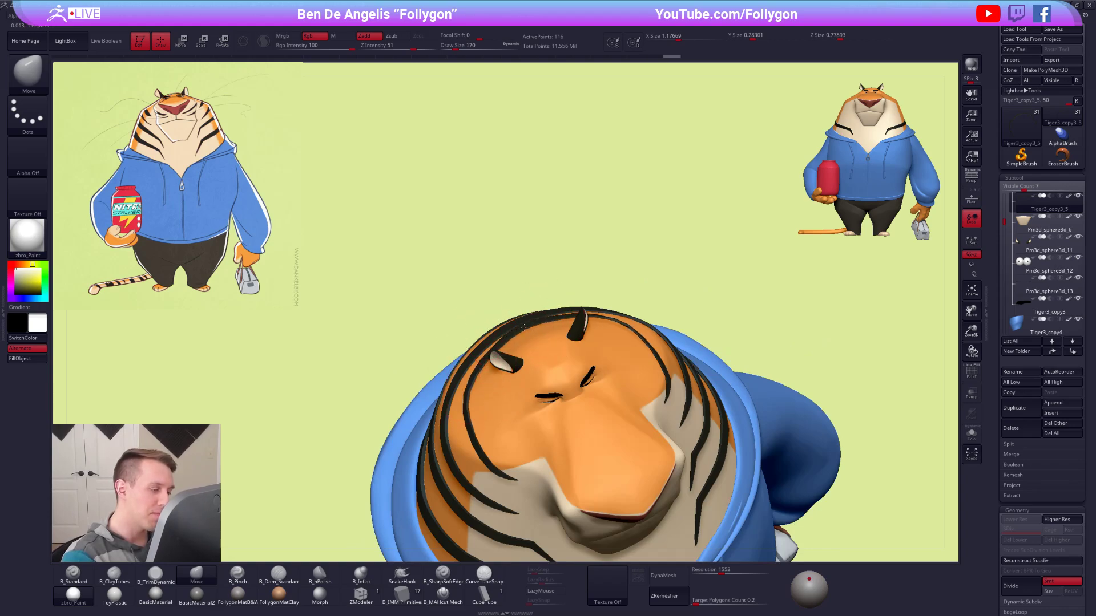
mouse_move(477, 375)
right_mouse_down()
mouse_move(496, 376)
mouse_move(483, 378)
right_mouse_up()
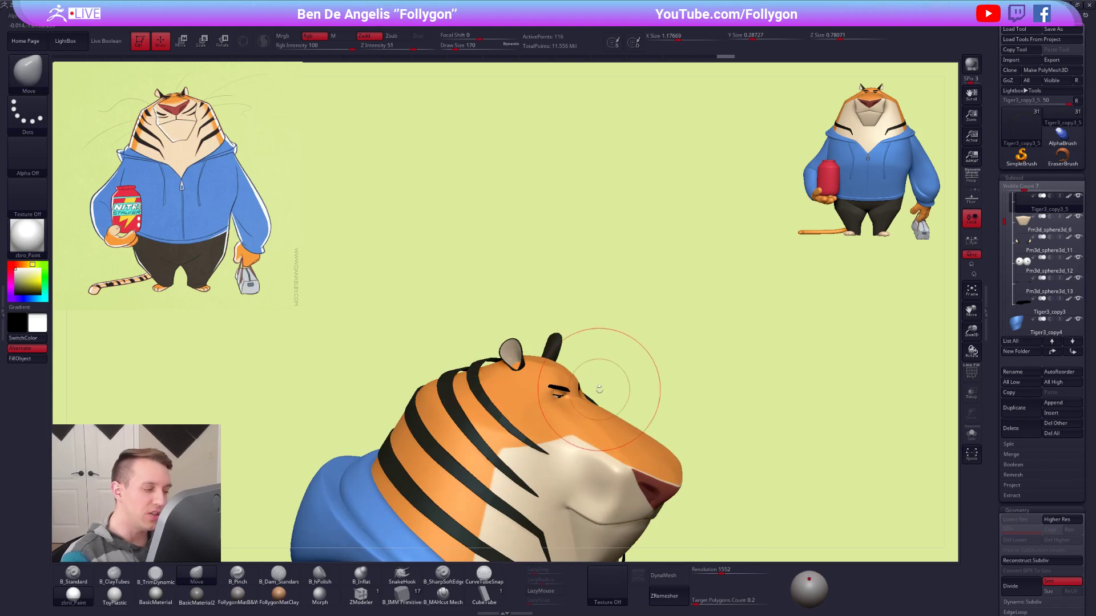
Refine the top stripe's curve and its end over the cheek with the Move brush at draw size 130.
right_click_drag(744, 418, 744, 393)
right_click_drag(685, 376, 661, 343)
right_click_drag(502, 366, 537, 365)
key("space")
left_click_drag(483, 344, 467, 344)
key("space")
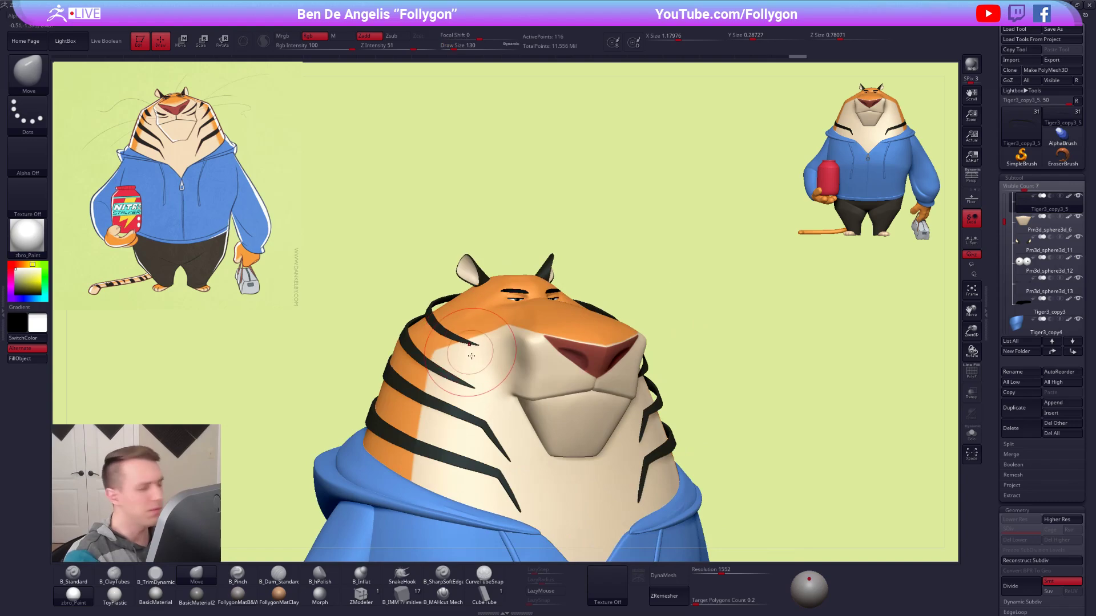
mouse_move(492, 348)
right_mouse_down()
mouse_move(562, 344)
mouse_move(556, 422)
right_mouse_up()
Set the draw size to 61 and isolate the top stripe with its polygon wireframe displayed.
key("space")
left_click_drag(596, 368, 590, 368)
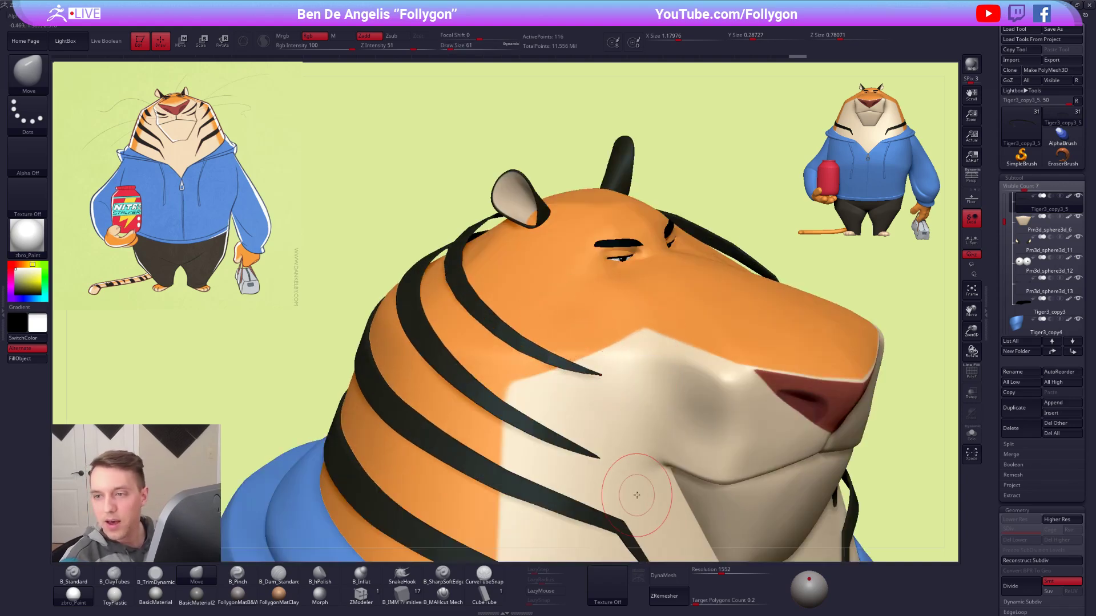
key("alt+s")
mouse_move(572, 375)
right_mouse_down("ctrl")
mouse_move(616, 405)
mouse_move(638, 384)
mouse_move(625, 394)
mouse_move(640, 394)
mouse_move(634, 379)
right_mouse_up("ctrl")
key("shift+f")
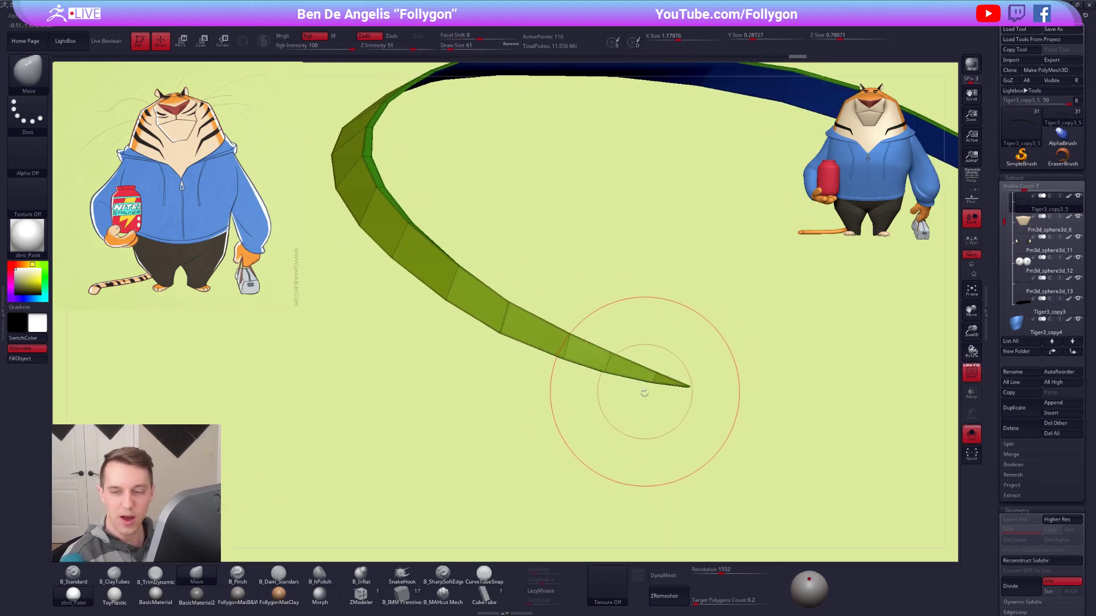
Mask the stripe except for its end, then reshape the lower edge and taper toward the tip with the Move brush.
key("ctrl")
mouse_move(444, 330)
left_mouse_down("ctrl")
mouse_move(528, 443)
mouse_move(571, 426)
left_mouse_up("ctrl")
right_click_drag(620, 383, 611, 367, "alt")
left_click_drag(634, 366, 630, 373)
left_click_drag(569, 346, 564, 352)
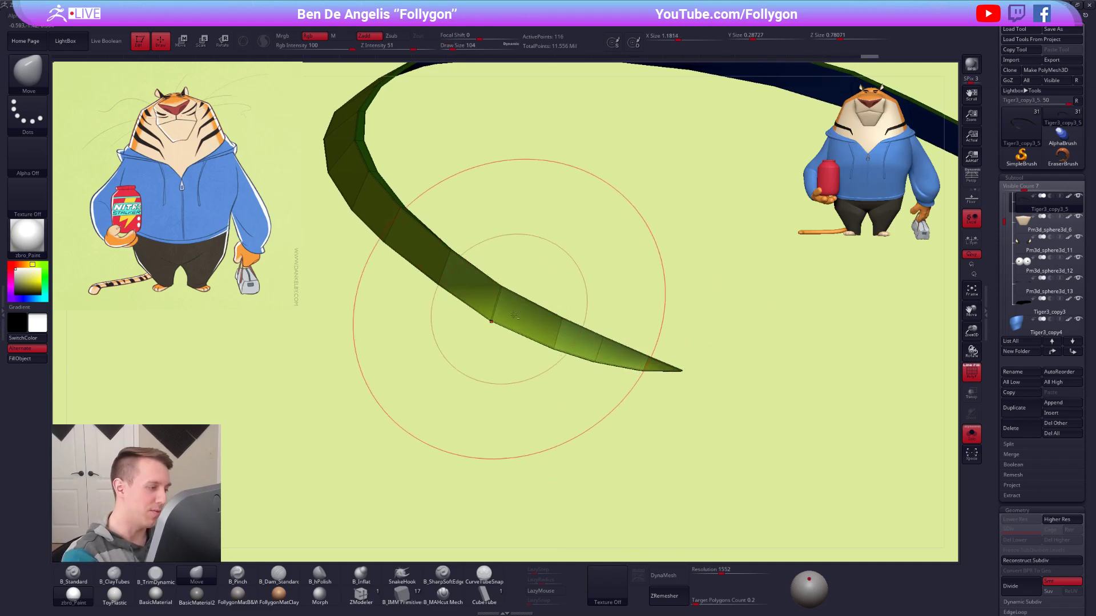
right_click_drag(510, 311, 589, 368, "alt")
left_click_drag(538, 333, 536, 338)
right_click_drag(539, 342, 562, 361)
mouse_move(516, 382)
left_mouse_down("ctrl")
mouse_move(531, 340)
mouse_move(391, 242)
mouse_move(377, 277)
left_mouse_up("ctrl")
left_click_drag(516, 328, 513, 335)
left_click_drag(449, 289, 446, 293)
Delete another edge loop along the stripe's tapering end using ZModeler's Delete EdgeLoop Complete action.
key("space")
mouse_move(572, 341)
left_mouse_down()
mouse_move(563, 341)
mouse_move(599, 315)
left_mouse_up()
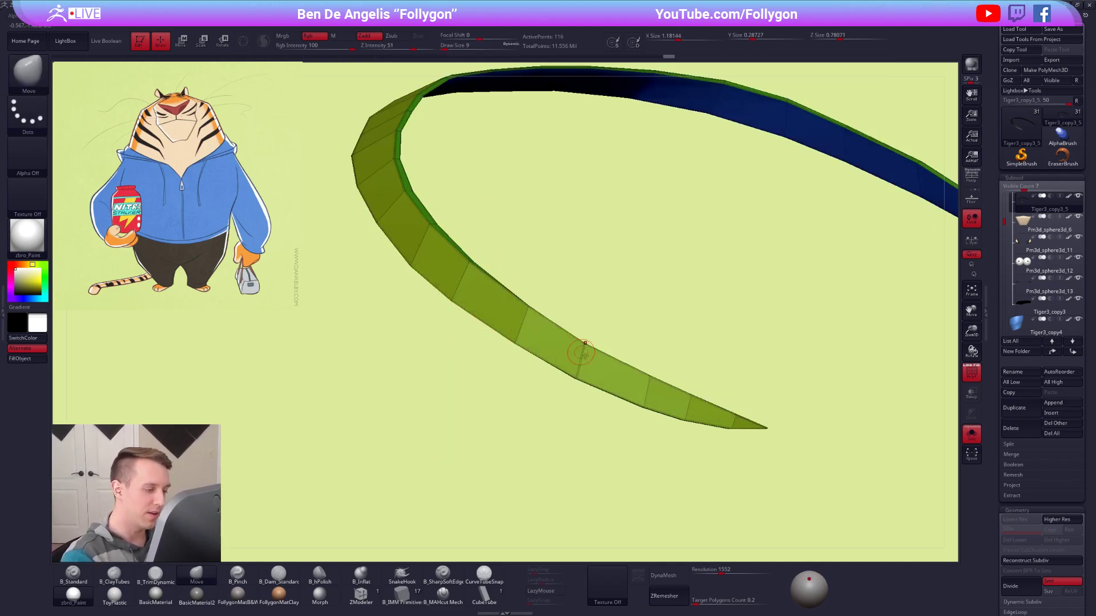
right_click_drag(581, 353, 571, 428, "ctrl")
left_click(361, 594)
right_click_drag(578, 373, 586, 400, "ctrl")
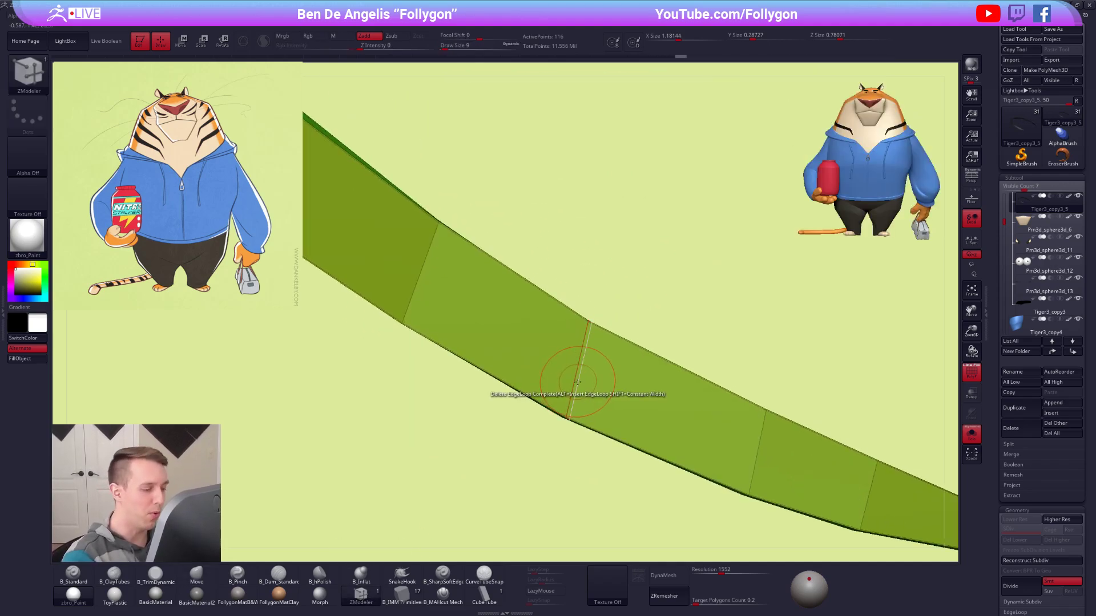
key("space")
left_click(580, 361)
mouse_move(644, 394)
right_mouse_down("ctrl")
mouse_move(516, 325)
mouse_move(708, 410)
right_mouse_up("ctrl")
right_click_drag(708, 410, 646, 354, "alt")
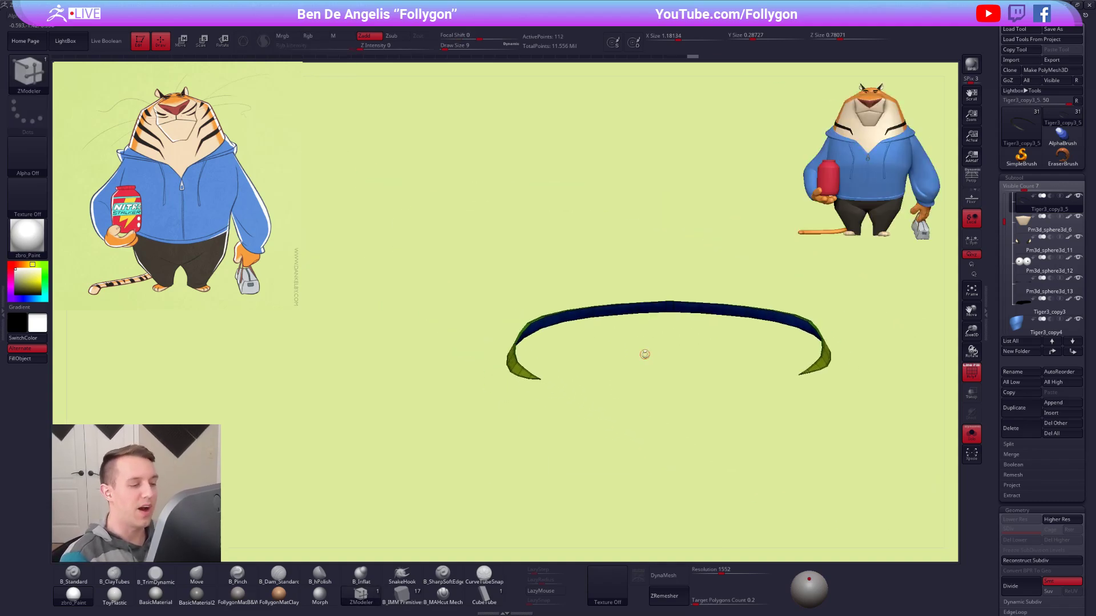
Show the whole tiger again and switch back to the Move brush with a draw size of 33.
key("alt+s")
right_click_drag(764, 386, 719, 379, "alt")
key("b")
key("m")
key("v")
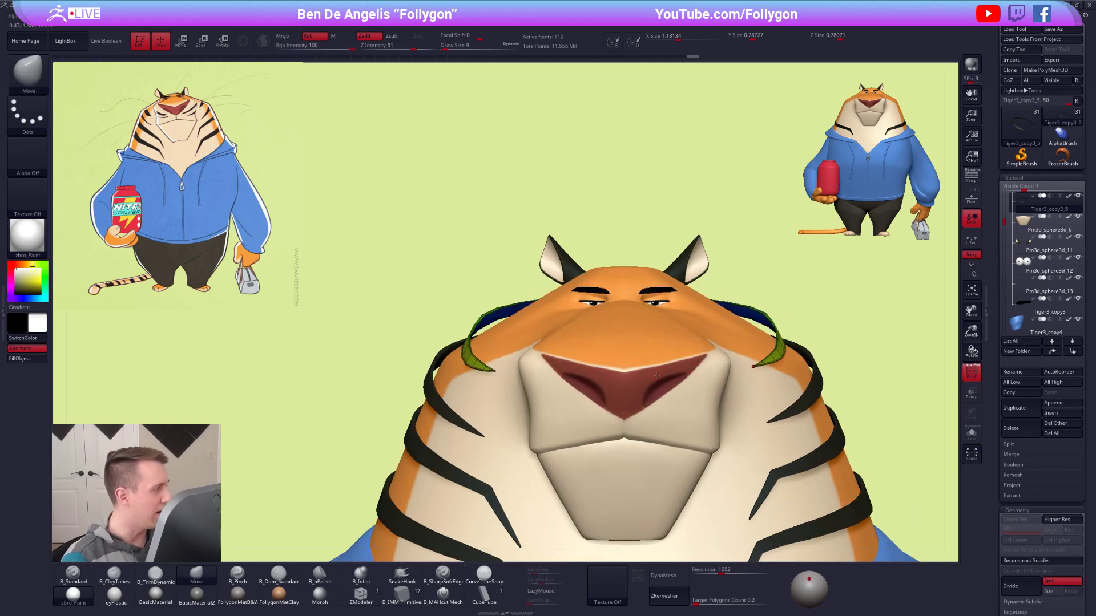
key("s")
left_click_drag(651, 344, 654, 344)
right_click_drag(457, 367, 575, 383)
Isolate the top stripe, mask everything except its pointed end, and set the Move brush's draw size to 61.
key("alt+s")
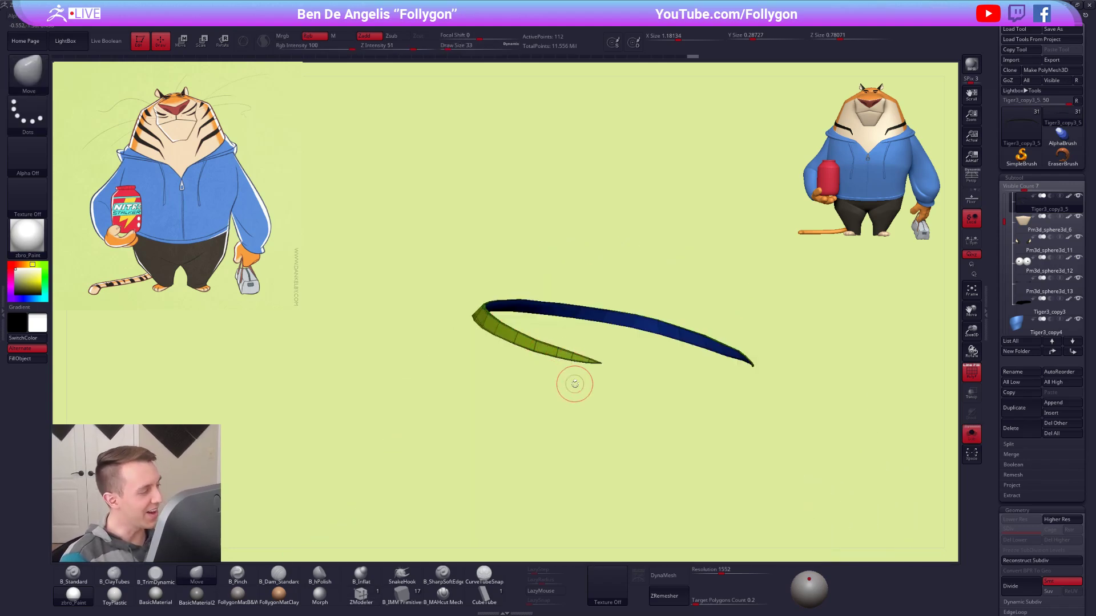
right_click_drag(574, 384, 810, 403, "ctrl")
right_click_drag(568, 359, 659, 407, "alt")
key("space")
left_click_drag(653, 390, 650, 391)
mouse_move(650, 391)
right_mouse_down("alt")
mouse_move(690, 397)
mouse_move(673, 421)
mouse_move(710, 464)
right_mouse_up("alt")
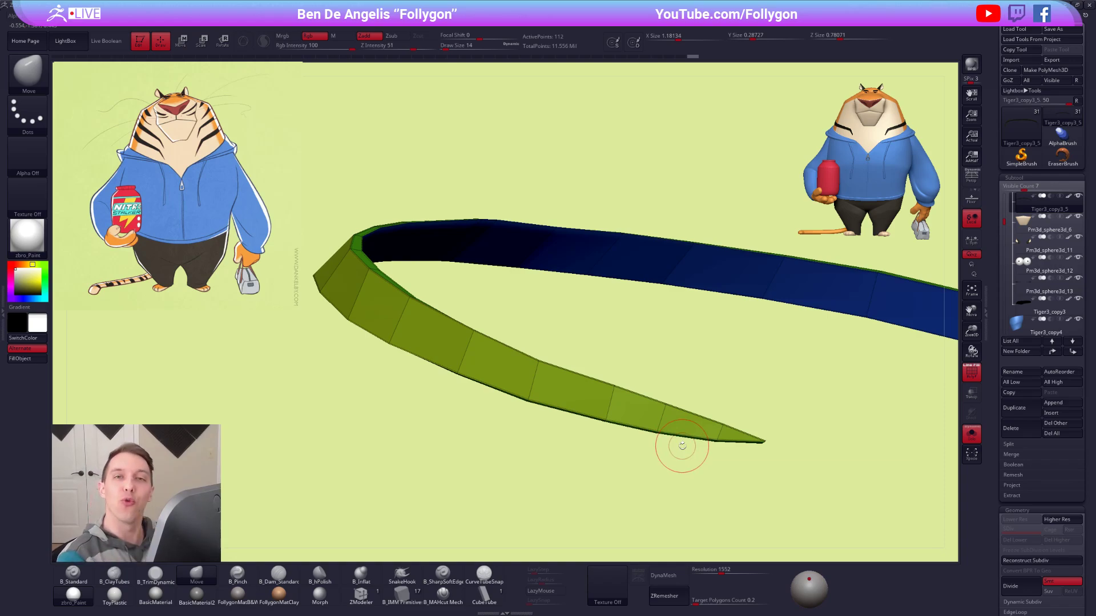
mouse_move(668, 440)
left_mouse_down()
mouse_move(639, 388)
mouse_move(653, 423)
mouse_move(692, 423)
left_mouse_up()
key("ctrl")
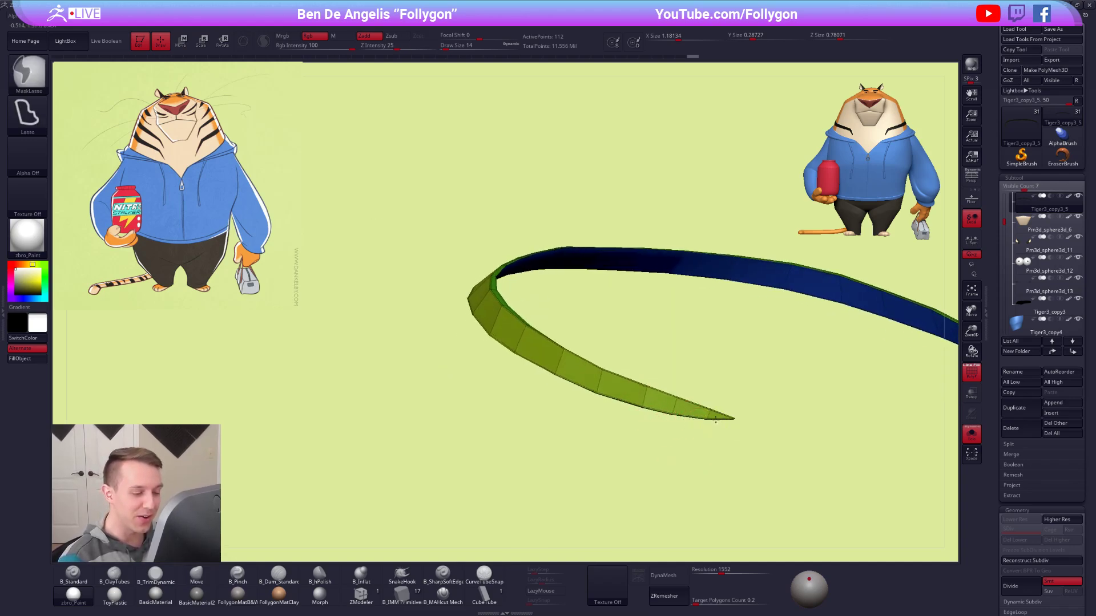
mouse_move(647, 394)
left_mouse_down("ctrl")
mouse_move(542, 354)
mouse_move(467, 433)
mouse_move(565, 498)
left_mouse_up("ctrl")
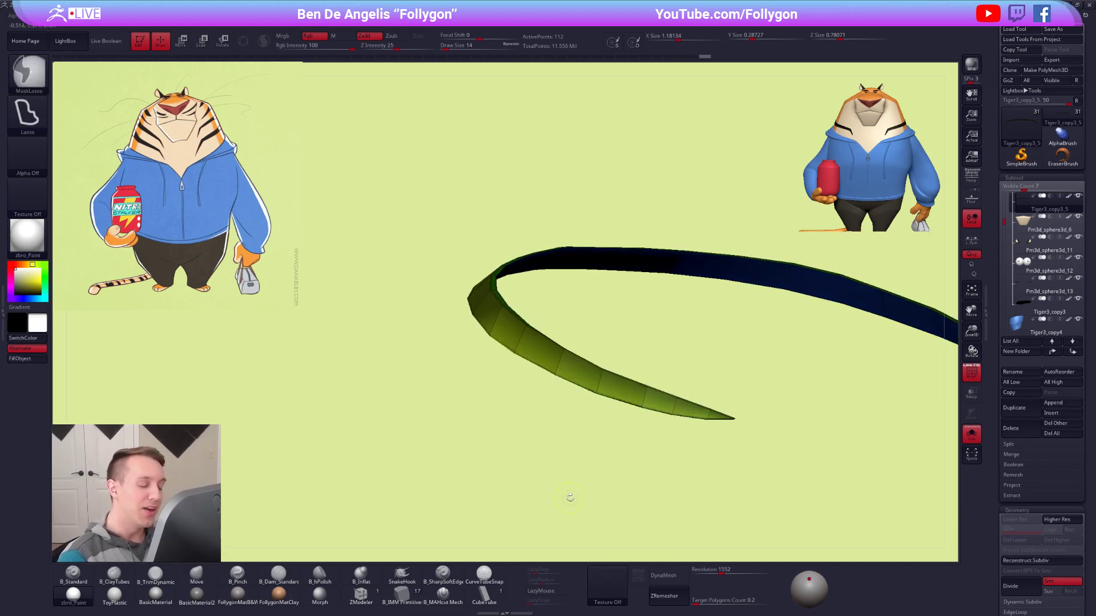
key("space")
left_click(674, 392)
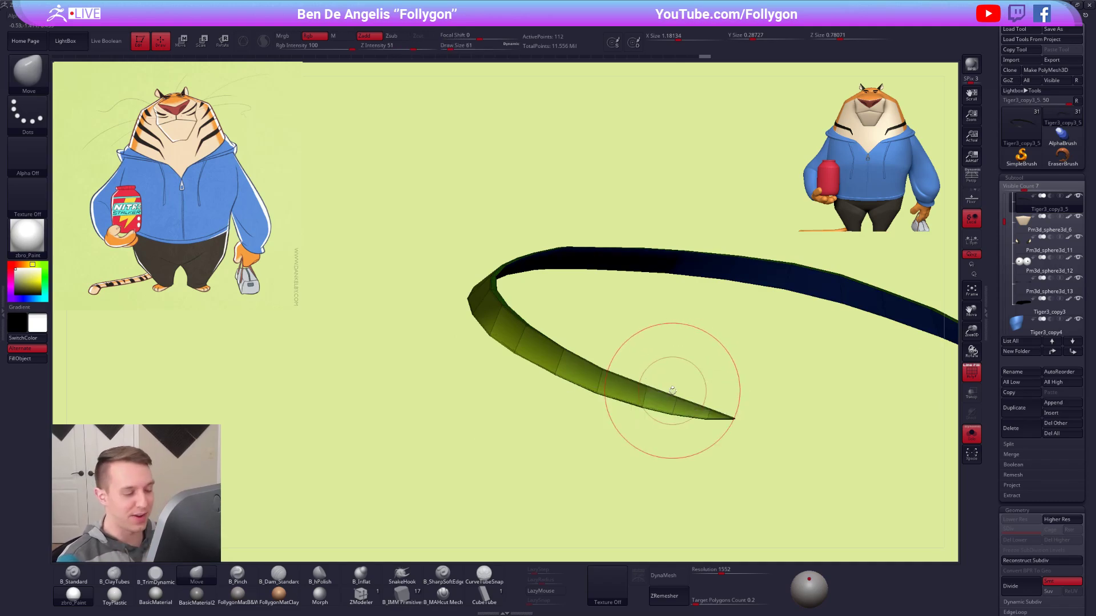
Refine the isolated stripe's tapered end with the Move brush at draw size 54, then show the whole tiger again.
mouse_move(700, 416)
left_mouse_down()
mouse_move(598, 396)
mouse_move(558, 371)
left_mouse_up()
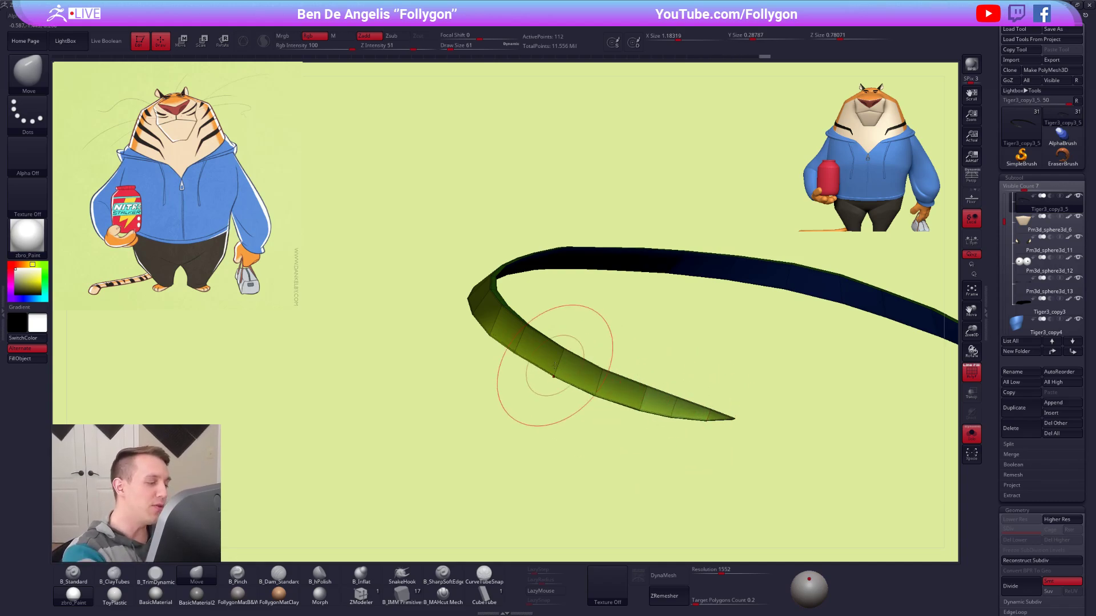
right_click_drag(560, 376, 585, 381)
key("space")
left_click(574, 372)
mouse_move(531, 364)
left_mouse_down()
mouse_move(486, 348)
mouse_move(527, 369)
left_mouse_up()
right_click_drag(584, 352, 579, 327, "shift")
right_click_drag(643, 361, 702, 318, "ctrl")
key("shift+s")
right_click_drag(719, 368, 730, 341, "alt")
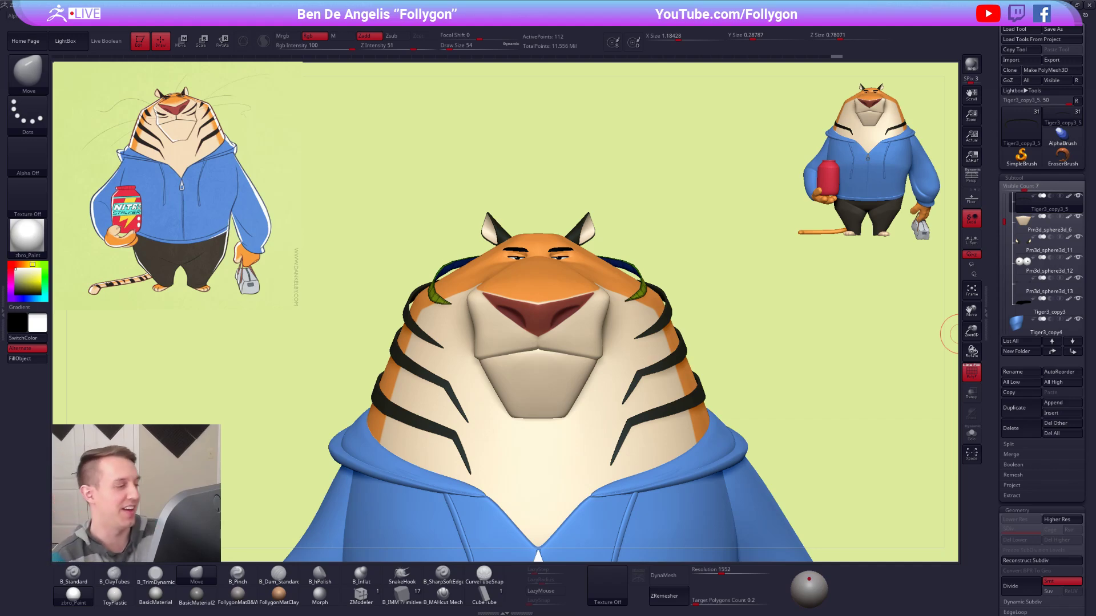
Turn on perspective distortion and compare the tiger's head stripes with the reference sketch from the front.
left_click_drag(794, 289, 730, 255, "alt")
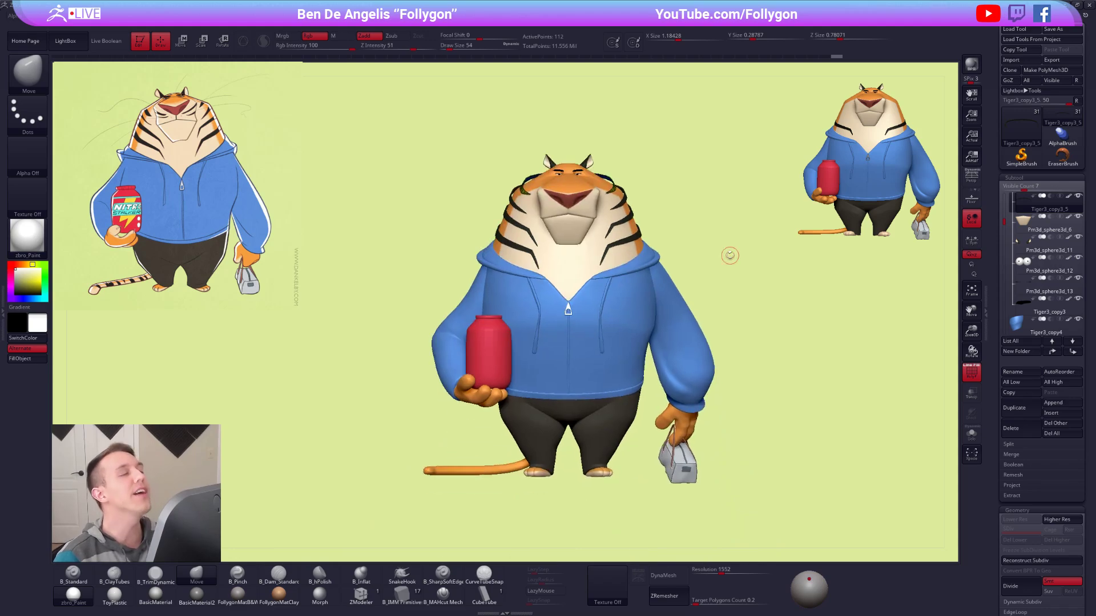
left_click(973, 177)
right_click_drag(571, 242, 684, 239, "ctrl")
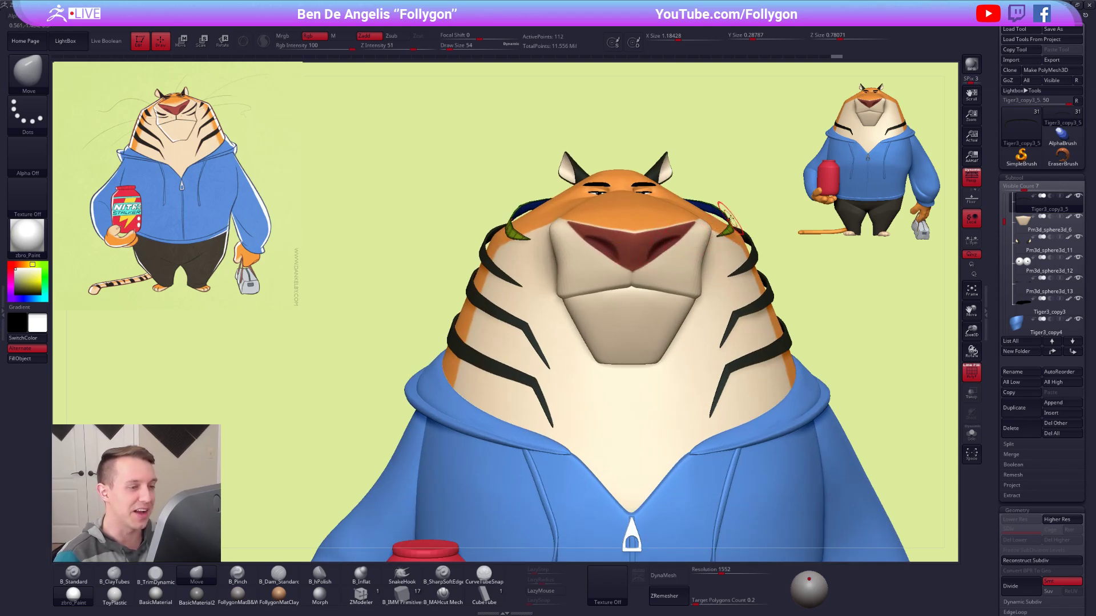
right_click_drag(722, 236, 711, 234, "alt")
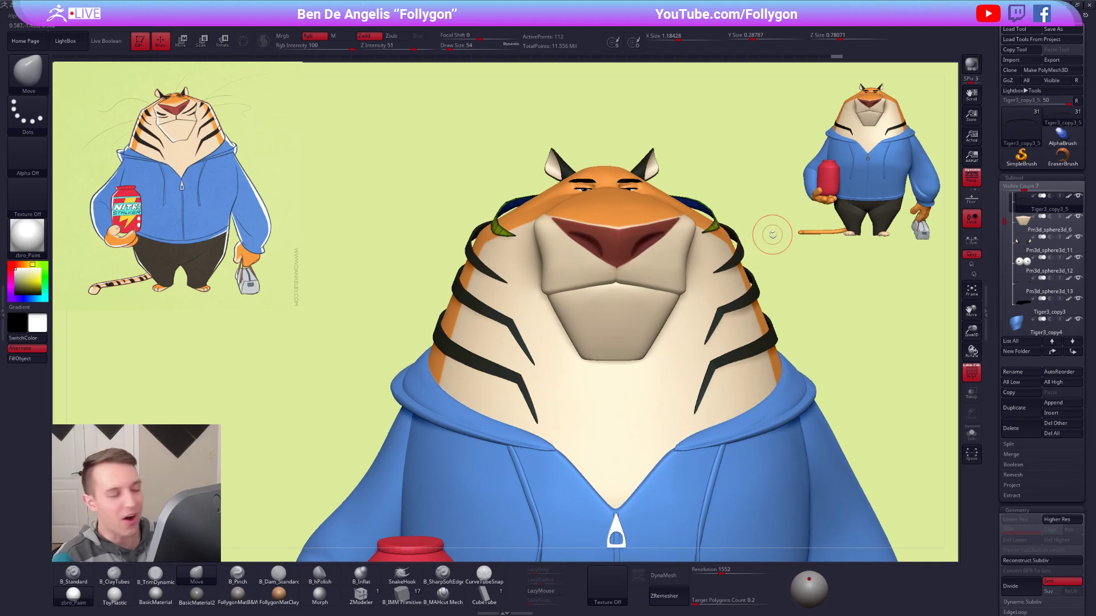
right_click_drag(680, 280, 654, 308, "alt")
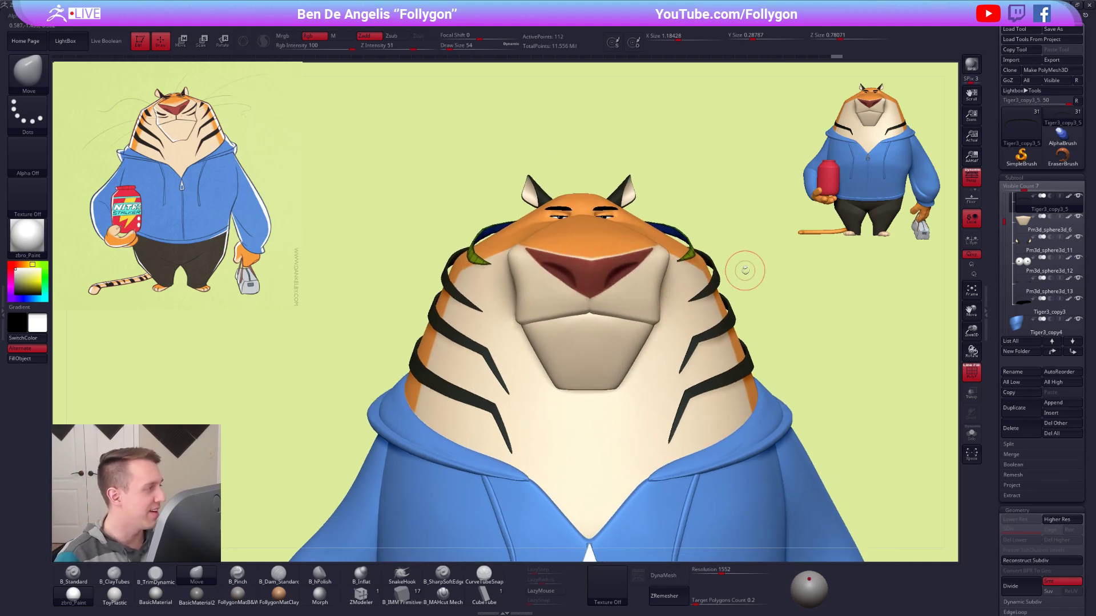
right_click_drag(745, 270, 718, 269)
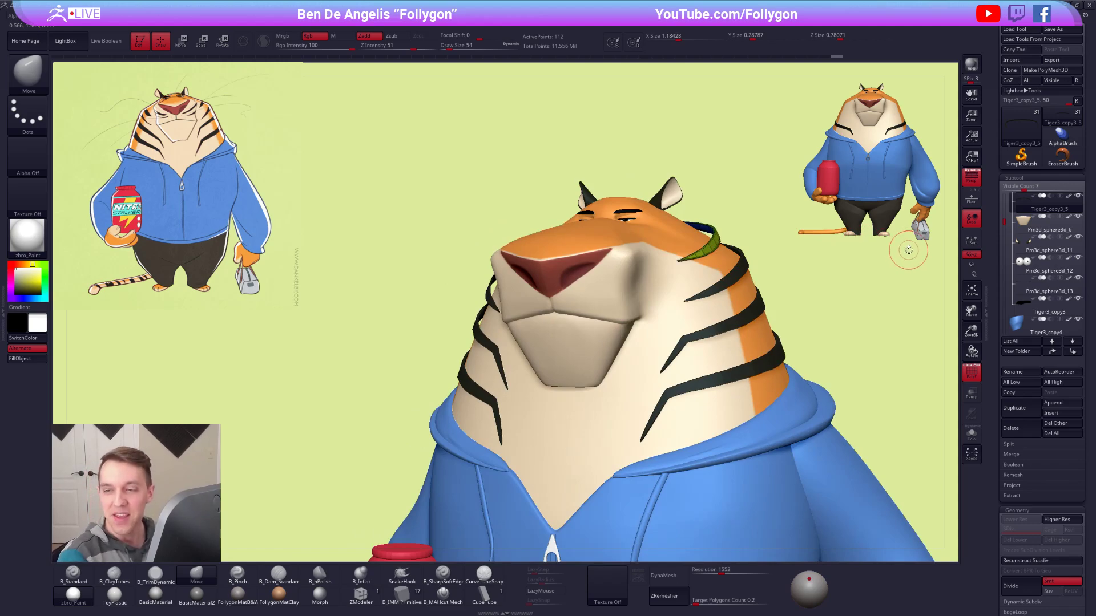
Adjust the top stripe's end at the side of the head with the Move brush at draw sizes 96 and 121.
right_click_drag(724, 221, 698, 271, "alt")
key("space")
left_click_drag(698, 268, 706, 267)
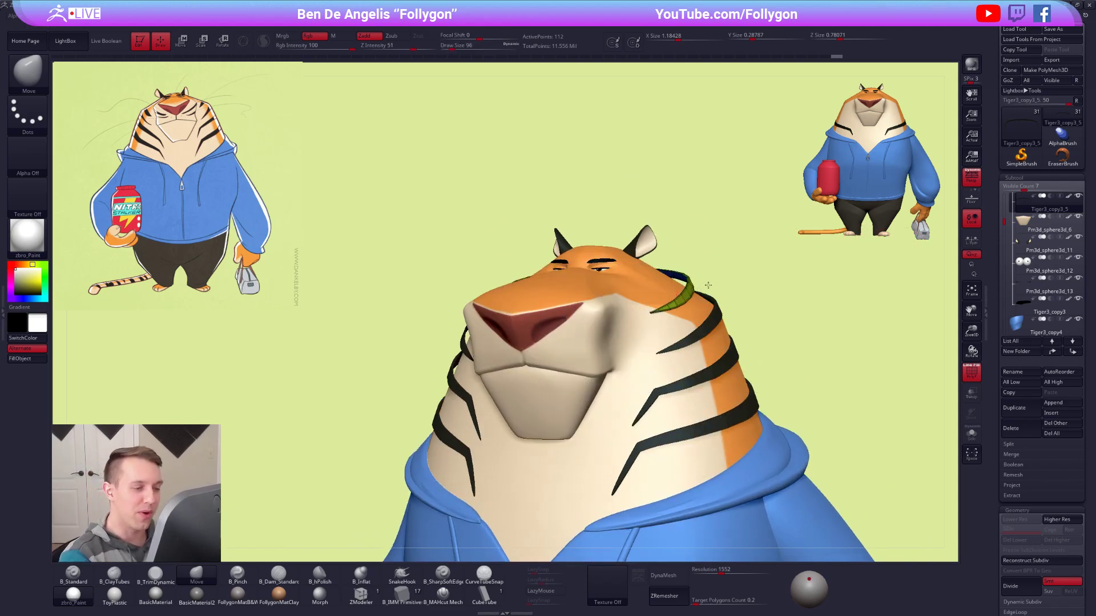
right_click_drag(707, 284, 709, 295)
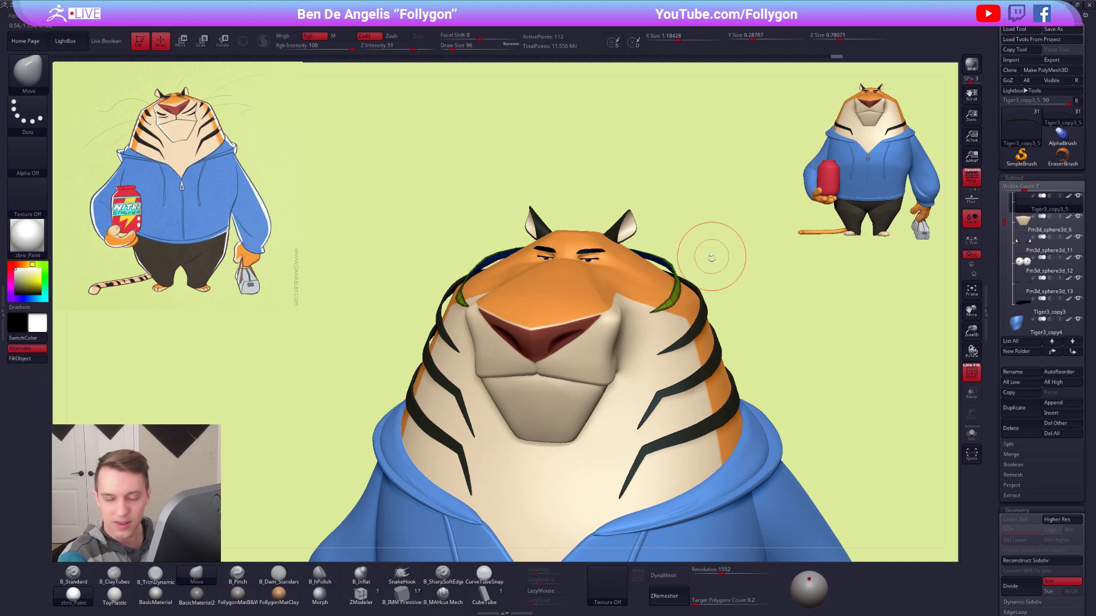
left_click_drag(712, 281, 756, 290)
key("space")
left_click(681, 289)
mouse_move(681, 289)
left_mouse_down("shift")
mouse_move(678, 274)
mouse_move(694, 273)
left_mouse_up("shift")
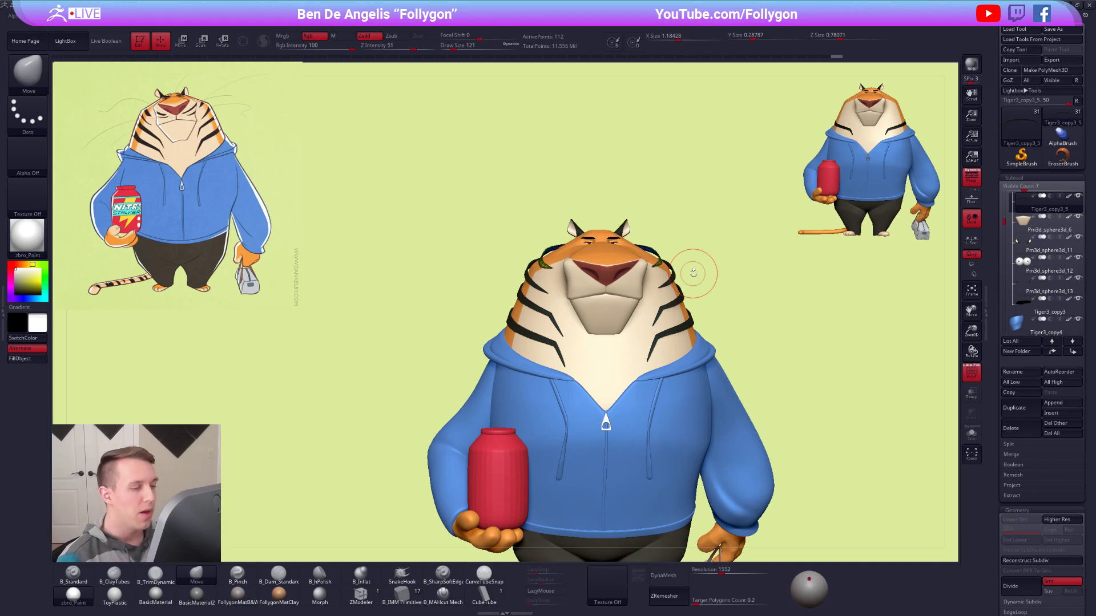
Hide the wireframe to examine the top stripe against the other head stripes, then show the wireframe again.
key("shift+f")
mouse_move(662, 264)
right_mouse_down("ctrl")
mouse_move(657, 285)
mouse_move(653, 276)
right_mouse_up("ctrl")
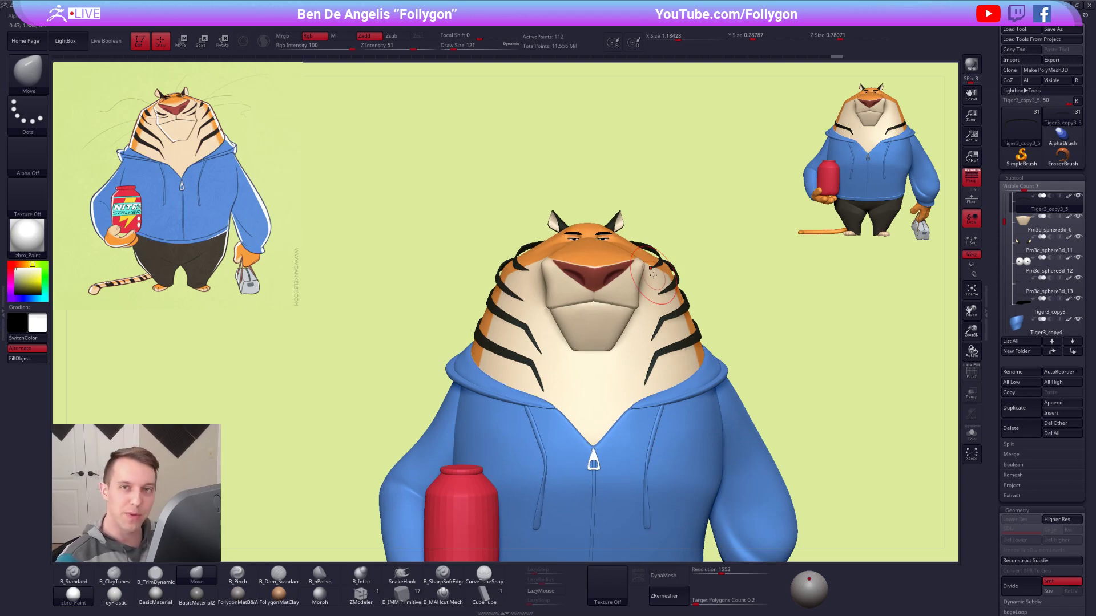
right_click_drag(573, 354, 576, 408, "alt")
key("alt+s")
mouse_move(576, 394)
right_mouse_down()
mouse_move(582, 377)
mouse_move(610, 384)
mouse_move(606, 414)
mouse_move(663, 403)
right_mouse_up()
key("shift+f")
Reposition and widen the top stripe's section along the side of the head with the Move brush at draw size 96.
key("s")
left_click_drag(649, 379, 643, 380)
right_click_drag(642, 381, 664, 425)
key("ctrl")
mouse_move(561, 306)
left_mouse_down("ctrl")
mouse_move(512, 172)
mouse_move(440, 308)
mouse_move(576, 443)
left_mouse_up("ctrl")
left_click(631, 406, "ctrl")
right_click_drag(632, 406, 658, 403)
right_click_drag(657, 403, 643, 375, "alt")
key("s")
left_click_drag(643, 376, 650, 377)
key("alt+s")
key("space")
left_click_drag(623, 361, 587, 342)
left_click_drag(556, 316, 553, 316)
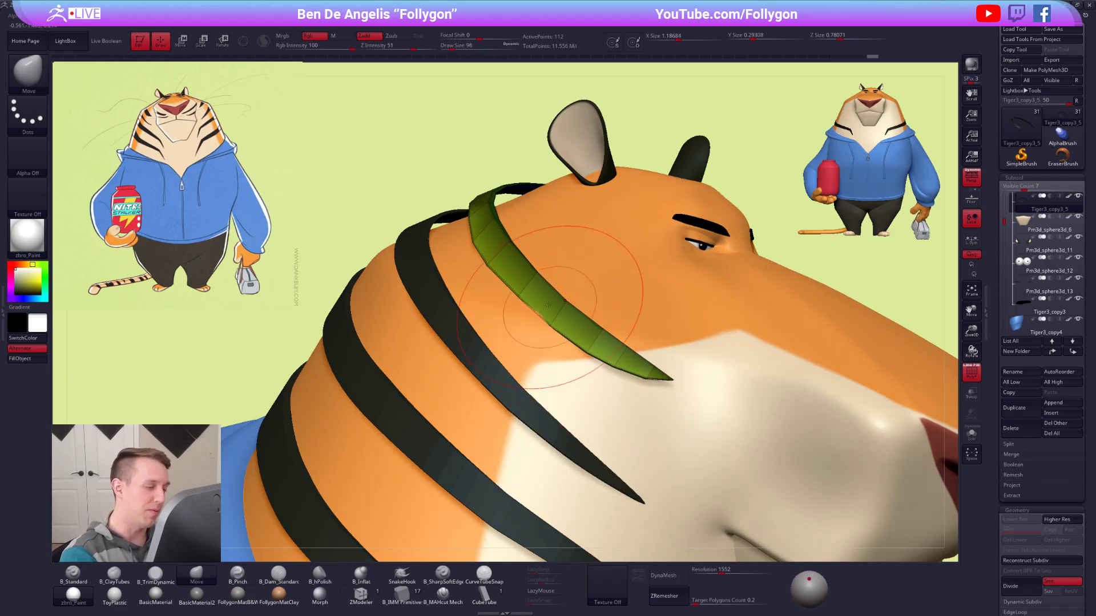
left_click_drag(492, 265, 489, 266)
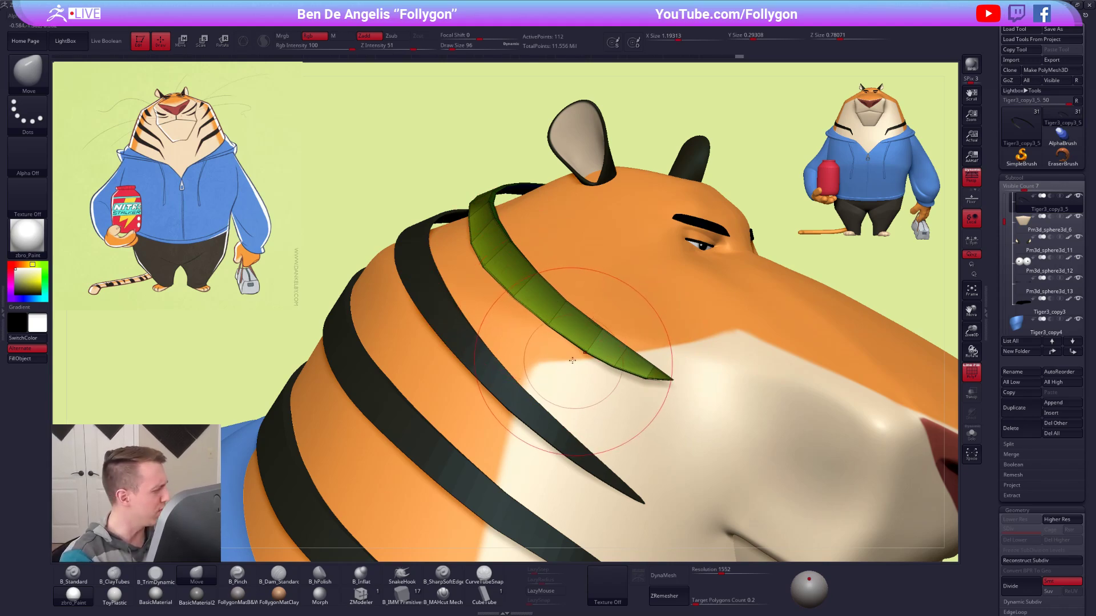
Refine the stripe's lower edge toward its pointed tip with the Move brush at draw size 61.
key("space")
mouse_move(580, 336)
left_mouse_down()
mouse_move(557, 327)
mouse_move(586, 344)
left_mouse_up()
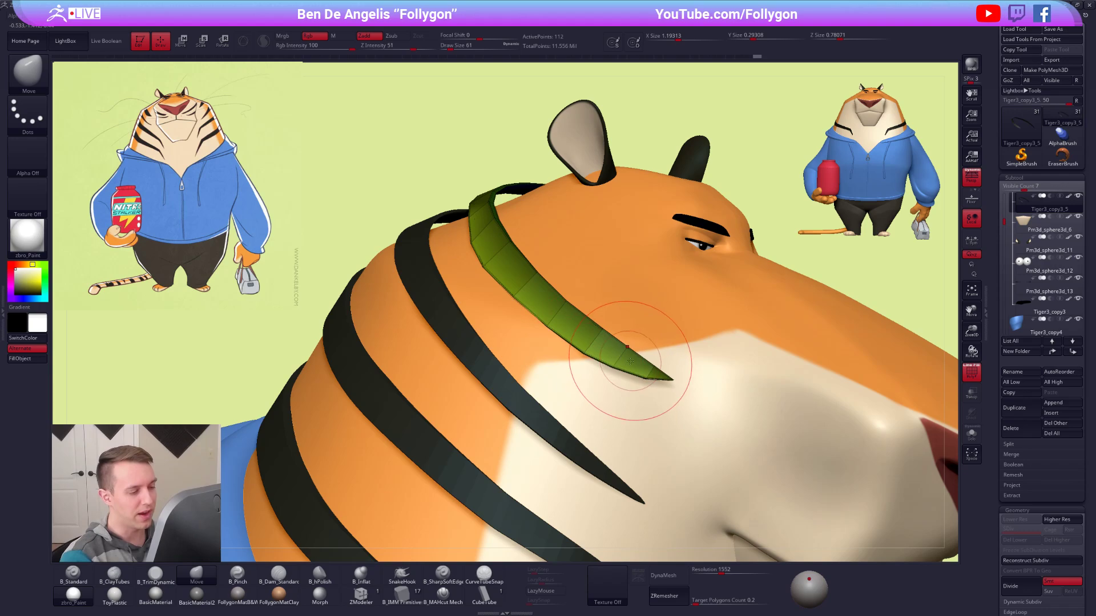
right_click_drag(664, 362, 791, 298)
left_click_drag(791, 299, 795, 310, "ctrl")
right_click_drag(795, 311, 716, 322, "alt")
Isolate the top stripe and set the Move brush's draw size to 49 for work on its thin upper face.
key("space")
left_click_drag(690, 338, 697, 339)
key("alt+s")
mouse_move(697, 338)
right_mouse_down()
mouse_move(704, 399)
mouse_move(700, 370)
mouse_move(734, 420)
right_mouse_up()
key("space")
key("space")
mouse_move(728, 395)
left_mouse_down()
mouse_move(687, 399)
mouse_move(700, 326)
left_mouse_up()
mouse_move(709, 274)
right_mouse_down()
mouse_move(733, 306)
mouse_move(700, 342)
mouse_move(708, 388)
mouse_move(635, 271)
right_mouse_up()
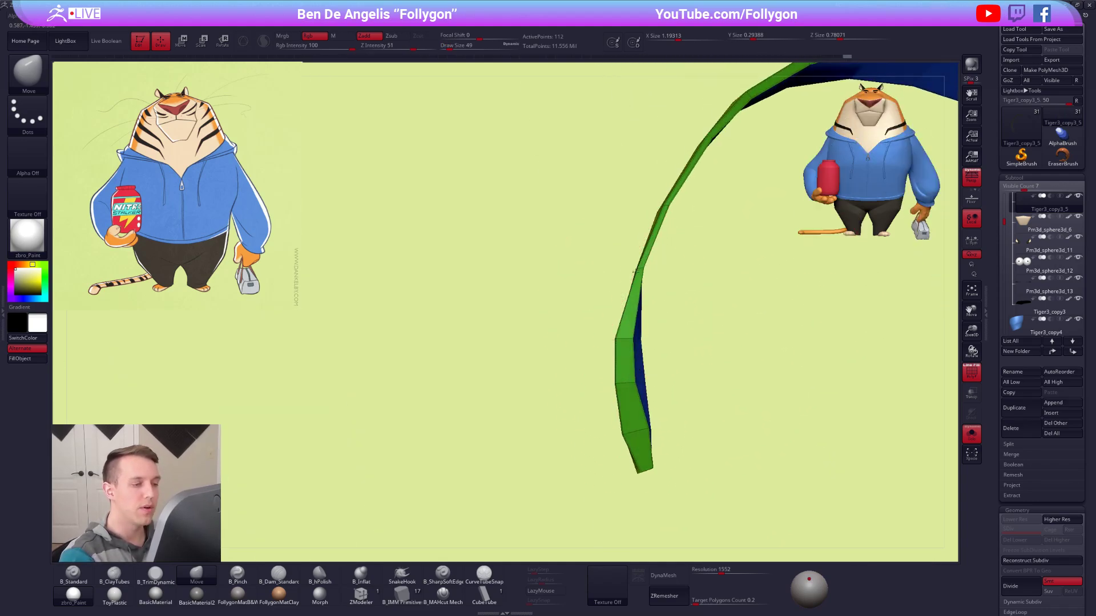
Thicken the narrow parts of the stripe's upper face from one end across the arc with the Move brush.
right_click_drag(643, 311, 633, 276)
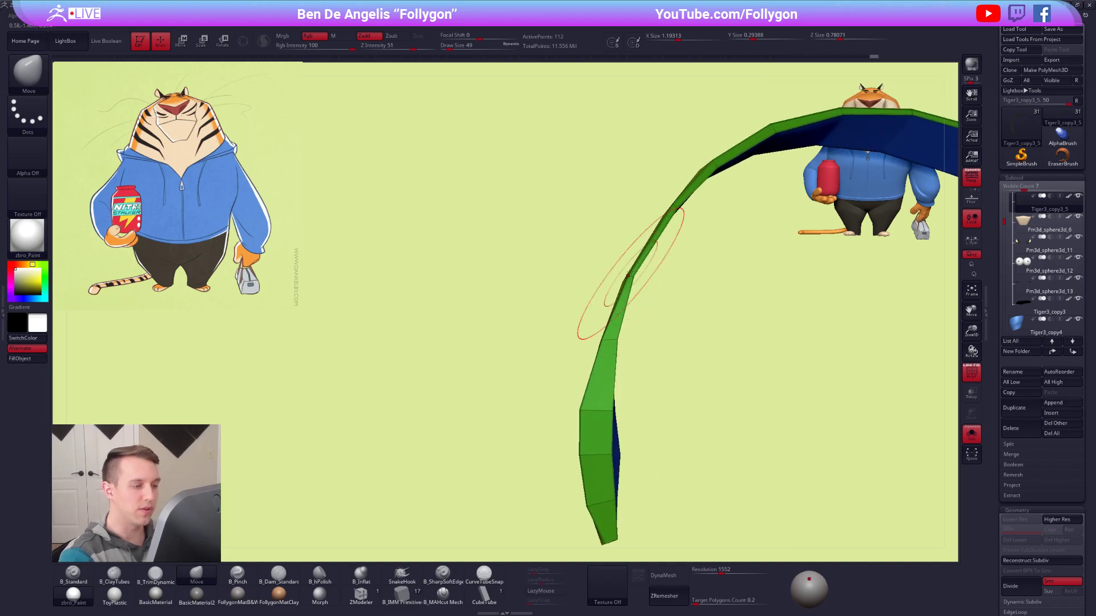
left_click_drag(613, 341, 631, 345)
right_click_drag(656, 274, 615, 320, "alt")
left_click_drag(634, 255, 671, 292)
right_click_drag(670, 293, 553, 289)
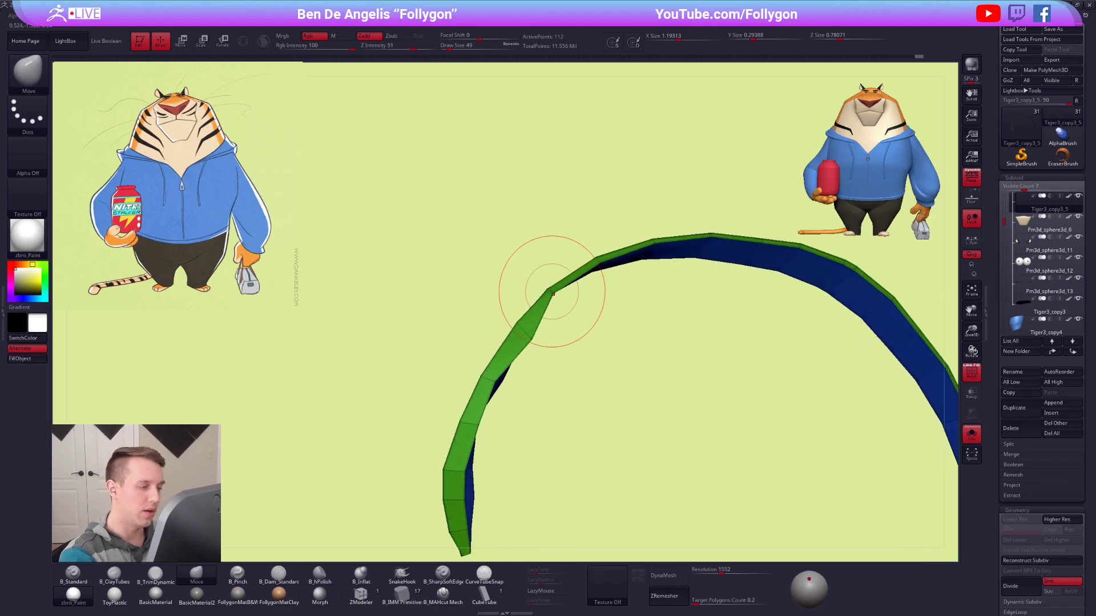
left_click_drag(602, 268, 616, 289)
right_click_drag(617, 290, 594, 263)
left_click_drag(595, 263, 604, 301)
right_click_drag(633, 240, 649, 255)
left_click_drag(660, 263, 662, 288)
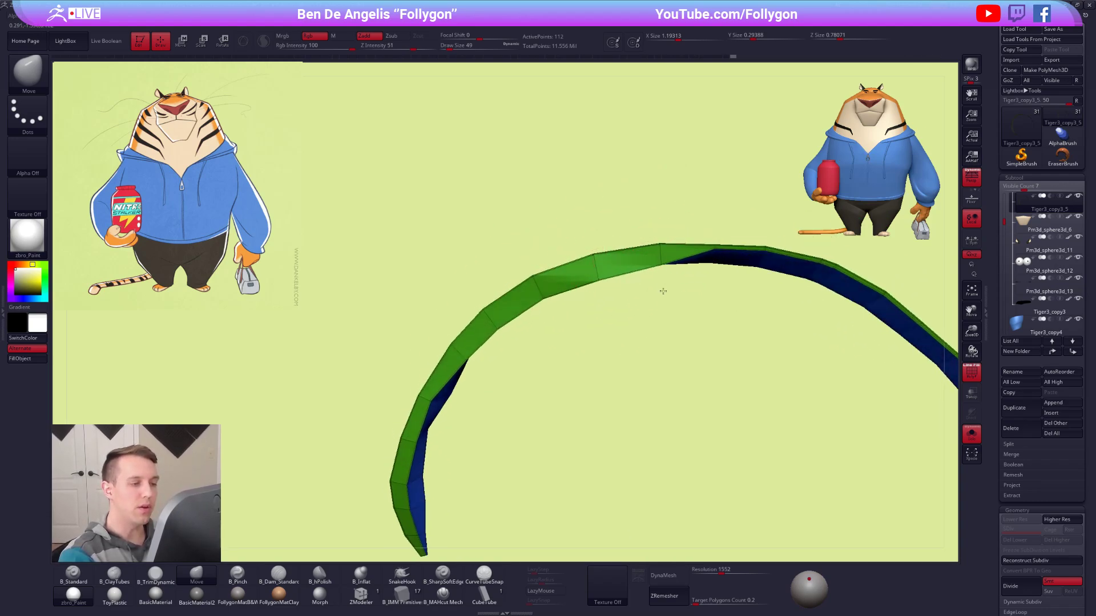
right_click_drag(710, 293, 669, 290)
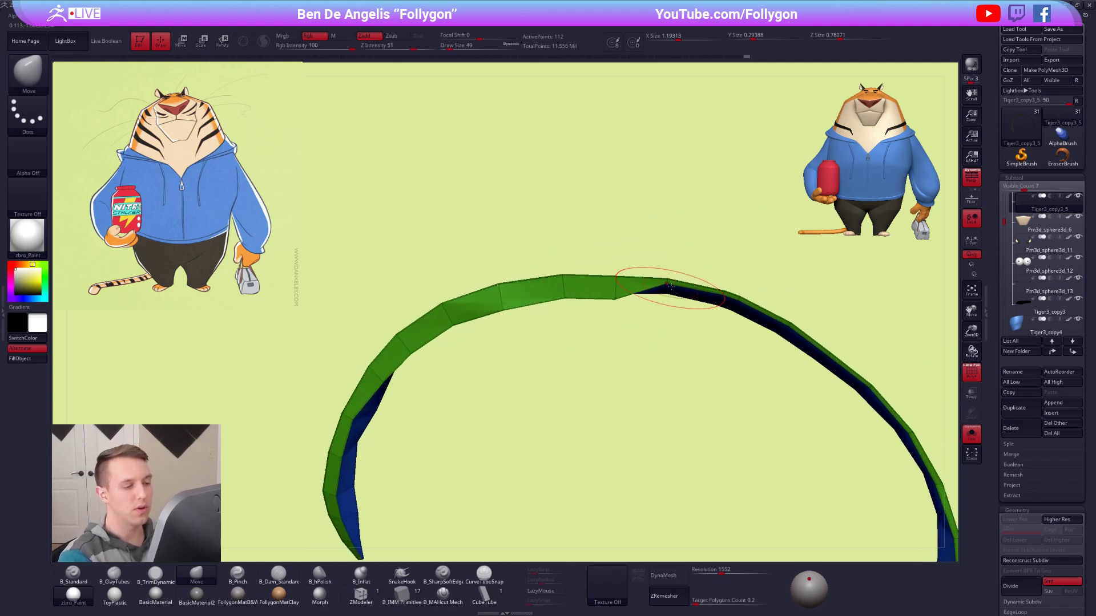
Continue thickening the stripe's upper face down toward the opposite end, reducing the draw size to 25.
mouse_move(660, 329)
right_mouse_down()
mouse_move(690, 301)
mouse_move(589, 301)
mouse_move(725, 287)
right_mouse_up()
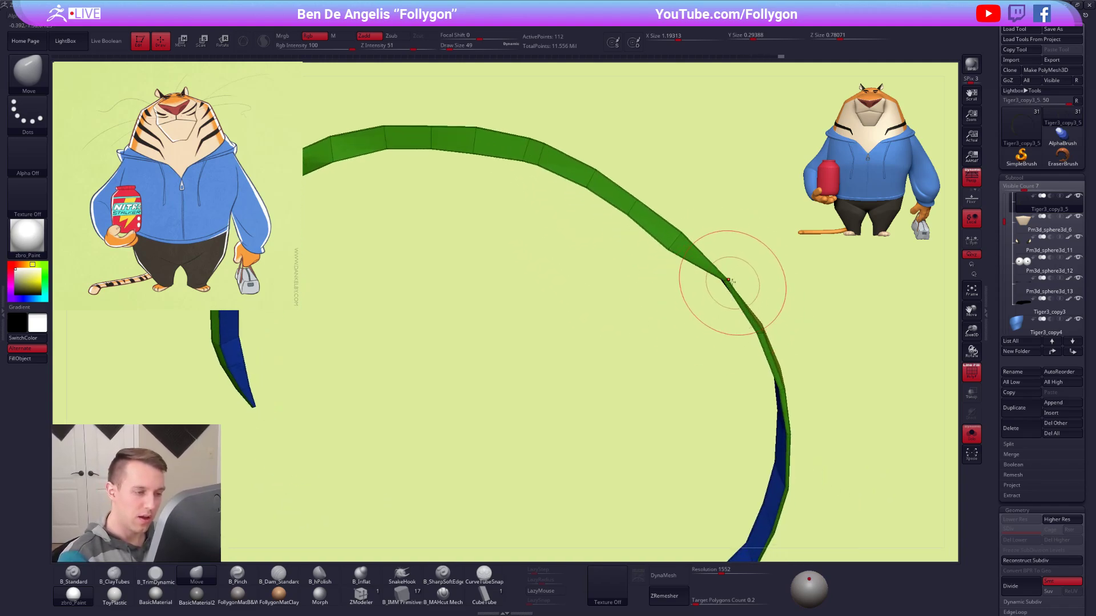
mouse_move(724, 349)
right_mouse_down()
mouse_move(759, 319)
mouse_move(751, 273)
right_mouse_up()
mouse_move(721, 351)
right_mouse_down()
mouse_move(751, 257)
mouse_move(765, 298)
right_mouse_up()
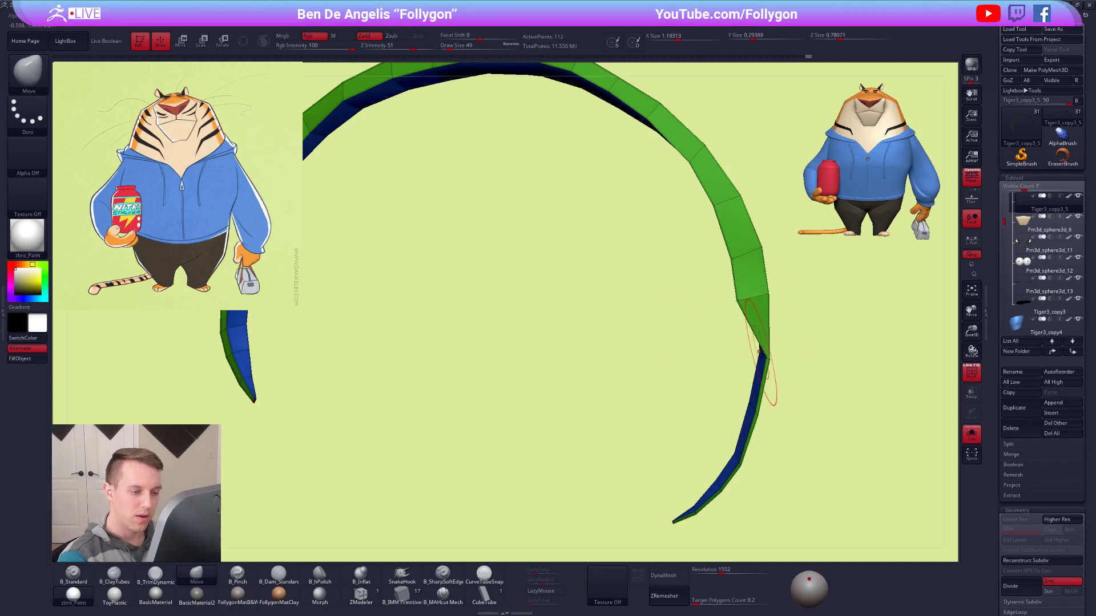
mouse_move(739, 368)
right_mouse_down()
mouse_move(742, 342)
mouse_move(759, 366)
right_mouse_up()
key("space")
left_click_drag(786, 366, 770, 366)
mouse_move(736, 366)
right_mouse_down()
mouse_move(754, 362)
mouse_move(726, 363)
mouse_move(728, 353)
mouse_move(753, 365)
right_mouse_up()
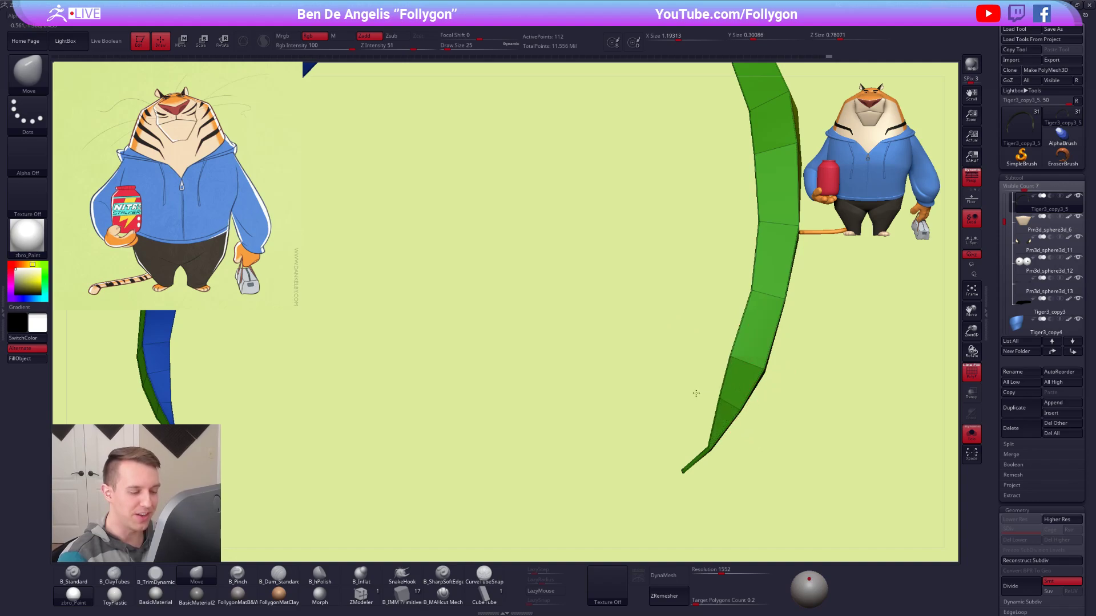
Reshape the thin tip at the stripe's opposite end into an even taper, using a draw size of 21.
mouse_move(687, 415)
right_mouse_down()
mouse_move(707, 400)
mouse_move(706, 435)
mouse_move(778, 441)
mouse_move(717, 440)
mouse_move(735, 430)
mouse_move(716, 439)
right_mouse_up()
key("space")
left_click_drag(752, 450, 744, 451)
mouse_move(752, 444)
right_mouse_down()
mouse_move(705, 437)
mouse_move(728, 433)
mouse_move(712, 487)
mouse_move(748, 334)
mouse_move(733, 318)
mouse_move(672, 391)
right_mouse_up()
key("space")
left_click_drag(671, 389, 677, 386)
right_click_drag(677, 387, 638, 441)
left_click_drag(637, 444, 655, 441)
right_click_drag(655, 441, 638, 401)
left_click_drag(639, 398, 654, 400)
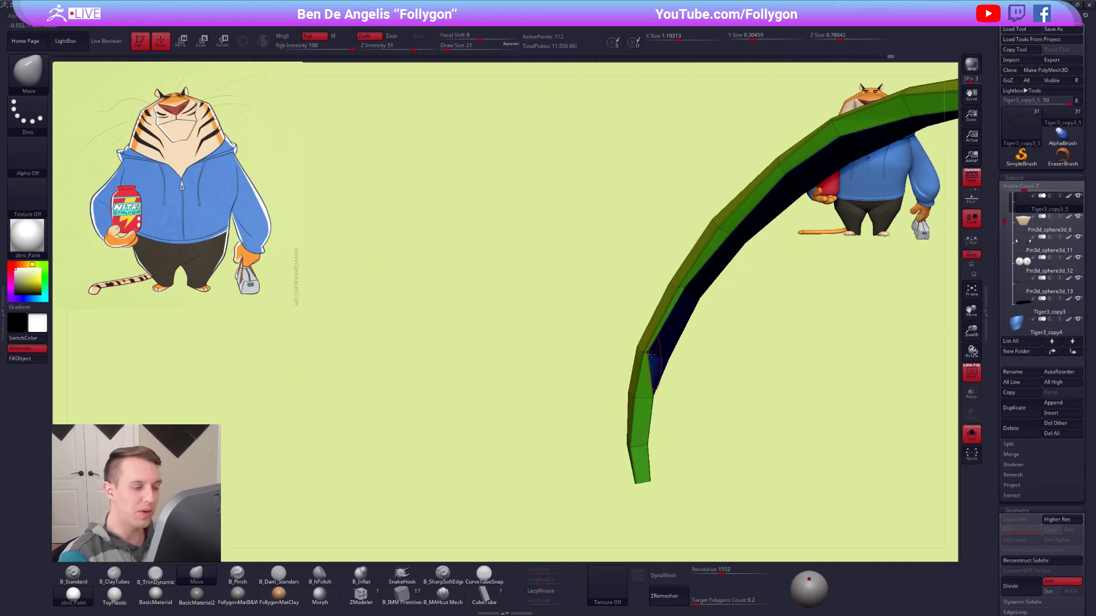
Pull the upper face's inner edge inward along the side of the stripe to even its thickness.
right_click_drag(676, 360, 588, 403)
left_click_drag(538, 485, 542, 486)
right_click_drag(594, 461, 592, 434)
left_click_drag(564, 413, 577, 424)
left_click_drag(603, 360, 623, 384)
right_click_drag(628, 383, 551, 470, "alt")
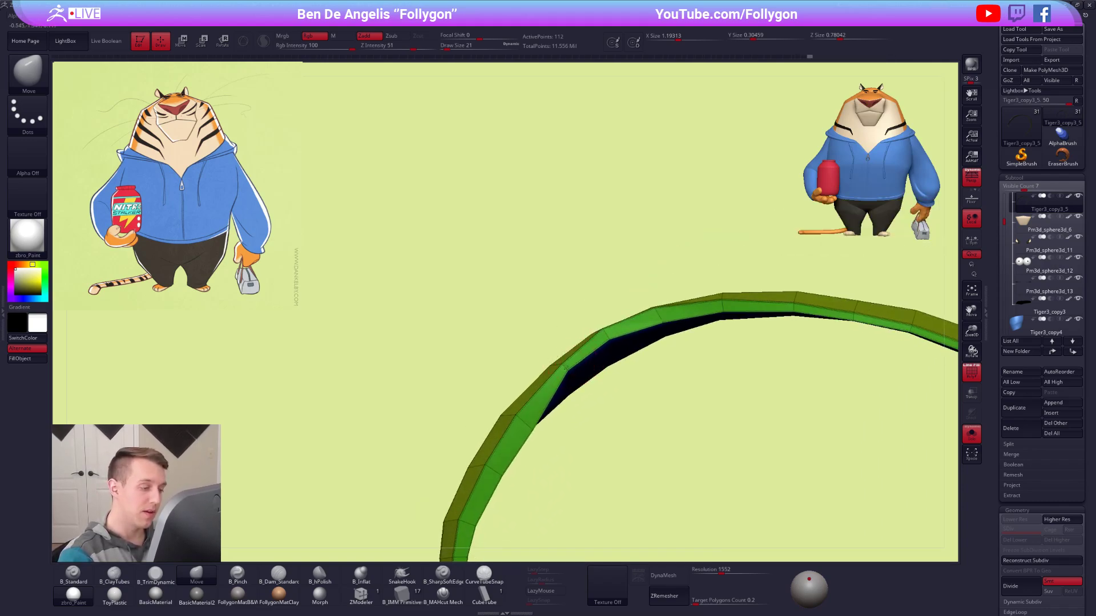
Even out the inner edge across the rest of the stripe's arc with short Move brush strokes.
left_click_drag(566, 366, 580, 388)
left_click_drag(608, 339, 622, 371)
left_click_drag(661, 322, 662, 351)
left_click_drag(722, 310, 723, 327)
right_click_drag(759, 328, 701, 334)
left_click_drag(699, 340, 700, 367)
left_click_drag(573, 371, 575, 385)
right_click_drag(582, 377, 639, 325)
Show the whole tiger, set the Move brush's draw size to 74 and save the project.
right_click_drag(639, 325, 652, 360)
key("space")
left_click_drag(665, 355, 674, 354)
left_click(673, 318)
right_click_drag(674, 354, 533, 402)
key("ctrl+s")
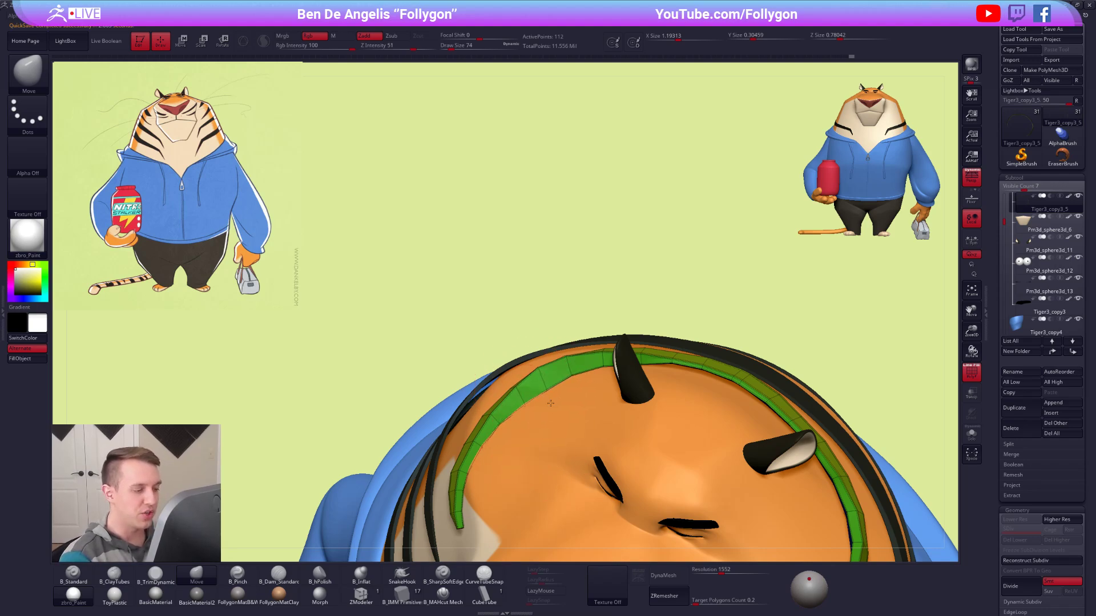
Isolate the stripe and smooth its arc behind the ears with the Move brush at draw size 74.
right_click_drag(660, 363, 654, 355)
key("alt+shift+s")
mouse_move(644, 360)
left_mouse_down()
mouse_move(645, 371)
mouse_move(572, 381)
left_mouse_up()
left_click_drag(678, 364, 675, 377)
left_click_drag(709, 368, 706, 380)
right_click_drag(748, 382, 676, 376, "alt")
mouse_move(673, 377)
left_mouse_down()
mouse_move(671, 387)
mouse_move(721, 409)
left_mouse_up()
right_click_drag(740, 405, 707, 315, "alt")
key("alt+shift+s")
key("alt+shift+s")
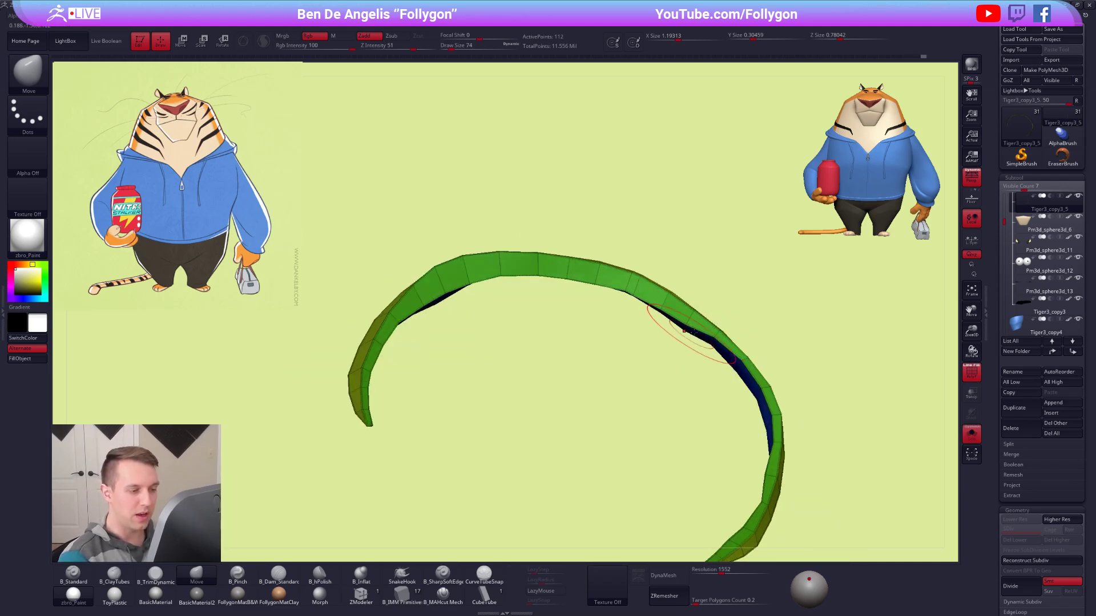
Thicken the remaining narrow section on the side of the stripe with the Move brush at draw size 61.
key("space")
left_click(740, 353)
right_click_drag(741, 353, 731, 349)
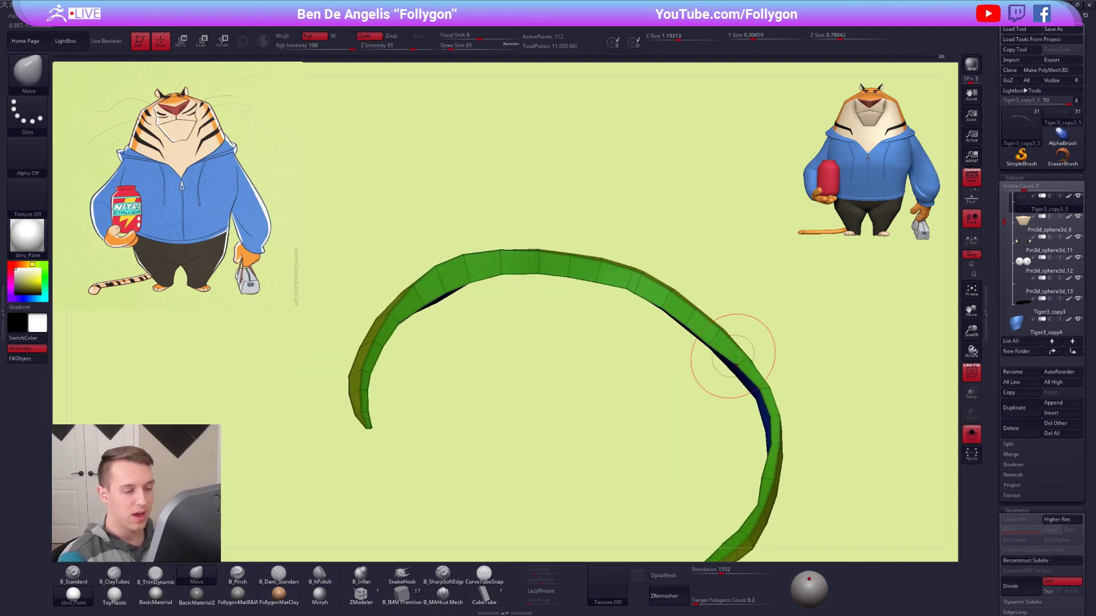
right_click_drag(767, 404, 765, 415)
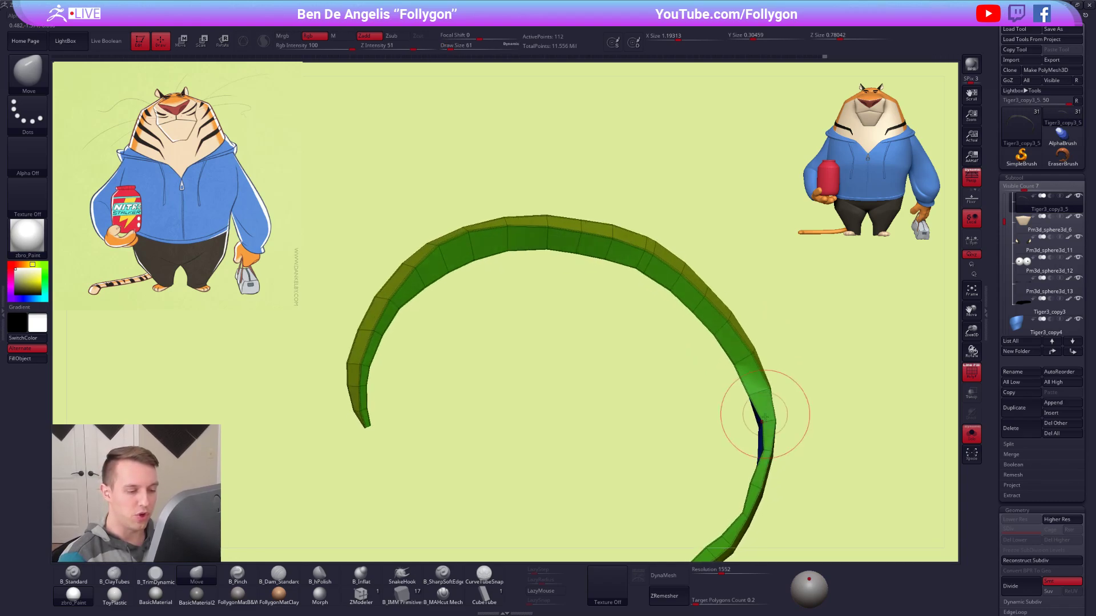
right_click_drag(746, 452, 768, 425)
Preview the stripe with dynamic subdivision on the full tiger and nudge its side section beside the ear.
right_click_drag(761, 424, 822, 231)
key("d")
mouse_move(747, 404)
right_mouse_down()
mouse_move(705, 294)
mouse_move(723, 237)
right_mouse_up()
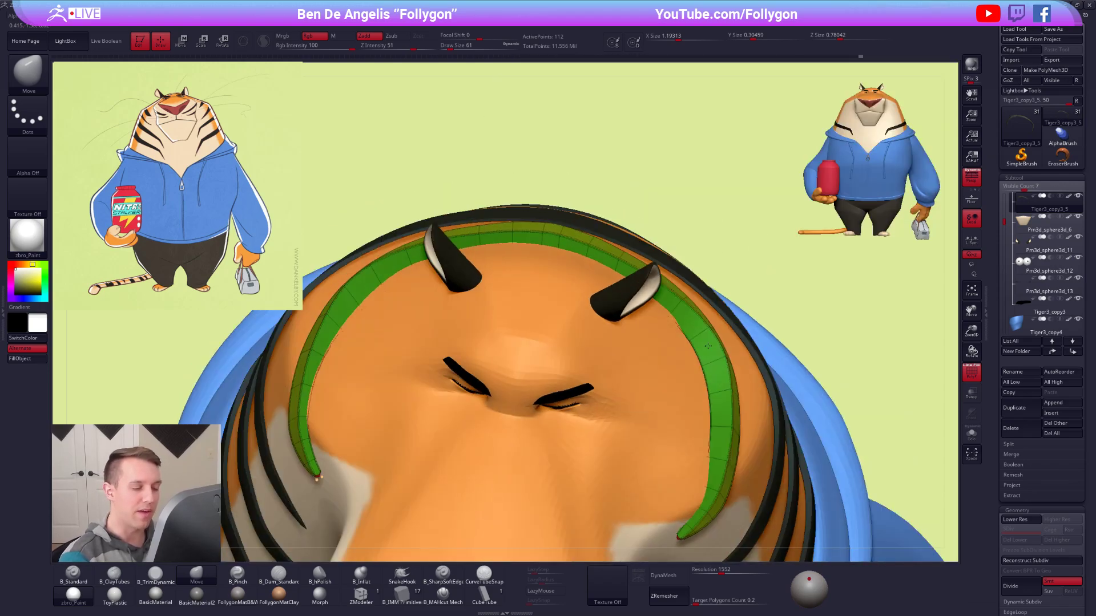
right_click_drag(708, 345, 699, 345)
mouse_move(714, 407)
right_mouse_down()
mouse_move(706, 365)
mouse_move(706, 415)
mouse_move(707, 374)
mouse_move(685, 334)
mouse_move(691, 365)
right_mouse_up()
right_click_drag(825, 426, 774, 498, "alt")
right_click_drag(673, 400, 696, 355)
Turn off dynamic subdivision, isolate the stripe and straighten its lower edge near both ends, reducing the draw size to 38.
key("shift+d")
key("shift+s")
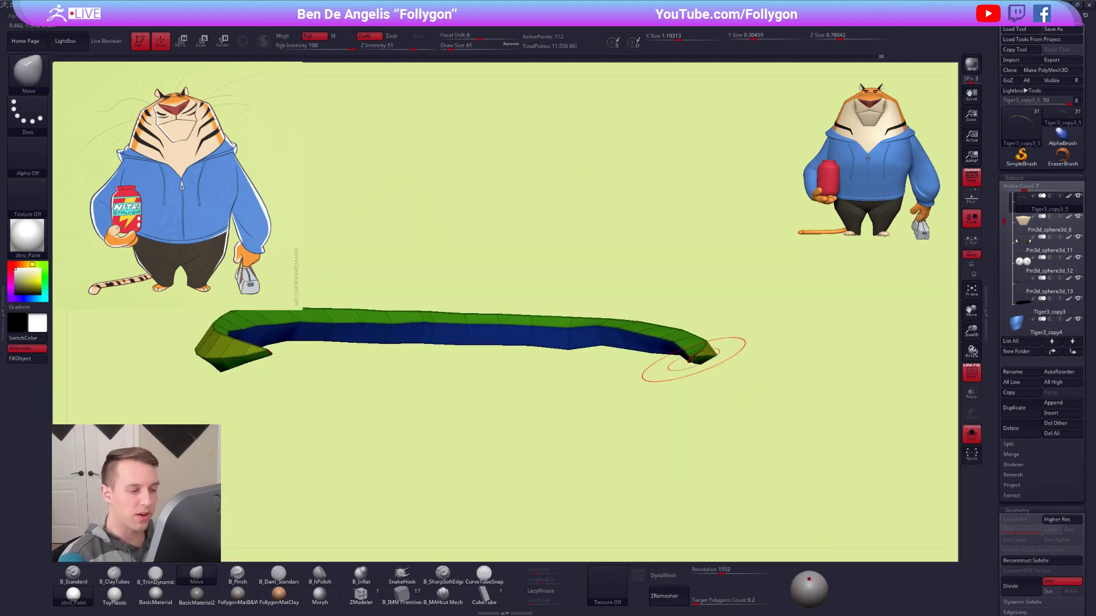
right_click_drag(675, 363, 746, 387, "alt")
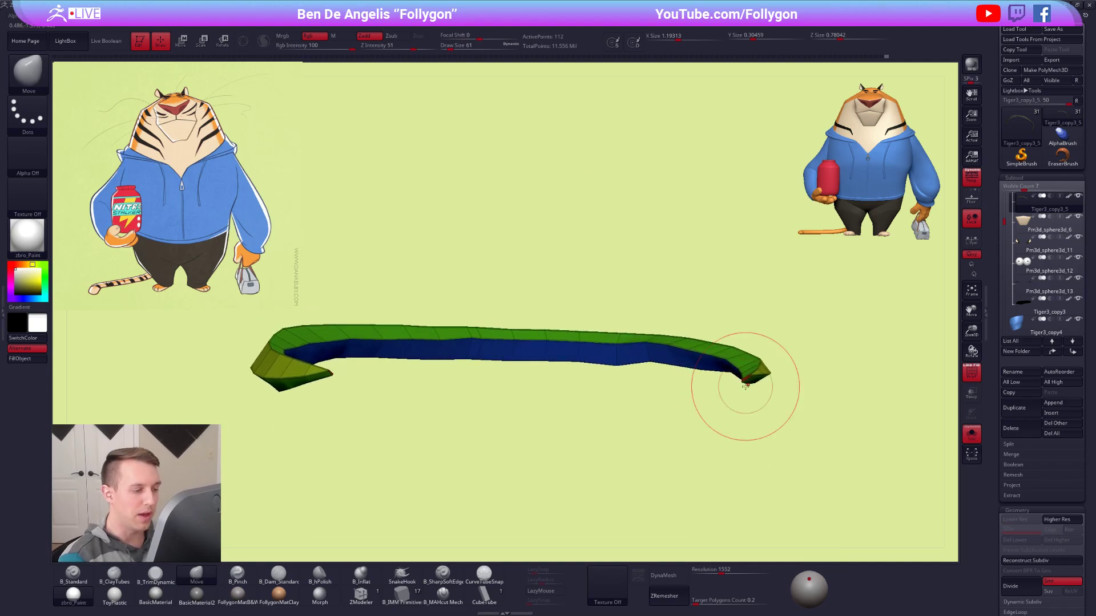
right_click_drag(666, 349, 812, 367, "alt")
right_click_drag(495, 392, 546, 351)
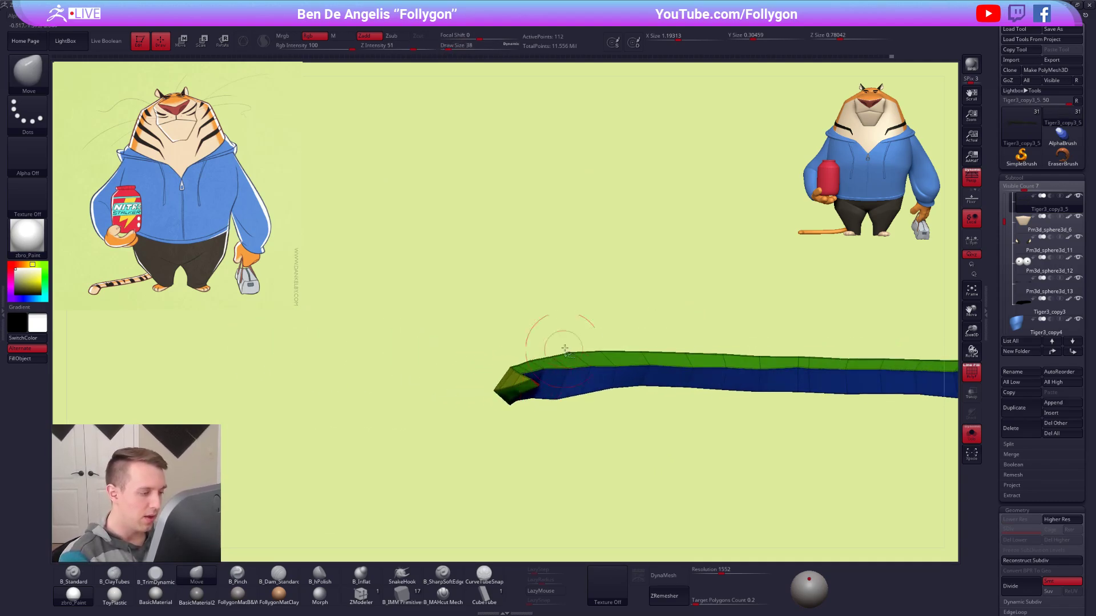
key("1")
Check the stripe with dynamic subdivision, then return to the low-poly view and refine its lower outer edge at draw size 33.
right_click_drag(632, 290, 638, 355)
key("d")
mouse_move(715, 411)
right_mouse_down()
mouse_move(704, 398)
mouse_move(713, 393)
right_mouse_up()
key("shift+d")
right_click_drag(567, 392, 646, 377)
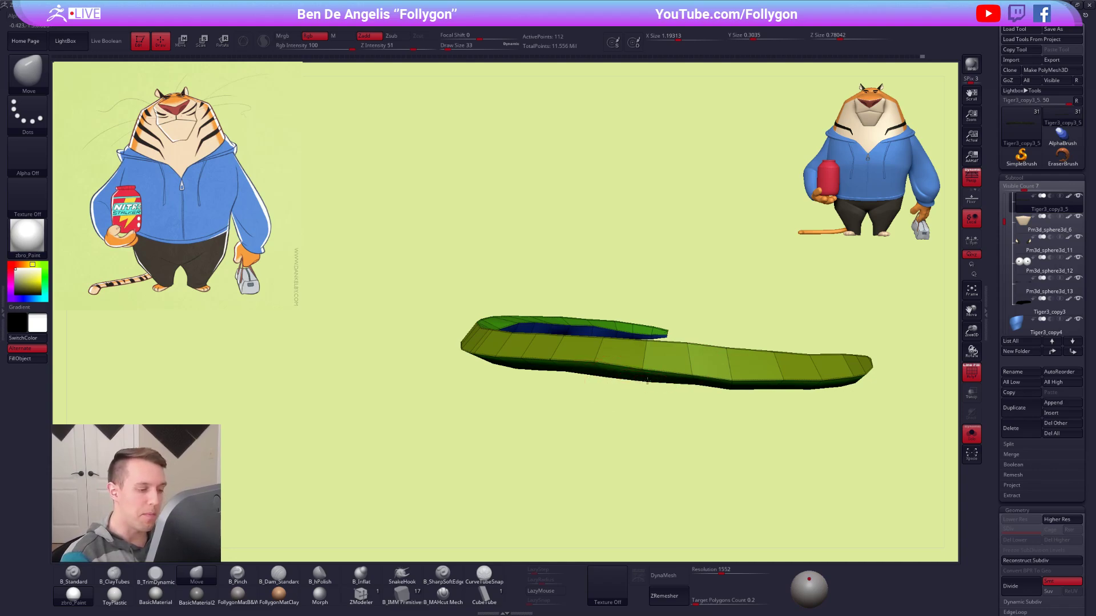
Clean up the stripe's lower and inner edges near the tapered end with the Move brush, reducing the draw size to 21.
right_click_drag(734, 374, 605, 362)
left_click_drag(605, 362, 604, 371)
right_click_drag(603, 371, 630, 405)
key("alt+s")
key("alt+s")
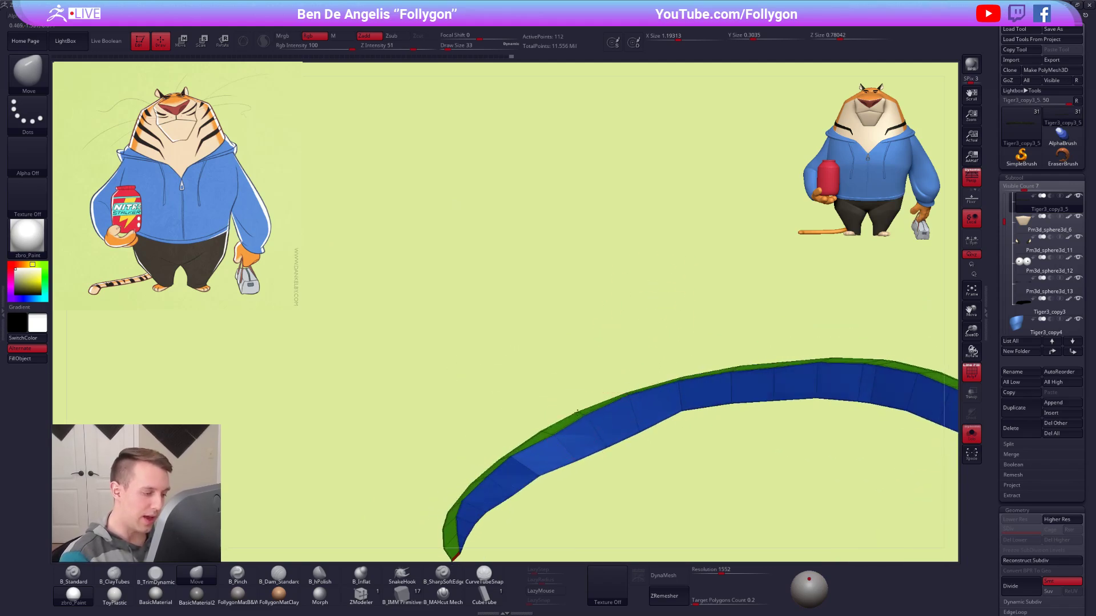
mouse_move(553, 435)
right_mouse_down()
mouse_move(624, 516)
mouse_move(599, 391)
mouse_move(626, 347)
mouse_move(583, 364)
right_mouse_up()
key("bracketleft")
mouse_move(601, 392)
right_mouse_down()
mouse_move(592, 384)
mouse_move(631, 367)
mouse_move(631, 342)
mouse_move(657, 403)
mouse_move(631, 414)
mouse_move(642, 361)
mouse_move(592, 422)
right_mouse_up()
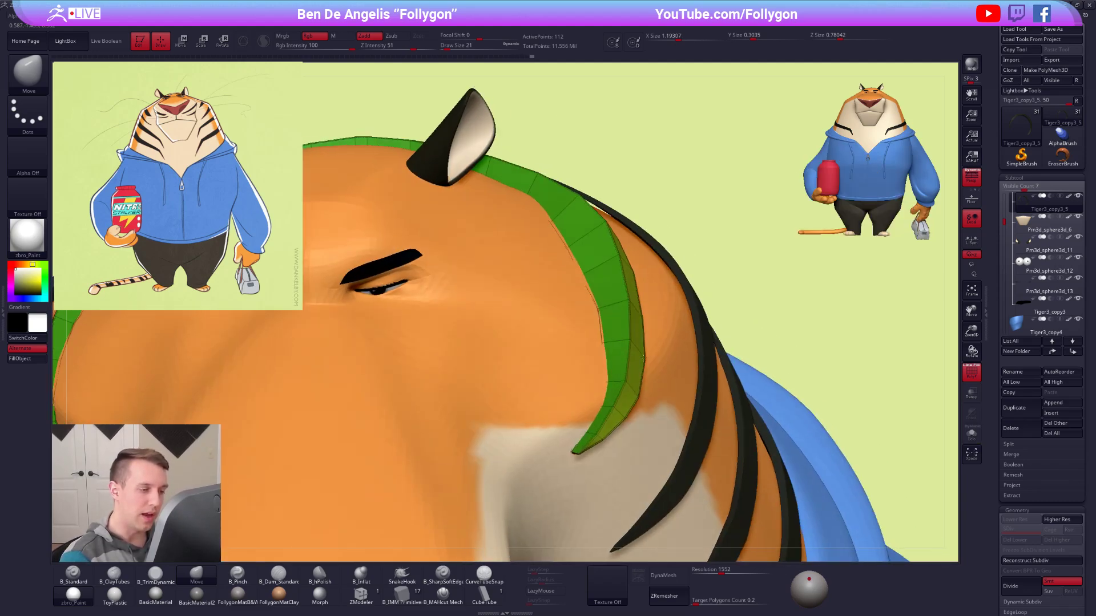
Refine the top stripe's outer side near its tapered end with a larger Move brush and check the stripe in isolation.
right_click_drag(675, 405, 706, 390)
key("space")
left_click_drag(717, 379, 722, 380)
left_click_drag(721, 379, 718, 380)
mouse_move(720, 378)
right_mouse_down()
mouse_move(697, 323)
mouse_move(717, 308)
mouse_move(696, 279)
right_mouse_up()
left_click_drag(1006, 209, 1009, 200)
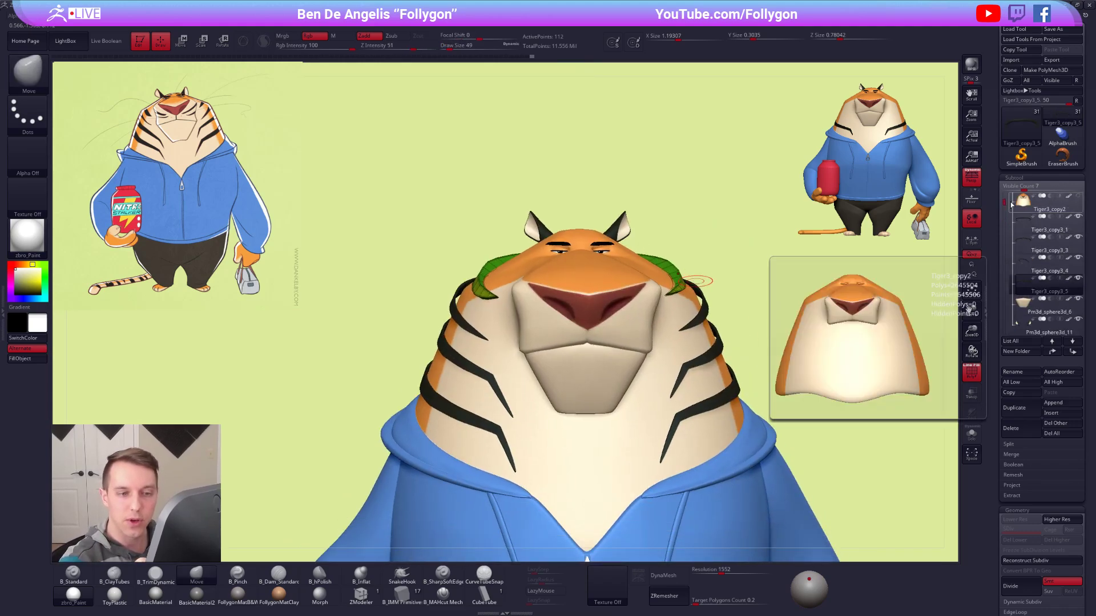
left_click(971, 434)
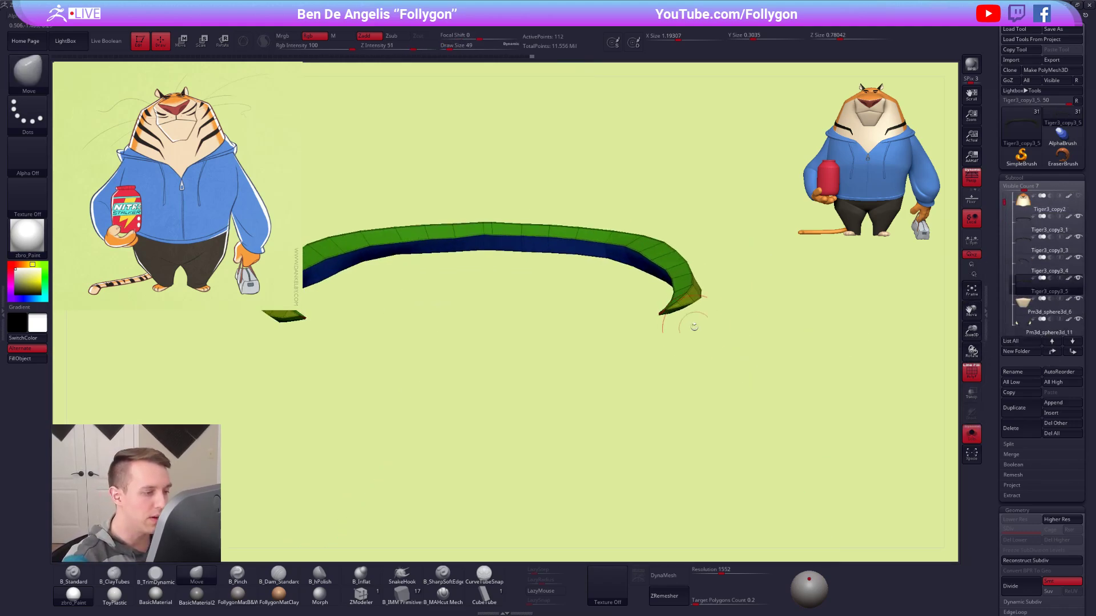
key("alt+s")
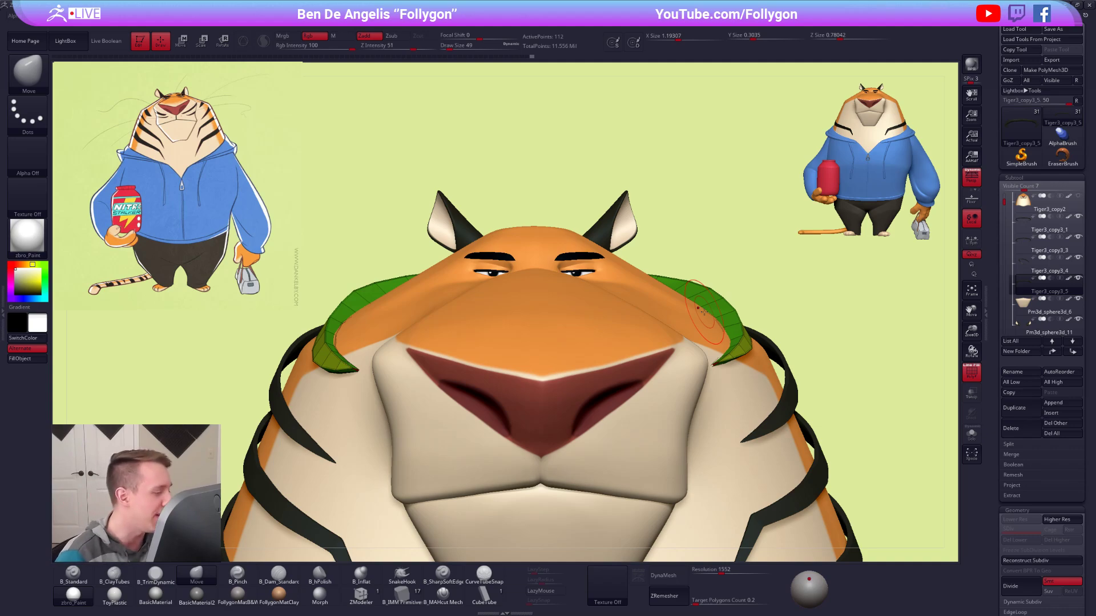
Turn on dynamic subdivision and smooth the curve of the stripe's side sections with the Move brush at draw size 88.
key("d")
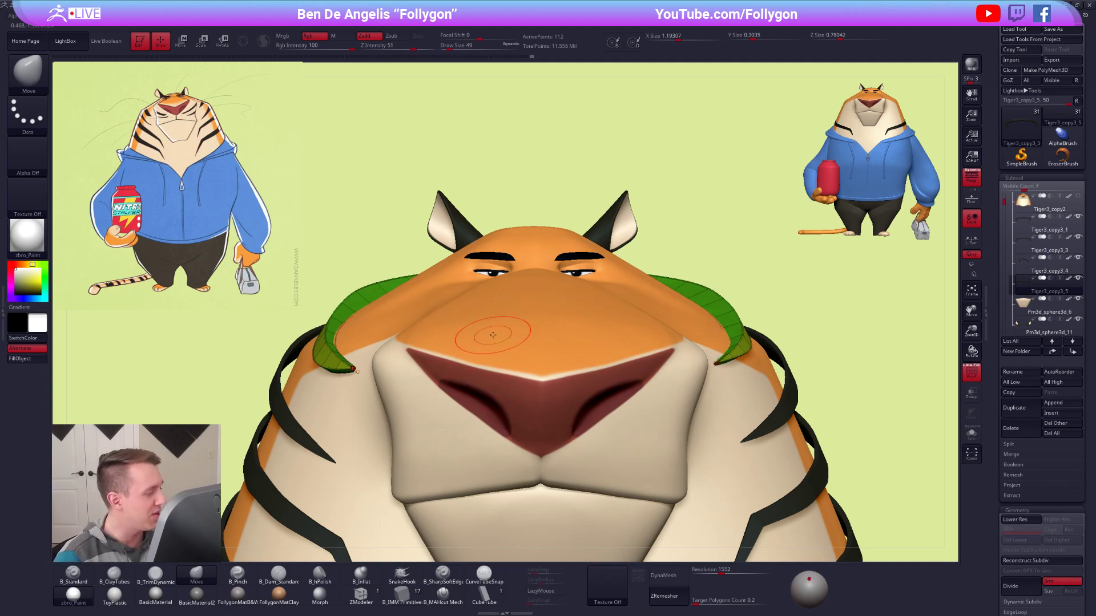
right_click_drag(388, 298, 416, 345)
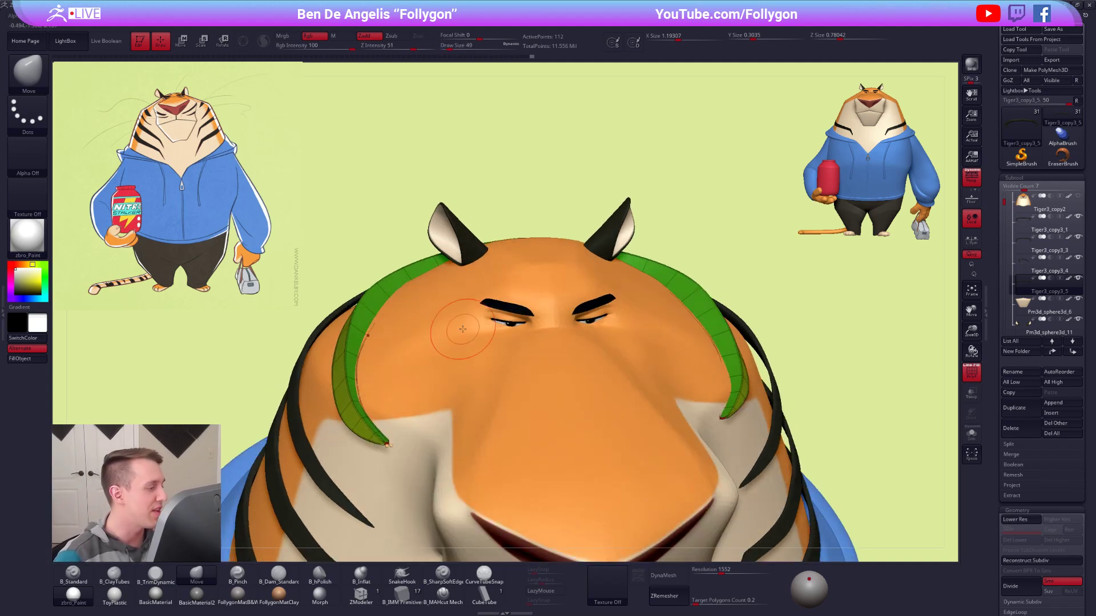
right_click_drag(368, 288, 364, 302)
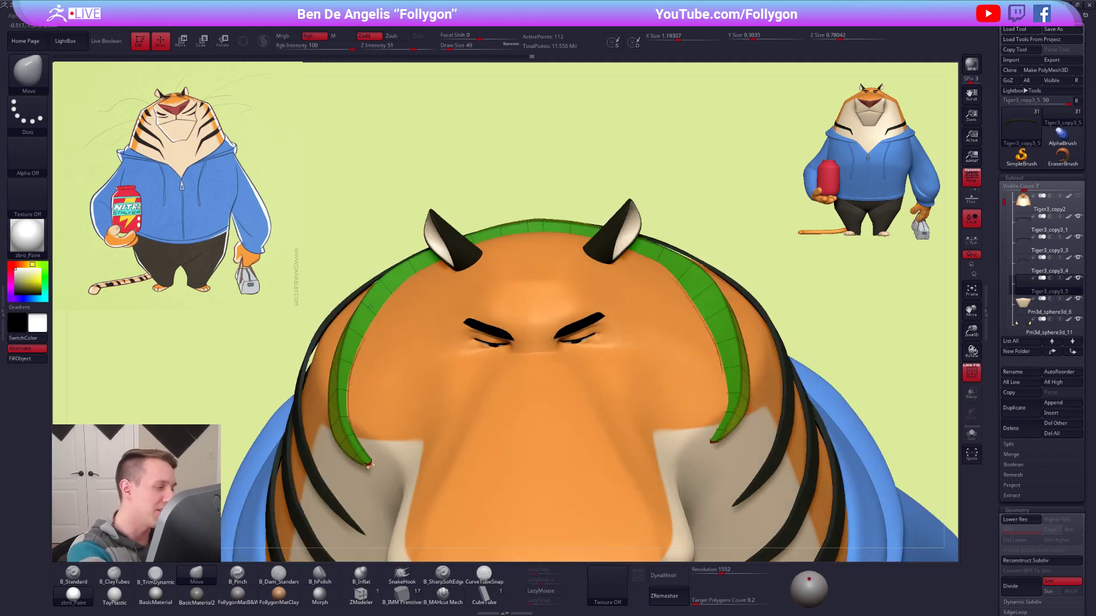
key("space")
left_click_drag(706, 272, 704, 294)
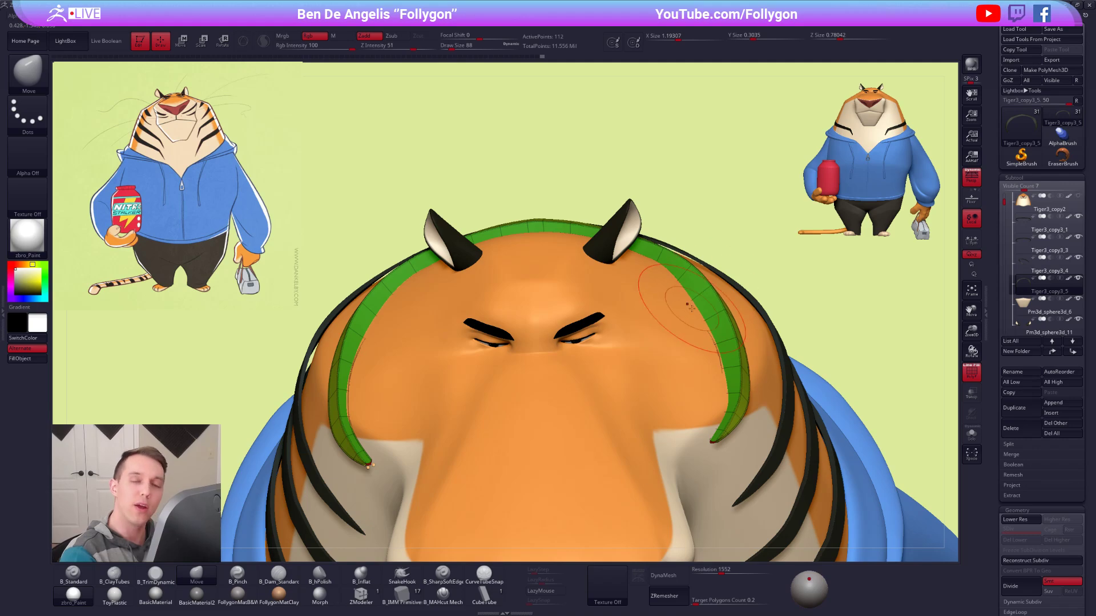
right_click_drag(690, 308, 700, 357)
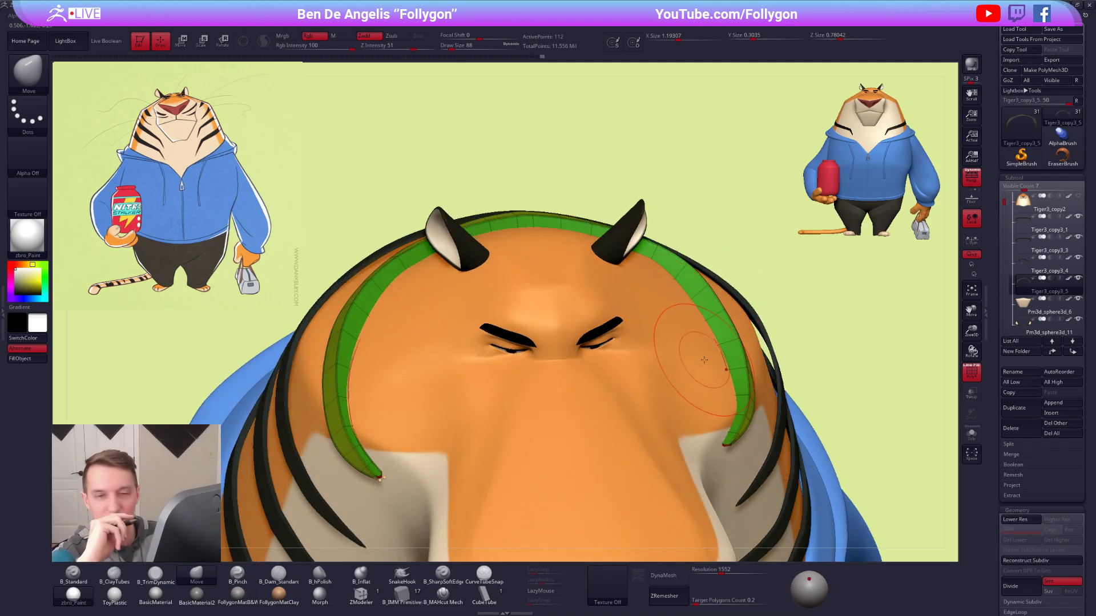
mouse_move(789, 375)
right_mouse_down("ctrl")
mouse_move(783, 337)
mouse_move(766, 356)
mouse_move(802, 394)
mouse_move(815, 430)
mouse_move(785, 374)
mouse_move(786, 343)
mouse_move(785, 355)
mouse_move(705, 251)
right_mouse_up("ctrl")
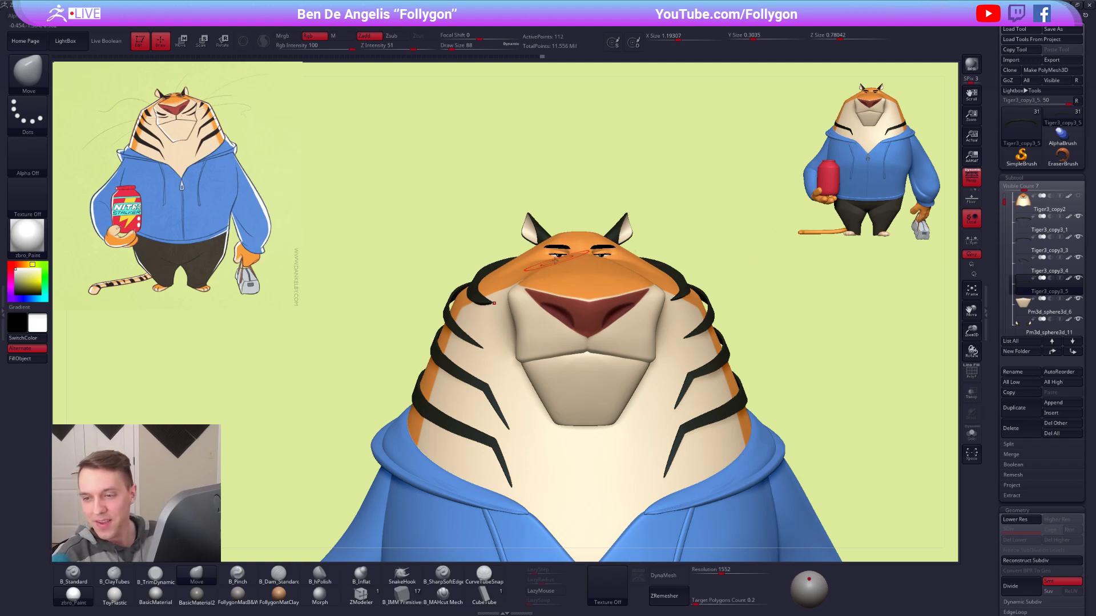
Isolate the low-poly stripe and set the ZModeler brush's edge action to Crease at the tapered tip.
right_click_drag(506, 293, 535, 341, "ctrl")
key("alt+s")
right_click_drag(461, 346, 575, 416, "ctrl")
key("shift+f")
key("shift+d")
key("space")
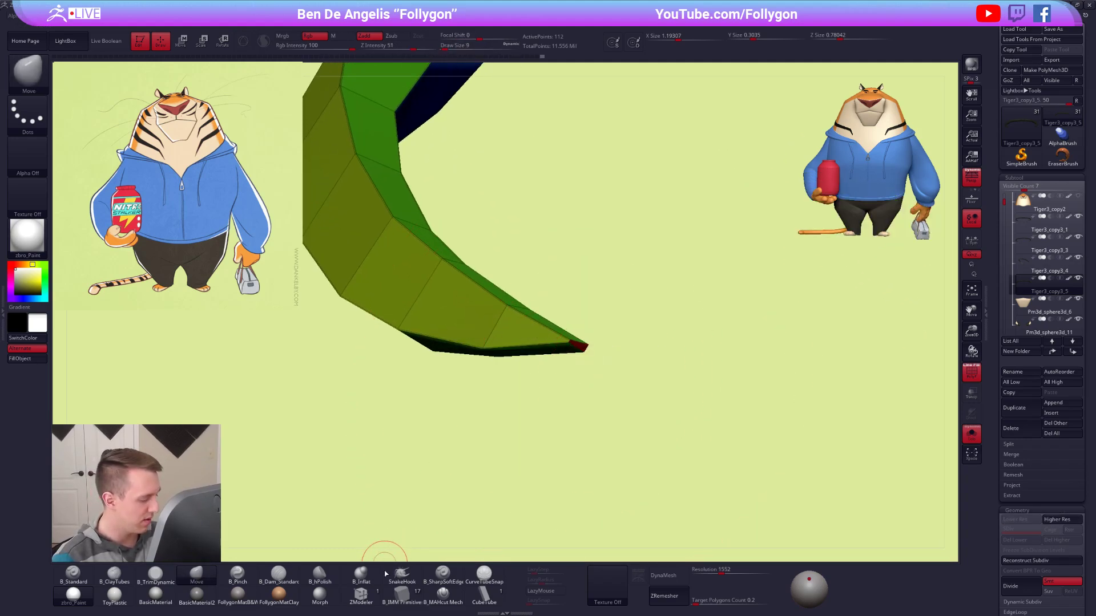
left_click(361, 594)
right_click_drag(551, 349, 599, 370)
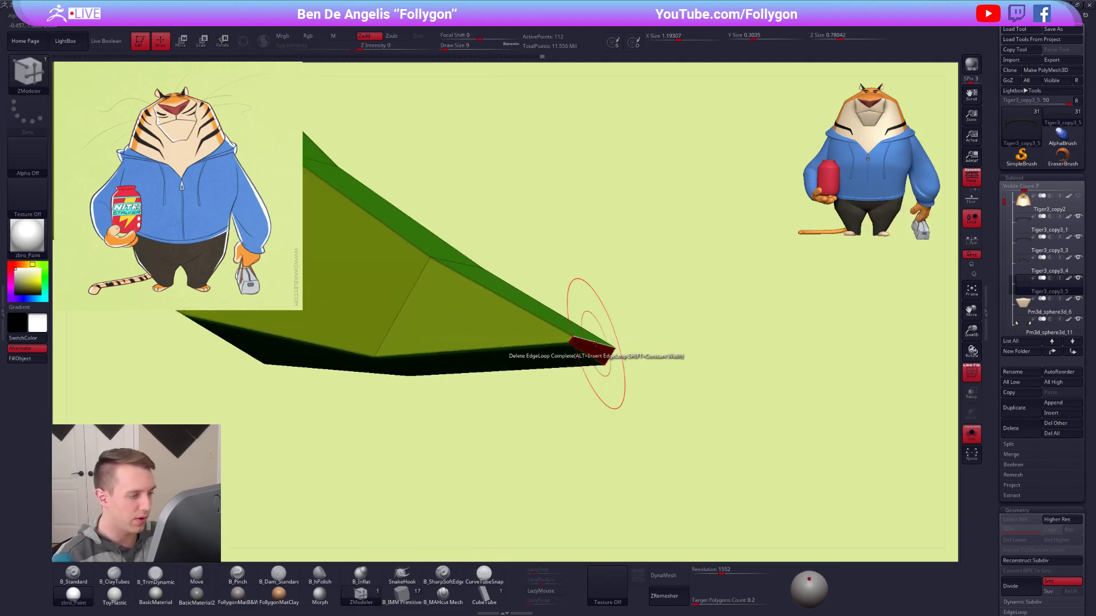
key("space")
left_click(521, 404)
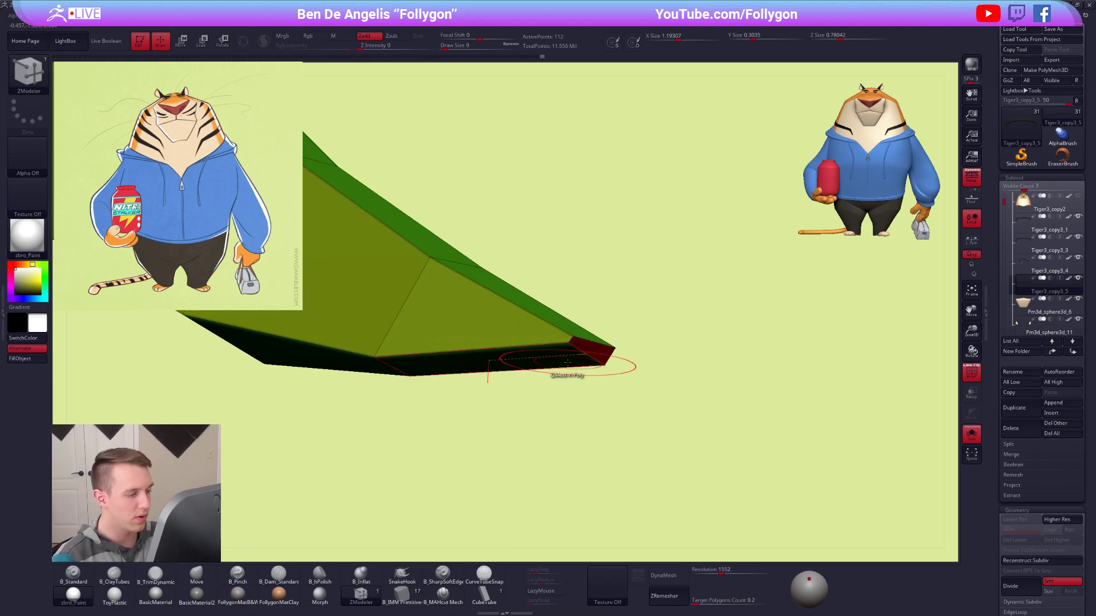
key("space")
left_click(497, 444)
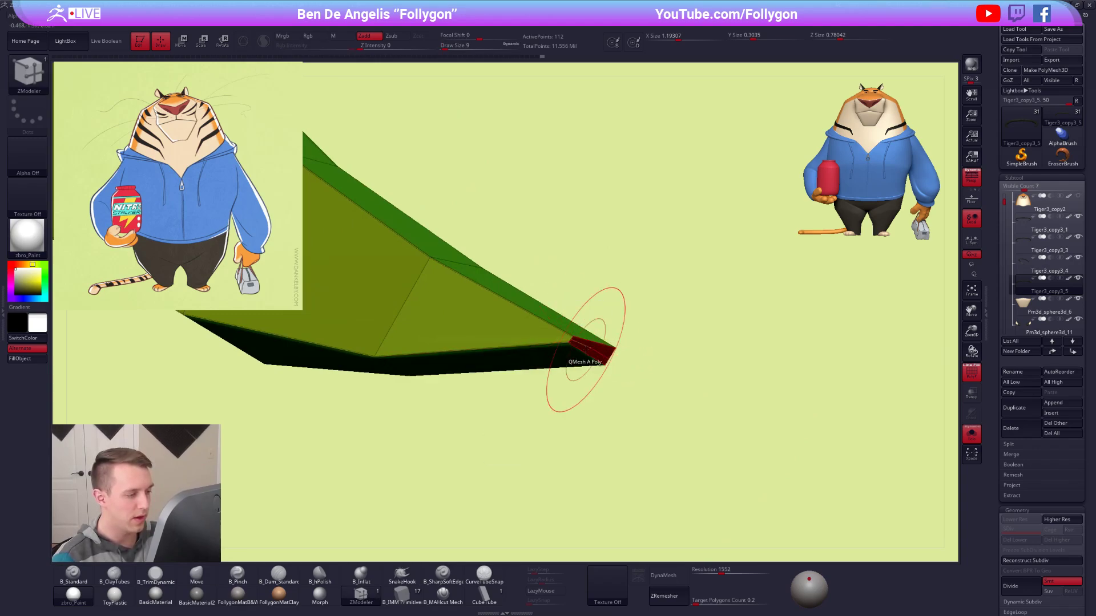
Crease the edges around the stripe's tapered tip and preview the tip with dynamic subdivision.
left_click(588, 341)
key("d")
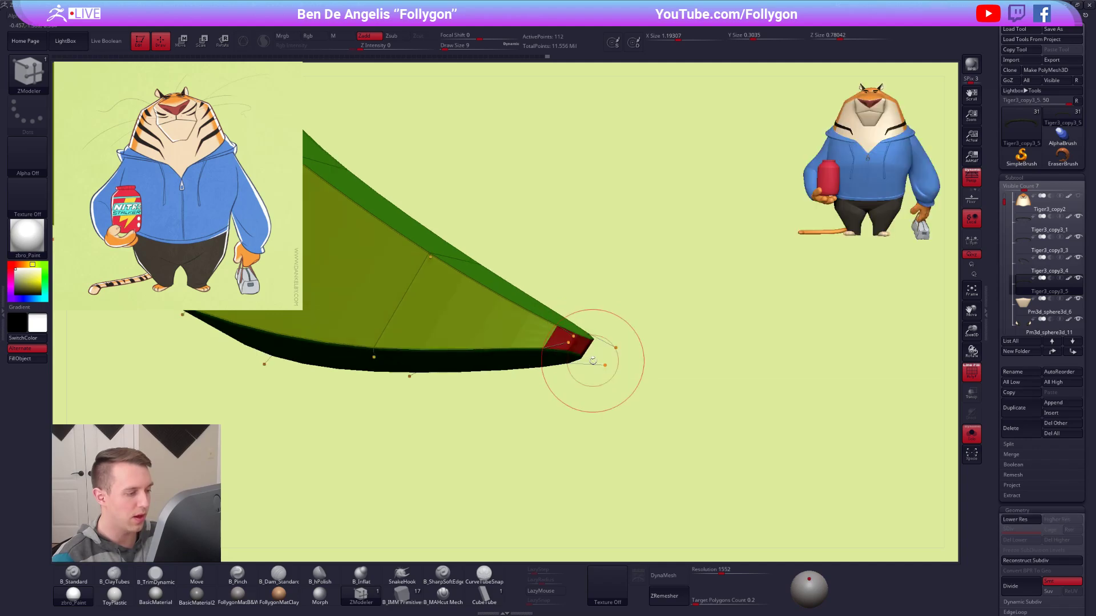
key("shift+d")
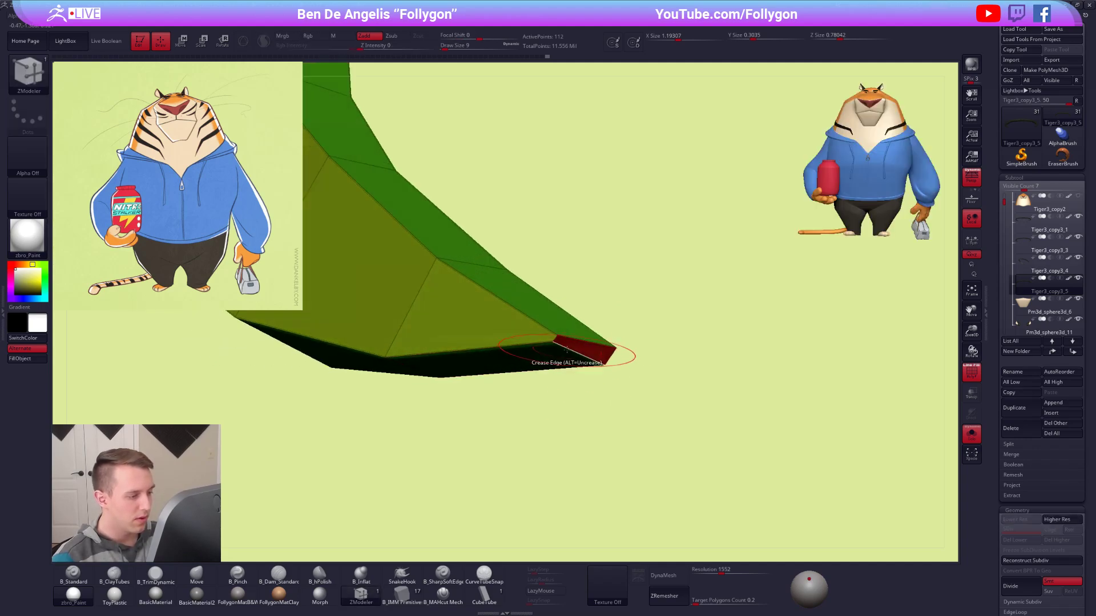
left_click(555, 341)
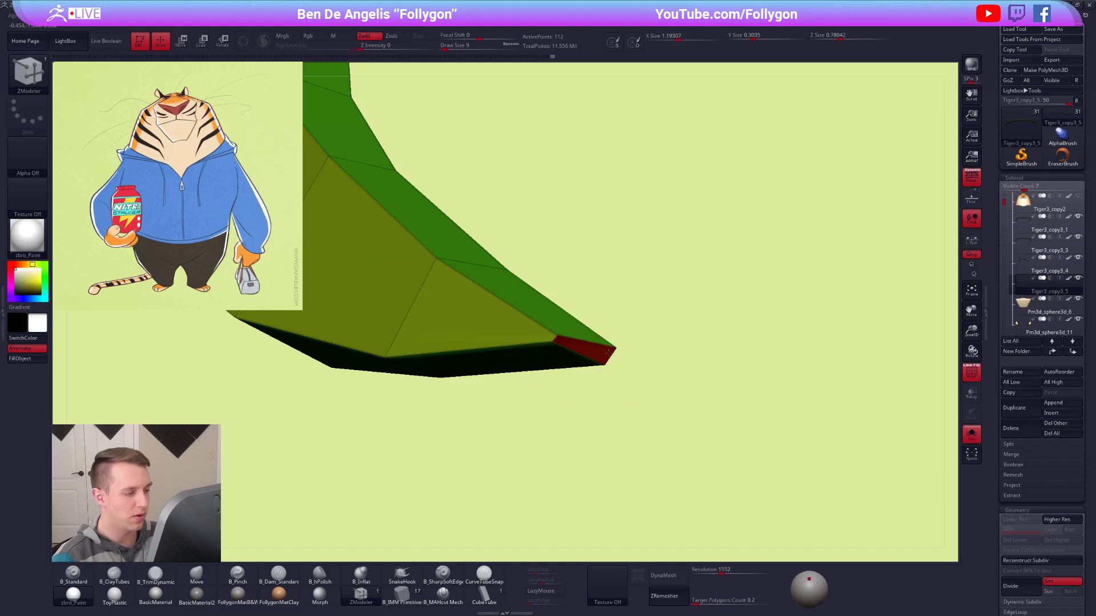
key("d")
Inspect the stripe's opposite tip with dynamic subdivision, and return to the low-poly view without the wireframe.
left_click_drag(913, 302, 451, 363, "alt")
left_click_drag(613, 371, 487, 376, "alt")
left_click_drag(690, 386, 785, 460, "alt")
key("shift+d")
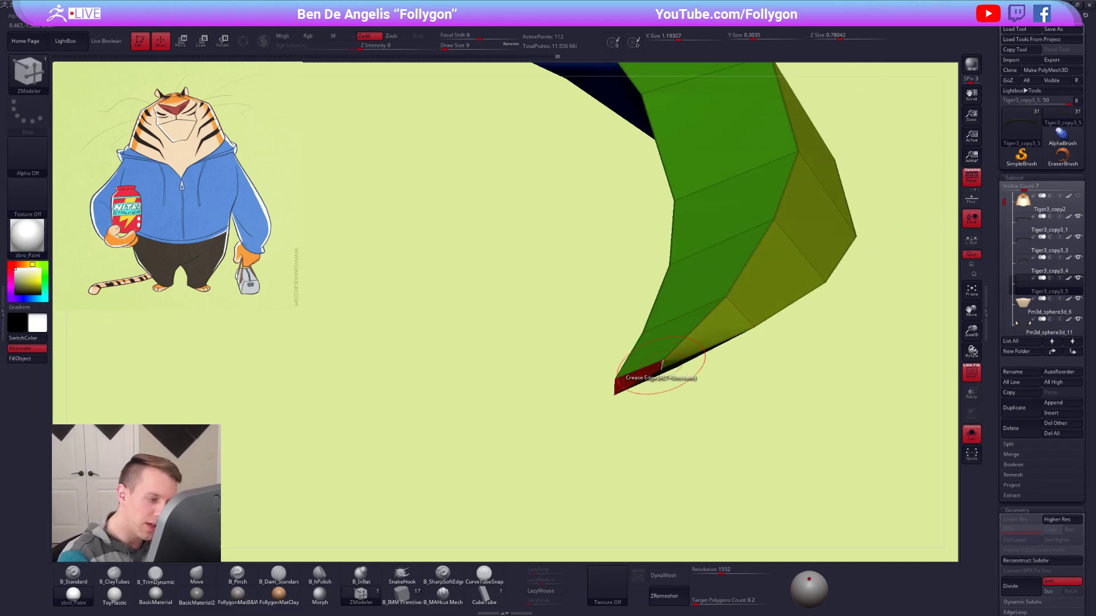
left_click_drag(714, 428, 768, 448, "alt")
left_click_drag(717, 372, 698, 317, "alt")
key("shift+f")
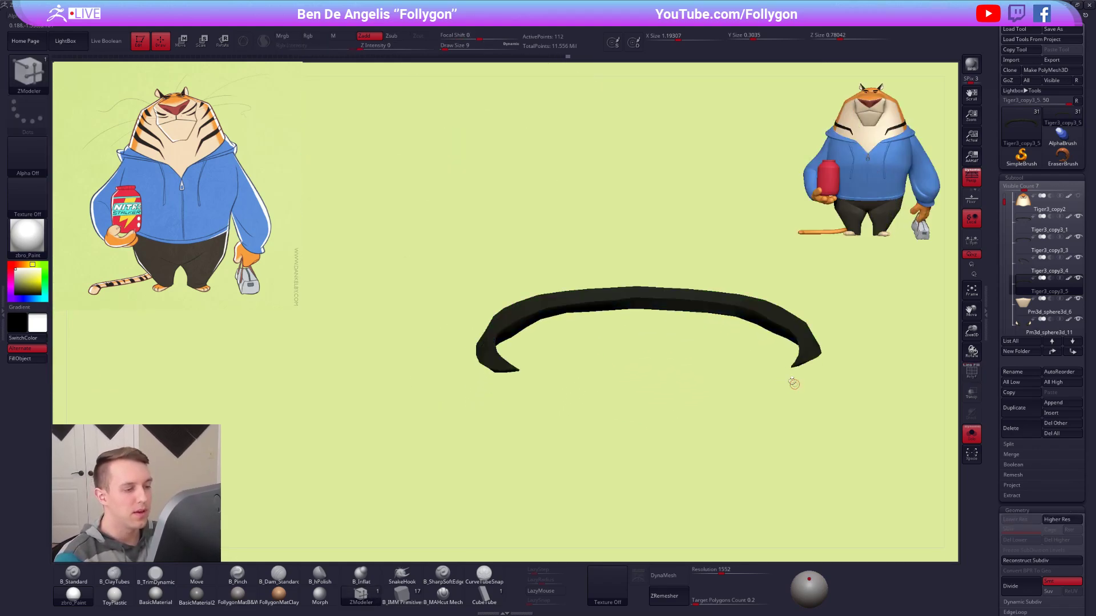
Move the stripe up to directly below the head in the subtool list and show only the head and the stripe.
left_click_drag(795, 384, 742, 373, "alt")
left_click(1054, 352)
left_click(1054, 352)
left_click(1054, 352)
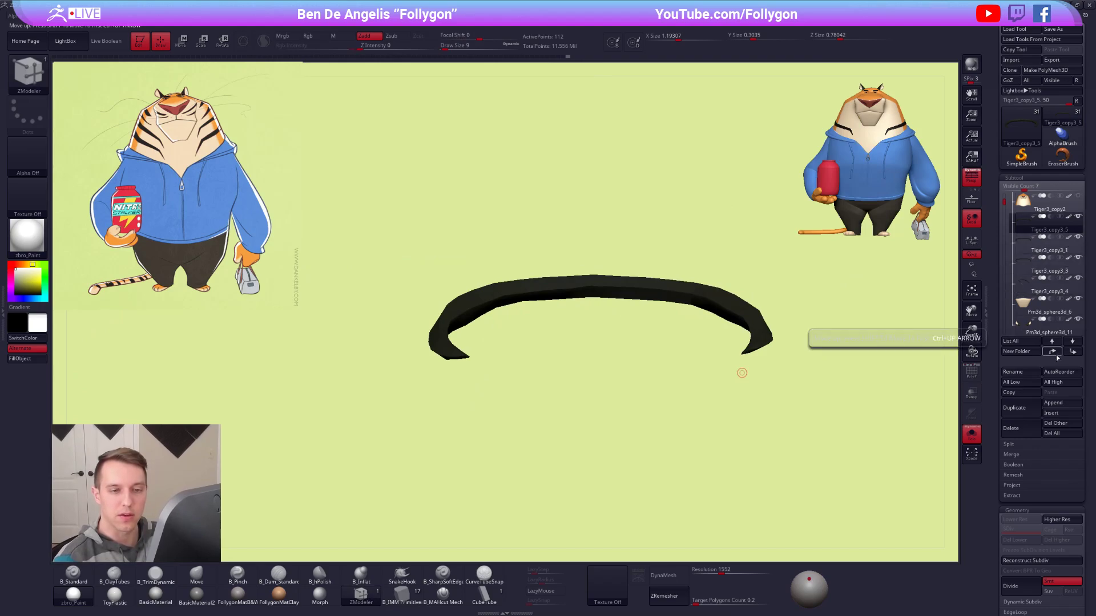
left_click_drag(905, 322, 842, 337, "alt")
left_click(1026, 206)
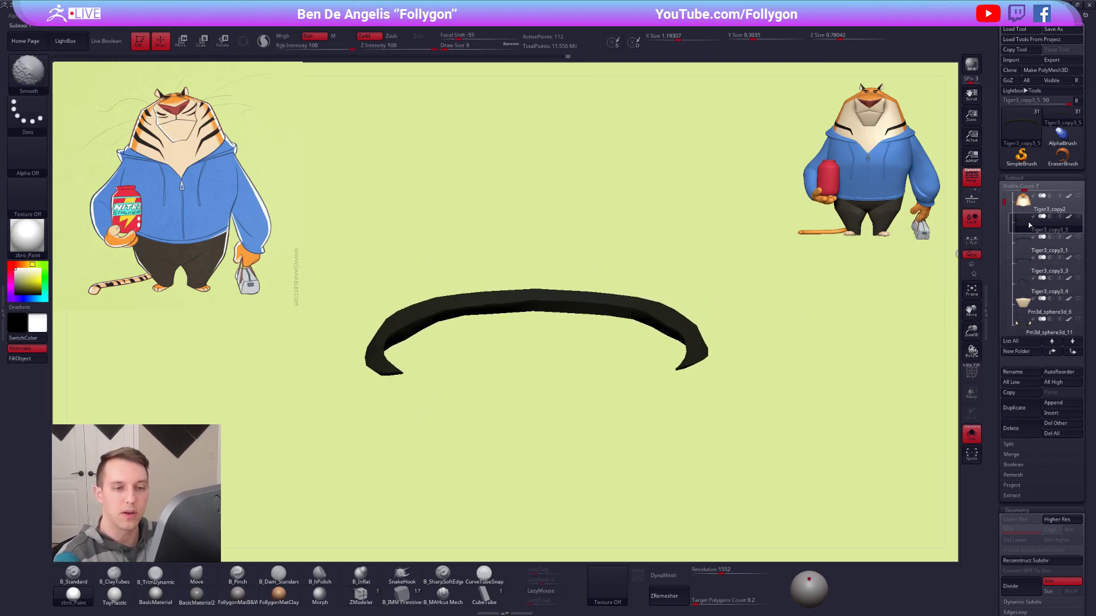
left_click_drag(747, 382, 758, 306, "alt")
key("shift+s")
right_click_drag(661, 311, 895, 259)
left_click(1030, 226)
mouse_move(705, 285)
right_mouse_down()
mouse_move(711, 269)
mouse_move(713, 298)
mouse_move(765, 292)
mouse_move(780, 333)
mouse_move(824, 352)
right_mouse_up()
Show the wireframe and adjust the stripe's tapered end on the cheek with the Move brush at draw size 61.
key("shift+f")
key("b")
key("m")
key("v")
key("space")
left_click_drag(736, 317, 749, 317)
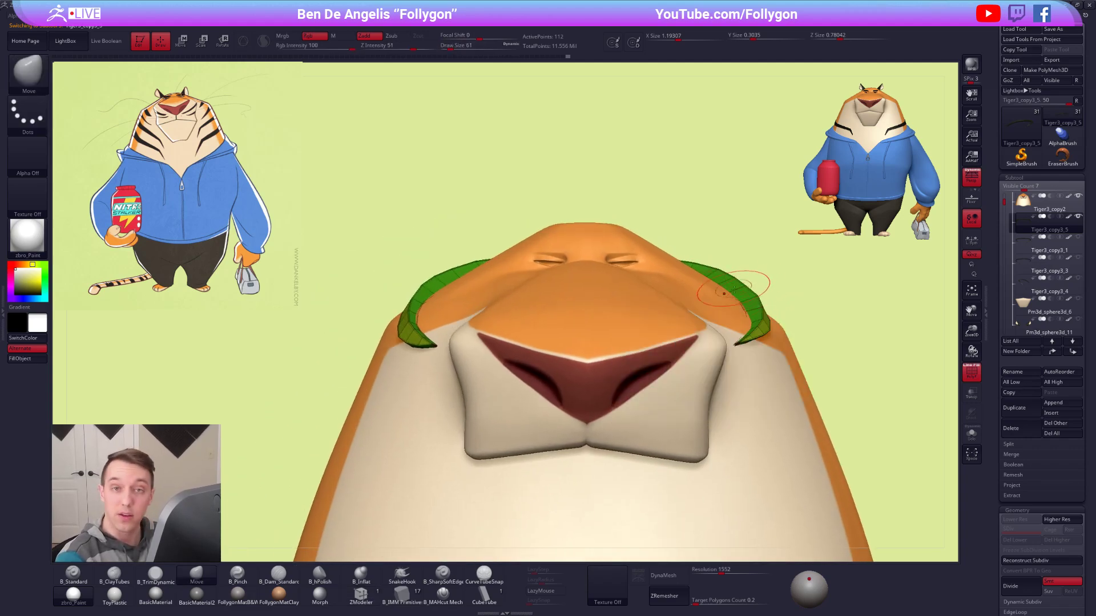
right_click_drag(770, 330, 745, 342, "shift")
right_click_drag(851, 286, 669, 360)
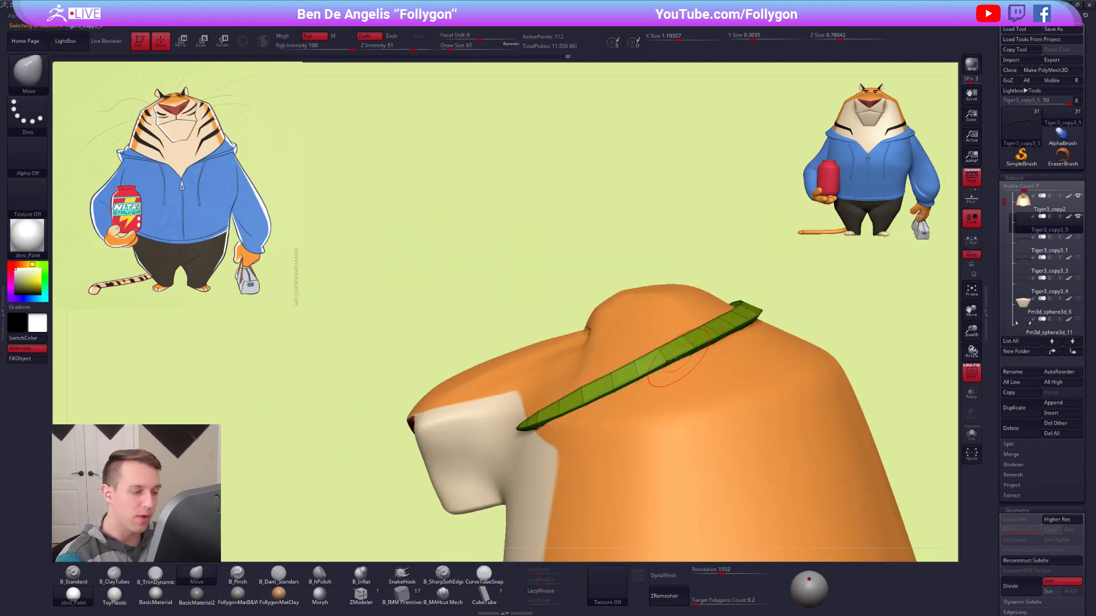
Fit the stripe's side section and tip to the head surface at draw size 49, using dynamic subdivision as a preview.
right_click_drag(736, 314, 622, 344)
key("space")
left_click_drag(622, 344, 623, 352)
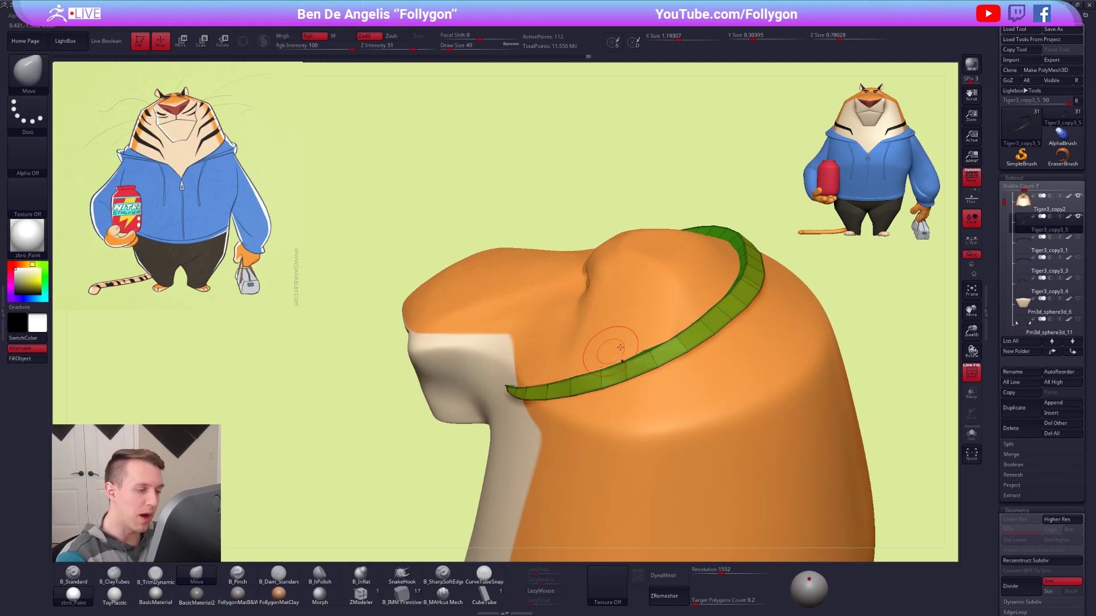
left_click_drag(645, 344, 646, 344)
mouse_move(650, 342)
right_mouse_down()
mouse_move(688, 340)
mouse_move(670, 359)
mouse_move(738, 367)
right_mouse_up()
key("d")
right_click_drag(498, 383, 627, 353)
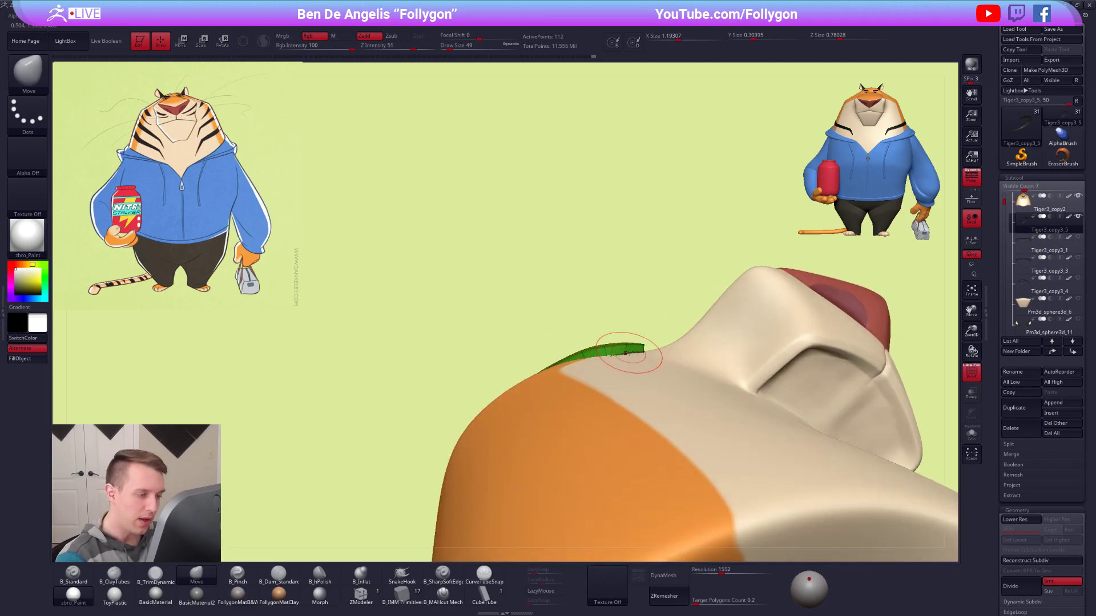
left_click_drag(631, 360, 631, 357)
right_click_drag(631, 356, 678, 351)
Adjust the stripe's fit around the head with the Move brush at draw size 96 and return to the low-poly view.
key("space")
left_click_drag(562, 371, 566, 371)
right_click_drag(562, 377, 675, 282, "alt")
left_click_drag(725, 256, 730, 251)
mouse_move(525, 354)
right_mouse_down()
mouse_move(645, 343)
mouse_move(581, 375)
mouse_move(673, 355)
mouse_move(675, 391)
mouse_move(662, 399)
mouse_move(688, 291)
mouse_move(699, 311)
mouse_move(704, 237)
right_mouse_up()
key("shift+d")
key("ctrl+z")
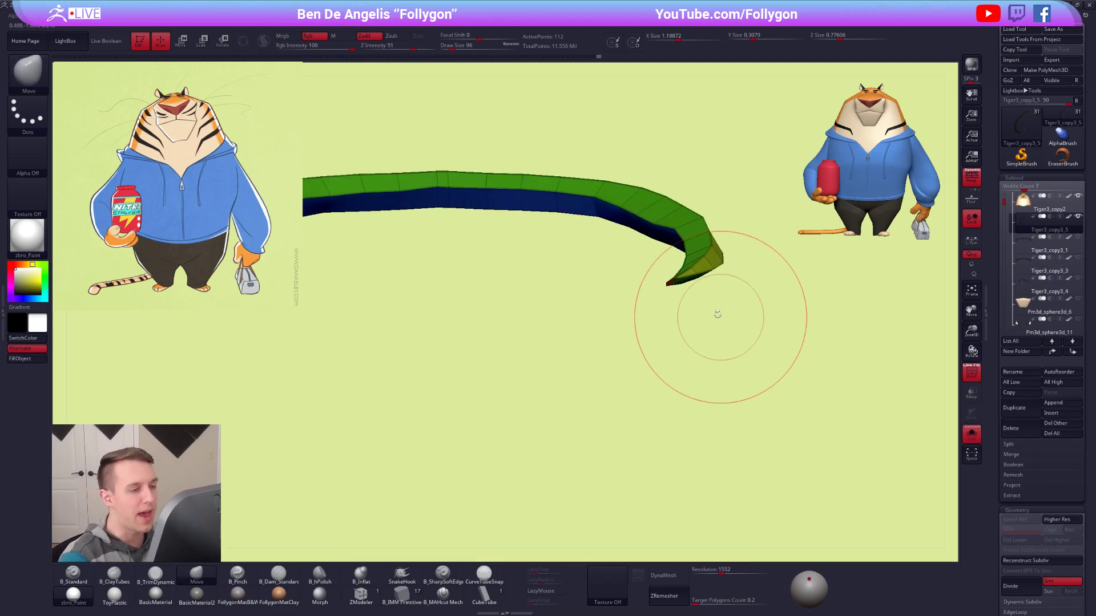
Divide the isolated stripe into a dense mesh and delete its lower subdivision levels.
right_click_drag(718, 324, 683, 318, "ctrl")
key("ctrl+d")
key("shift+f")
left_click(1018, 539)
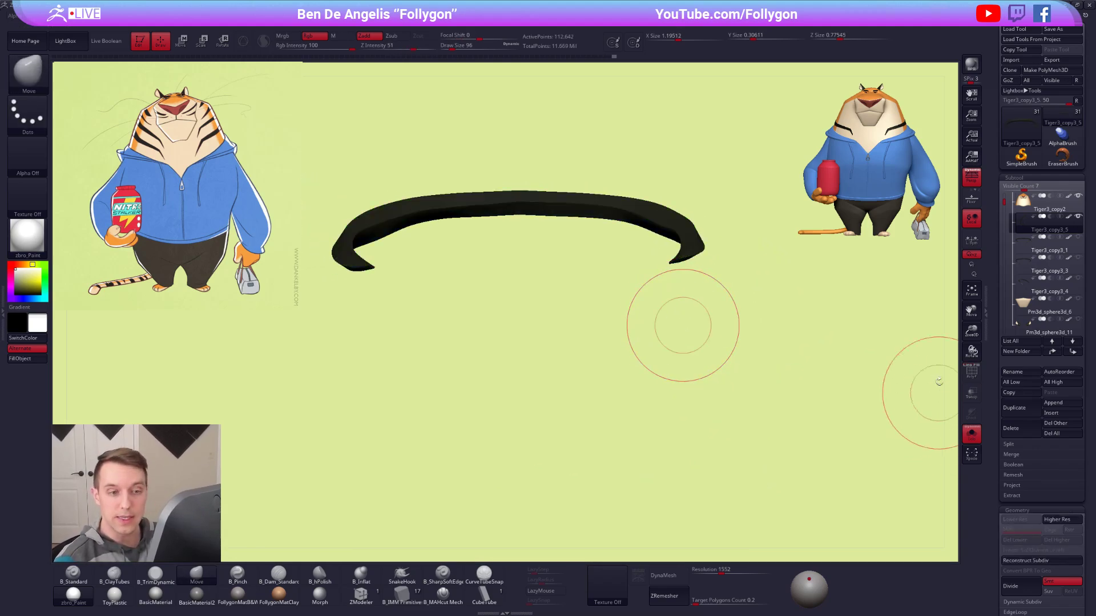
Select the head subtool and examine the subdivided stripe on the head from the front.
key("alt+Up")
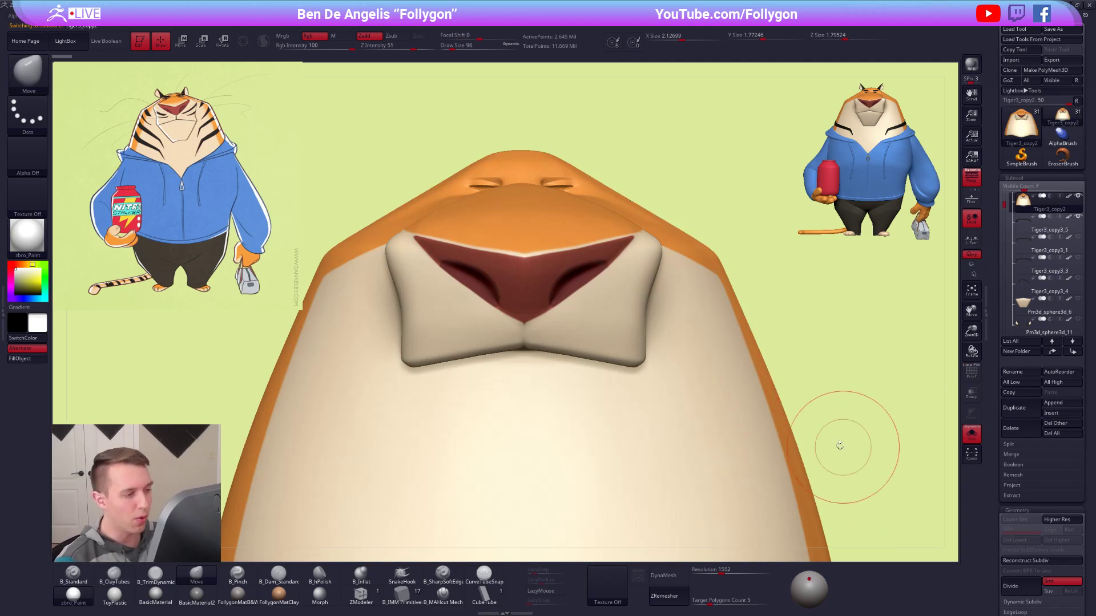
mouse_move(824, 387)
right_mouse_down("ctrl")
mouse_move(758, 362)
mouse_move(695, 468)
right_mouse_up("ctrl")
key("shift+f")
key("shift+f")
mouse_move(705, 316)
right_mouse_down()
mouse_move(713, 279)
mouse_move(713, 297)
right_mouse_up()
right_click_drag(714, 297, 719, 300, "ctrl")
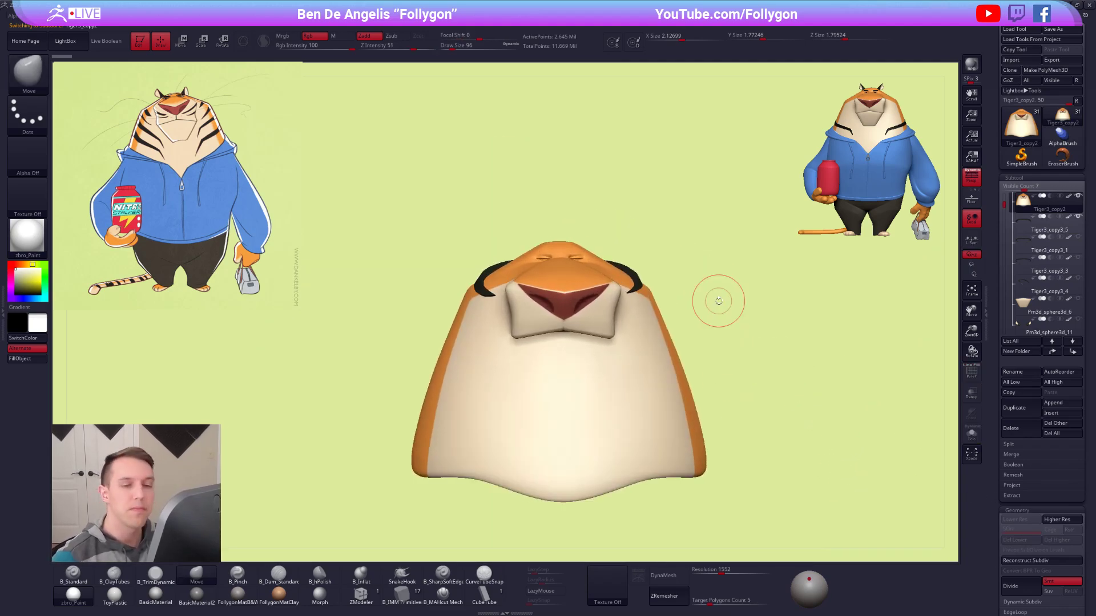
left_click(1027, 218)
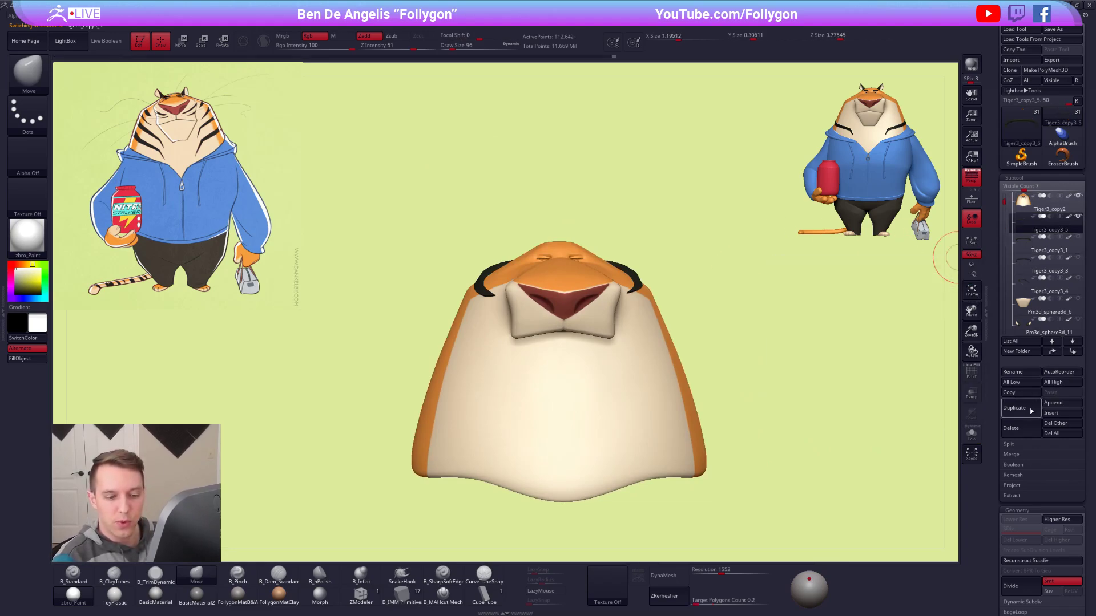
left_click(1015, 409)
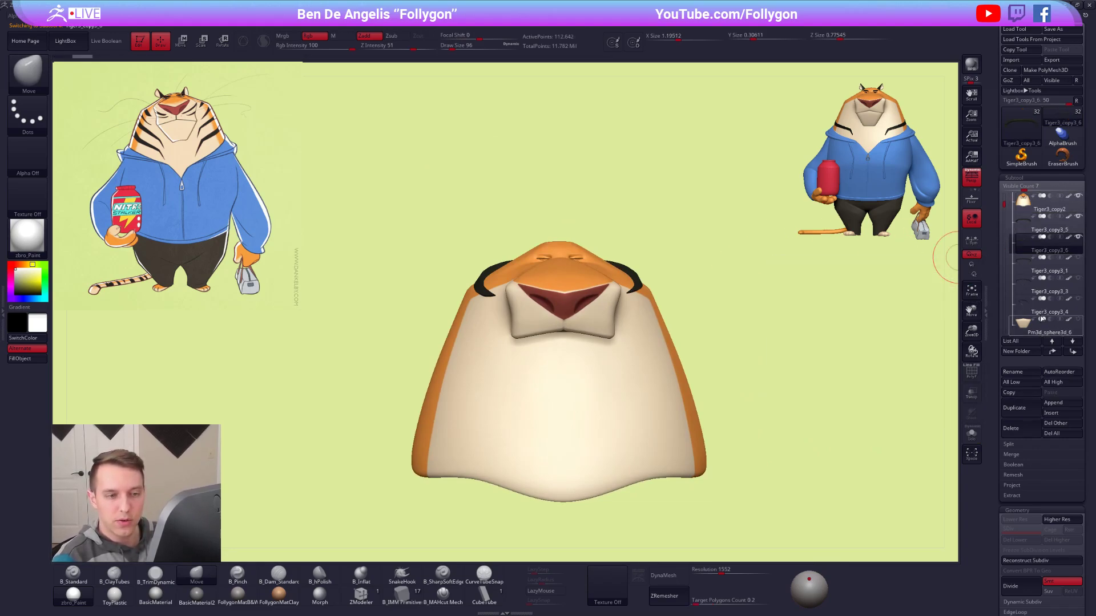
left_click(1073, 351)
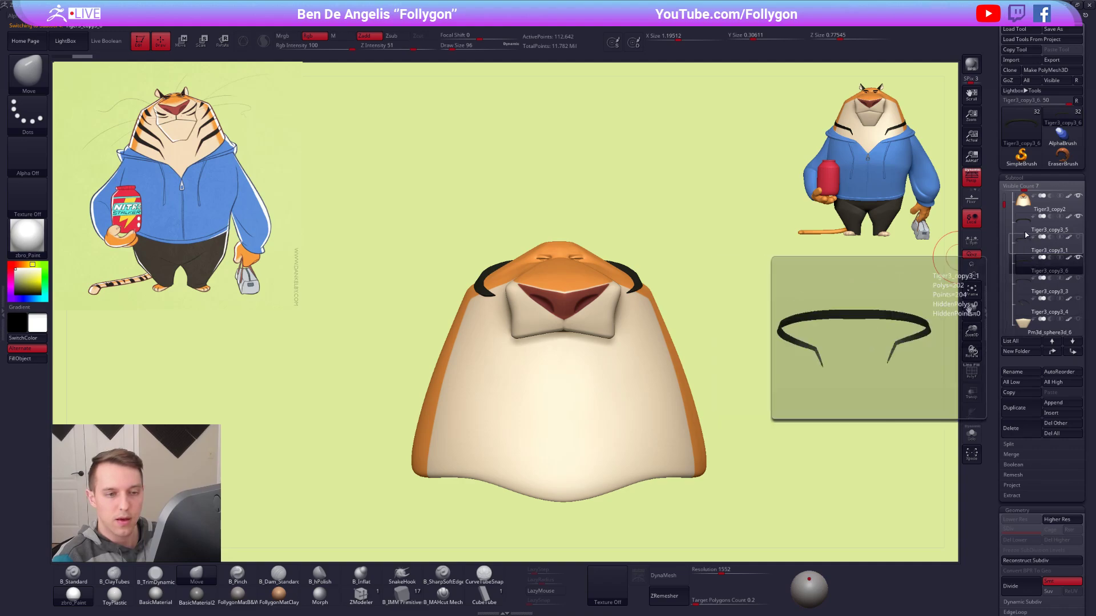
left_click(1012, 428)
left_click(939, 446)
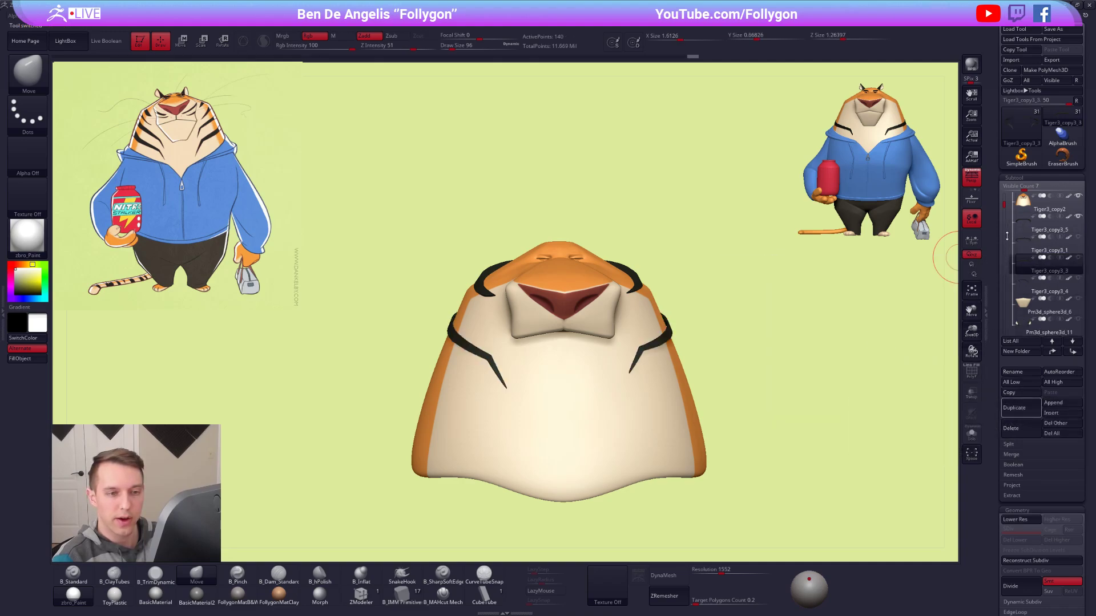
Select the top stripe, isolate it and restore its low-poly version from before the subdivision.
left_click(1025, 228)
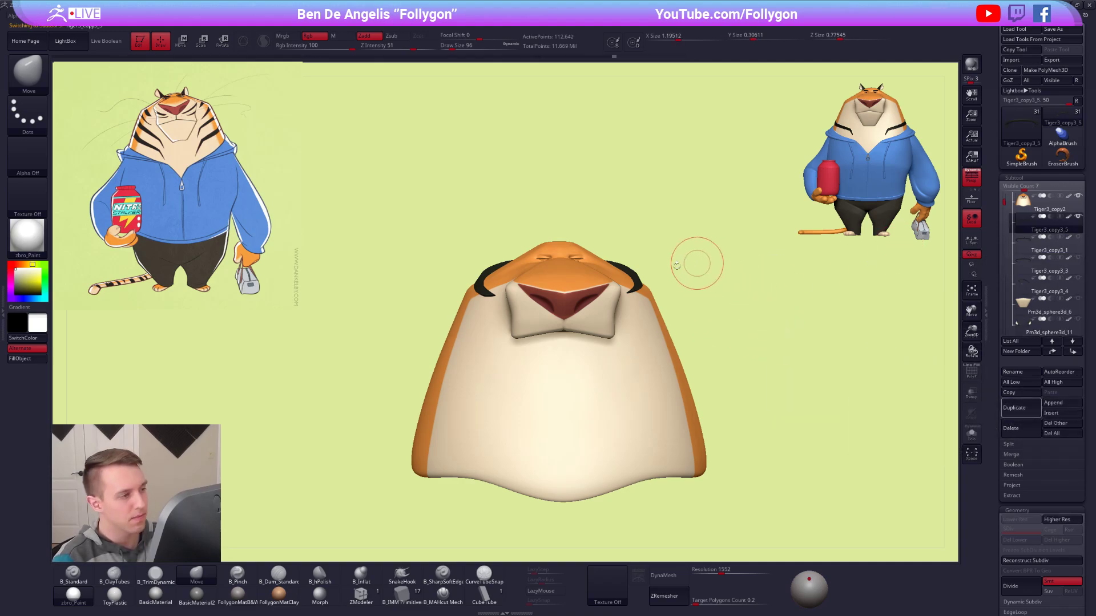
key("alt+s")
key("shift+d")
right_click_drag(604, 271, 649, 334, "ctrl")
key("shift+d")
Duplicate the low-poly stripe and move Tiger3_copy3_5 below Tiger3_copy3_1 in the subtool list.
left_click(1015, 407)
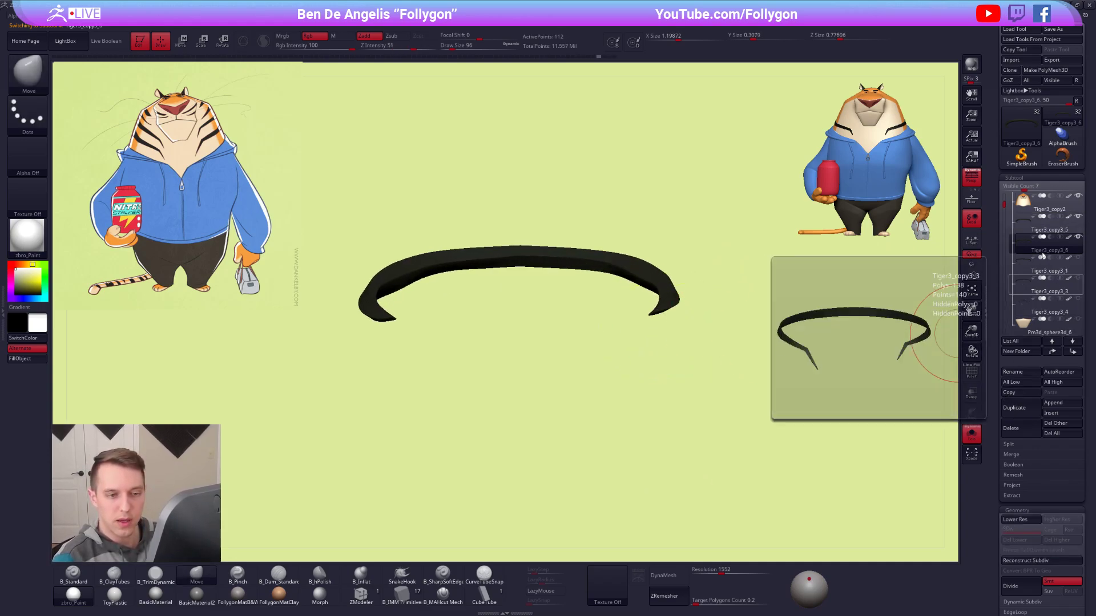
left_click(1073, 351)
left_click(1073, 352)
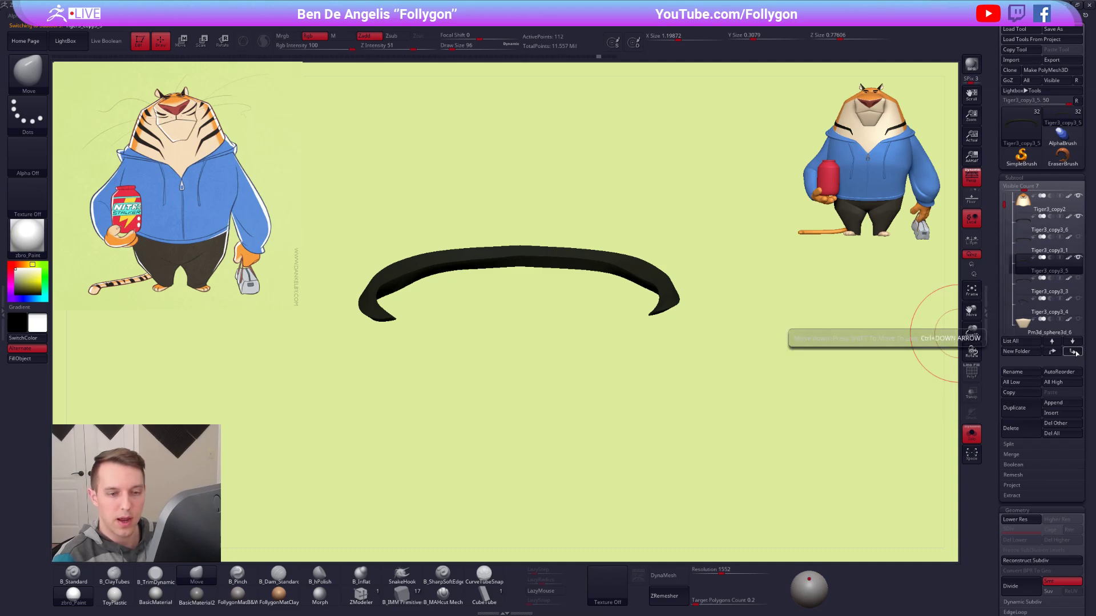
Move the spare low-poly stripe below Tiger3_copy3_4, then subdivide stripe Tiger3_copy3_6 into a dense mesh and delete its lower subdivision levels.
left_click(1073, 351)
left_click(1073, 352)
left_click(1027, 228)
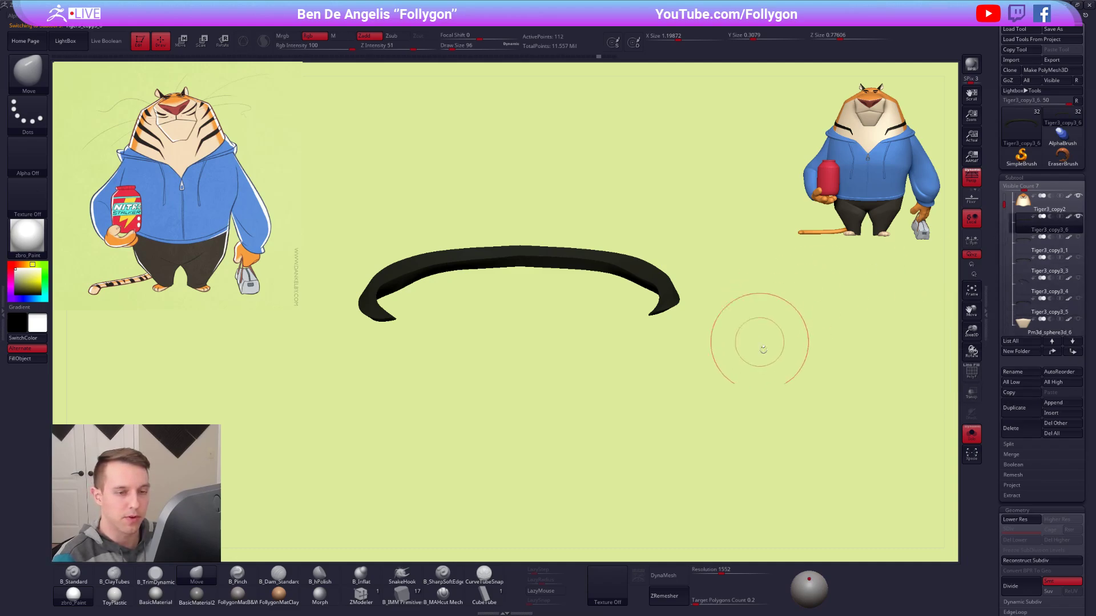
key("ctrl")
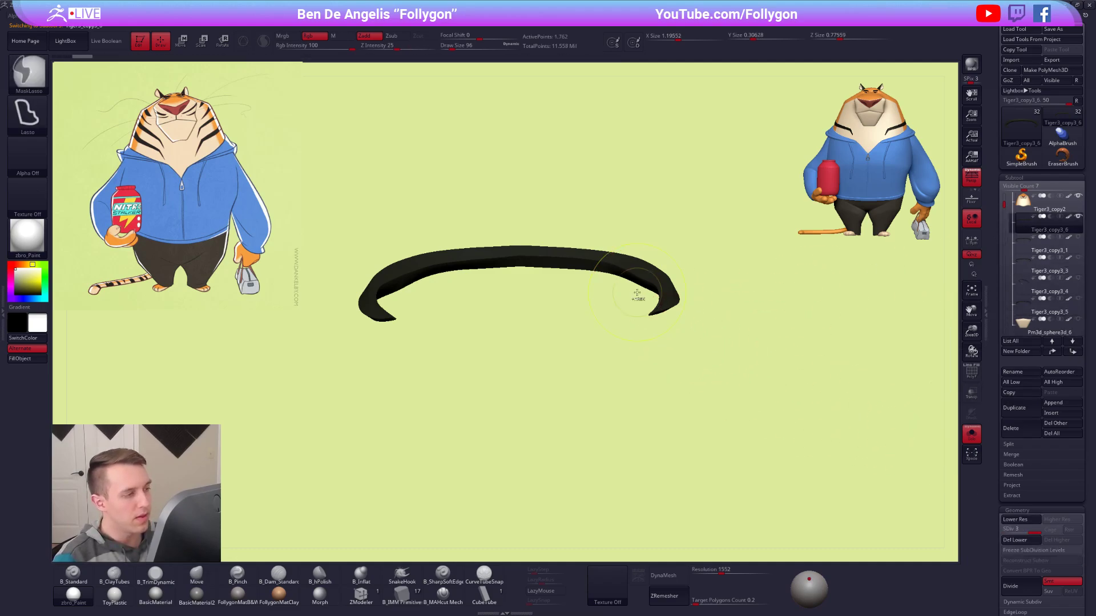
key("ctrl+d")
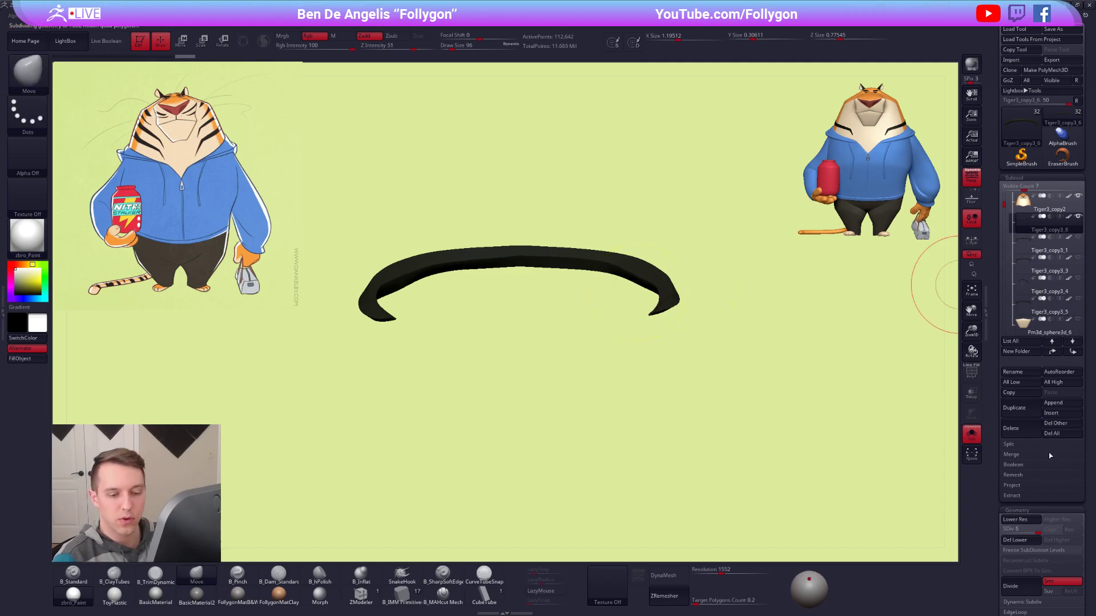
left_click(1015, 541)
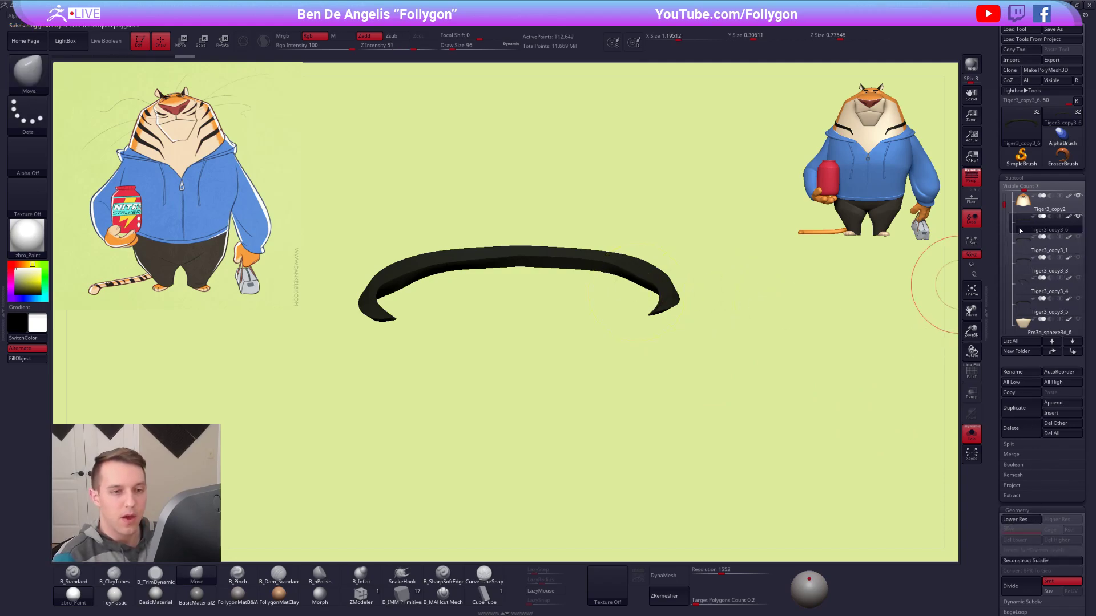
Merge the Tiger3_copy2 head subtool down with the dense stripe below it.
left_click(1024, 207)
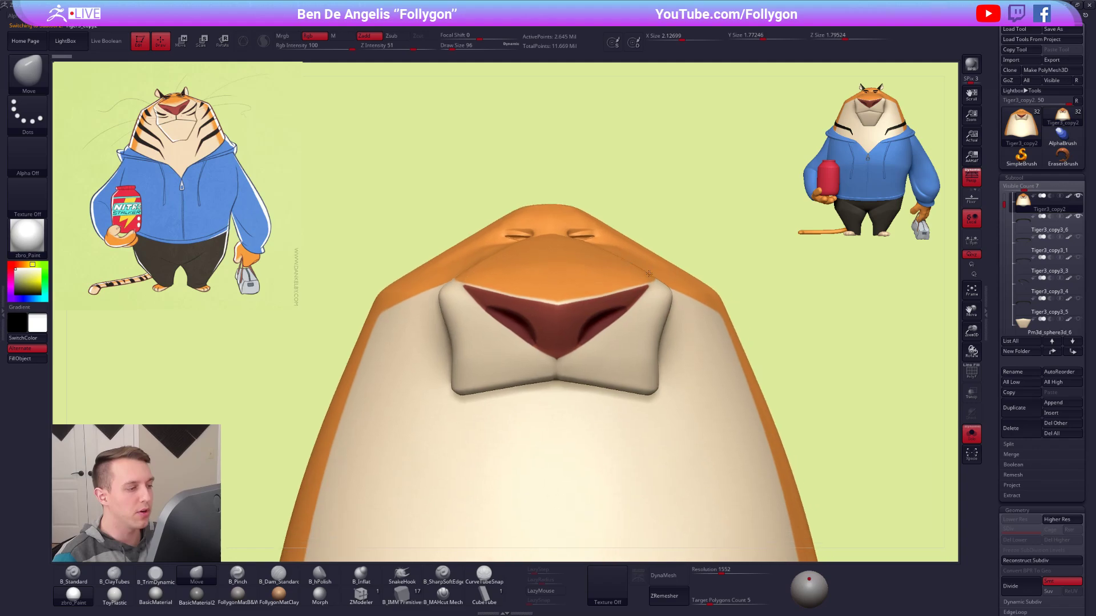
left_click(1011, 454)
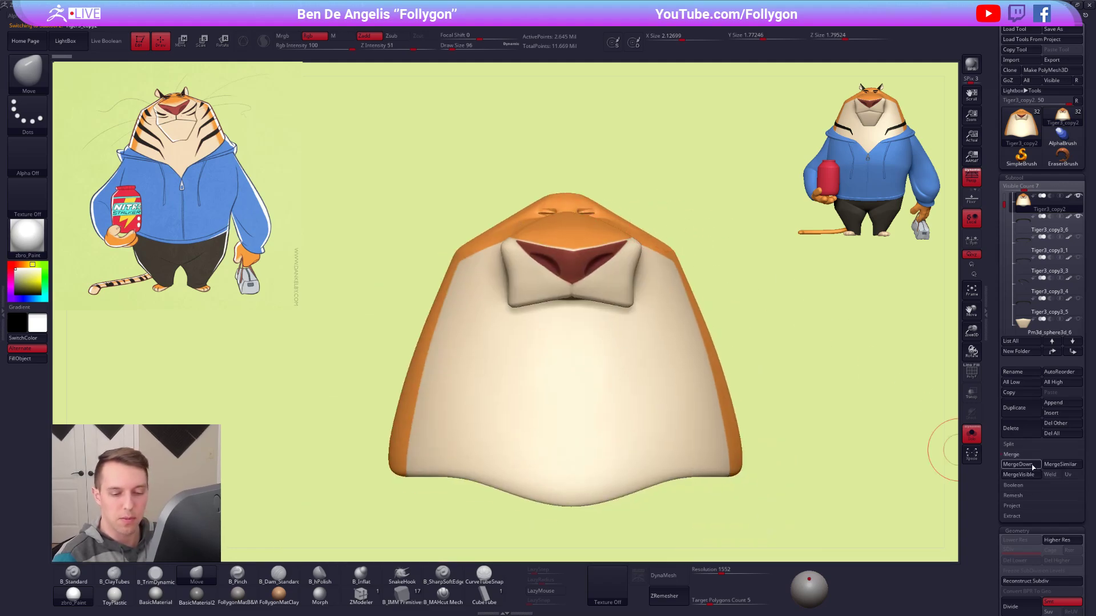
left_click(1014, 464)
left_click(943, 484)
Create an intersection mask on the merged head and stripe with Intersection Masker.
left_click_drag(674, 289, 438, 253)
left_click(507, 25)
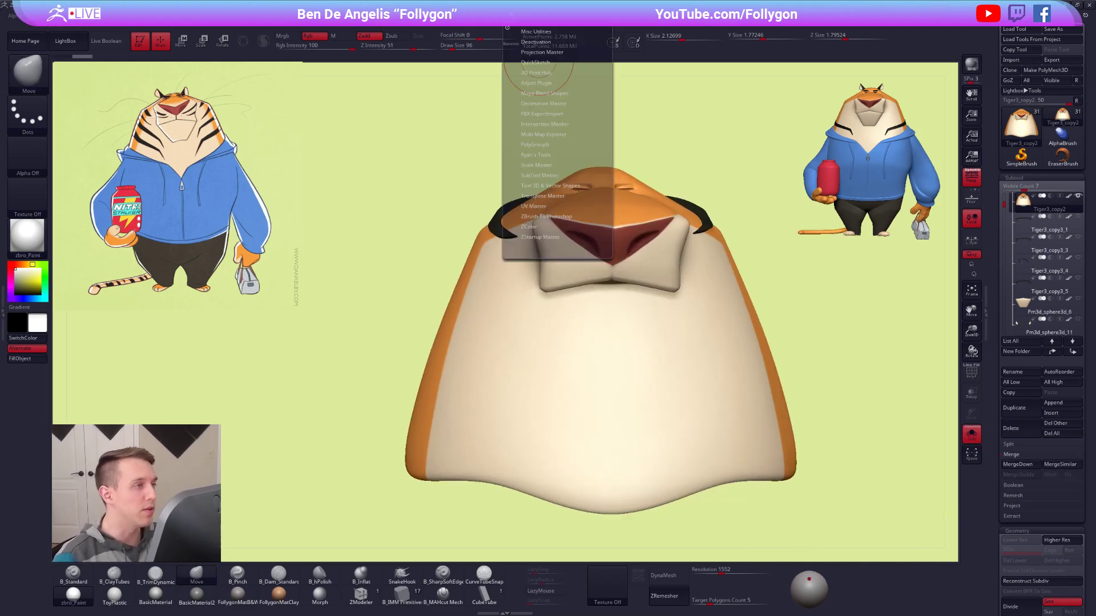
left_click(549, 123)
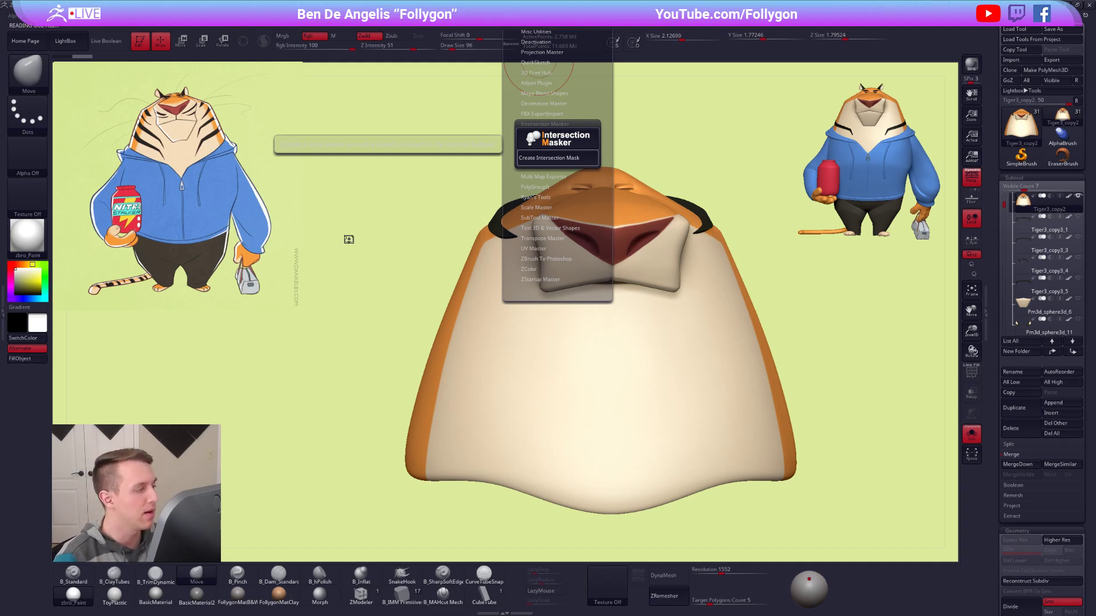
Try masking everything except the stripe's polygroup on the merged mesh, and undo that mask.
mouse_move(485, 213)
right_mouse_down()
mouse_move(516, 223)
mouse_move(525, 287)
right_mouse_up()
key("shift+f")
key("w")
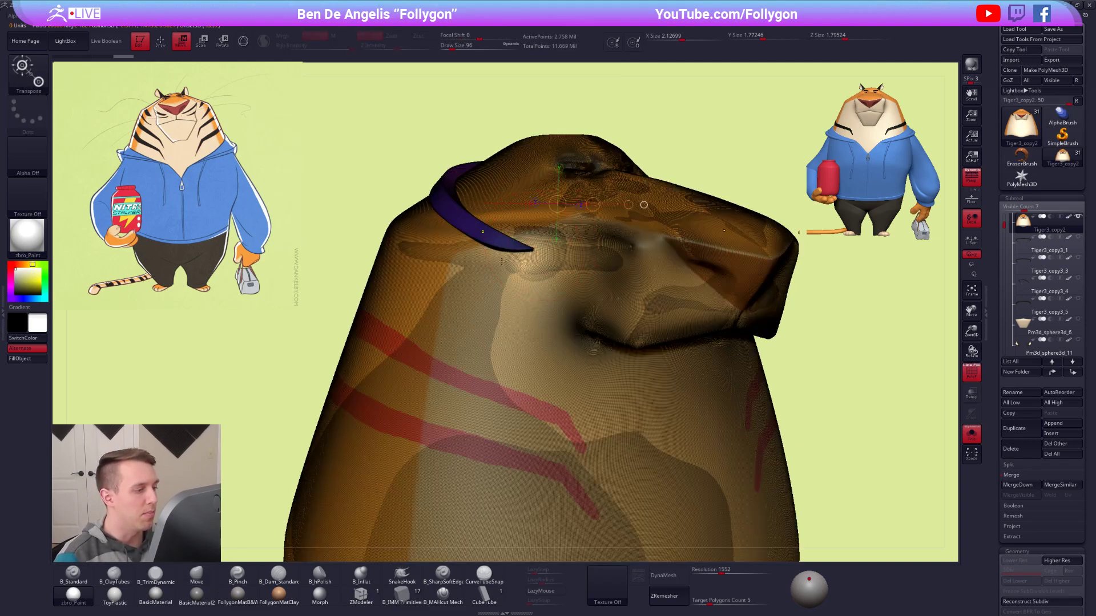
left_click(483, 232, "ctrl")
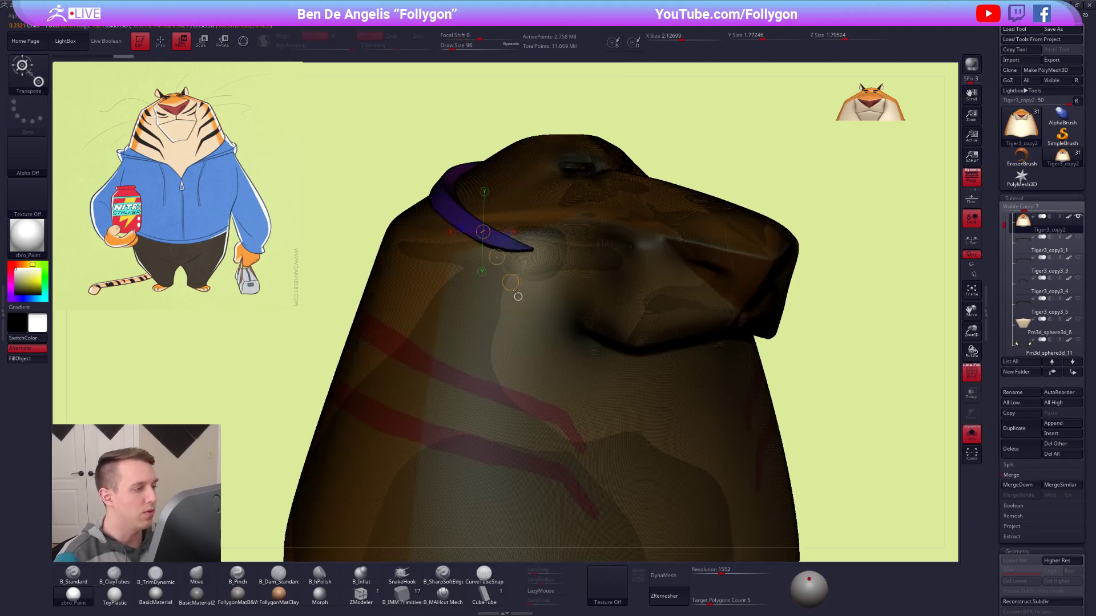
key("q")
key("ctrl+z")
key("shift+f")
Switch to rectangular selection, isolate the stripe's polygroup and hide it from the merged head.
key("space")
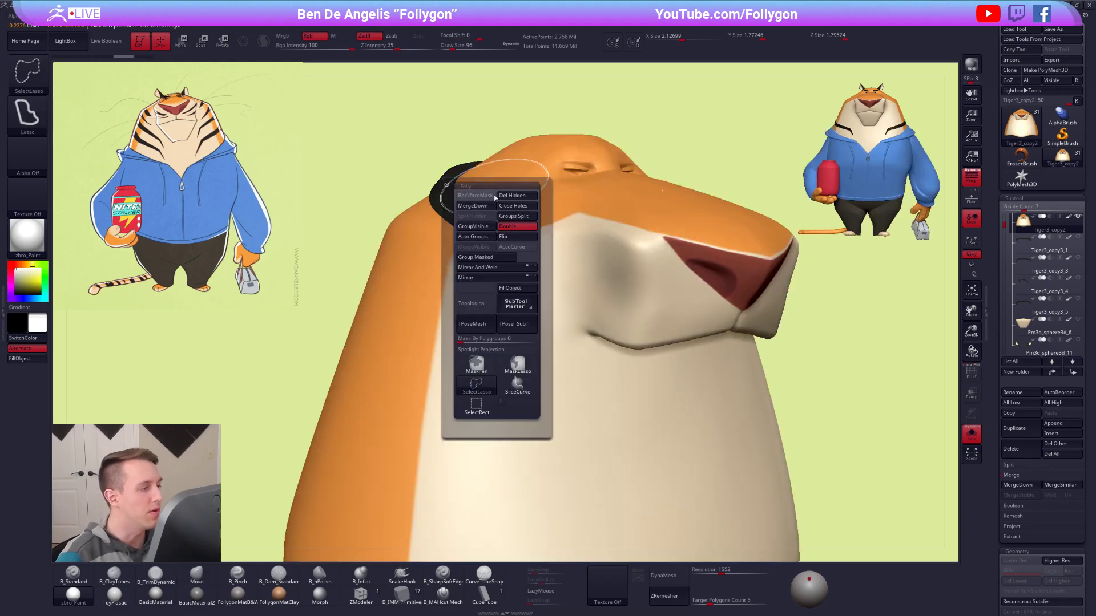
left_click(477, 404)
left_click(441, 181, "ctrl+shift")
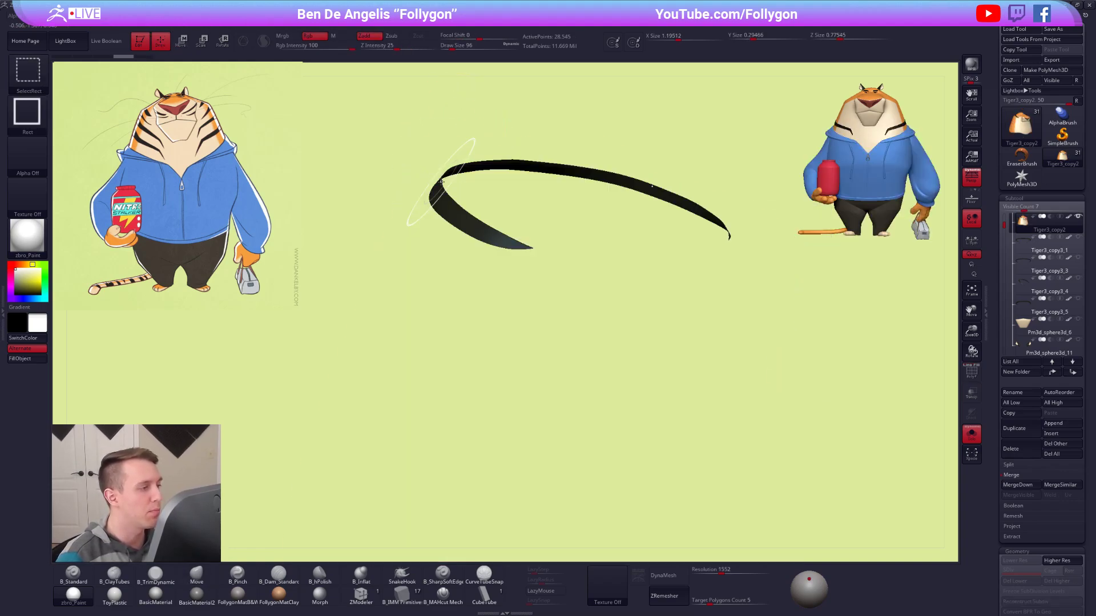
left_click_drag(418, 126, 460, 139, "ctrl+shift")
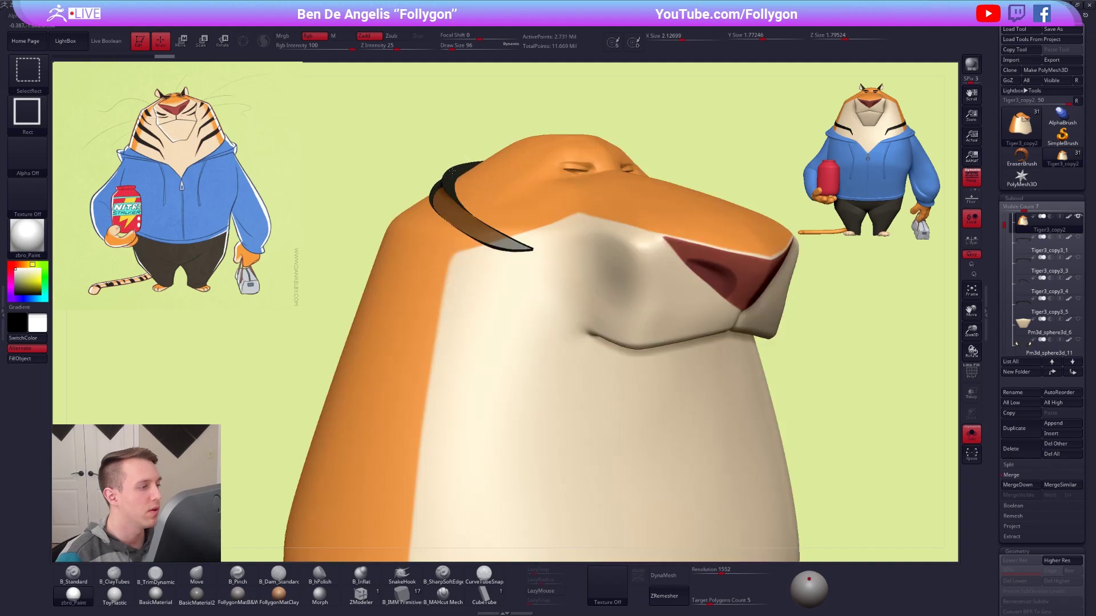
left_click(451, 172, "ctrl+shift")
Examine the masked stripe area on the side of the head with the polygroup wireframe on and off.
right_click_drag(557, 270, 652, 338)
right_click_drag(530, 305, 607, 300)
right_click_drag(528, 262, 657, 370)
right_click_drag(526, 328, 583, 331)
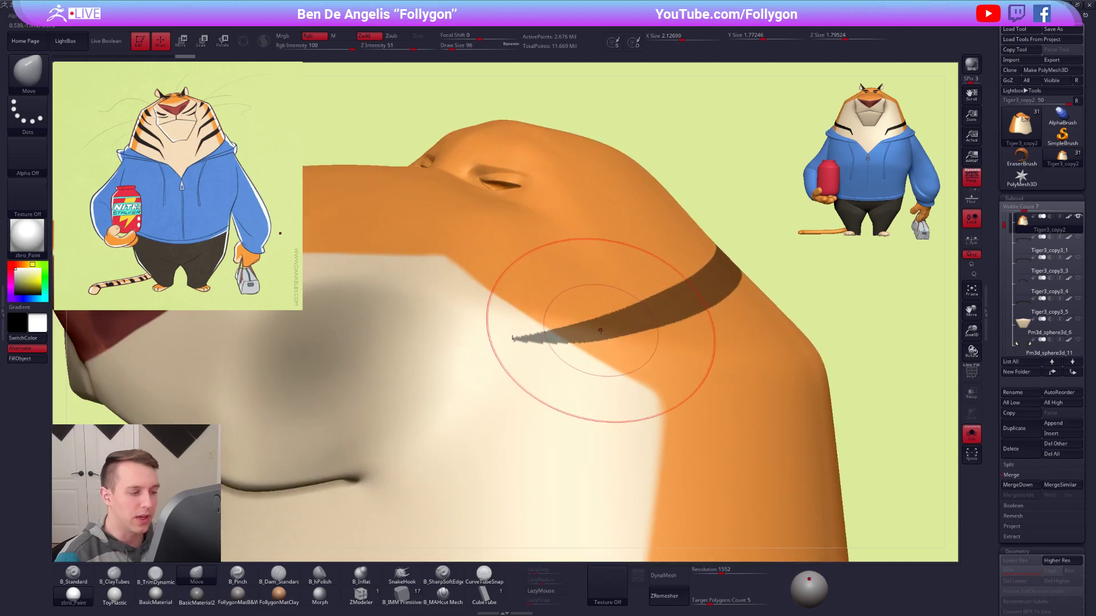
key("shift+f")
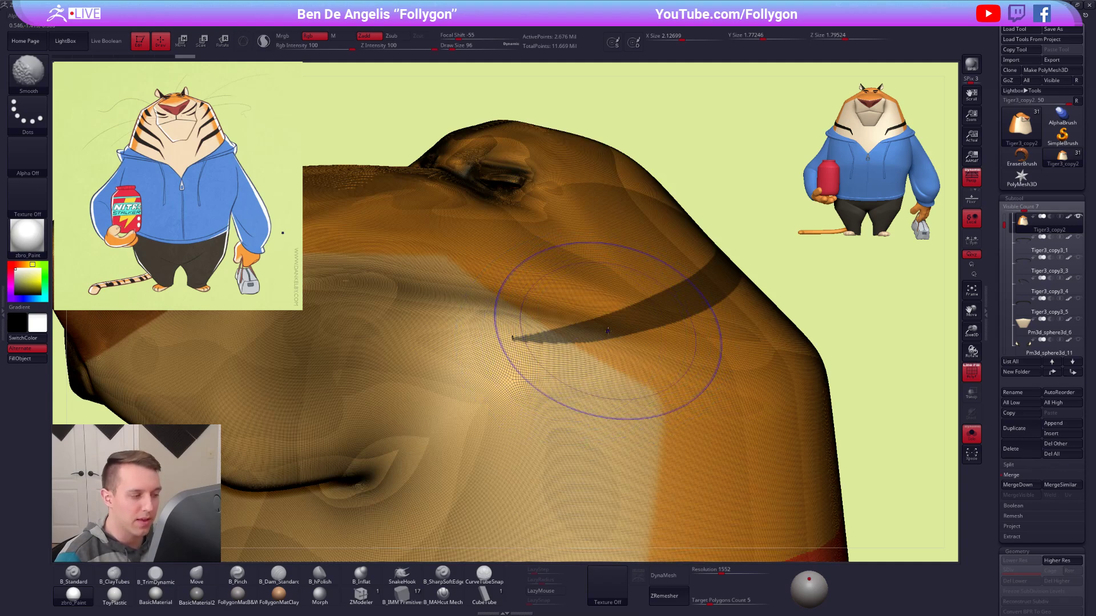
key("shift+f")
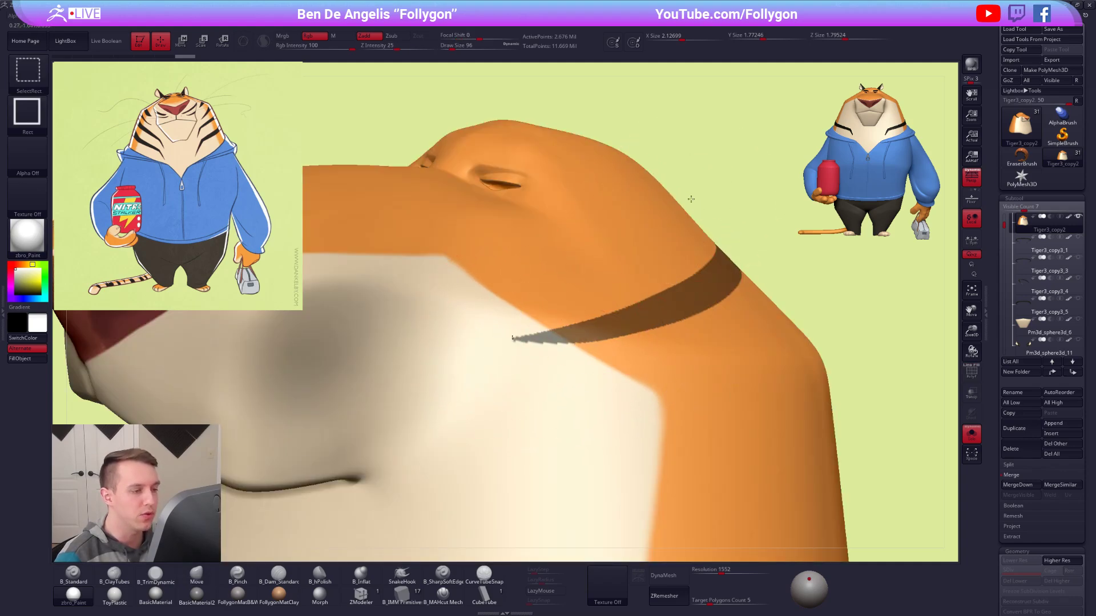
key("shift+f")
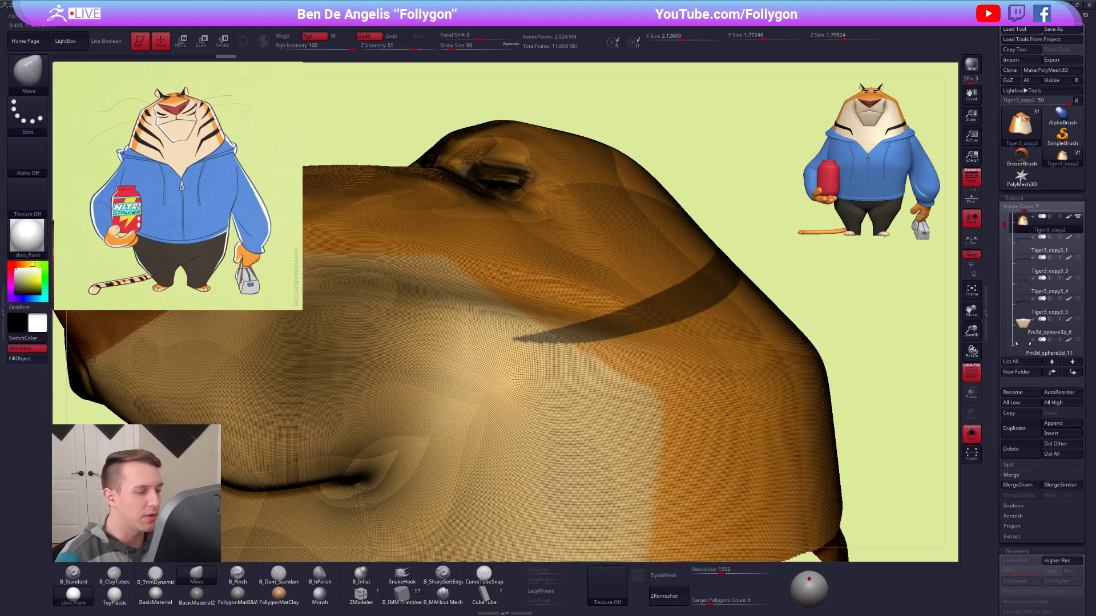
Hide the leftover stripe pieces with a lasso selection so that only the full head surface is visible.
right_click_drag(523, 225, 565, 291, "ctrl")
key("shift+f")
left_click_drag(754, 285, 771, 278, "ctrl+shift")
right_click_drag(717, 376, 629, 328)
key("1")
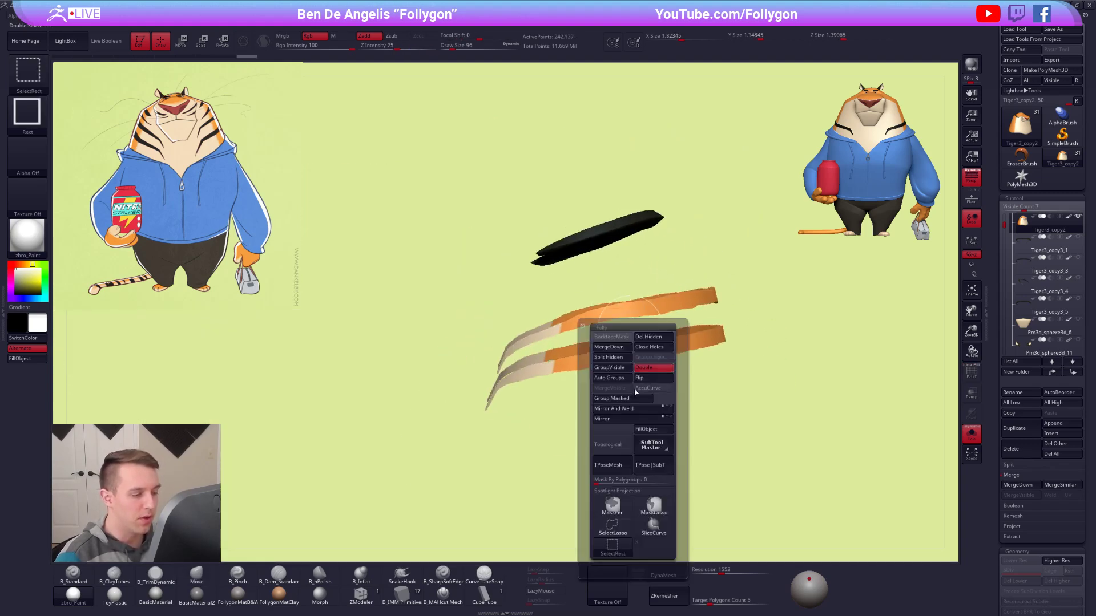
left_click(626, 532)
mouse_move(472, 329)
left_mouse_down("ctrl+alt+shift")
mouse_move(675, 440)
mouse_move(805, 254)
mouse_move(559, 341)
left_mouse_up("ctrl+alt+shift")
left_click(602, 290, "ctrl+shift")
right_click_drag(602, 290, 628, 284)
Examine the intersection mask where the stripe meets the head, from the side and from the front.
right_click_drag(537, 246, 652, 365, "ctrl")
key("ctrl")
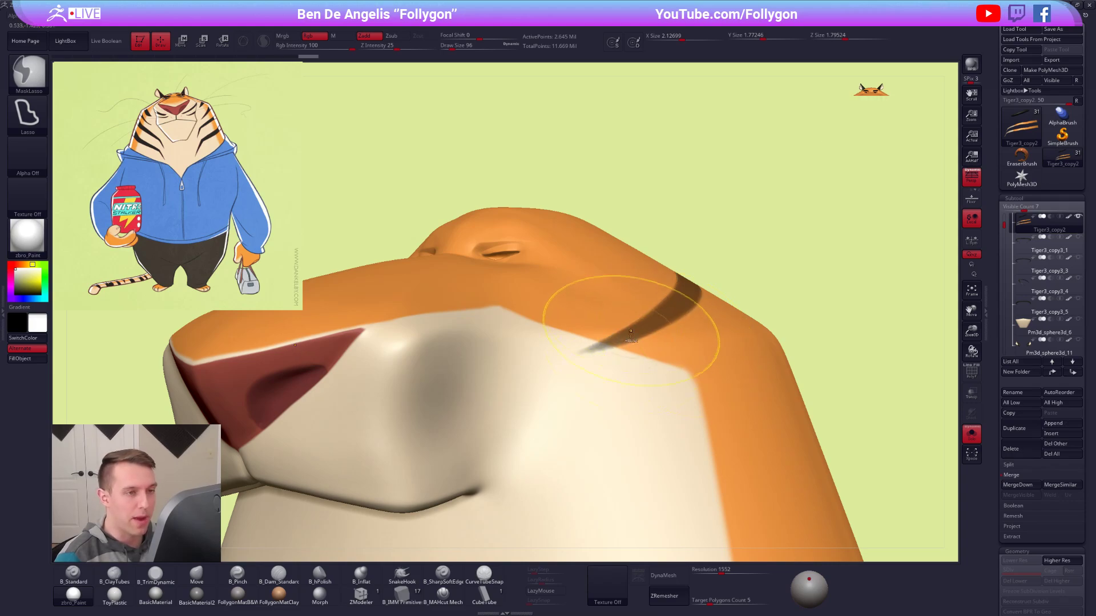
right_click_drag(635, 333, 616, 326, "ctrl")
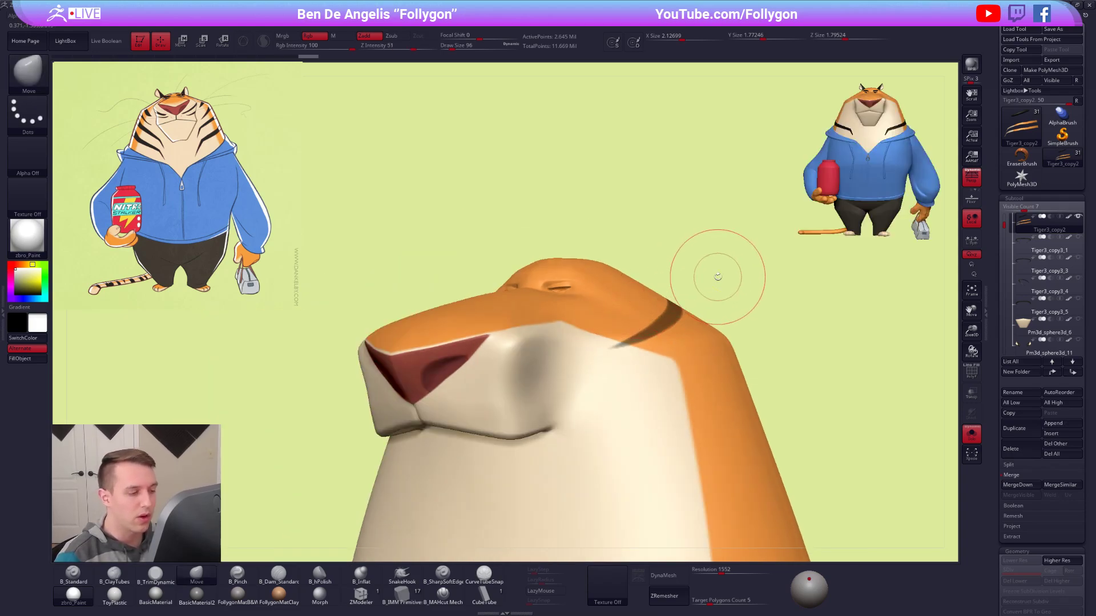
mouse_move(636, 371)
right_mouse_down()
mouse_move(647, 371)
mouse_move(626, 360)
mouse_move(655, 284)
right_mouse_up()
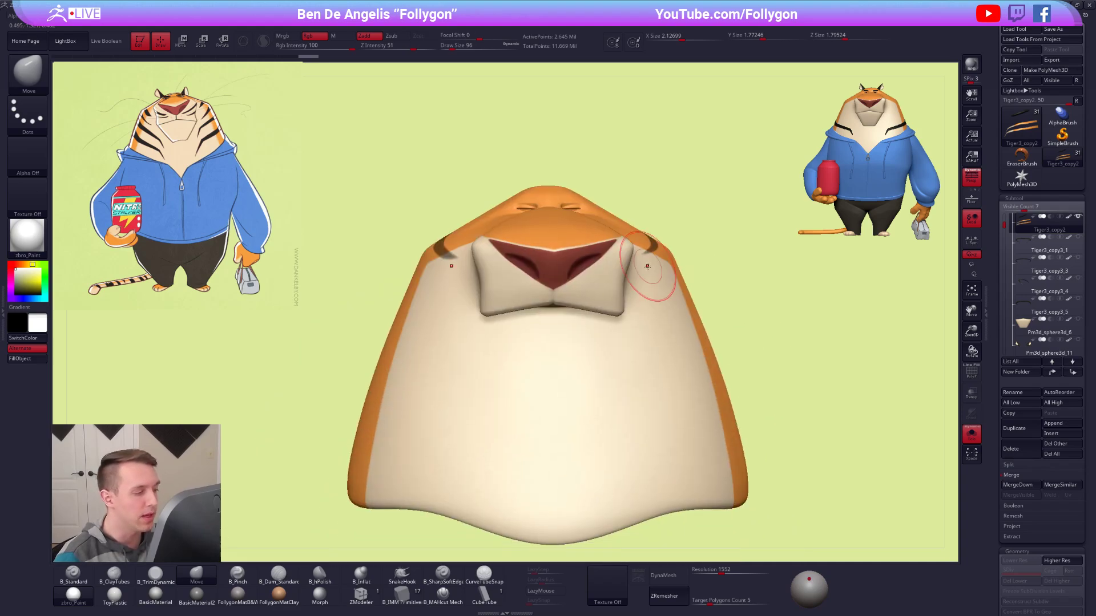
Split the hidden stripe off the head into its own subtool.
key("ctrl+shift")
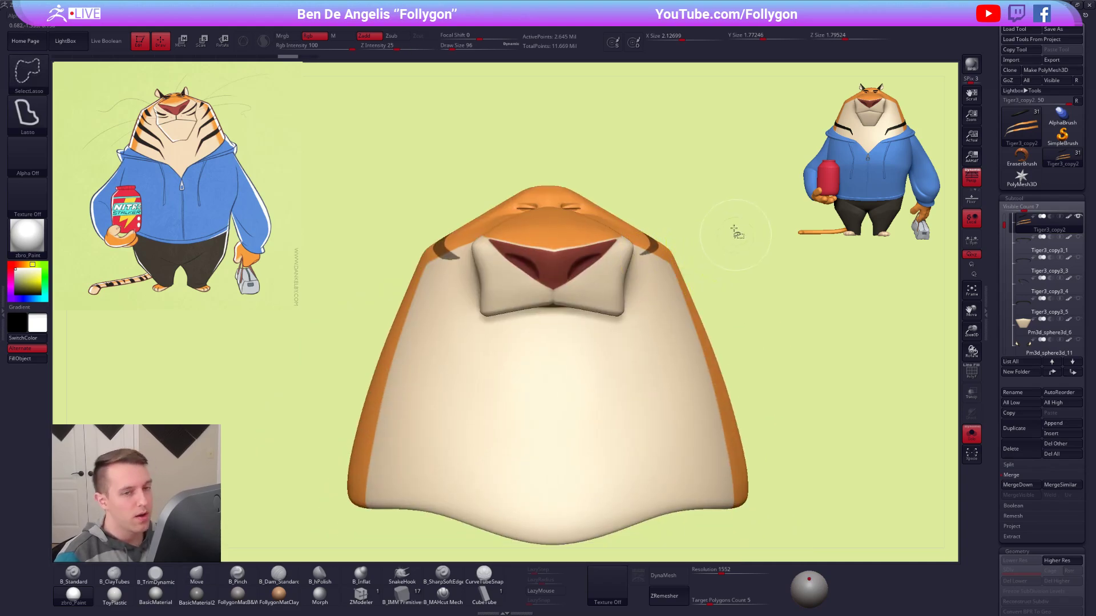
left_click_drag(728, 241, 736, 223, "ctrl")
key("ctrl+shift+f")
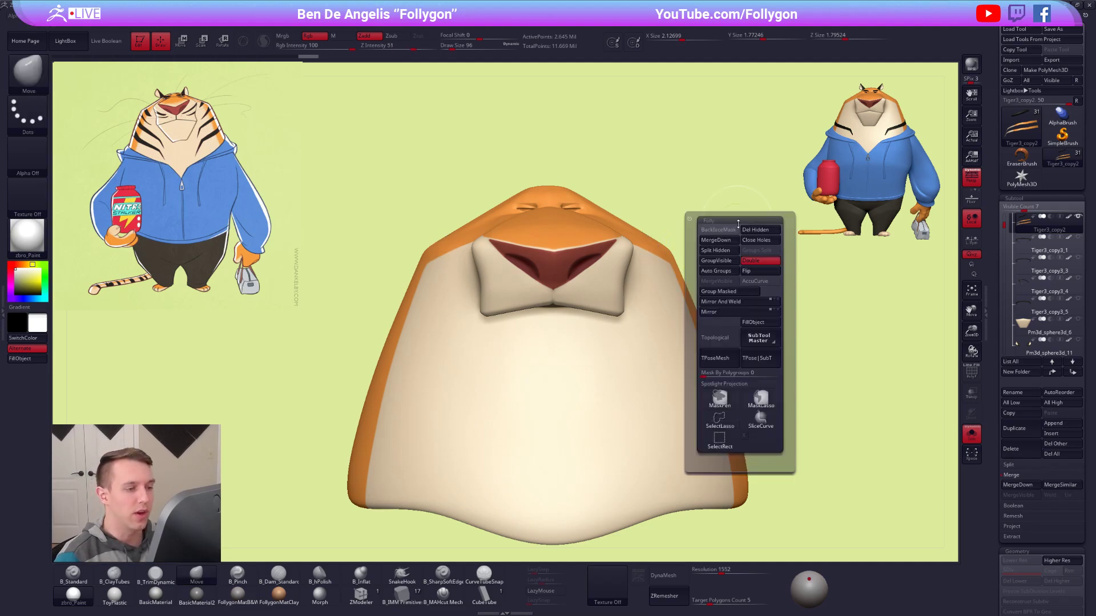
left_click(717, 248)
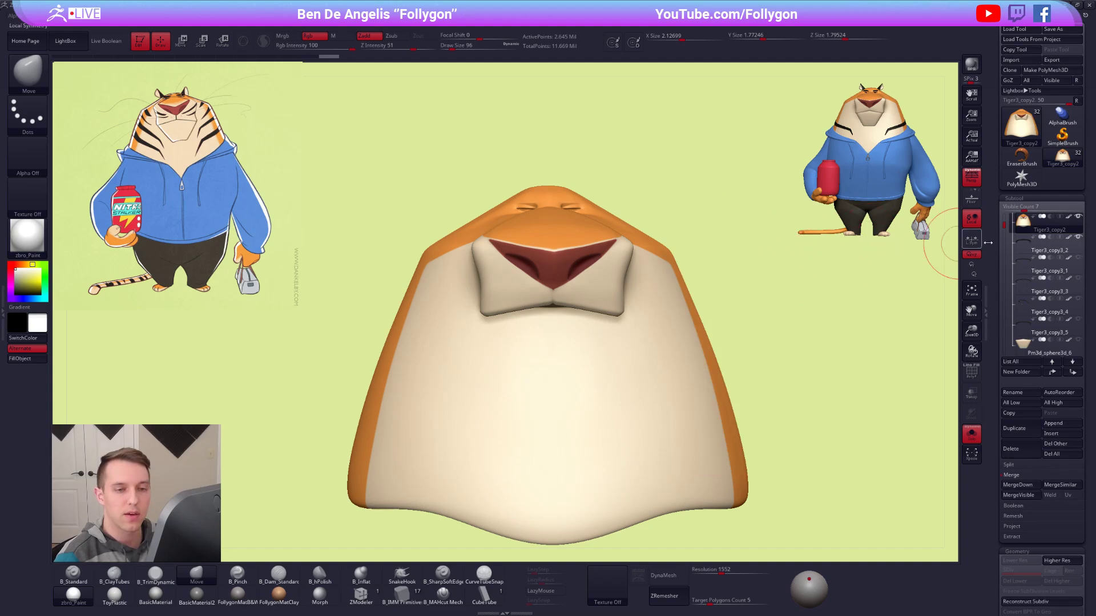
Select the split-off stripe Tiger3_copy3_2 and examine how it sits on the head from the front.
mouse_move(1033, 247)
left_click(1031, 247)
left_click_drag(753, 250, 798, 282, "alt")
left_click_drag(744, 278, 724, 274, "alt")
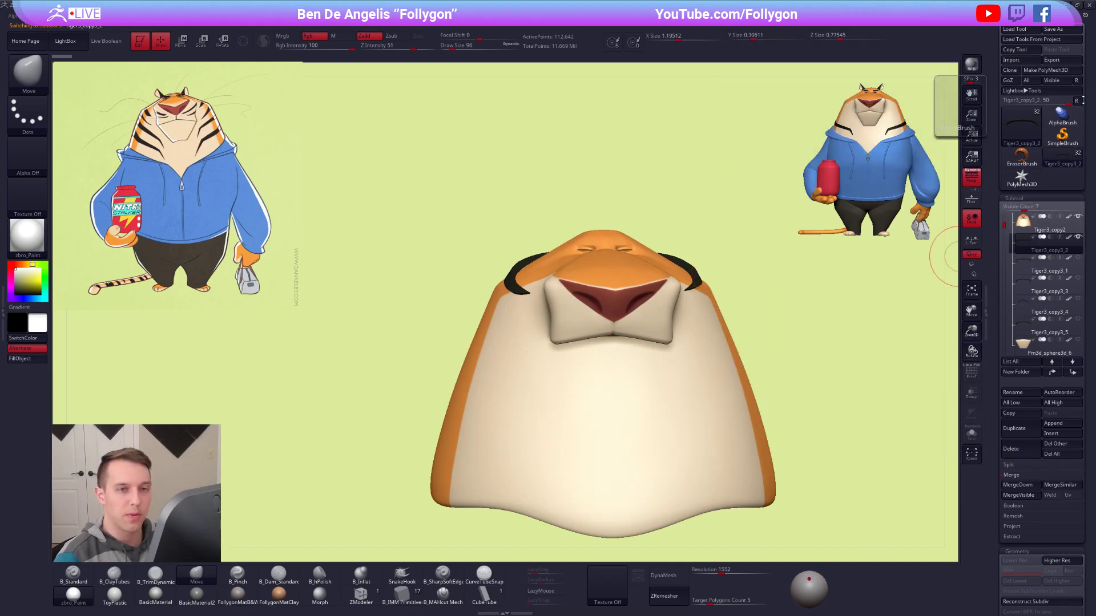
left_click(1076, 100)
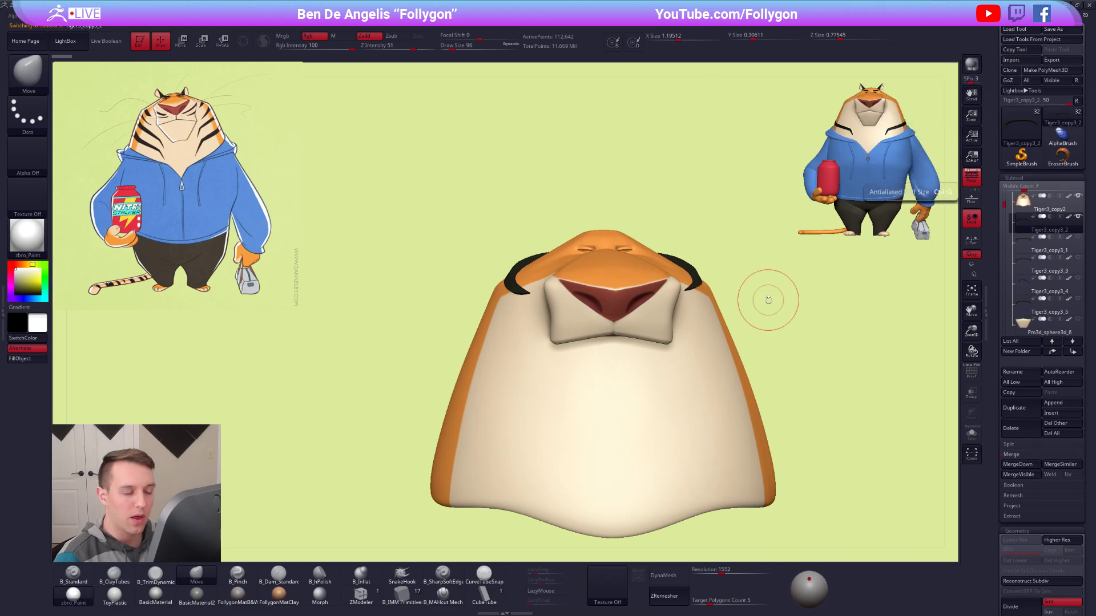
left_click_drag(769, 300, 722, 261, "alt")
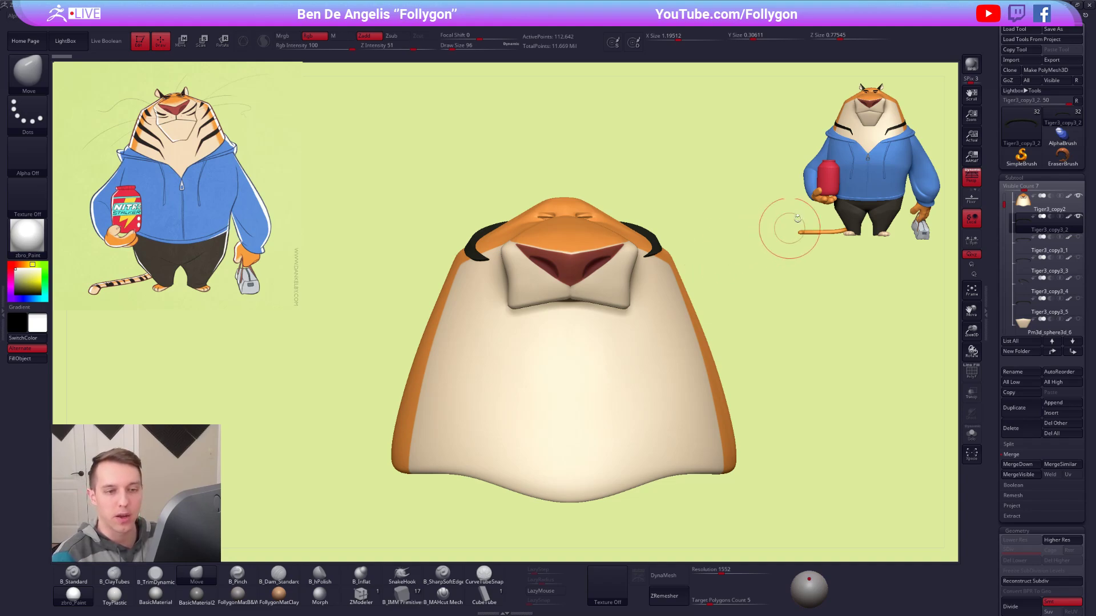
left_click_drag(720, 227, 746, 206, "alt")
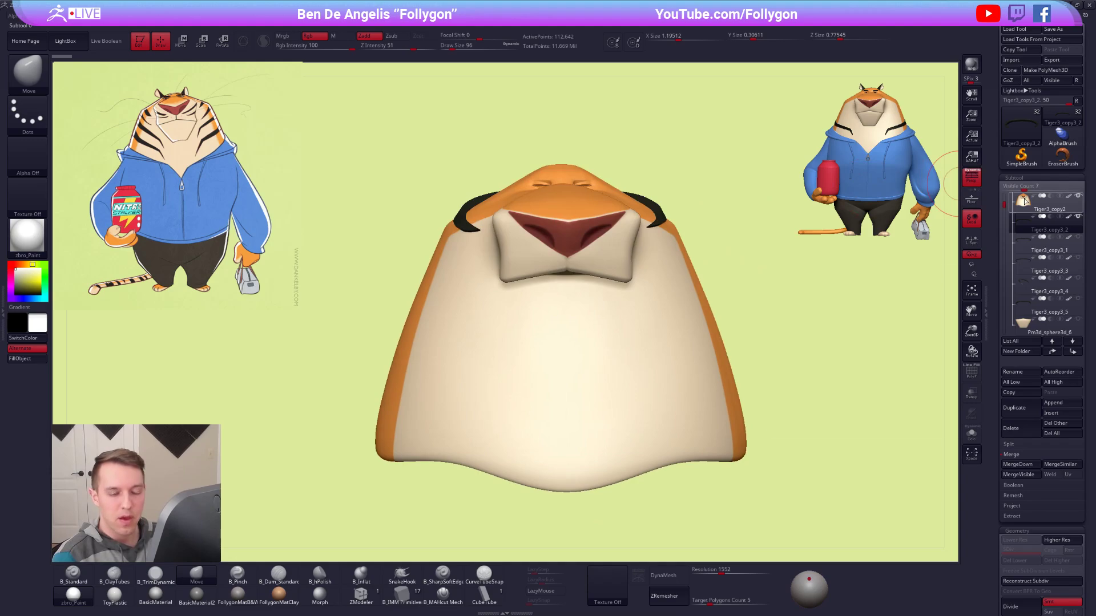
Duplicate the Tiger3_copy2 head and move the duplicate below the stripe Tiger3_copy3_2 in the subtool list.
left_click(1024, 200)
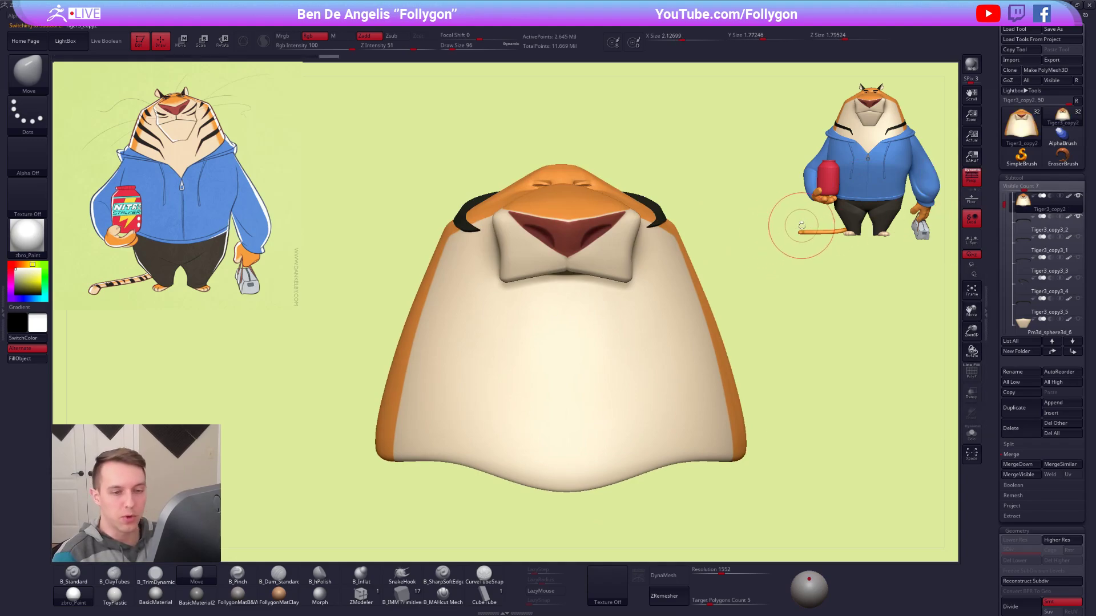
left_click(1016, 408)
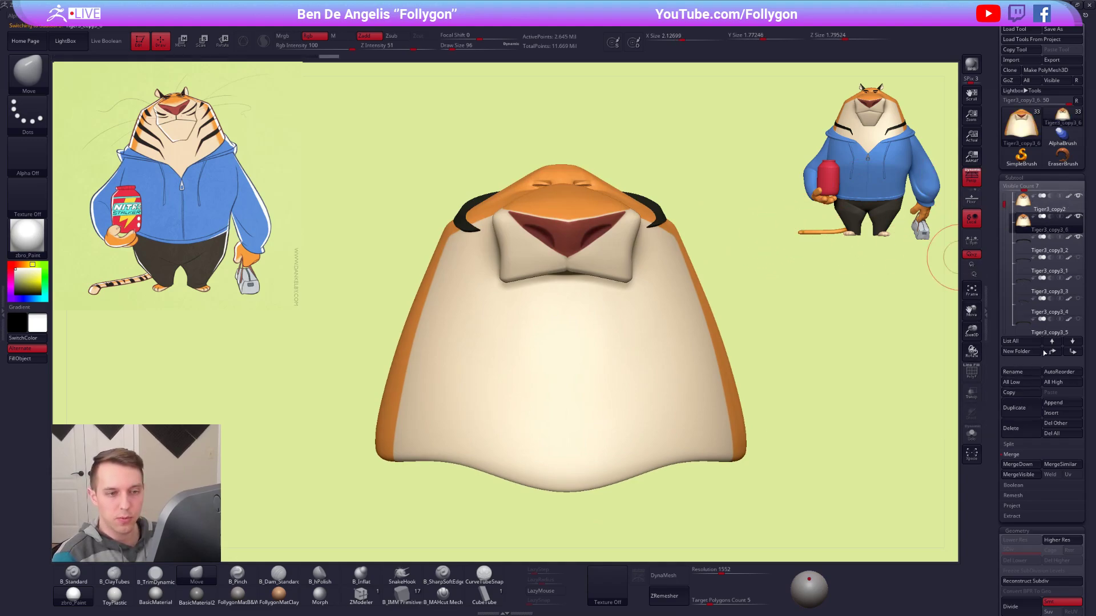
left_click(1072, 341)
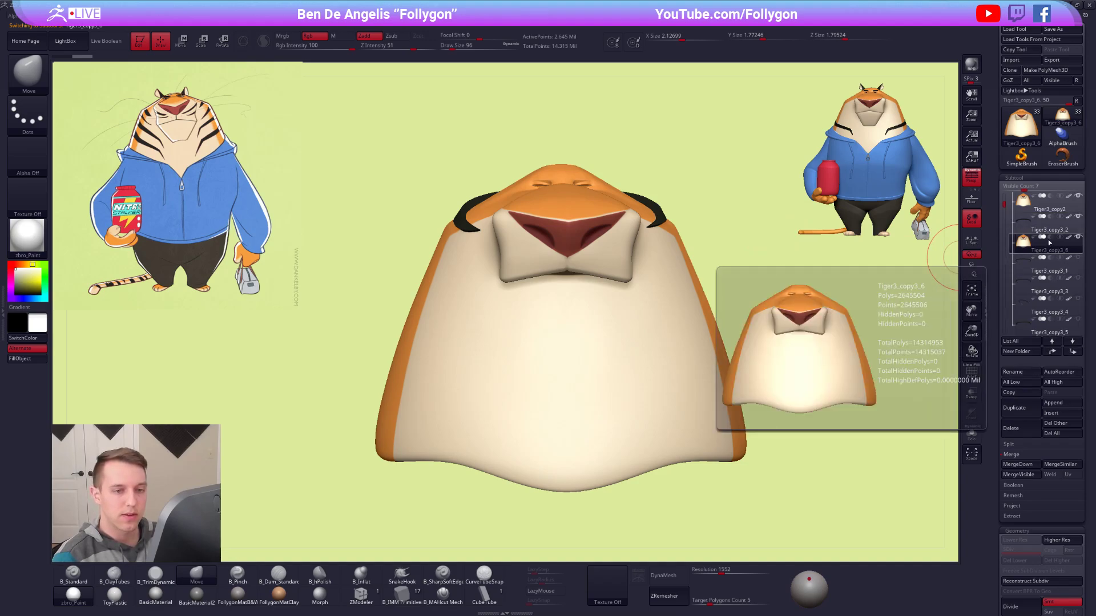
Turn on Live Boolean with Tiger3_copy3_6 set to subtract from the stripe Tiger3_copy3_2 and examine the cut's inner side.
left_click(1024, 227)
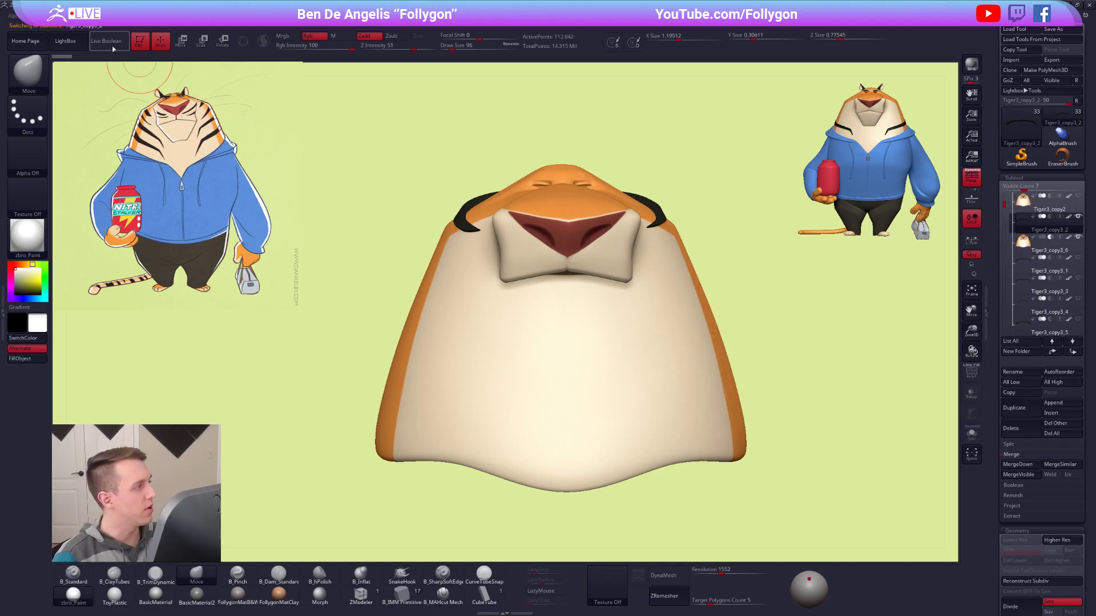
left_click(114, 48)
right_click_drag(637, 199, 598, 186)
mouse_move(643, 221)
right_mouse_down()
mouse_move(631, 186)
mouse_move(577, 191)
mouse_move(657, 212)
mouse_move(513, 215)
right_mouse_up()
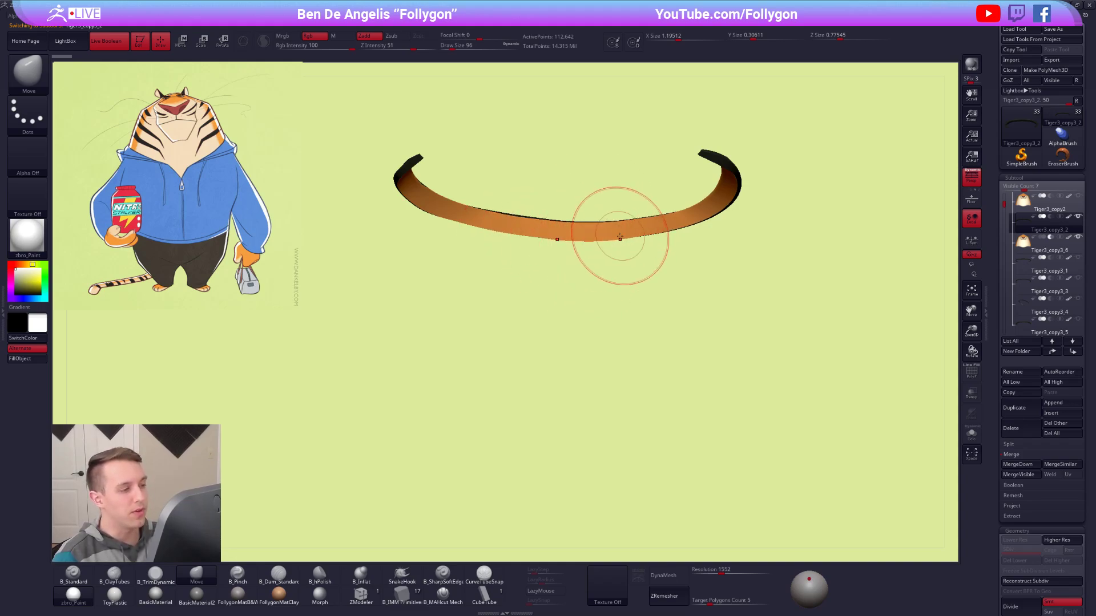
right_click_drag(665, 228, 654, 242)
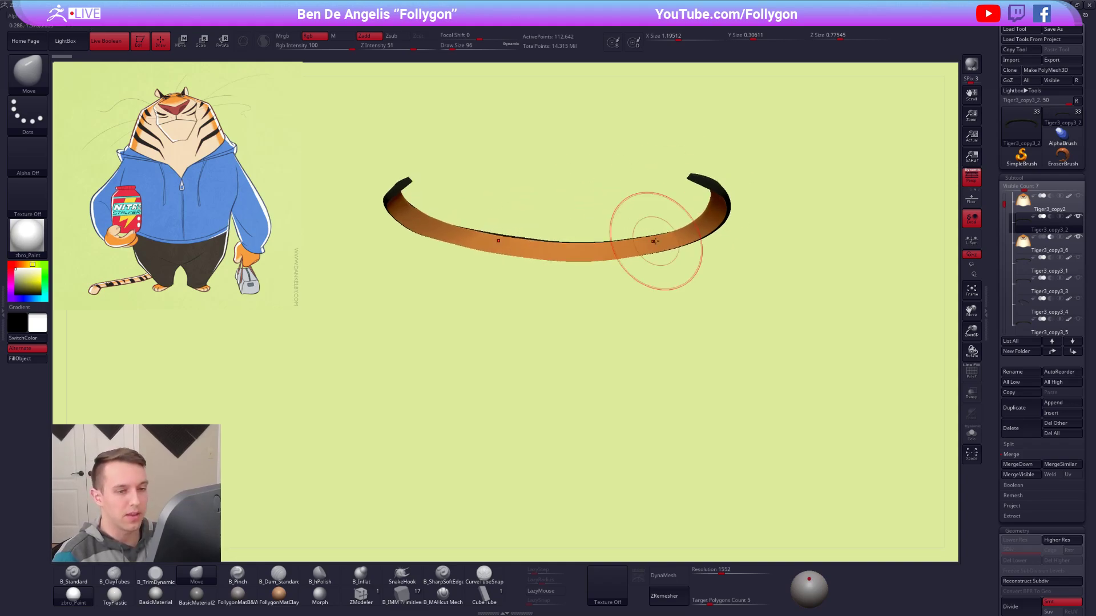
Make a boolean mesh of the cut stripe, switch to the resulting UMesh tool and show its polygroups.
left_click(1026, 485)
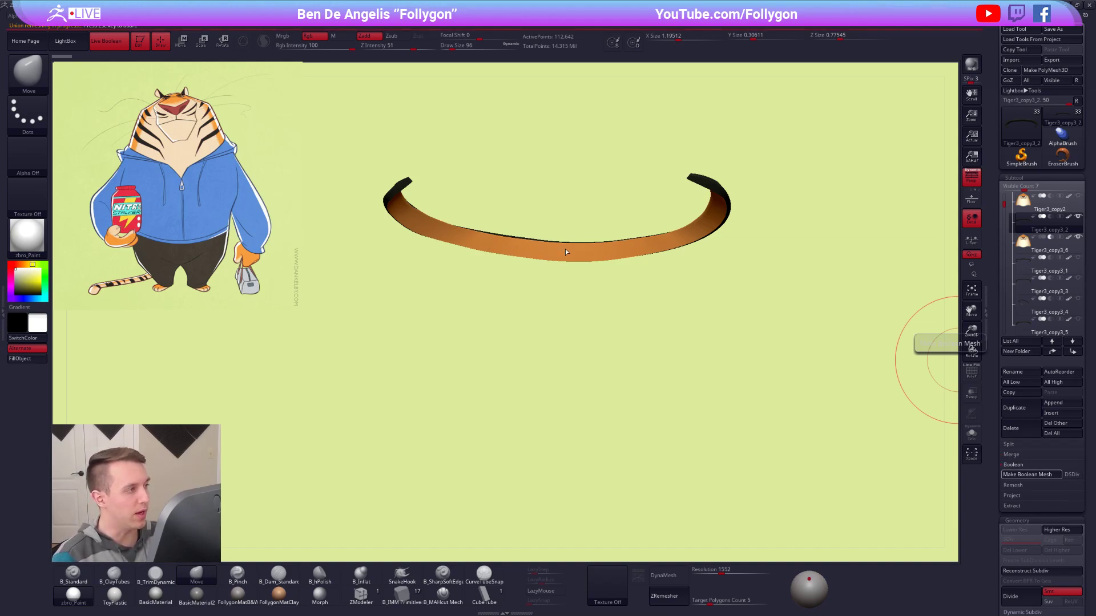
left_click(1062, 126)
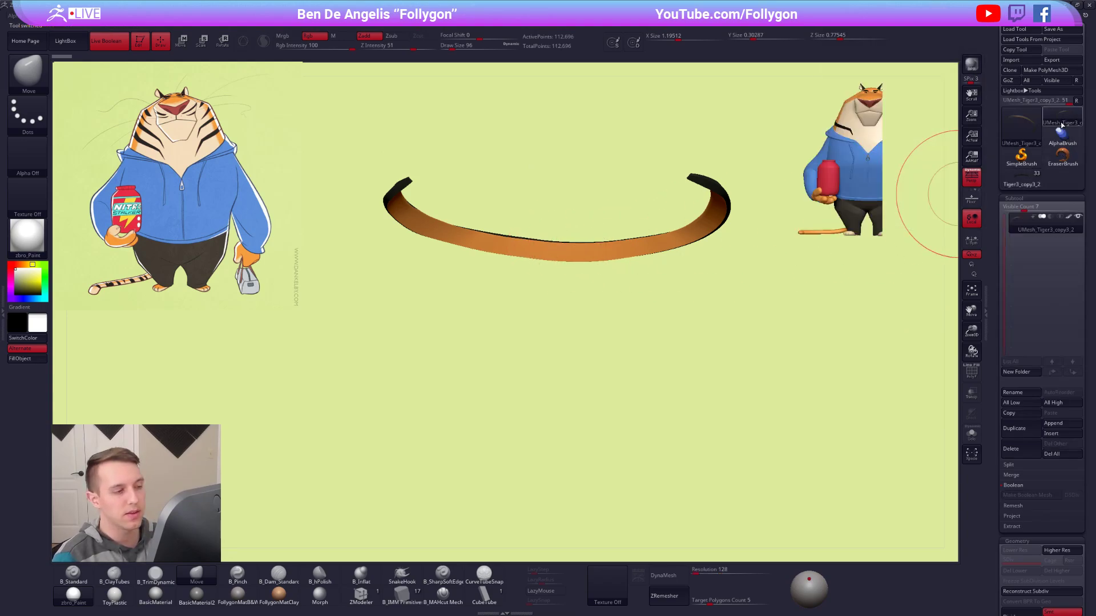
mouse_move(726, 252)
left_mouse_down()
mouse_move(682, 294)
mouse_move(643, 225)
mouse_move(666, 217)
mouse_move(626, 297)
left_mouse_up()
key("shift+f")
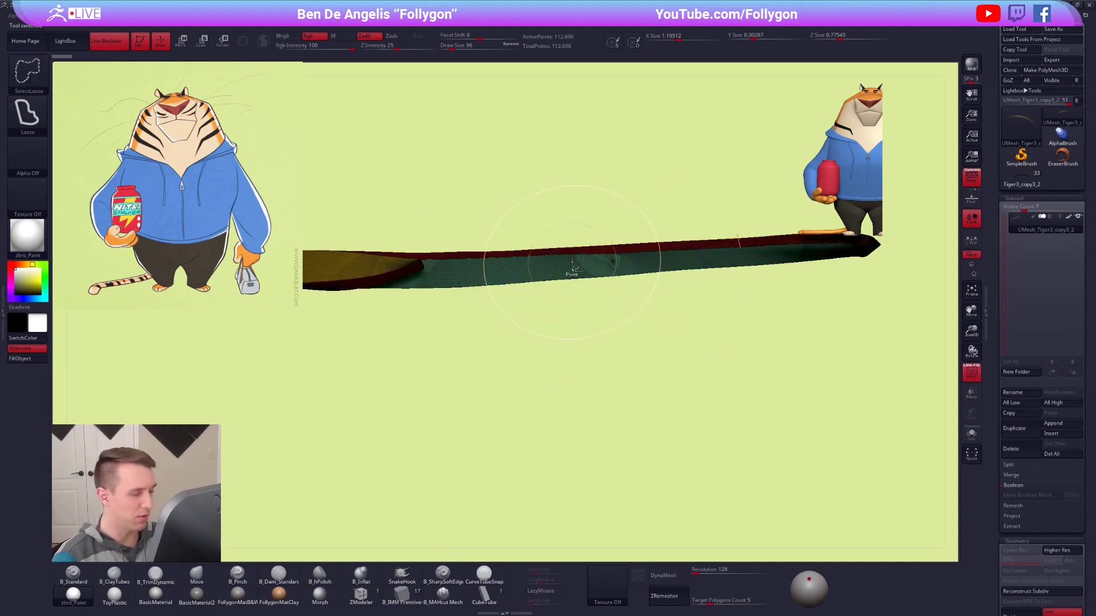
Hide the reference images and frame the whole boolean stripe with its polygroups displayed.
key("ctrl+n")
key("shift+z")
mouse_move(517, 270)
right_mouse_down("alt")
mouse_move(514, 325)
mouse_move(529, 265)
right_mouse_up("alt")
key("shift+f")
key("ctrl+shift")
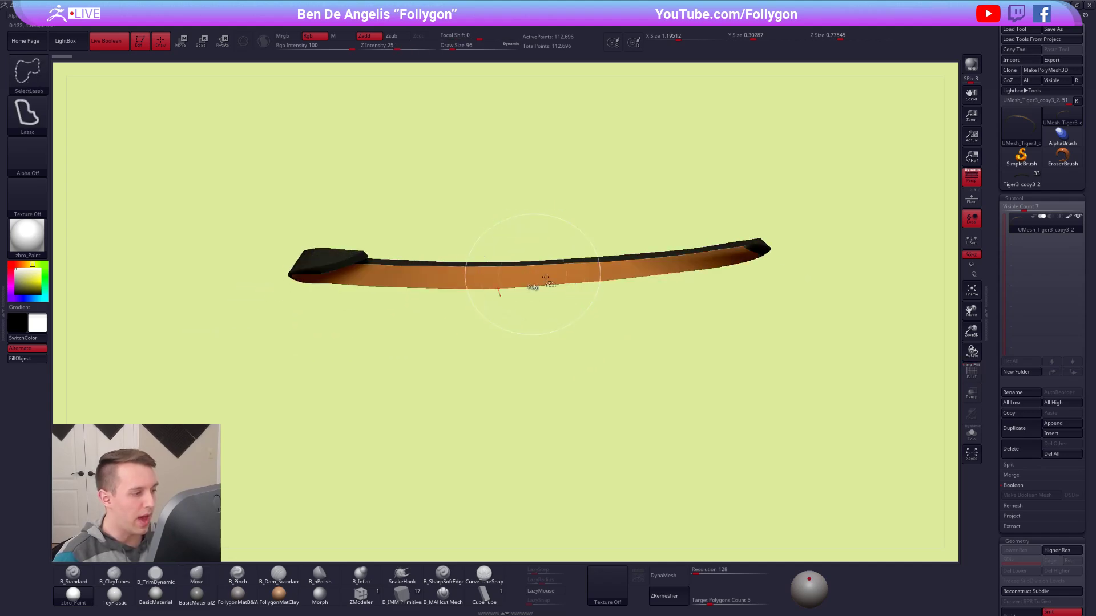
key("shift+f")
key("ctrl+shift+f")
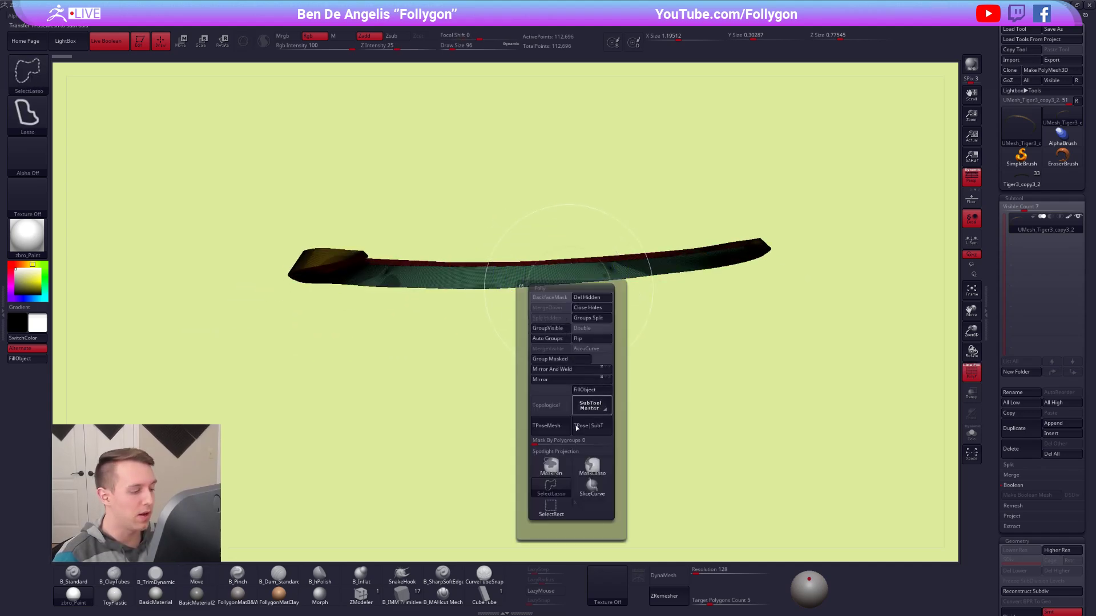
Isolate the stripe's head-facing inner polygroup with SelectRect and delete the hidden remainder.
left_click(551, 507)
left_click(613, 273, "ctrl+shift")
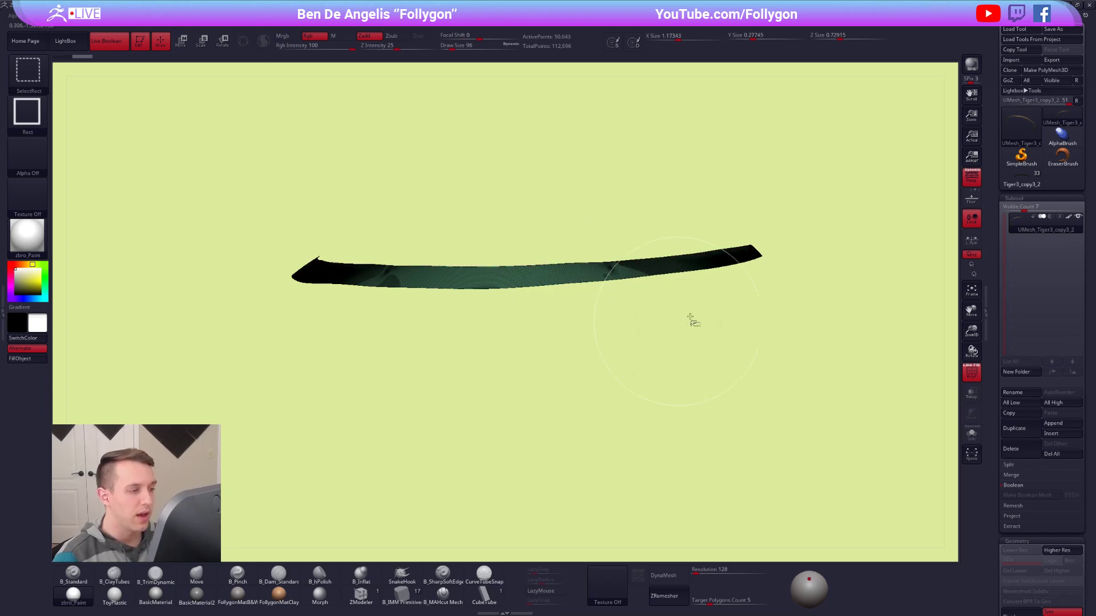
key("ctrl+shift+f")
left_click(783, 264)
mouse_move(551, 302)
left_mouse_down()
mouse_move(568, 289)
mouse_move(592, 299)
mouse_move(599, 279)
mouse_move(576, 274)
left_mouse_up()
key("shift+f")
key("ctrl+shift+f")
left_click(676, 305)
left_click_drag(690, 326, 567, 295, "alt")
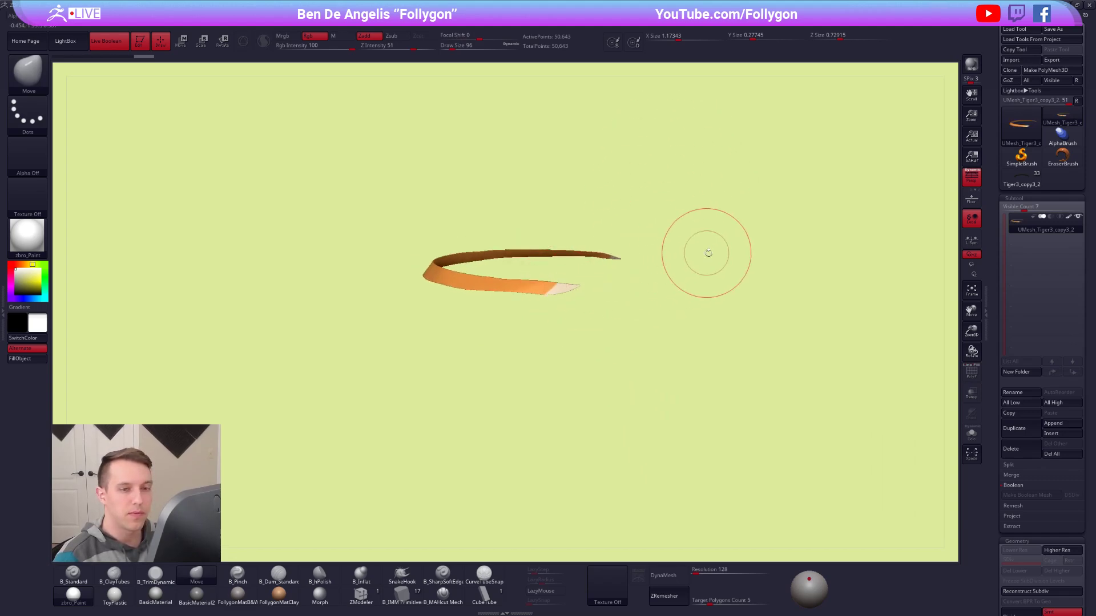
Turn off the trimmed stripe's polypaint and append it as a subtool to the tiger's Tiger3_copy3_2 tool.
left_click(1069, 218)
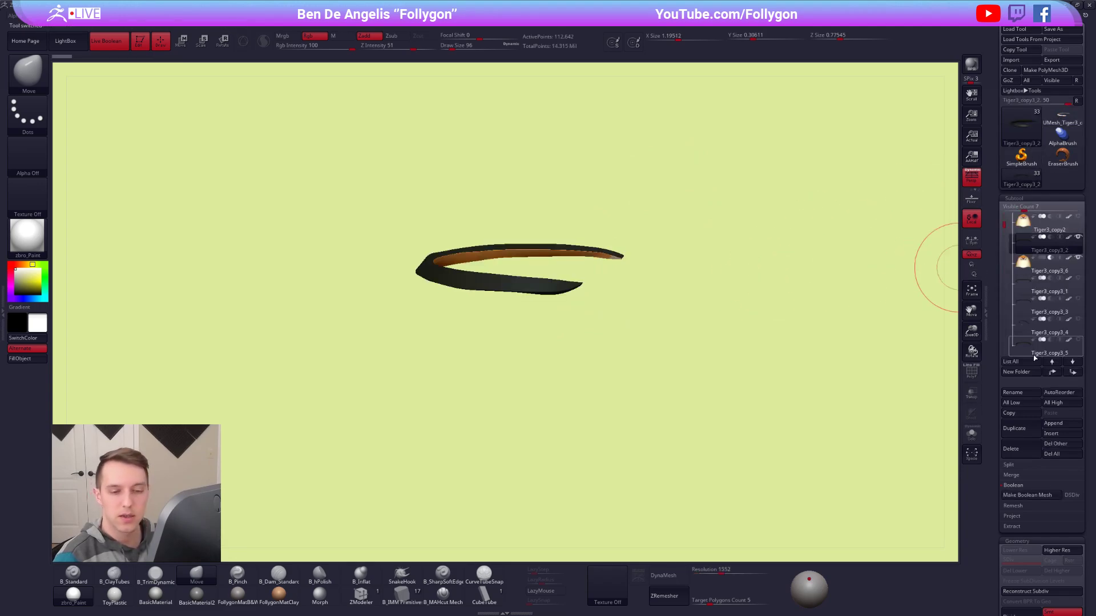
left_click(1043, 424)
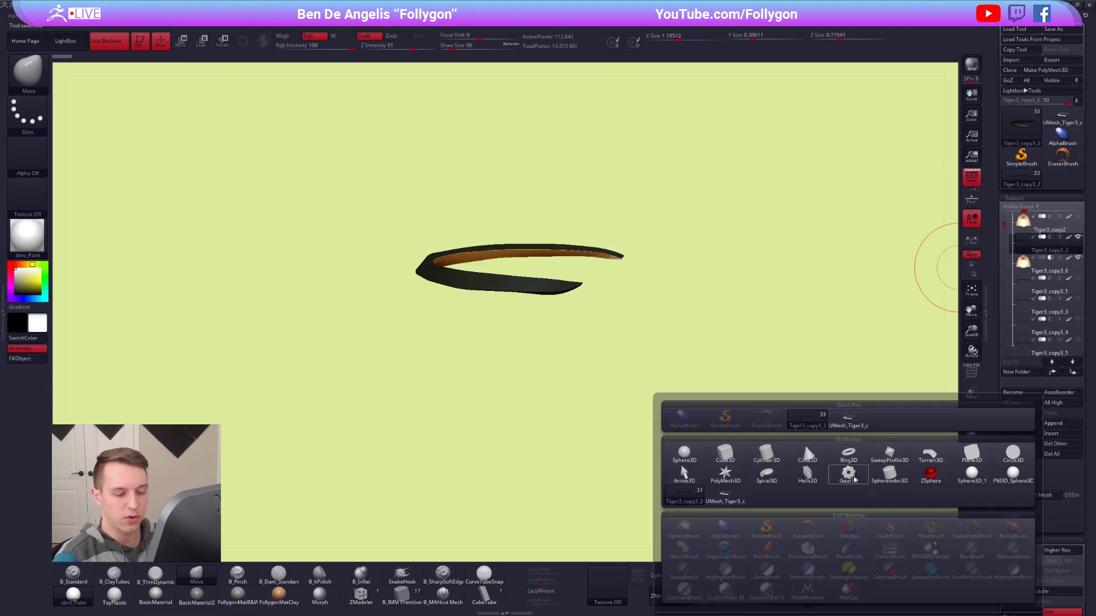
left_click(735, 495)
Move the appended stripe UMesh_Tiger3_copy3_3 into the head's folder, directly below the tiger4 subtool.
left_click_drag(996, 231, 1017, 338)
left_click(1025, 292)
left_click(1057, 374, "shift")
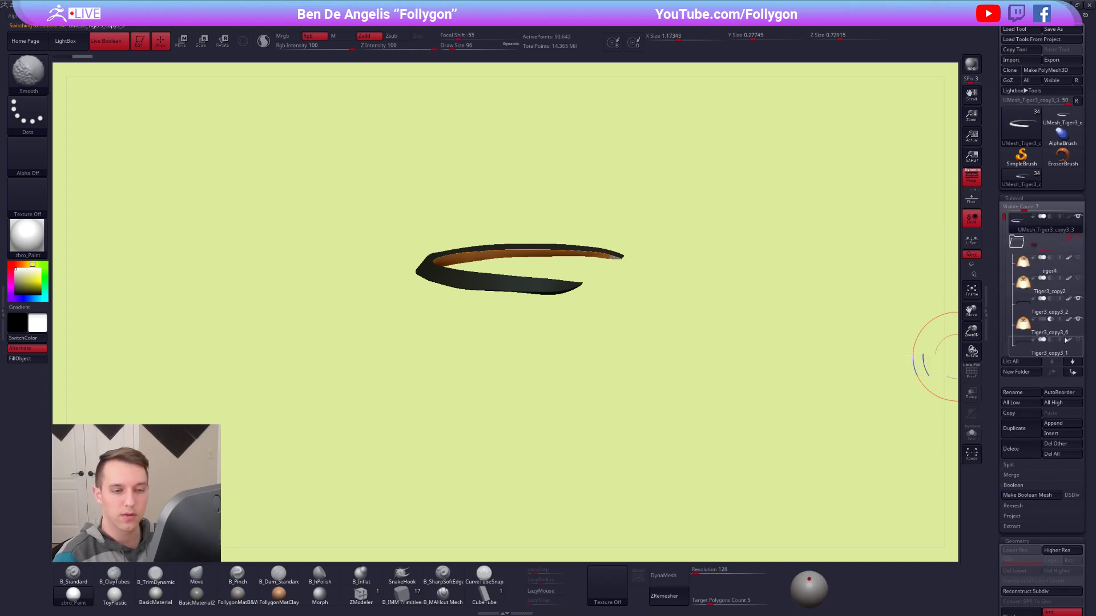
left_click(1076, 375)
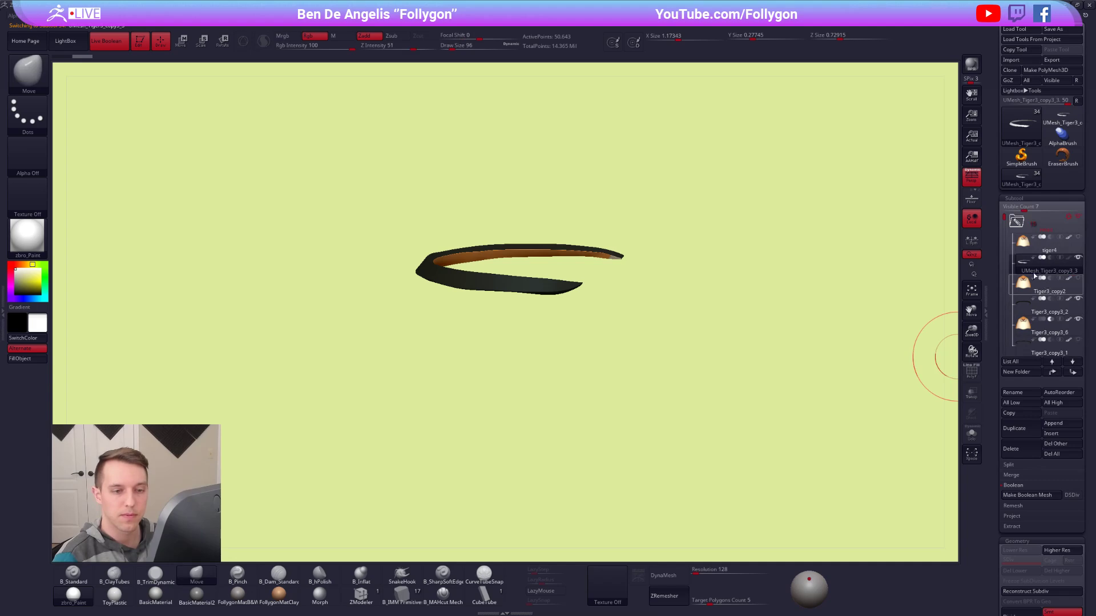
Show the tiger4 head together with the appended stripe and fill the stripe with black.
left_click(1022, 262, "shift")
left_click(1023, 246)
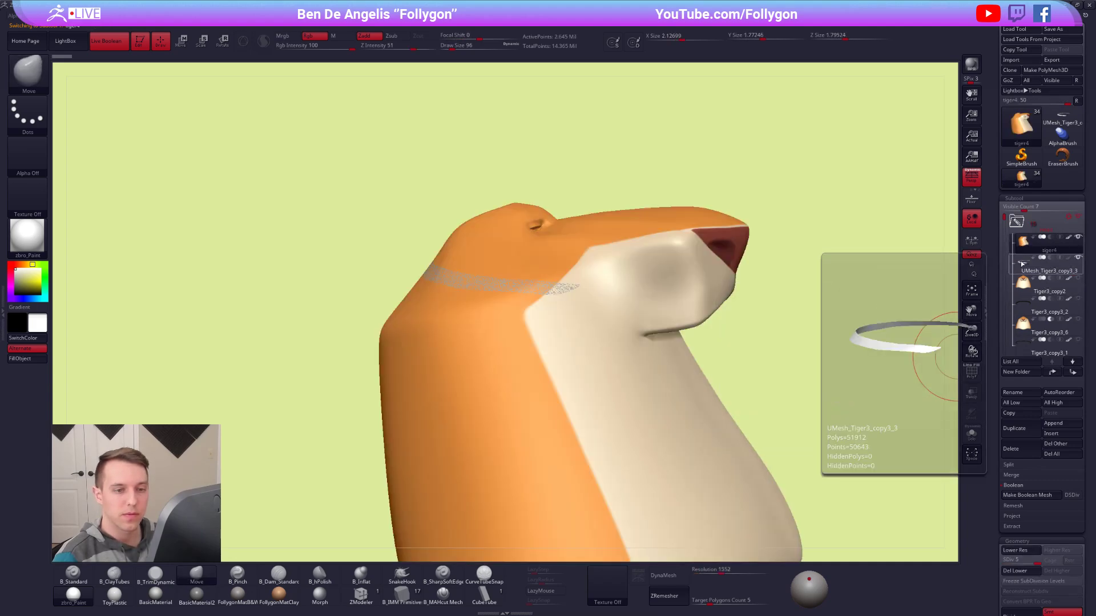
left_click(1023, 264)
right_click_drag(514, 289, 493, 288)
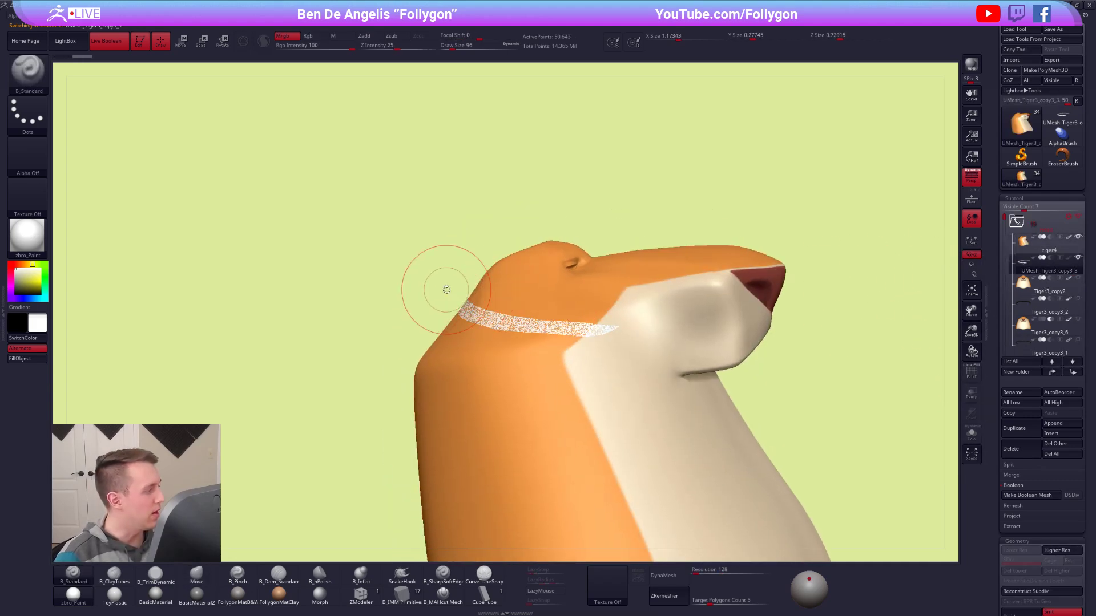
key("v")
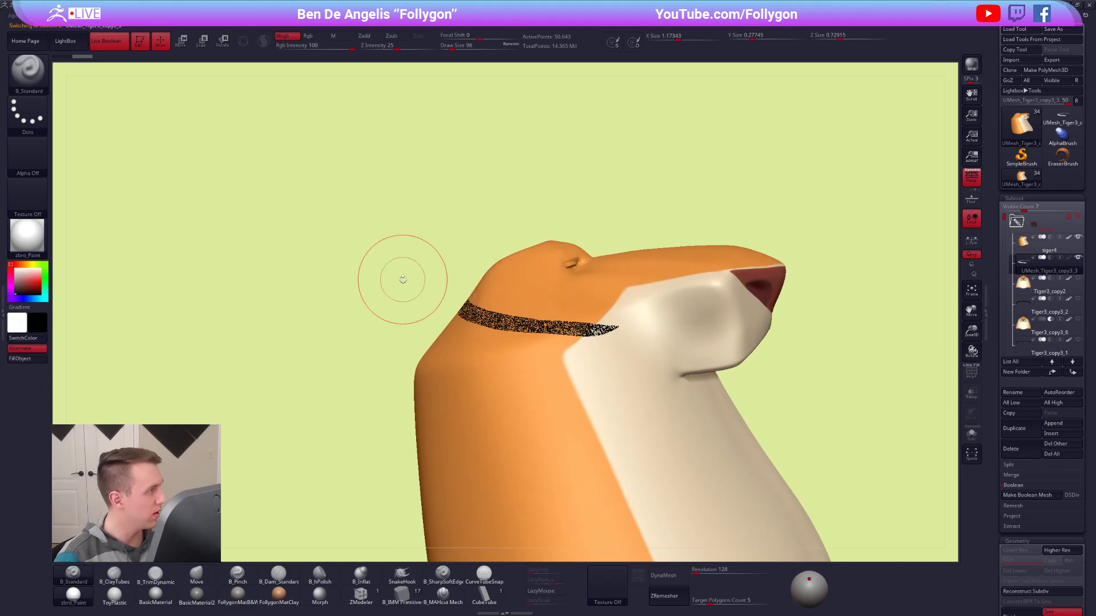
left_click(23, 358)
Try to lift the stripe clear of the head surface by inflating it by 1 with the Inflate deformation.
mouse_move(663, 316)
right_mouse_down()
mouse_move(735, 313)
mouse_move(777, 265)
right_mouse_up()
scroll(1052, 368, "down", 5)
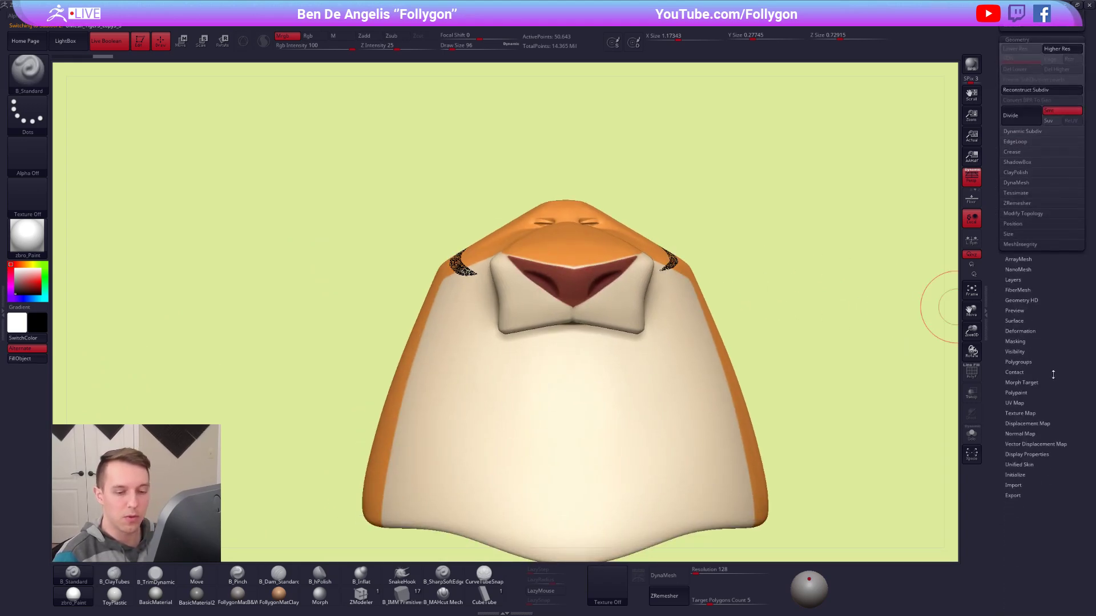
left_click(1022, 331)
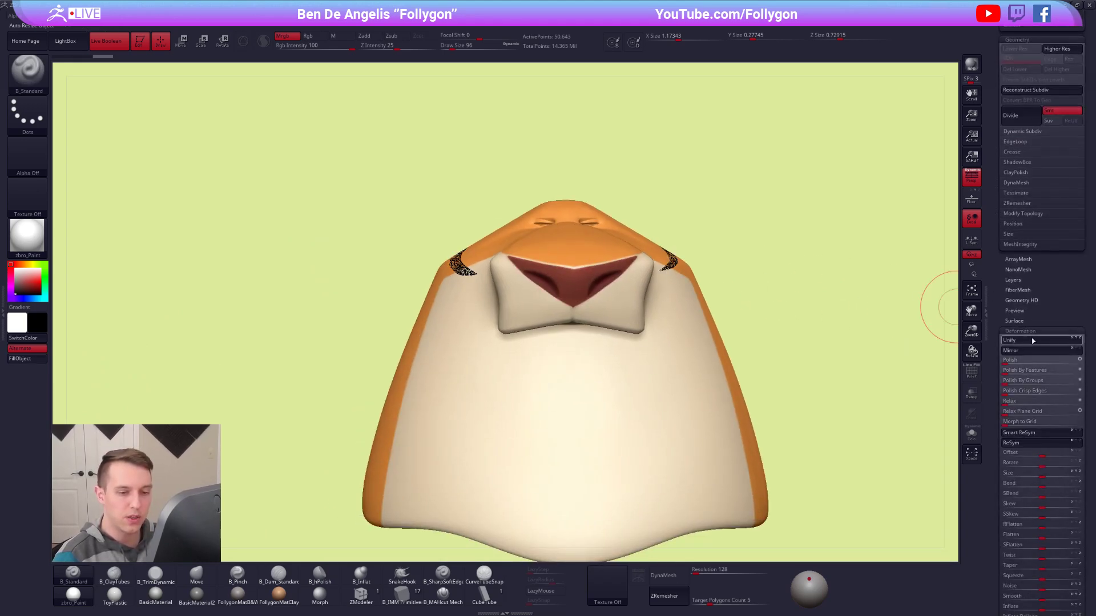
scroll(1033, 428, "down", 1)
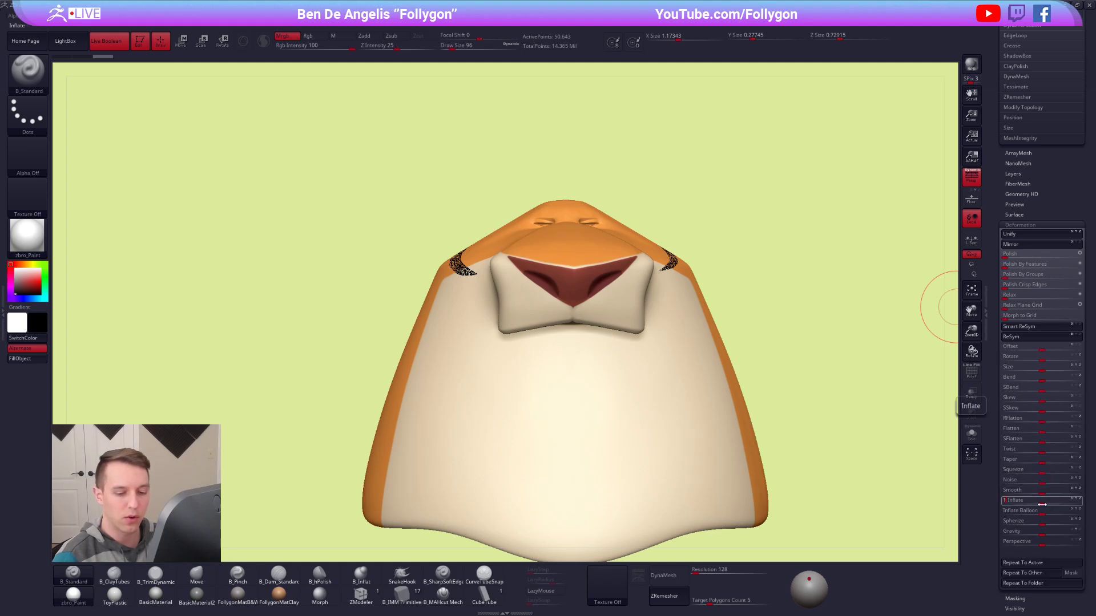
mouse_move(763, 399)
right_mouse_down()
mouse_move(783, 381)
mouse_move(740, 347)
mouse_move(714, 363)
mouse_move(663, 364)
mouse_move(651, 344)
right_mouse_up()
mouse_move(683, 310)
right_mouse_down()
mouse_move(641, 357)
mouse_move(622, 345)
mouse_move(626, 361)
right_mouse_up()
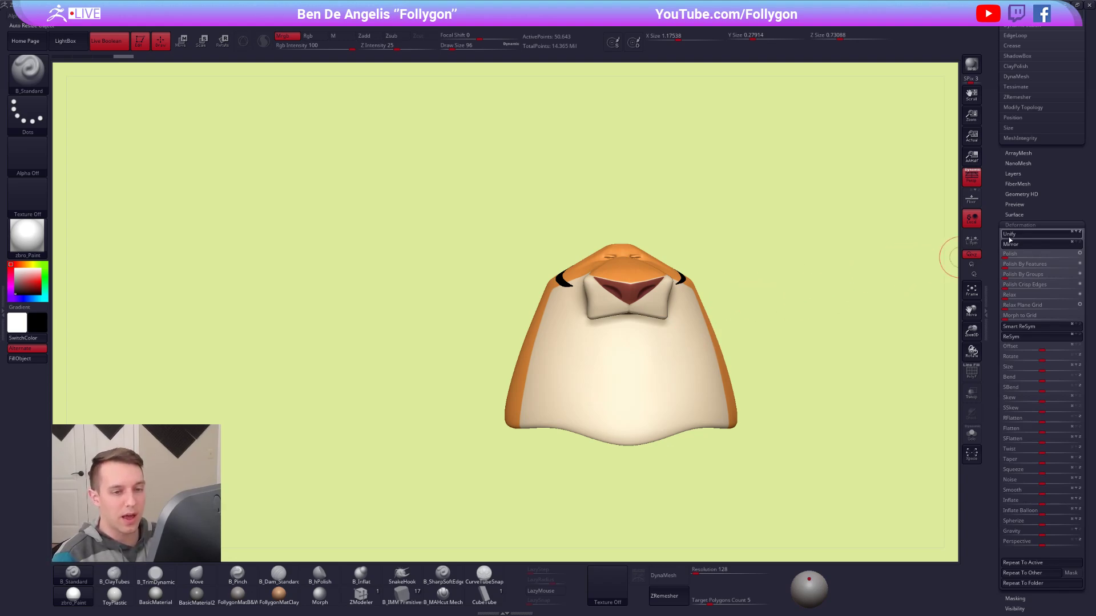
left_click(1029, 223)
left_click_drag(1028, 217, 1027, 365)
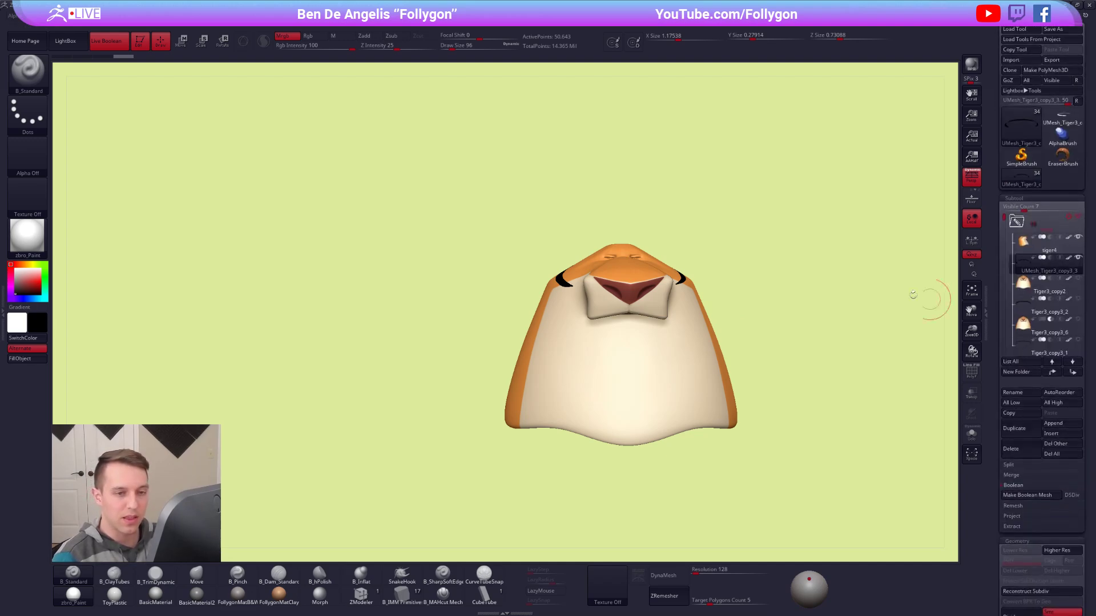
Examine the stripe on the head from the front and side, with the reference images shown again.
left_click_drag(797, 293, 716, 328, "alt")
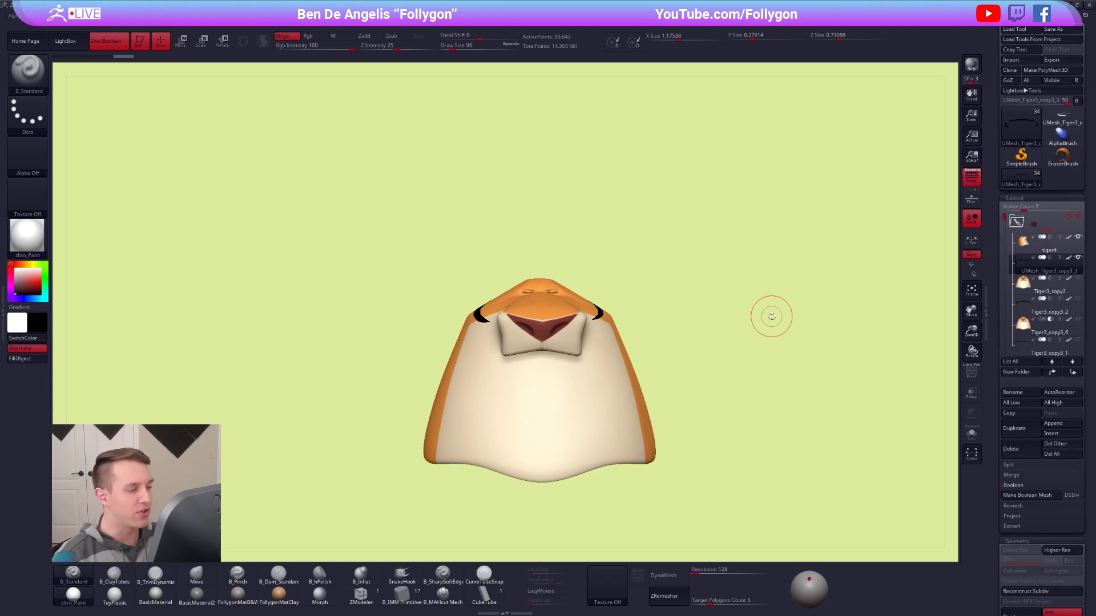
left_click_drag(654, 281, 659, 367, "alt")
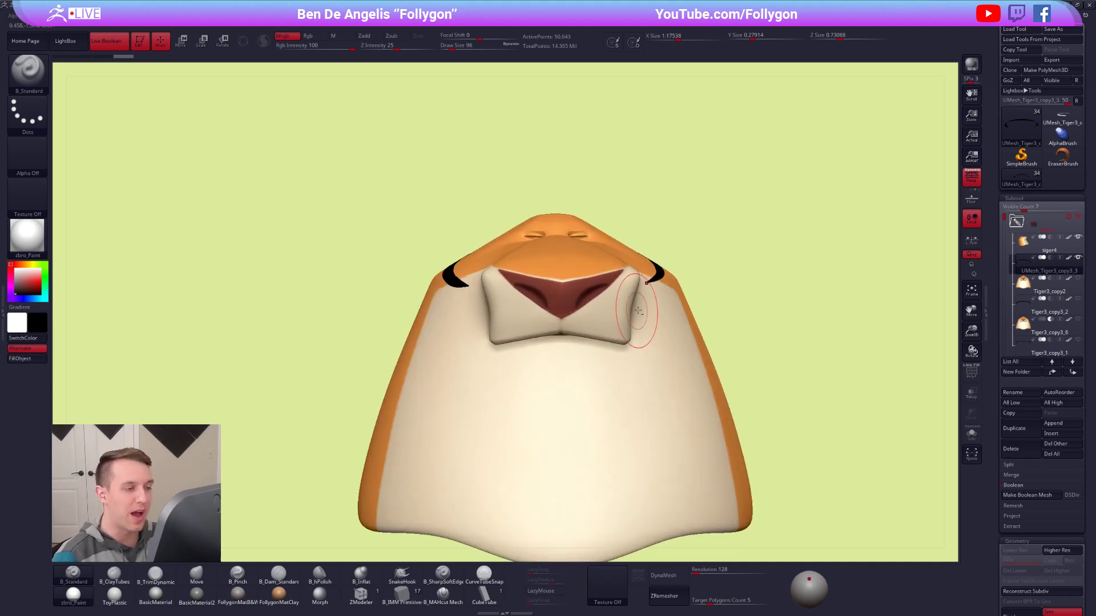
left_click_drag(636, 311, 658, 269, "alt")
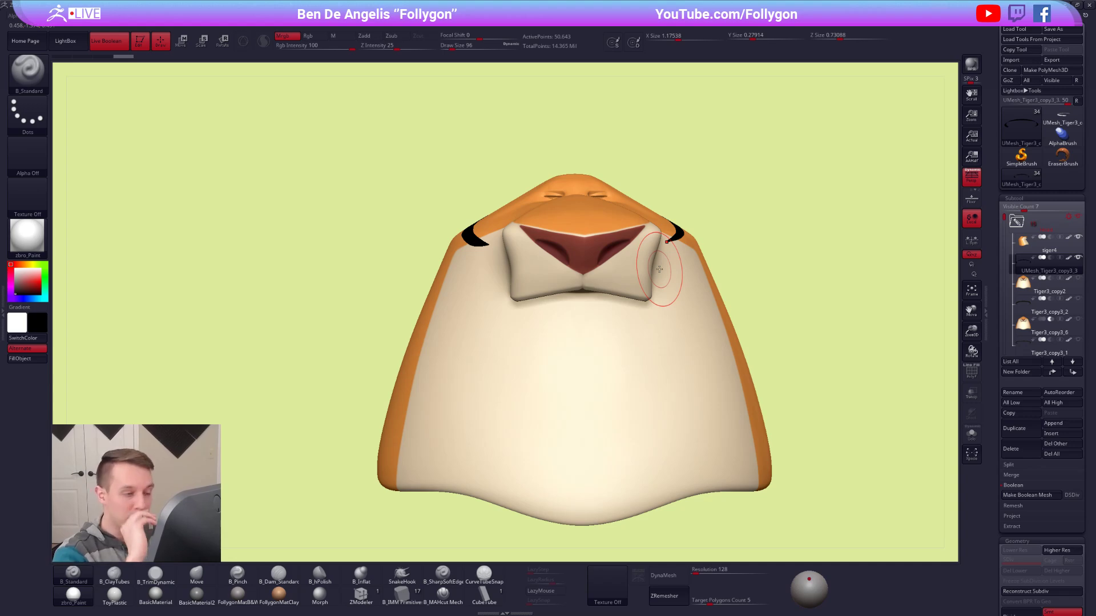
mouse_move(628, 263)
left_mouse_down()
mouse_move(494, 261)
mouse_move(615, 262)
left_mouse_up()
key("shift+z")
left_click_drag(504, 285, 639, 291, "alt")
right_click_drag(617, 291, 605, 273)
Try nudging the stripe's front end with the Move brush at draw size 61, and undo that stroke and the inflation.
key("b")
key("m")
key("v")
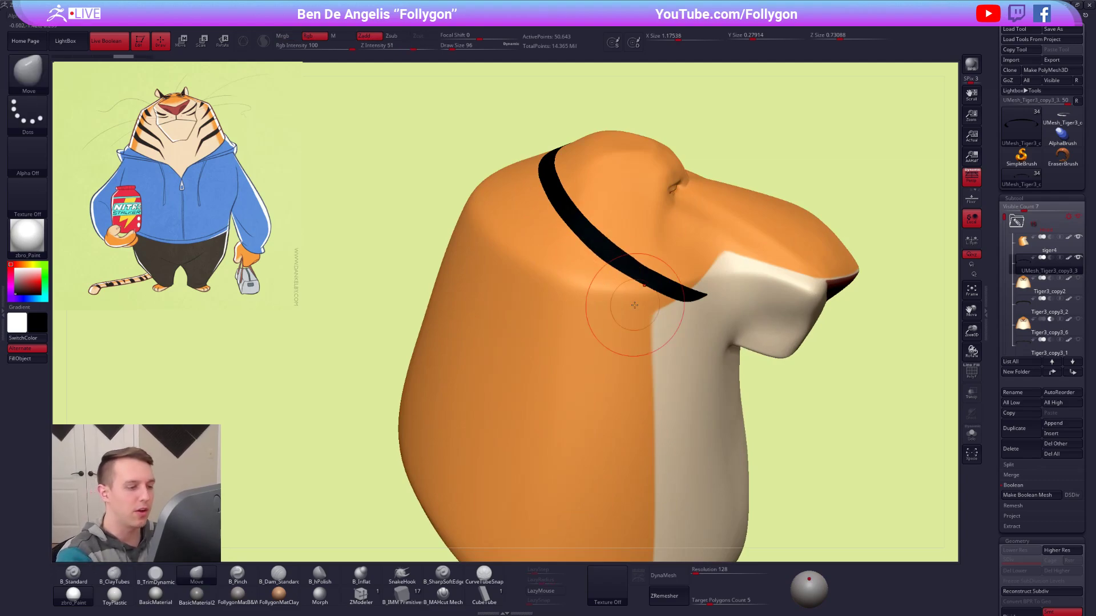
key("space")
left_click(658, 253)
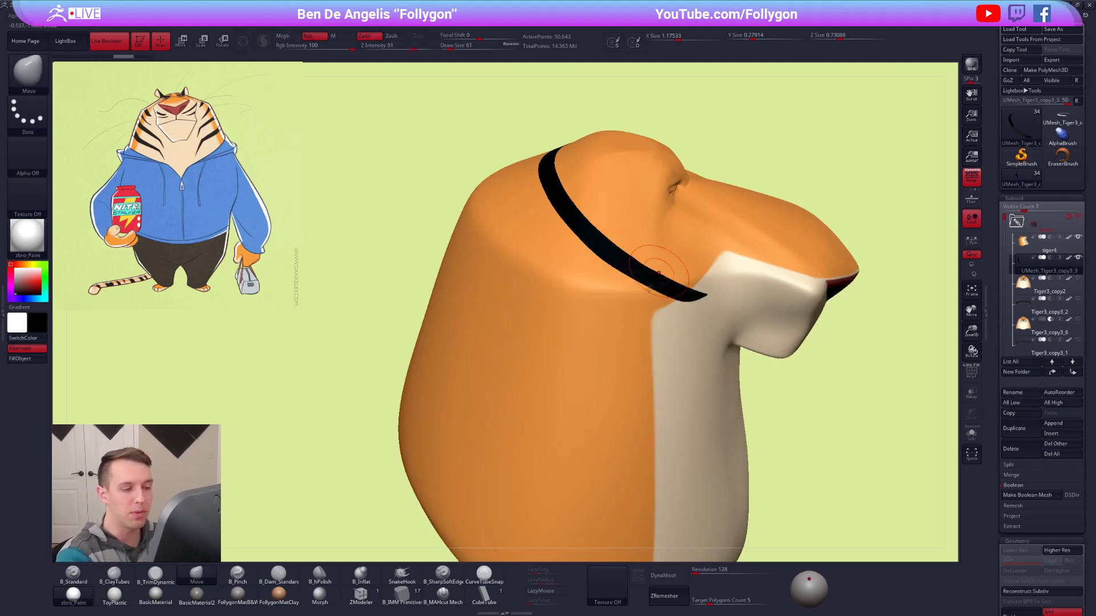
left_click_drag(659, 272, 658, 276)
key("ctrl+z")
key("ctrl+z")
Lift the stripe out of the head surface with the Move brush, raising the draw size from 113 to 170.
key("space")
left_click(700, 303)
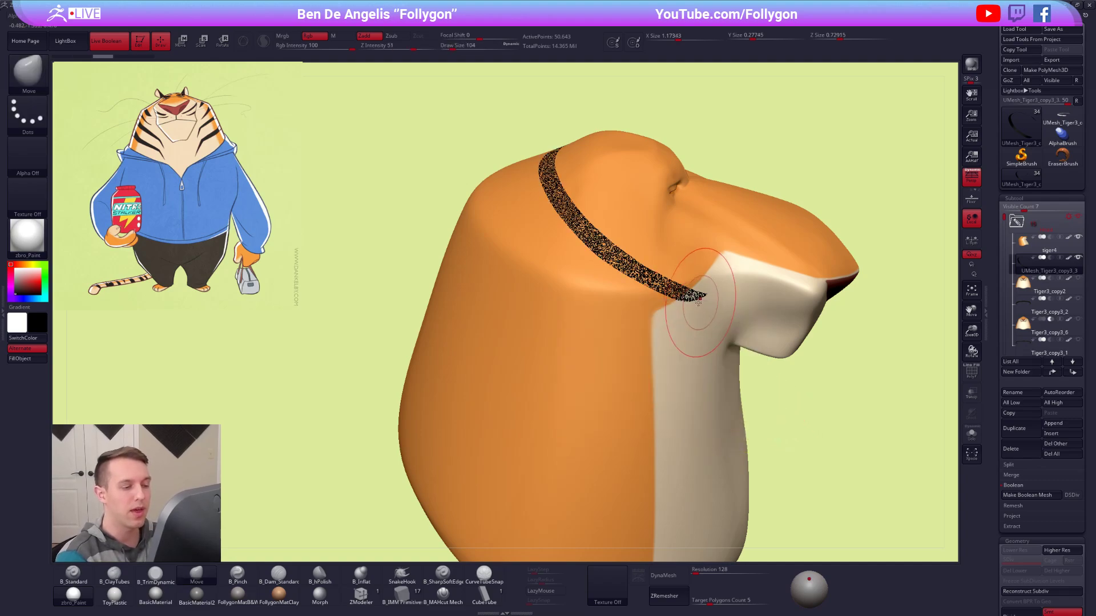
key("ctrl+shift+z")
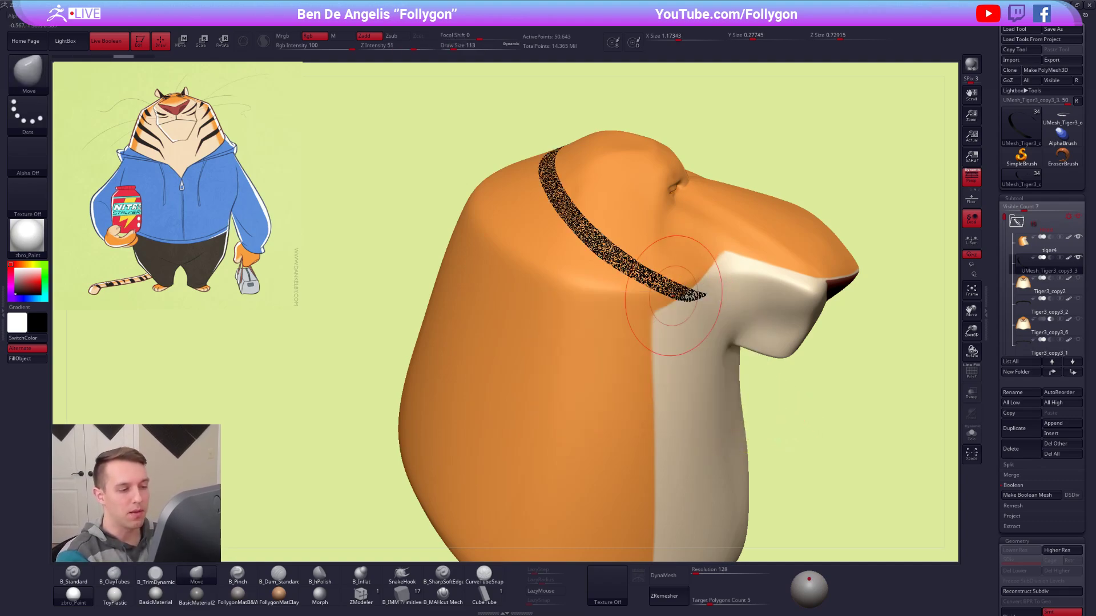
right_click_drag(678, 317, 720, 390, "alt")
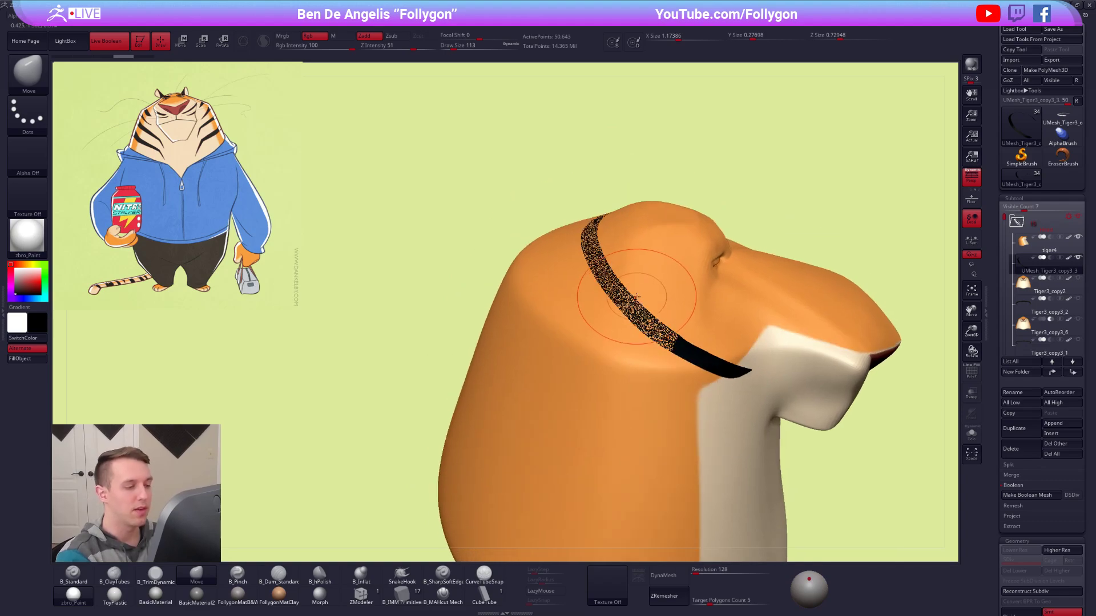
mouse_move(667, 352)
right_mouse_down()
mouse_move(687, 294)
mouse_move(640, 288)
mouse_move(696, 318)
mouse_move(556, 301)
mouse_move(576, 322)
mouse_move(635, 340)
mouse_move(639, 322)
mouse_move(701, 340)
right_mouse_up()
left_click(520, 306, "alt")
left_click(624, 324, "alt")
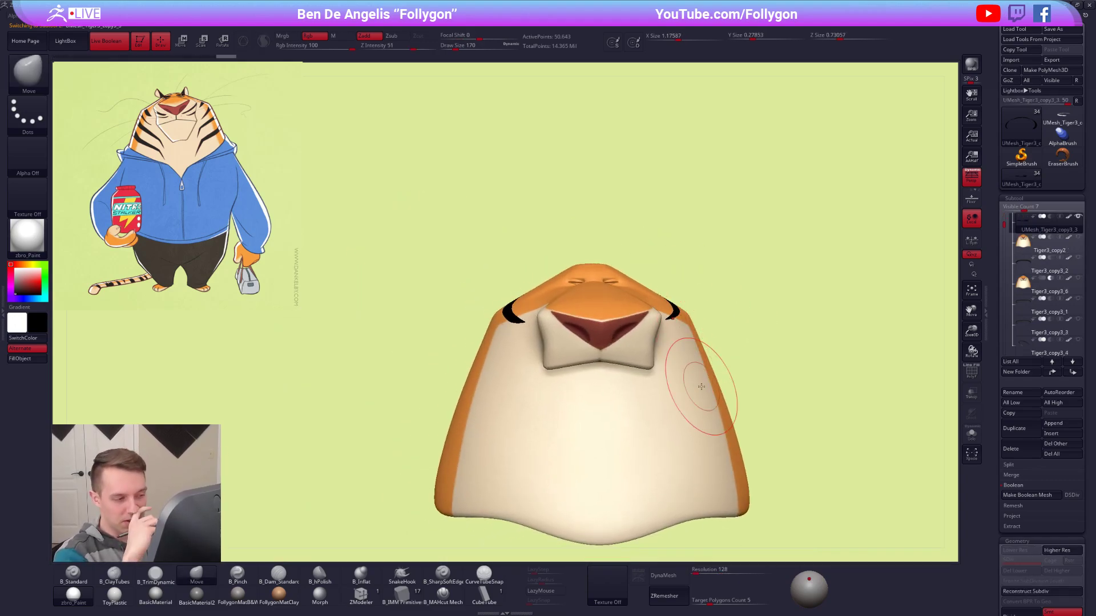
Set the Move brush's draw size to 104 and check the stripe on the head from the front.
right_click_drag(747, 372, 734, 341, "alt")
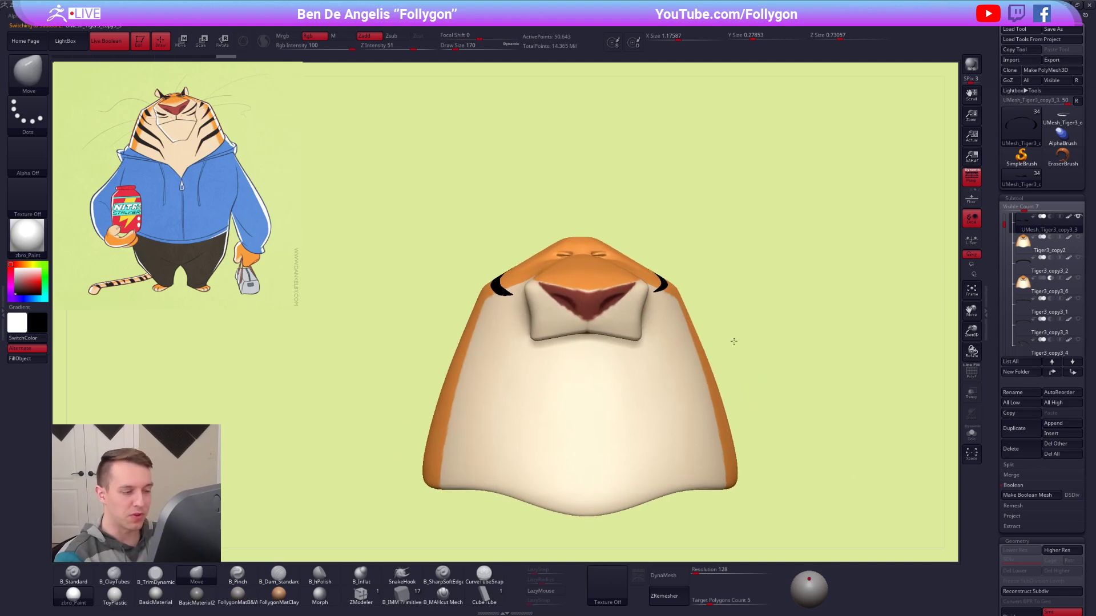
key("space")
left_click_drag(742, 328, 739, 329)
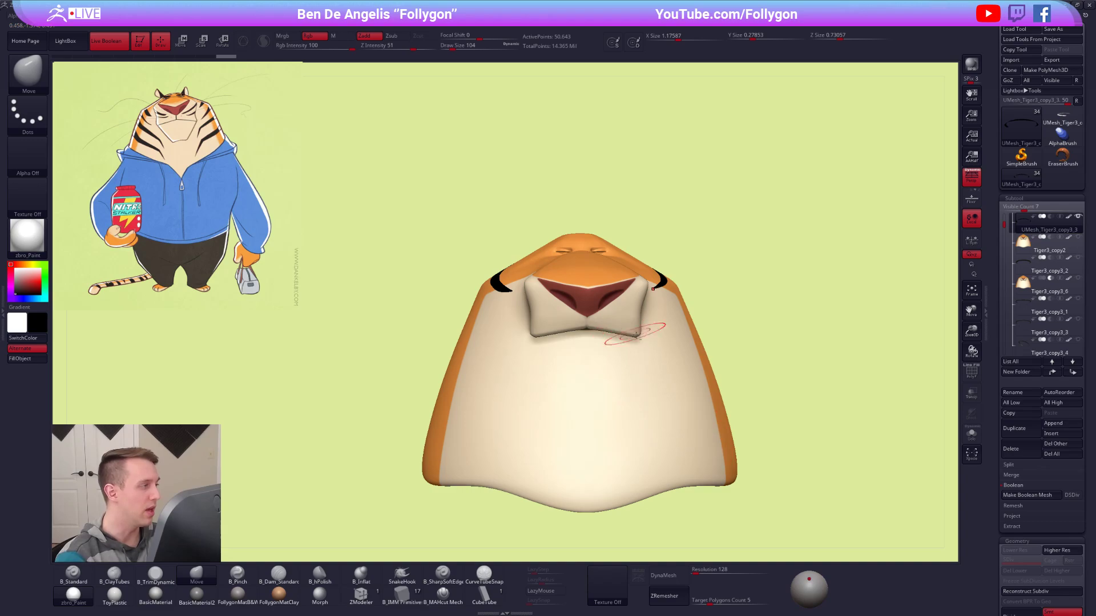
right_click_drag(632, 333, 644, 368, "alt")
right_click_drag(672, 321, 685, 299, "ctrl")
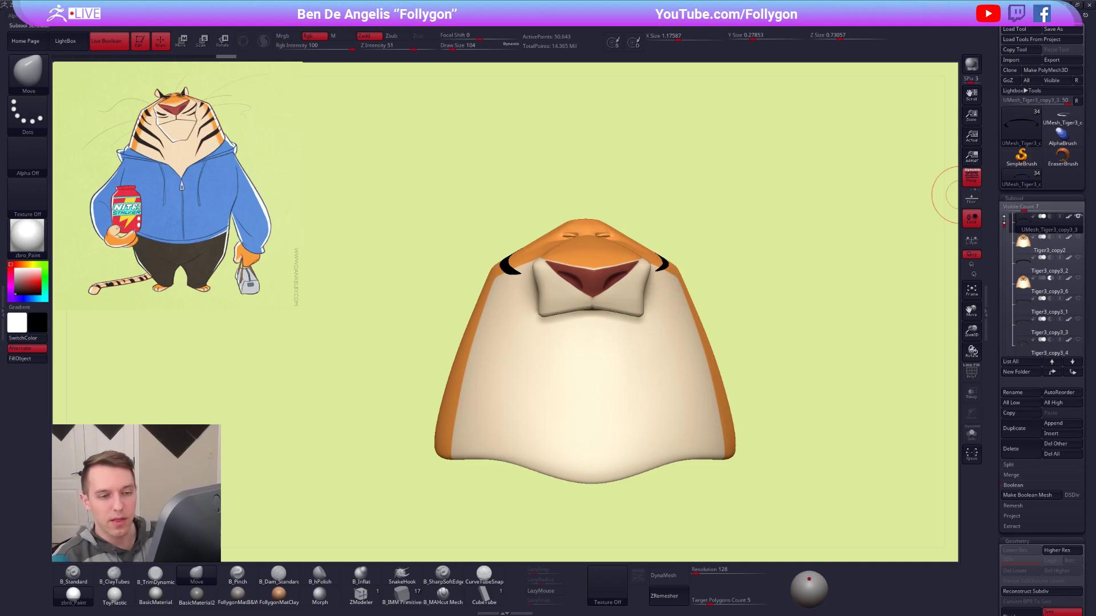
Delete the leftover Tiger3_copy2, Tiger3_copy3_2 and Tiger3_copy3_6 subtools from the tiger model.
left_click_drag(1004, 220, 1004, 215)
left_click(1016, 270)
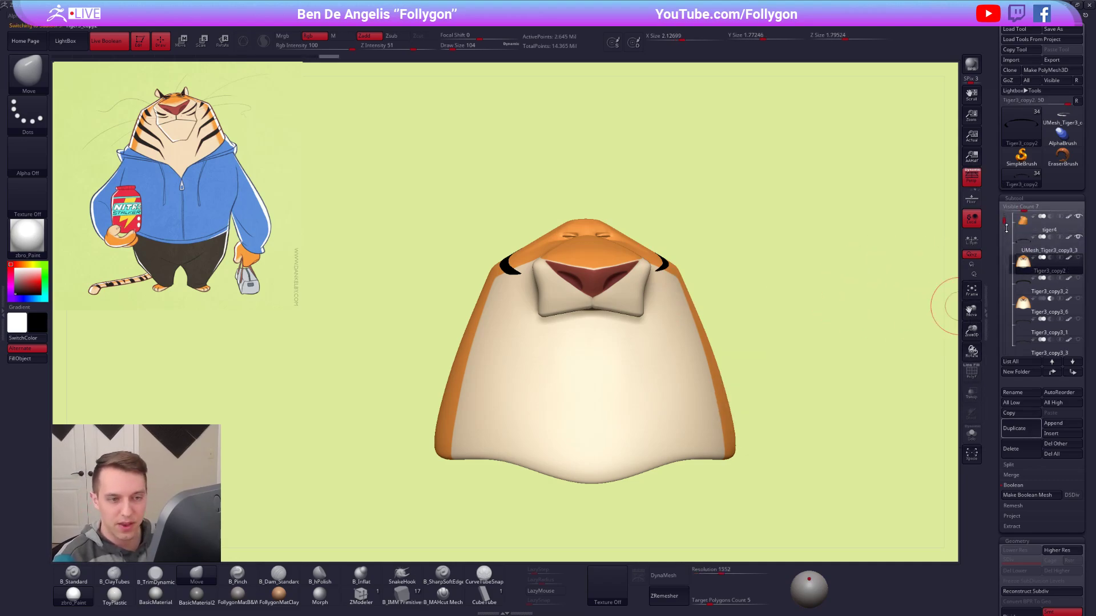
left_click(1028, 449)
left_click(938, 470)
key("alt+s")
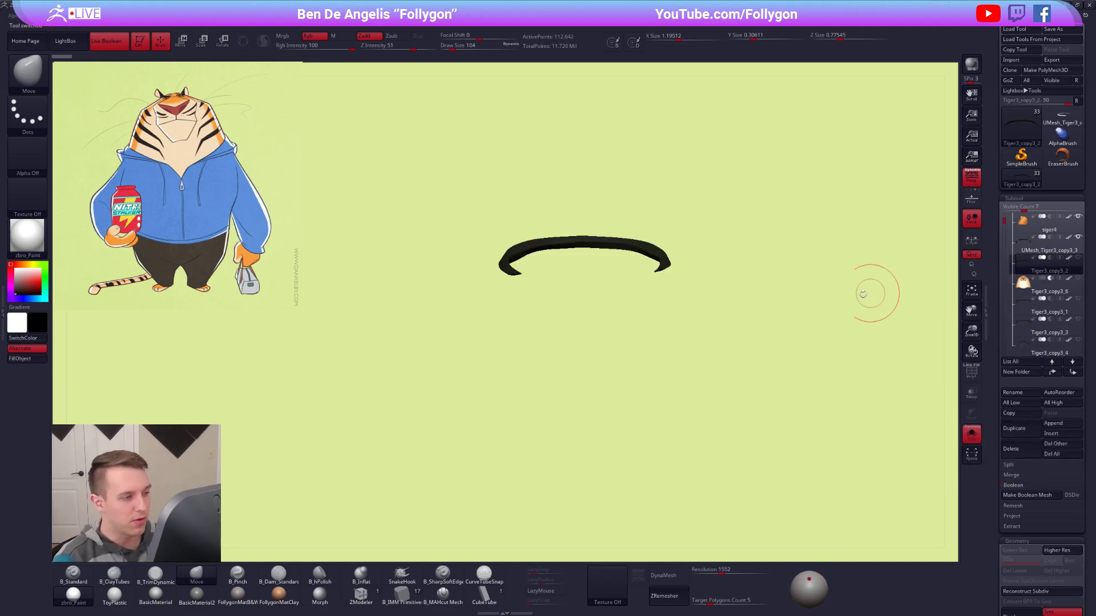
left_click(1011, 449)
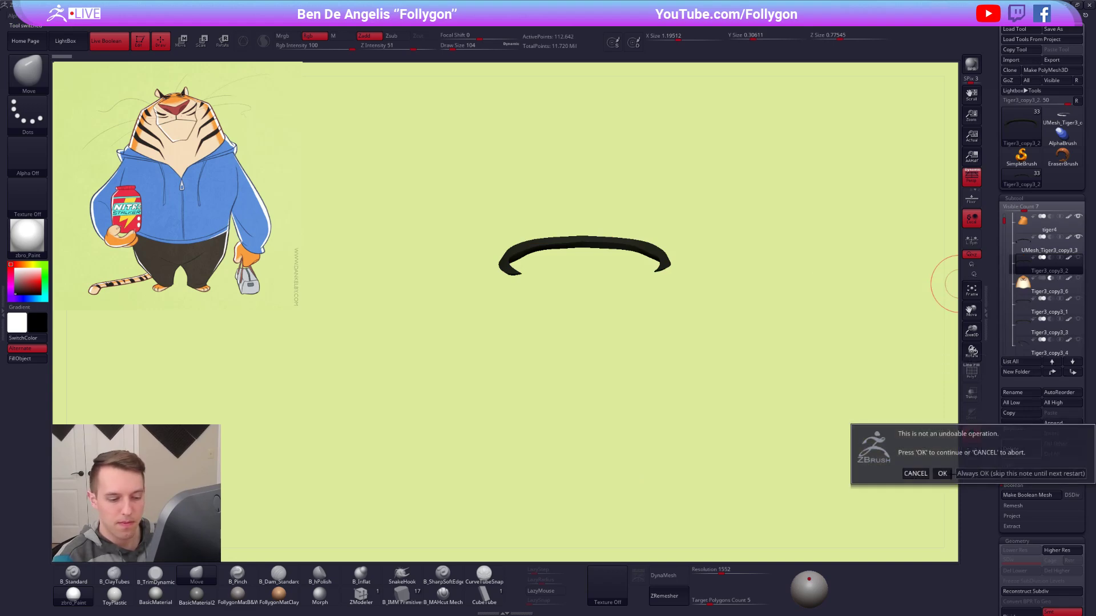
left_click(941, 473)
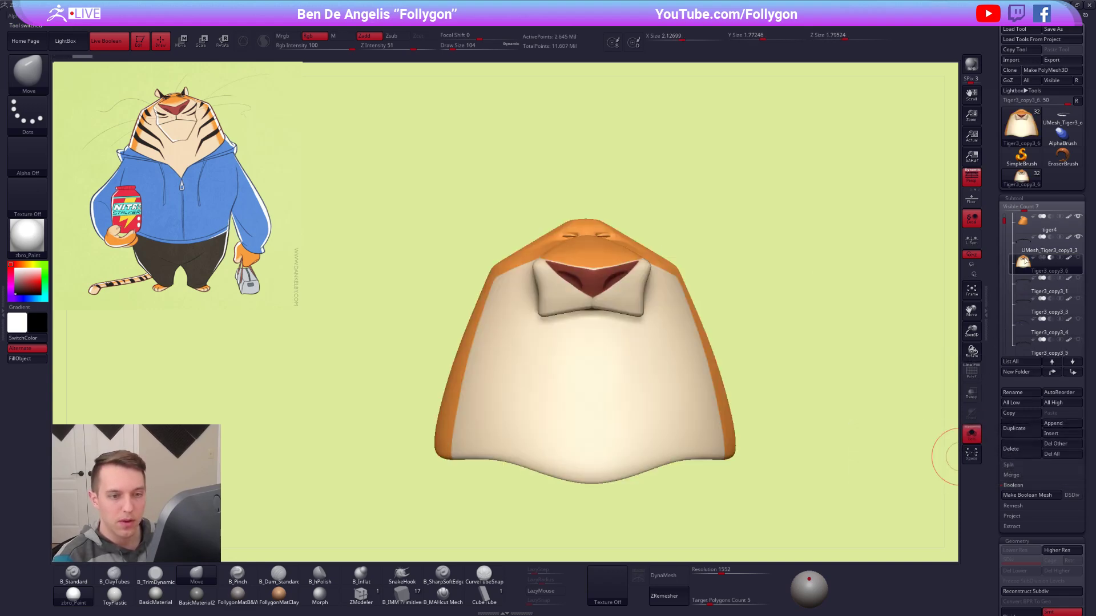
left_click(1032, 455)
left_click(941, 474)
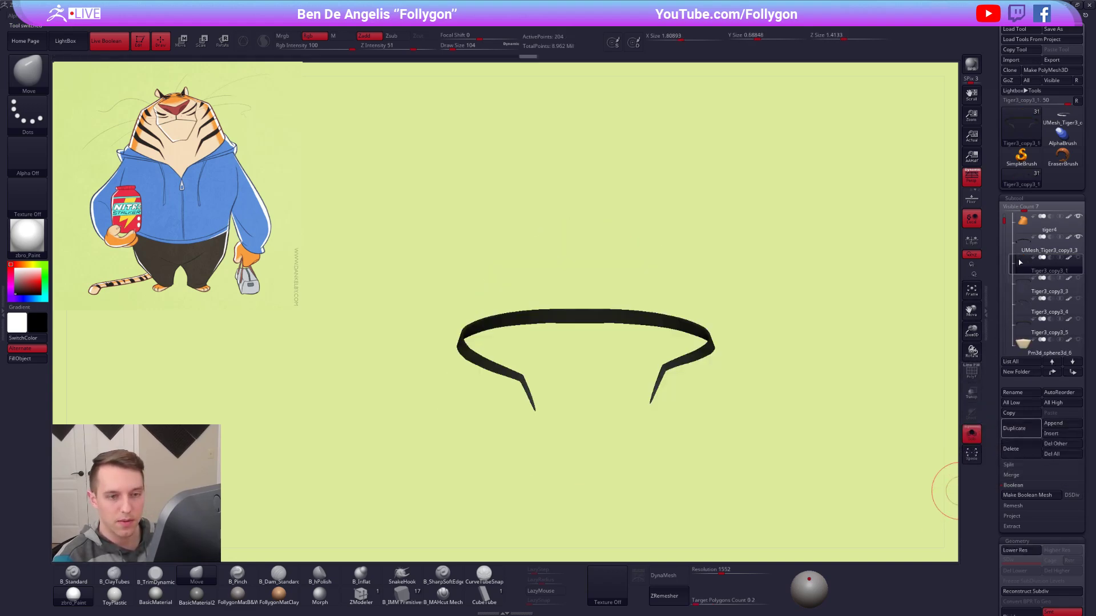
Make the tiger4 head the active subtool and show the whole character again.
left_click(1011, 221)
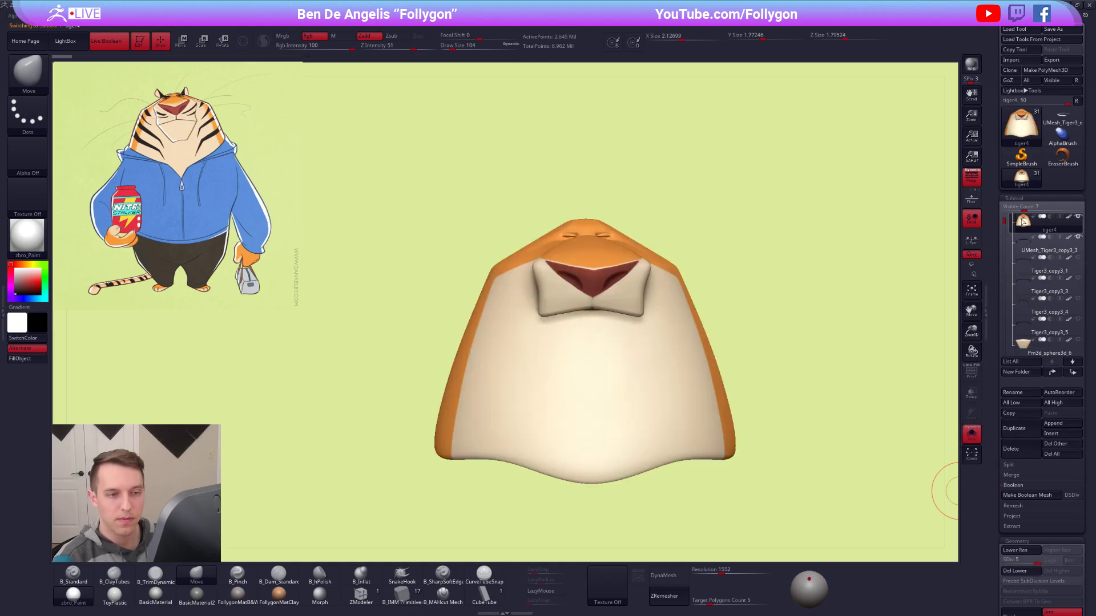
right_click_drag(790, 255, 736, 238, "ctrl")
key("alt+s")
right_click_drag(753, 283, 673, 230, "alt")
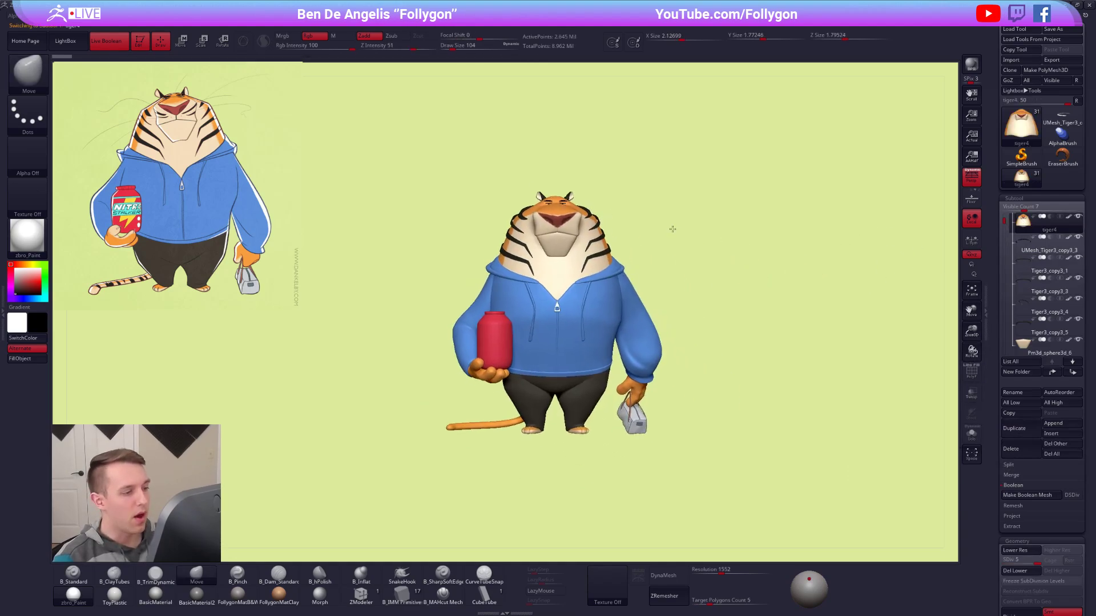
mouse_move(551, 246)
right_mouse_down()
mouse_move(613, 247)
mouse_move(578, 213)
mouse_move(592, 252)
mouse_move(579, 232)
right_mouse_up()
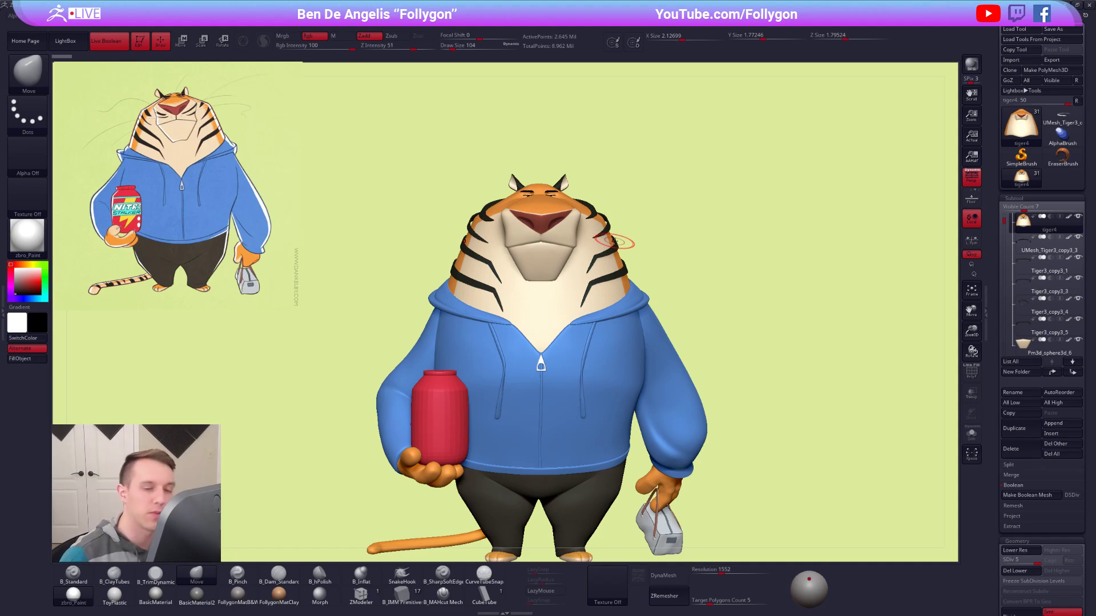
left_click(1062, 117)
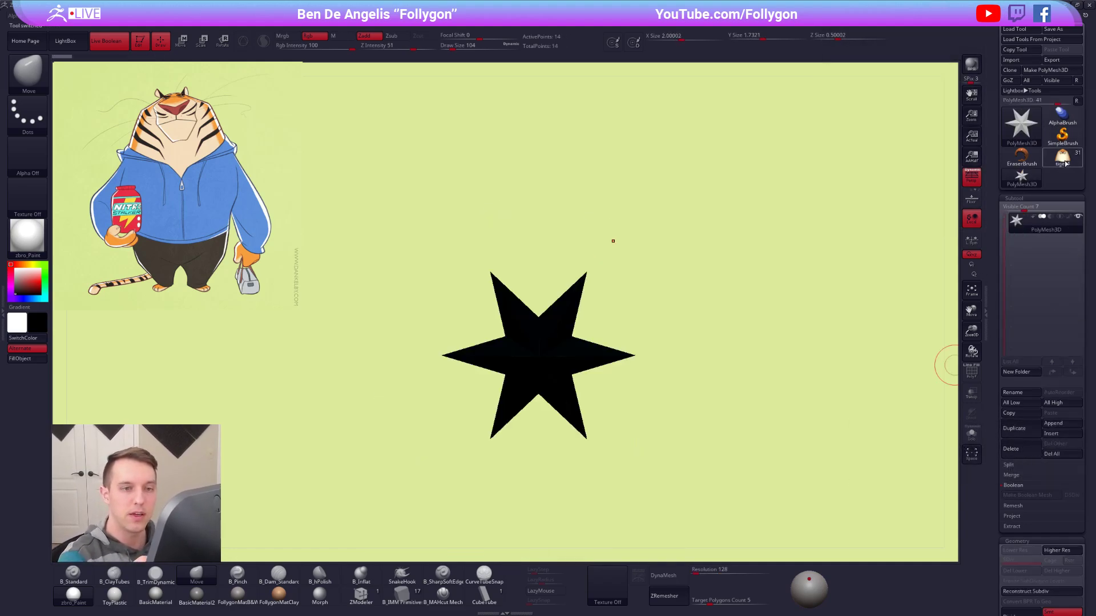
left_click(1021, 176)
left_click(1077, 102)
left_click_drag(1005, 202, 1009, 251)
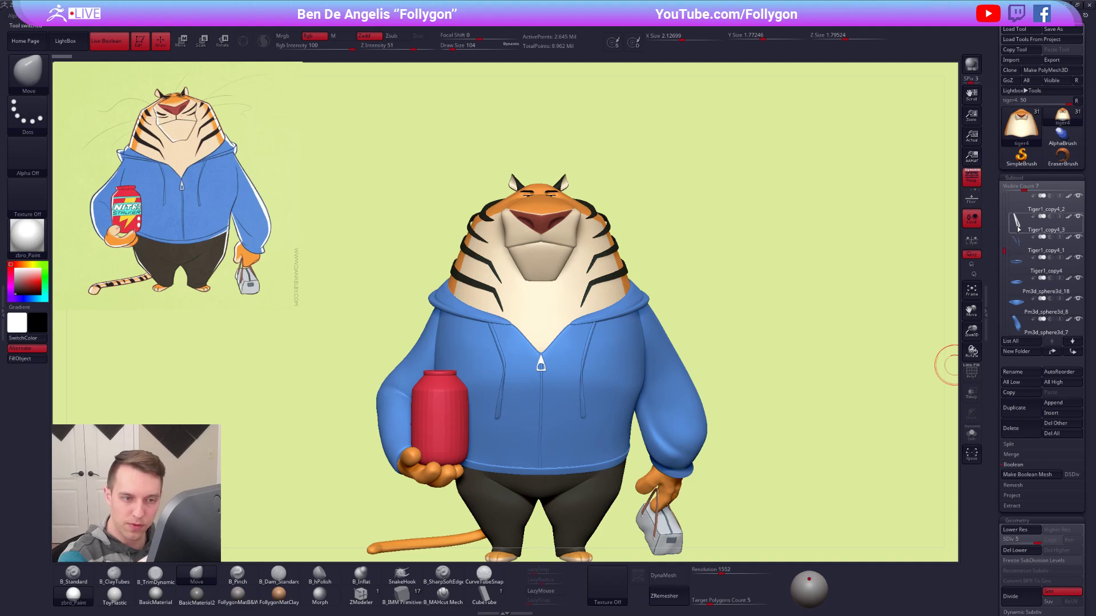
mouse_move(1018, 228)
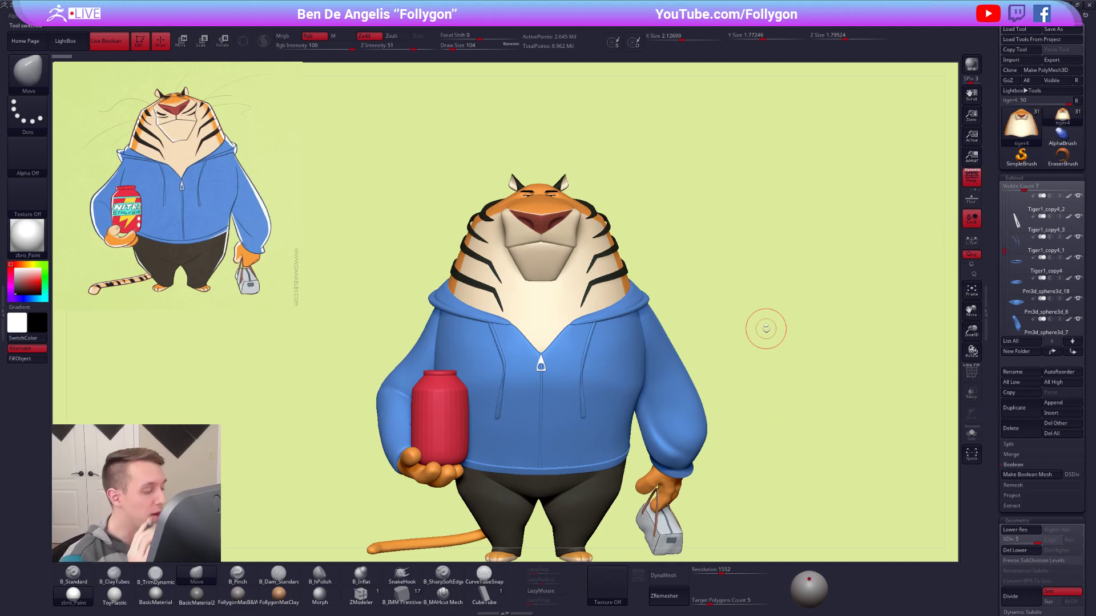
left_click_drag(729, 444, 735, 382, "alt")
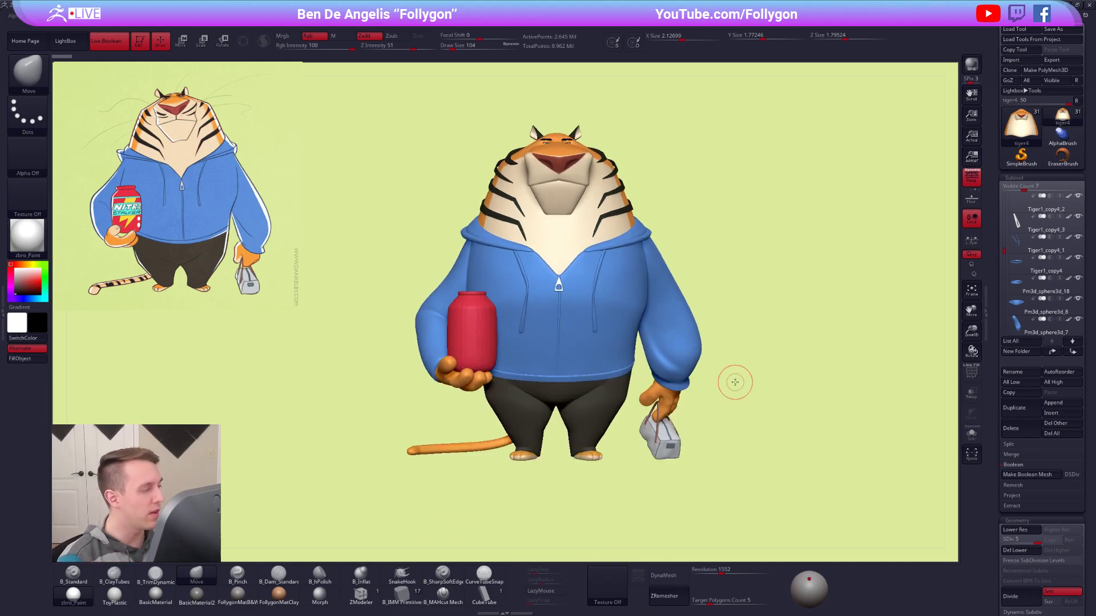
left_click_drag(631, 408, 627, 435, "alt")
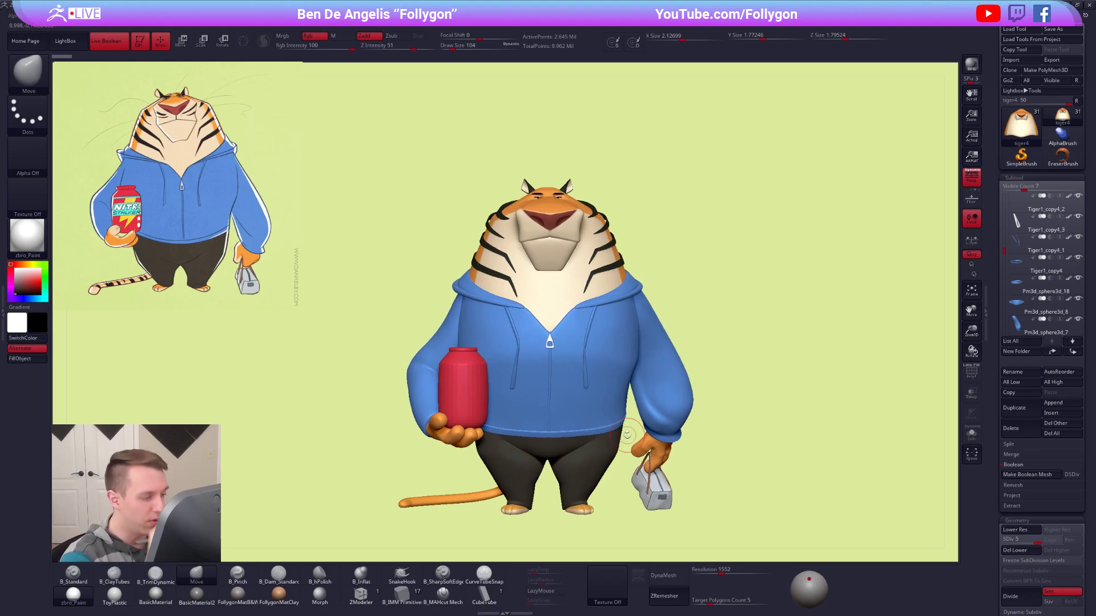
left_click_drag(626, 248, 584, 260, "alt")
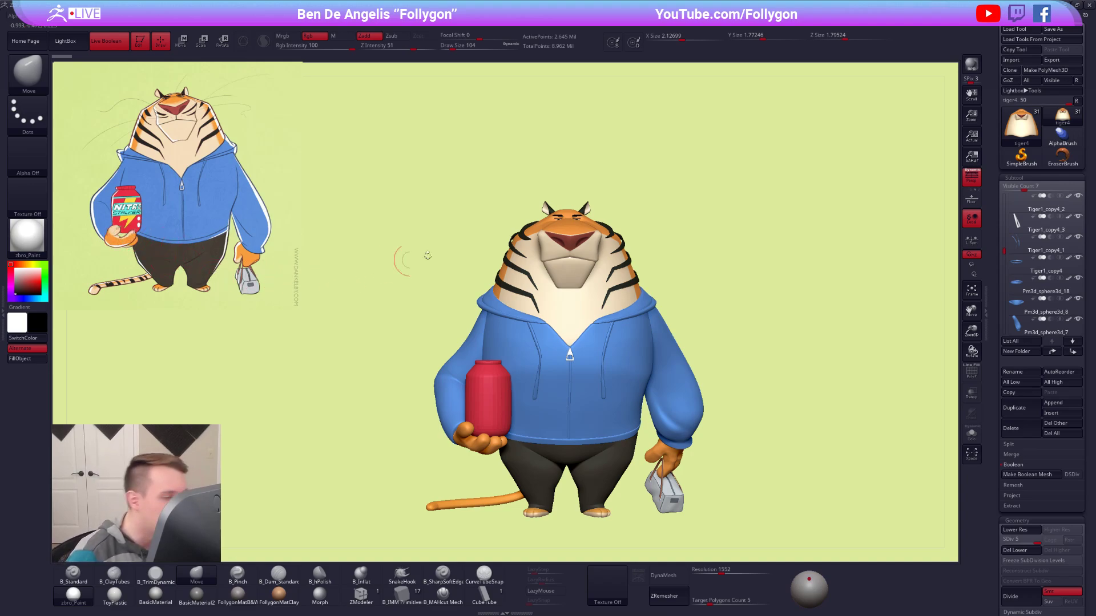
left_click_drag(1000, 210, 1005, 195)
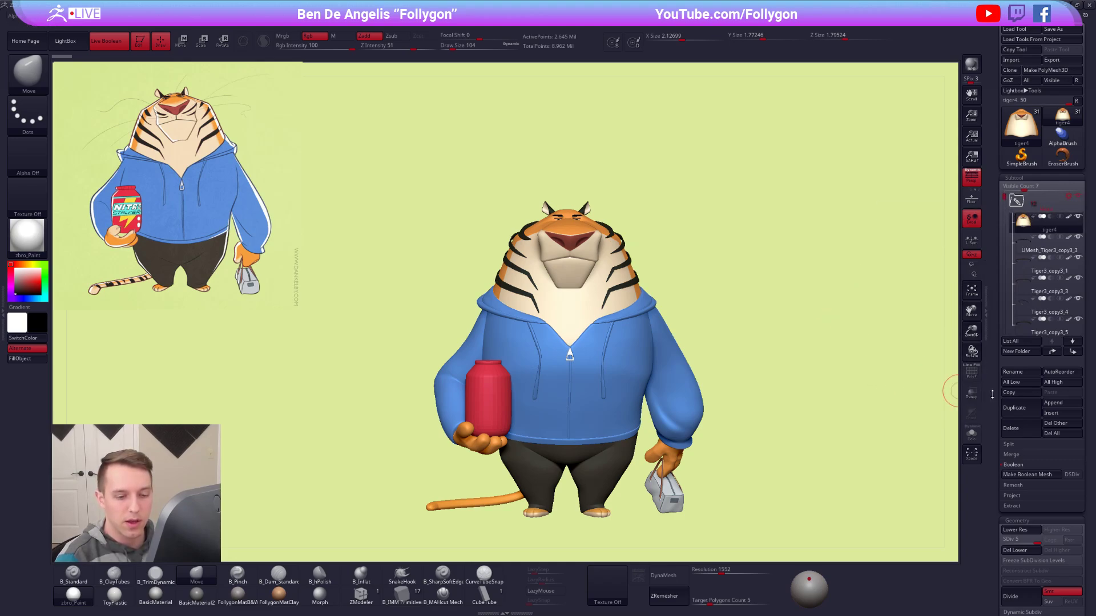
Choose the CurveTubeSnap brush and isolate the tiger4 head, framed in the view.
left_click(1016, 465)
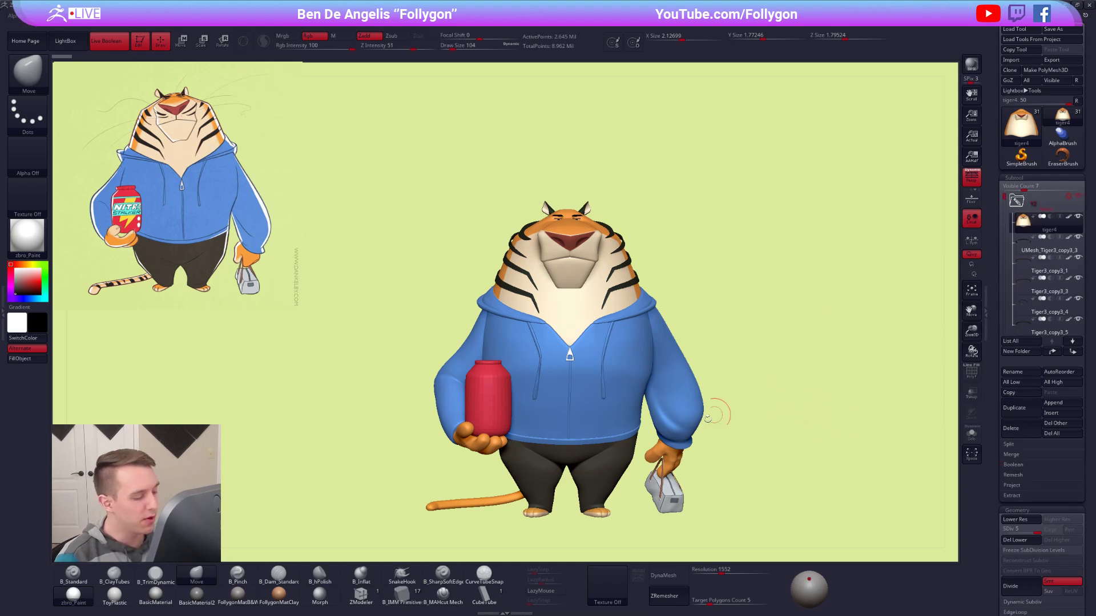
left_click(485, 575)
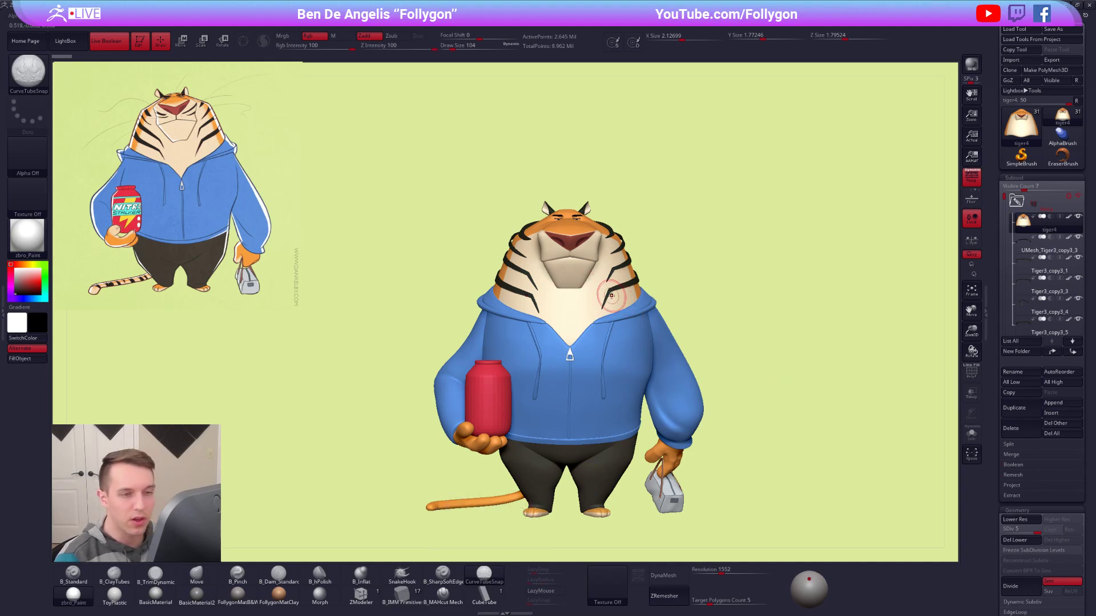
key("alt+s")
key("f")
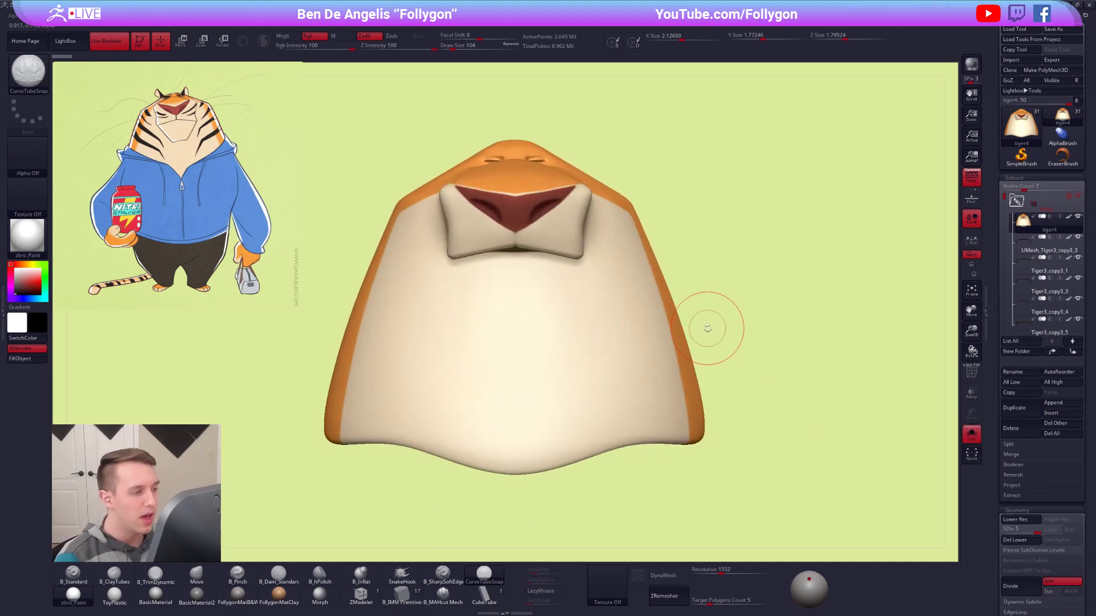
key("shift+f")
key("shift+f")
Try to draw a CurveTubeSnap tube from the head's cheek outward at draw size 67, and undo it.
mouse_move(612, 376)
left_mouse_down()
mouse_move(796, 316)
mouse_move(866, 199)
left_mouse_up()
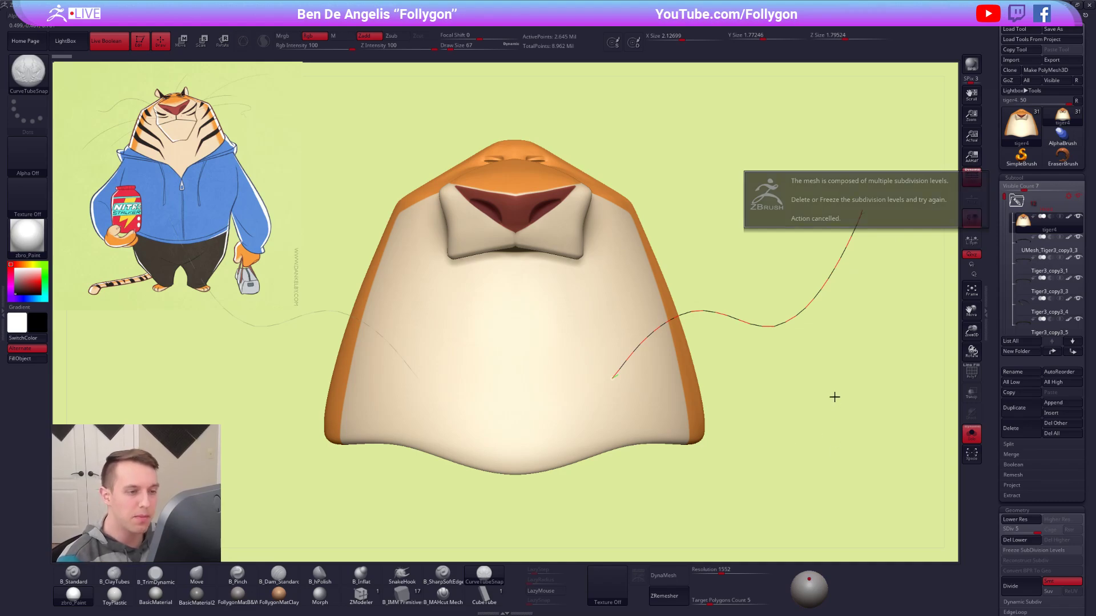
key("ctrl+z")
left_click_drag(735, 424, 701, 359, "alt")
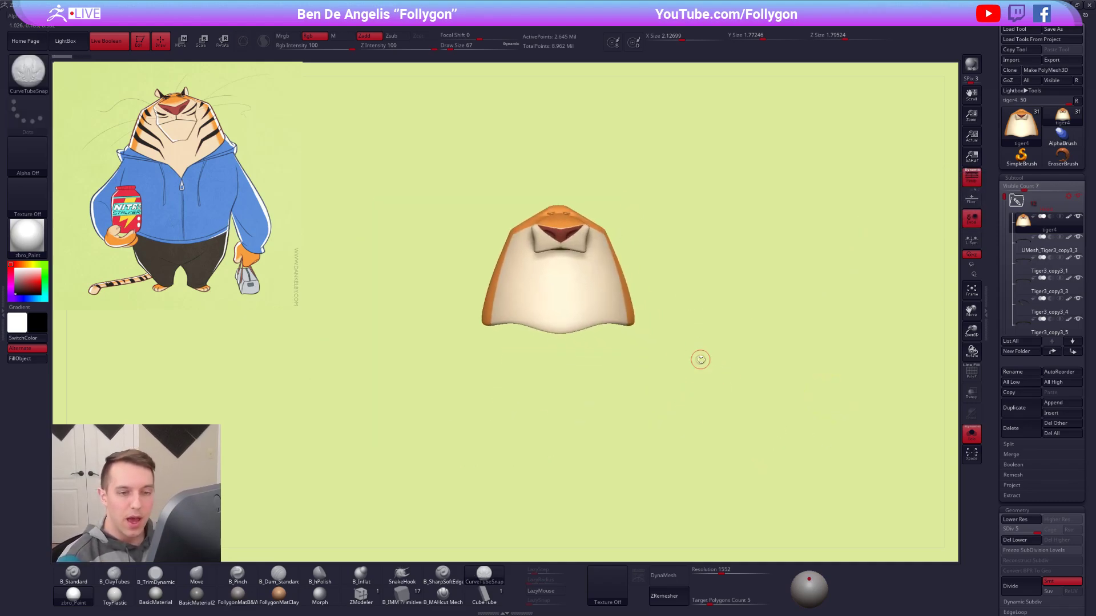
Duplicate the tiger4 head, set the copy to subdivision level 1 and delete its higher levels.
left_click(1022, 408)
left_click_drag(1031, 531, 975, 544)
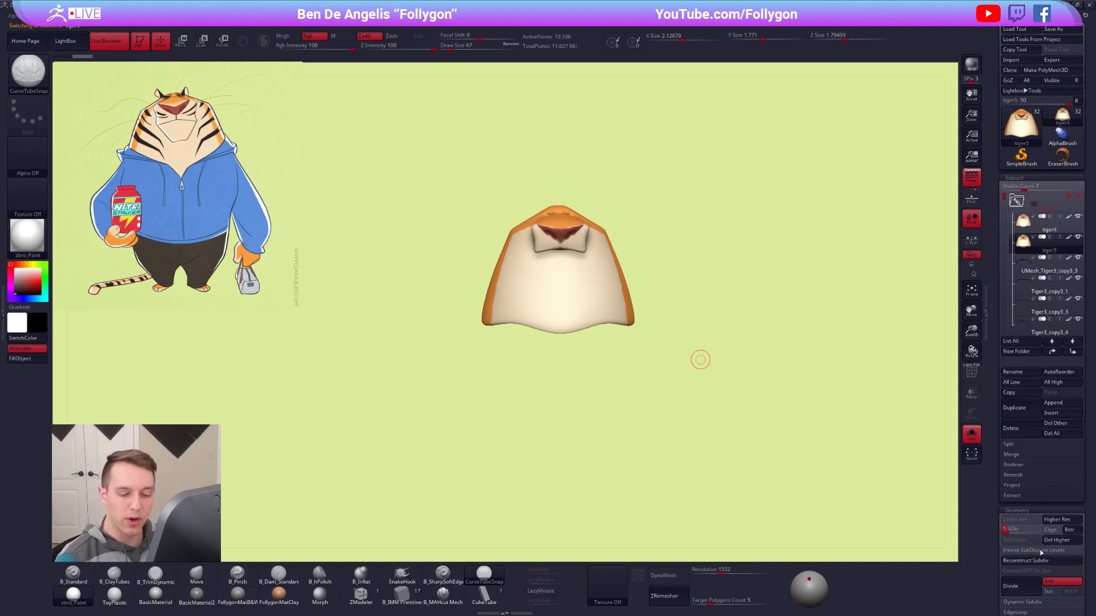
left_click(1057, 540)
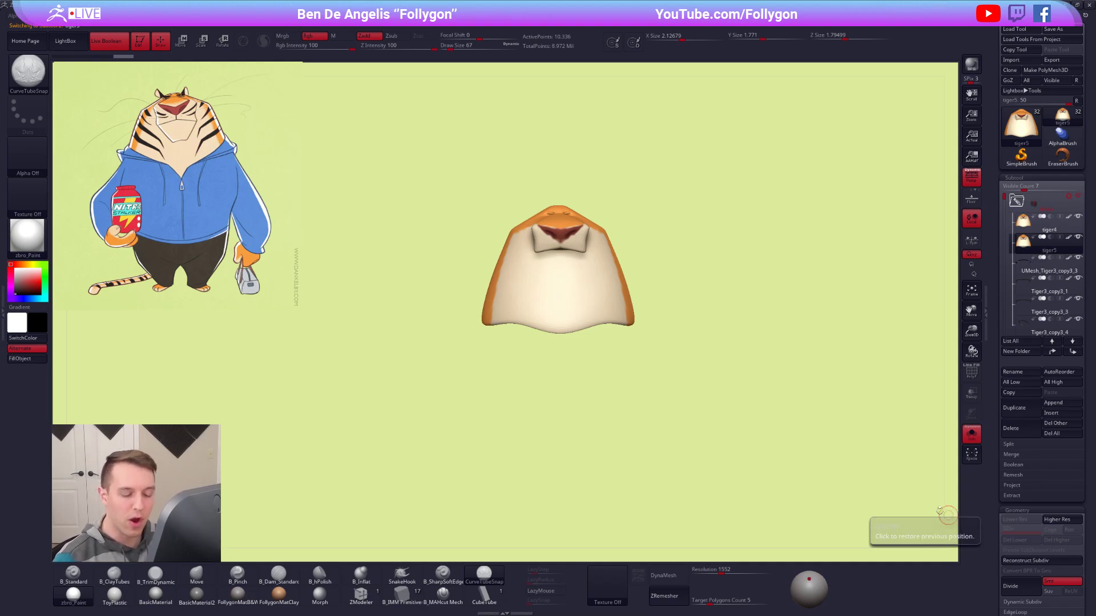
Show the whole character around the duplicated head and set the CurveTubeSnap draw size to 29.
right_click_drag(585, 290, 643, 340, "alt")
key("shift+f")
key("shift+f")
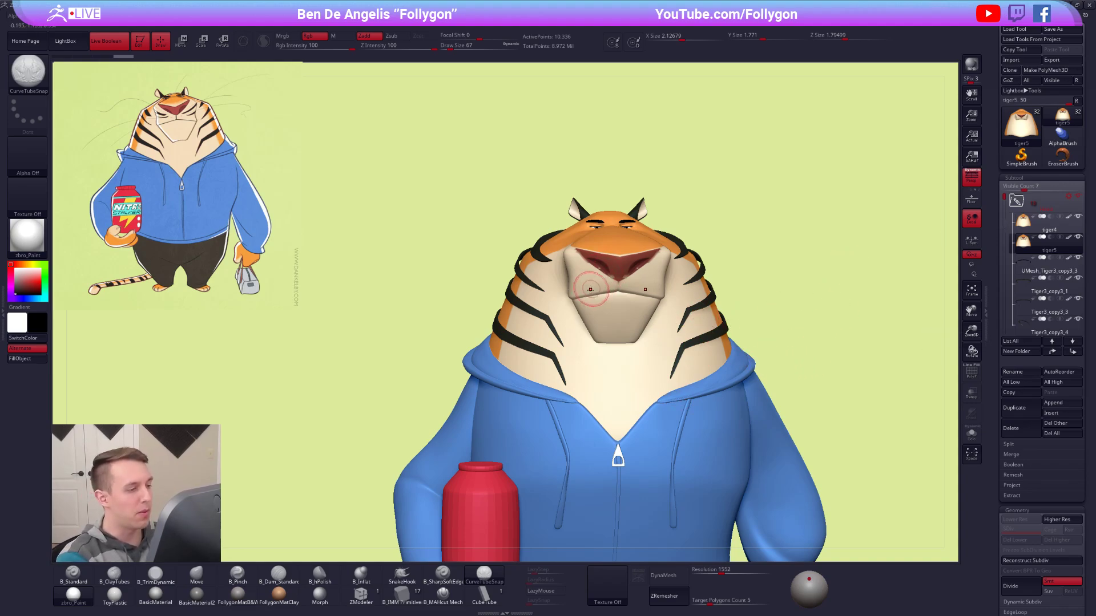
key("space")
left_click(595, 278)
mouse_move(601, 312)
right_mouse_down("alt")
mouse_move(656, 351)
mouse_move(616, 294)
right_mouse_up("alt")
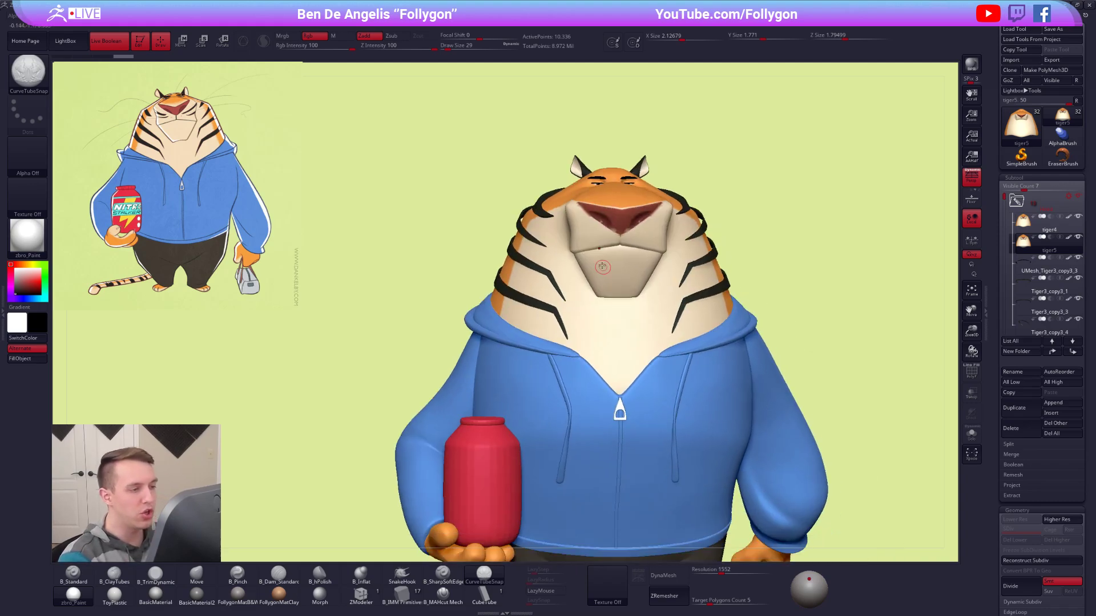
left_click_drag(601, 231, 346, 226)
right_click_drag(507, 312, 584, 333, "alt")
key("ctrl+z")
Turn off the duplicated head's polypaint, switch its display colour to white and apply the FollygonMatB&W material.
left_click(1068, 237)
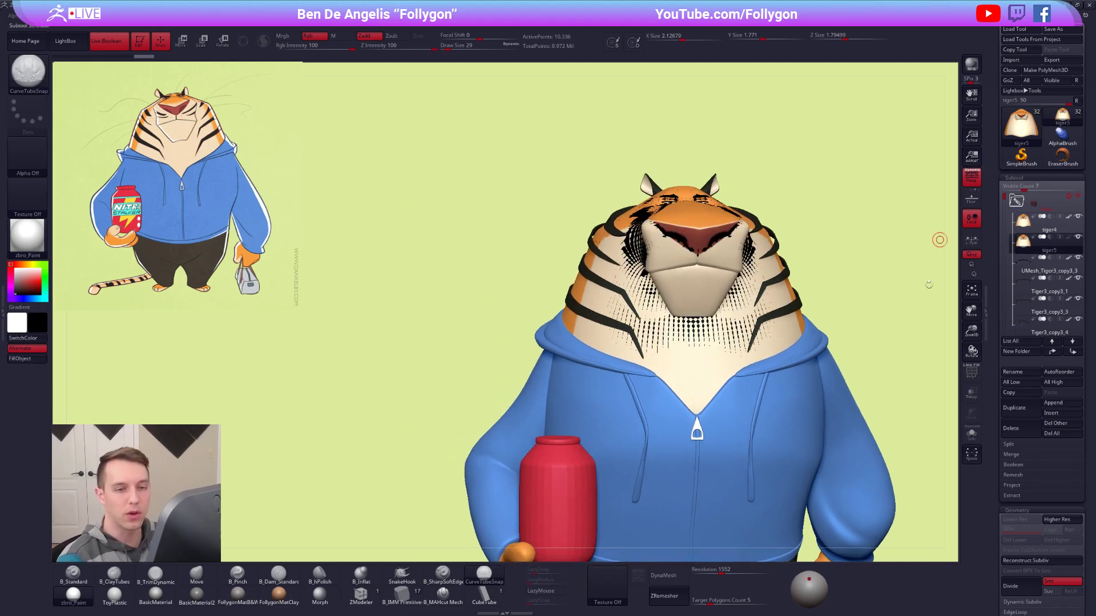
key("v")
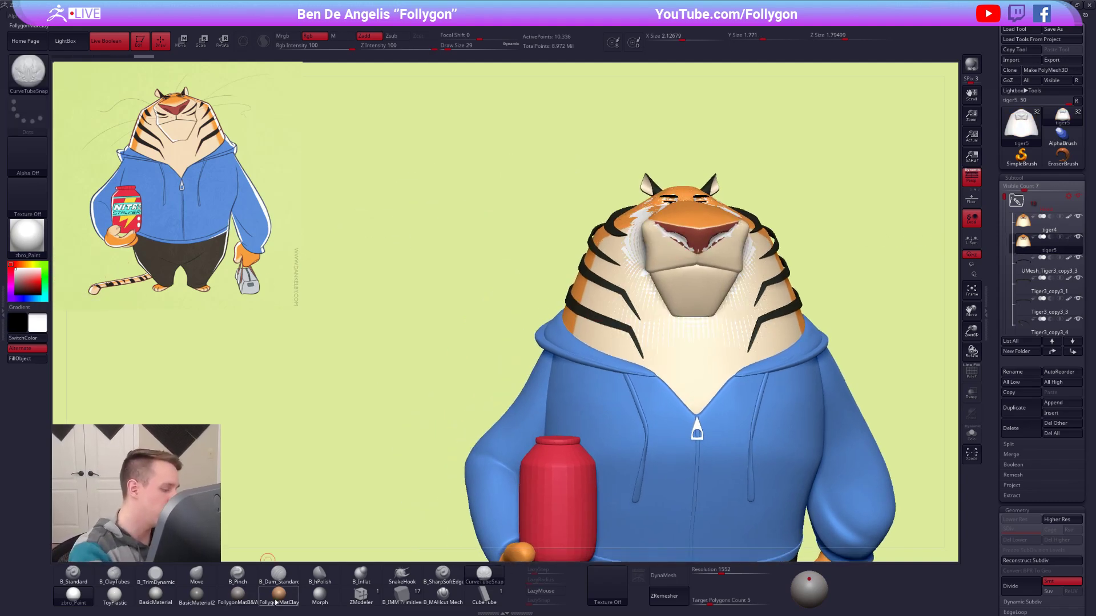
left_click(238, 593)
right_click_drag(654, 234, 676, 279, "alt")
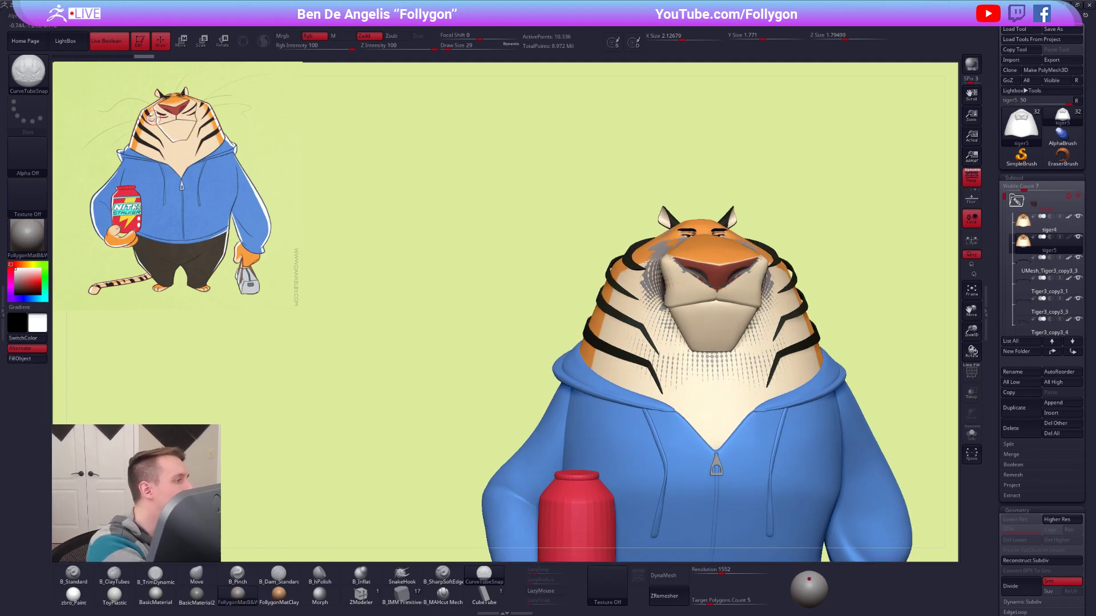
mouse_move(663, 320)
right_mouse_down("alt")
mouse_move(678, 248)
mouse_move(638, 239)
mouse_move(651, 251)
right_mouse_up("alt")
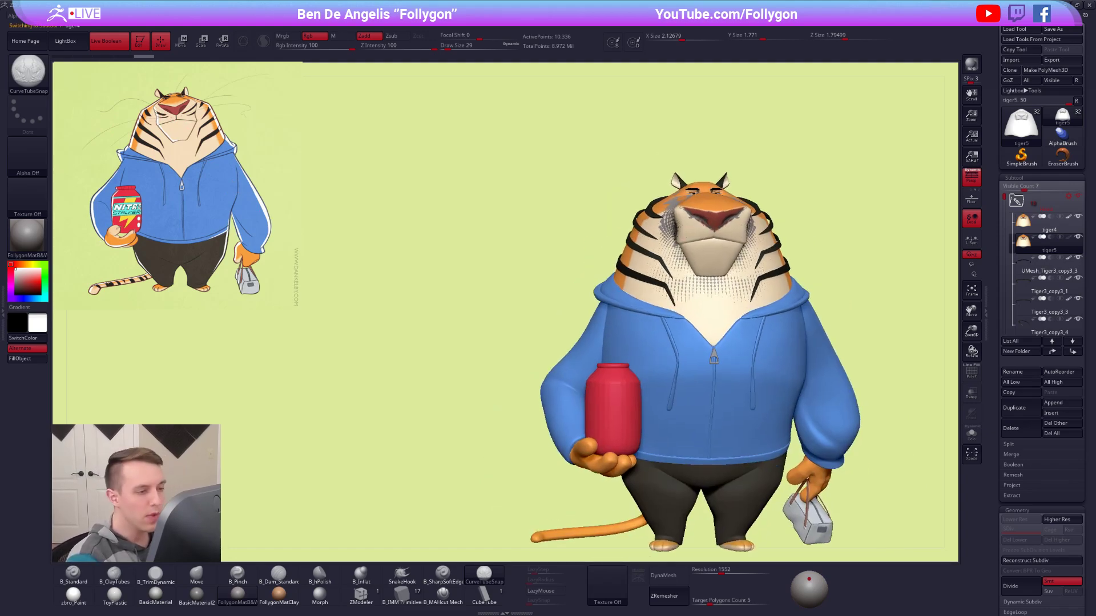
Set the draw size to 61 and make the tiger5 head copy active again.
left_click(673, 236, "alt")
key("space")
left_click_drag(674, 237, 676, 237)
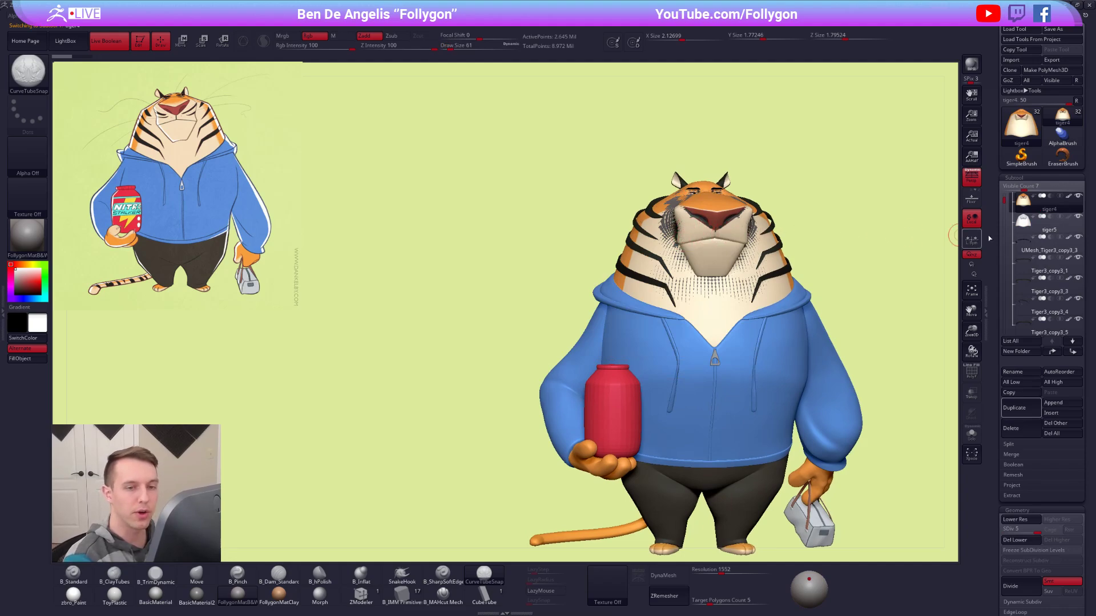
left_click(1027, 223)
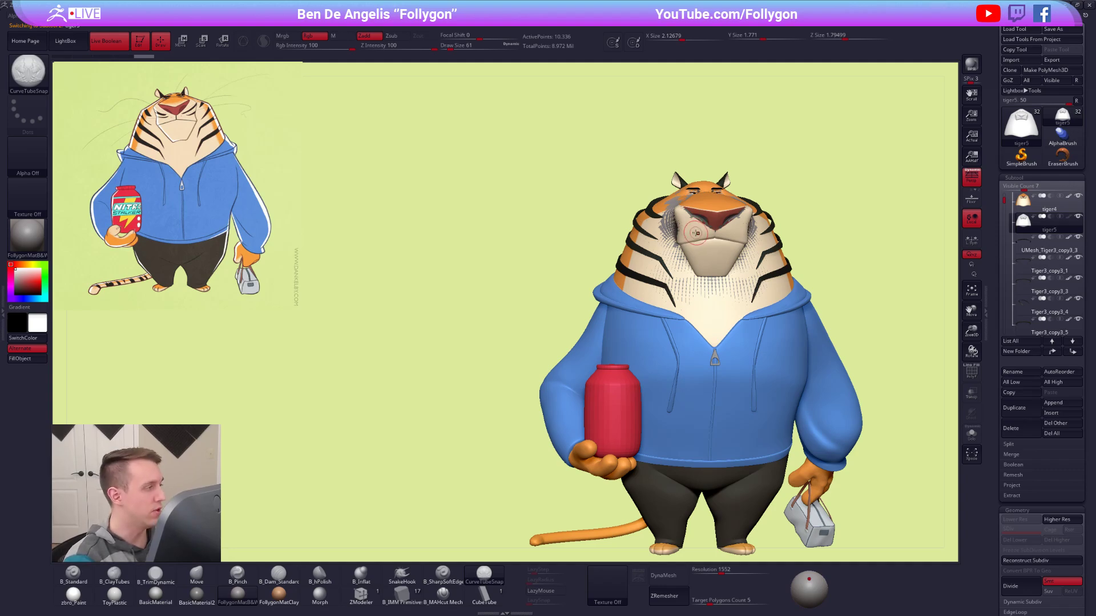
Isolate the tiger5 head, try drawing thin wavy CurveTubeSnap tubes on its front at draw size 5, and undo the drawing.
key("space")
left_click_drag(691, 294, 676, 295)
key("shift+s")
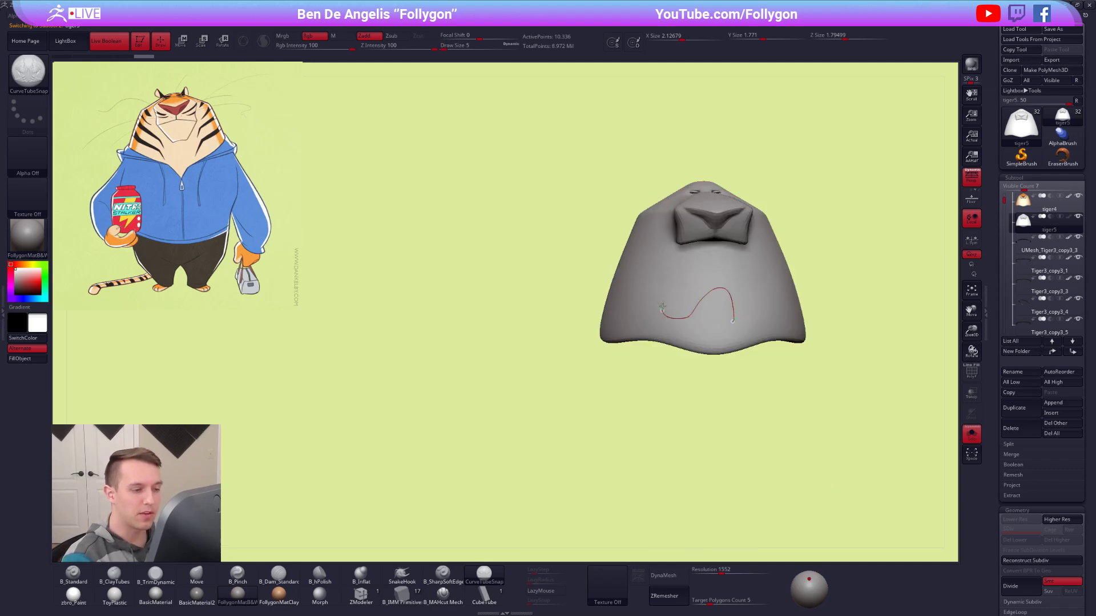
left_click_drag(737, 276, 739, 276)
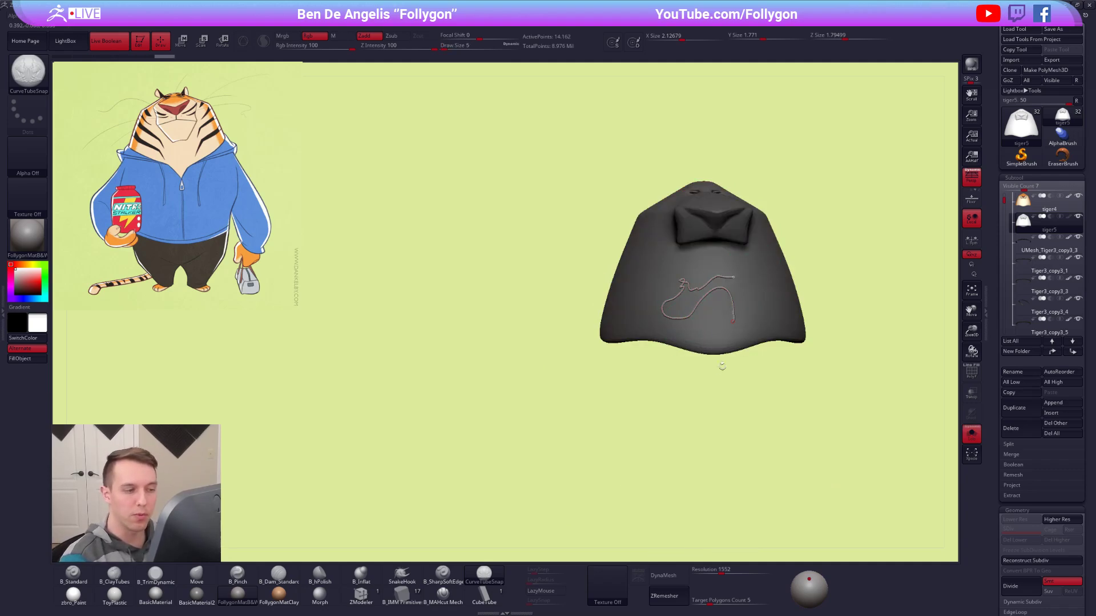
key("ctrl+z")
Draw a thick zigzag CurveTubeSnap tube across the head copy's lower front at draw size 150 and pull one end beyond the head's edge.
key("space")
key("space")
left_click_drag(852, 296, 863, 299)
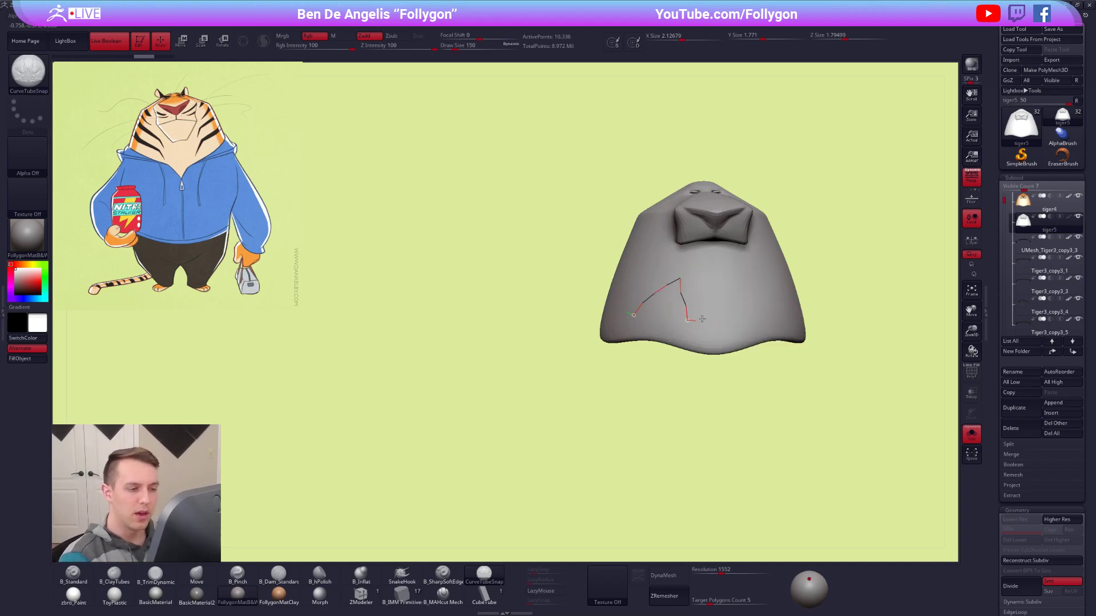
left_click(791, 317)
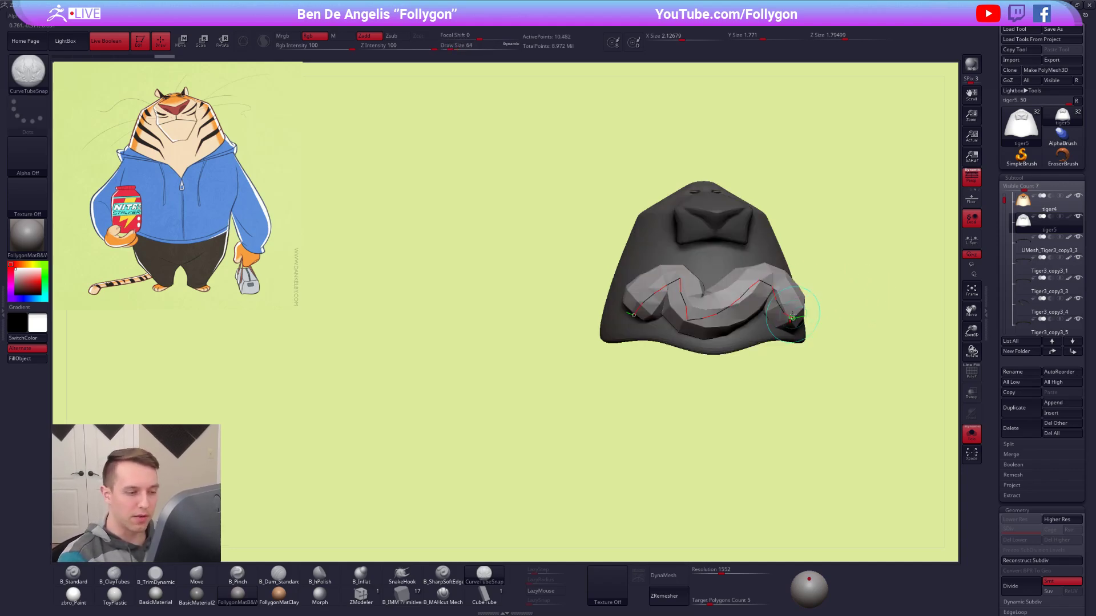
mouse_move(633, 315)
left_mouse_down()
mouse_move(612, 308)
mouse_move(588, 381)
left_mouse_up()
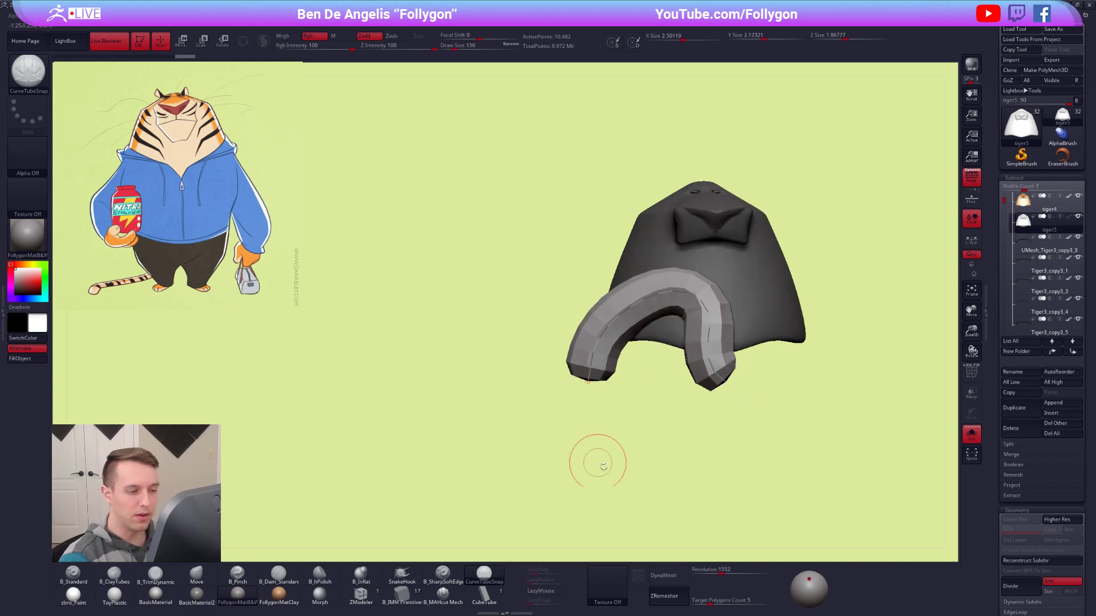
Undo the thick tube drawn across the head copy and reduce the draw size to 54.
key("ctrl+z")
key("ctrl+z")
key("space")
left_click_drag(835, 244, 827, 245)
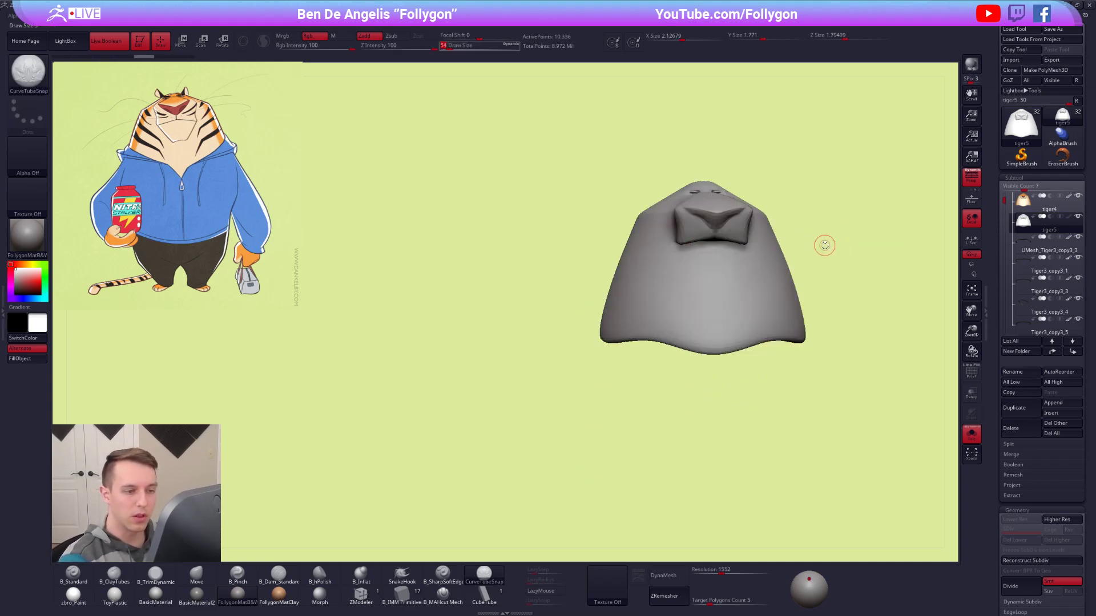
Show all of the tiger's parts again and set the CurveTubeSnap draw size to 33.
key("alt+shift+s")
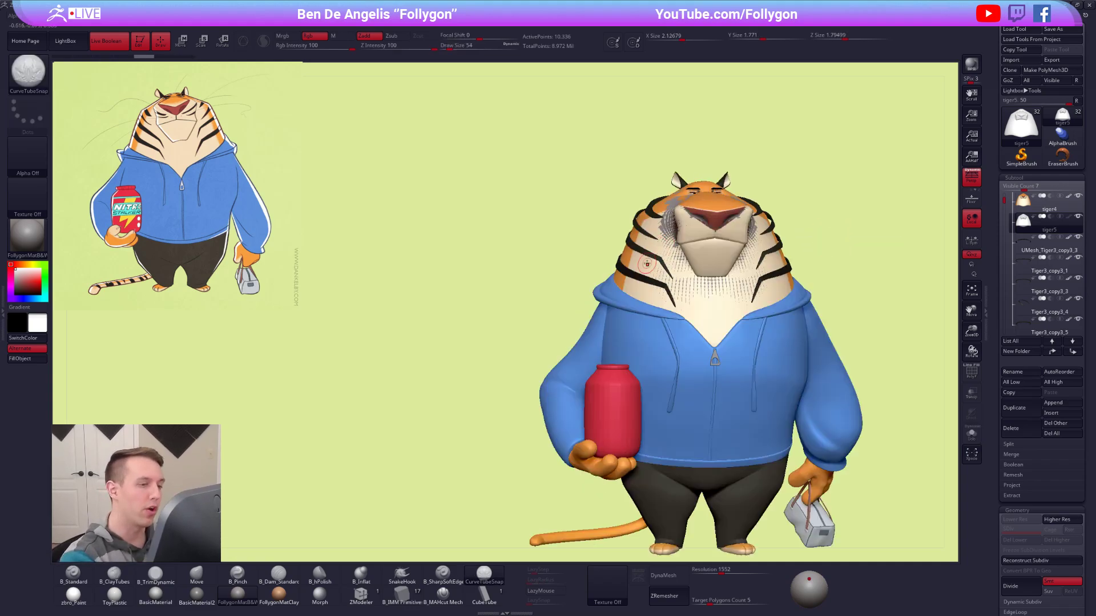
key("space")
left_click_drag(686, 235, 683, 236)
right_click_drag(693, 235, 705, 237, "alt")
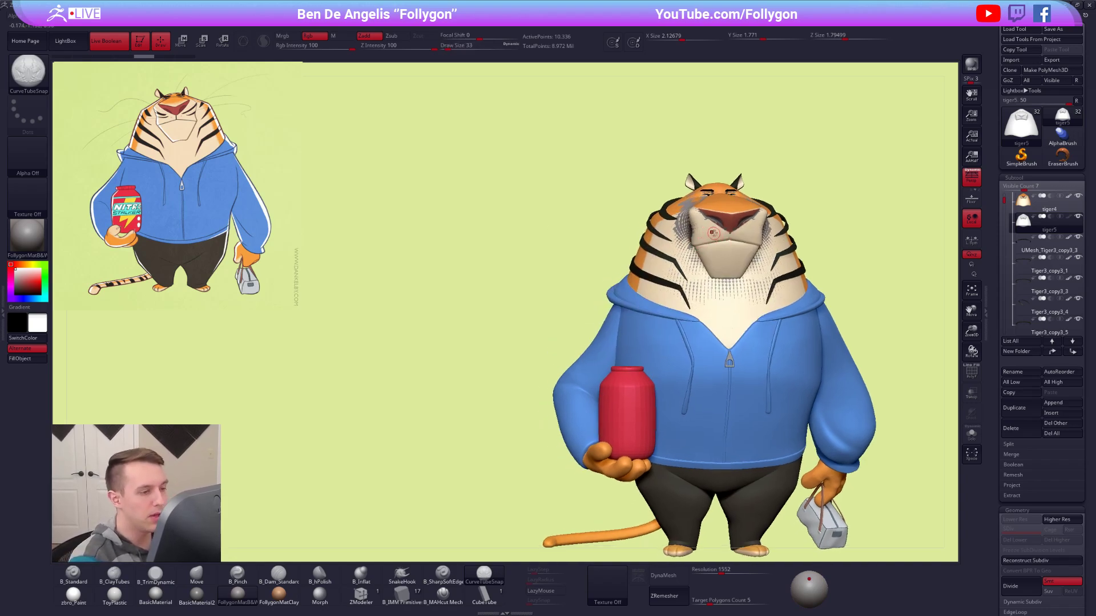
Try drawing a curved CurveTubeSnap whisker from the muzzle outward past the cheek on the jar side, and undo it.
left_click_drag(521, 363, 521, 363)
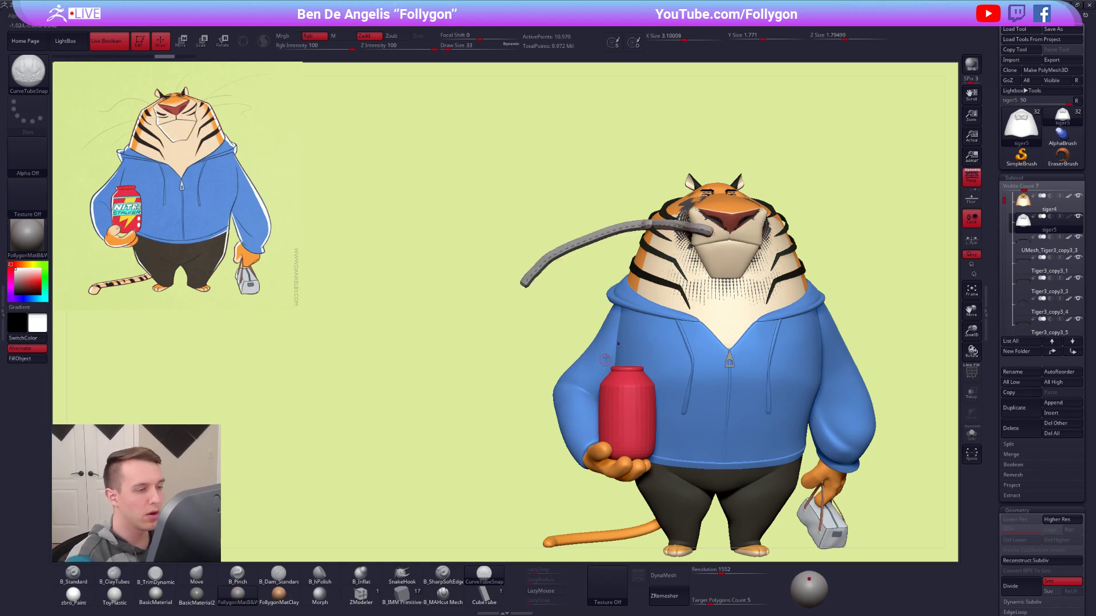
mouse_move(603, 287)
right_mouse_down()
mouse_move(635, 295)
mouse_move(588, 290)
right_mouse_up()
mouse_move(703, 274)
right_mouse_down("alt")
mouse_move(642, 289)
mouse_move(642, 344)
mouse_move(683, 296)
right_mouse_up("alt")
left_click(484, 575)
right_click_drag(626, 330, 605, 271, "alt")
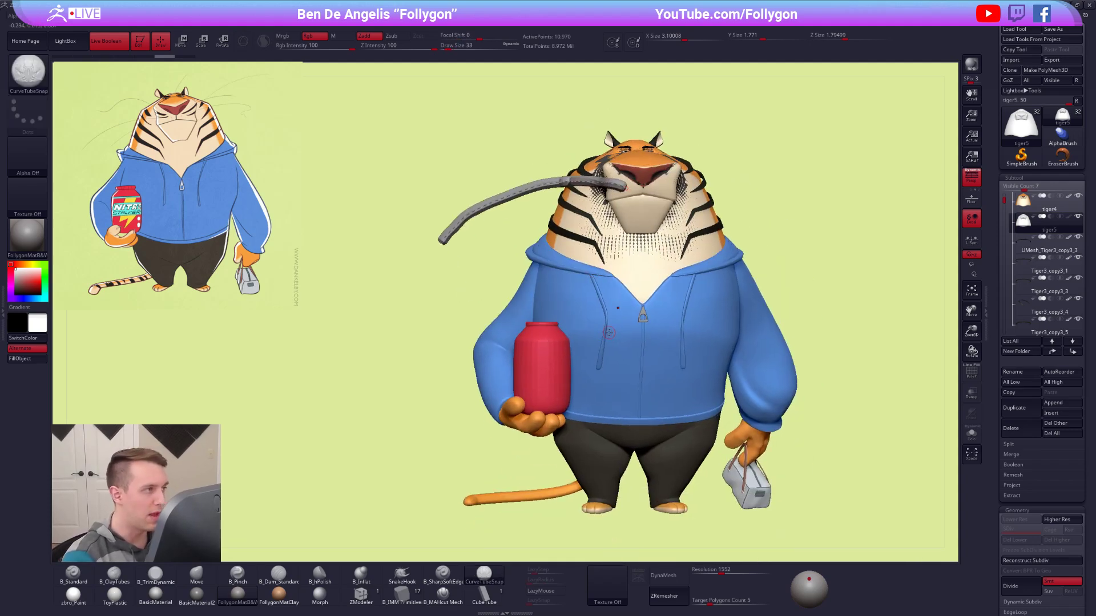
left_click(420, 172)
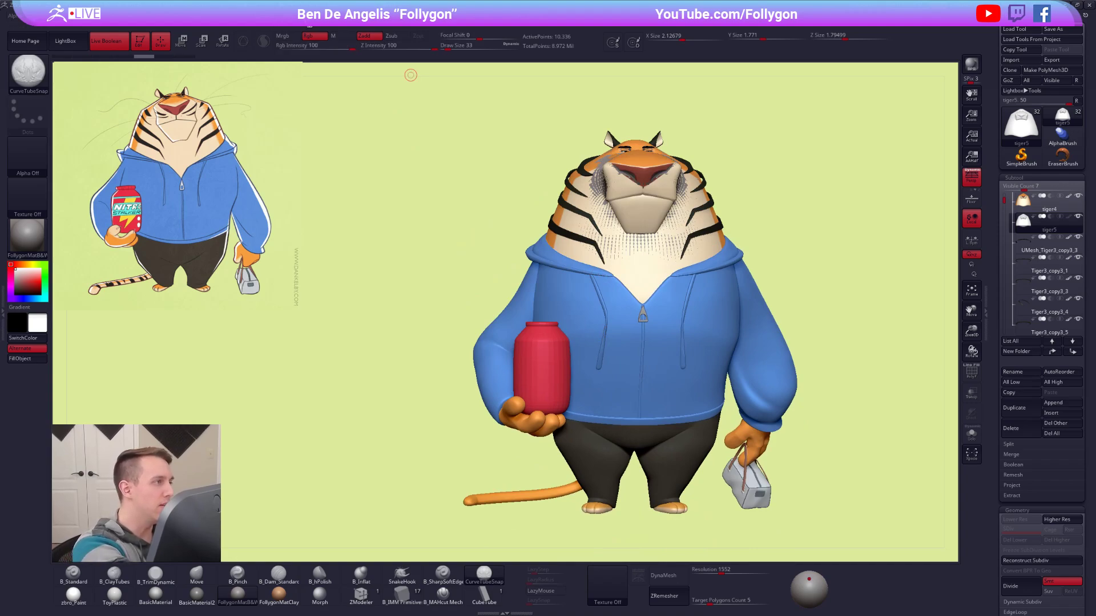
Switch the Picker's depth option from Cont Z to Once Z.
left_click(321, 17)
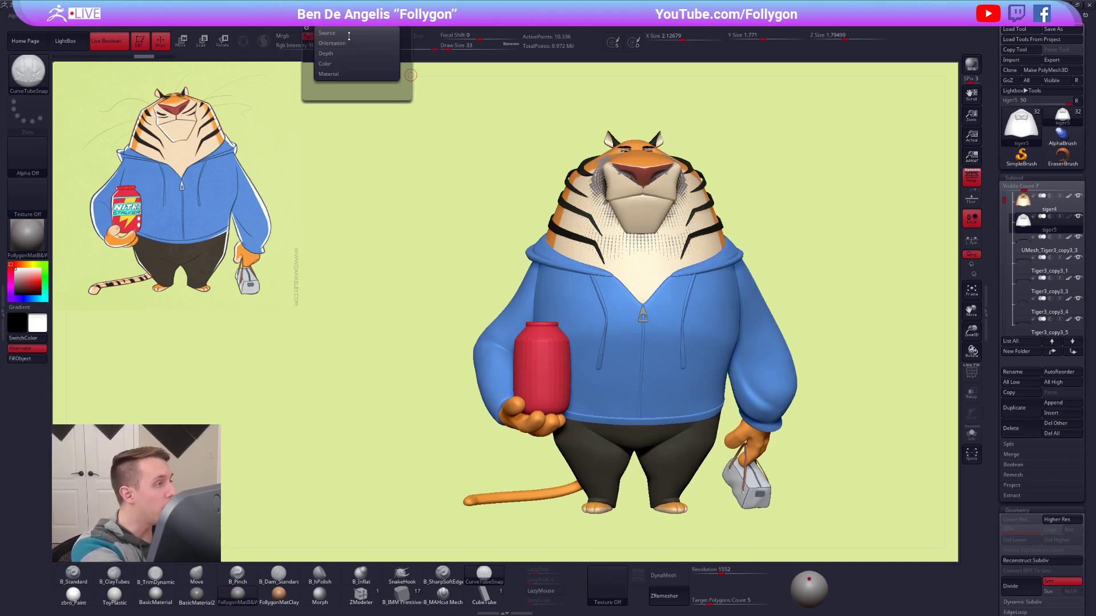
left_click(348, 53)
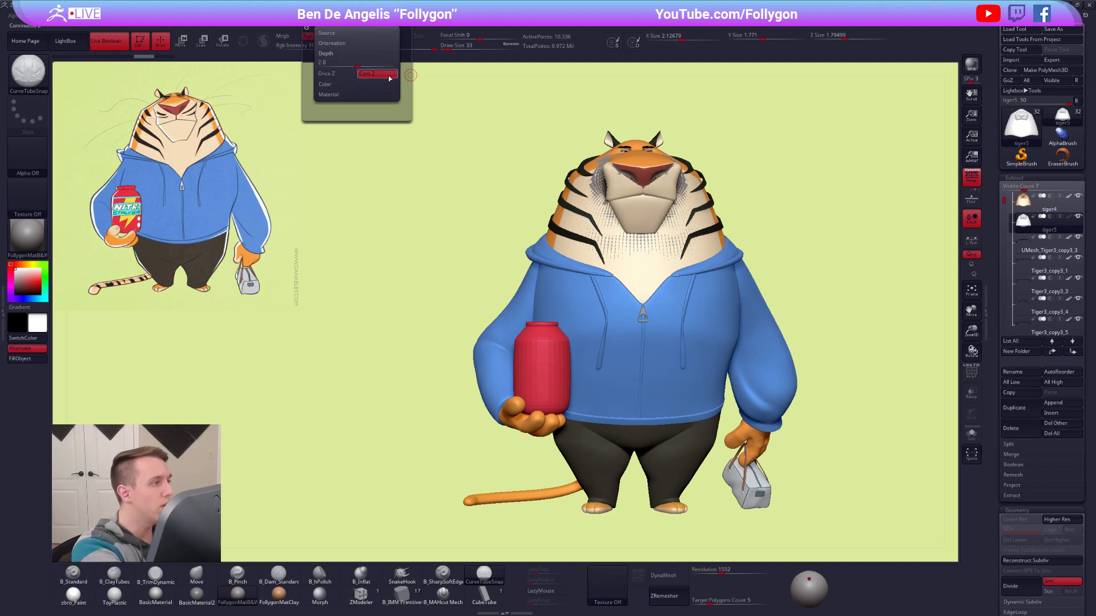
left_click(347, 74)
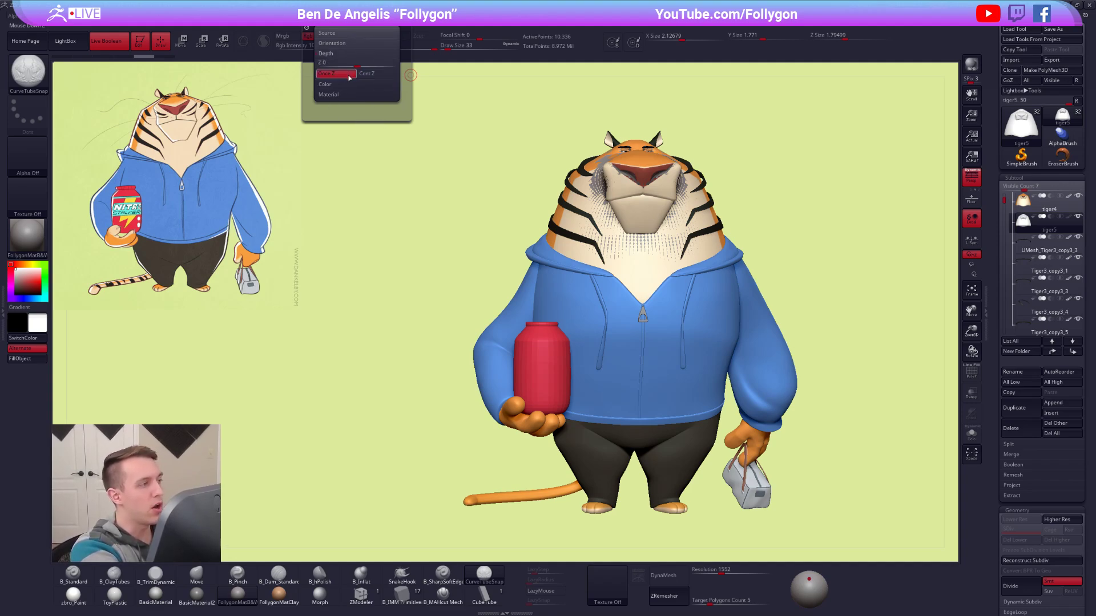
Draw a long arched CurveTubeSnap whisker at draw size 33 from the muzzle outward on the jar side.
left_click_drag(506, 278, 557, 281, "alt")
right_click_drag(664, 194, 667, 210, "ctrl")
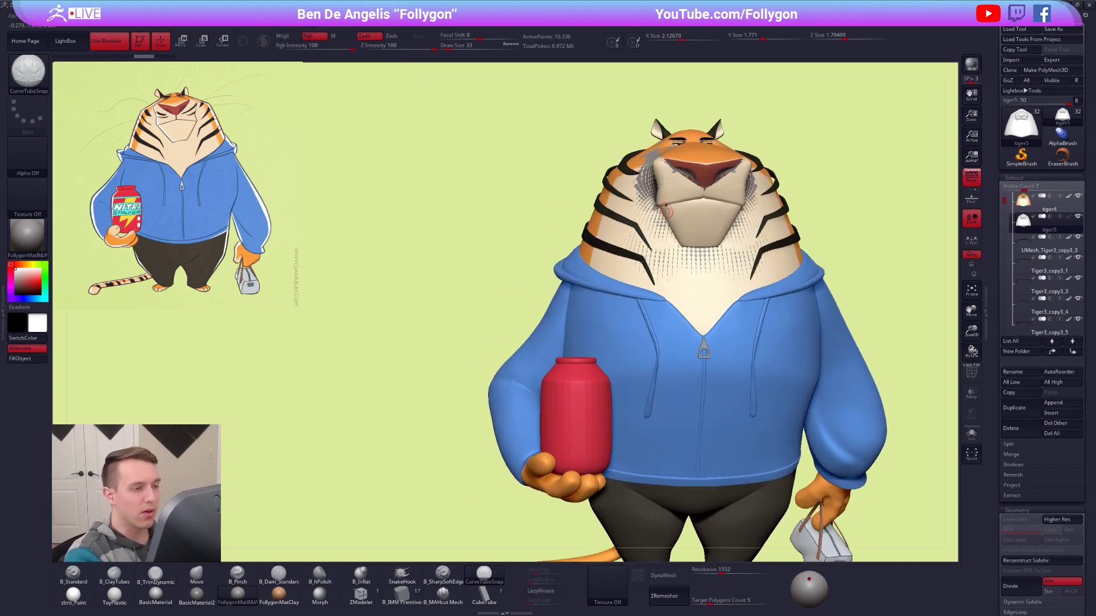
left_click_drag(682, 187, 659, 182)
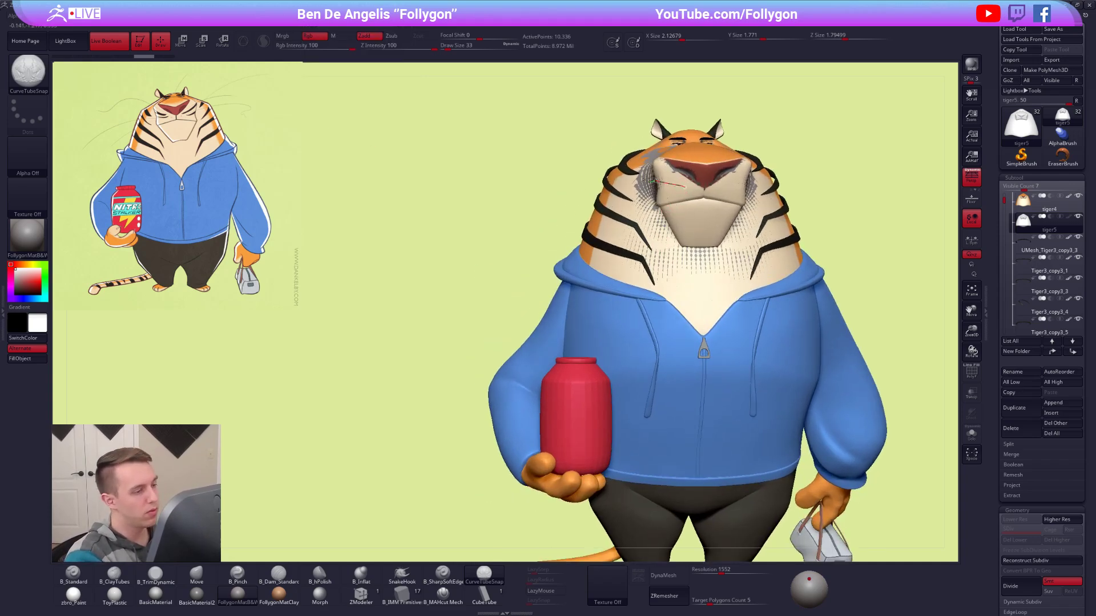
left_click_drag(480, 252, 477, 257)
mouse_move(551, 200)
right_mouse_down()
mouse_move(697, 234)
mouse_move(644, 227)
mouse_move(812, 416)
mouse_move(692, 355)
right_mouse_up()
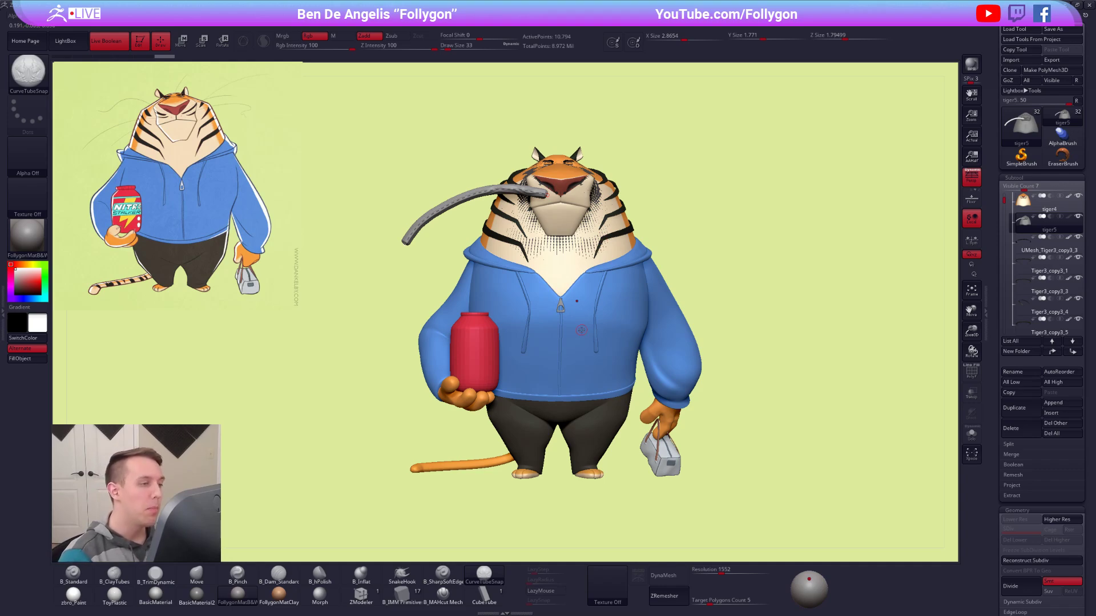
Review the Once Z option in the Picker's depth settings.
left_click(316, 26)
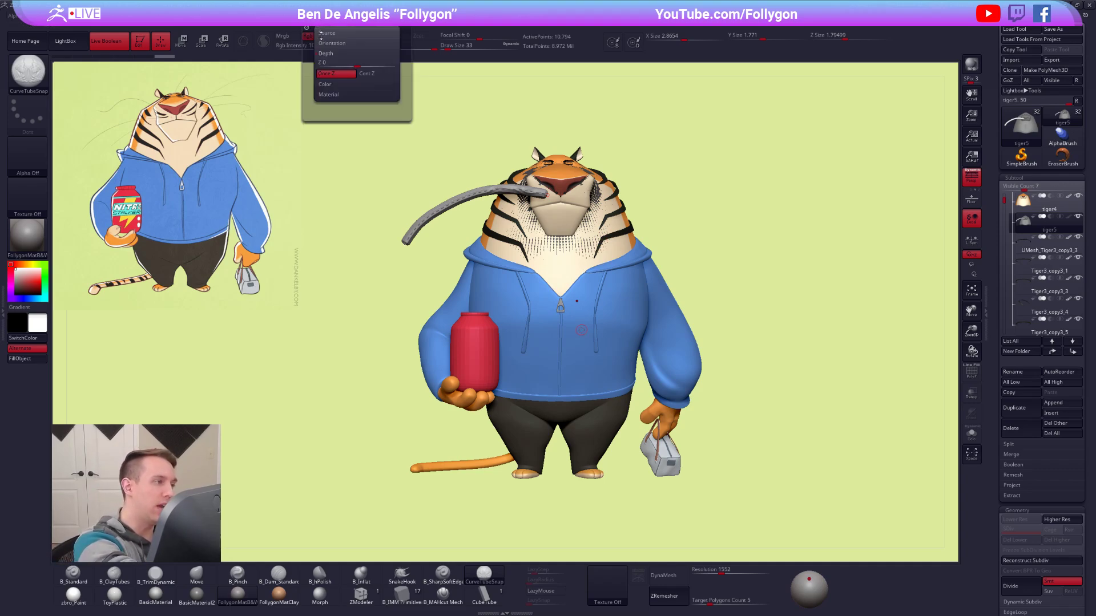
left_click(348, 75)
key("ctrl")
left_click(352, 74)
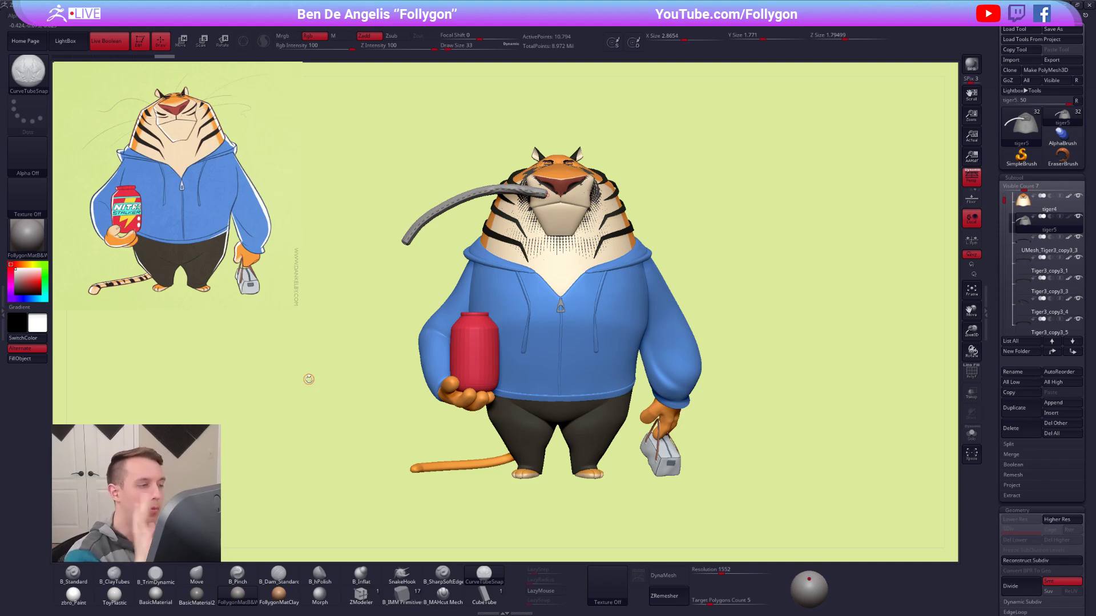
Thin the whisker tube by updating its curve at draw size 12 and again at draw size 4.
right_click_drag(549, 214, 685, 289, "alt")
key("space")
left_click_drag(496, 311, 501, 311)
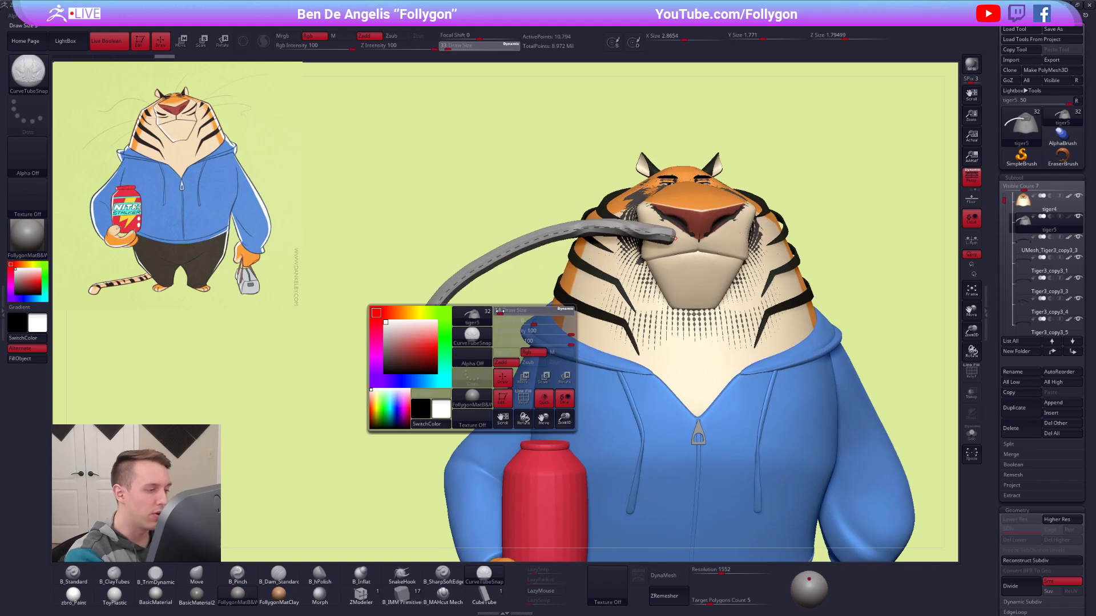
left_click(441, 301)
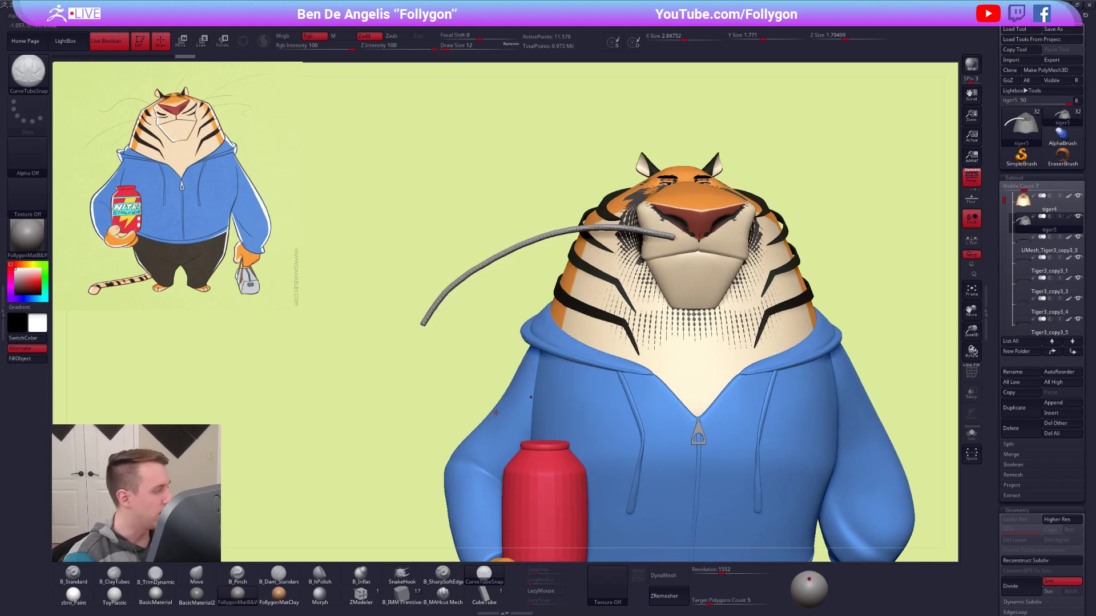
key("space")
left_click_drag(496, 308, 494, 308)
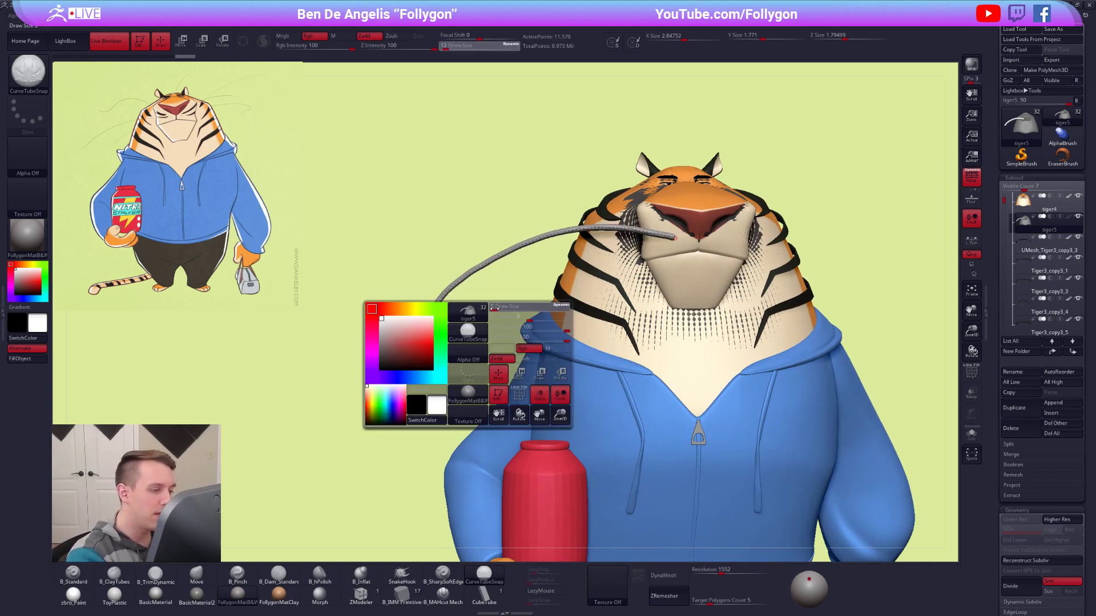
left_click(432, 312)
right_click_drag(709, 378, 639, 320, "ctrl")
right_click_drag(651, 399, 729, 428)
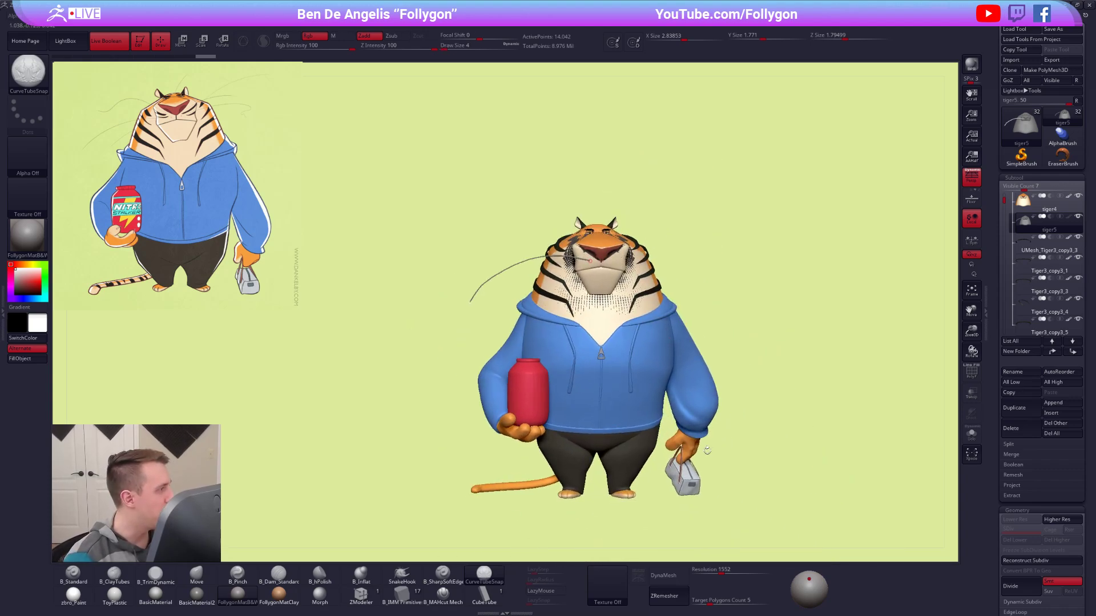
right_click_drag(598, 322, 650, 284, "ctrl")
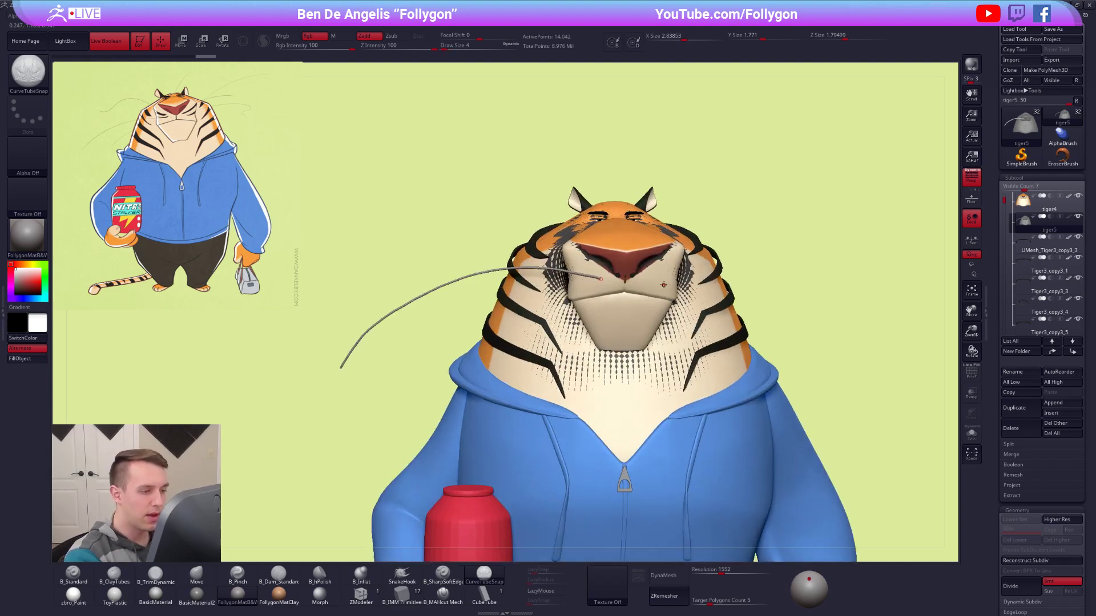
Isolate the tiger5 head with its whisker, try bending the whisker's curve, and undo the bend.
key("ctrl+z")
right_click_drag(764, 468, 720, 363, "alt")
key("alt+s")
right_click_drag(404, 185, 501, 223, "alt")
left_click_drag(501, 223, 515, 281)
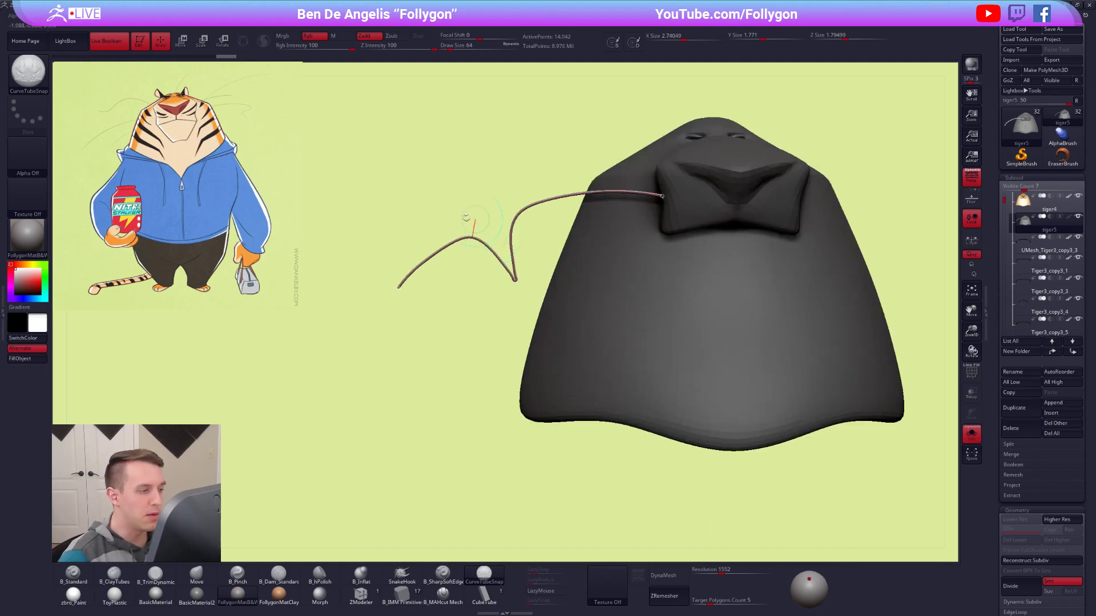
key("ctrl+z")
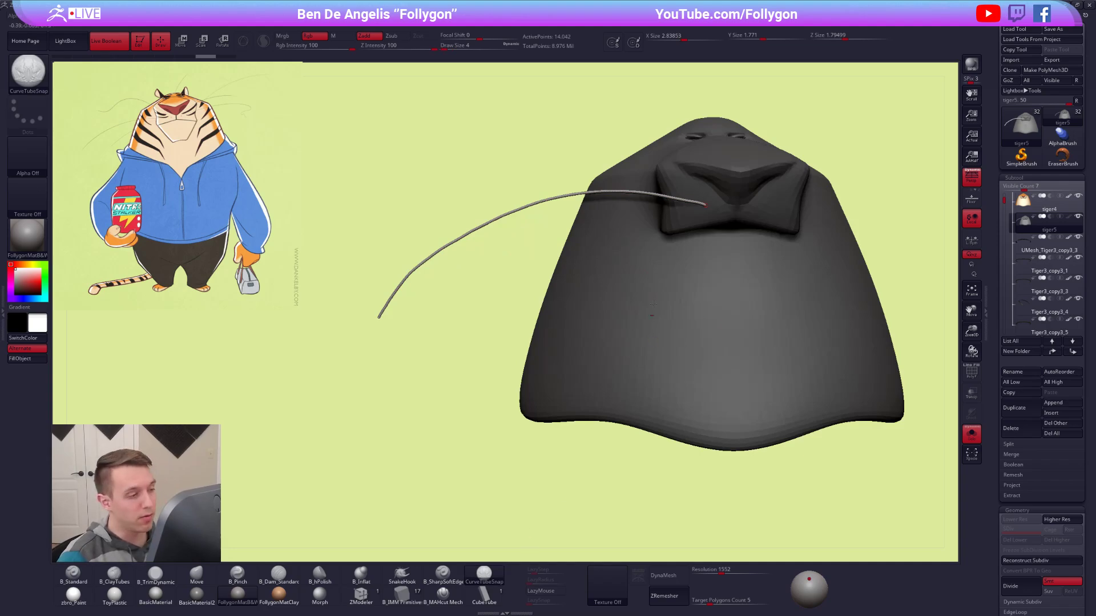
Turn on the polyframe display, hide all of tiger5 except the whisker, and delete the hidden head geometry.
key("shift+f")
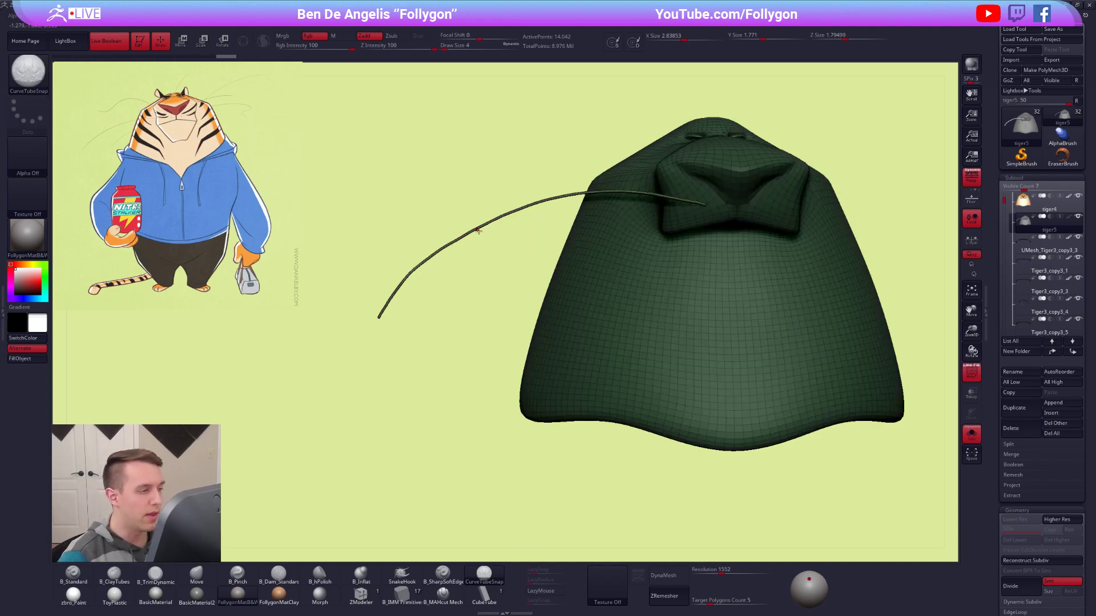
left_click(477, 230, "ctrl+shift")
key("space")
left_click(558, 343)
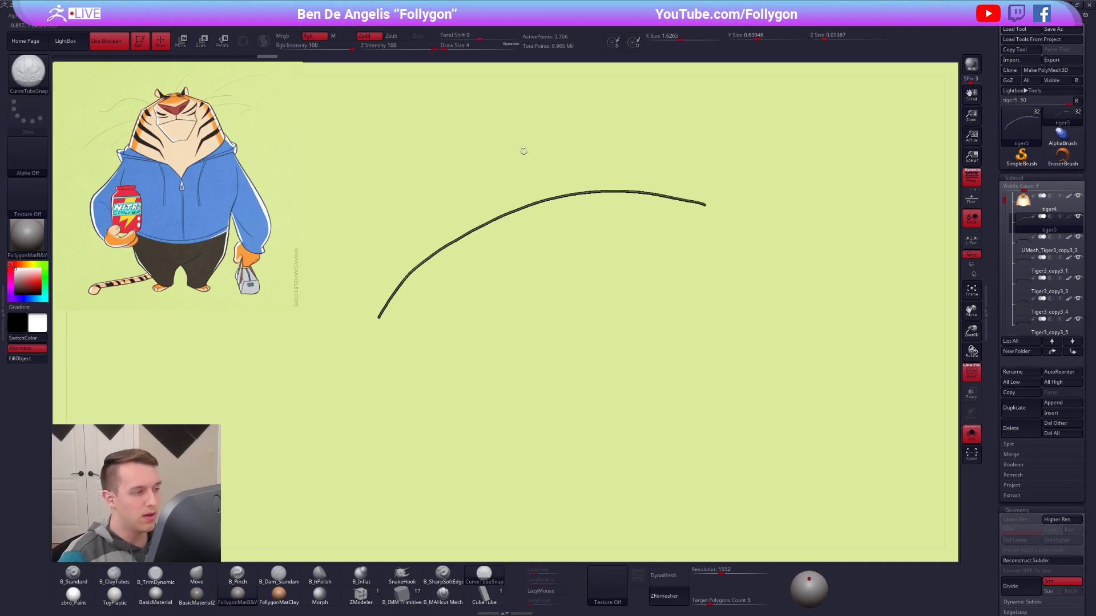
Show the whole tiger around the whisker and switch to the Move brush at draw size 121.
right_click_drag(524, 137, 524, 212, "ctrl")
key("ctrl+shift+s")
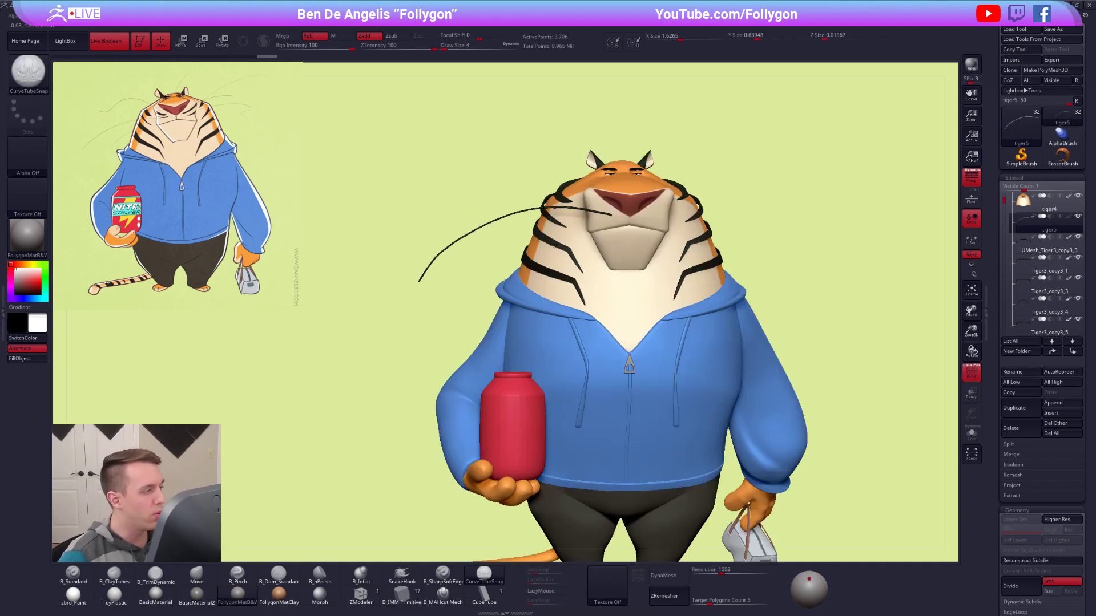
key("ctrl+shift+s")
Isolate the whisker and ZRemesh it with a target polygons count of 0.1.
key("ctrl+shift+s")
key("b")
key("m")
key("v")
key("space")
left_click_drag(476, 197, 478, 200)
key("ctrl+shift+s")
right_click_drag(473, 225, 566, 318, "ctrl")
key("shift+f")
key("shift+f")
right_click_drag(649, 346, 614, 328, "alt")
right_click_drag(435, 215, 364, 180, "ctrl")
right_click_drag(584, 256, 640, 286, "alt")
right_click_drag(660, 372, 656, 353, "alt")
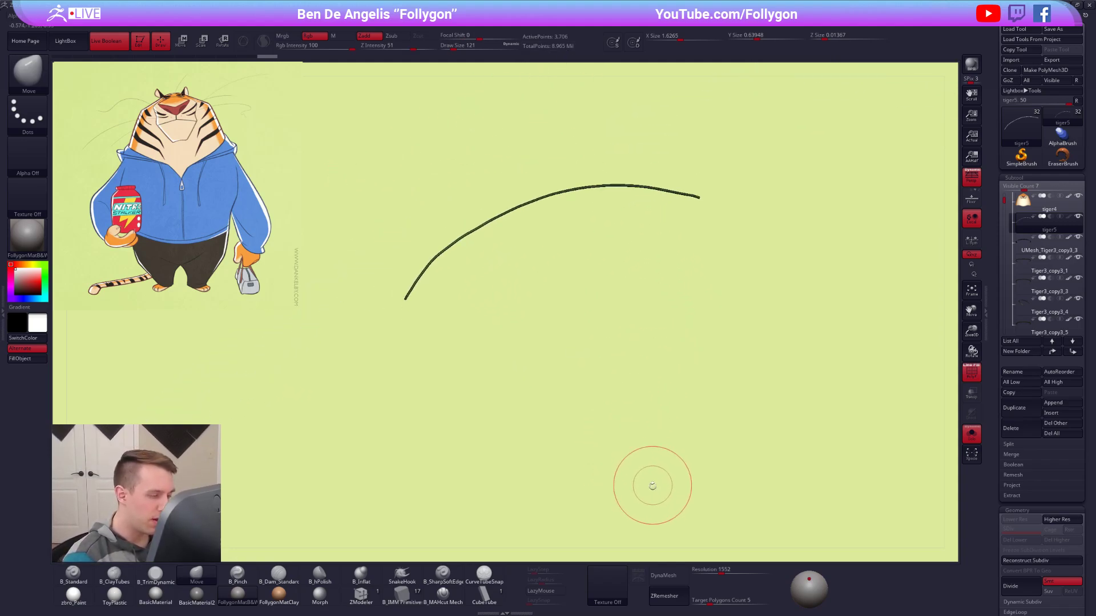
left_click(681, 595)
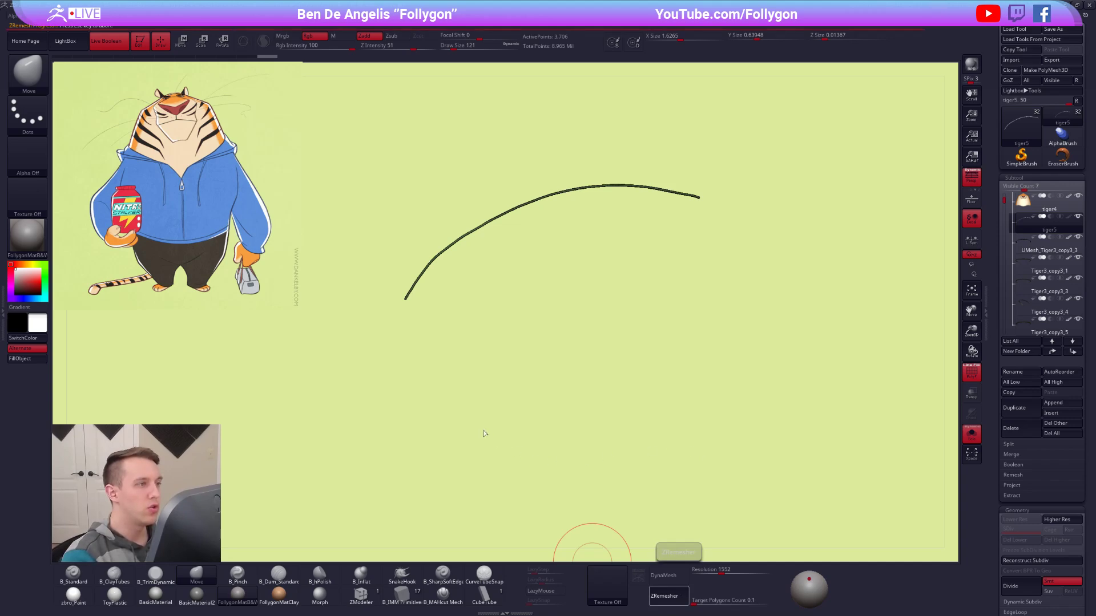
right_click_drag(419, 274, 609, 415, "ctrl")
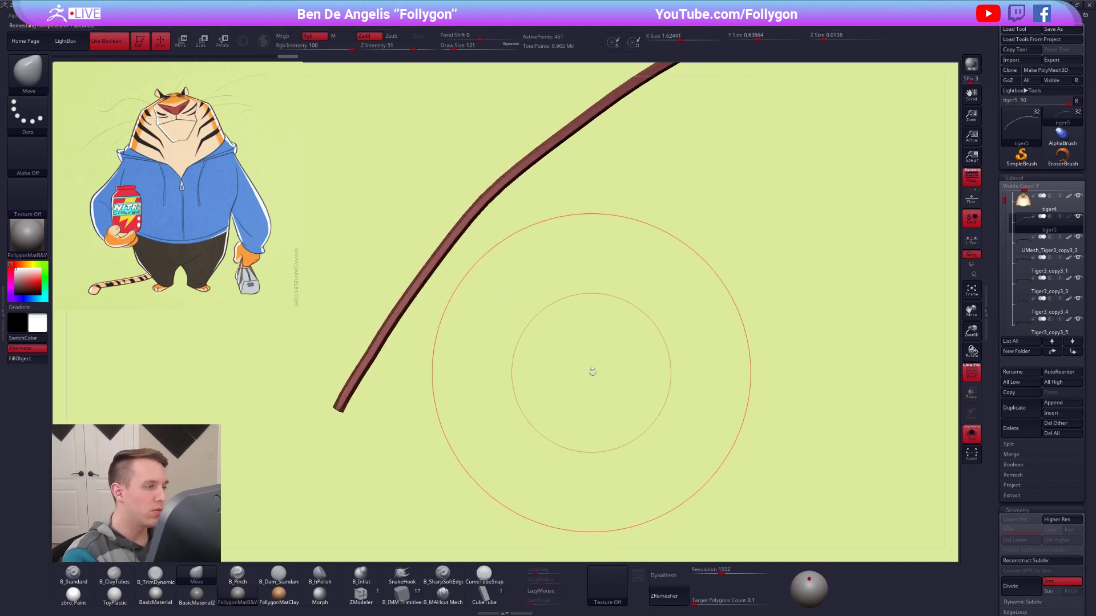
Set the Move brush's draw size to 215 and leave the whisker's isolated view.
mouse_move(383, 401)
right_mouse_down()
mouse_move(401, 313)
mouse_move(372, 325)
mouse_move(515, 311)
mouse_move(572, 291)
mouse_move(565, 285)
right_mouse_up()
key("space")
left_click_drag(580, 264, 584, 256)
key("alt+s")
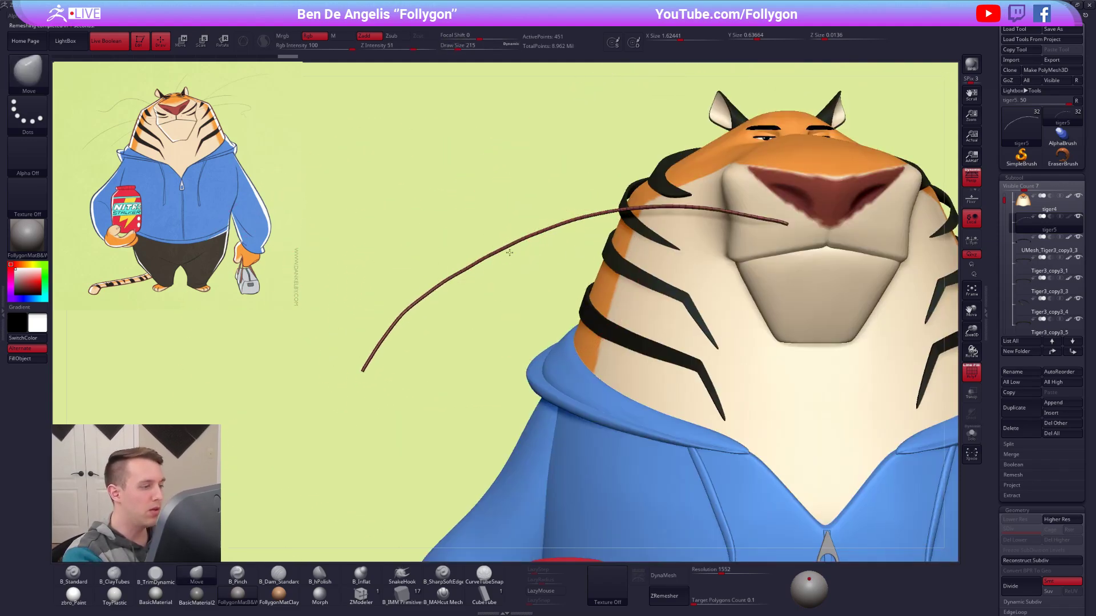
Reshape the whisker's arch and outer tip from the front with the Move brush, raising the draw size to 279 and 366.
right_click_drag(511, 252, 489, 274, "ctrl")
key("space")
left_click_drag(485, 295, 489, 294)
right_click_drag(504, 312, 607, 303, "alt")
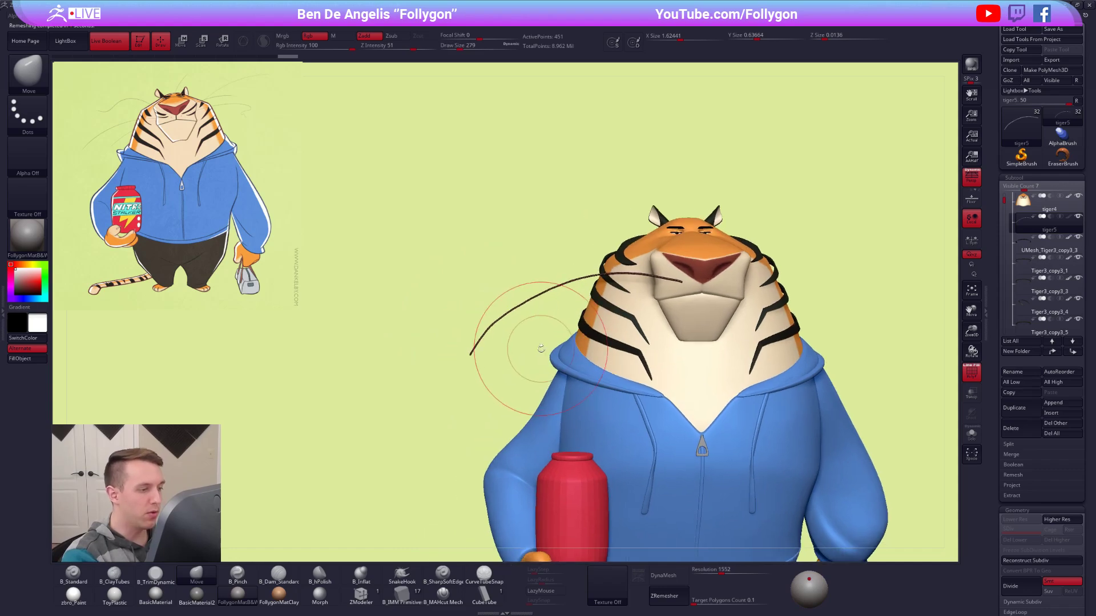
right_click_drag(516, 322, 522, 336, "ctrl")
key("space")
left_click_drag(507, 321, 511, 321)
left_click_drag(454, 369, 451, 372)
left_click_drag(527, 305, 532, 291)
Rotate the whisker around its muzzle end, seen from above, so that its outer tip swings back toward the body.
right_click_drag(533, 289, 577, 355)
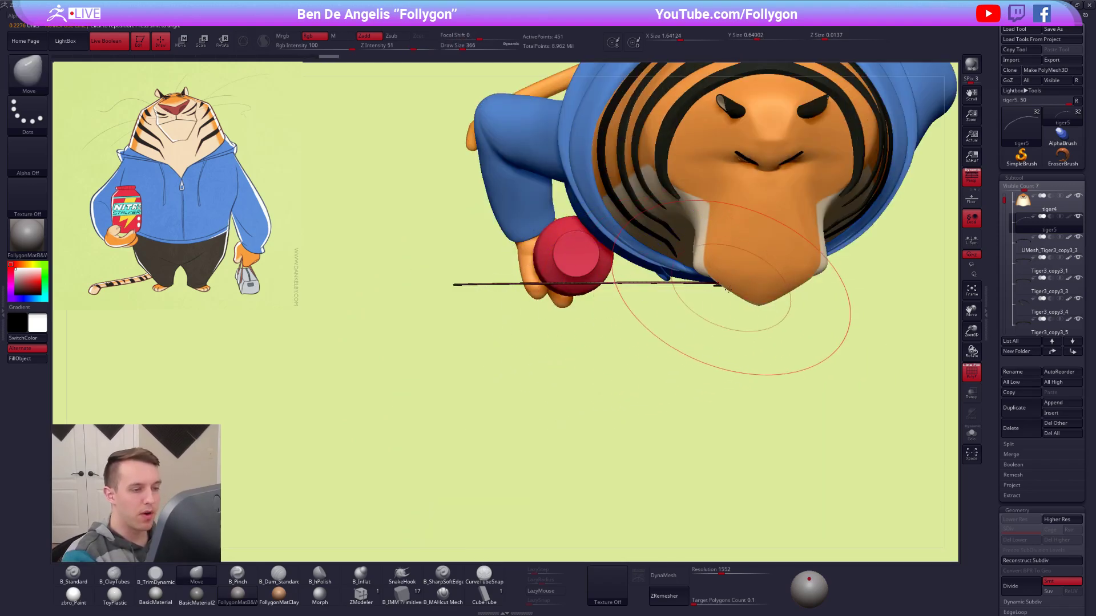
key("r")
key("alt+s")
mouse_move(727, 282)
left_mouse_down("shift")
mouse_move(732, 392)
mouse_move(711, 383)
left_mouse_up("shift")
key("alt+s")
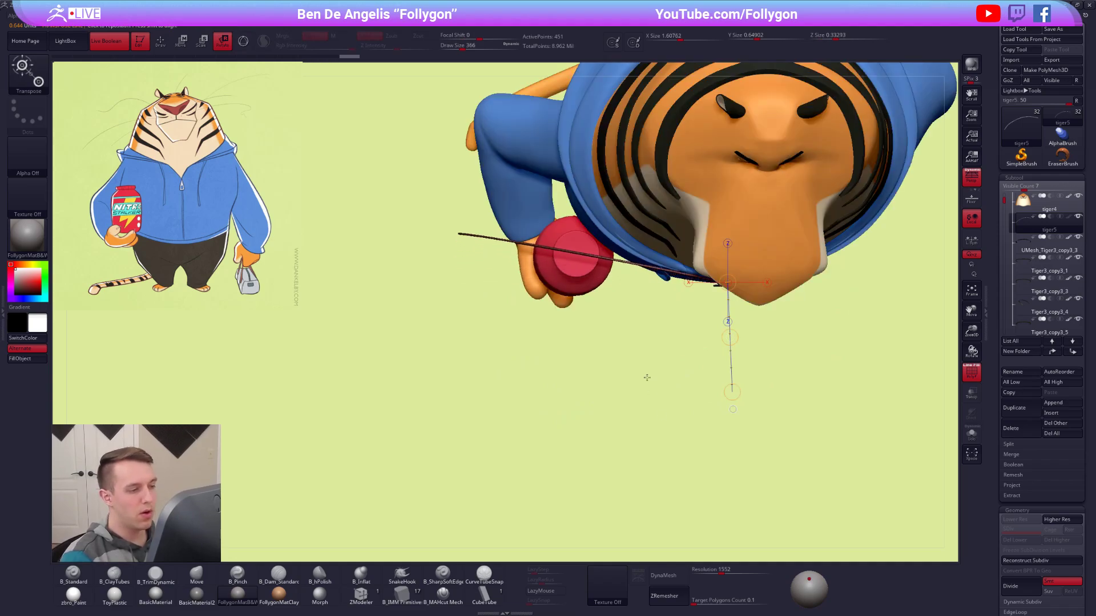
Return to the Move brush and bend the whisker in depth at draw size 414, checking it from several angles.
key("q")
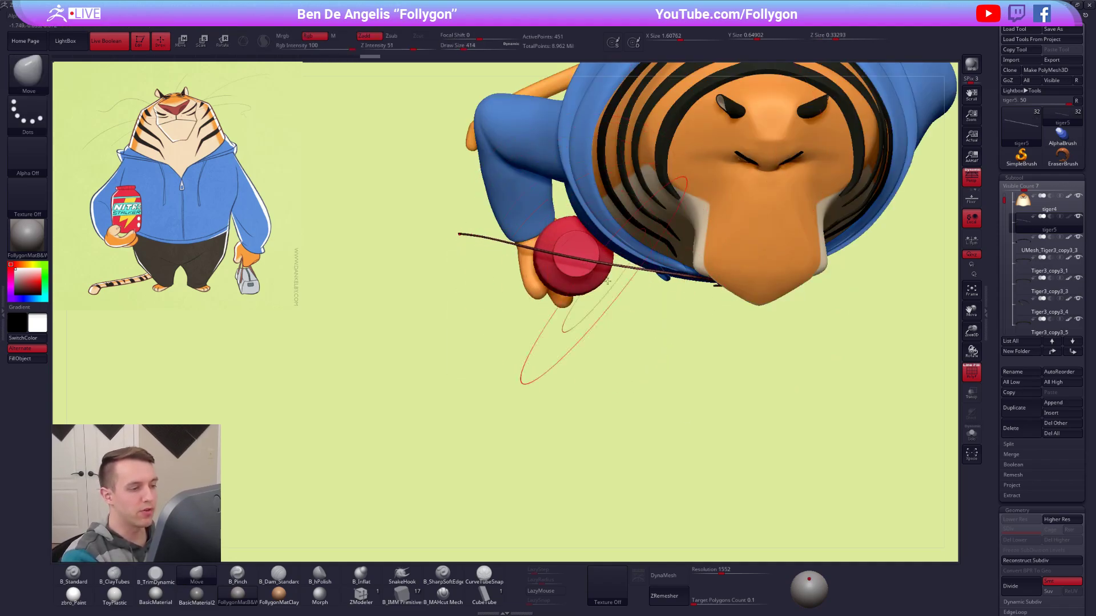
mouse_move(656, 301)
left_mouse_down()
mouse_move(659, 228)
mouse_move(662, 251)
mouse_move(537, 158)
left_mouse_up()
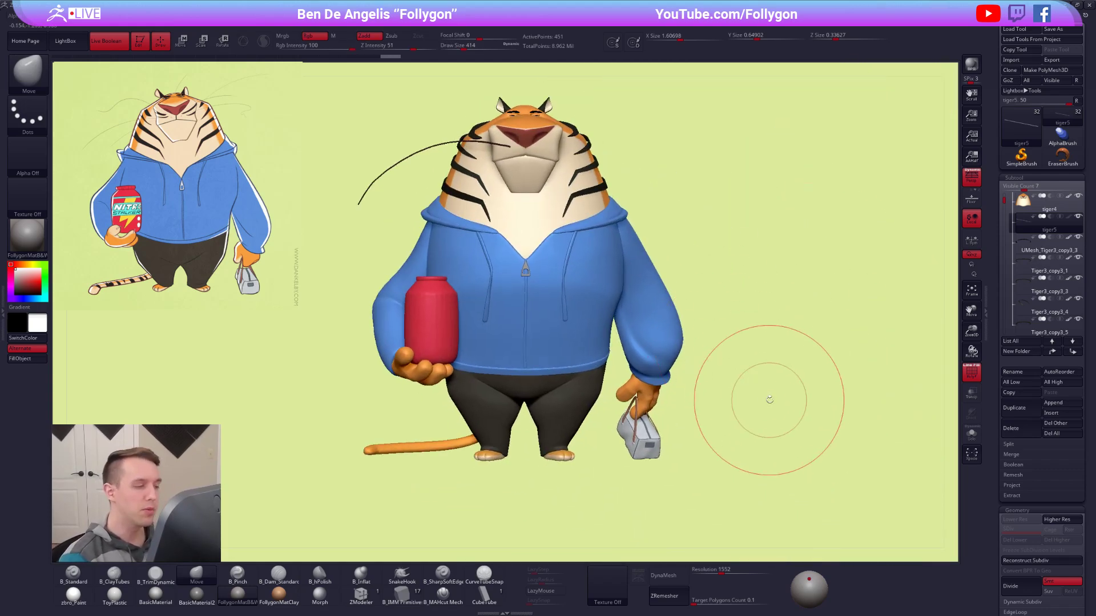
left_click_drag(733, 444, 839, 496)
mouse_move(729, 411)
left_mouse_down()
mouse_move(685, 379)
mouse_move(653, 310)
mouse_move(655, 323)
mouse_move(672, 321)
mouse_move(655, 314)
mouse_move(658, 263)
left_mouse_up()
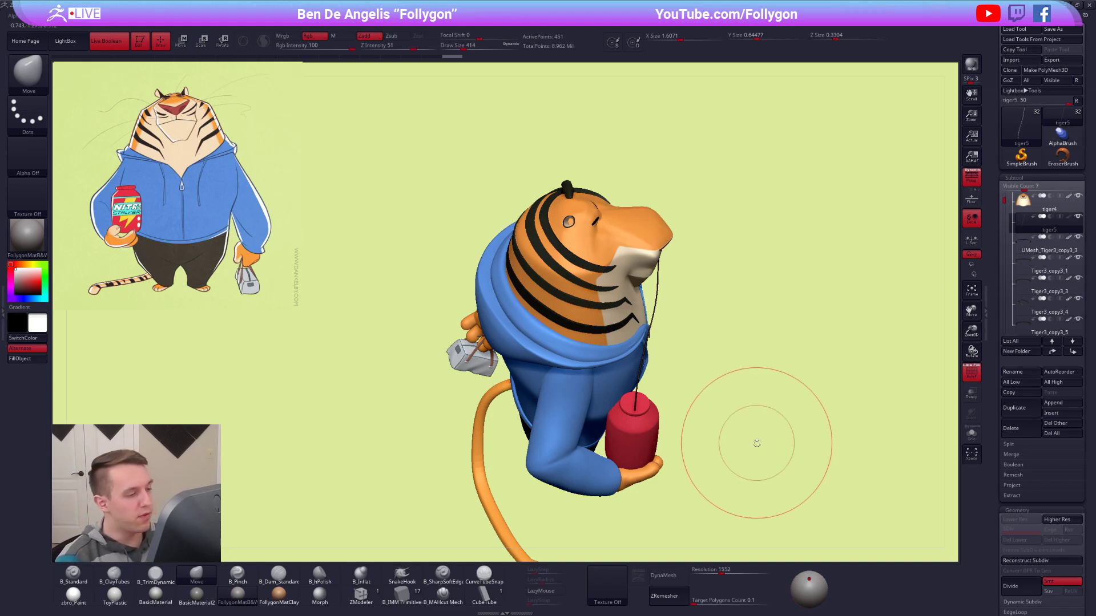
mouse_move(753, 487)
left_mouse_down()
mouse_move(672, 274)
mouse_move(825, 414)
mouse_move(767, 358)
left_mouse_up()
Set the draw size to 252 and turn off the polyframe display, returning to the tiger's front view.
key("space")
key("shift+f")
left_click_drag(811, 435, 740, 441, "alt")
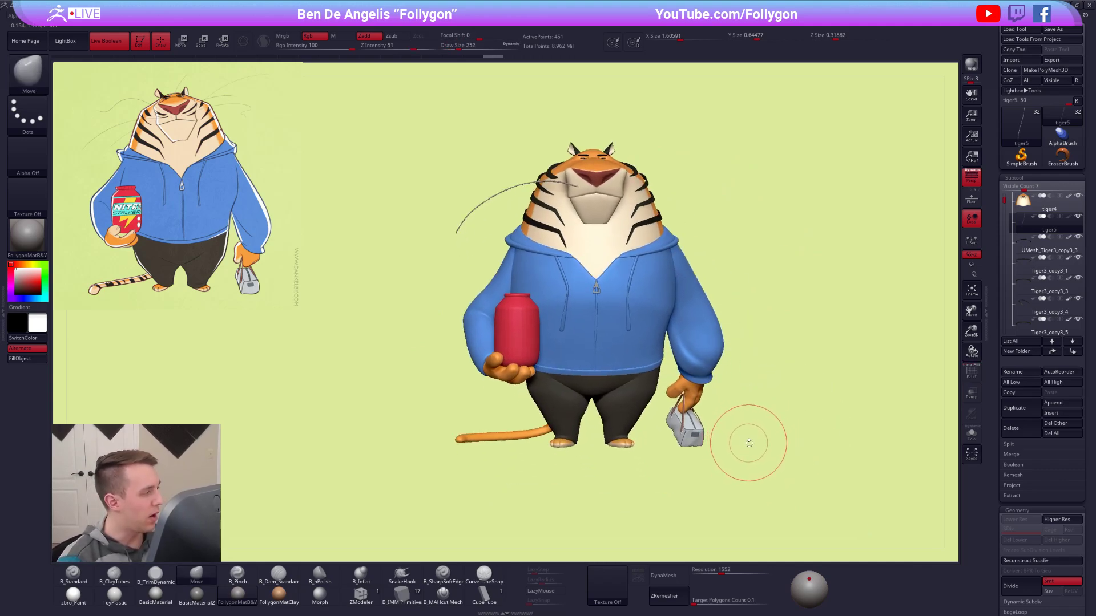
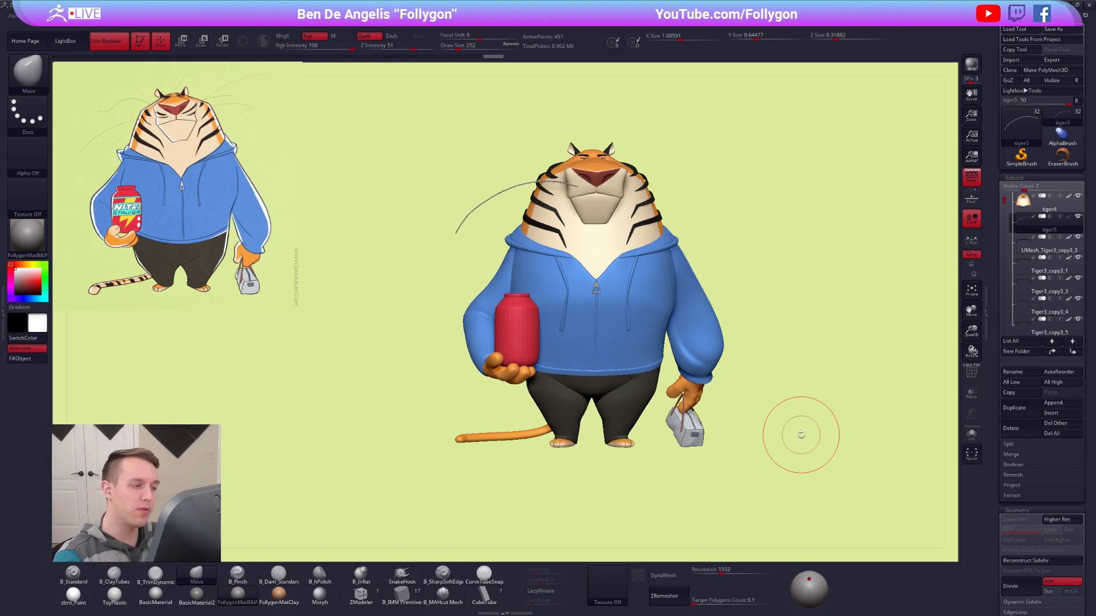
Reshape the whisker beside the muzzle from a three-quarter view with the Move brush, setting the draw size to 227.
right_click_drag(597, 274, 625, 348, "alt")
right_click_drag(558, 247, 598, 304)
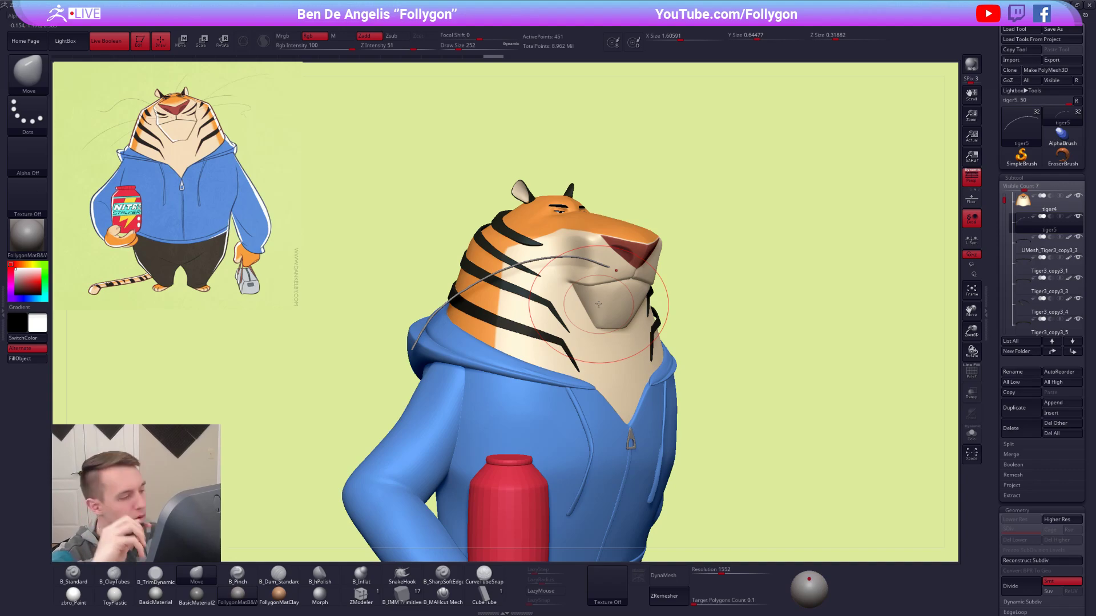
right_click_drag(599, 304, 645, 328, "alt")
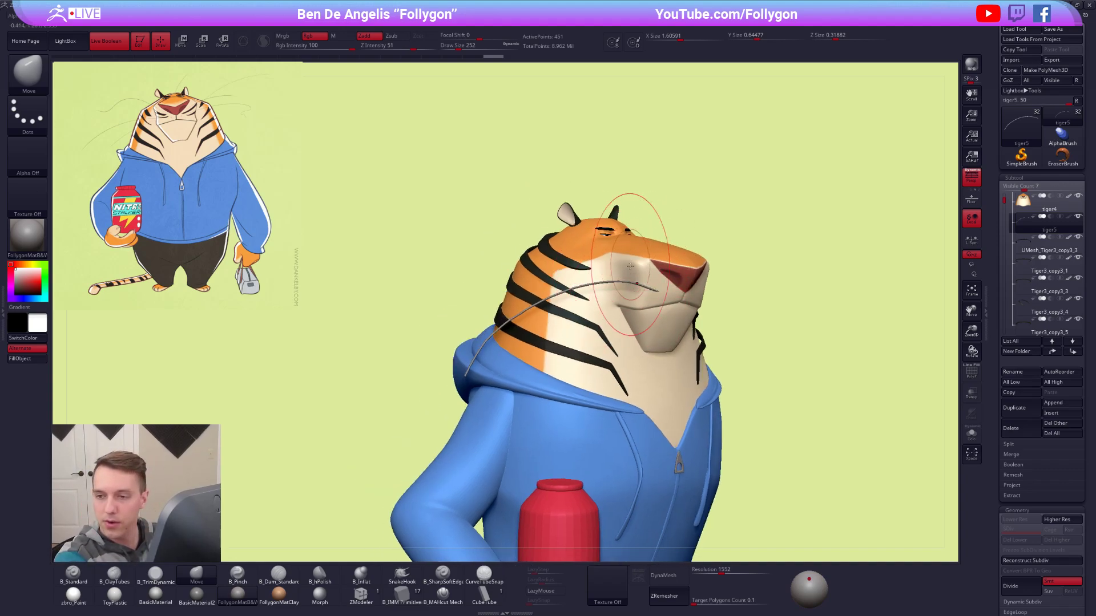
mouse_move(649, 284)
right_mouse_down()
mouse_move(680, 299)
mouse_move(658, 248)
mouse_move(657, 270)
right_mouse_up()
right_click_drag(642, 217, 645, 242, "ctrl")
key("s")
left_click_drag(628, 286, 616, 286)
right_click_drag(768, 349, 659, 334, "alt")
key("f")
key("space")
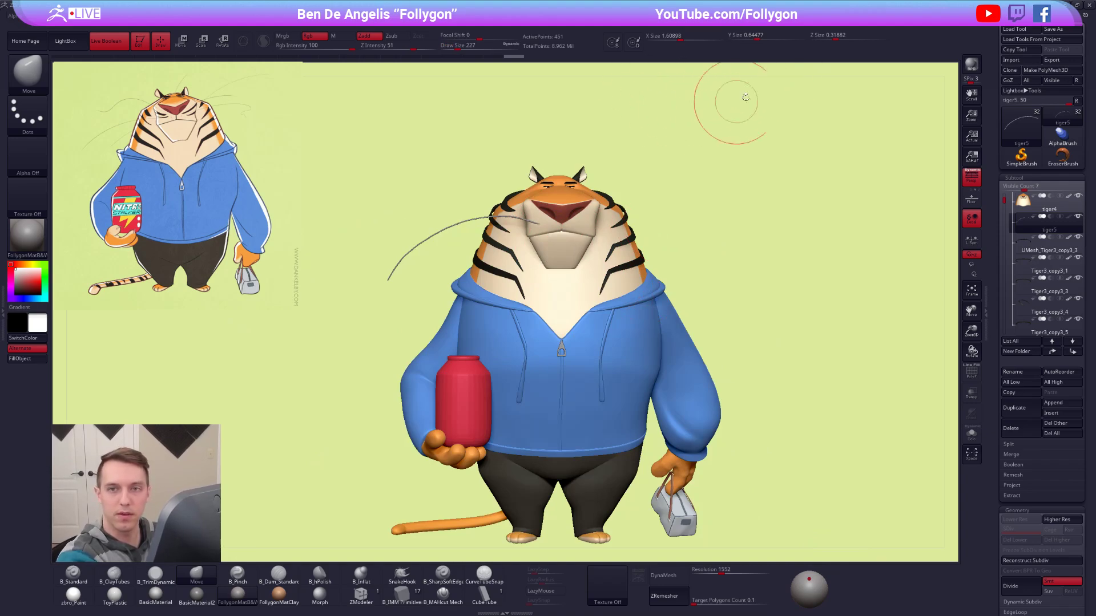
right_click_drag(670, 282, 760, 366, "alt")
key("space")
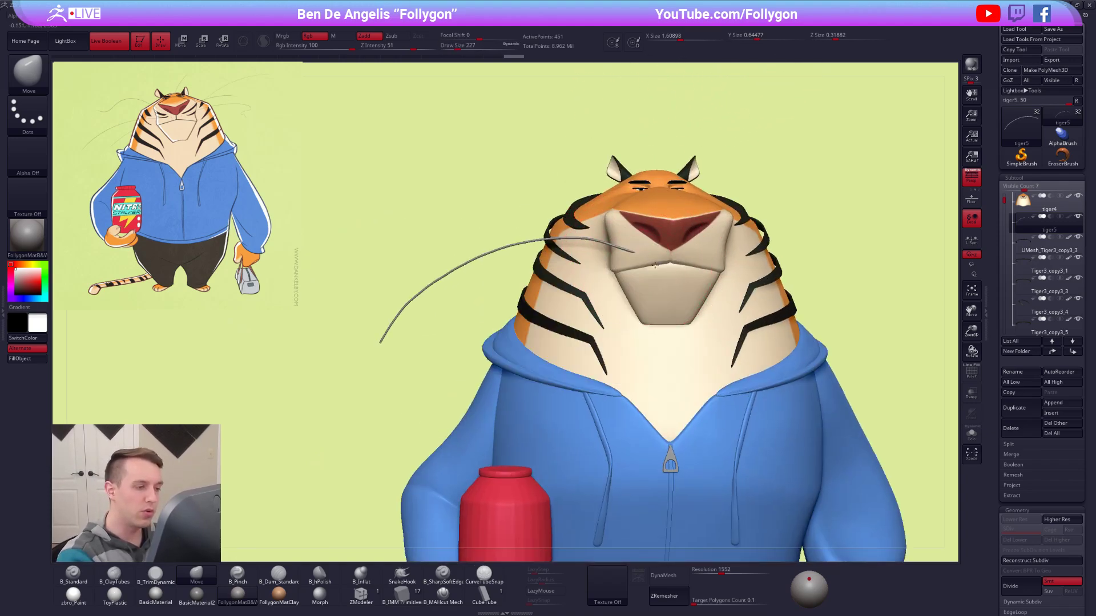
Undo the last two whisker edits, then extend its outer tip and refine the arch at draw sizes 140 and 321.
key("ctrl+z")
key("ctrl+z")
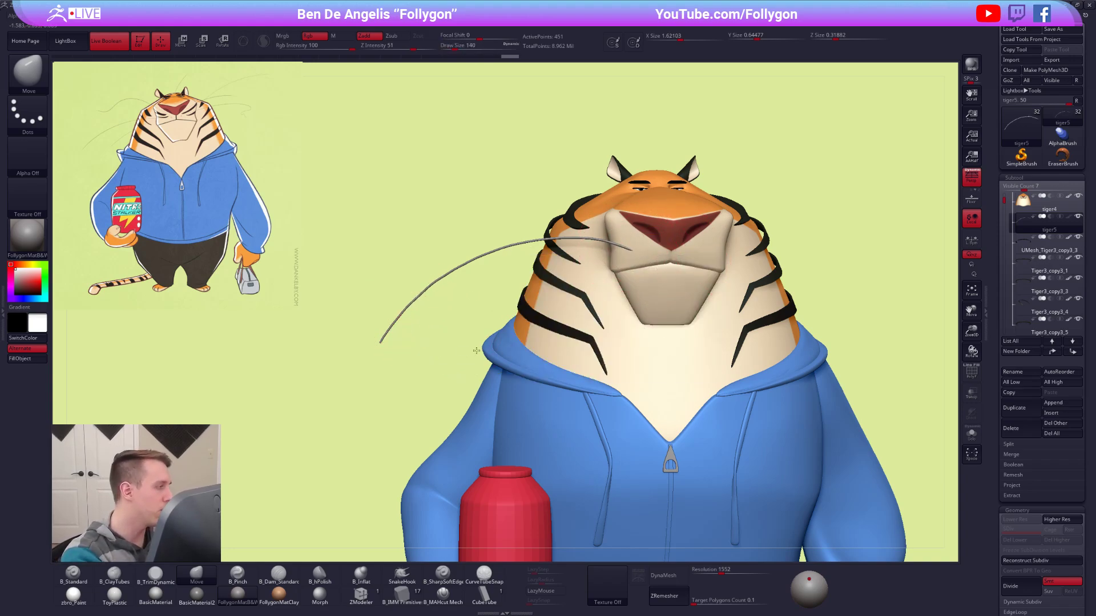
right_click_drag(394, 361, 526, 344, "alt")
key("space")
left_click(533, 315)
left_click_drag(512, 324, 508, 328)
mouse_move(532, 327)
right_mouse_down("alt")
mouse_move(514, 327)
mouse_move(539, 308)
right_mouse_up("alt")
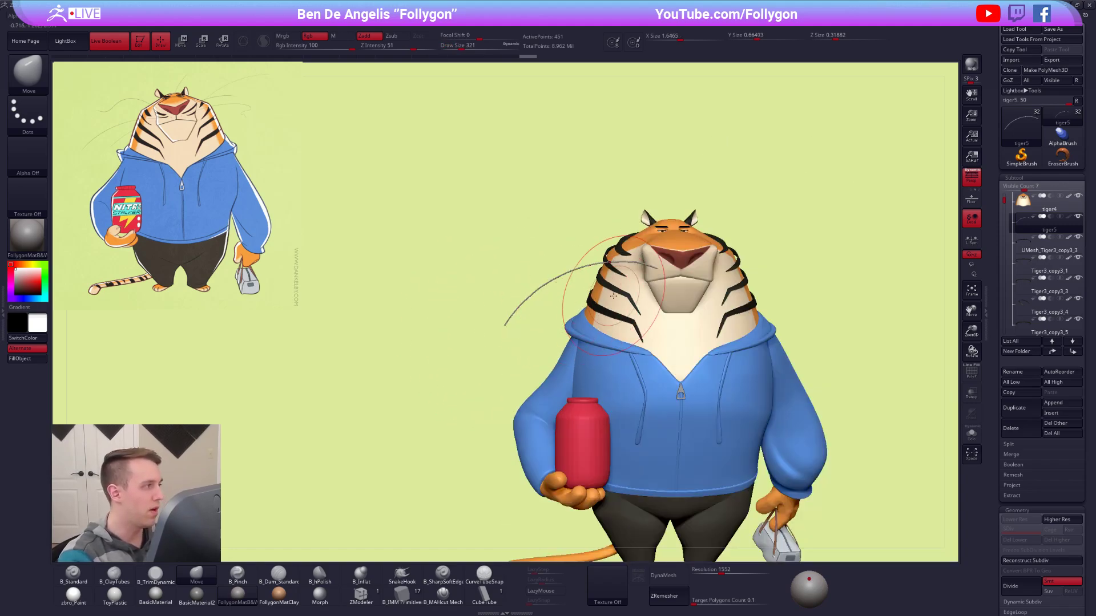
Adjust the whisker's inner end on the muzzle with the Move brush at draw sizes 150 and 130.
key("space")
left_click_drag(655, 269, 655, 264)
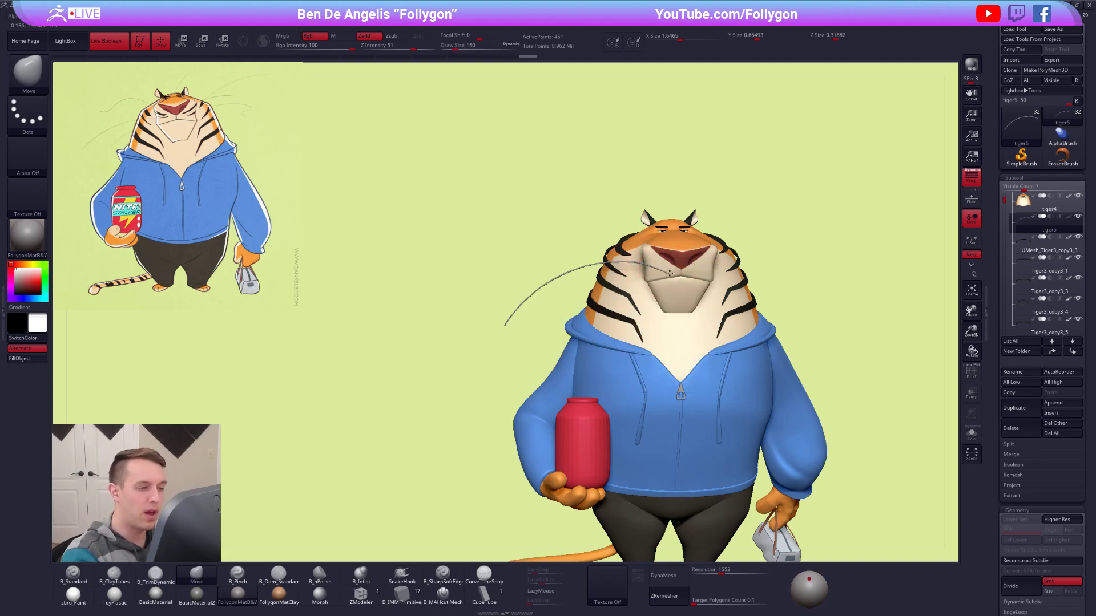
key("bracketleft")
left_click_drag(660, 270, 662, 267)
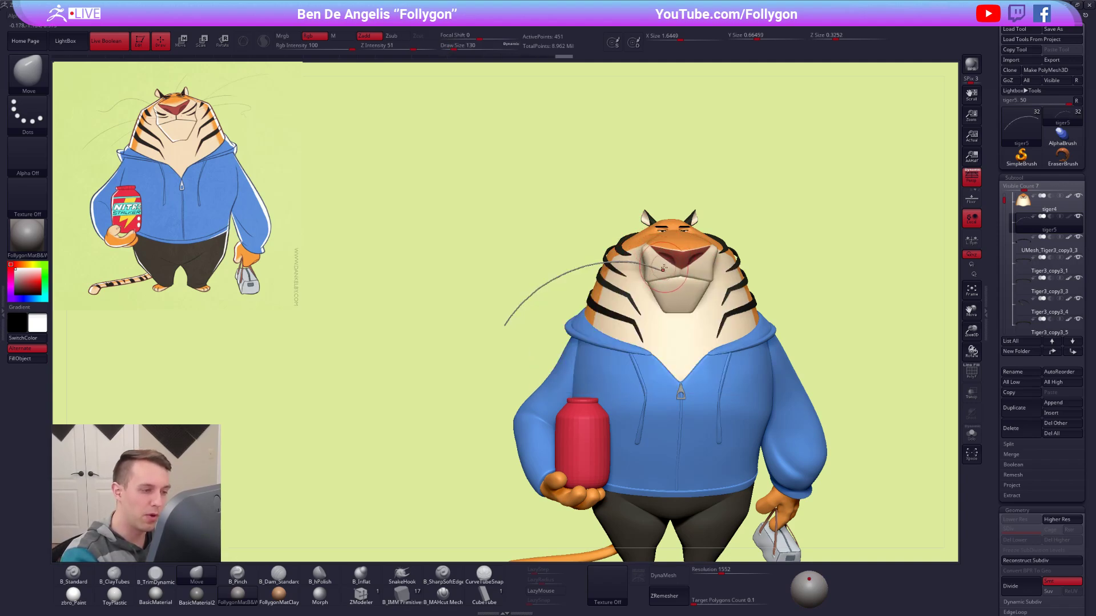
right_click_drag(666, 270, 670, 365, "ctrl")
key("space")
Fine-tune where the whisker meets the muzzle, reducing the Move brush's draw size to 54.
left_click_drag(676, 274, 625, 250)
right_click_drag(740, 323, 737, 246)
key("space")
left_click_drag(679, 276, 663, 274)
key("space")
key("space")
right_click_drag(671, 275, 716, 395, "ctrl")
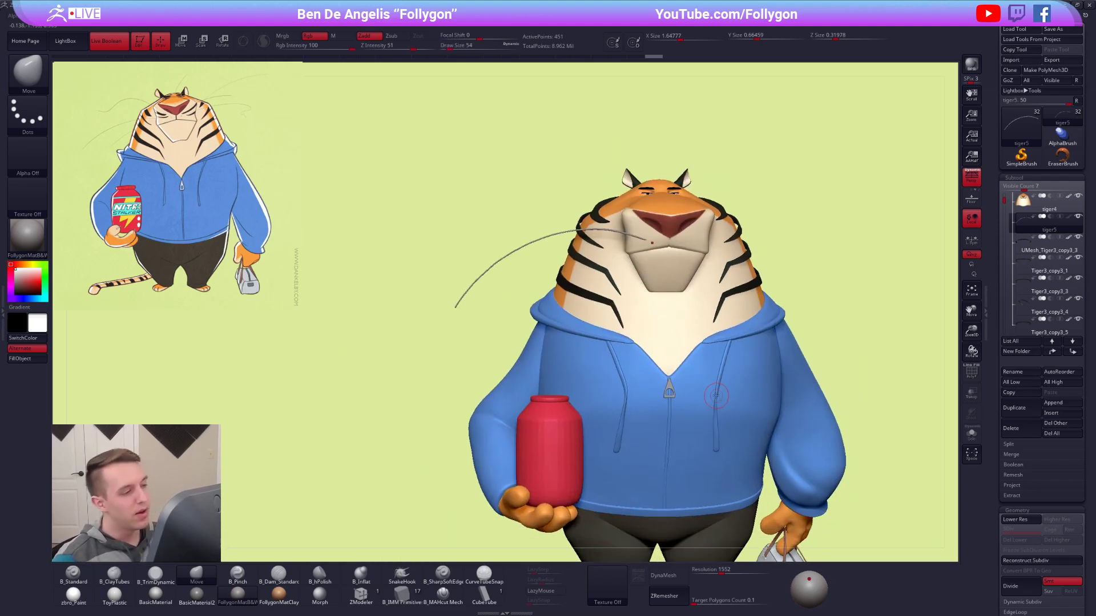
right_click_drag(629, 516, 720, 475, "alt")
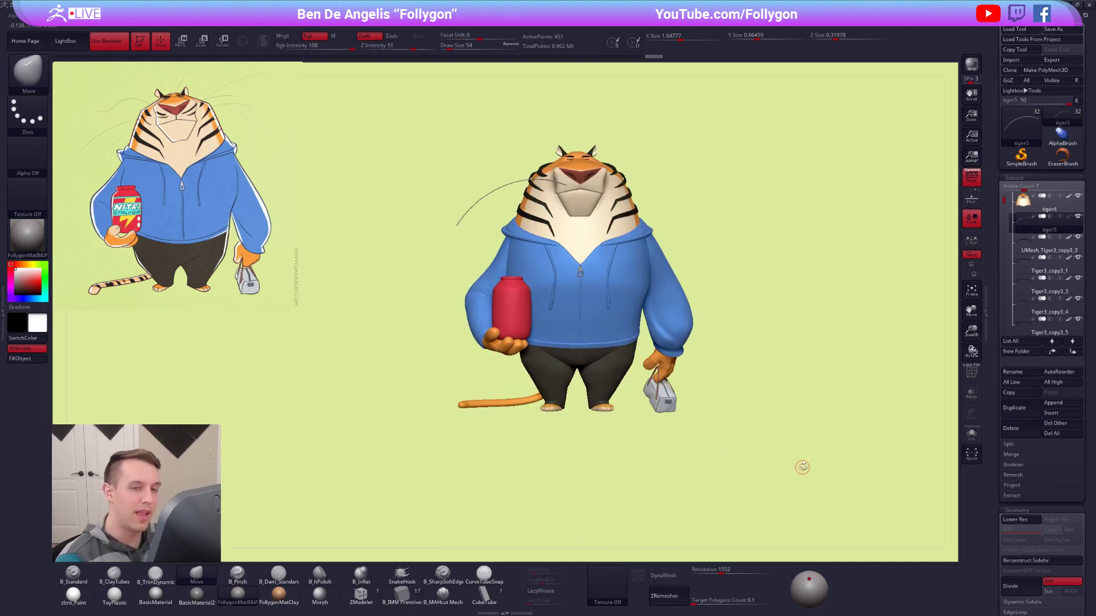
Reorder the tiger5 whisker subtool so that it sits directly below Tiger3_copy3_5 in the subtool list.
left_click(1071, 353)
double_click(1072, 354)
double_click(1071, 354)
left_click(1072, 354)
left_click(1072, 354)
left_click(1072, 354)
left_click(1073, 354)
left_click(1073, 354)
left_click(1073, 354)
left_click(1072, 354)
double_click(1057, 350)
left_click(1057, 351)
left_click(1057, 351)
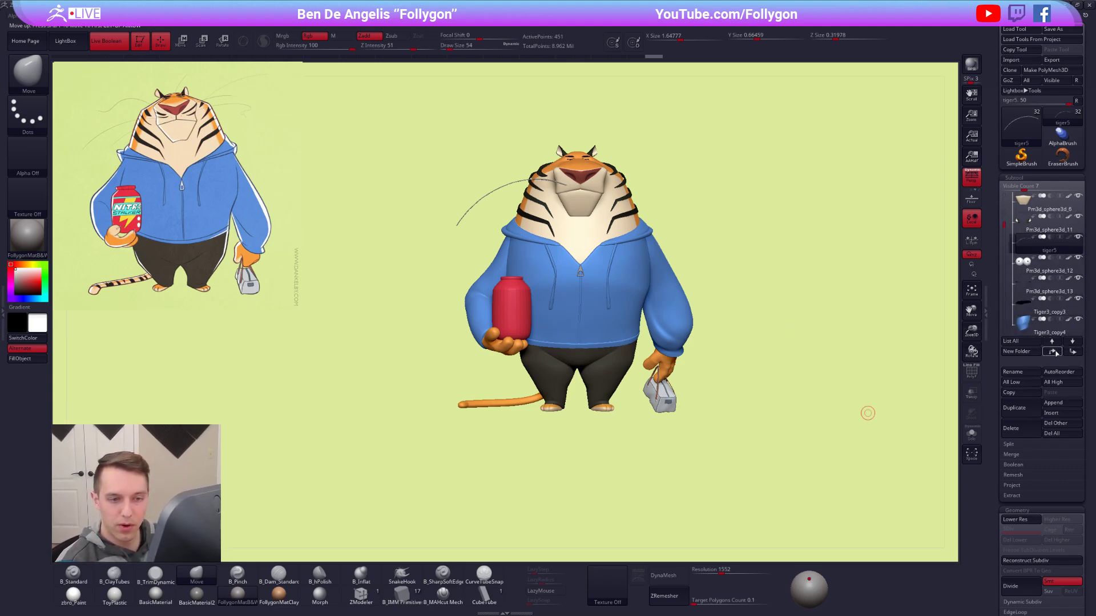
double_click(1057, 351)
left_click(1057, 350)
left_click(1057, 351)
left_click(1057, 350)
left_click(1057, 351)
left_click(1057, 352)
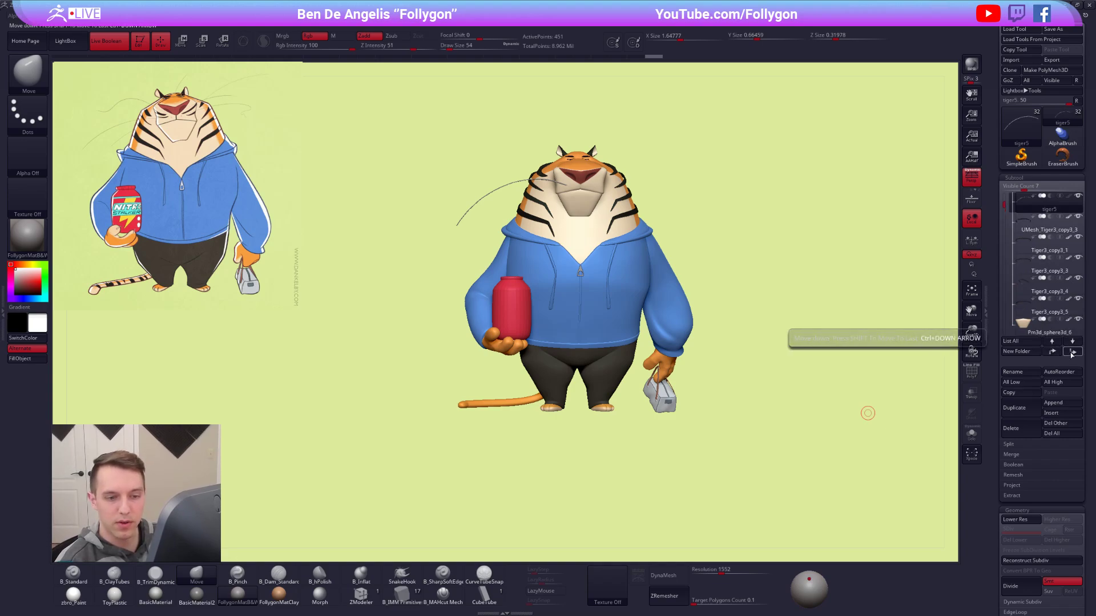
left_click(1071, 353)
left_click(1071, 353)
left_click(1071, 353)
left_click(1072, 353)
left_click(1071, 353)
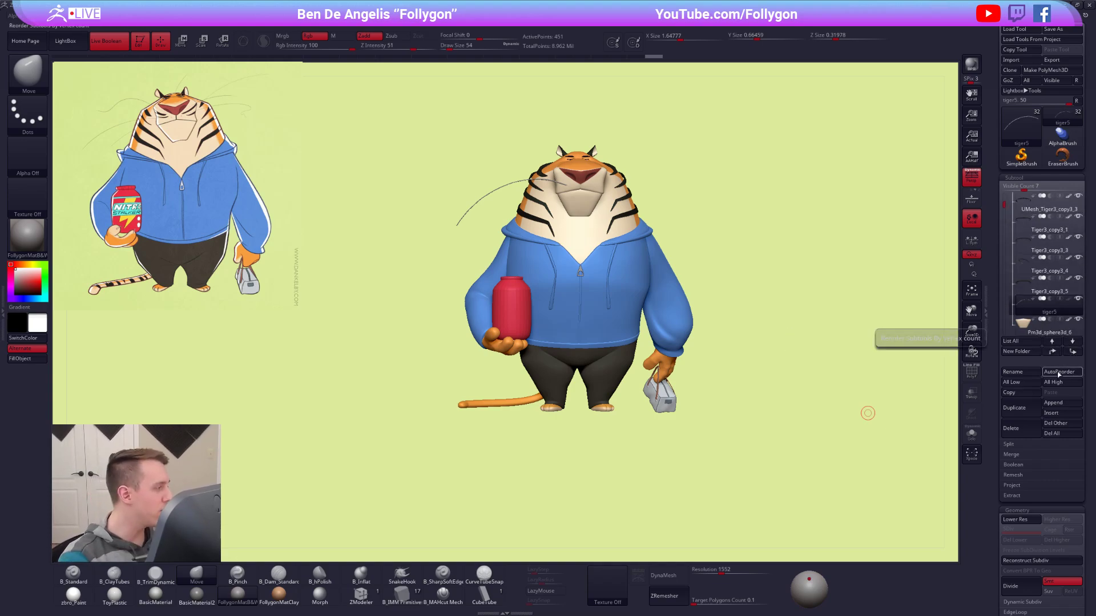
Select the hand that holds the jar and show it in solo mode from the palm side.
left_click_drag(694, 453, 627, 437, "alt")
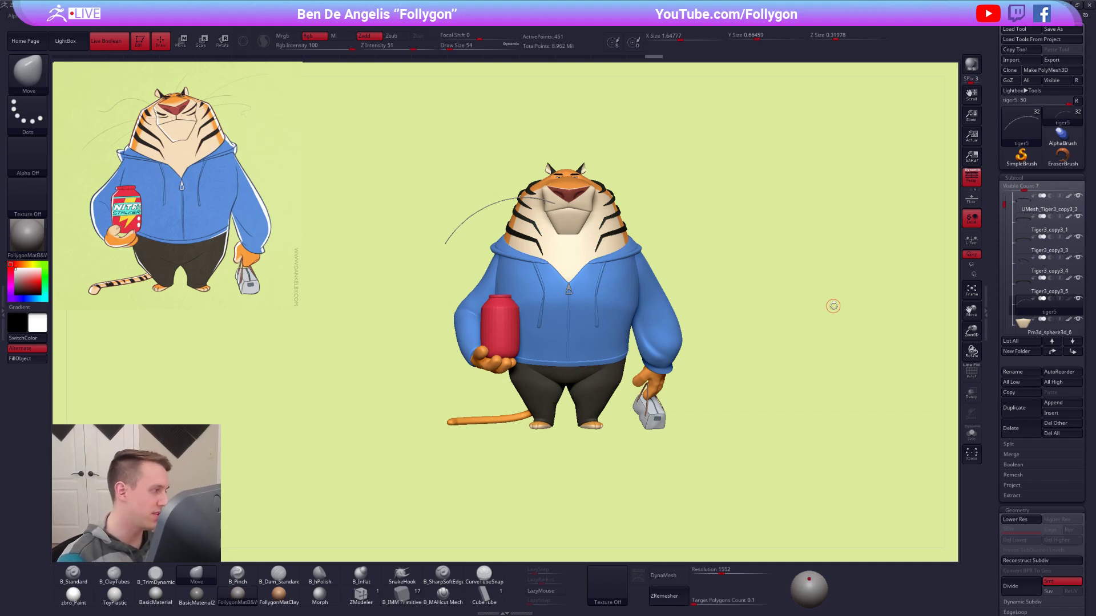
left_click(493, 362, "alt")
key("alt+s")
left_click_drag(483, 381, 588, 429, "alt")
mouse_move(530, 403)
left_mouse_down("alt")
mouse_move(602, 406)
mouse_move(587, 339)
mouse_move(591, 366)
left_mouse_up("alt")
mouse_move(591, 342)
left_mouse_down()
mouse_move(603, 359)
mouse_move(587, 274)
left_mouse_up()
left_click_drag(645, 322, 639, 342, "alt")
Refine the hand's fingers and thumb with the B_ClayTubes brush at a lower subdivision level, then return to level 5.
key("2")
mouse_move(608, 279)
left_mouse_down()
mouse_move(576, 324)
mouse_move(605, 296)
left_mouse_up()
key("shift+d")
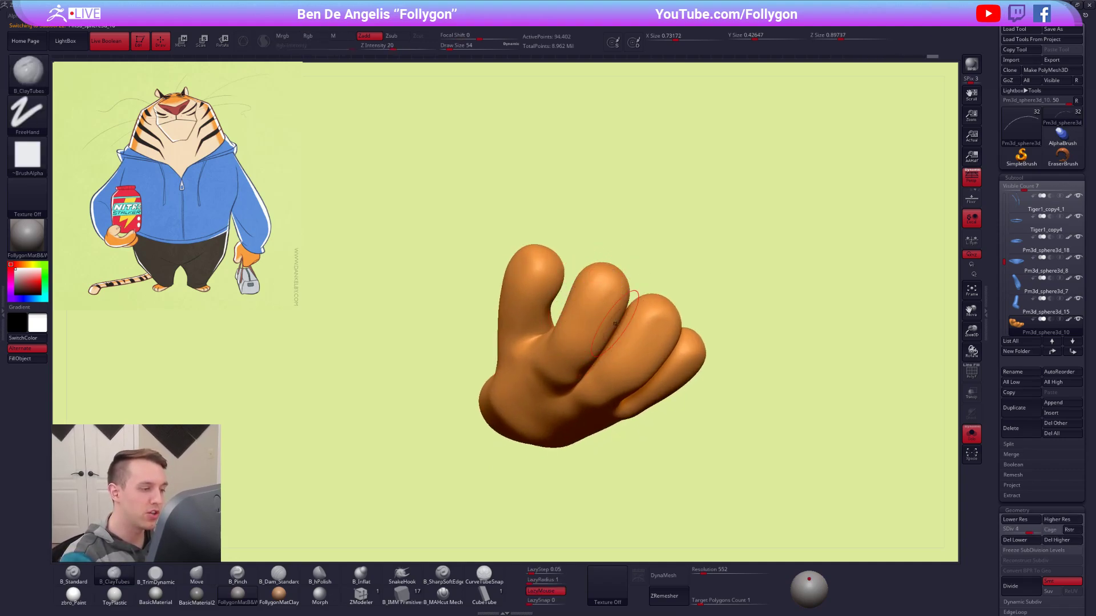
right_click_drag(673, 319, 628, 325)
mouse_move(662, 327)
left_mouse_down()
mouse_move(636, 347)
mouse_move(660, 331)
mouse_move(647, 336)
left_mouse_up()
right_click_drag(696, 371, 674, 353)
mouse_move(697, 351)
left_mouse_down()
mouse_move(710, 359)
mouse_move(703, 374)
left_mouse_up()
mouse_move(706, 368)
right_mouse_down()
mouse_move(703, 381)
mouse_move(489, 301)
right_mouse_up()
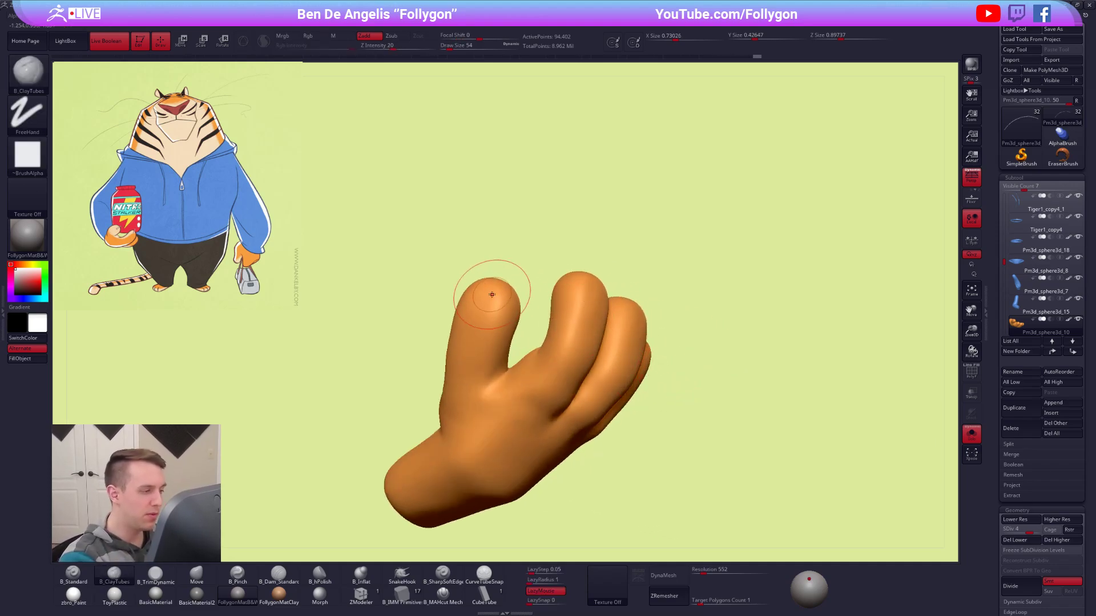
mouse_move(458, 326)
left_mouse_down()
mouse_move(456, 337)
mouse_move(480, 308)
mouse_move(505, 334)
left_mouse_up()
right_click_drag(566, 400, 631, 417, "alt")
key("d")
right_click_drag(710, 457, 706, 428, "alt")
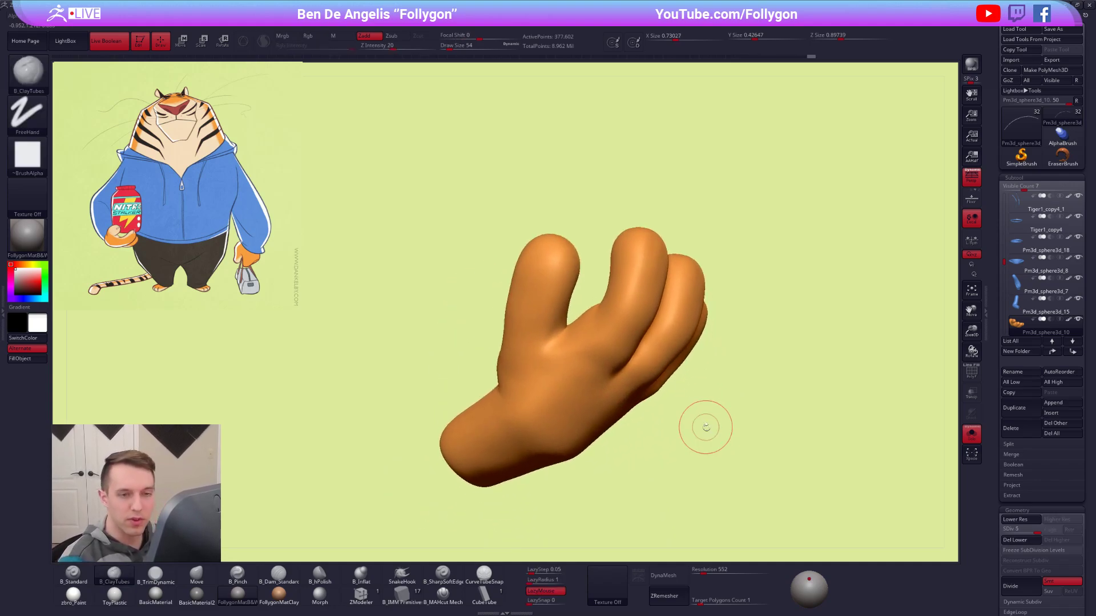
Duplicate the hand subtool, delete the duplicate's lower subdivision levels and turn off its polypaint display.
left_click_drag(1004, 262, 1004, 272)
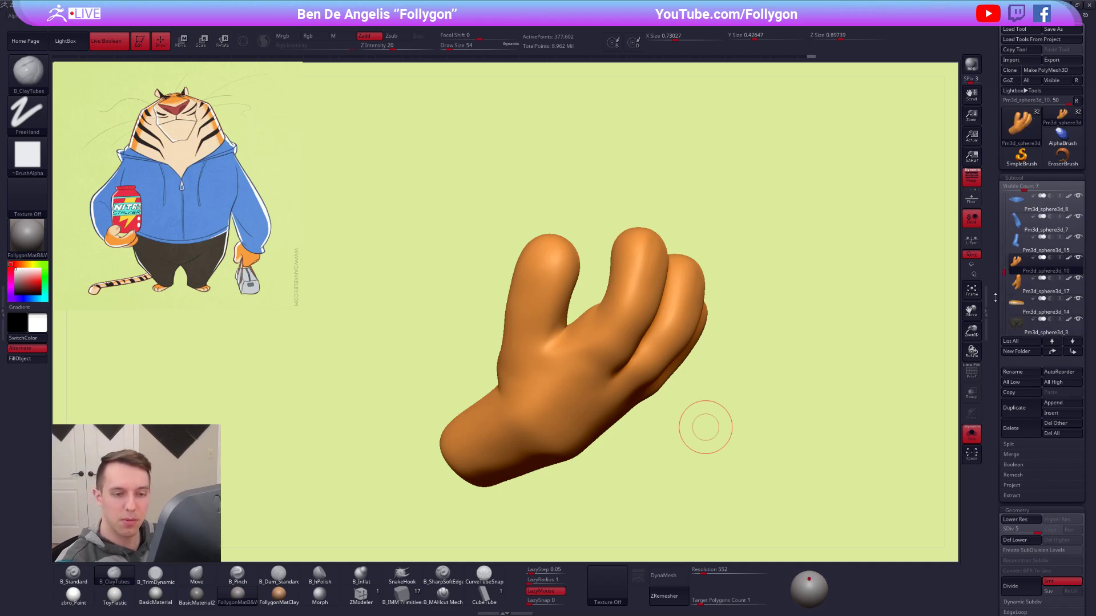
left_click(1027, 408)
left_click(1007, 539)
left_click(1068, 279)
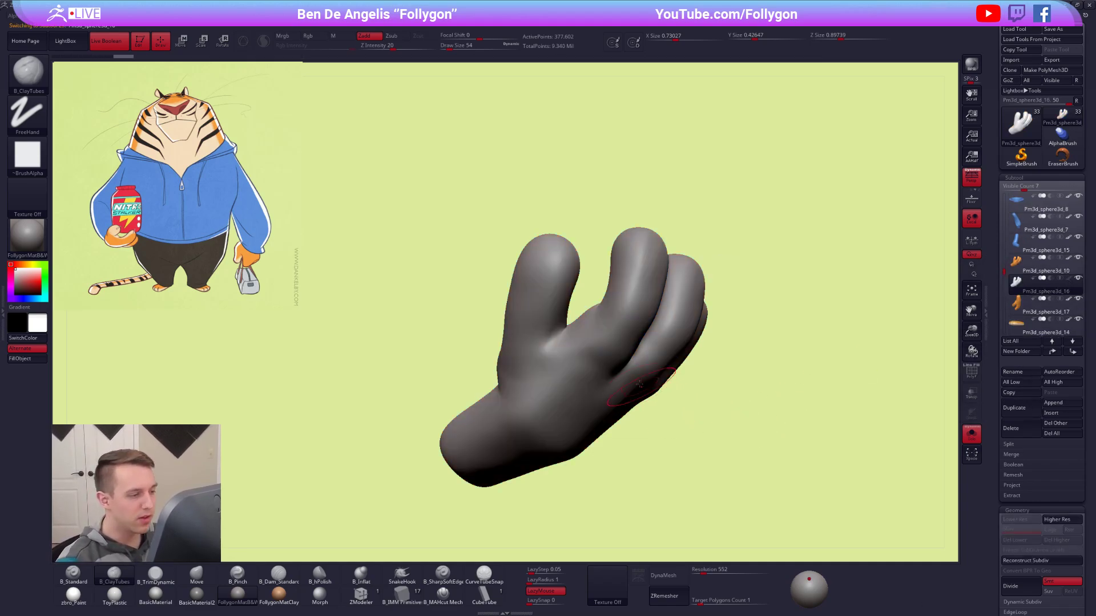
Choose the CurveTubeSnap brush and draw a short curved claw tube from the thumb's tip.
right_click_drag(634, 368, 623, 308)
left_click_drag(642, 262, 601, 277, "shift")
mouse_move(601, 276)
right_mouse_down("alt")
mouse_move(601, 347)
mouse_move(601, 262)
mouse_move(594, 371)
mouse_move(577, 365)
right_mouse_up("alt")
left_click(484, 574)
key("space")
left_click_drag(577, 365, 628, 263)
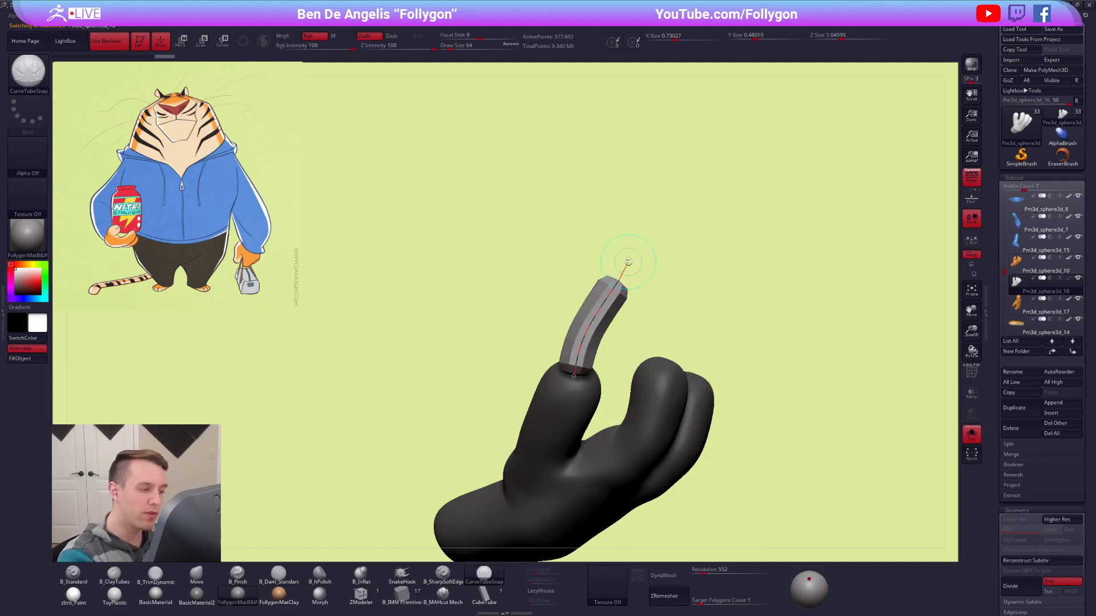
Undo the first claw tube and redraw it upward from the thumb's tip at draw size 29.
right_click_drag(642, 409, 653, 362, "alt")
right_click_drag(721, 494, 714, 448, "alt")
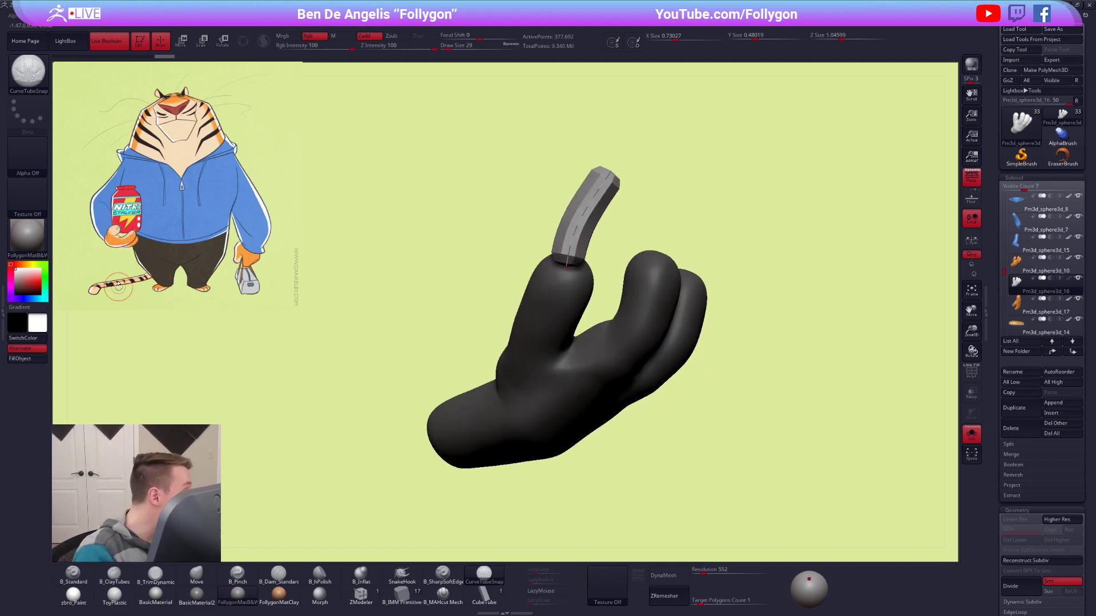
right_click_drag(646, 336, 683, 355, "alt")
key("ctrl+z")
mouse_move(609, 291)
right_mouse_down()
mouse_move(604, 281)
mouse_move(619, 321)
mouse_move(624, 291)
mouse_move(587, 325)
right_mouse_up()
left_click_drag(585, 331, 610, 239)
key("ctrl+z")
left_click_drag(585, 330, 617, 204)
right_click_drag(634, 359, 669, 354)
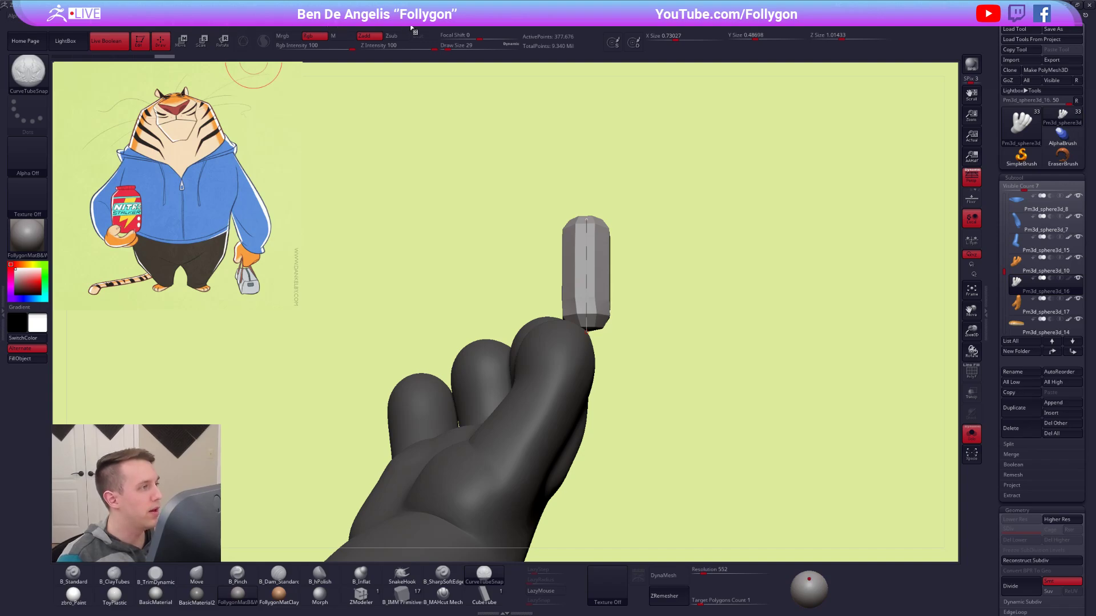
Turn on the curve's Size modifier, lower the end of its falloff curve and update the claw tube to taper to a point.
mouse_move(419, 16)
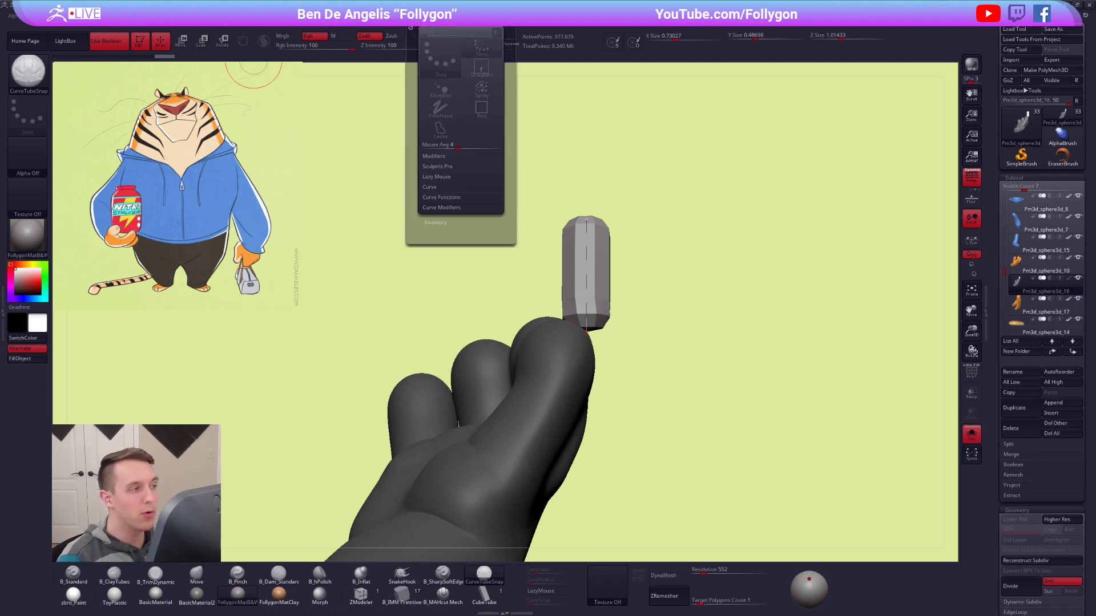
left_click(440, 207)
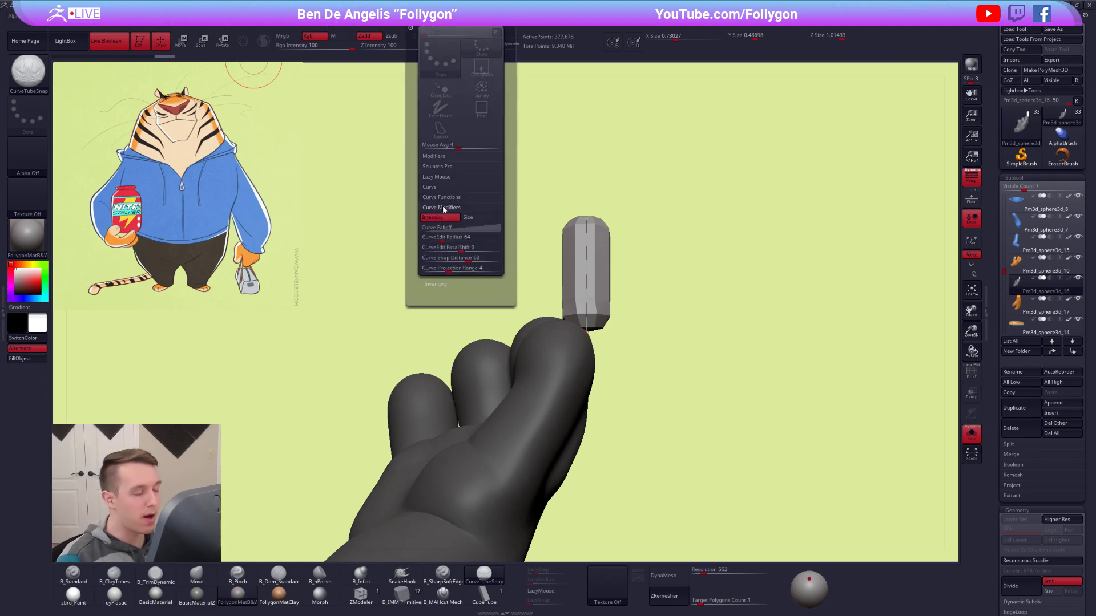
left_click(473, 218)
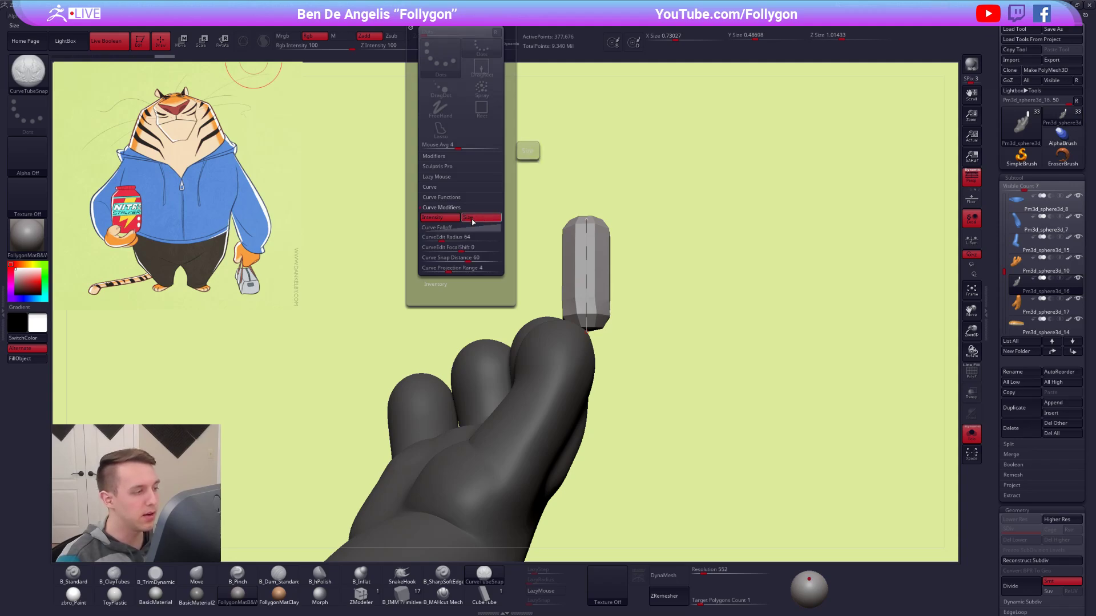
left_click(455, 228)
left_click_drag(420, 305, 412, 214)
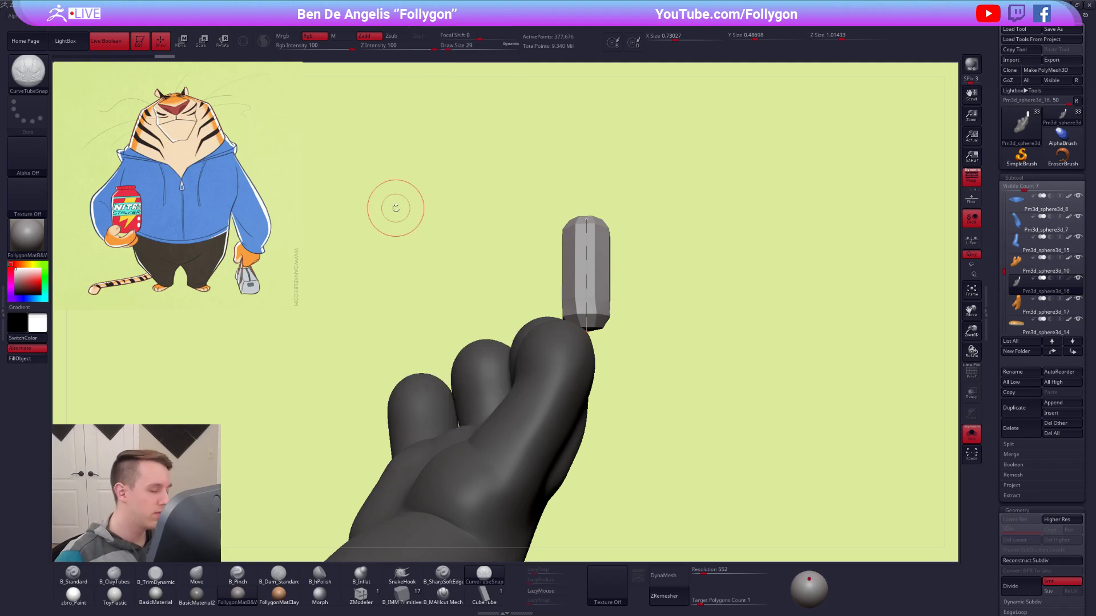
mouse_move(420, 19)
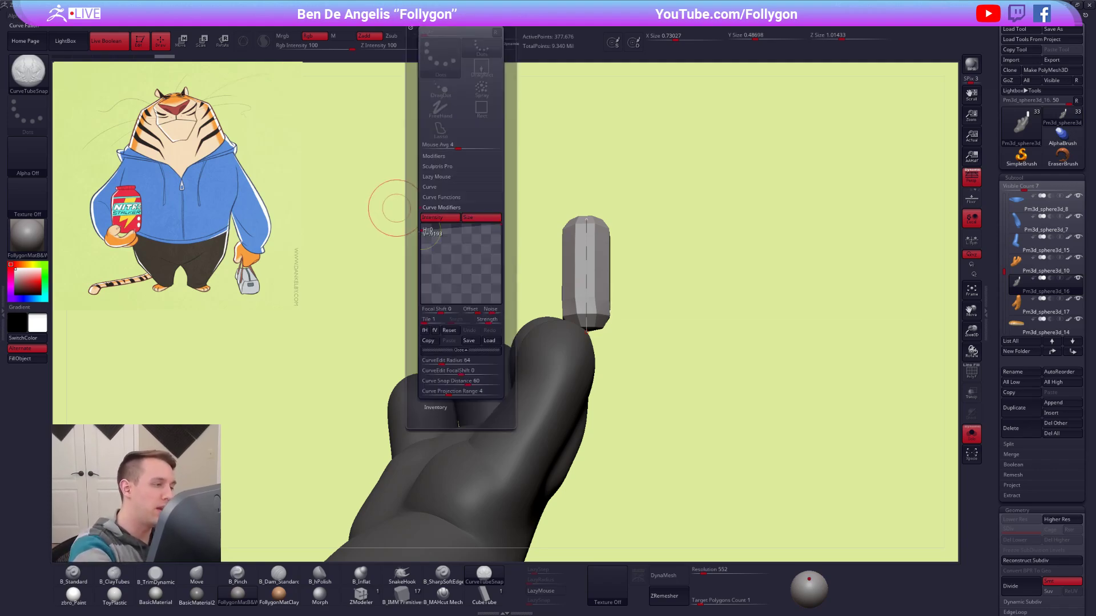
left_click_drag(501, 226, 500, 284)
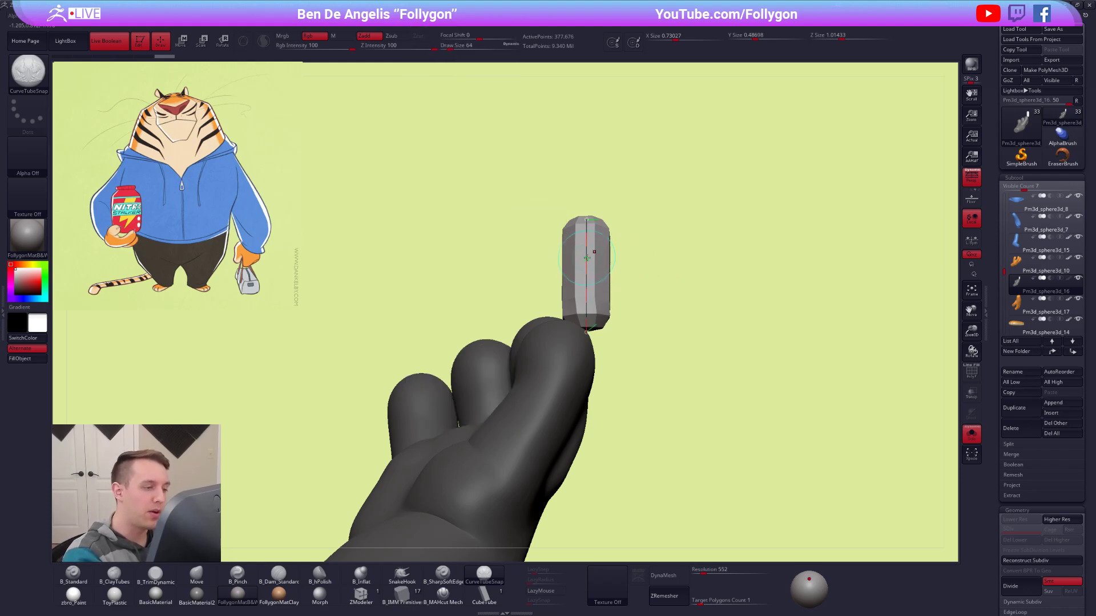
left_click(589, 259)
mouse_move(714, 478)
left_mouse_down()
mouse_move(692, 386)
mouse_move(659, 337)
left_mouse_up()
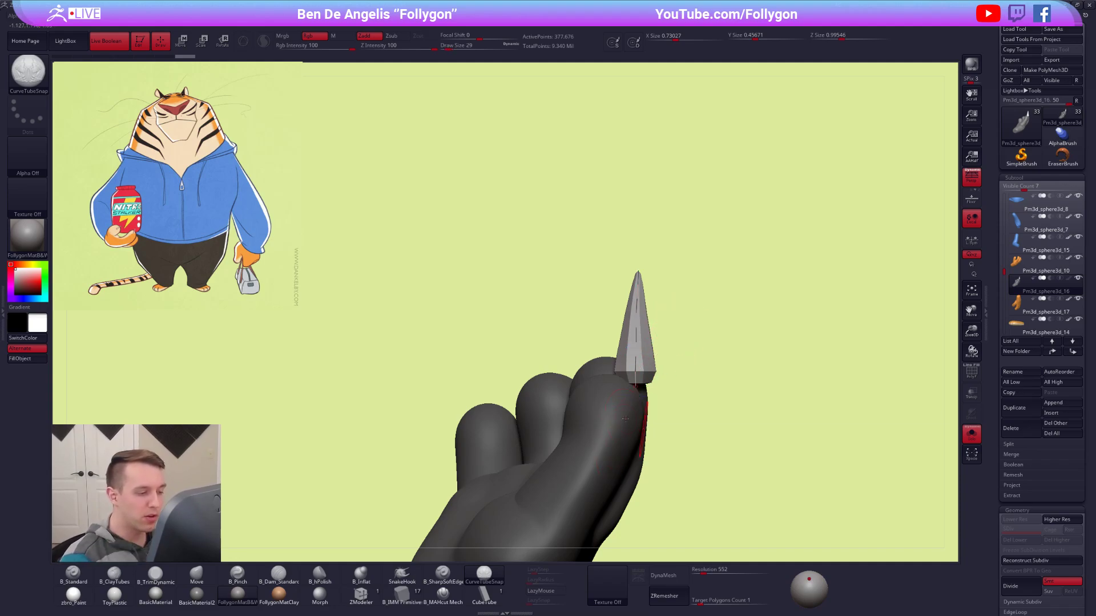
Keep only the claw's polygroup, delete the rest of the duplicate hand, and leave solo mode and the polyframe display.
mouse_move(626, 428)
right_mouse_down()
mouse_move(600, 430)
mouse_move(580, 398)
mouse_move(597, 324)
right_mouse_up()
key("shift+f")
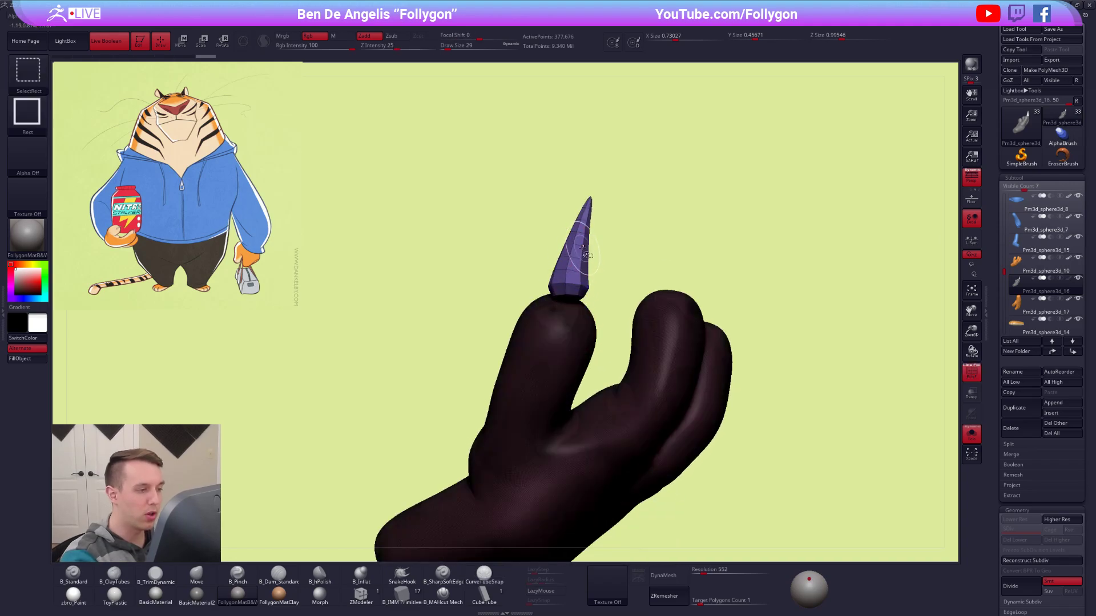
left_click(582, 250, "ctrl+shift")
key("space")
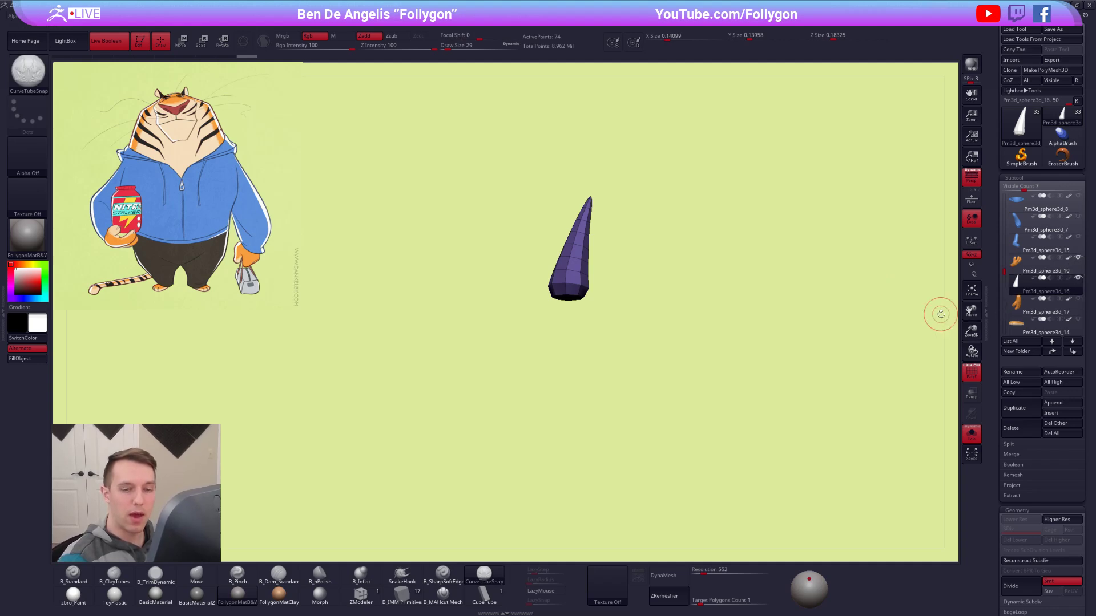
left_click(971, 434)
right_click_drag(738, 346, 658, 337)
key("shift+f")
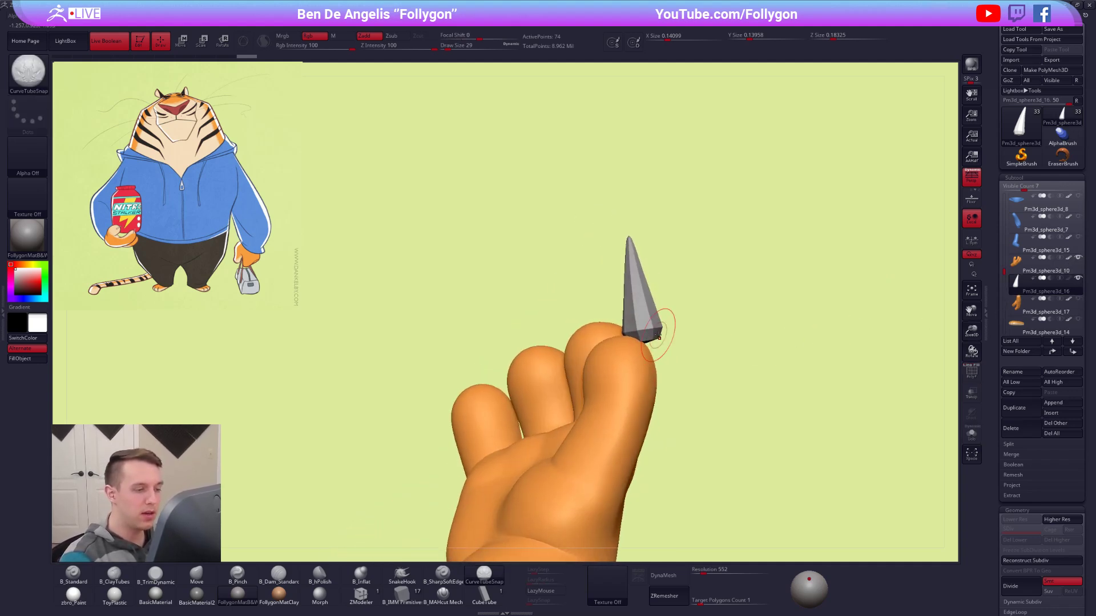
Rotate and move the claw so its base sits in the thumb's tip and it points straight up.
key("r")
mouse_move(631, 272)
left_mouse_down()
mouse_move(617, 192)
mouse_move(630, 275)
mouse_move(620, 288)
left_mouse_up()
key("w")
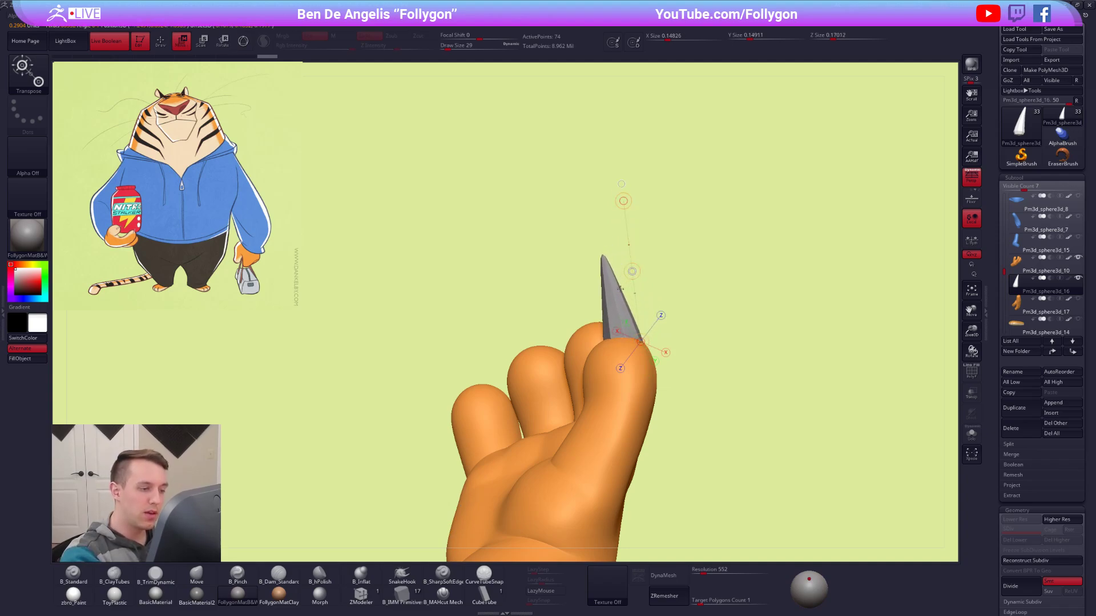
right_click_drag(620, 289, 640, 279)
key("r")
left_click_drag(643, 318, 640, 201)
left_click_drag(641, 260, 650, 213)
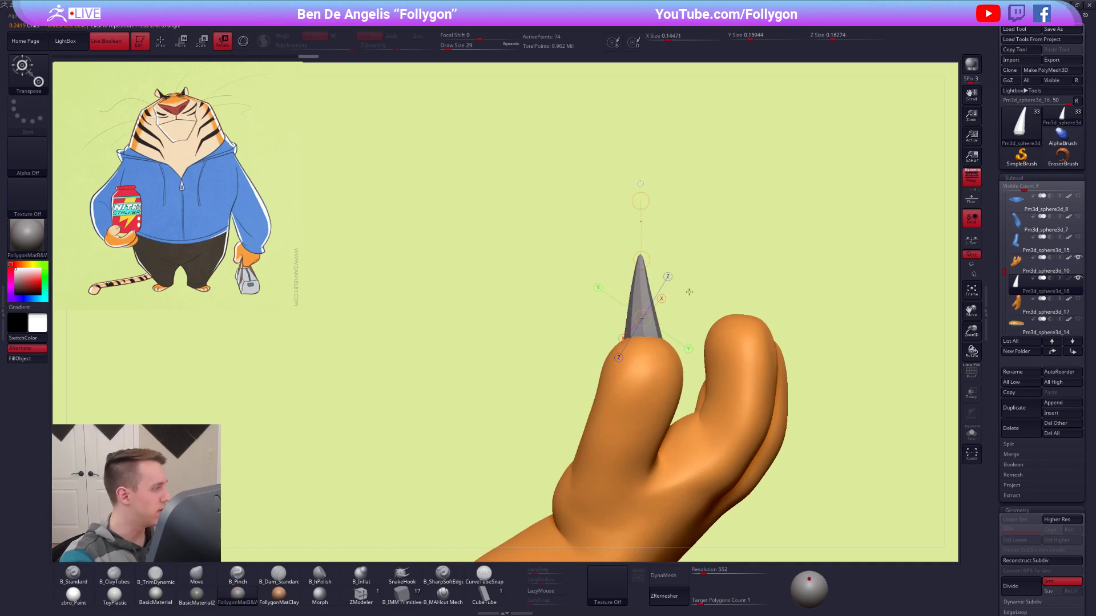
Scale the thumb's claw down and reposition it so its base sits in the thumb's tip.
key("e")
key("alt+s")
right_click_drag(674, 365, 674, 340)
left_click_drag(647, 366, 705, 352)
key("alt+s")
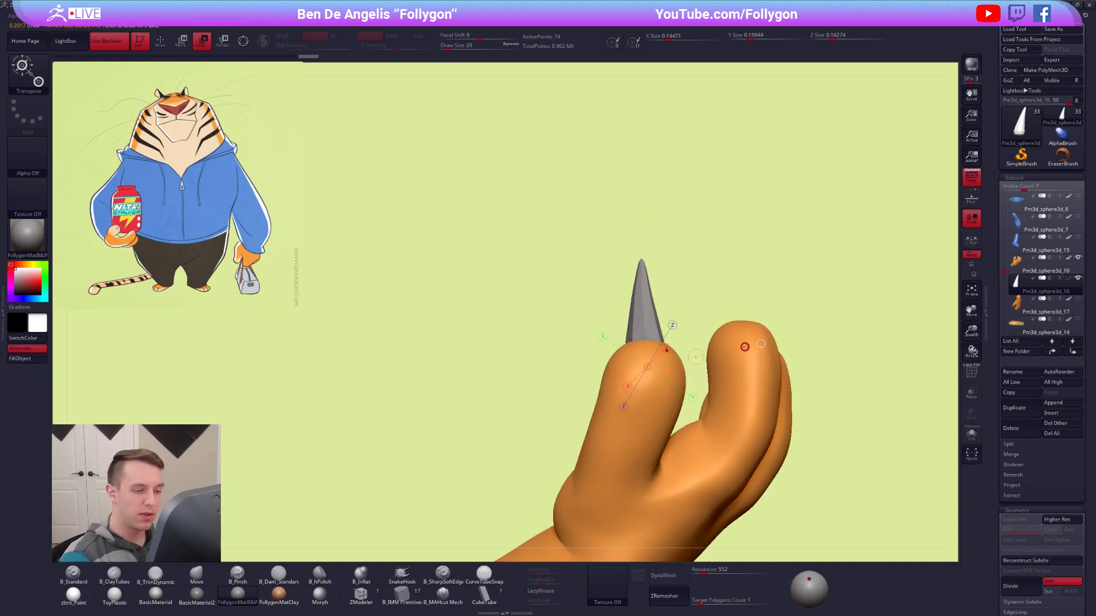
right_click_drag(761, 343, 704, 338)
key("r")
key("w")
Bend the claw's tip with the Move brush at draw size 74 and smooth the claw with dynamic subdivision.
key("q")
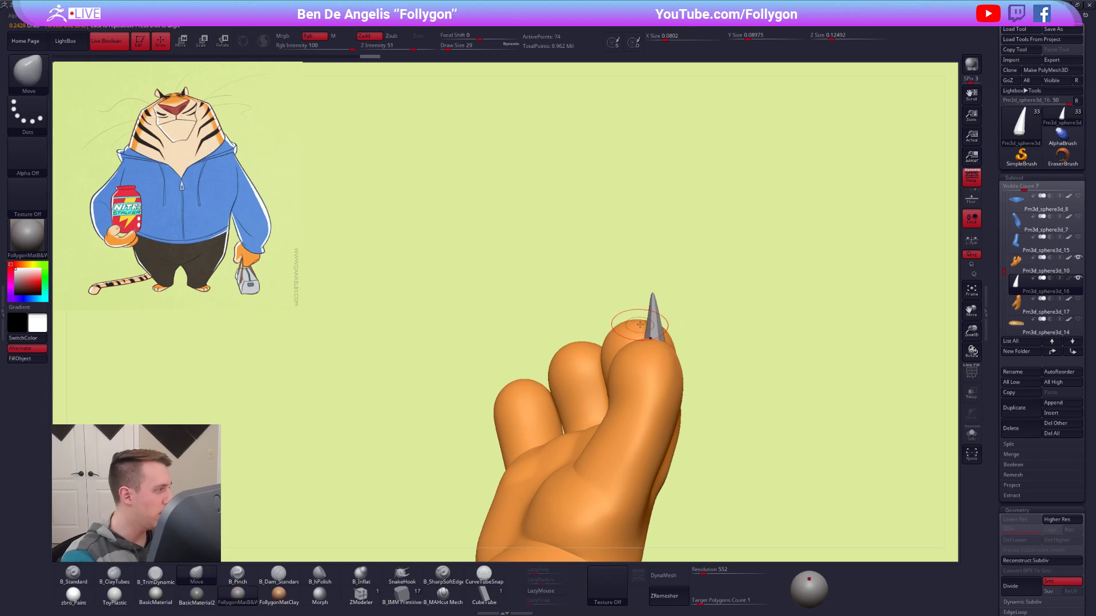
key("space")
left_click_drag(640, 325, 654, 292)
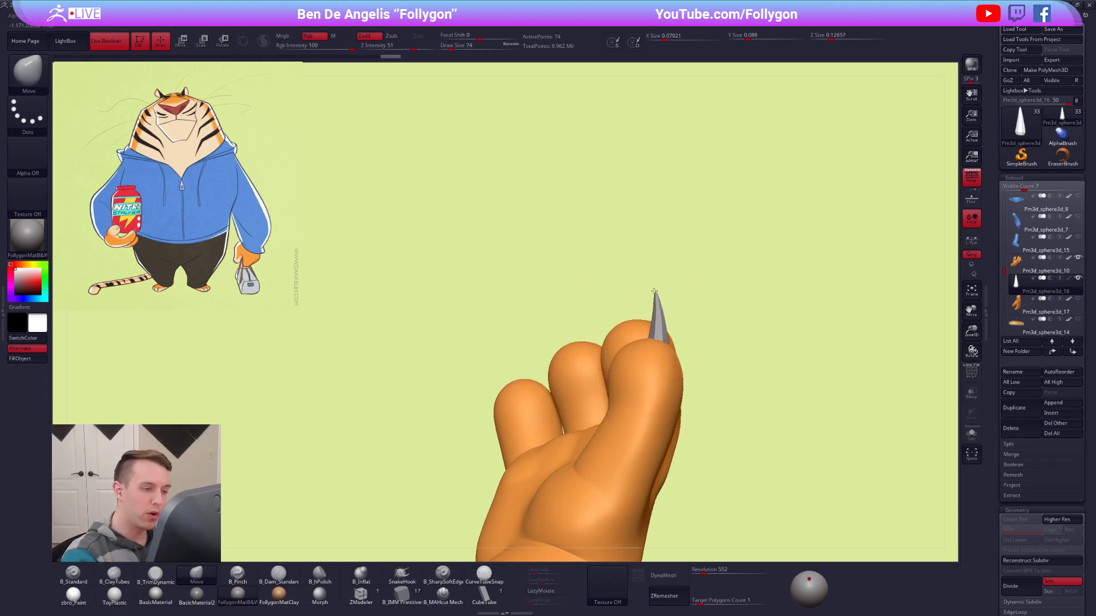
mouse_move(770, 331)
left_mouse_down()
mouse_move(703, 332)
mouse_move(671, 316)
mouse_move(692, 330)
mouse_move(657, 354)
mouse_move(710, 378)
mouse_move(665, 384)
mouse_move(649, 355)
left_mouse_up()
key("space")
key("space")
key("d")
key("space")
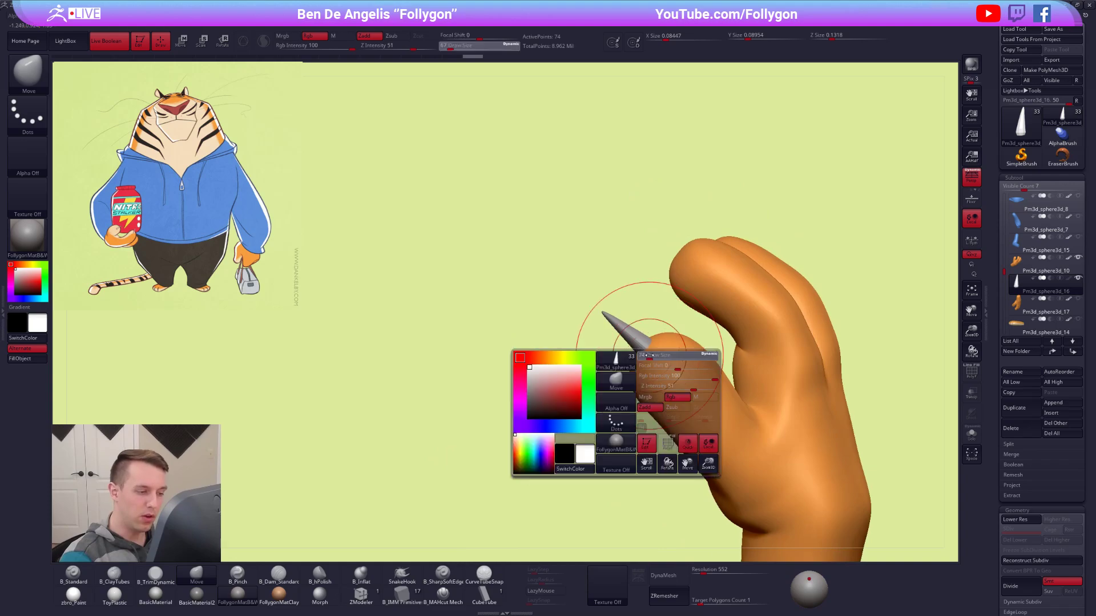
Rotate the claw to follow the thumb's direction and nudge its shape with the Move brush.
key("r")
left_click_drag(620, 240, 623, 255)
key("q")
mouse_move(660, 362)
right_mouse_down()
mouse_move(670, 351)
mouse_move(648, 348)
right_mouse_up()
key("r")
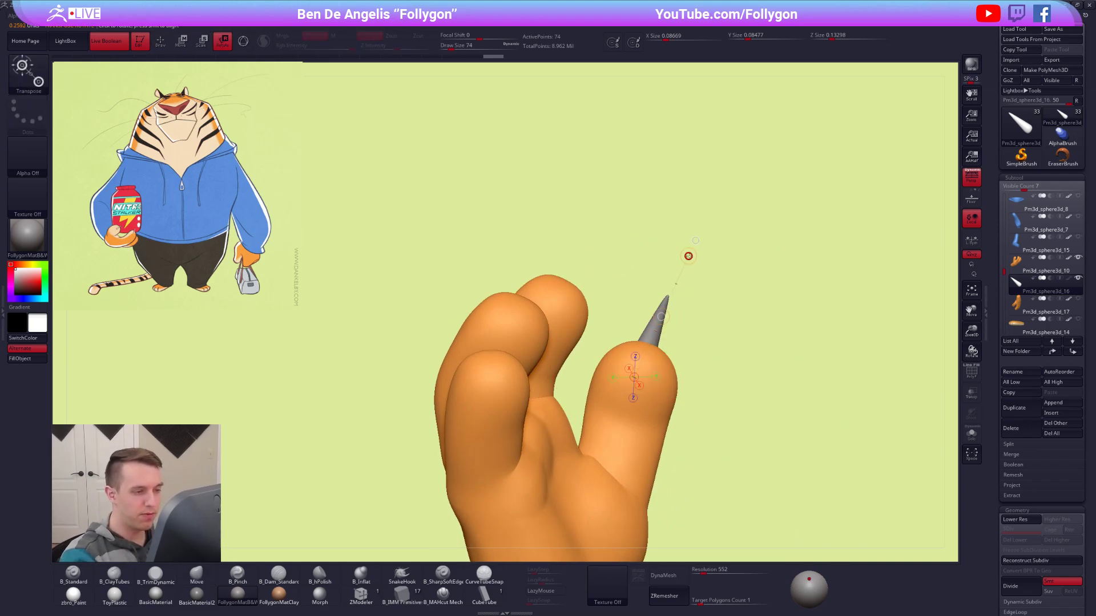
Sculpt the thumb's claw into a curved, hooked shape with the Move brush, working from several sides.
key("q")
mouse_move(678, 313)
right_mouse_down()
mouse_move(700, 333)
mouse_move(586, 372)
right_mouse_up()
right_click_drag(680, 338, 653, 340)
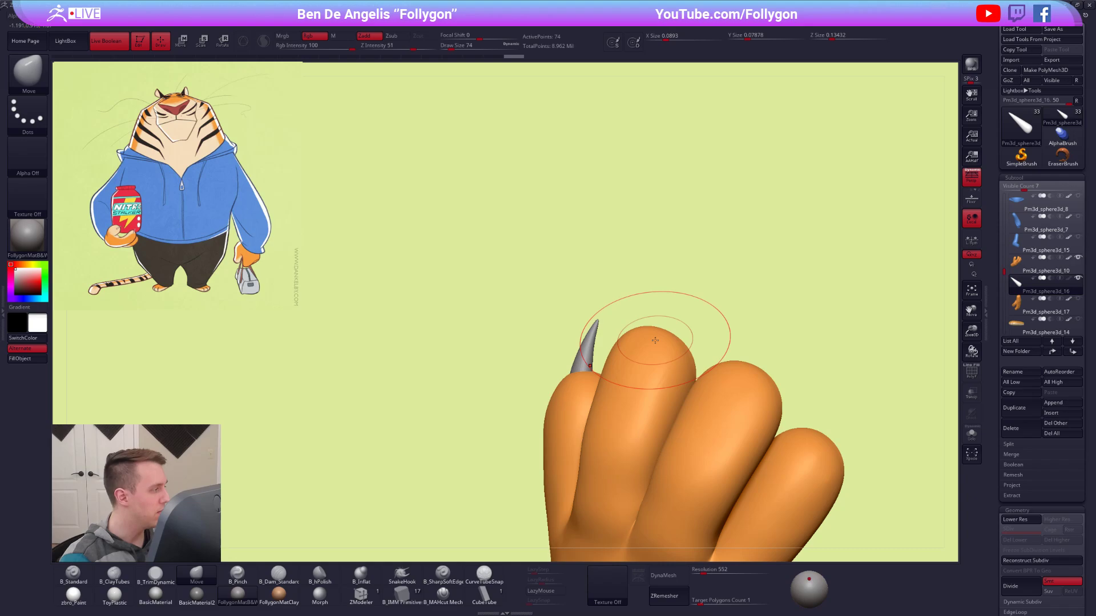
right_click_drag(591, 376, 663, 357)
right_click_drag(547, 338, 538, 345, "alt")
right_click_drag(539, 346, 705, 475, "ctrl")
right_click_drag(704, 475, 642, 365, "alt")
right_click_drag(642, 365, 659, 408)
mouse_move(785, 354)
right_mouse_down()
mouse_move(628, 344)
mouse_move(611, 298)
mouse_move(656, 365)
mouse_move(536, 291)
right_mouse_up()
Scale the curved claw down and move it to sit in the thumb's tip.
key("e")
left_click_drag(573, 276, 601, 200)
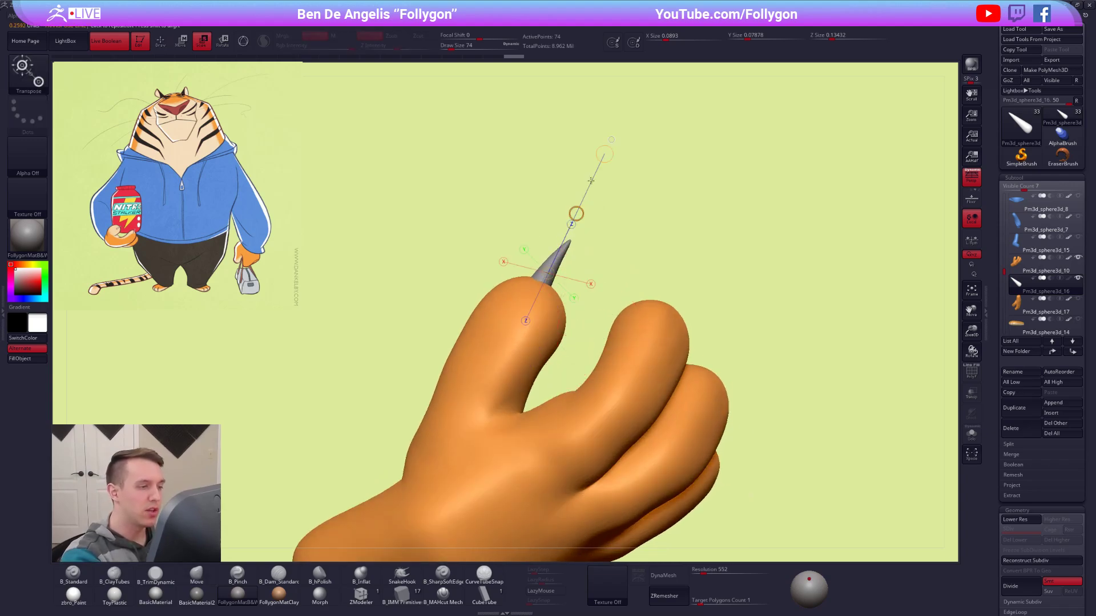
key("q")
mouse_move(603, 246)
right_mouse_down()
mouse_move(628, 272)
mouse_move(611, 340)
mouse_move(547, 433)
right_mouse_up()
key("w")
left_click_drag(481, 374, 481, 469)
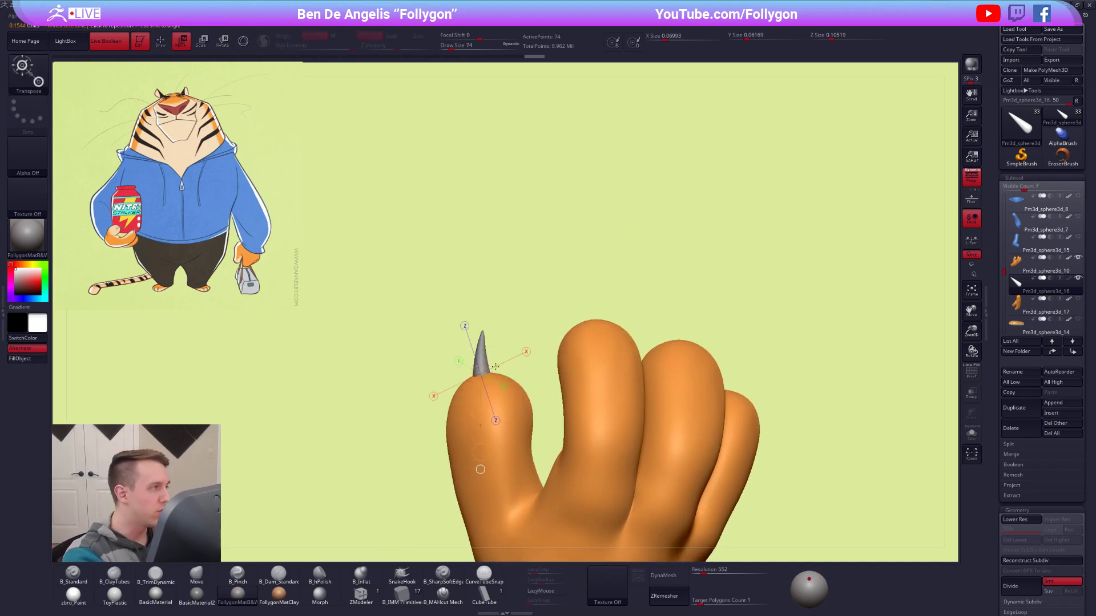
Copy the thumb's claw onto the index fingertip with the Gizmo 3D and return to the transpose line.
left_click(243, 41)
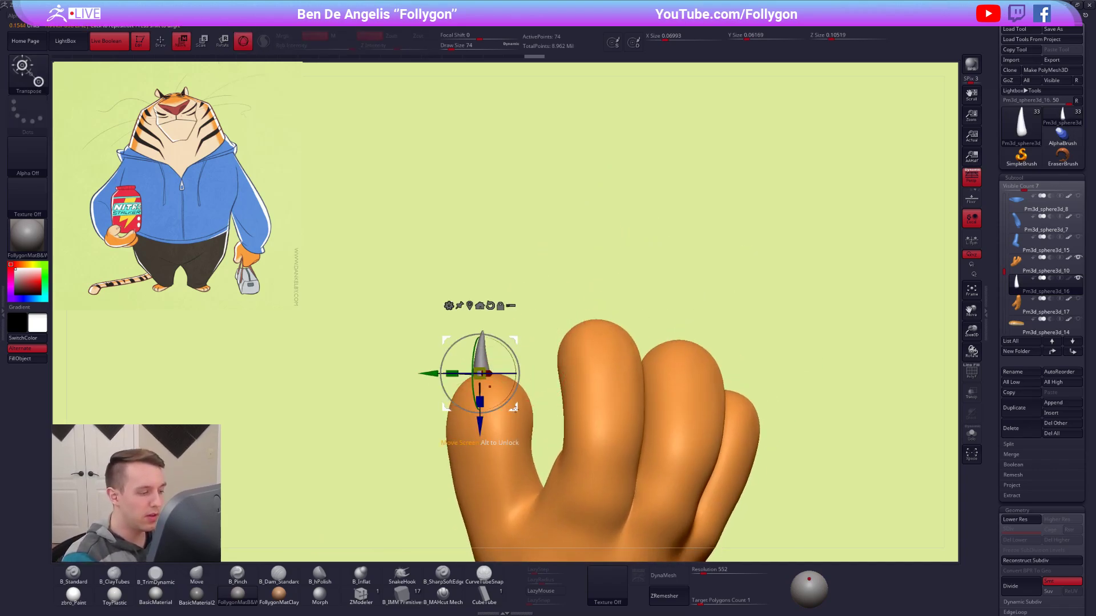
left_click_drag(513, 410, 626, 362, "ctrl")
right_click_drag(628, 366, 654, 460)
left_click_drag(631, 338, 621, 313)
left_click(243, 42)
Rotate and move the copied claw so it seats upright in the index fingertip.
key("r")
left_click_drag(593, 365, 646, 366, "shift")
key("w")
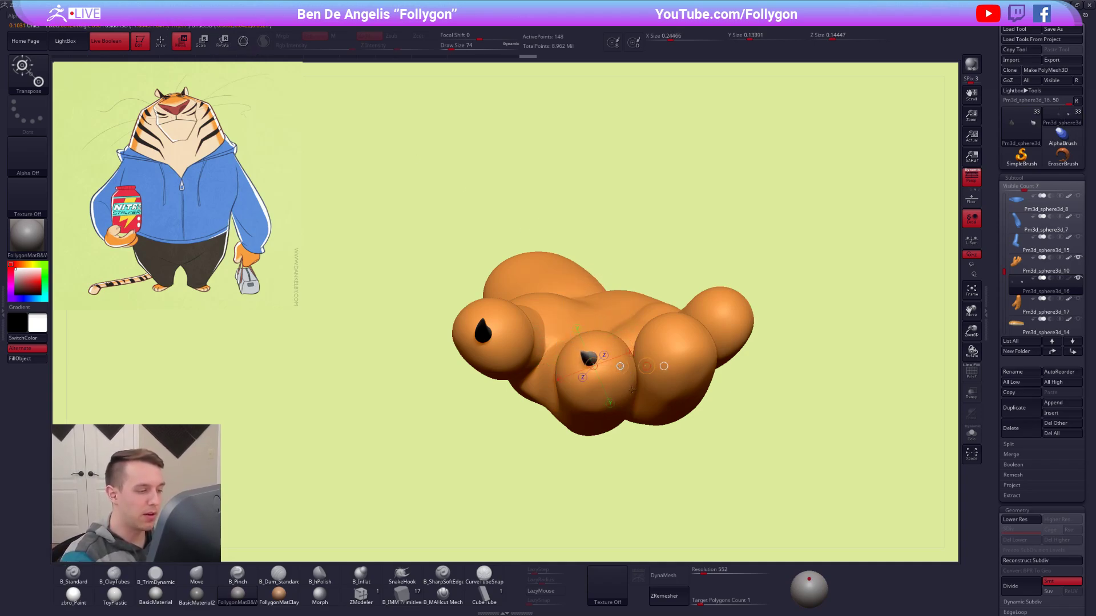
right_click_drag(635, 393, 627, 280)
key("r")
left_click_drag(594, 368, 612, 286)
key("w")
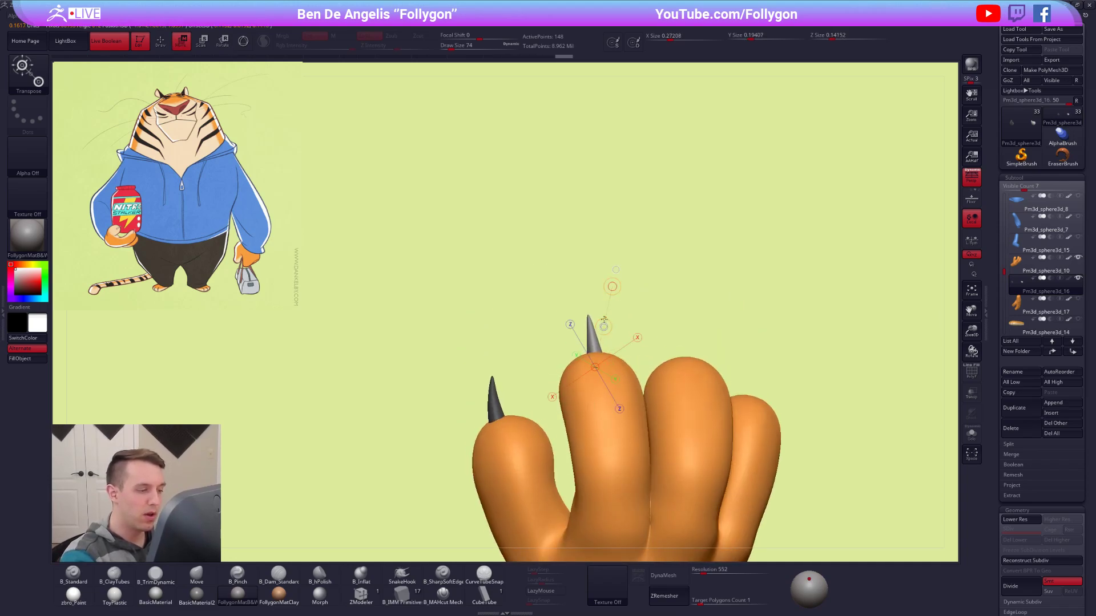
Refine the index claw's curve with the Move brush and fine-tune its angle and position.
key("q")
right_click_drag(616, 328, 684, 342)
mouse_move(585, 372)
right_mouse_down("alt")
mouse_move(622, 313)
mouse_move(626, 340)
mouse_move(625, 309)
right_mouse_up("alt")
key("r")
left_click_drag(689, 238, 688, 236)
key("w")
left_click_drag(656, 274, 651, 276)
key("q")
right_click_drag(606, 287, 656, 294)
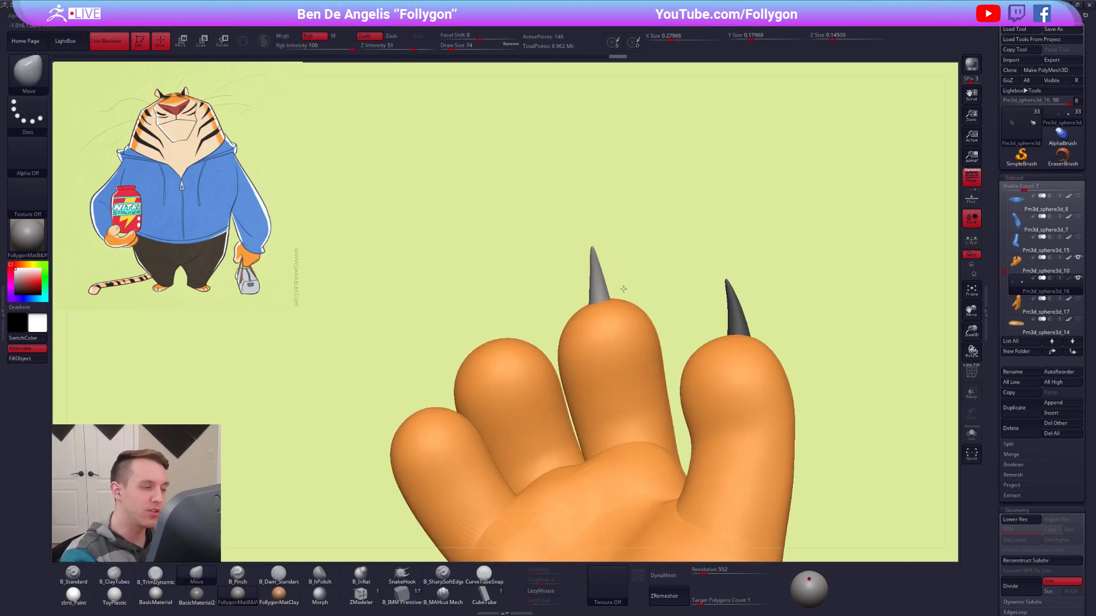
key("r")
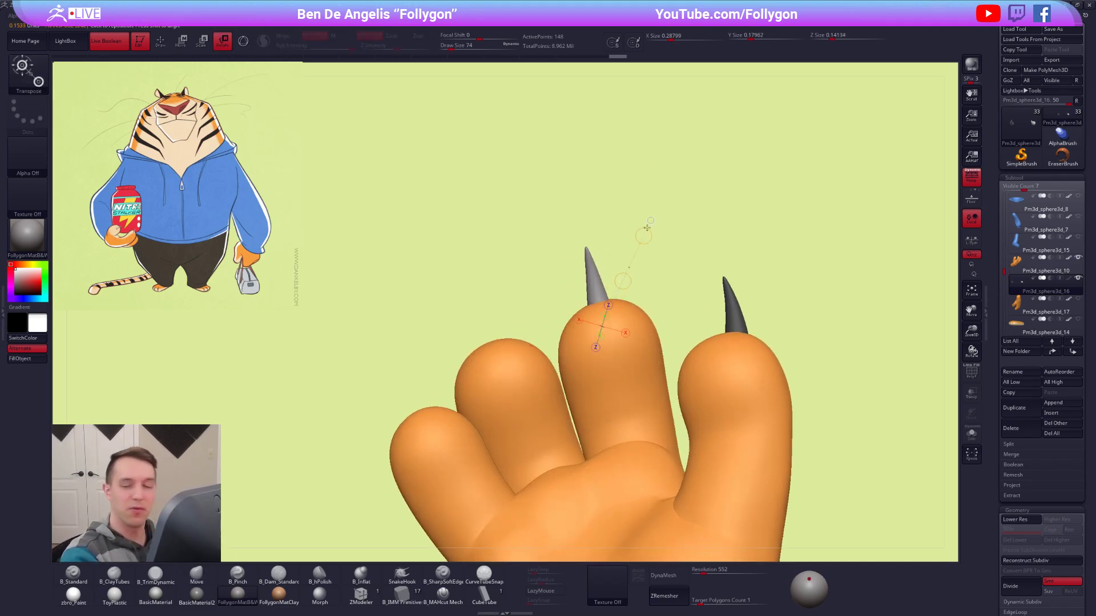
Copy the index finger's claw onto the middle fingertip and rotate it to match that finger.
key("q")
mouse_move(832, 428)
right_mouse_down()
mouse_move(804, 442)
mouse_move(790, 402)
mouse_move(650, 395)
mouse_move(667, 313)
mouse_move(653, 306)
mouse_move(682, 317)
right_mouse_up()
key("w")
mouse_move(682, 313)
left_mouse_down()
mouse_move(682, 359)
mouse_move(670, 336)
mouse_move(595, 346)
left_mouse_up()
right_click_drag(604, 346, 625, 370, "ctrl")
key("r")
left_click_drag(625, 367, 618, 289)
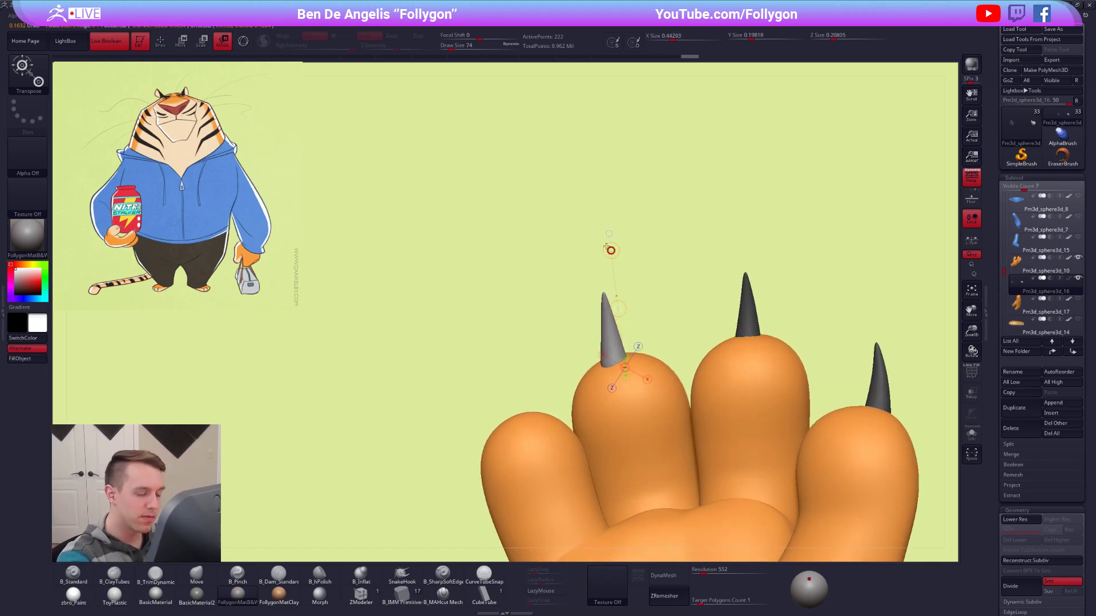
Fine-tune the middle claw's rotation and position in its fingertip and save the project.
right_click_drag(638, 300, 605, 251)
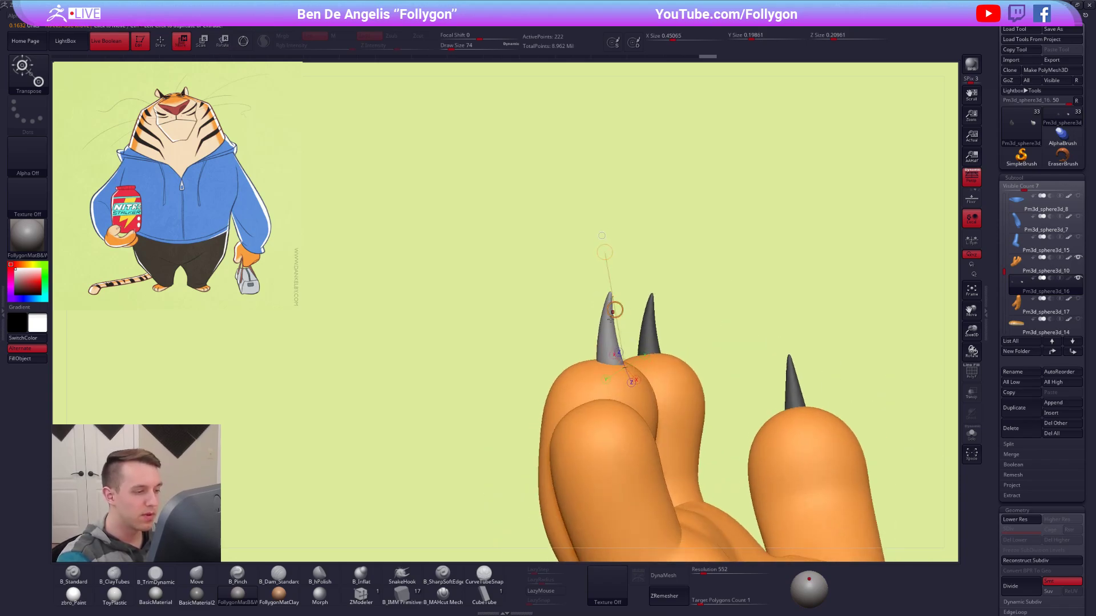
key("w")
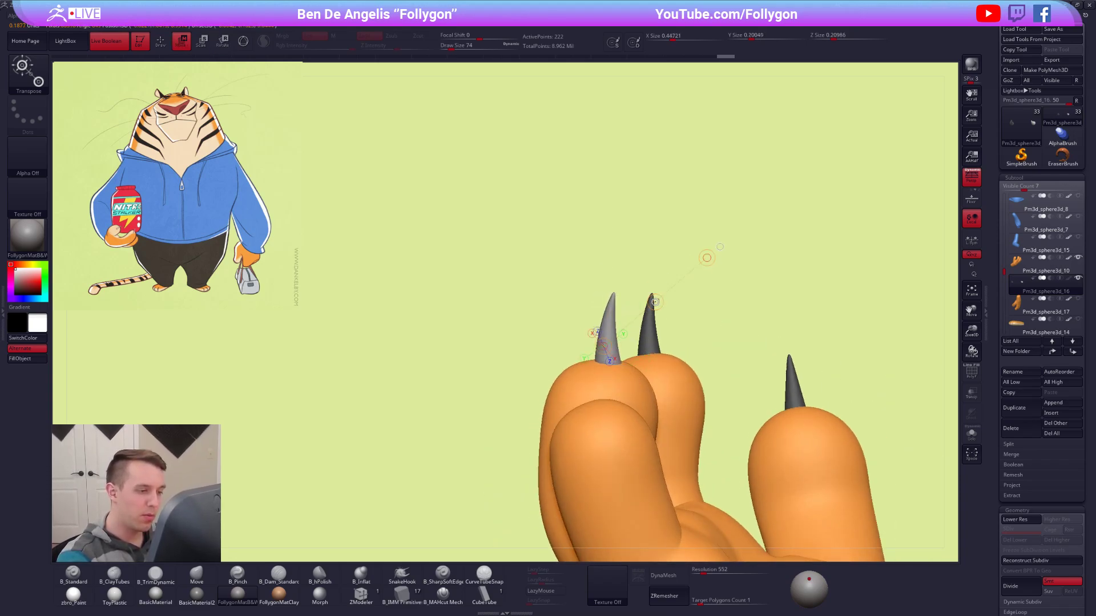
left_click_drag(644, 303, 647, 301)
right_click_drag(592, 384, 641, 361)
mouse_move(641, 361)
left_mouse_down()
mouse_move(645, 407)
mouse_move(631, 378)
left_mouse_up()
right_click_drag(742, 548, 743, 504, "ctrl")
right_click_drag(743, 504, 658, 416, "alt")
mouse_move(598, 344)
right_mouse_down()
mouse_move(594, 321)
mouse_move(610, 356)
right_mouse_up()
left_click_drag(587, 265, 656, 333)
key("ctrl+s")
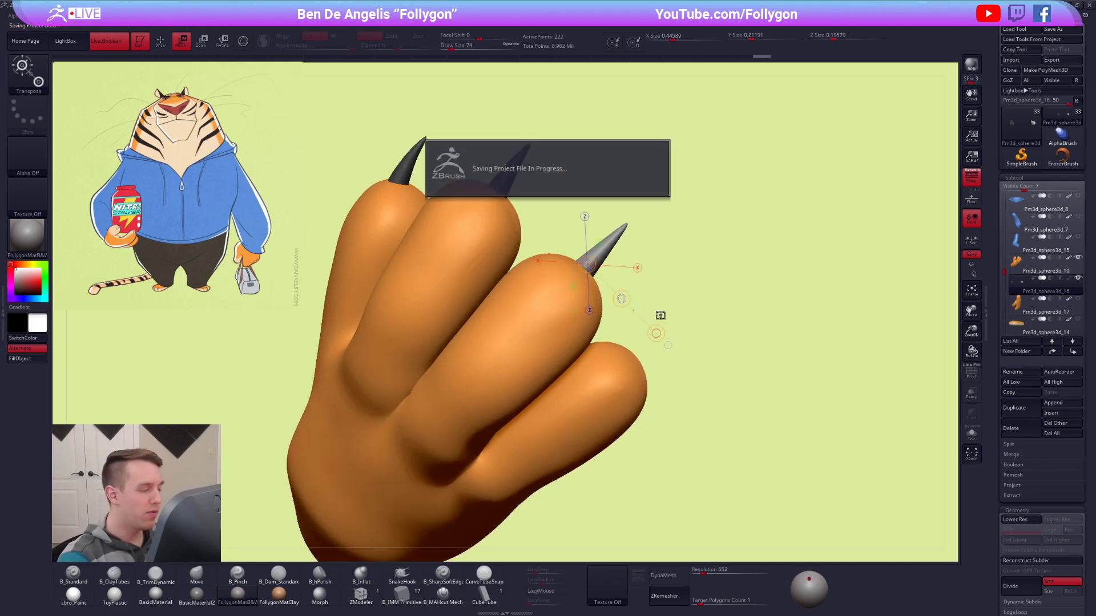
Copy the middle finger's claw onto the little fingertip and rotate it upright.
left_click_drag(622, 298, 643, 376, "ctrl")
right_click_drag(643, 377, 602, 321)
mouse_move(604, 325)
left_mouse_down()
mouse_move(605, 347)
mouse_move(620, 358)
mouse_move(747, 296)
left_mouse_up()
key("r")
right_click_drag(629, 358, 673, 360)
left_click_drag(607, 336, 617, 214)
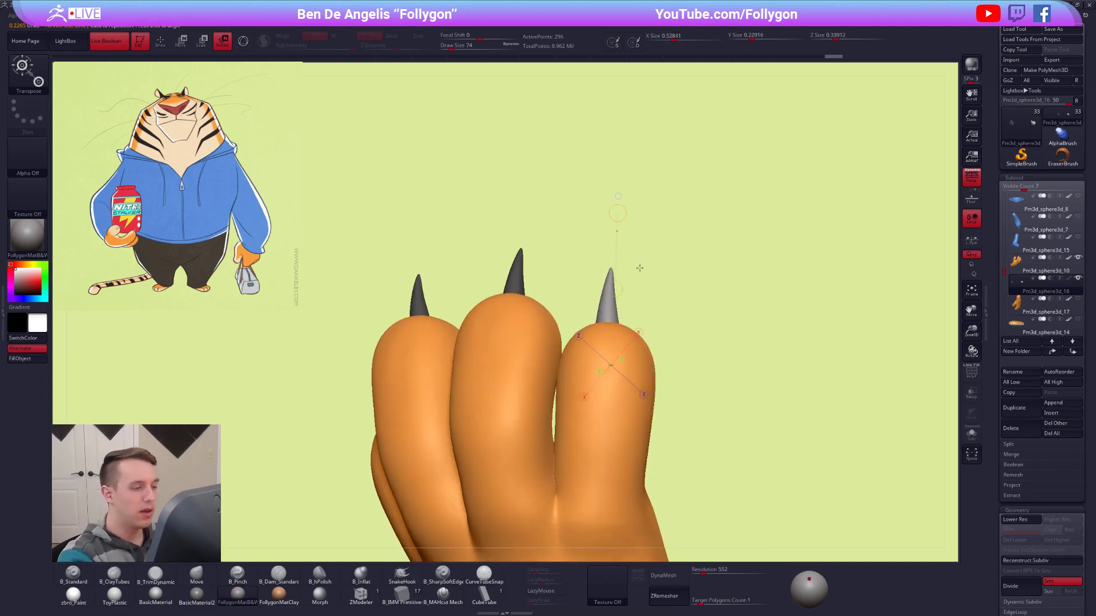
Adjust the little claw's rotation and position from several sides and clear the mask from the claws.
right_click_drag(639, 264, 637, 235)
left_click_drag(621, 220, 617, 220)
key("w")
left_click_drag(615, 293, 622, 292)
right_click_drag(655, 284, 703, 286)
key("r")
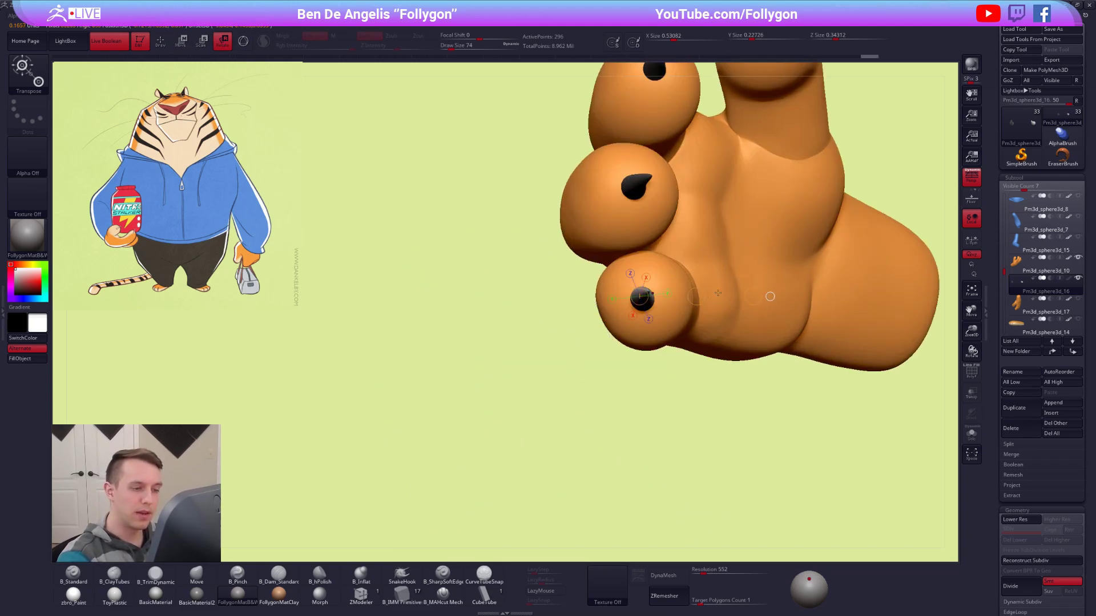
key("q")
mouse_move(650, 377)
left_mouse_down()
mouse_move(692, 328)
mouse_move(720, 338)
mouse_move(644, 338)
mouse_move(646, 391)
mouse_move(638, 366)
mouse_move(640, 379)
left_mouse_up()
mouse_move(640, 379)
right_mouse_down()
mouse_move(643, 326)
mouse_move(702, 346)
mouse_move(746, 296)
right_mouse_up()
key("w")
key("q")
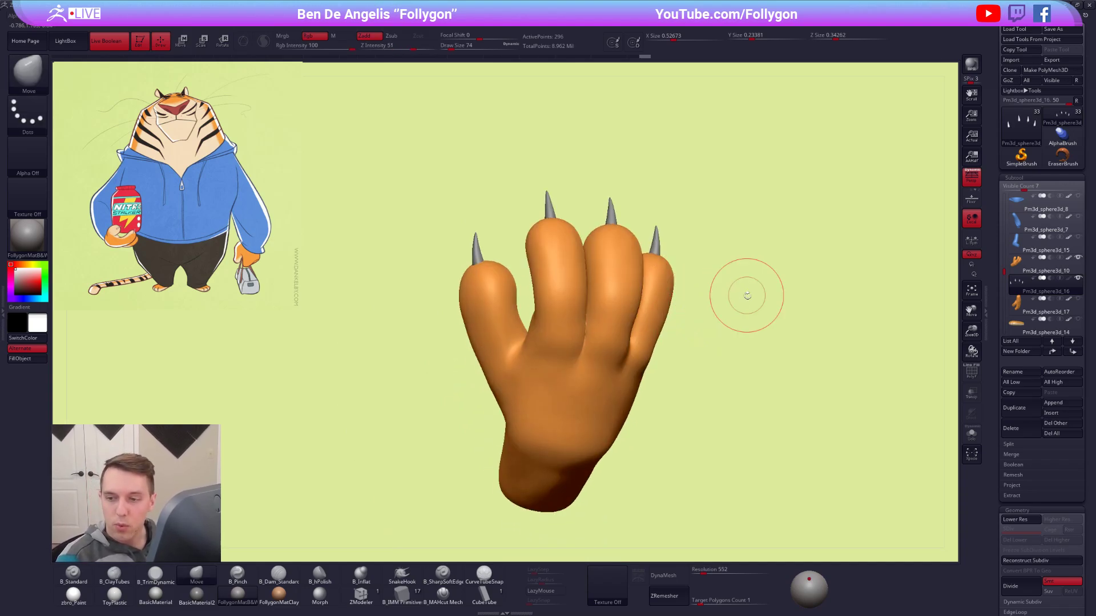
Isolate the claws, mask all but the little finger's claw, and try rotating it about its base.
right_click_drag(702, 257, 701, 340)
key("alt+s")
right_click_drag(675, 298, 628, 292, "alt")
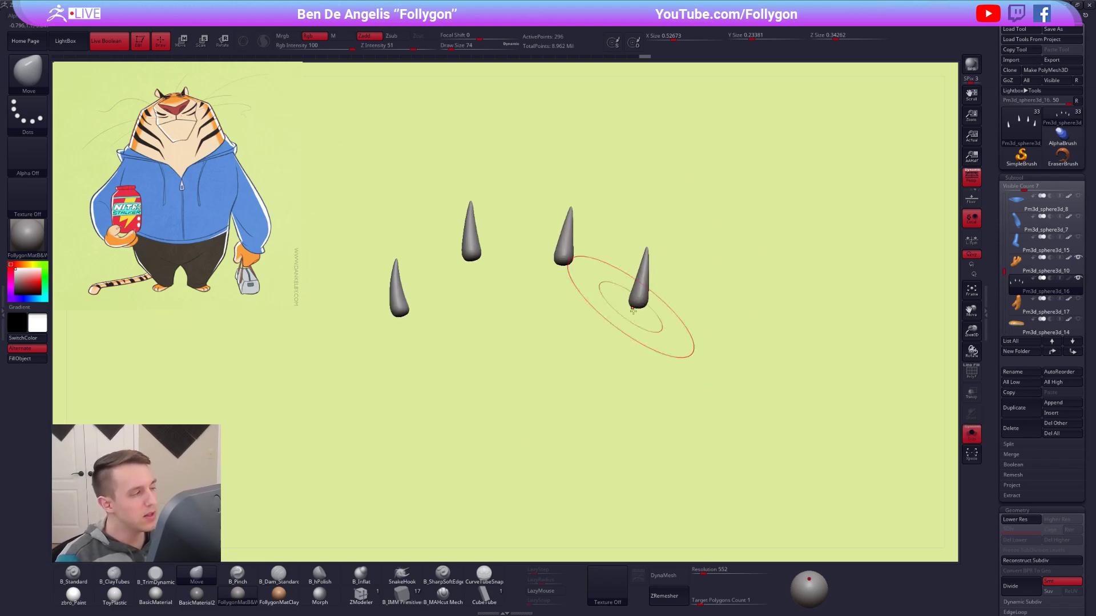
left_click_drag(634, 227, 713, 325, "ctrl")
left_click(727, 306, "ctrl")
key("r")
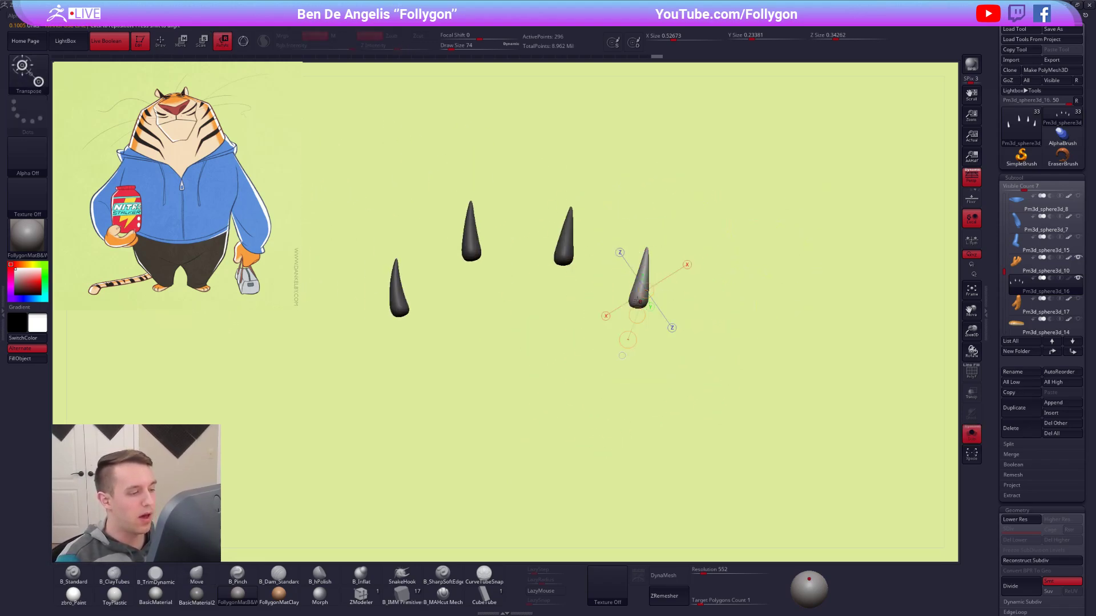
left_click_drag(718, 189, 752, 221, "ctrl")
key("ctrl+z")
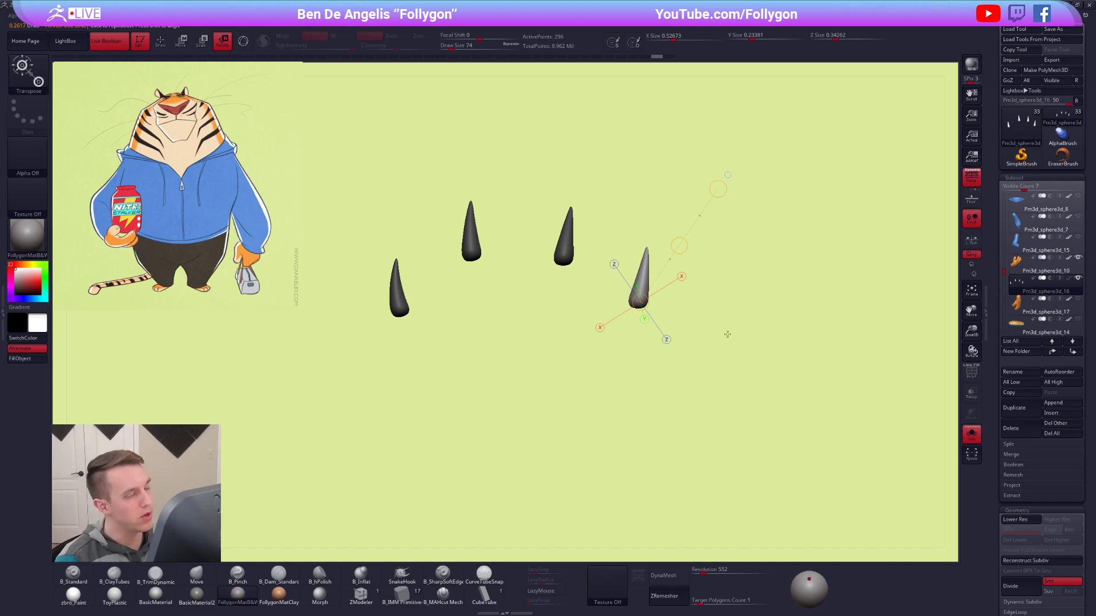
left_click_drag(707, 328, 706, 331)
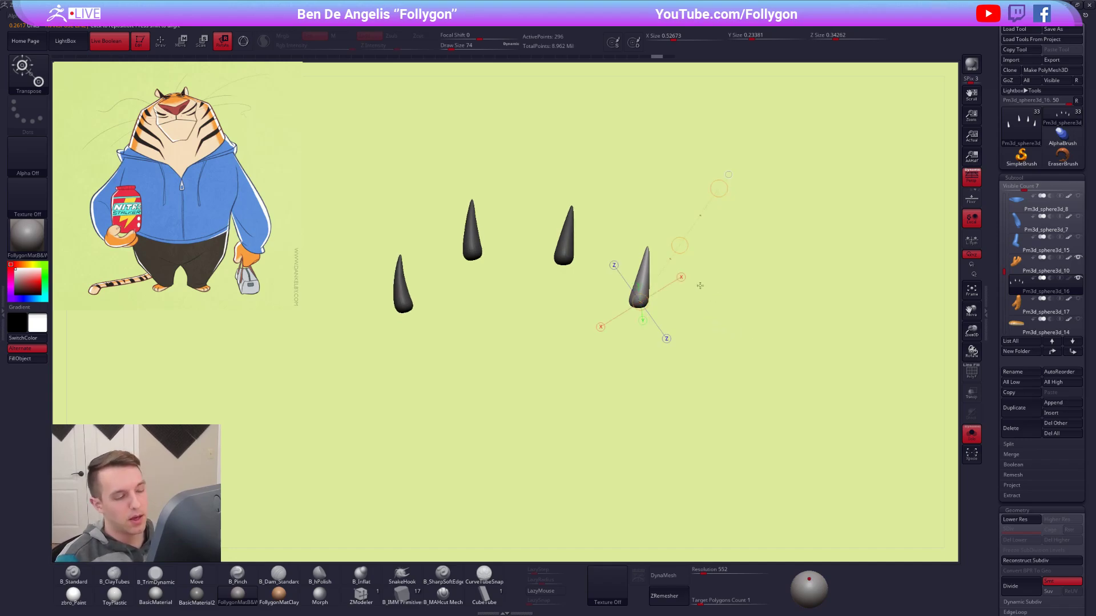
left_click_drag(700, 285, 707, 301)
Duplicate the claws subtool, rotate the little claw in the copy outward, and delete the duplicate.
key("q")
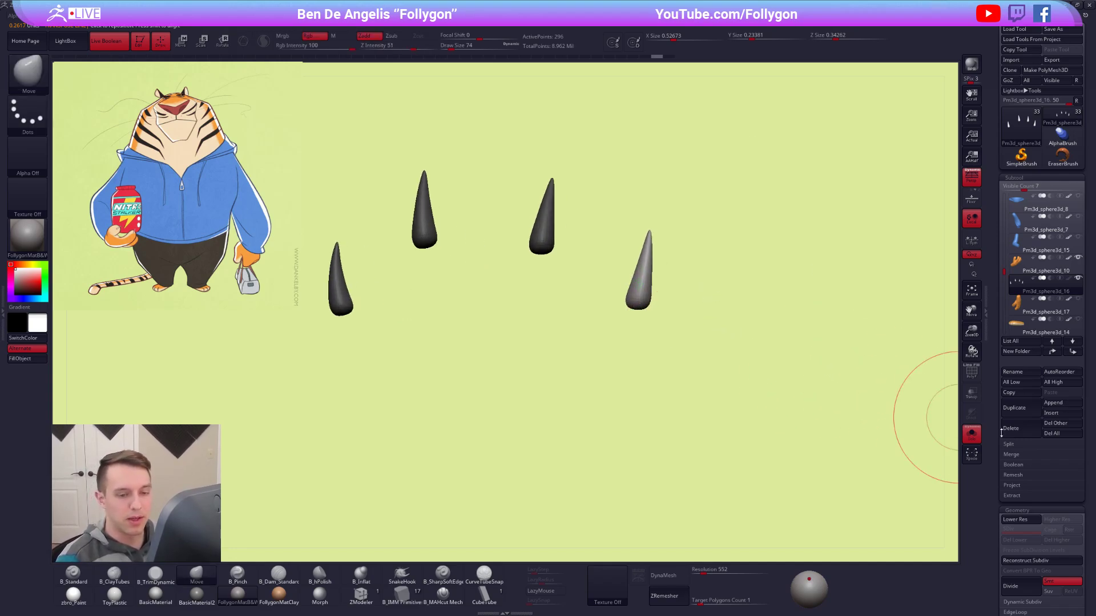
left_click(1017, 417)
key("r")
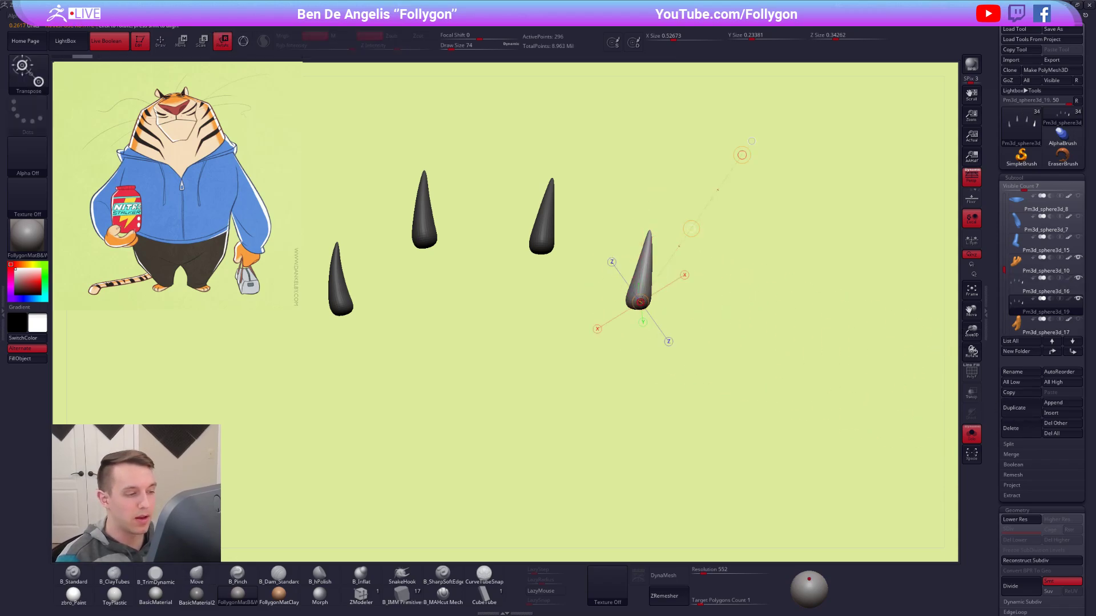
left_click_drag(742, 155, 742, 218)
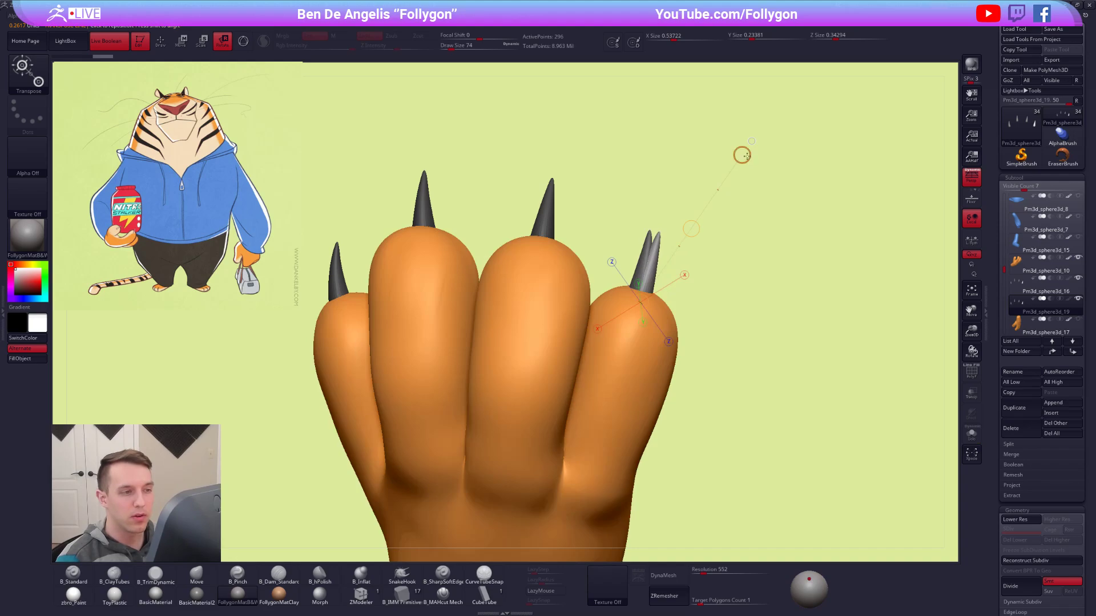
left_click_drag(742, 155, 732, 151)
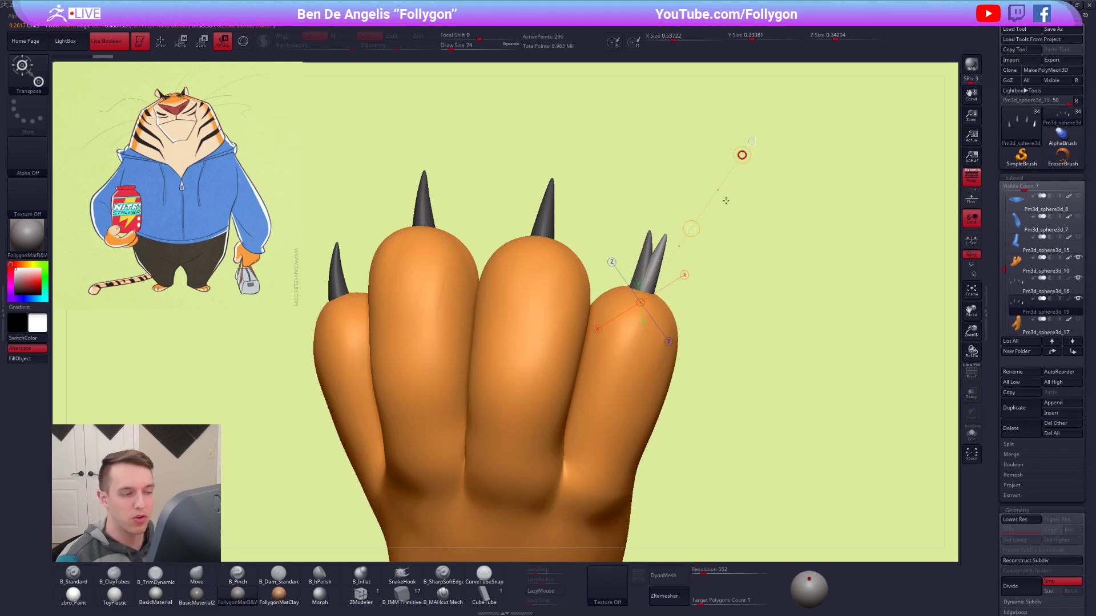
left_click(1011, 428)
left_click(942, 446)
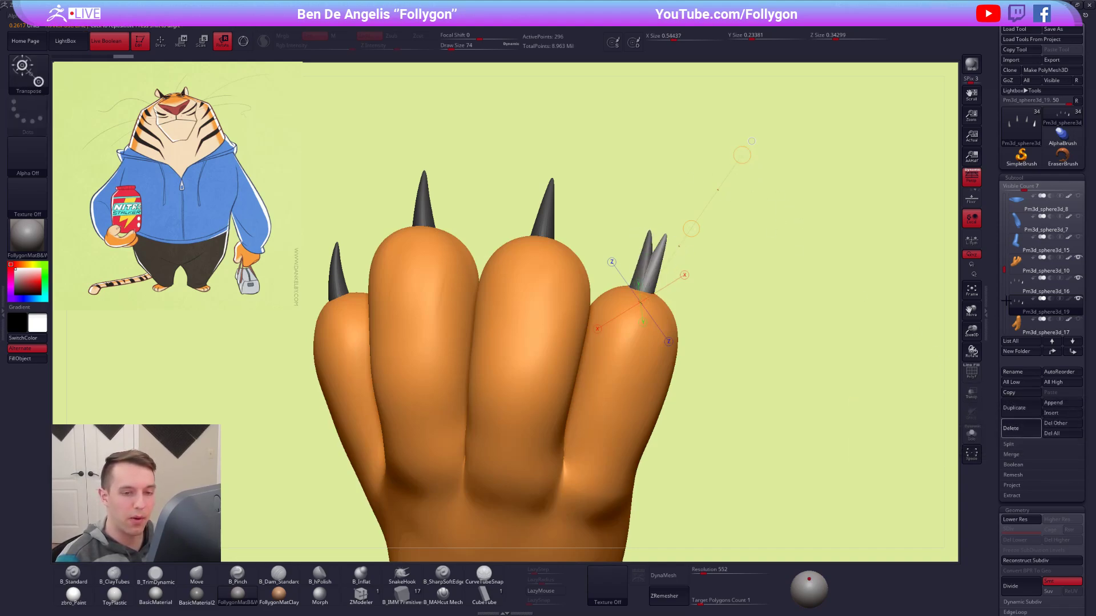
left_click(1016, 281)
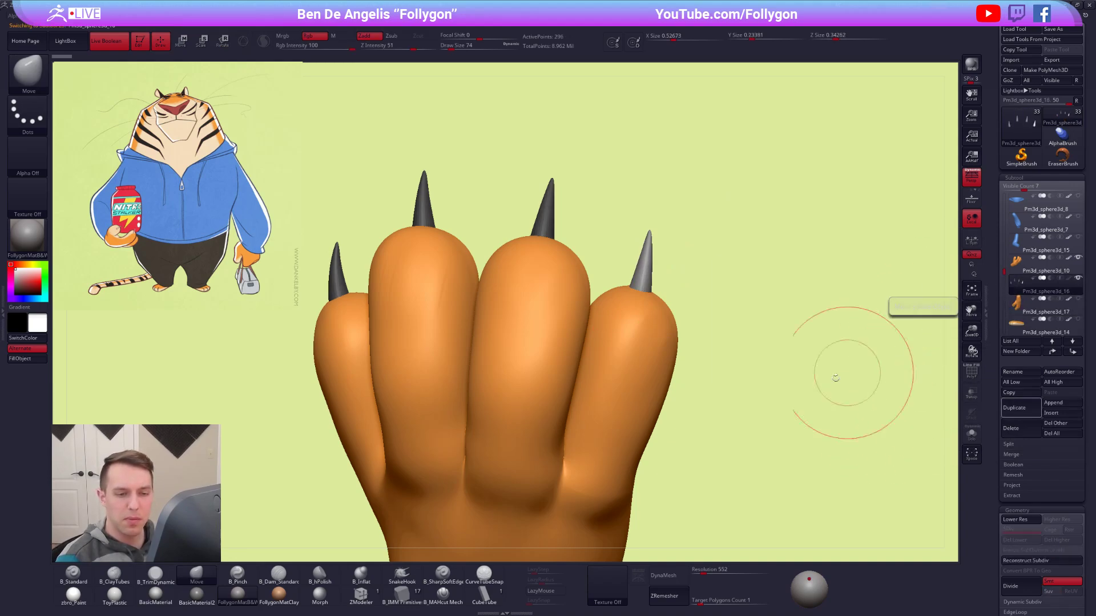
Try moving the isolated little claw, undo it, and clear the mask with the hand shown.
key("alt+shift+s")
key("w")
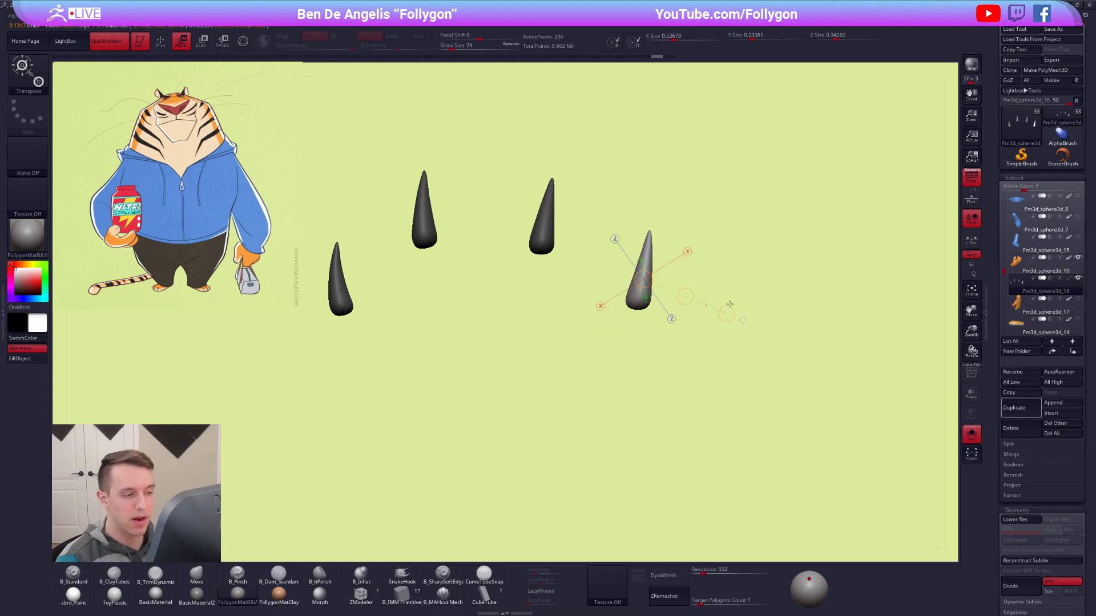
left_click_drag(730, 304, 764, 346, "ctrl")
key("ctrl+z")
key("q")
mouse_move(804, 376)
right_mouse_down("ctrl")
mouse_move(588, 319)
mouse_move(719, 337)
right_mouse_up("ctrl")
key("alt+shift+s")
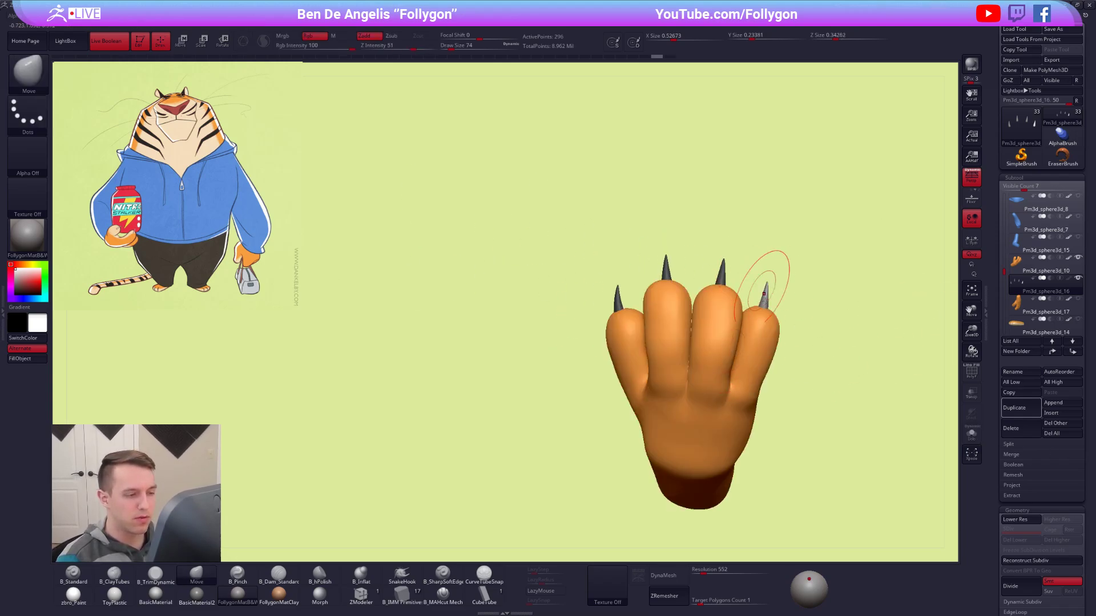
right_click_drag(827, 328, 701, 356, "alt")
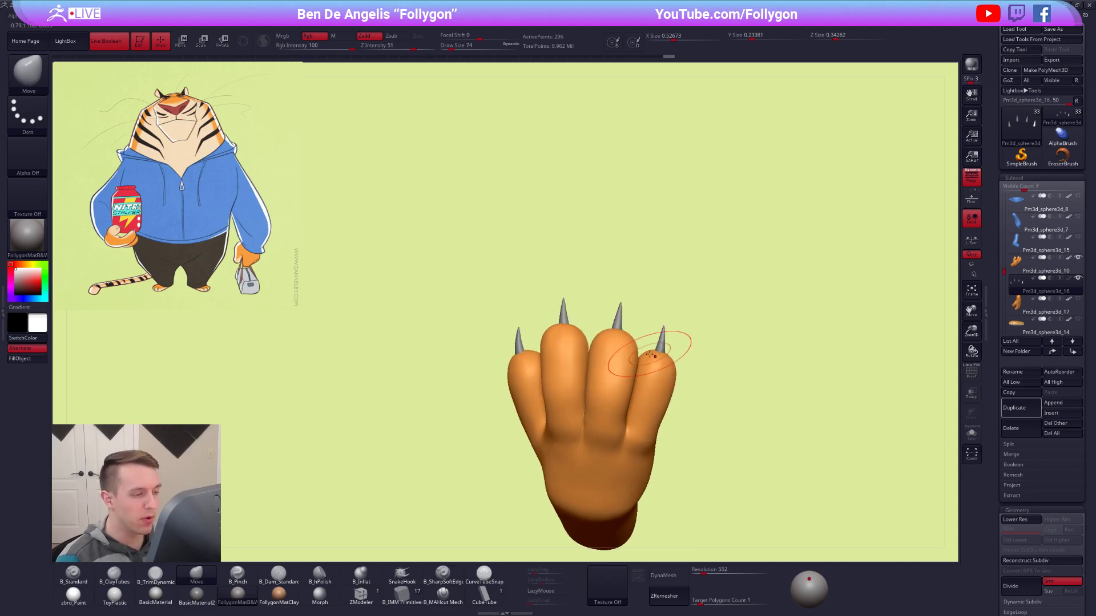
Sample a pale beige from the tiger reference, choose the zbro_Paint material, and select the claws subtool.
mouse_move(608, 349)
right_mouse_down()
mouse_move(627, 345)
mouse_move(575, 336)
right_mouse_up()
mouse_move(574, 336)
right_mouse_down("alt")
mouse_move(620, 355)
mouse_move(638, 348)
mouse_move(627, 343)
mouse_move(628, 359)
mouse_move(626, 306)
right_mouse_up("alt")
left_click(626, 371, "alt")
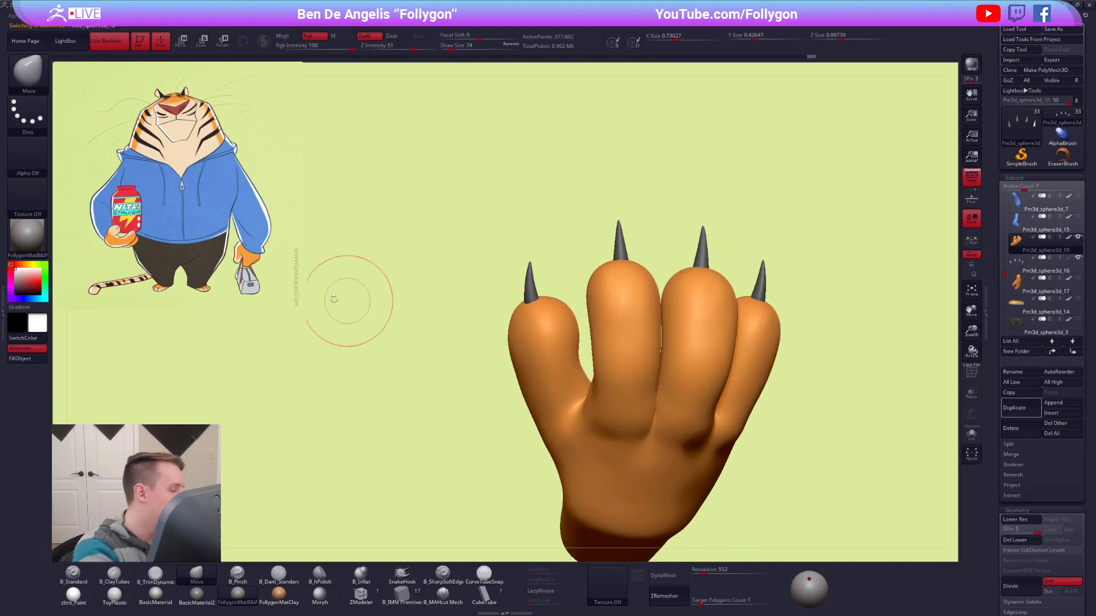
key("z")
left_click(117, 227)
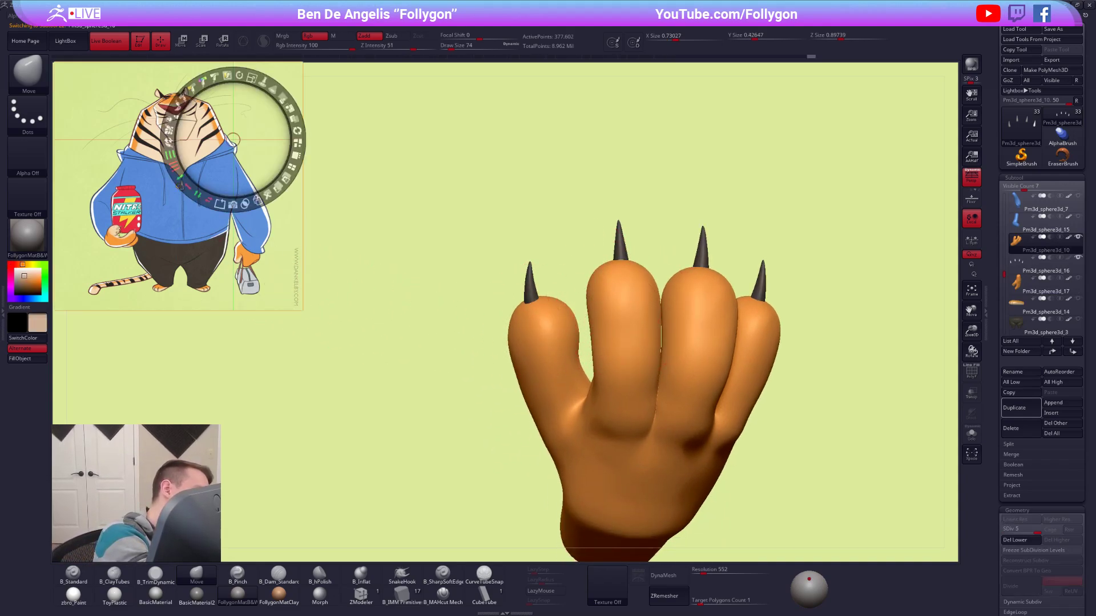
key("z")
key("1")
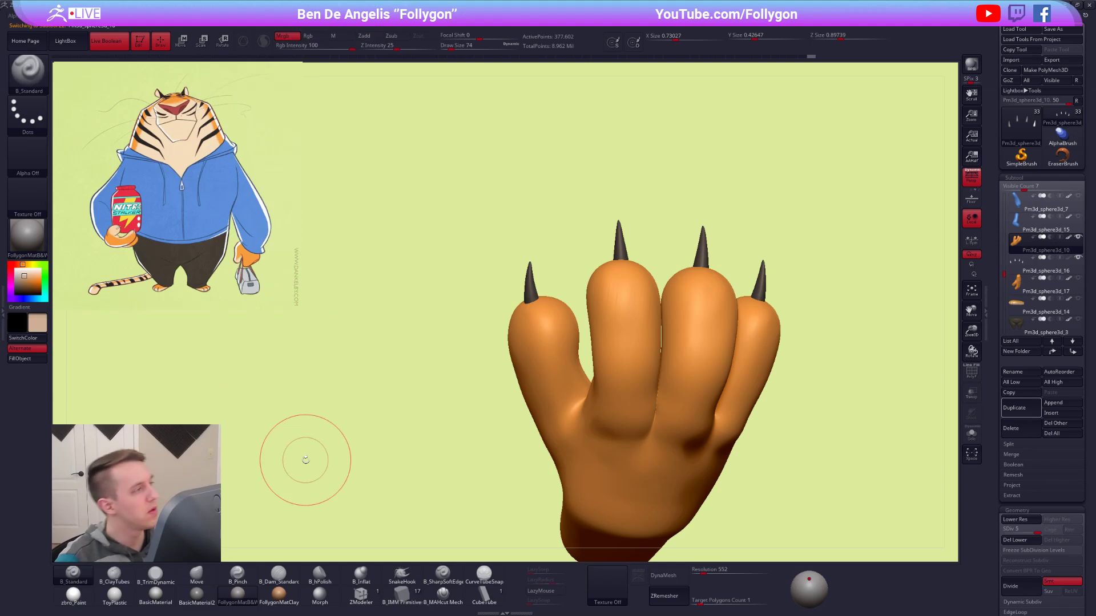
left_click(80, 606)
left_click(537, 284, "alt")
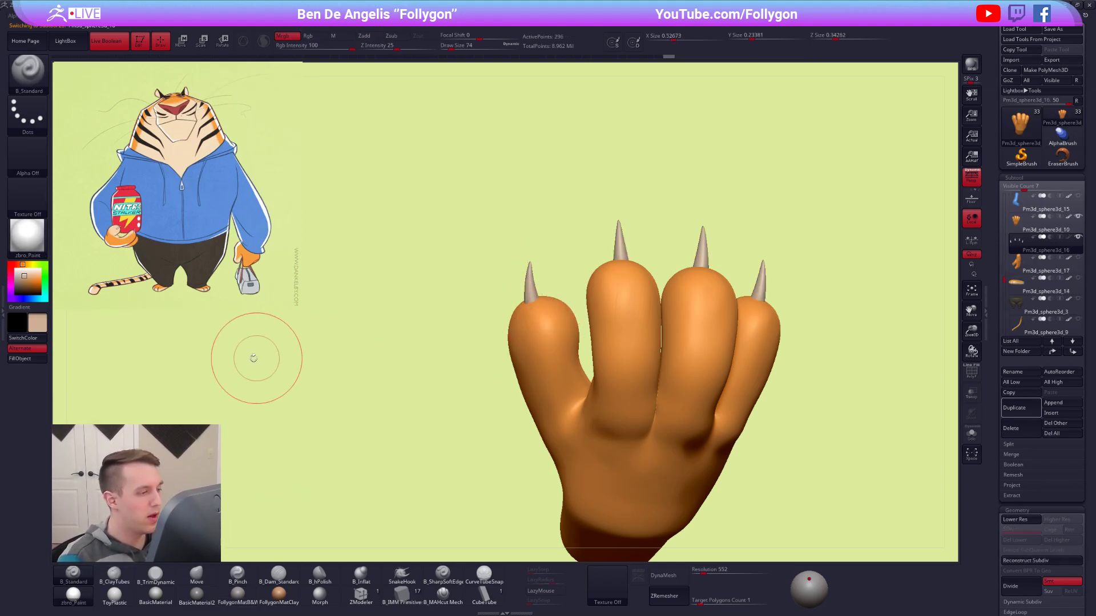
Isolate the claws and mask all of them except the outermost one.
left_click(621, 320, "alt")
right_click(624, 294)
mouse_move(570, 298)
right_mouse_down()
mouse_move(616, 301)
mouse_move(709, 341)
right_mouse_up()
key("shift+d")
mouse_move(792, 301)
right_mouse_down("alt")
mouse_move(634, 310)
mouse_move(679, 300)
mouse_move(655, 355)
mouse_move(663, 345)
right_mouse_up("alt")
left_click(1010, 227)
key("alt+s")
left_click(639, 342, "ctrl+shift")
left_click(676, 381, "ctrl")
left_click(707, 209, "ctrl+shift")
key("w")
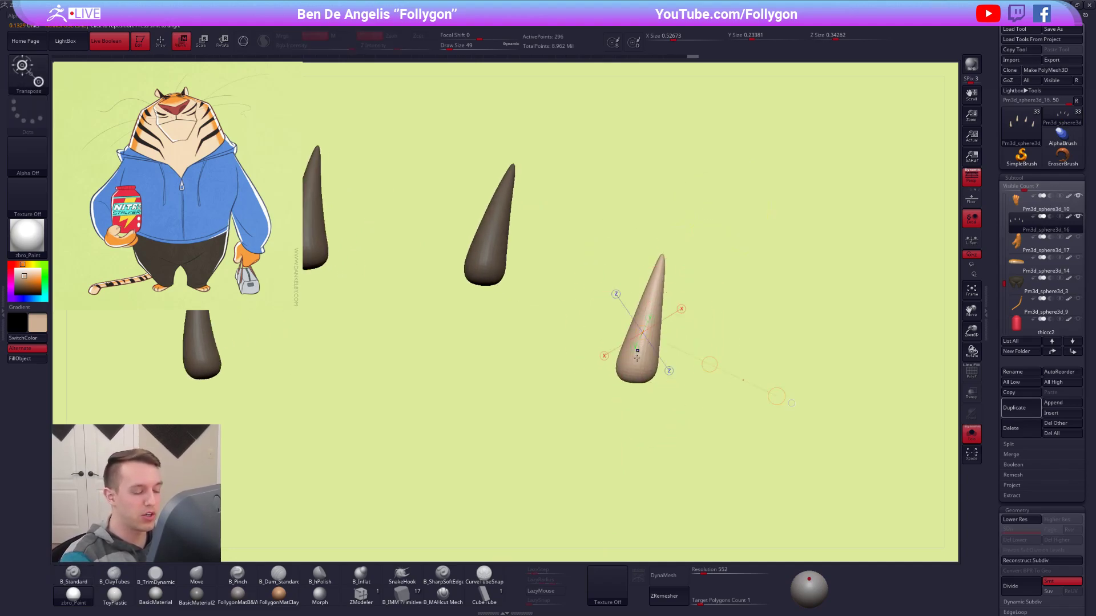
Try rotating the unmasked claw about its base, undo the rotation and masking, and show the hand again.
key("ctrl")
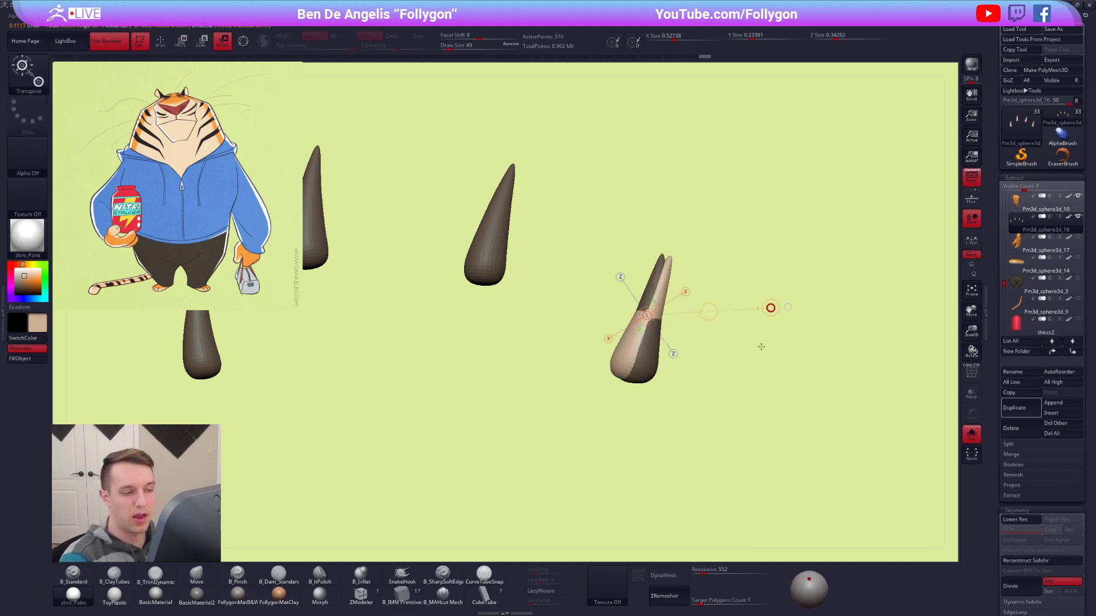
mouse_move(822, 385)
right_mouse_down("ctrl")
mouse_move(707, 396)
mouse_move(641, 379)
mouse_move(611, 346)
mouse_move(719, 311)
right_mouse_up("ctrl")
key("ctrl+z")
key("q")
key("ctrl+z")
key("alt+shift+s")
right_click_drag(653, 286, 676, 299, "ctrl")
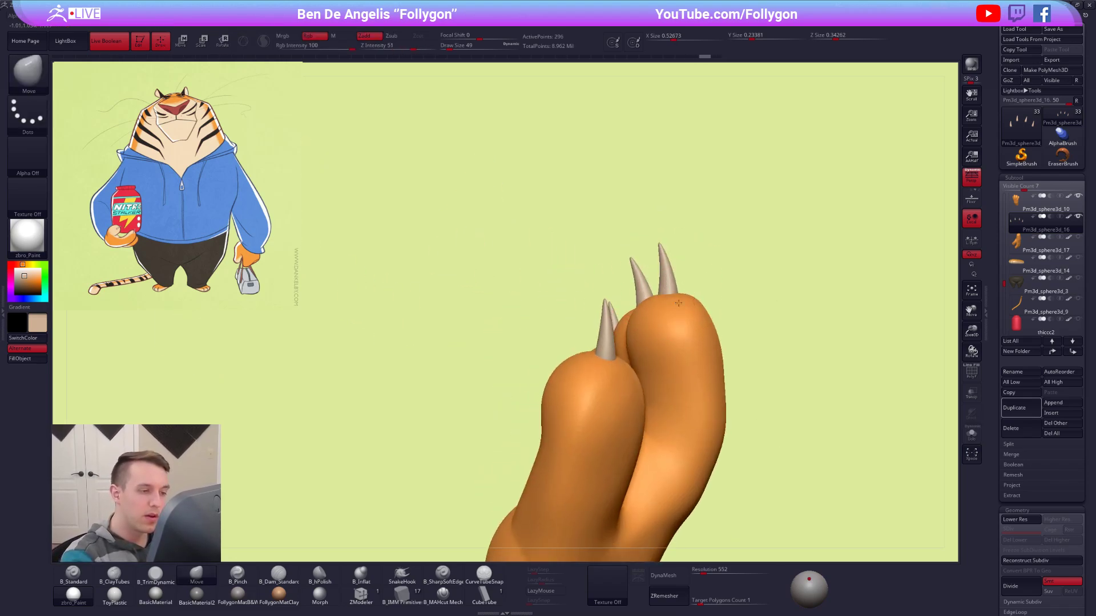
Isolate the claws, mask all but one, and rotate that claw on its fingertip with the hand shown.
key("alt+shift+s")
mouse_move(661, 225)
left_mouse_down("ctrl")
mouse_move(663, 245)
mouse_move(741, 248)
mouse_move(685, 280)
left_mouse_up("ctrl")
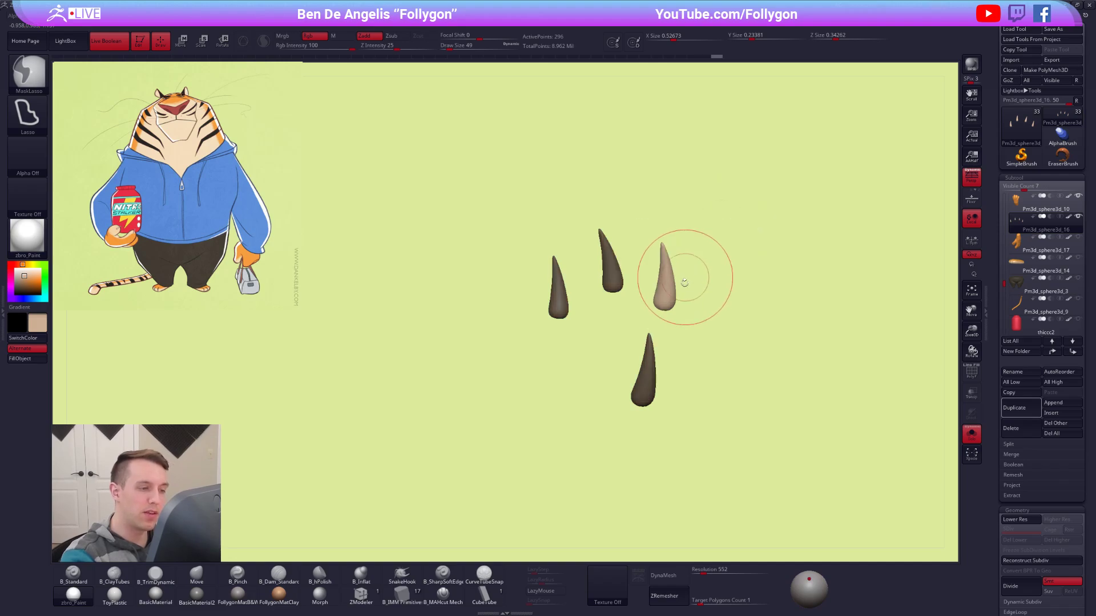
key("r")
key("alt+shift+s")
left_click_drag(745, 246, 744, 231)
mouse_move(741, 343)
left_mouse_down()
mouse_move(746, 279)
mouse_move(793, 274)
left_mouse_up()
key("q")
mouse_move(702, 343)
left_mouse_down("alt")
mouse_move(687, 293)
mouse_move(725, 311)
left_mouse_up("alt")
Show the jar and the rest of the character, and select the hand that holds the bag.
left_click_drag(621, 274, 637, 344)
right_click_drag(636, 344, 811, 350)
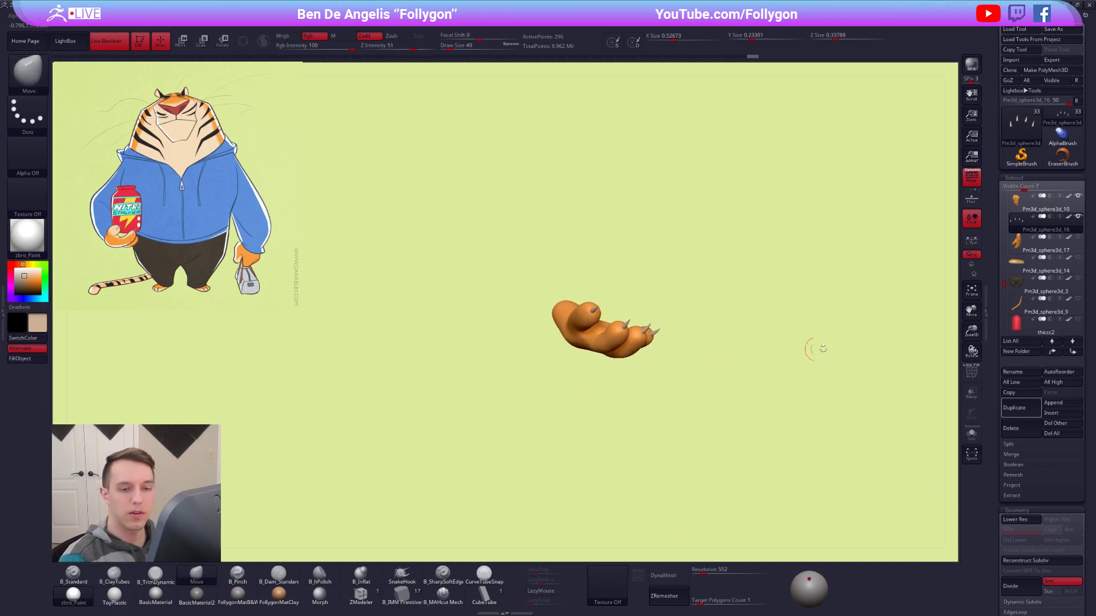
left_click(1077, 320)
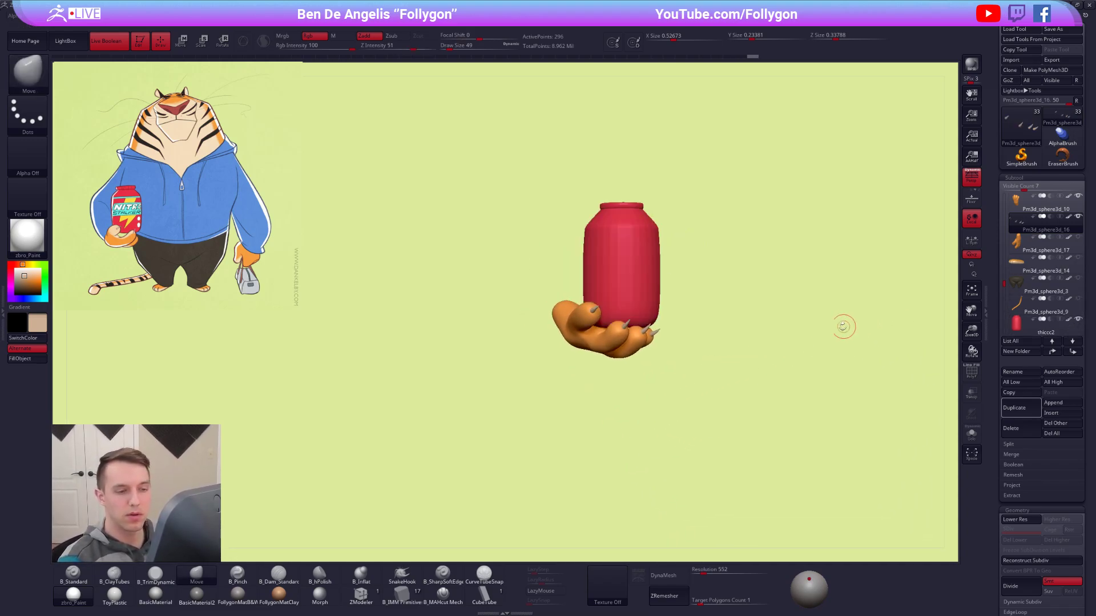
left_click(1078, 217)
right_click_drag(781, 410, 702, 390, "ctrl")
right_click_drag(765, 443, 746, 463, "ctrl")
left_click(715, 402, "alt")
right_click_drag(714, 402, 668, 421, "alt")
right_click_drag(731, 367, 781, 441)
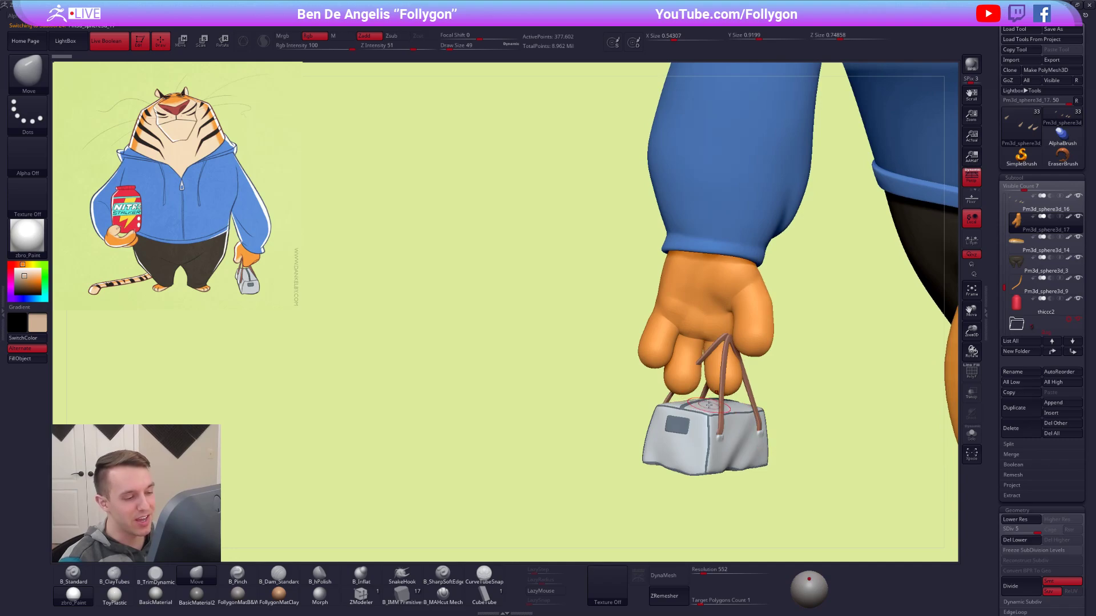
Isolate the bag hand, lower it to subdivision level 1, and display its wireframe.
key("alt+s")
right_click_drag(723, 440, 726, 391, "ctrl")
key("shift+d")
key("shift+d")
key("shift+d")
key("shift+d")
key("shift+f")
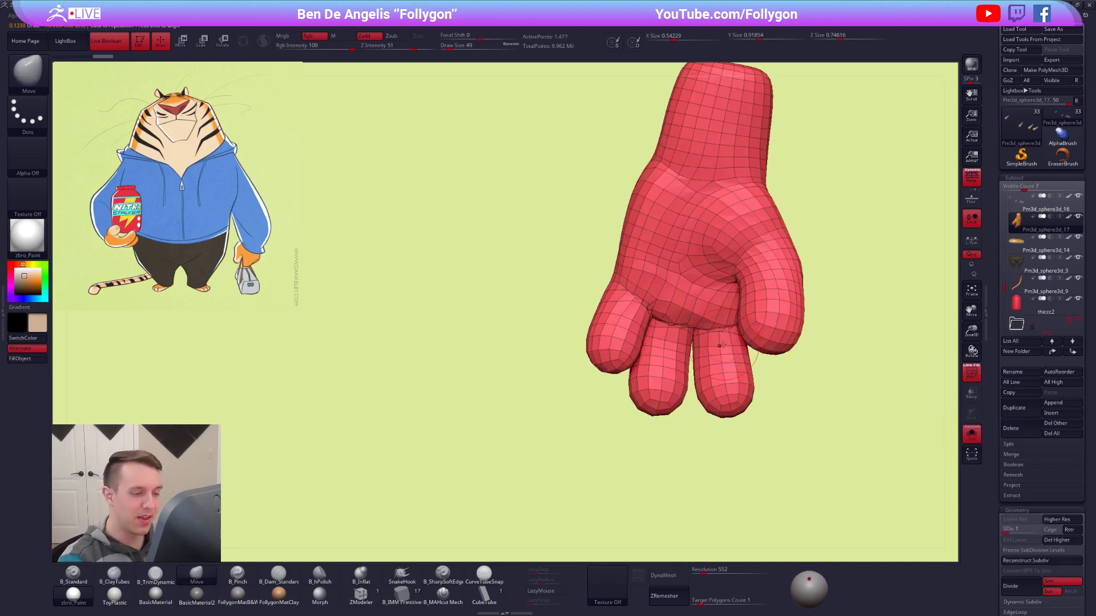
Mask all of the hand except the index finger and rotate the finger inward toward the palm.
key("w")
left_click(721, 371, "ctrl")
key("q")
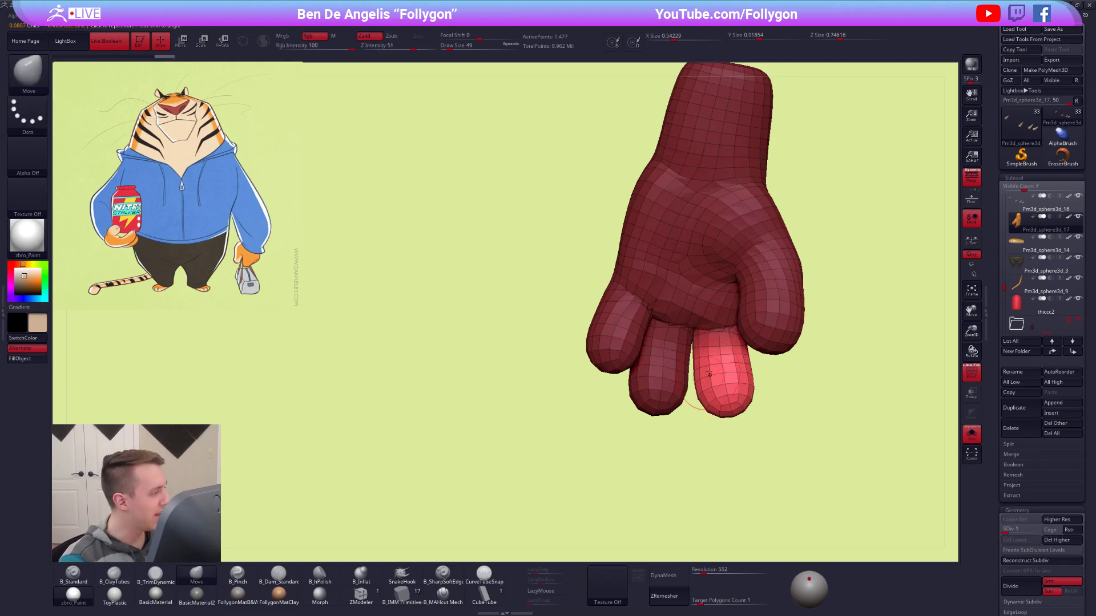
left_click(725, 374, "ctrl")
right_click_drag(732, 384, 709, 391)
key("r")
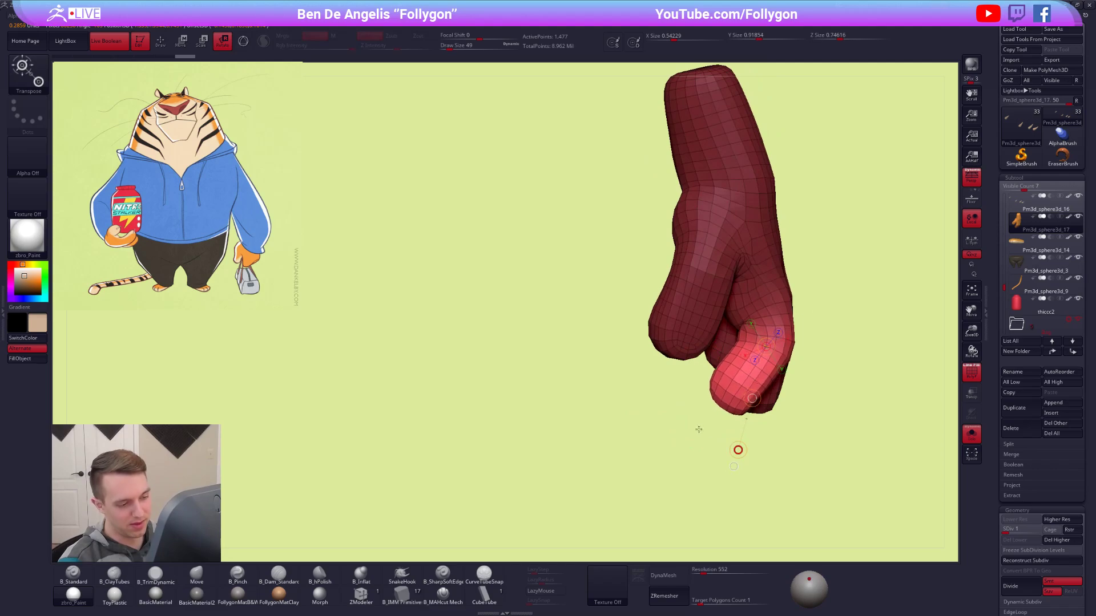
Curl the index fingertip further toward the palm and refine its bent shape with the Move brush.
key("q")
mouse_move(709, 350)
left_mouse_down("ctrl")
mouse_move(728, 257)
mouse_move(704, 285)
left_mouse_up("ctrl")
key("r")
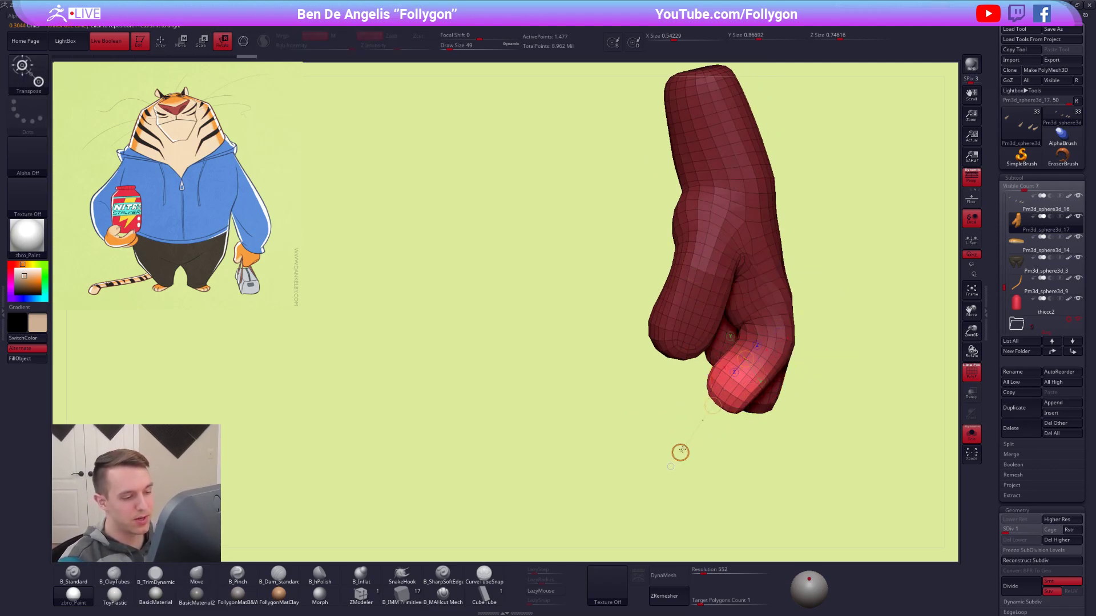
key("q")
right_click_drag(614, 401, 579, 411, "alt")
key("space")
left_click_drag(688, 437, 697, 437)
key("alt+s")
mouse_move(694, 400)
right_mouse_down()
mouse_move(707, 413)
mouse_move(758, 376)
mouse_move(742, 369)
mouse_move(772, 365)
mouse_move(707, 359)
mouse_move(712, 368)
right_mouse_up()
key("alt+s")
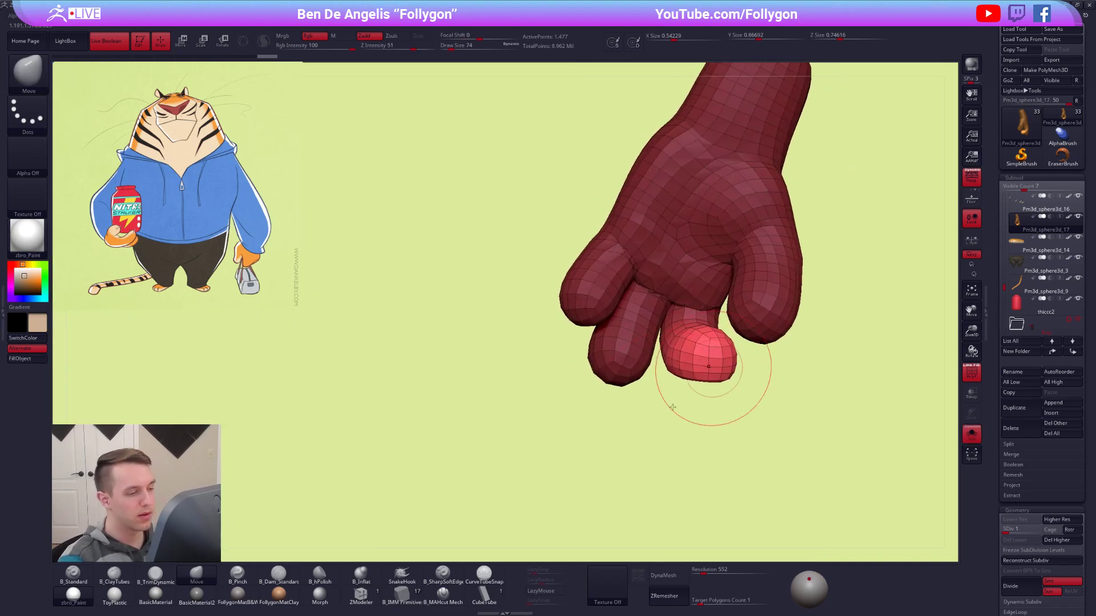
Mask everything but the hand's middle finger and curl it inward beside the index finger.
left_click_drag(657, 412, 648, 404, "ctrl")
right_click_drag(649, 403, 664, 395)
key("w")
left_click_drag(652, 303, 645, 324, "ctrl")
key("q")
mouse_move(621, 350)
right_mouse_down()
mouse_move(593, 367)
mouse_move(616, 372)
mouse_move(630, 355)
mouse_move(623, 298)
right_mouse_up()
key("r")
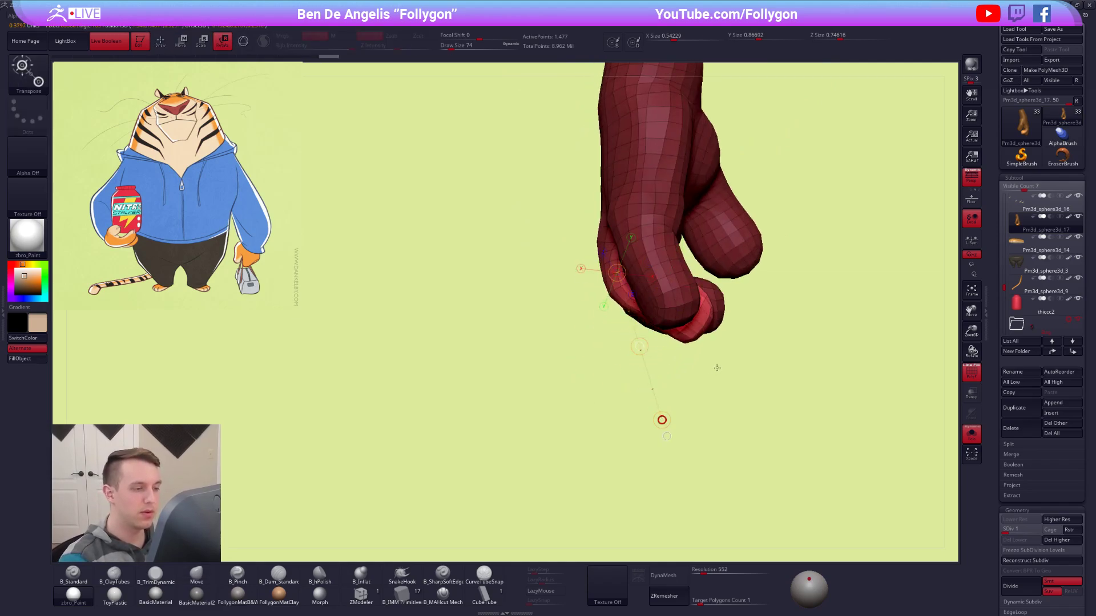
left_click_drag(737, 344, 734, 344)
mouse_move(719, 357)
right_mouse_down("alt")
mouse_move(729, 404)
mouse_move(712, 418)
right_mouse_up("alt")
Leave only the middle fingertip unmasked and rotate it further toward the palm.
key("q")
mouse_move(645, 359)
right_mouse_down()
mouse_move(693, 345)
mouse_move(645, 347)
right_mouse_up()
left_click_drag(617, 350, 464, 335, "ctrl")
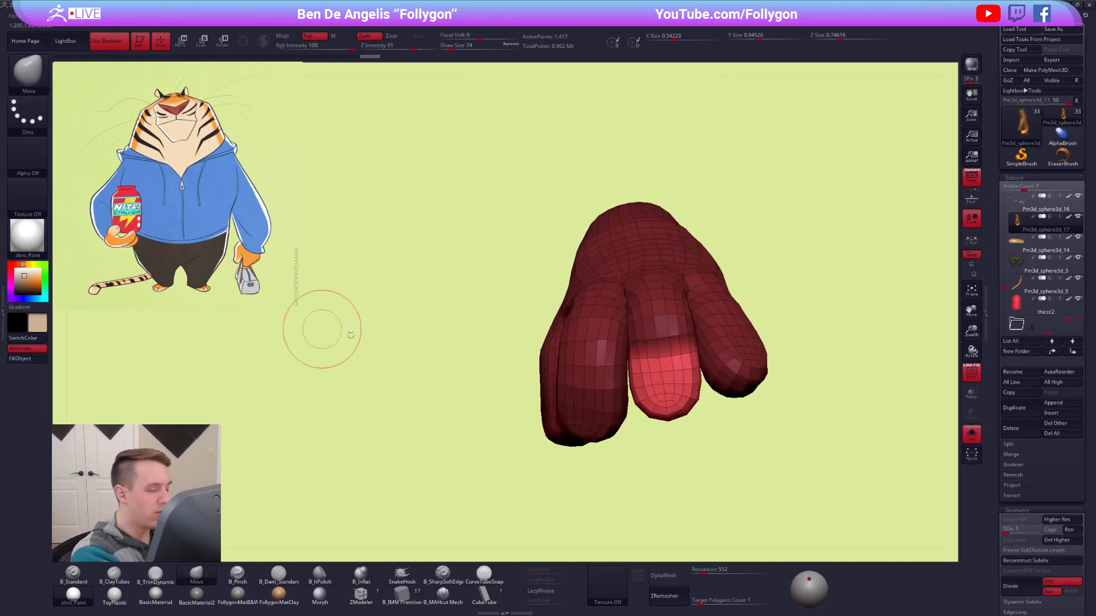
left_click(719, 404, "ctrl")
left_click(707, 368, "ctrl")
left_click(709, 388, "ctrl")
mouse_move(703, 374)
right_mouse_down()
mouse_move(659, 383)
mouse_move(636, 362)
mouse_move(641, 324)
mouse_move(723, 349)
mouse_move(736, 343)
mouse_move(729, 311)
right_mouse_up()
key("r")
left_click_drag(725, 274, 742, 297, "ctrl")
key("q")
Raise the hand to subdivision level 2, hide the wireframe, and adjust the middle finger's placement.
key("ctrl+d")
key("shift+f")
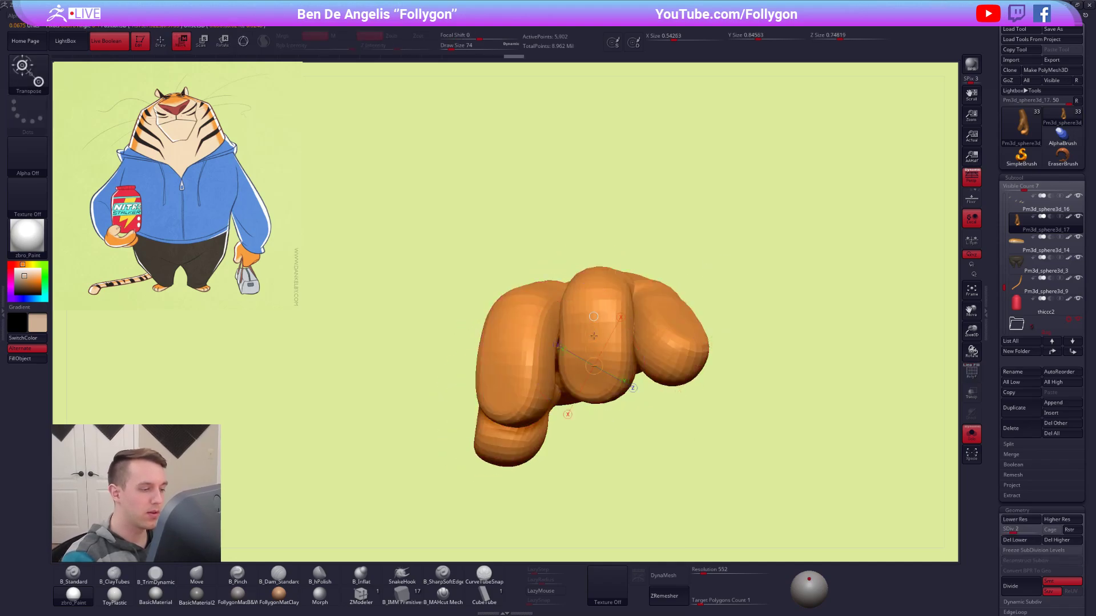
right_click_drag(598, 337, 580, 327)
left_click_drag(545, 338, 538, 354, "shift")
mouse_move(533, 365)
right_mouse_down()
mouse_move(611, 391)
mouse_move(616, 440)
mouse_move(609, 399)
mouse_move(623, 336)
mouse_move(607, 296)
right_mouse_up()
key("w")
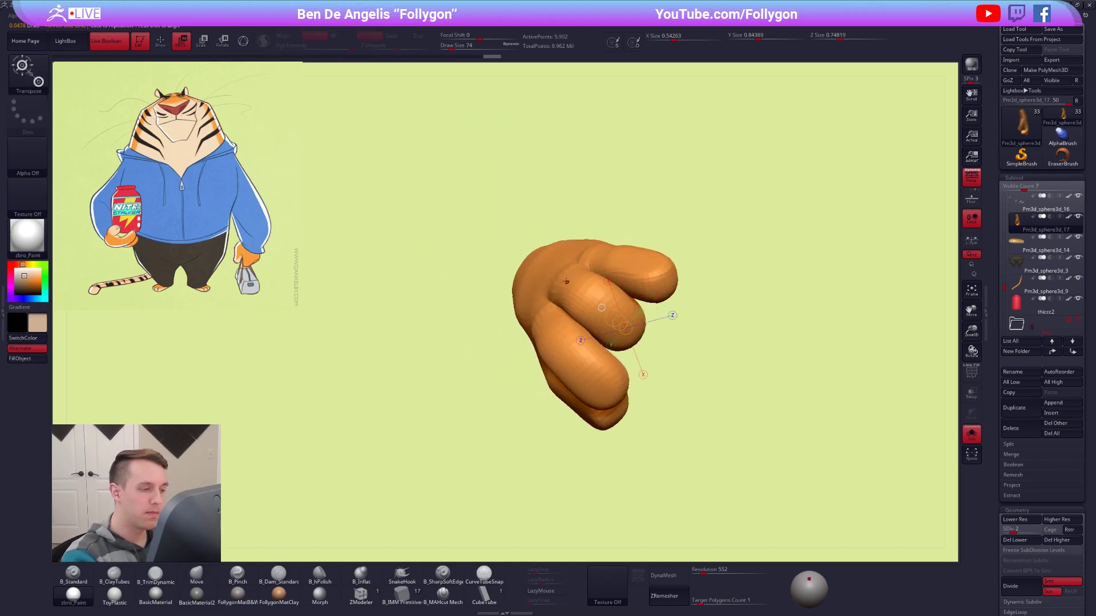
left_click_drag(571, 292, 548, 238, "ctrl")
key("q")
Set the draw size to 67 and refine the curled fingers with the Move brush from several sides.
key("space")
left_click_drag(604, 312, 621, 312)
left_click(612, 311, "ctrl")
mouse_move(627, 316)
right_mouse_down()
mouse_move(620, 338)
mouse_move(662, 347)
right_mouse_up()
left_click_drag(662, 347, 648, 330, "ctrl")
mouse_move(616, 276)
right_mouse_down("alt")
mouse_move(619, 362)
mouse_move(632, 330)
right_mouse_up("alt")
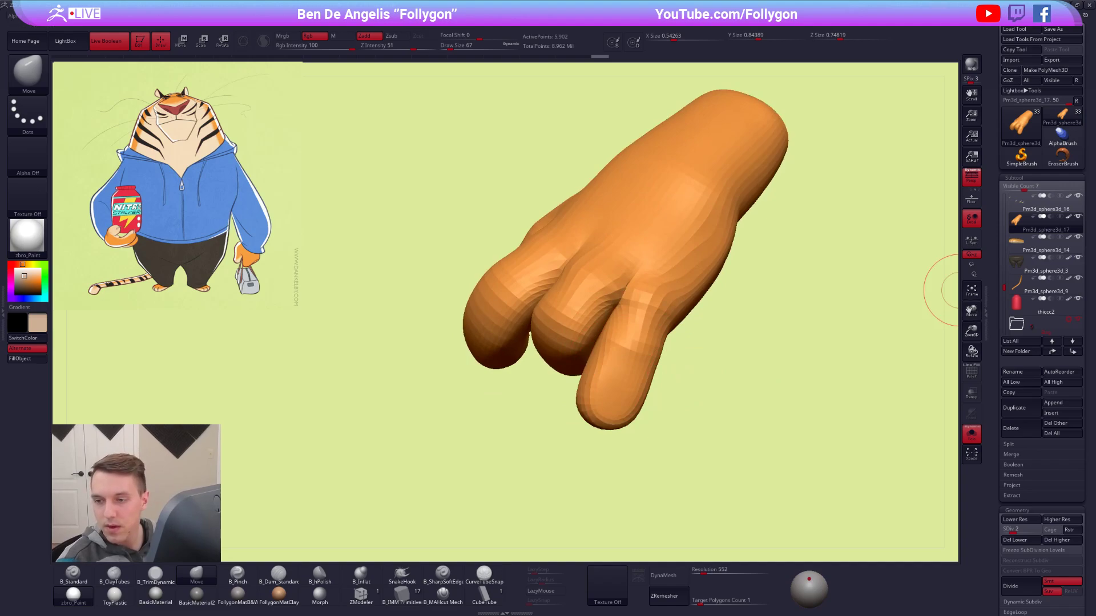
right_click_drag(690, 282, 651, 331, "ctrl")
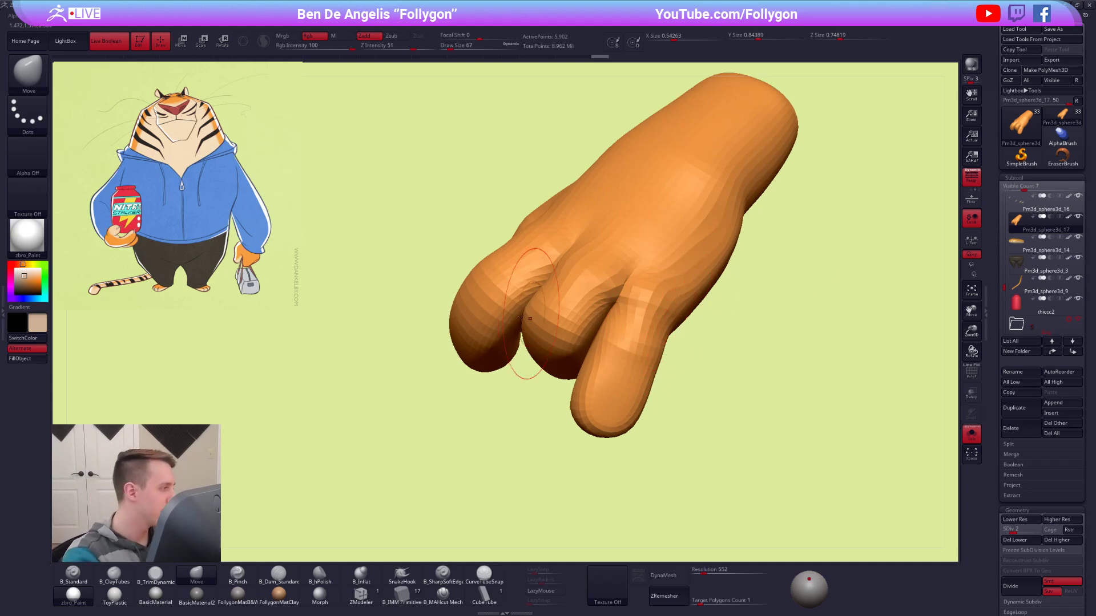
right_click_drag(537, 313, 365, 332)
Mask all but the outer finger, display the wireframe, and rotate the finger inward at its knuckle.
right_click_drag(703, 360, 673, 354)
left_click(657, 361, "alt")
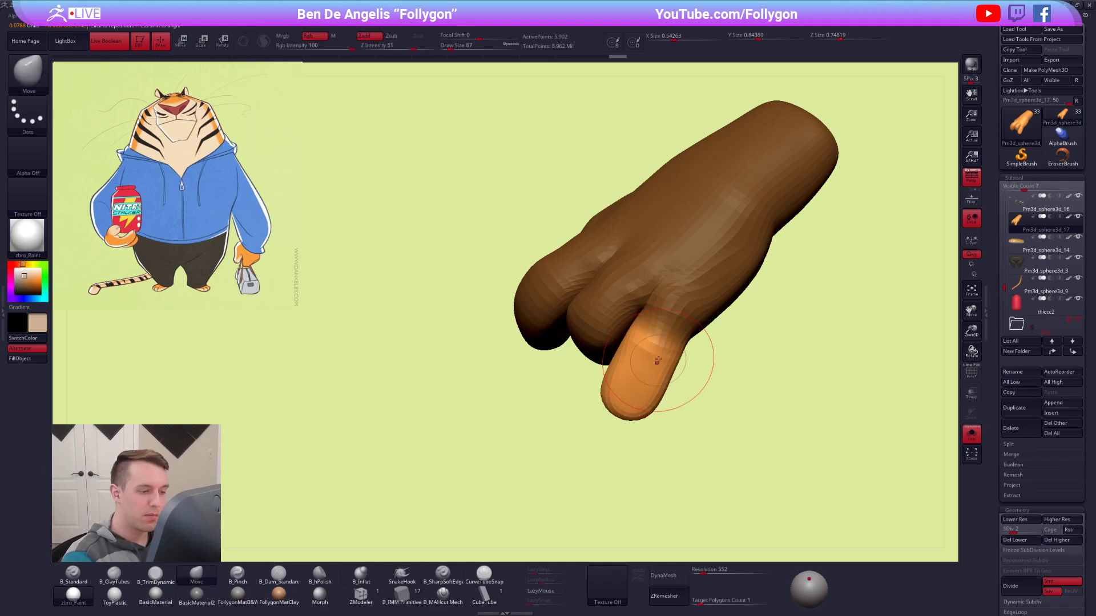
key("shift+f")
right_click_drag(657, 362, 628, 322)
key("r")
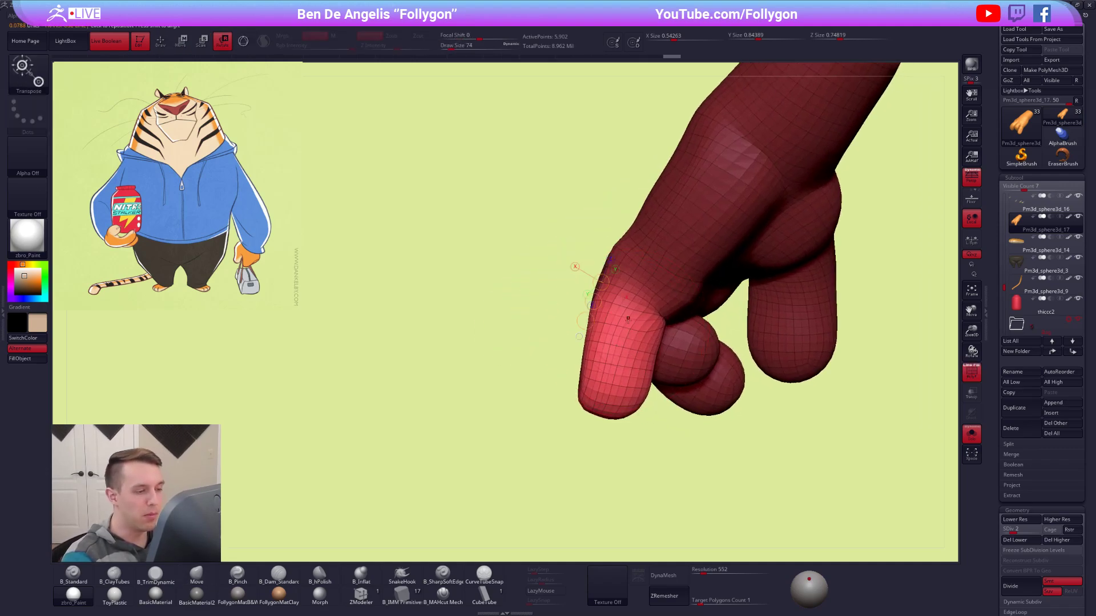
mouse_move(606, 446)
left_mouse_down()
mouse_move(658, 440)
mouse_move(665, 452)
left_mouse_up()
key("q")
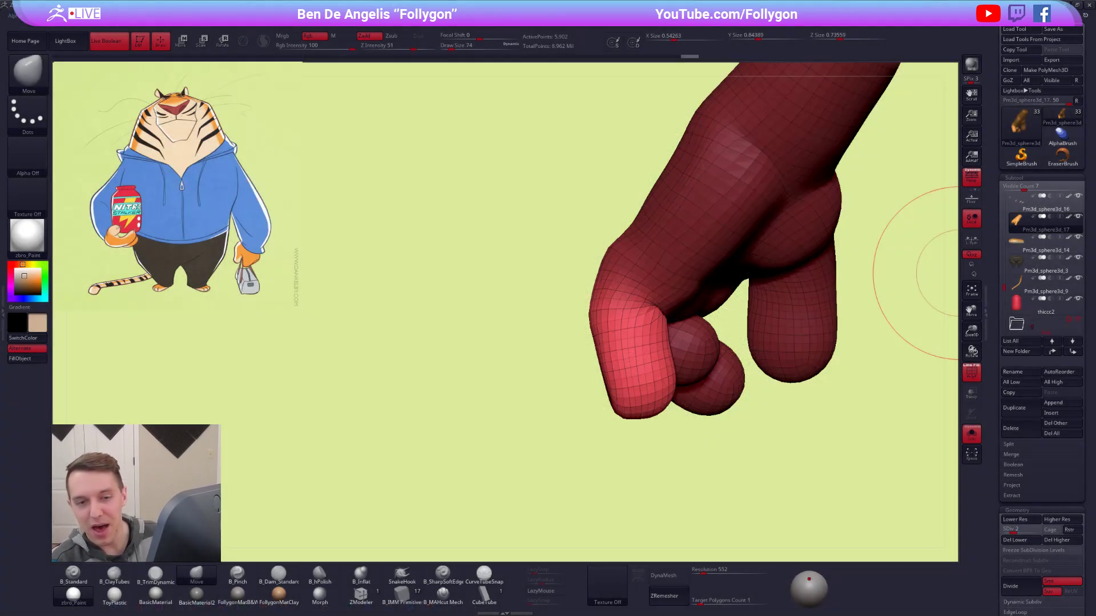
Lower the hand to subdivision level 1 and curl the outer finger's end further toward the palm.
key("shift+d")
key("space")
mouse_move(683, 342)
left_mouse_down("ctrl")
mouse_move(687, 178)
mouse_move(739, 186)
left_mouse_up("ctrl")
key("r")
left_click(634, 352, "ctrl")
left_click(634, 352, "ctrl")
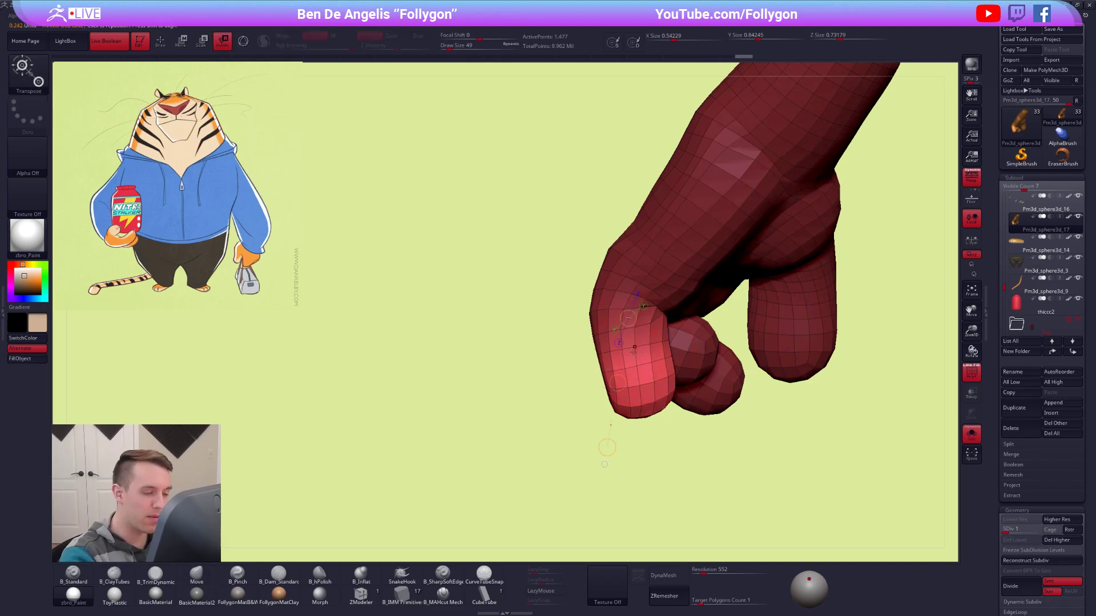
left_click_drag(634, 351, 709, 458)
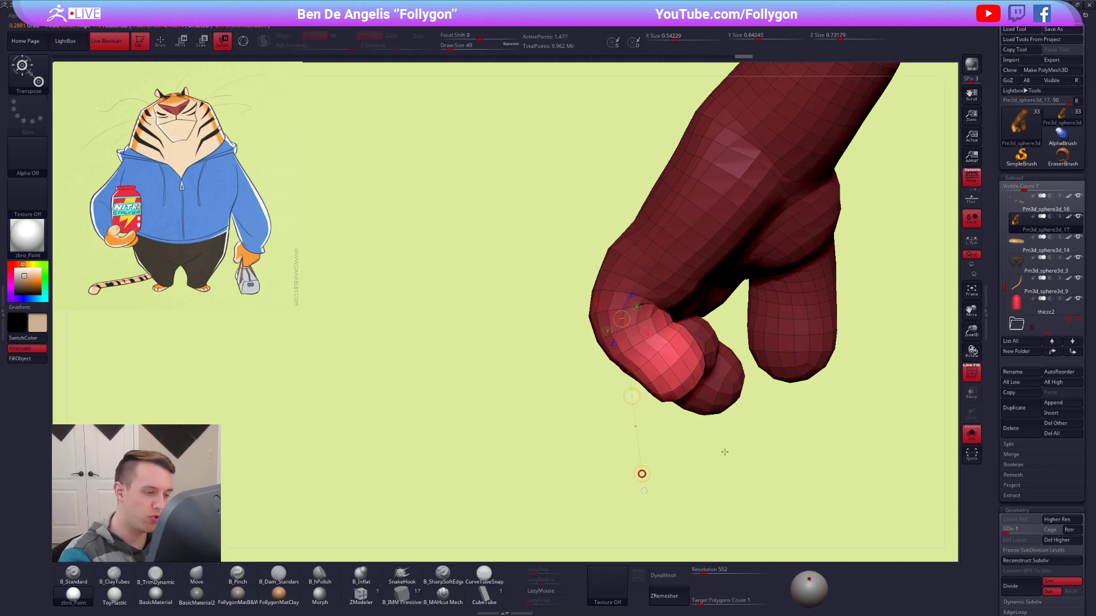
key("q")
Shape the curled outer finger with the Move brush, reducing the draw size to 54, and clear the mask.
right_click_drag(674, 421, 765, 394)
right_click(627, 383)
mouse_move(679, 399)
right_mouse_down()
mouse_move(662, 293)
mouse_move(633, 339)
right_mouse_up()
key("space")
left_click_drag(634, 339, 643, 339)
left_click_drag(634, 393, 644, 388)
key("space")
left_click_drag(644, 389, 645, 392)
right_click_drag(645, 393, 643, 343)
left_click_drag(641, 402, 642, 406)
key("bracketleft")
right_click_drag(643, 394, 611, 376)
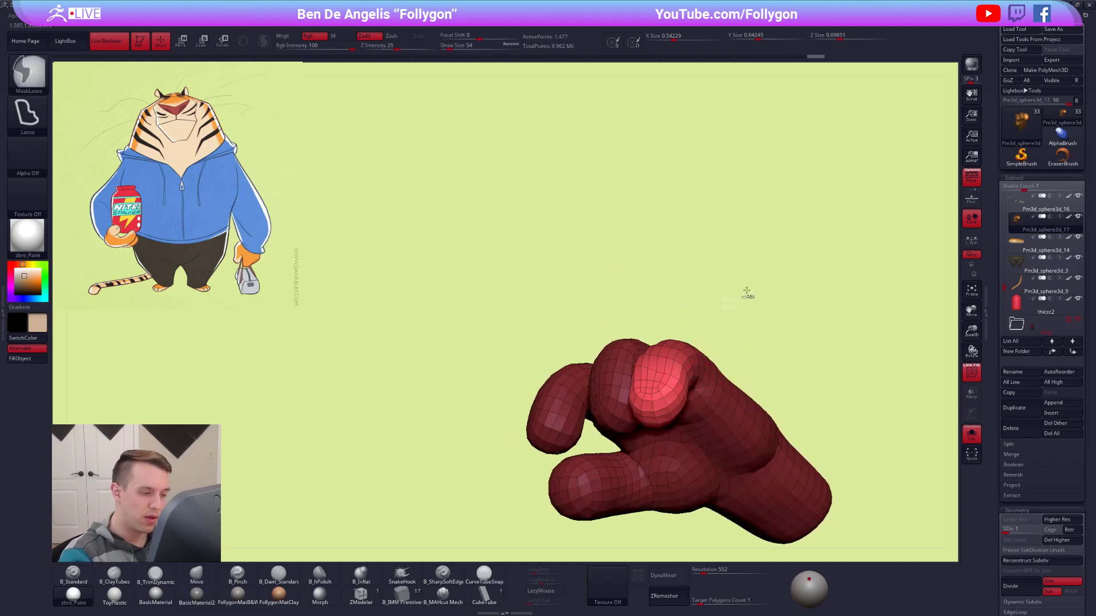
left_click_drag(749, 290, 764, 311, "ctrl")
Raise the hand to subdivision level 2, hide the wireframe, and reshape the outer finger with a resized brush.
key("d")
key("shift+f")
mouse_move(655, 343)
right_mouse_down("shift")
mouse_move(655, 409)
mouse_move(654, 394)
right_mouse_up("shift")
key("s")
left_click_drag(649, 362, 653, 362)
mouse_move(653, 365)
right_mouse_down()
mouse_move(654, 410)
mouse_move(621, 453)
right_mouse_up()
key("space")
left_click_drag(645, 418, 640, 417)
mouse_move(618, 433)
right_mouse_down()
mouse_move(571, 424)
mouse_move(659, 418)
right_mouse_up()
left_click_drag(664, 385, 656, 394, "shift")
right_click_drag(605, 400, 668, 400)
Select the Move brush and adjust the curled fingers' forms from several sides.
key("b")
key("m")
key("v")
left_click_drag(563, 371, 558, 373)
right_click_drag(570, 374, 632, 373, "alt")
right_click_drag(799, 371, 725, 374)
mouse_move(725, 374)
right_mouse_down("alt")
mouse_move(611, 371)
mouse_move(635, 370)
mouse_move(591, 386)
mouse_move(600, 387)
right_mouse_up("alt")
right_click_drag(600, 386, 646, 390, "alt")
right_click_drag(604, 342, 594, 325)
Raise the hand one subdivision level and refine the fingers with a resized Move brush.
key("d")
key("space")
left_click_drag(596, 322, 590, 323)
mouse_move(576, 319)
right_mouse_down("alt")
mouse_move(666, 370)
mouse_move(621, 384)
mouse_move(632, 397)
mouse_move(655, 335)
mouse_move(649, 324)
right_mouse_up("alt")
right_click_drag(649, 324, 655, 384, "ctrl")
Reposition the isolated outer finger and rotate it at its base, with the hand at subdivision level 2.
key("w")
left_click_drag(643, 335, 638, 392, "ctrl")
key("q")
key("shift+d")
mouse_move(656, 386)
right_mouse_down("ctrl")
mouse_move(673, 388)
mouse_move(599, 348)
mouse_move(614, 376)
right_mouse_up("ctrl")
key("r")
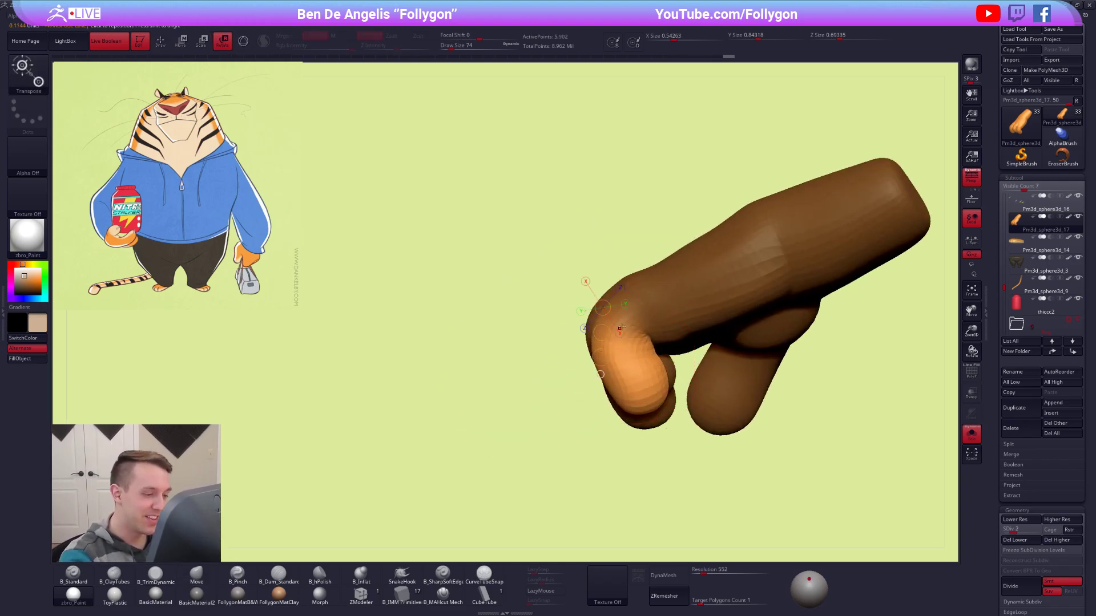
Mask the hand except for the end section of the outer finger and rotate that section at its joint.
key("q")
mouse_move(663, 358)
left_mouse_down("ctrl")
mouse_move(583, 372)
mouse_move(742, 280)
left_mouse_up("ctrl")
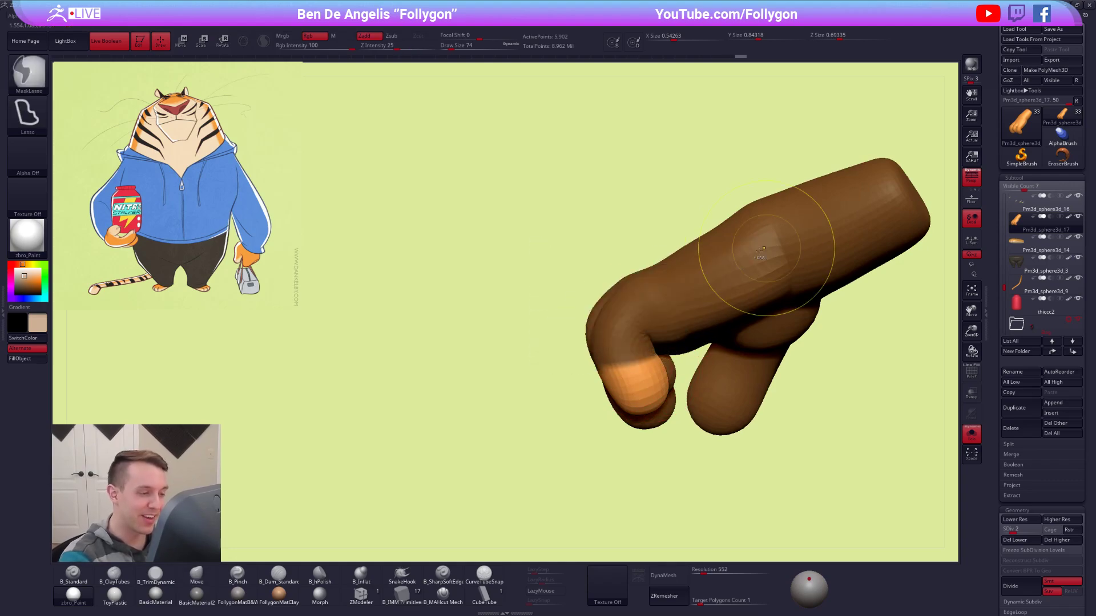
right_click_drag(653, 343, 632, 325, "alt")
key("ctrl+i")
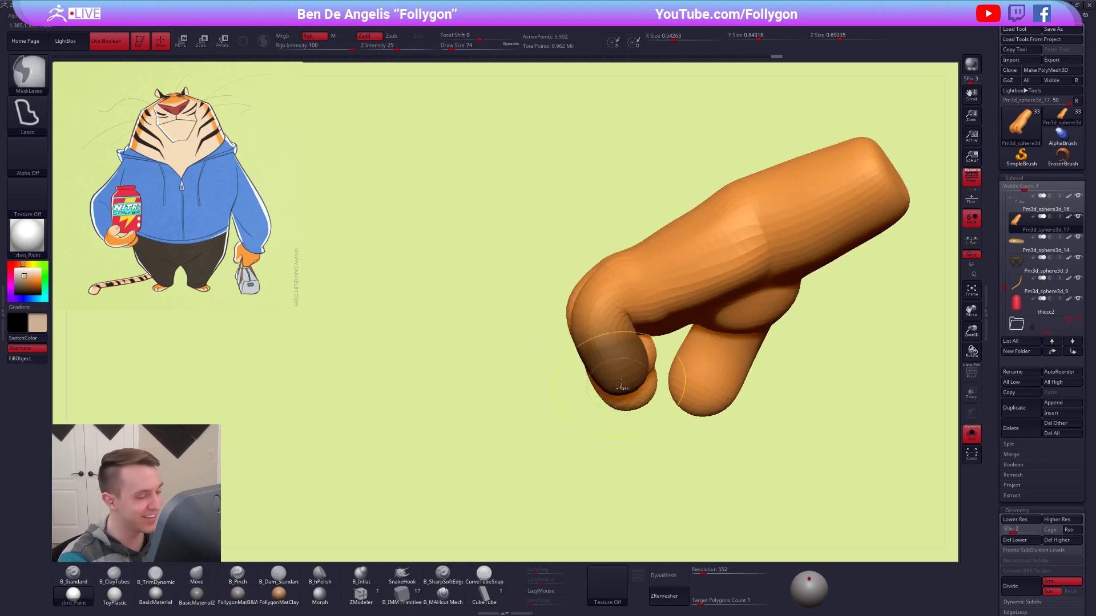
key("ctrl+i")
key("r")
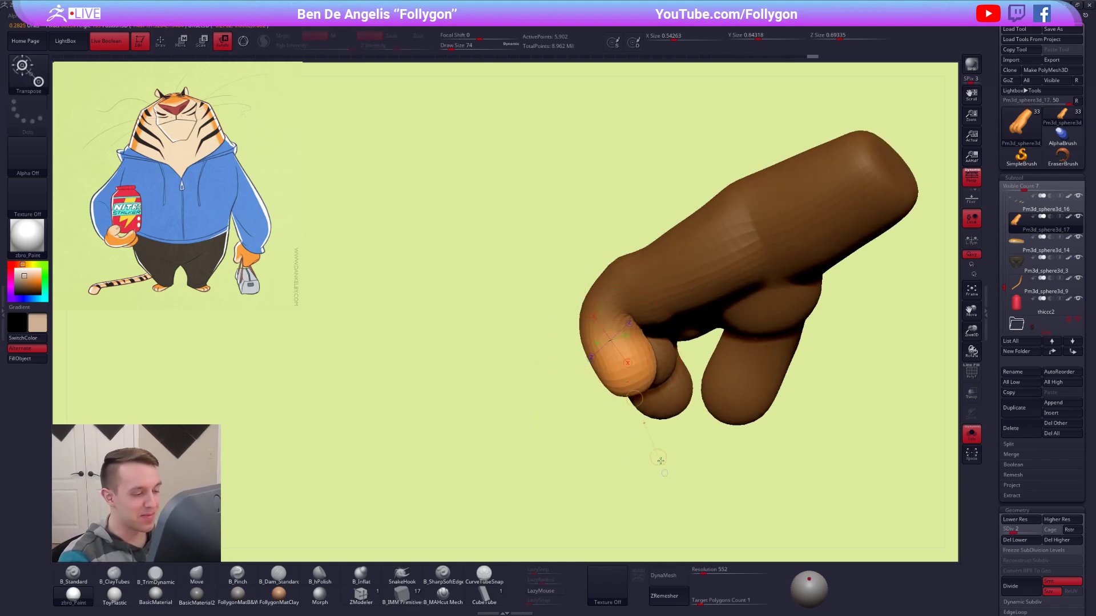
left_click_drag(672, 469, 705, 440)
Reshape the curled outer finger around its bend with a resized brush.
key("q")
right_click_drag(615, 322, 661, 323)
key("s")
left_click_drag(661, 323, 638, 322)
left_click_drag(662, 366, 676, 379, "ctrl")
mouse_move(621, 367)
right_mouse_down()
mouse_move(611, 345)
mouse_move(636, 357)
mouse_move(640, 389)
mouse_move(651, 343)
mouse_move(622, 354)
mouse_move(639, 369)
mouse_move(610, 354)
mouse_move(632, 352)
mouse_move(631, 365)
mouse_move(621, 346)
mouse_move(628, 380)
mouse_move(628, 338)
right_mouse_up()
Check the hand against the full character, isolate it again, and lower it to subdivision level 1.
key("alt+shift+s")
key("s")
key("d")
key("s")
key("alt+shift+s")
key("alt+shift+s")
key("alt+shift+s")
key("shift+d")
key("shift+d")
Mask the hand except for the thumb's tip and set up a move transformation along the thumb.
key("w")
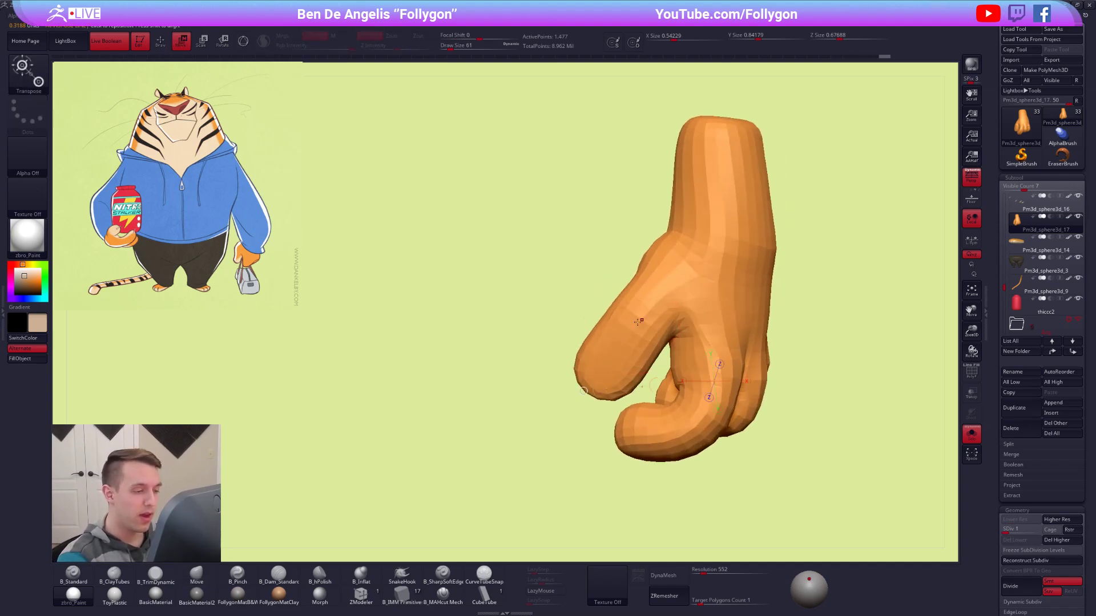
left_click(628, 338, "ctrl")
key("q")
key("b")
key("m")
key("v")
key("w")
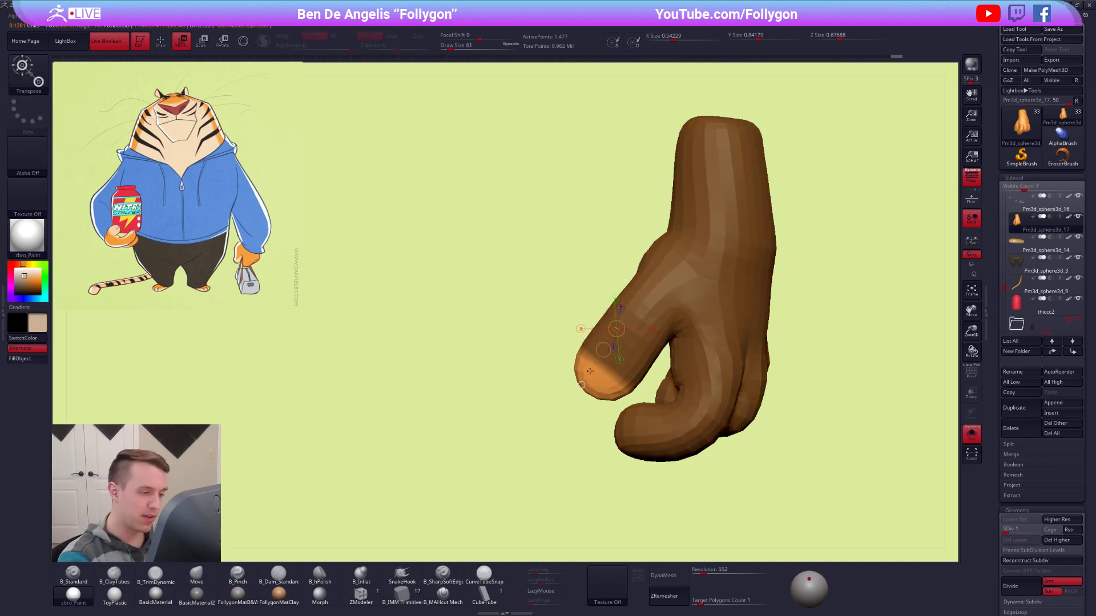
Extend the unmasked area along the whole thumb and rotate the thumb at its base.
key("q")
right_click_drag(617, 355, 663, 374)
key("r")
left_click_drag(649, 332, 650, 455)
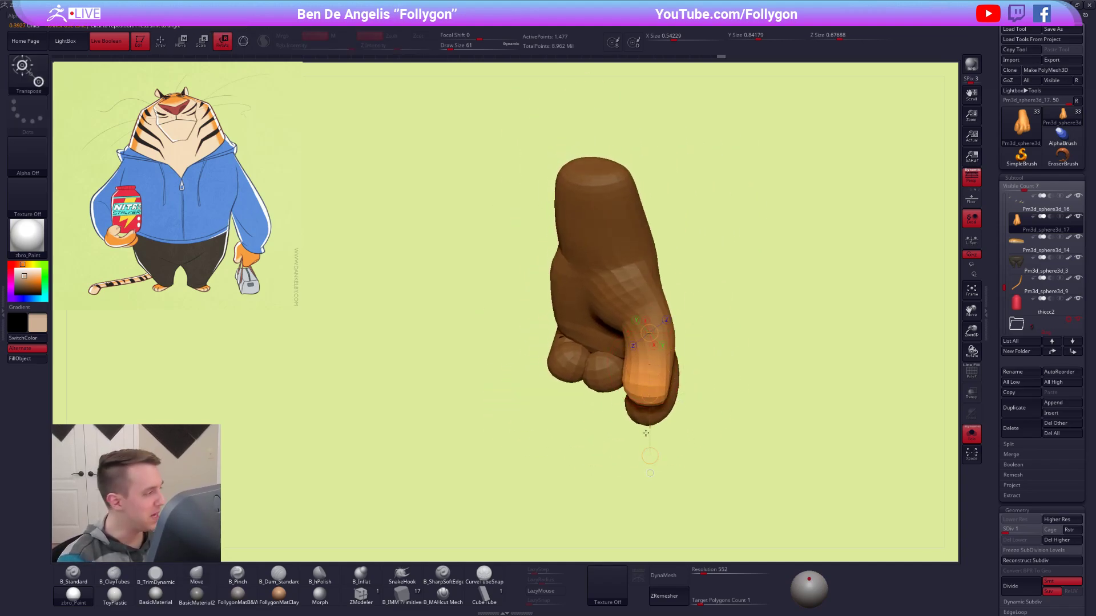
mouse_move(705, 413)
right_mouse_down()
mouse_move(618, 365)
mouse_move(661, 365)
right_mouse_up()
Enlarge the Move brush to draw size 96 and reshape the thumb.
key("q")
key("space")
left_click_drag(661, 365, 668, 363)
right_click_drag(658, 375, 627, 363, "alt")
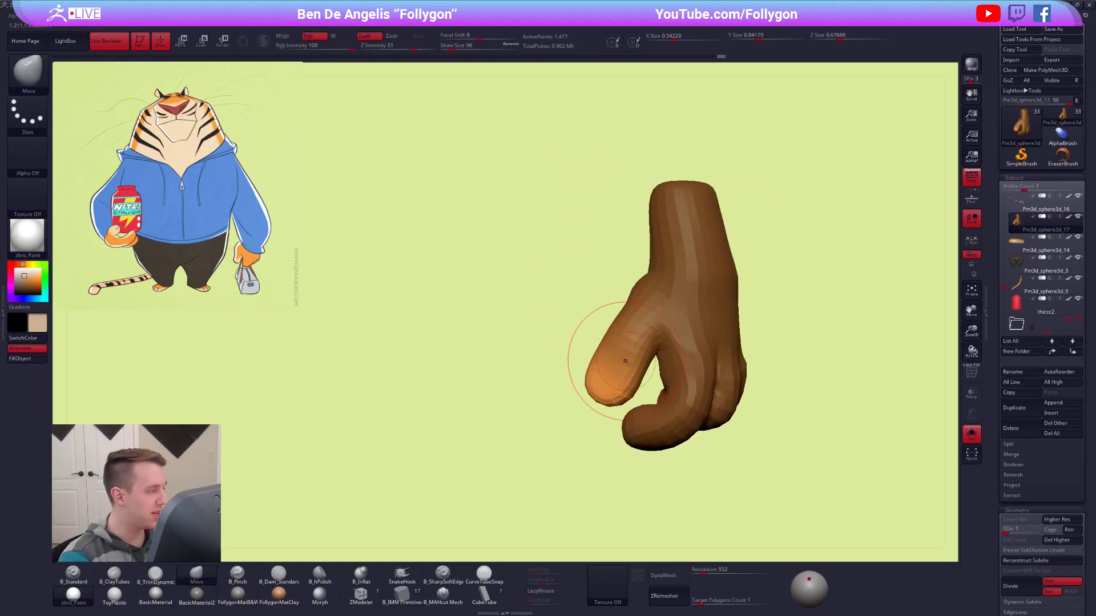
Adjust the mask around the thumb's tip, reshape the thumb, and show the full character with the brush at draw size 121.
key("ctrl")
left_click(626, 375, "ctrl")
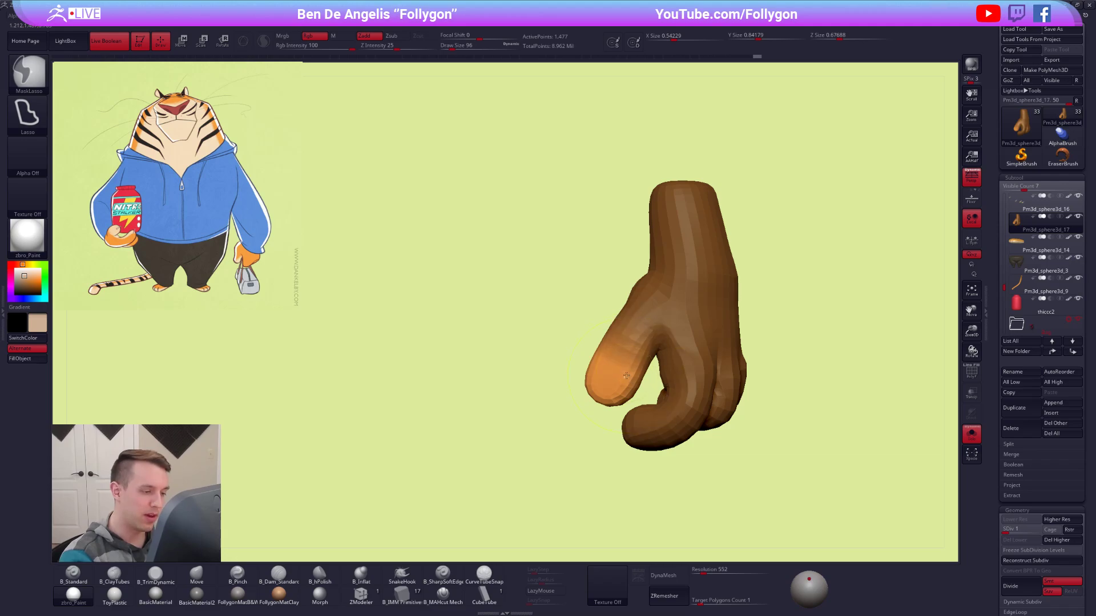
left_click(627, 375, "ctrl")
left_click(626, 375, "ctrl")
mouse_move(627, 374)
right_mouse_down()
mouse_move(645, 371)
mouse_move(649, 303)
mouse_move(648, 409)
right_mouse_up()
key("shift+s")
key("bracketright")
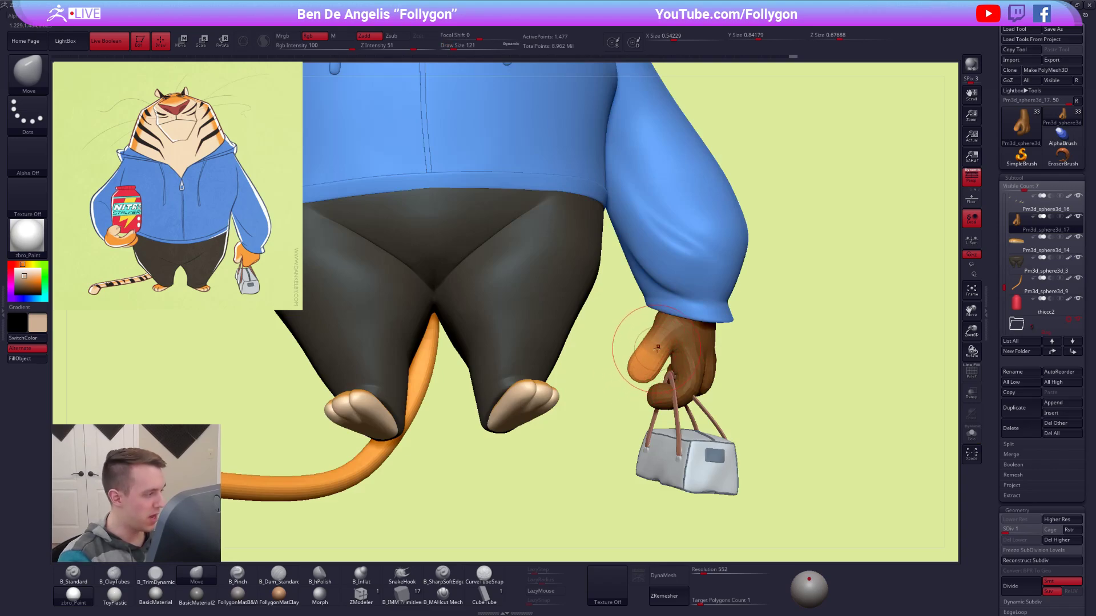
Rotate the unmasked thumb toward the curled fingers and isolate the hand again.
key("r")
right_click_drag(657, 391, 660, 339, "ctrl")
left_click_drag(678, 311, 615, 400)
key("shift+s")
right_click_drag(551, 337, 632, 326)
left_click_drag(632, 326, 570, 451)
right_click_drag(569, 451, 513, 448)
right_click_drag(601, 456, 603, 460)
mouse_move(600, 460)
left_mouse_down()
mouse_move(570, 442)
mouse_move(586, 458)
left_mouse_up()
key("q")
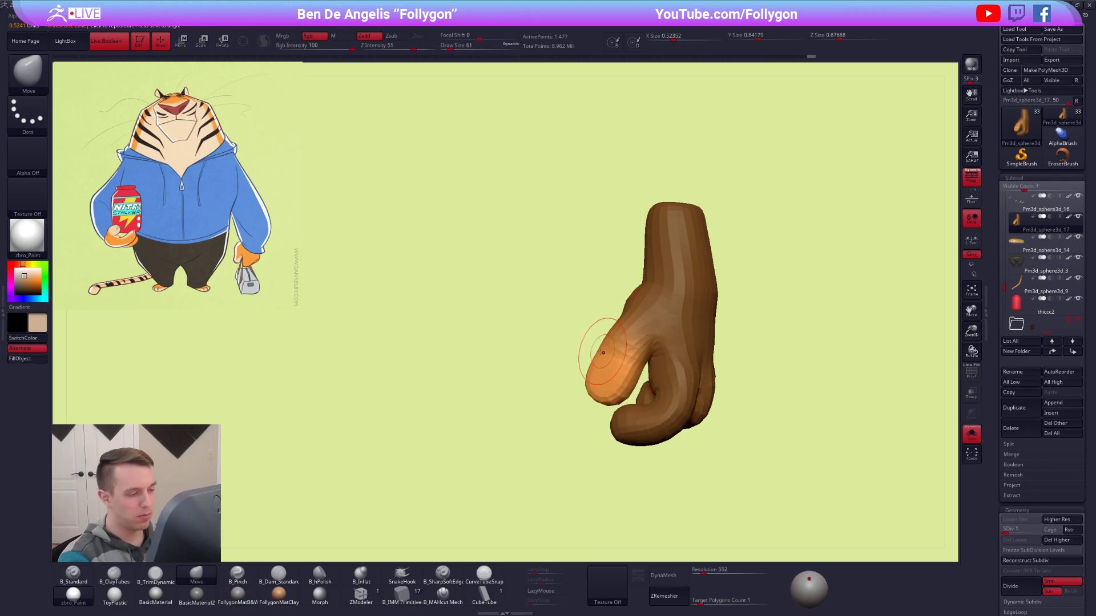
Shape the unmasked thumb from several sides with the Move brush, raising the draw size to 88.
left_click_drag(604, 355, 612, 376)
right_click_drag(611, 377, 597, 363)
key("space")
left_click_drag(597, 364, 591, 363)
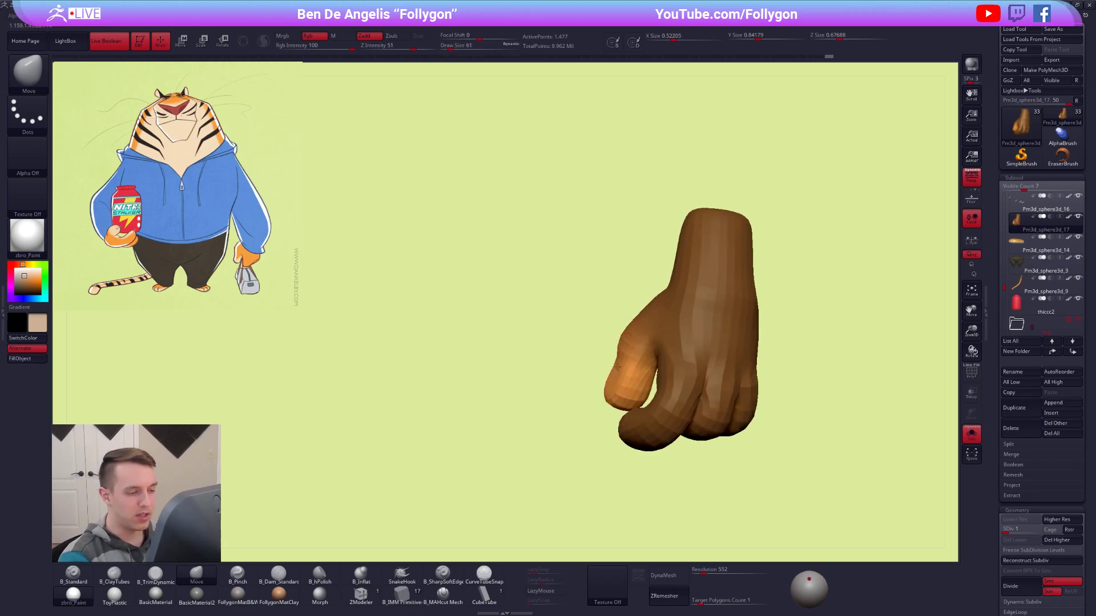
right_click_drag(618, 365, 625, 360)
left_click_drag(593, 382, 617, 372)
right_click_drag(619, 386, 621, 374)
key("s")
left_click_drag(619, 374, 622, 373)
right_click_drag(622, 371, 615, 412)
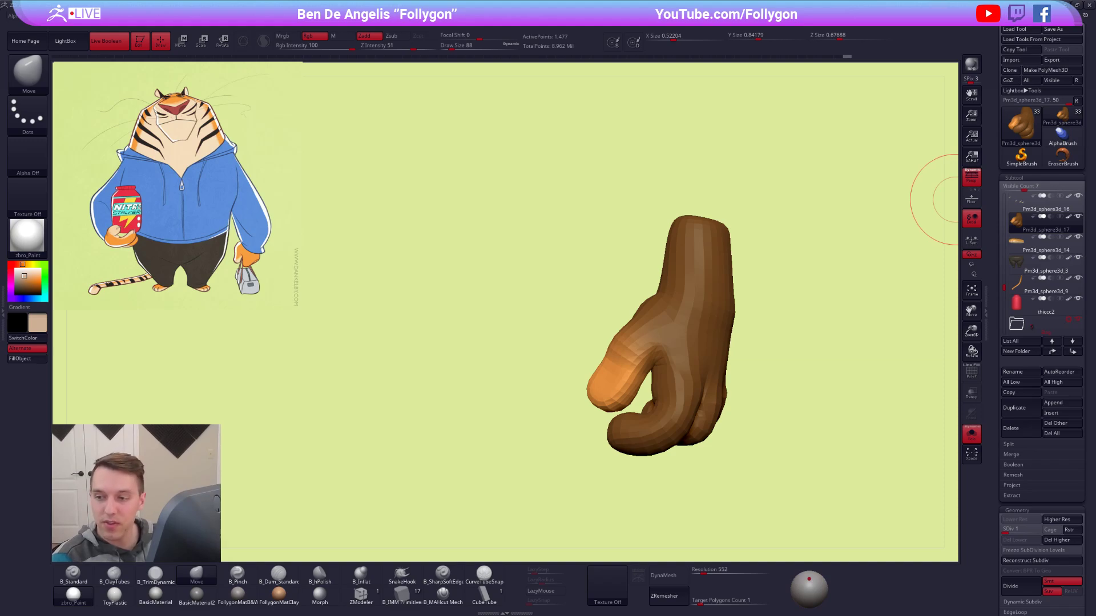
Switch to the Follygon store page in Chrome to view its ZBrush products, and return to ZBrush.
key("alt+Tab")
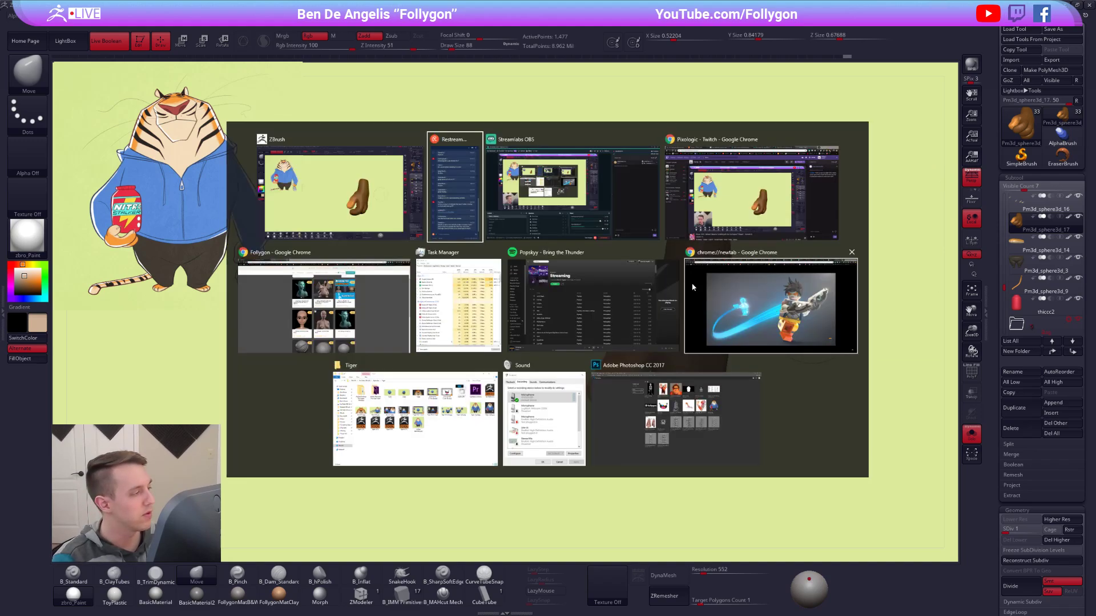
left_click(323, 305)
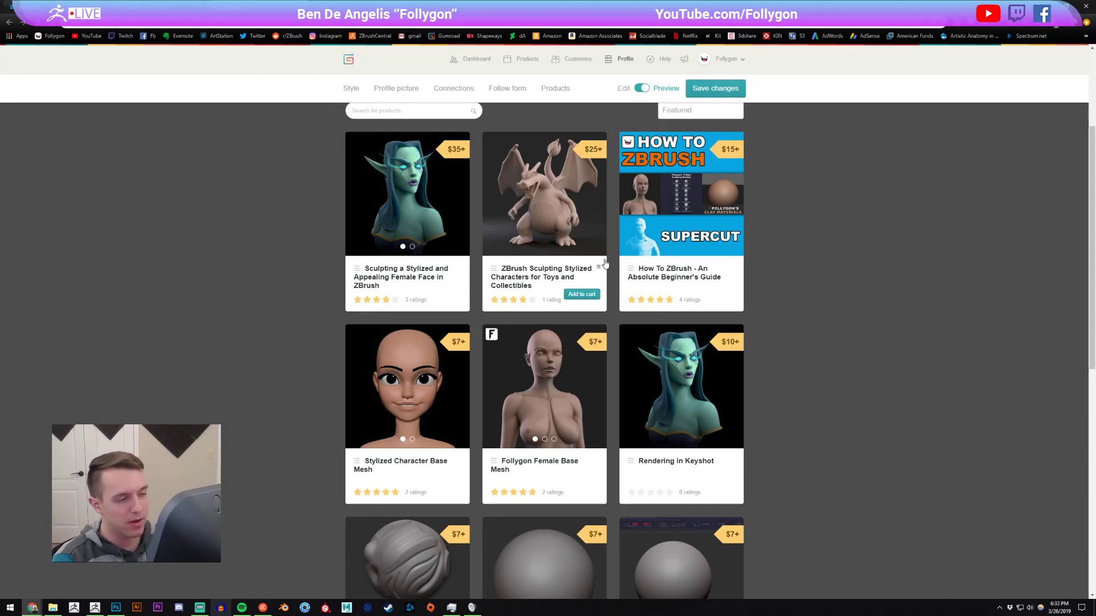
key("alt+Tab")
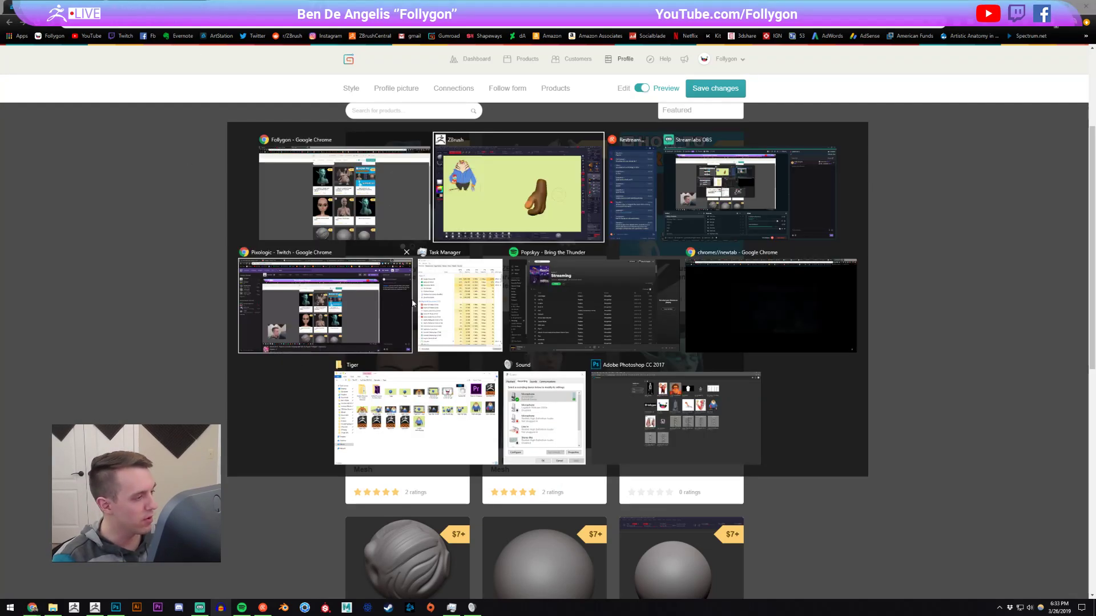
left_click(491, 211)
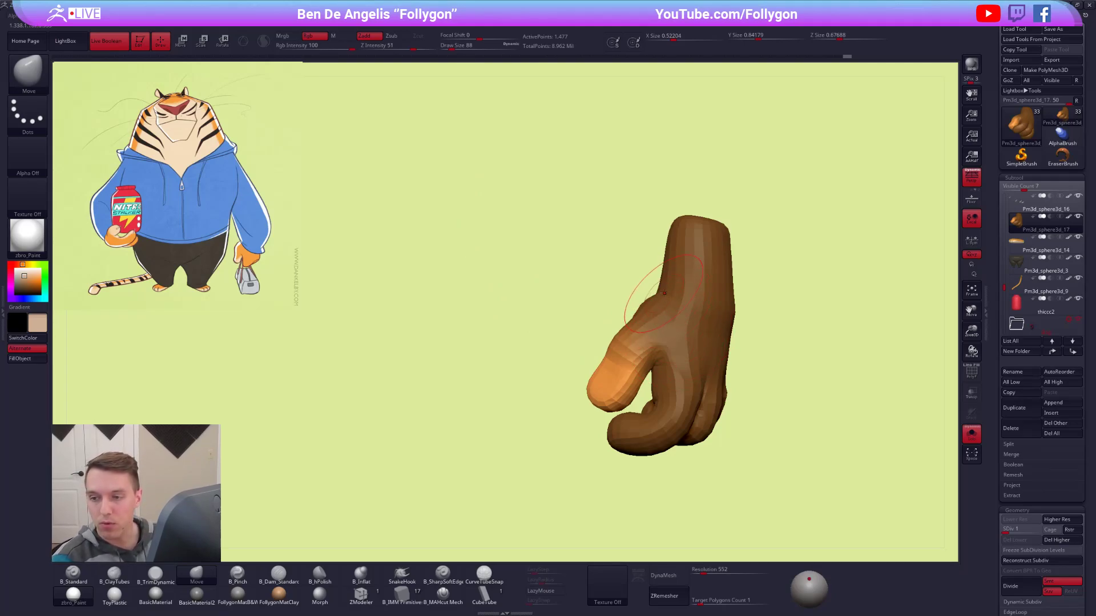
key("alt+Tab")
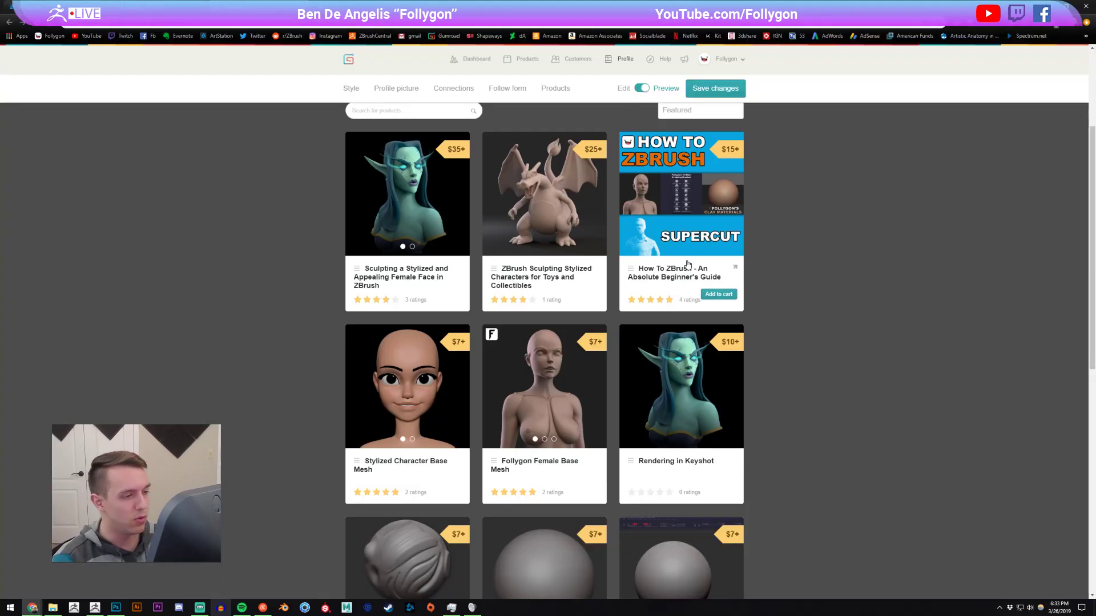
key("alt+Tab")
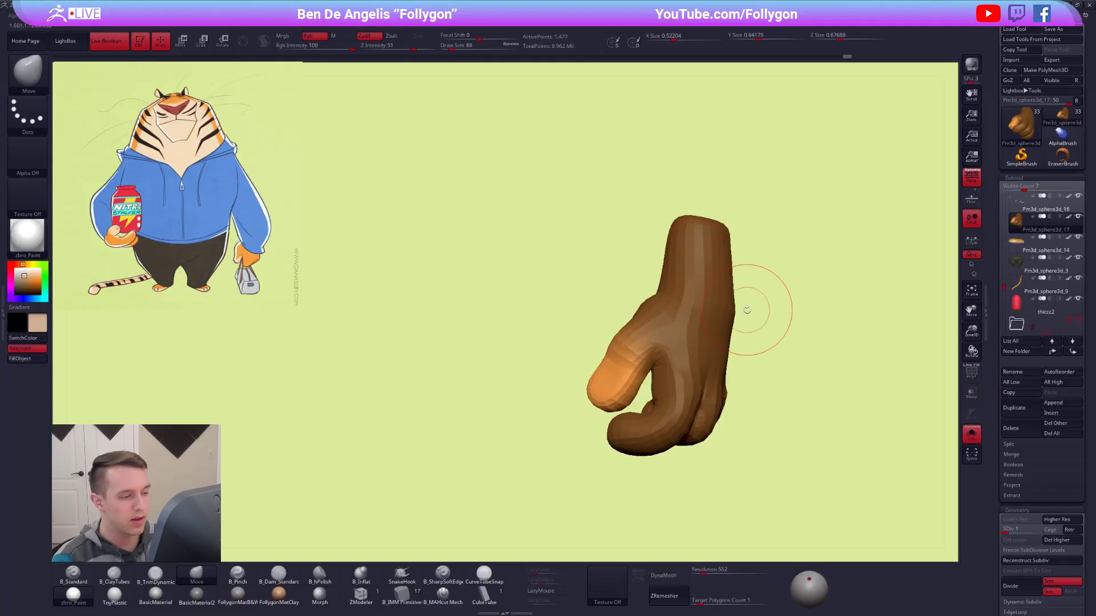
Adjust the thumb with the brush at draw size 61 and rotate it at its base from the palm side.
key("space")
left_click_drag(627, 357, 621, 358)
mouse_move(551, 365)
left_mouse_down()
mouse_move(616, 369)
mouse_move(670, 391)
mouse_move(655, 376)
left_mouse_up()
key("space")
right_click_drag(655, 377, 687, 303)
key("r")
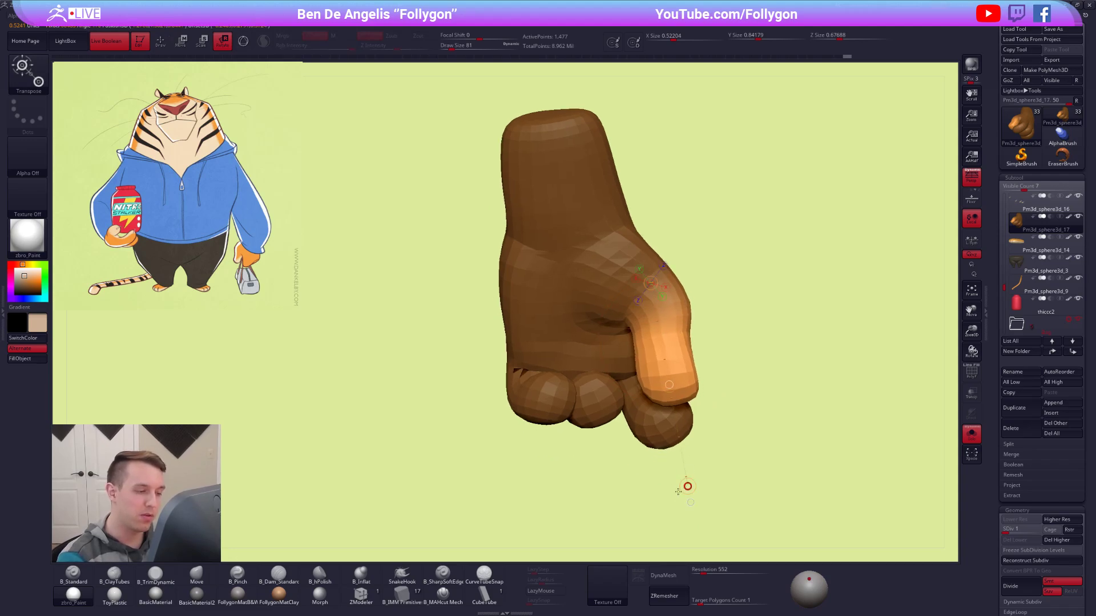
Refine the thumb's contour with the Move brush at draw size 49, resizing the brush as needed.
key("b")
key("m")
key("v")
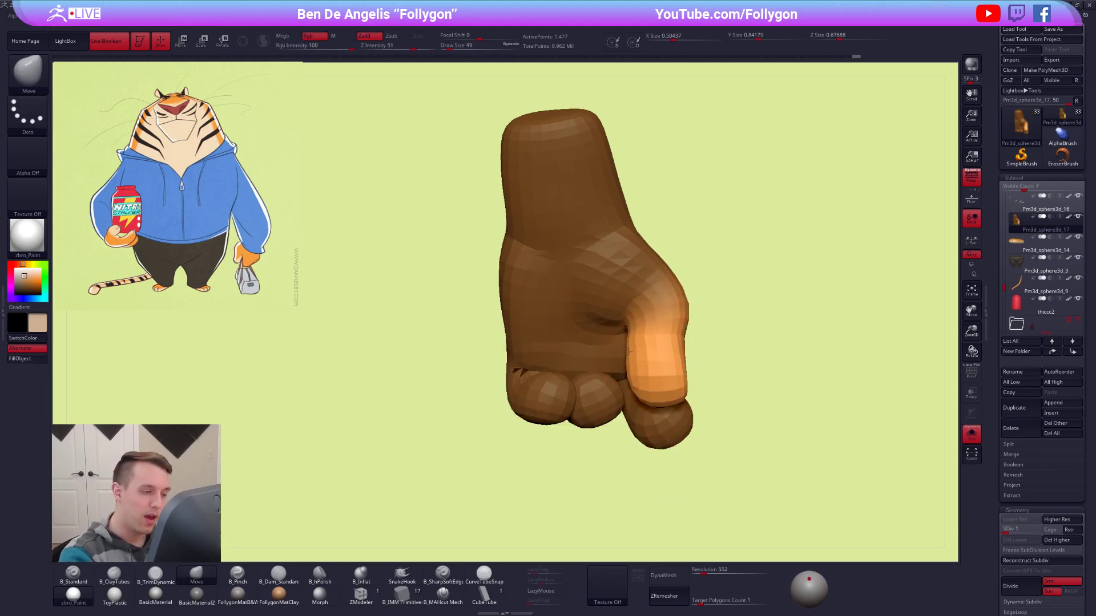
mouse_move(639, 357)
right_mouse_down()
mouse_move(705, 355)
mouse_move(634, 367)
mouse_move(673, 342)
right_mouse_up()
key("d")
key("space")
left_click_drag(705, 362, 712, 361)
right_click_drag(712, 361, 639, 382)
Clear the mask and raise the hand to subdivision level 5.
left_click_drag(817, 301, 802, 301, "ctrl")
mouse_move(802, 301)
right_mouse_down()
mouse_move(690, 362)
mouse_move(635, 357)
right_mouse_up()
key("d")
key("d")
key("d")
Sharpen the thumb's form with the Pinch brush at draw size 43 and smooth the surface beside it.
key("b")
key("p")
key("i")
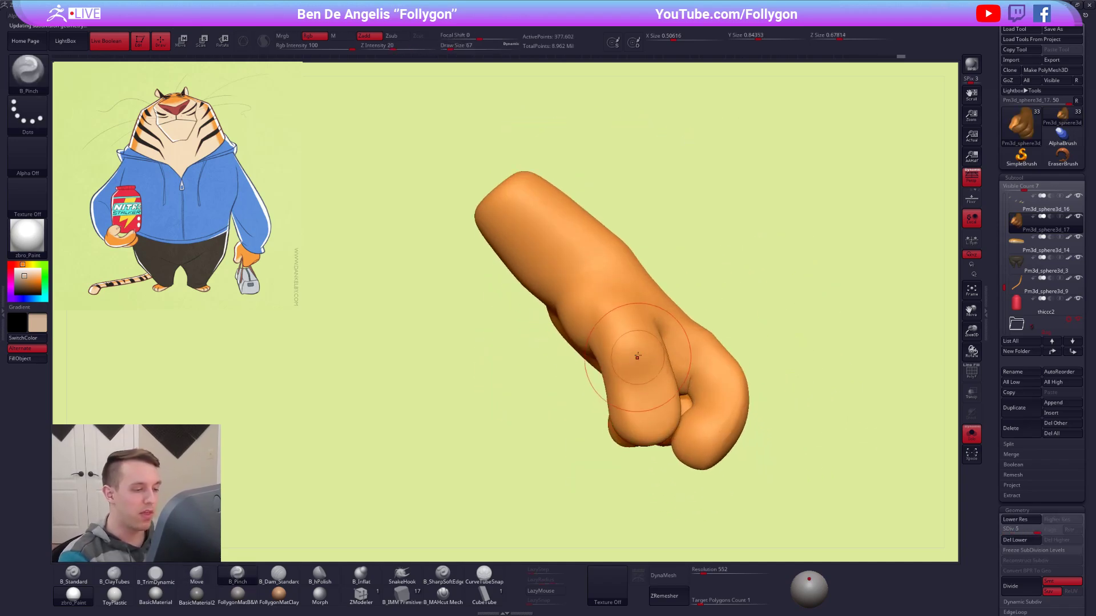
left_click_drag(635, 357, 643, 348)
right_click_drag(640, 346, 626, 336)
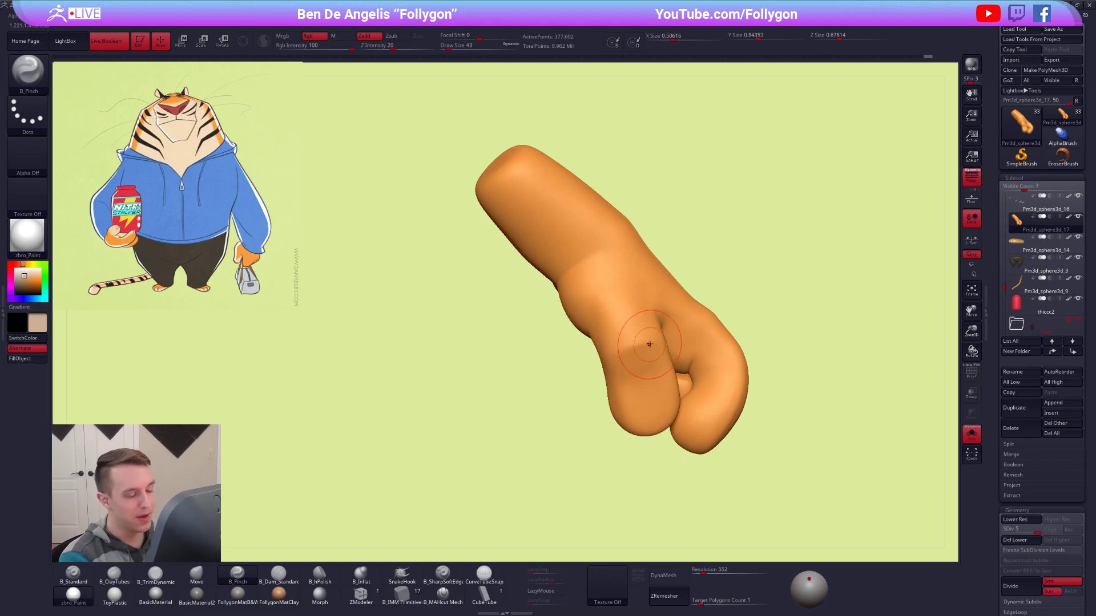
key("shift")
mouse_move(638, 359)
right_mouse_down()
mouse_move(599, 381)
mouse_move(616, 403)
mouse_move(628, 380)
mouse_move(613, 292)
mouse_move(634, 286)
mouse_move(758, 362)
right_mouse_up()
Examine the thumb and fingers against the bag and full character, and isolate the hand again.
key("alt+shift+s")
right_click_drag(817, 464, 813, 448)
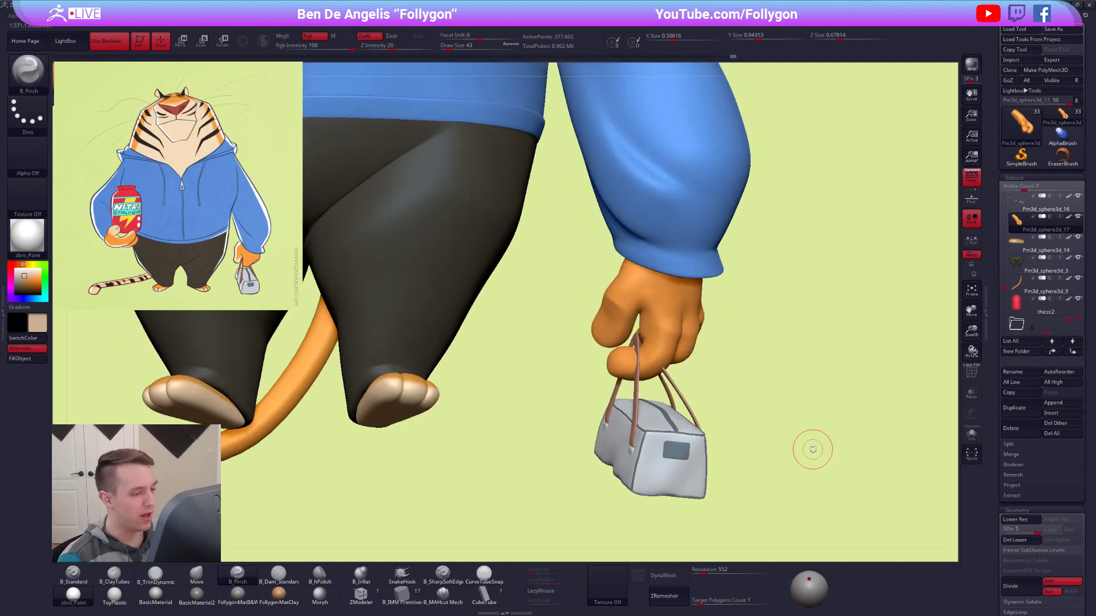
key("alt+shift+s")
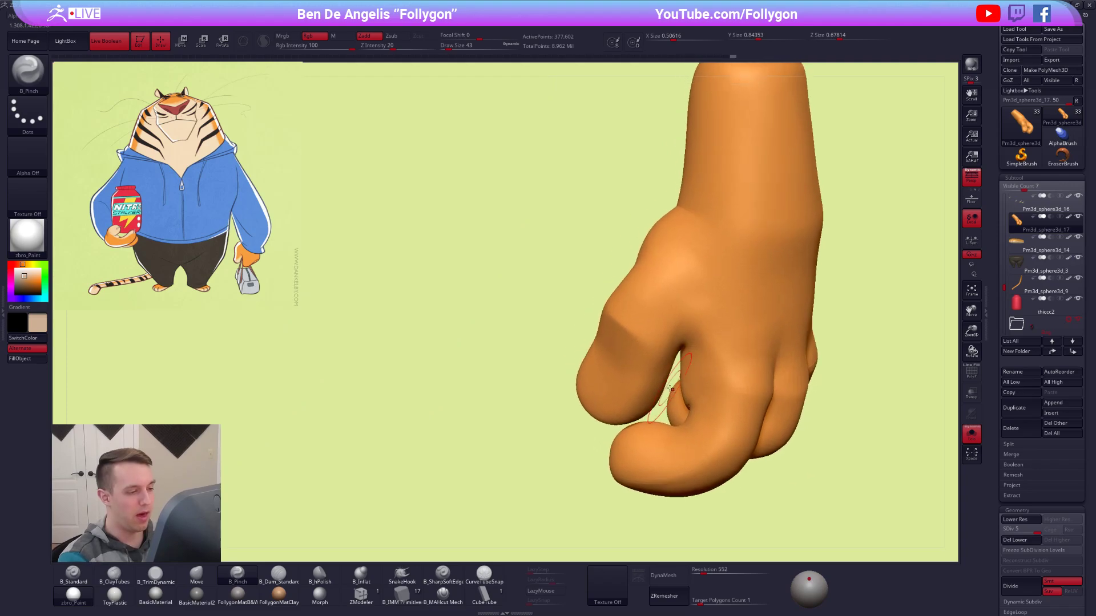
Pinch the area between the thumb and index finger, and smooth the palm and curled fingers.
right_click_drag(667, 362, 677, 350)
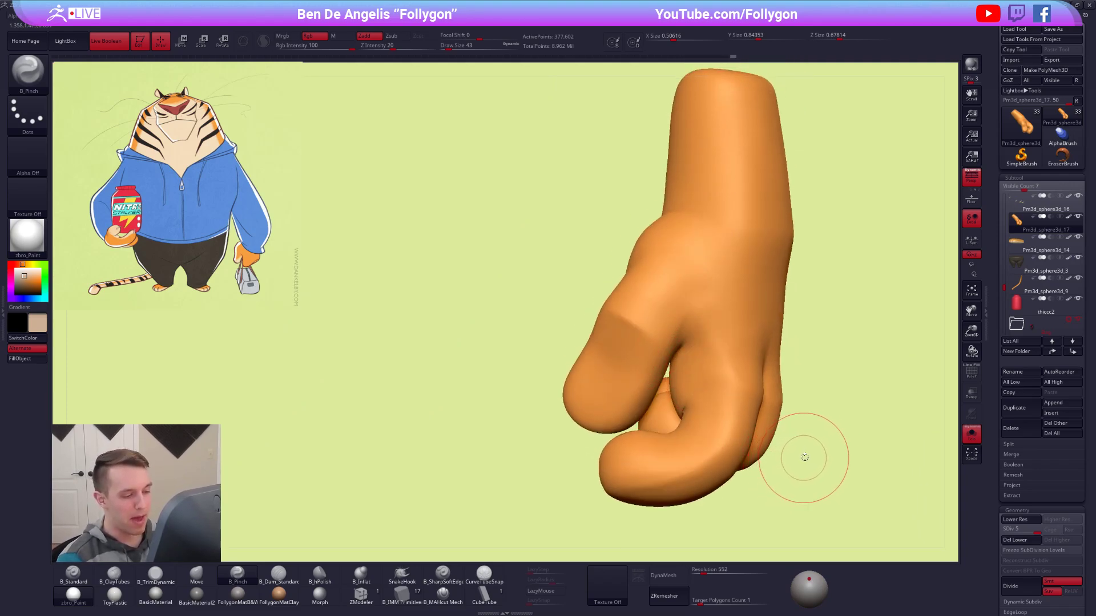
mouse_move(782, 452)
right_mouse_down()
mouse_move(752, 421)
mouse_move(655, 415)
mouse_move(616, 471)
right_mouse_up()
key("shift")
left_click_drag(531, 447, 543, 452, "shift")
mouse_move(544, 452)
right_mouse_down("ctrl")
mouse_move(604, 408)
mouse_move(662, 407)
mouse_move(648, 450)
mouse_move(635, 404)
right_mouse_up("ctrl")
key("shift")
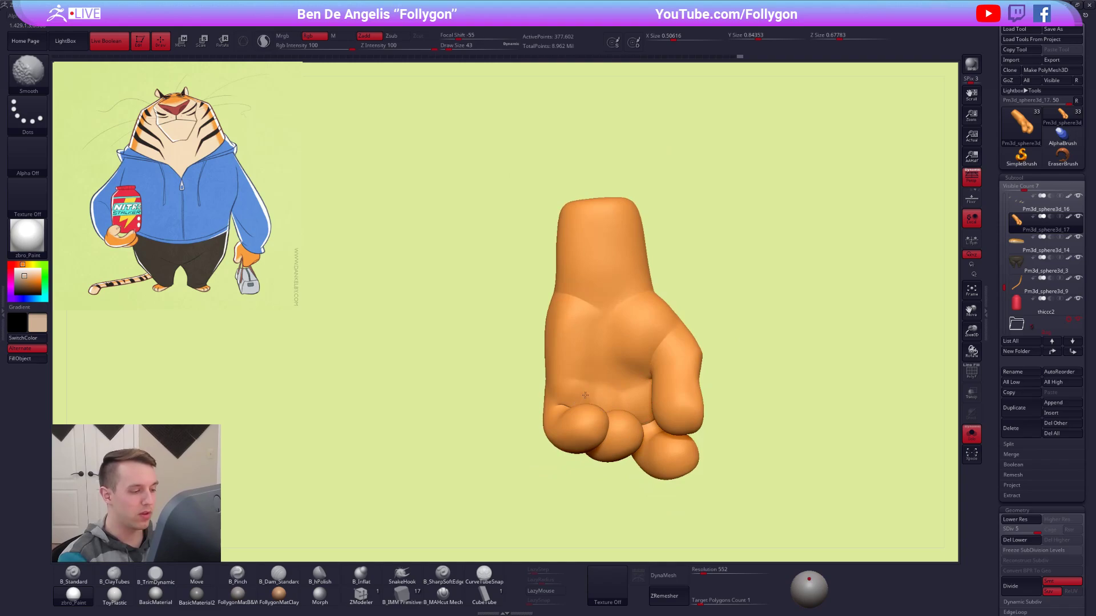
left_click_drag(622, 403, 624, 406, "shift")
right_click_drag(624, 406, 686, 392)
mouse_move(686, 393)
right_mouse_down()
mouse_move(630, 365)
mouse_move(629, 387)
mouse_move(627, 372)
mouse_move(674, 395)
mouse_move(628, 383)
mouse_move(683, 371)
mouse_move(687, 388)
right_mouse_up()
Select the Move brush and reshape the thumb's form, resizing the brush between strokes.
key("b")
key("m")
key("v")
key("ctrl+f")
left_click(621, 382)
key("ctrl+f")
key("ctrl+f")
left_click(684, 381)
key("ctrl+f")
left_click(695, 383)
left_click_drag(697, 360, 689, 385, "shift")
mouse_move(687, 381)
right_mouse_down()
mouse_move(704, 419)
mouse_move(705, 370)
right_mouse_up()
key("space")
left_click_drag(718, 375, 720, 374)
mouse_move(715, 377)
right_mouse_down()
mouse_move(682, 365)
mouse_move(692, 348)
mouse_move(665, 350)
mouse_move(684, 363)
right_mouse_up()
Define the thumb's side with the Pinch brush at draw size 49.
key("p")
key("space")
left_click_drag(696, 351, 693, 350)
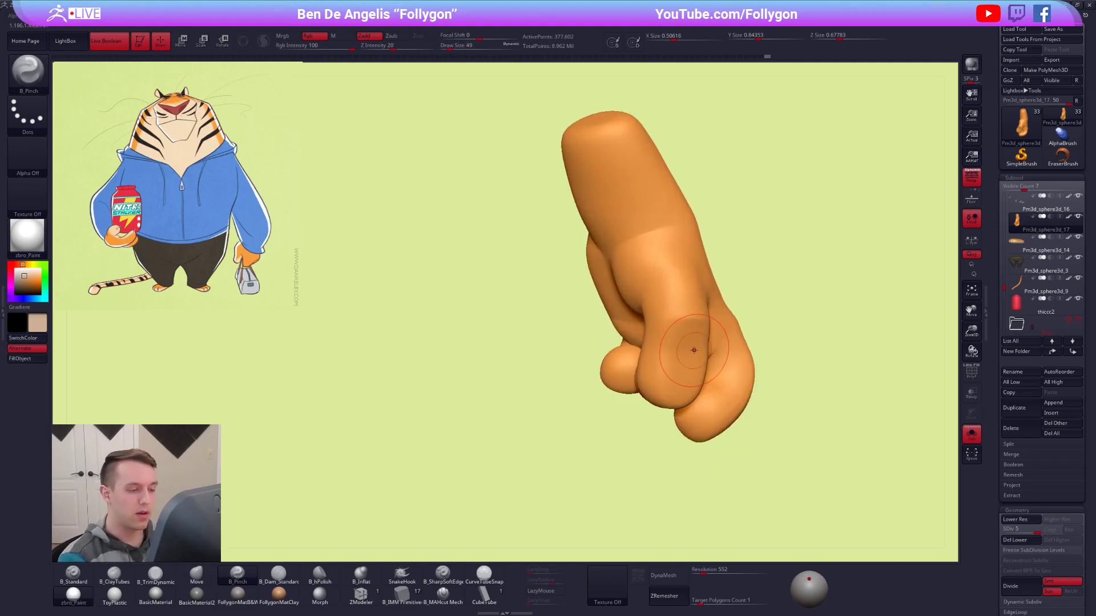
mouse_move(680, 363)
right_mouse_down()
mouse_move(675, 349)
mouse_move(688, 366)
mouse_move(737, 365)
right_mouse_up()
Switch to the Move brush and reshape the thumb side and curled fingers of the hand, resizing the brush as needed.
key("b")
key("m")
key("v")
key("space")
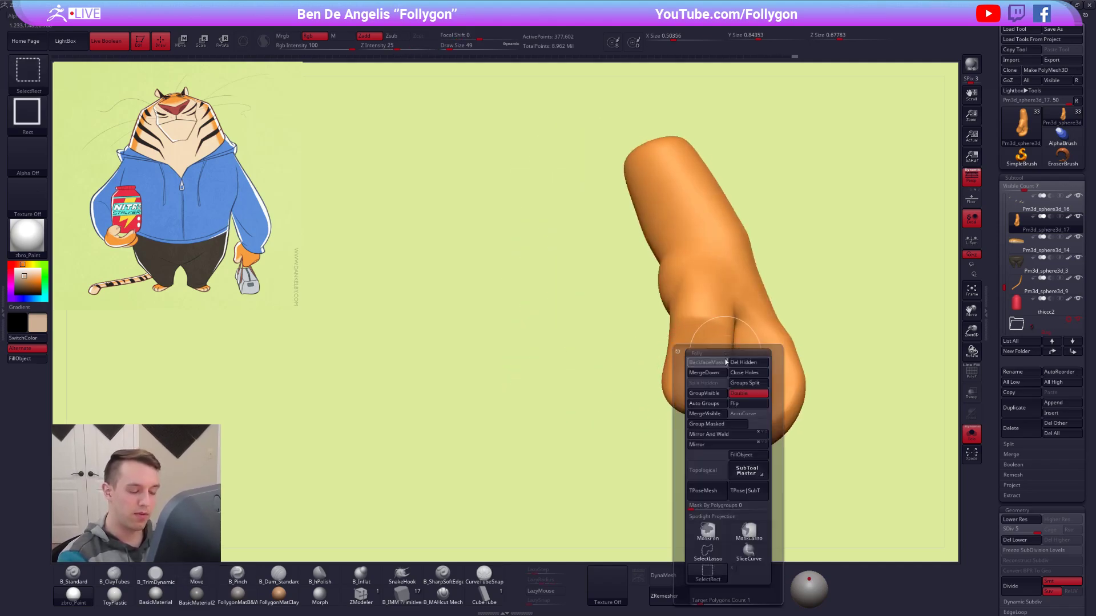
right_click_drag(751, 328, 750, 309)
mouse_move(749, 308)
right_mouse_down("ctrl")
mouse_move(736, 400)
mouse_move(621, 420)
mouse_move(662, 400)
right_mouse_up("ctrl")
left_click_drag(630, 423, 599, 422, "shift")
right_click_drag(638, 424, 593, 420)
key("space")
left_click_drag(658, 396, 671, 394)
mouse_move(672, 392)
right_mouse_down()
mouse_move(652, 410)
mouse_move(680, 412)
right_mouse_up()
right_click_drag(680, 412, 662, 354, "ctrl")
Check the hand against the other parts and refine its contour with a larger Move brush.
key("alt+s")
Compare the bag-holding hand on the full character with the hand in the reference drawing.
key("alt+s")
key("space")
left_click_drag(662, 353, 661, 354)
right_click_drag(661, 355, 652, 359)
key("space")
left_click_drag(653, 359, 656, 363)
mouse_move(656, 364)
right_mouse_down()
mouse_move(653, 384)
mouse_move(650, 371)
mouse_move(685, 384)
mouse_move(712, 367)
mouse_move(661, 370)
right_mouse_up()
key("alt+s")
mouse_move(797, 449)
right_mouse_down()
mouse_move(776, 448)
mouse_move(778, 464)
right_mouse_up()
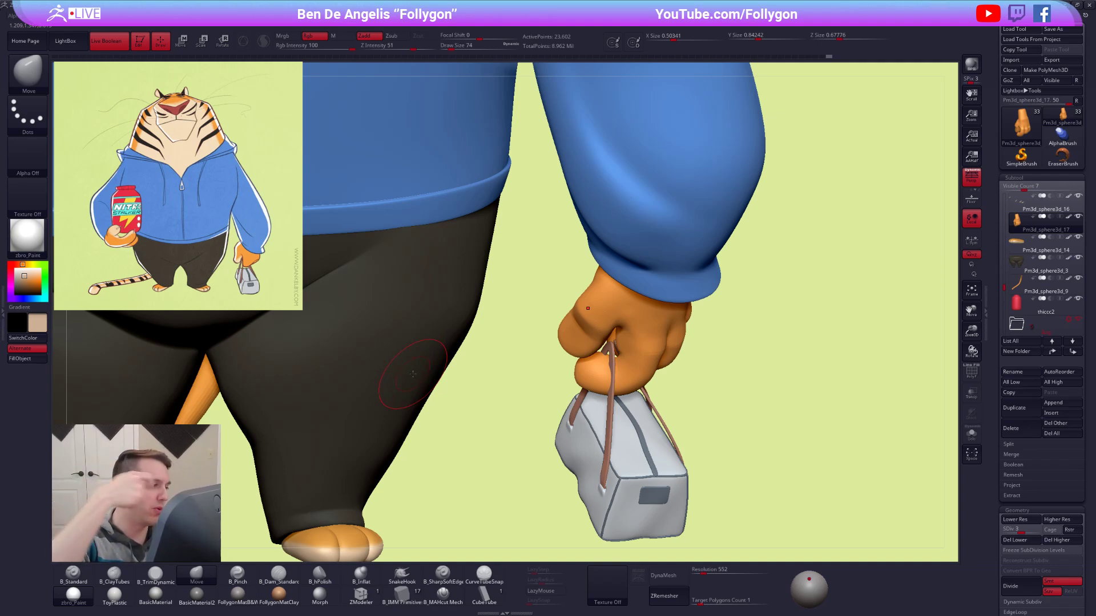
key("ctrl")
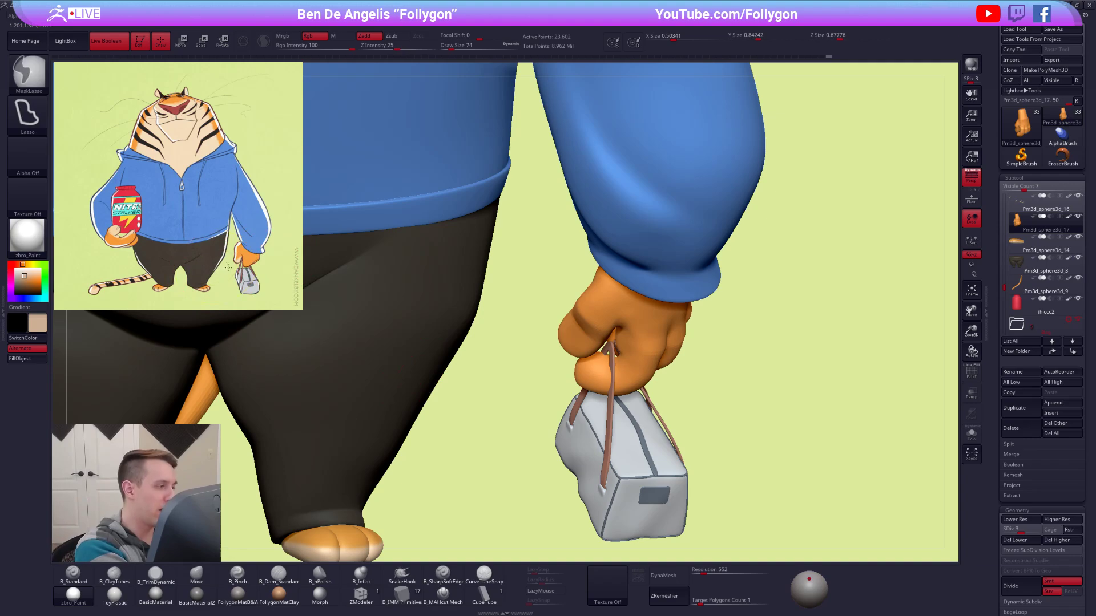
left_click_drag(214, 273, 211, 275)
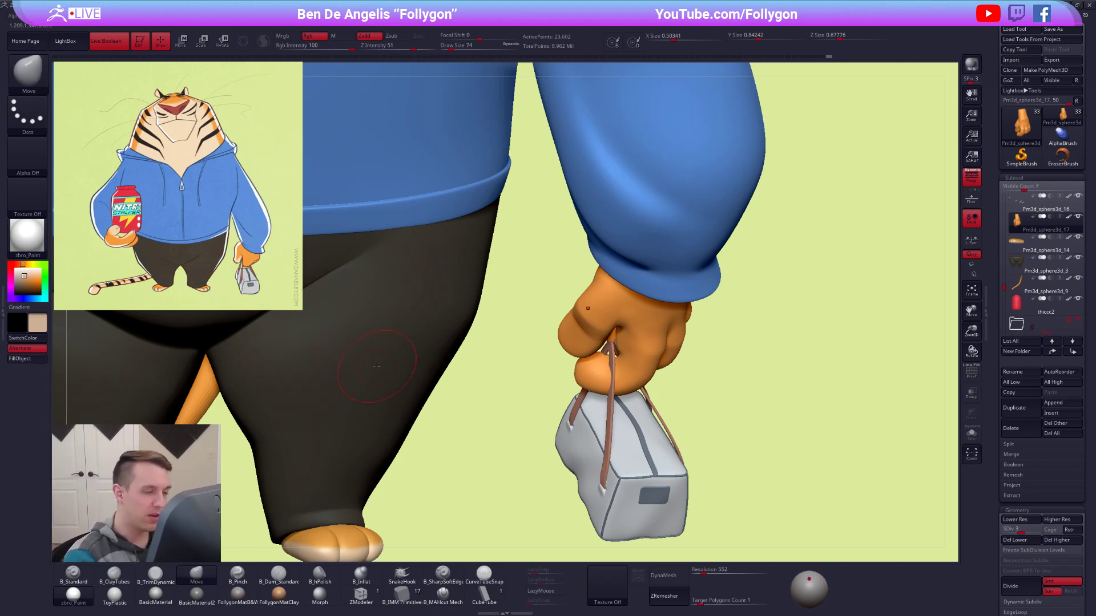
Isolate the hand and drop it to its lowest subdivision level.
key("alt+s")
left_click_drag(641, 403, 651, 356)
mouse_move(651, 356)
right_mouse_down()
mouse_move(644, 363)
mouse_move(634, 307)
mouse_move(627, 320)
right_mouse_up()
key("shift+d")
key("shift+d")
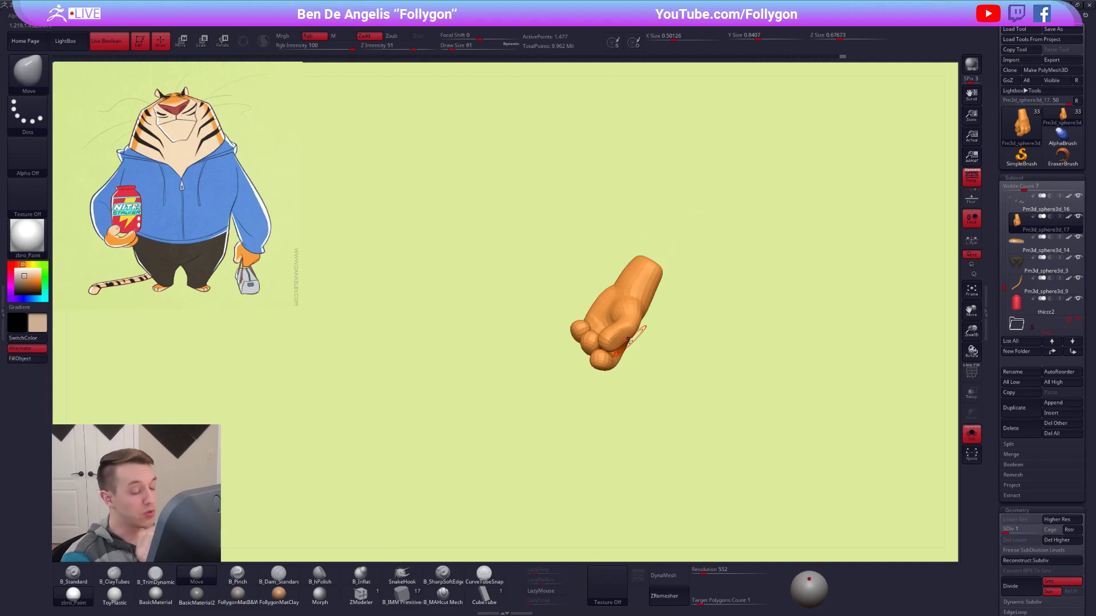
Examine both hands on the full character, and isolate the bag-holding hand again.
key("alt+s")
right_click_drag(674, 293, 326, 326)
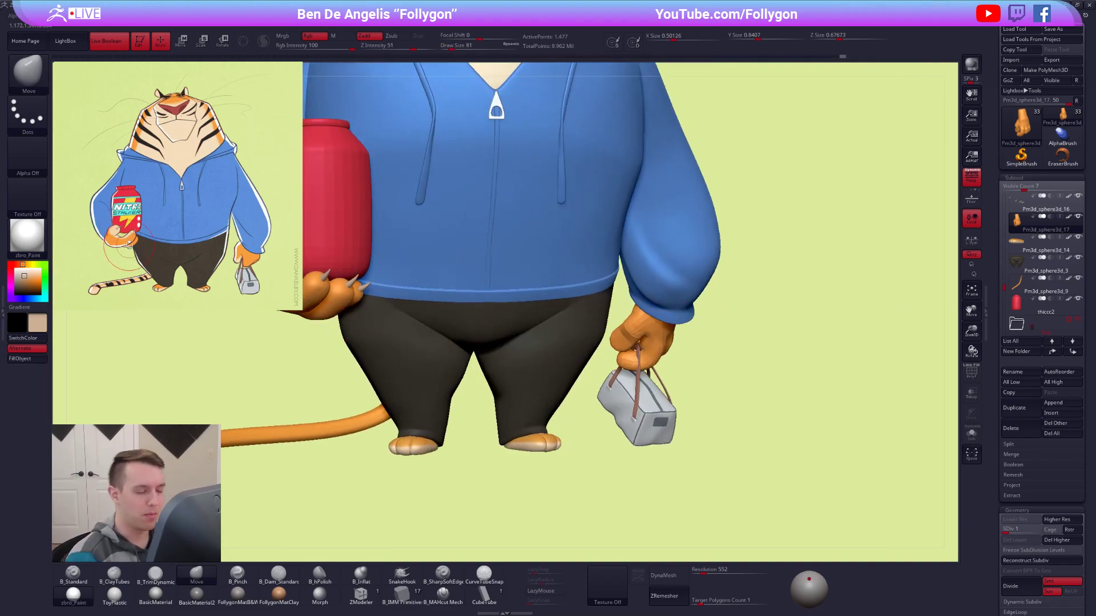
mouse_move(570, 455)
right_mouse_down()
mouse_move(685, 440)
mouse_move(640, 443)
right_mouse_up()
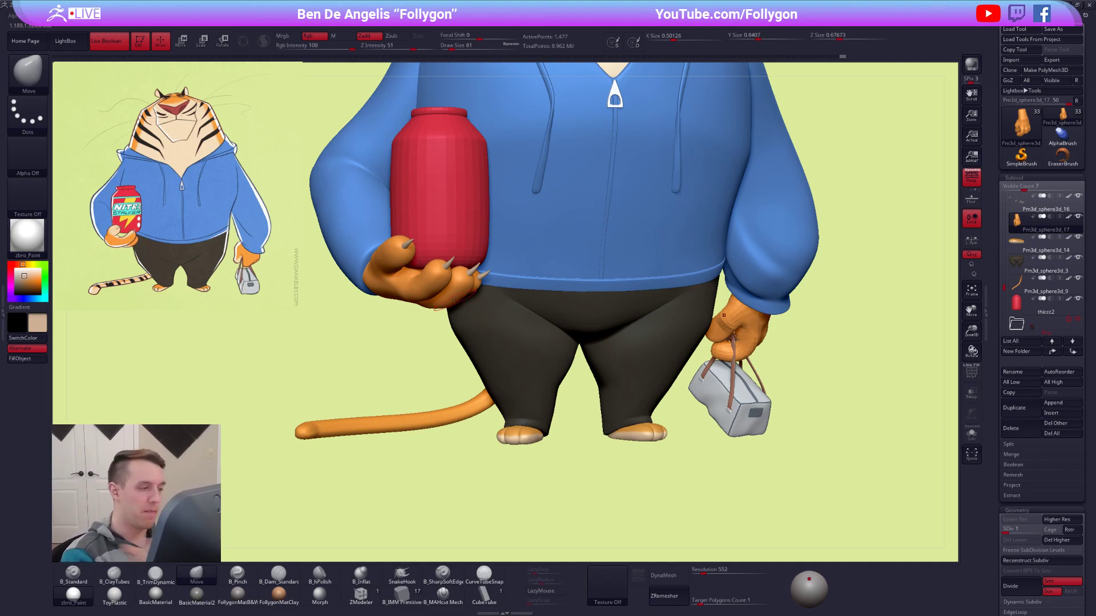
left_click_drag(697, 357, 620, 400, "alt")
left_click(694, 383)
left_click_drag(694, 383, 661, 365)
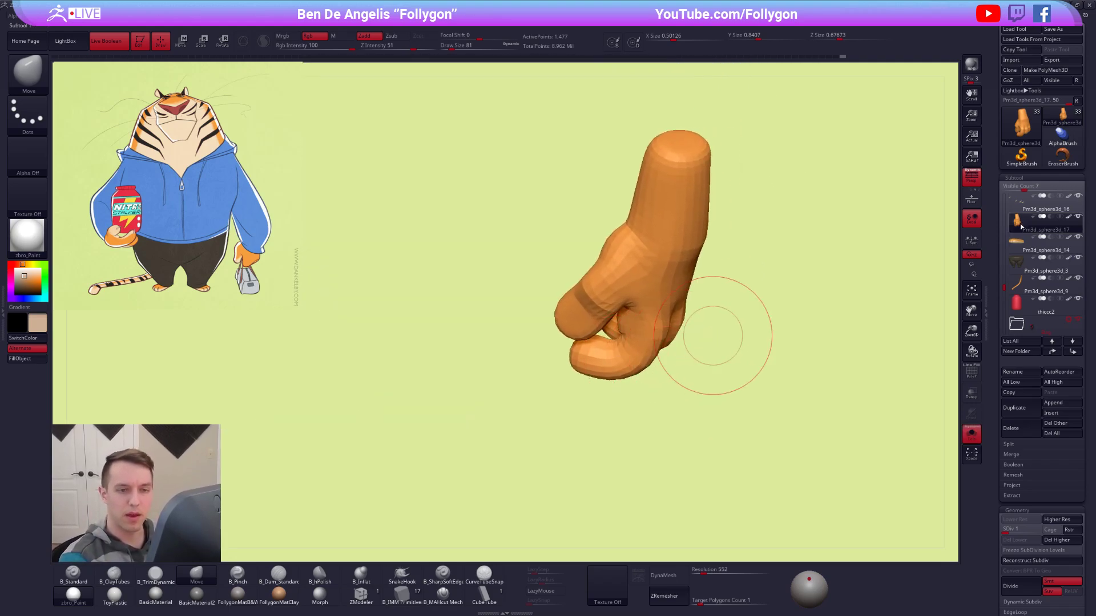
Make the bag and its handle straps visible together with the isolated hand.
left_click(1021, 284)
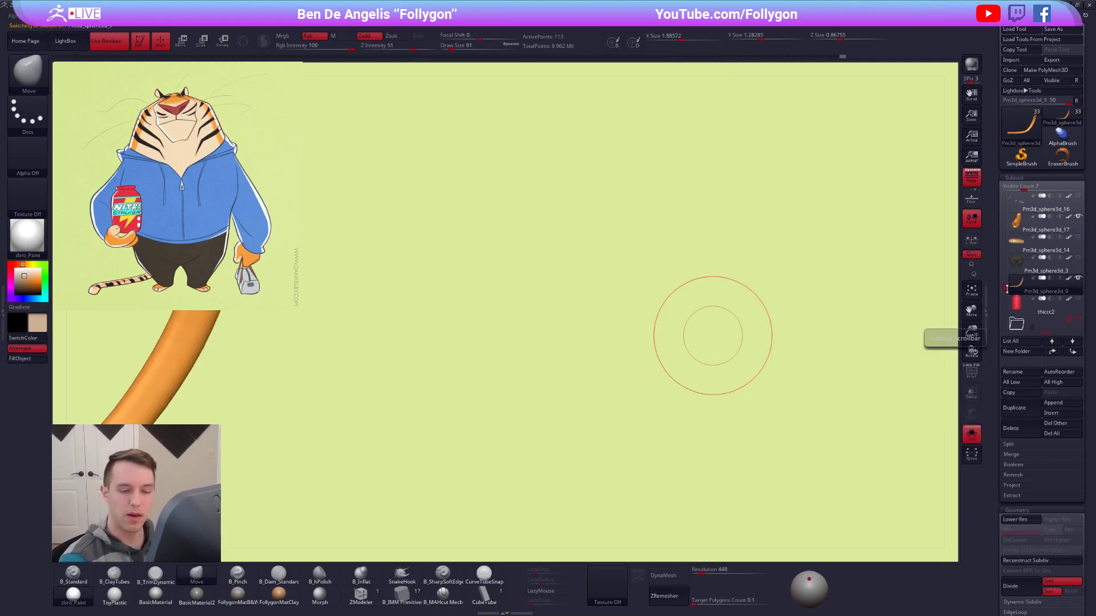
left_click(1020, 268)
left_click(1022, 290)
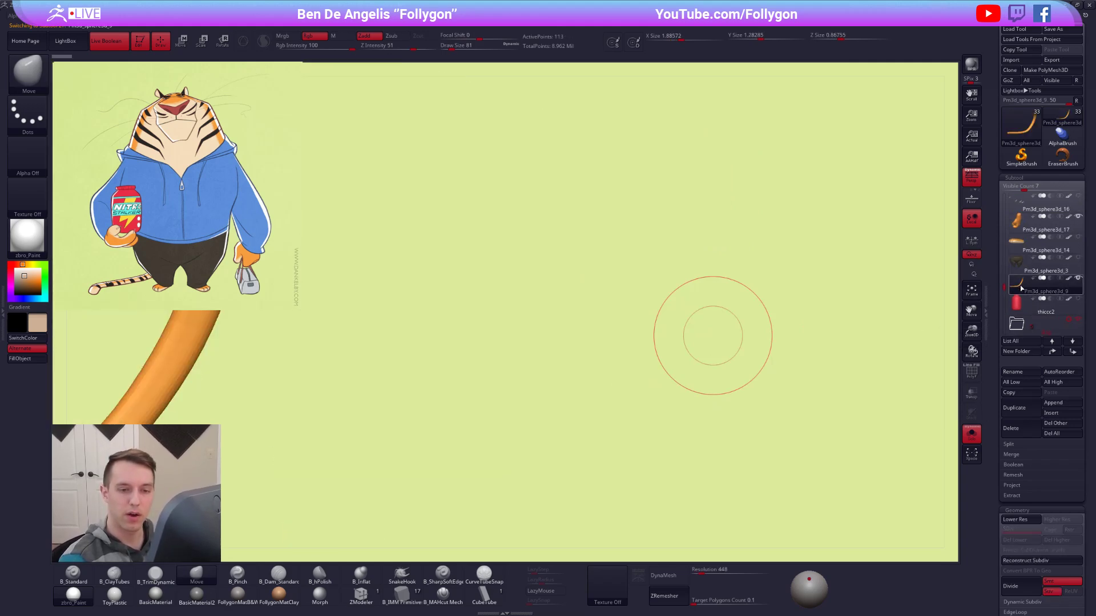
left_click_drag(1004, 288, 1005, 299)
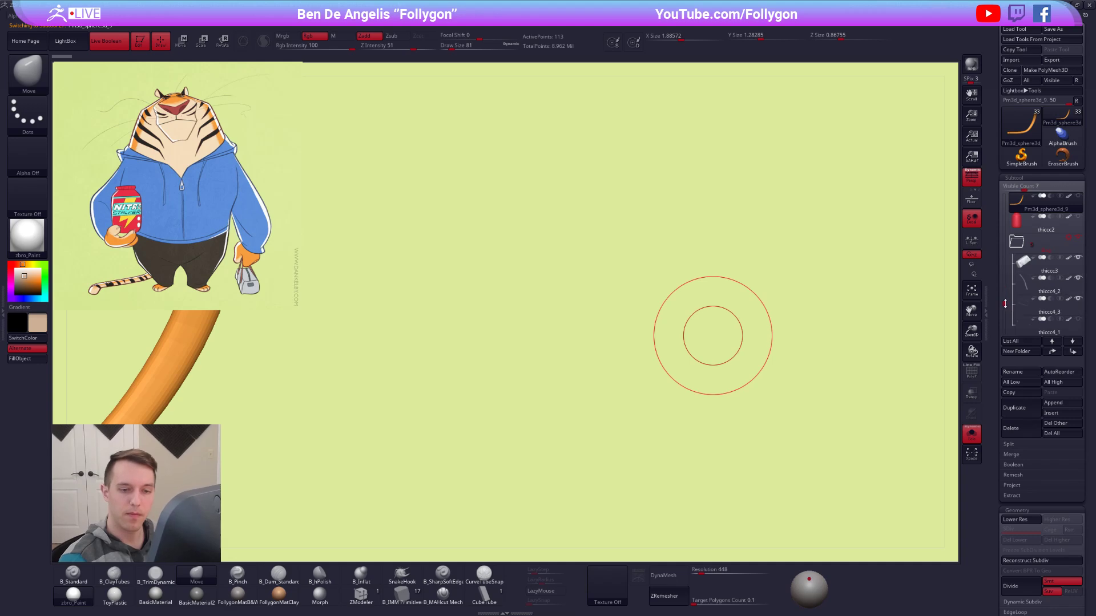
left_click_drag(1005, 304, 1004, 311)
left_click(1076, 279)
left_click(1077, 279)
left_click(1077, 299)
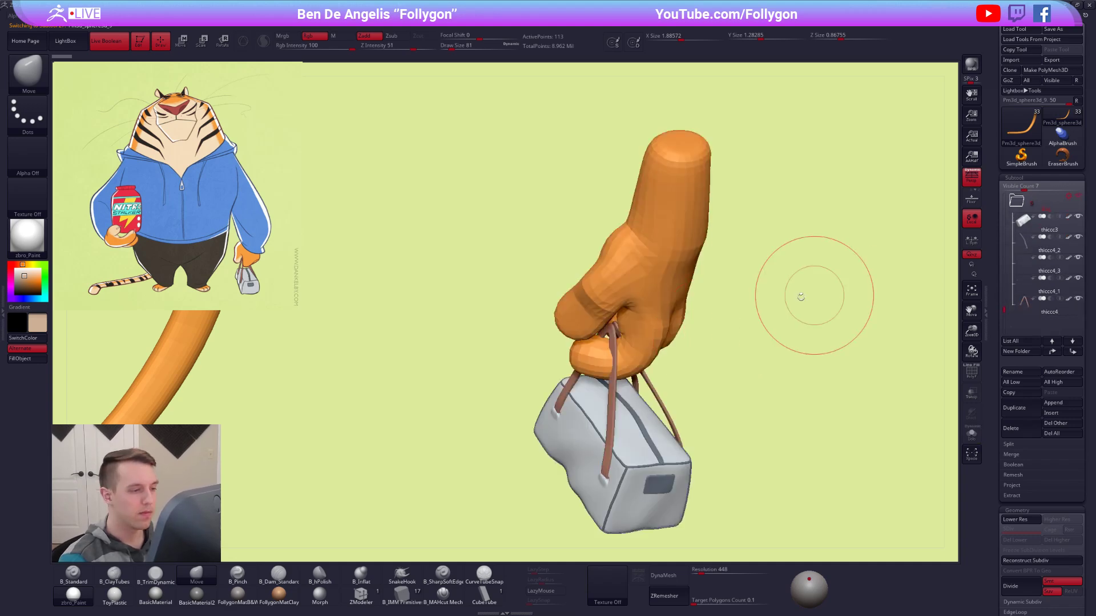
Make the hand the active subtool and rotate it with the Transpose line to adjust its angle above the bag.
left_click(666, 326, "alt")
mouse_move(687, 327)
left_mouse_down()
mouse_move(669, 343)
mouse_move(671, 312)
left_mouse_up()
left_click_drag(666, 357, 670, 388)
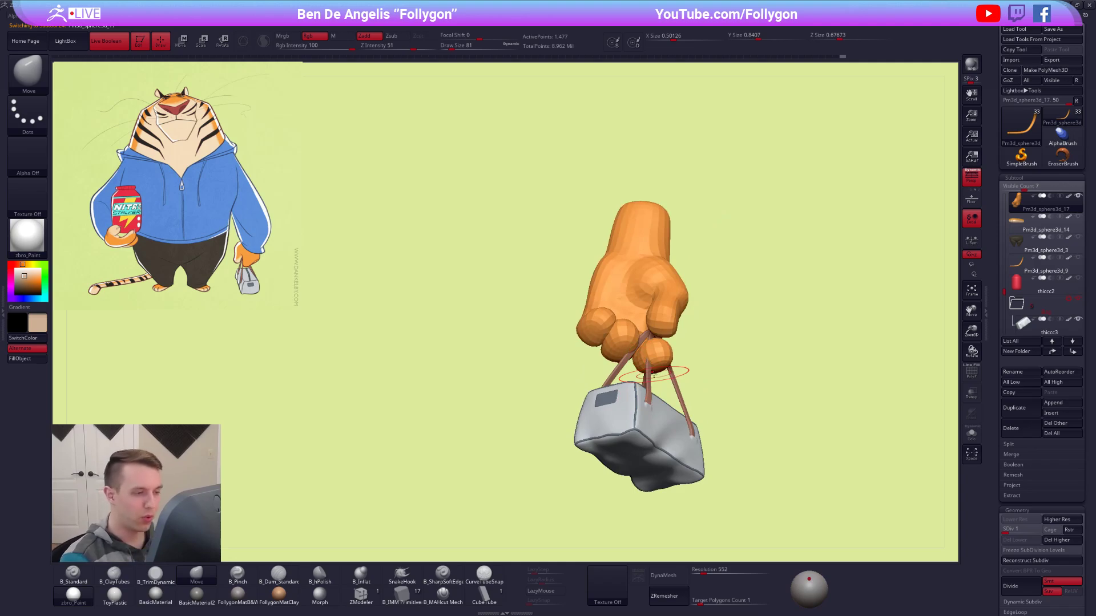
mouse_move(654, 327)
left_mouse_down()
mouse_move(722, 403)
mouse_move(667, 421)
left_mouse_up()
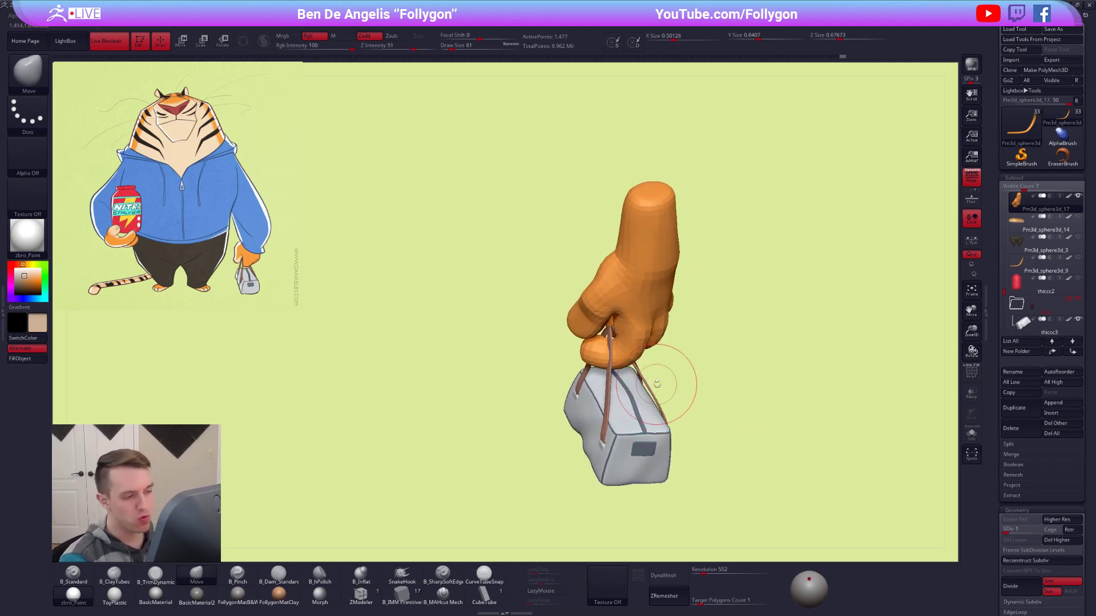
left_click_drag(637, 330, 639, 303)
key("r")
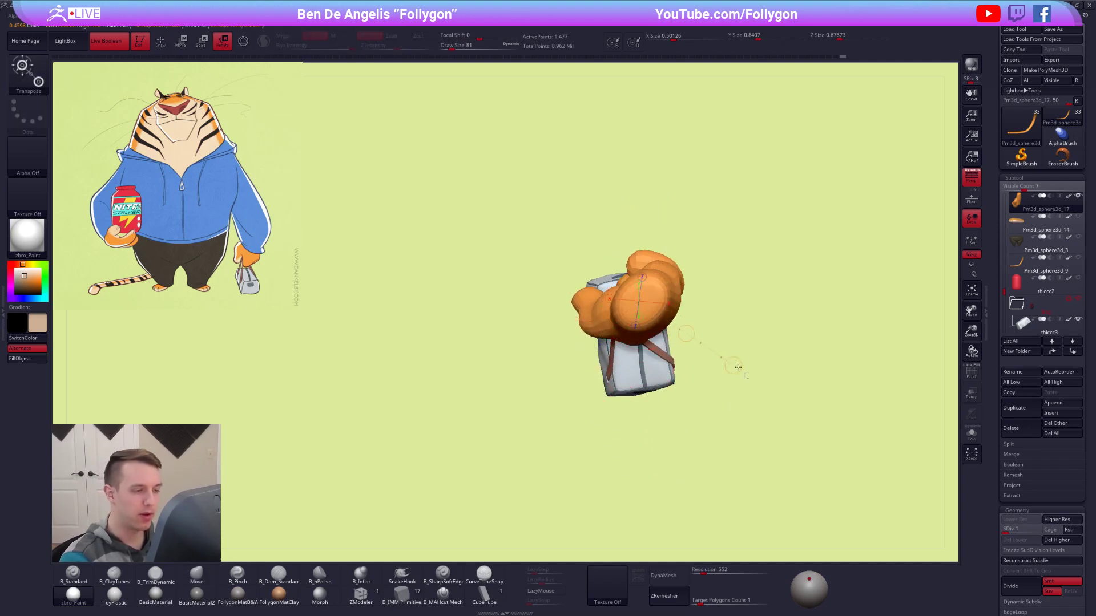
key("q")
left_click_drag(697, 429, 701, 348)
left_click_drag(696, 363, 701, 259, "alt")
Raise the hand to subdivision level 2 and reshape the fingers around the handles with a resized Move brush.
key("d")
key("space")
left_click_drag(661, 360, 664, 359)
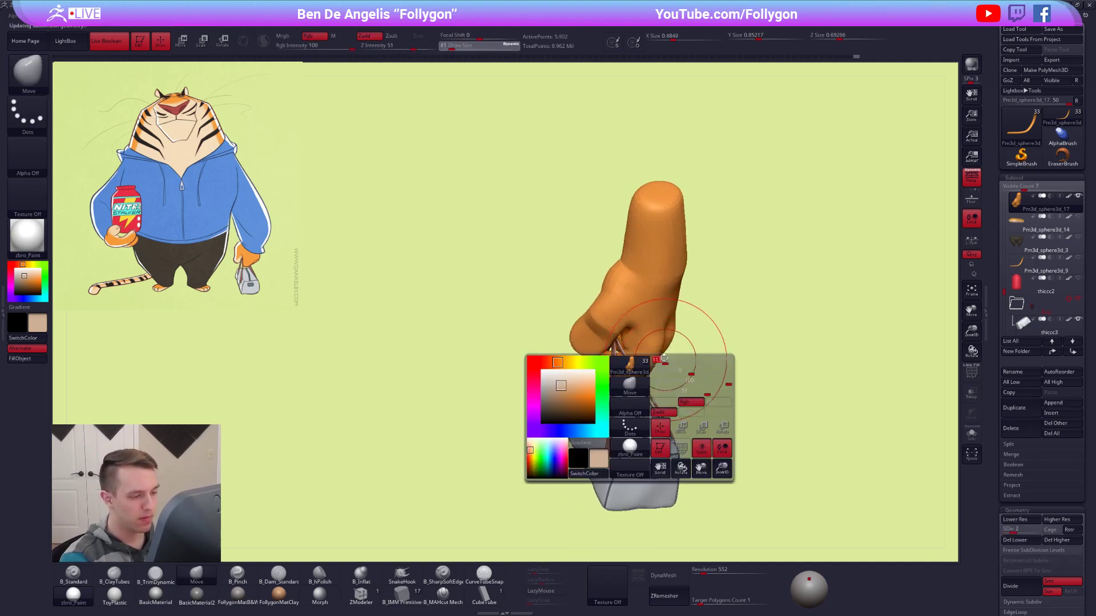
left_click_drag(703, 402, 651, 399)
key("space")
left_click_drag(654, 344, 650, 345)
mouse_move(725, 376)
left_mouse_down()
mouse_move(682, 379)
mouse_move(665, 411)
left_mouse_up()
key("space")
left_click_drag(659, 355, 664, 355)
Isolate the hand from the bag and adjust its form with the Move brush at draw size 65.
key("f")
mouse_move(788, 437)
left_mouse_down()
mouse_move(815, 451)
mouse_move(799, 437)
left_mouse_up()
key("space")
left_click_drag(683, 337, 737, 299)
key("alt+s")
key("space")
left_click_drag(628, 286, 630, 286)
mouse_move(630, 287)
right_mouse_down()
mouse_move(657, 295)
mouse_move(605, 291)
mouse_move(650, 293)
mouse_move(630, 293)
mouse_move(656, 314)
right_mouse_up()
Raise the hand to subdivision level 4, refining the knuckles and the back of the fingers with the Move brush.
key("d")
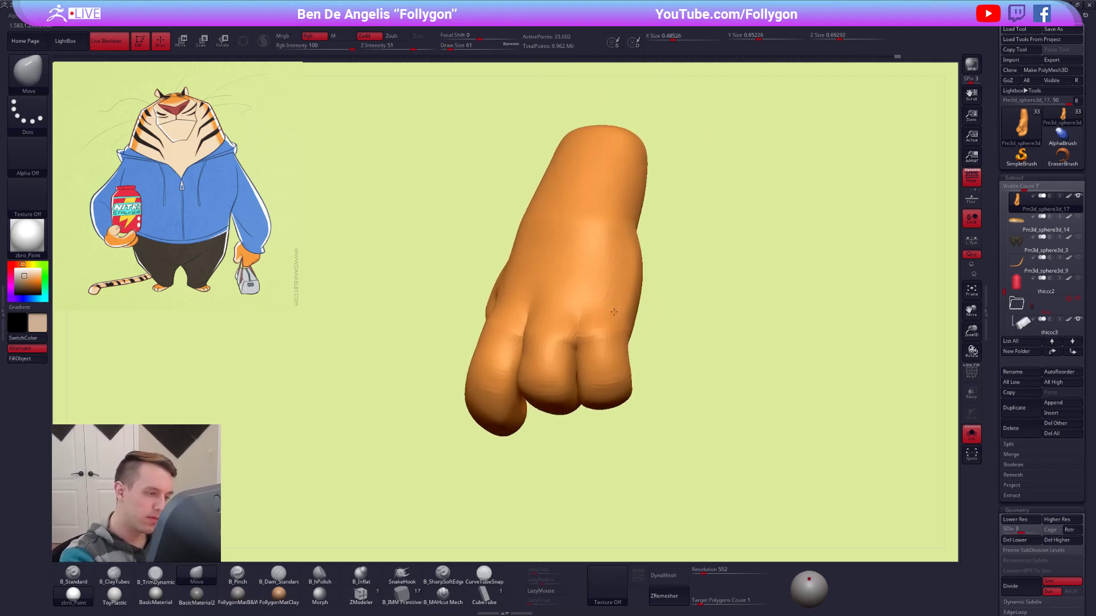
mouse_move(608, 357)
right_mouse_down()
mouse_move(649, 273)
mouse_move(649, 396)
mouse_move(550, 371)
right_mouse_up()
key("d")
left_click_drag(517, 399, 555, 424, "ctrl")
right_click_drag(555, 424, 595, 383)
left_click_drag(610, 303, 613, 260)
mouse_move(600, 303)
right_mouse_down()
mouse_move(597, 266)
mouse_move(640, 269)
mouse_move(631, 274)
mouse_move(649, 284)
mouse_move(709, 281)
mouse_move(677, 295)
right_mouse_up()
Select the Pinch brush and sharpen the creases around the finger knuckles.
key("b")
key("p")
key("i")
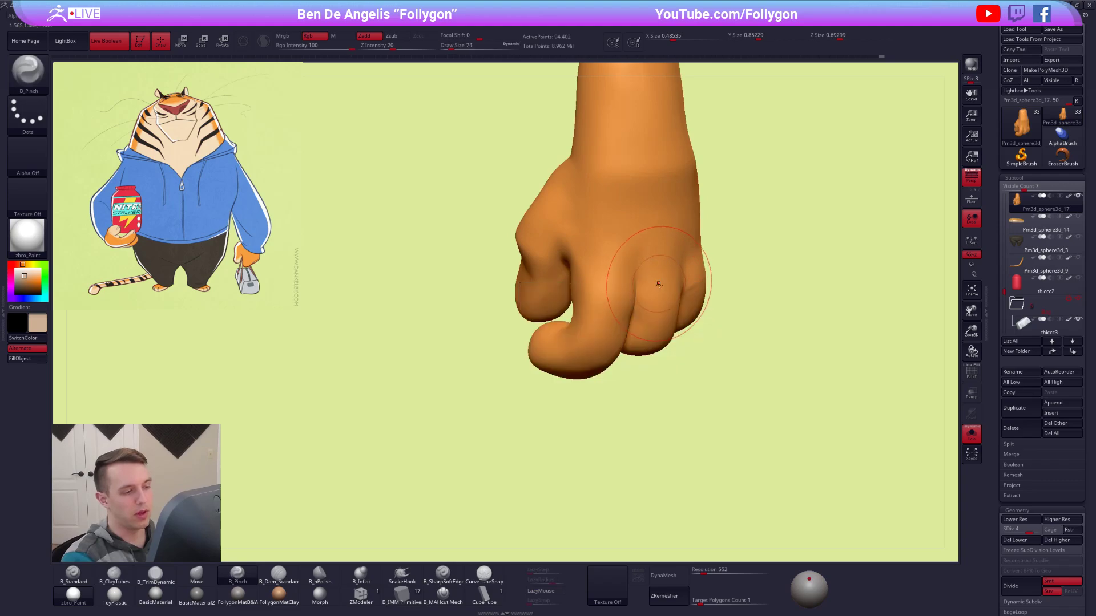
right_click_drag(649, 284, 621, 271)
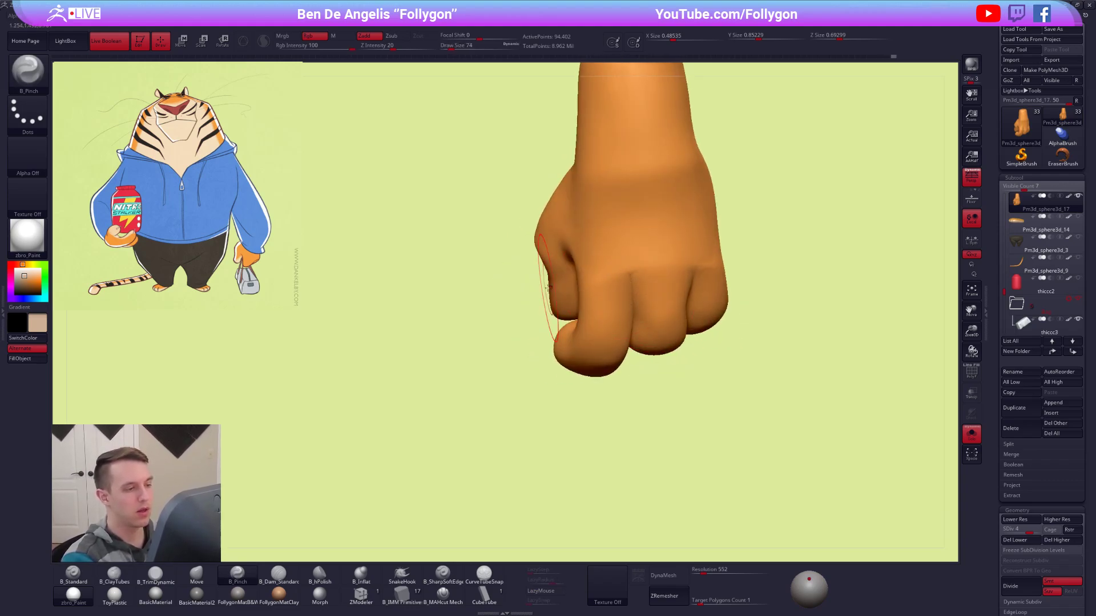
key("space")
mouse_move(543, 310)
right_mouse_down()
mouse_move(692, 299)
mouse_move(668, 269)
right_mouse_up()
left_click_drag(668, 269, 669, 308, "shift")
right_click_drag(669, 308, 628, 309)
Return to the Move brush and reshape the middle and outer fingers, resizing the brush between strokes.
key("b")
key("m")
key("v")
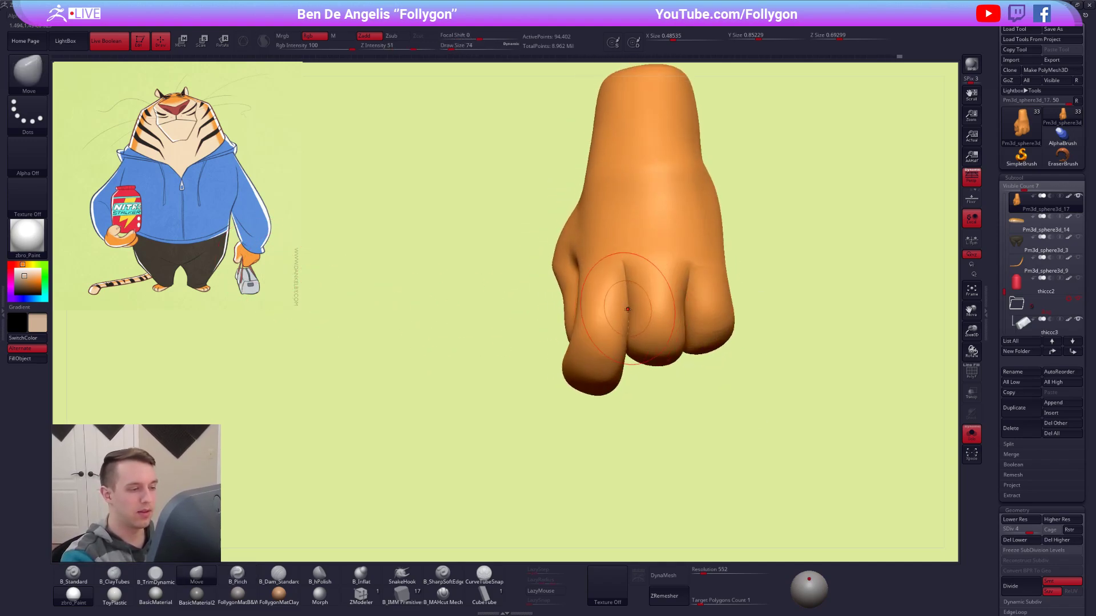
key("space")
left_click_drag(689, 303, 687, 302)
mouse_move(690, 298)
right_mouse_down()
mouse_move(729, 296)
mouse_move(706, 305)
right_mouse_up()
key("space")
left_click_drag(688, 310, 689, 310)
mouse_move(687, 310)
right_mouse_down()
mouse_move(721, 350)
mouse_move(710, 328)
mouse_move(690, 367)
right_mouse_up()
Check the hand with the surrounding parts, isolate it and lower it to subdivision level 1.
key("alt+shift+s")
left_click_drag(705, 377, 709, 377)
mouse_move(689, 381)
right_mouse_down()
mouse_move(724, 377)
mouse_move(645, 399)
mouse_move(651, 418)
mouse_move(697, 393)
mouse_move(685, 365)
mouse_move(666, 363)
mouse_move(694, 266)
mouse_move(685, 220)
right_mouse_up()
key("alt+s")
key("shift+d")
key("shift+d")
key("shift+d")
Mask everything but the index finger, and move and rotate that finger with the Transpose line.
mouse_move(667, 343)
right_mouse_down()
mouse_move(651, 365)
mouse_move(663, 357)
right_mouse_up()
key("w")
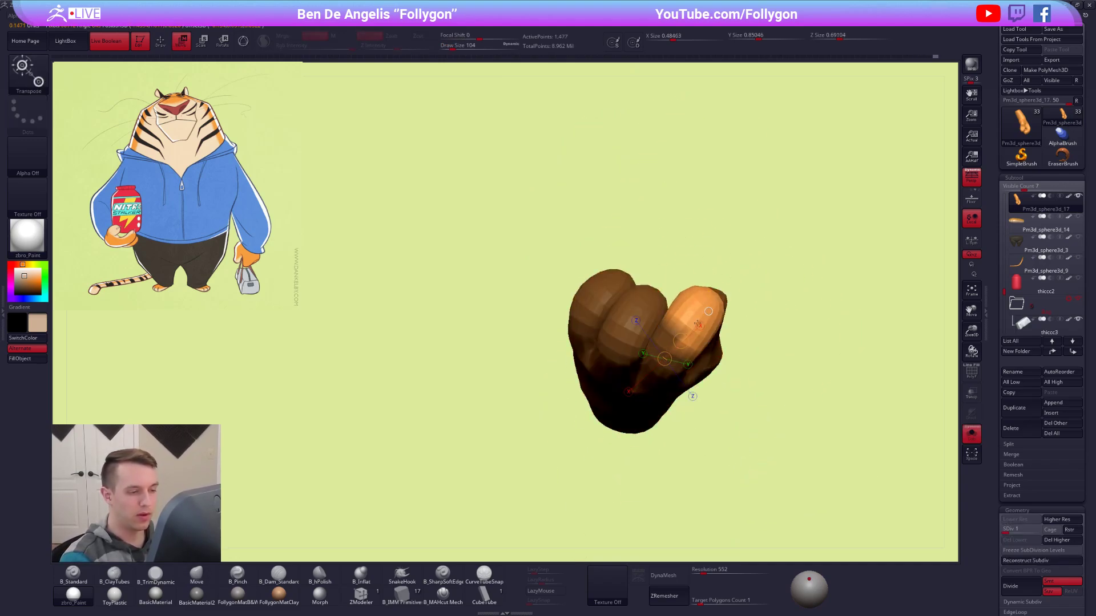
key("r")
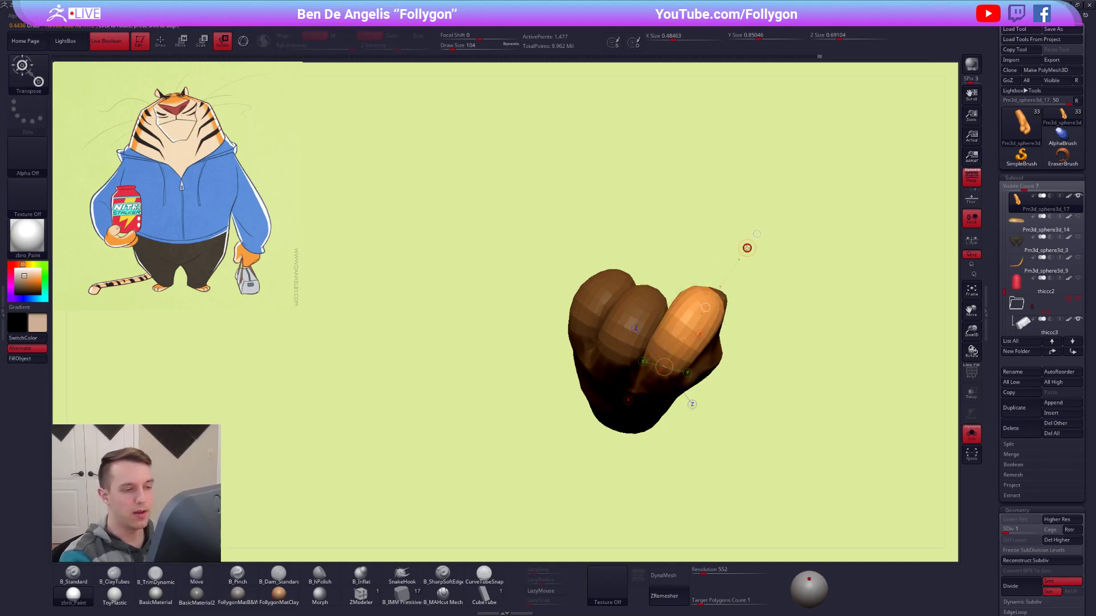
left_click_drag(737, 234, 733, 233)
key("q")
right_click_drag(687, 308, 654, 429)
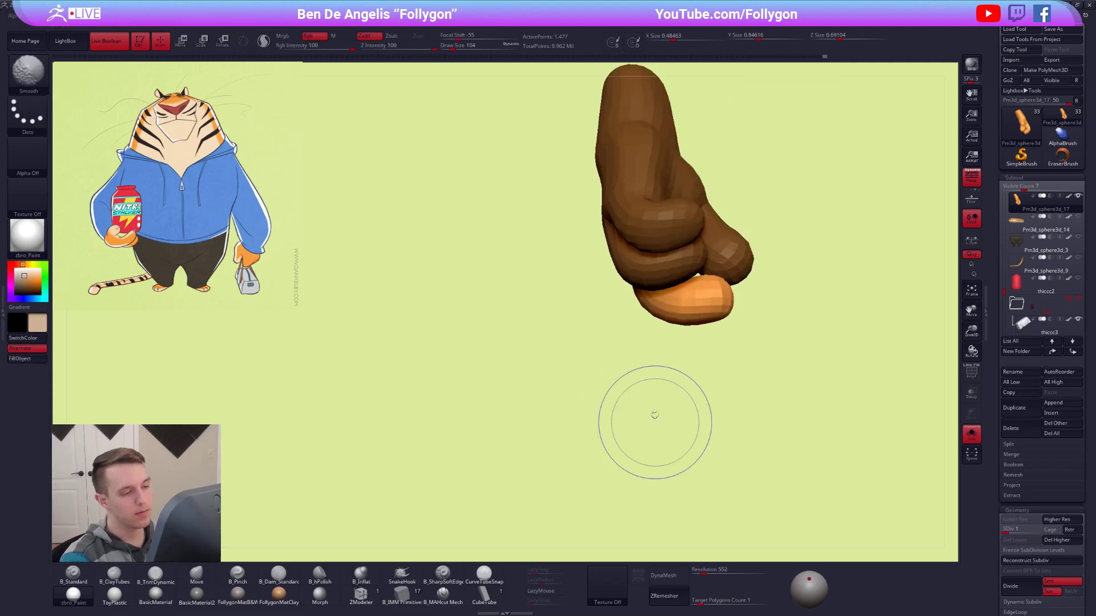
Examine the repositioned index finger together with the surrounding parts.
right_click_drag(693, 354, 671, 430, "alt")
key("alt+s")
left_click_drag(769, 438, 799, 420)
left_click_drag(794, 403, 791, 392)
right_click_drag(791, 391, 789, 330, "alt")
Raise the hand to subdivision level 4 and refine the finger shapes with a resized Move brush.
key("d")
key("d")
key("d")
key("d")
right_click_drag(656, 333, 704, 324)
key("space")
left_click_drag(645, 332, 636, 333)
key("alt+s")
right_click_drag(651, 328, 666, 291, "ctrl")
Lower the hand to subdivision level 2, mask all but the middle finger and move that finger with the Transpose line.
key("shift+d")
key("shift+d")
key("w")
left_click_drag(658, 227, 664, 244, "ctrl")
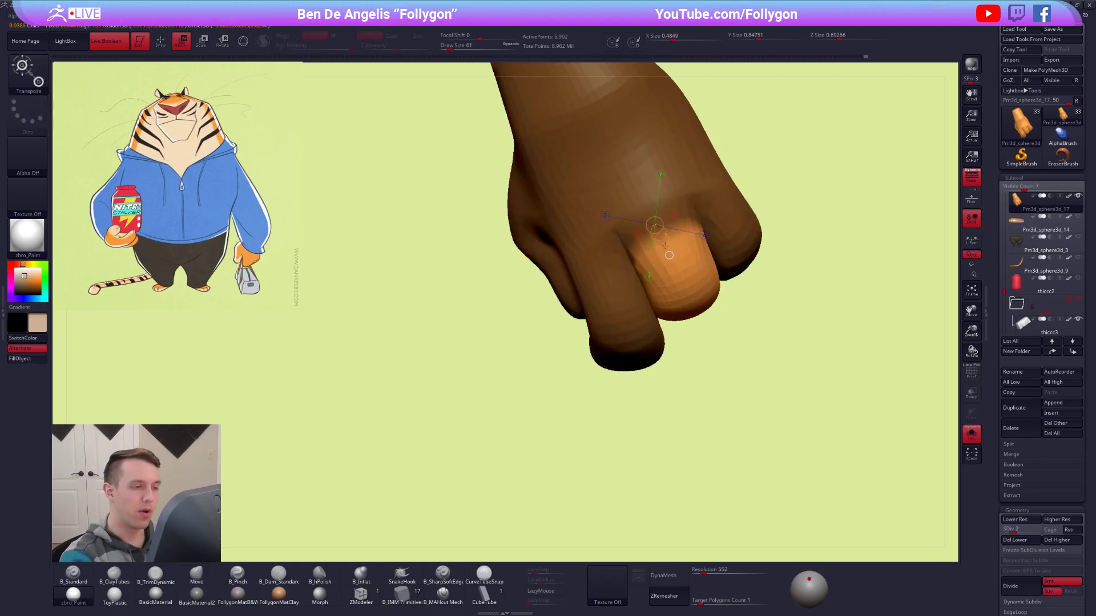
key("q")
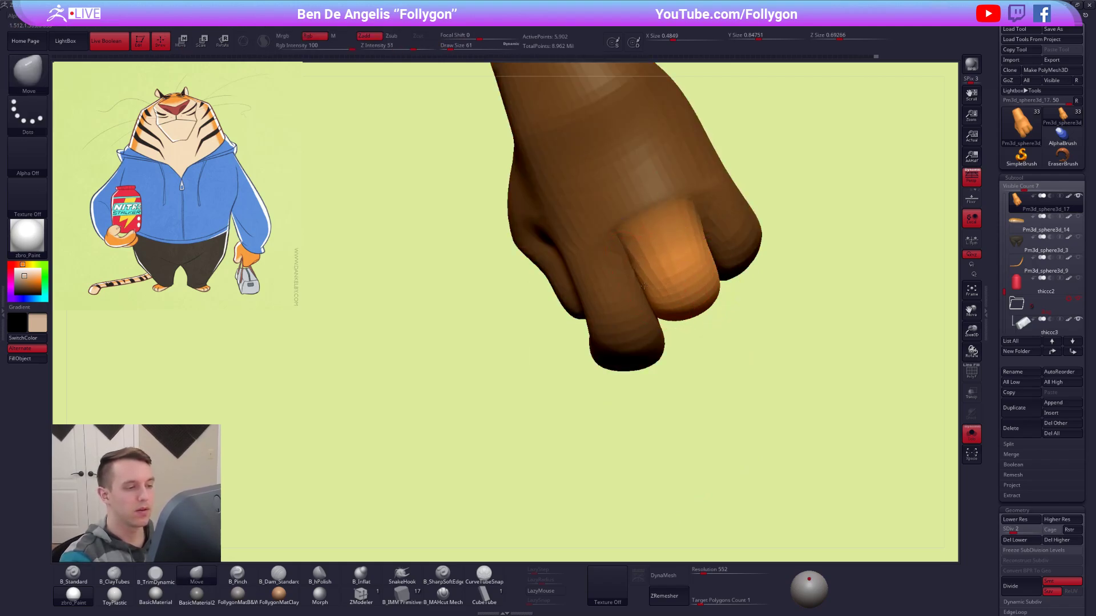
Reshape the unmasked middle finger with a resized Move brush, switching between the hand's subdivision levels.
mouse_move(694, 265)
right_mouse_down()
mouse_move(712, 246)
mouse_move(719, 285)
right_mouse_up()
left_click_drag(738, 315, 768, 342, "ctrl")
right_click_drag(776, 336, 759, 377)
key("alt+s")
right_click_drag(801, 454, 807, 442)
key("space")
left_click_drag(692, 240, 702, 240)
key("shift+d")
key("shift+d")
key("space")
left_click_drag(684, 203, 677, 203)
mouse_move(683, 192)
right_mouse_down()
mouse_move(669, 214)
mouse_move(699, 181)
mouse_move(725, 214)
right_mouse_up()
Raise the hand to subdivision level 5 and build up the finger surfaces with the ClayTubes brush at draw sizes 40 and 74.
key("b")
key("c")
key("t")
key("d")
right_click_drag(745, 257, 800, 455)
key("d")
key("d")
key("d")
key("space")
left_click_drag(674, 412, 663, 413)
right_click_drag(664, 413, 764, 360)
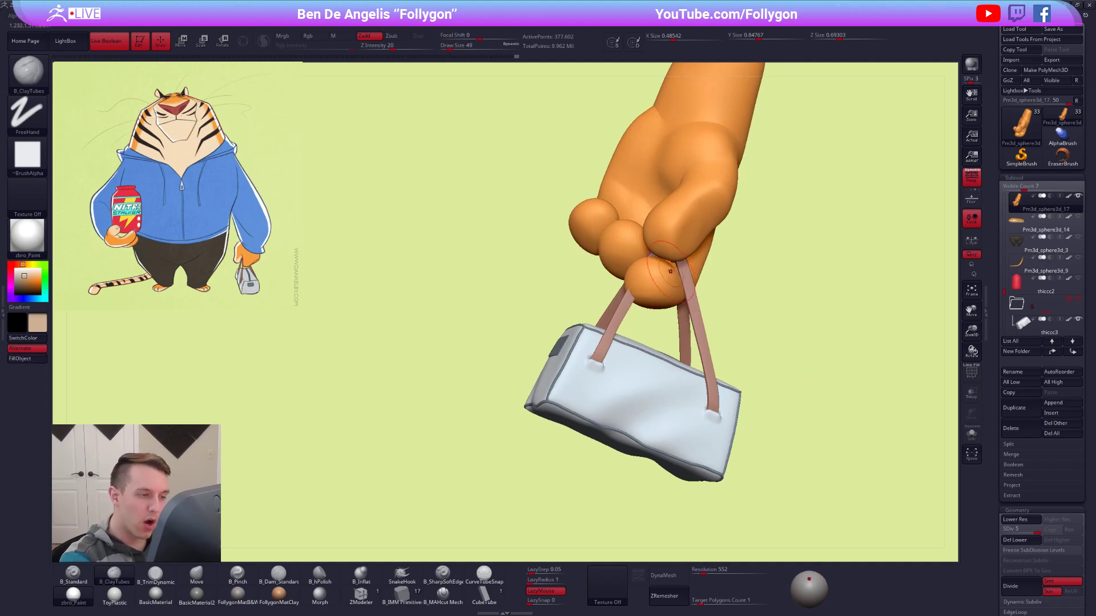
right_click_drag(671, 272, 670, 281, "ctrl")
key("space")
left_click_drag(670, 281, 678, 279)
mouse_move(677, 280)
right_mouse_down()
mouse_move(728, 286)
mouse_move(670, 273)
right_mouse_up()
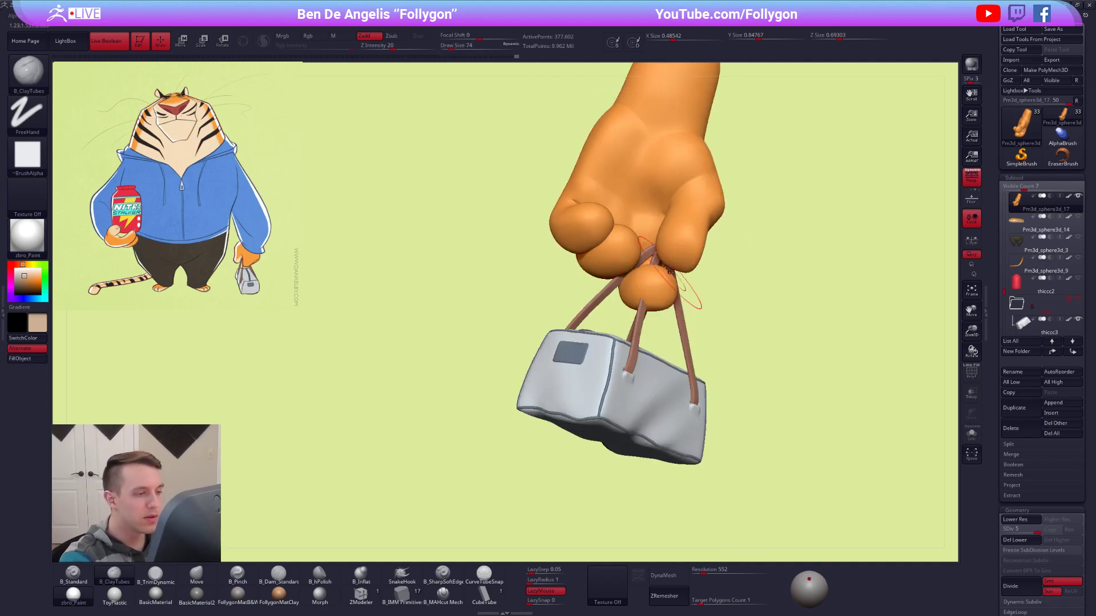
Select the bag handles, show their polyframe and isolate them from the other parts.
left_click(640, 313, "alt")
mouse_move(640, 312)
right_mouse_down()
mouse_move(646, 299)
mouse_move(624, 336)
right_mouse_up()
key("shift+f")
key("space")
left_click_drag(623, 336, 619, 336)
key("ctrl+shift+s")
key("shift+f")
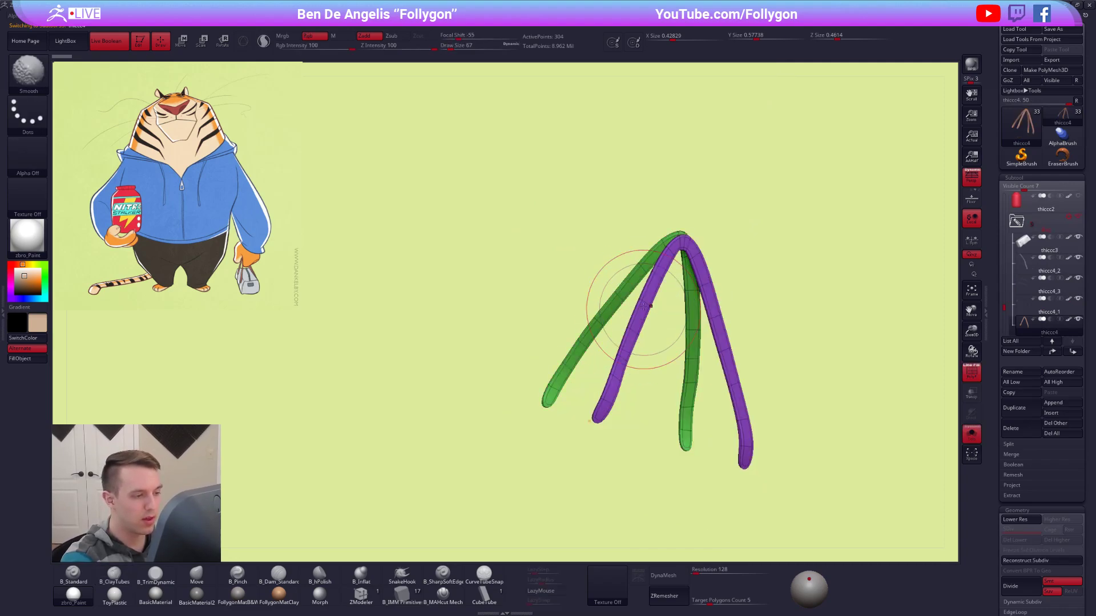
Bend the purple handle outward around the index finger with the Move brush at draw sizes 98 and 67.
key("w")
left_click(651, 287, "ctrl")
key("q")
key("space")
left_click_drag(642, 290, 636, 290)
key("ctrl+shift+s")
mouse_move(662, 289)
right_mouse_down()
mouse_move(650, 300)
mouse_move(650, 283)
right_mouse_up()
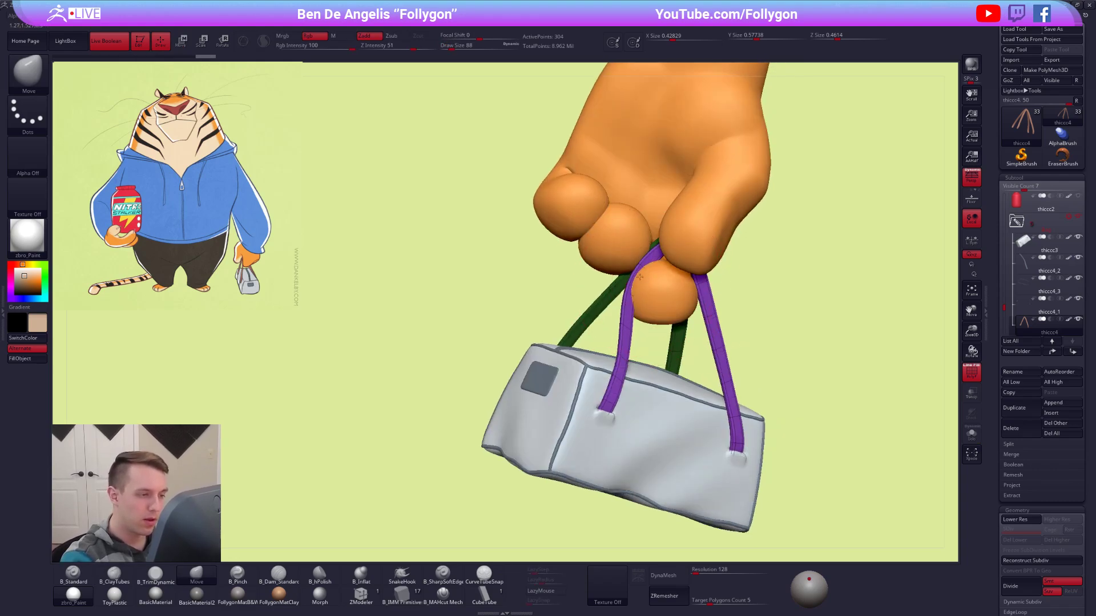
key("ctrl+shift+s")
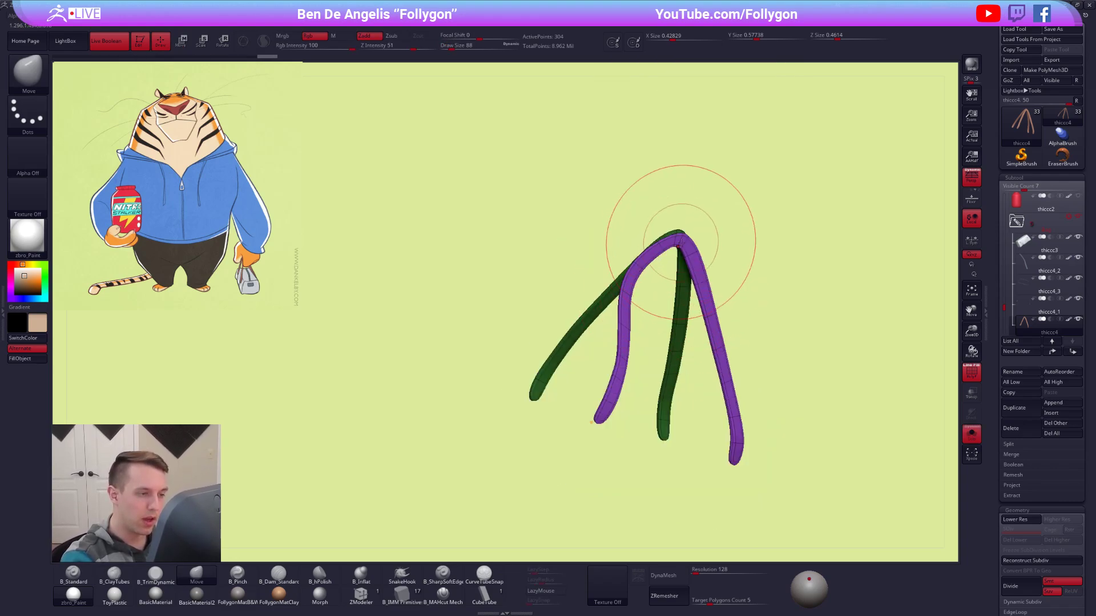
key("ctrl+shift+s")
key("space")
left_click_drag(675, 258, 670, 259)
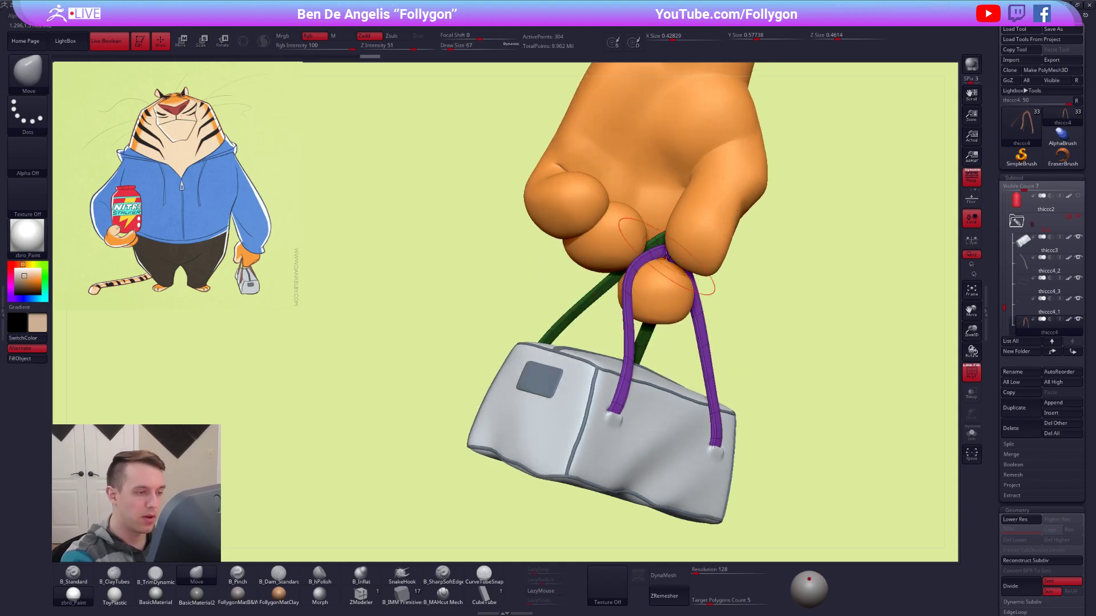
right_click_drag(663, 257, 720, 300)
Isolate the purple handle's polygroup at its lowest subdivision level and set the brush's draw size to 20.
key("ctrl+shift+s")
key("space")
left_click_drag(709, 304, 705, 304)
key("shift+d")
right_click_drag(706, 303, 741, 282)
left_click_drag(759, 274, 776, 285, "ctrl")
mouse_move(713, 296)
right_mouse_down()
mouse_move(685, 298)
mouse_move(693, 309)
right_mouse_up()
left_click(669, 303, "ctrl+shift")
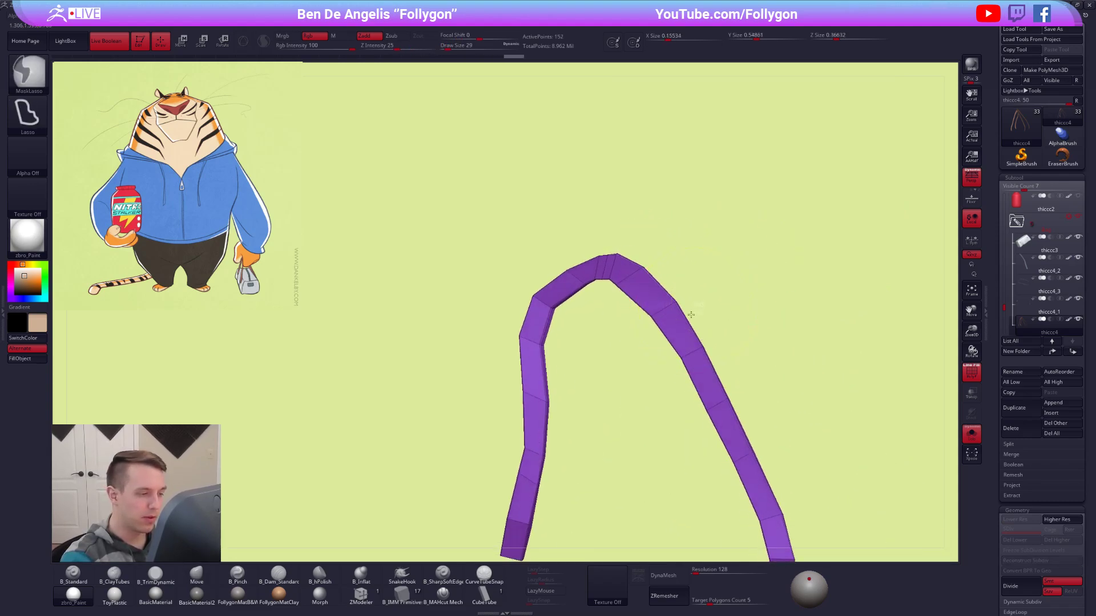
Mask all but the top bend of the purple handle and twist that section with the Transpose line.
mouse_move(564, 336)
left_mouse_down("ctrl")
mouse_move(658, 213)
mouse_move(695, 250)
left_mouse_up("ctrl")
left_click(695, 253, "ctrl")
left_click(674, 301, "ctrl")
mouse_move(685, 300)
right_mouse_down()
mouse_move(657, 292)
mouse_move(646, 248)
mouse_move(660, 245)
mouse_move(684, 296)
right_mouse_up()
key("r")
key("q")
left_click(726, 304, "ctrl")
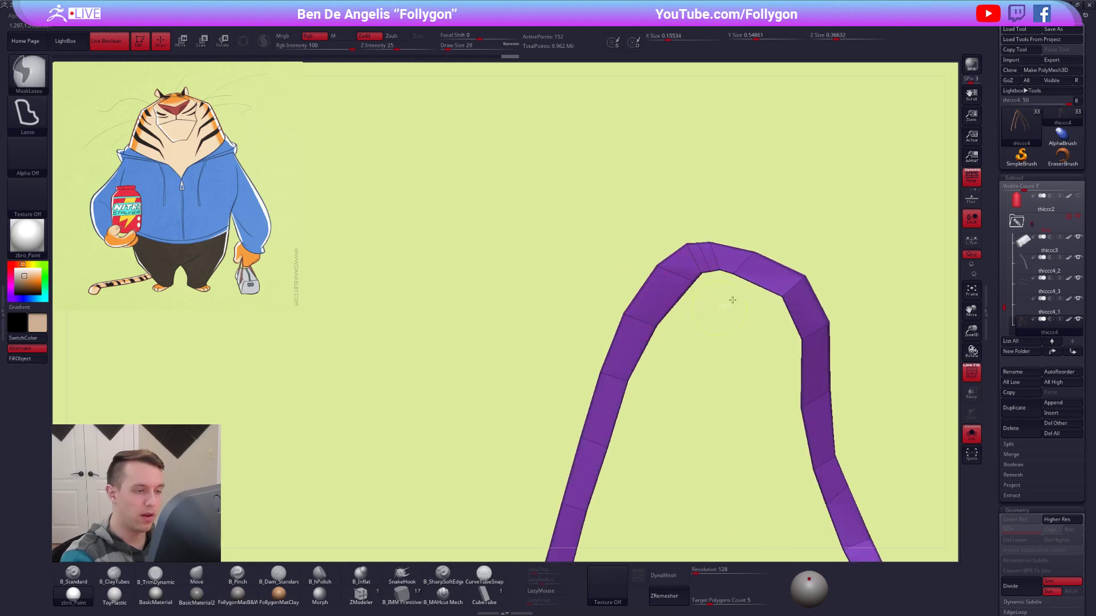
left_click_drag(639, 272, 669, 304, "ctrl")
right_click_drag(690, 311, 707, 313)
left_click(707, 314, "ctrl")
mouse_move(690, 264)
right_mouse_down("alt")
mouse_move(616, 317)
mouse_move(680, 286)
mouse_move(655, 305)
mouse_move(656, 294)
right_mouse_up("alt")
key("r")
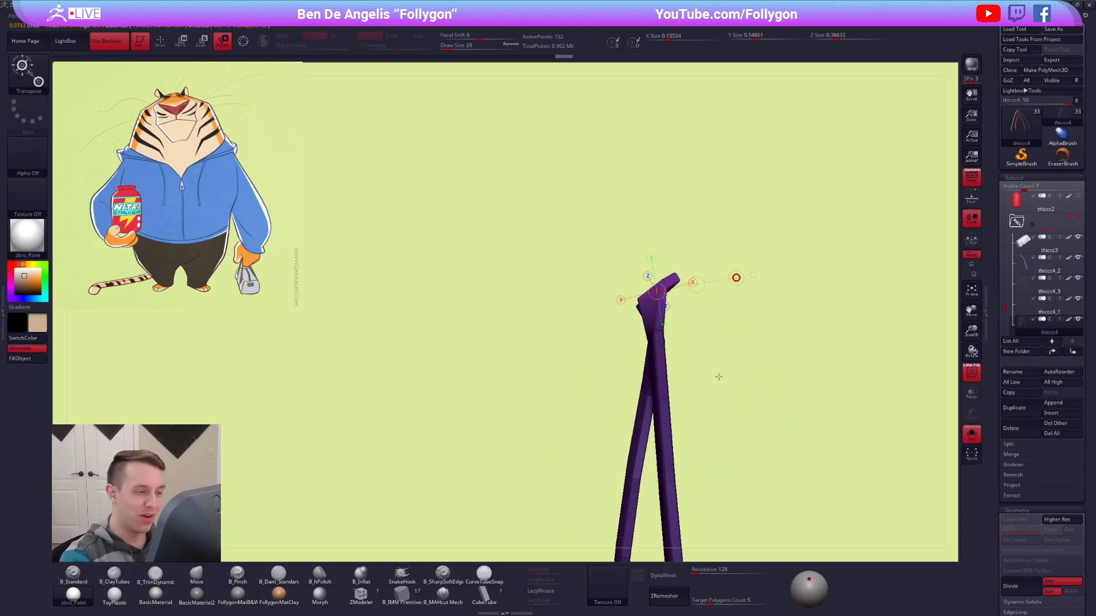
left_click_drag(715, 400, 714, 397)
right_click_drag(700, 362, 679, 320)
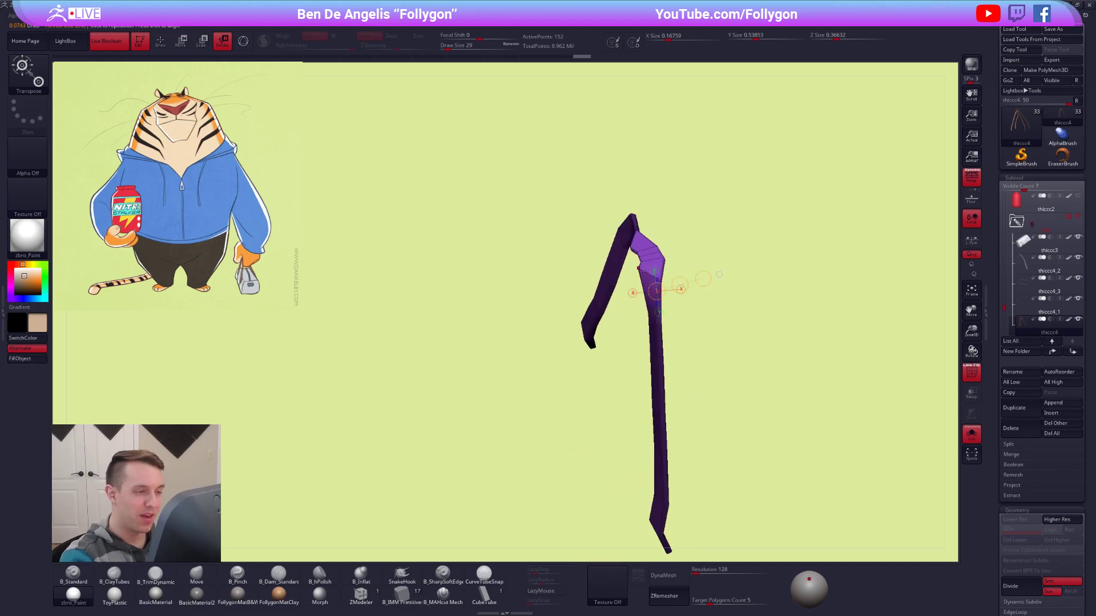
key("q")
Even out the twisted top section with the Move brush, resizing it to 21.
key("s")
left_click_drag(646, 271, 645, 279)
mouse_move(645, 279)
right_mouse_down("alt")
mouse_move(648, 303)
mouse_move(645, 292)
right_mouse_up("alt")
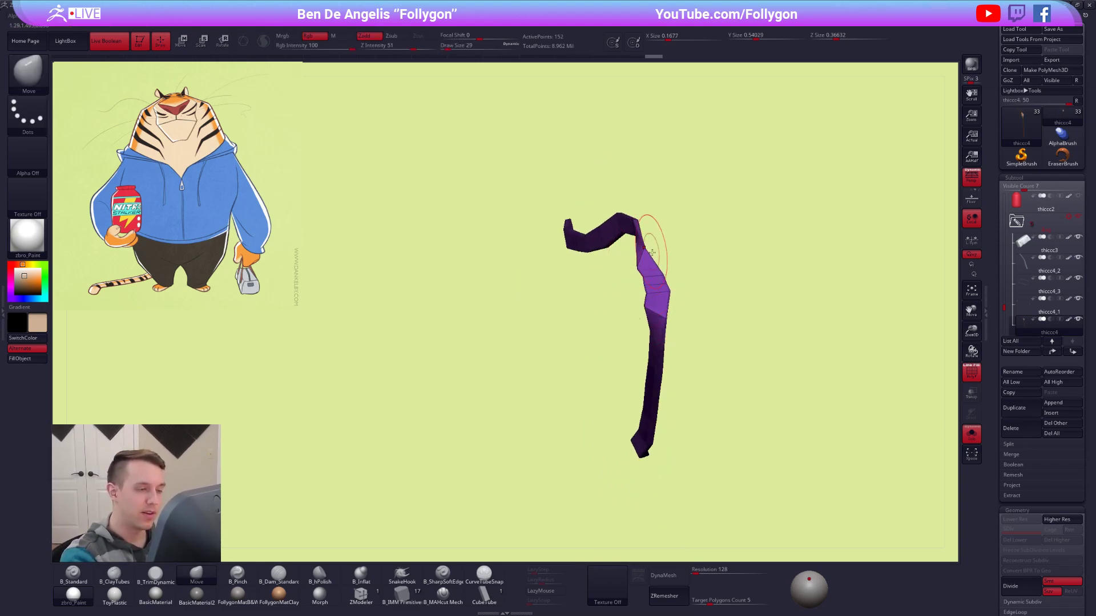
key("space")
left_click_drag(655, 287, 669, 289)
mouse_move(668, 290)
right_mouse_down()
mouse_move(654, 283)
mouse_move(678, 294)
mouse_move(665, 335)
mouse_move(690, 306)
mouse_move(702, 326)
right_mouse_up()
key("space")
Mask all but the section just below the handle's top bend and rotate it with the Transpose line.
key("ctrl")
left_click_drag(693, 363, 698, 357, "ctrl")
left_click(704, 354, "ctrl")
mouse_move(703, 354)
right_mouse_down()
mouse_move(687, 342)
mouse_move(687, 316)
right_mouse_up()
key("r")
right_click_drag(656, 354, 676, 323)
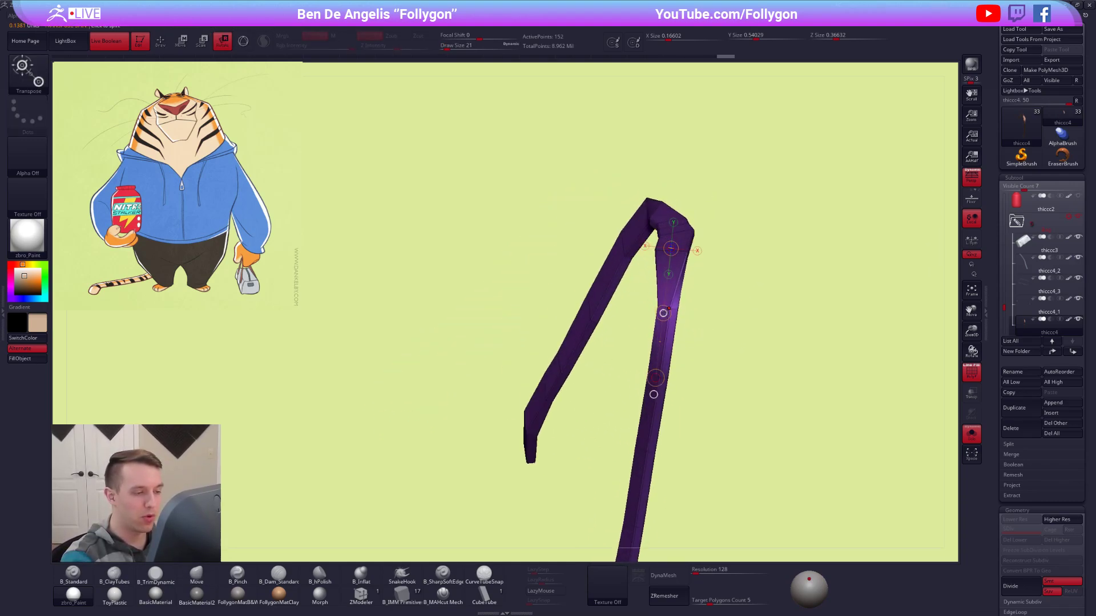
left_click_drag(653, 395, 679, 311)
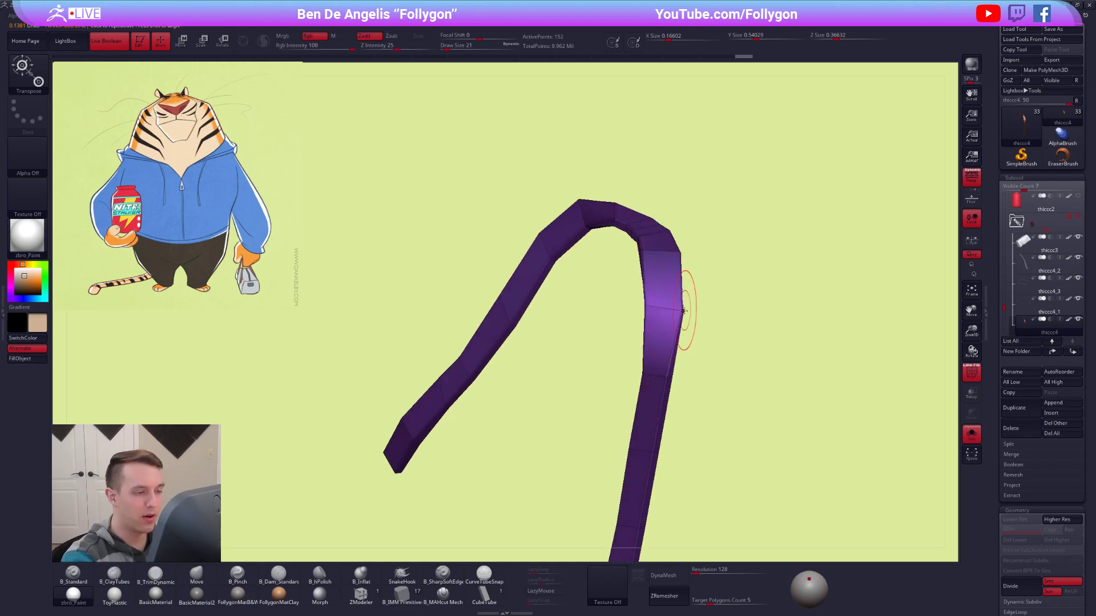
key("q")
Adjust the rotated section with the Move brush and mask everything except the handle's opposite bend.
mouse_move(678, 299)
right_mouse_down()
mouse_move(669, 266)
mouse_move(709, 318)
mouse_move(726, 322)
right_mouse_up()
left_click_drag(641, 328, 650, 333, "ctrl")
mouse_move(649, 333)
right_mouse_down()
mouse_move(669, 316)
mouse_move(633, 314)
right_mouse_up()
mouse_move(627, 296)
left_mouse_down("ctrl")
mouse_move(587, 266)
mouse_move(612, 303)
left_mouse_up("ctrl")
left_click(616, 325, "ctrl")
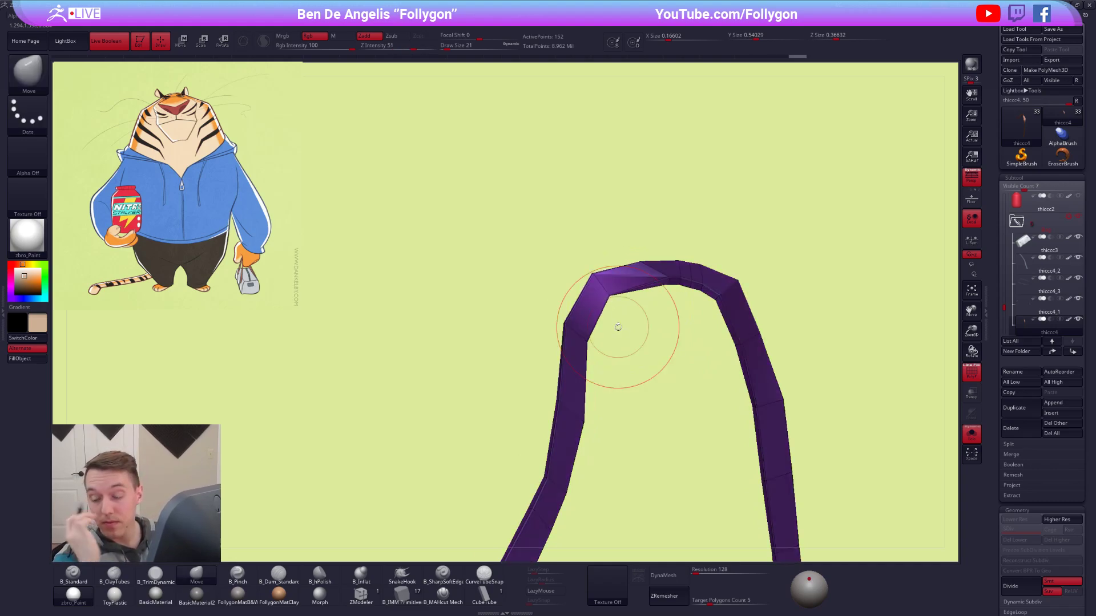
mouse_move(618, 327)
right_mouse_down()
mouse_move(624, 298)
mouse_move(615, 304)
right_mouse_up()
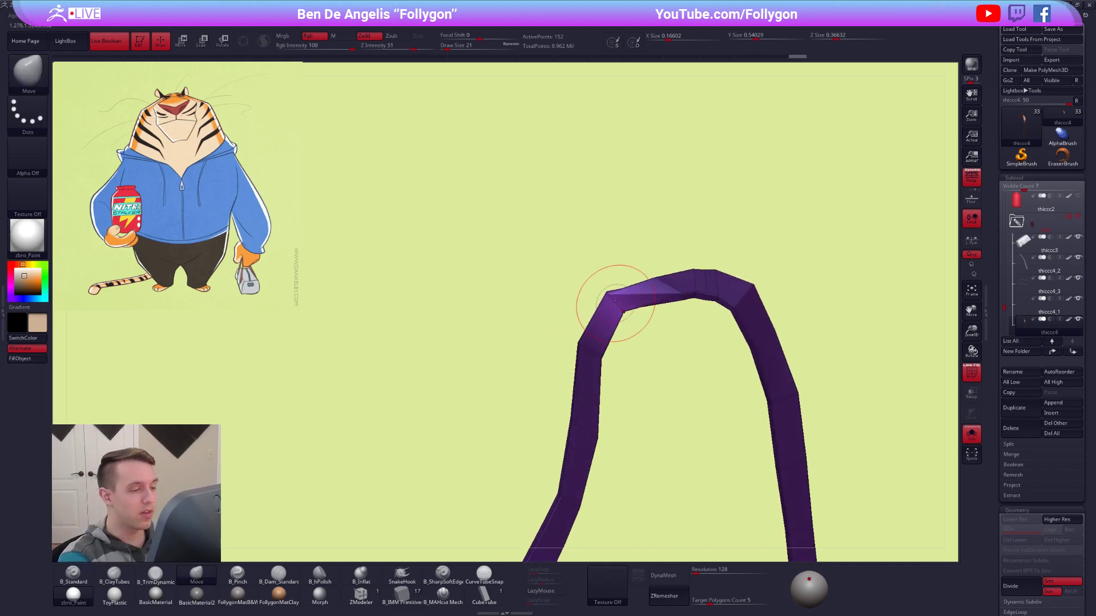
Nudge the unmasked opposite bend with a draw size 9 Move brush and rotate it with the Transpose line.
key("space")
left_click_drag(625, 317, 620, 317)
mouse_move(628, 314)
right_mouse_down()
mouse_move(626, 323)
mouse_move(617, 306)
mouse_move(651, 309)
mouse_move(609, 319)
mouse_move(614, 311)
right_mouse_up()
key("r")
left_click_drag(612, 308, 628, 292)
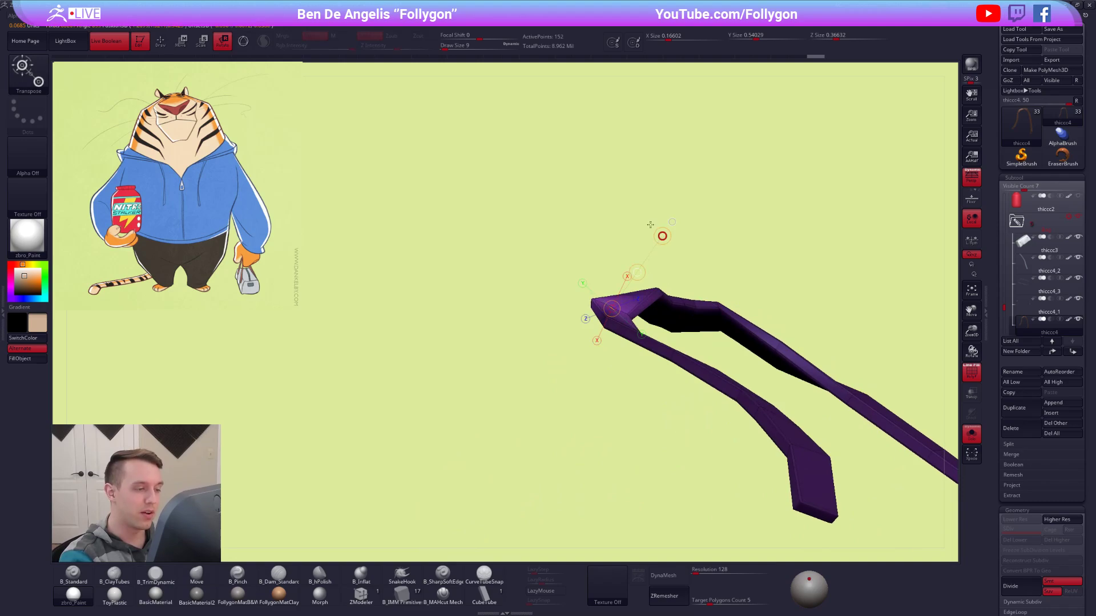
key("q")
Round out the curve of the unmasked bend with the Move brush at draw size 18.
right_click_drag(643, 281, 629, 344)
key("space")
left_click_drag(622, 350, 629, 349)
right_click_drag(628, 350, 618, 360)
key("space")
left_click_drag(642, 355, 628, 353)
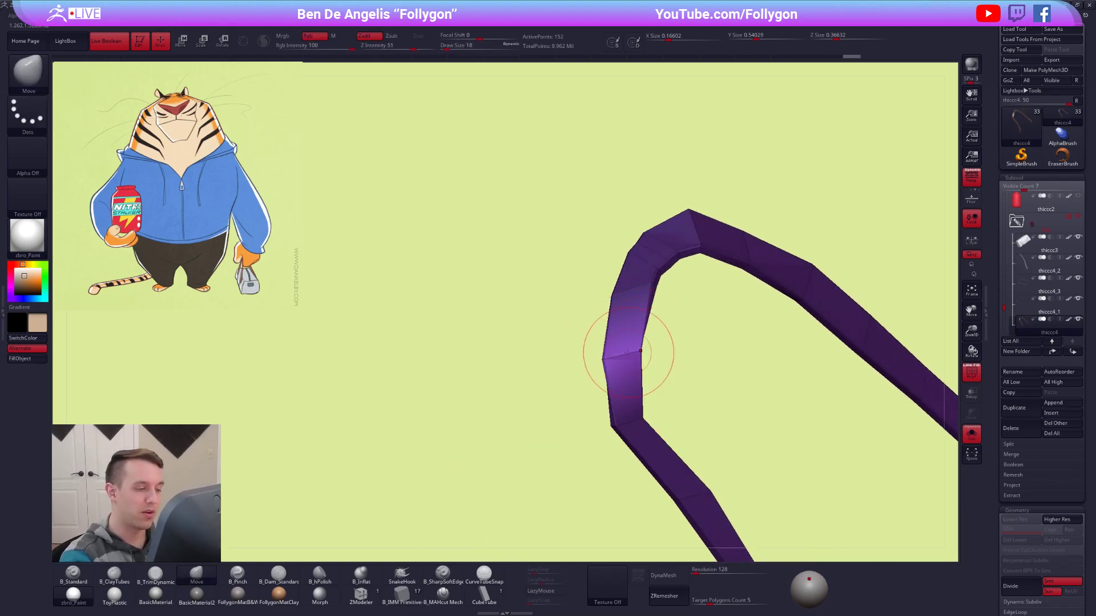
right_click_drag(630, 358, 641, 324)
key("space")
left_click_drag(641, 324, 632, 323)
mouse_move(639, 319)
right_mouse_down()
mouse_move(649, 318)
mouse_move(645, 286)
right_mouse_up()
Reshape the strap segments around the unmasked bend with the Move brush at draw size 29.
key("space")
left_click_drag(637, 229, 658, 269)
mouse_move(656, 286)
right_mouse_down()
mouse_move(653, 306)
mouse_move(660, 242)
mouse_move(645, 286)
right_mouse_up()
key("space")
left_click_drag(624, 338, 636, 338)
mouse_move(637, 338)
right_mouse_down()
mouse_move(665, 350)
mouse_move(666, 373)
right_mouse_up()
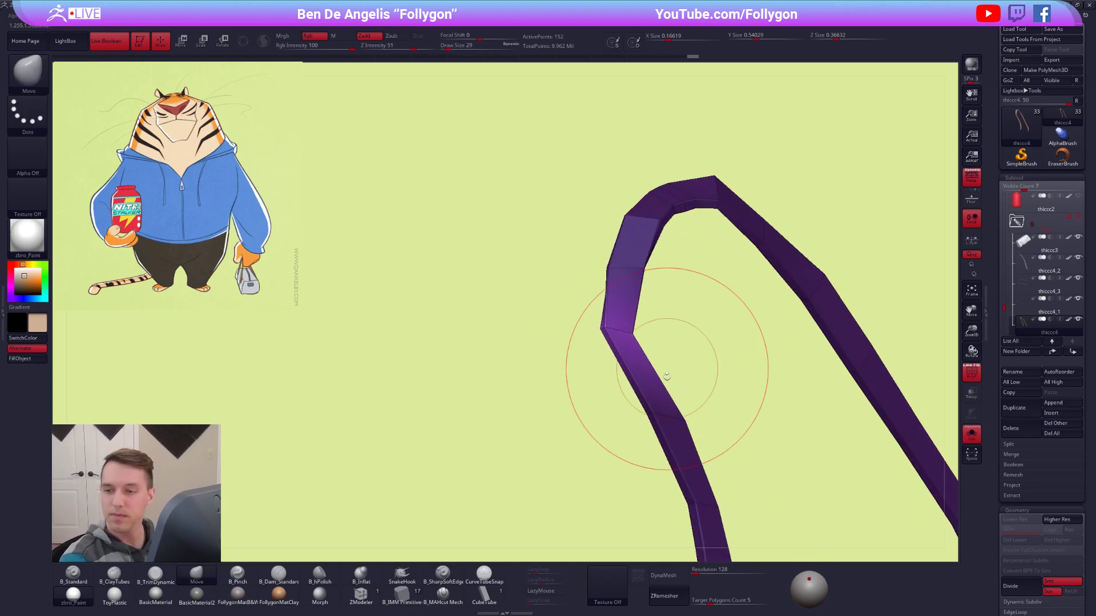
Twist the unmasked bend with the Transpose line and bring the hand and bag back into view.
mouse_move(631, 318)
right_mouse_down()
mouse_move(638, 353)
mouse_move(624, 331)
mouse_move(648, 263)
right_mouse_up()
key("r")
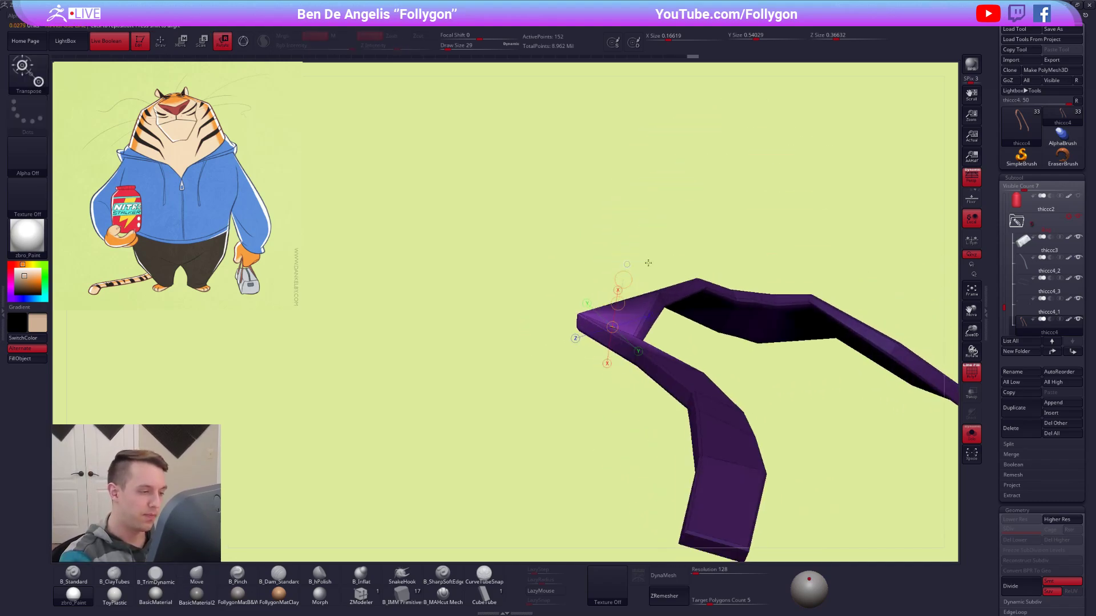
key("q")
mouse_move(550, 342)
right_mouse_down()
mouse_move(636, 325)
mouse_move(641, 306)
mouse_move(660, 342)
mouse_move(706, 326)
right_mouse_up()
key("alt+s")
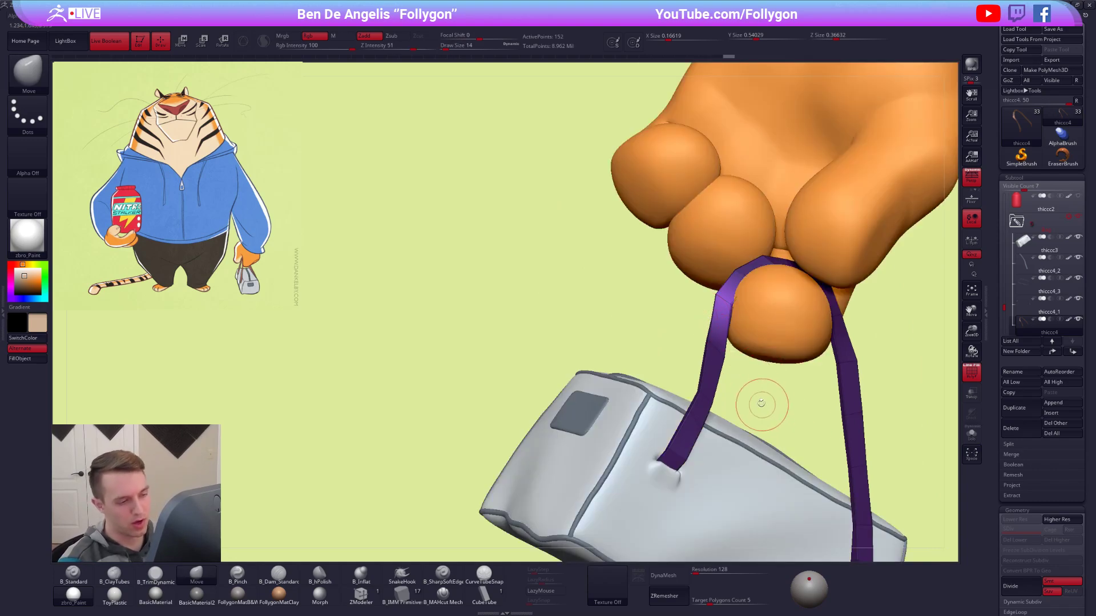
Clear the handle's mask and fit the strap around the index finger with the Move brush at draw size 33.
left_click_drag(764, 406, 774, 417, "ctrl")
key("space")
left_click_drag(747, 286, 750, 285)
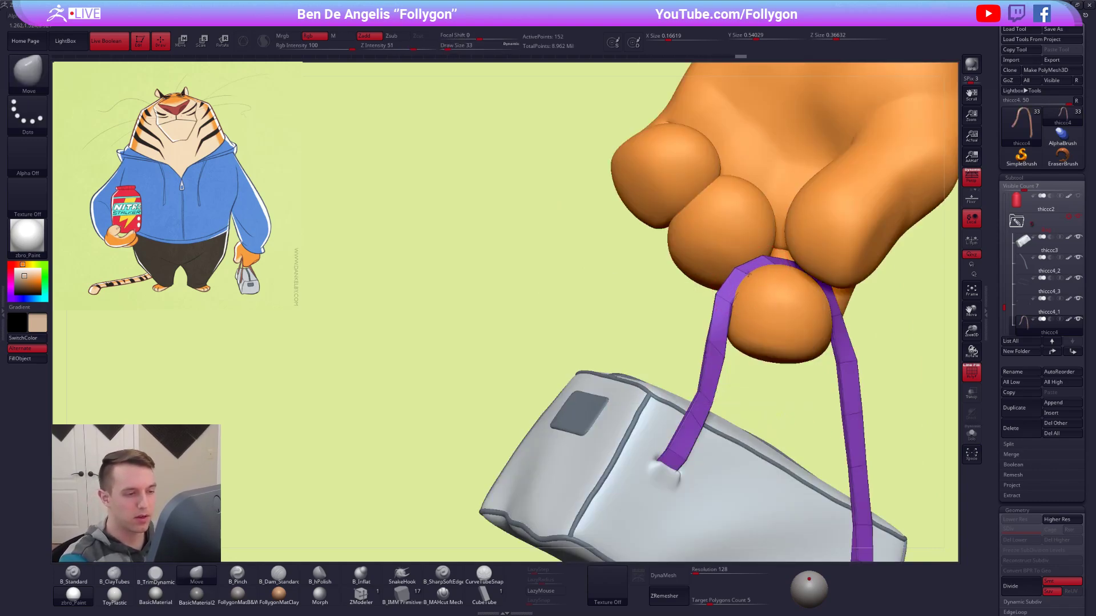
right_click_drag(711, 351, 697, 397)
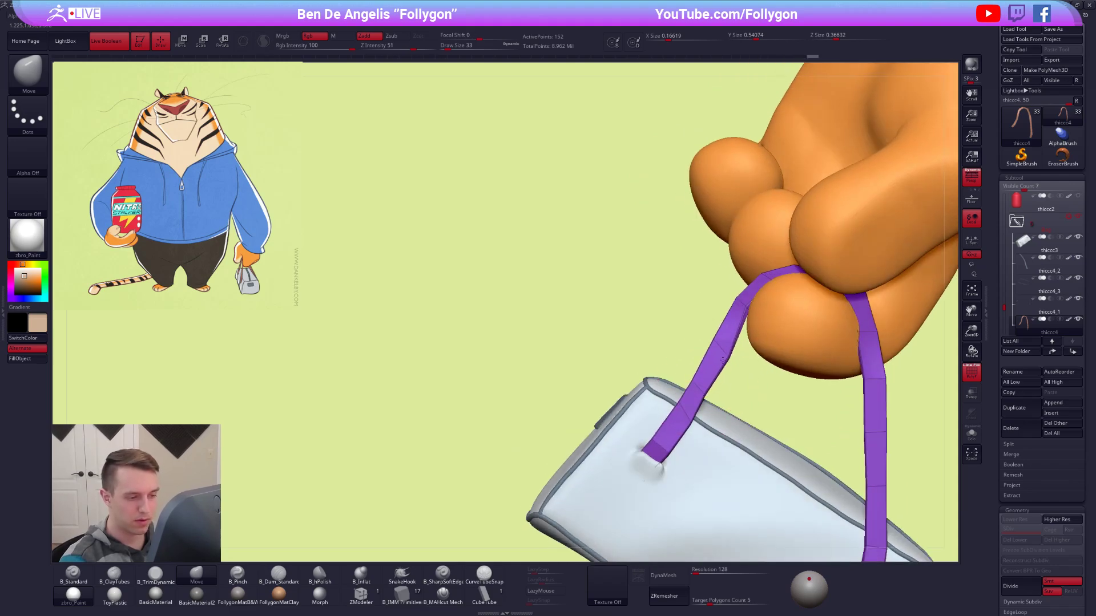
right_click_drag(727, 352, 694, 311)
left_click_drag(705, 303, 697, 308)
right_click_drag(698, 308, 703, 344)
Isolate the handle, mask all but the upper part of its thumb-side strand and twist it with the Transpose line.
key("alt+s")
left_click_drag(692, 306, 639, 345, "ctrl")
left_click(640, 345, "ctrl")
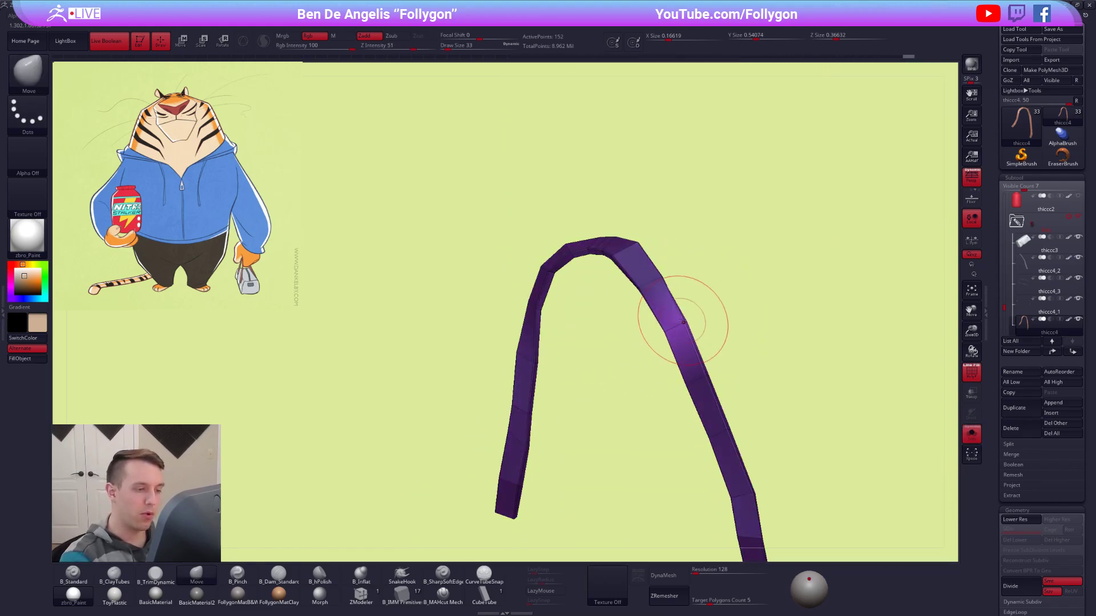
right_click_drag(685, 318, 707, 320)
key("r")
left_click_drag(696, 382, 675, 340)
key("alt+s")
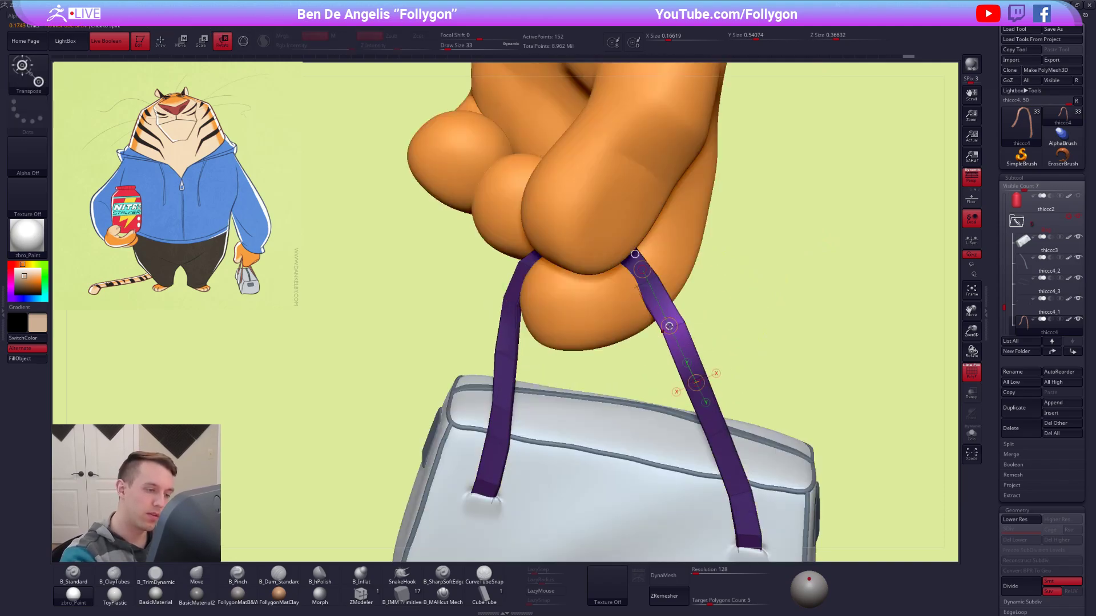
right_click_drag(669, 314, 693, 317)
Set the draw size to 38 and readjust the unmasked thumb-side section with the Transpose line against the finger.
key("space")
left_click_drag(684, 343, 688, 342)
key("alt+s")
key("ctrl")
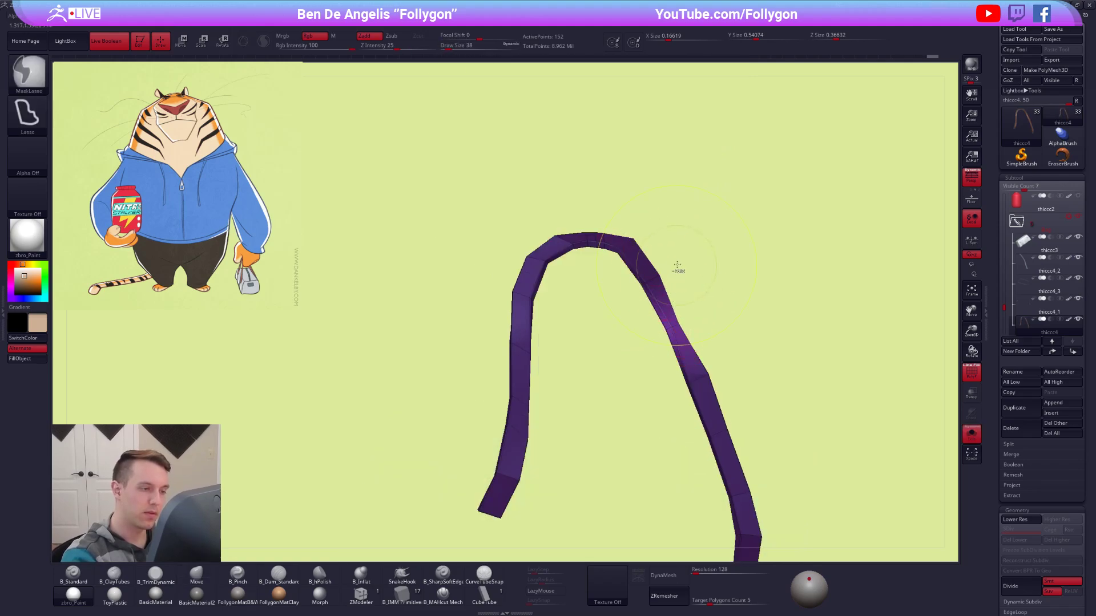
mouse_move(688, 298)
left_mouse_down("ctrl")
mouse_move(649, 320)
mouse_move(723, 305)
left_mouse_up("ctrl")
key("r")
key("alt+s")
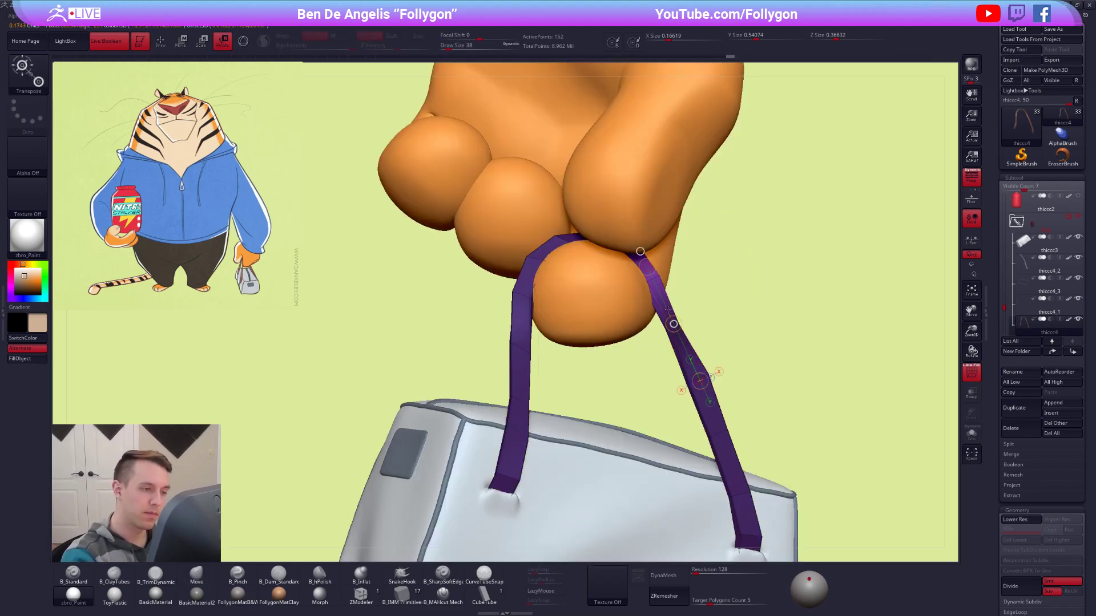
left_click_drag(709, 301, 616, 294)
key("q")
Clear the mask and pull the strap snugly over the index finger with the Move brush at draw size 20.
left_click_drag(803, 251, 809, 258, "ctrl")
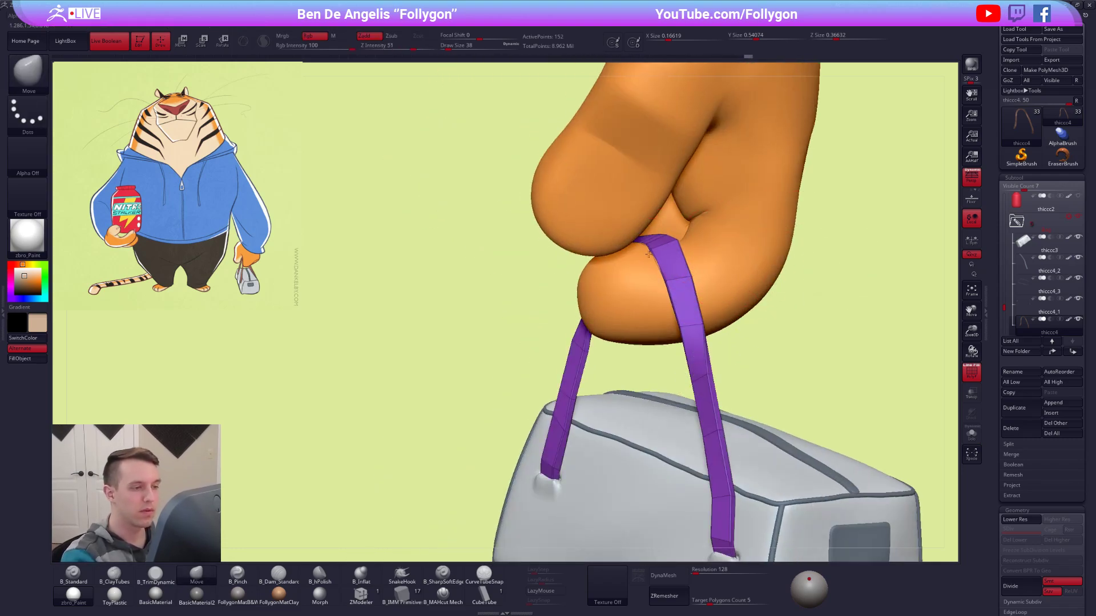
right_click_drag(663, 253, 626, 245)
right_click(598, 306)
left_click_drag(626, 242, 628, 241)
mouse_move(644, 293)
right_mouse_down("alt")
mouse_move(662, 315)
mouse_move(637, 279)
right_mouse_up("alt")
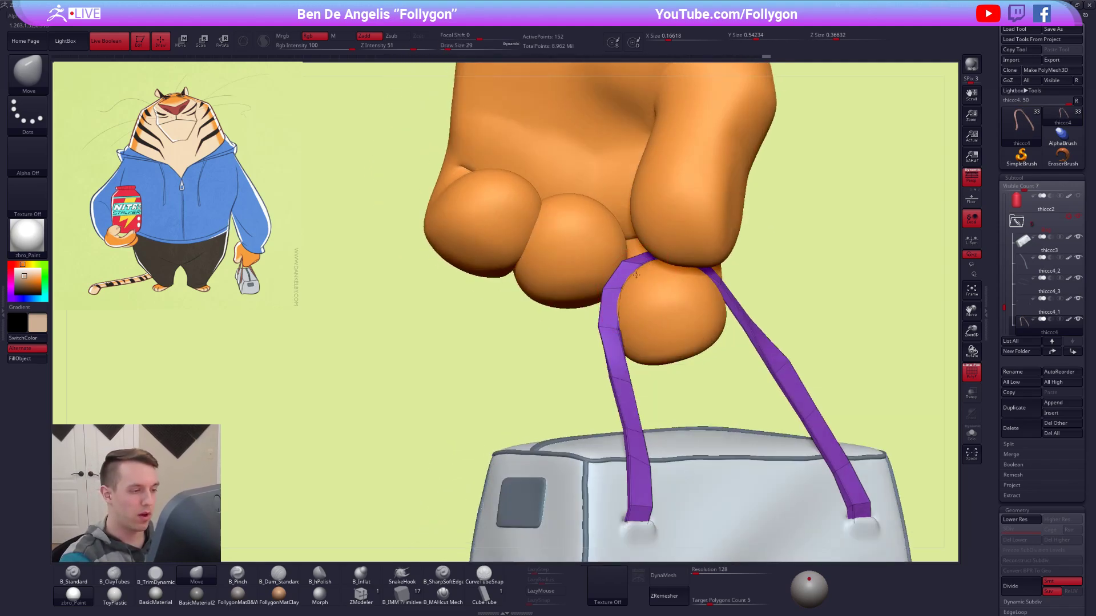
right_click_drag(626, 323, 614, 334)
right_click_drag(678, 354, 685, 354)
mouse_move(604, 329)
right_mouse_down()
mouse_move(639, 332)
mouse_move(642, 321)
mouse_move(660, 357)
right_mouse_up()
Isolate the handle, mask all but the middle of one strand and twist that section with the Transpose line.
key("alt+s")
mouse_move(661, 337)
left_mouse_down("ctrl")
mouse_move(614, 354)
mouse_move(651, 349)
left_mouse_up("ctrl")
left_click(654, 348, "ctrl")
right_click_drag(654, 347, 634, 303)
key("r")
right_click_drag(672, 385, 711, 381)
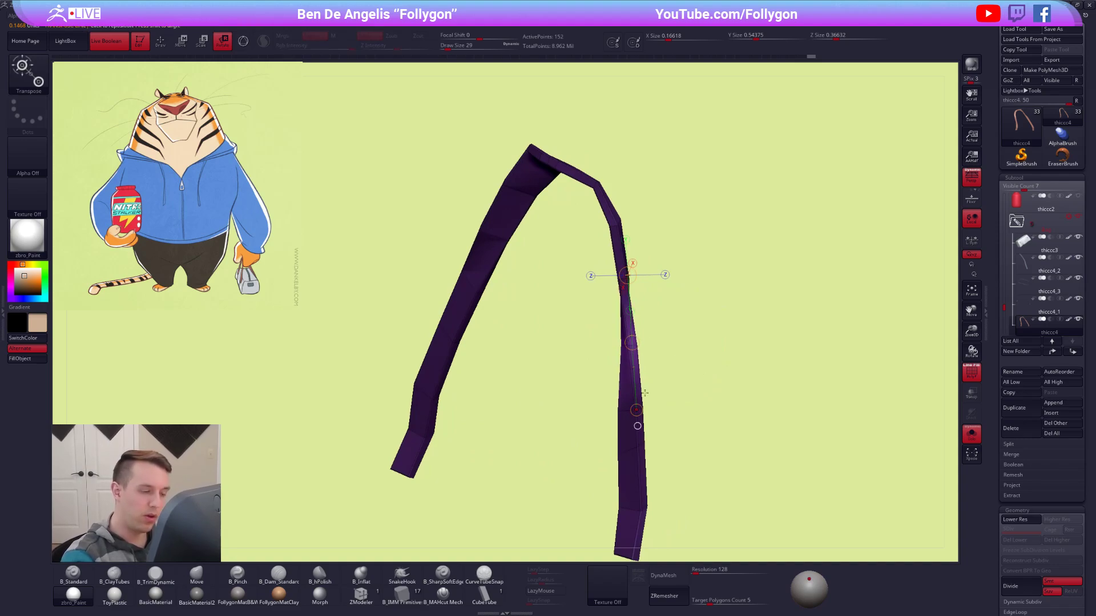
key("alt+s")
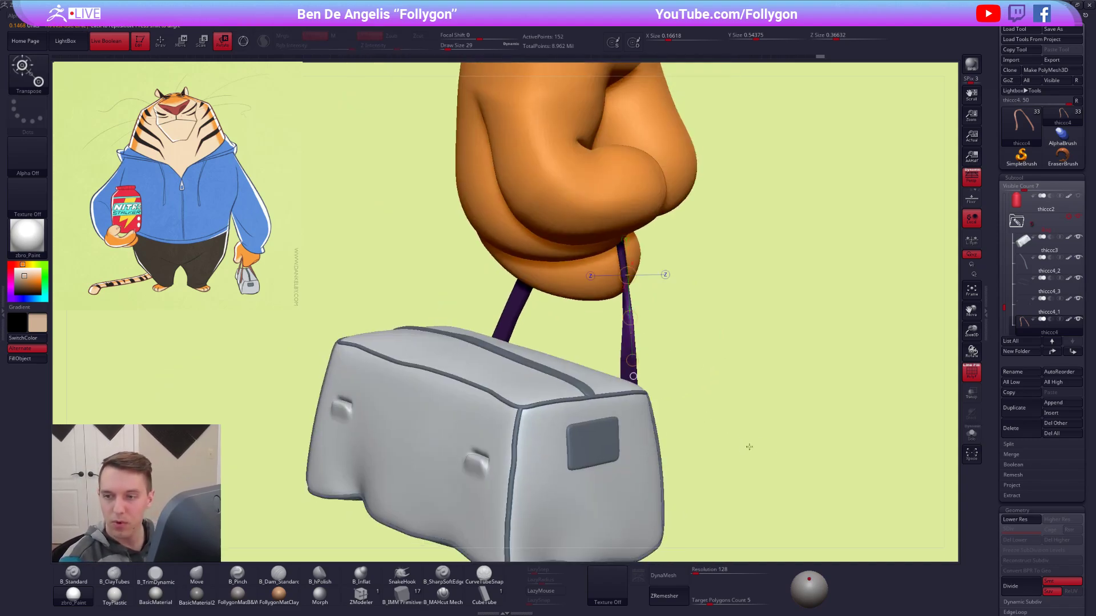
Clear the mask and nudge the strap below the index finger with the Move brush at draw size 33.
key("q")
right_click_drag(628, 319, 648, 327, "ctrl")
key("s")
left_click_drag(633, 324, 637, 325)
mouse_move(648, 310)
right_mouse_down()
mouse_move(637, 265)
mouse_move(646, 290)
right_mouse_up()
Isolate the handle, mask all but the strand just below its bend and rotate that section with the Transpose line.
key("alt+s")
mouse_move(642, 311)
left_mouse_down("ctrl")
mouse_move(631, 335)
mouse_move(657, 314)
left_mouse_up("ctrl")
left_click(726, 304, "ctrl")
key("r")
left_click_drag(668, 417, 665, 417)
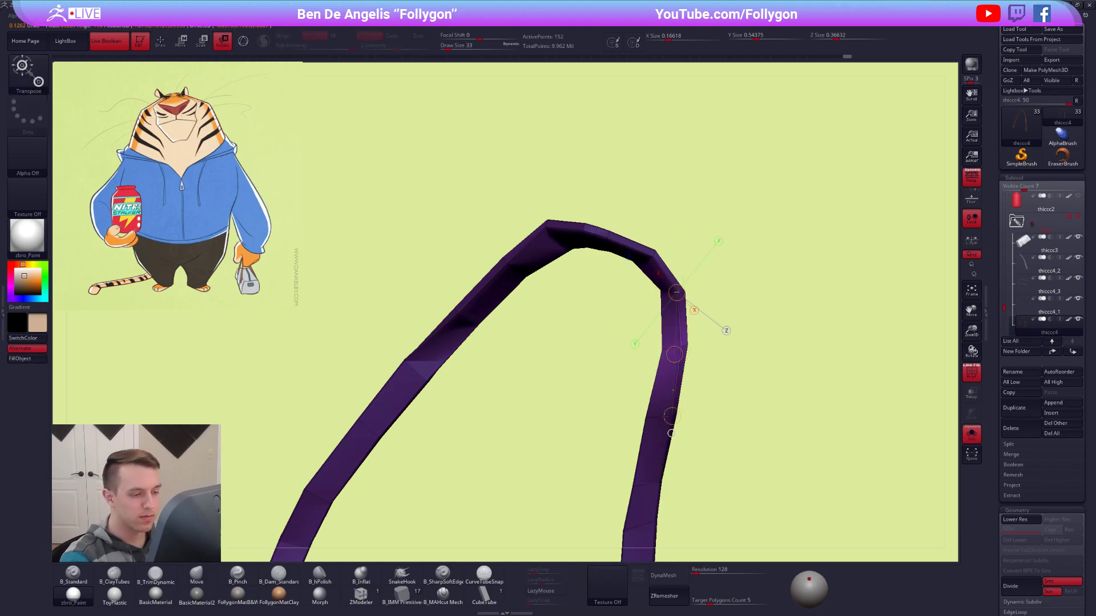
left_click_drag(674, 354, 677, 360)
key("alt+s")
Clear the mask, isolate the handle again and rotate the middle of the opposite strand with the rest masked.
mouse_move(702, 365)
right_mouse_down()
mouse_move(690, 345)
mouse_move(725, 366)
mouse_move(748, 331)
right_mouse_up()
key("q")
left_click_drag(773, 343, 791, 360, "ctrl")
right_click_drag(791, 357, 709, 353)
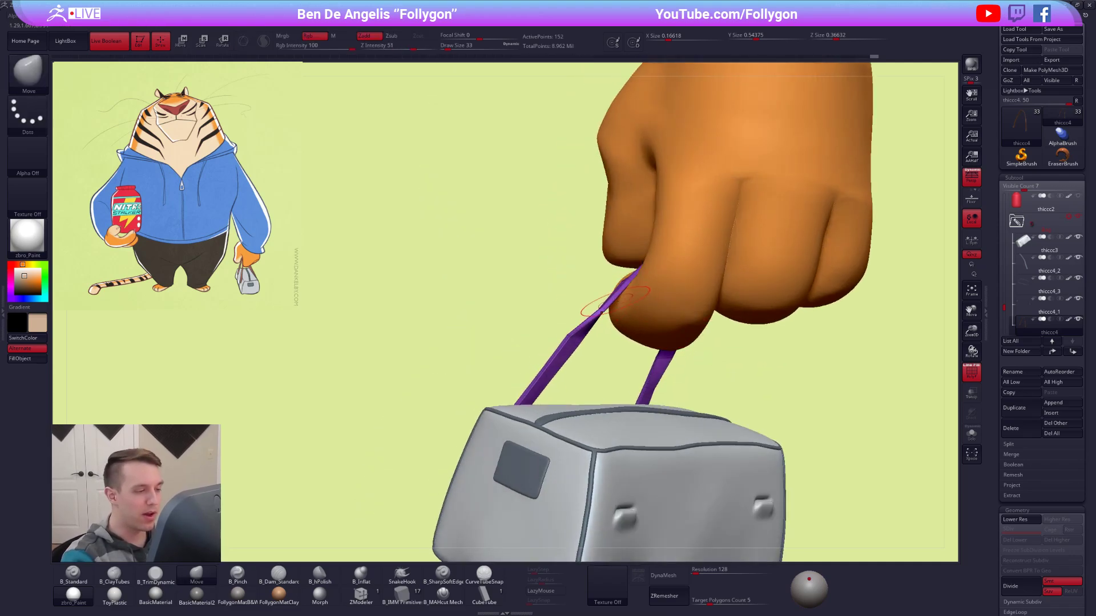
right_click_drag(573, 341, 594, 359)
key("alt+s")
mouse_move(551, 325)
left_mouse_down("ctrl")
mouse_move(585, 331)
mouse_move(576, 345)
left_mouse_up("ctrl")
left_click(594, 361, "ctrl")
mouse_move(580, 352)
right_mouse_down()
mouse_move(567, 318)
mouse_move(594, 345)
right_mouse_up()
key("r")
left_click_drag(642, 284, 578, 345)
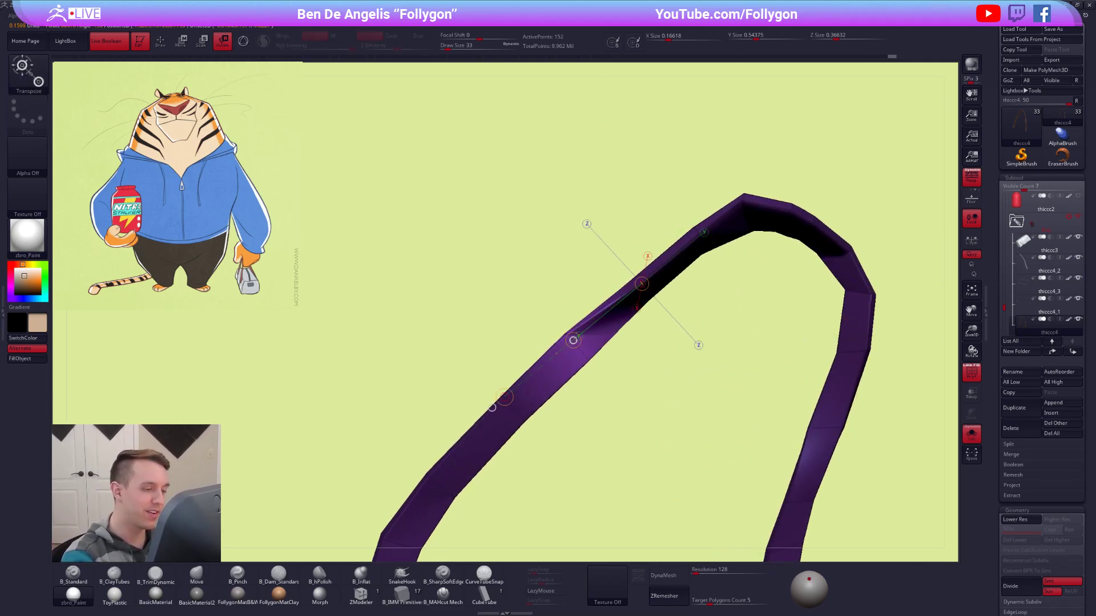
right_click_drag(591, 340, 576, 342)
left_click_drag(575, 343, 582, 341)
Clear the mask, show the hand and bag again and pull the strap's top over the index finger with the Move brush.
key("q")
mouse_move(582, 337)
right_mouse_down()
mouse_move(601, 313)
mouse_move(594, 302)
right_mouse_up()
mouse_move(594, 303)
right_mouse_down()
mouse_move(654, 336)
mouse_move(725, 306)
right_mouse_up()
left_click_drag(728, 303, 740, 313, "ctrl")
key("alt+s")
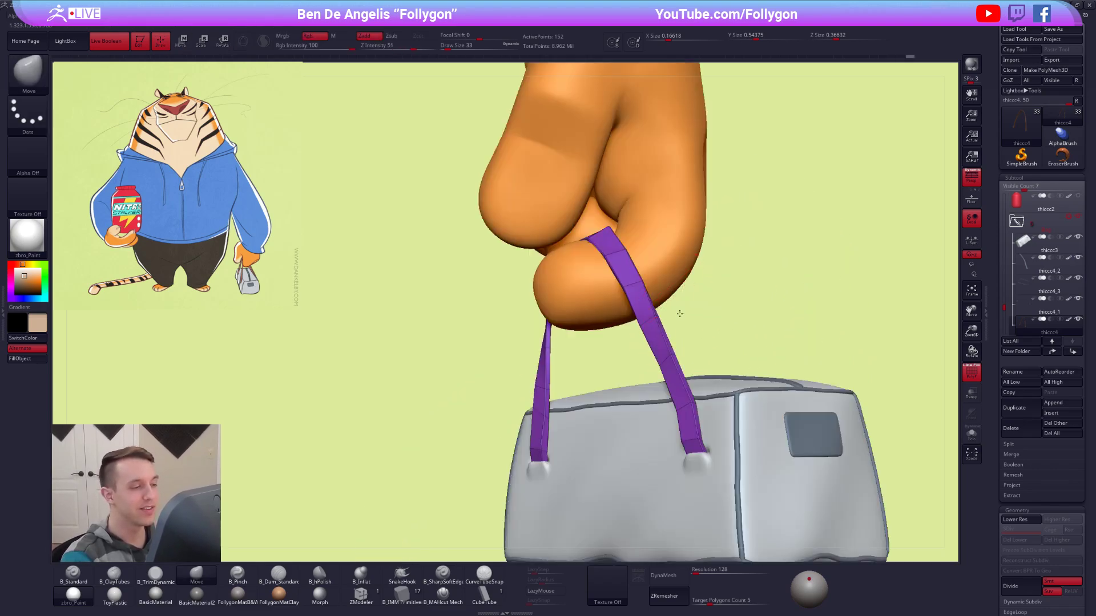
right_click_drag(680, 313, 654, 294)
key("space")
left_click_drag(589, 237, 583, 237)
mouse_move(575, 256)
right_mouse_down()
mouse_move(587, 221)
mouse_move(607, 298)
mouse_move(648, 296)
right_mouse_up()
Fit the strap's palm-side strand against the index finger with the Move brush at draw size 21.
key("space")
left_click_drag(555, 298, 560, 298)
right_click_drag(561, 296, 606, 307)
key("space")
left_click_drag(566, 318, 563, 316)
key("space")
left_click_drag(533, 319, 537, 320)
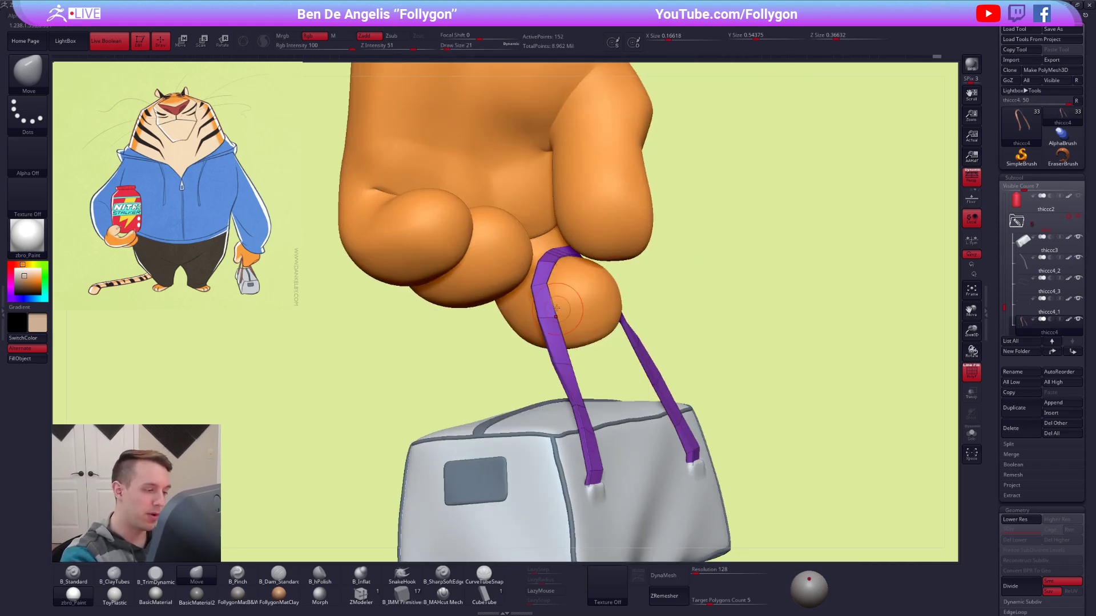
mouse_move(561, 335)
right_mouse_down()
mouse_move(576, 340)
mouse_move(578, 328)
mouse_move(555, 298)
mouse_move(575, 302)
mouse_move(582, 328)
right_mouse_up()
Isolate the handle, mask all but one edge loop near the bend and adjust it with the Transpose line.
key("alt+s")
key("space")
left_click_drag(582, 327, 570, 326)
mouse_move(577, 295)
right_mouse_down()
mouse_move(573, 284)
mouse_move(598, 300)
right_mouse_up()
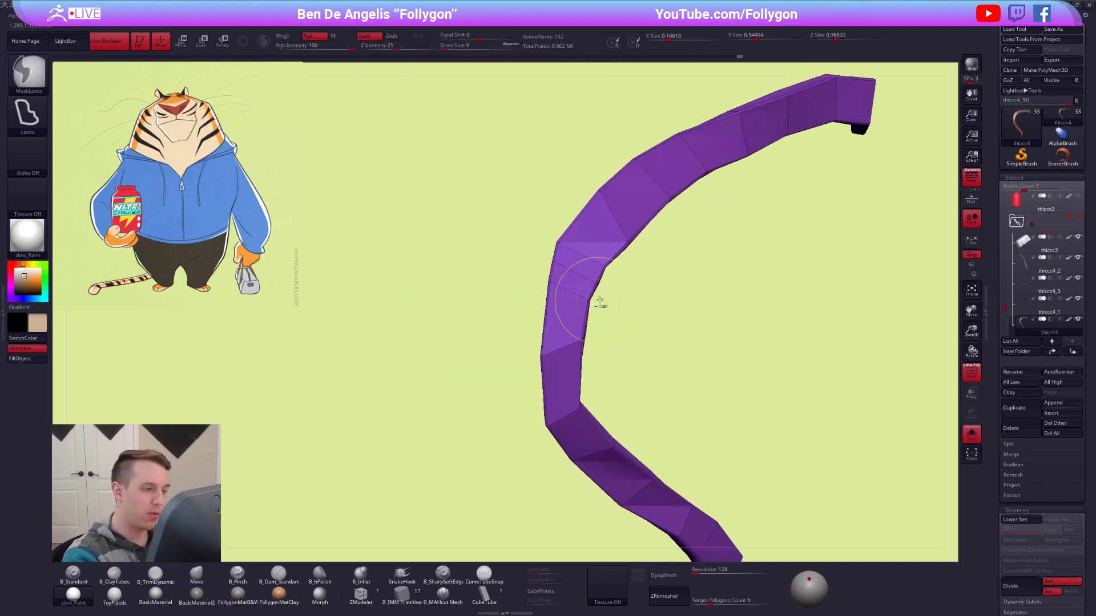
left_click_drag(600, 313, 597, 311, "ctrl+alt")
right_click_drag(597, 311, 597, 303)
key("w")
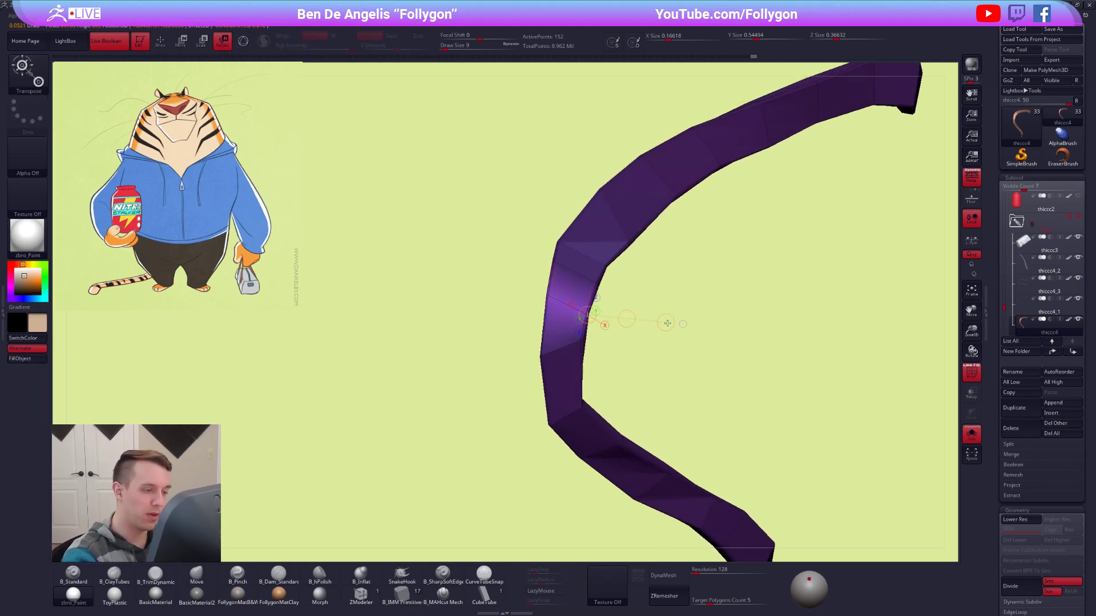
Clear the mask, isolate the neighbouring edge loop above with a new mask and shift it with the Transpose line.
key("q")
left_click_drag(611, 275, 614, 287, "ctrl")
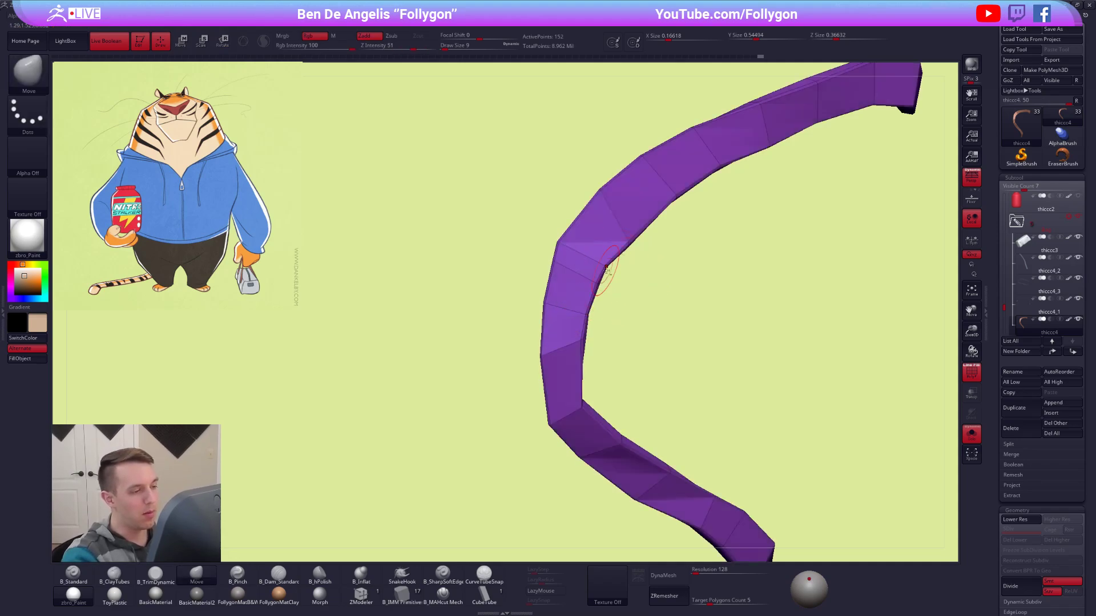
right_click_drag(614, 287, 620, 312, "alt")
left_click_drag(537, 261, 627, 293, "ctrl+alt")
right_click_drag(623, 292, 625, 312, "alt")
mouse_move(625, 311)
right_mouse_down()
mouse_move(616, 336)
mouse_move(614, 316)
right_mouse_up()
key("r")
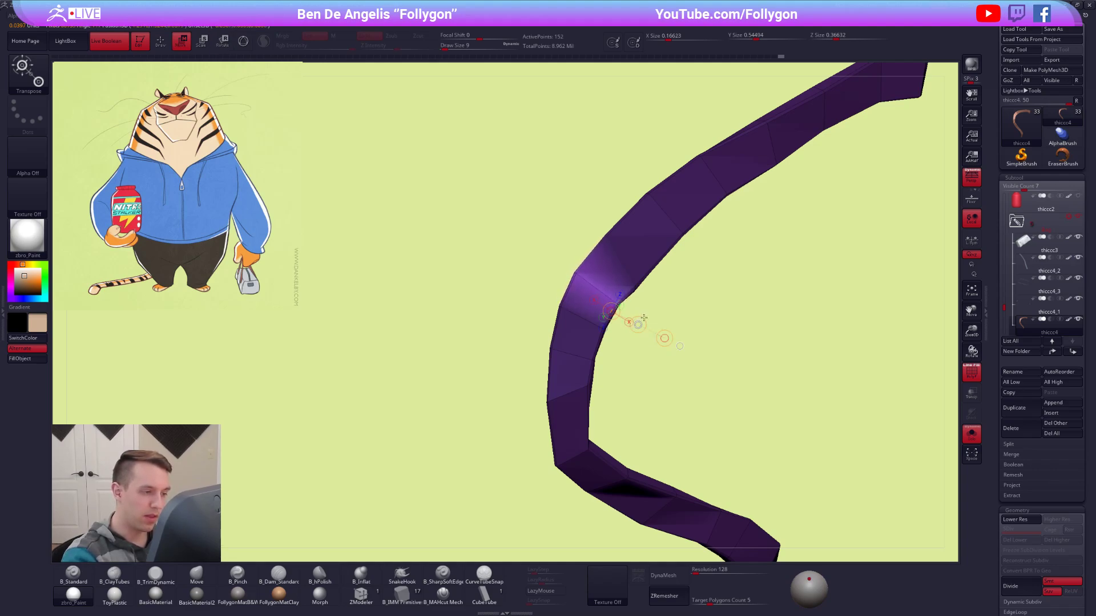
Clear the mask, even out the handle's bend with the Move brush at draw size 9 and leave isolation.
key("q")
left_click_drag(665, 325, 705, 379, "ctrl")
right_click_drag(707, 382, 713, 297)
right_click_drag(686, 236, 699, 363, "alt")
right_click_drag(694, 294, 657, 265, "ctrl")
left_click(972, 435)
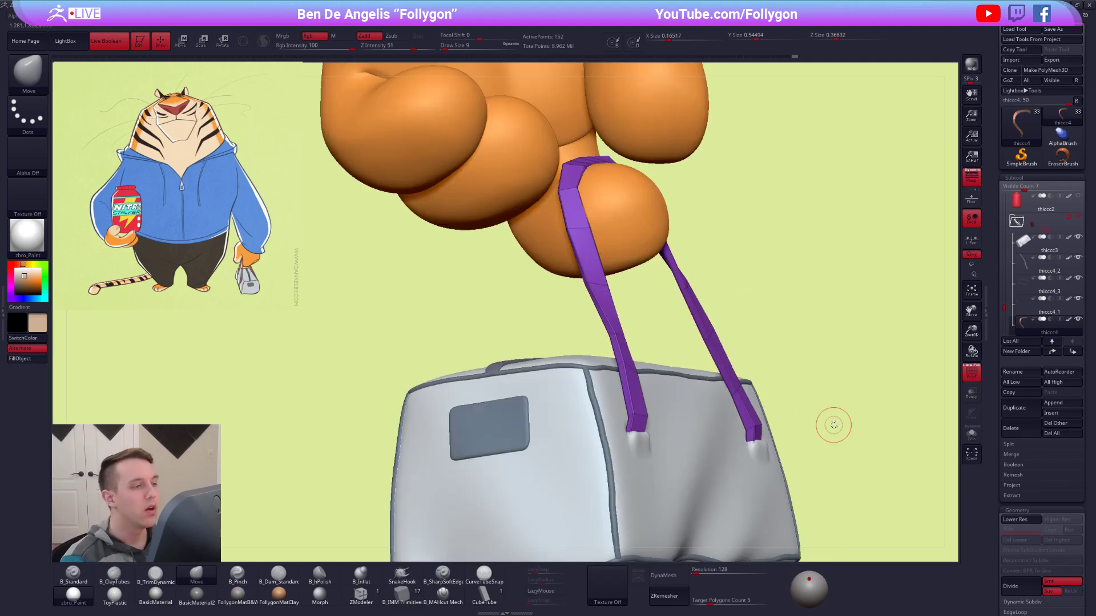
Reveal both handles and refine the purple strap beside the thumb with the Move brush, reducing the draw size to 18.
left_click(839, 428, "ctrl+shift")
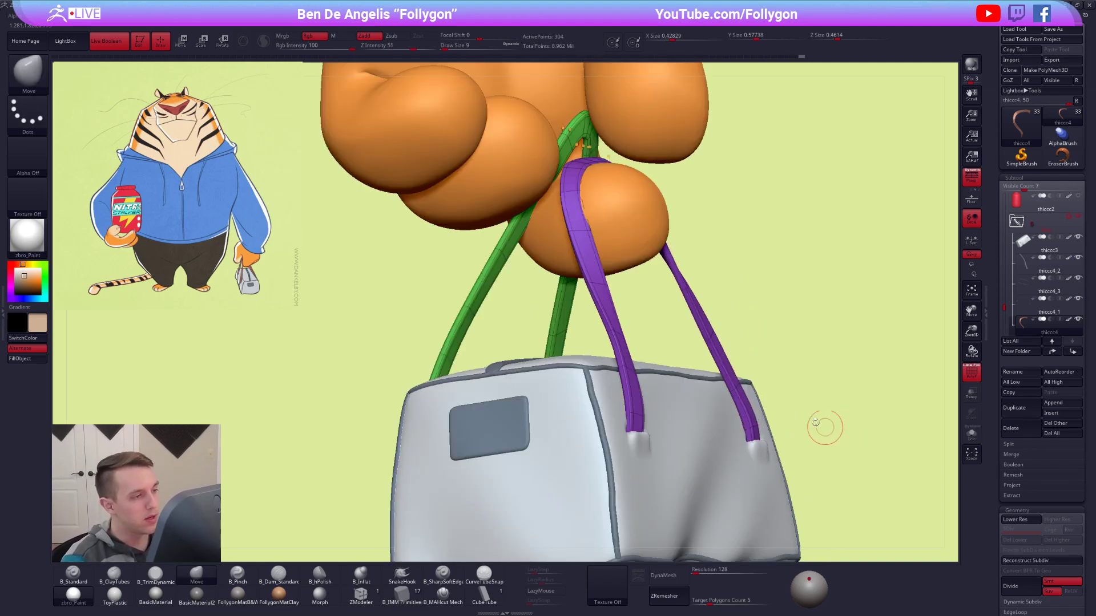
key("space")
left_click_drag(581, 197, 589, 201)
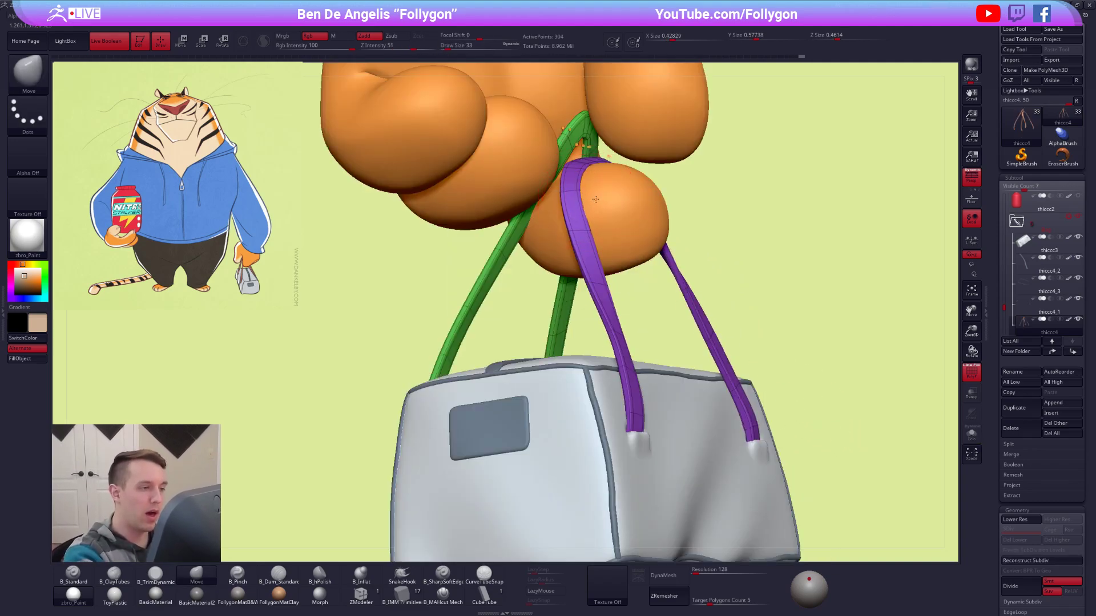
mouse_move(587, 199)
right_mouse_down()
mouse_move(625, 211)
mouse_move(617, 219)
mouse_move(670, 207)
mouse_move(688, 239)
right_mouse_up()
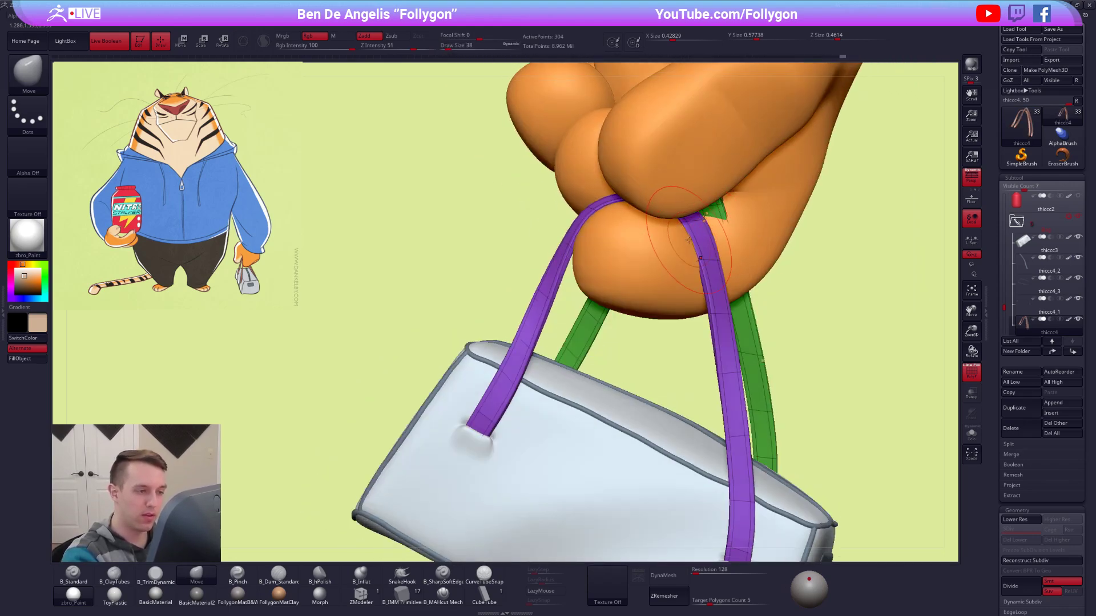
key("space")
left_click_drag(699, 247, 694, 231)
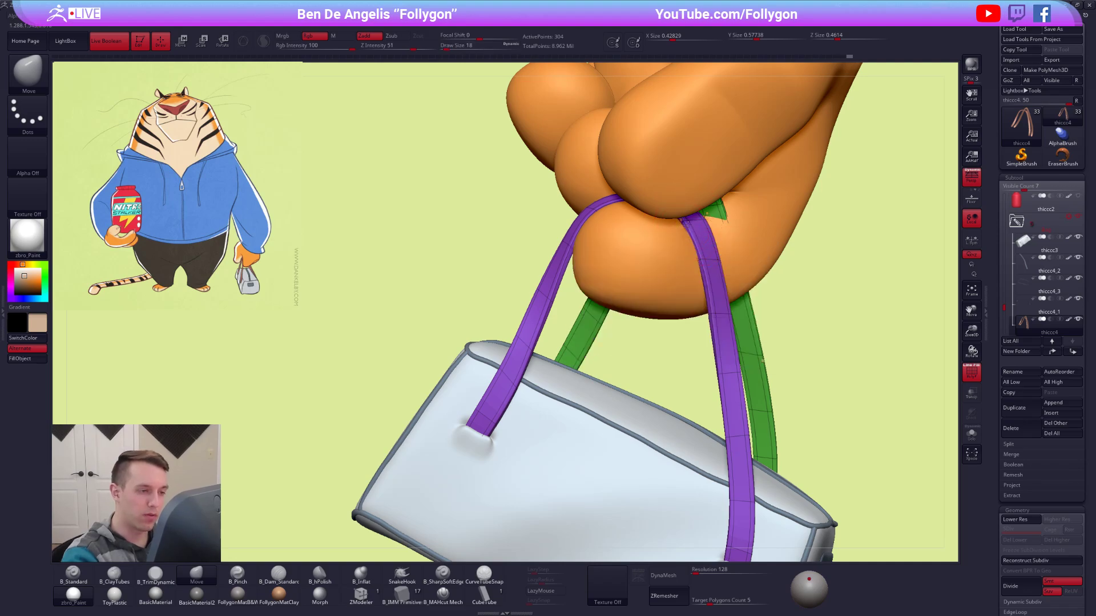
mouse_move(701, 264)
right_mouse_down()
mouse_move(660, 267)
mouse_move(665, 294)
right_mouse_up()
Isolate both handles, drop to the lower subdivision level and adjust the purple handle with the Move brush.
key("alt+s")
key("space")
left_click_drag(674, 327, 678, 327)
key("shift+d")
key("w")
left_click(662, 306, "ctrl")
key("q")
key("space")
right_click_drag(665, 306, 670, 271)
key("space")
left_click_drag(645, 231, 640, 231)
right_click_drag(651, 218, 679, 205)
Mask the purple handle, show the hand and bag again and return to the higher subdivision level.
right_click_drag(806, 351, 820, 330, "alt")
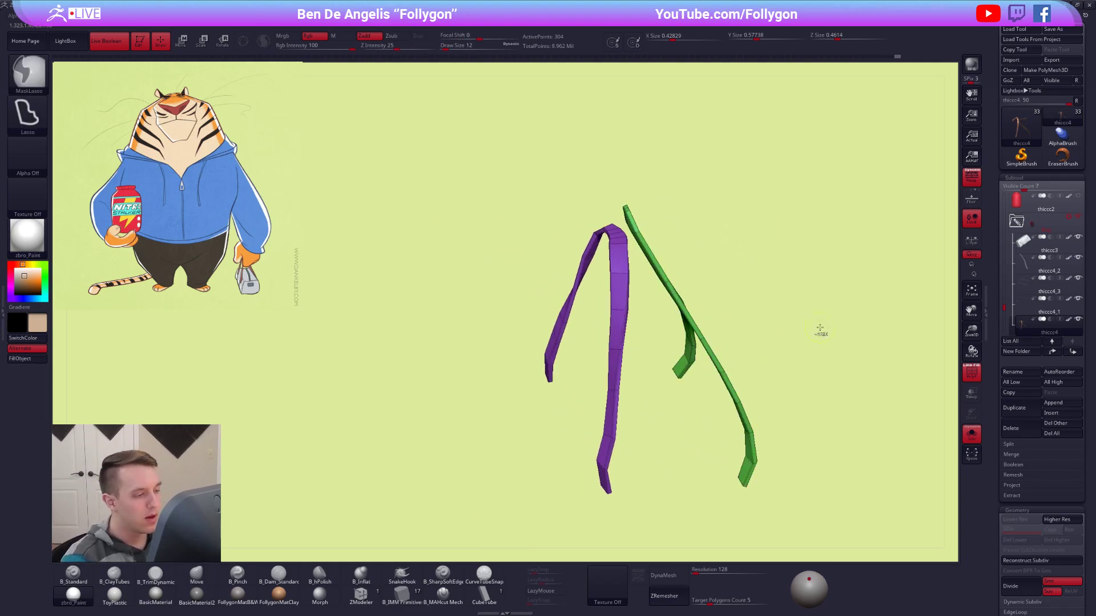
left_click_drag(819, 330, 820, 327, "ctrl")
key("alt+s")
key("d")
Pull the unmasked green handle towards the gap between thumb and index finger with the Move brush at draw size 67.
right_click_drag(650, 228, 653, 285, "ctrl")
key("w")
left_click(642, 232, "ctrl")
key("q")
key("space")
left_click_drag(655, 256, 661, 256)
mouse_move(657, 258)
right_mouse_down()
mouse_move(669, 257)
mouse_move(659, 280)
mouse_move(656, 237)
right_mouse_up()
mouse_move(662, 309)
right_mouse_down()
mouse_move(702, 299)
mouse_move(699, 328)
mouse_move(686, 287)
mouse_move(697, 266)
right_mouse_up()
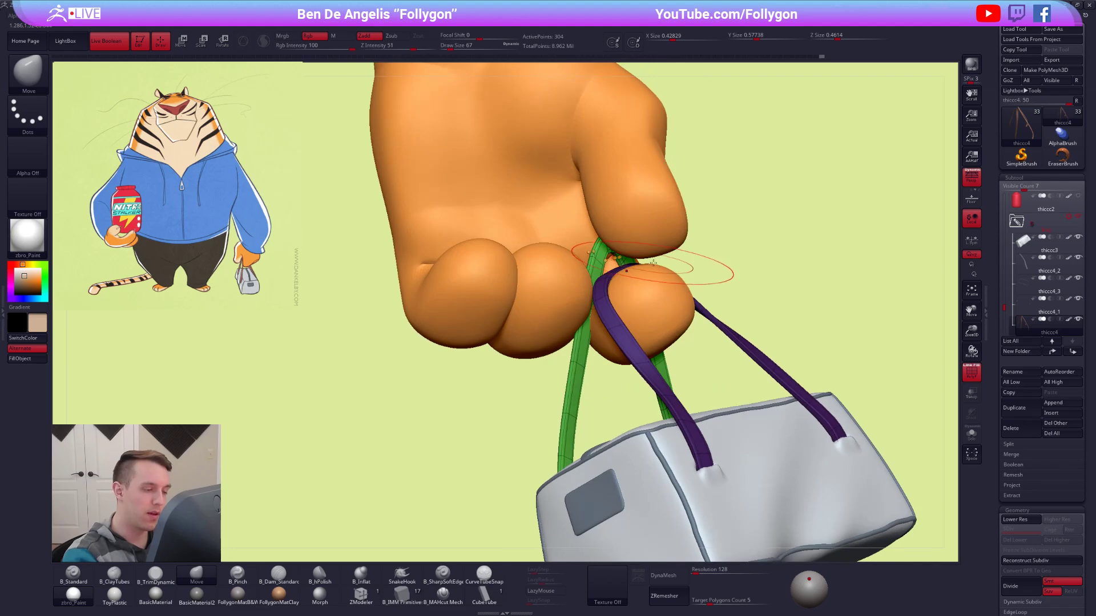
Set the draw size to 20, isolate the handles at the lower subdivision level and mask all but the green handle's upper part.
key("space")
left_click(596, 263)
key("alt+s")
right_click_drag(594, 262, 642, 320)
key("shift+d")
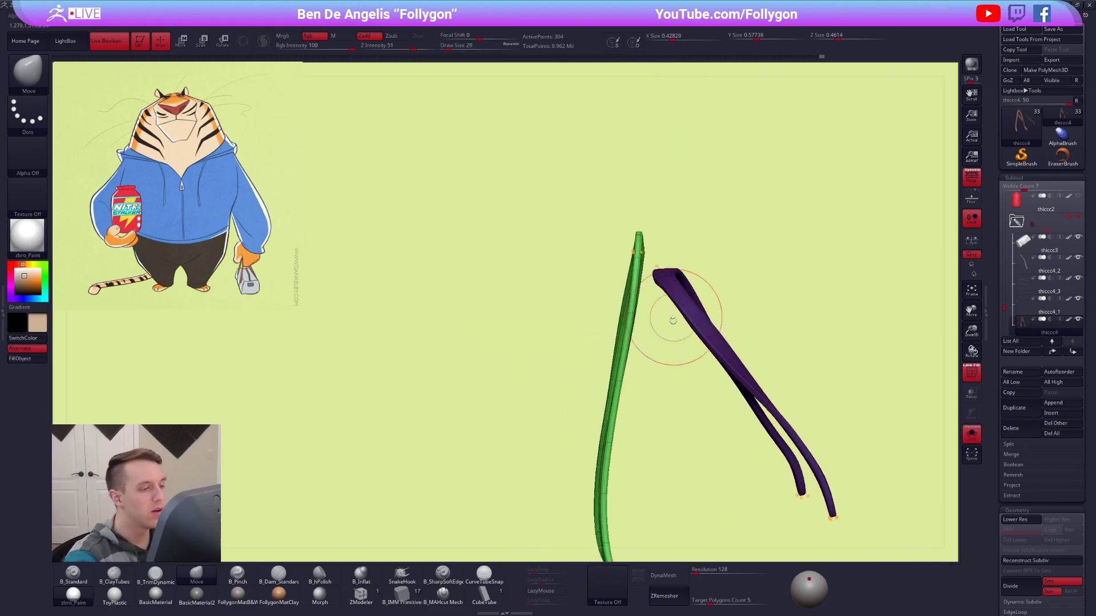
left_click_drag(650, 354, 604, 334, "ctrl")
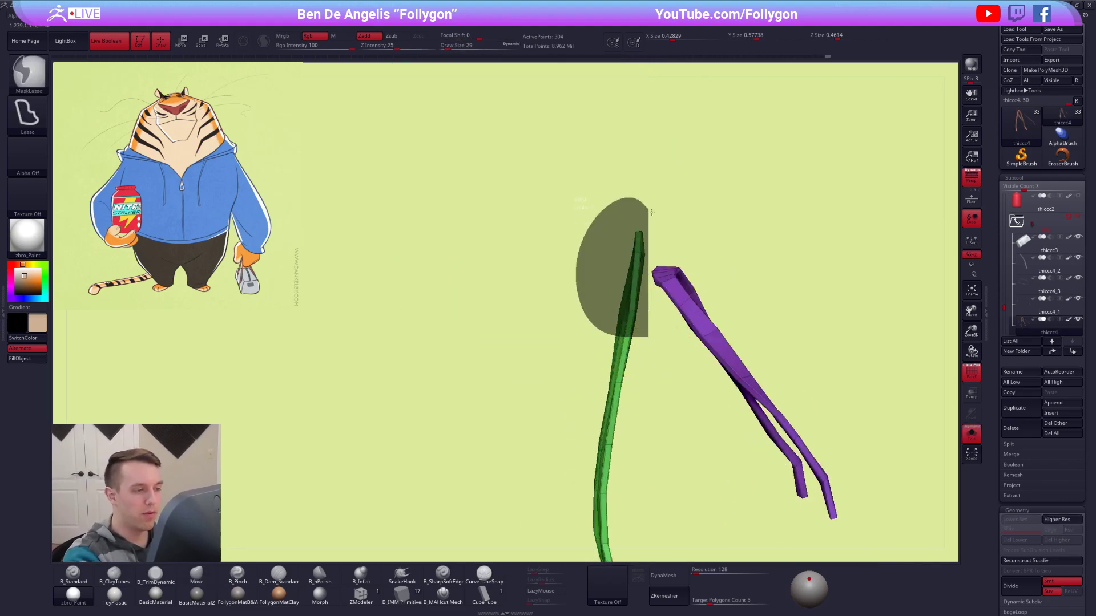
left_click(653, 316, "ctrl")
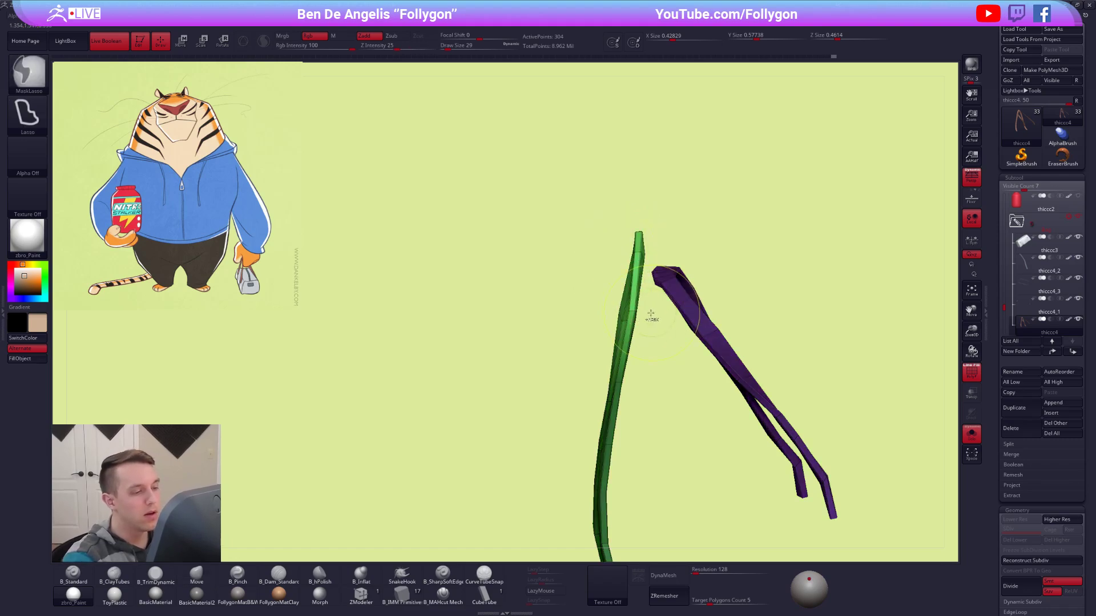
Undo the last change, restrict the unmasked area to the green handle's tip and bend it over with the Transpose line.
key("r")
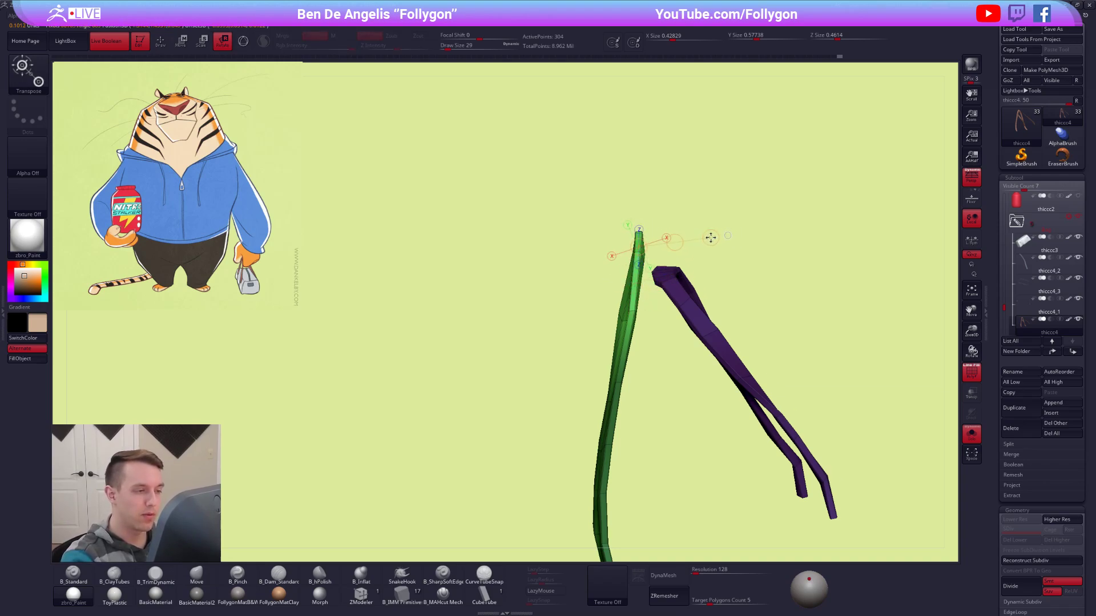
key("ctrl+z")
key("q")
mouse_move(653, 300)
left_mouse_down("ctrl")
mouse_move(648, 311)
mouse_move(652, 303)
left_mouse_up("ctrl")
key("r")
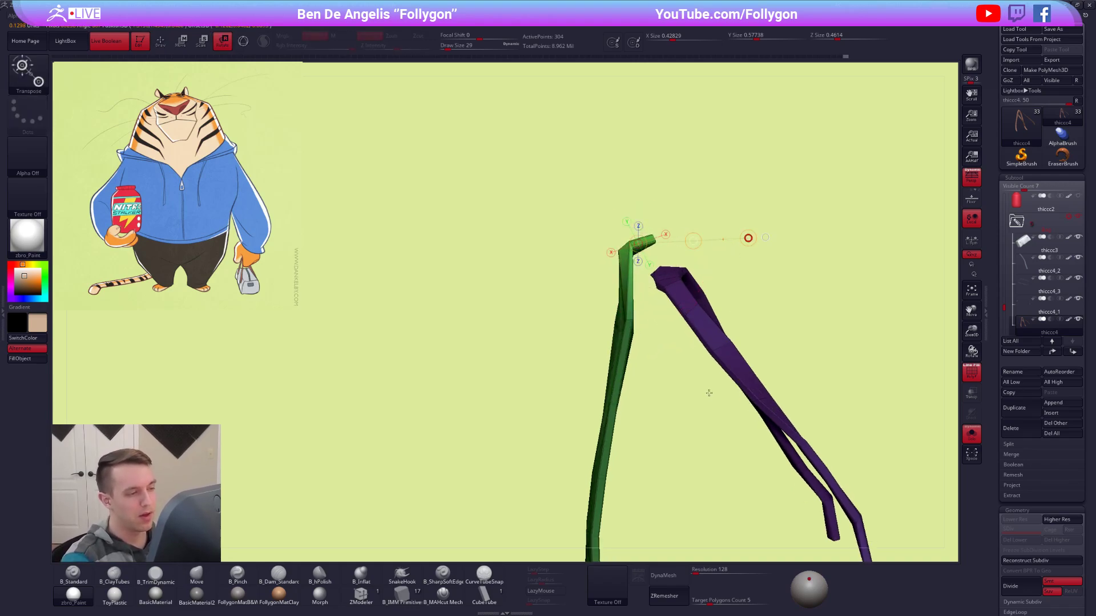
key("alt+s")
Seat the green handle's bent top over the index finger with the Move brush, enlarging the draw size to 67.
right_click_drag(709, 392, 620, 302)
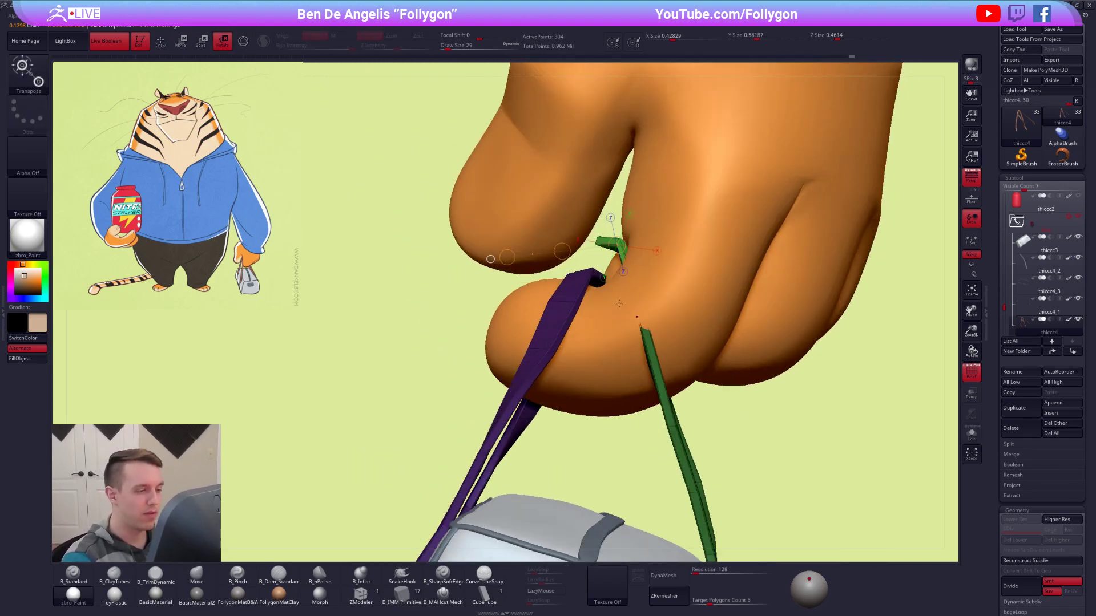
right_click_drag(681, 328, 656, 294, "ctrl")
key("q")
key("space")
left_click_drag(648, 289, 656, 288)
right_click_drag(559, 308, 616, 322)
key("space")
left_click_drag(625, 275, 627, 302)
key("s")
right_click_drag(635, 315, 588, 328)
Hide the purple handle and split it off from the green handle as a separate subtool.
left_click_drag(762, 319, 745, 292, "ctrl")
key("alt+s")
key("alt+s")
mouse_move(711, 323)
right_mouse_down("ctrl")
mouse_move(699, 370)
mouse_move(834, 452)
mouse_move(815, 458)
right_mouse_up("ctrl")
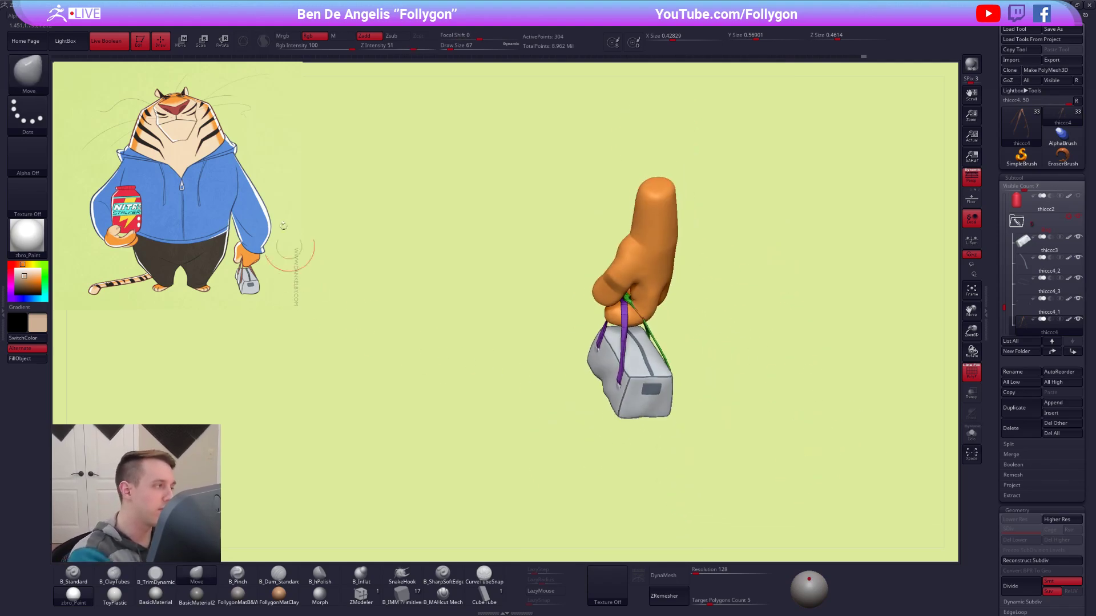
right_click_drag(719, 443, 688, 370, "ctrl")
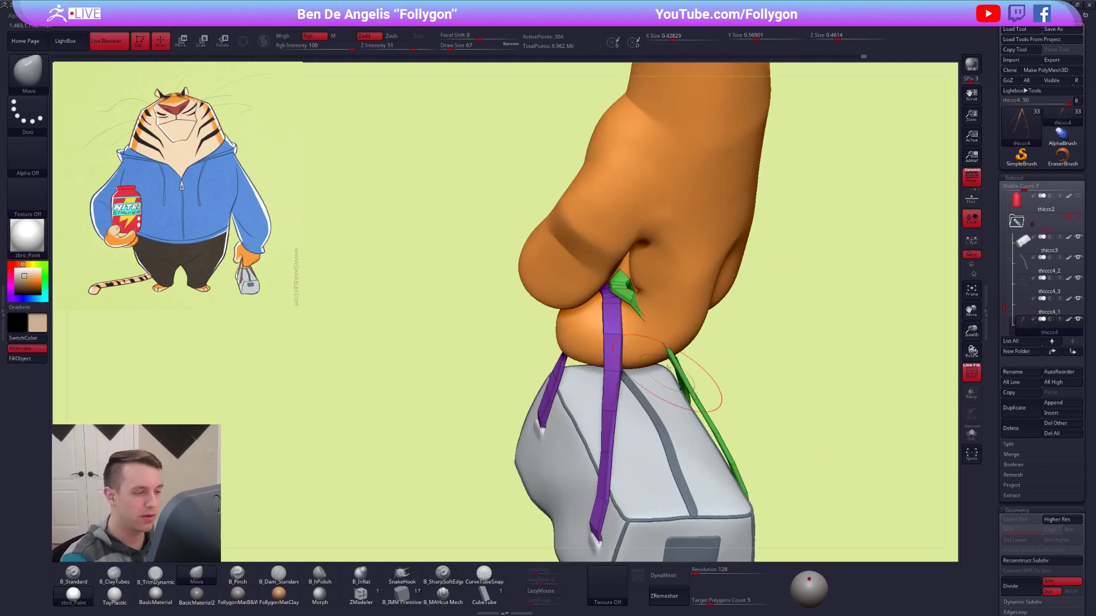
left_click(632, 296, "ctrl+shift")
key("space")
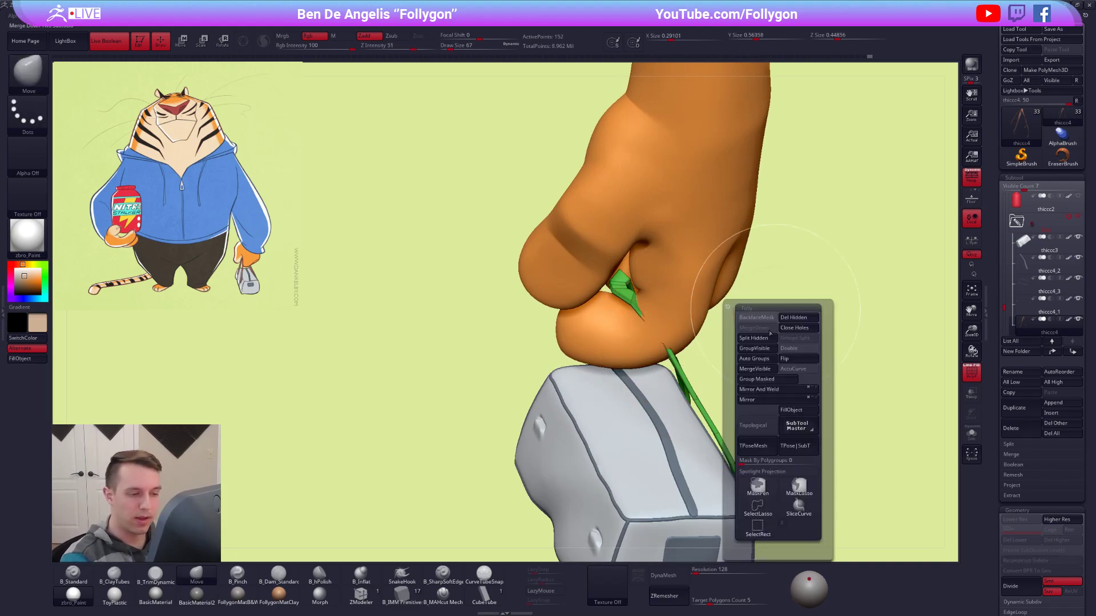
left_click(760, 335)
left_click_drag(1004, 303, 1004, 307)
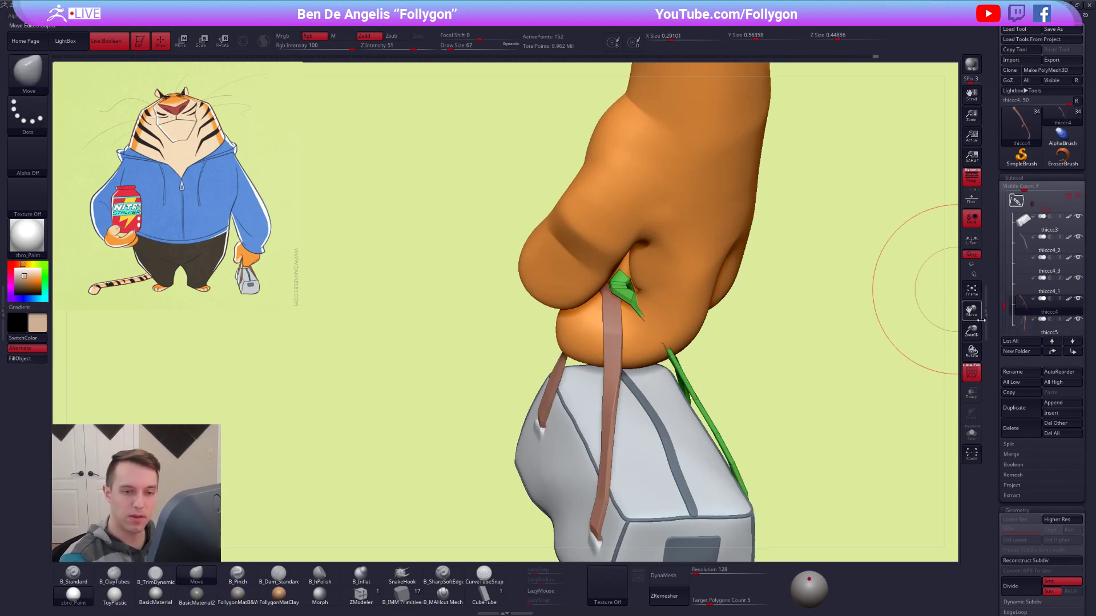
Turn off the polygroup display and fit the second handle around the finger with the Move brush at draw size 54.
key("space")
left_click_drag(757, 319, 754, 320)
key("shift+f")
key("space")
left_click_drag(641, 321, 643, 320)
left_click_drag(765, 454, 610, 346)
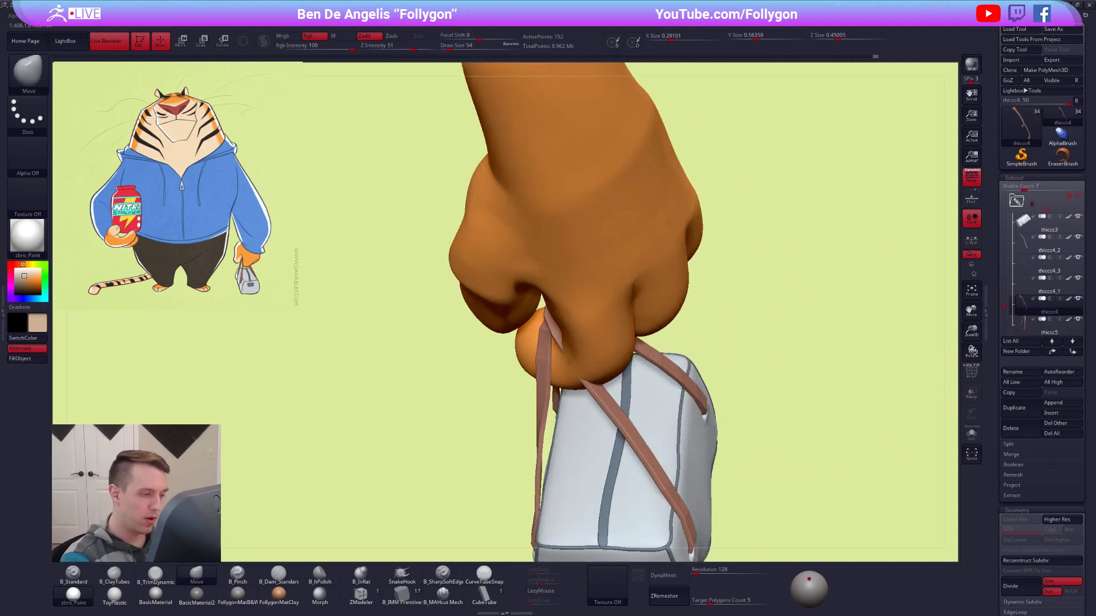
left_click_drag(765, 434, 691, 400)
Isolate the second handle, turn the polygroup display back on and reduce the draw size.
key("alt+s")
key("space")
left_click_drag(575, 357, 568, 344)
key("shift+f")
right_click_drag(568, 344, 573, 342)
key("space")
left_click_drag(573, 343, 567, 342)
Mask all but one segment at the green handle's bend and rotate it with the Transpose line.
mouse_move(571, 323)
right_mouse_down("alt")
mouse_move(623, 346)
mouse_move(621, 359)
right_mouse_up("alt")
key("space")
left_click_drag(627, 346, 634, 358)
key("ctrl")
right_click_drag(635, 357, 639, 353)
key("r")
left_click_drag(625, 346, 644, 349)
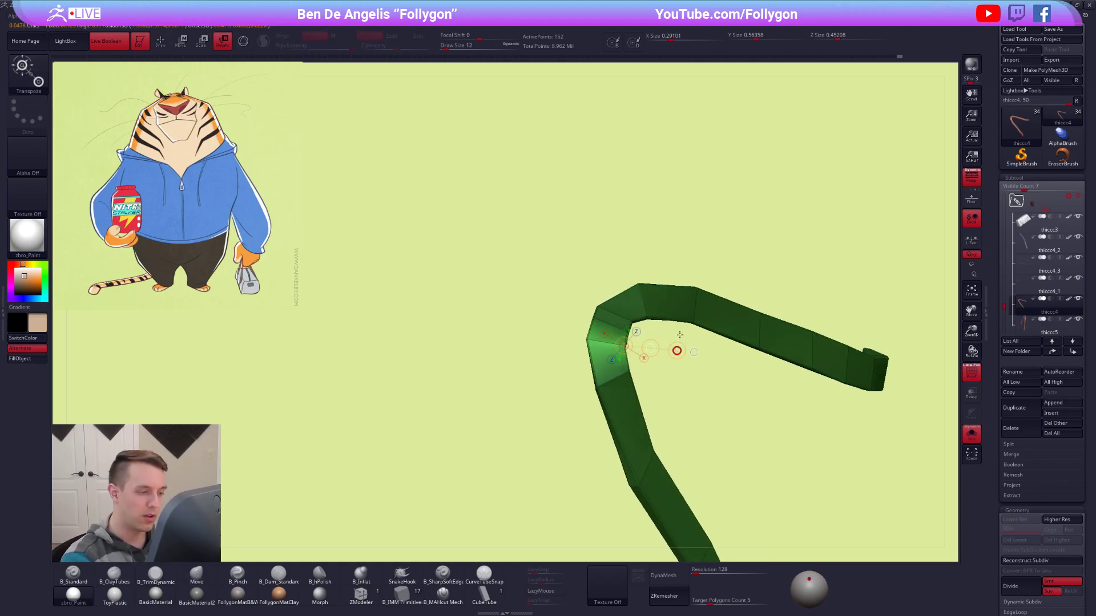
Mask all but the neighbouring segment at the green handle's bend and set it up for rotation with the Transpose line.
key("q")
right_click_drag(646, 335, 638, 334)
left_click_drag(638, 333, 633, 302, "ctrl")
right_click_drag(617, 294, 631, 321, "ctrl")
key("r")
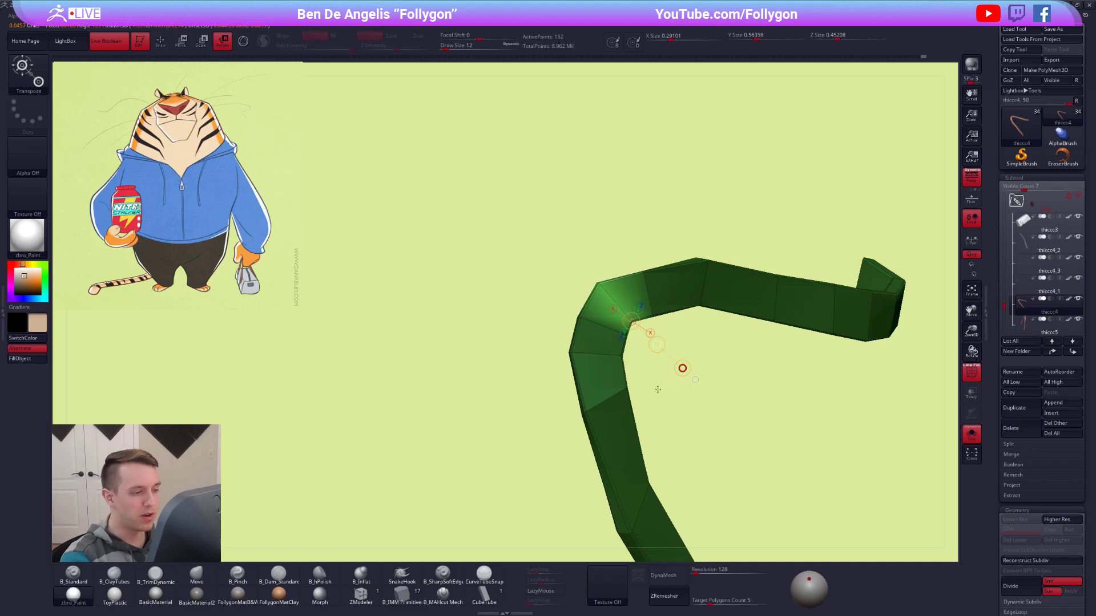
Clear the mask, restore the dynamic subdivision preview and show the other subtools again.
key("q")
left_click(746, 392, "ctrl")
mouse_move(746, 391)
right_mouse_down()
mouse_move(648, 292)
mouse_move(657, 326)
mouse_move(633, 377)
right_mouse_up()
key("d")
key("alt+s")
Nudge the green handle's loop around the finger with the Move brush, adjusting the draw size between strokes.
key("space")
left_click_drag(632, 381, 642, 381)
right_click_drag(645, 343, 687, 330)
key("space")
left_click_drag(665, 334, 675, 335)
mouse_move(675, 363)
right_mouse_down()
mouse_move(702, 354)
mouse_move(645, 371)
mouse_move(652, 378)
right_mouse_up()
key("space")
left_click_drag(679, 378, 672, 377)
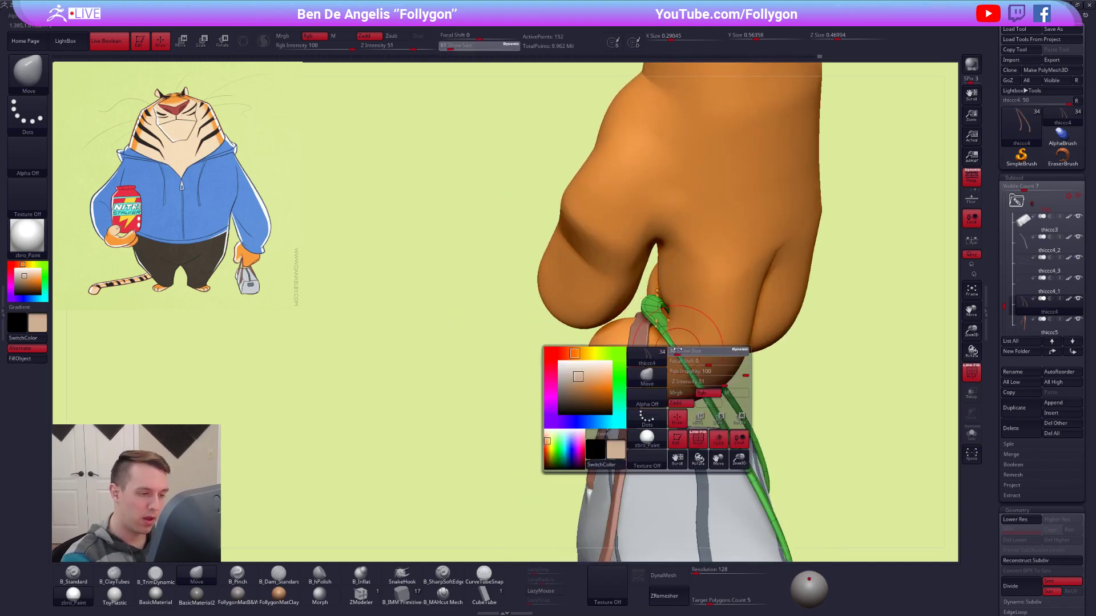
right_click_drag(719, 366, 682, 358)
key("space")
left_click_drag(664, 354, 692, 358)
key("space")
mouse_move(691, 358)
right_mouse_down()
mouse_move(647, 305)
mouse_move(673, 288)
mouse_move(651, 311)
mouse_move(642, 304)
right_mouse_up()
Reselect the green handle and lower the top of its loop onto the finger with the Move brush at draw size 25.
left_click(1026, 330)
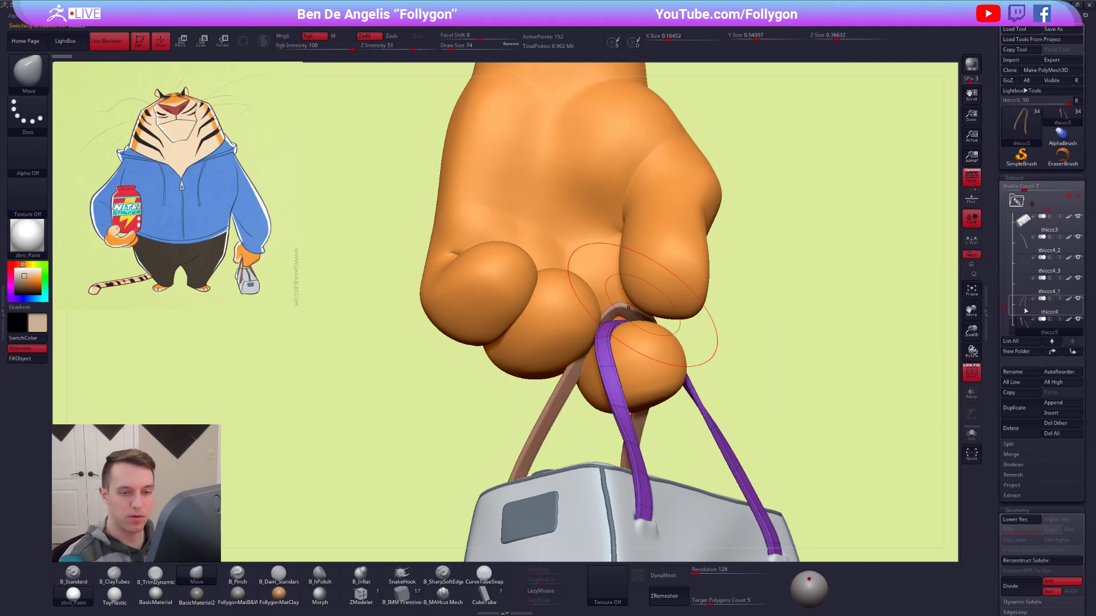
mouse_move(733, 302)
right_mouse_down()
mouse_move(626, 331)
mouse_move(625, 322)
right_mouse_up()
key("space")
left_click_drag(623, 320, 609, 320)
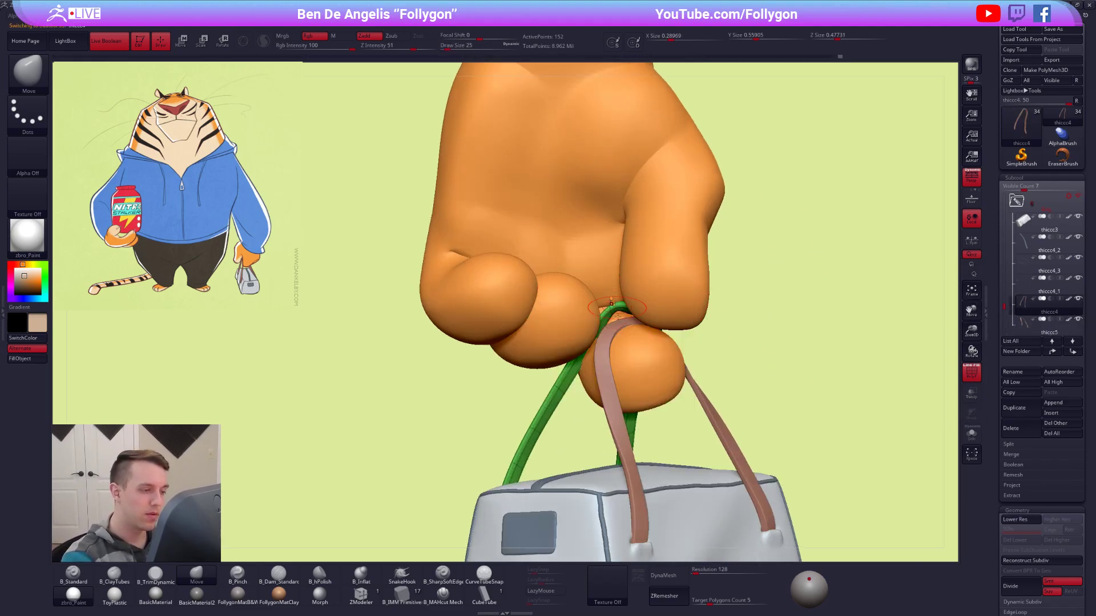
right_click_drag(619, 286, 615, 305)
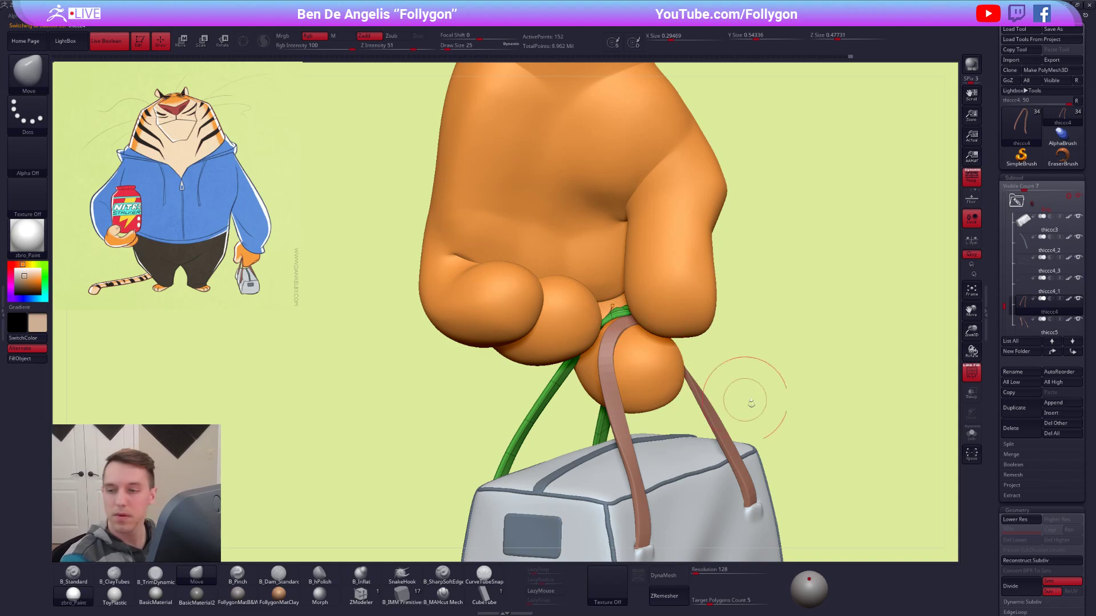
right_click_drag(817, 458, 793, 426, "ctrl")
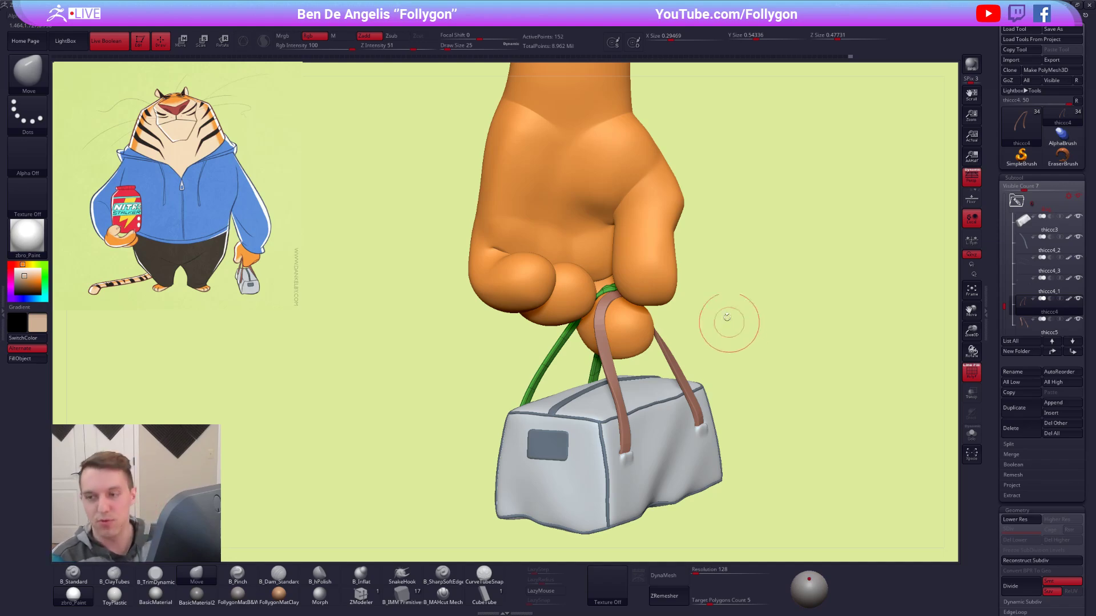
Select the hand subtool and turn off the polygroup display.
mouse_move(656, 316)
right_mouse_down()
mouse_move(626, 342)
mouse_move(622, 368)
mouse_move(656, 356)
mouse_move(649, 318)
right_mouse_up()
key("shift+s")
key("shift+s")
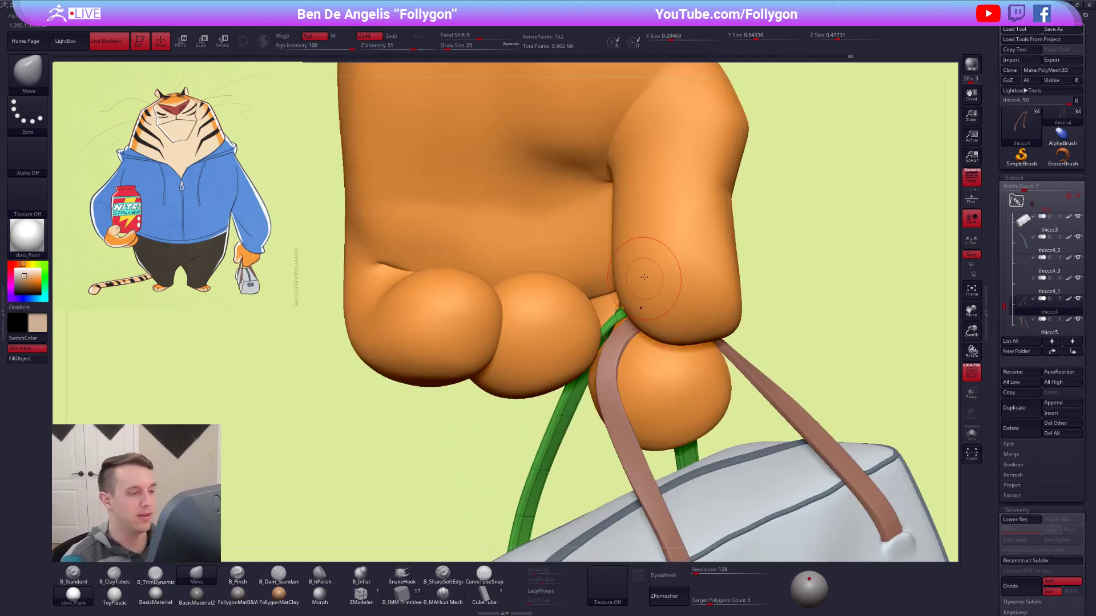
left_click(648, 268, "alt")
right_click_drag(649, 267, 642, 211, "ctrl")
key("shift+f")
right_click_drag(548, 319, 655, 368)
right_click_drag(668, 319, 696, 383, "ctrl")
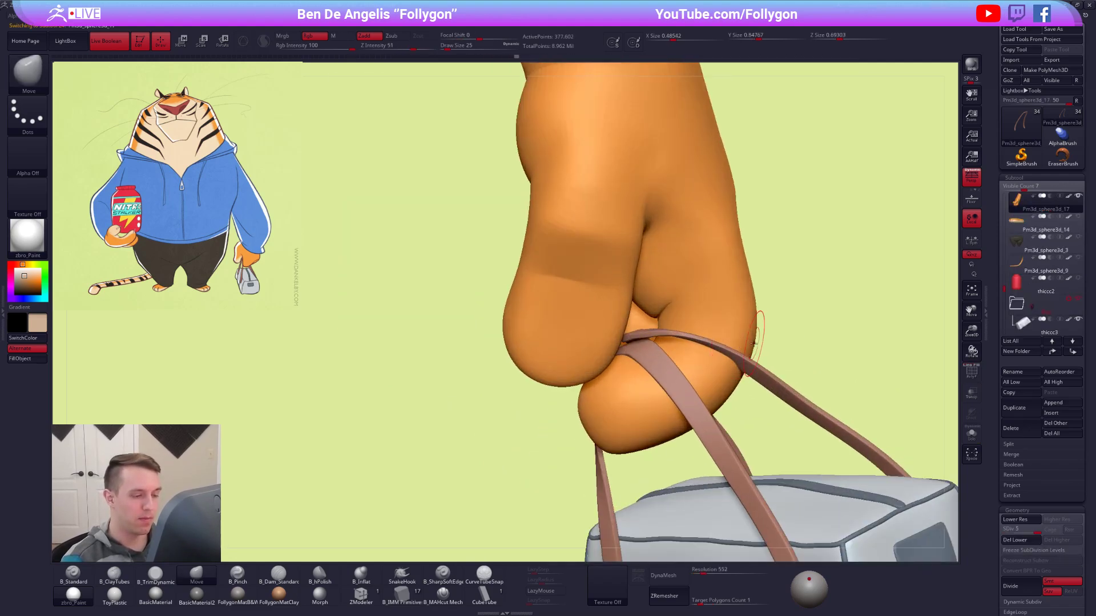
Drop the hand to subdivision level 1, mask everything except the index finger and turn on the polygroup display.
key("w")
key("shift+d")
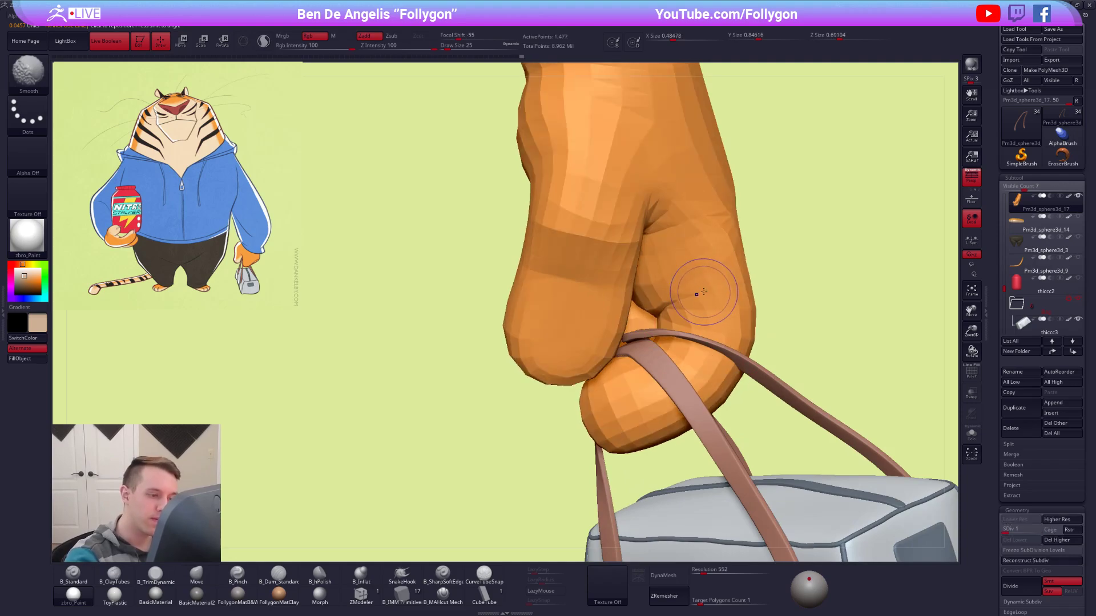
left_click_drag(706, 297, 736, 326, "ctrl")
left_click_drag(820, 356, 761, 336, "alt")
key("q")
key("shift+f")
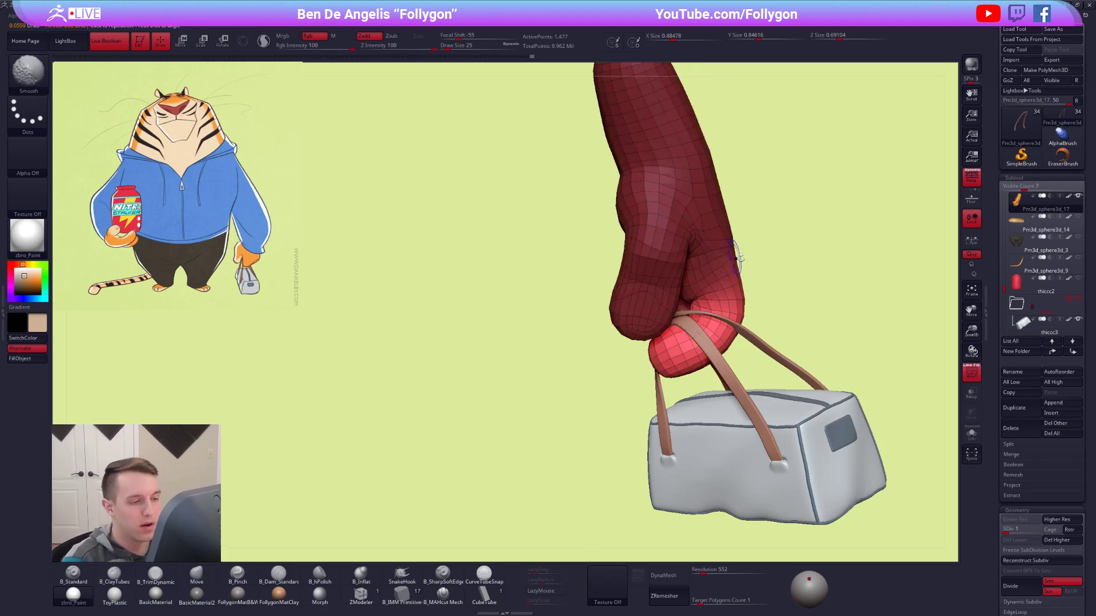
Raise the hand's subdivision level again and hide everything except the index finger.
key("d")
key("d")
key("d")
key("d")
key("shift+f")
left_click(723, 314, "ctrl+shift")
mouse_move(722, 313)
right_mouse_down()
mouse_move(759, 309)
mouse_move(721, 344)
mouse_move(730, 394)
right_mouse_up()
Select the green handle, show its polygroups and fit it against the isolated finger with the Move brush, starting at draw size 21.
left_click(700, 329, "alt")
key("shift+f")
right_click_drag(778, 313, 697, 352)
key("space")
left_click_drag(697, 352, 650, 328)
key("space")
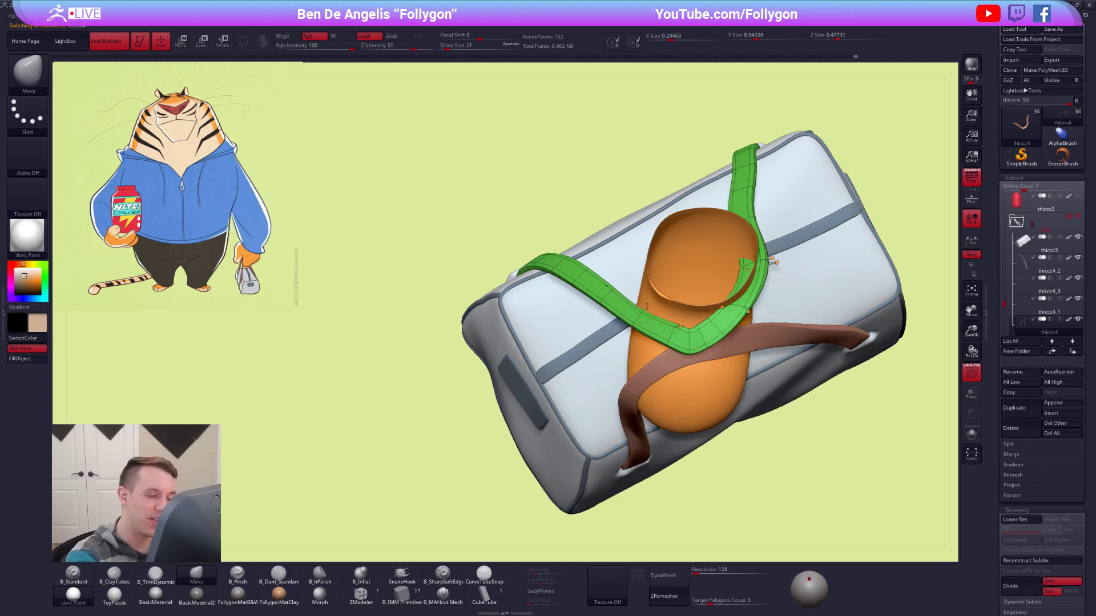
key("space")
left_click_drag(651, 322, 667, 333)
key("space")
Turn off the handle's dynamic subdivision and nudge the corners of its bend with a small Move brush.
key("shift+d")
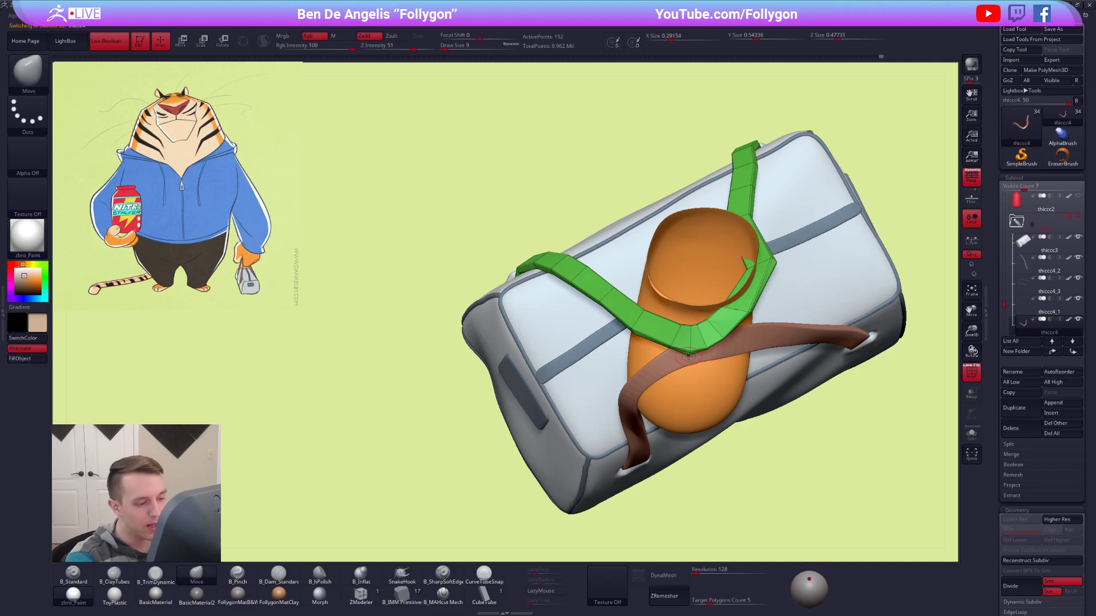
key("space")
left_click_drag(692, 343, 698, 343)
right_click_drag(784, 331, 722, 313)
key("space")
left_click_drag(724, 312, 732, 312)
mouse_move(776, 276)
right_mouse_down()
mouse_move(729, 301)
mouse_move(750, 297)
right_mouse_up()
Isolate the handle, mask all but the segments beside its bend and rotate them with the Transpose line.
key("alt+s")
key("space")
left_click_drag(750, 297, 746, 296)
right_click_drag(745, 297, 746, 334)
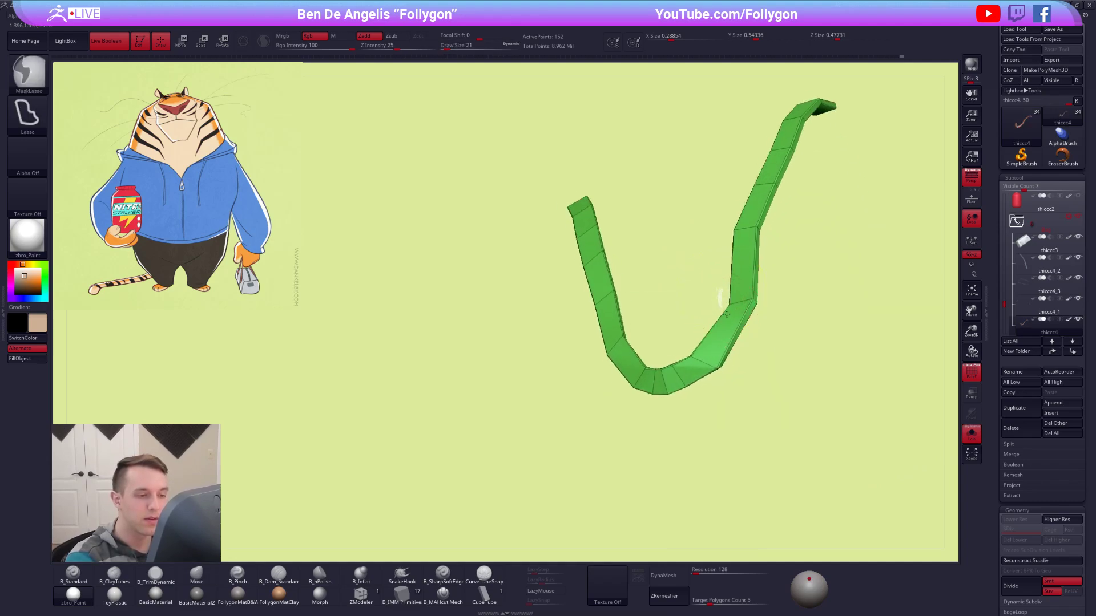
left_click_drag(726, 303, 768, 292, "ctrl")
left_click(799, 285, "ctrl")
right_click_drag(765, 293, 737, 255)
key("r")
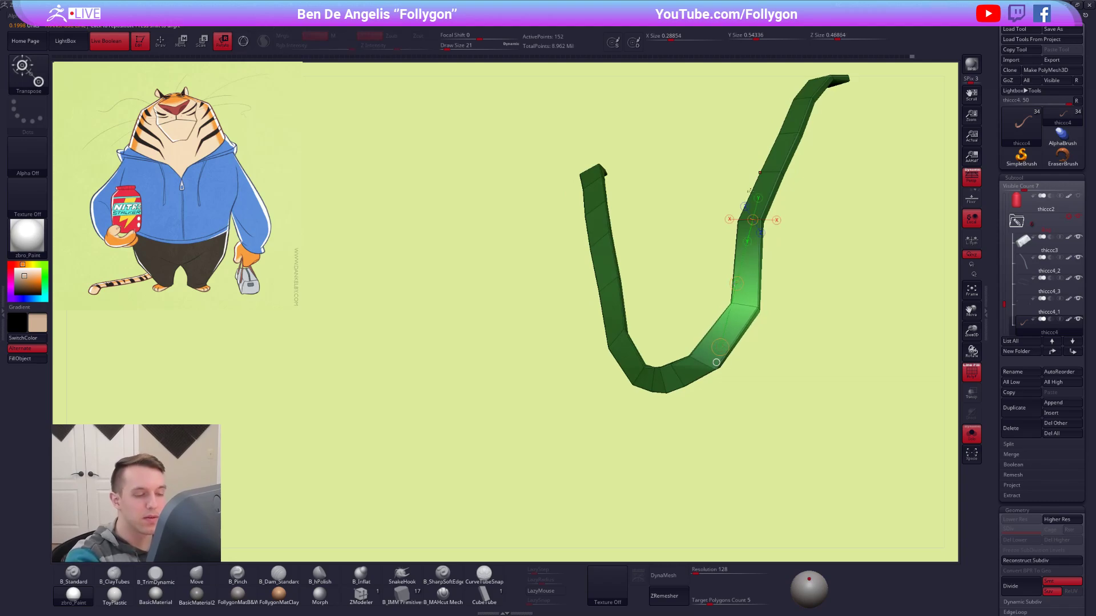
Show the other subtools again and adjust the unmasked segments beside the finger with the Move brush at draw size 33.
key("alt+s")
key("q")
right_click_drag(749, 285, 717, 358)
key("space")
left_click_drag(717, 358, 721, 358)
right_click_drag(721, 358, 753, 293)
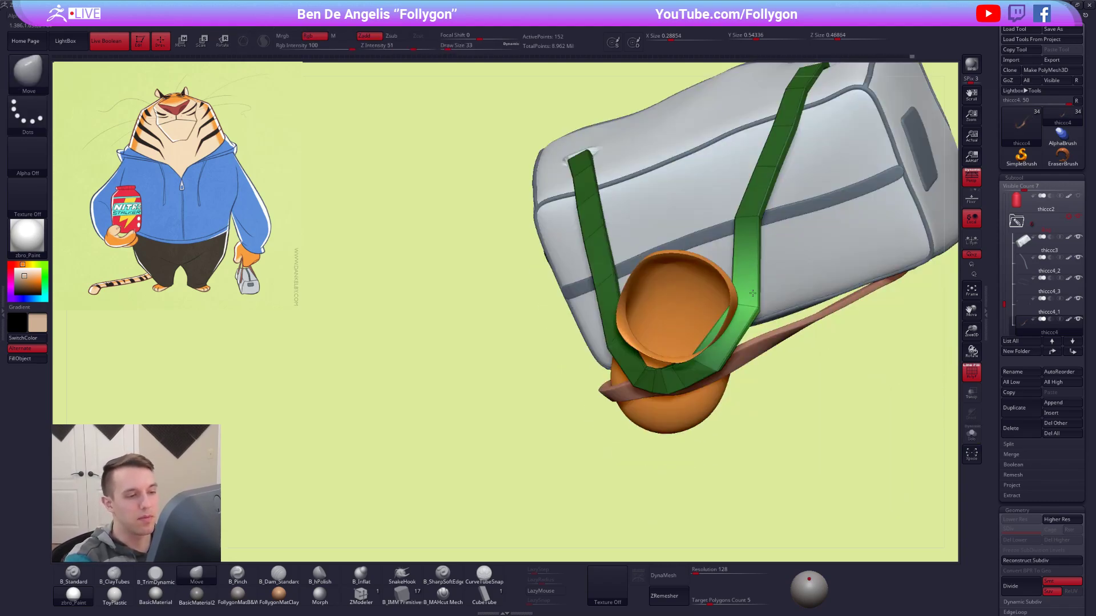
Clear the handle's mask and turn its dynamic subdivision preview back on with all subtools shown.
key("alt+s")
left_click_drag(771, 170, 779, 170)
mouse_move(764, 211)
left_mouse_down()
mouse_move(773, 215)
mouse_move(761, 218)
left_mouse_up()
key("space")
Pull the green handle's loop toward the finger with the Move brush at draw size 61.
key("space")
key("alt+s")
key("d")
mouse_move(777, 331)
left_mouse_down()
mouse_move(704, 323)
mouse_move(716, 323)
left_mouse_up()
key("space")
left_click_drag(645, 268, 721, 245)
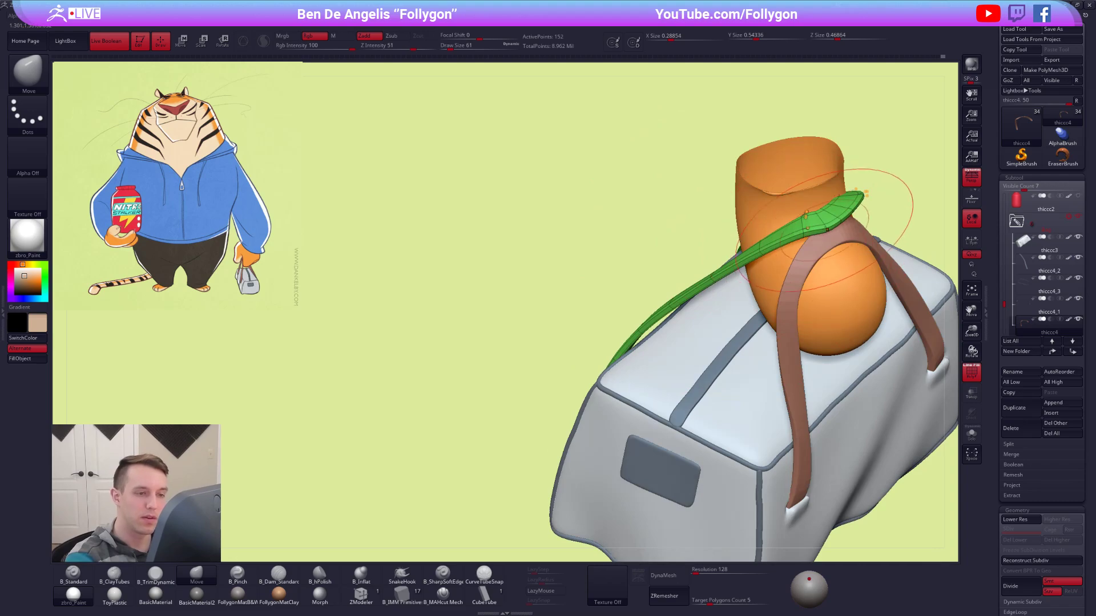
right_click_drag(826, 229, 771, 264, "alt")
Refine the green loop over the top of the finger with the Move brush at draw sizes 33 and 21.
key("space")
left_click_drag(792, 324, 784, 323)
right_click_drag(784, 320, 759, 268)
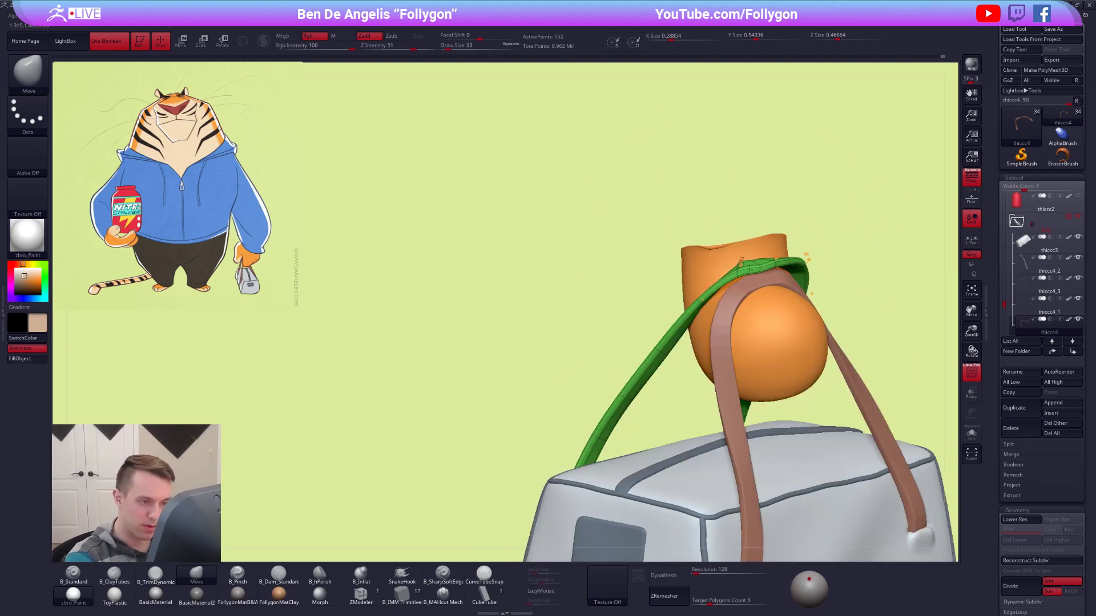
left_click_drag(742, 269, 745, 266)
right_click_drag(746, 265, 780, 255)
key("space")
left_click_drag(778, 255, 772, 255)
right_click_drag(735, 277, 710, 301)
Isolate the handle without dynamic subdivision, mask all but the two segments below the bend and rotate them with the Transpose line.
key("alt+s")
key("shift+d")
left_click_drag(703, 292, 794, 299, "ctrl+alt")
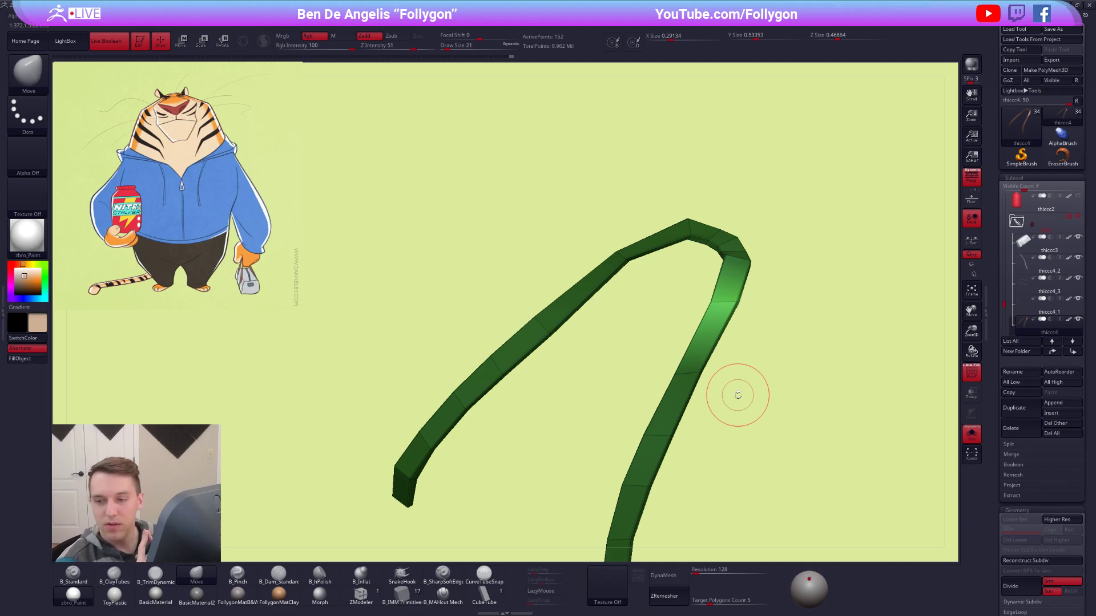
right_click_drag(716, 334, 682, 311, "alt")
key("r")
left_click(692, 275)
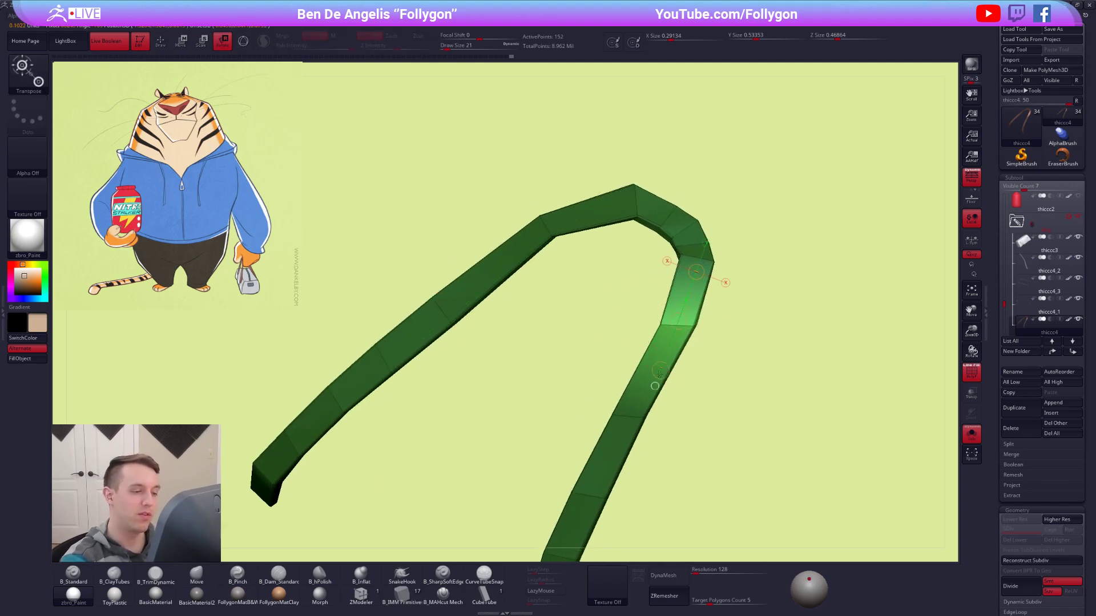
Bring back the other subtools and the handle's dynamic subdivision preview, and return to the Move brush.
key("alt+s")
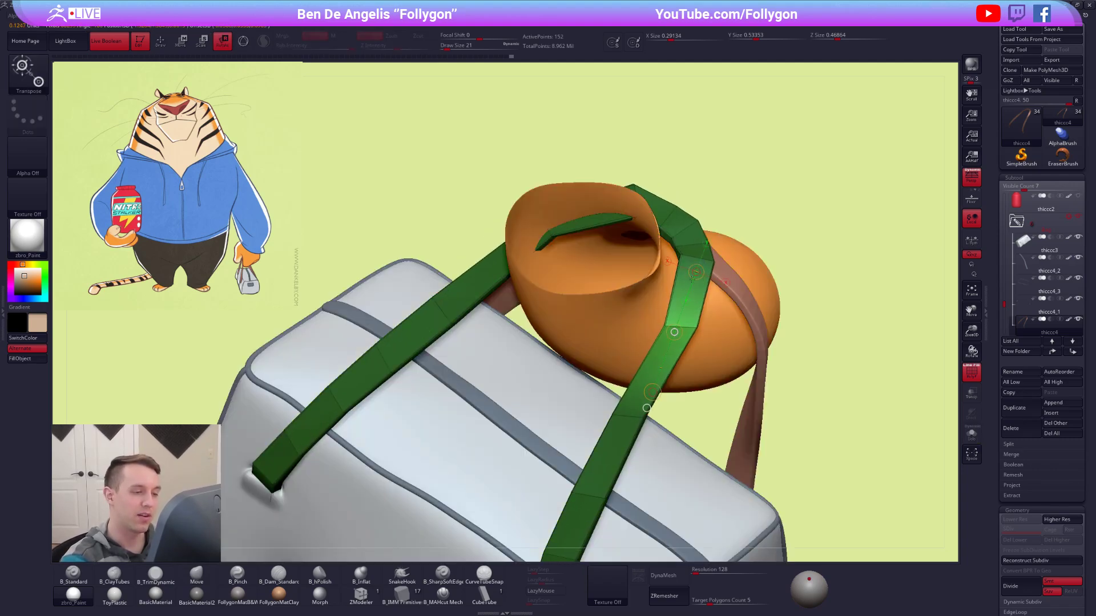
key("d")
key("w")
left_click(688, 330)
left_click_drag(767, 340, 756, 337)
key("q")
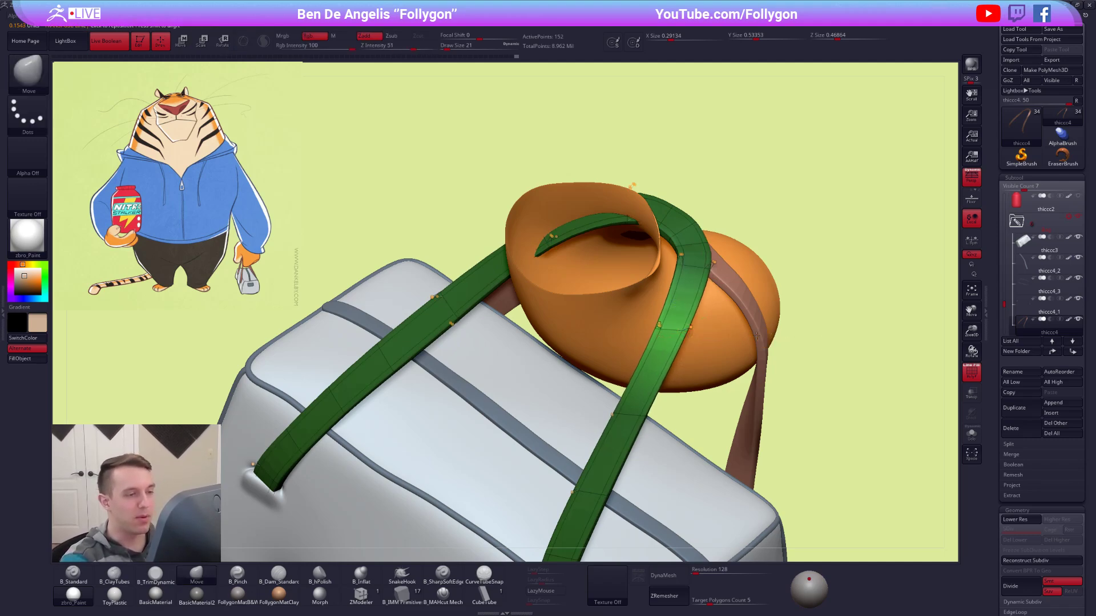
Clear the mask, isolate the green handle and turn off its dynamic subdivision.
left_click_drag(832, 249, 797, 224)
key("alt+shift+s")
key("shift+d")
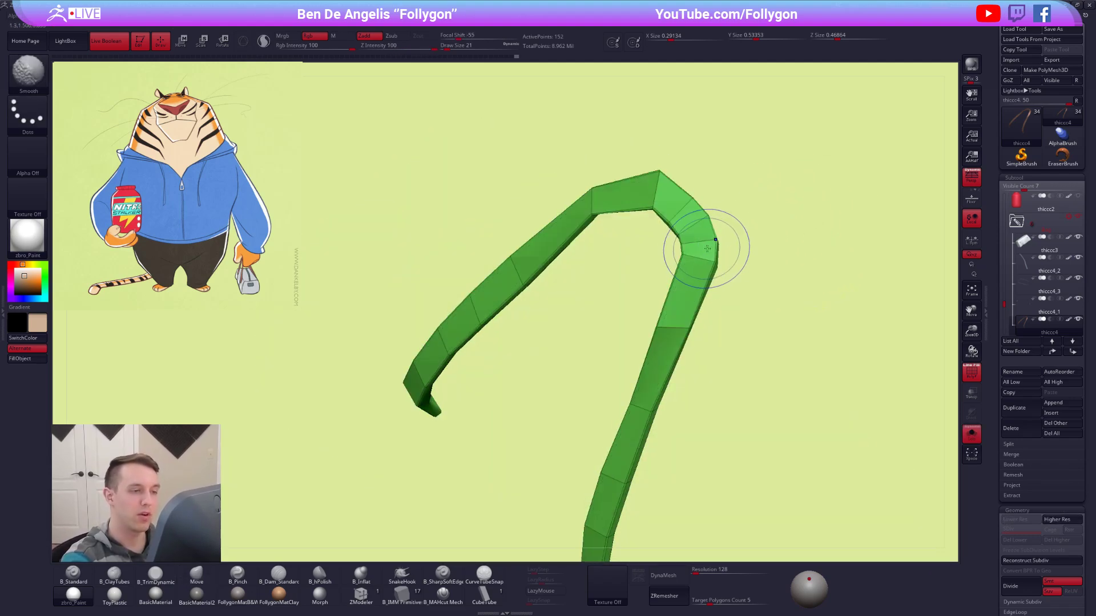
Set ZModeler's edge action to Delete with EdgeLoop Complete and remove the surplus edge loops at the handle's bend.
left_click(361, 594)
mouse_move(692, 267)
right_mouse_down()
mouse_move(681, 299)
mouse_move(689, 277)
right_mouse_up()
key("space")
key("space")
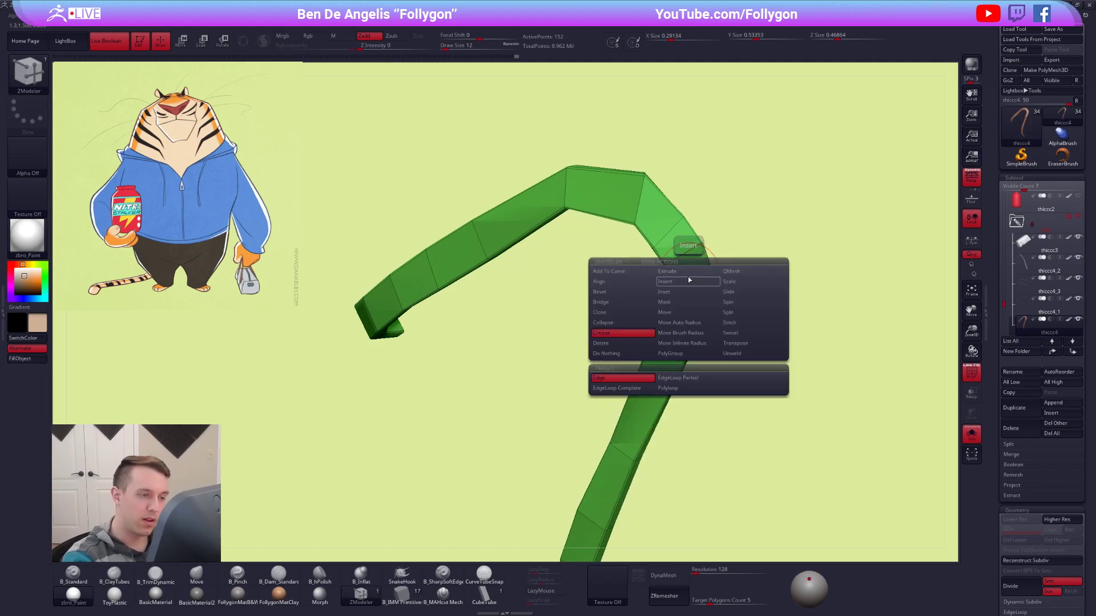
left_click(638, 345)
left_click(692, 271)
left_click(691, 267)
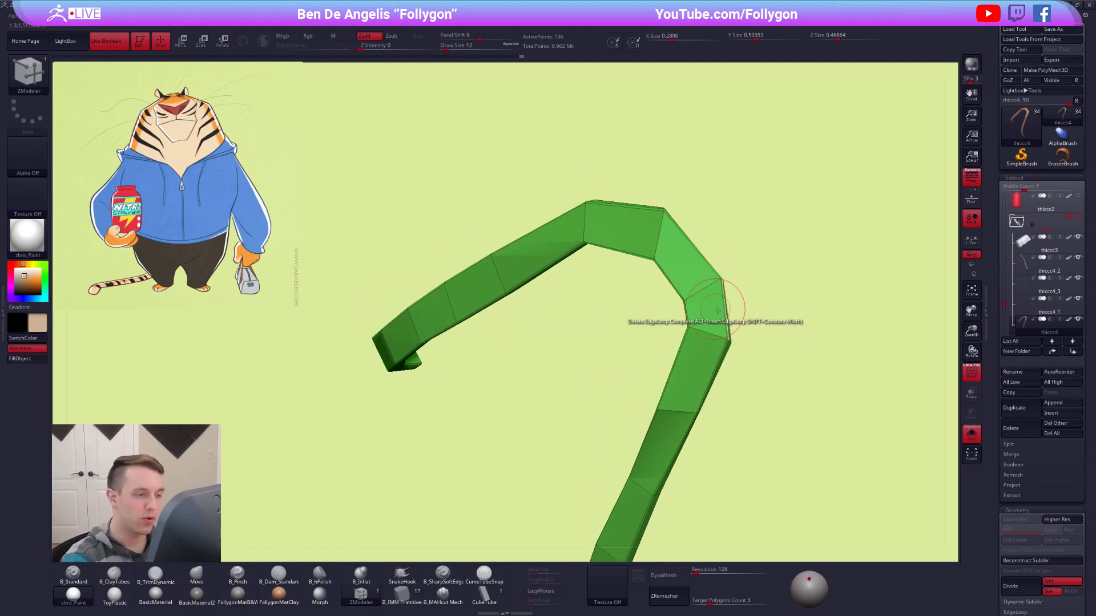
Switch to the Move brush, restore the smoothed preview without polygroup colours and show the other subtools.
mouse_move(715, 293)
right_mouse_down("ctrl")
mouse_move(680, 283)
mouse_move(712, 265)
mouse_move(712, 241)
right_mouse_up("ctrl")
key("b")
key("m")
key("v")
key("s")
left_click(737, 302)
key("d")
key("shift+f")
key("alt+s")
Push the simplified handle bend into place around the finger with the Move brush at draw size 38.
key("s")
left_click(741, 305)
mouse_move(740, 305)
right_mouse_down()
mouse_move(717, 299)
mouse_move(749, 299)
mouse_move(738, 311)
right_mouse_up()
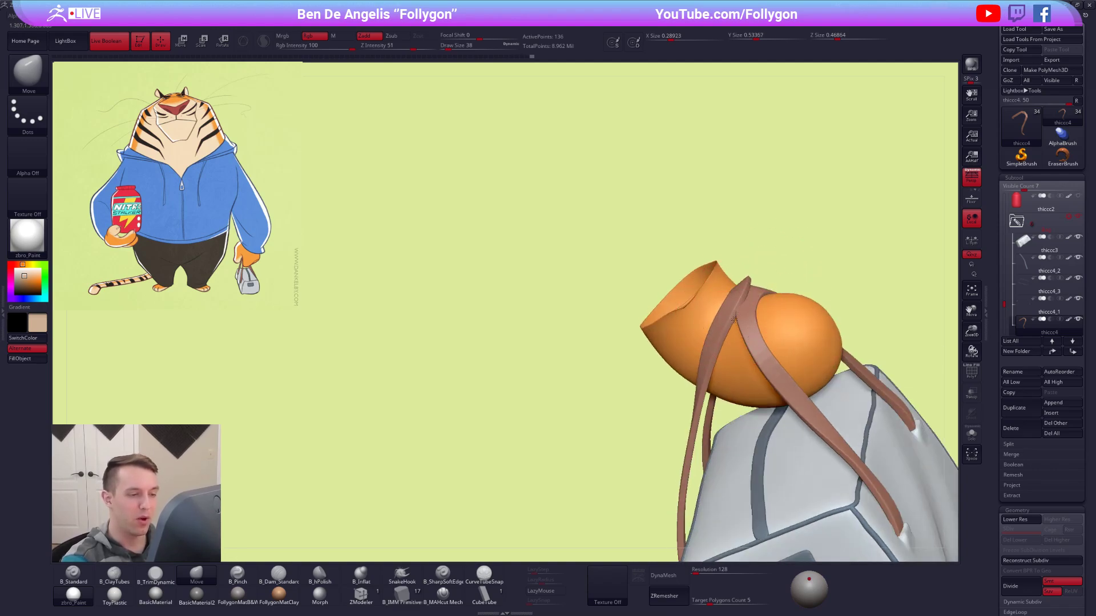
left_click_drag(738, 297, 765, 301)
mouse_move(764, 301)
right_mouse_down()
mouse_move(742, 336)
mouse_move(745, 353)
mouse_move(784, 296)
right_mouse_up()
Reduce the draw size, adjust the handle along the finger's side and turn off its dynamic subdivision.
key("space")
left_click_drag(691, 288, 683, 288)
mouse_move(684, 289)
right_mouse_down("alt")
mouse_move(731, 370)
mouse_move(707, 376)
right_mouse_up("alt")
key("shift+d")
key("space")
left_click(713, 404)
right_click_drag(712, 288, 720, 305)
Show the polygroups, mask all but two segments of the isolated handle beside the finger and rotate them with the Transpose line.
key("shift+f")
right_click_drag(720, 306, 734, 300)
mouse_move(764, 287)
left_mouse_down("ctrl")
mouse_move(705, 274)
mouse_move(756, 297)
left_mouse_up("ctrl")
left_click(750, 301, "ctrl")
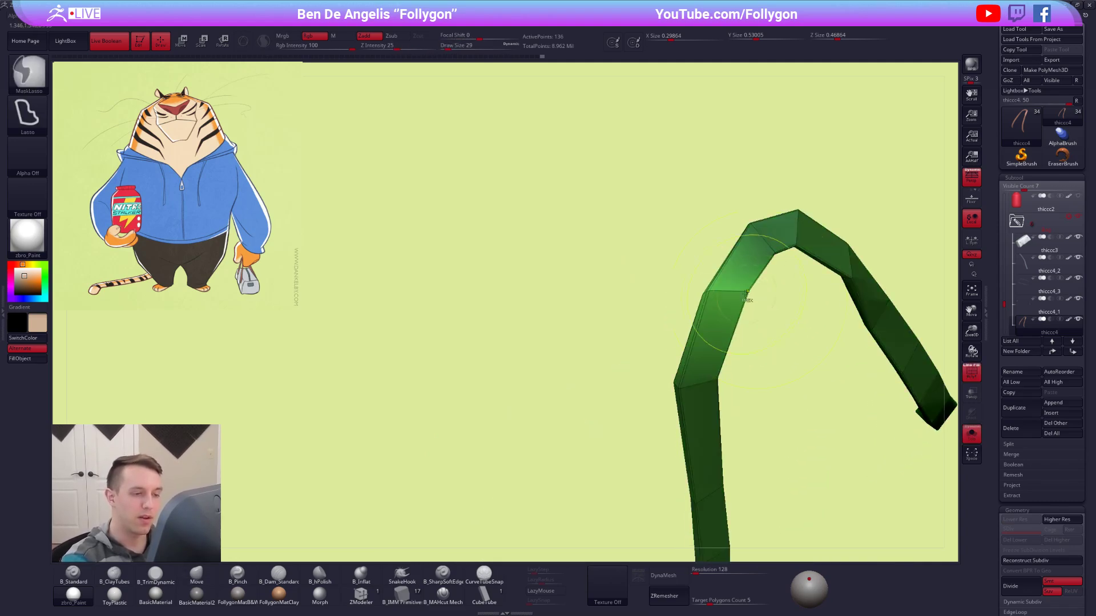
right_click_drag(750, 301, 739, 290)
key("r")
left_click_drag(734, 280, 760, 237)
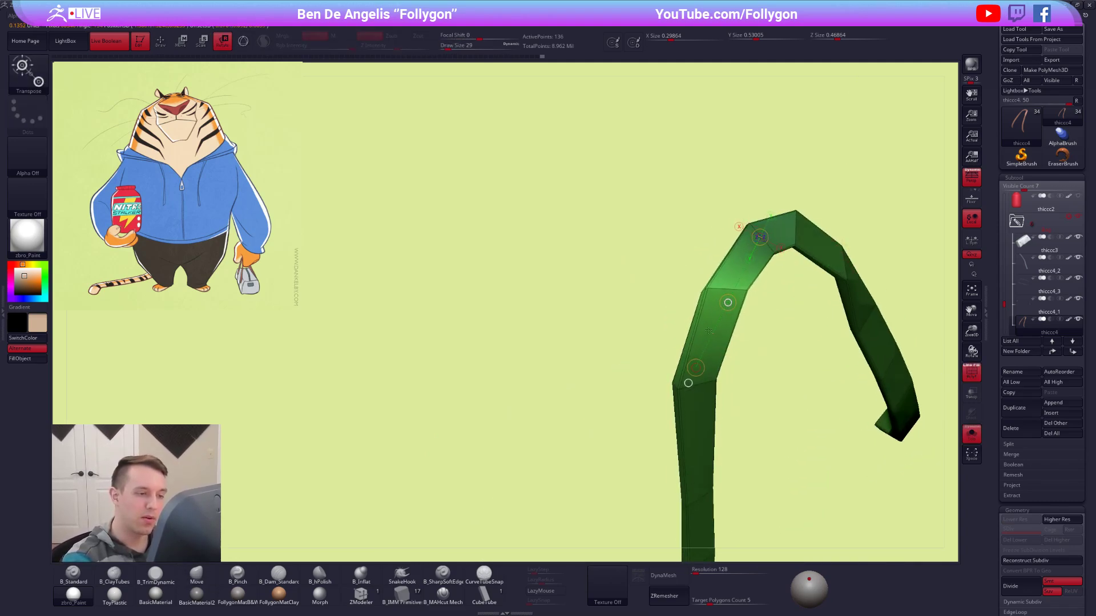
key("space")
right_click_drag(716, 313, 722, 296)
key("d")
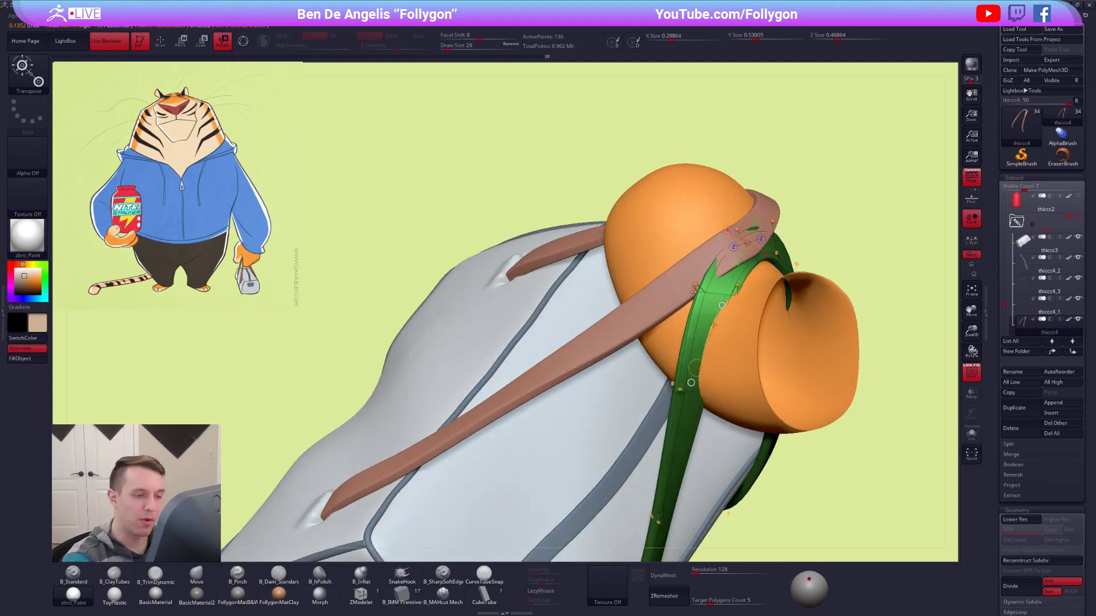
Mask all but the segments around the next edge loop down the handle and rotate them with the Transpose line.
key("q")
mouse_move(708, 282)
right_mouse_down()
mouse_move(712, 365)
mouse_move(704, 338)
right_mouse_up()
key("space")
left_click_drag(703, 337, 718, 362, "ctrl")
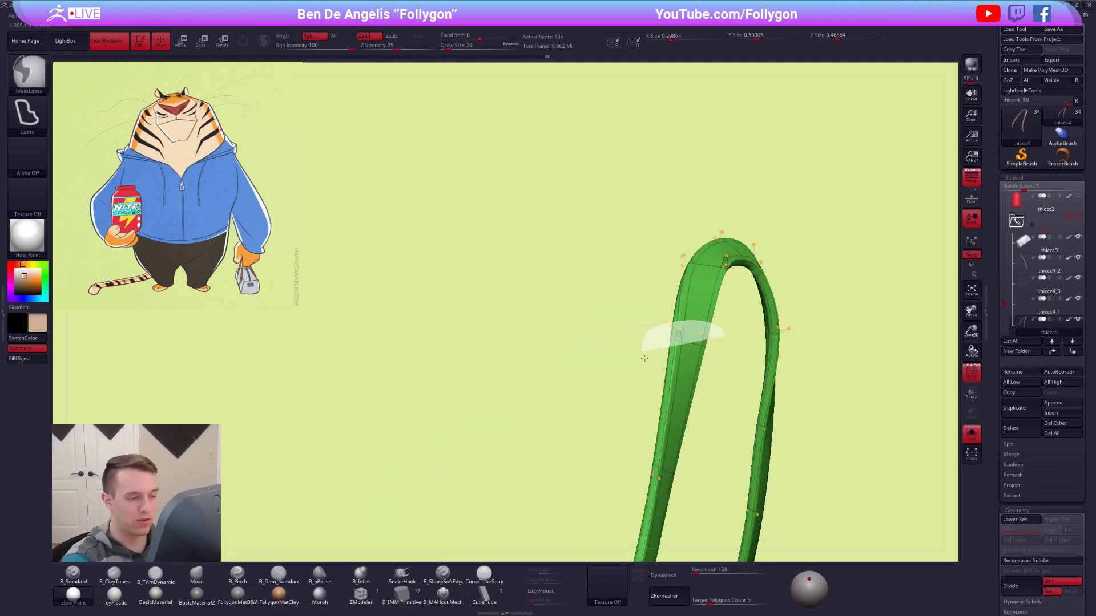
key("shift+d")
key("r")
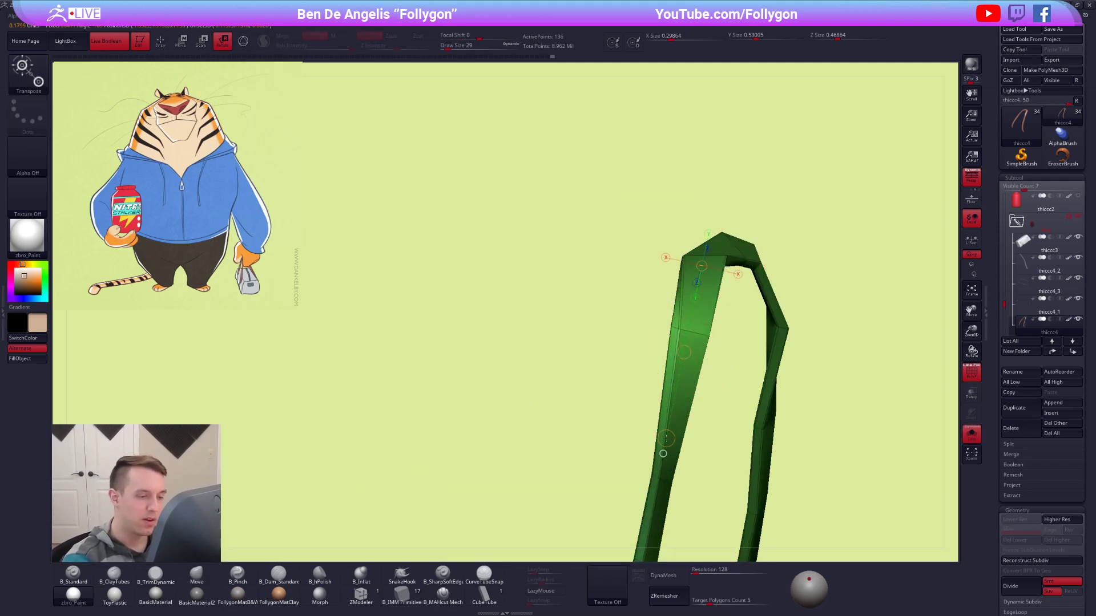
key("space")
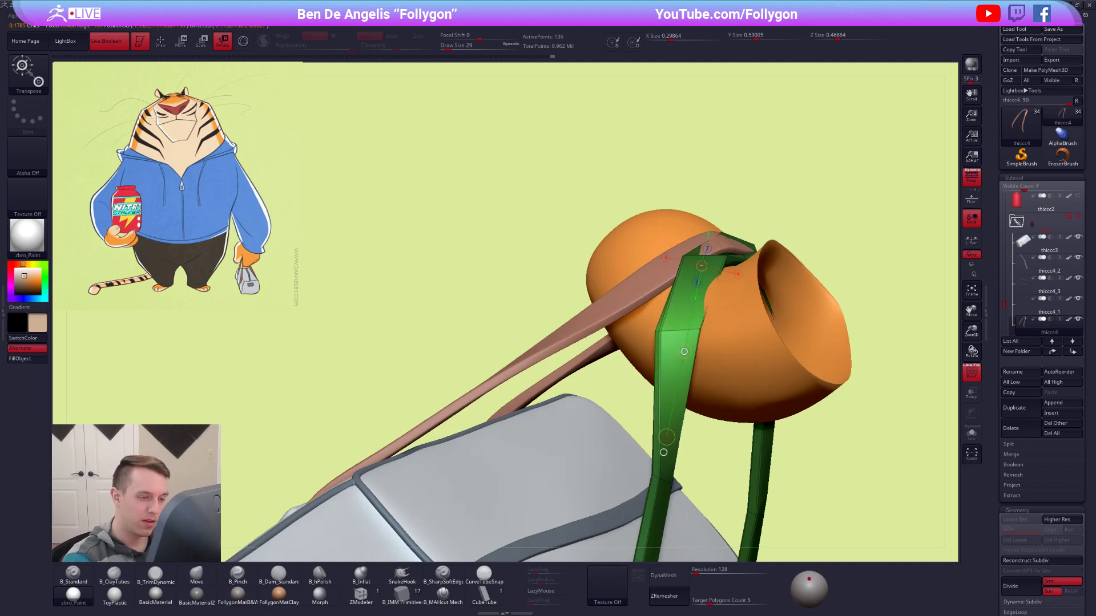
Turn the handle's dynamic subdivision back on and push its side against the finger with the Move brush at draw size 29.
key("b")
key("m")
key("v")
key("d")
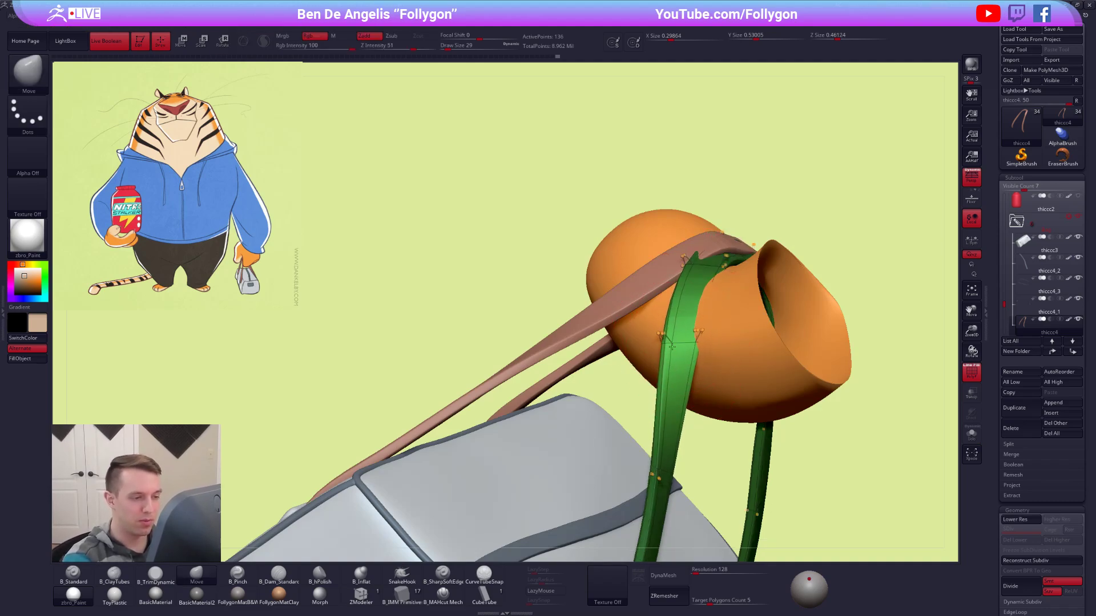
mouse_move(681, 336)
right_mouse_down("alt")
mouse_move(659, 308)
mouse_move(648, 359)
mouse_move(661, 331)
right_mouse_up("alt")
Isolate the handle, turn off dynamic subdivision, rotate the unmasked segments below its bend with the Transpose line, and restore the smoothing.
key("alt+s")
mouse_move(688, 336)
left_mouse_down("ctrl")
mouse_move(695, 327)
mouse_move(698, 347)
left_mouse_up("ctrl")
key("shift+d")
mouse_move(693, 345)
right_mouse_down()
mouse_move(673, 341)
mouse_move(668, 292)
right_mouse_up()
key("r")
left_click_drag(689, 189, 685, 202)
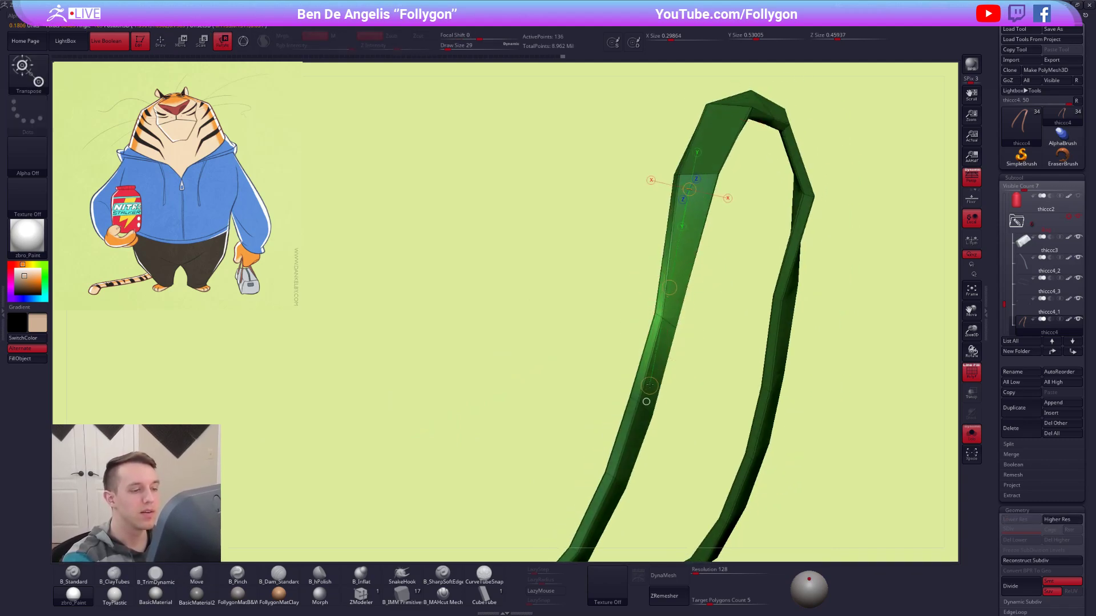
key("d")
key("q")
left_click_drag(716, 258, 724, 245, "ctrl")
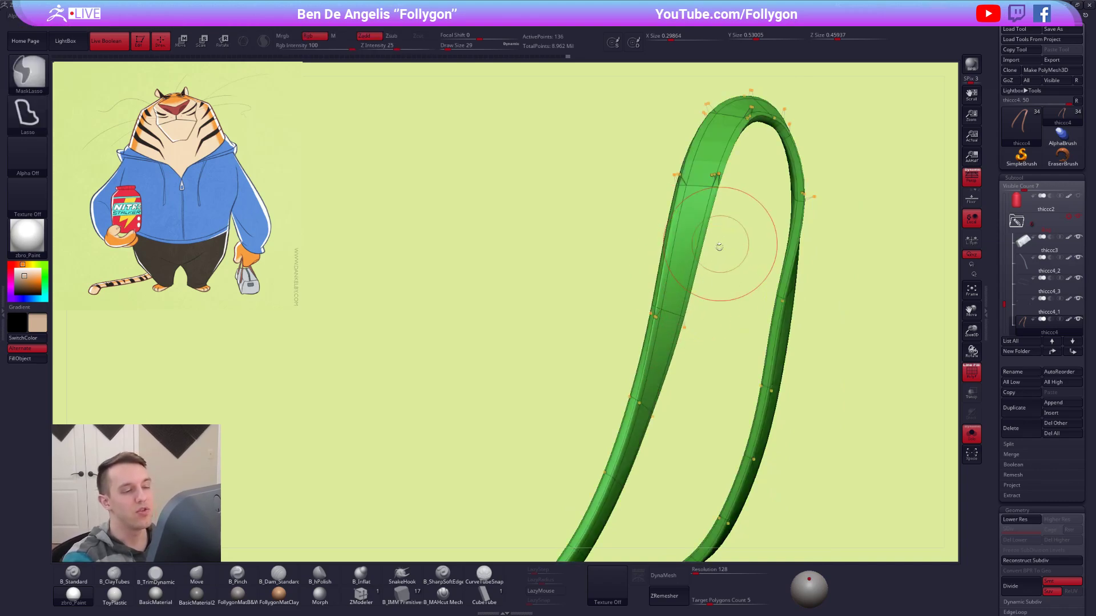
right_click_drag(724, 245, 690, 404, "alt")
Show the bag and finger again and adjust the handle where it passes the other one with the Move brush at draw size 21.
key("w")
key("shift+d")
key("space")
key("q")
right_click_drag(689, 277, 688, 334)
key("alt+s")
key("d")
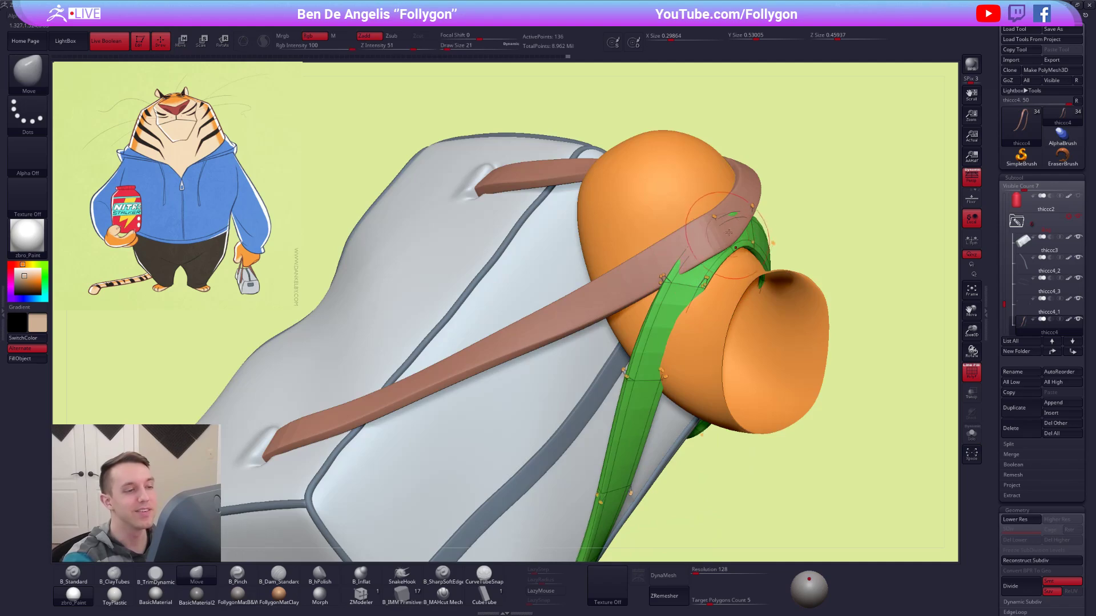
right_click_drag(686, 277, 683, 257)
Isolate the unsmoothed handle, mask all but the segments just below its bend, rotate them with the Transpose line and restore the smoothing.
key("shift+d")
key("alt+s")
key("ctrl")
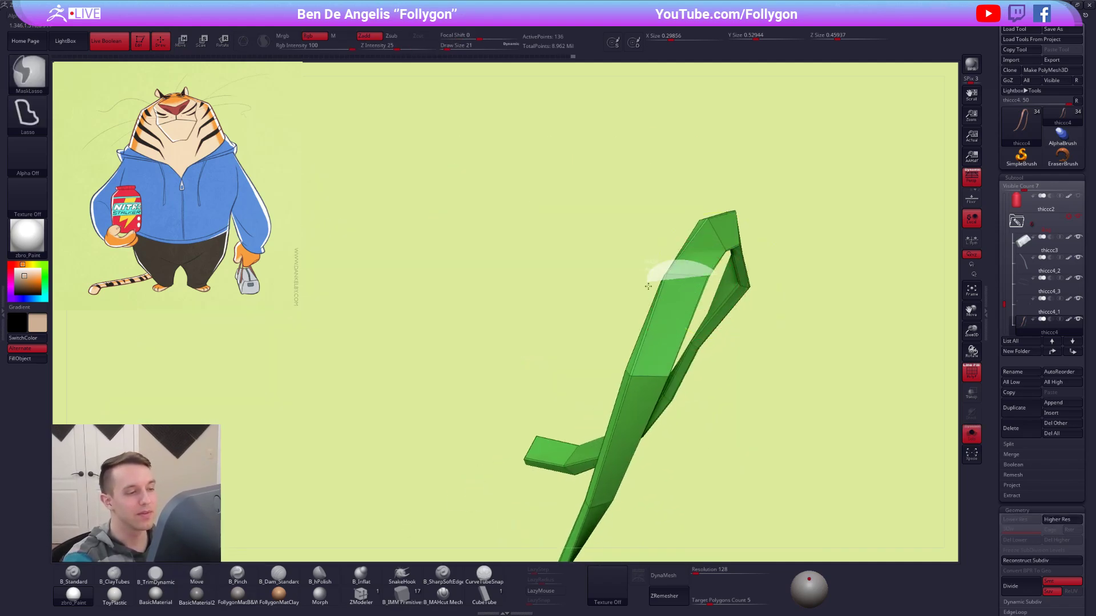
left_click_drag(707, 291, 711, 285, "ctrl+alt")
left_click_drag(789, 465, 774, 460, "alt")
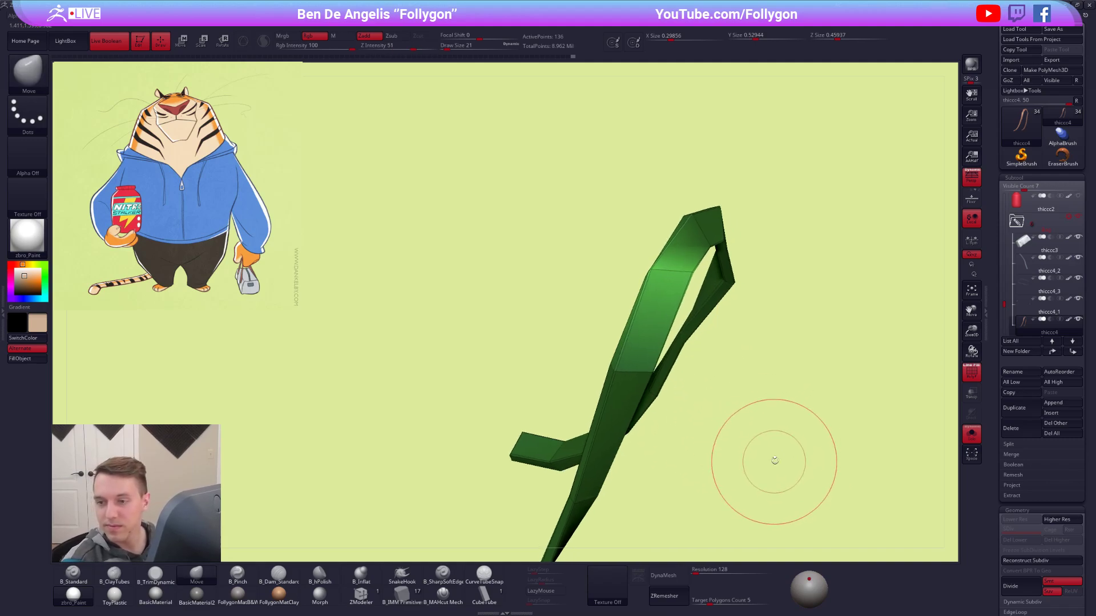
right_click_drag(778, 450, 756, 482)
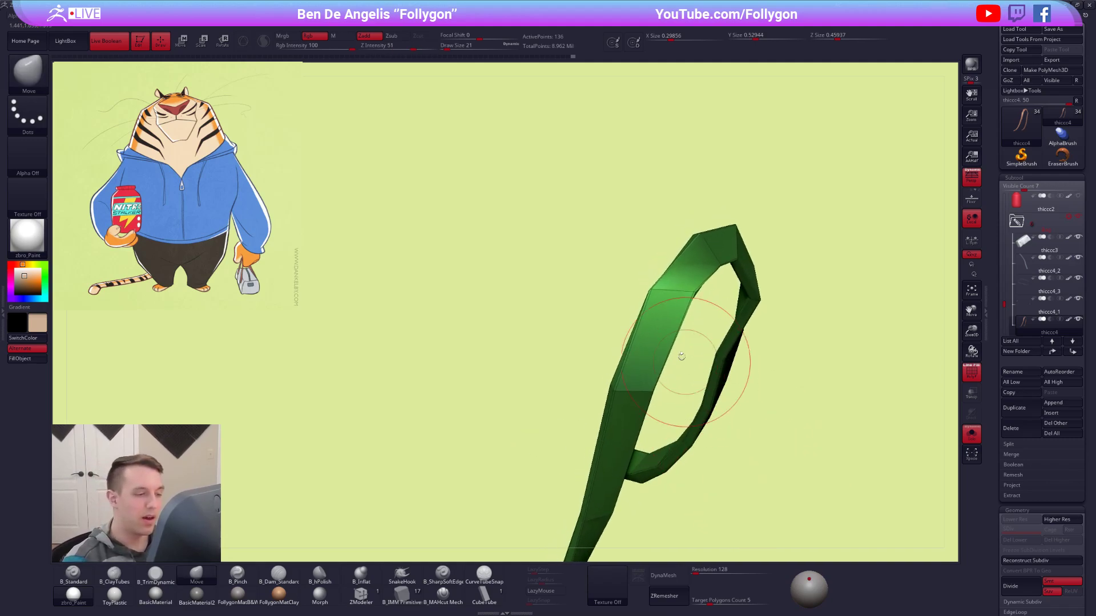
right_click_drag(680, 289, 673, 295, "ctrl")
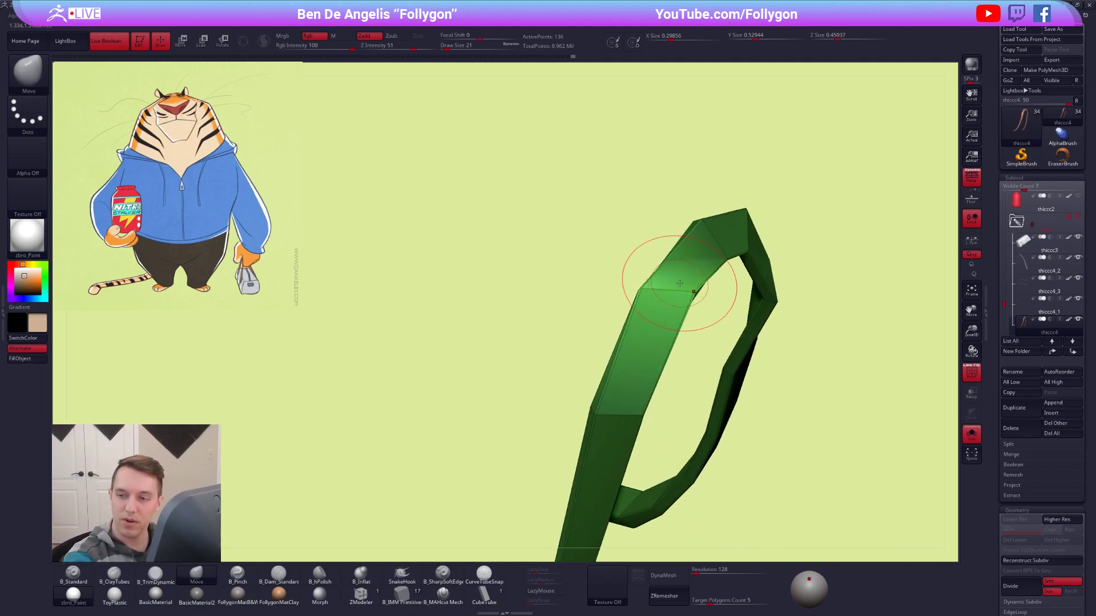
key("r")
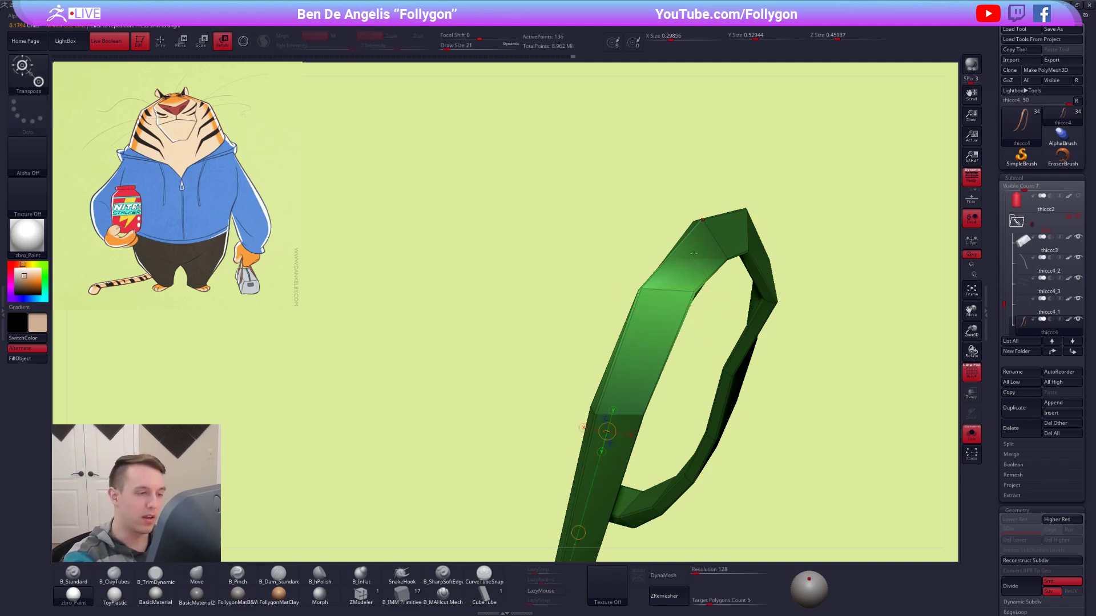
key("alt+shift+s")
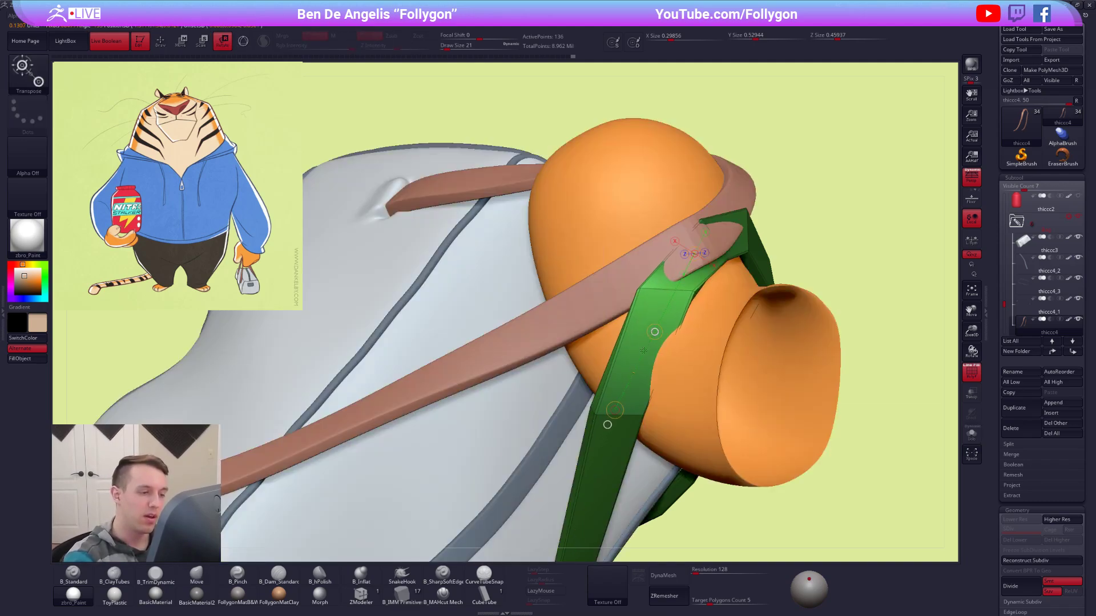
key("d")
key("q")
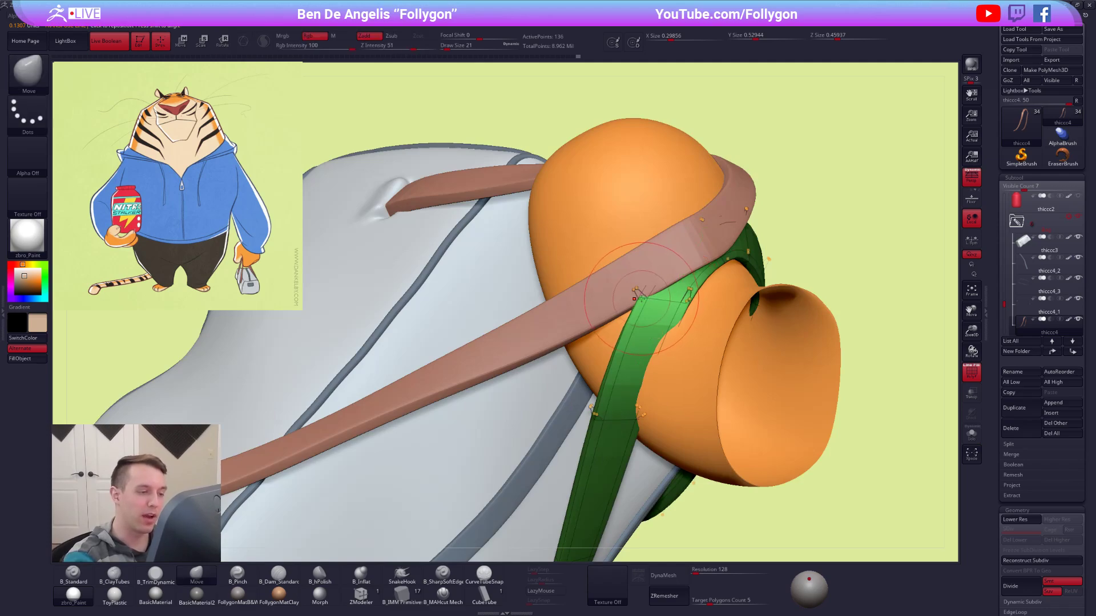
Isolate the handle without smoothing, rotate the unmasked segments beside the finger with the Transpose line, and turn dynamic subdivision back on.
key("shift+f")
right_click_drag(642, 406, 627, 354)
key("alt+shift+s")
key("shift+d")
key("shift+f")
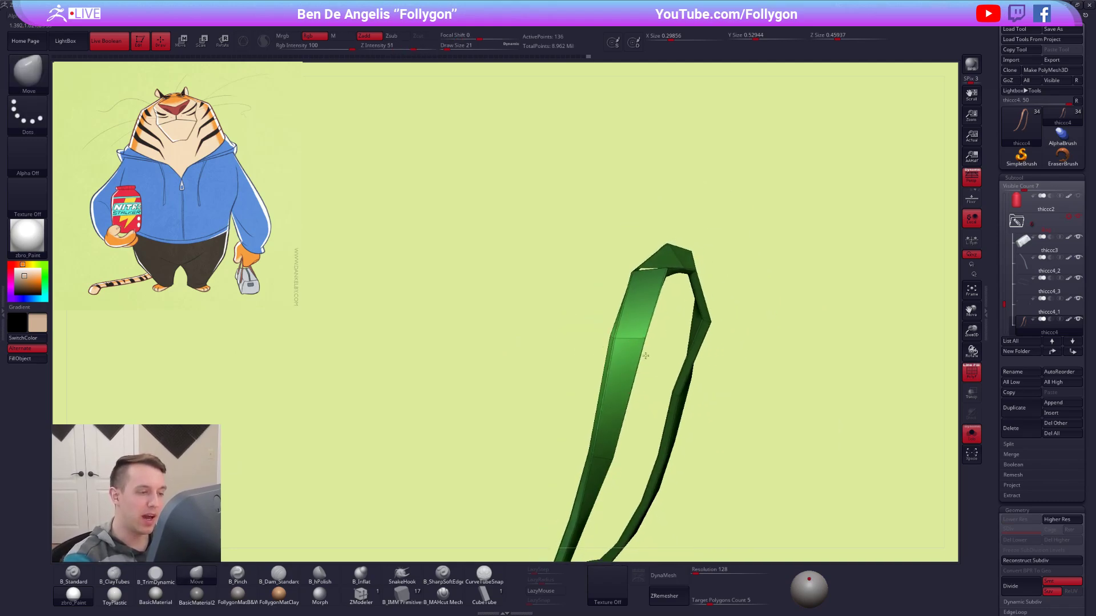
key("r")
key("alt+shift+s")
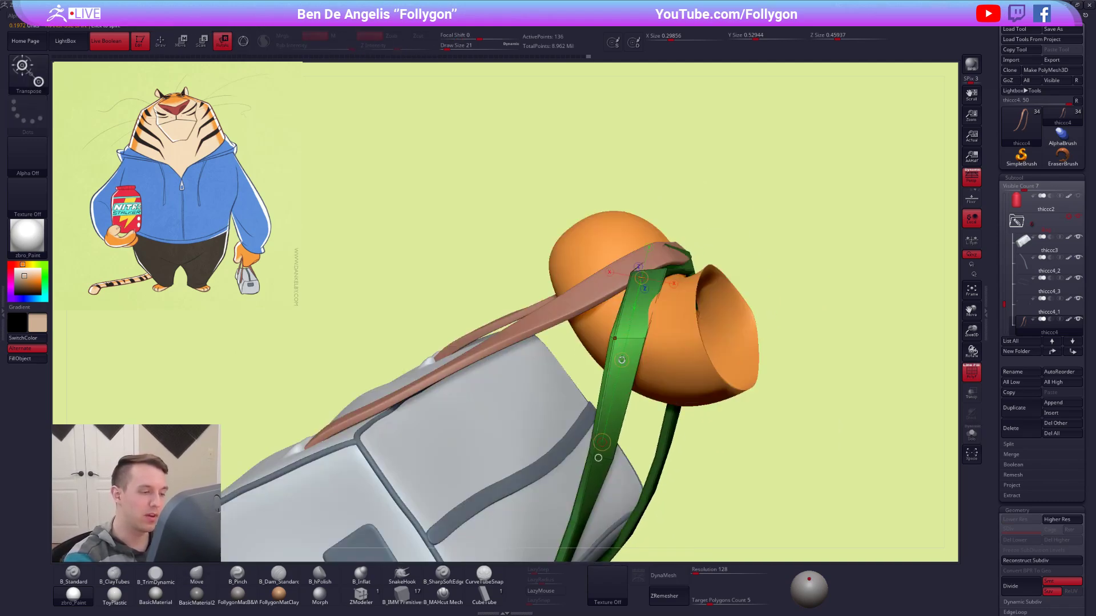
key("d")
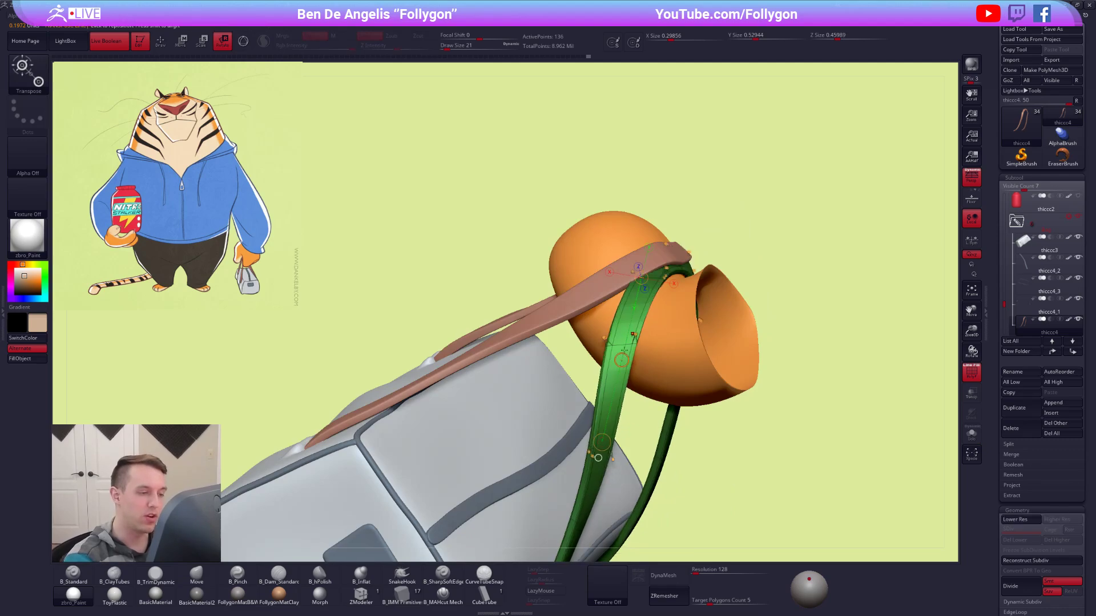
Reshape the handle along the finger's side with the Move brush, adjusting the draw size up to 29.
key("q")
key("space")
left_click_drag(624, 358, 630, 356)
key("space")
mouse_move(690, 389)
right_mouse_down()
mouse_move(639, 336)
mouse_move(627, 368)
mouse_move(635, 348)
right_mouse_up()
key("space")
left_click_drag(636, 352, 638, 352)
left_click(638, 352, "ctrl")
right_click_drag(638, 353, 675, 360)
key("space")
left_click_drag(628, 356, 631, 357)
right_click_drag(630, 357, 634, 285)
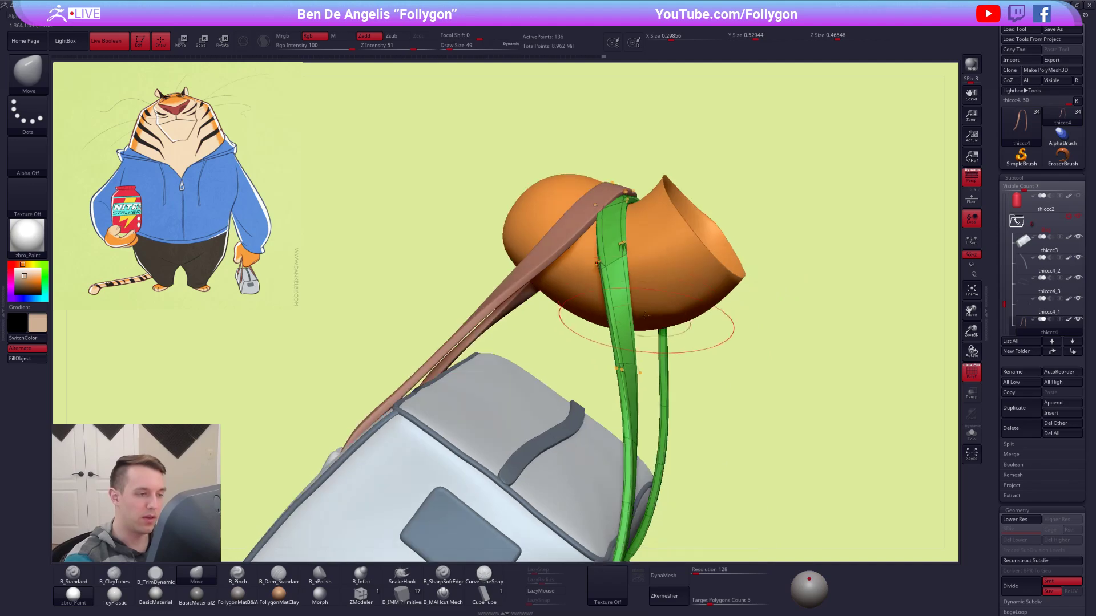
Isolate the other handle without smoothing, delete complete edge loops near its bend with ZModeler, and restore its smoothing and the hidden parts.
key("shift+f")
mouse_move(765, 455)
right_mouse_down()
mouse_move(759, 355)
mouse_move(708, 419)
mouse_move(633, 316)
mouse_move(650, 290)
mouse_move(662, 292)
mouse_move(635, 363)
mouse_move(639, 349)
right_mouse_up()
left_click(642, 287, "alt")
key("shift+f")
key("alt+s")
key("shift+d")
left_click(361, 595)
key("space")
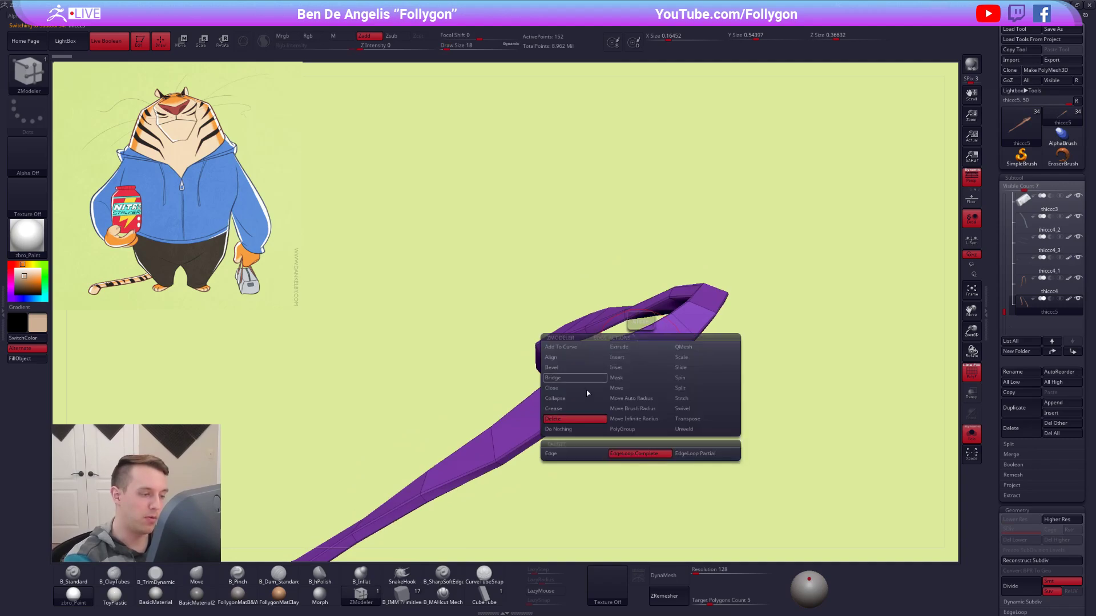
left_click(666, 360)
right_click_drag(666, 362, 641, 428)
left_click(649, 372)
mouse_move(650, 379)
right_mouse_down()
mouse_move(661, 392)
mouse_move(705, 389)
mouse_move(696, 401)
mouse_move(675, 362)
mouse_move(662, 361)
mouse_move(527, 380)
right_mouse_up()
key("d")
key("alt+s")
Return to the Move brush at draw size 29, reselect the first handle and save the project.
key("shift+f")
key("b")
key("m")
key("v")
key("space")
left_click(619, 377)
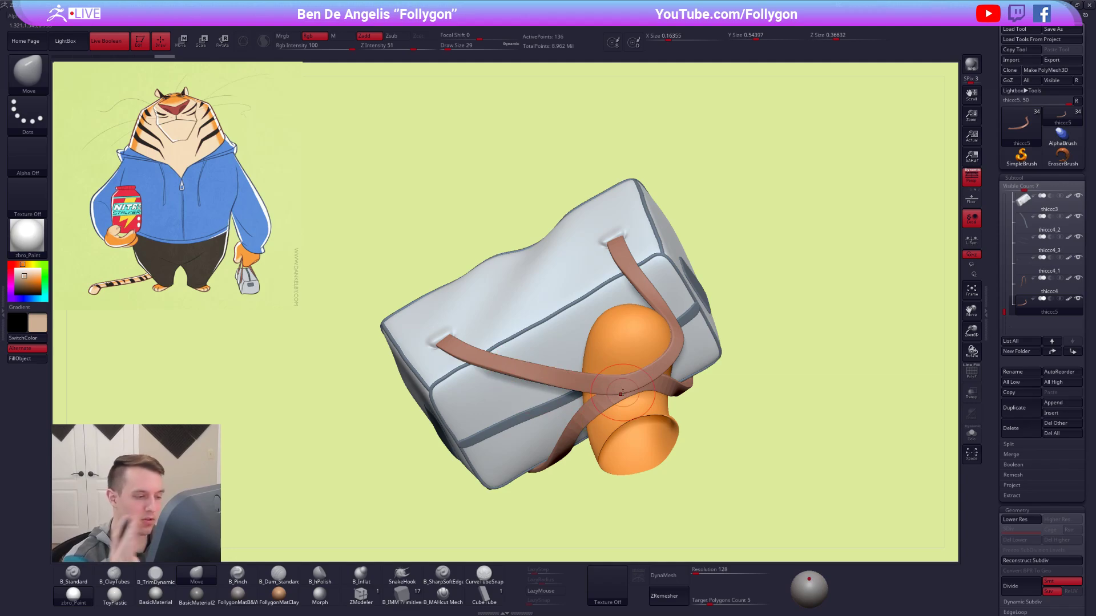
left_click(678, 388, "alt")
mouse_move(693, 405)
right_mouse_down()
mouse_move(693, 349)
mouse_move(741, 416)
mouse_move(792, 454)
mouse_move(798, 443)
mouse_move(793, 460)
mouse_move(808, 459)
mouse_move(724, 480)
right_mouse_up()
key("ctrl+s")
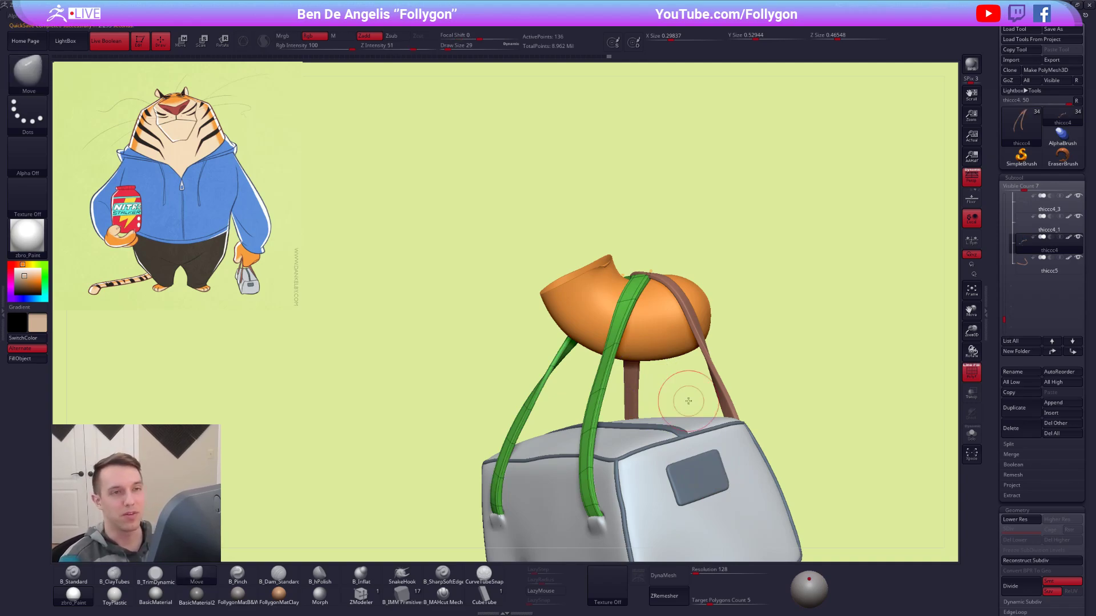
Isolate the first handle without smoothing, mask all but the two segments beneath its bend and rotate them with the Transpose line.
key("shift+d")
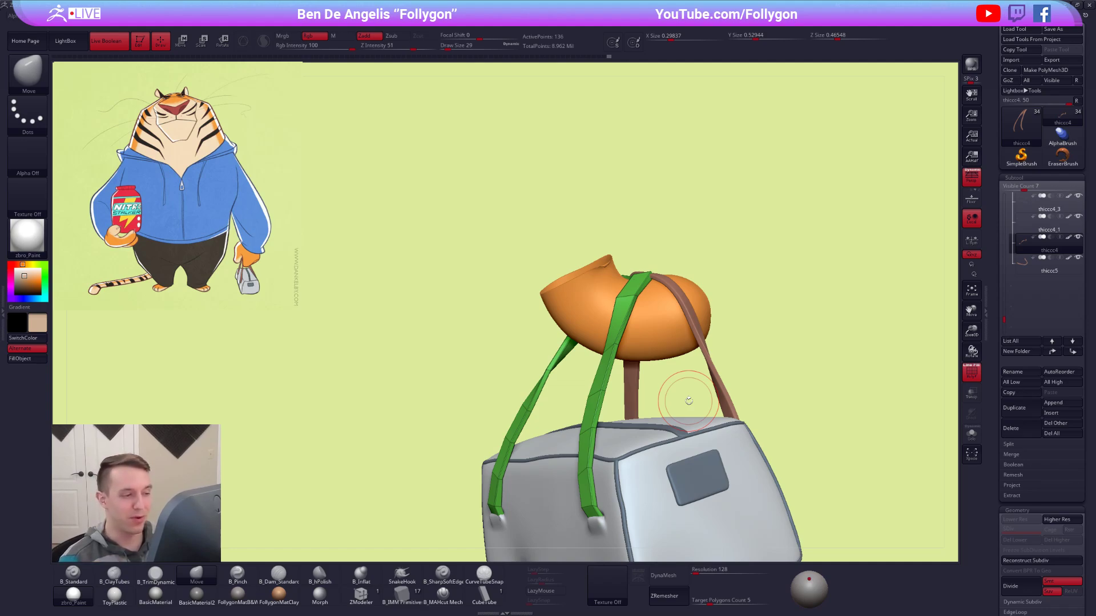
key("shift+s")
mouse_move(624, 310)
right_mouse_down("ctrl")
mouse_move(648, 335)
mouse_move(664, 409)
right_mouse_up("ctrl")
left_click_drag(624, 355, 722, 369, "ctrl")
left_click(722, 370, "ctrl")
right_click_drag(713, 375, 665, 382)
key("r")
left_click_drag(668, 318, 646, 432)
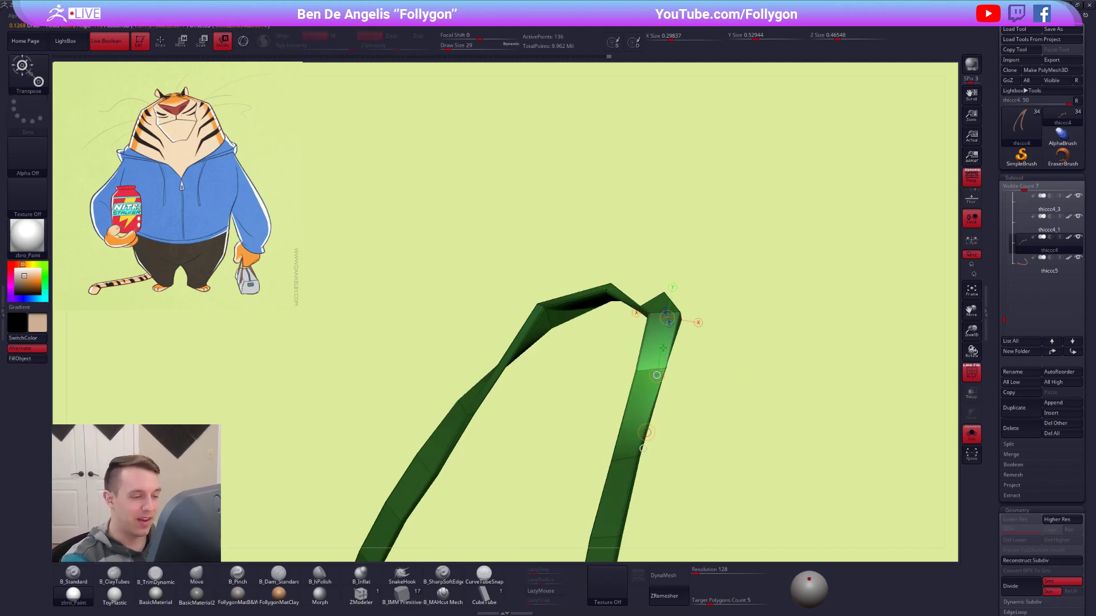
key("shift+s")
mouse_move(683, 404)
right_mouse_down()
mouse_move(674, 354)
mouse_move(633, 337)
mouse_move(613, 343)
right_mouse_up()
Rotate the unmasked handle segments on the finger's opposite side with the Transpose line and turn dynamic subdivision back on.
key("q")
mouse_move(665, 375)
right_mouse_down()
mouse_move(660, 411)
mouse_move(624, 420)
right_mouse_up()
key("shift+d")
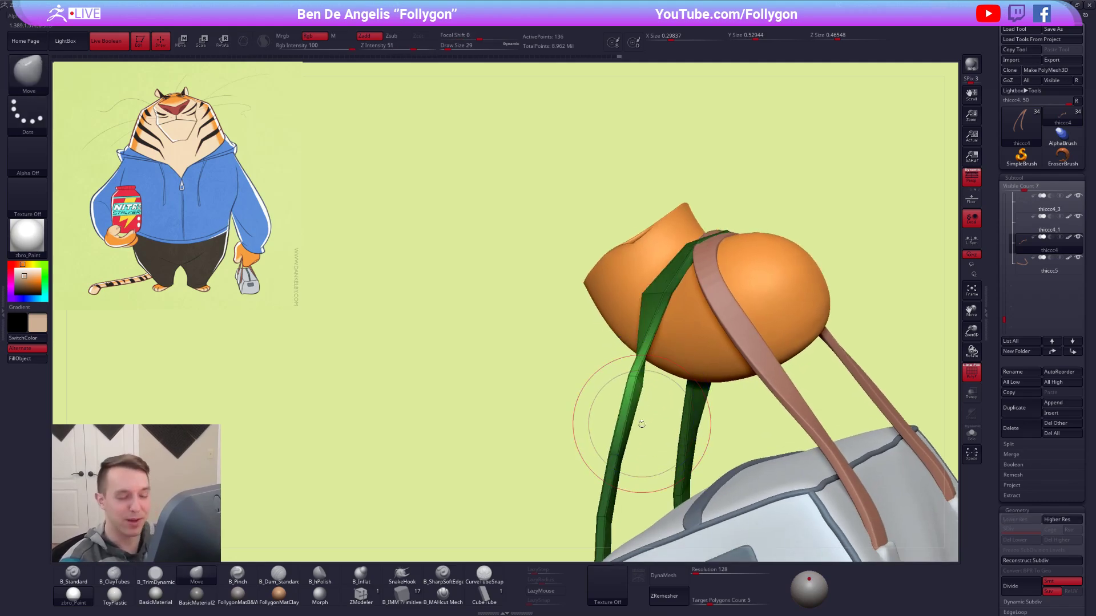
key("r")
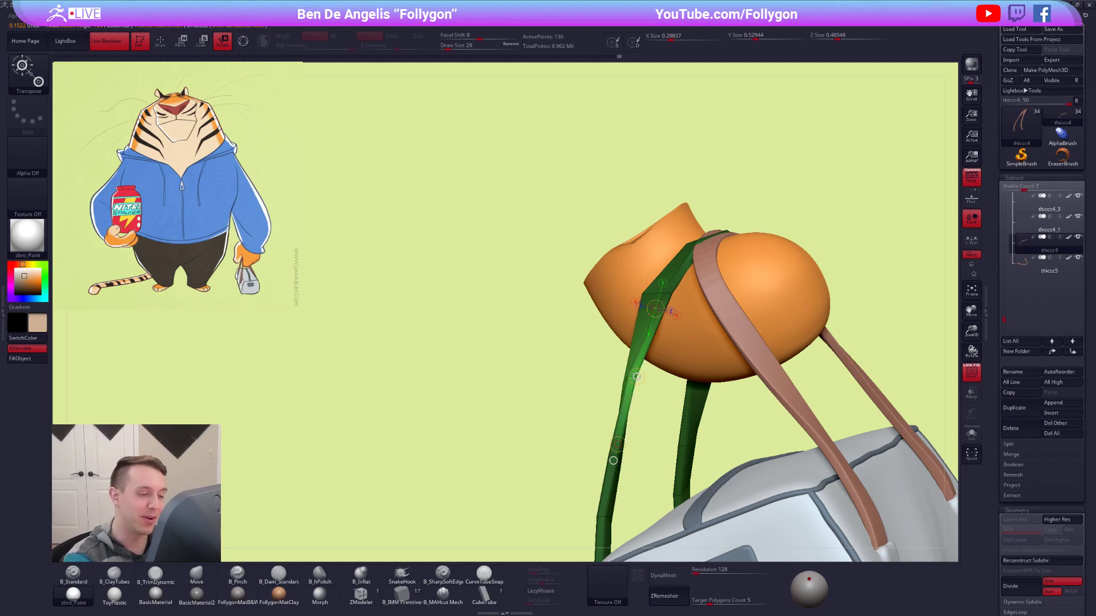
key("d")
key("q")
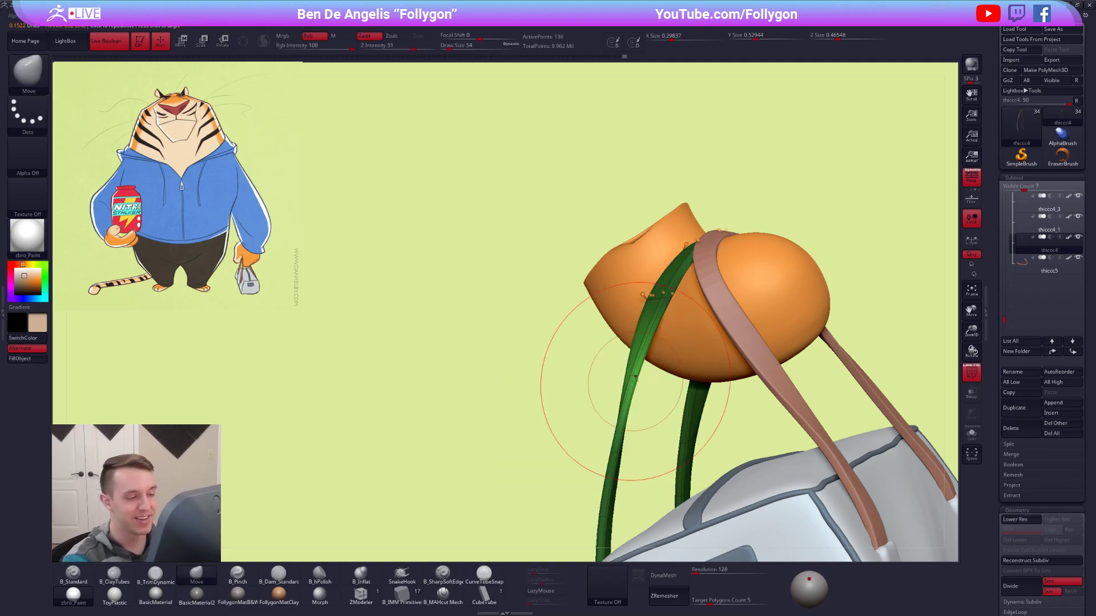
Reshape both strands of the handle beside the finger with the Move brush, reducing the draw size from 54 to 38.
right_click_drag(634, 374, 704, 373)
left_click_drag(705, 371, 718, 386, "ctrl")
right_click_drag(685, 371, 736, 365)
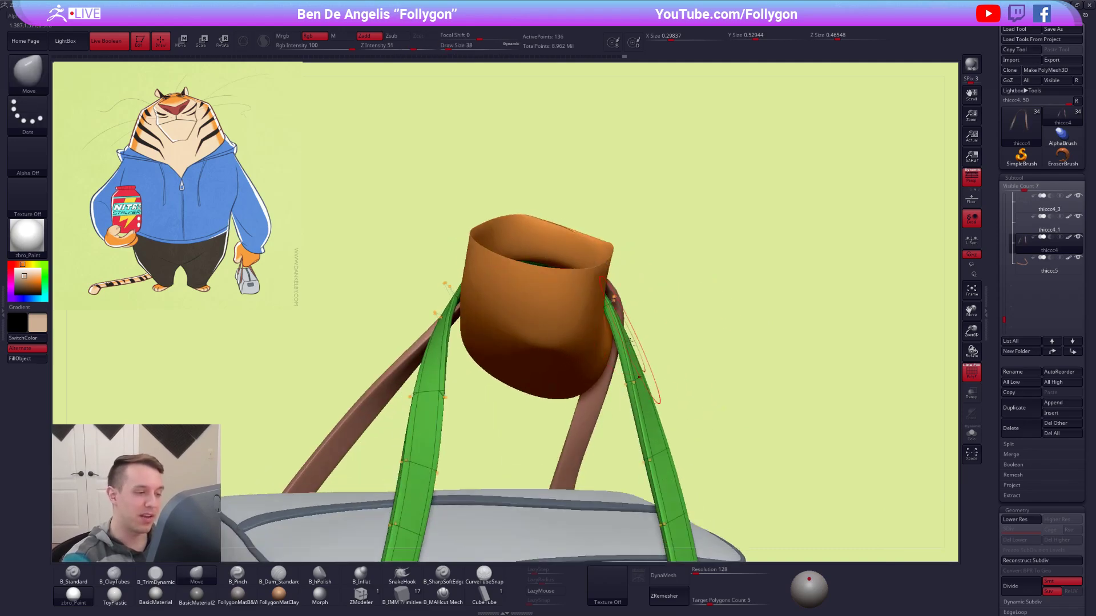
right_click_drag(622, 328, 670, 329, "alt")
key("bracketleft")
key("bracketleft")
left_click_drag(685, 372, 677, 376)
Push the handle's bend over the finger's upper side into shape with the Move brush at draw size 25.
mouse_move(537, 368)
right_mouse_down()
mouse_move(496, 375)
mouse_move(501, 352)
mouse_move(633, 347)
mouse_move(659, 273)
mouse_move(634, 337)
right_mouse_up()
left_click_drag(669, 307, 659, 315)
right_click_drag(656, 314, 639, 360)
key("space")
left_click_drag(669, 302, 661, 296)
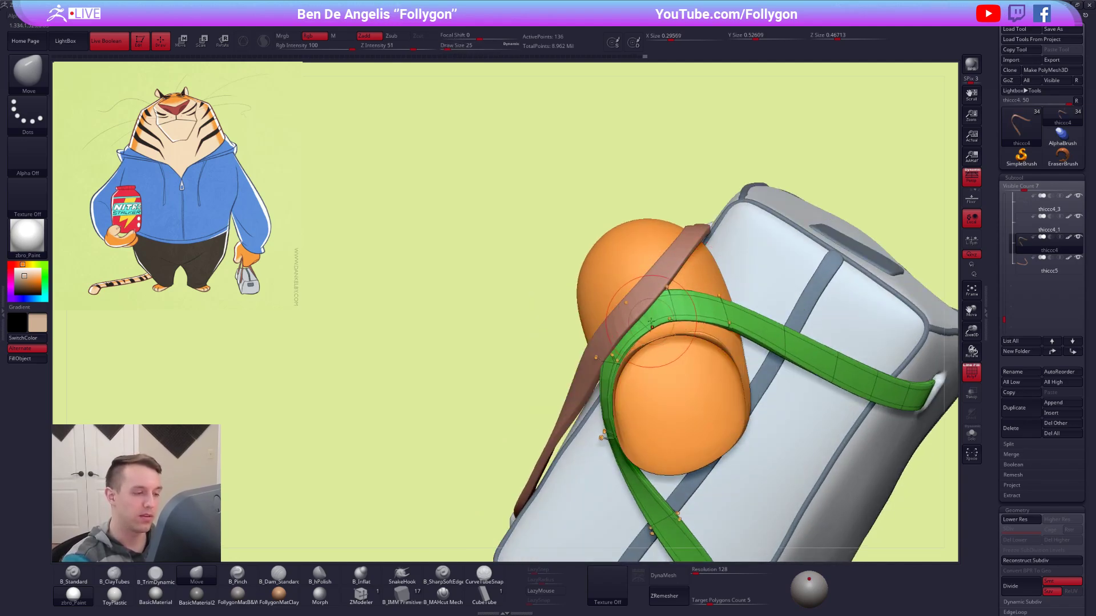
left_click_drag(660, 329, 658, 325)
key("space")
Isolate the handle, turn off its dynamic subdivision and refine the bend's points with the Move brush, starting at draw size 12.
key("alt+s")
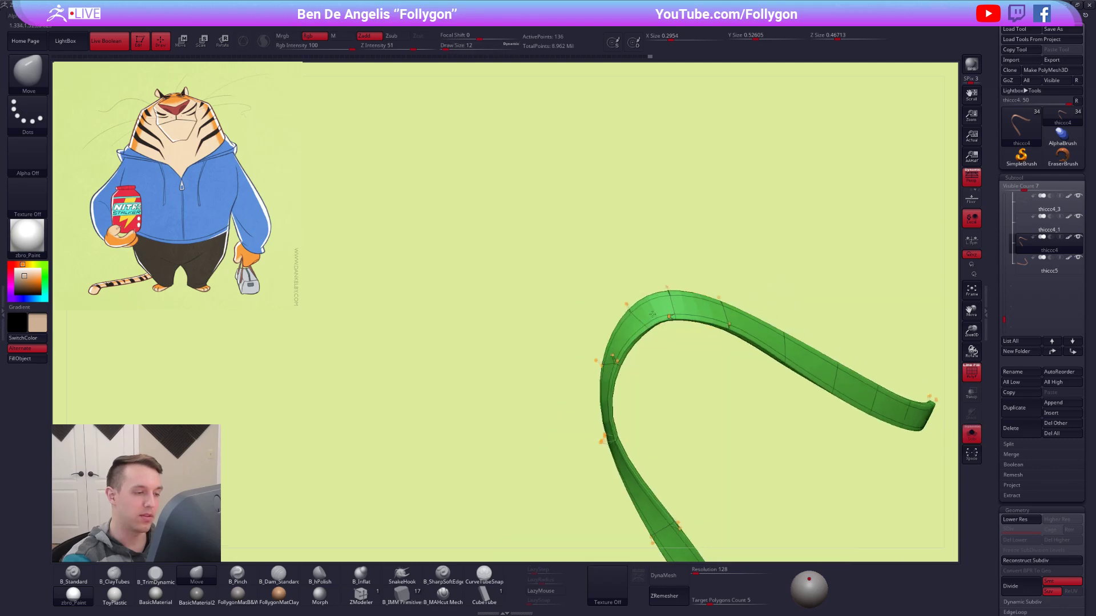
right_click_drag(657, 322, 655, 346, "ctrl")
key("shift+d")
key("space")
left_click_drag(660, 333, 655, 332)
right_click_drag(655, 332, 656, 335)
key("space")
left_click_drag(655, 331, 642, 328)
right_click_drag(647, 332, 641, 336)
left_click_drag(594, 376, 599, 373)
Restore the smoothing and surrounding parts, hide the polygroups and refine the handle beside the finger using Move draw sizes 21 and 33.
key("d")
mouse_move(615, 345)
right_mouse_down()
mouse_move(669, 322)
mouse_move(636, 403)
mouse_move(634, 355)
right_mouse_up()
key("alt+s")
key("shift+f")
key("s")
left_click_drag(634, 355, 643, 355)
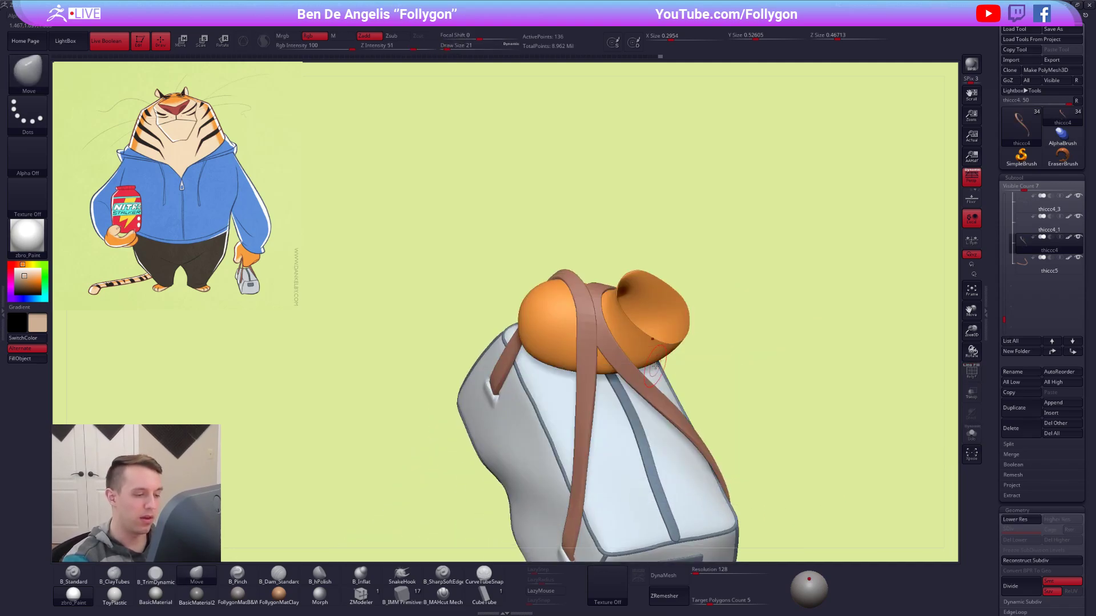
mouse_move(748, 477)
right_mouse_down()
mouse_move(782, 422)
mouse_move(756, 509)
mouse_move(750, 498)
right_mouse_up()
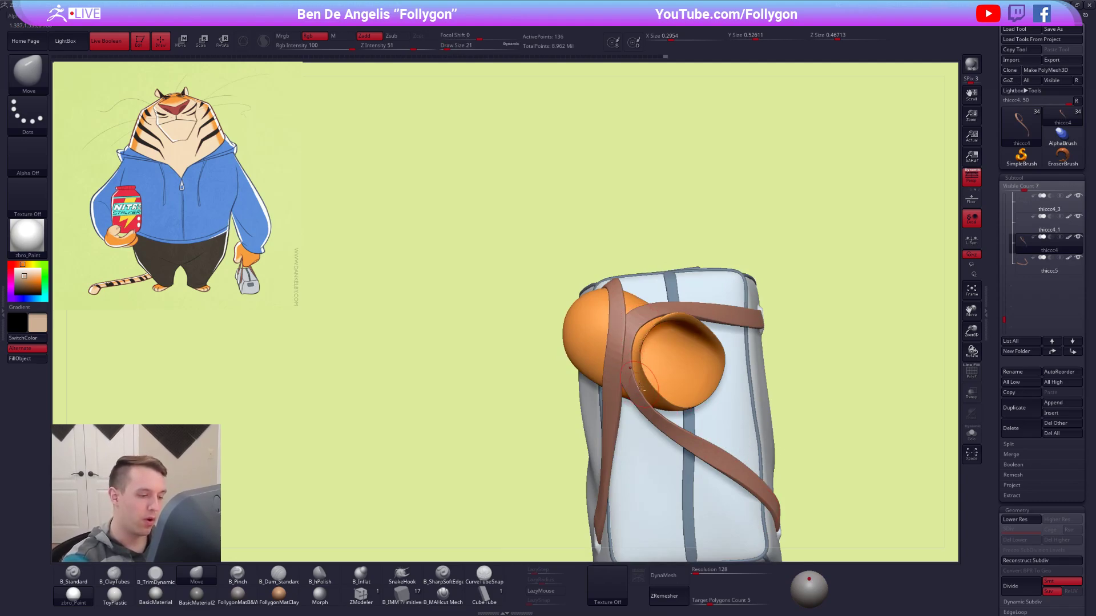
mouse_move(644, 393)
right_mouse_down()
mouse_move(638, 375)
mouse_move(673, 335)
mouse_move(651, 337)
right_mouse_up()
key("space")
left_click_drag(620, 361, 629, 360)
mouse_move(629, 360)
right_mouse_down()
mouse_move(622, 408)
mouse_move(614, 363)
right_mouse_up()
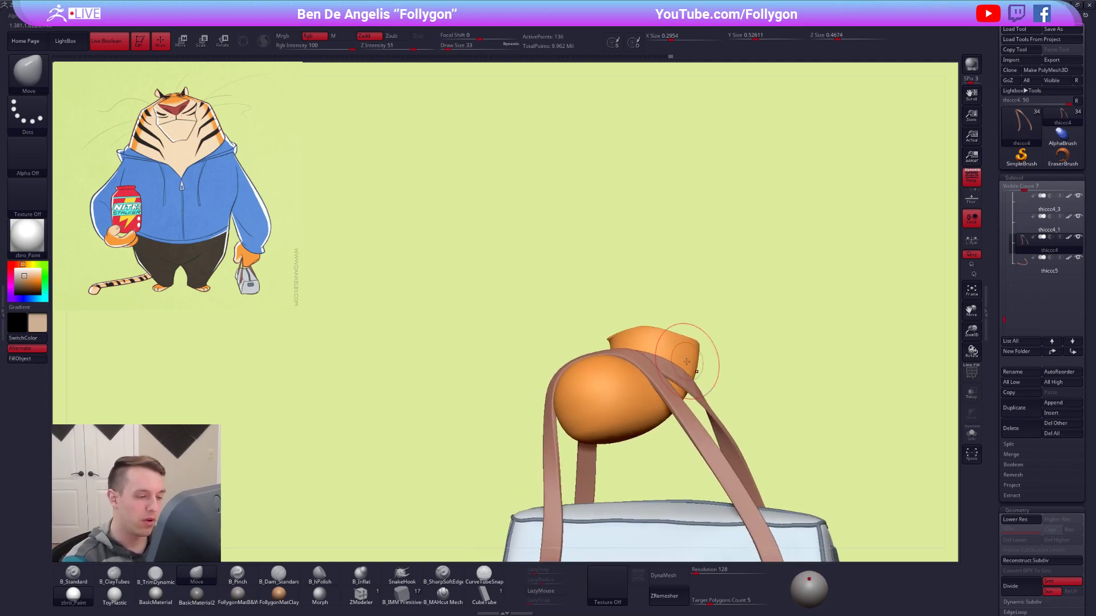
Select the other handle and shape its bend over the fingertip with the Move brush at draw size 33.
left_click(612, 360, "alt")
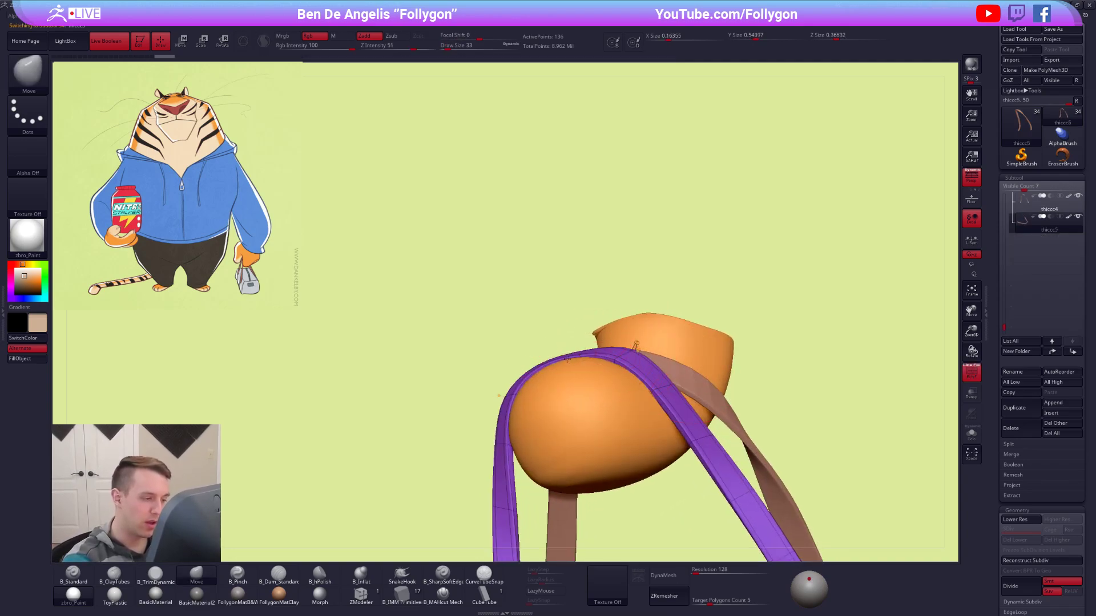
left_click_drag(566, 352, 568, 359)
right_click_drag(567, 365, 593, 355)
left_click_drag(612, 350, 616, 360)
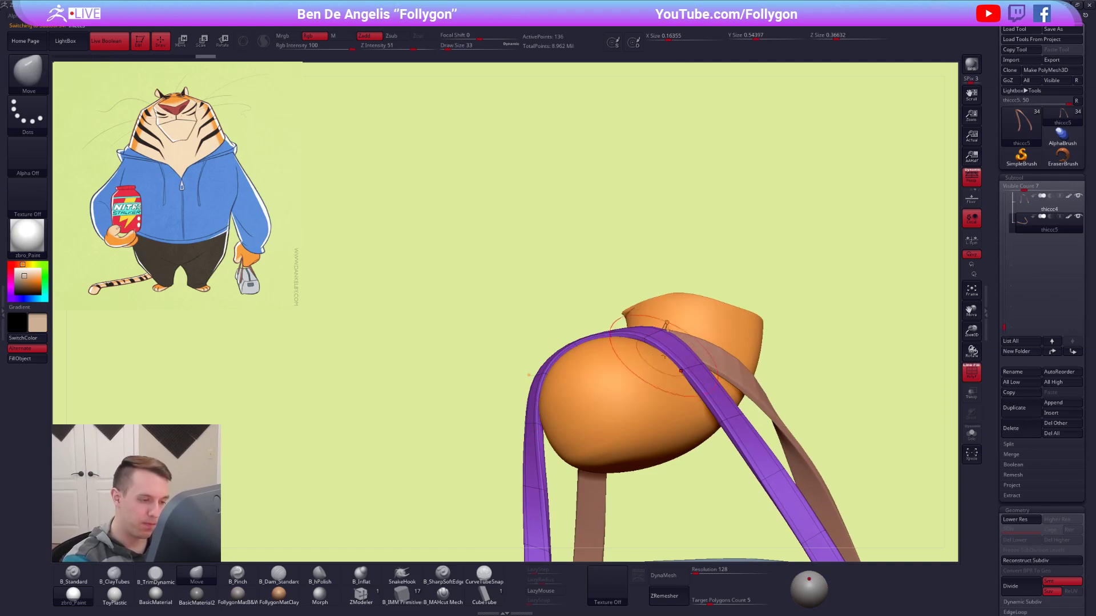
right_click_drag(634, 362, 665, 366)
left_click_drag(655, 331, 650, 337)
key("shift+f")
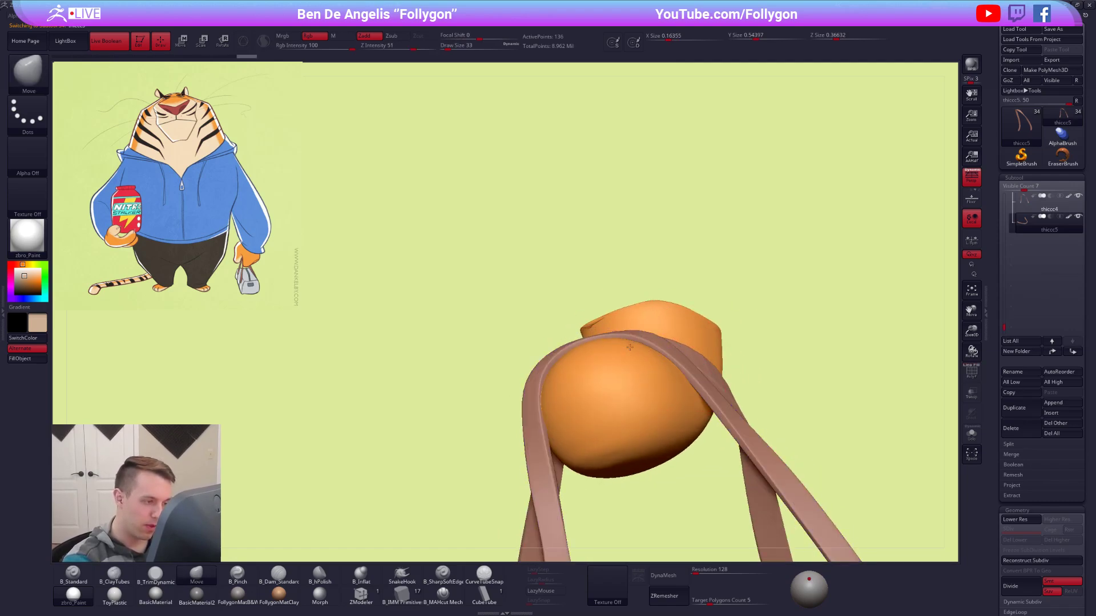
right_click_drag(611, 349, 565, 369)
left_click_drag(561, 372, 576, 369)
right_click_drag(551, 368, 742, 324)
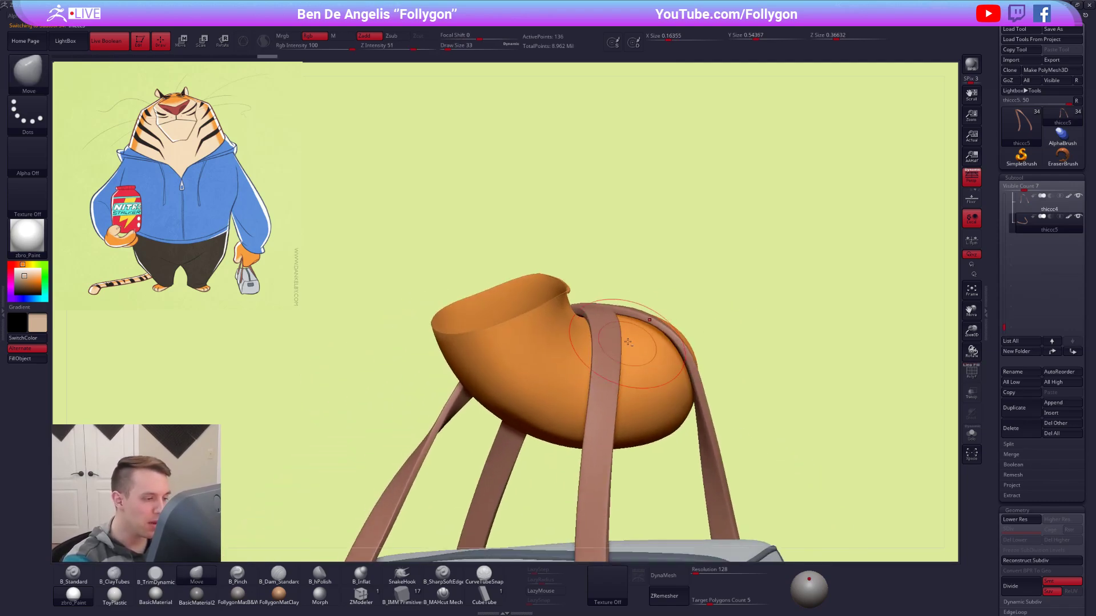
Turn off the handle's dynamic subdivision and adjust its bend beside the fingertip with the Move brush at draw sizes 21 and 9.
right_click_drag(616, 329, 660, 335)
key("space")
key("shift+d")
left_click_drag(661, 337, 656, 329)
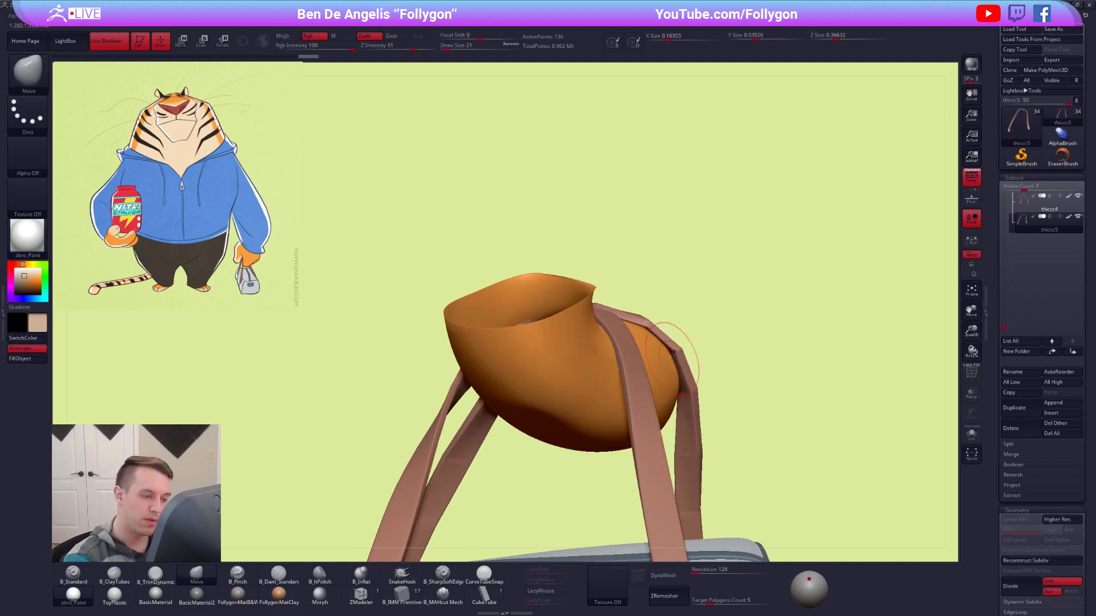
left_click_drag(689, 395, 692, 399)
mouse_move(711, 448)
right_mouse_down("alt")
mouse_move(688, 341)
mouse_move(659, 334)
right_mouse_up("alt")
key("space")
Isolate the handle, show its polygroups and refine the unsmoothed bend's points with the Move brush at draw size 12.
key("space")
left_click_drag(684, 349, 676, 349)
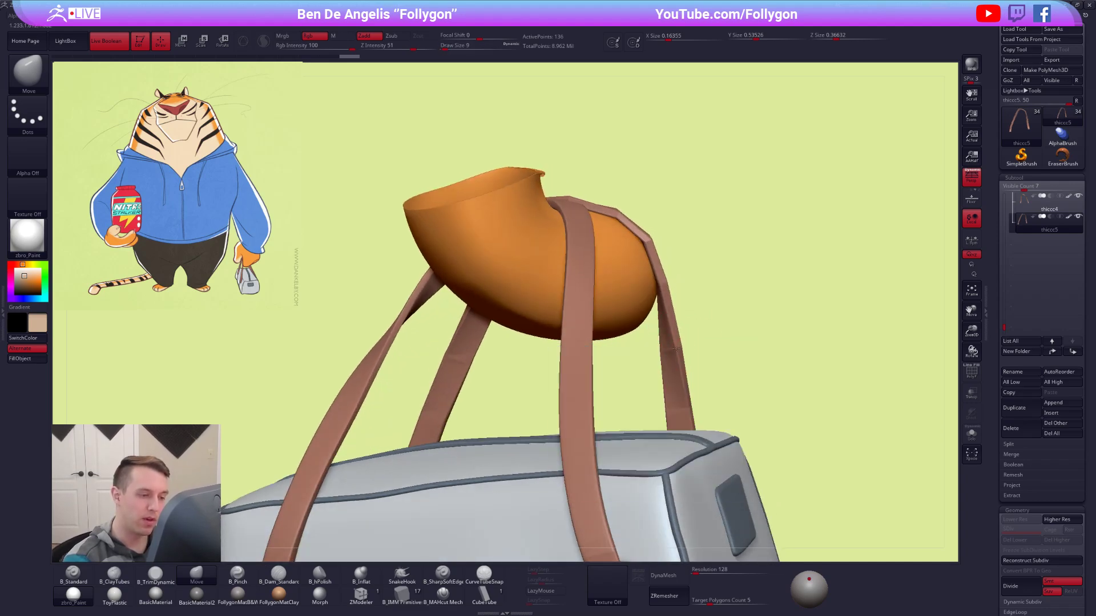
key("d")
key("space")
right_click_drag(705, 308, 654, 269)
key("space")
key("alt+s")
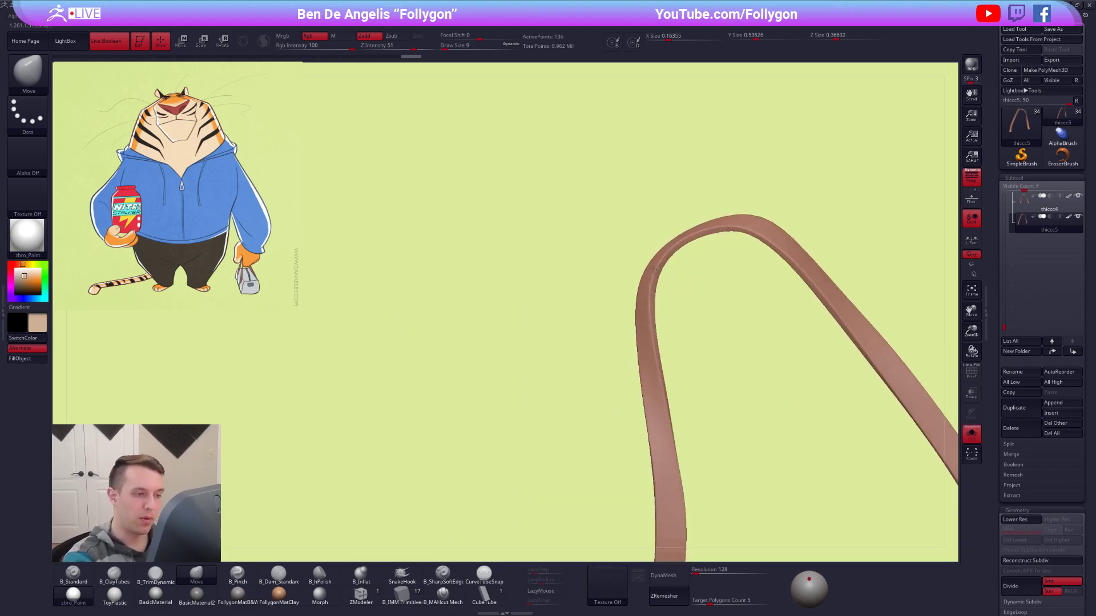
key("shift+d")
key("space")
left_click_drag(663, 274, 661, 274)
key("shift+f")
key("space")
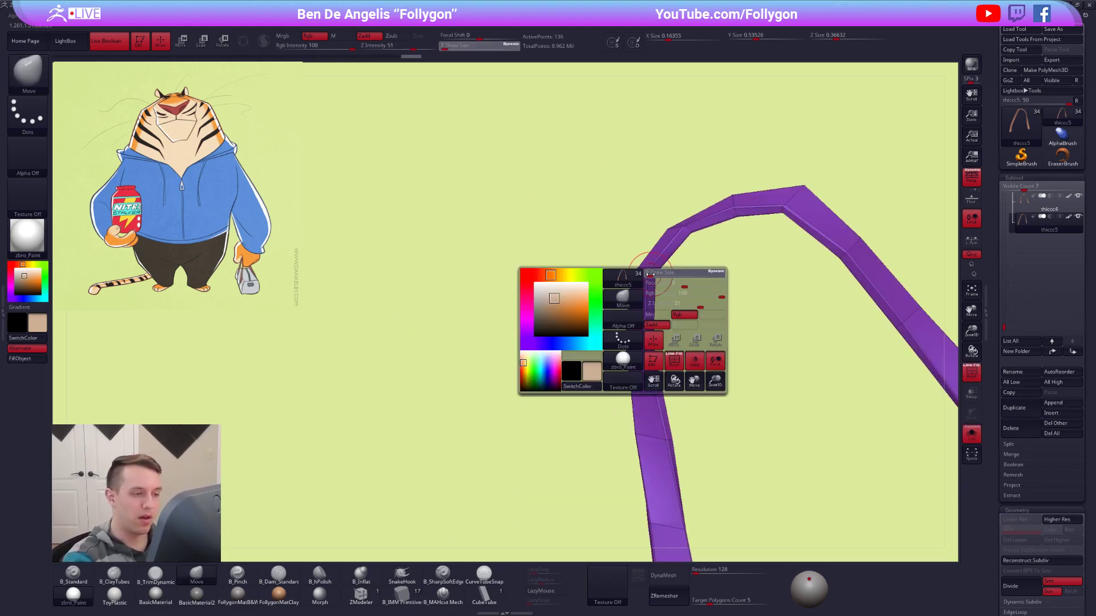
right_click_drag(650, 275, 644, 278)
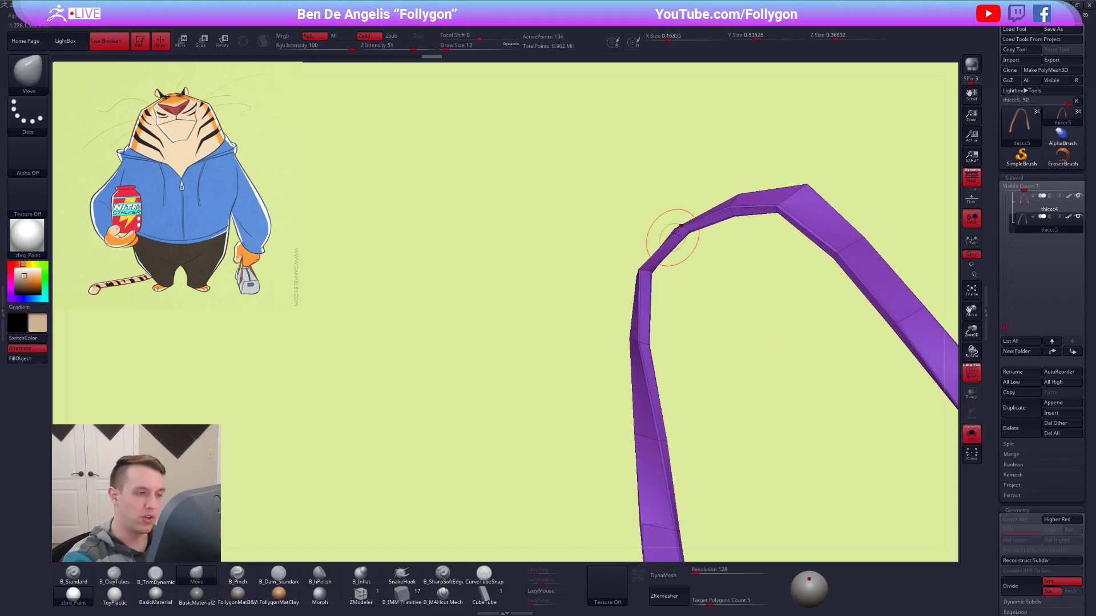
right_click_drag(650, 410, 655, 362)
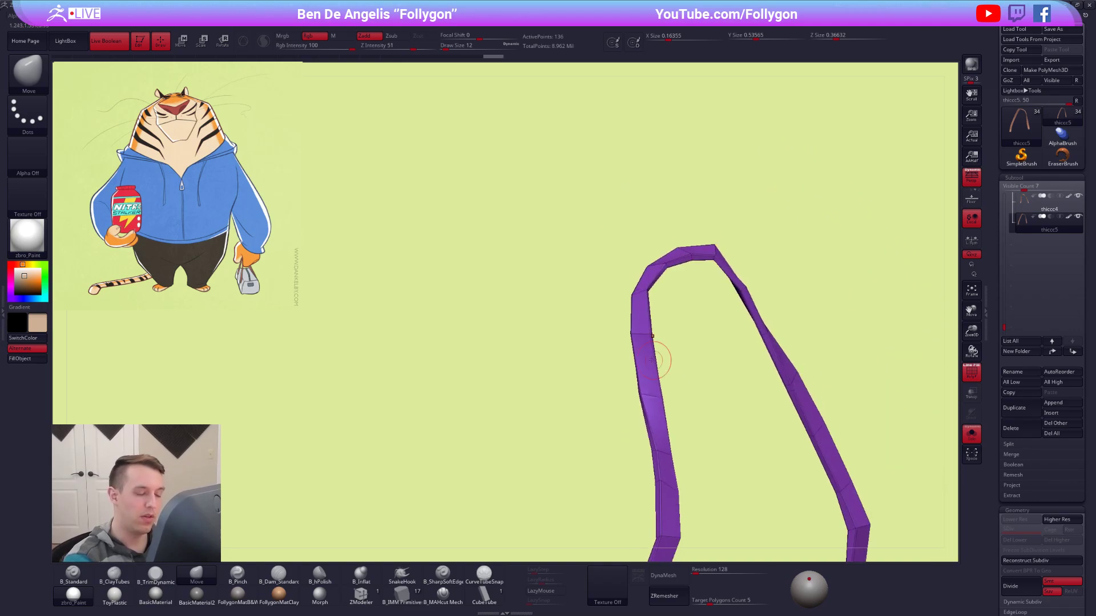
Restore the smoothing and surrounding parts, hide the polygroups and adjust the handle over the finger with the Move brush at draw size 25.
key("alt+s")
key("d")
key("shift+f")
key("space")
left_click_drag(704, 260, 707, 260)
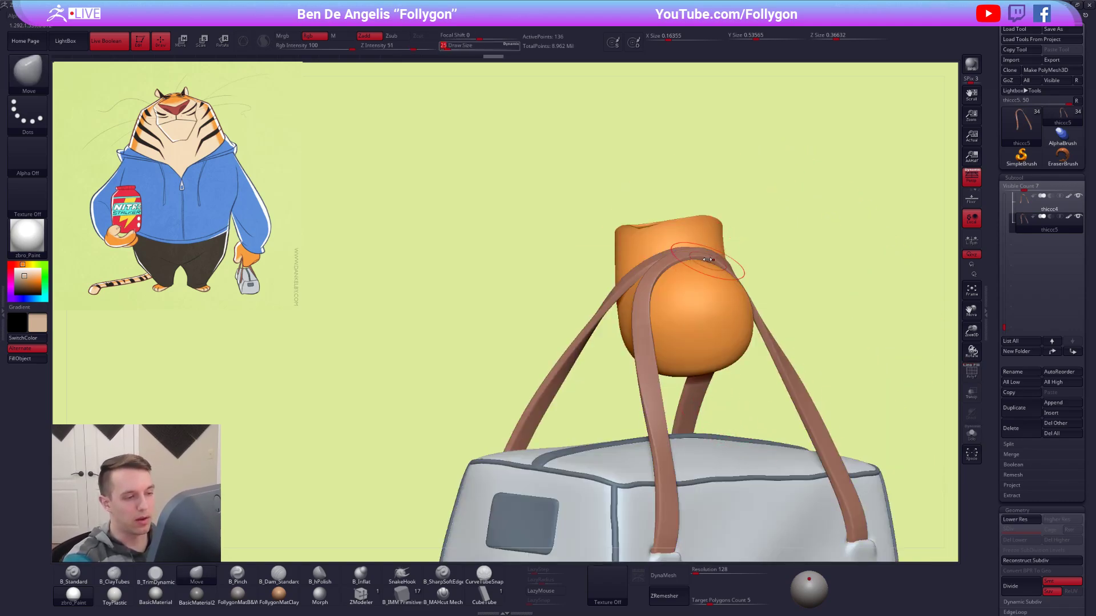
right_click_drag(715, 281, 679, 342)
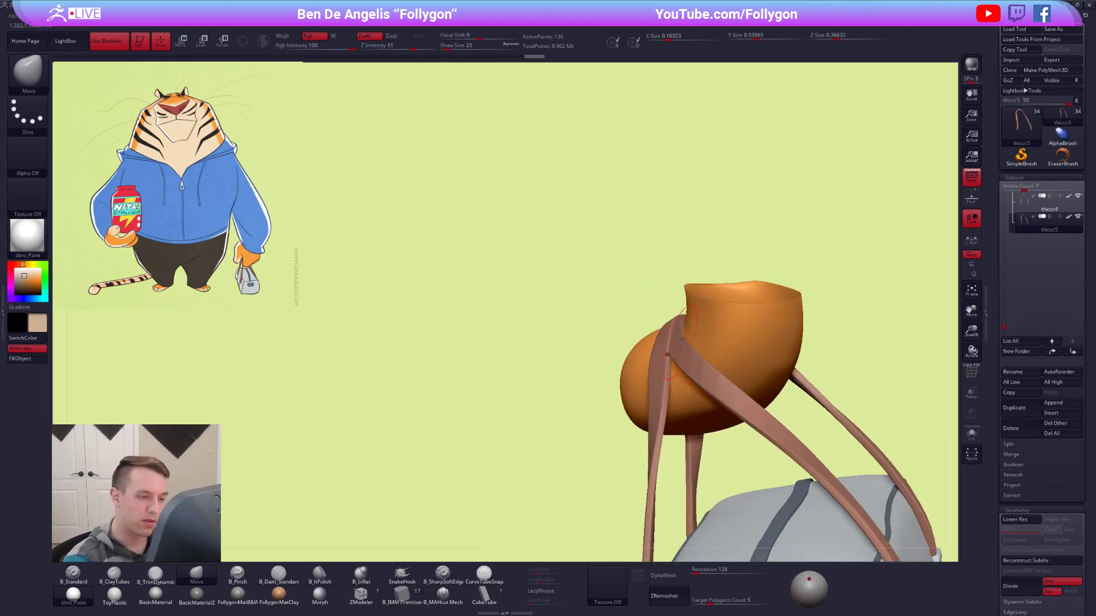
Refine the handle's narrow strap below the fingertip with the Move and Smooth brushes at draw size 21, using its unsmoothed mesh.
right_click_drag(660, 395, 643, 367)
left_click(641, 366, "alt")
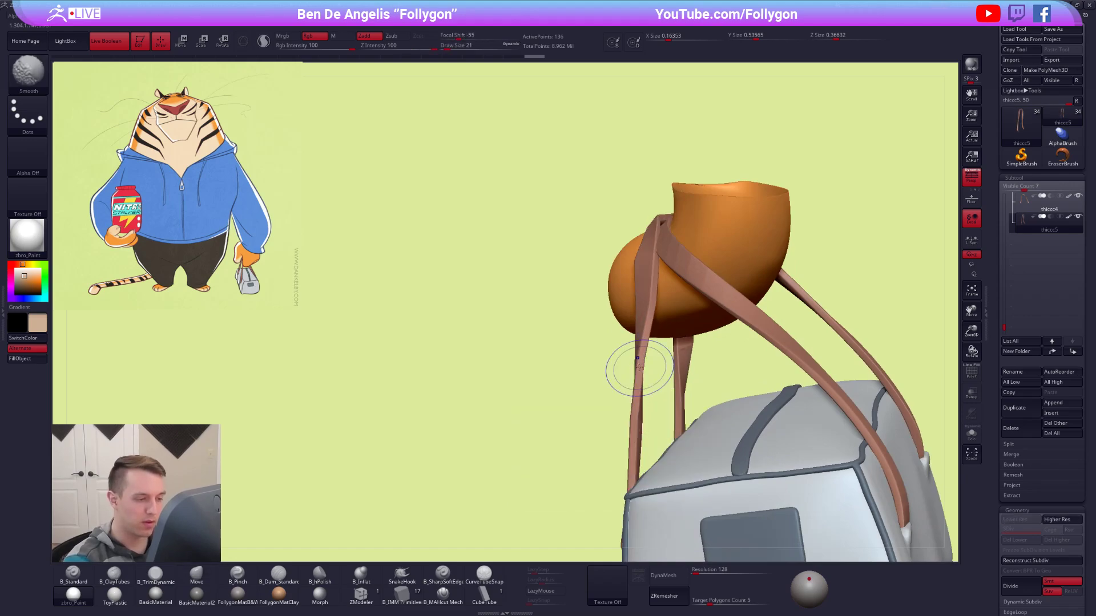
left_click_drag(632, 416, 639, 418)
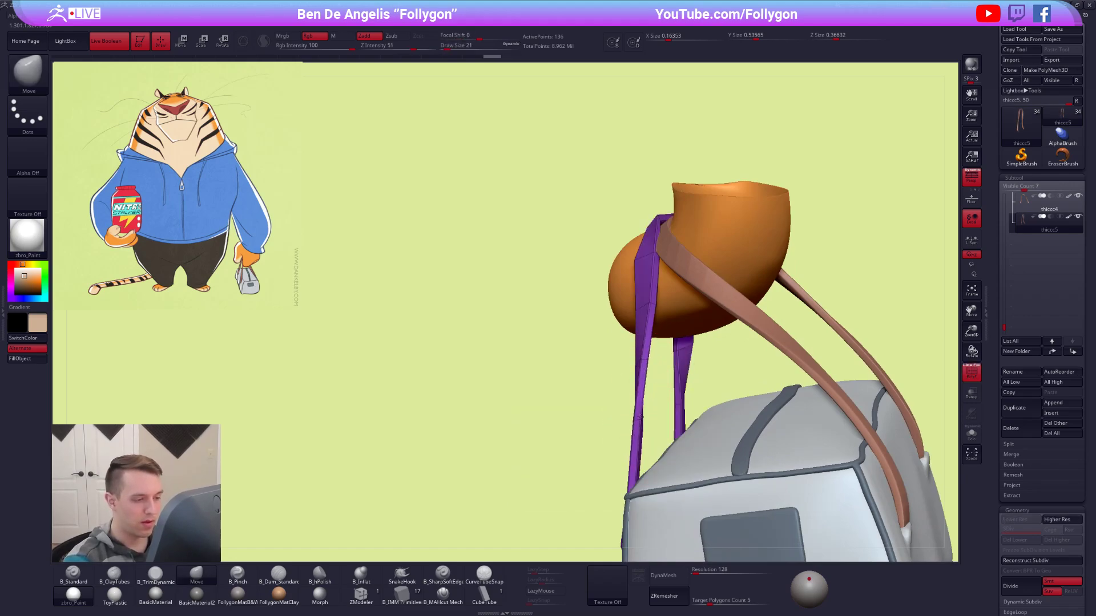
key("d")
Select the other handle and adjust where it bends around the finger's side with the Move brush at draw size 21.
right_click_drag(642, 307, 762, 317)
left_click(612, 301, "alt")
key("shift+f")
right_click_drag(573, 367, 644, 272)
key("shift+f")
right_click_drag(503, 283, 497, 278)
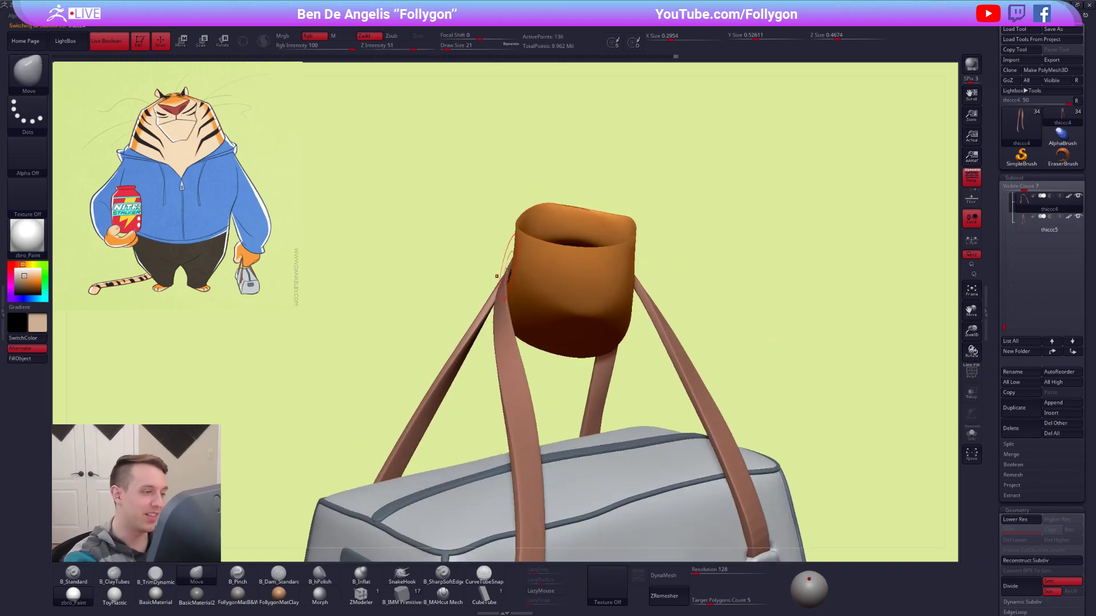
Isolate this handle, turn off its dynamic subdivision, show its polygroups and move the corner points of its bend into a cleaner curve.
key("alt+s")
key("shift+d")
key("shift+f")
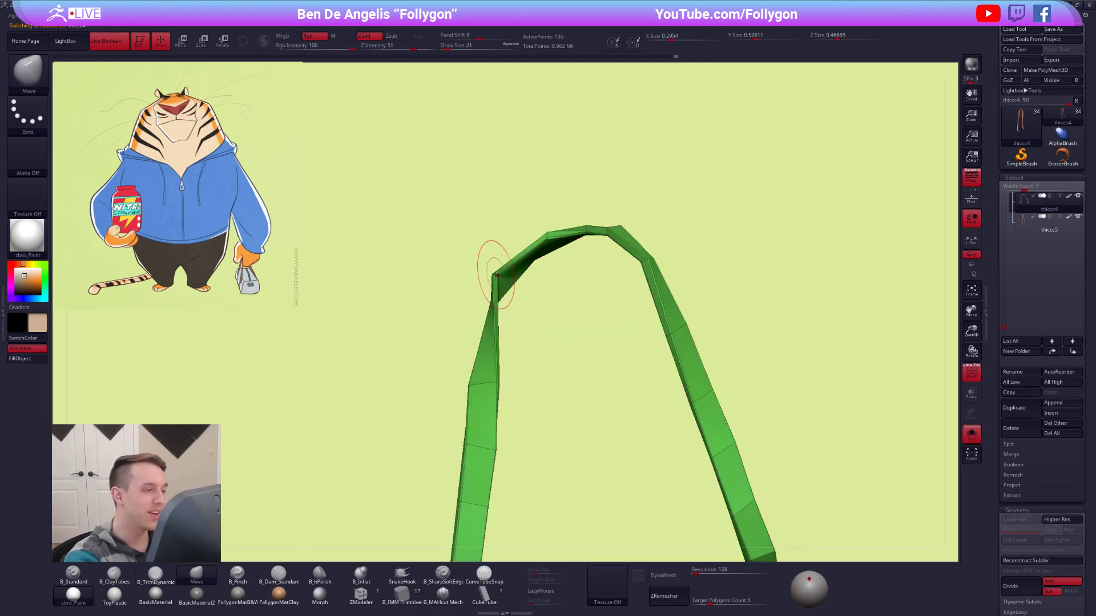
key("ctrl+space")
key("space")
left_click_drag(501, 266, 498, 291)
right_click_drag(524, 377, 491, 394)
left_click_drag(492, 395, 501, 383)
mouse_move(498, 379)
right_mouse_down()
mouse_move(558, 362)
mouse_move(623, 364)
right_mouse_up()
Restore the handle's smoothing, hide the polygroups and bring the hand, bag and whole character back into view.
key("ctrl+space")
key("d")
key("shift+f")
right_click_drag(825, 469, 797, 455, "ctrl")
key("alt+s")
left_click(620, 257, "alt")
left_click(675, 270, "ctrl+shift")
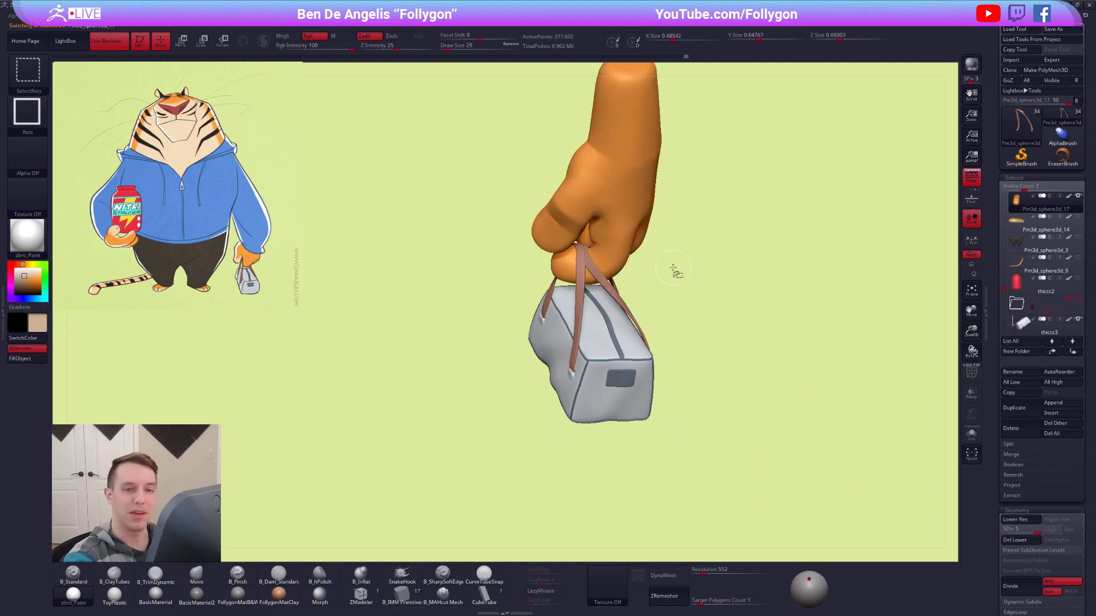
left_click(916, 244, "ctrl+shift")
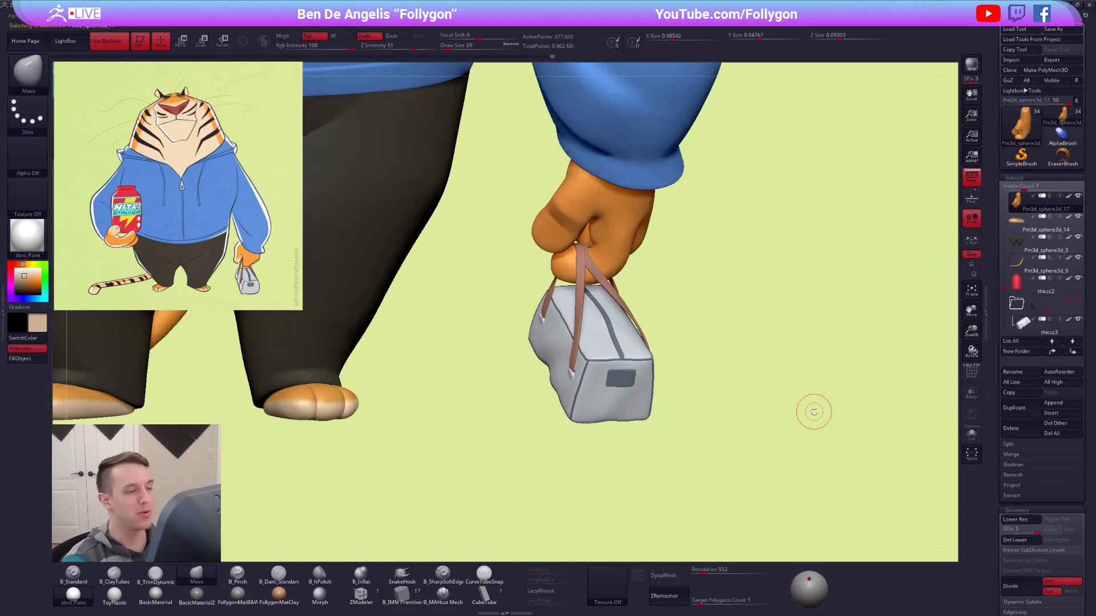
Select the handle with the strap nearest the bag's end and reshape that strap between finger and bag with Move at draw size 43.
left_click_drag(758, 477, 702, 399)
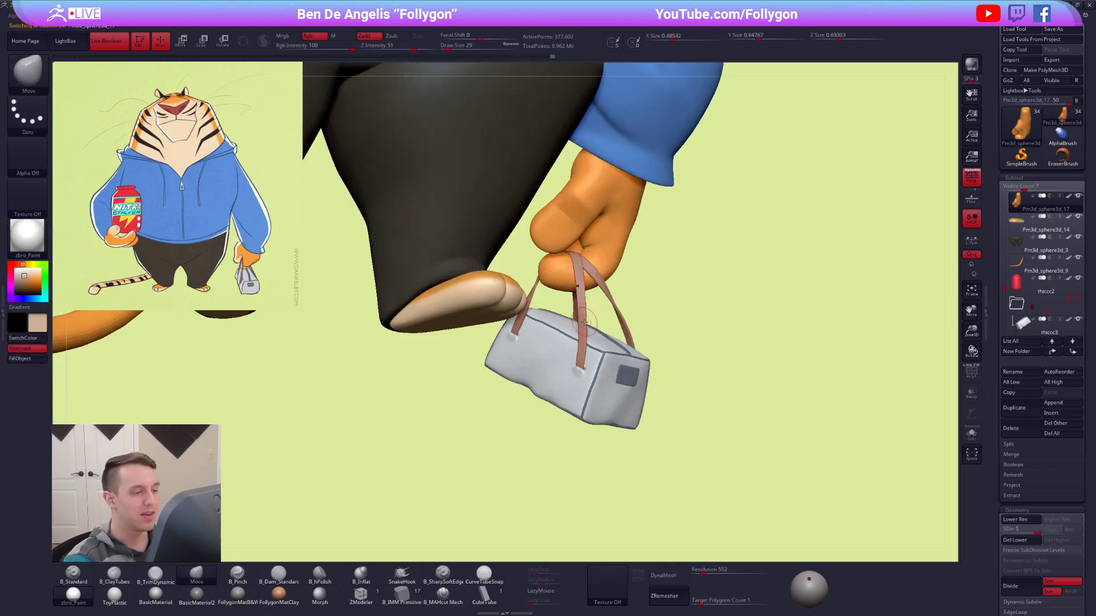
left_click(584, 320, "alt")
right_click_drag(583, 320, 564, 343, "ctrl")
key("space")
left_click_drag(586, 319, 578, 343)
right_click_drag(577, 344, 607, 347)
left_click_drag(579, 344, 583, 343)
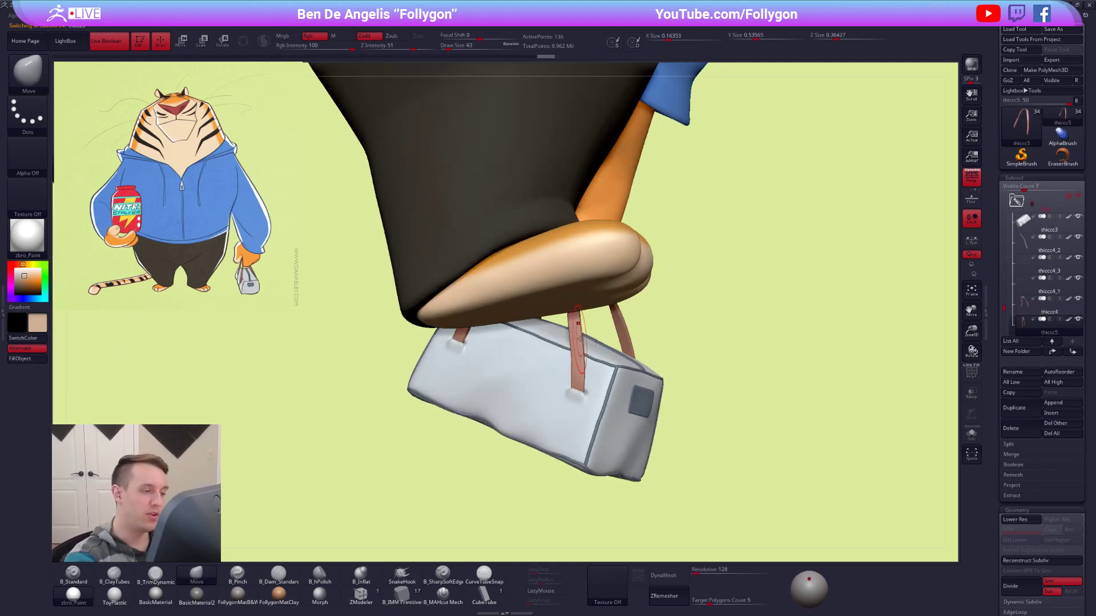
right_click_drag(594, 354, 577, 329)
left_click_drag(576, 329, 581, 328)
mouse_move(581, 329)
right_mouse_down()
mouse_move(616, 346)
mouse_move(578, 349)
mouse_move(574, 331)
right_mouse_up()
left_click_drag(572, 295, 570, 294)
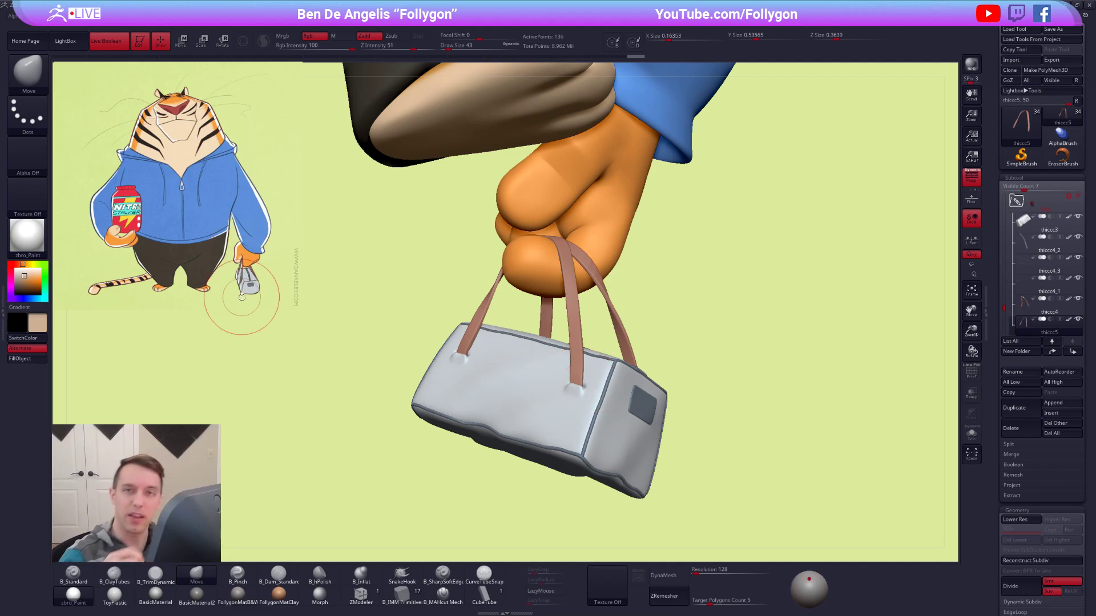
Curve the same handle's straps further above the bag with the Move brush, increasing the draw size to 67.
left_click_drag(573, 328, 577, 332)
right_click_drag(579, 333, 612, 324)
left_click_drag(567, 321, 571, 323)
mouse_move(572, 323)
right_mouse_down()
mouse_move(620, 314)
mouse_move(550, 331)
mouse_move(543, 370)
right_mouse_up()
right_click_drag(525, 322, 539, 332)
key("space")
left_click_drag(506, 389, 508, 389)
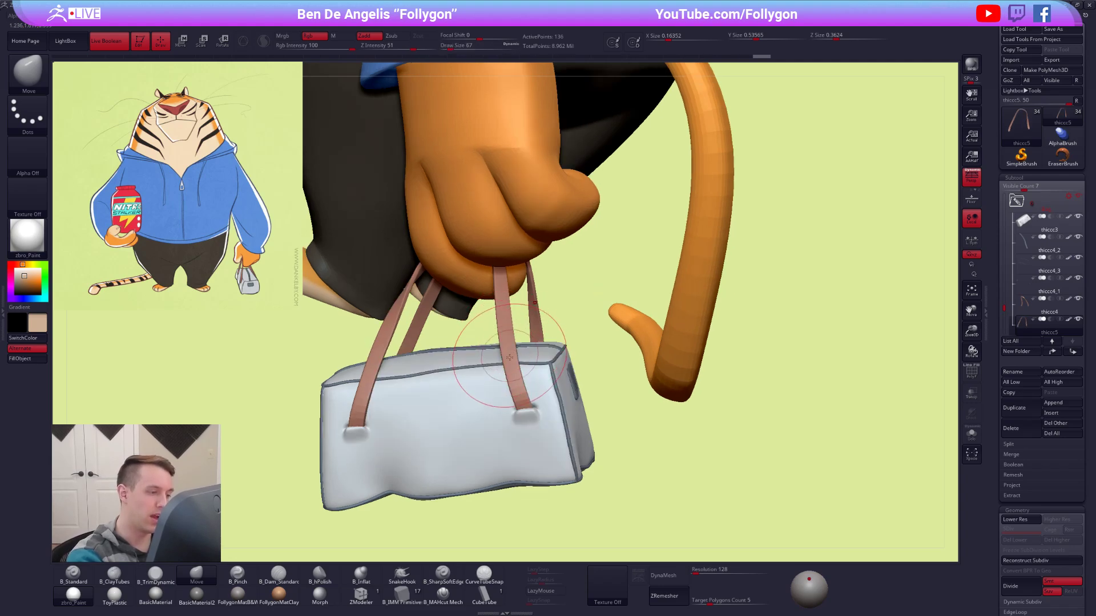
Select the second handle and shift its strap above the bag with the Move brush at draw size 67, checking it against the character.
left_click(513, 360, "alt")
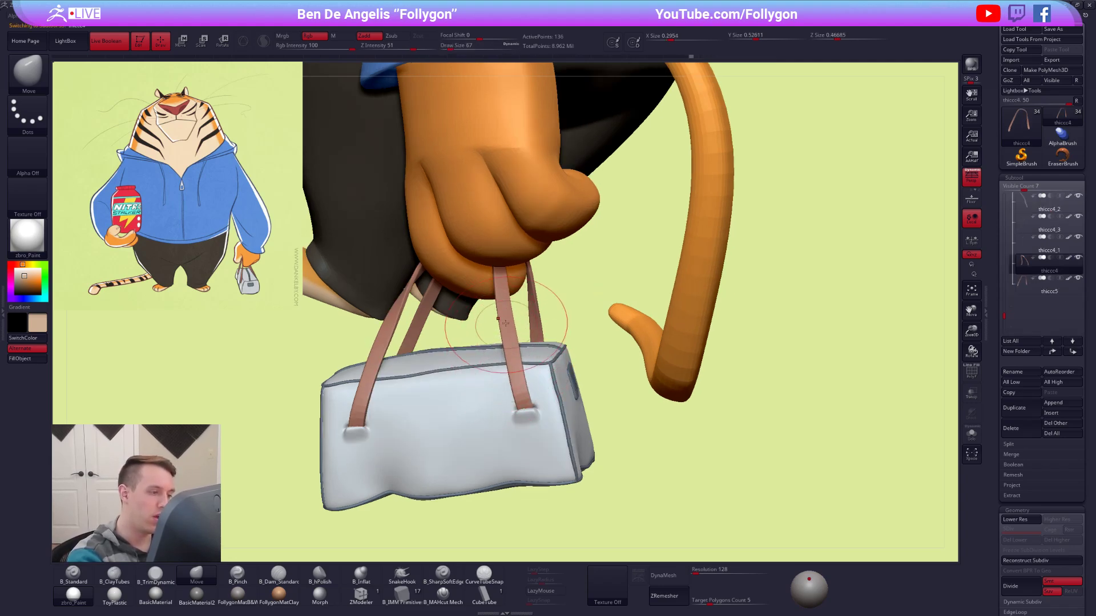
right_click_drag(508, 321, 539, 321)
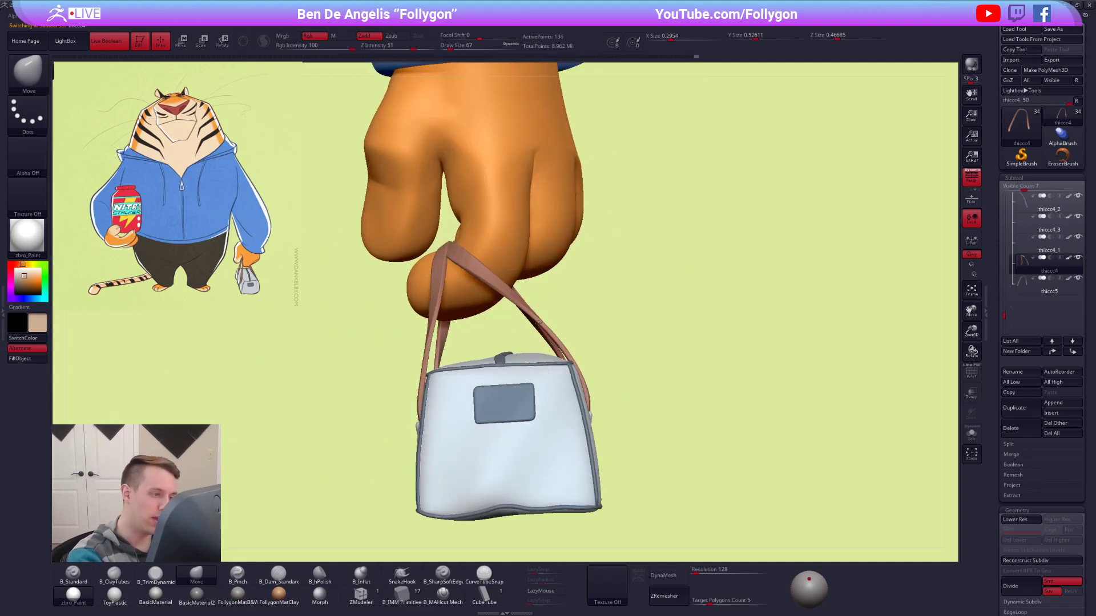
right_click_drag(799, 431, 745, 443)
right_click_drag(814, 476, 767, 459, "alt")
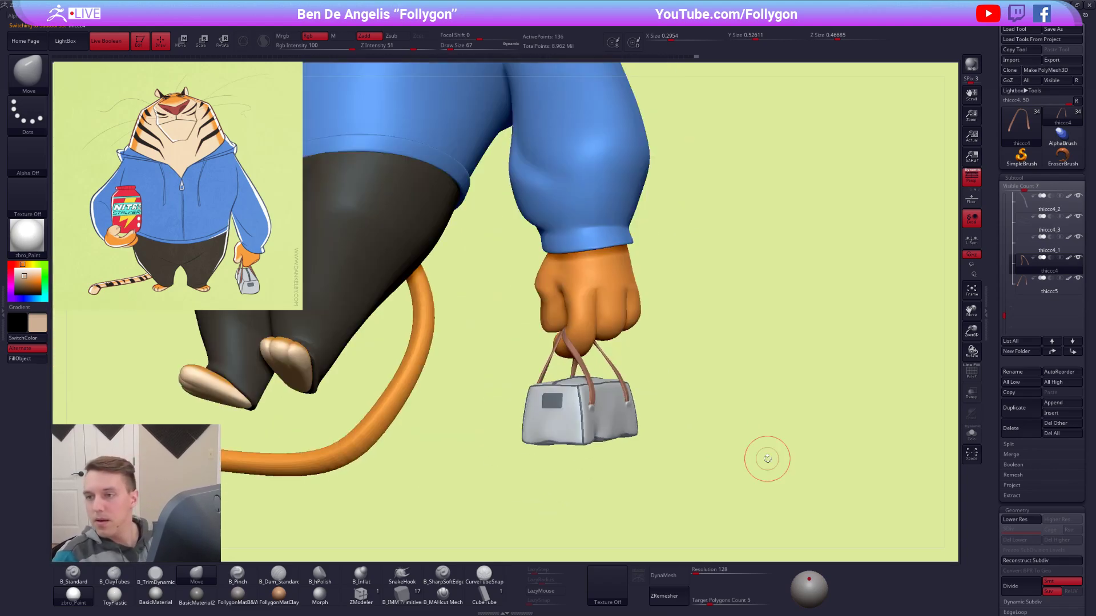
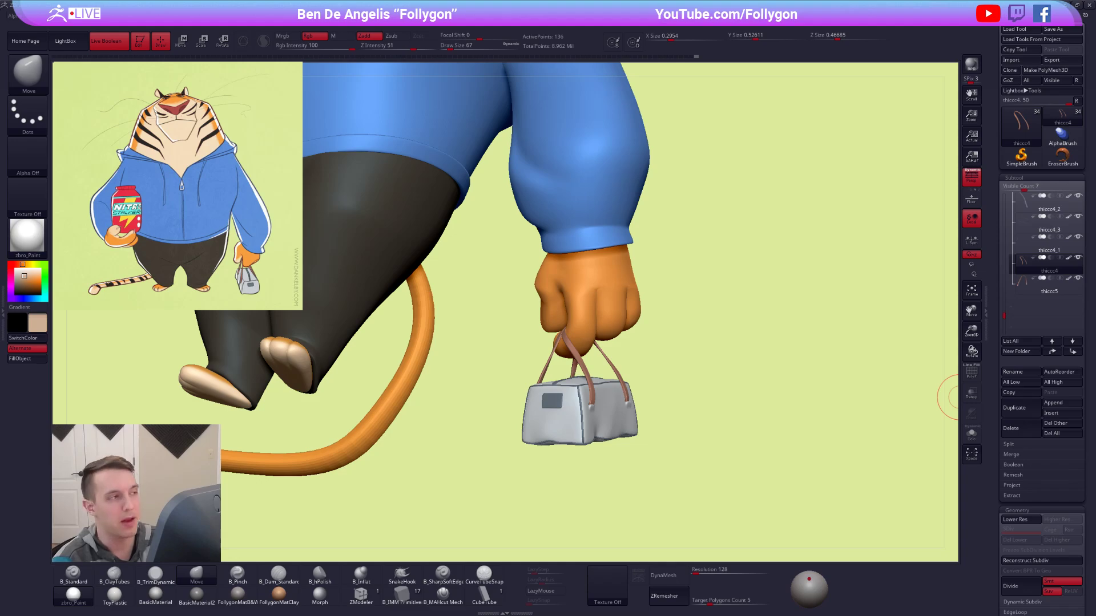
Open the BPR filter settings among the render options.
left_click(370, 26)
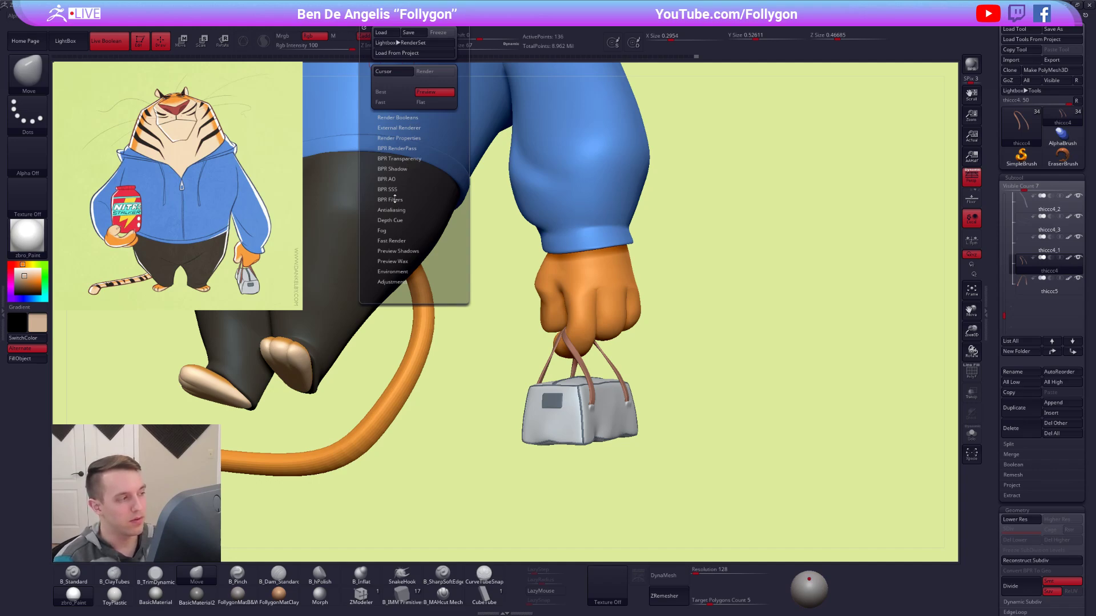
left_click(396, 198)
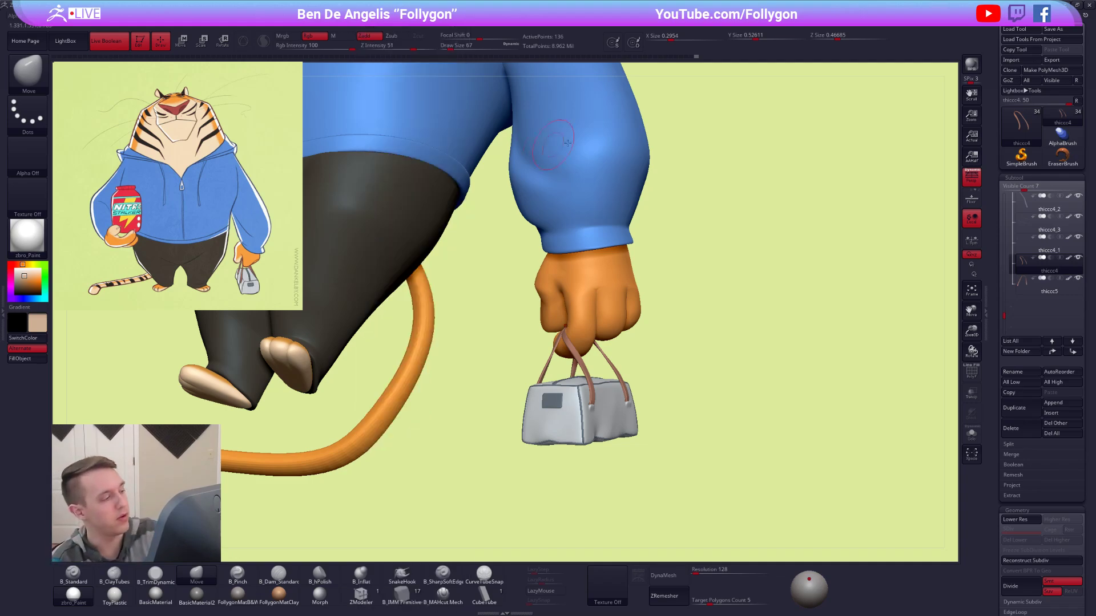
Switch to Chrome, look through the Follygon channel's ZBrush 2019 playlist for the NPR tutorial, and return to ZBrush.
key("alt+Tab")
left_click(564, 204)
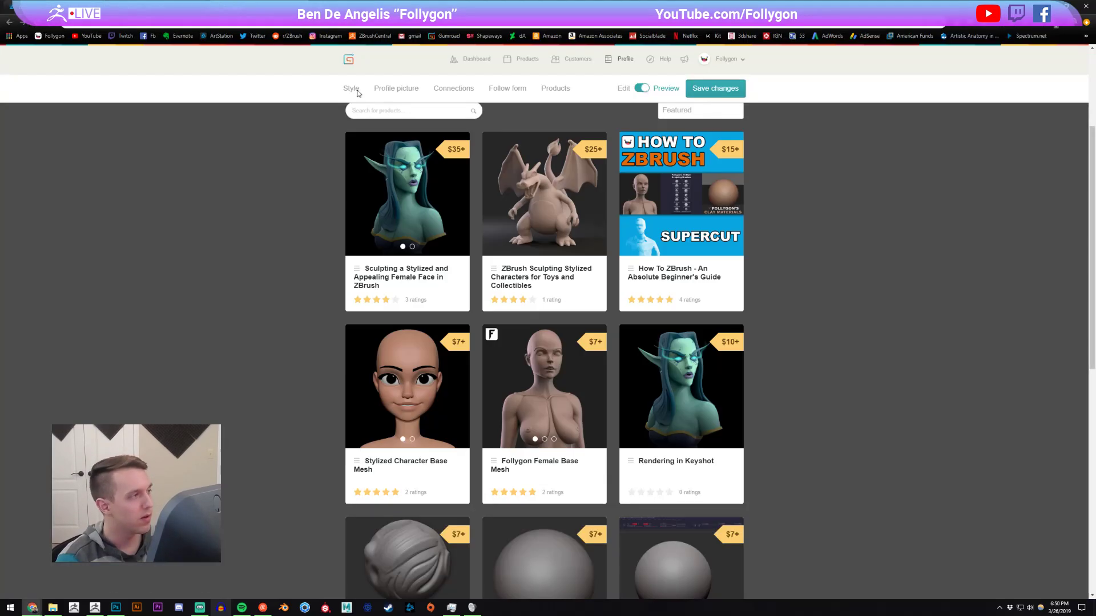
left_click(194, 7)
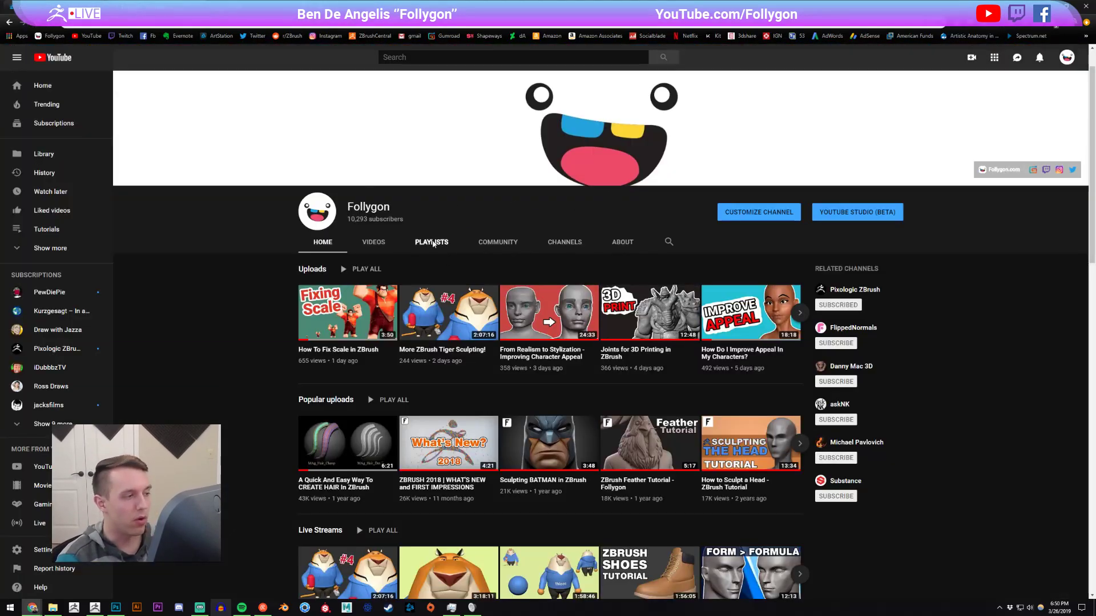
left_click(431, 242)
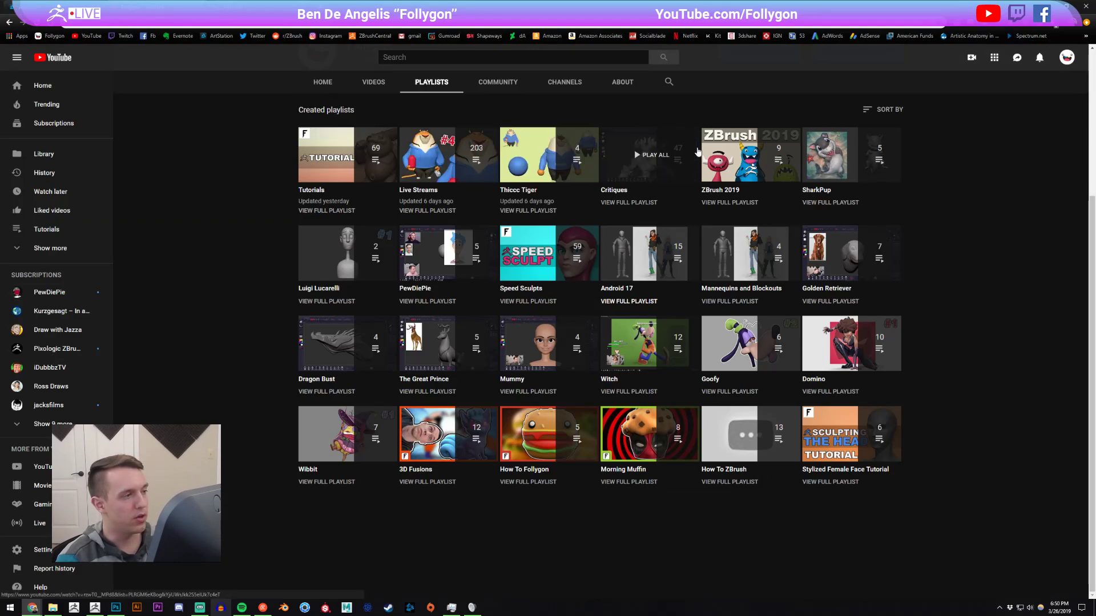
left_click(733, 194)
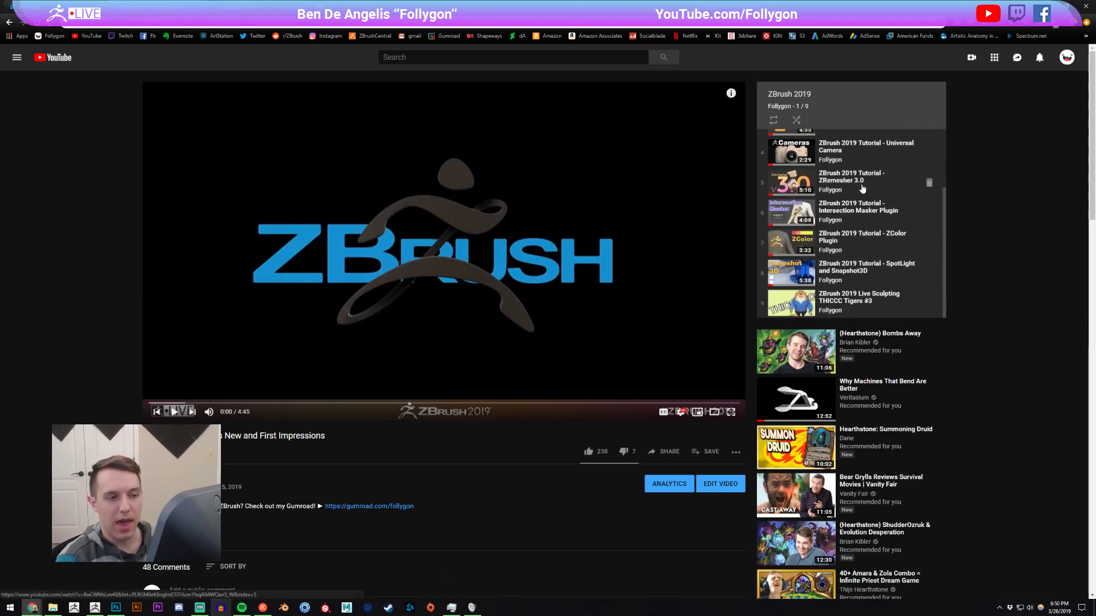
scroll(851, 246, "down", 2)
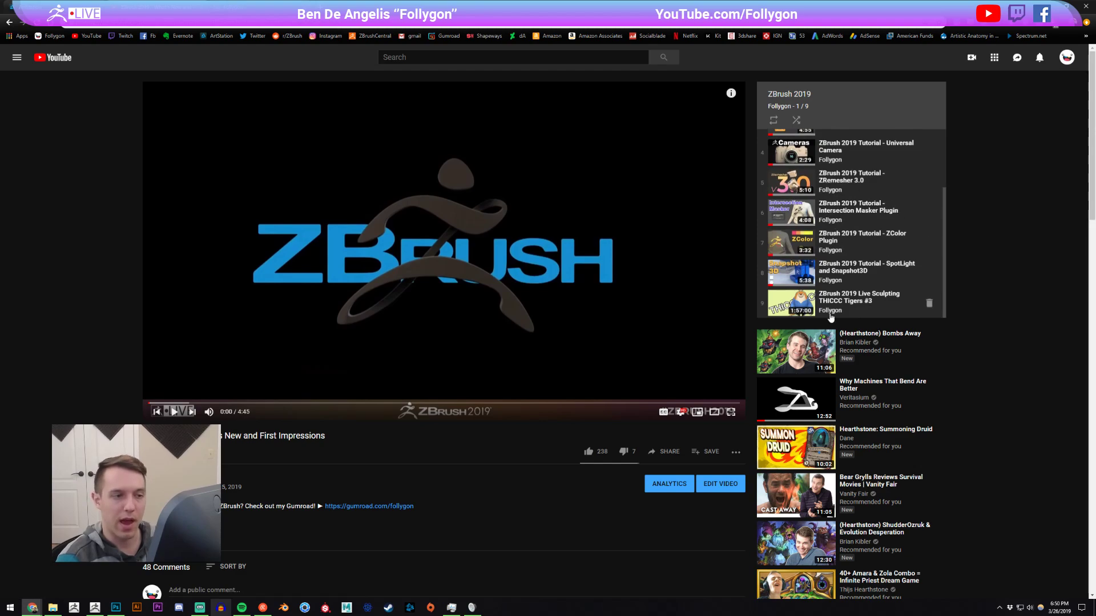
scroll(872, 293, "up", 3)
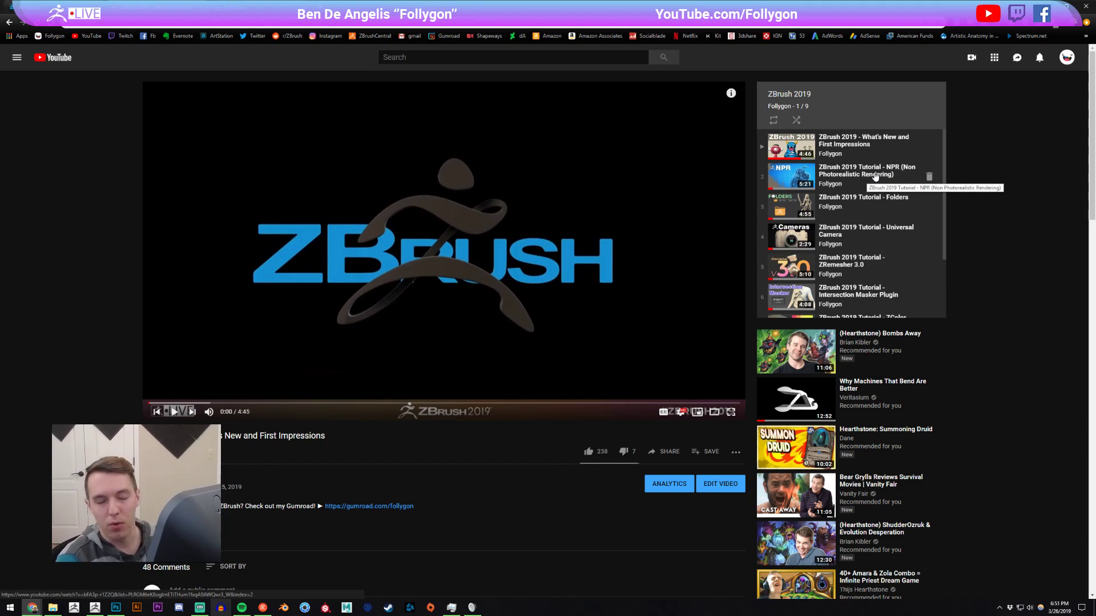
left_click(9, 22)
key("alt+Tab")
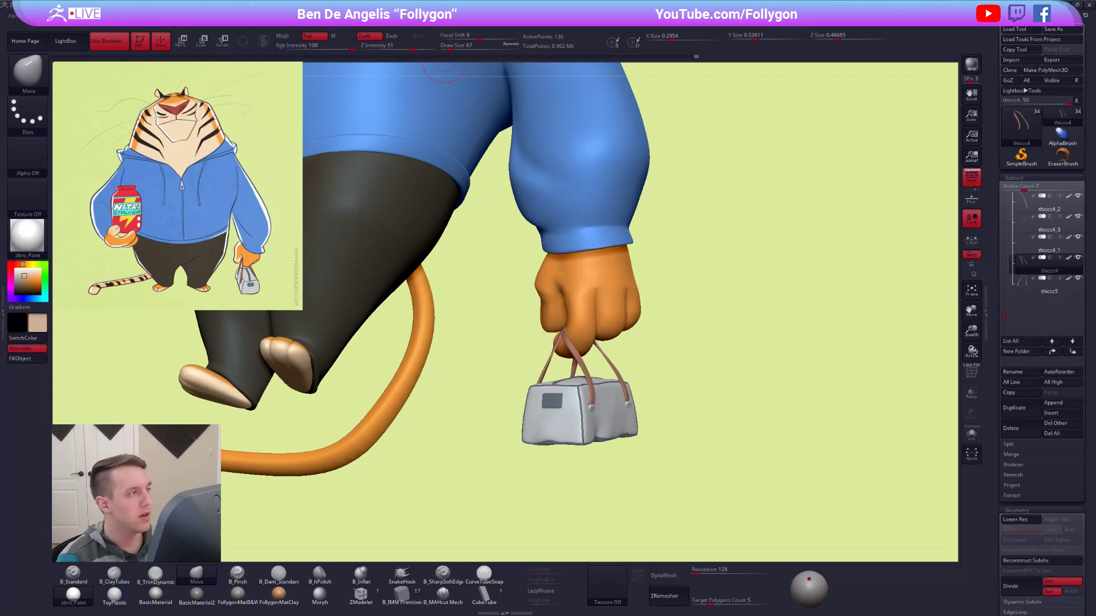
Examine the BPR filter options by switching the first filter, Noise, on and off again.
left_click(370, 16)
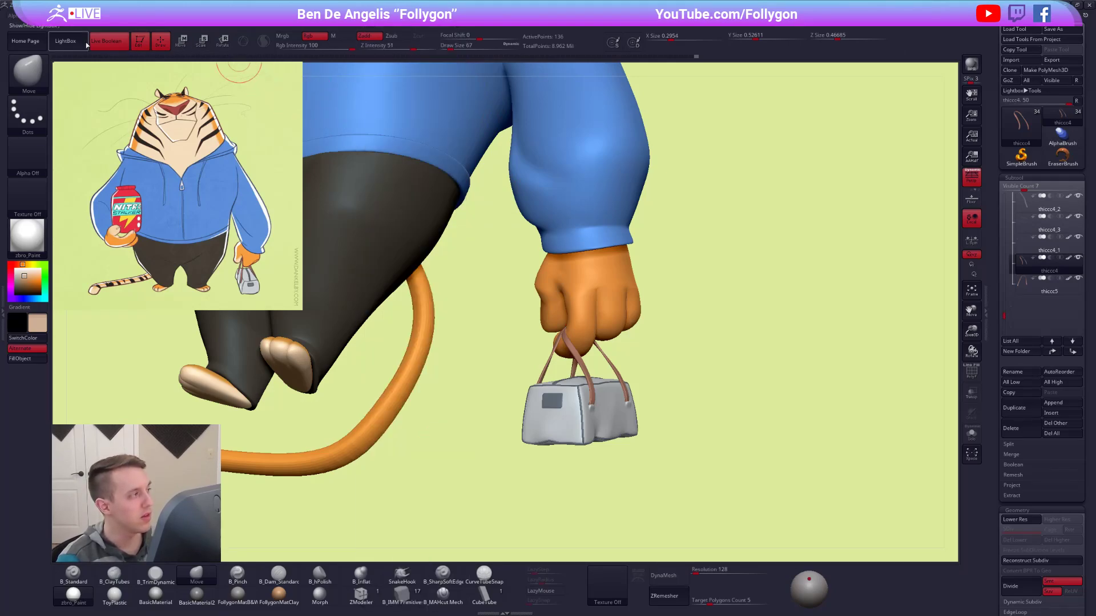
left_click(374, 17)
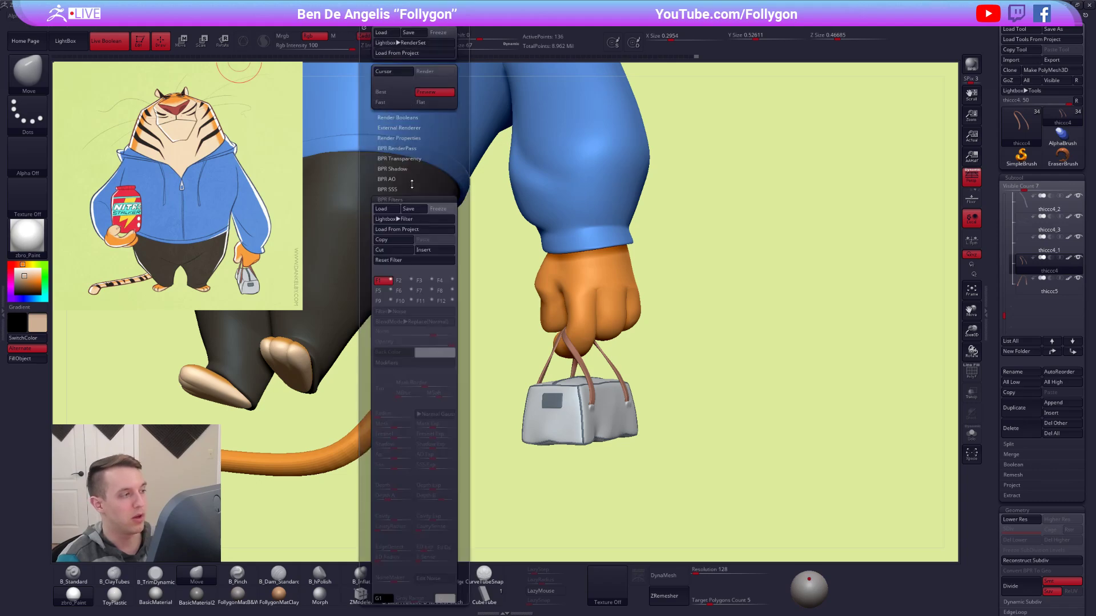
left_click_drag(411, 184, 411, 136)
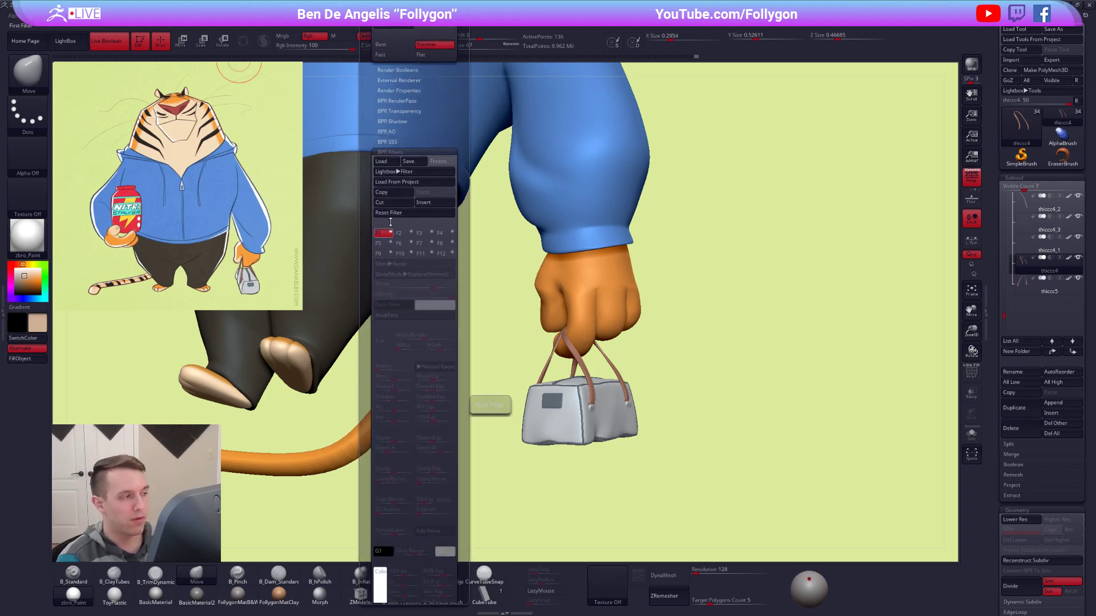
mouse_move(374, 17)
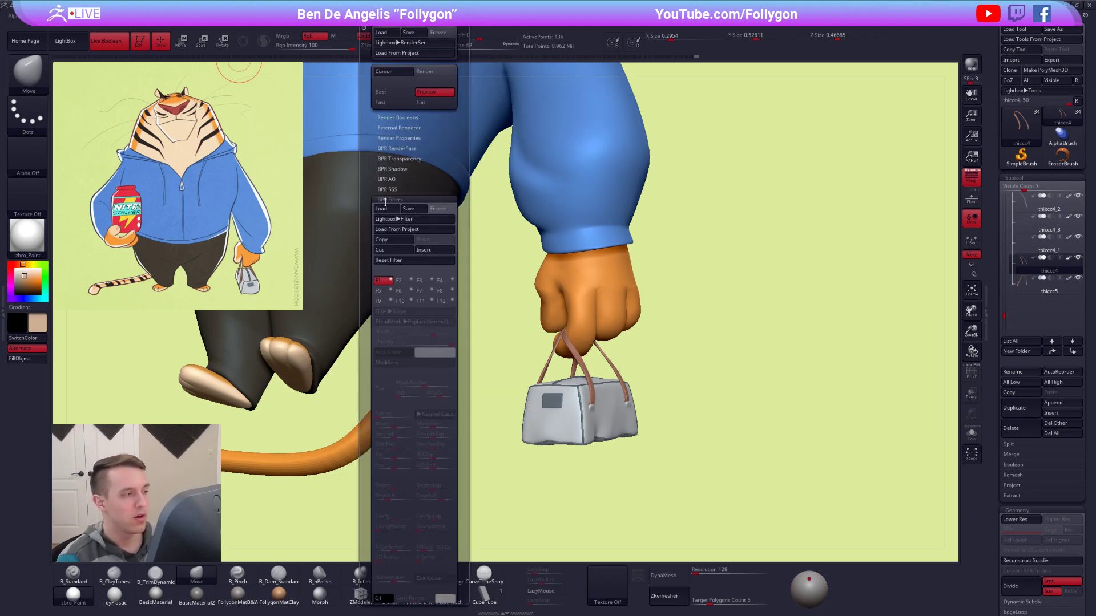
left_click(391, 280)
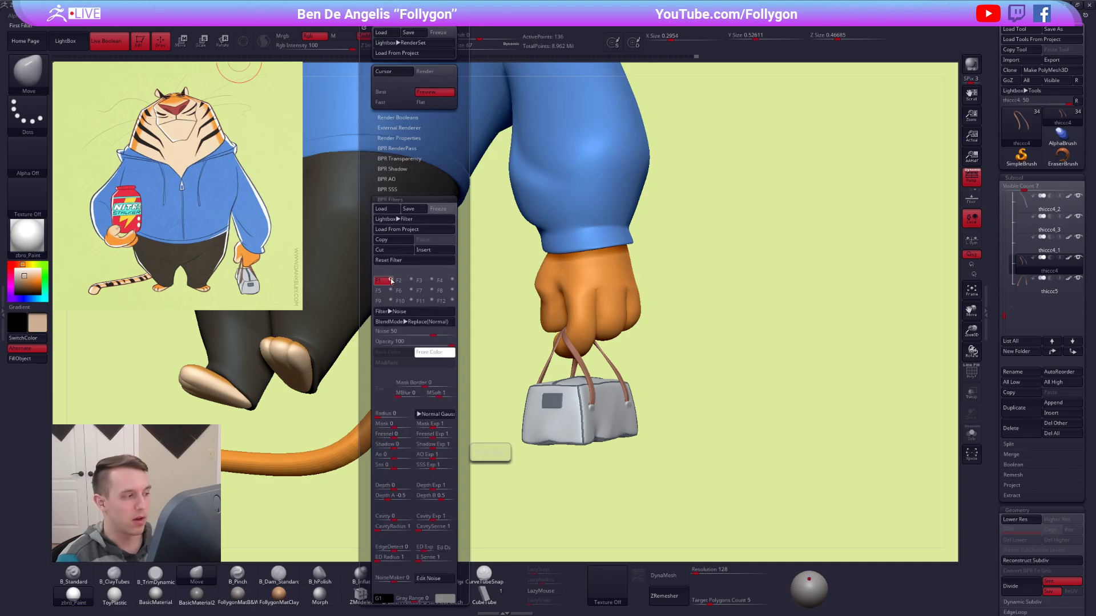
left_click(403, 280)
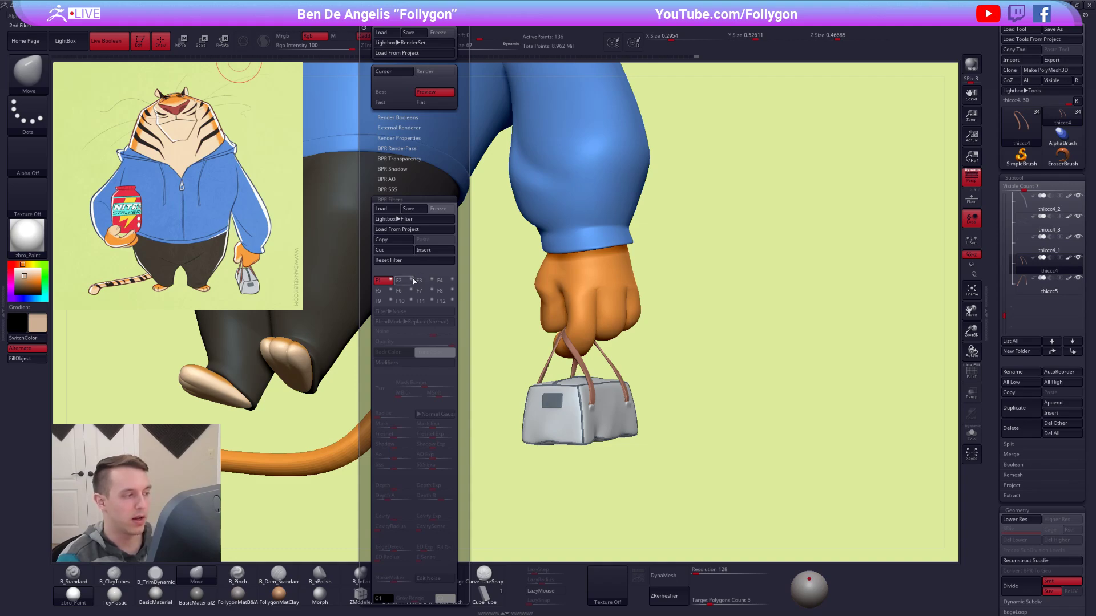
Check the whole tiger from the front and isolate the selected bag handle for a close look.
mouse_move(726, 236)
left_mouse_down("alt")
mouse_move(700, 216)
mouse_move(687, 251)
mouse_move(724, 303)
mouse_move(761, 301)
left_mouse_up("alt")
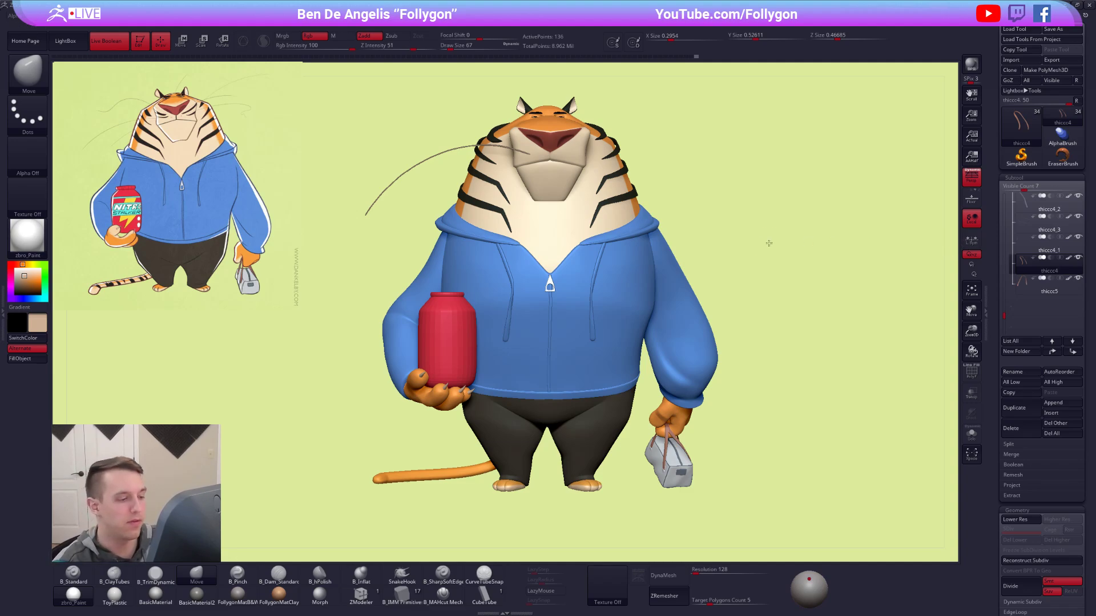
mouse_move(653, 453)
right_mouse_down("alt")
mouse_move(612, 326)
mouse_move(724, 445)
mouse_move(769, 471)
right_mouse_up("alt")
key("alt+s")
right_click_drag(701, 328, 692, 297, "alt")
key("shift+f")
key("shift+f")
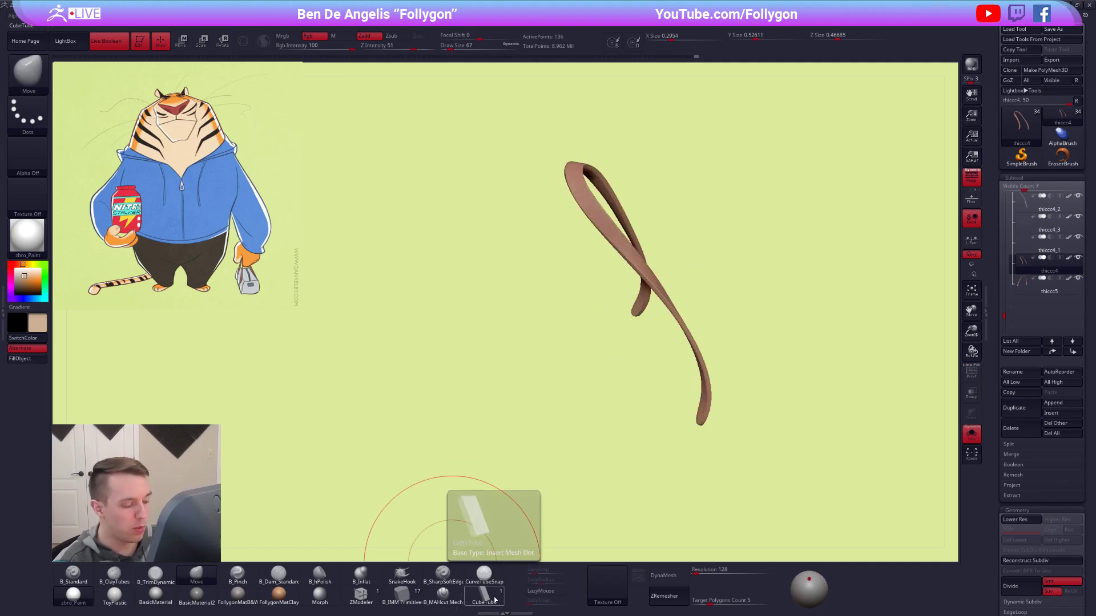
Switch to Chrome, look through the Gumroad product list down to Curve Brushes, and return to ZBrush.
key("alt+Tab")
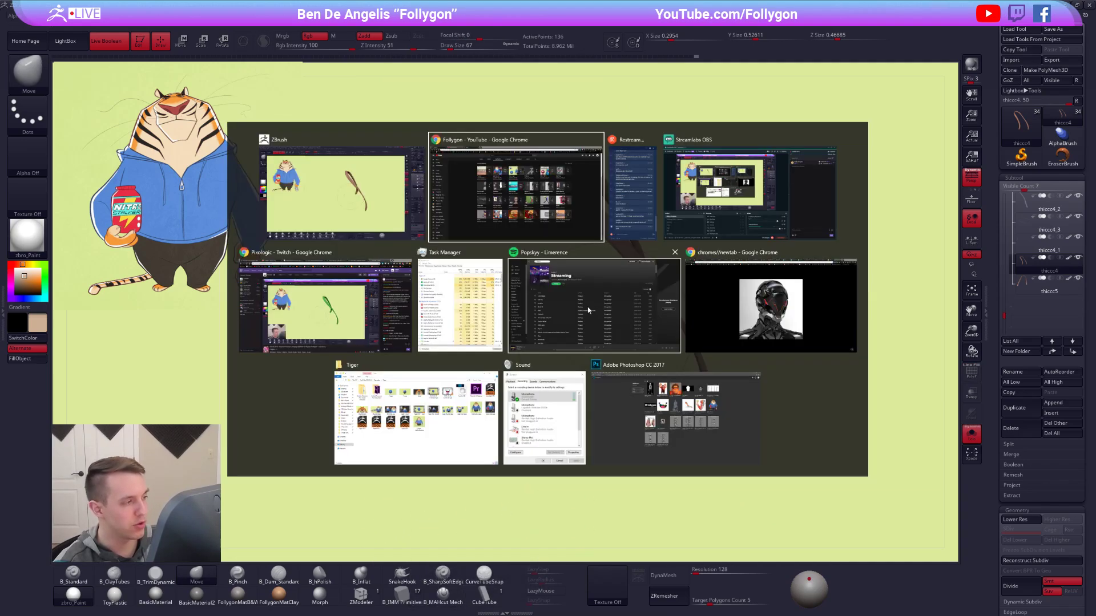
key("ctrl+Tab")
scroll(443, 321, "down", 9)
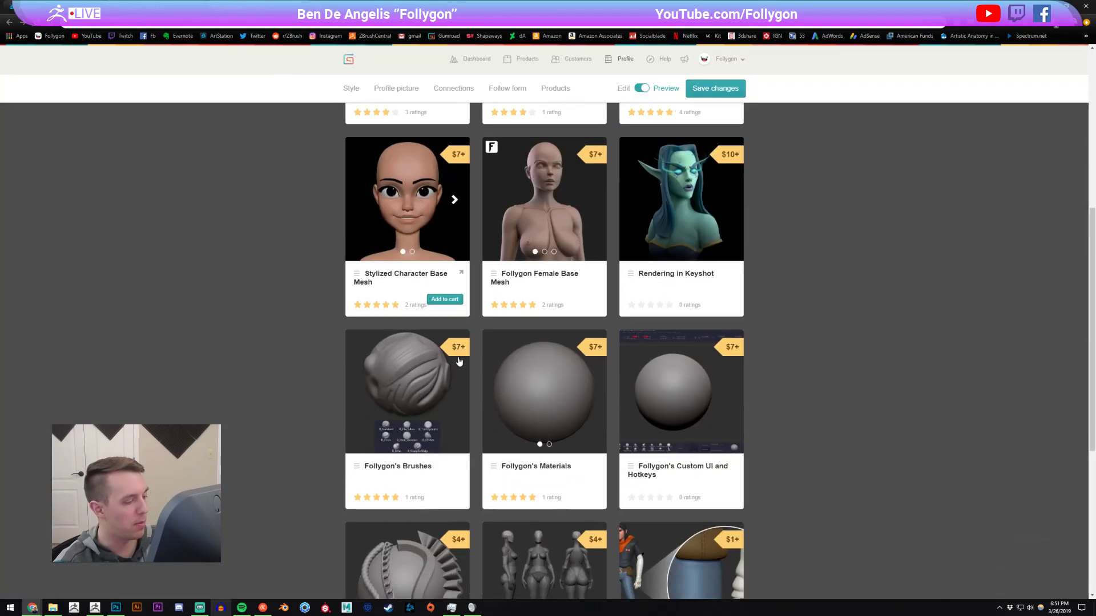
scroll(560, 374, "up", 2)
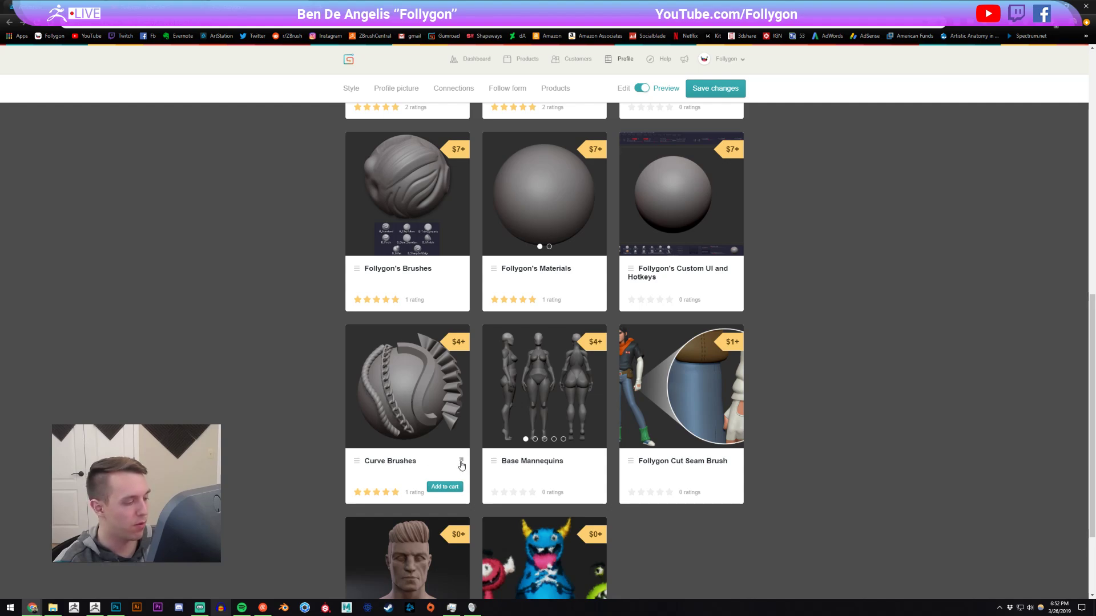
key("alt+Tab")
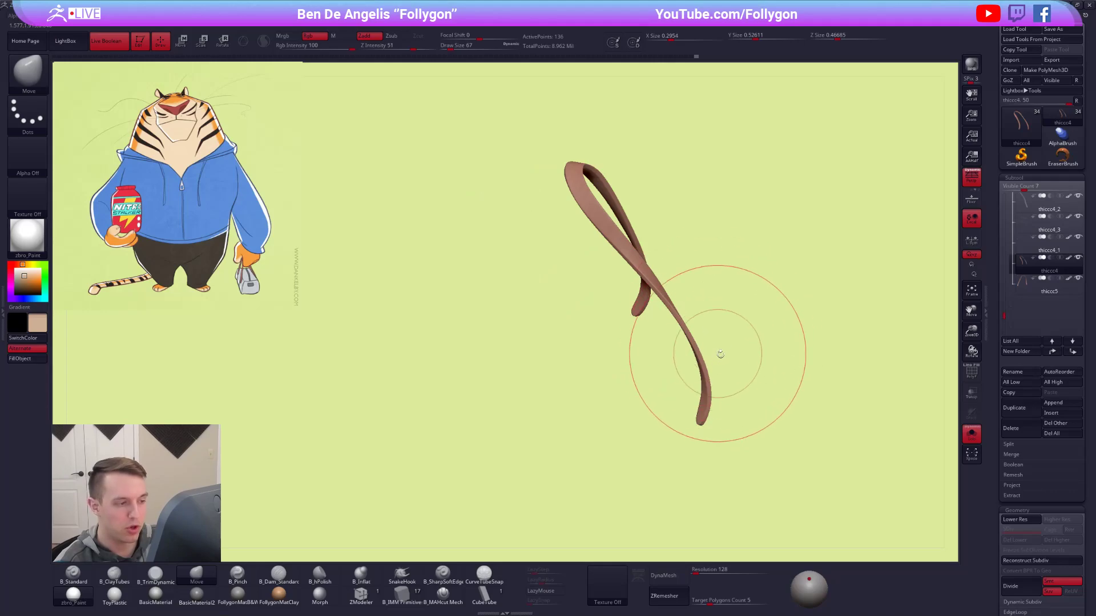
Choose the CubeTube brush, inspect the isolated handle's unsmoothed wireframe, and restore its smoothing and the full character display.
left_click(488, 593)
key("shift+f")
left_click_drag(739, 410, 718, 400)
key("shift+d")
right_click_drag(718, 400, 749, 416)
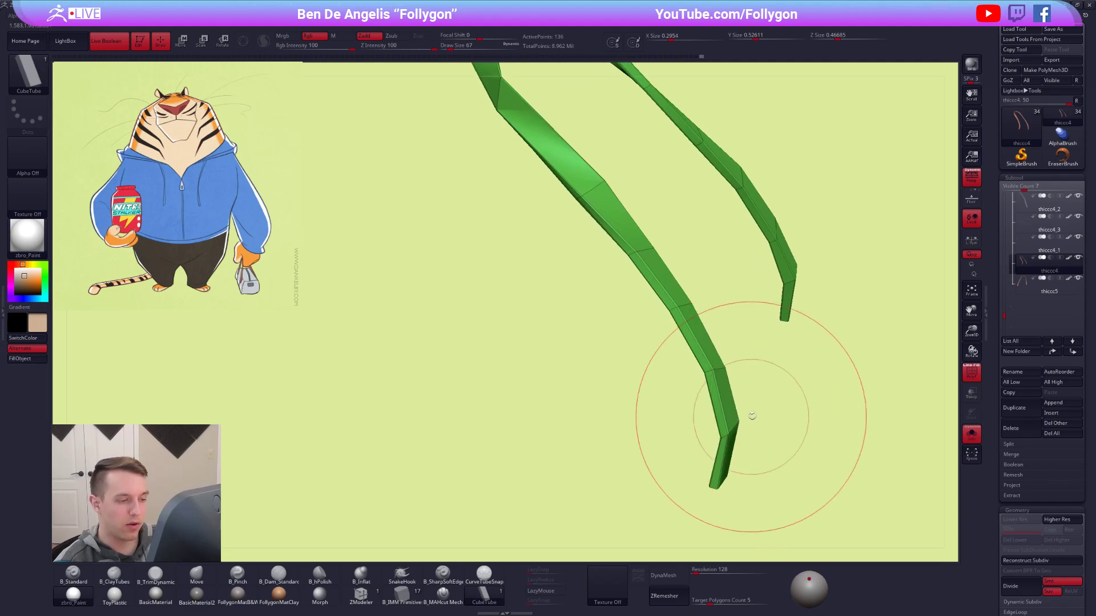
mouse_move(712, 370)
right_mouse_down()
mouse_move(731, 369)
mouse_move(718, 407)
mouse_move(708, 404)
mouse_move(697, 350)
mouse_move(719, 326)
mouse_move(715, 298)
mouse_move(729, 378)
right_mouse_up()
key("d")
key("shift+f")
key("alt+s")
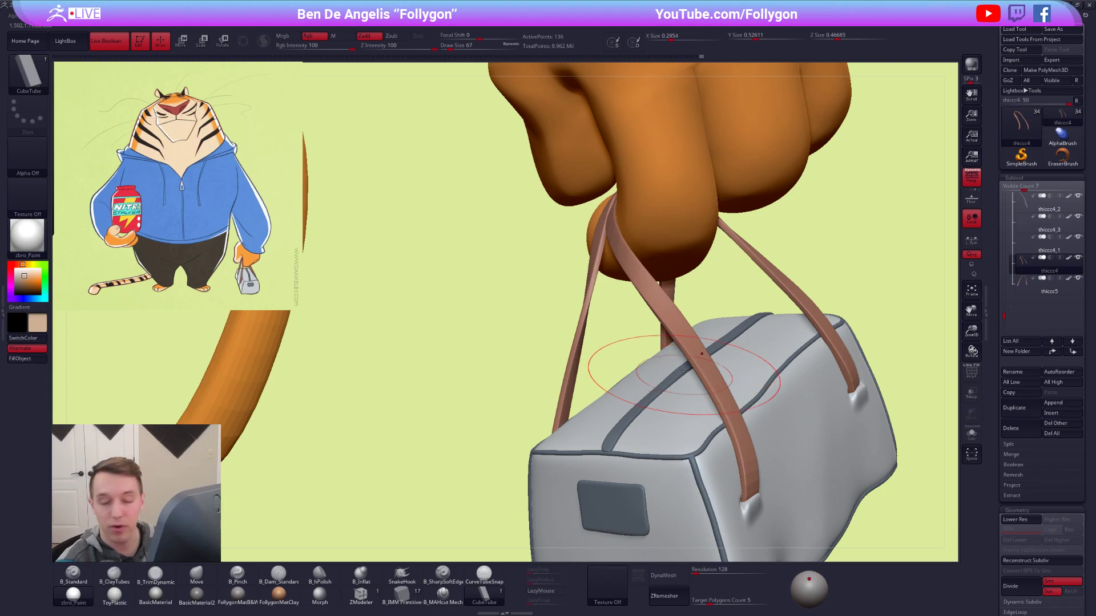
right_click_drag(700, 394, 719, 387)
right_click_drag(662, 337, 677, 429, "ctrl")
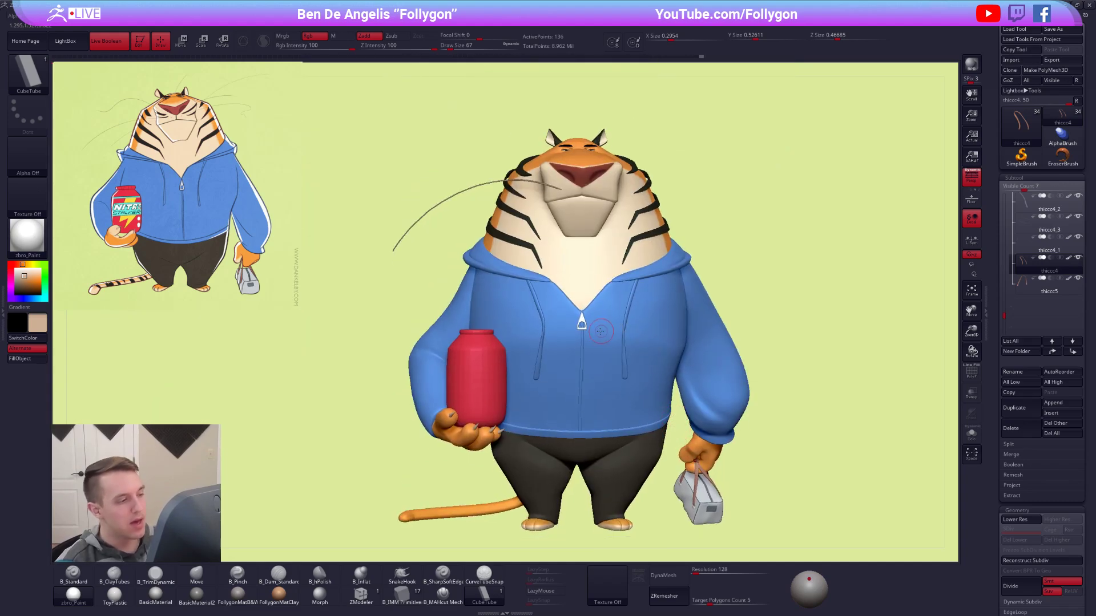
Select the hoodie drawstrings, the jar-holding hand and the bag-side sleeve in turn to examine these separate parts.
left_click(631, 298, "alt")
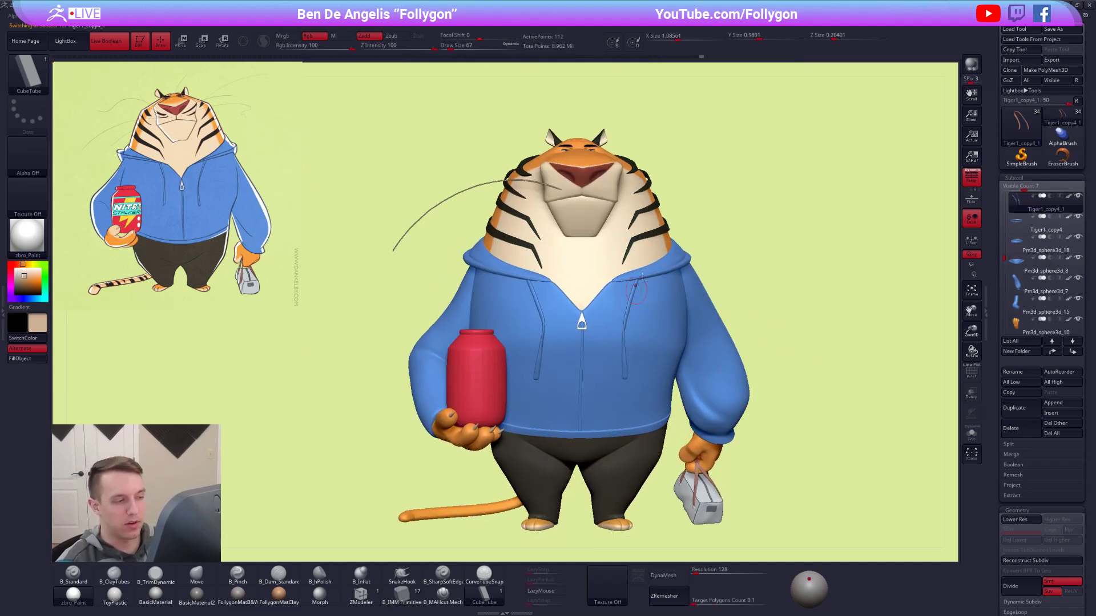
key("alt+s")
key("alt+s")
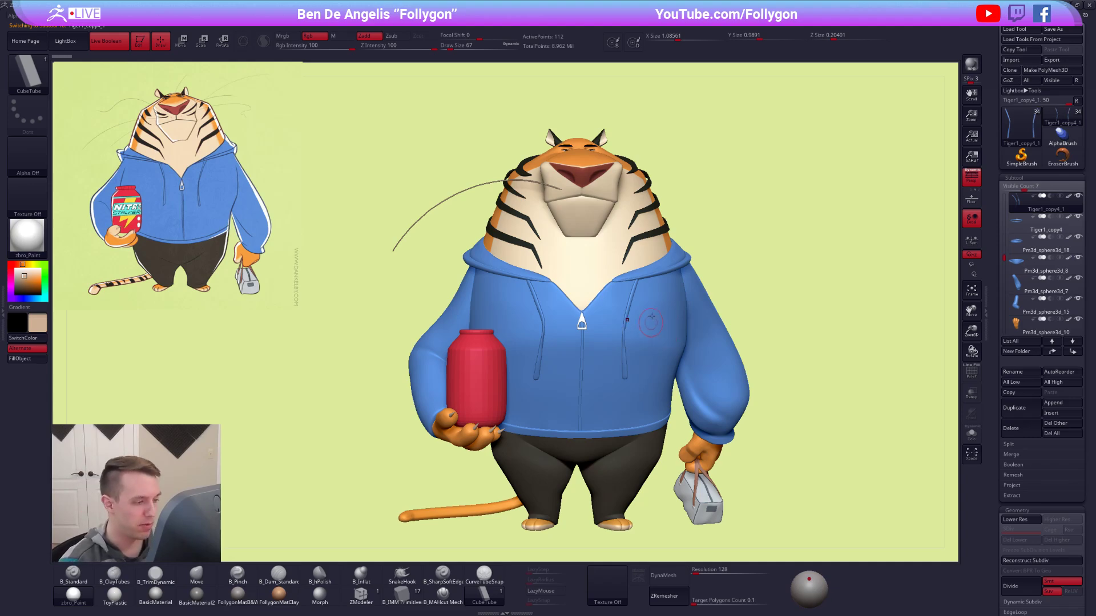
left_click_drag(721, 233, 731, 163, "alt")
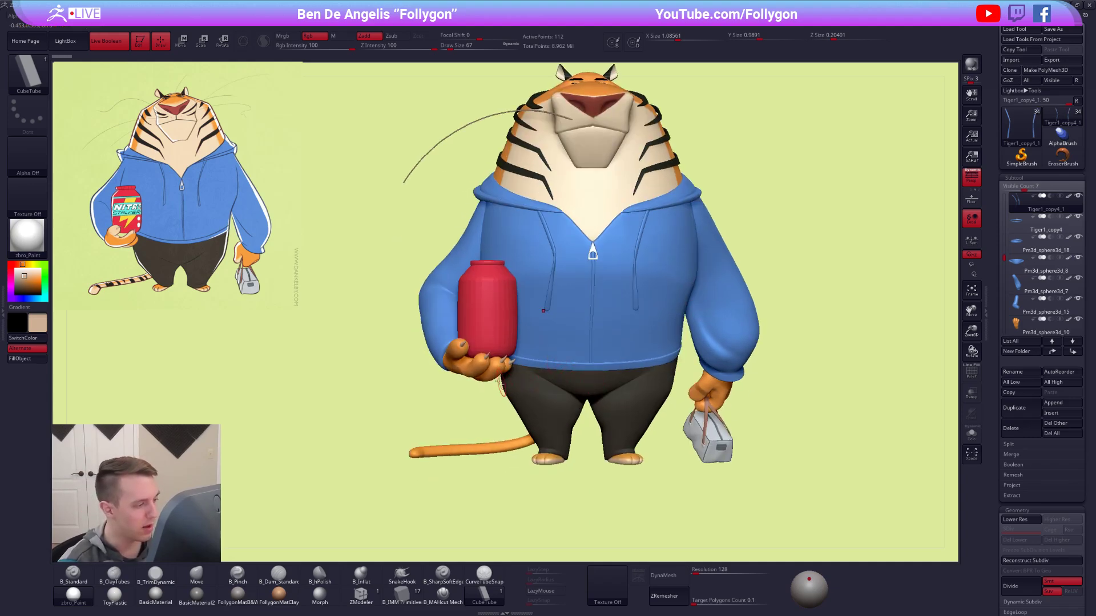
left_click(483, 368, "alt")
left_click_drag(456, 402, 404, 371, "alt")
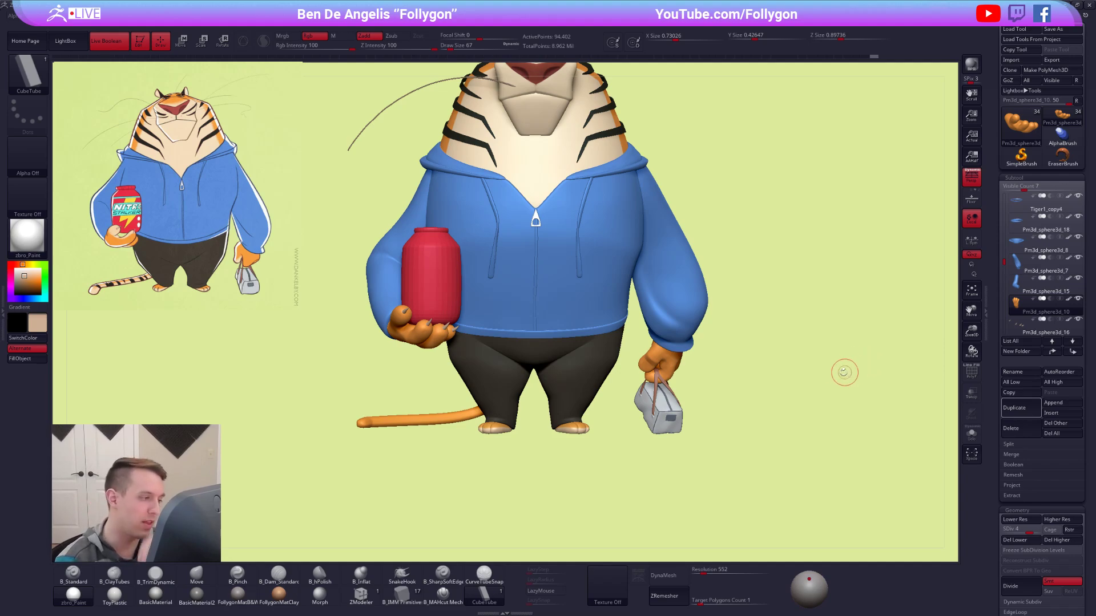
left_click(664, 320, "alt")
right_click_drag(626, 266, 617, 374, "alt")
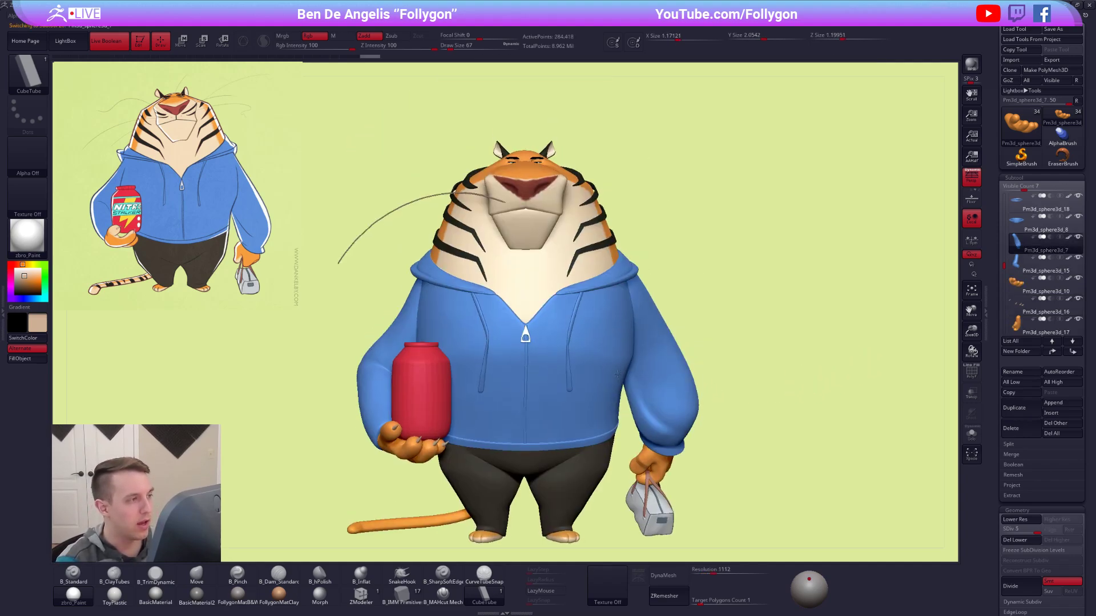
Select and isolate the tiger's head and inspect its mesh at subdivision level 1 with the polyframe.
left_click(557, 266, "alt")
key("alt+s")
mouse_move(549, 256)
right_mouse_down("alt")
mouse_move(603, 321)
mouse_move(564, 317)
mouse_move(594, 299)
mouse_move(708, 296)
mouse_move(655, 269)
right_mouse_up("alt")
key("shift+f")
key("shift+d")
key("shift+d")
key("shift+d")
key("shift+d")
key("shift+f")
key("shift+f")
key("shift+f")
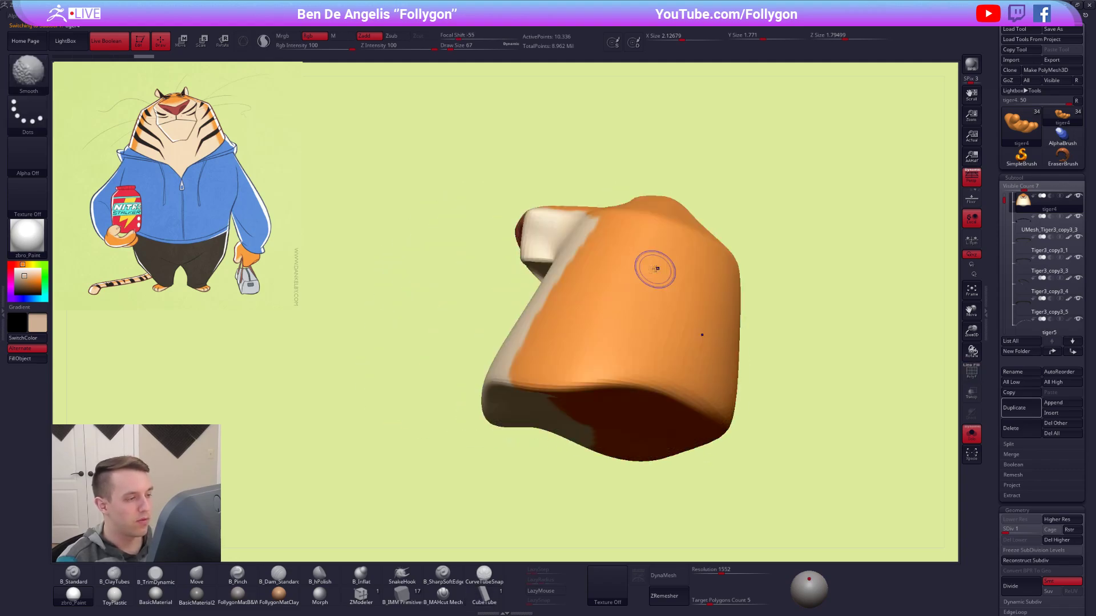
Raise the head back to subdivision level 5 and show the whole character again.
right_click_drag(713, 339, 710, 286, "ctrl")
key("d")
key("d")
key("d")
key("d")
right_click_drag(650, 328, 539, 328, "shift")
key("alt+s")
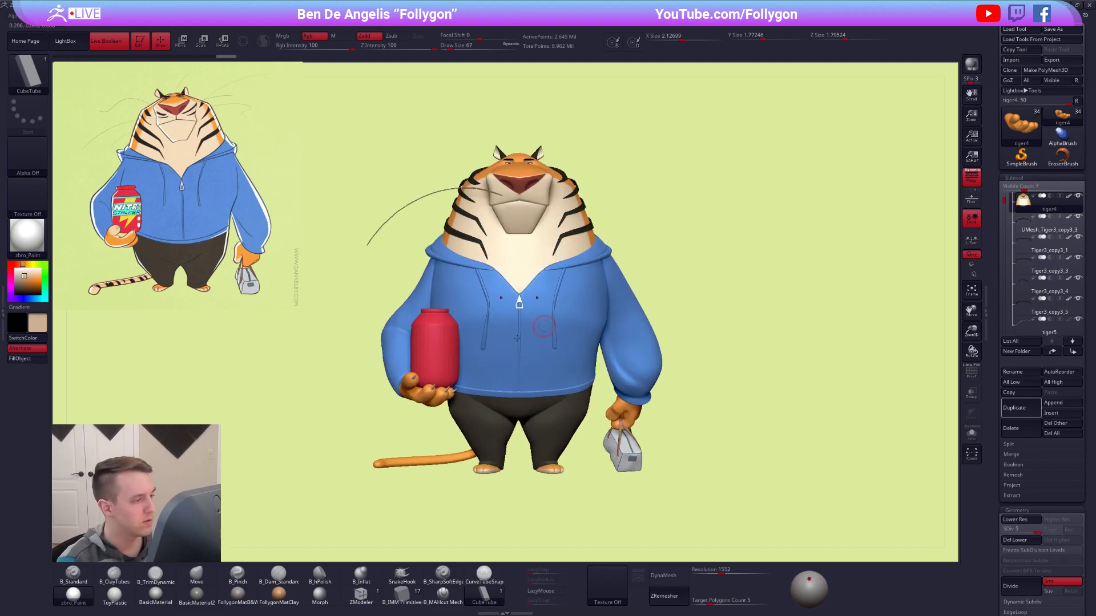
Isolate the red jar, inspect its unsmoothed wireframe from several angles, and restore its smoothing and the full character display.
left_click(442, 335, "alt")
key("alt+s")
right_click_drag(614, 296, 801, 397, "alt")
key("shift+f")
key("shift+d")
right_click_drag(770, 288, 622, 290, "alt")
right_click_drag(622, 290, 534, 229, "ctrl")
right_click_drag(543, 347, 527, 246, "alt")
right_click_drag(528, 245, 498, 336, "alt")
key("shift+f")
key("alt+s")
key("d")
right_click_drag(710, 311, 668, 286)
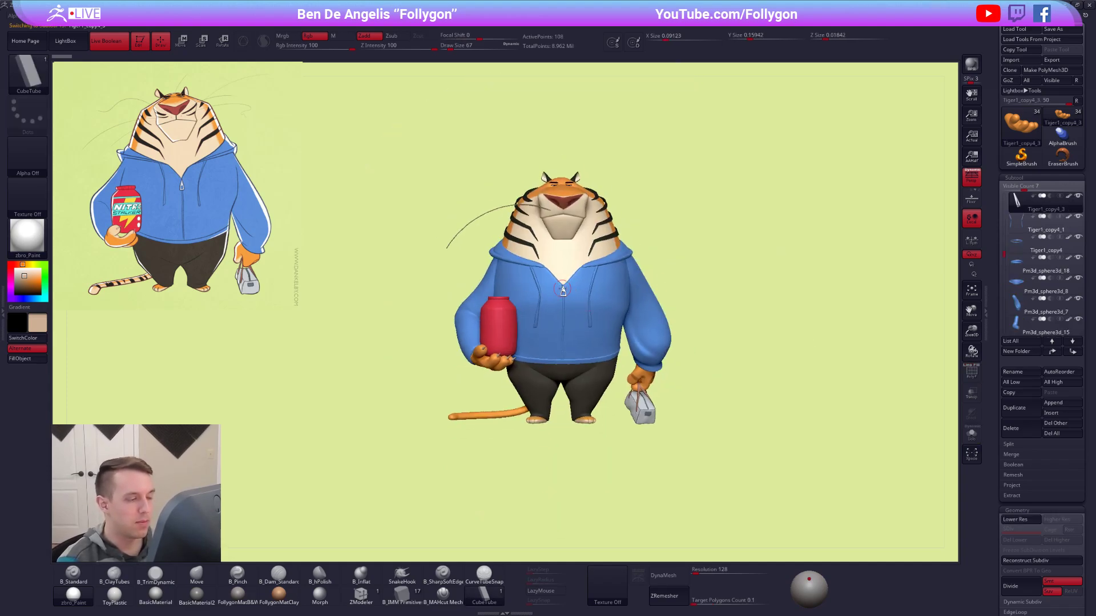
Select and isolate the hoodie's zipper pull and inspect its wireframe and smoothed shape up close.
left_click(563, 291, "alt")
key("alt+s")
key("f")
key("shift+f")
right_click_drag(576, 319, 631, 284, "ctrl")
key("shift+f")
key("d")
right_click_drag(513, 254, 740, 438, "alt")
right_click_drag(740, 439, 648, 285, "alt")
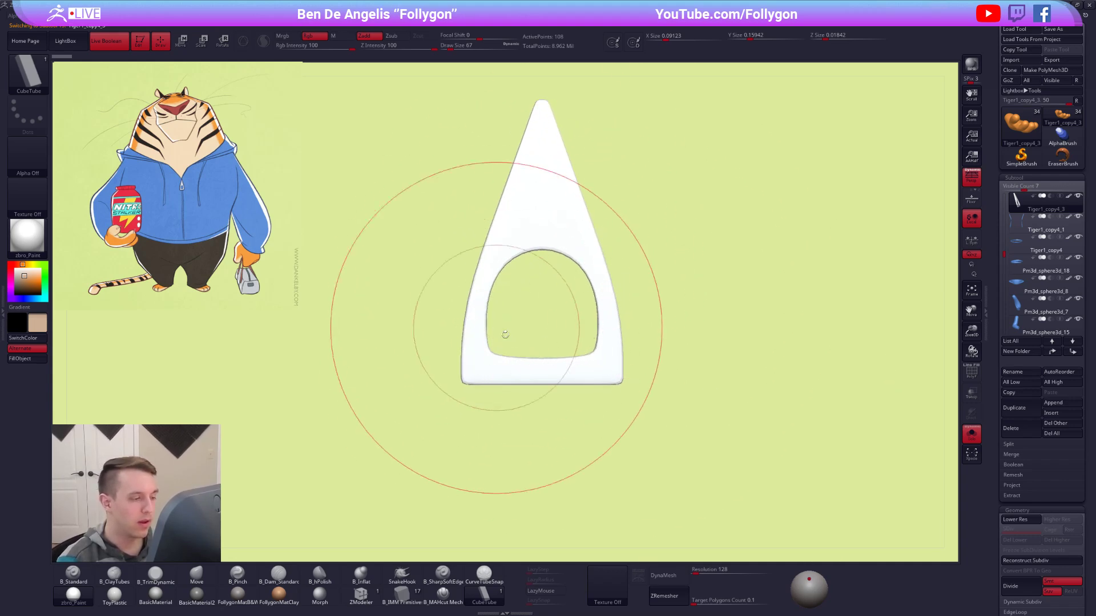
Reduce the draw size to 12 and show the zipper pull together with the rest of the character.
key("s")
left_click_drag(677, 308, 670, 306)
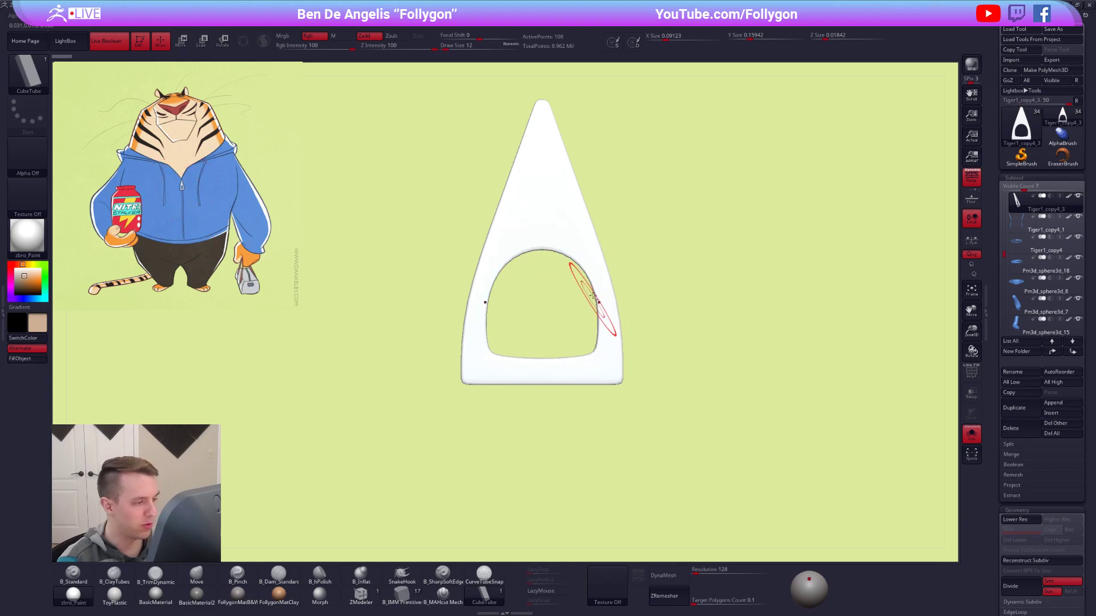
right_click_drag(594, 296, 483, 240, "ctrl")
right_click_drag(615, 311, 546, 206, "alt")
key("alt+s")
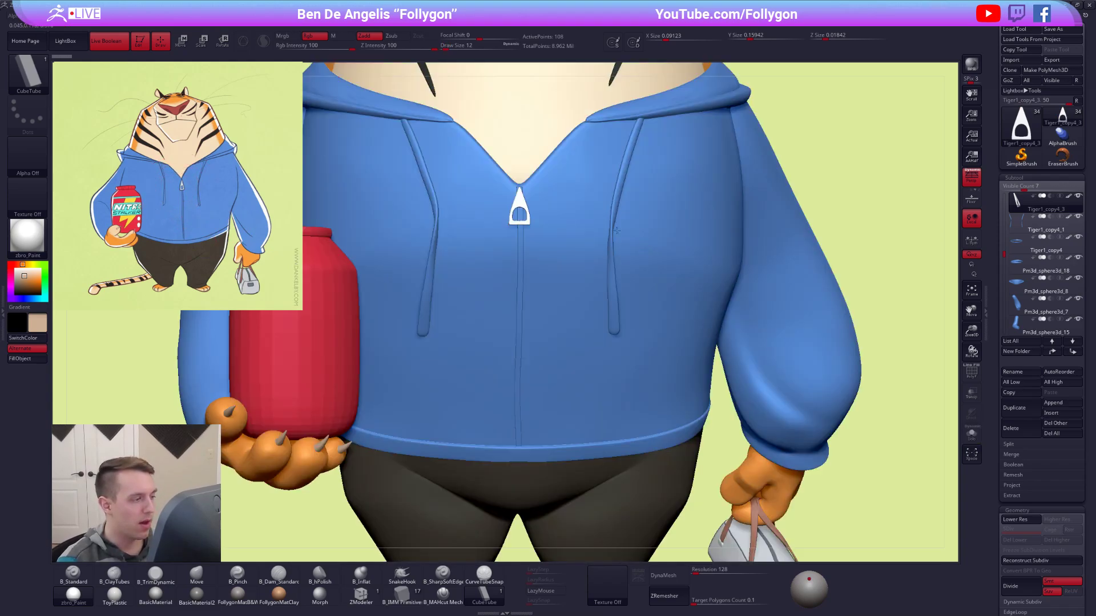
Frame the whole character, isolate the hand holding the bag, and check its wireframe up close.
key("f")
right_click_drag(592, 288, 604, 353, "alt")
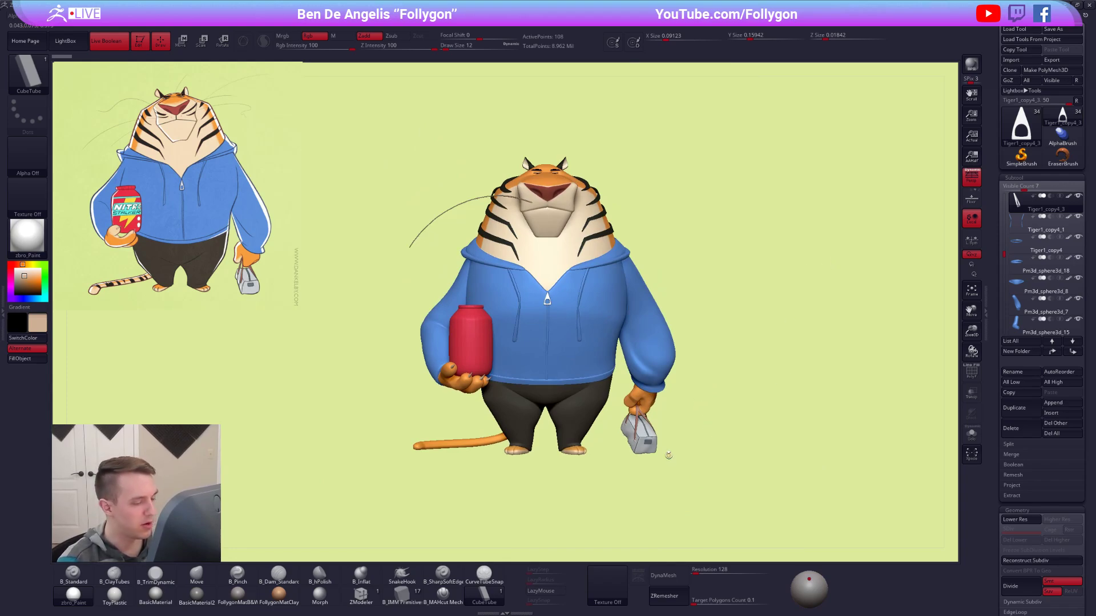
left_click(643, 401, "alt")
key("alt+s")
right_click_drag(645, 402, 745, 488, "ctrl")
right_click_drag(673, 416, 705, 404)
key("shift+f")
key("shift+f")
Prepare the bag-holding hand for reworking with ClayTubes at draw size 43 and subdivision level 3.
key("space")
left_click_drag(595, 344, 603, 343)
right_click_drag(531, 320, 572, 321)
key("2")
left_click_drag(563, 315, 565, 299)
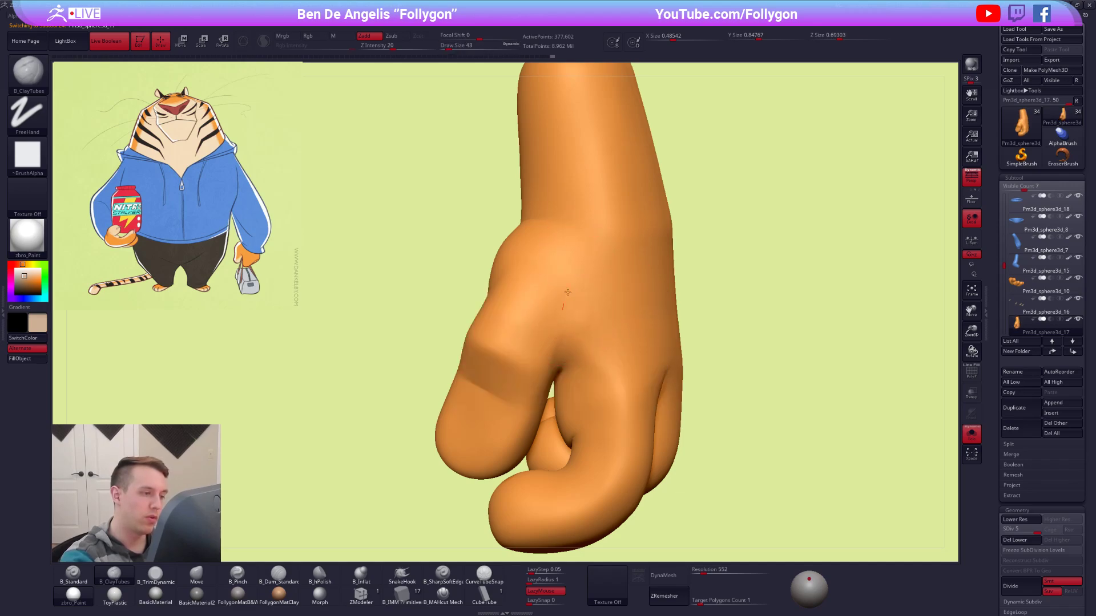
key("shift+d")
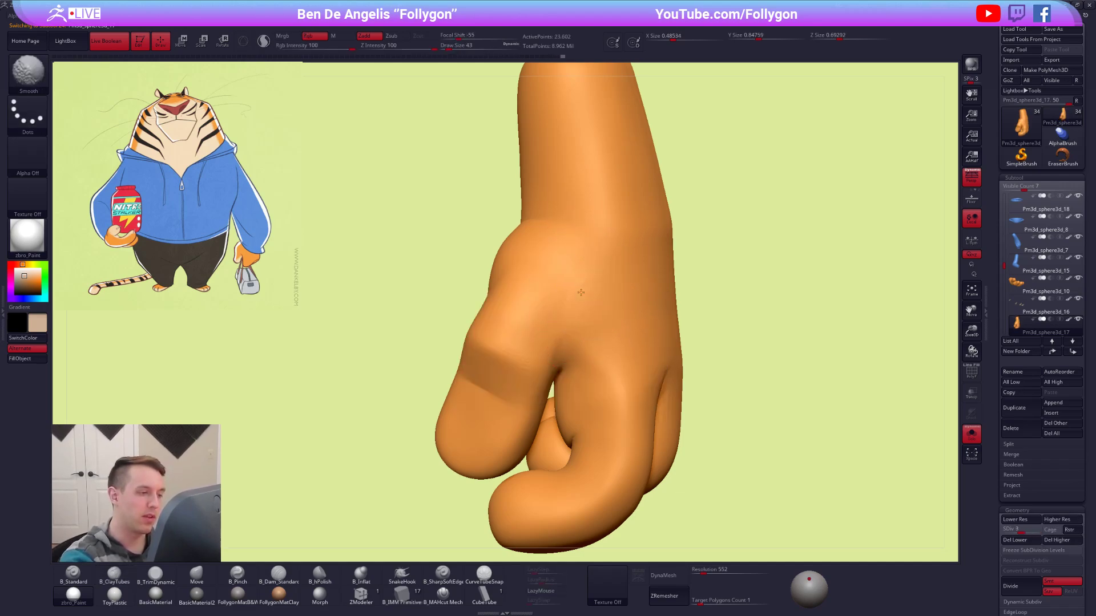
Build up and smooth the back of the bag-holding hand where the thumb and fingers join.
right_click_drag(594, 289, 574, 311, "ctrl")
left_click_drag(574, 312, 573, 328, "shift")
right_click_drag(517, 317, 602, 315)
left_click_drag(573, 327, 565, 352, "shift")
mouse_move(565, 359)
right_mouse_down()
mouse_move(612, 374)
mouse_move(668, 362)
mouse_move(627, 338)
mouse_move(645, 336)
right_mouse_up()
left_click_drag(599, 323, 597, 335, "shift")
mouse_move(628, 336)
right_mouse_down()
mouse_move(614, 336)
mouse_move(579, 377)
right_mouse_up()
Smooth the knuckles at draw size 61 with the whole character shown, and isolate the hand again.
key("space")
left_click_drag(581, 380, 588, 380)
key("alt+s")
right_click_drag(604, 323, 645, 342)
left_click_drag(597, 342, 597, 348, "shift")
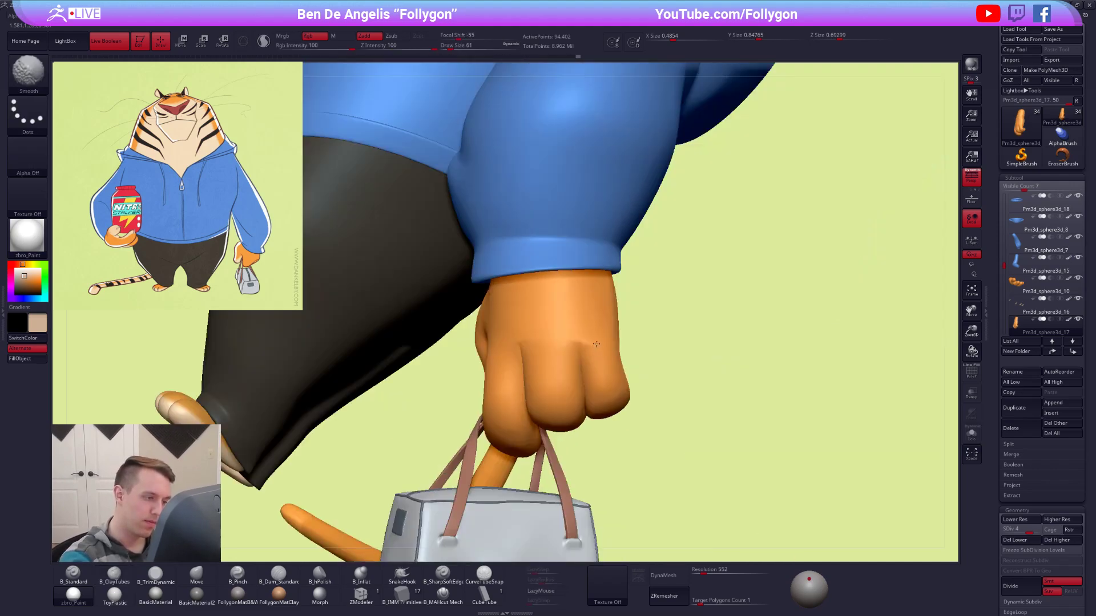
left_click_drag(527, 353, 530, 359, "shift")
mouse_move(561, 362)
right_mouse_down()
mouse_move(555, 324)
mouse_move(585, 348)
mouse_move(588, 371)
right_mouse_up()
key("alt+s")
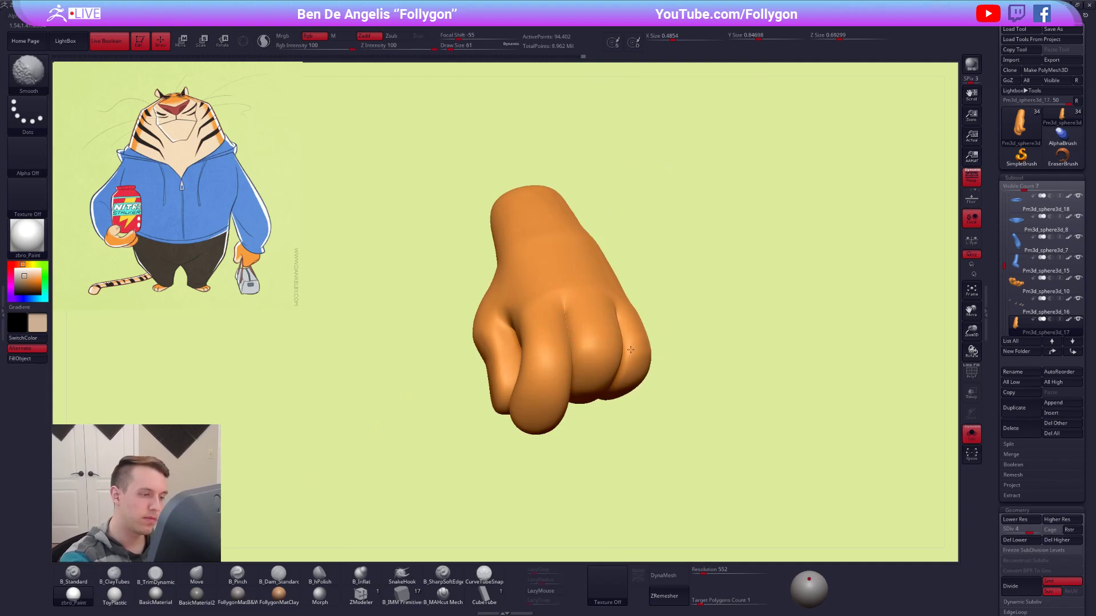
Refine the creases between the knuckles on the back of the isolated hand.
left_click_drag(622, 361, 620, 366, "shift")
mouse_move(620, 366)
right_mouse_down()
mouse_move(611, 410)
mouse_move(594, 343)
right_mouse_up()
left_click_drag(590, 335, 588, 328, "shift")
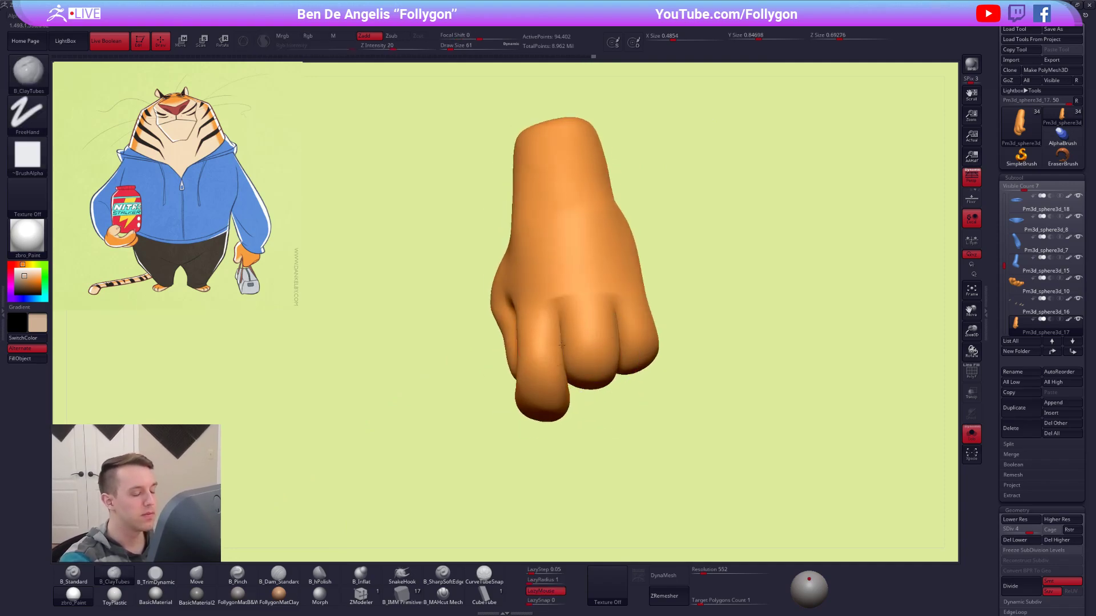
right_click_drag(582, 322, 561, 336)
Switch to the Move brush and show the bag-holding hand together with the rest of the character.
key("space")
left_click_drag(562, 336, 562, 335)
key("b")
key("m")
key("v")
right_click_drag(562, 336, 673, 377)
key("alt+s")
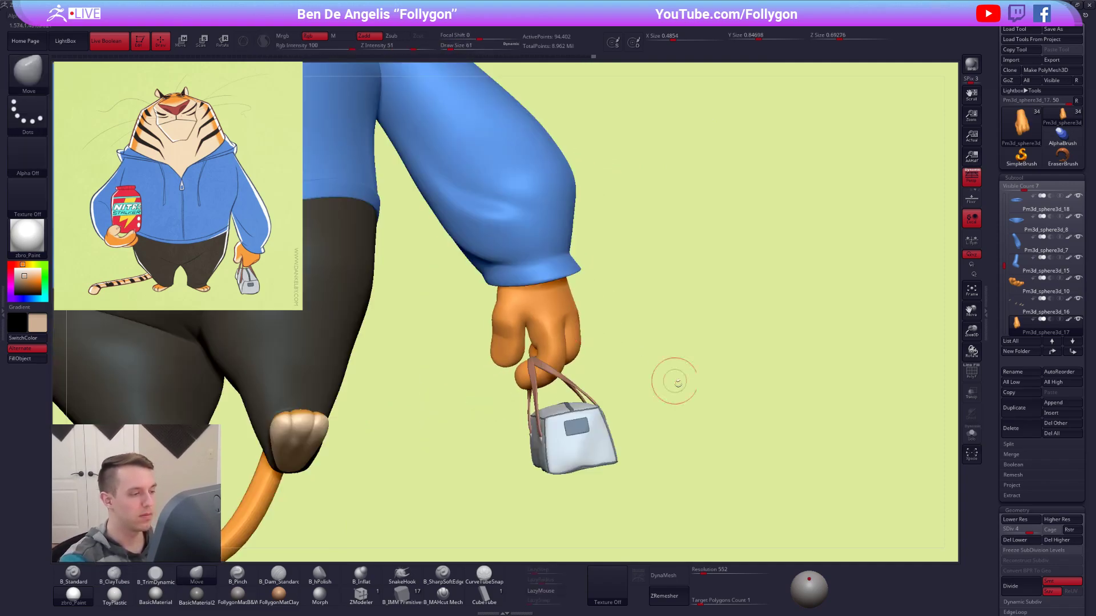
Switch to ClayTubes and isolate the bag-holding hand at a lower subdivision level to check its form.
right_click_drag(726, 431, 646, 406)
key("b")
key("c")
key("t")
key("alt+s")
key("shift+d")
key("shift+d")
mouse_move(585, 369)
right_mouse_down("ctrl")
mouse_move(603, 350)
mouse_move(593, 336)
mouse_move(565, 339)
mouse_move(624, 350)
mouse_move(613, 357)
mouse_move(641, 440)
mouse_move(687, 443)
mouse_move(648, 367)
mouse_move(655, 392)
right_mouse_up("ctrl")
key("shift+d")
Return to the Move brush, raise the bag-holding hand to subdivision level 5, and show the full character.
key("b")
key("m")
key("v")
key("alt+shift+s")
key("d")
key("d")
key("d")
key("d")
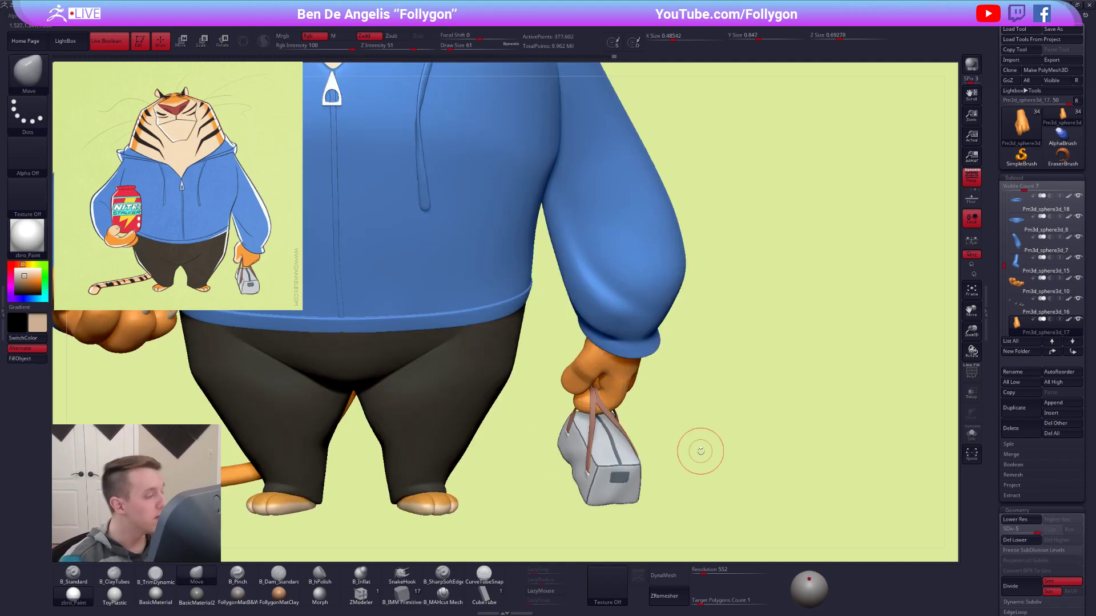
right_click_drag(700, 451, 645, 356, "ctrl")
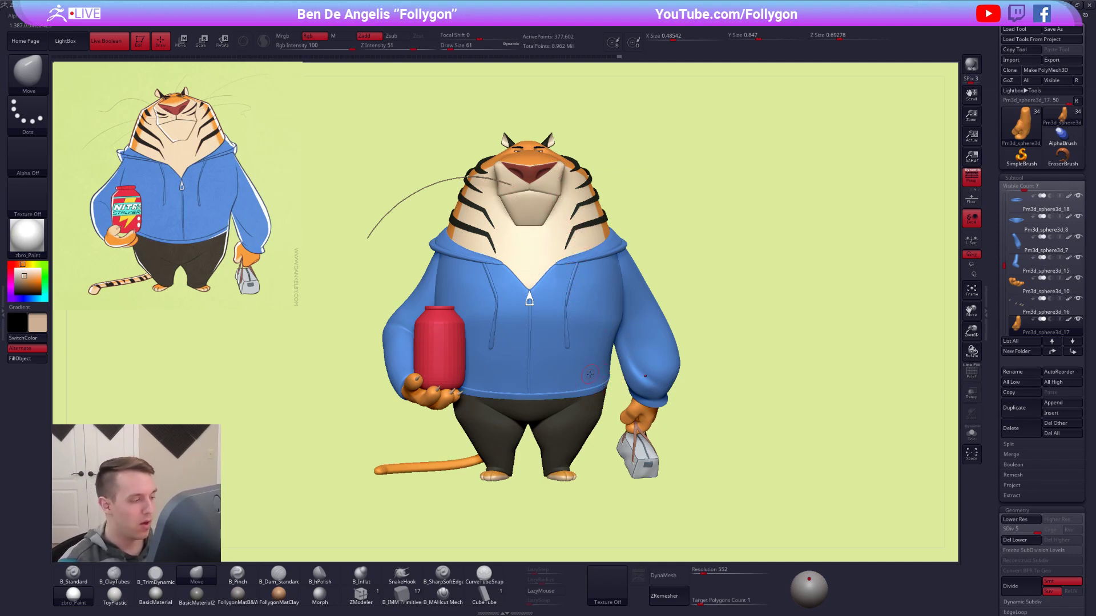
Isolate the jar-holding hand at subdivision level 3 and refine its fingers with ClayTubes at draw size 43.
left_click(443, 404, "alt")
key("alt+s")
mouse_move(492, 424)
left_mouse_down("alt")
mouse_move(536, 467)
mouse_move(527, 393)
left_mouse_up("alt")
key("shift+d")
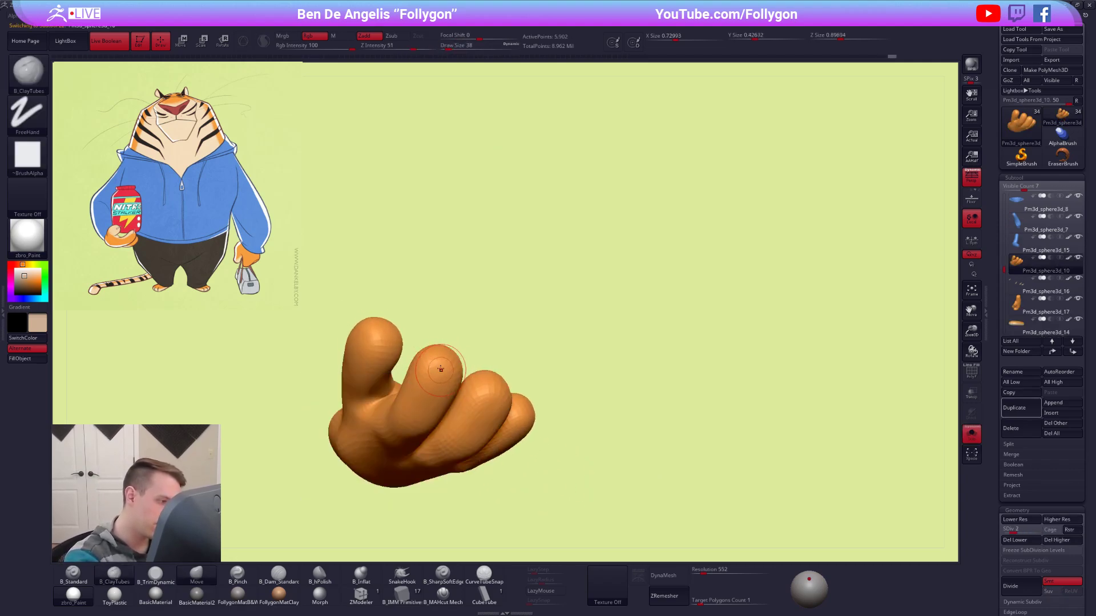
key("d")
left_click_drag(562, 457, 556, 394)
key("space")
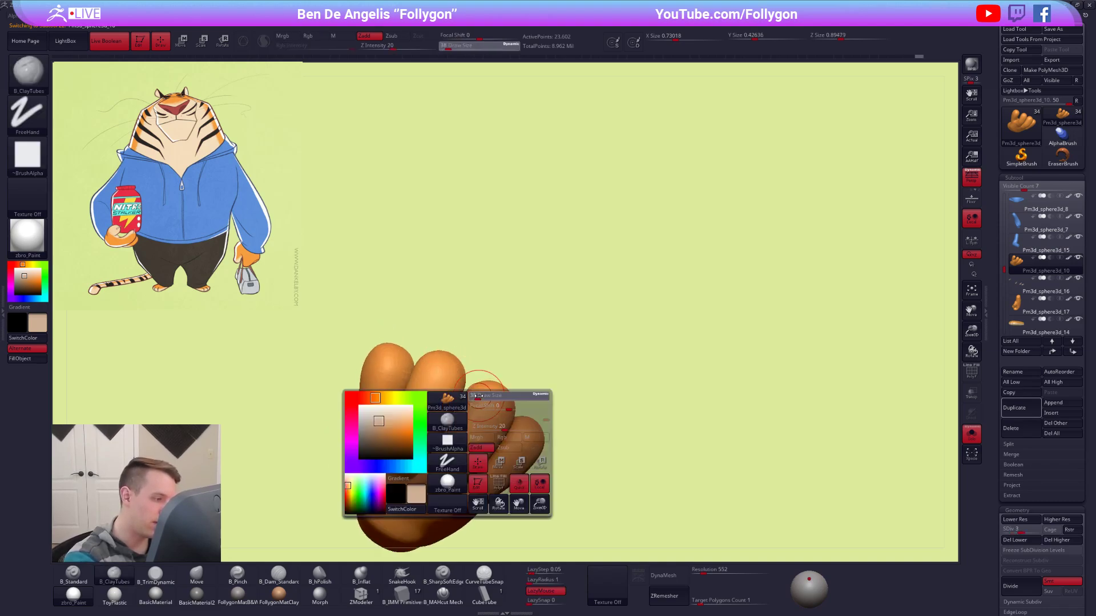
right_click_drag(515, 419, 528, 492)
right_click_drag(540, 394, 577, 323)
Raise the jar-holding hand to subdivision level 5 and frame the whole character.
key("alt+s")
key("d")
key("d")
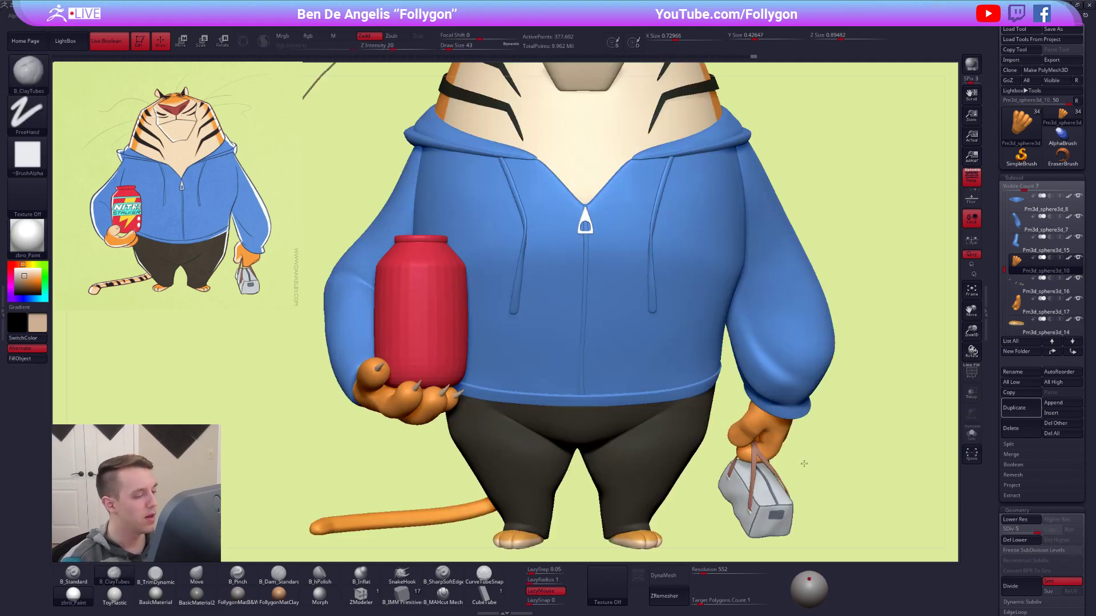
key("f")
right_click_drag(780, 467, 844, 456, "alt")
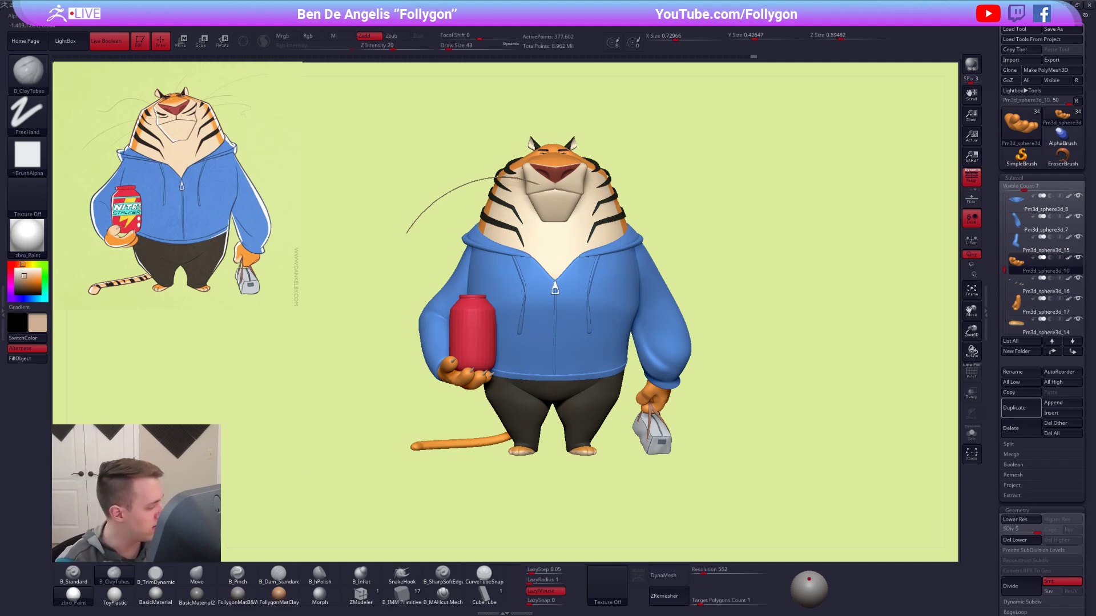
right_click_drag(521, 404, 541, 440, "alt")
Turn off the polypaint on all parts and display the model with the FollygonMatB&W material in white.
left_click(572, 385, "alt")
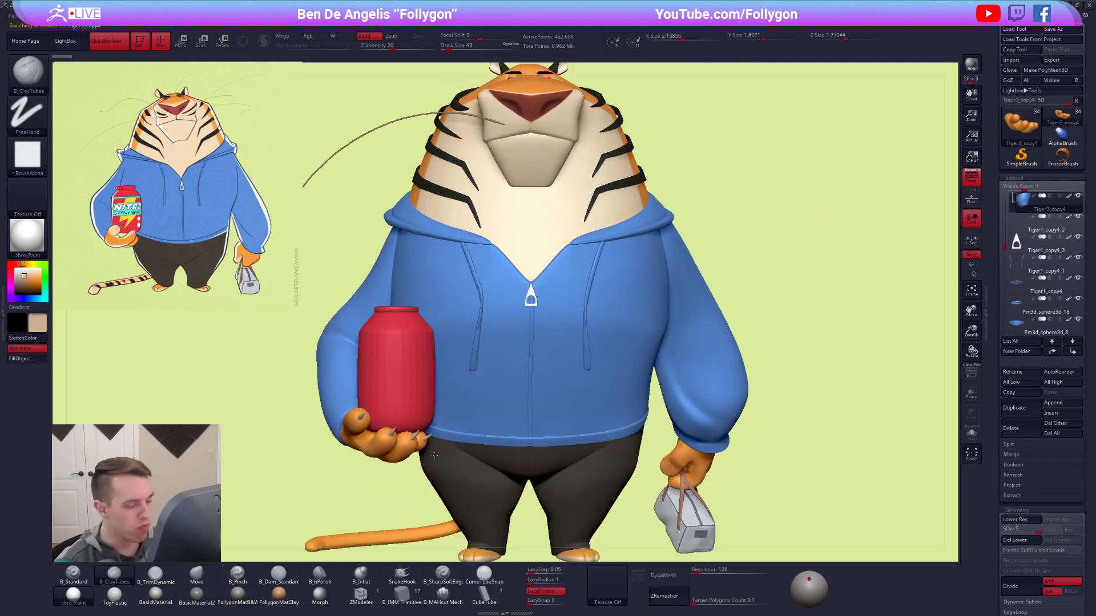
left_click(1069, 196, "shift")
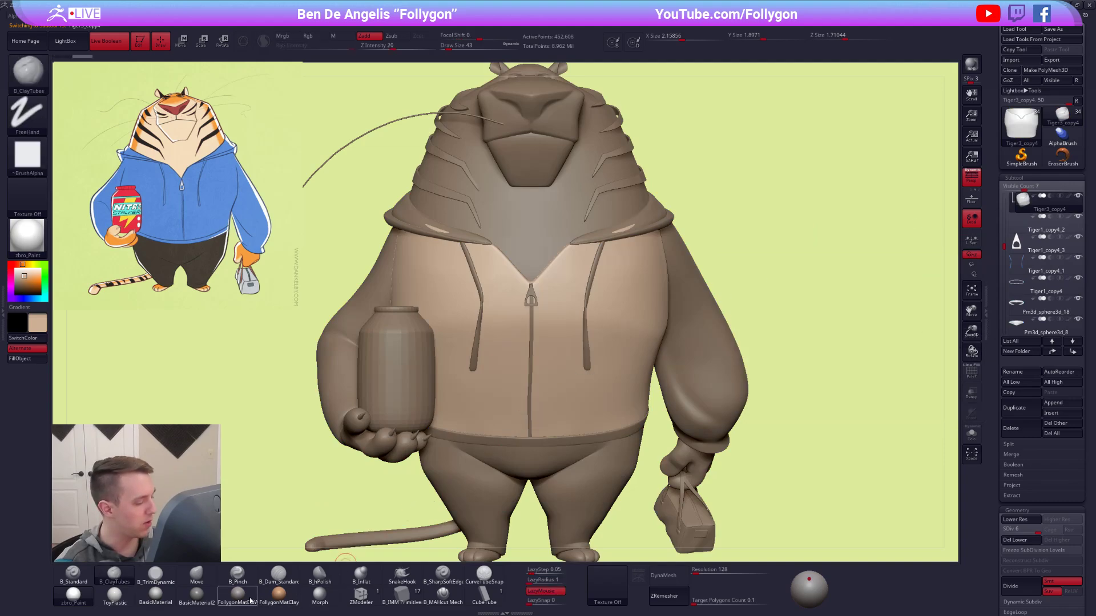
left_click(238, 594)
left_click(18, 264)
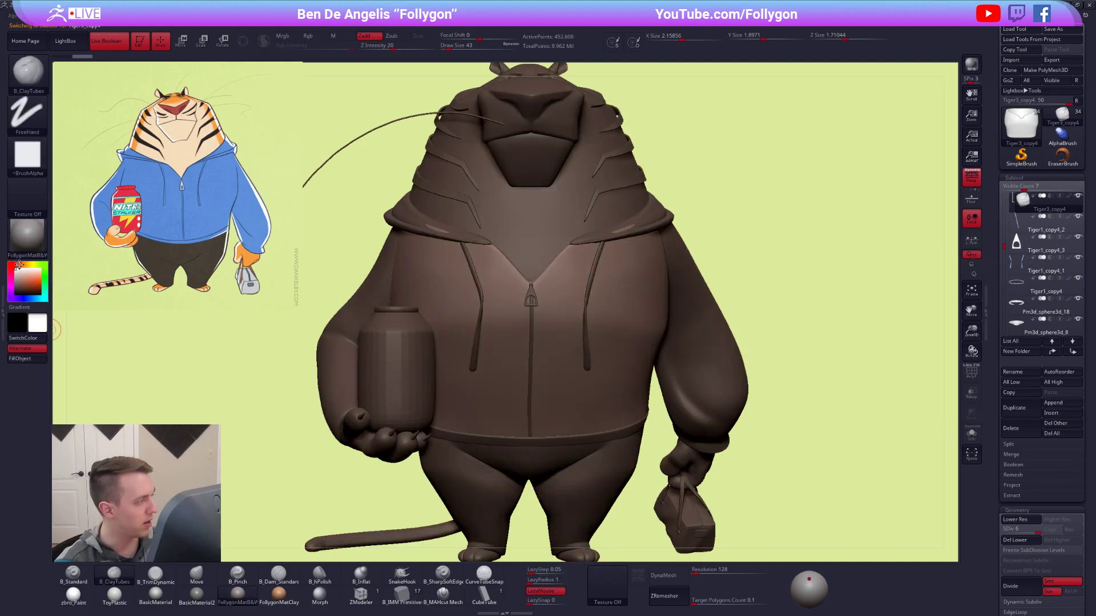
Preview the unpainted character in FollygonMatClay, return to FollygonMatB&W, and inspect the hood area.
right_click_drag(419, 365, 550, 355, "ctrl")
left_click(279, 595)
right_click_drag(393, 491, 336, 496, "shift")
left_click(238, 594)
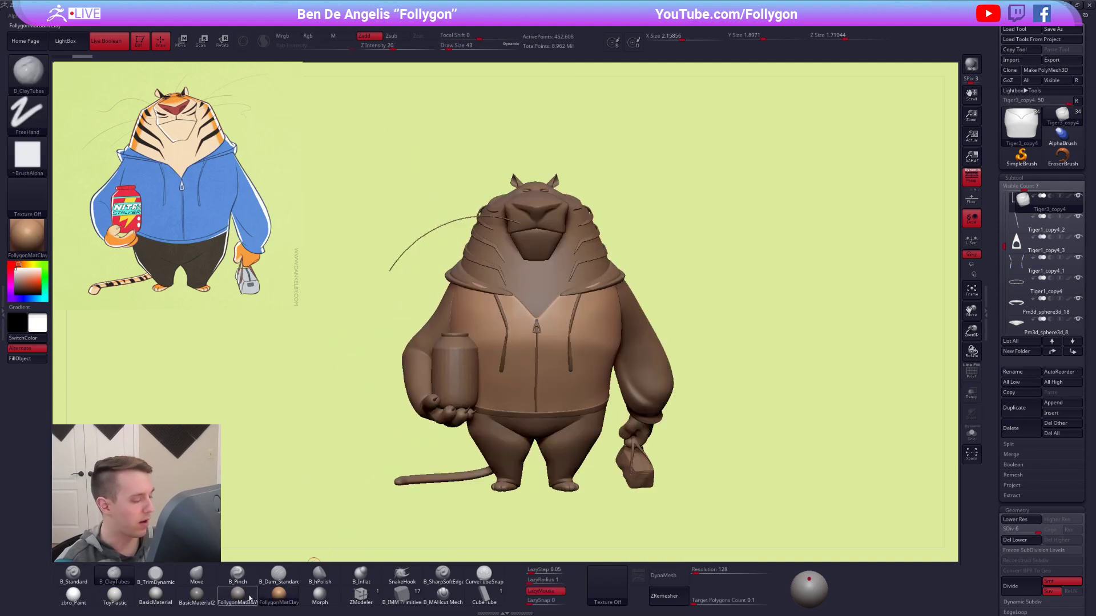
right_click_drag(518, 361, 577, 380)
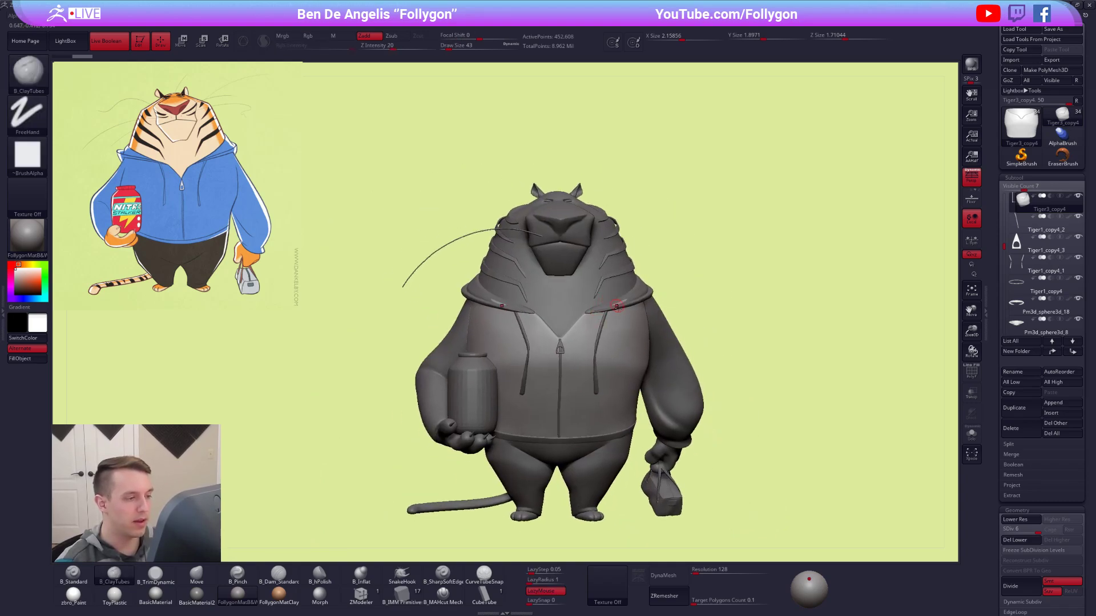
right_click_drag(638, 330, 661, 350, "ctrl")
Lower the hoodie torso by three subdivision levels and adjust its shoulders beneath the hood using an enlarged Move brush.
key("b")
key("m")
key("v")
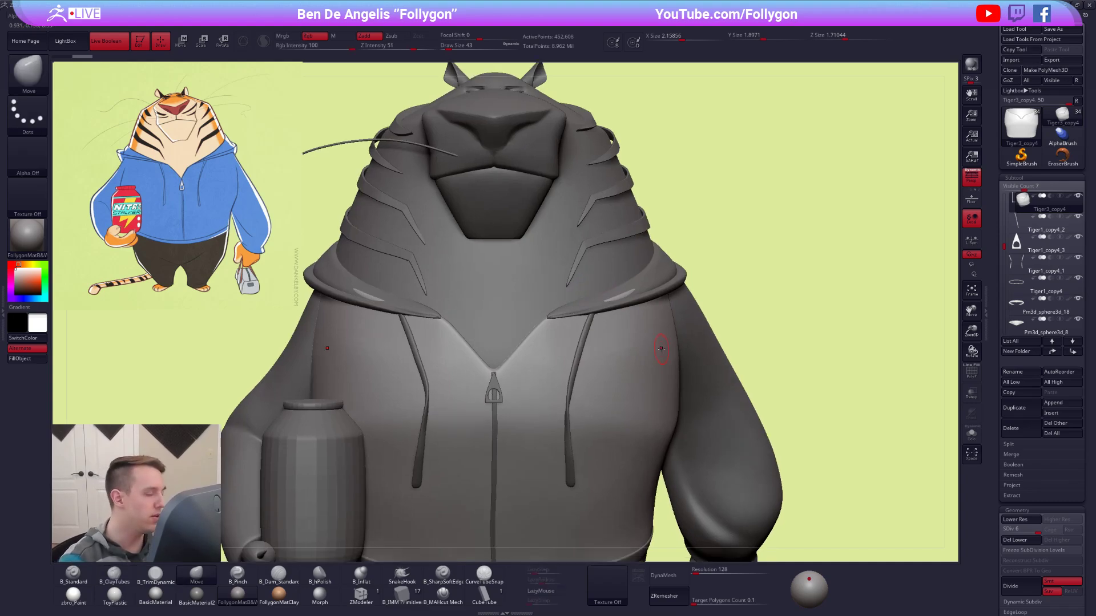
key("space")
left_click_drag(635, 290, 623, 296)
key("shift+d")
key("shift+d")
key("shift+d")
key("space")
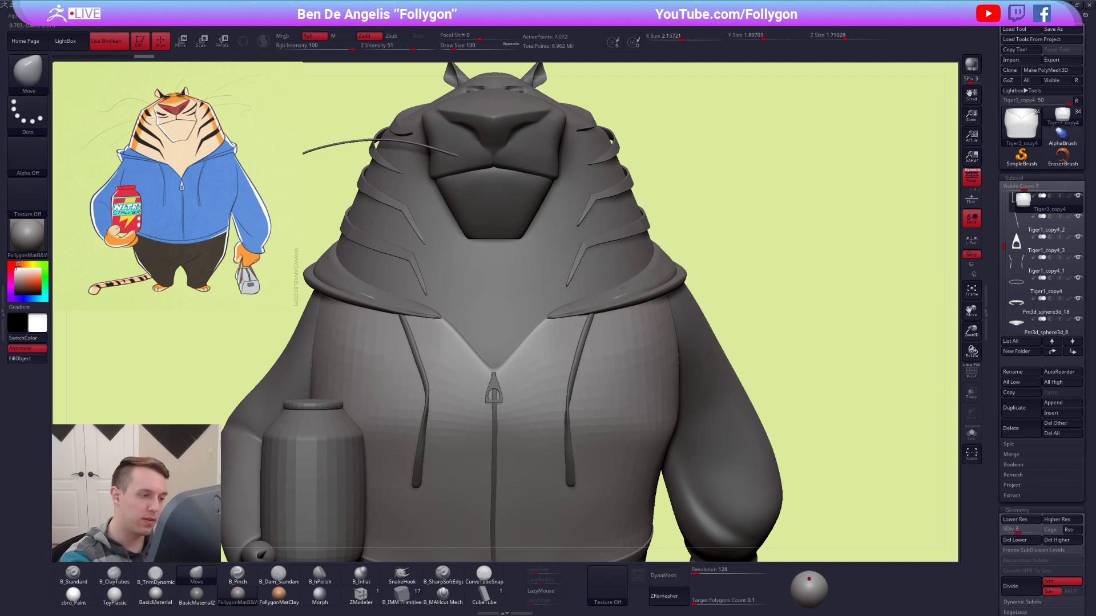
Raise the hoodie torso by three subdivision levels and tuck its shoulders under the hood at draw size 104.
key("d")
key("d")
key("d")
key("space")
left_click_drag(627, 292, 619, 292)
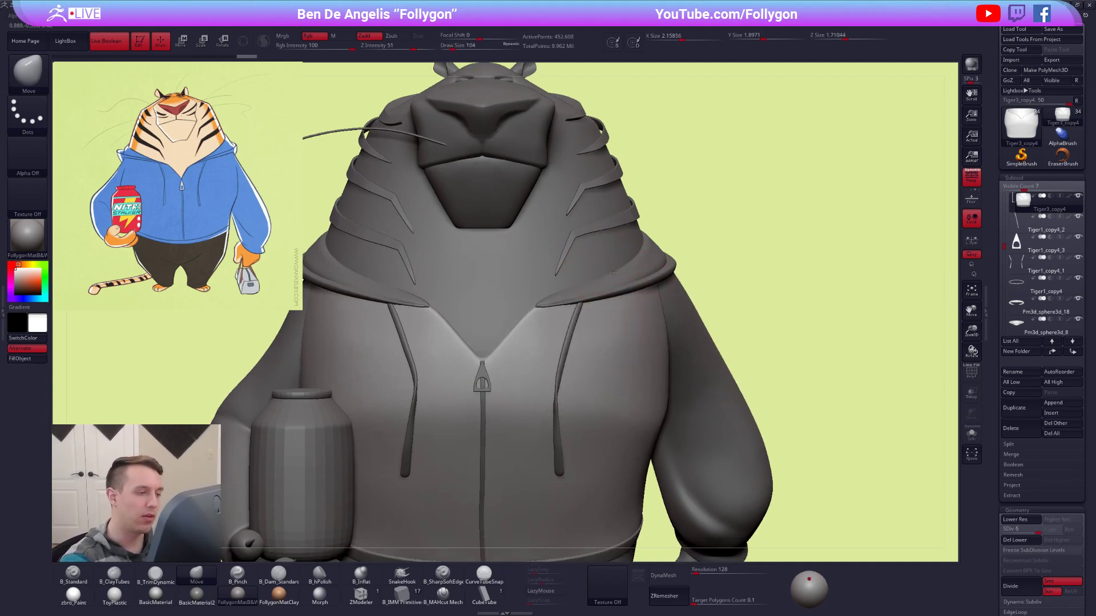
Frame the full character and turn the polypaint back on for all parts.
scroll(643, 278, "down", 5)
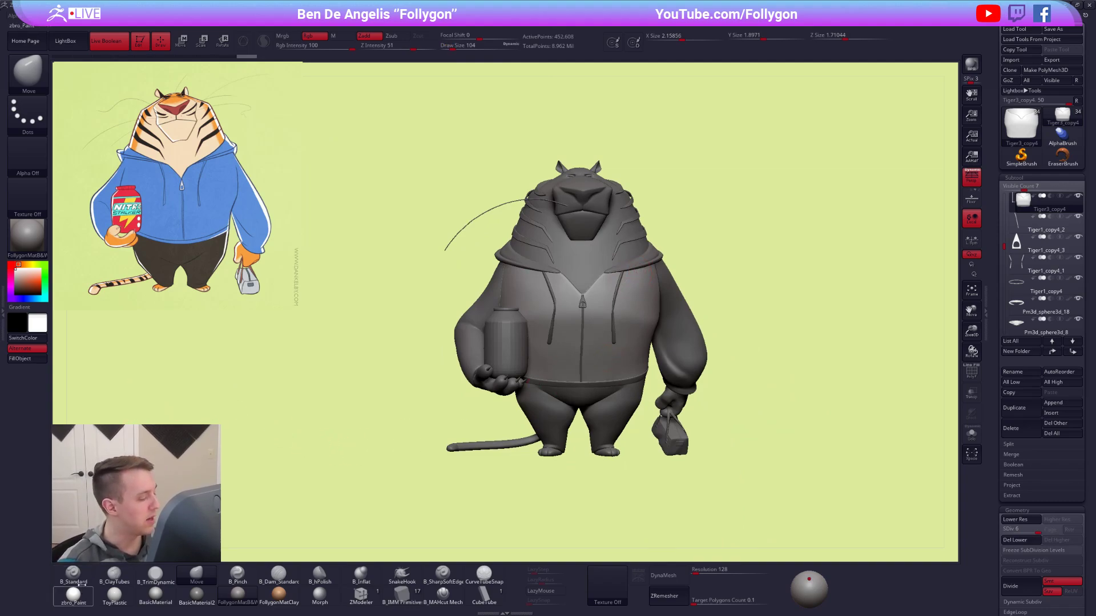
left_click(25, 244)
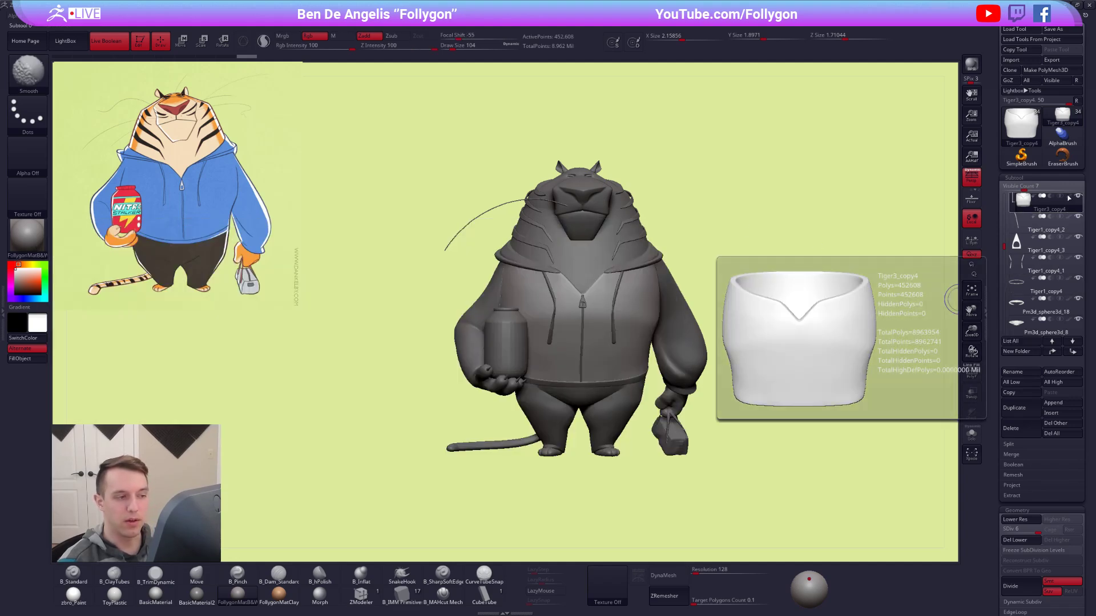
left_click(1069, 197, "shift")
Isolate the hoodie torso and fill it with the SkinShade4 material, leaving its color untouched.
key("alt+s")
right_click_drag(589, 321, 544, 357, "alt")
right_click_drag(544, 358, 544, 394, "ctrl")
key("1")
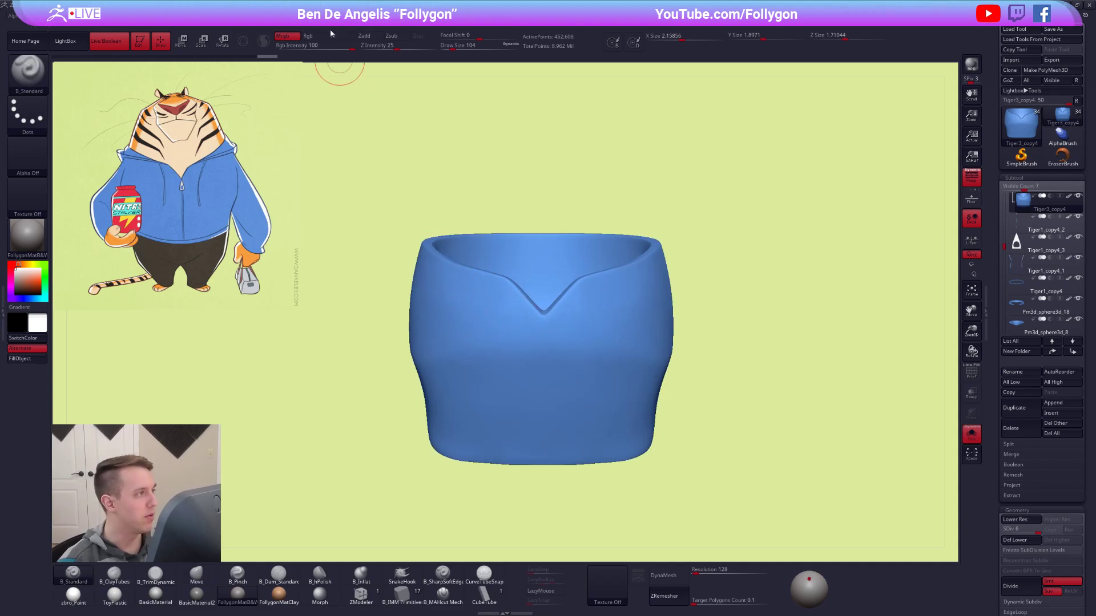
left_click(341, 36)
left_click(28, 234)
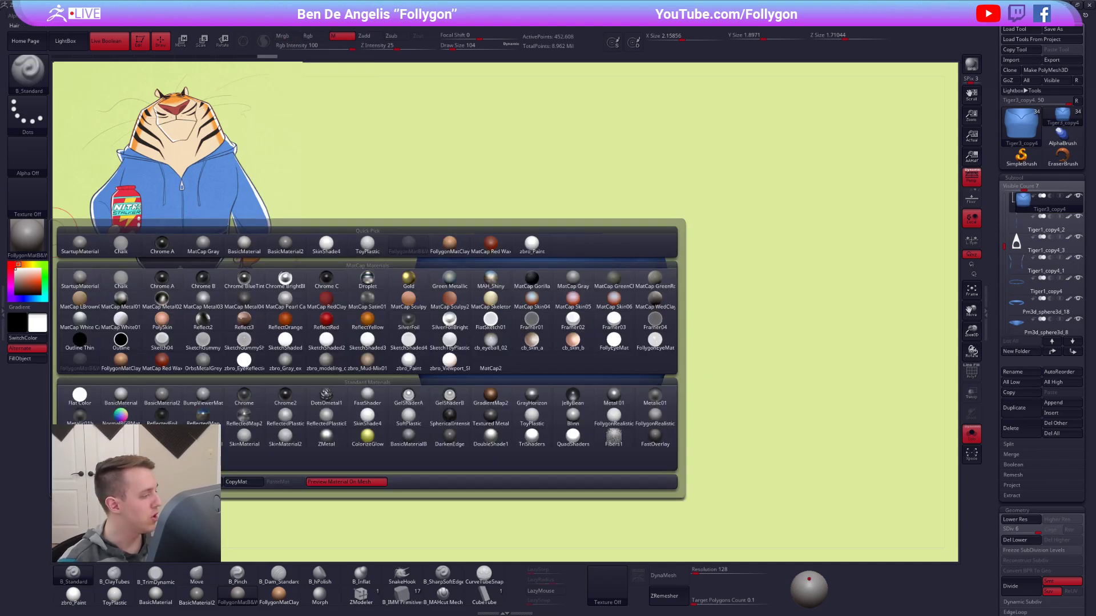
left_click(363, 418)
left_click(29, 359)
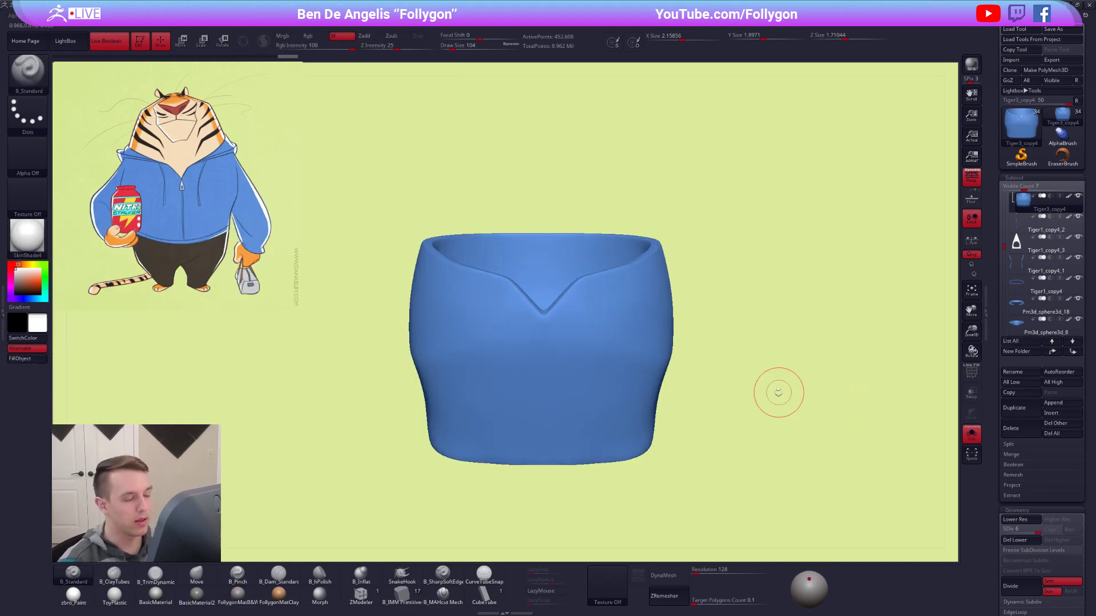
Show the whole character and examine the hoodie's material from several angles.
key("alt+s")
left_click_drag(771, 391, 745, 374, "alt")
left_click_drag(743, 415, 759, 335, "alt")
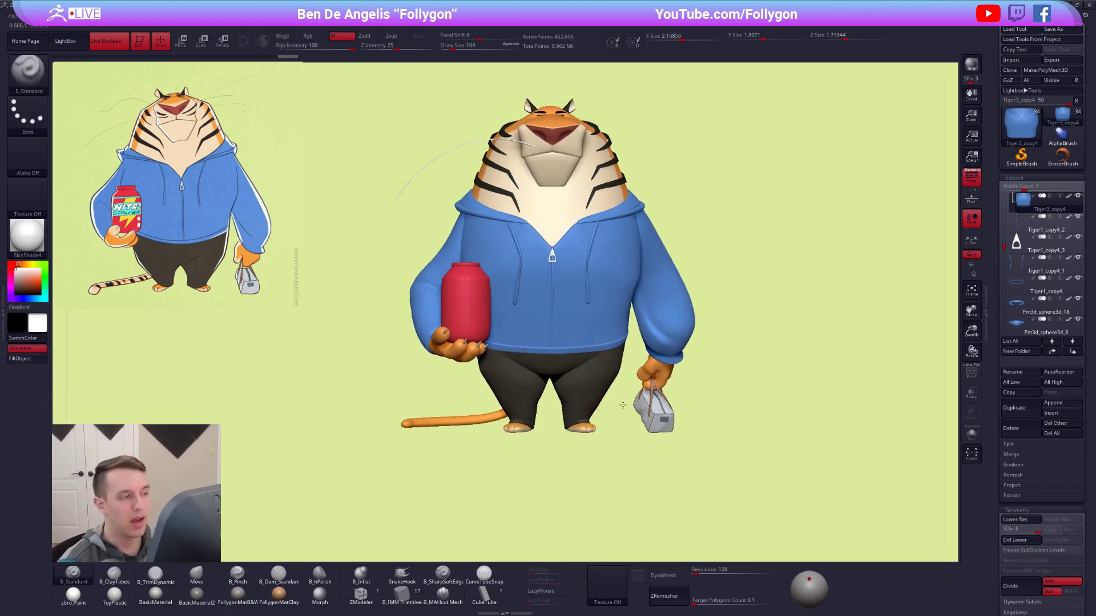
left_click_drag(622, 405, 633, 405)
left_click_drag(707, 416, 674, 407)
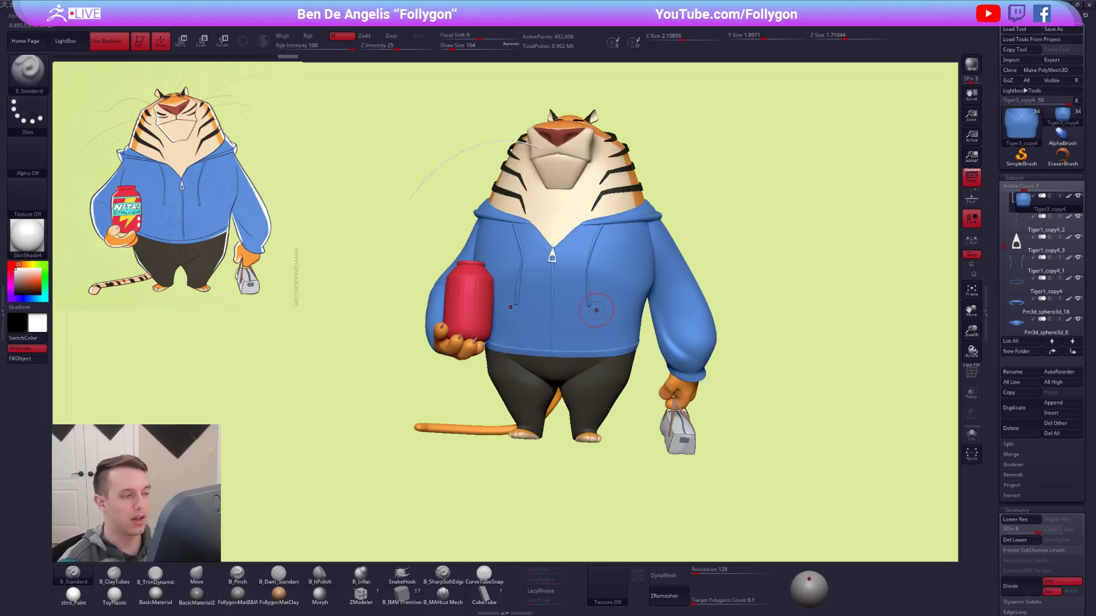
left_click_drag(595, 310, 607, 276, "shift")
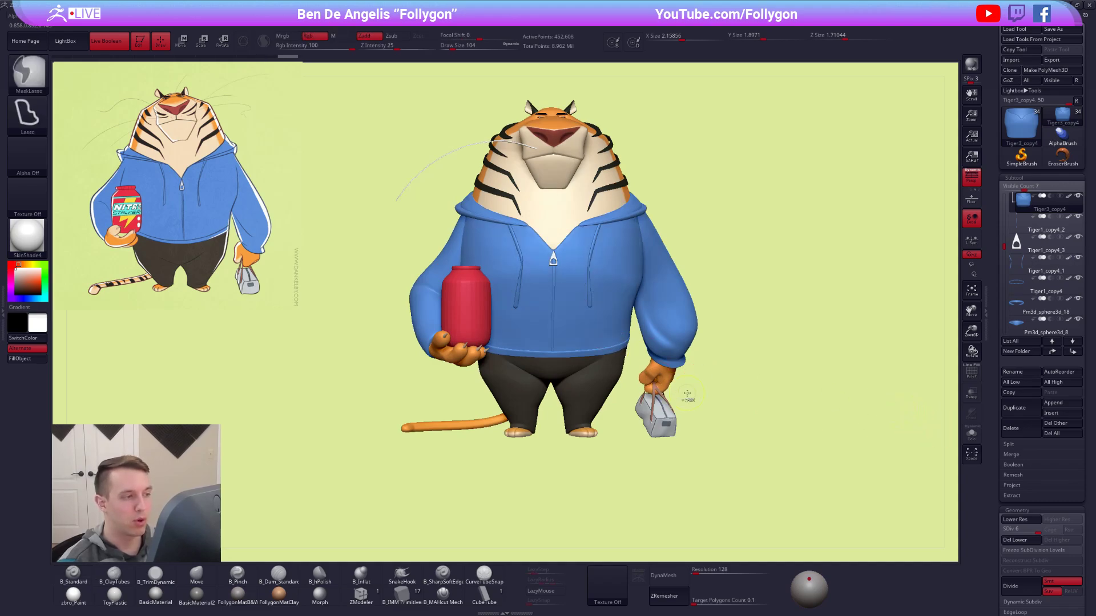
left_click_drag(697, 396, 684, 391)
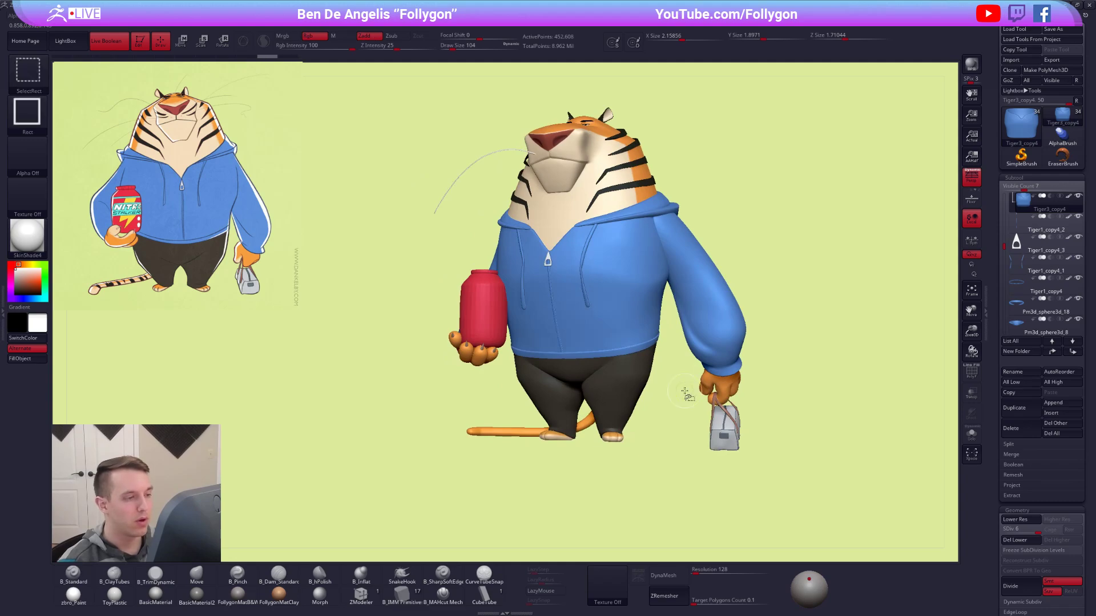
left_click_drag(391, 440, 381, 447, "shift")
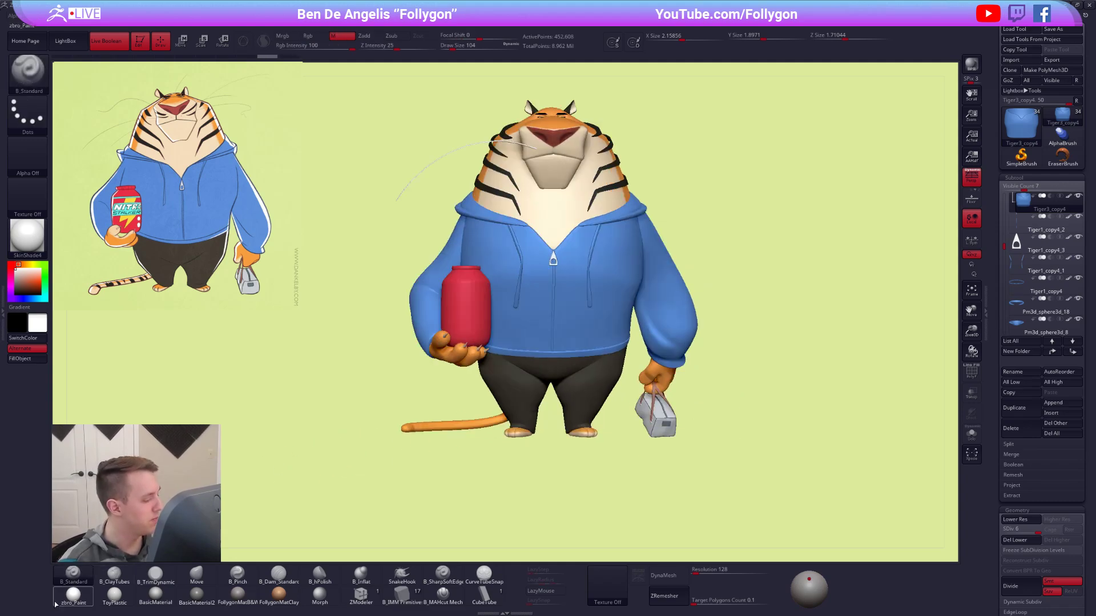
Isolate the hoodie's zipper pull and fill it with the zbro_Paint material.
left_click(234, 596)
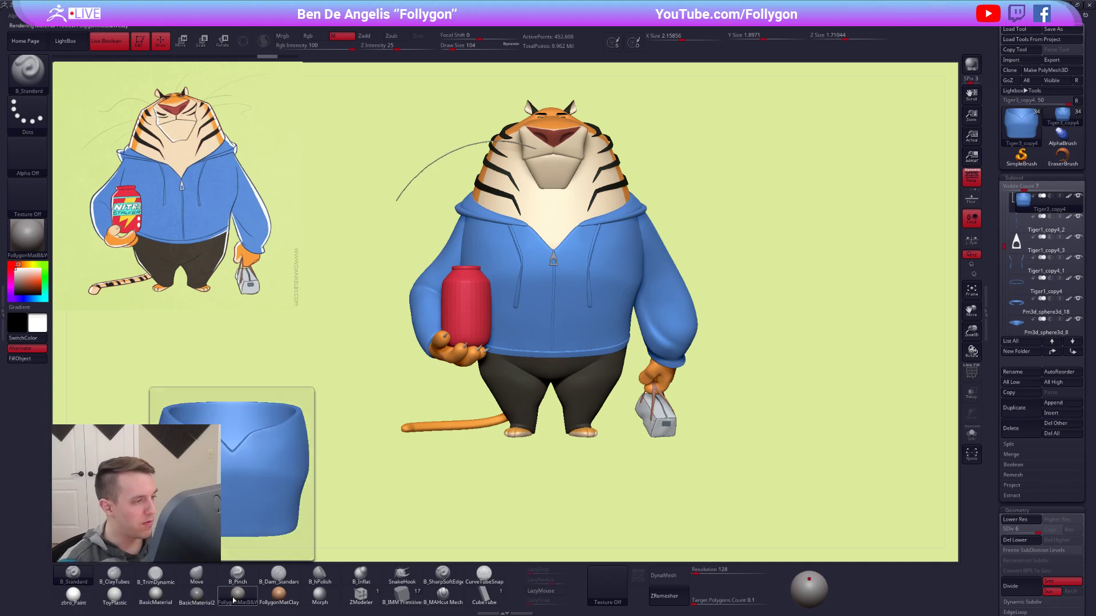
left_click(552, 257, "alt")
key("alt+s")
right_click_drag(552, 256, 628, 350, "ctrl")
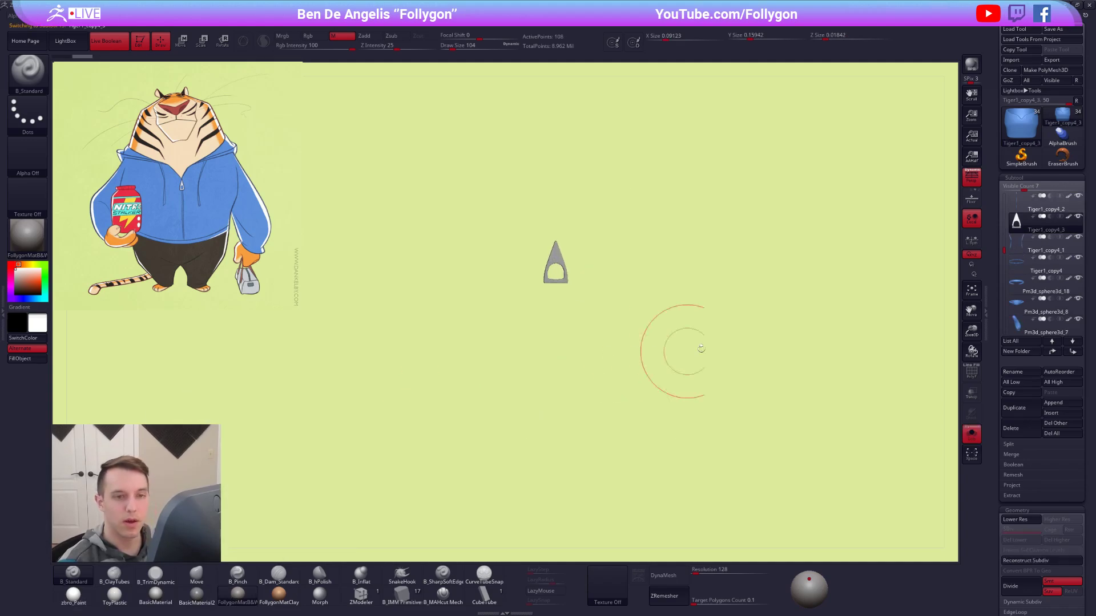
left_click(69, 605)
left_click(26, 362)
right_click_drag(397, 384, 361, 351, "ctrl")
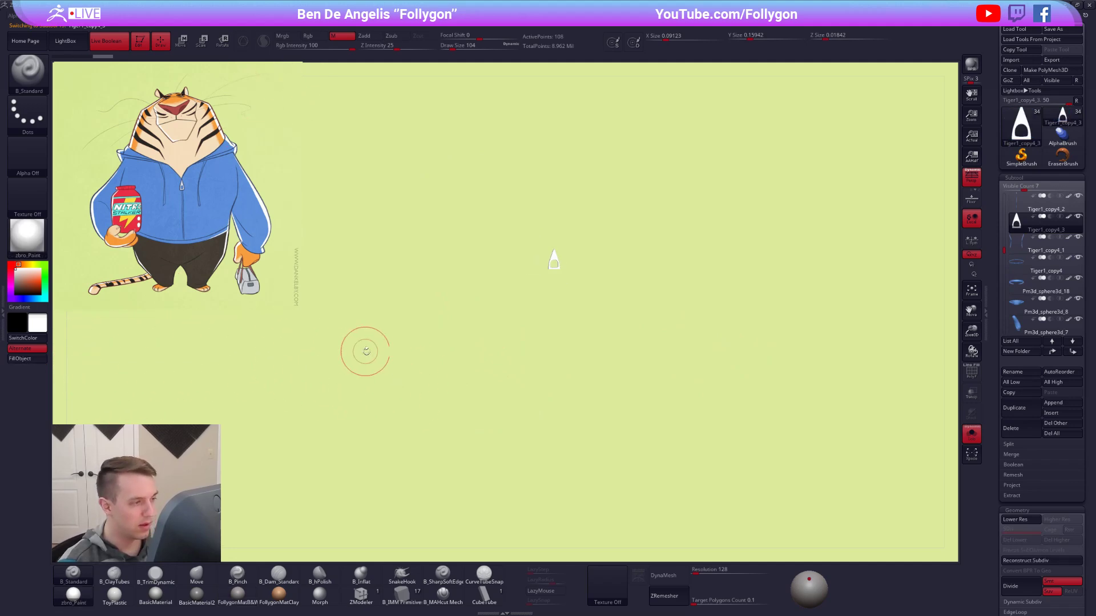
Bring back the whole character and fill the zipper pull with the pale grey sampled from the reference image, including material.
key("shift+s")
key("shift+z")
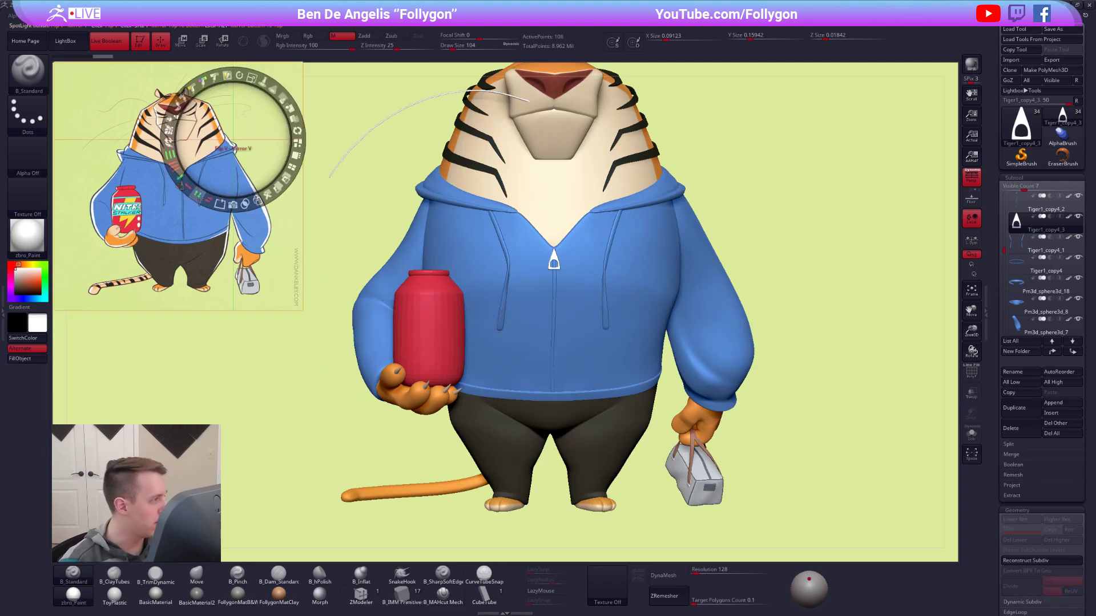
left_click(281, 275)
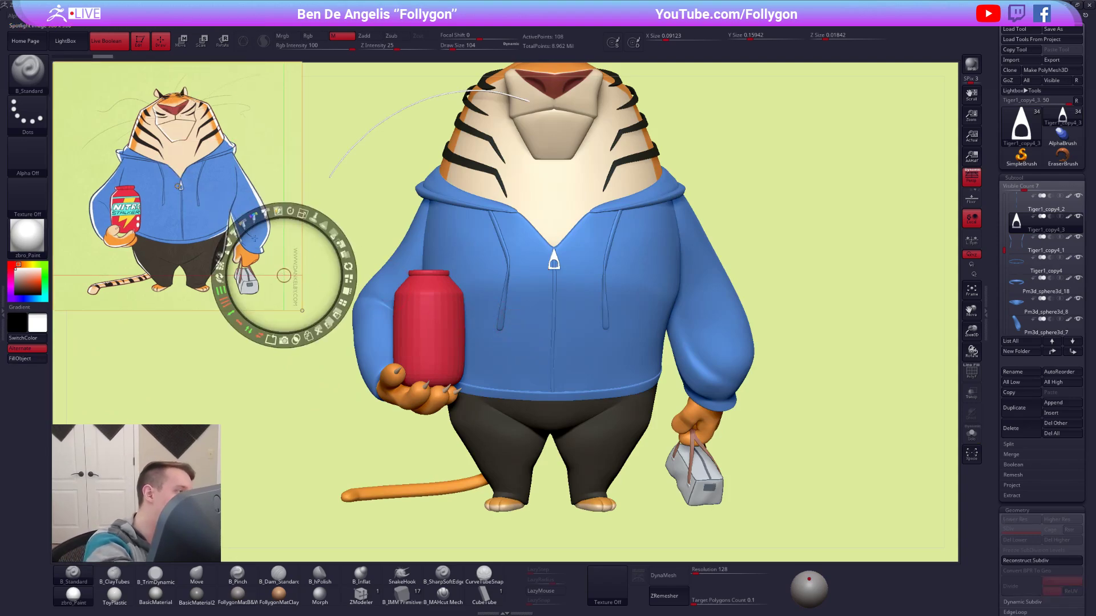
key("z")
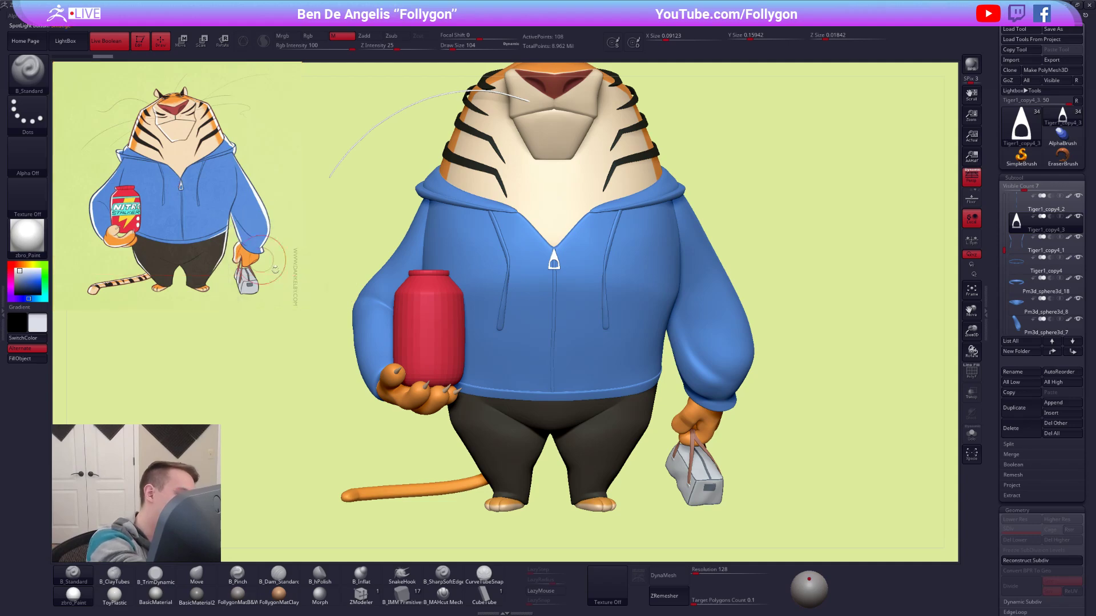
left_click(284, 36)
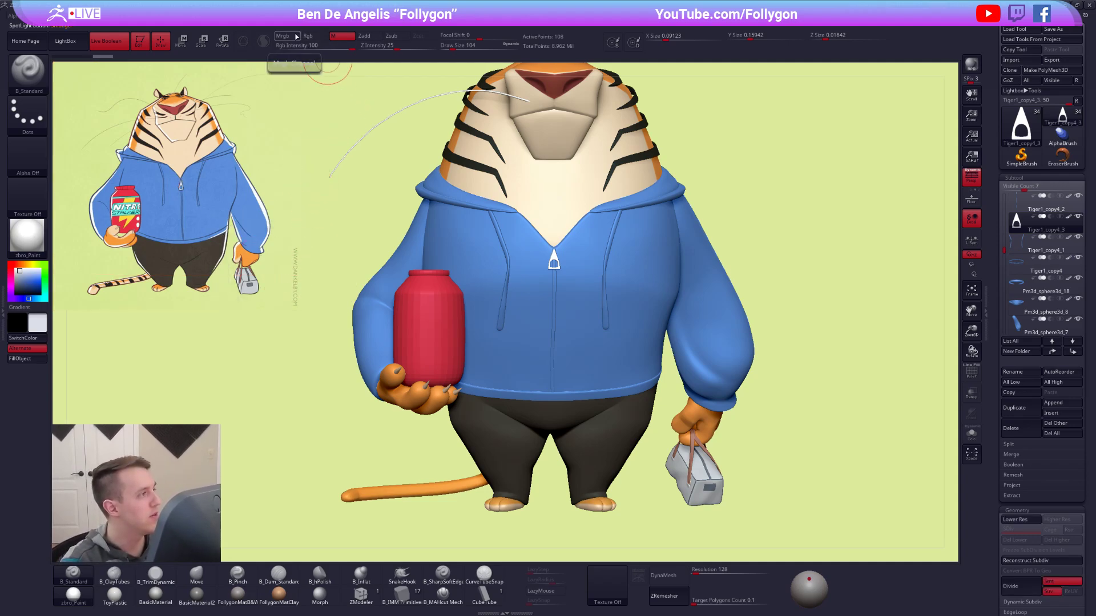
left_click(35, 360)
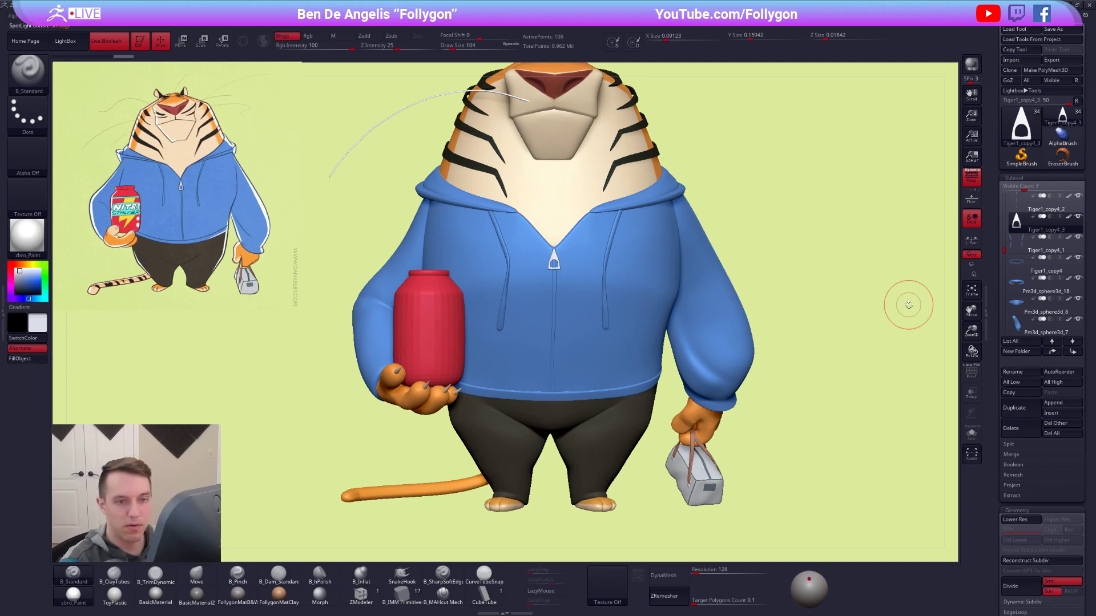
Turn off polypaint for all parts, apply the FollygonMatB&W material with a white base color, and frame the hoodie torso.
right_click_drag(881, 285, 841, 269, "ctrl")
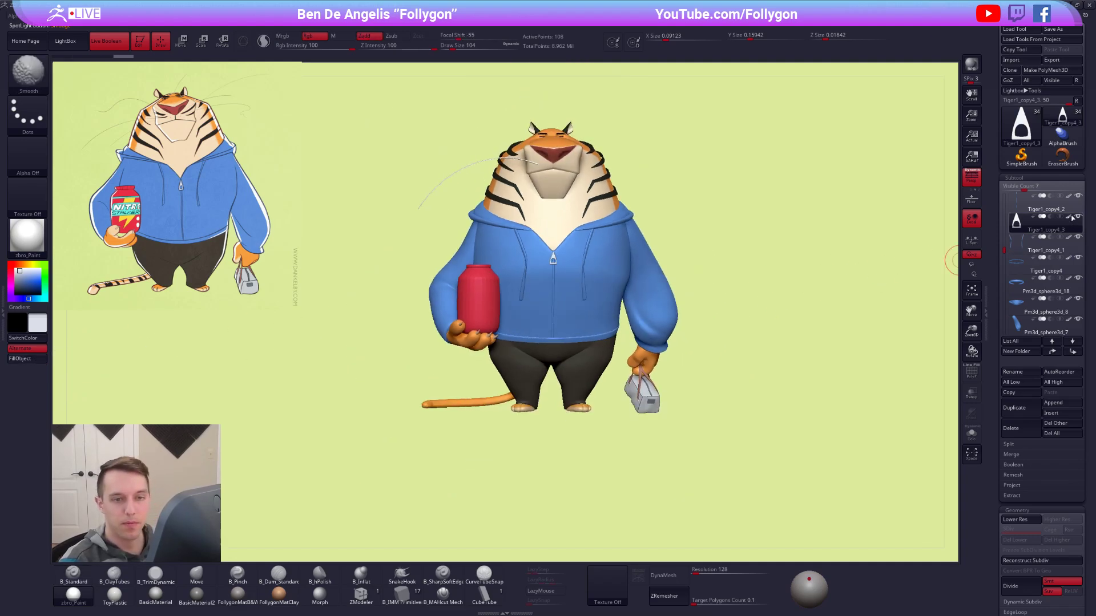
left_click(1069, 217, "shift")
left_click(238, 595)
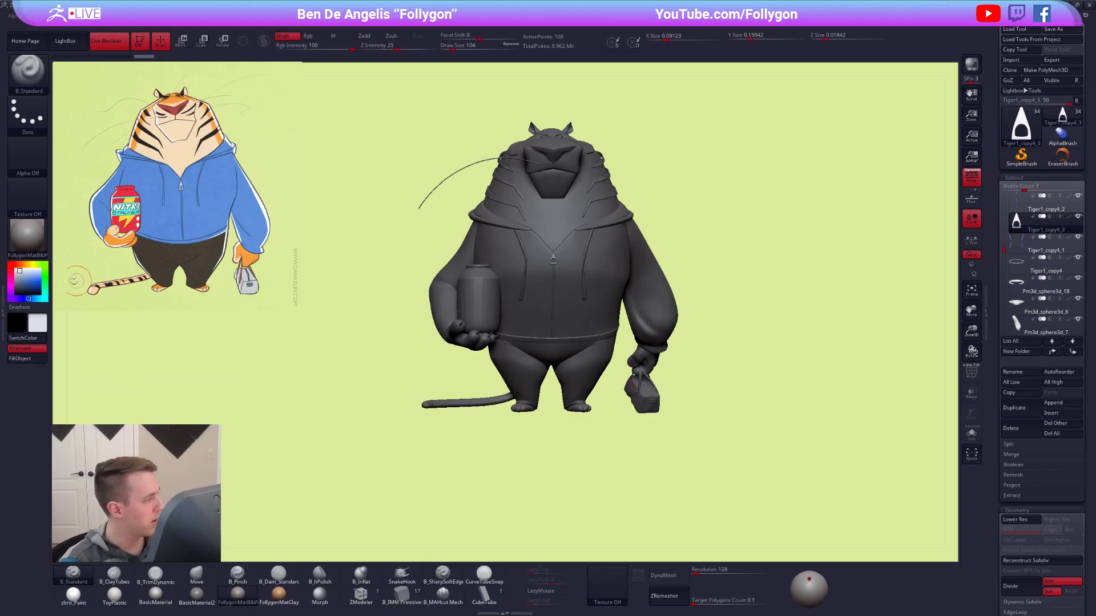
left_click(16, 266)
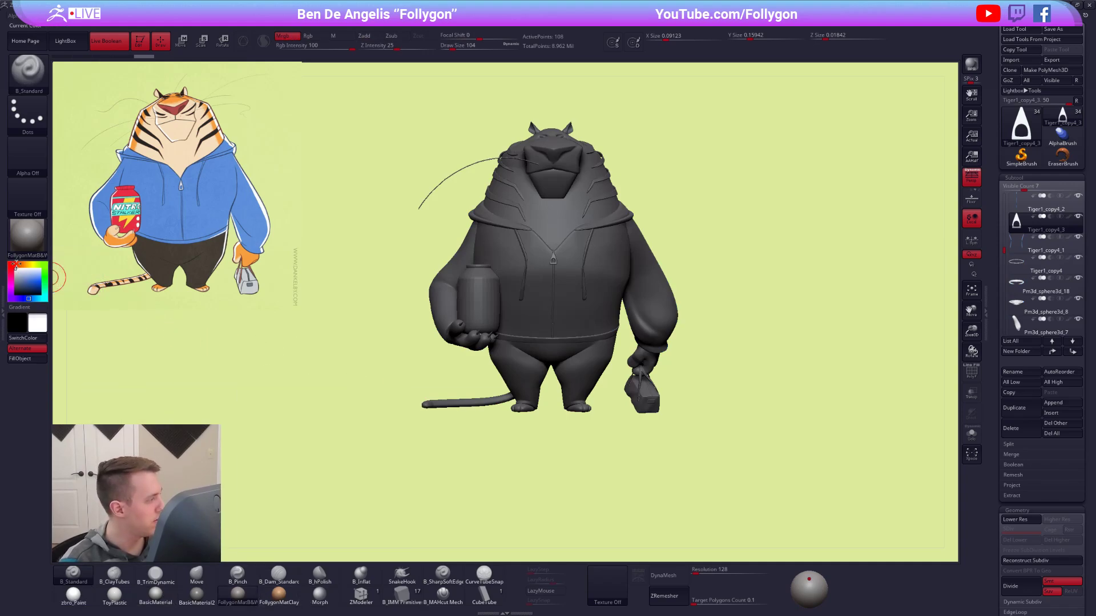
left_click(600, 261, "alt")
key("f")
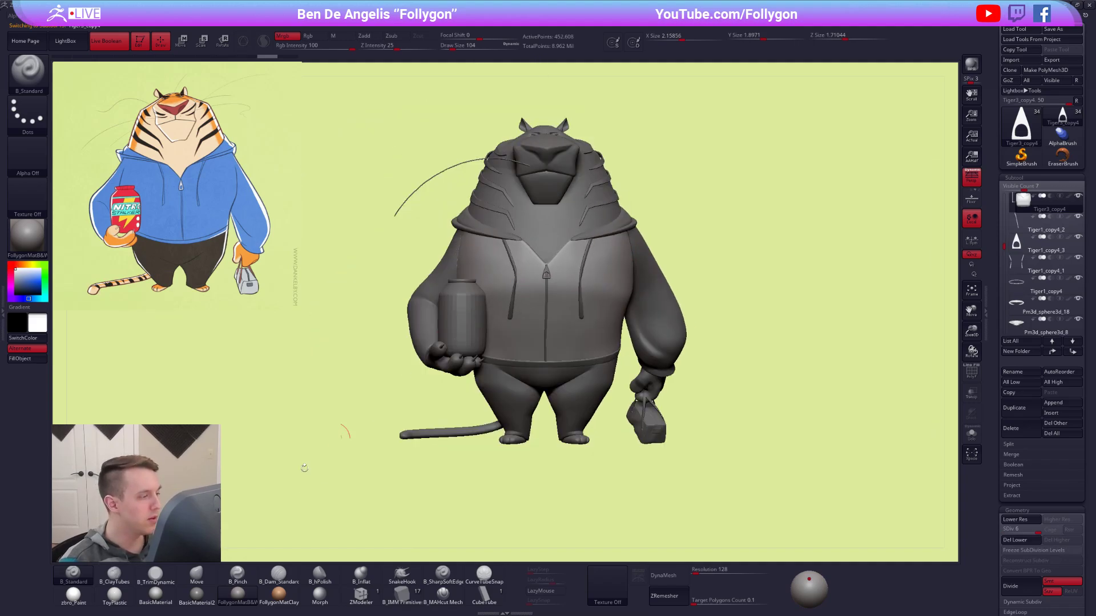
Compare the BasicMaterial and FollygonMatB&W materials on the unpainted character from the side and the front.
mouse_move(545, 419)
left_mouse_down()
mouse_move(607, 404)
mouse_move(557, 414)
left_mouse_up()
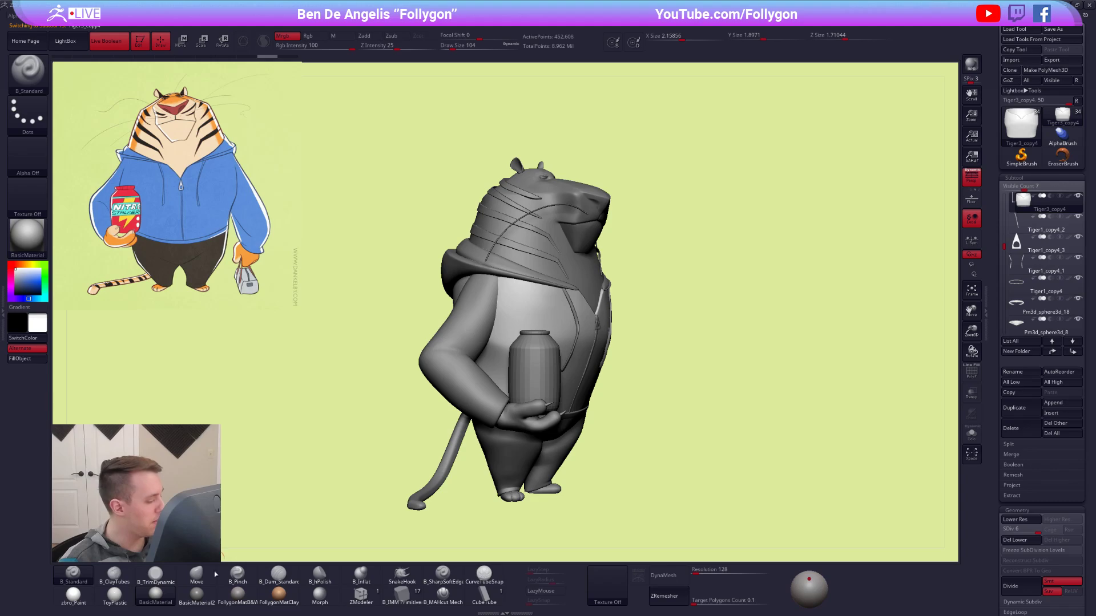
mouse_move(236, 598)
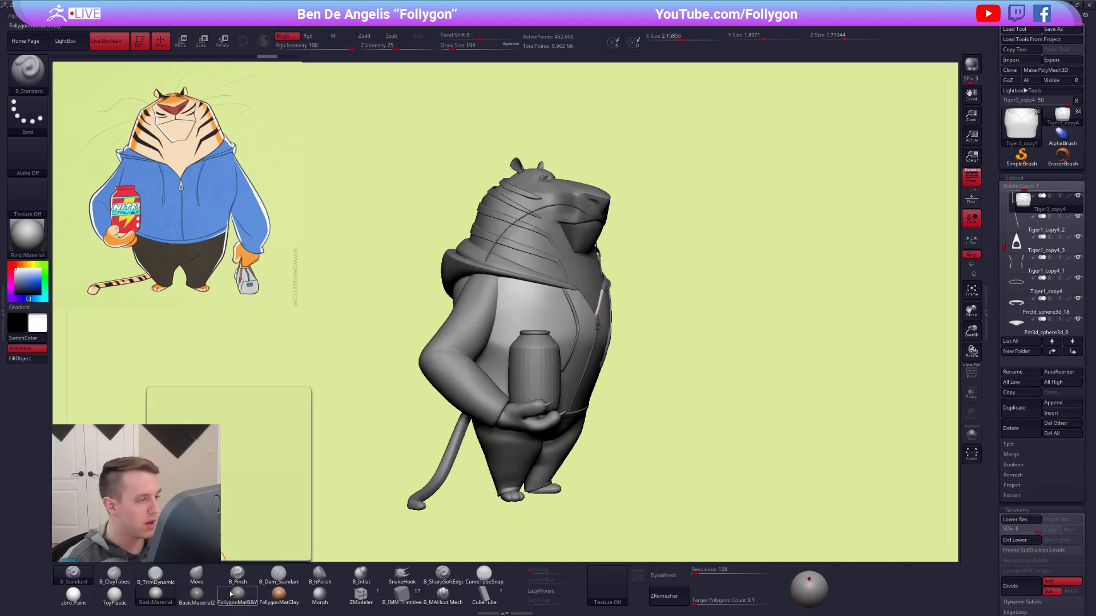
left_click(228, 593)
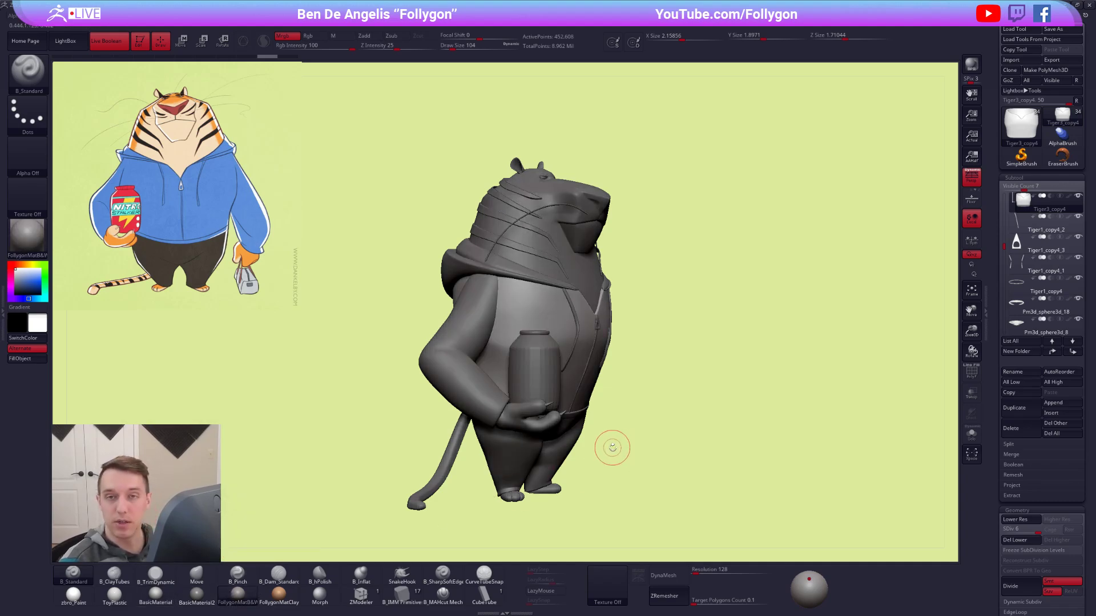
left_click_drag(602, 436, 594, 434, "shift")
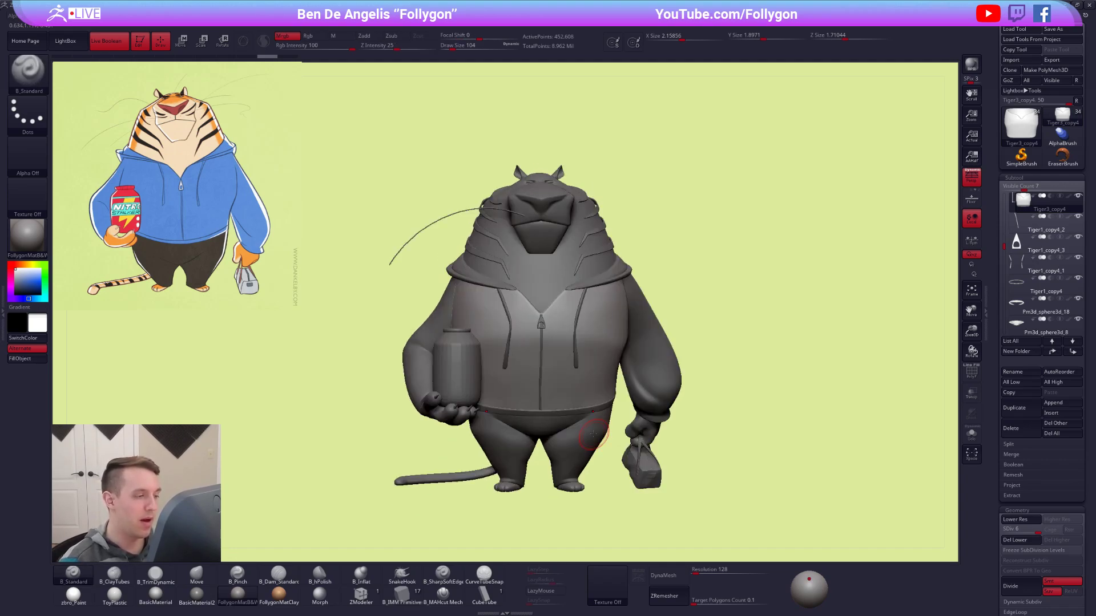
left_click(162, 593)
mouse_move(234, 596)
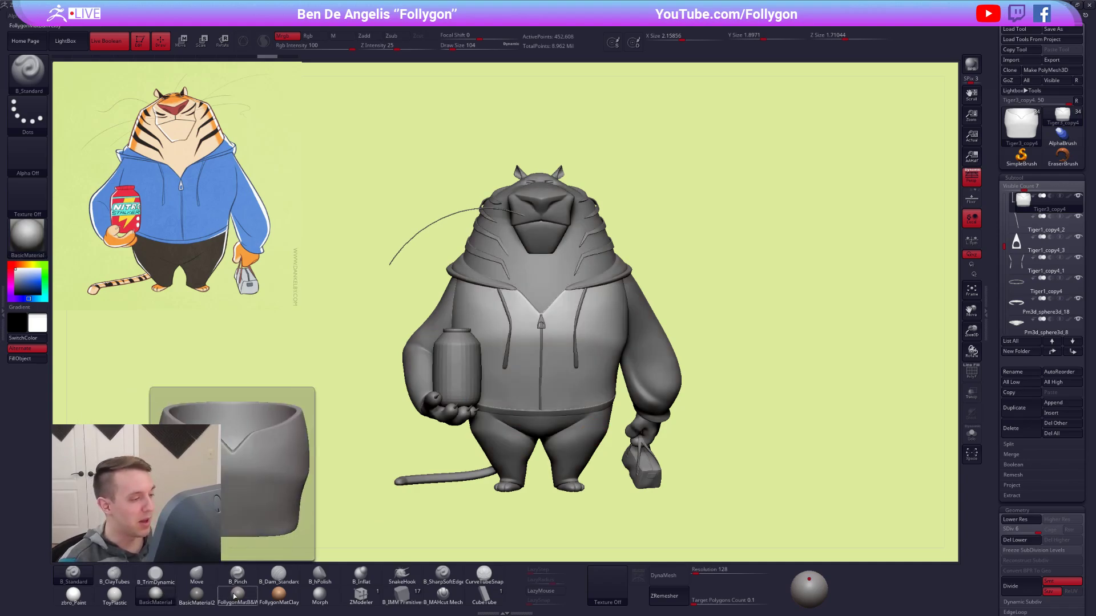
left_click(234, 596)
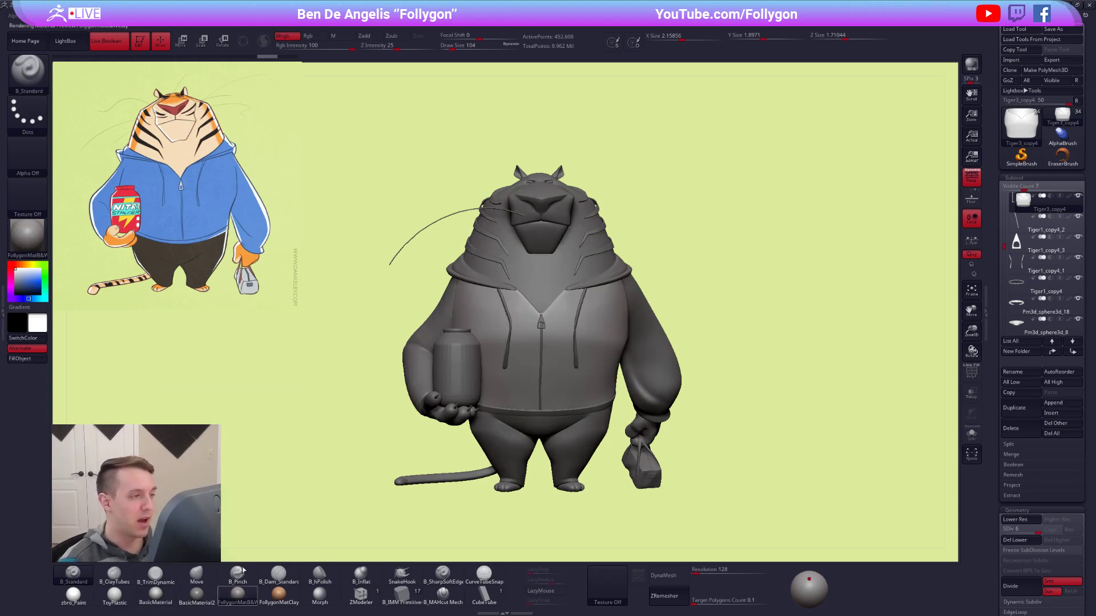
left_click(153, 603)
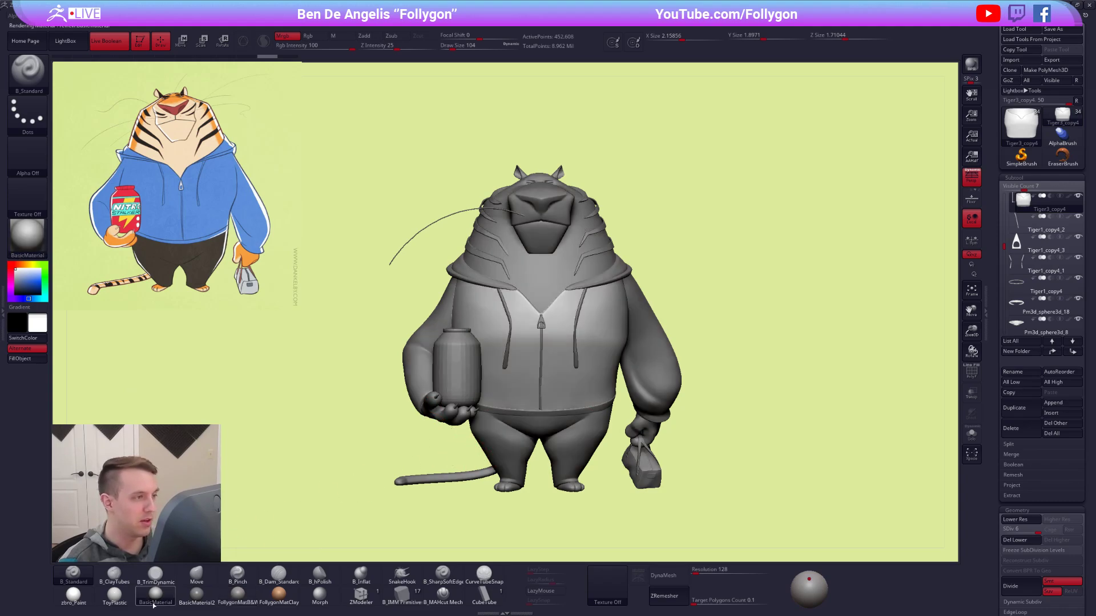
left_click(247, 594)
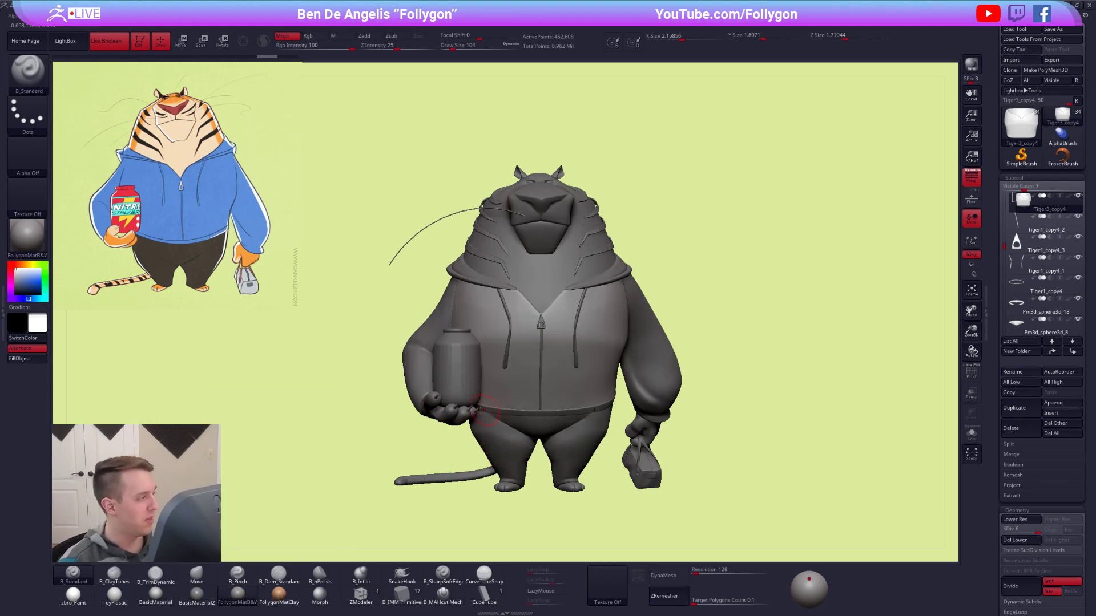
Turn the polypaint back on for all parts and examine the hoodie, trousers and feet up close.
left_click(1068, 197, "shift")
right_click_drag(541, 324, 590, 299, "ctrl")
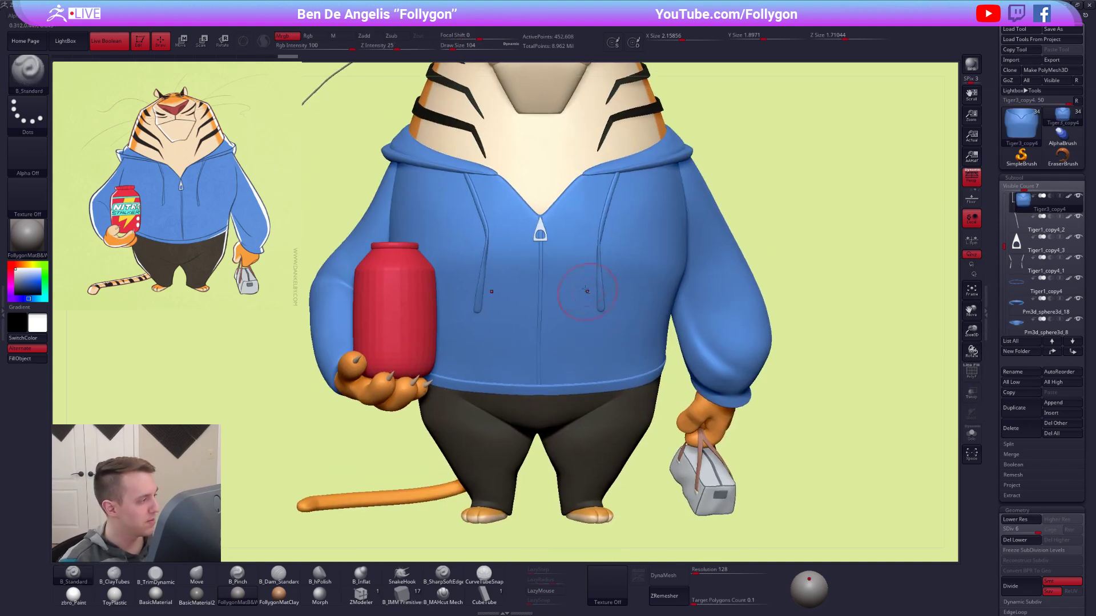
right_click_drag(380, 387, 397, 266, "alt")
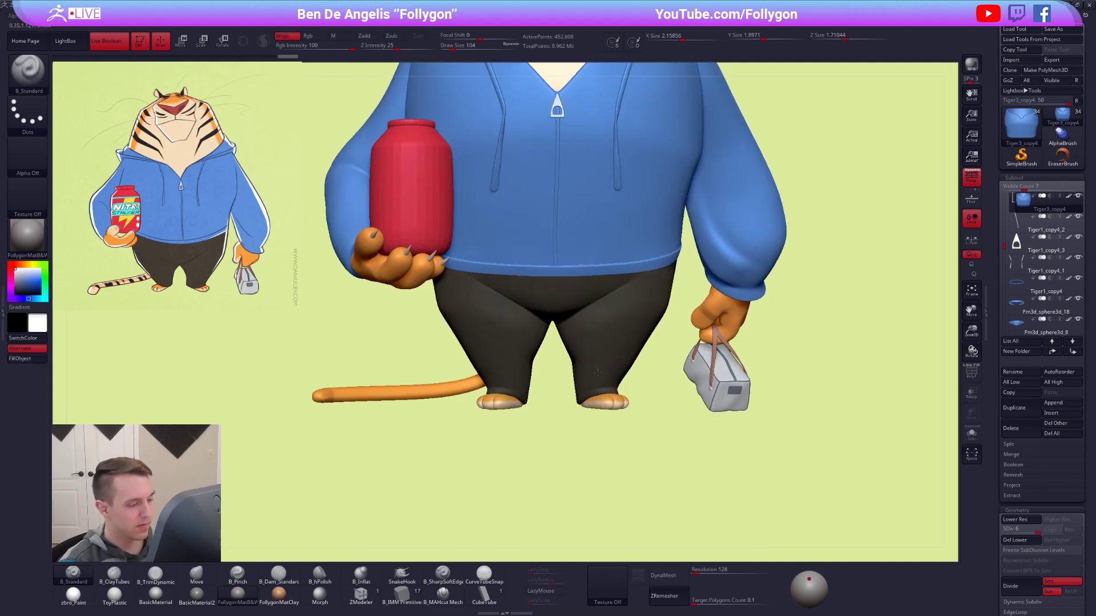
mouse_move(69, 602)
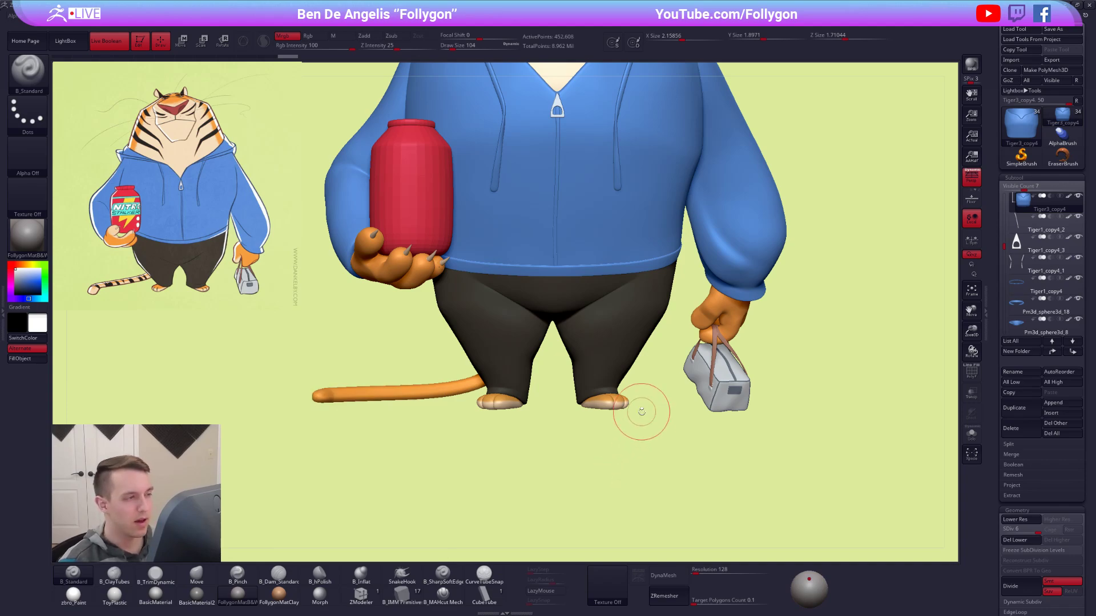
right_click_drag(646, 374, 631, 420, "alt")
right_click_drag(618, 353, 635, 367, "ctrl")
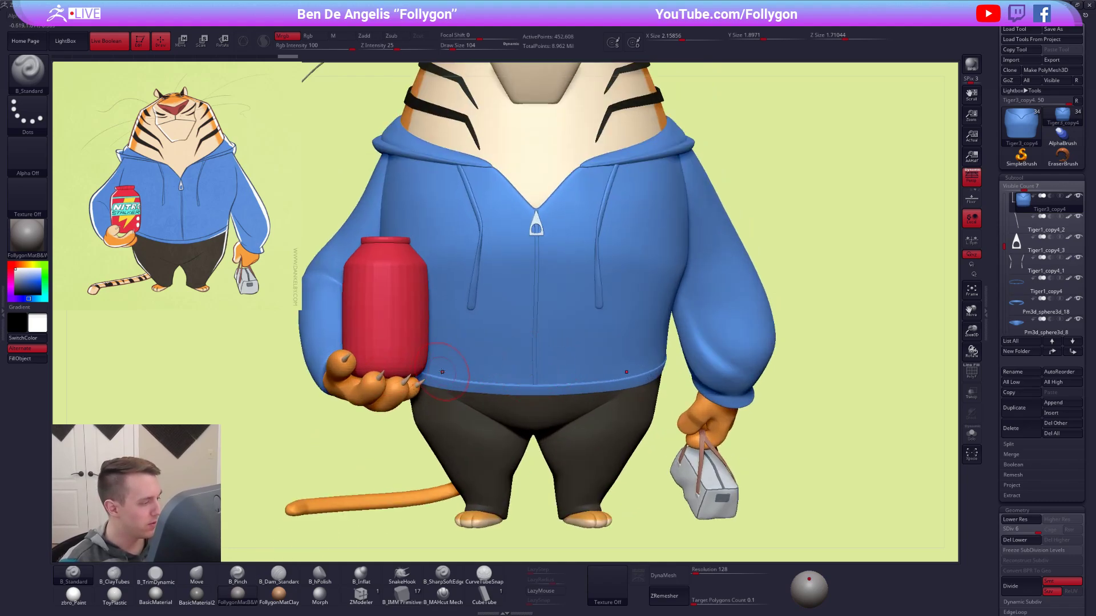
Fill all visible subtools with the FollygonMatB&W material using SubTool Master, applying material only.
left_click(415, 388, "alt")
left_click(342, 37)
key("ctrl+q")
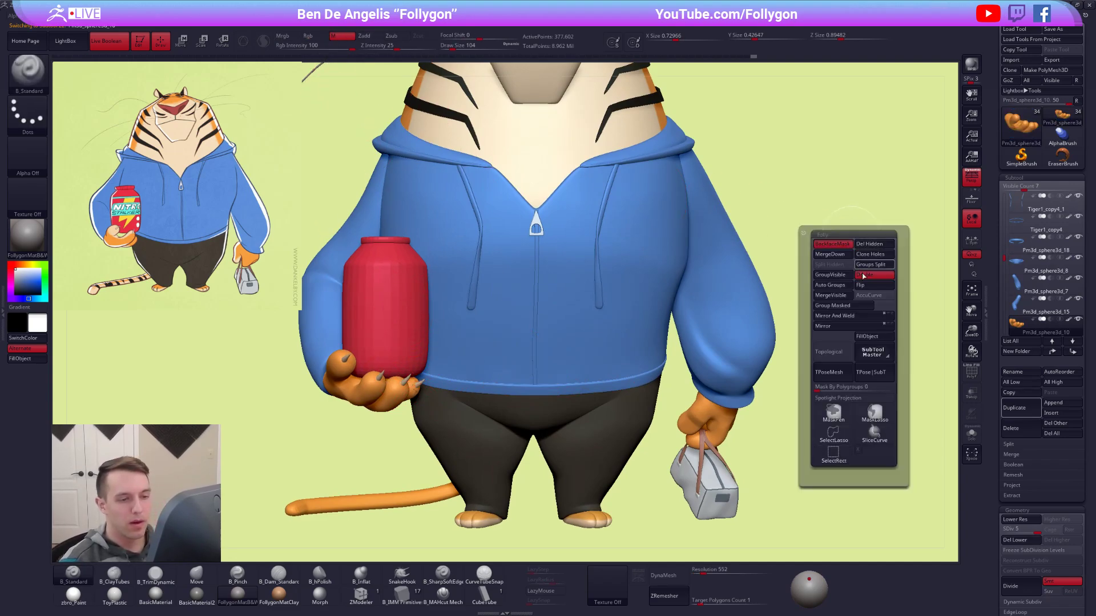
left_click(873, 350)
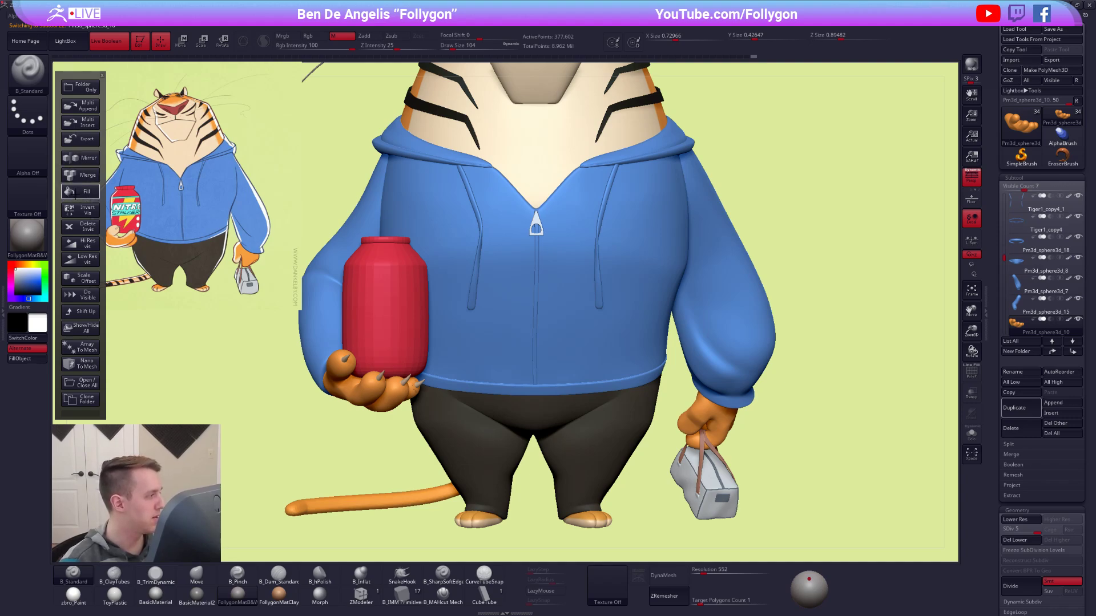
left_click(80, 192)
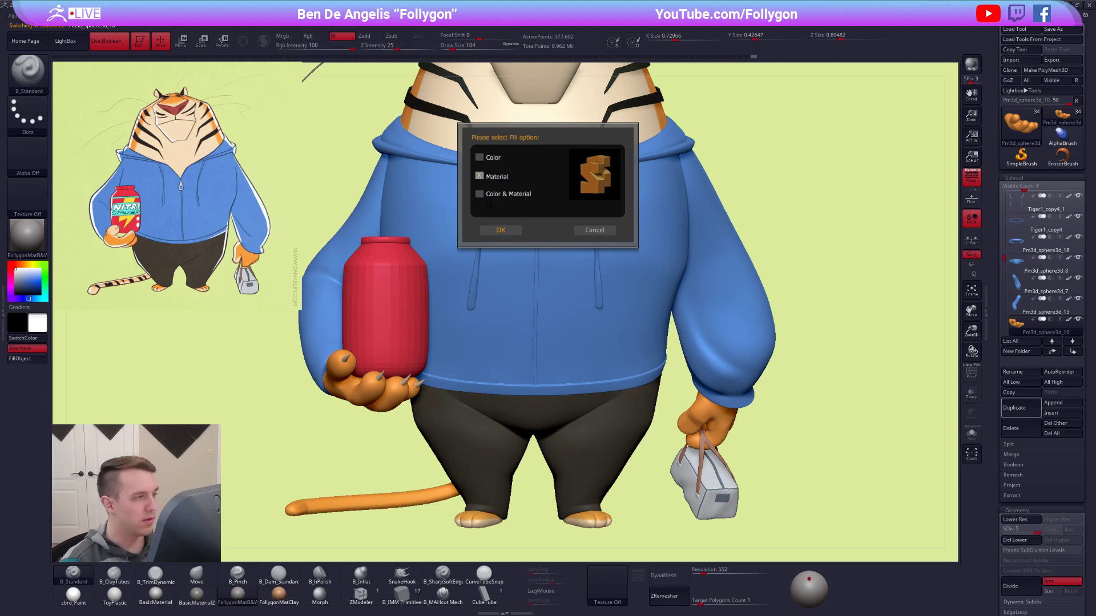
left_click(491, 234)
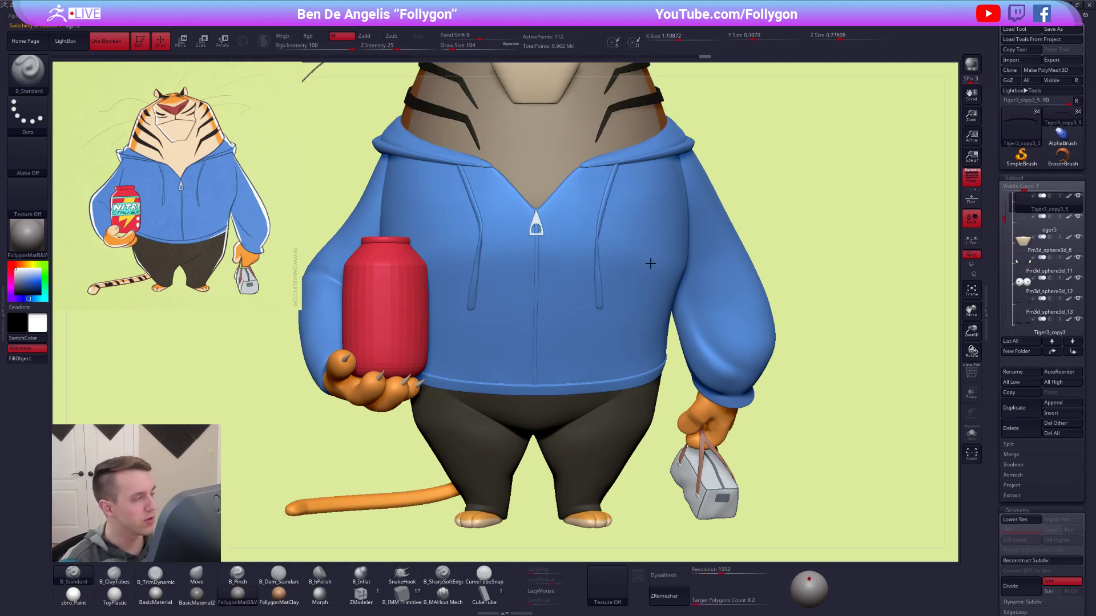
Fill all visible subtools with the zbro_Paint material using SubTool Master, keeping their colors.
left_click_drag(777, 214, 628, 278, "alt")
left_click(74, 601)
key("space")
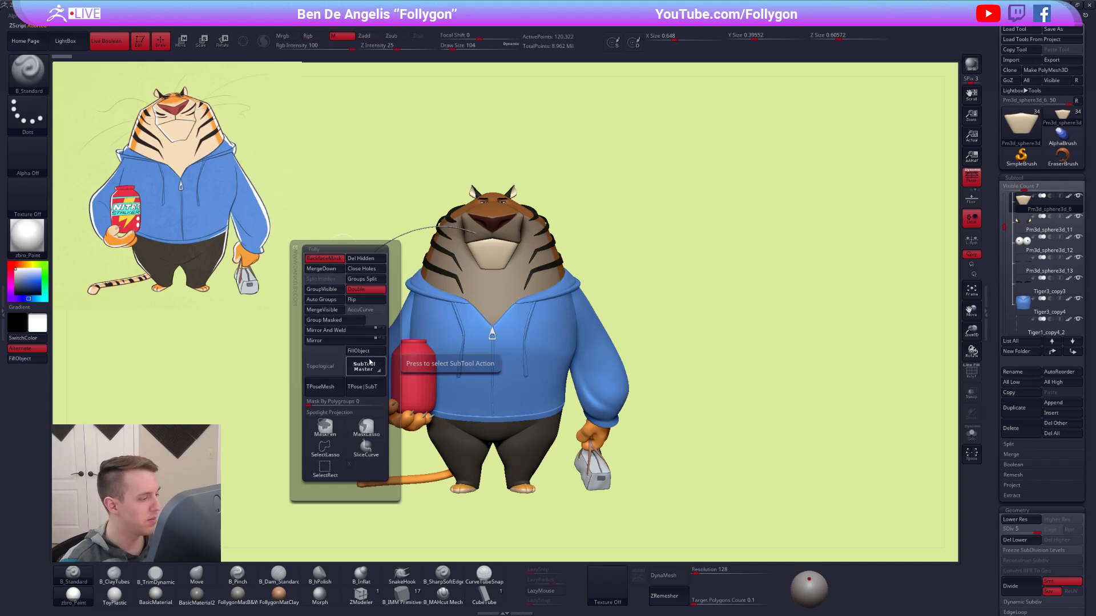
left_click(369, 362)
left_click(92, 193)
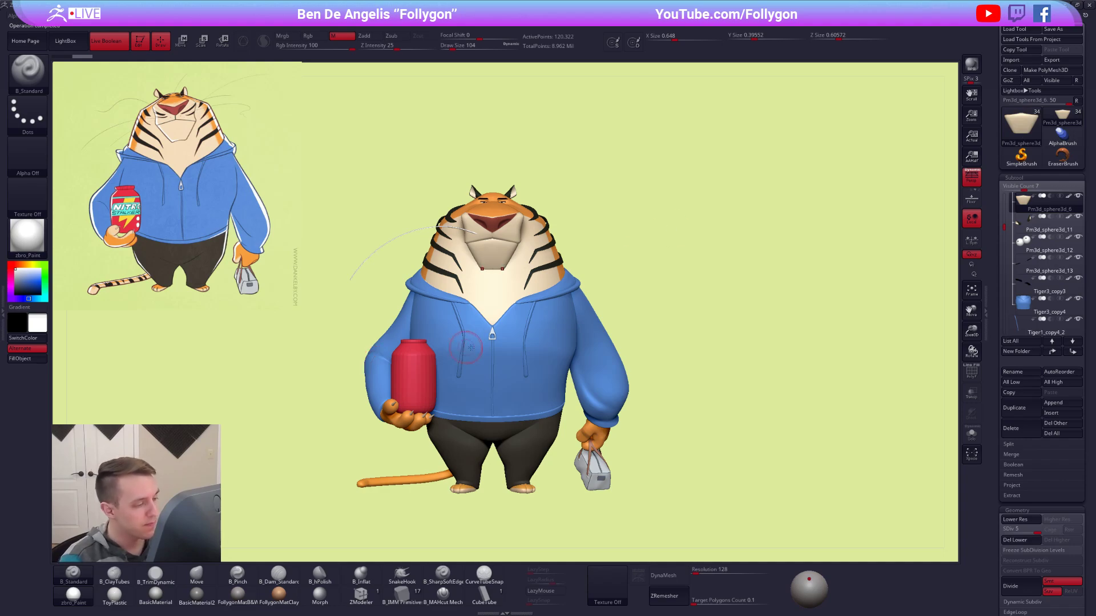
Select the long whisker on the tiger's muzzle and fill it with black color and material.
left_click_drag(744, 304, 774, 298, "alt")
left_click_drag(418, 244, 424, 253, "alt")
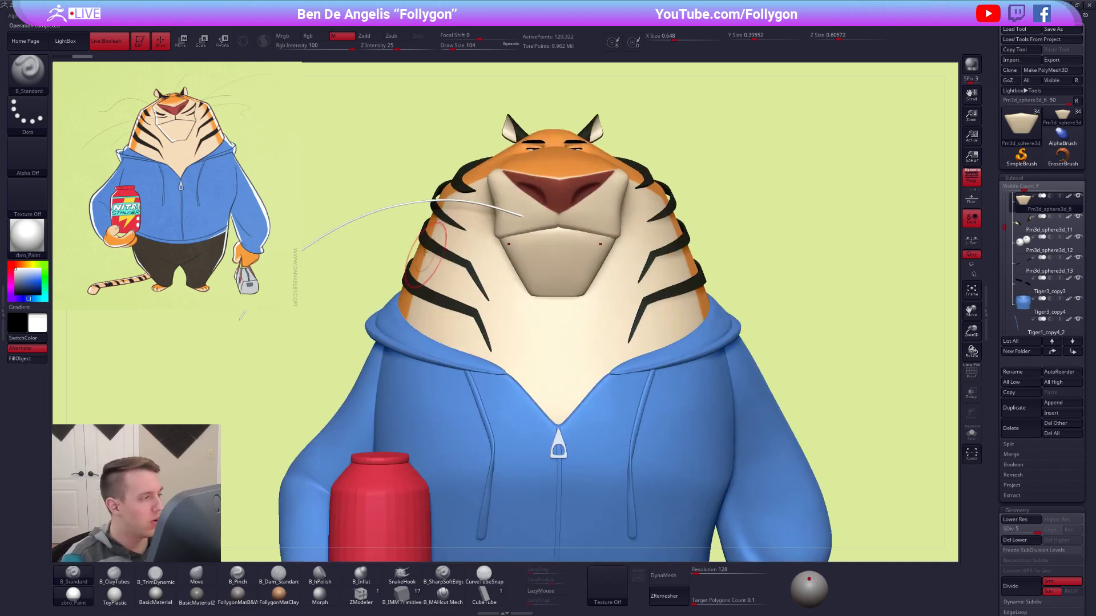
left_click(389, 207, "alt")
left_click_drag(373, 213, 459, 219, "alt")
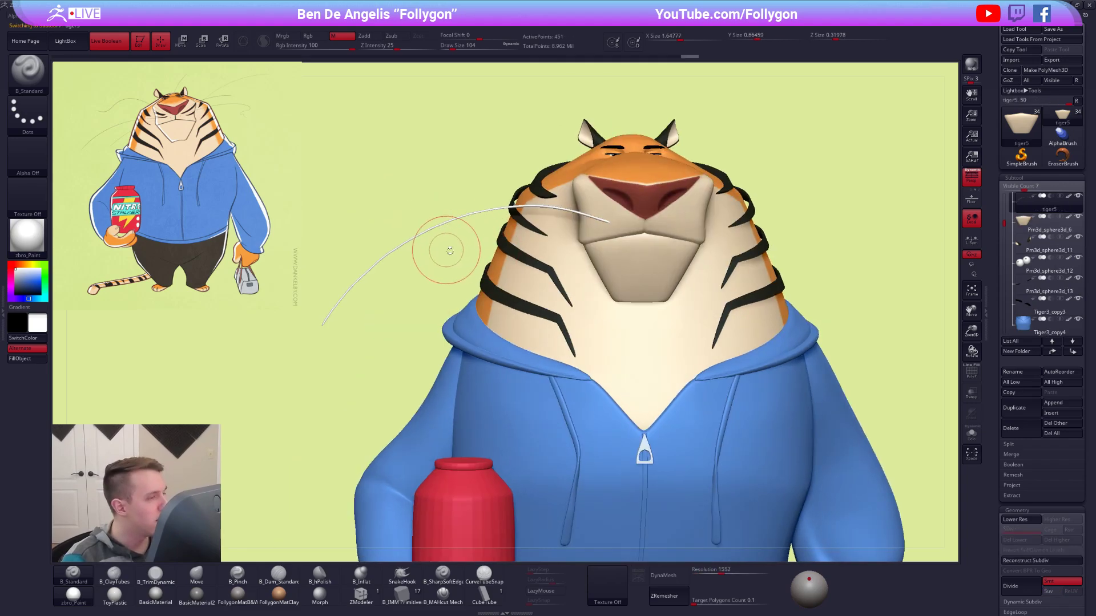
left_click(297, 39)
key("f")
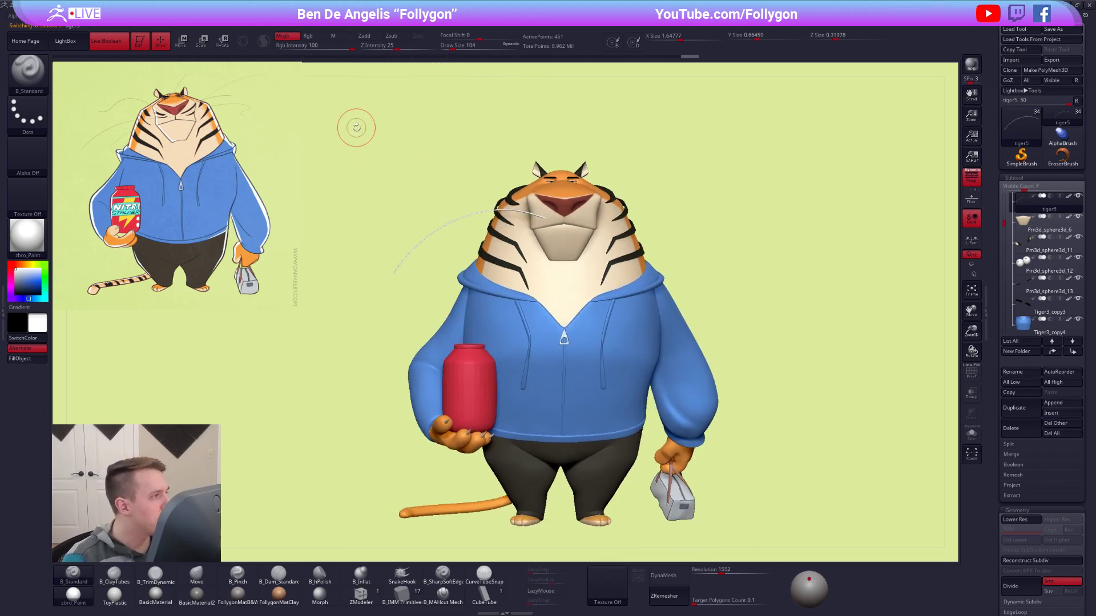
left_click(42, 339)
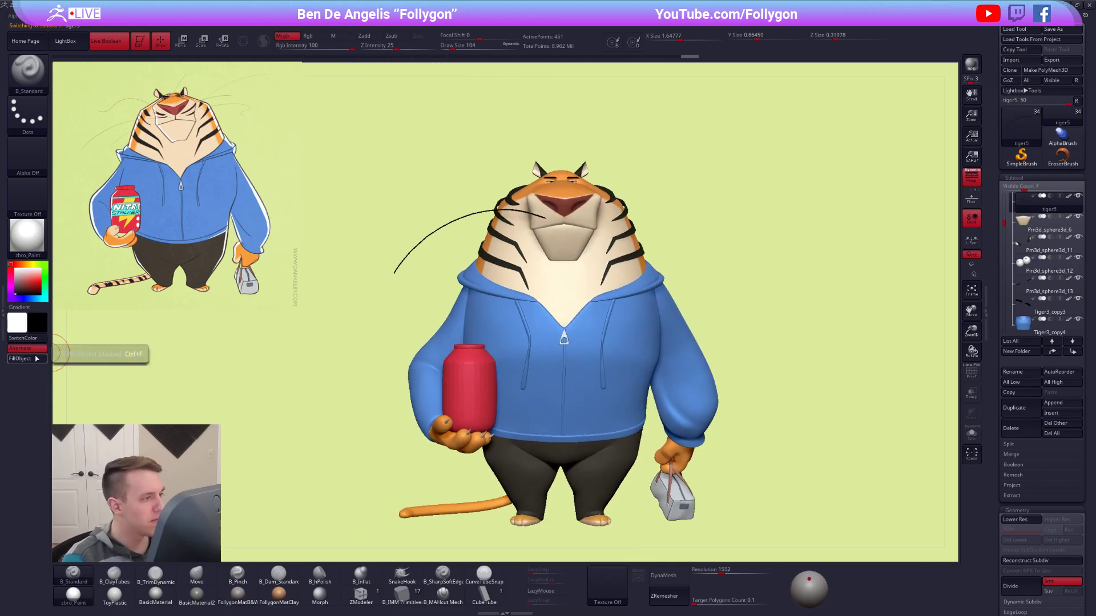
right_click_drag(611, 225, 605, 215, "ctrl")
right_click_drag(605, 214, 597, 303, "alt")
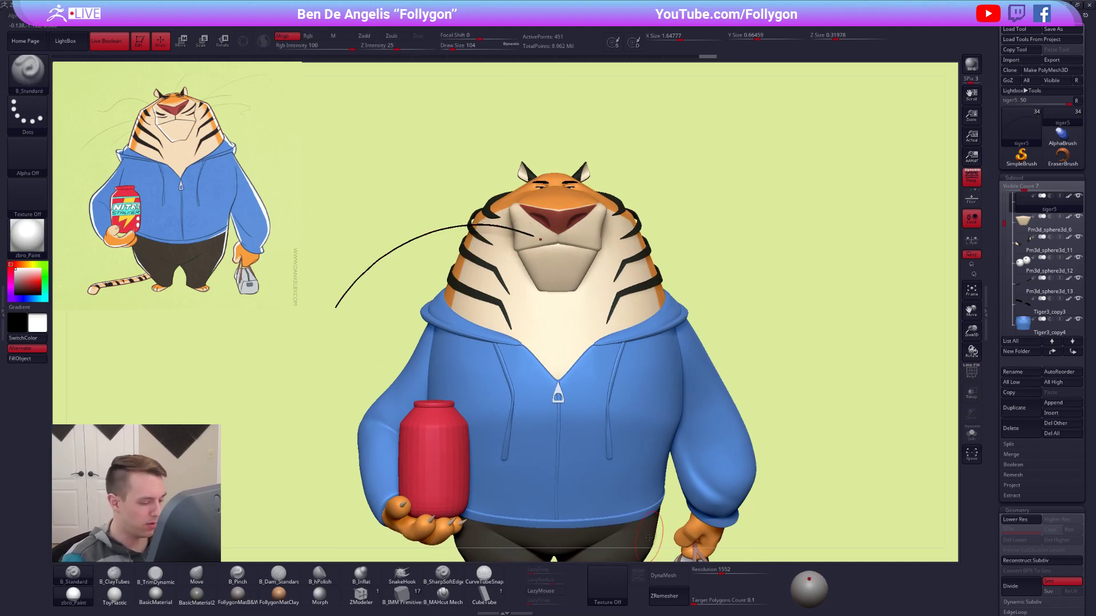
Draw a second, shorter whisker from the muzzle across the cheek below the long one with the CurveTubeSnap brush.
left_click(485, 575)
mouse_move(551, 254)
right_mouse_down("alt")
mouse_move(604, 249)
mouse_move(583, 227)
mouse_move(578, 265)
mouse_move(605, 273)
right_mouse_up("alt")
key("space")
left_click_drag(645, 250, 635, 247)
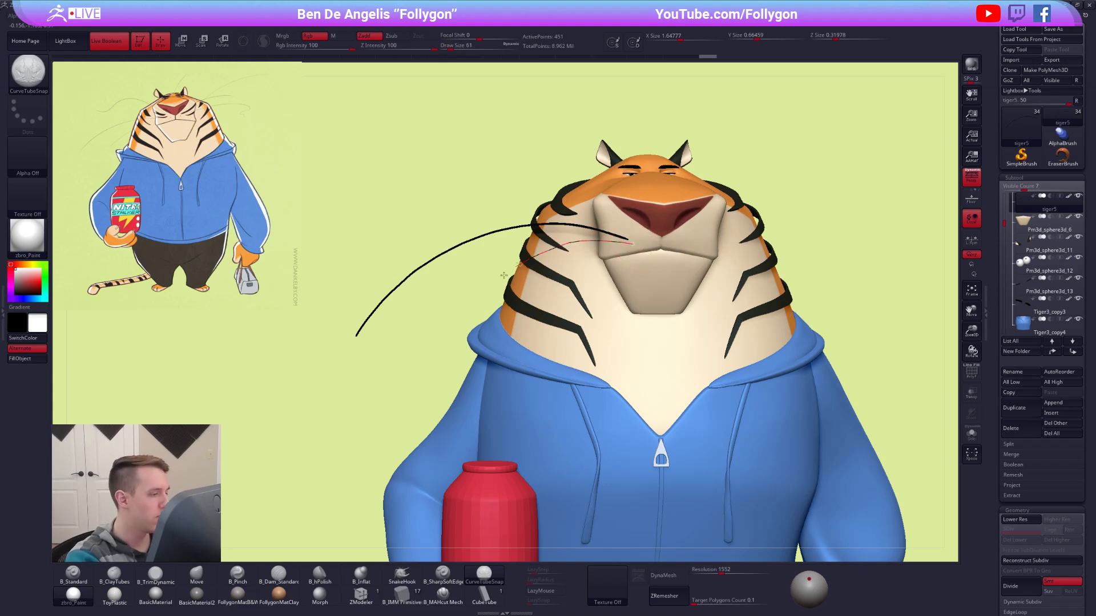
left_click_drag(462, 346, 463, 345)
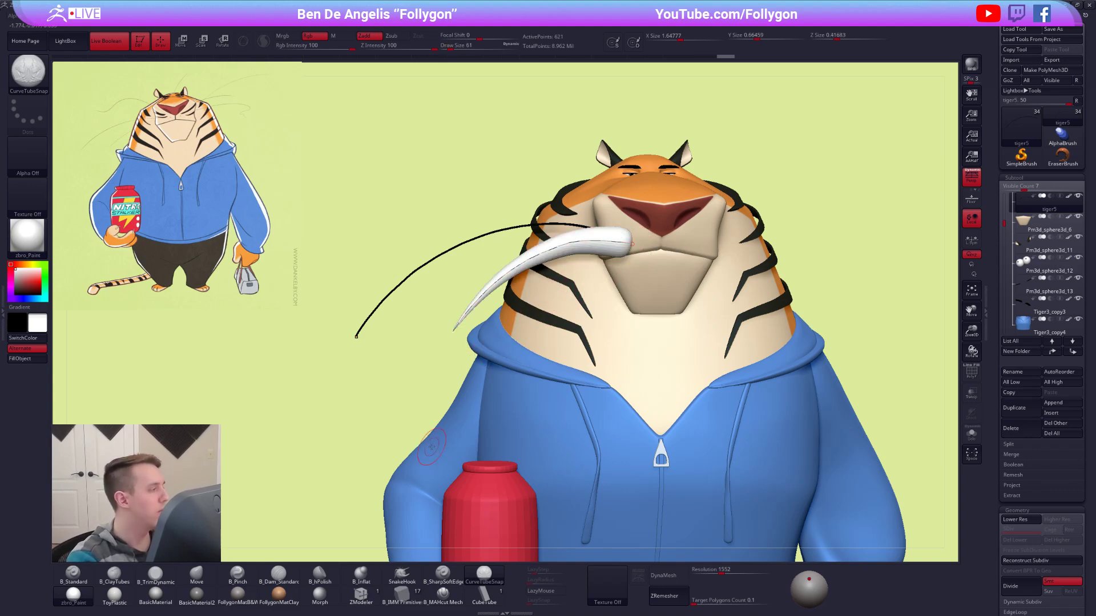
Turn off the Size curve modifier and update the new whisker's curve to an even thickness.
left_click(4, 313)
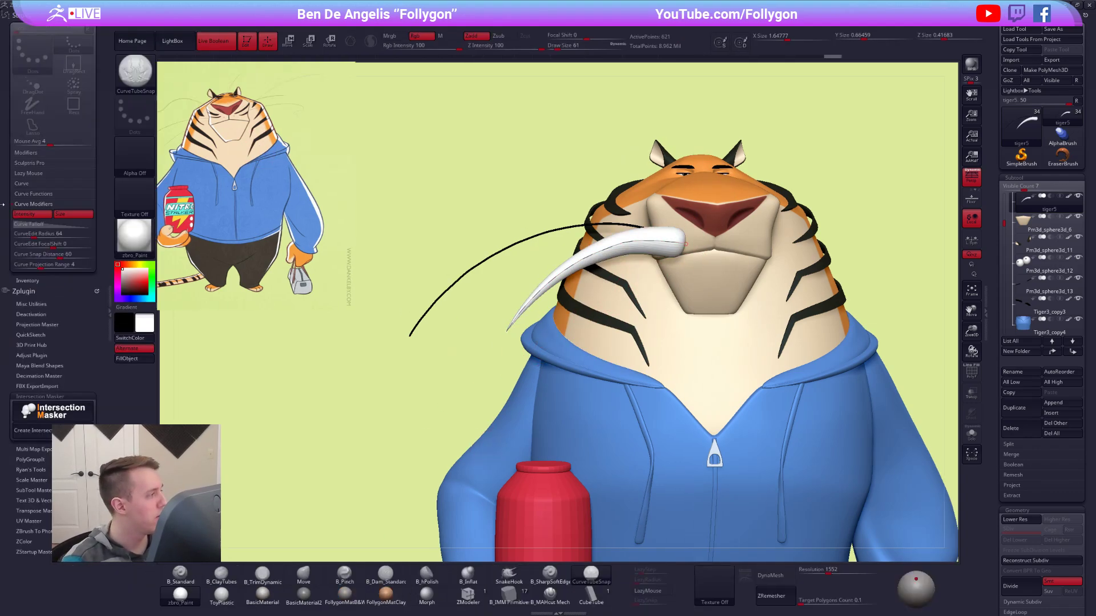
left_click(108, 316)
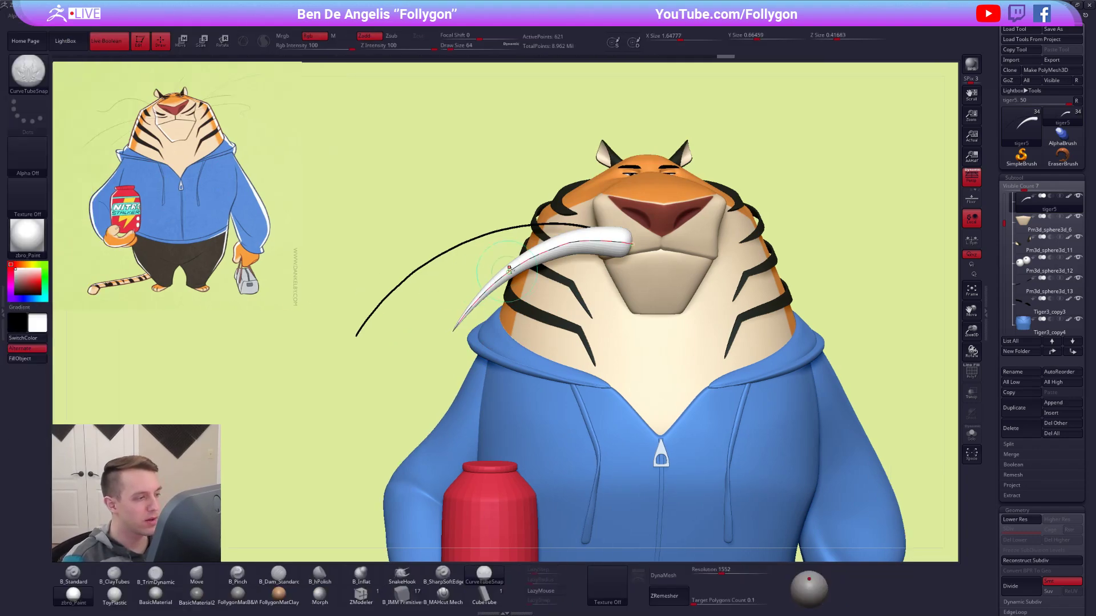
left_click(530, 263)
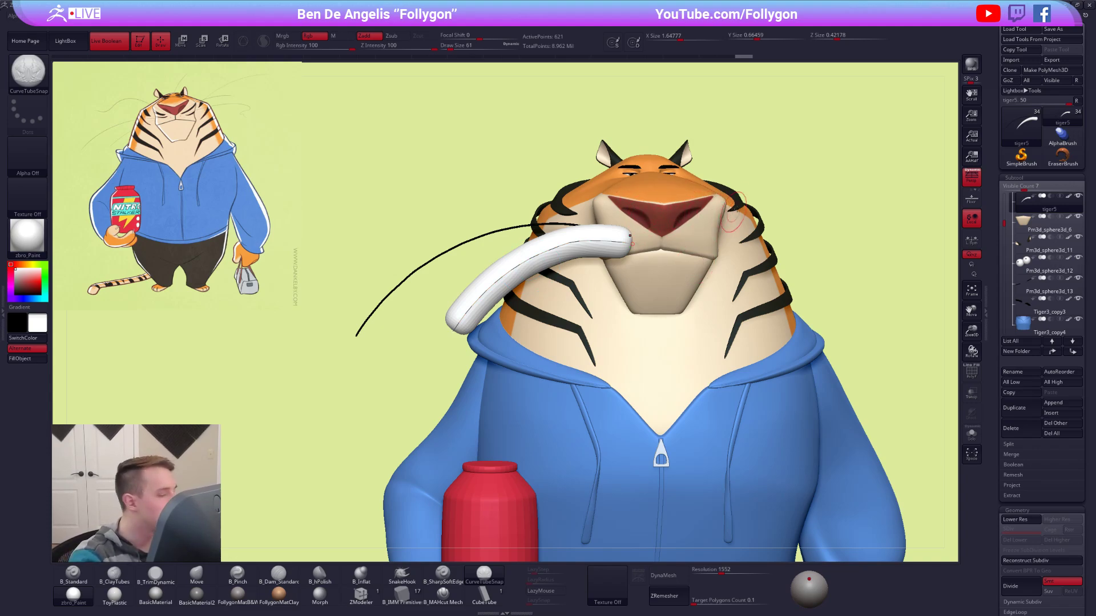
Thin the new whisker by updating its curve with a draw size of 5.
key("space")
left_click_drag(820, 179, 813, 179)
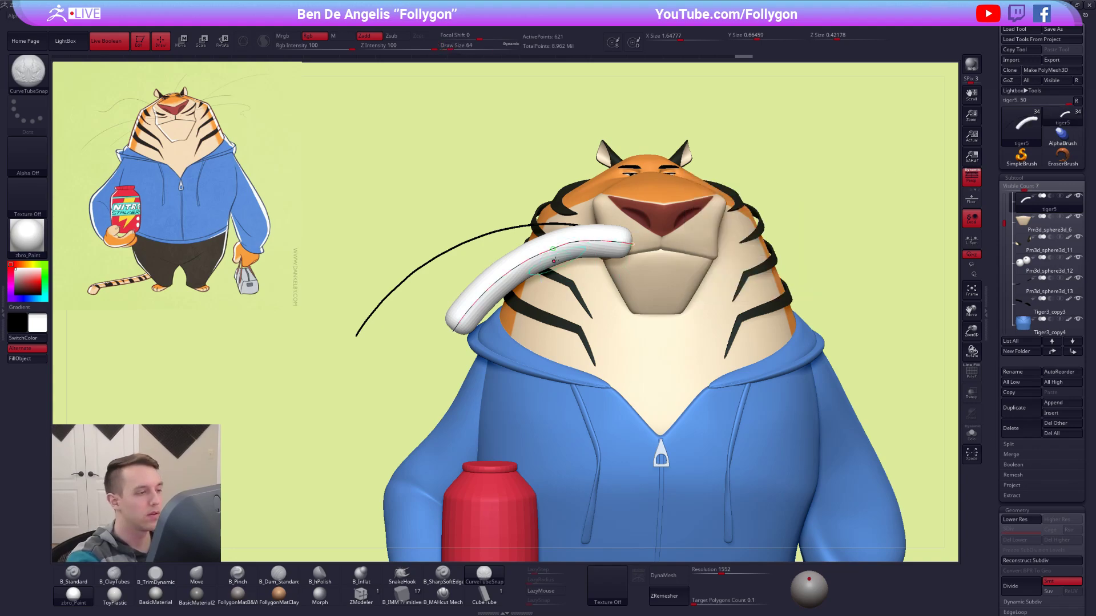
left_click(551, 251)
key("space")
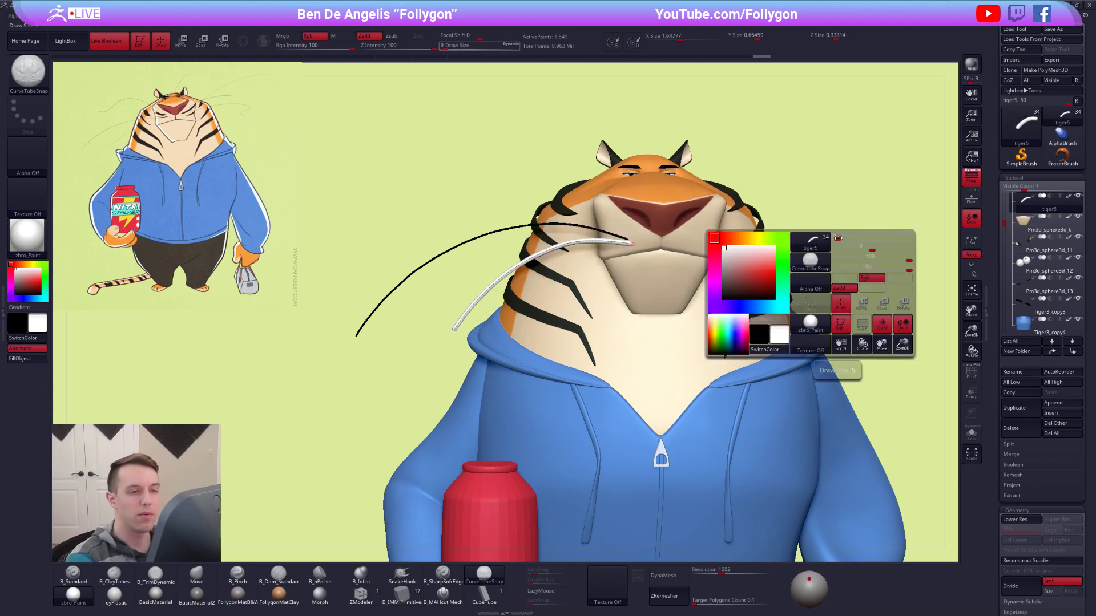
left_click_drag(832, 239, 837, 239)
left_click(540, 255)
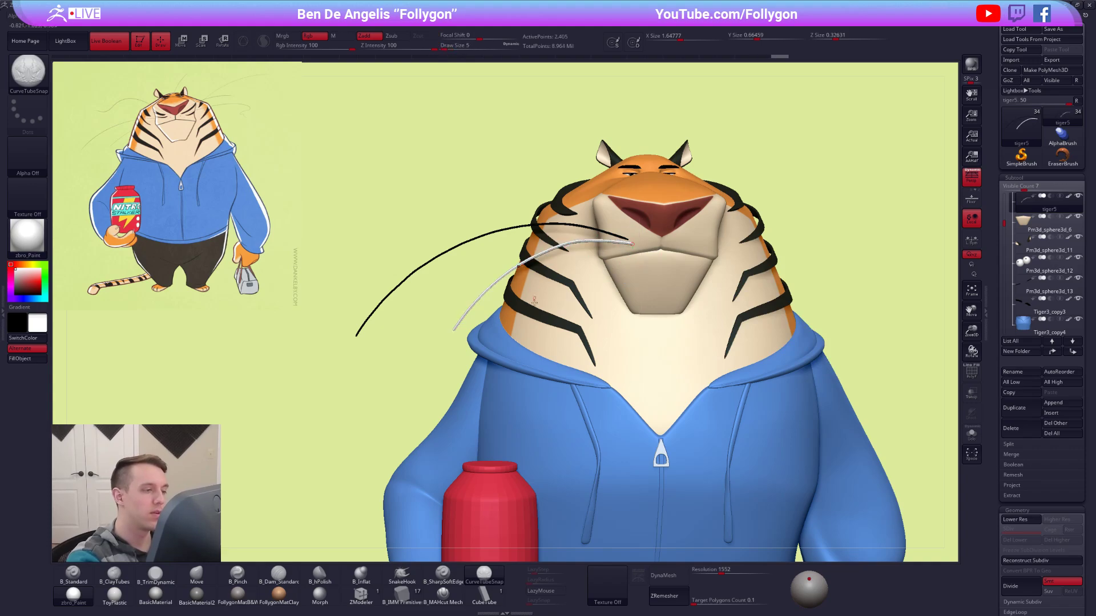
Fill the new short whisker with black.
mouse_move(661, 368)
right_mouse_down()
mouse_move(704, 373)
mouse_move(678, 372)
mouse_move(594, 326)
right_mouse_up()
key("b")
key("m")
key("v")
key("space")
left_click_drag(562, 276, 566, 276)
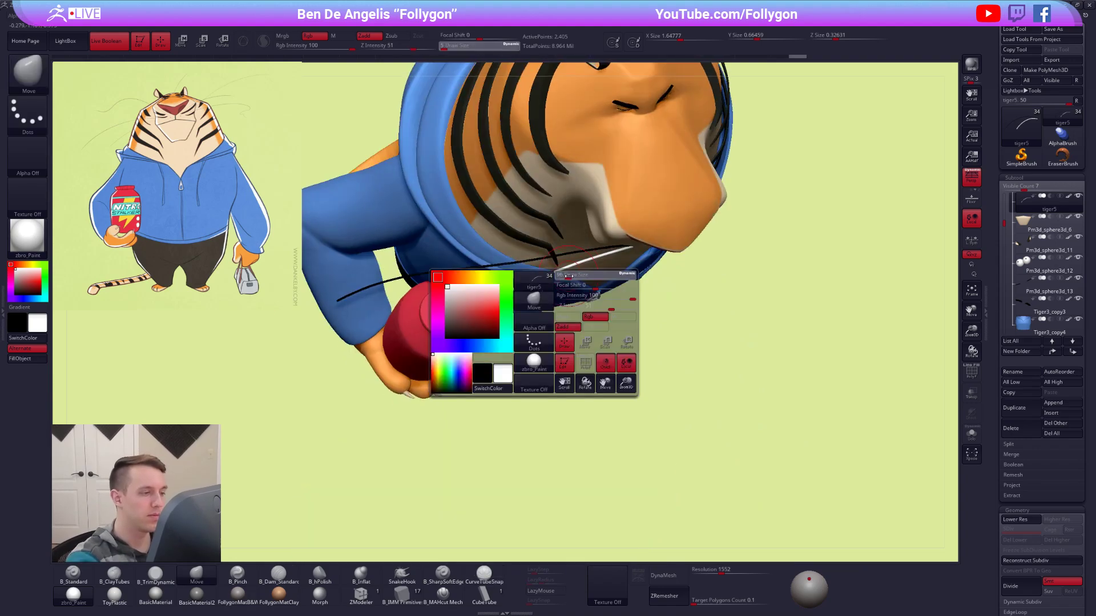
key("b")
key("s")
key("t")
key("v")
left_click(31, 360)
Reshape the middle of the short whisker with a large Move brush and turn on the polyframe display.
key("b")
key("m")
key("v")
mouse_move(702, 457)
right_mouse_down()
mouse_move(719, 482)
mouse_move(775, 443)
mouse_move(765, 436)
right_mouse_up()
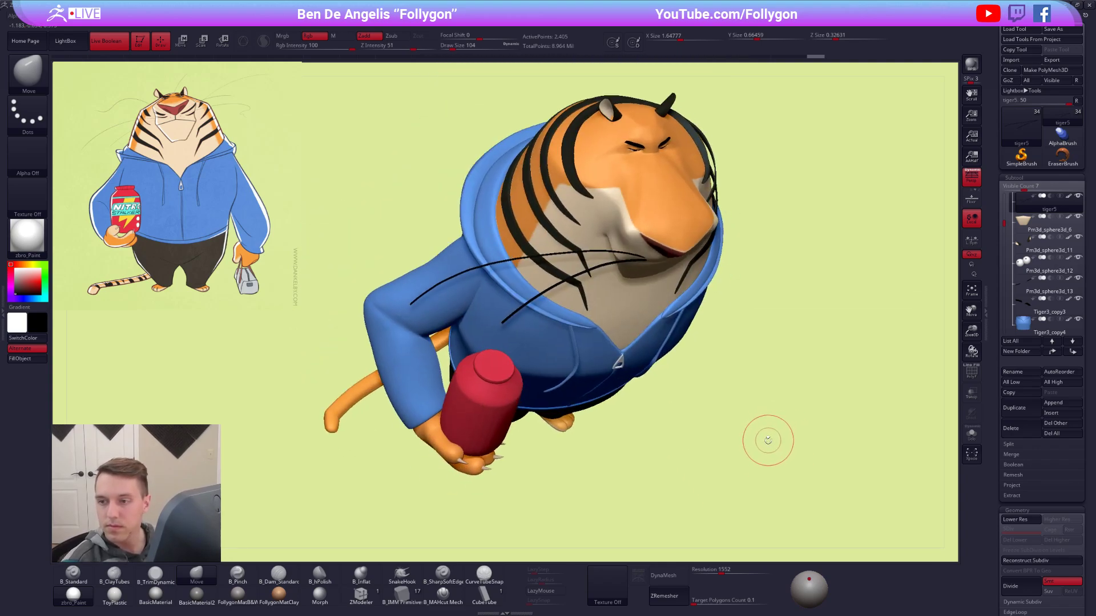
key("alt+s")
right_click_drag(560, 293, 585, 308, "ctrl")
key("space")
left_click_drag(582, 291, 589, 290)
right_click_drag(589, 275, 633, 337, "alt")
key("space")
left_click_drag(635, 330, 642, 328)
key("shift+f")
key("alt+s")
right_click_drag(615, 341, 613, 339)
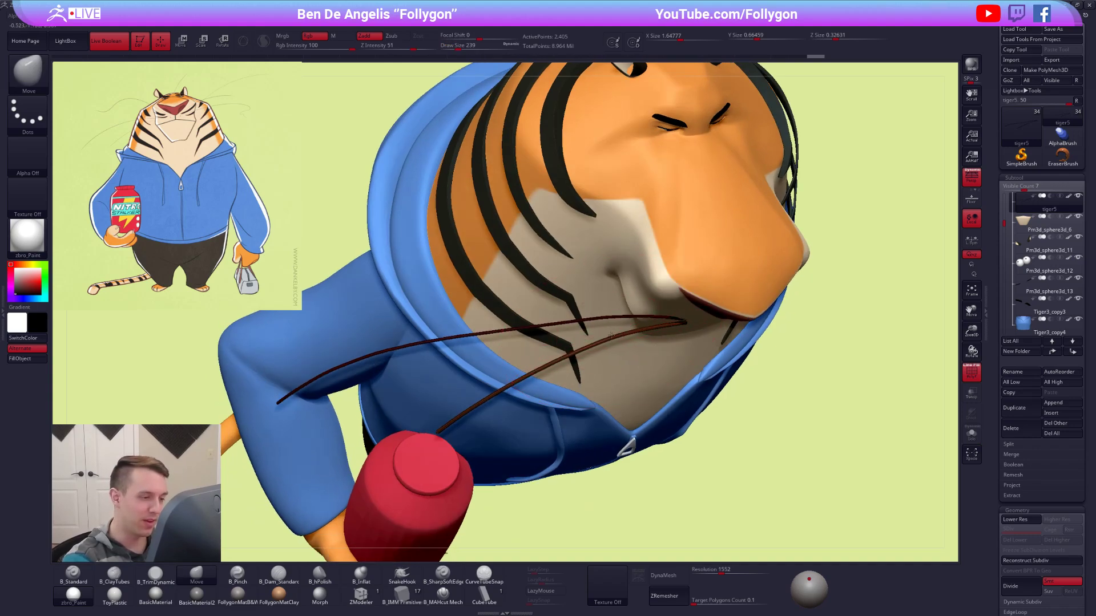
Adjust the short whisker's root on the muzzle with the Move brush, reducing the draw size to 98.
key("space")
left_click_drag(688, 323, 685, 323)
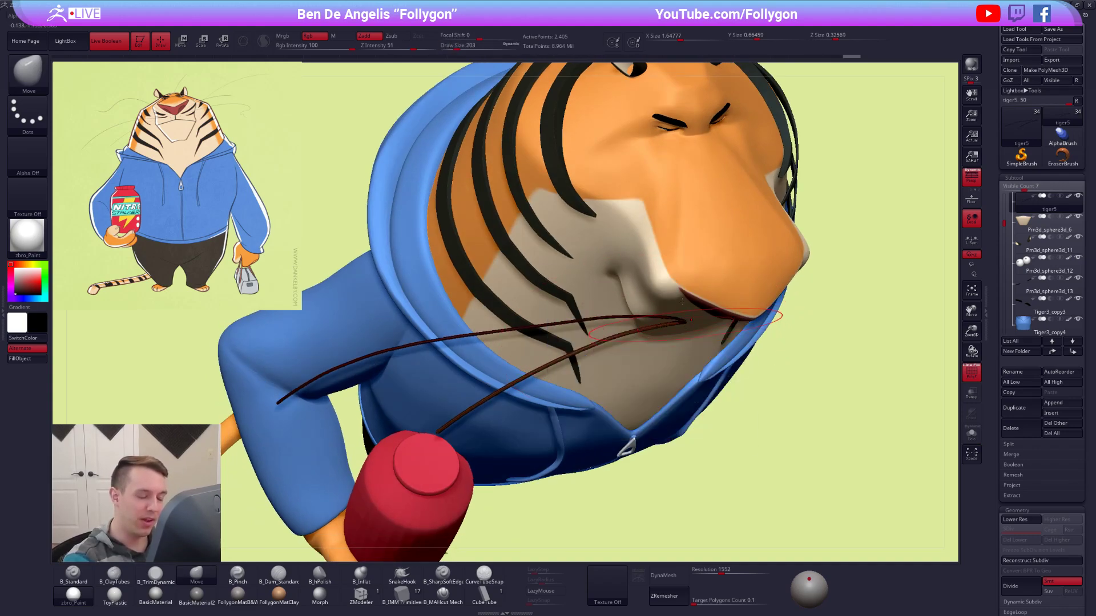
right_click_drag(686, 324, 688, 273)
key("space")
left_click_drag(690, 327, 694, 323)
key("space")
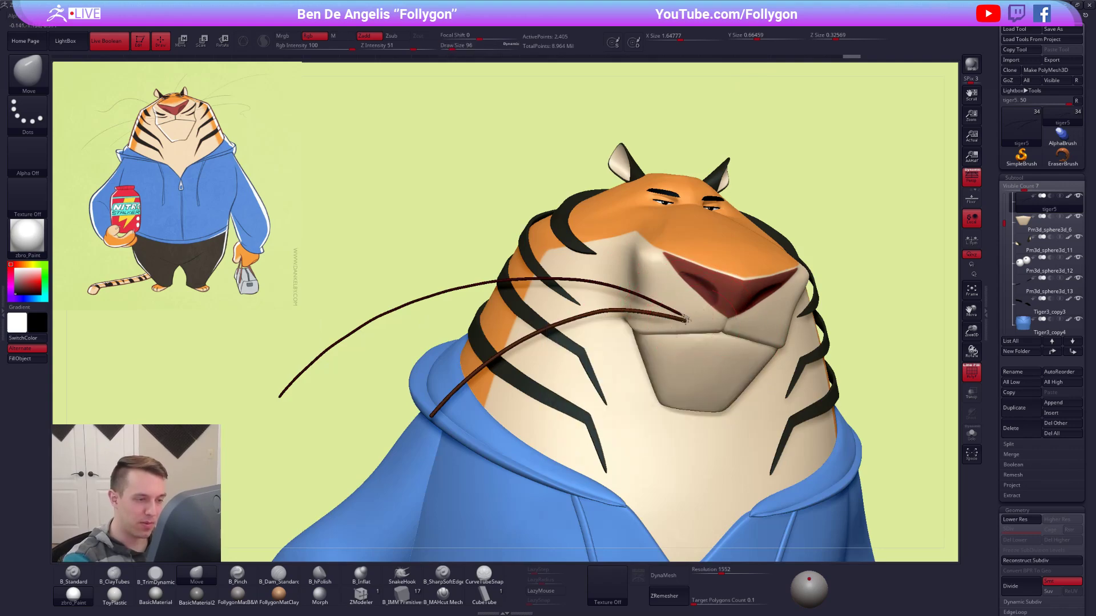
right_click_drag(694, 324, 650, 327)
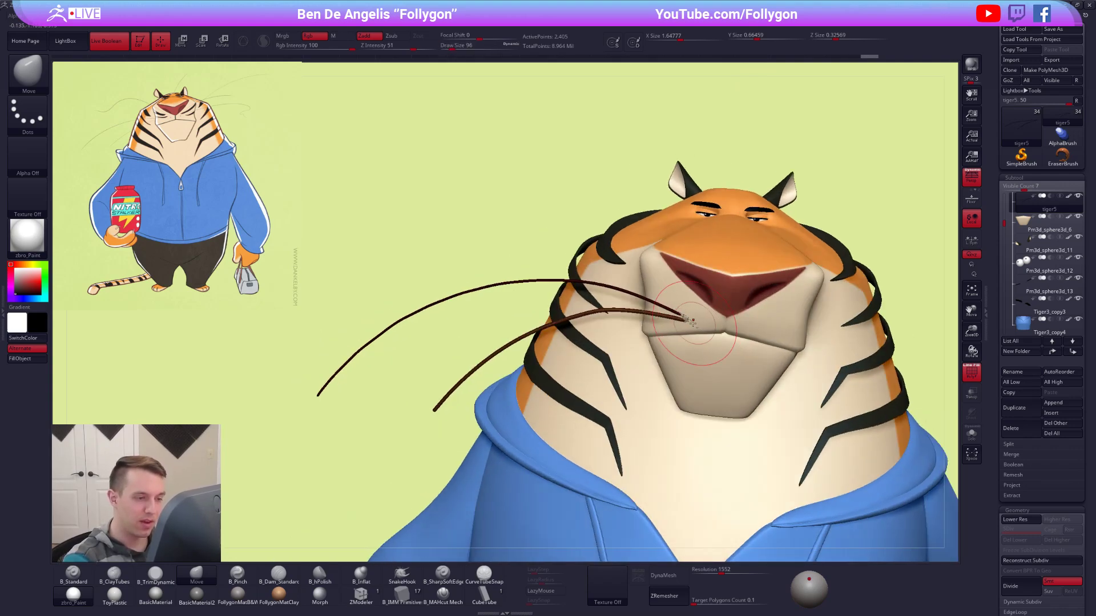
Bend the short whisker forward in side view with the Move brush at a draw size of about 150.
right_click_drag(588, 360, 621, 363)
key("space")
left_click_drag(603, 370, 607, 370)
right_click_drag(562, 297, 586, 333)
key("space")
left_click_drag(602, 338, 611, 337)
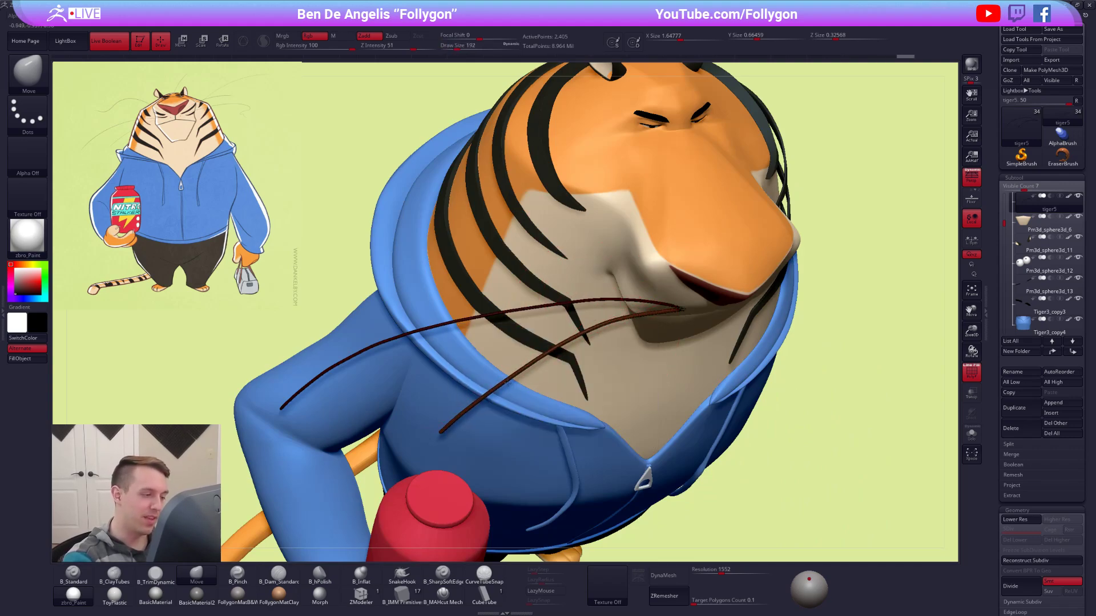
right_click_drag(518, 381, 623, 420)
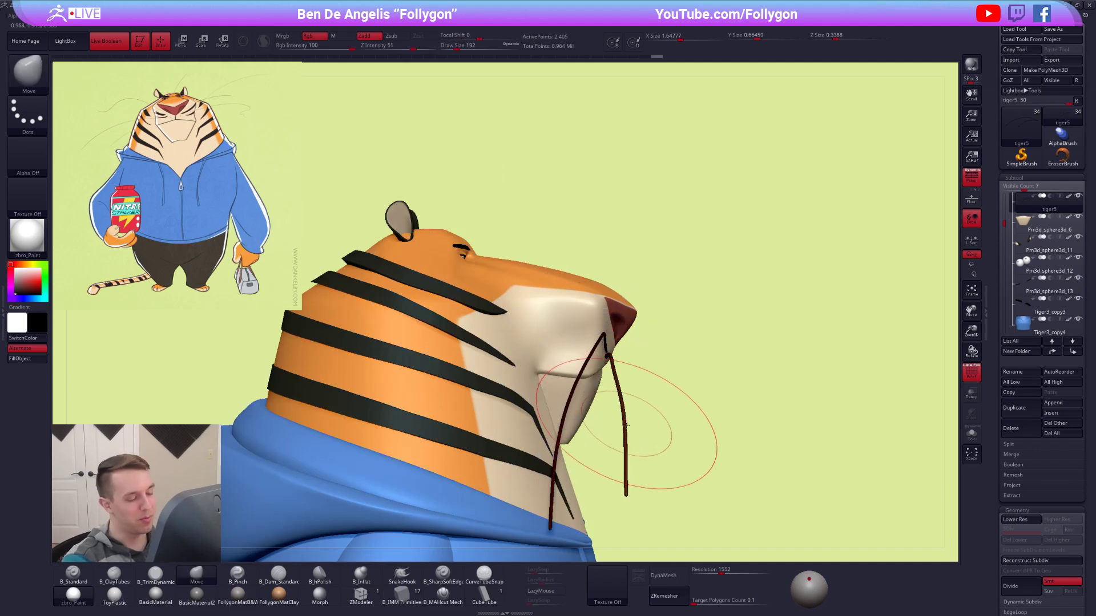
left_click_drag(626, 440, 631, 442)
key("space")
left_click_drag(618, 378, 614, 378)
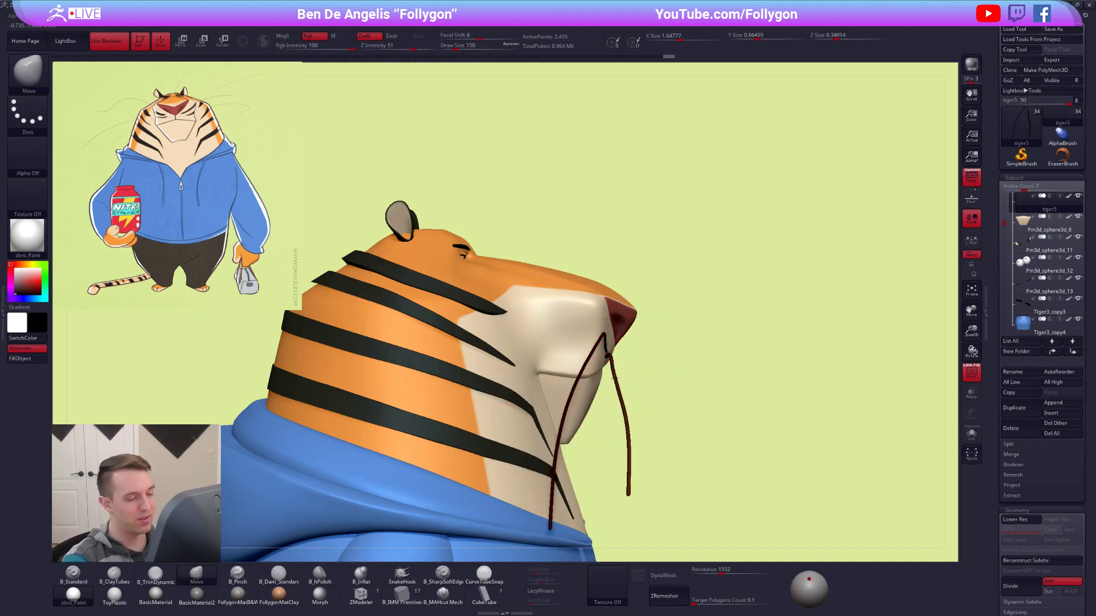
Refine the short whisker's curve near the muzzle with the Move brush at a draw size of 121.
right_click_drag(615, 412, 624, 345)
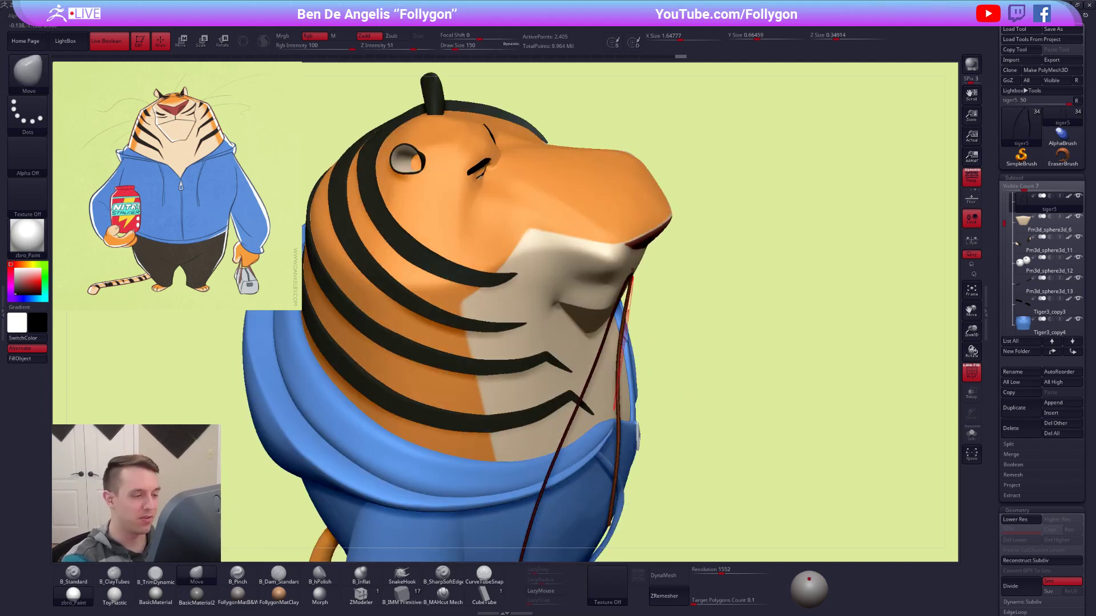
key("space")
left_click_drag(624, 318, 621, 318)
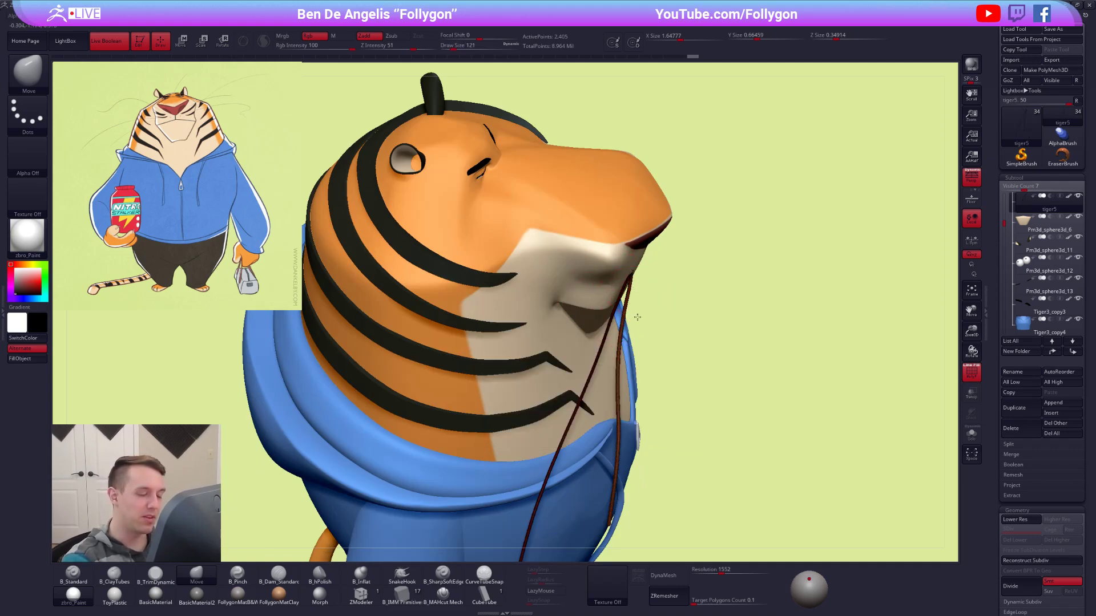
right_click_drag(641, 318, 720, 356)
mouse_move(818, 427)
right_mouse_down()
mouse_move(795, 430)
mouse_move(803, 435)
right_mouse_up()
Isolate the whiskers, auto-group them, and split the long whisker off into its own subtool.
key("alt+s")
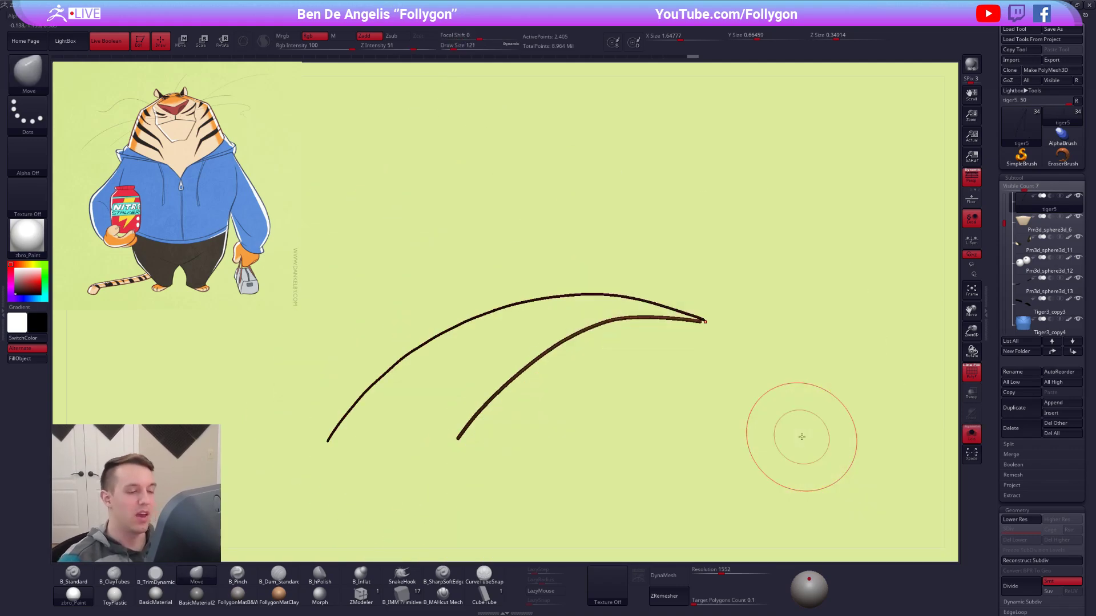
mouse_move(561, 415)
right_mouse_down("alt")
mouse_move(490, 374)
mouse_move(548, 382)
right_mouse_up("alt")
key("shift+f")
key("shift+f")
key("ctrl+shift+g")
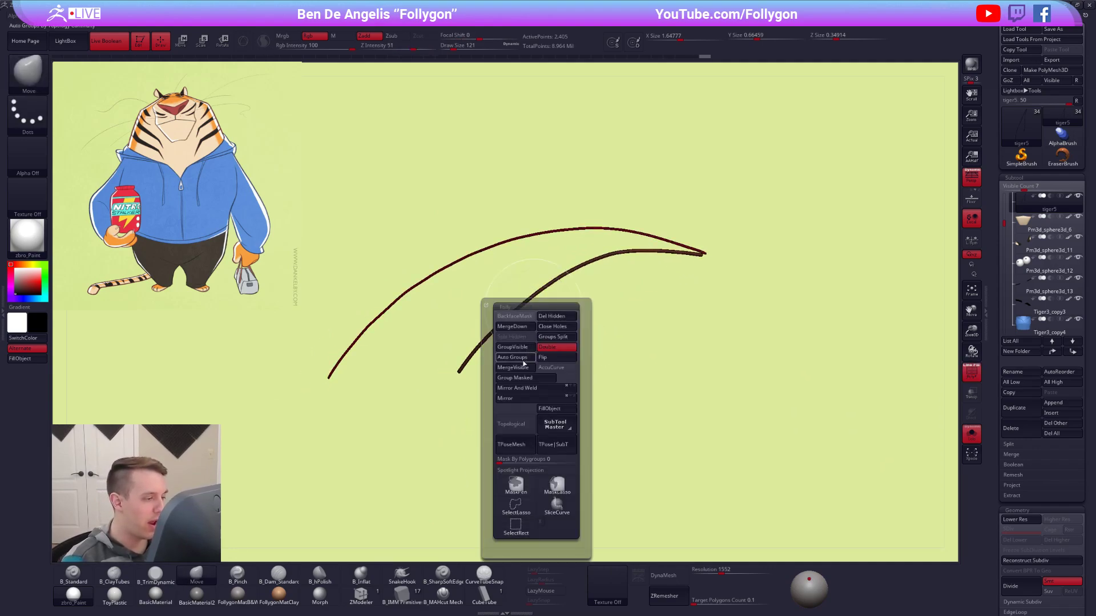
left_click(522, 362)
left_click(519, 307, "ctrl+shift")
key("space")
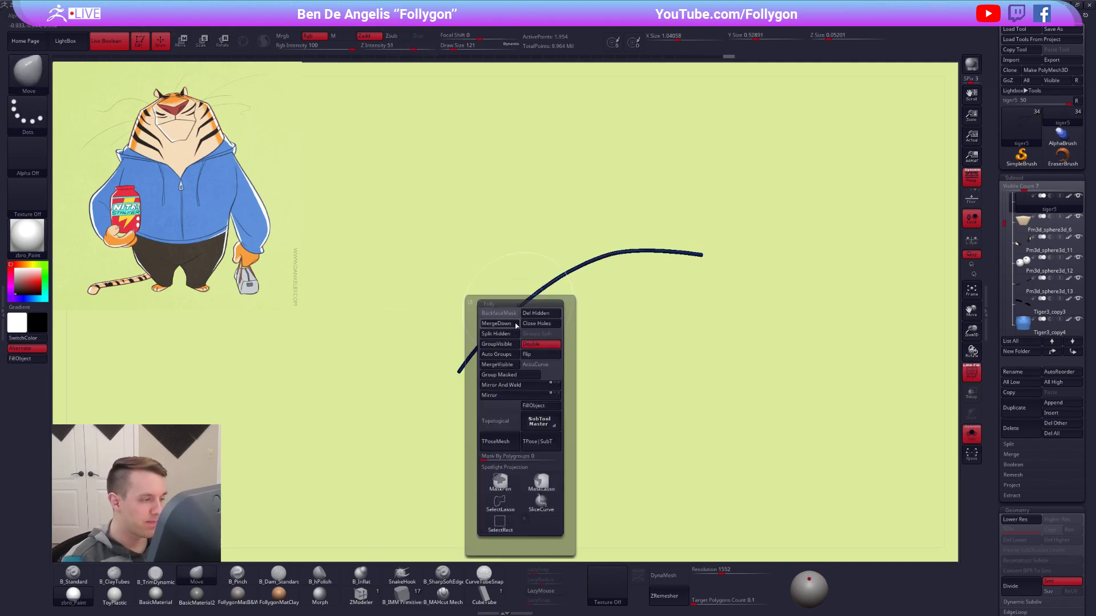
left_click(496, 334)
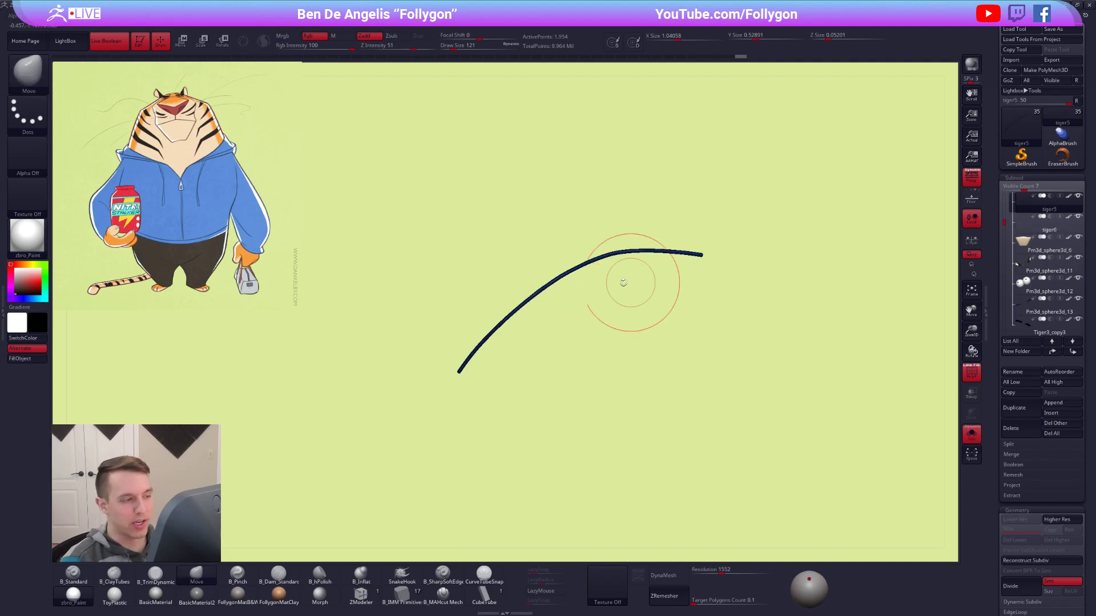
Remesh the short whisker with ZRemesher and make black the active color with the B_Standard brush.
left_click(665, 596)
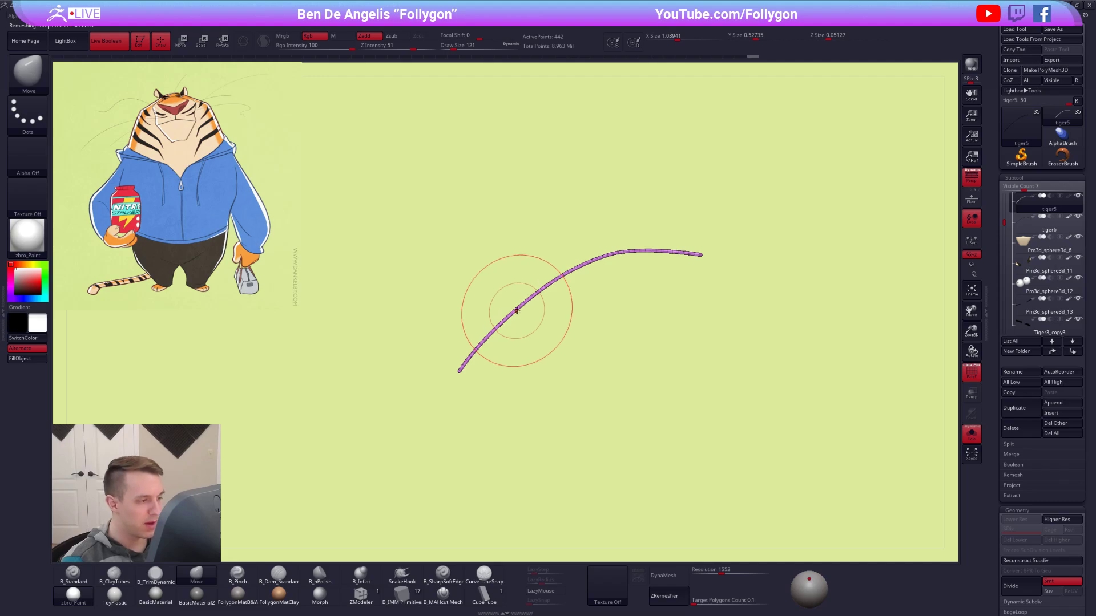
key("shift+f")
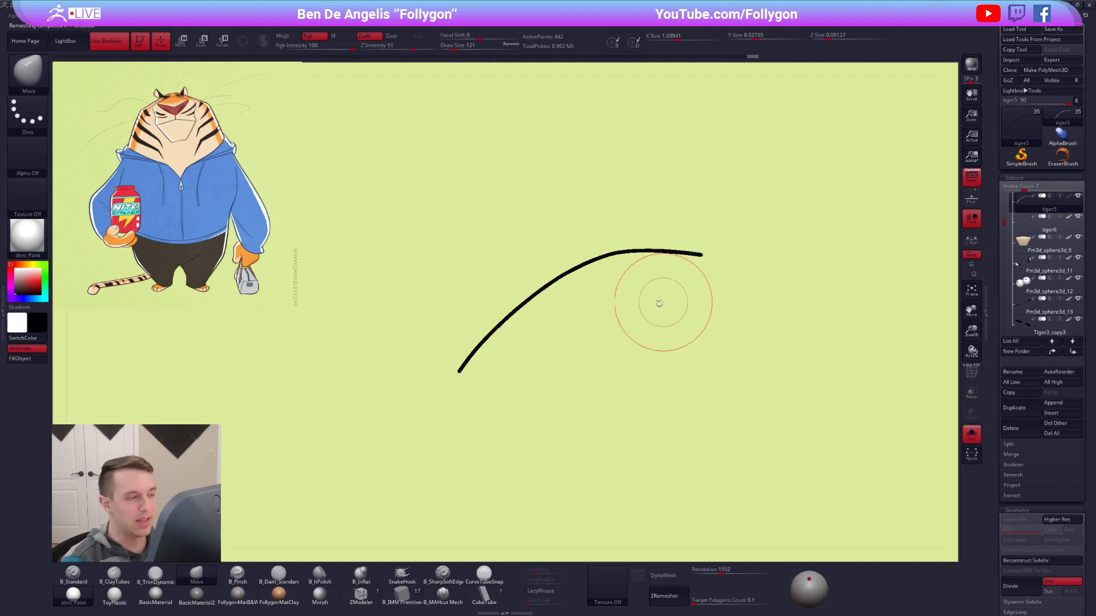
key("1")
left_click(23, 338)
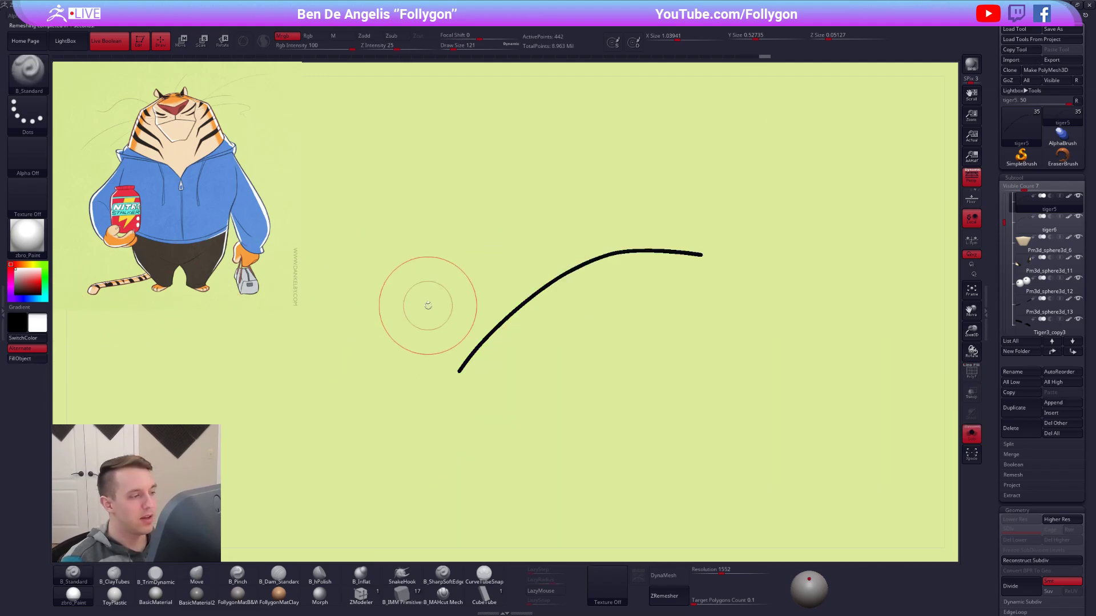
Show all the tiger's parts again and check the short whisker's mesh with the polyframe display.
key("alt+s")
right_click_drag(622, 305, 560, 328, "alt")
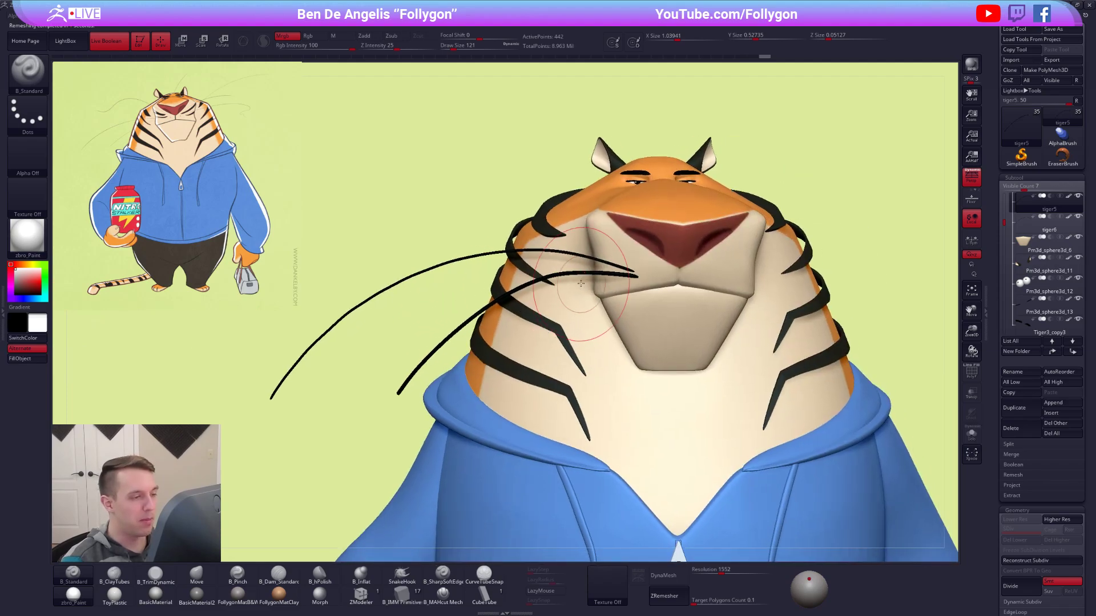
key("shift+f")
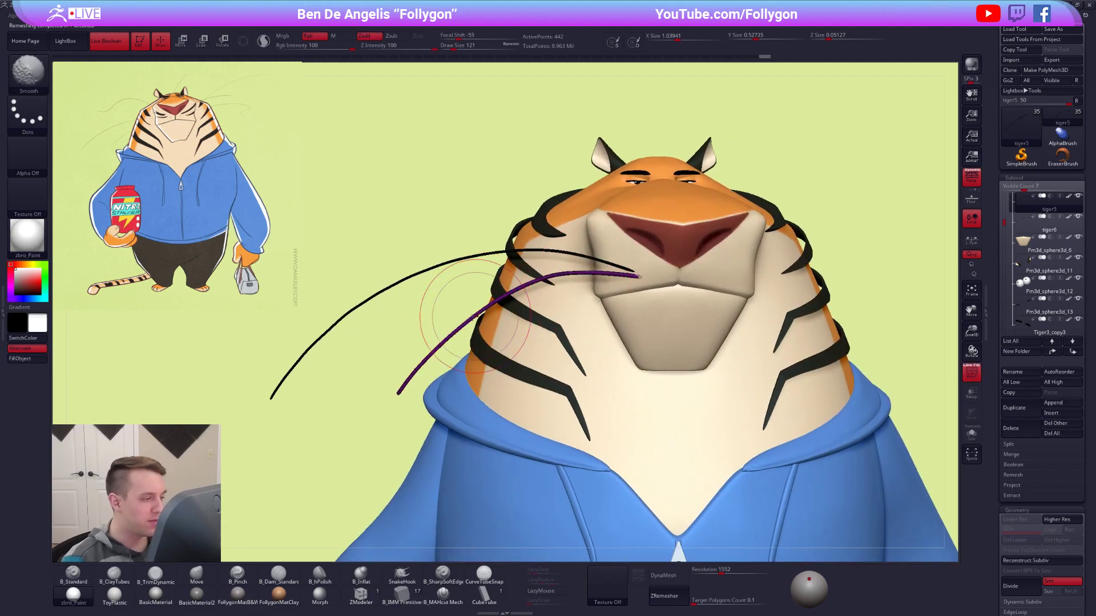
right_click_drag(472, 324, 489, 337, "ctrl")
key("shift+f")
right_click_drag(583, 374, 573, 320, "ctrl")
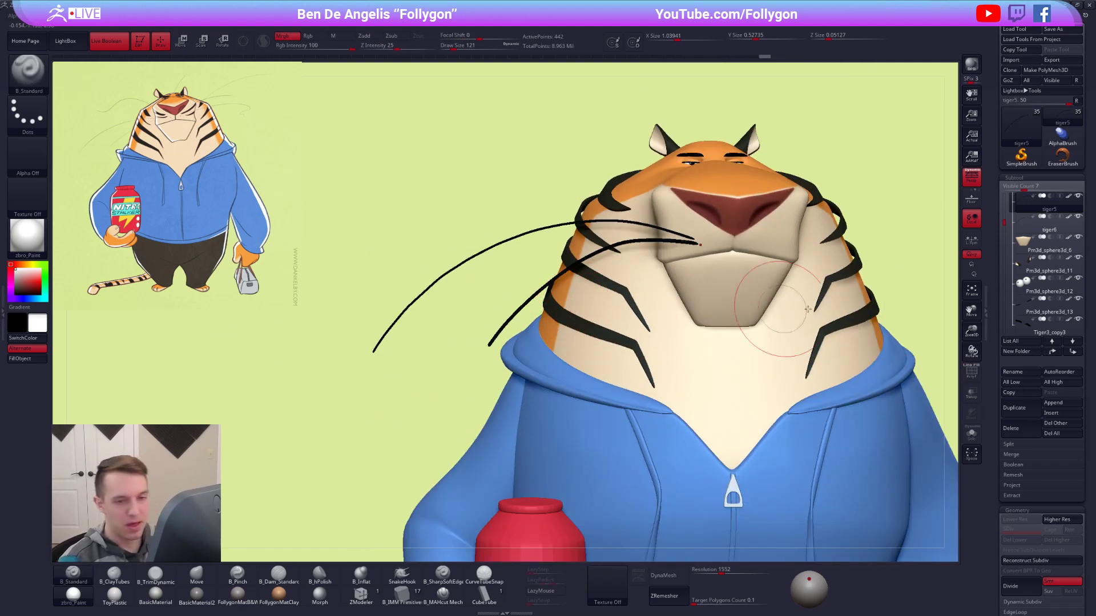
Thin the short whisker with an Inflate deformation of -3.
scroll(1004, 257, "down", 10)
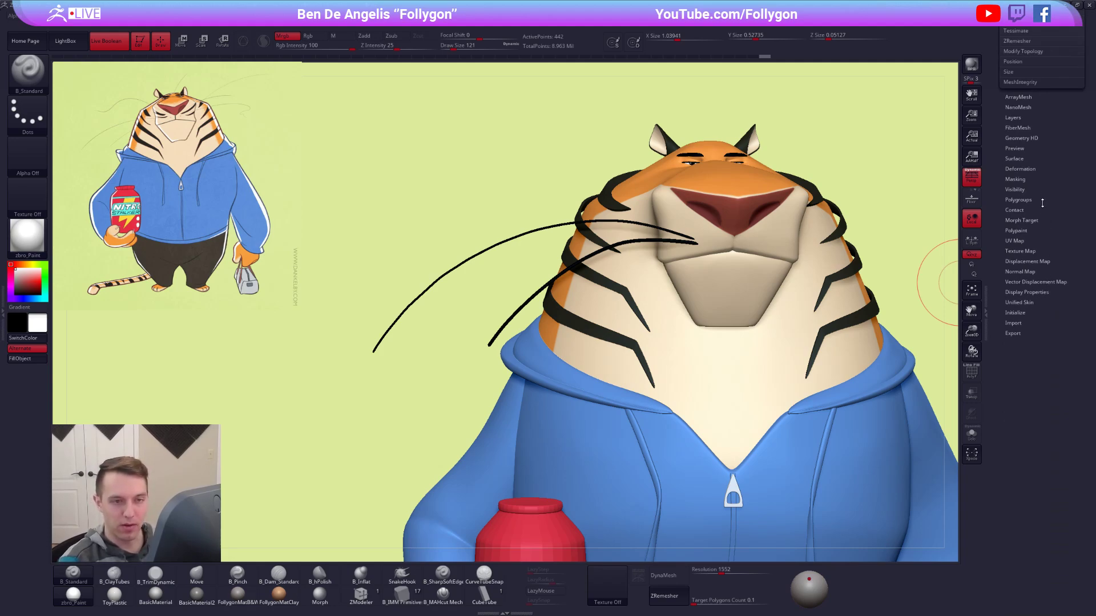
left_click(1019, 169)
scroll(1035, 143, "down", 1)
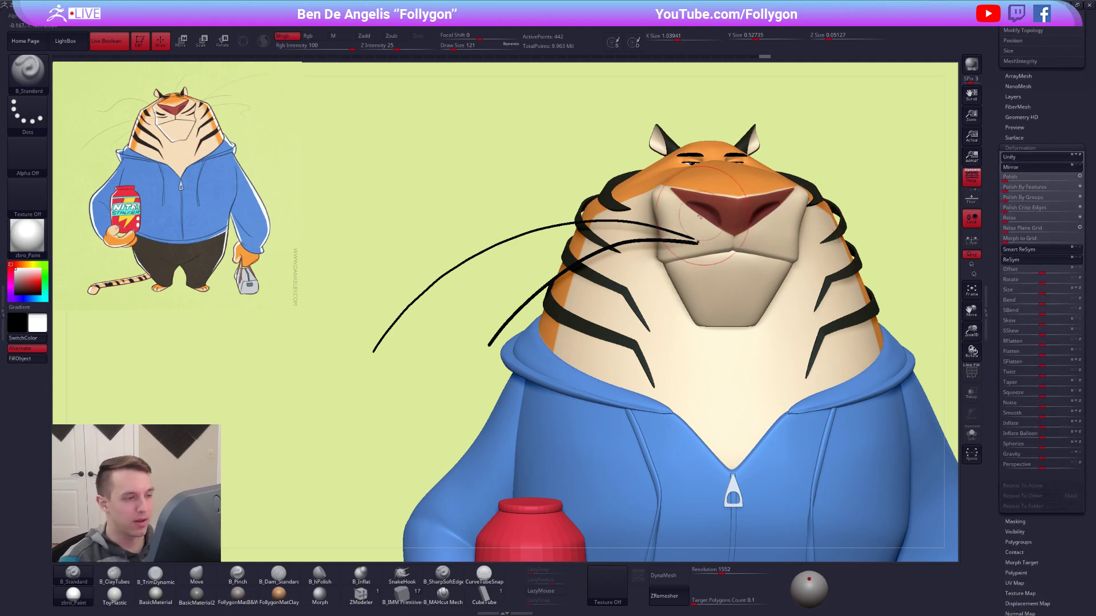
left_click(1044, 422)
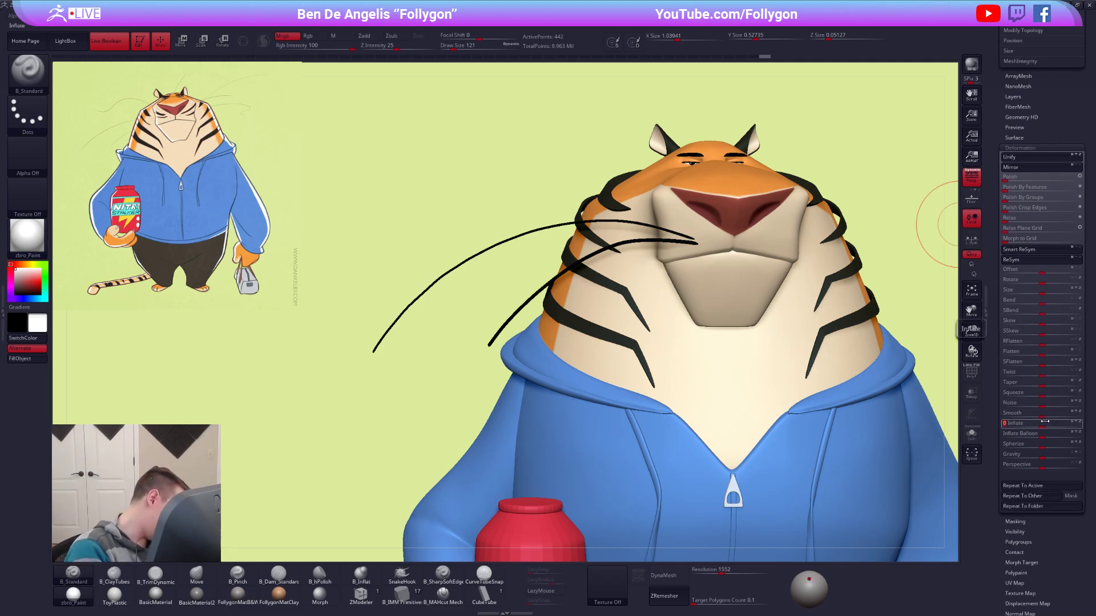
left_click_drag(1044, 421, 1045, 421)
left_click(1044, 421)
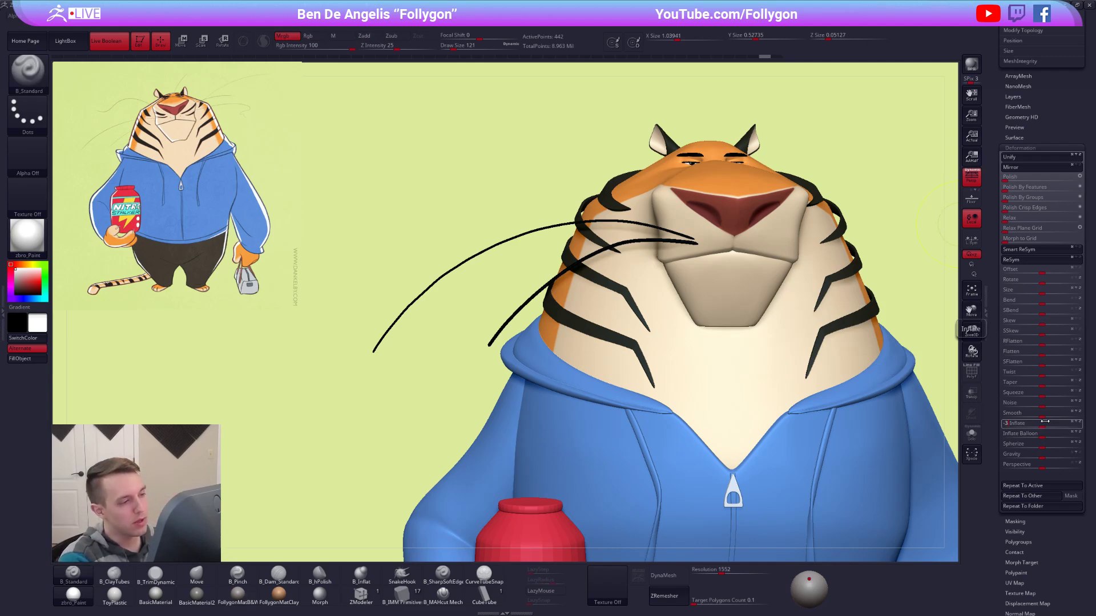
type("-3")
key("Tab")
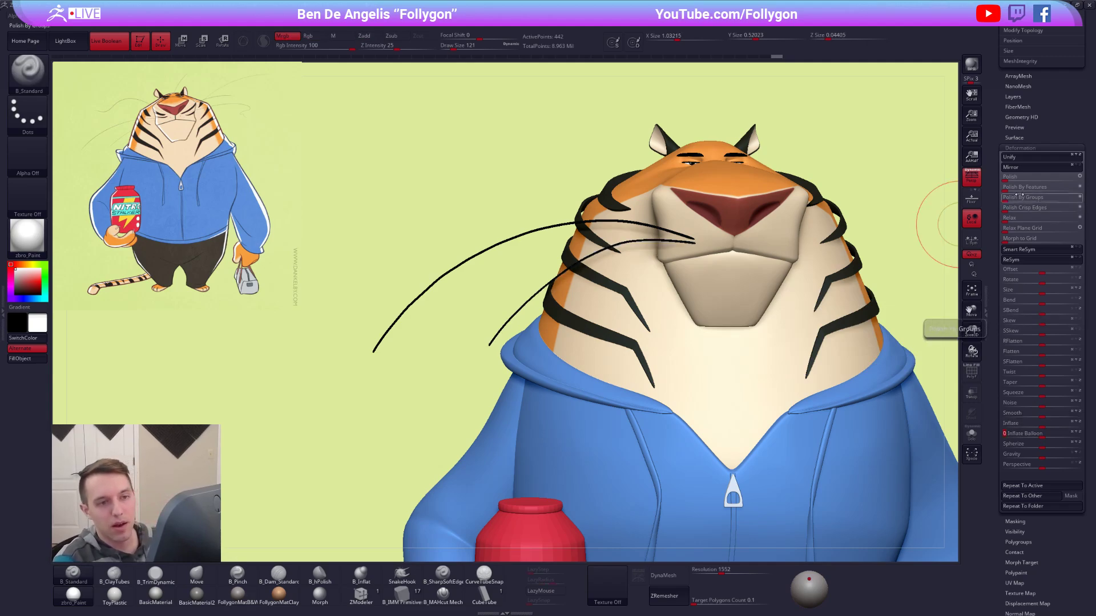
left_click(1021, 148)
left_click_drag(1024, 129, 1022, 366)
right_click_drag(797, 323, 679, 334, "ctrl")
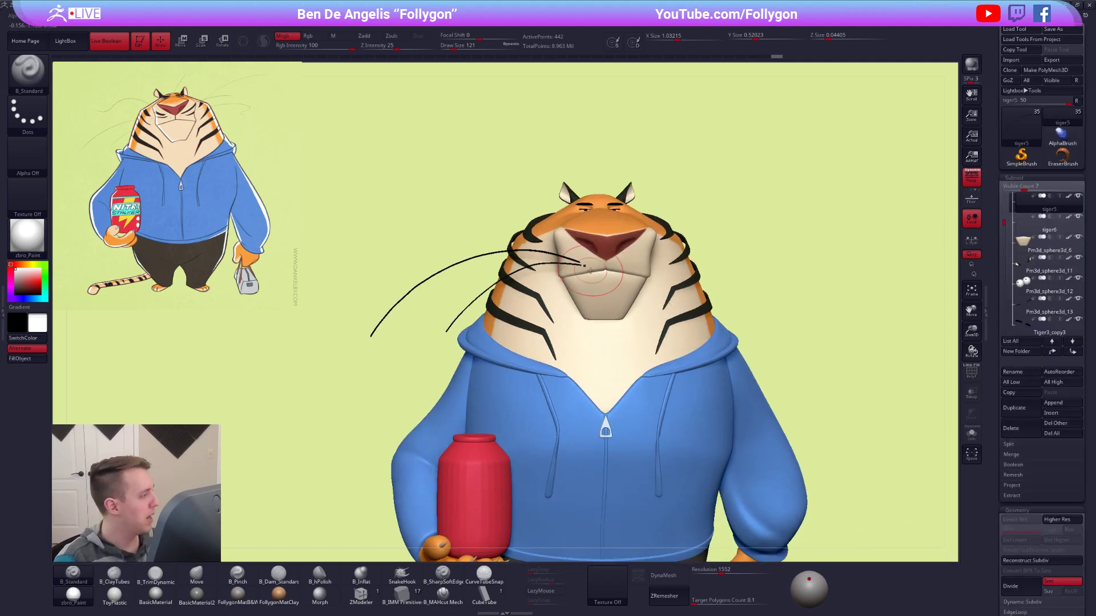
Choose the CurveTubeSnap brush with a draw size of 7.
right_click_drag(533, 231, 539, 291, "ctrl")
key("space")
left_click_drag(692, 273, 688, 273)
right_click_drag(620, 271, 608, 263, "ctrl")
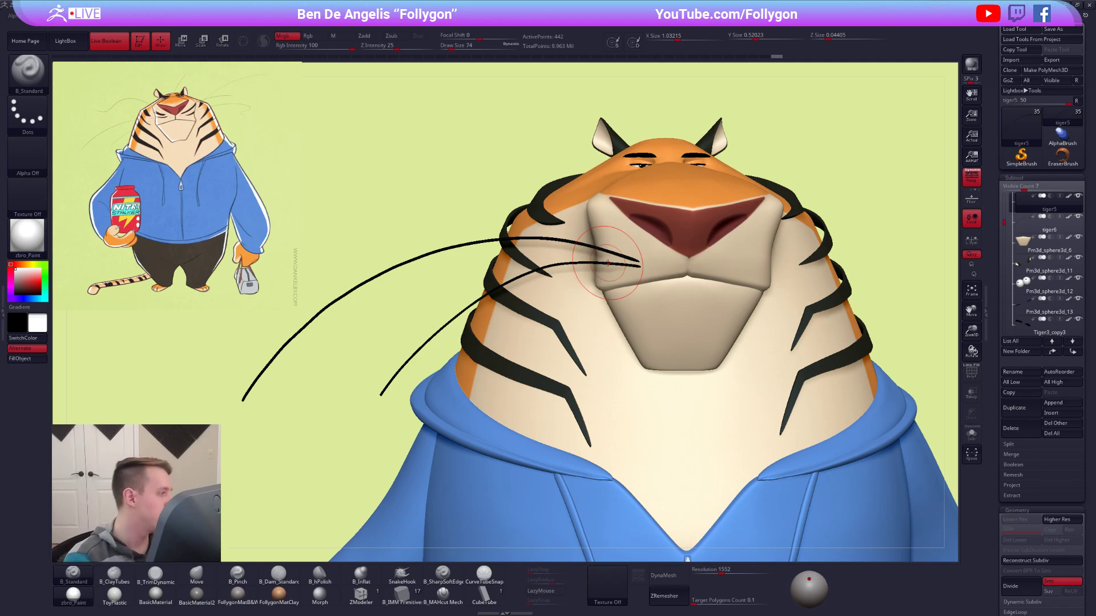
left_click(484, 574)
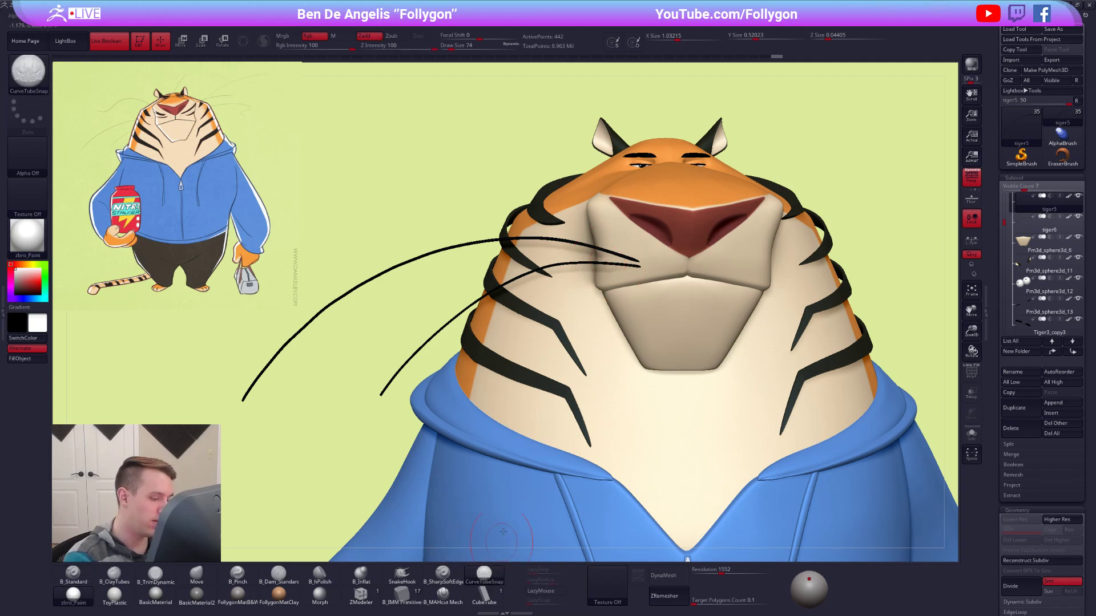
key("space")
left_click_drag(606, 234, 594, 236)
right_click_drag(620, 249, 670, 305, "alt")
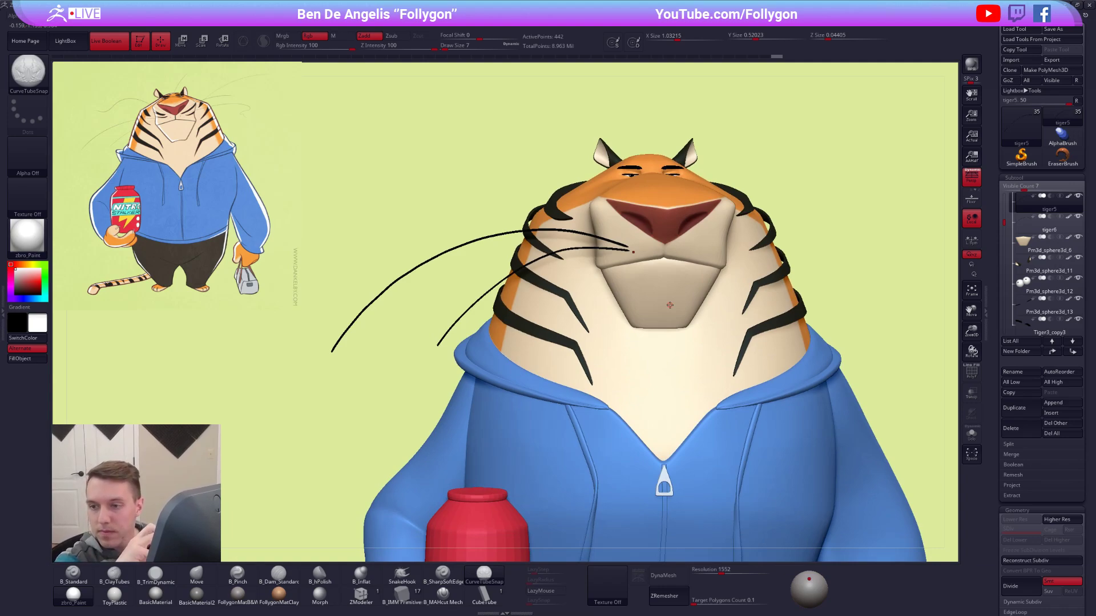
Leave a full-body snapshot of the tiger on the canvas, opposite the reference drawing, and frame the muzzle again.
left_click_drag(877, 325, 832, 343, "alt")
left_click_drag(746, 288, 898, 272, "alt")
mouse_move(813, 313)
left_mouse_down()
mouse_move(829, 307)
mouse_move(876, 203)
mouse_move(839, 286)
mouse_move(511, 411)
mouse_move(544, 491)
left_mouse_up()
key("shift")
key("shift+s")
left_click_drag(558, 303, 683, 391)
mouse_move(682, 392)
right_mouse_down()
mouse_move(654, 379)
mouse_move(666, 399)
right_mouse_up()
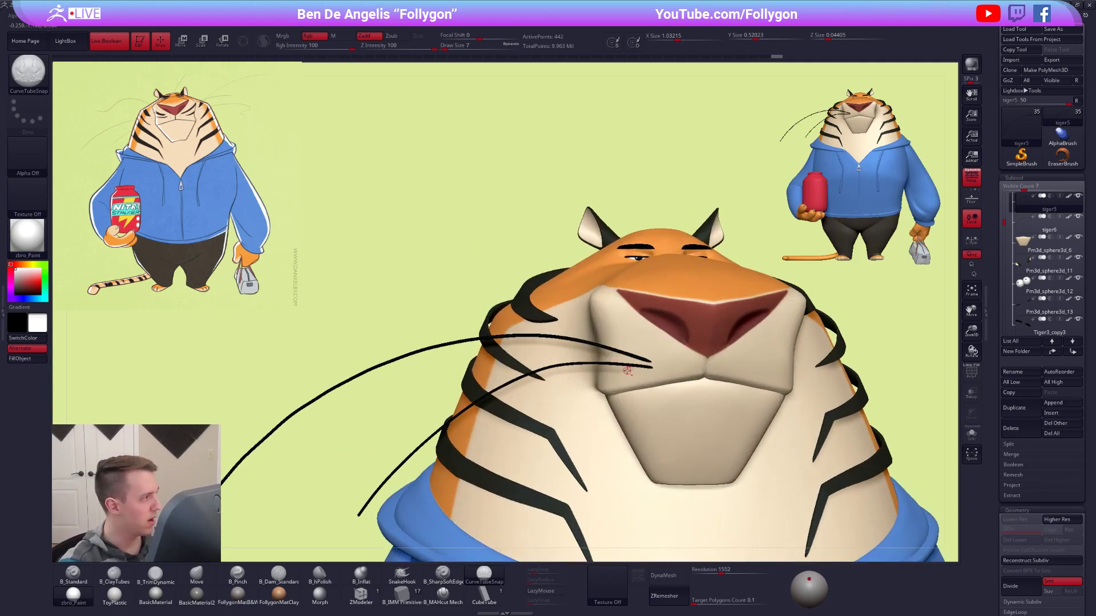
left_click(676, 361, "alt")
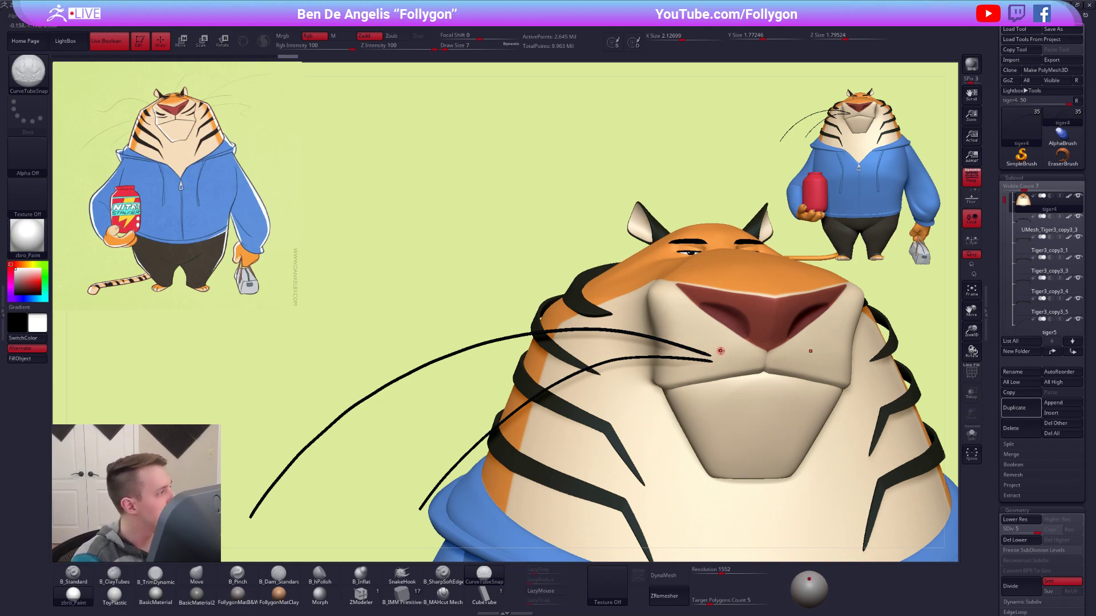
left_click_drag(324, 340, 272, 329)
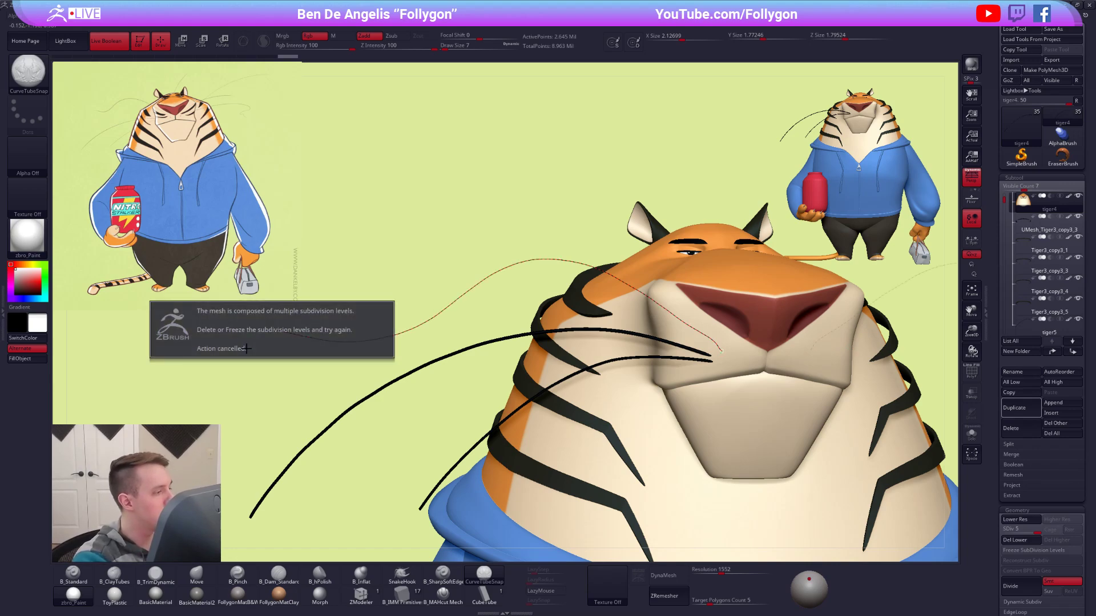
key("ctrl+z")
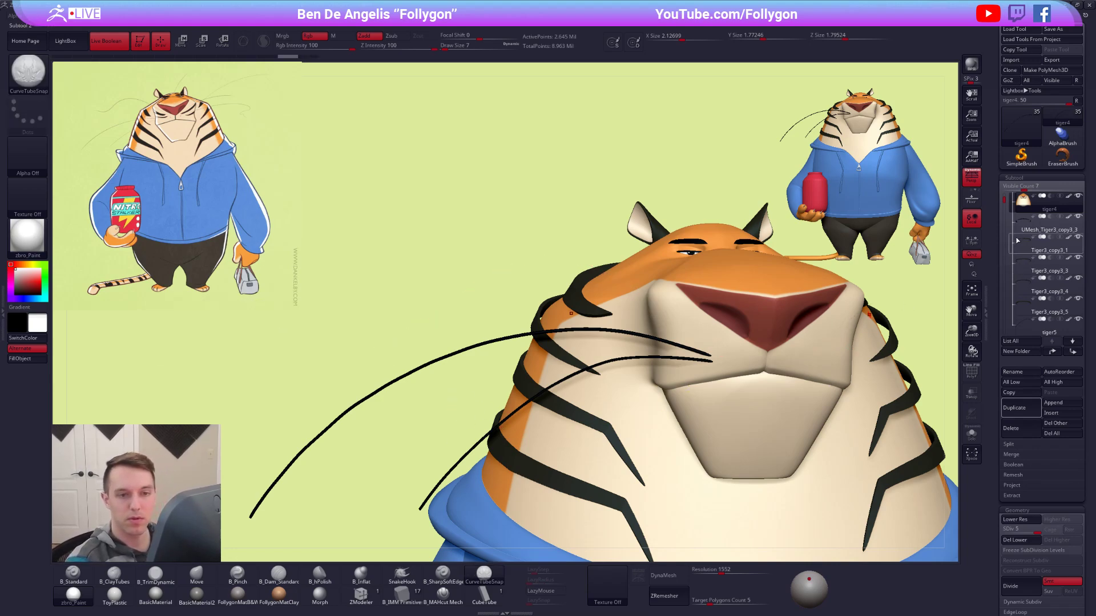
Select the long whisker's subtool and draw a third whisker as an S-shaped curve tube from the muzzle, above the other two.
left_click(488, 340, "alt")
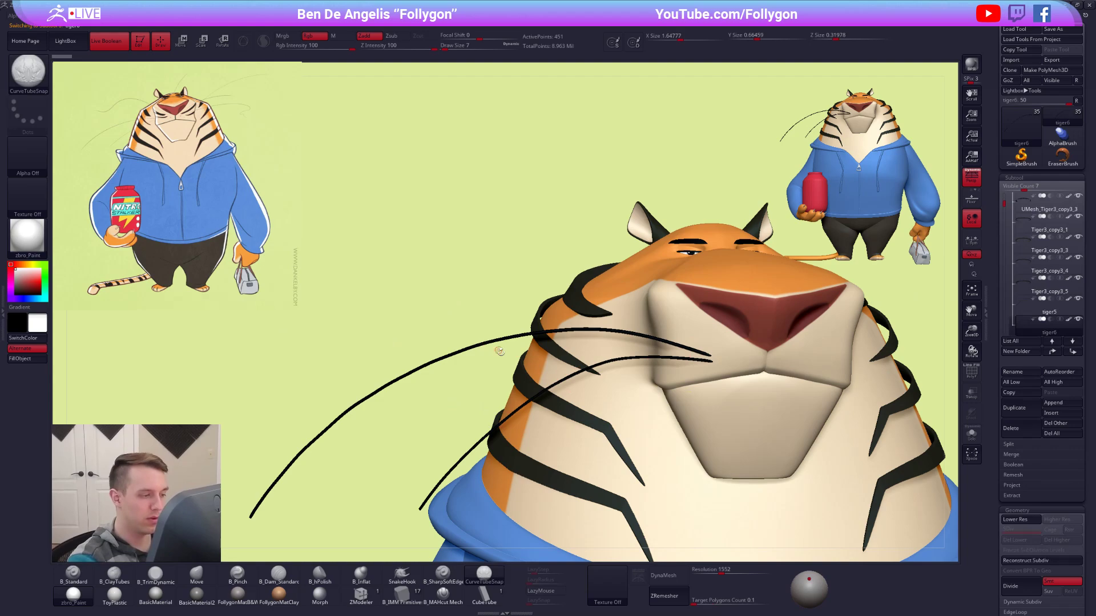
key("alt+s")
key("alt+s")
right_click_drag(679, 365, 680, 329, "alt")
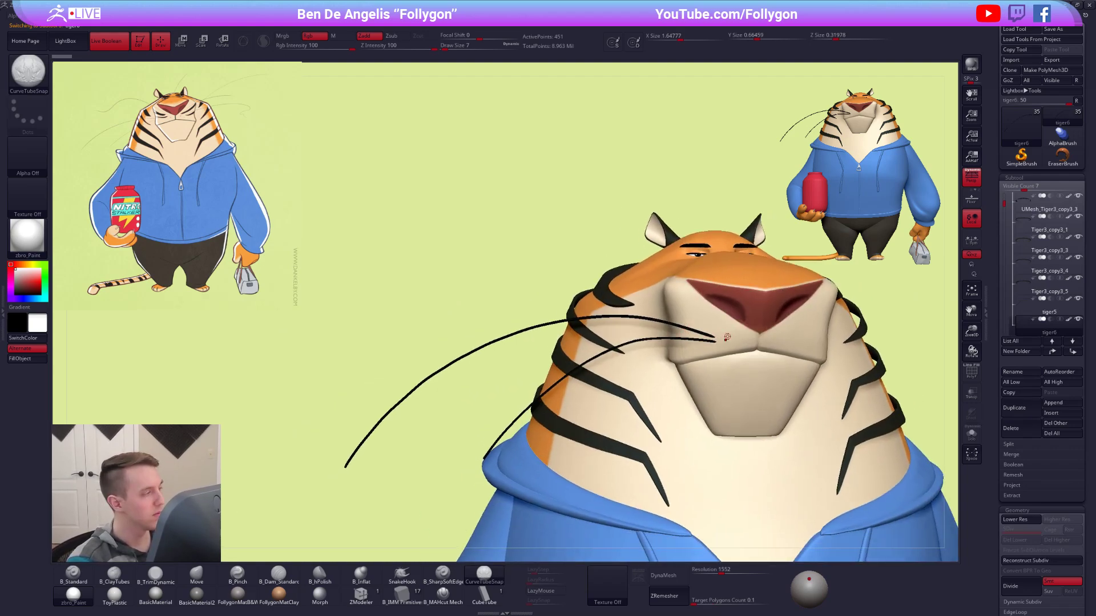
left_click_drag(661, 284, 424, 266)
left_click_drag(263, 244, 263, 244)
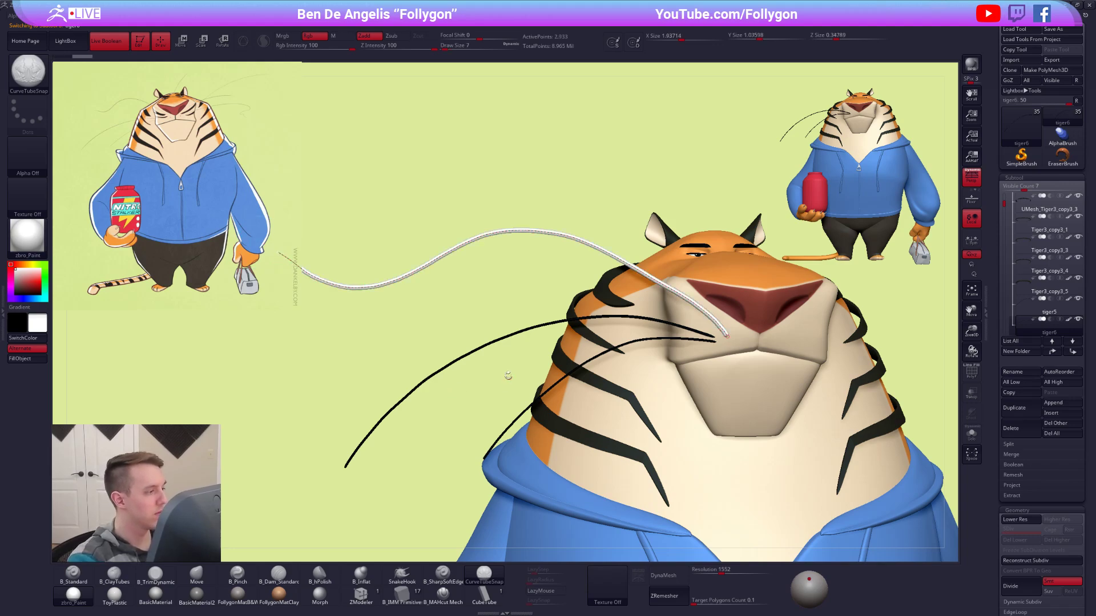
Shorten and reshape the new S-shaped whisker with the Move brush at draw size 140.
right_click_drag(509, 379, 419, 351, "alt")
right_click_drag(506, 352, 465, 332, "alt")
right_click_drag(708, 372, 655, 372, "alt")
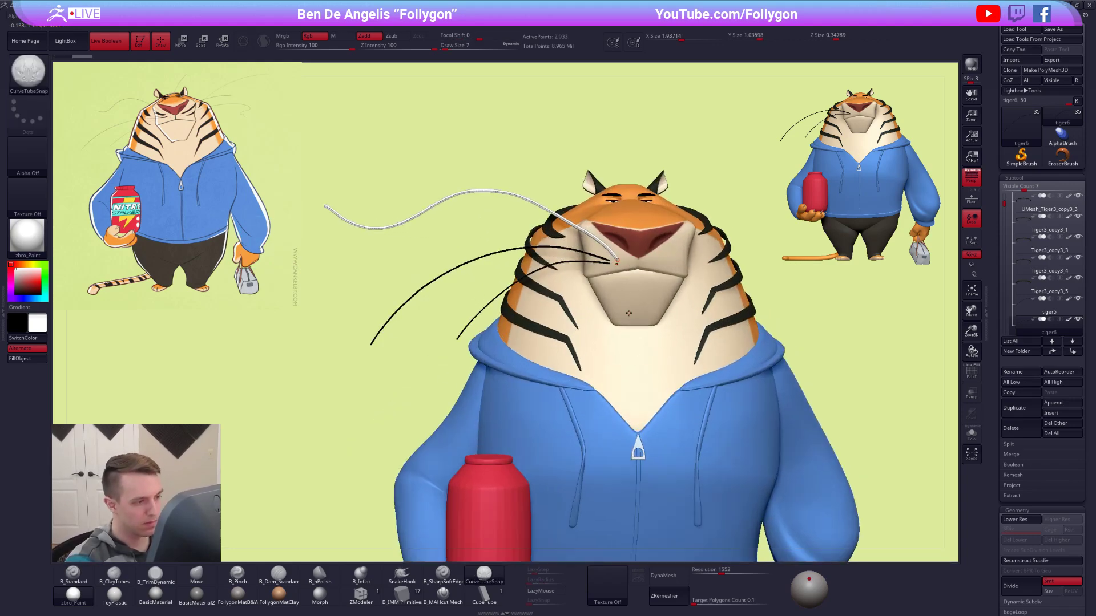
key("w")
mouse_move(809, 379)
left_mouse_down()
mouse_move(782, 363)
mouse_move(805, 382)
mouse_move(790, 394)
mouse_move(799, 377)
mouse_move(787, 371)
left_mouse_up()
key("r")
key("w")
key("q")
key("space")
mouse_move(592, 227)
left_mouse_down()
mouse_move(600, 226)
mouse_move(586, 264)
mouse_move(602, 279)
left_mouse_up()
key("space")
left_click_drag(507, 239, 502, 237)
left_click_drag(427, 234, 445, 247)
key("[")
key("[")
key("[")
left_click_drag(523, 281, 708, 334)
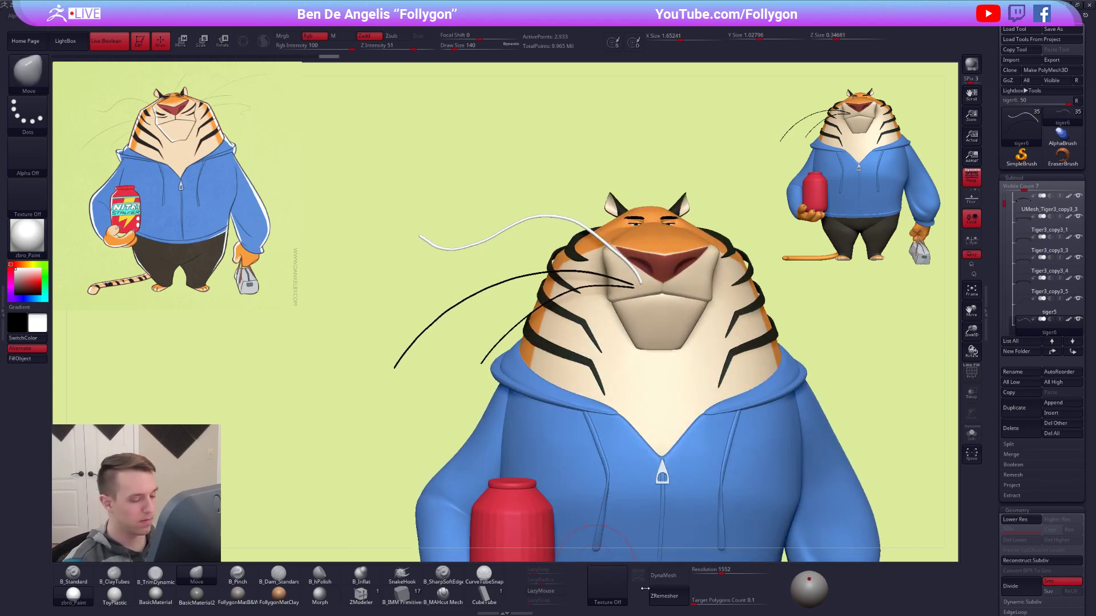
Isolate the whisker subtool with its polyframe shown and split the S-shaped whisker off into its own subtool.
left_click(669, 596)
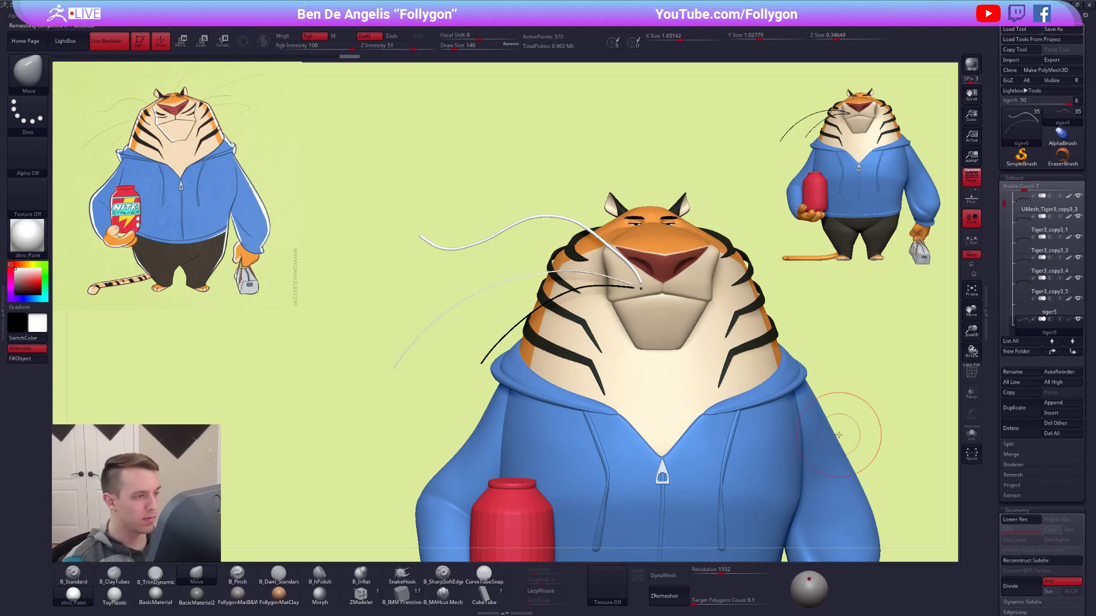
key("shift")
key("shift+f")
key("alt+s")
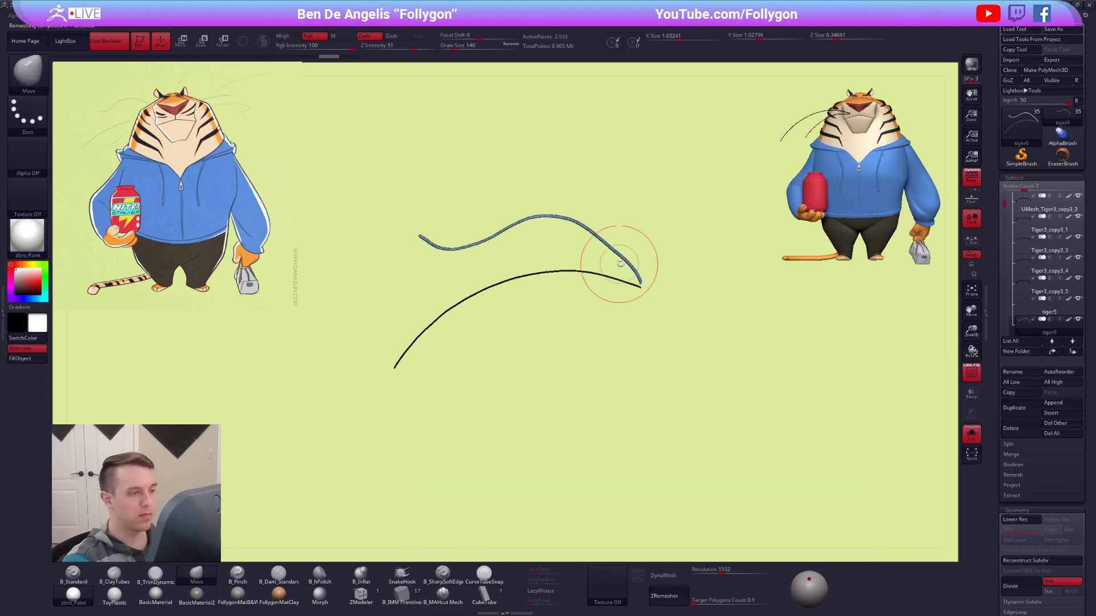
right_click_drag(617, 269, 632, 345, "ctrl")
left_click(623, 231, "ctrl+shift")
key("2")
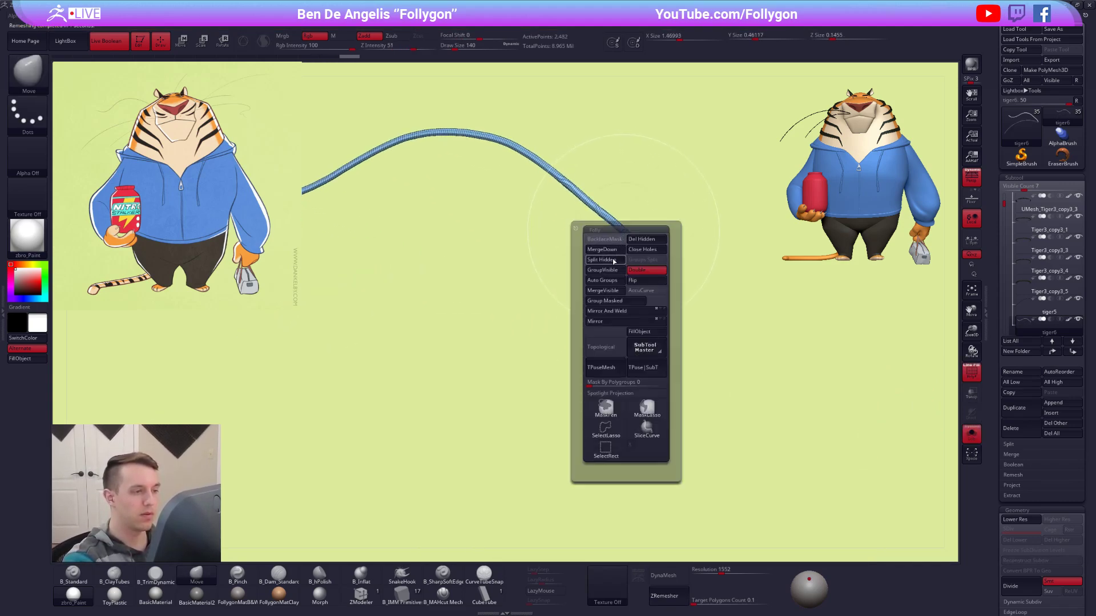
left_click(611, 259)
key("shift+d")
right_click_drag(640, 252, 667, 289, "ctrl")
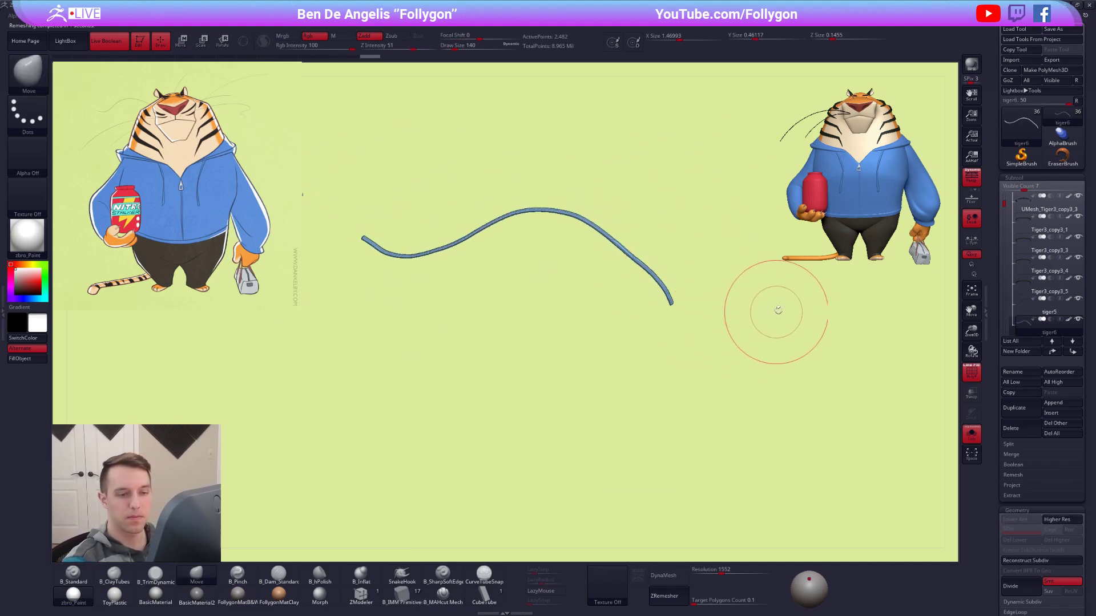
Remesh the separated S-shaped whisker with ZRemesher.
key("space")
left_click_drag(673, 333, 670, 329)
left_click(673, 595)
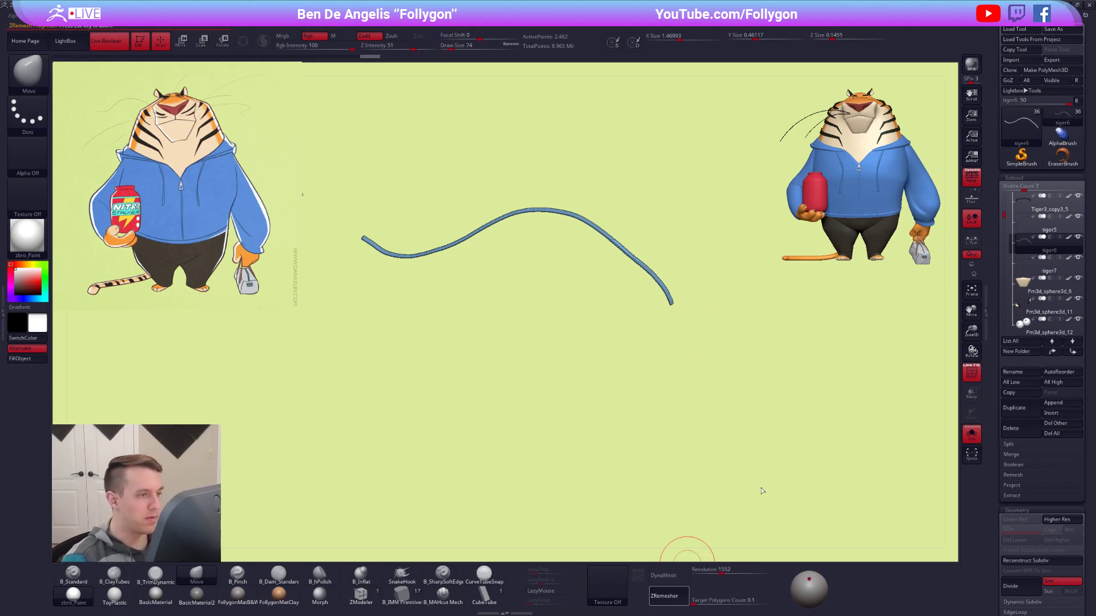
right_click_drag(519, 300, 594, 349, "alt")
right_click_drag(472, 301, 537, 318)
Fill the S-shaped whisker with black using the B_Standard brush and show all the tiger's parts again.
key("shift+f")
key("1")
key("v")
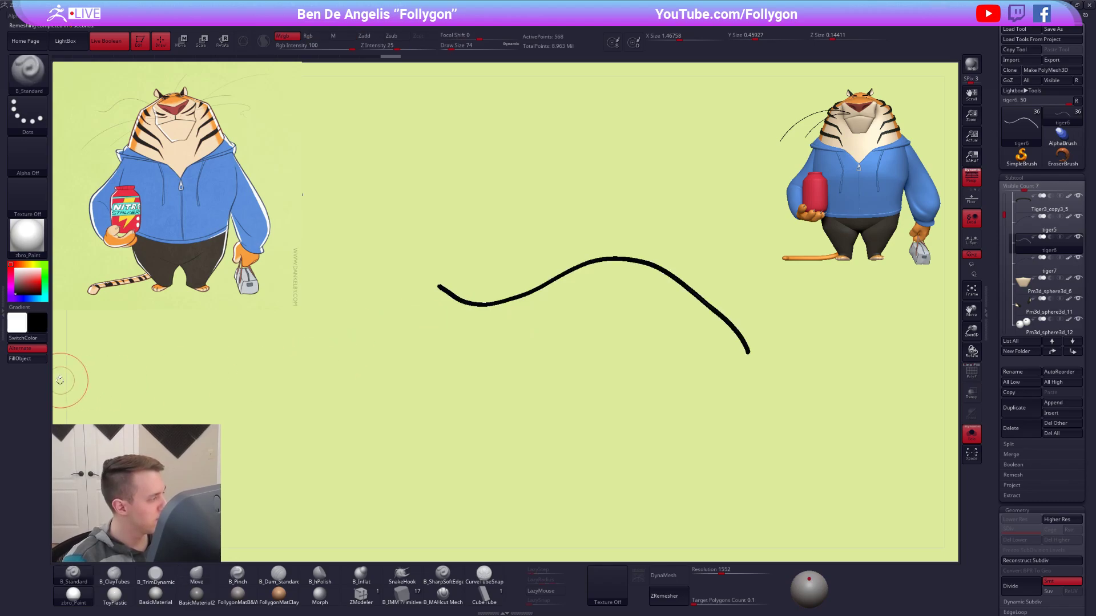
left_click(31, 361)
key("s")
key("shift+f")
key("shift+f")
Adjust the outer tip of the S-shaped whisker with the Move brush.
key("4")
key("space")
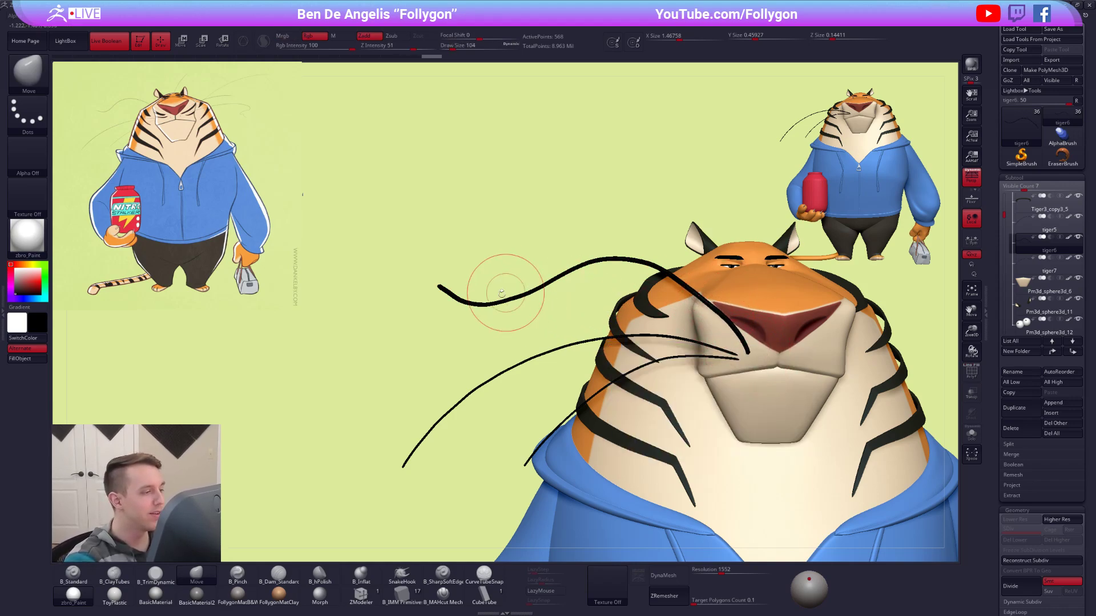
mouse_move(448, 290)
left_mouse_down()
mouse_move(460, 305)
mouse_move(447, 298)
mouse_move(504, 301)
mouse_move(581, 275)
left_mouse_up()
key("space")
Thin the S-shaped whisker with two Inflate deformations, the second one with a value of -2.
mouse_move(1026, 485)
left_mouse_down()
mouse_move(1009, 270)
mouse_move(1025, 302)
mouse_move(1019, 333)
mouse_move(1024, 211)
left_mouse_up()
left_click(1029, 364)
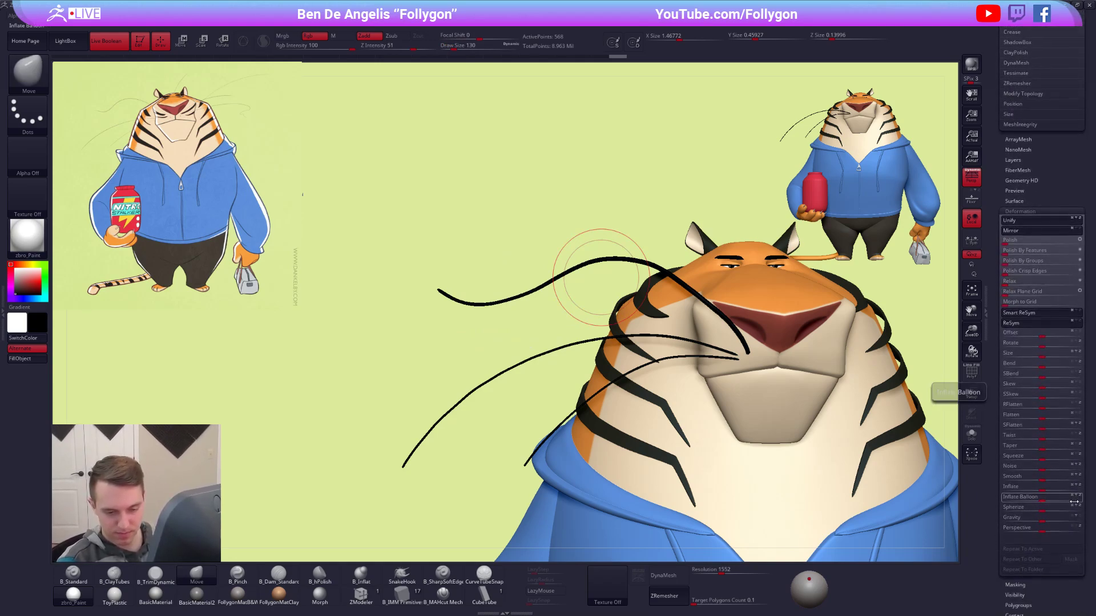
left_click(1044, 489)
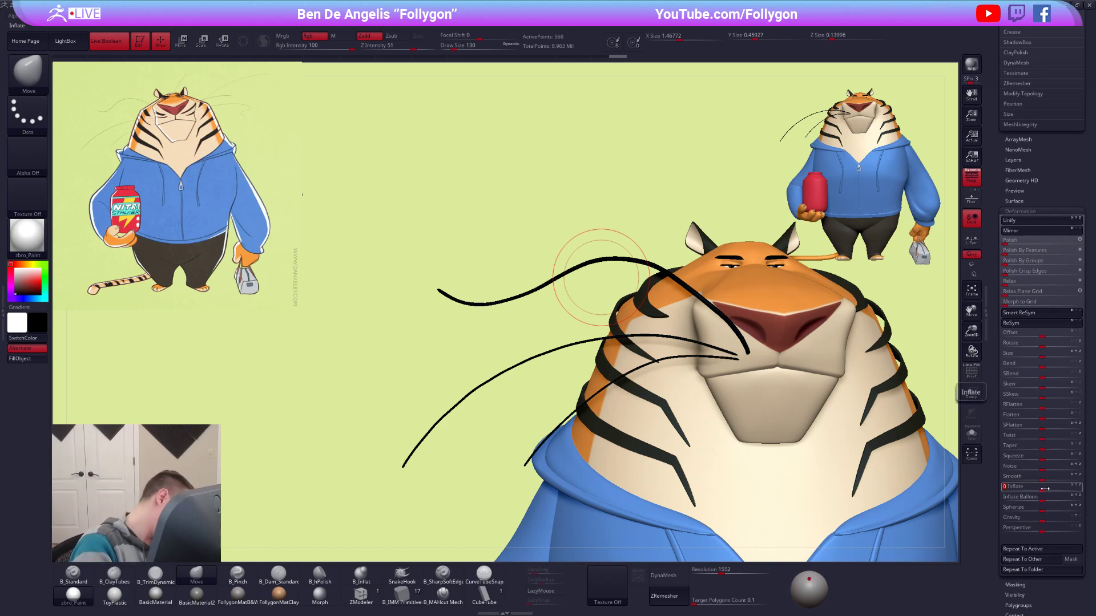
key("Tab")
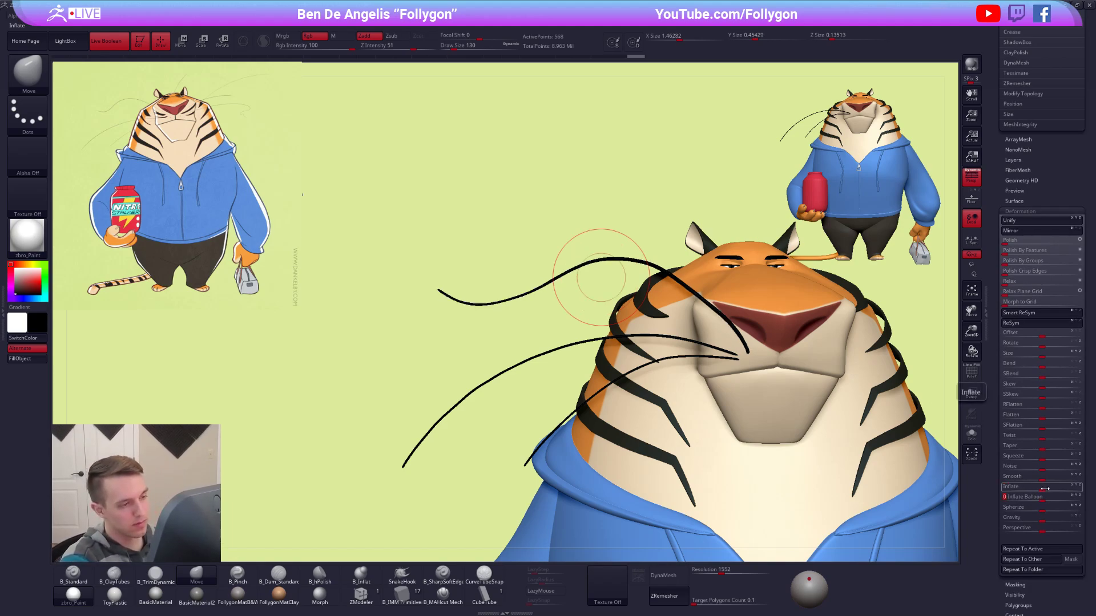
left_click(1044, 488)
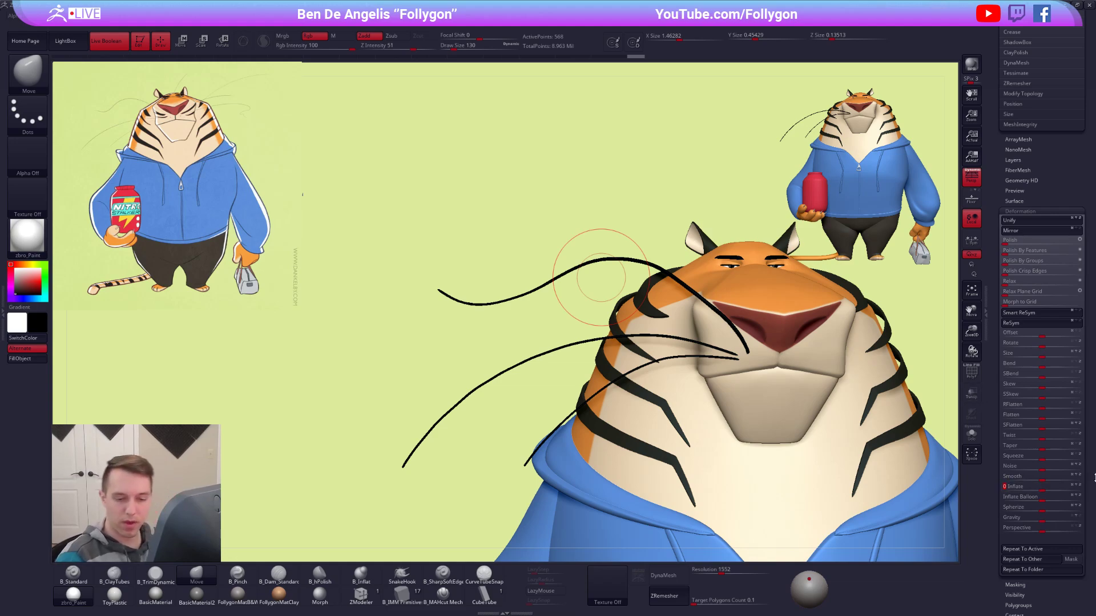
type("-2")
key("Tab")
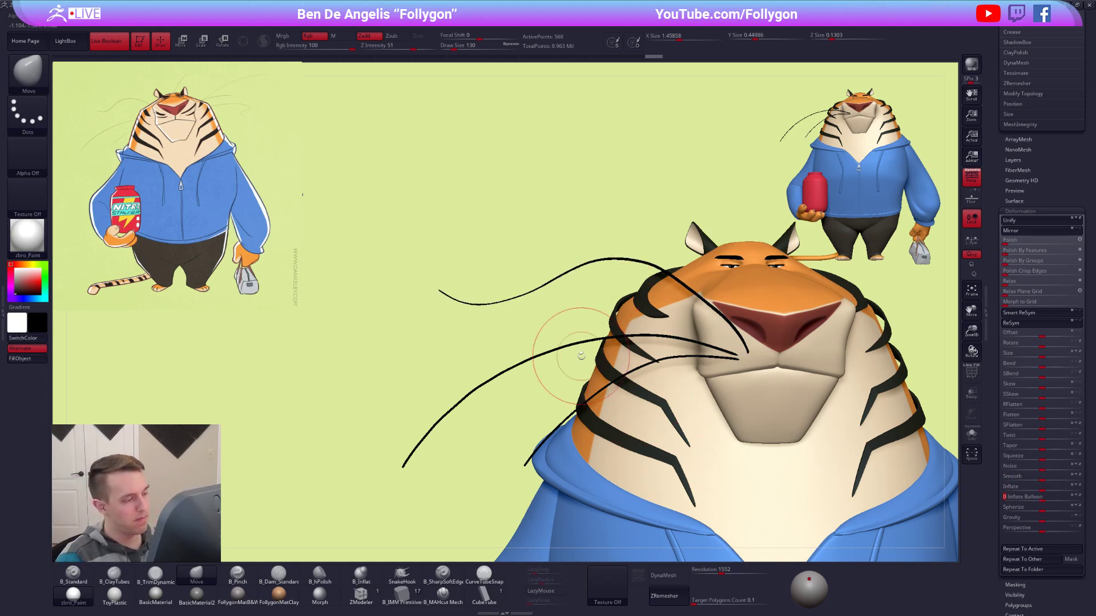
Position the S-shaped whisker's root on the side of the muzzle with the Move brush at draw size 74.
mouse_move(734, 328)
left_mouse_down("shift")
mouse_move(679, 279)
mouse_move(626, 255)
mouse_move(468, 297)
left_mouse_up("shift")
mouse_move(651, 330)
right_mouse_down("alt")
mouse_move(625, 318)
mouse_move(612, 285)
right_mouse_up("alt")
right_click_drag(729, 348, 656, 320, "alt")
left_click_drag(1000, 274, 1007, 399)
right_click_drag(724, 370, 846, 474, "alt")
right_click_drag(616, 374, 702, 382)
left_click_drag(701, 388, 704, 384)
key("space")
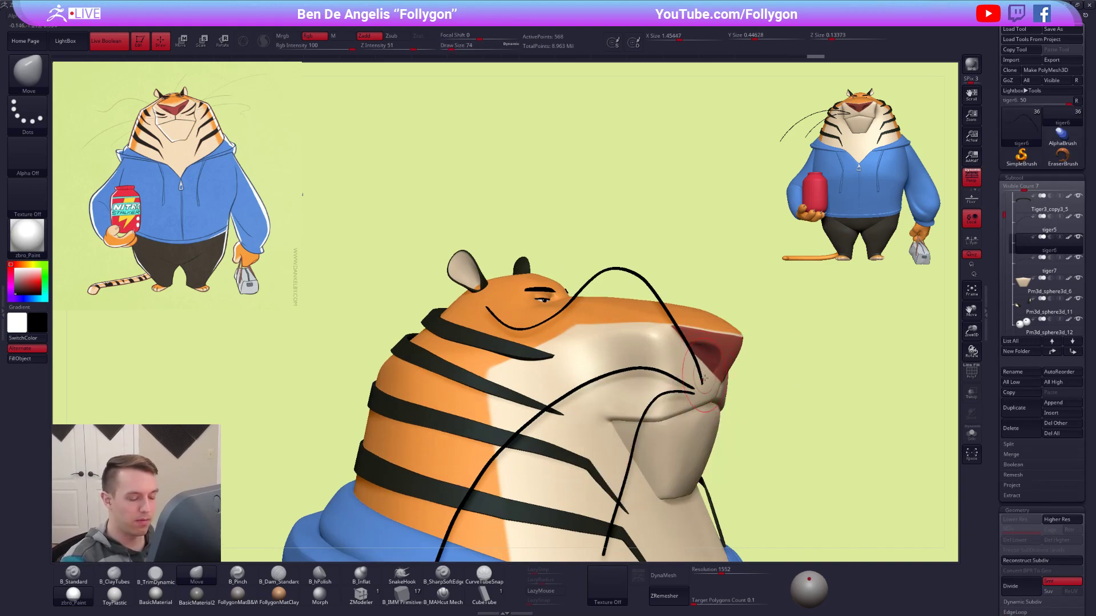
mouse_move(699, 351)
right_mouse_down()
mouse_move(679, 320)
mouse_move(645, 448)
right_mouse_up()
key("space")
left_click_drag(669, 396, 672, 395)
Refine the S-shaped whisker's depth and curvature from several angles with the Move brush, using a draw size up to 306.
key("shift+f")
key("alt+s")
key("space")
key("alt+s")
mouse_move(668, 439)
right_mouse_down()
mouse_move(672, 425)
mouse_move(656, 455)
mouse_move(647, 427)
right_mouse_up()
key("shift+f")
key("alt+s")
key("space")
left_click_drag(646, 424, 627, 417)
left_click_drag(658, 318, 664, 310)
key("alt+s")
key("space")
left_click_drag(689, 375, 686, 376)
right_click_drag(691, 375, 713, 302)
Compare the three whiskers with the reference drawing, both close up and on the full figure.
mouse_move(772, 426)
right_mouse_down()
mouse_move(861, 459)
mouse_move(820, 445)
right_mouse_up()
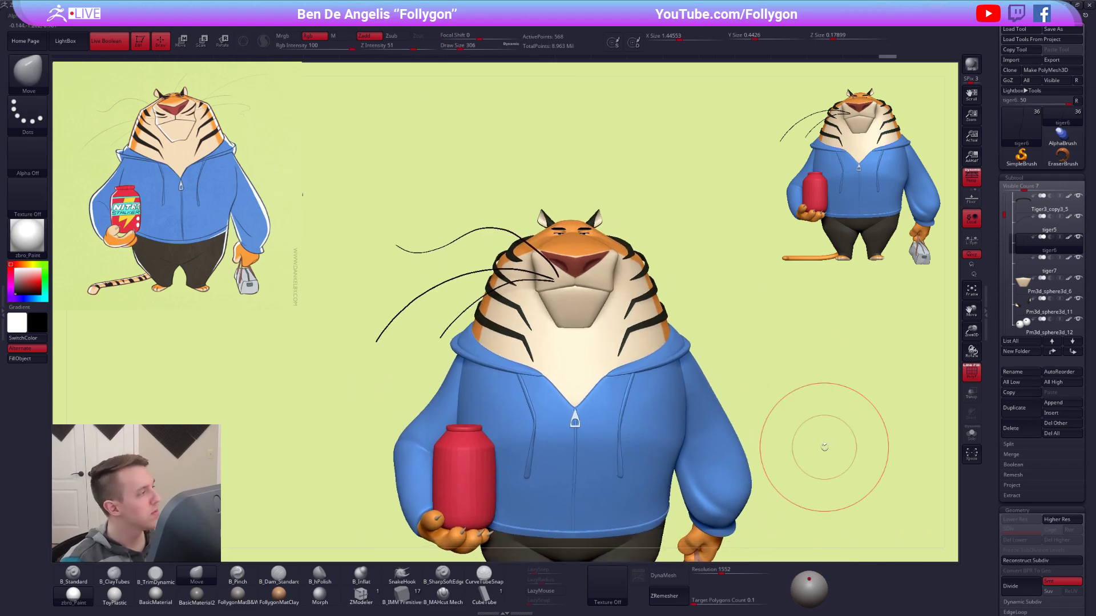
key("space")
left_click_drag(777, 321, 771, 321)
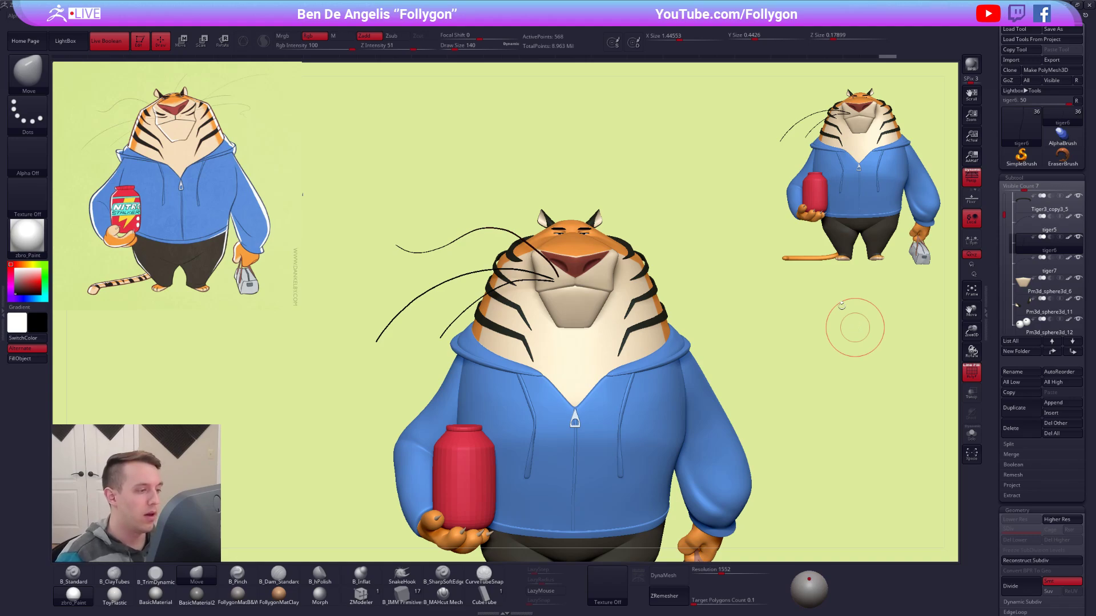
right_click_drag(571, 298, 594, 299, "ctrl")
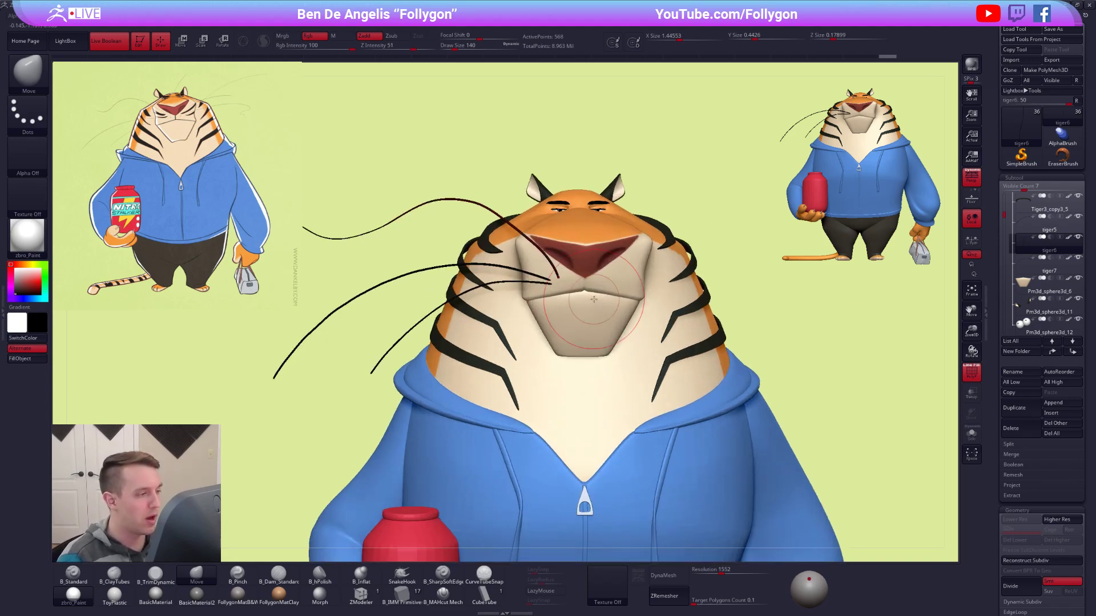
key("shift+f")
mouse_move(544, 261)
right_mouse_down("alt")
mouse_move(594, 256)
mouse_move(617, 277)
right_mouse_up("alt")
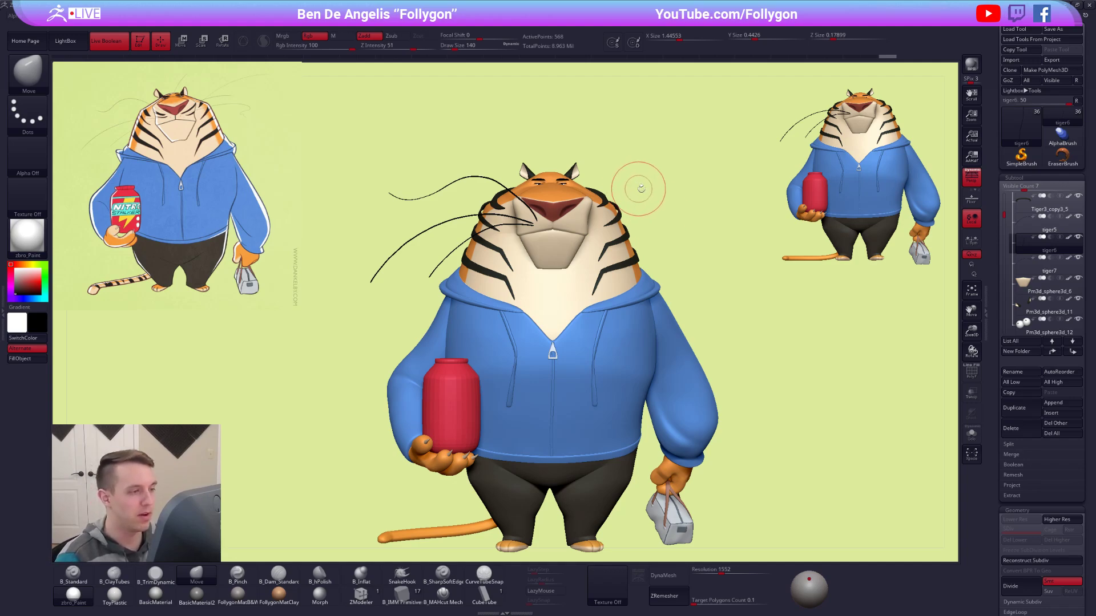
left_click_drag(642, 204, 660, 222, "alt")
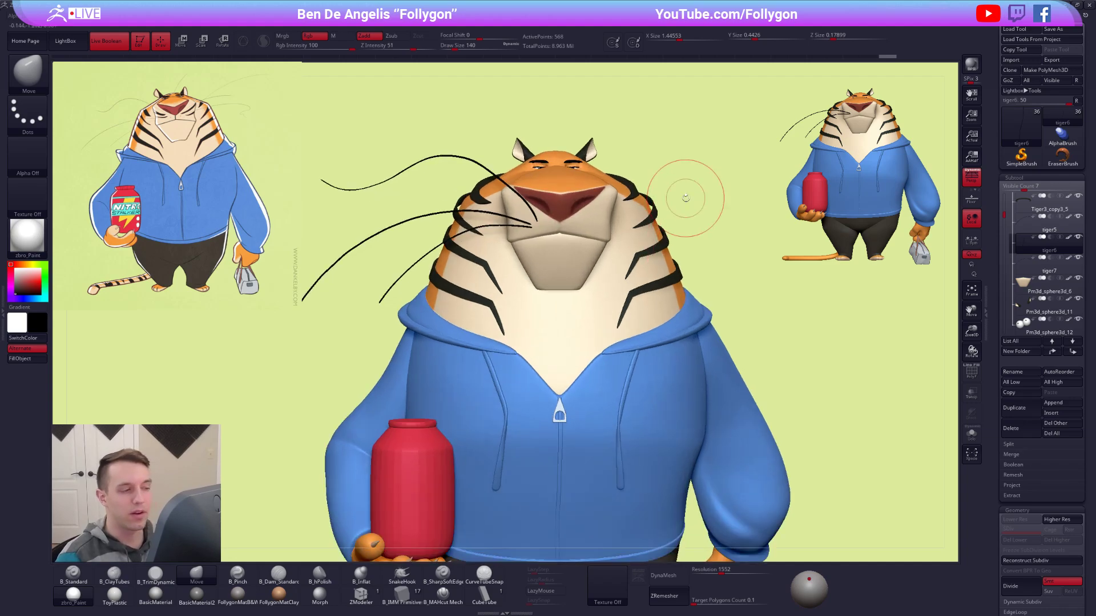
Isolate the short whisker and merge the other two whisker subtools into it.
mouse_move(1027, 244)
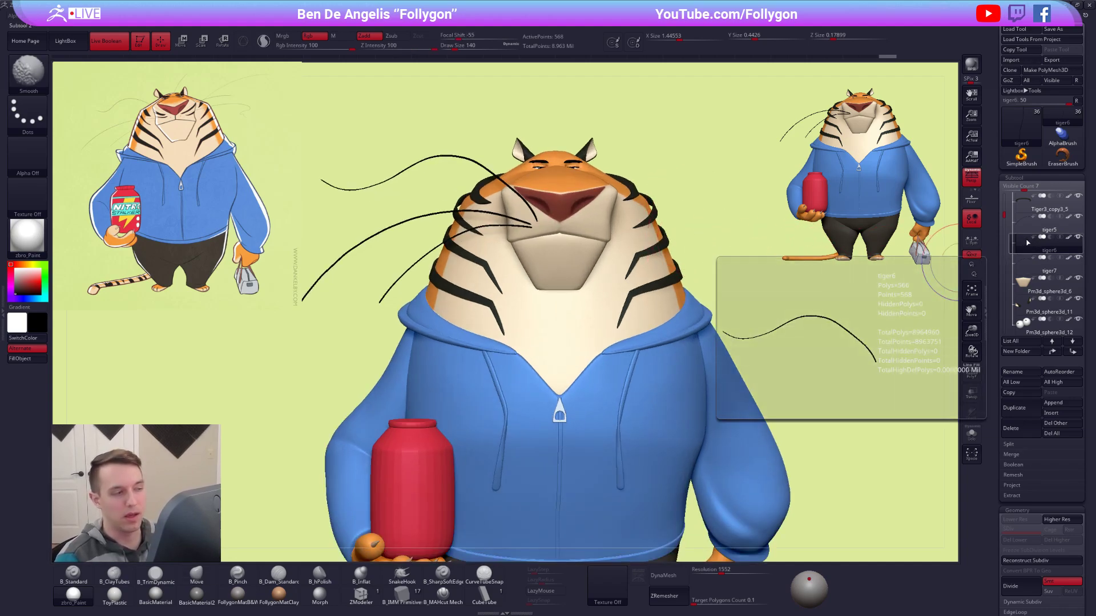
left_click(1026, 223)
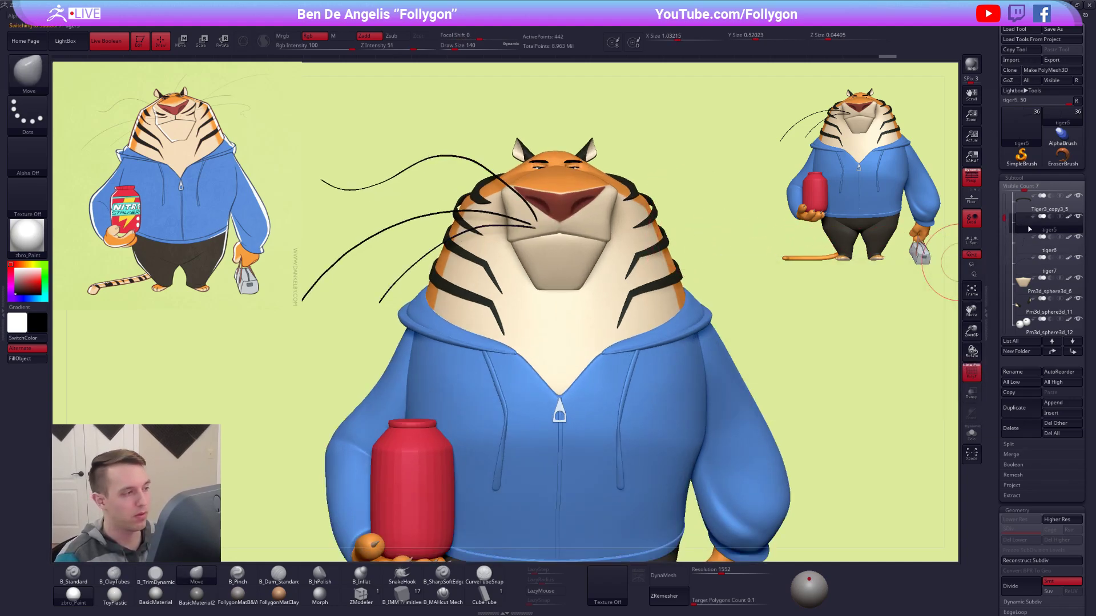
key("shift+s")
mouse_move(1022, 198)
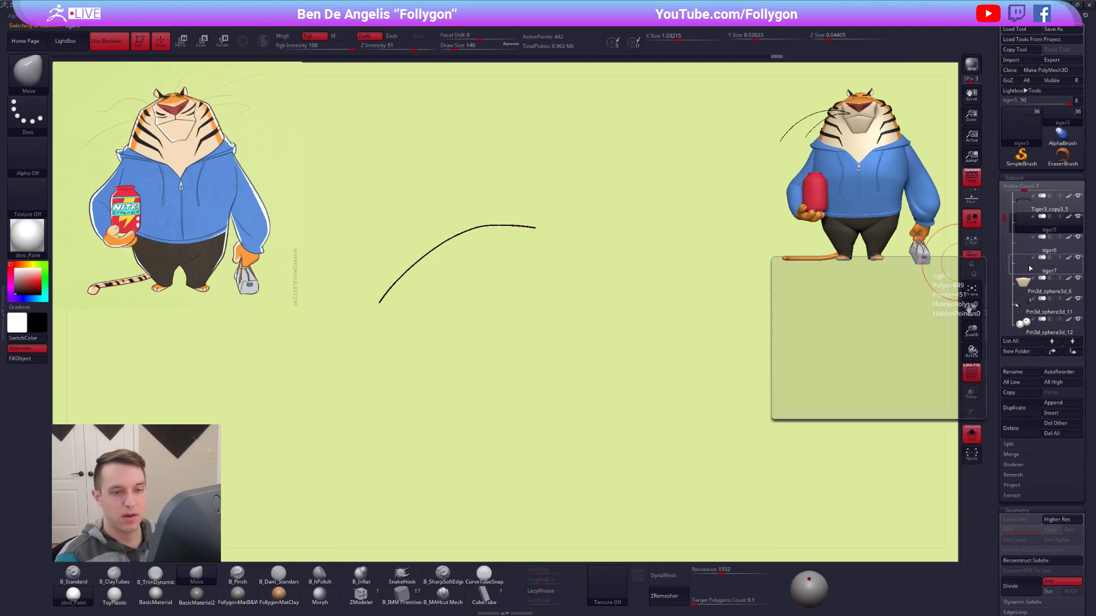
key("ctrl+space")
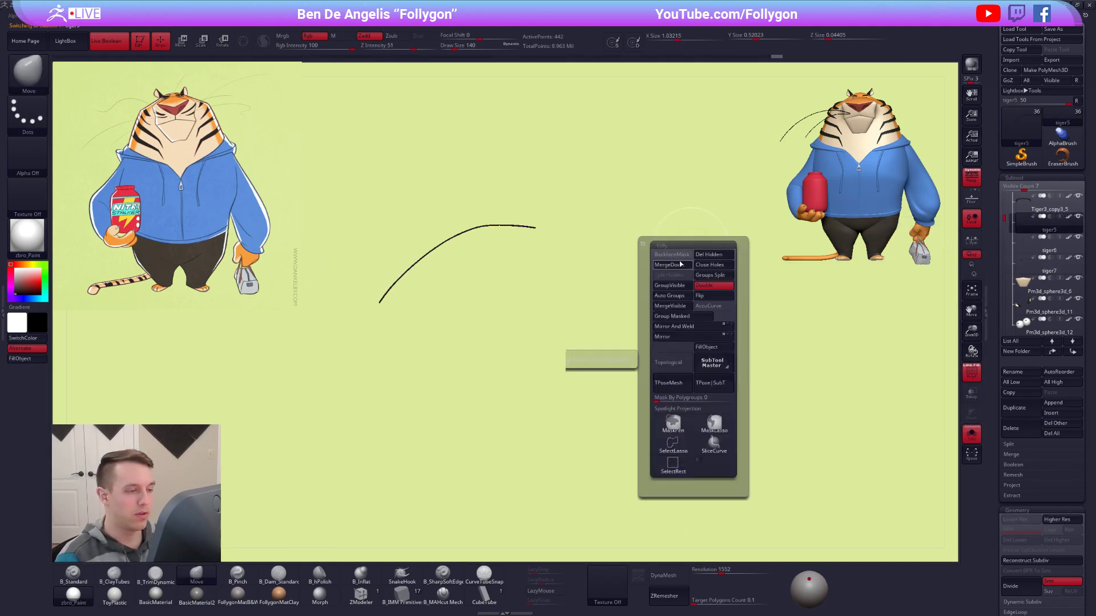
left_click(681, 262)
left_click(654, 278)
key("ctrl+space")
left_click(671, 256)
left_click(632, 291)
left_click_drag(546, 249, 616, 290, "alt")
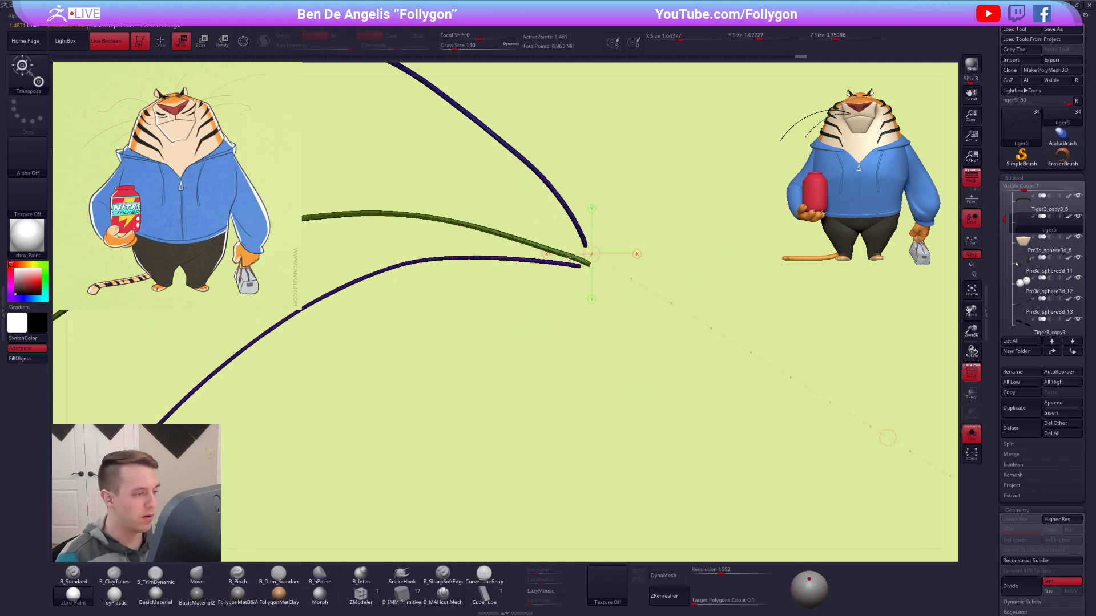
Show the whole character again without the wireframe and step the merged whiskers up to their higher subdivision level.
key("space")
left_click_drag(589, 259, 603, 265)
key("alt+s")
key("space")
mouse_move(615, 263)
right_mouse_down("alt")
mouse_move(584, 244)
mouse_move(734, 167)
mouse_move(729, 244)
right_mouse_up("alt")
key("shift+f")
right_click_drag(722, 283, 679, 234, "alt")
key("d")
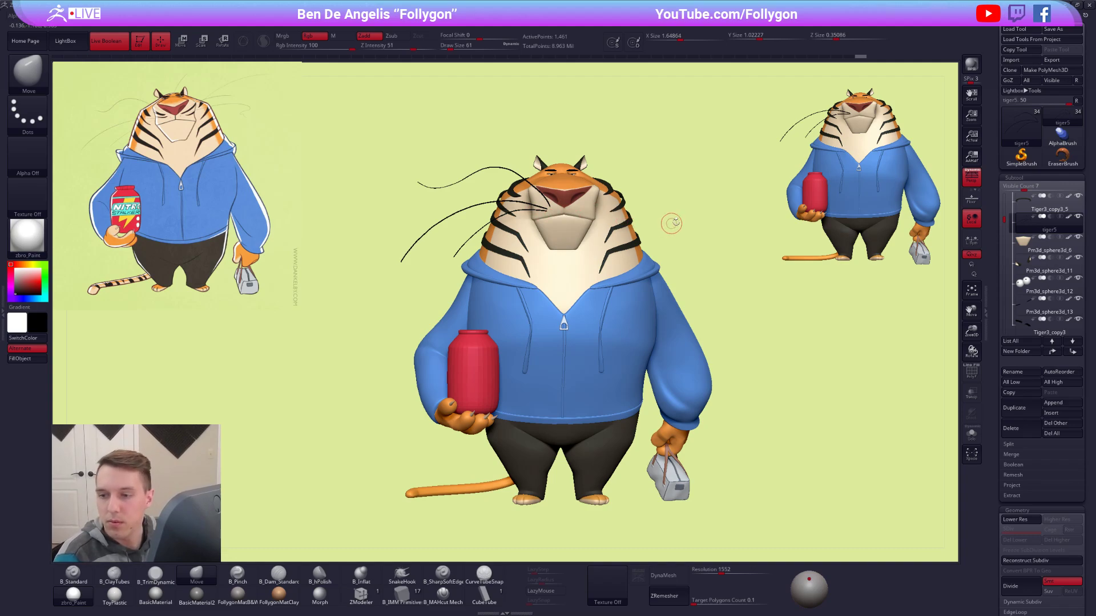
right_click_drag(698, 205, 723, 234, "alt")
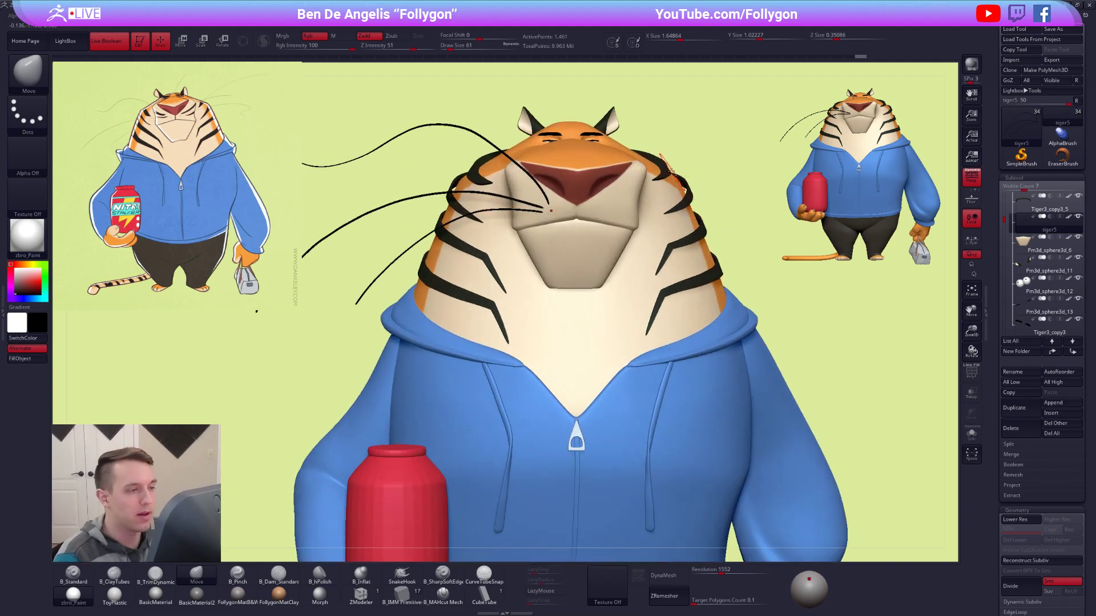
Hide the duplicate upper stripe subtool Tiger3_copy3_5 and make the tiger5 whiskers active again.
left_click(669, 170, "alt")
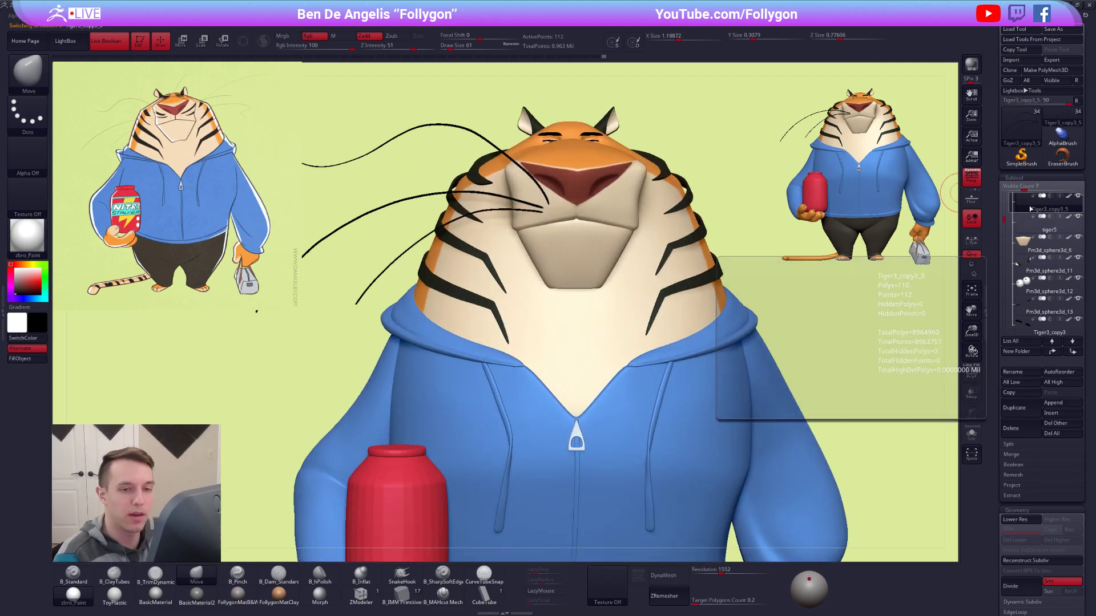
left_click(1024, 227)
right_click_drag(701, 196, 931, 220)
left_click(1024, 204)
right_click_drag(626, 228, 763, 257)
right_click_drag(580, 316, 474, 261, "alt")
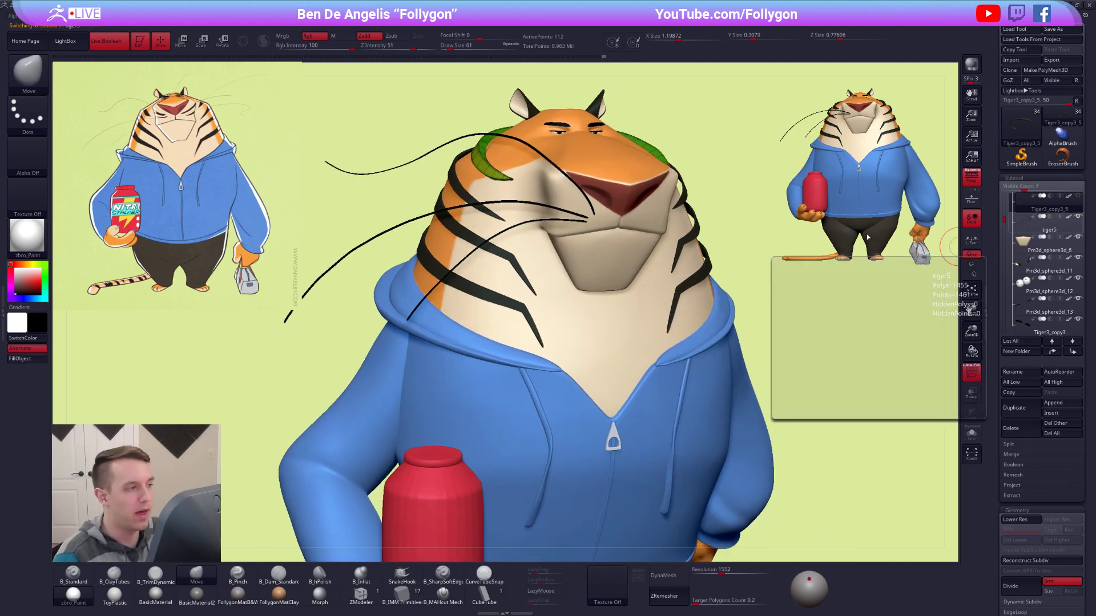
left_click(1030, 228)
right_click_drag(774, 225, 712, 196)
right_click_drag(648, 227, 690, 296)
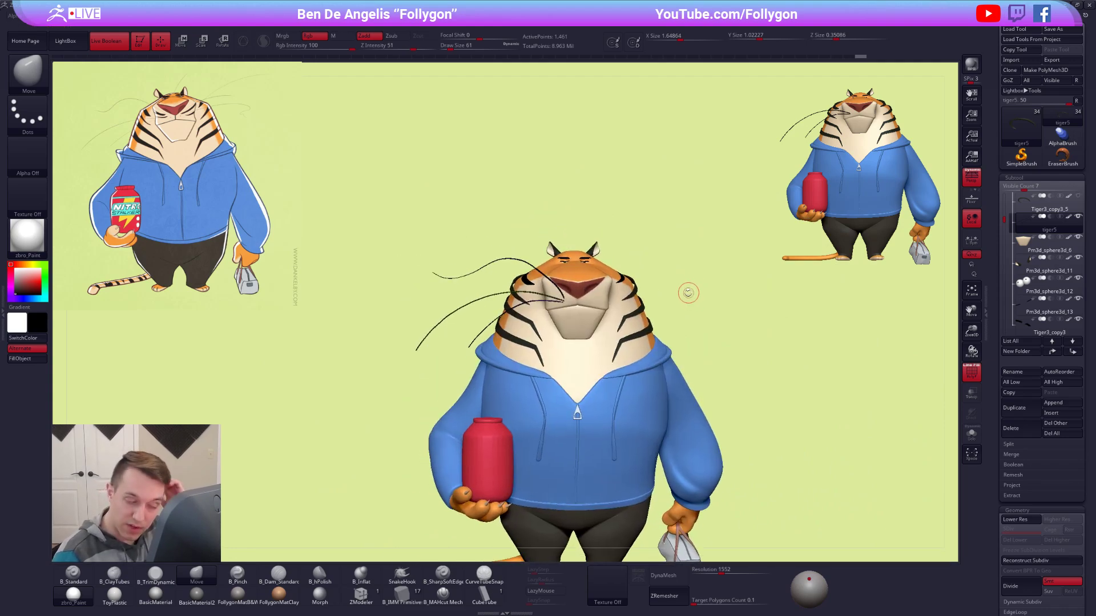
Select the upper cheek stripe UMesh_Tiger3_copy3_3 and examine it in isolation and from the side.
mouse_move(615, 293)
right_mouse_down()
mouse_move(604, 295)
mouse_move(634, 281)
mouse_move(623, 297)
right_mouse_up()
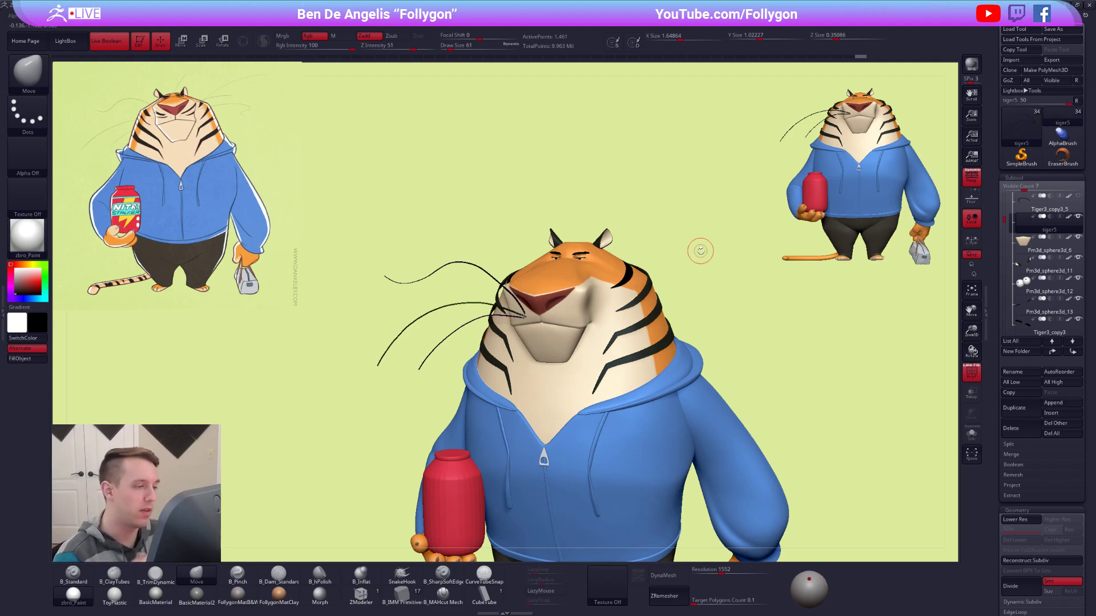
right_click_drag(626, 286, 628, 301, "ctrl")
key("shift+f")
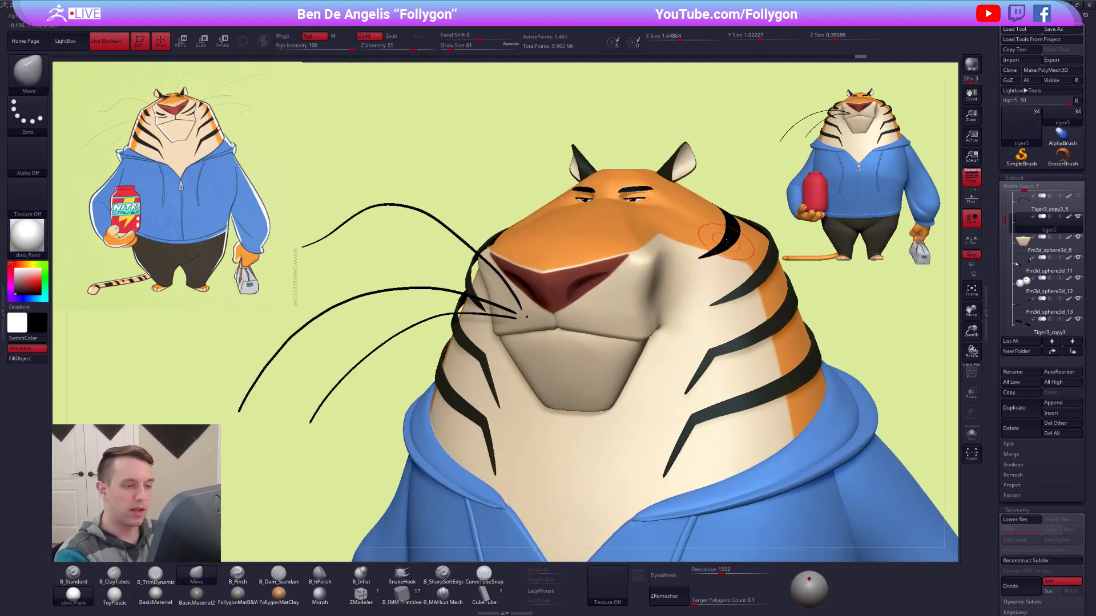
left_click(727, 244, "alt")
key("shift+f")
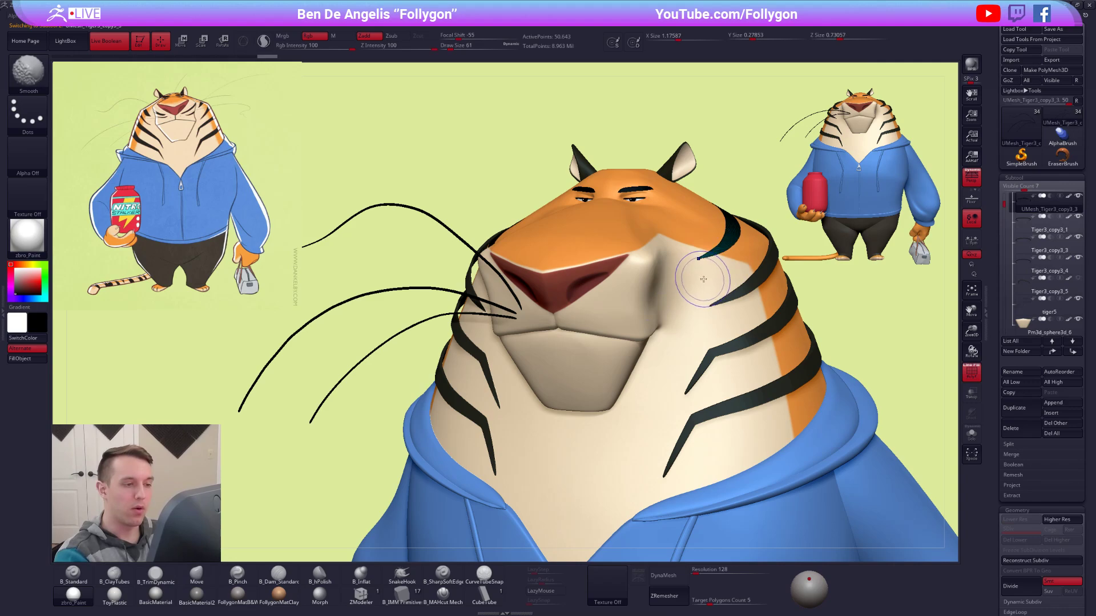
key("alt+s")
left_click_drag(701, 288, 587, 382)
right_click_drag(586, 382, 797, 399, "alt")
key("alt+s")
Nudge the upper stripe UMesh_Tiger3_copy3_3 against the side of the head with the Move brush.
right_click_drag(634, 377, 613, 337)
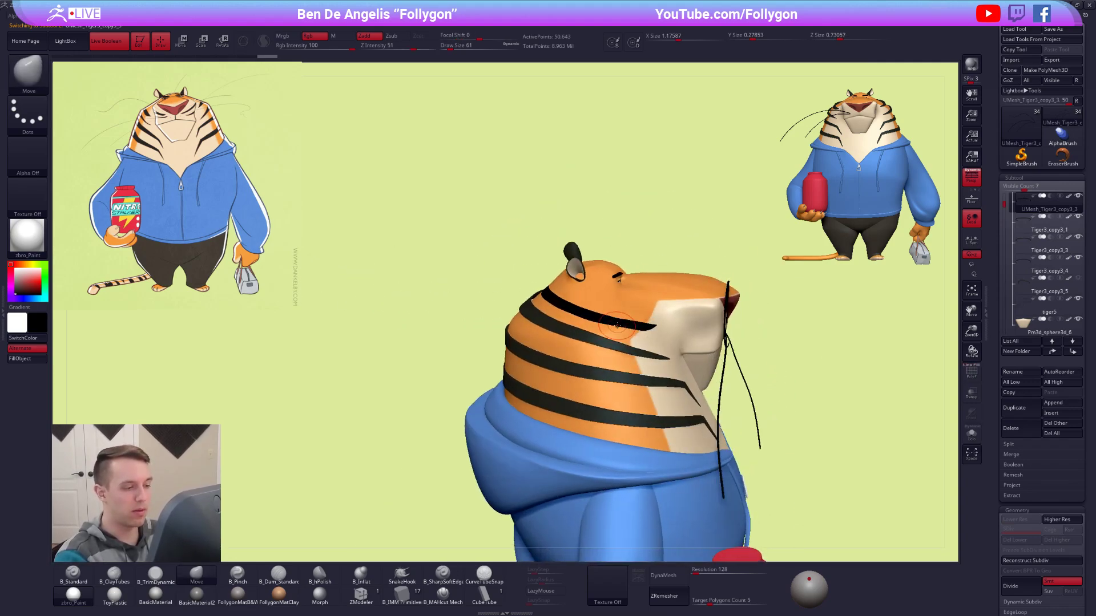
left_click_drag(617, 329, 613, 334)
mouse_move(633, 305)
right_mouse_down()
mouse_move(613, 331)
mouse_move(599, 313)
mouse_move(559, 317)
mouse_move(631, 323)
mouse_move(667, 302)
mouse_move(507, 366)
mouse_move(488, 330)
right_mouse_up()
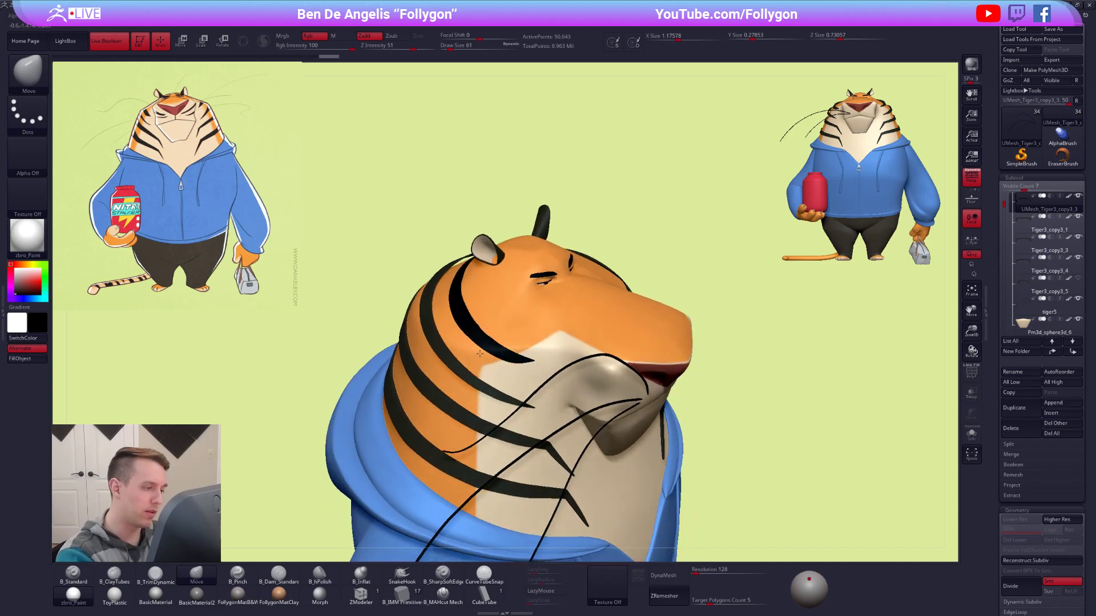
right_click_drag(565, 342, 778, 361)
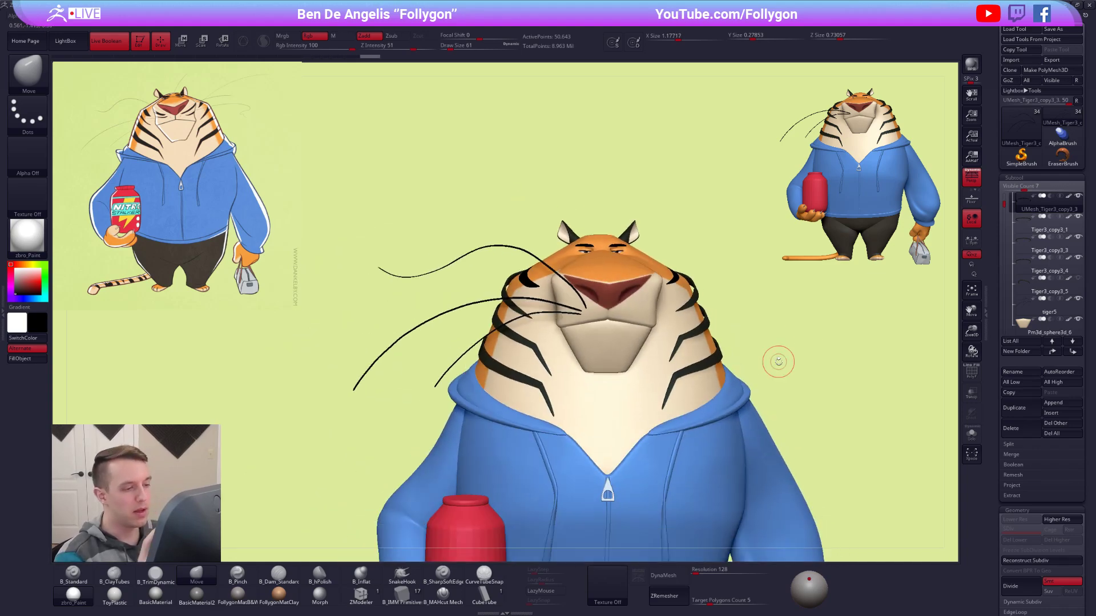
right_click_drag(882, 342, 852, 298, "alt")
key("Up")
key("Down")
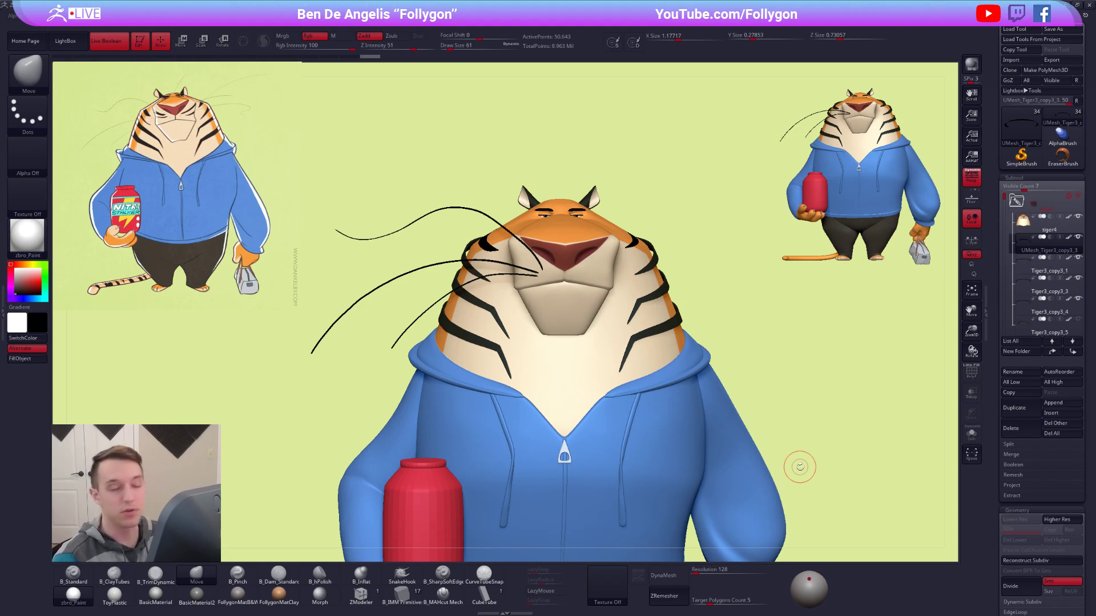
Examine the lowest neck stripe, Tiger3_copy3_1, in isolation with and without its wireframe.
mouse_move(526, 311)
right_mouse_down()
mouse_move(477, 313)
mouse_move(535, 303)
right_mouse_up()
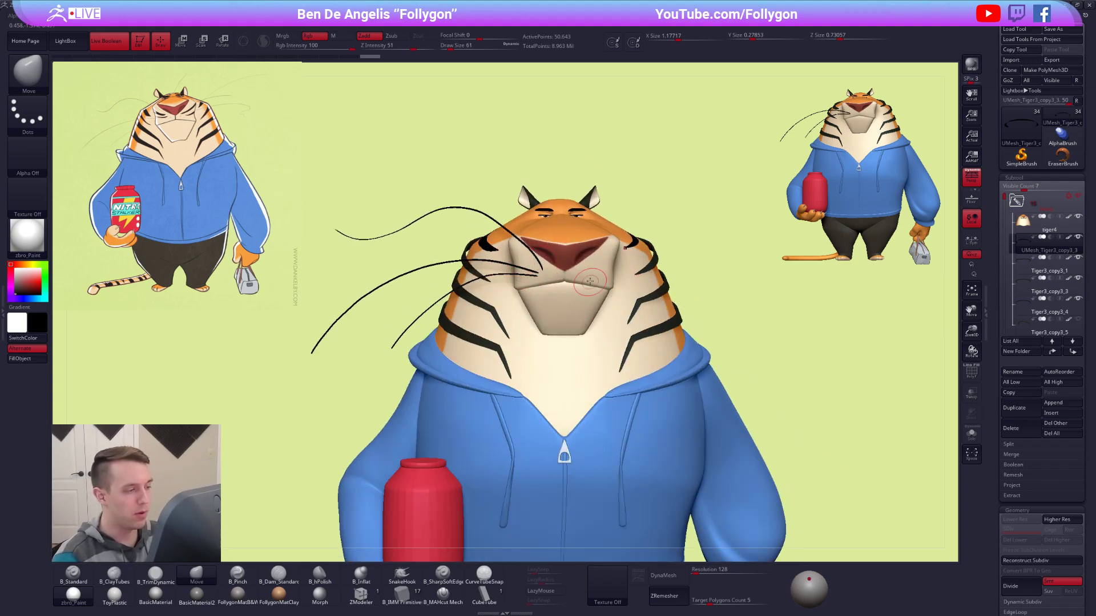
right_click_drag(720, 206, 733, 239, "ctrl")
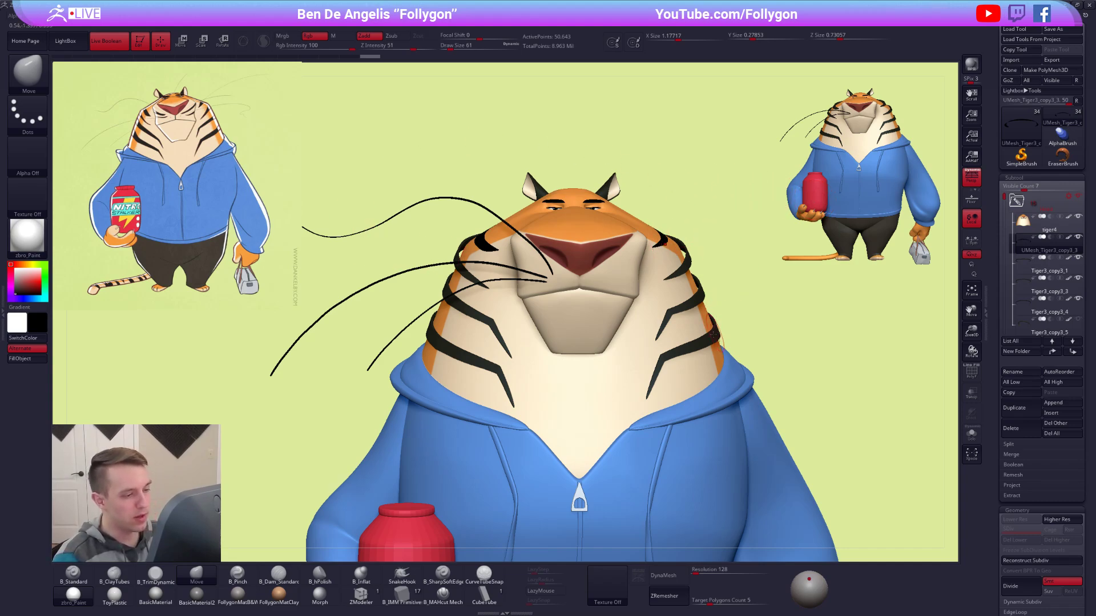
left_click(710, 337, "alt")
left_click_drag(804, 329, 776, 280, "alt")
key("shift+f")
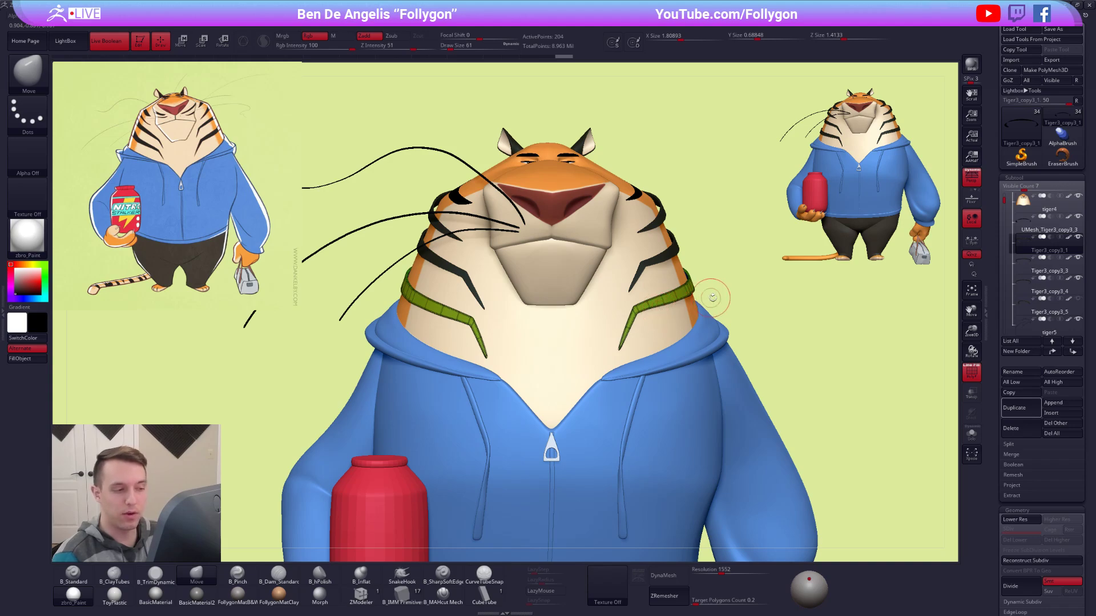
key("alt+s")
mouse_move(672, 310)
right_mouse_down()
mouse_move(640, 302)
mouse_move(659, 306)
right_mouse_up()
key("shift+f")
key("shift+f")
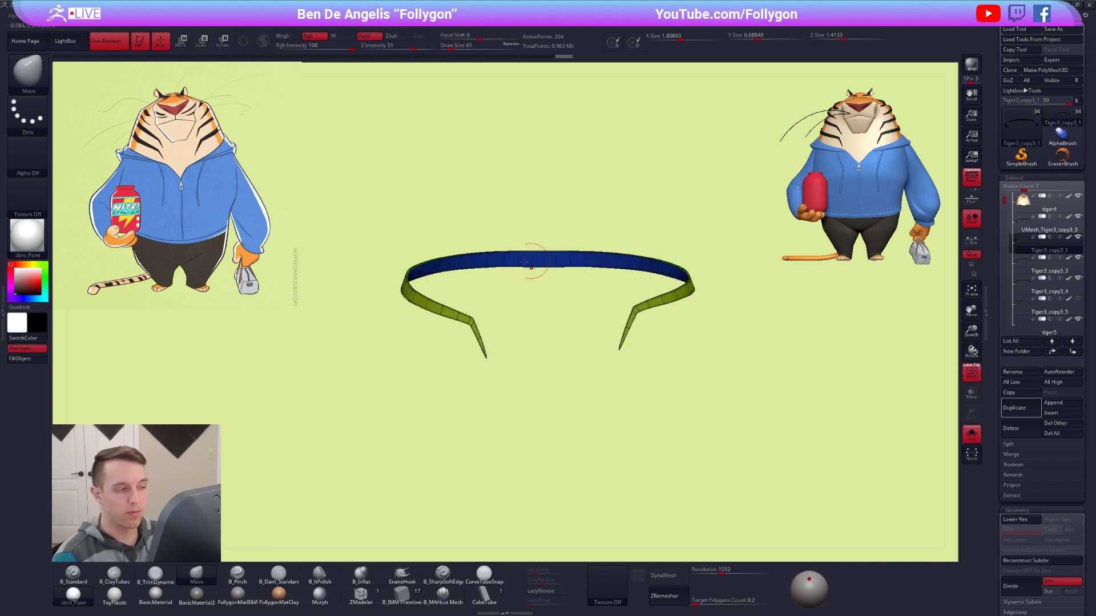
key("shift+f")
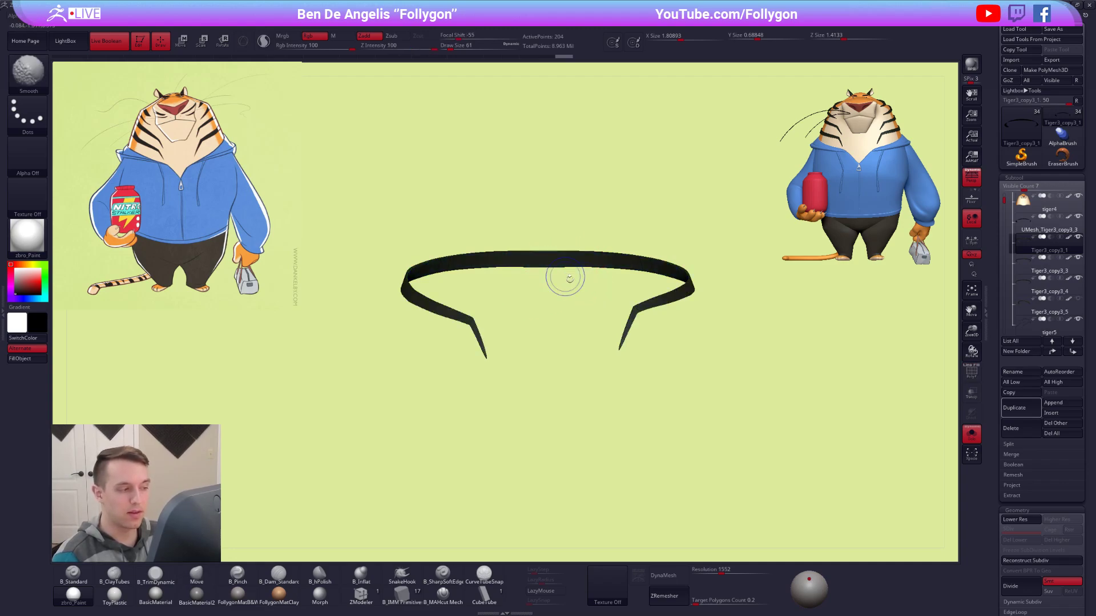
key("alt+s")
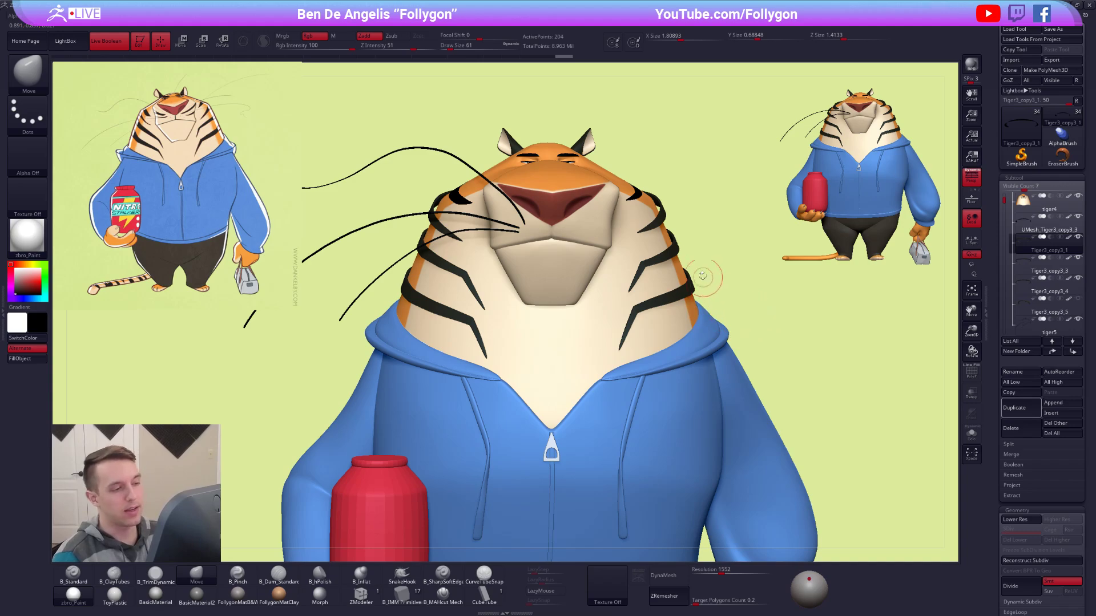
Isolate the stripe Tiger3_copy3_5 for inspection, save the project, and bring the full character back into view.
left_click_drag(709, 285, 713, 301)
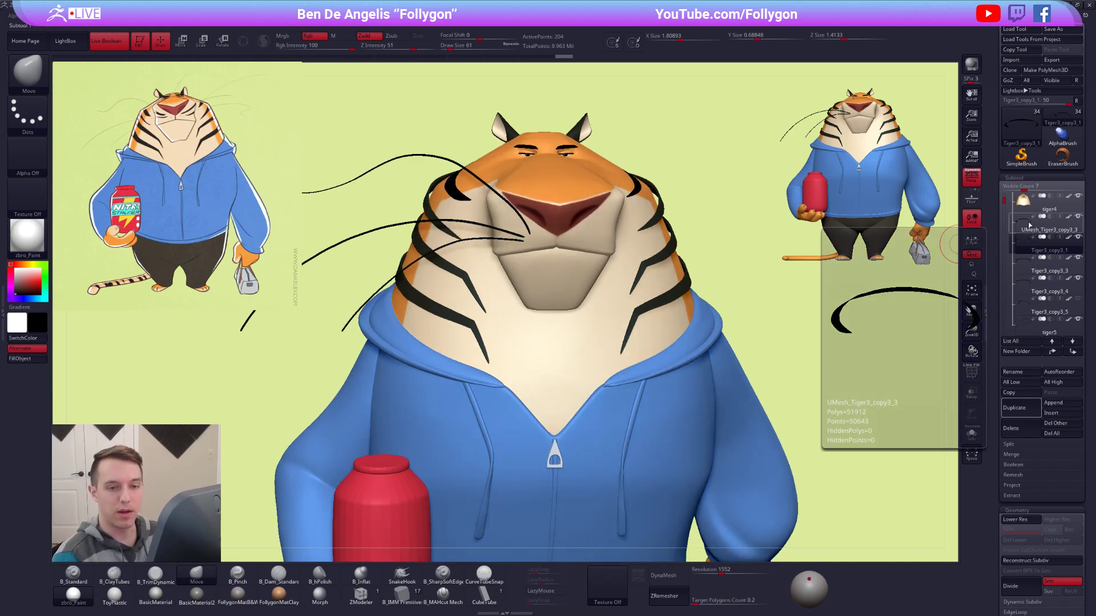
left_click(1028, 303)
key("alt+s")
key("ctrl+s")
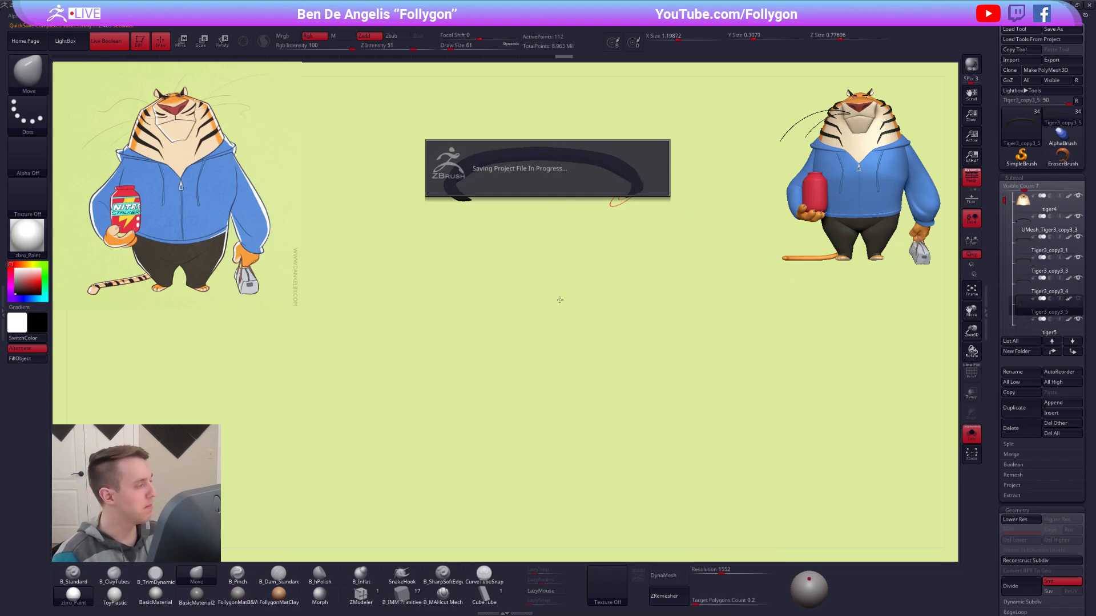
left_click_drag(521, 250, 555, 250)
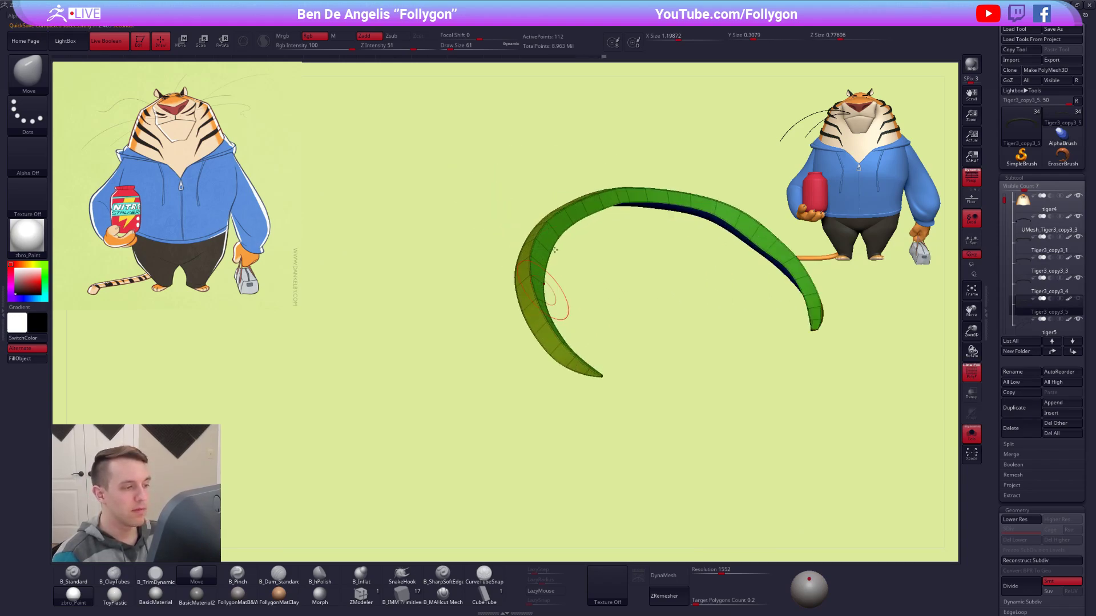
key("alt+s")
right_click_drag(580, 304, 579, 261)
right_click_drag(682, 292, 619, 249, "alt")
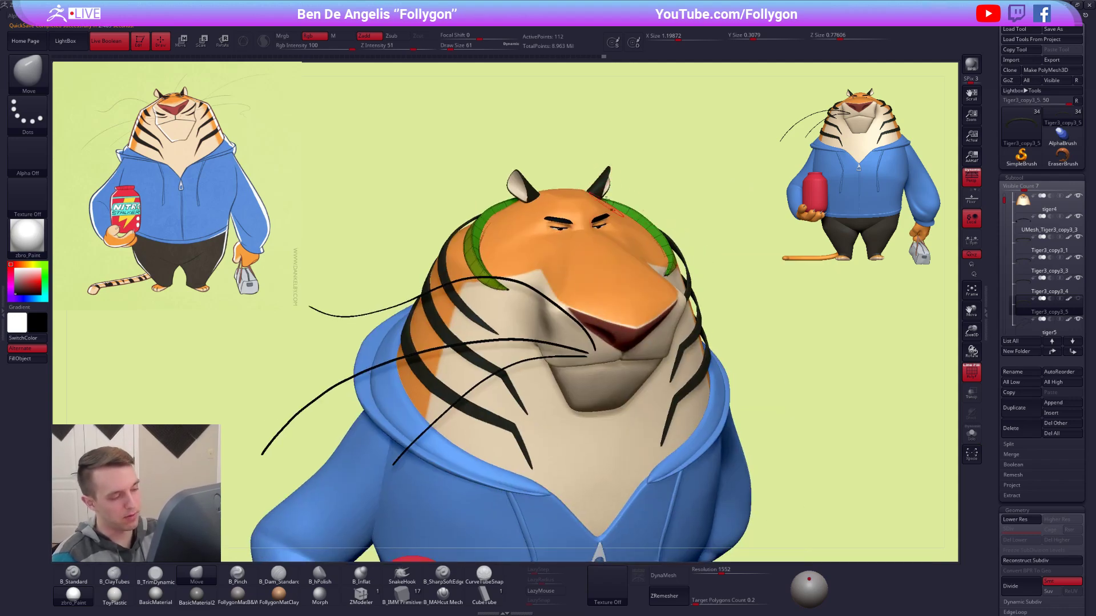
Examine the face, stripes and whiskers from several angles, with the stripe subtool Tiger3_copy3_4 selected.
right_click_drag(605, 271, 603, 265, "shift")
key("shift+f")
right_click_drag(509, 267, 542, 267)
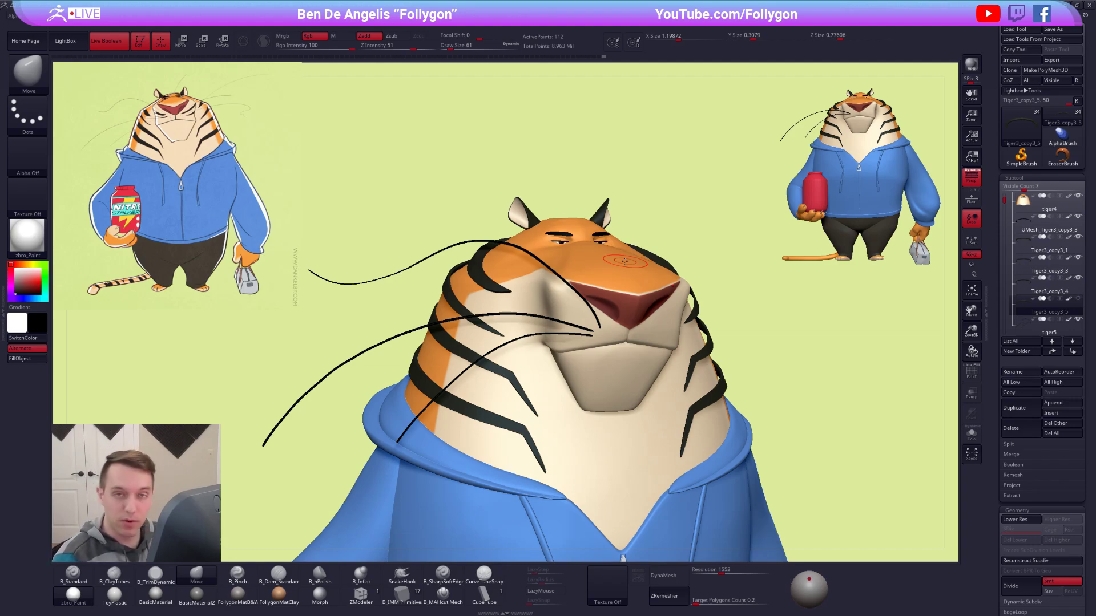
right_click_drag(656, 270, 656, 246, "ctrl")
right_click_drag(656, 297, 623, 324, "shift")
right_click_drag(605, 278, 580, 226, "alt")
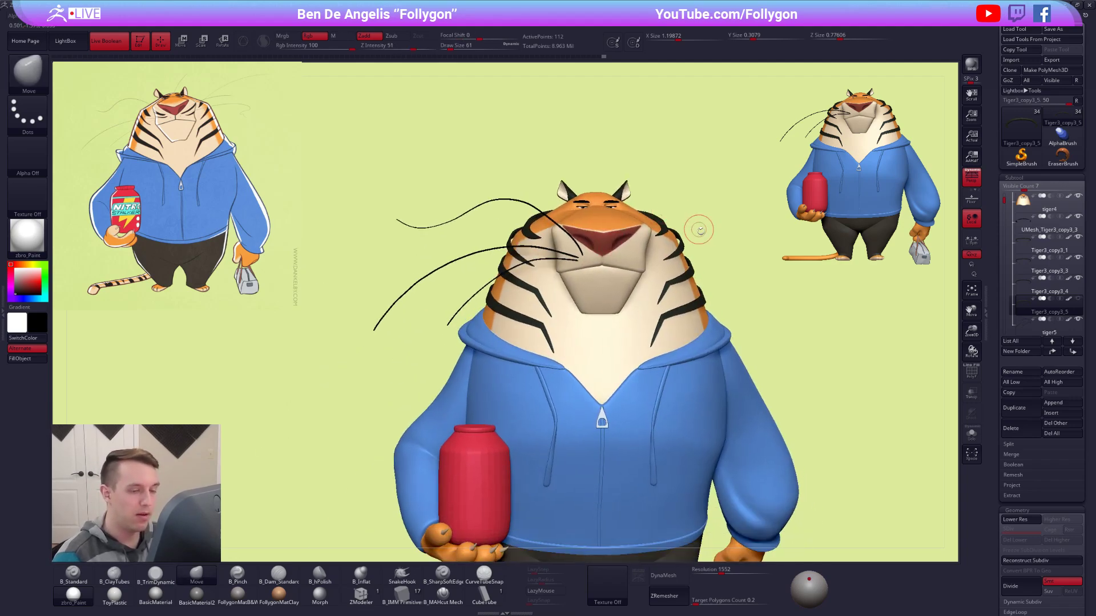
left_click(1027, 289)
right_click_drag(786, 313, 772, 277, "alt")
right_click_drag(537, 268, 454, 333, "ctrl")
right_click_drag(494, 246, 550, 265, "ctrl")
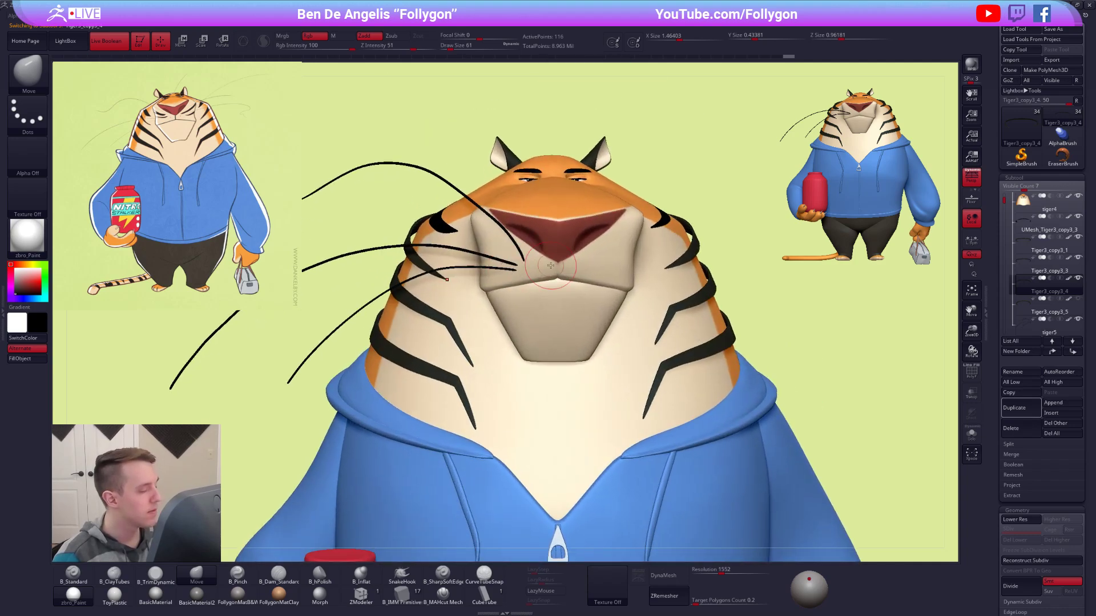
Select the merged whiskers subtool tiger5, check it in isolation, and duplicate it.
left_click(496, 269, "alt")
left_click(866, 261)
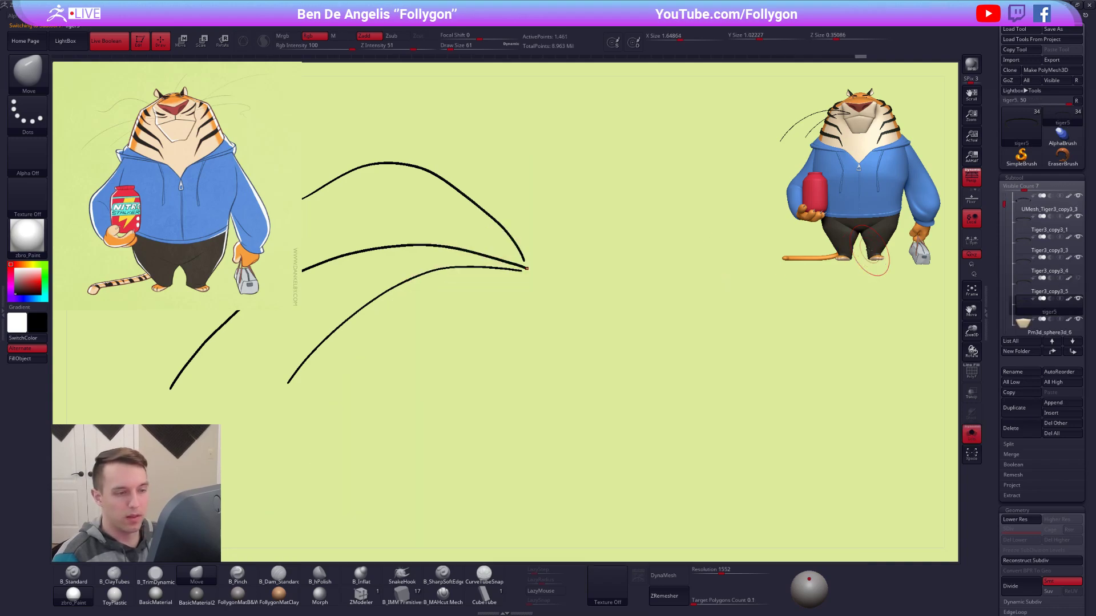
left_click(769, 251)
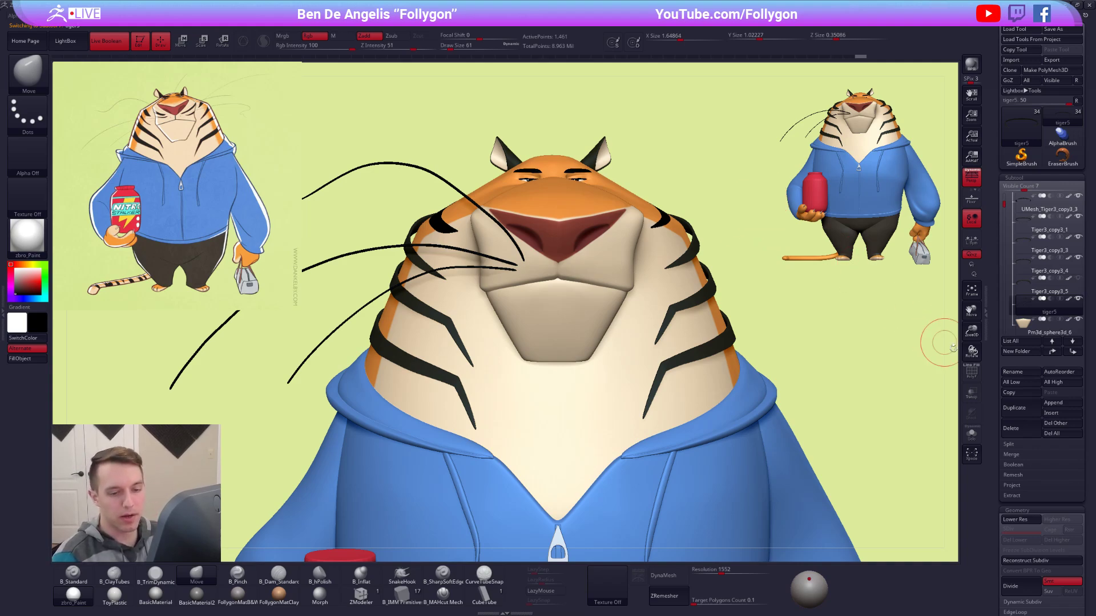
left_click(1017, 408)
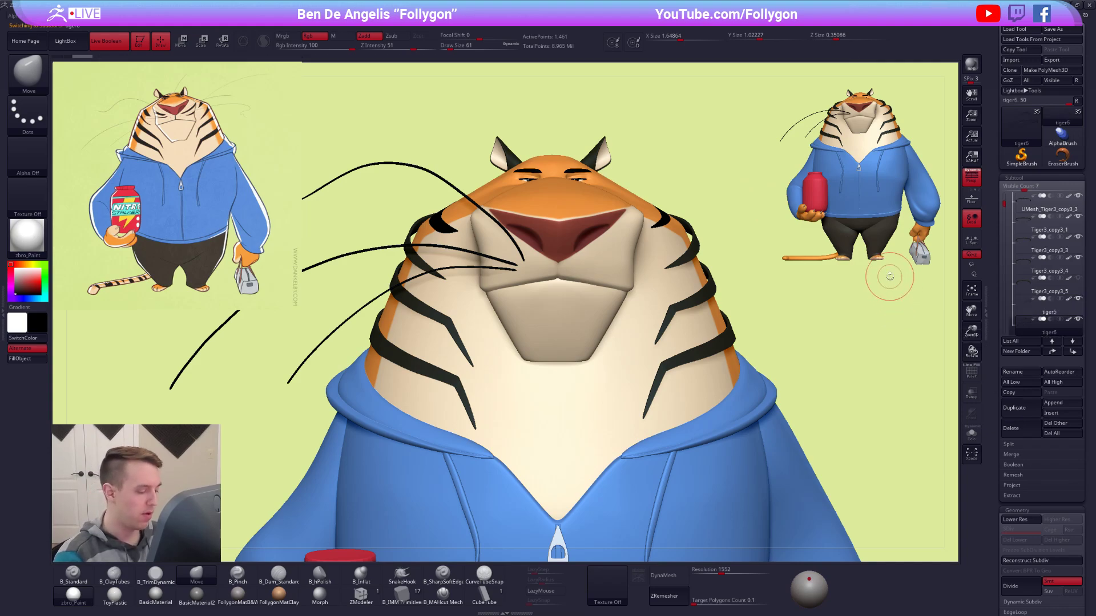
Draw a wavy whisker curve outward from the bare side of the muzzle with CurveTubeSnap at draw size 12.
left_click(484, 577)
key("space")
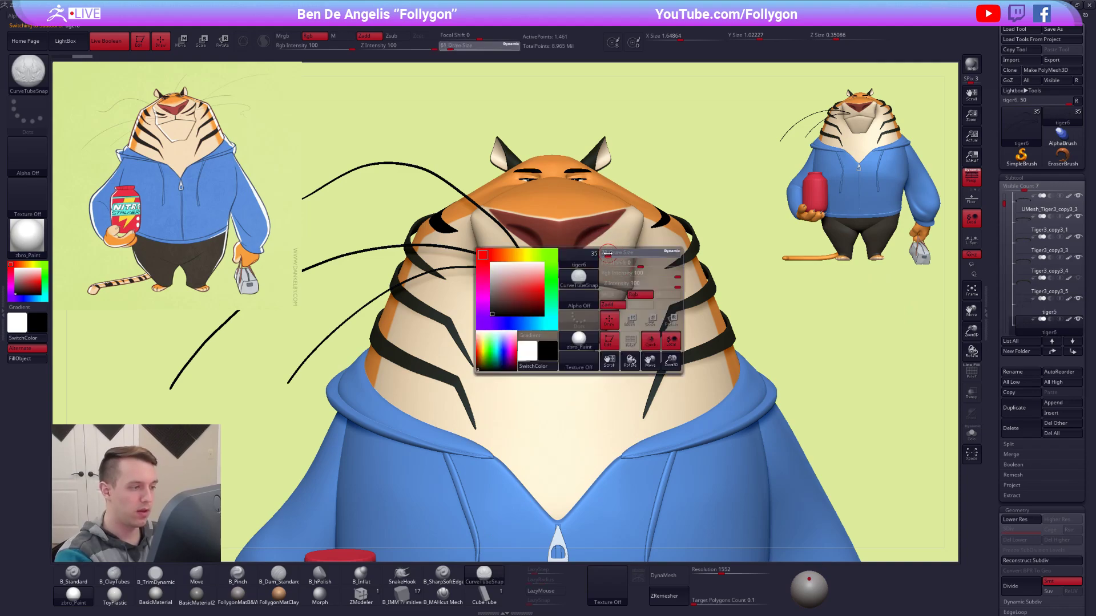
right_click_drag(604, 260, 596, 321, "alt")
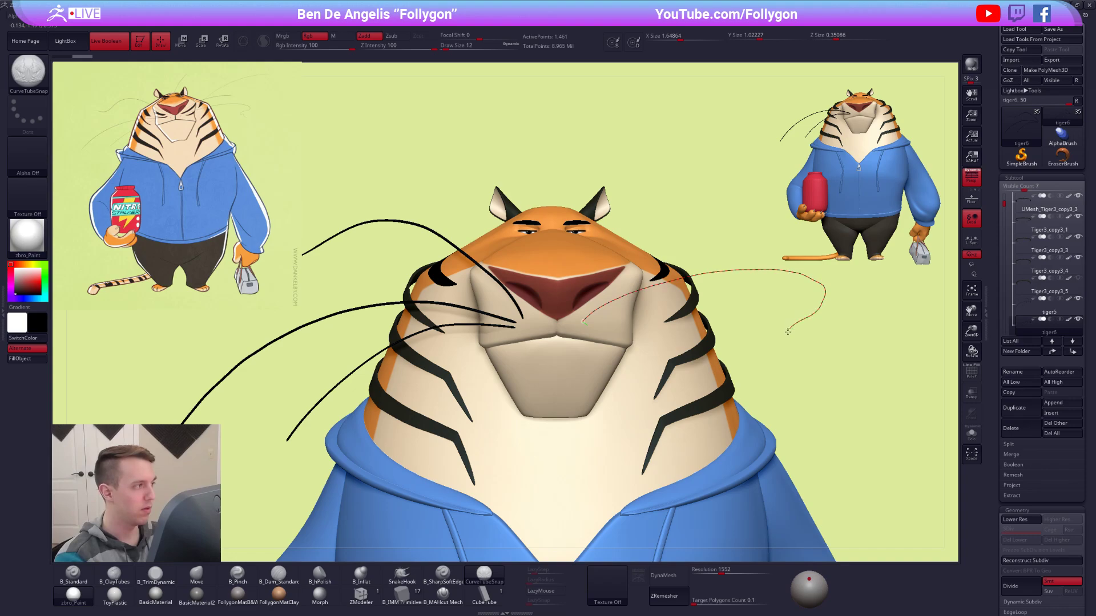
left_click_drag(825, 348, 880, 363)
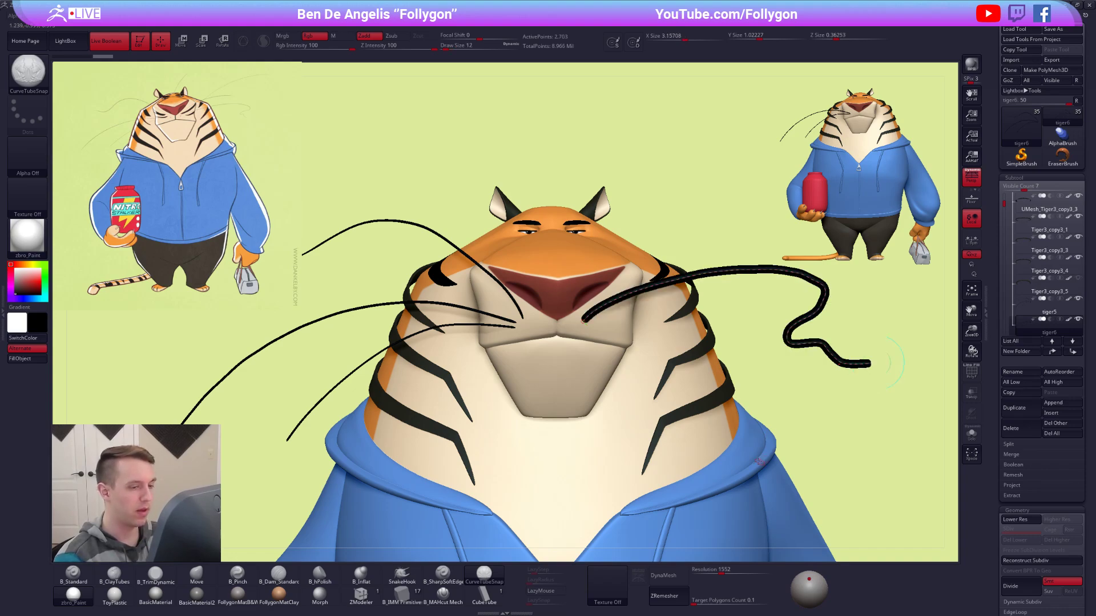
Thin the new wavy whisker tube by updating its curve at draw size 2.
key("space")
left_click_drag(737, 319, 735, 320)
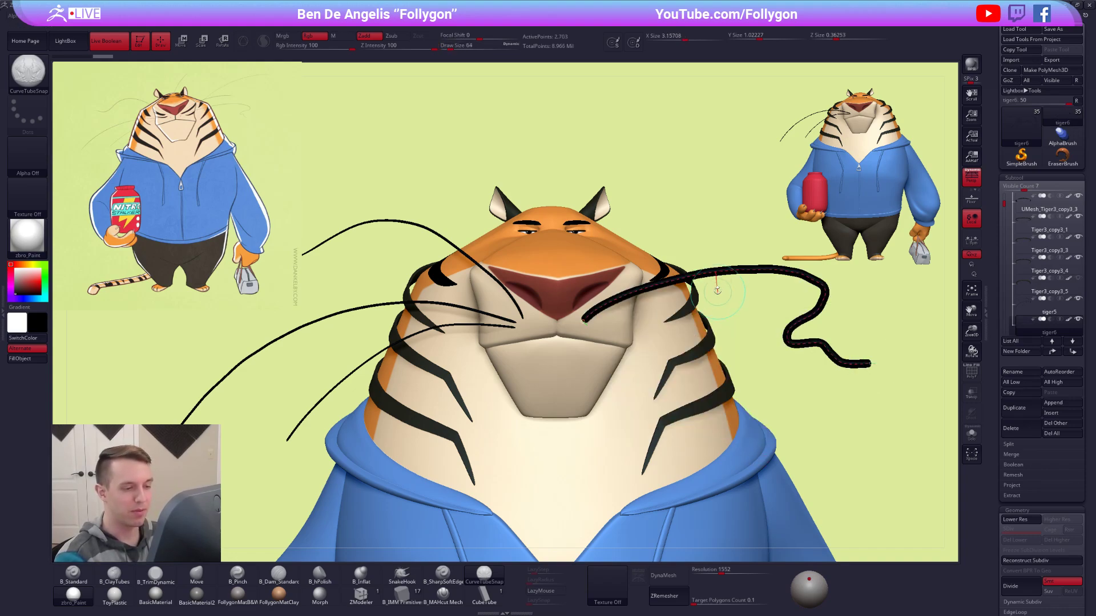
left_click(726, 271)
mouse_move(777, 452)
left_mouse_down("alt")
mouse_move(764, 444)
mouse_move(771, 421)
left_mouse_up("alt")
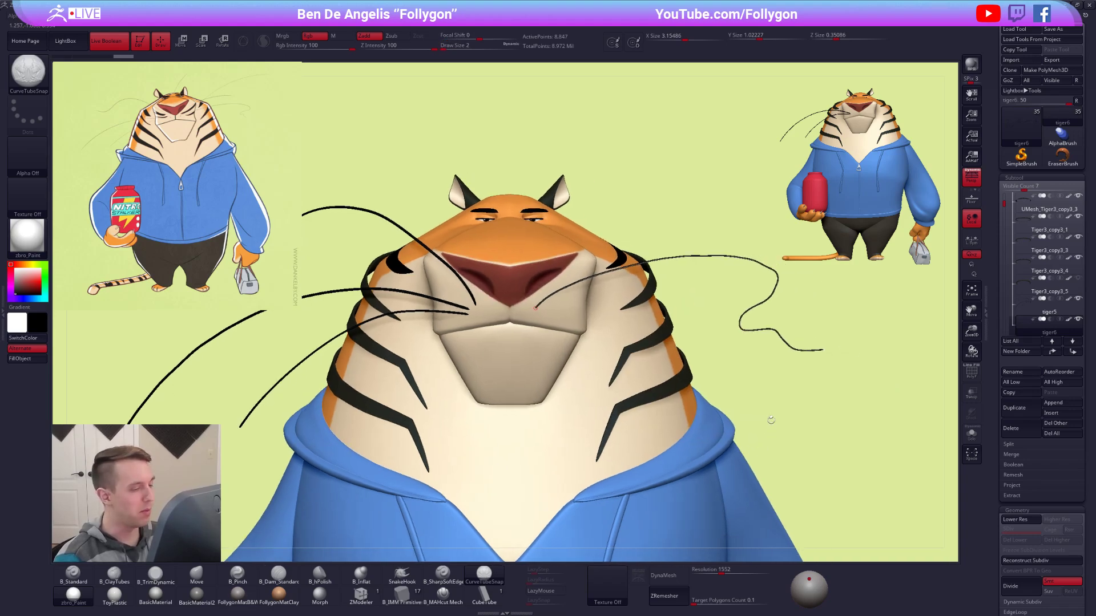
Isolate the duplicated subtool, remove the copied whiskers so only the wavy one remains, and set the Move brush to draw size 54.
key("alt+s")
mouse_move(766, 339)
left_mouse_down("alt")
mouse_move(787, 375)
mouse_move(795, 343)
left_mouse_up("alt")
key("space")
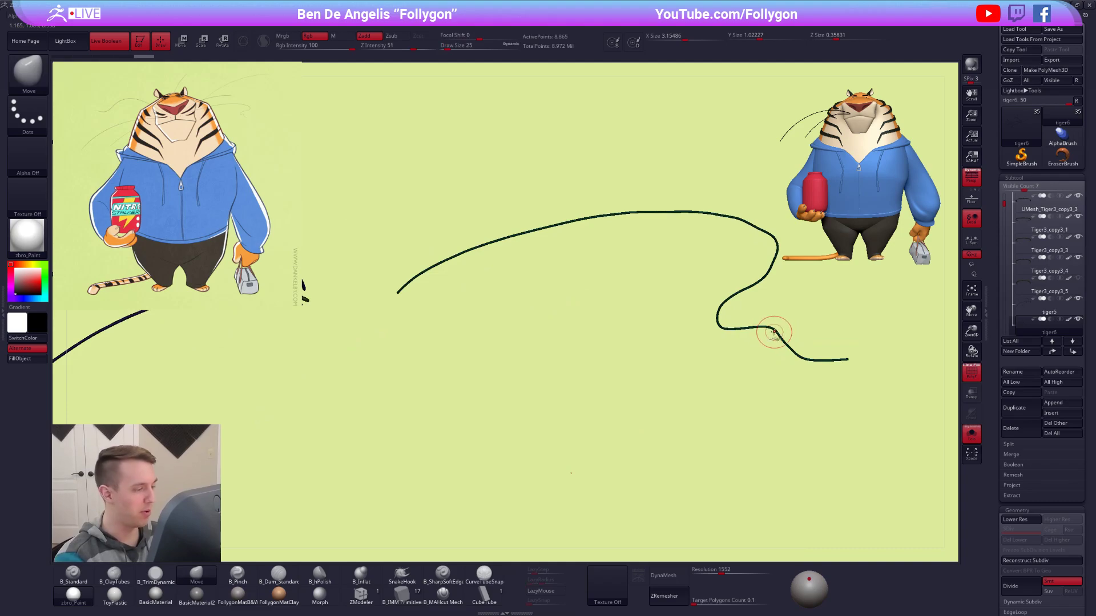
left_click(793, 344, "ctrl+shift")
key("space")
left_click(798, 343)
key("space")
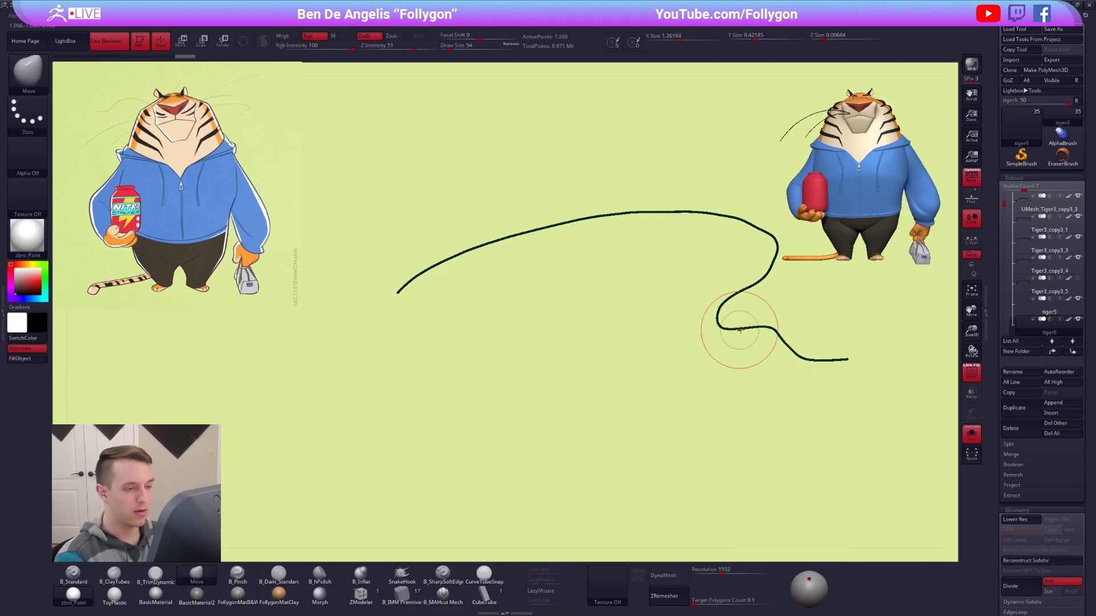
Retopologize the isolated wavy whisker with ZRemesher at a target polygon count of 0.1.
mouse_move(741, 354)
left_mouse_down()
mouse_move(722, 377)
mouse_move(847, 374)
mouse_move(765, 391)
mouse_move(812, 379)
left_mouse_up()
mouse_move(781, 365)
left_mouse_down()
mouse_move(754, 325)
mouse_move(654, 332)
mouse_move(681, 328)
left_mouse_up()
key("space")
key("bracketleft")
left_click_drag(675, 230, 678, 226)
left_click(664, 596)
left_click_drag(647, 222, 660, 224)
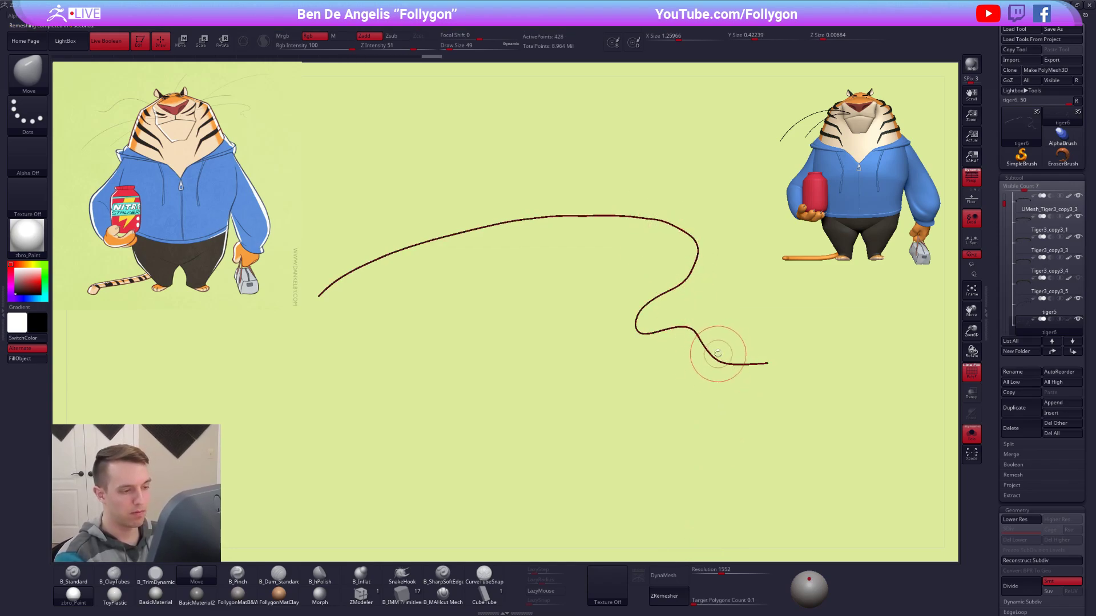
left_click_drag(656, 318, 763, 418, "ctrl")
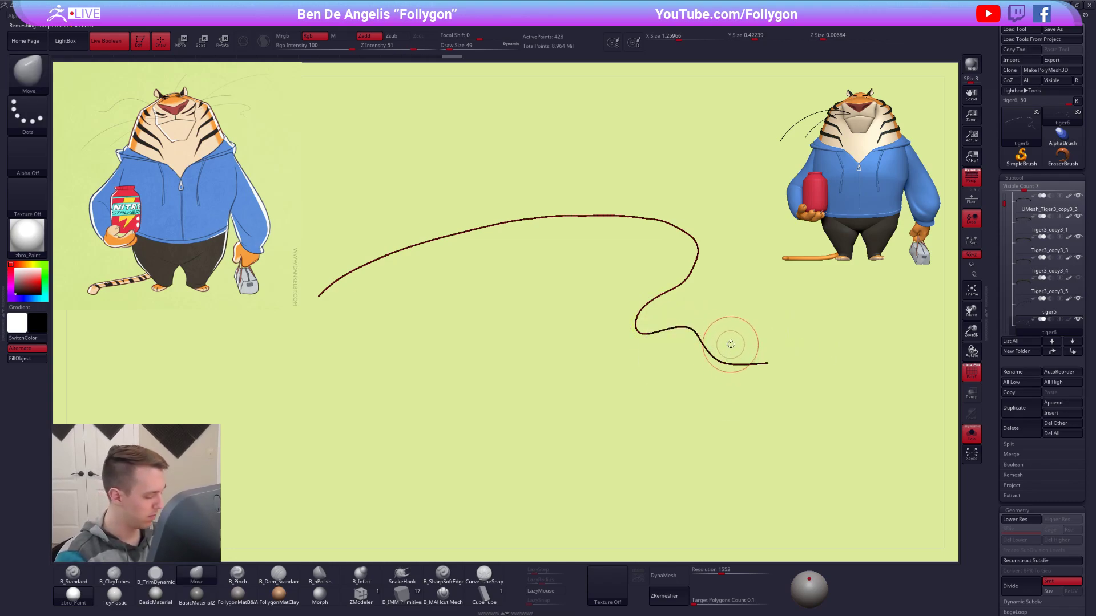
Pull the wavy whisker's curled outer end inward with the Transpose Move line and look at the whole character from above.
key("w")
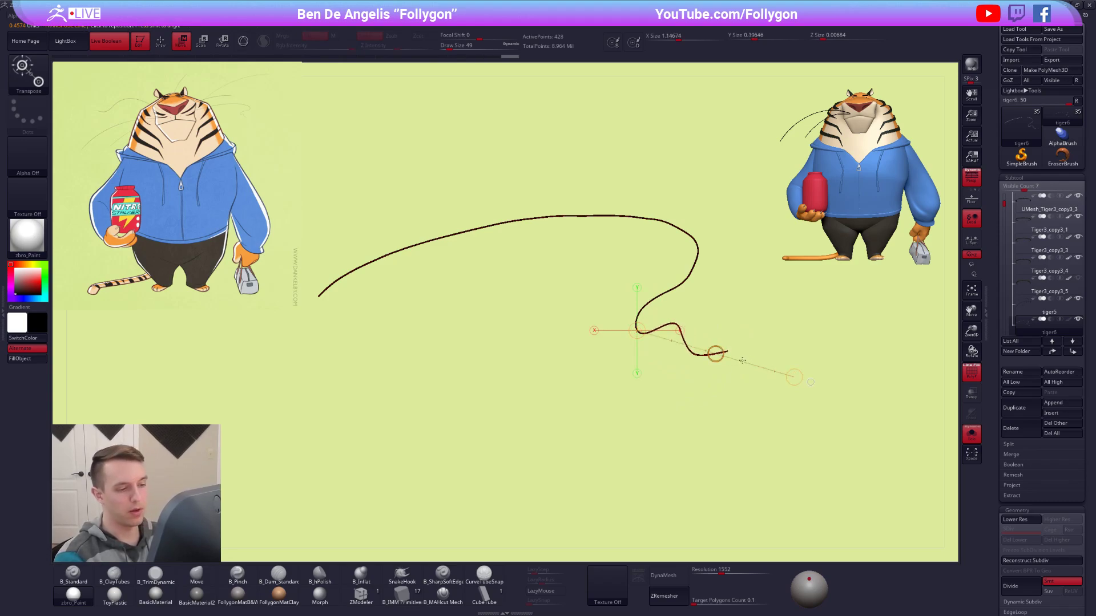
key("q")
mouse_move(764, 337)
right_mouse_down("ctrl")
mouse_move(683, 317)
mouse_move(714, 440)
mouse_move(674, 367)
mouse_move(634, 350)
right_mouse_up("ctrl")
key("alt+s")
key("shift+f")
key("space")
left_click_drag(638, 354, 658, 355)
right_click_drag(653, 362, 651, 349)
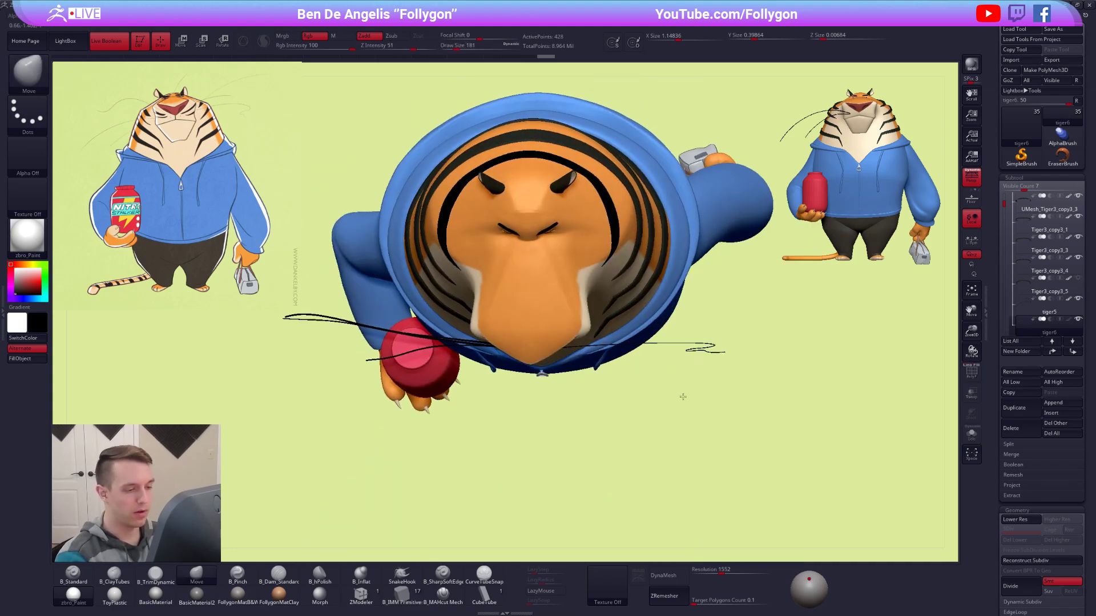
key("alt+s")
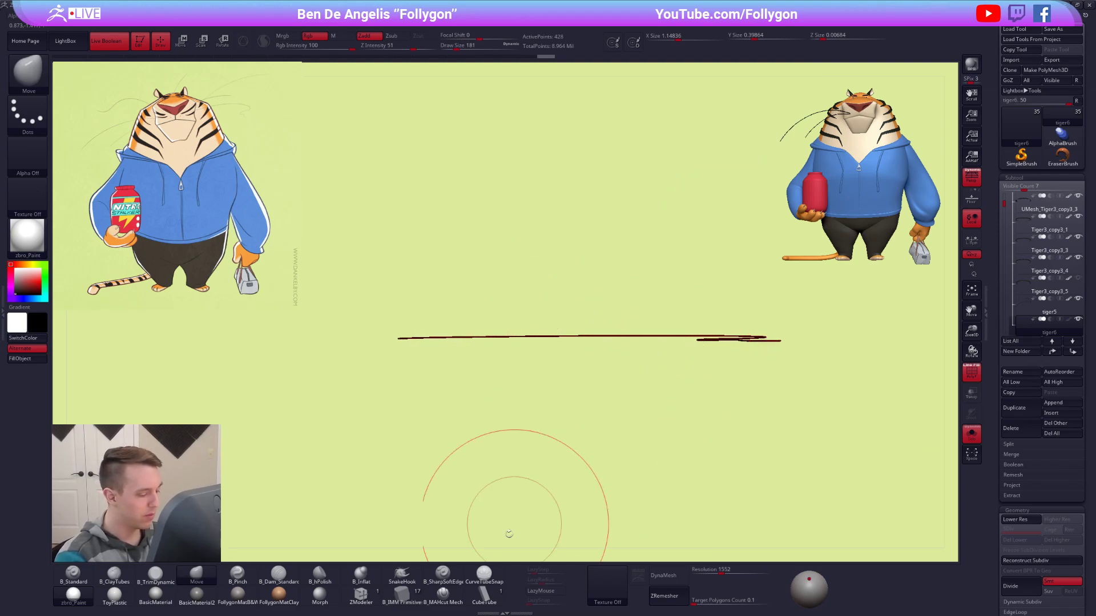
left_click(484, 574)
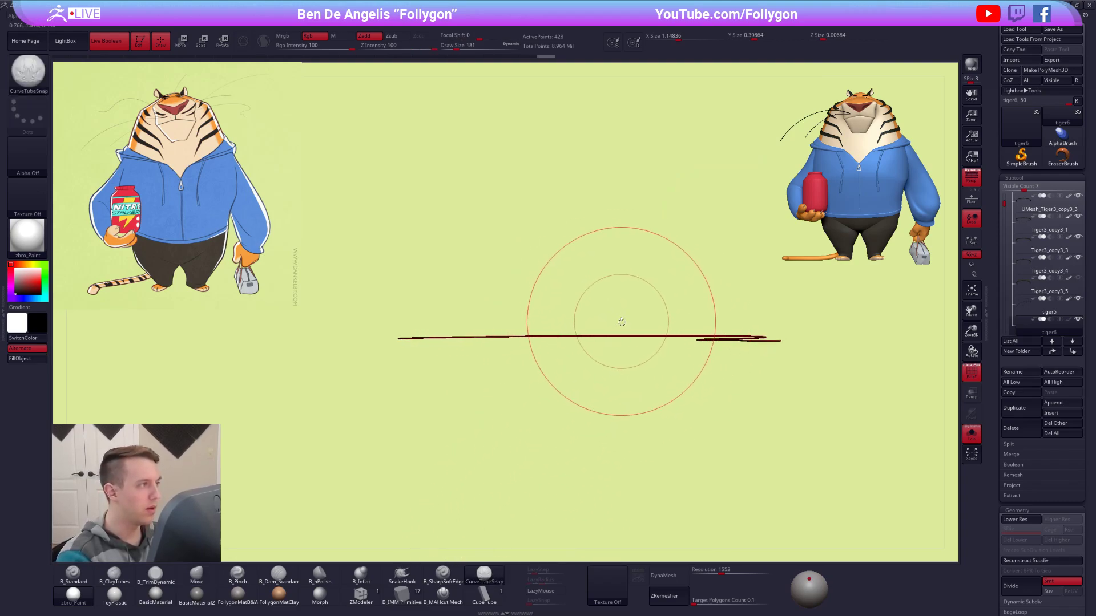
key("f")
mouse_move(781, 443)
left_mouse_down()
mouse_move(651, 367)
mouse_move(653, 288)
left_mouse_up()
mouse_move(657, 345)
left_mouse_down()
mouse_move(660, 399)
mouse_move(649, 346)
mouse_move(663, 357)
left_mouse_up()
key("shift+f")
right_click_drag(663, 357, 614, 317, "ctrl")
key("b")
key("m")
key("v")
Bend the wavy whisker in the view from above with the Move brush and undo the last stroke.
mouse_move(614, 317)
left_mouse_down("shift")
mouse_move(633, 372)
mouse_move(639, 344)
left_mouse_up("shift")
key("space")
key("shift+s")
left_click_drag(568, 338, 558, 257)
key("space")
left_click_drag(512, 367, 510, 380)
key("space")
key("space")
left_click_drag(698, 366, 705, 366)
mouse_move(617, 297)
left_mouse_down()
mouse_move(611, 367)
mouse_move(626, 367)
left_mouse_up()
key("space")
key("ctrl+z")
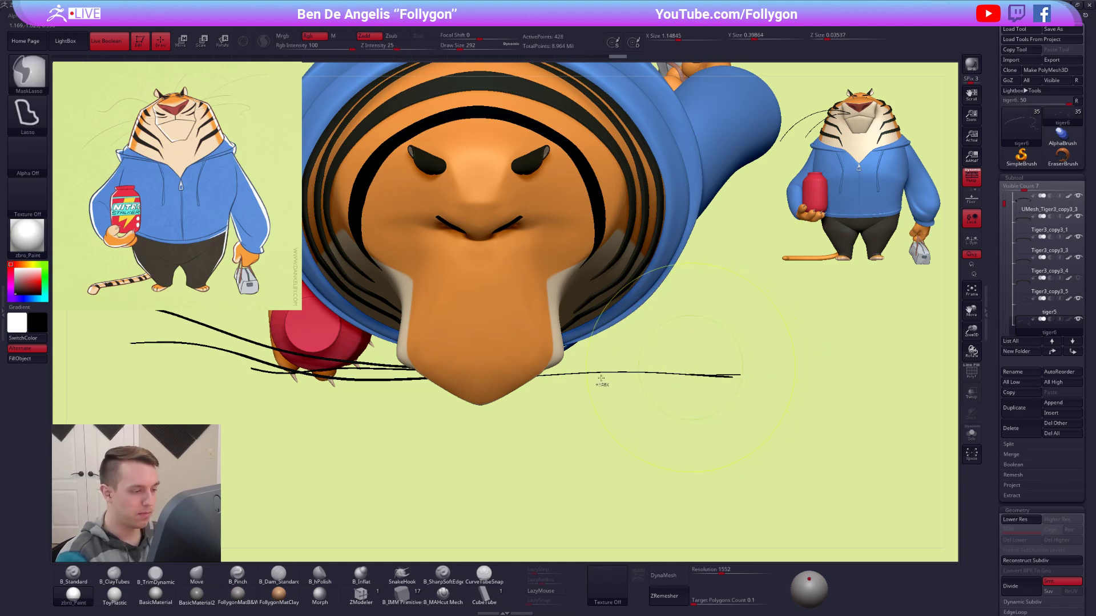
Rotate the wavy whisker's outer part back toward the body with the Transpose Rotate line in the view from above.
left_click_drag(597, 381, 824, 334)
left_click(653, 374, "ctrl")
key("r")
left_click_drag(597, 379, 604, 381)
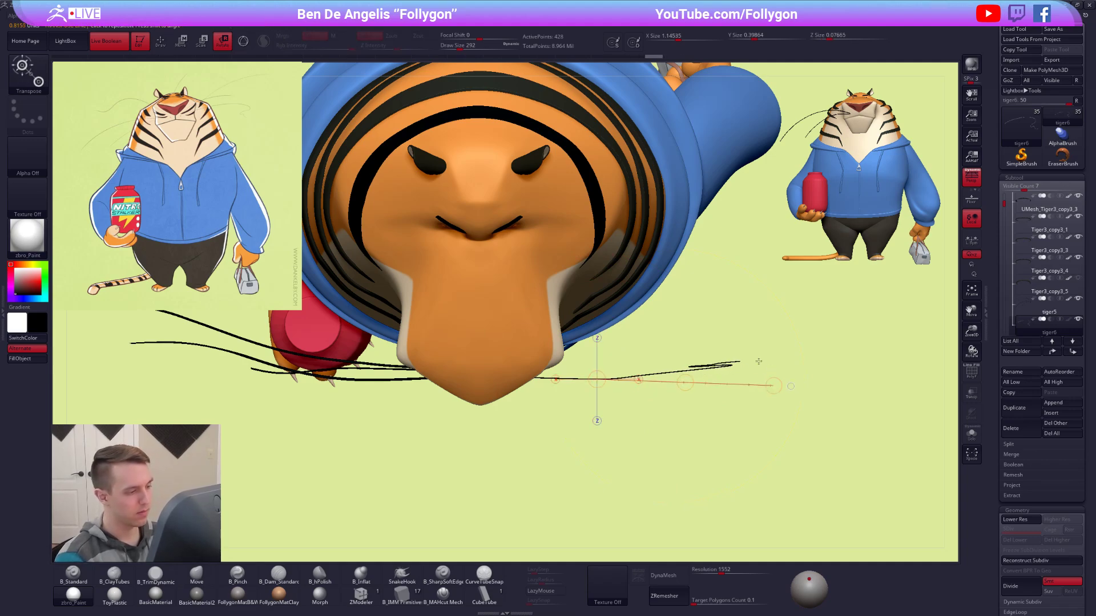
left_click_drag(760, 361, 759, 362)
Curve the wavy whisker further back with the Move brush and return to the front view.
key("q")
mouse_move(713, 391)
left_mouse_down("ctrl")
mouse_move(678, 376)
mouse_move(721, 360)
mouse_move(719, 270)
mouse_move(736, 357)
mouse_move(758, 367)
mouse_move(747, 319)
left_mouse_up("ctrl")
key("bracketleft")
key("bracketleft")
key("bracketleft")
key("space")
left_click_drag(799, 354, 634, 356, "shift")
mouse_move(647, 423)
left_mouse_down()
mouse_move(755, 412)
mouse_move(788, 470)
left_mouse_up()
key("space")
left_click_drag(724, 305, 728, 476)
Stretch the wavy whisker outward with the Transpose Move line and refine it with the Move brush at draw size 29.
key("w")
left_click_drag(578, 279, 755, 282)
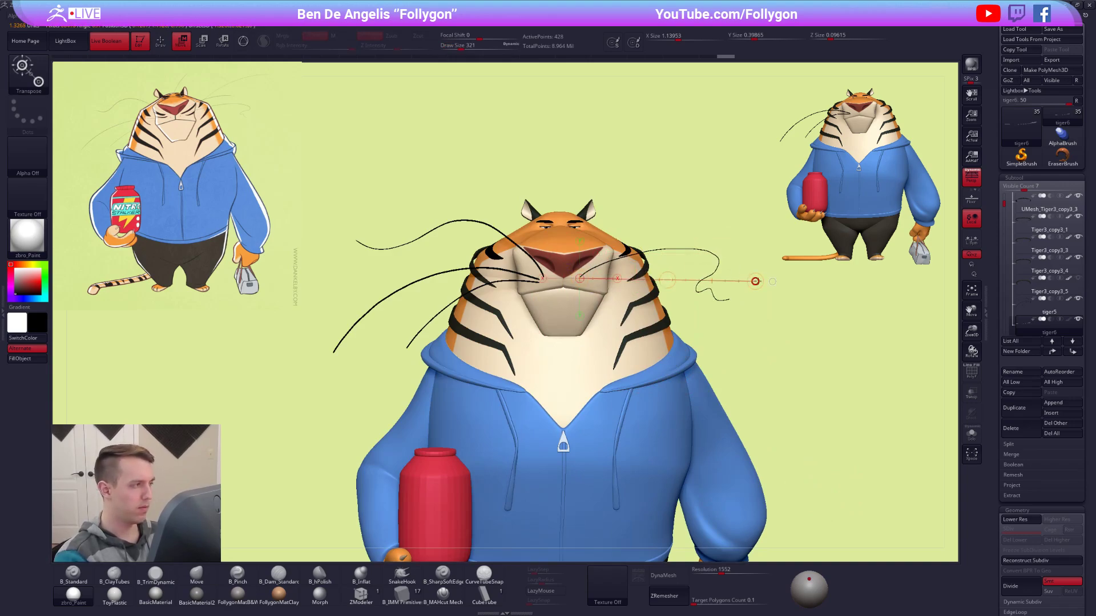
key("q")
key("space")
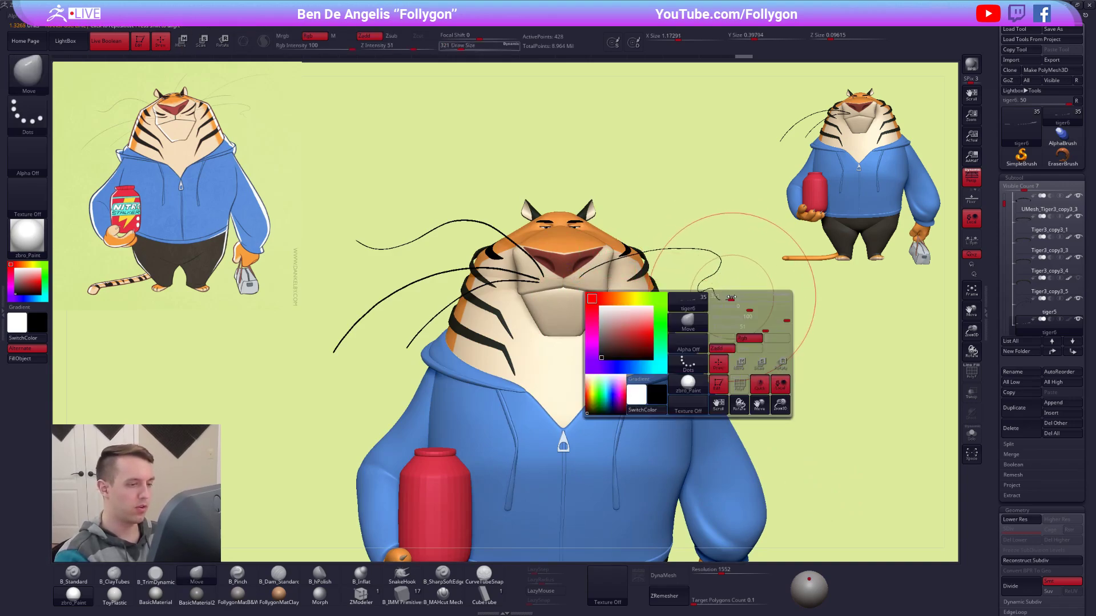
key("space")
left_click_drag(730, 305, 721, 303)
key("space")
left_click_drag(679, 255, 670, 275)
key("space")
left_click_drag(670, 276, 668, 280)
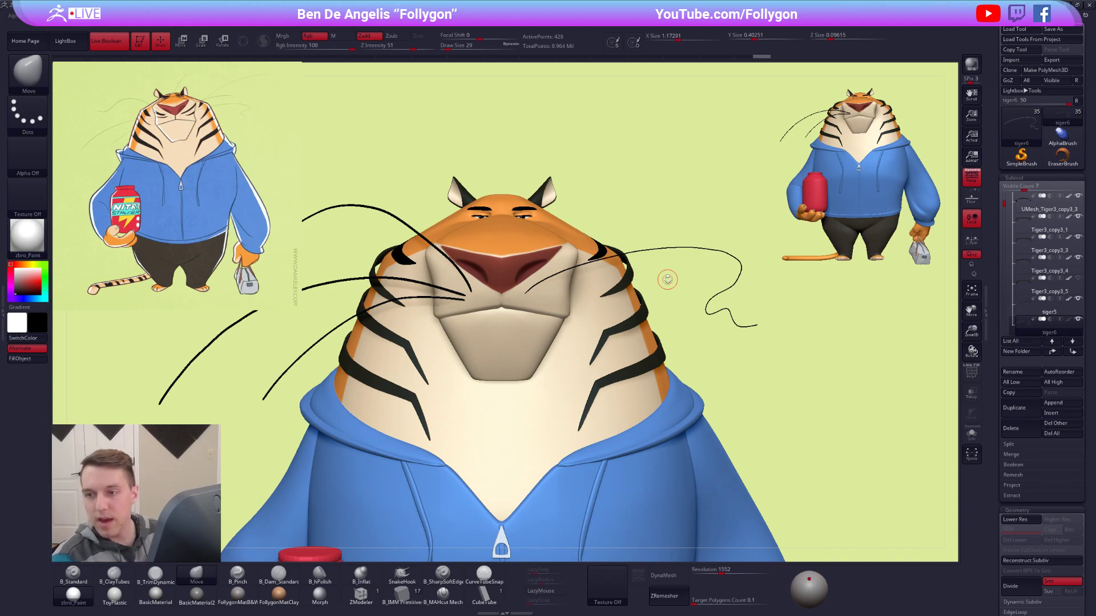
mouse_move(596, 269)
right_mouse_down("alt")
mouse_move(567, 243)
mouse_move(580, 257)
right_mouse_up("alt")
right_click_drag(610, 306, 618, 333, "alt")
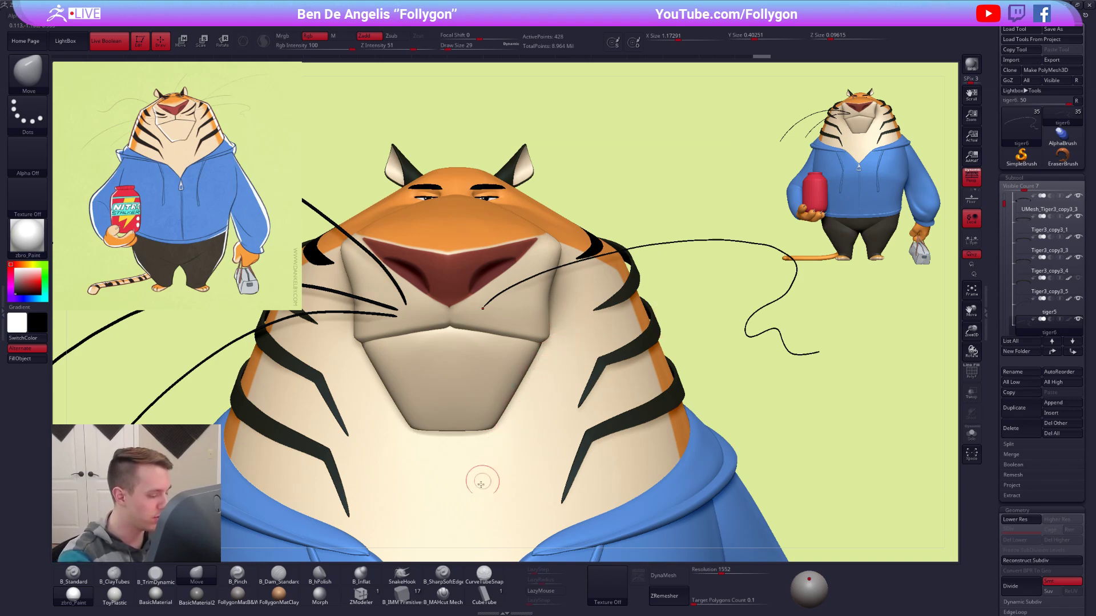
Select the CurveTubeSnap brush and set its draw size to 9.
left_click(485, 577)
right_click(534, 299)
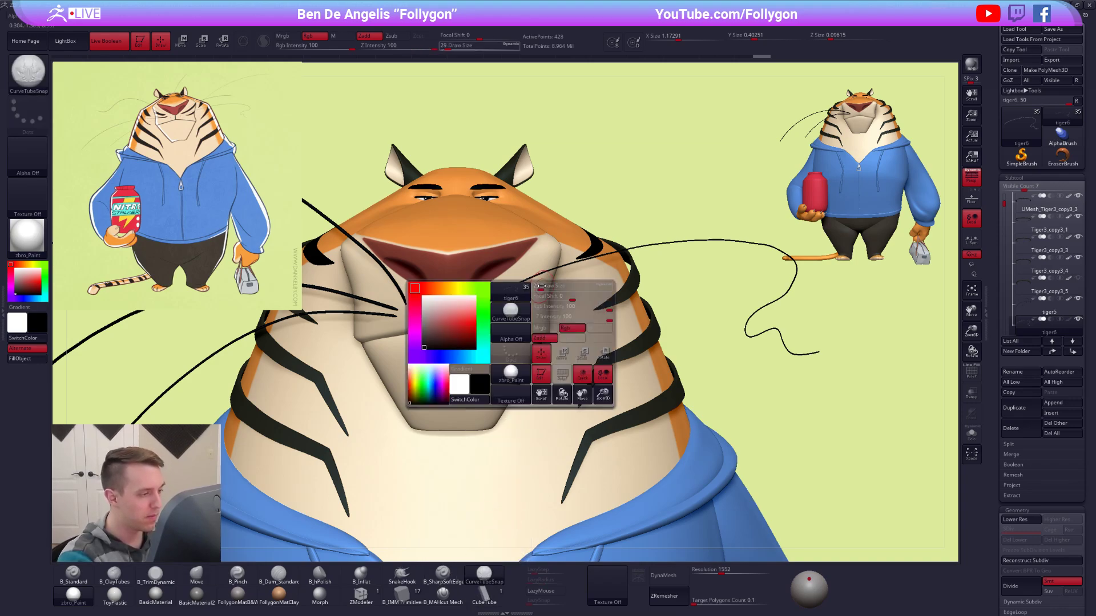
right_click_drag(509, 316, 520, 326, "alt")
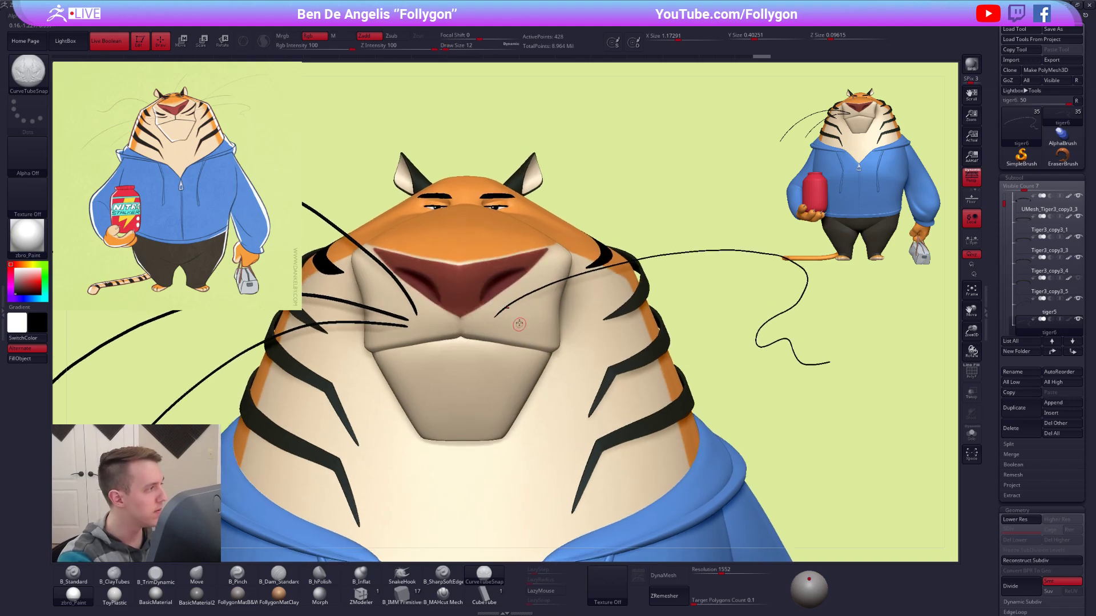
key("space")
left_click_drag(520, 292, 517, 292)
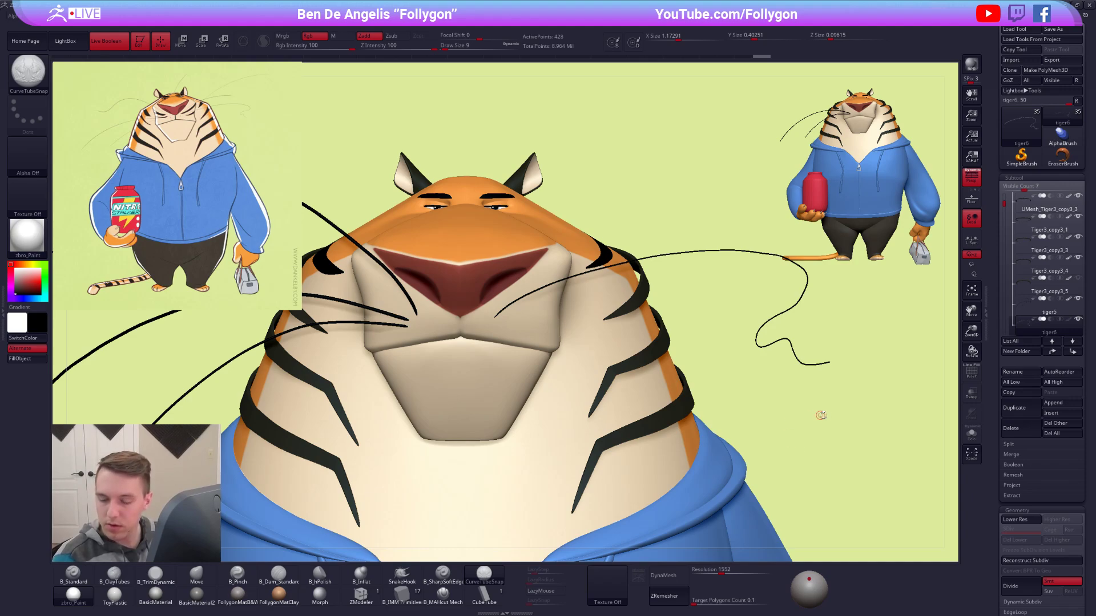
left_click_drag(775, 430, 612, 323, "alt")
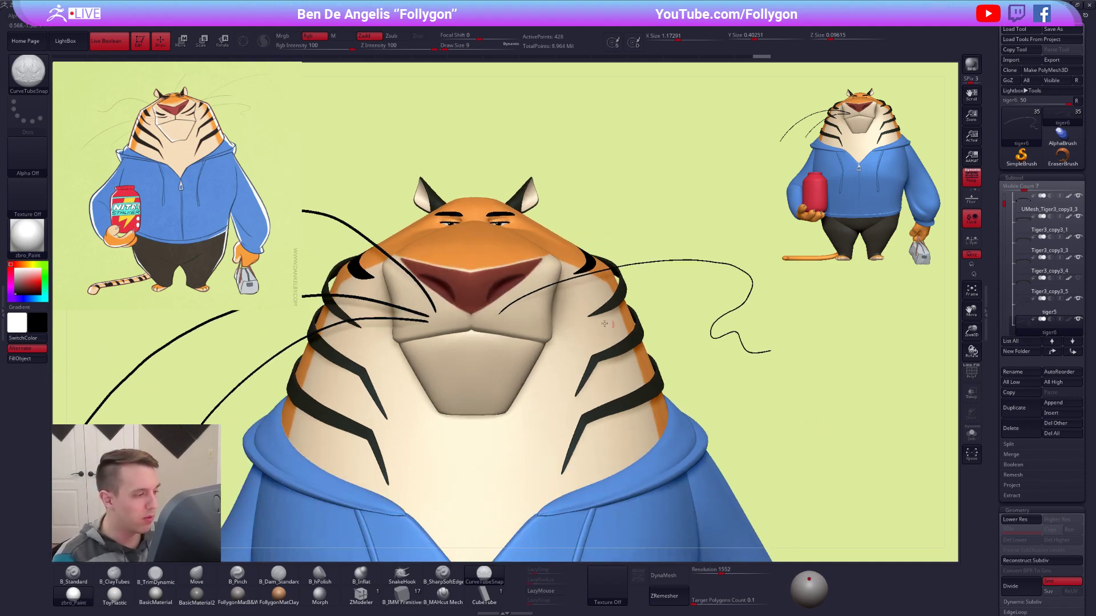
mouse_move(527, 315)
right_mouse_down("ctrl")
mouse_move(562, 331)
mouse_move(557, 344)
mouse_move(568, 334)
right_mouse_up("ctrl")
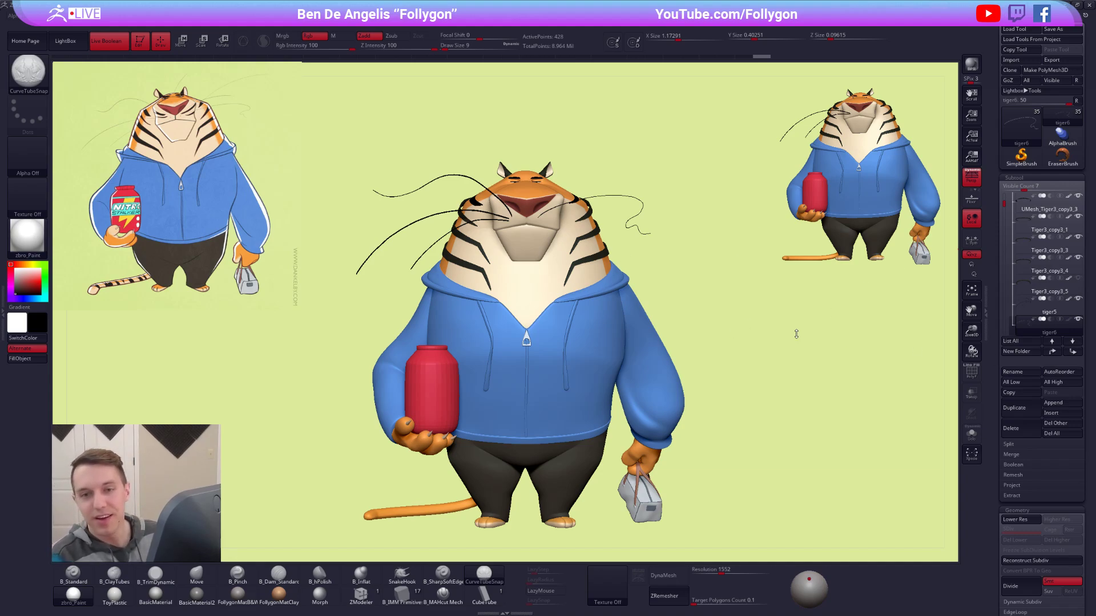
Switch to the browser to look at the YouTube channel's playlists and return to ZBrush.
key("alt+Tab")
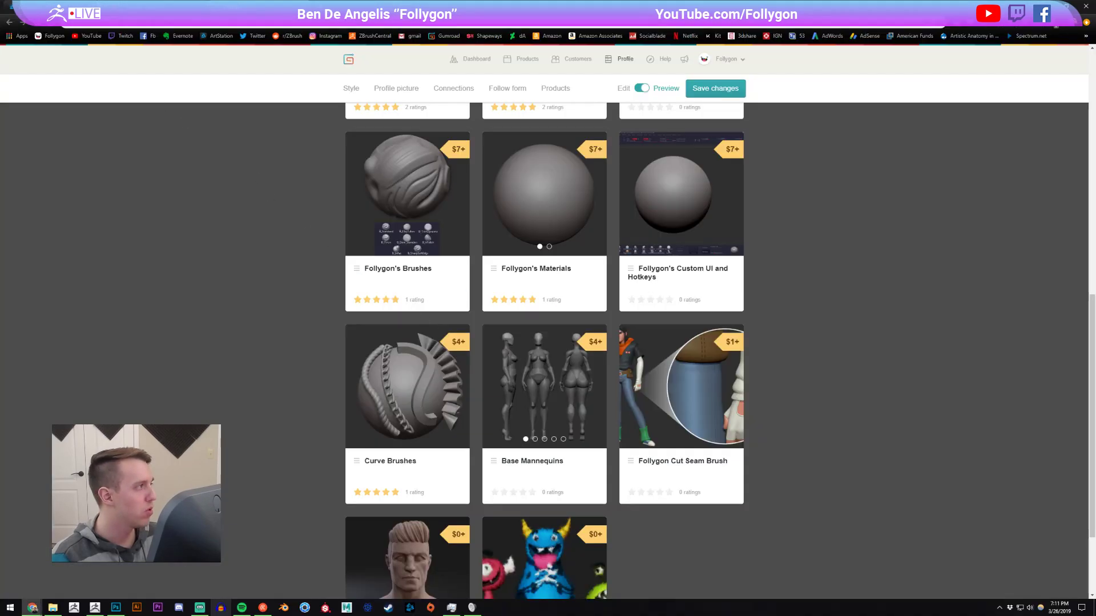
left_click(131, 7)
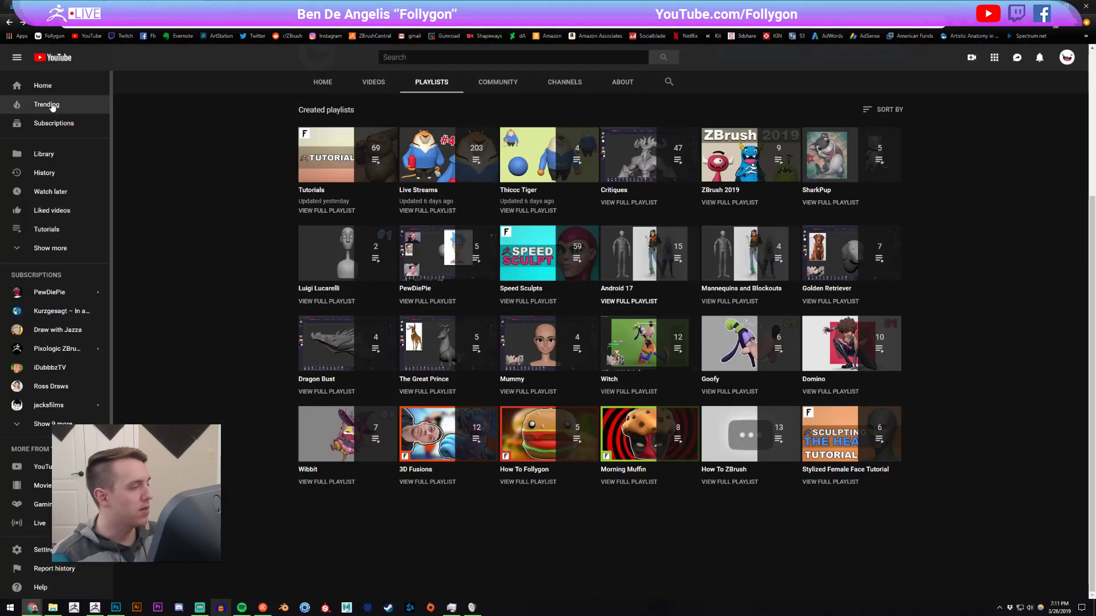
key("alt+Tab")
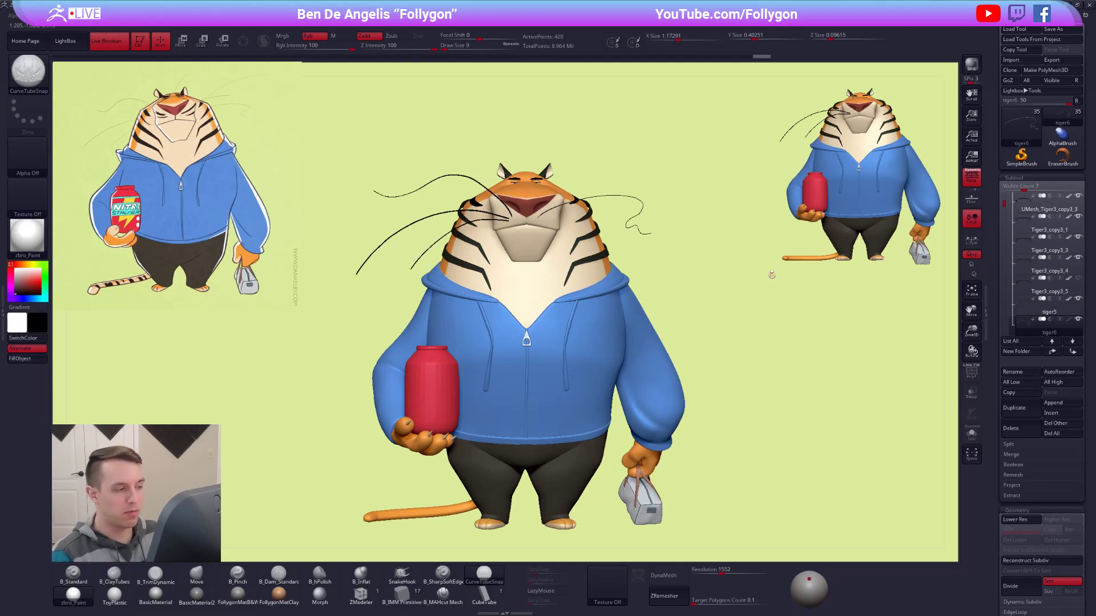
Draw a second arched whisker just above the wavy one with CurveTubeSnap, redrawing it after undoing the first try.
left_click_drag(632, 263, 673, 282)
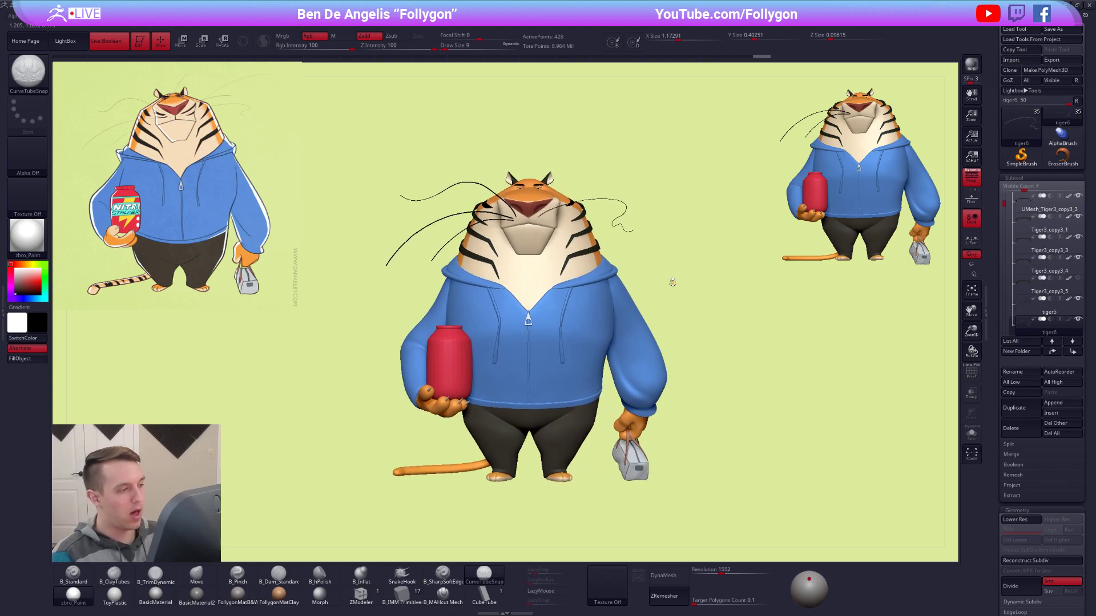
mouse_move(603, 244)
left_mouse_down("alt")
mouse_move(616, 332)
mouse_move(608, 264)
left_mouse_up("alt")
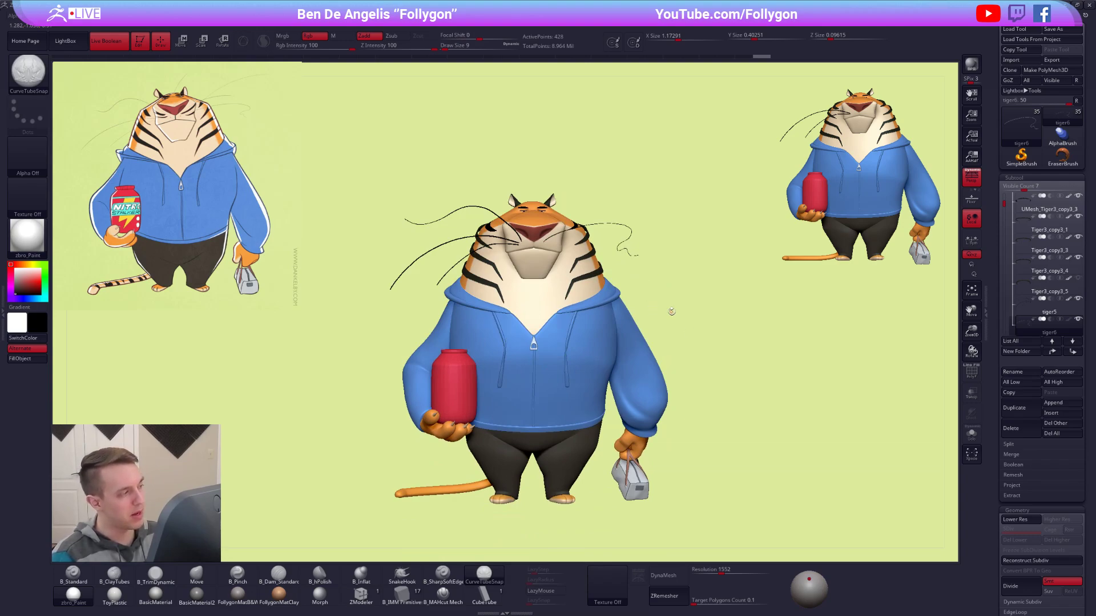
right_click_drag(540, 249, 595, 304, "ctrl")
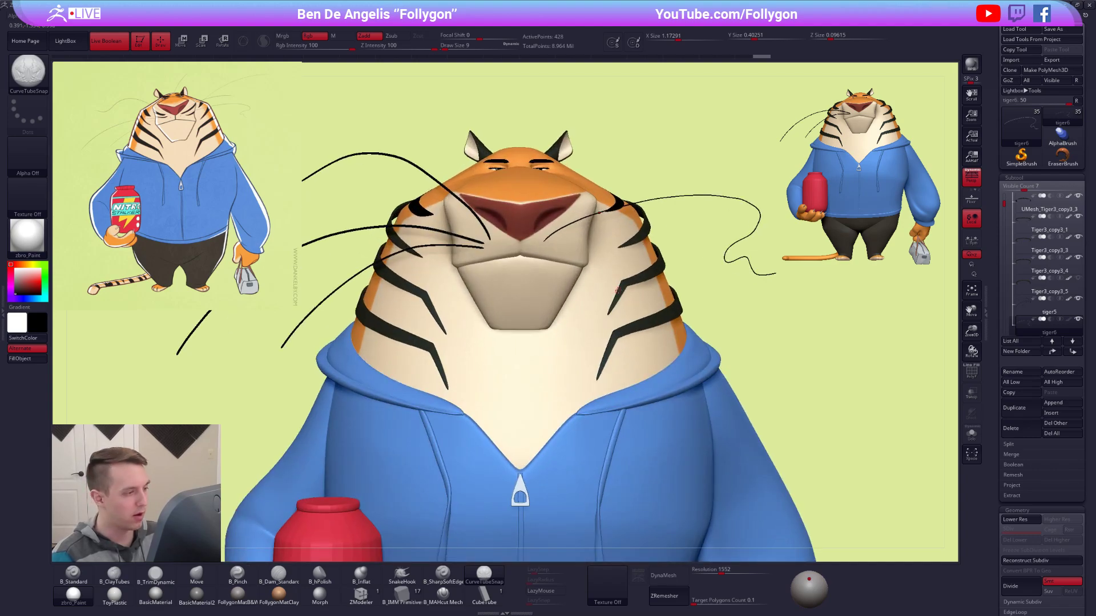
right_click_drag(553, 246, 493, 270, "alt")
right_click_drag(516, 232, 528, 245, "ctrl")
right_click_drag(640, 212, 659, 265, "alt")
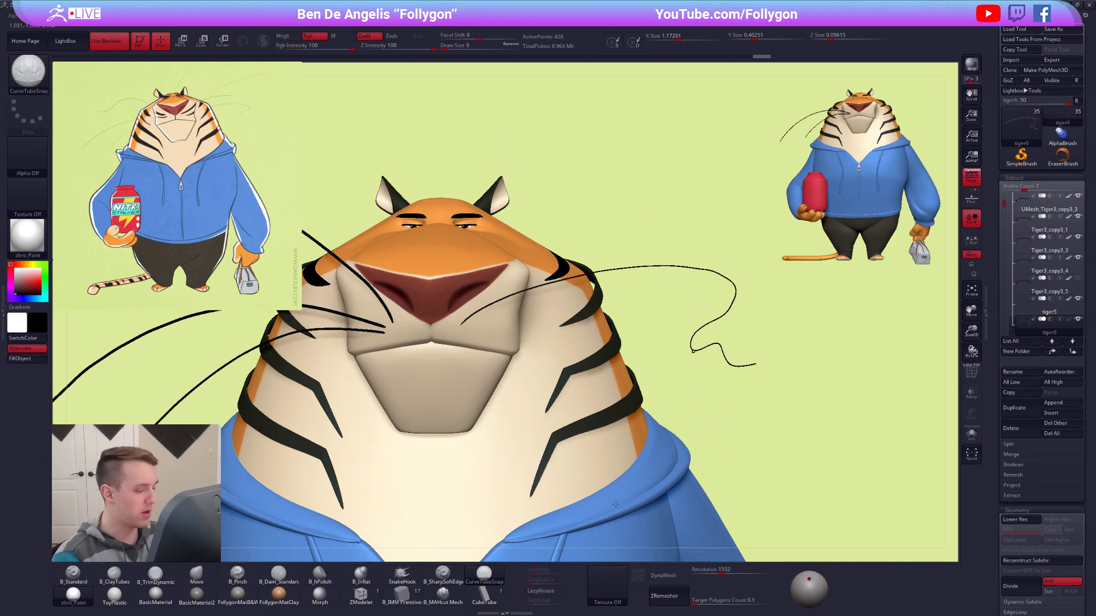
right_click_drag(506, 323, 519, 385)
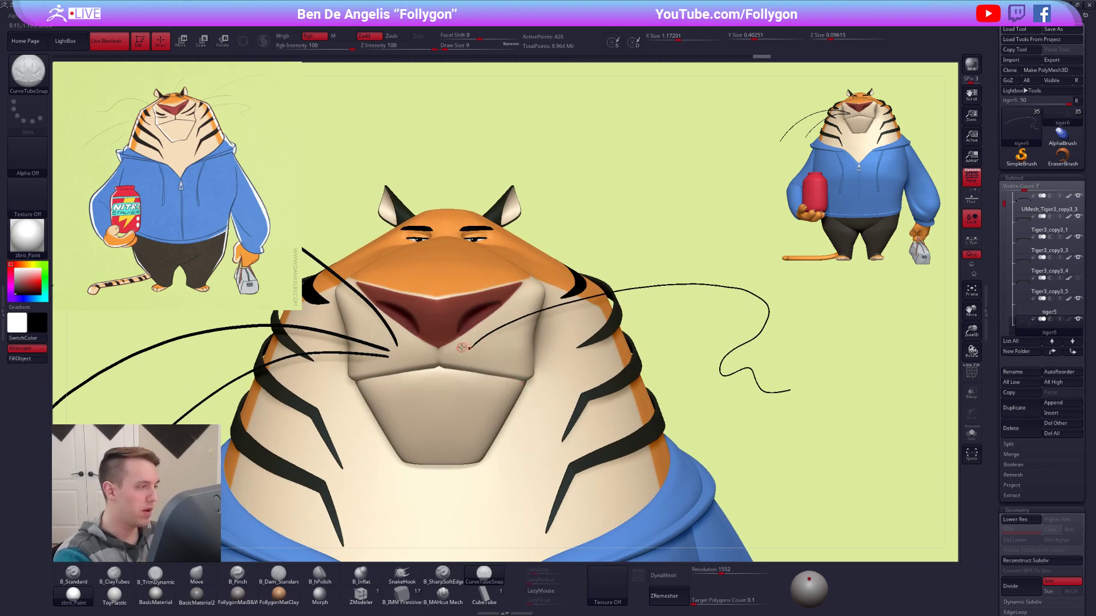
mouse_move(462, 347)
left_mouse_down()
mouse_move(688, 258)
mouse_move(732, 258)
left_mouse_up()
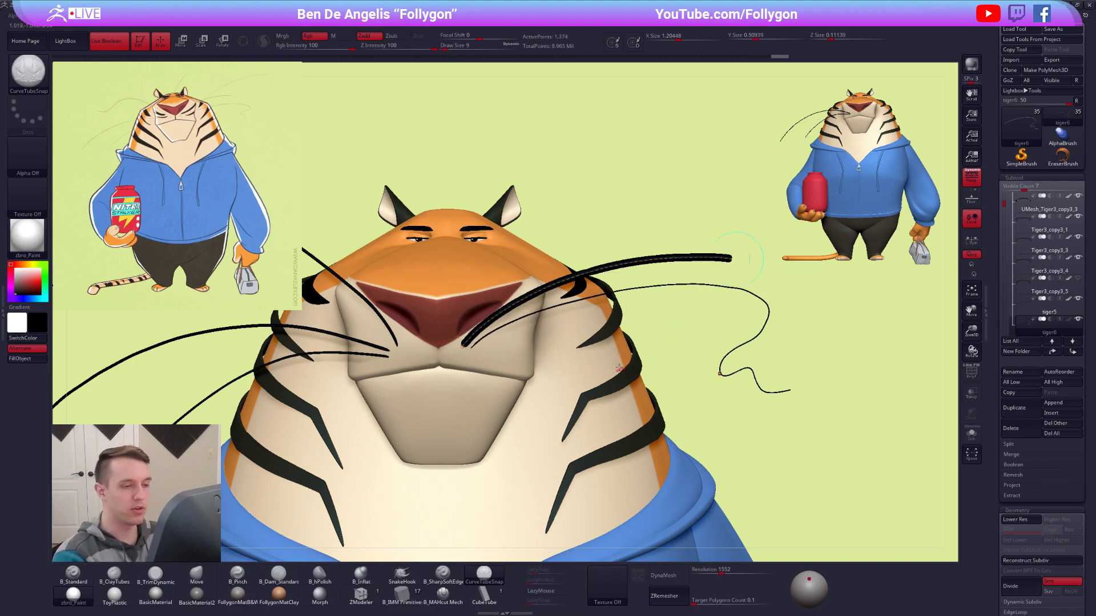
key("ctrl+z")
mouse_move(464, 346)
left_mouse_down()
mouse_move(615, 266)
mouse_move(707, 254)
left_mouse_up()
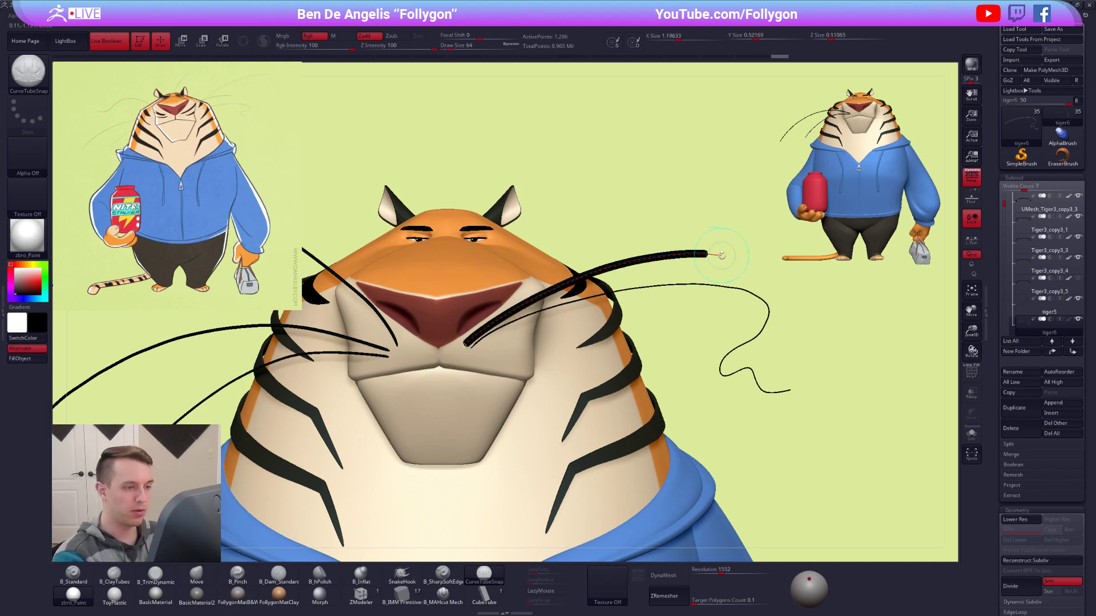
Thin the new upper whisker tube by updating its curve at draw size 2.
key("space")
type("2")
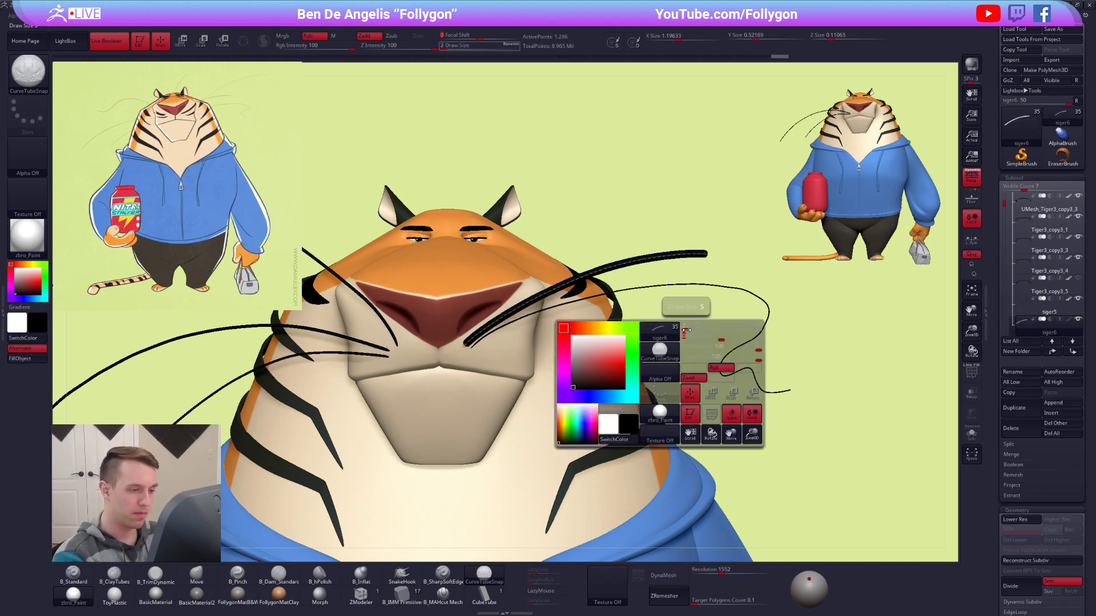
key("Return")
left_click(665, 255)
left_click(586, 356)
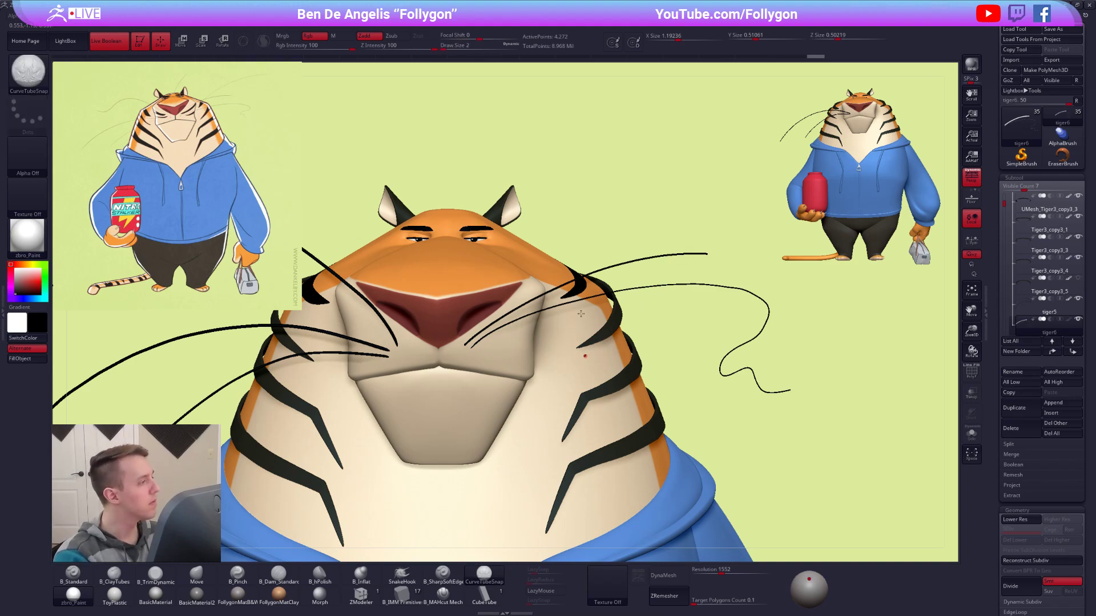
Select the Move brush, isolate the whisker subtool and check both whiskers up close.
key("b")
key("m")
key("v")
key("space")
left_click_drag(610, 283, 624, 286)
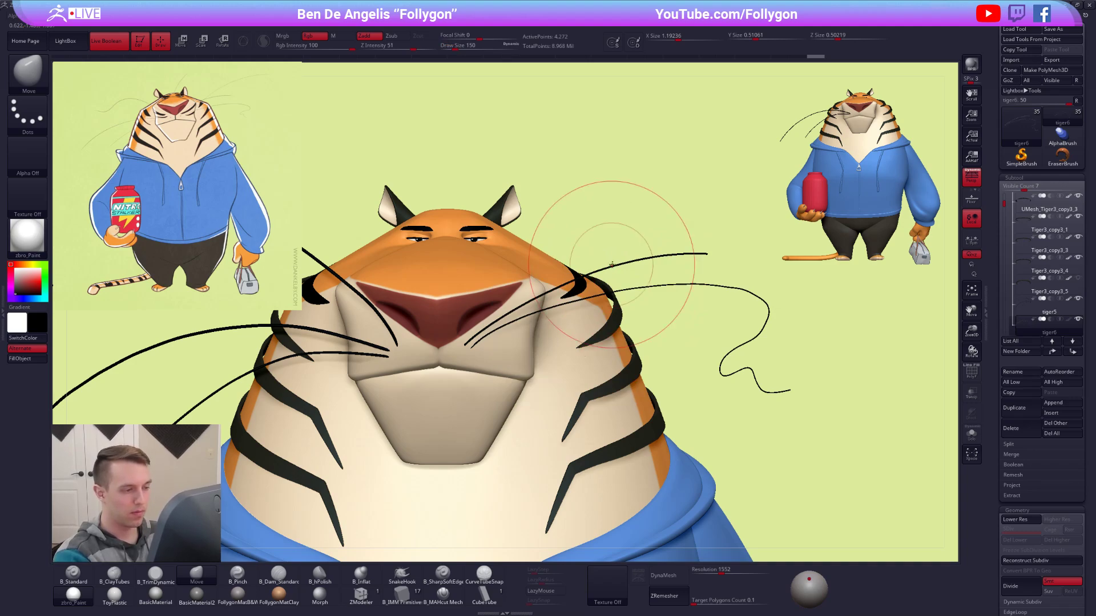
key("alt+s")
right_click_drag(615, 267, 596, 341, "ctrl")
key("space")
left_click_drag(634, 282, 629, 282)
key("shift+f")
key("shift+f")
right_click_drag(596, 372, 588, 348)
right_click_drag(568, 307, 577, 251, "alt")
key("w")
left_click(575, 282)
key("q")
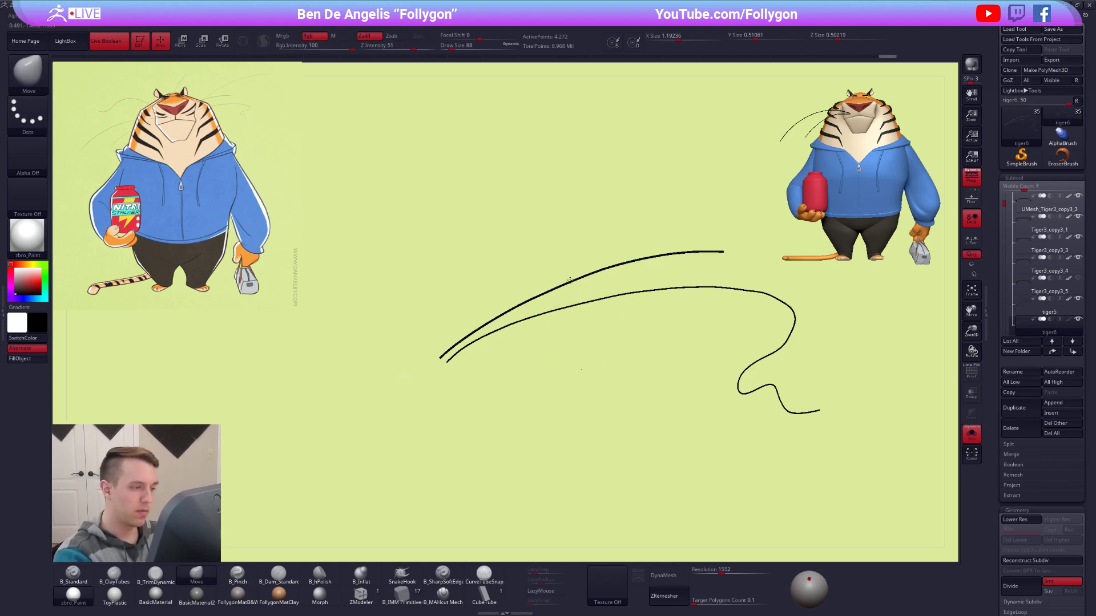
Nudge the upper whisker's base at the muzzle and its outer tip into place with the Move brush.
key("b")
key("m")
key("v")
right_click_drag(593, 274, 619, 294, "ctrl")
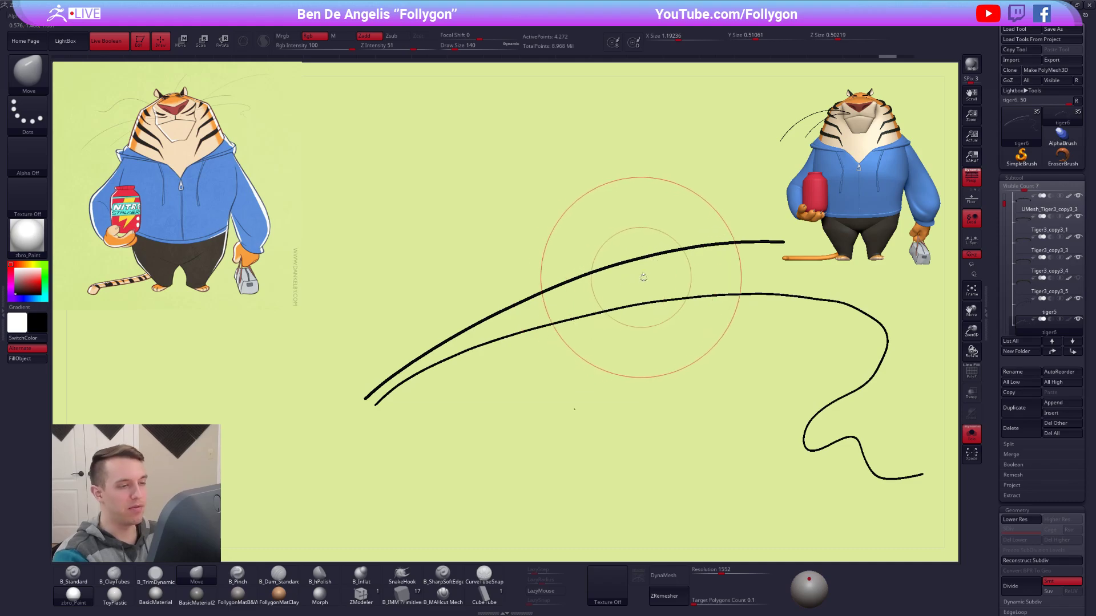
key("space")
left_click_drag(425, 365, 415, 365)
key("shift+s")
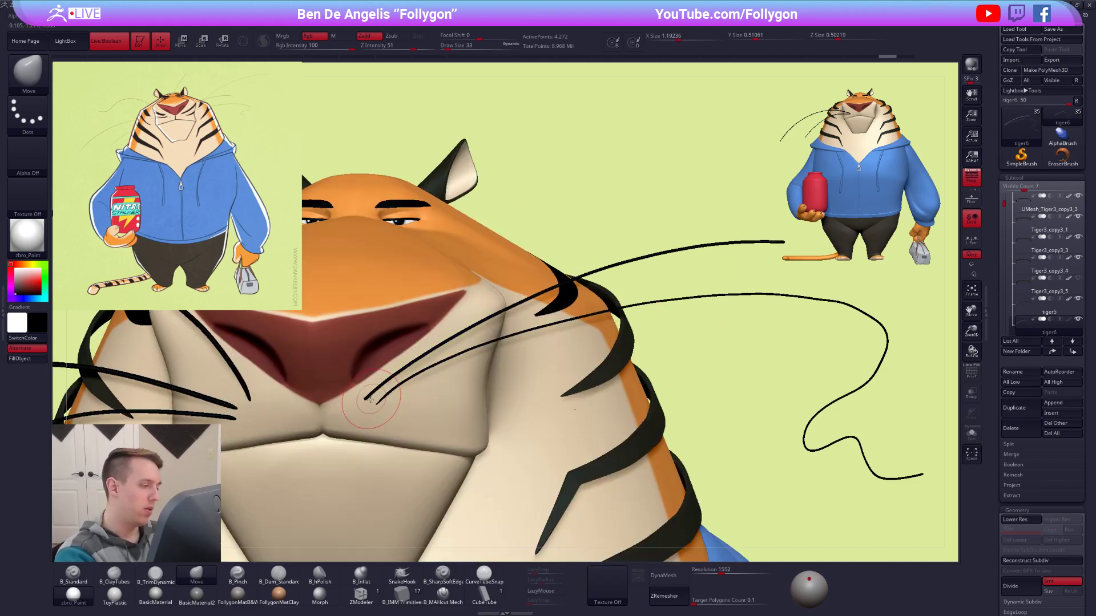
left_click_drag(363, 408, 367, 404)
key("space")
left_click_drag(656, 274, 664, 271)
left_click_drag(767, 244, 767, 250)
mouse_move(678, 271)
right_mouse_down("ctrl")
mouse_move(684, 251)
mouse_move(668, 296)
right_mouse_up("ctrl")
Isolate the upper whisker on its own and retopologize it with ZRemesher.
key("shift+s")
key("shift+f")
left_click(649, 266, "ctrl+shift")
key("space")
left_click(641, 292)
left_click(664, 596)
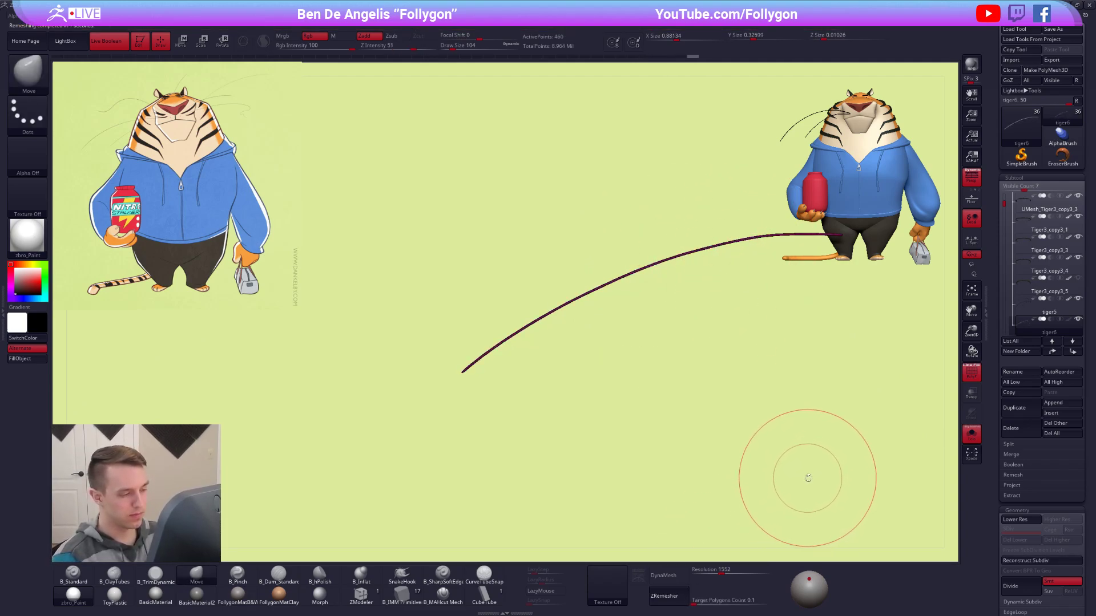
Bring back the whole character and adjust the upper whisker's outer end with the Move brush.
right_click_drag(797, 481, 798, 467, "ctrl")
key("shift+f")
key("alt+s")
key("space")
left_click_drag(638, 269, 644, 270)
left_click_drag(676, 255, 729, 247)
key("space")
left_click_drag(732, 246, 725, 246)
mouse_move(772, 505)
right_mouse_down("ctrl")
mouse_move(775, 455)
mouse_move(787, 484)
mouse_move(814, 494)
mouse_move(768, 483)
right_mouse_up("ctrl")
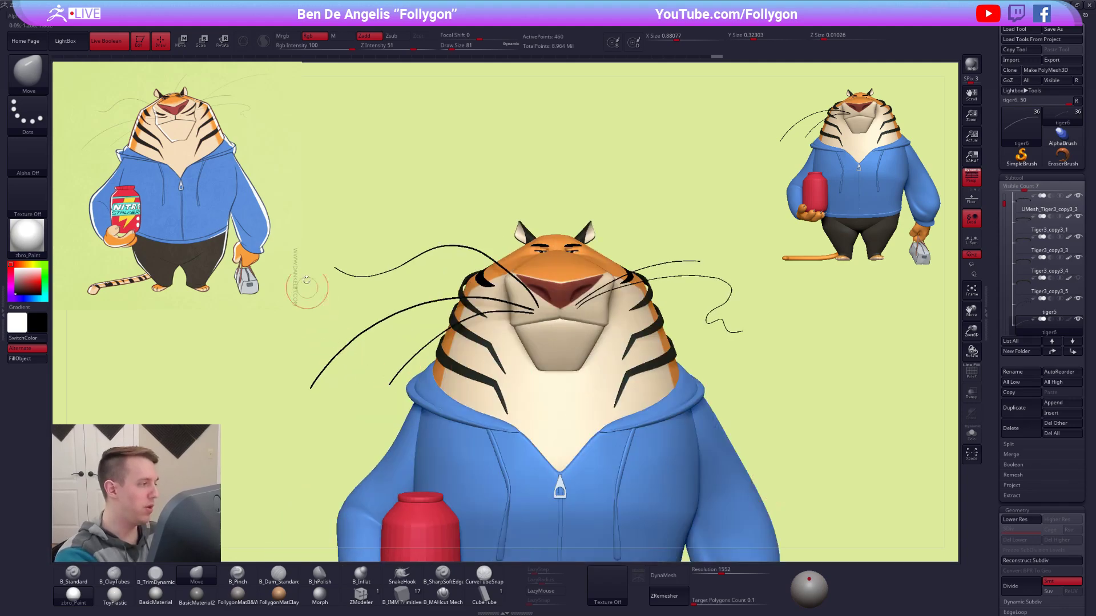
Bend the upper whisker's outer half backward with the Move brush in the view from above.
right_click_drag(731, 404, 618, 300)
left_click(619, 302)
key("space")
left_click_drag(627, 306, 632, 305)
right_click_drag(643, 297, 621, 367, "alt")
key("space")
left_click_drag(626, 353, 631, 354)
mouse_move(634, 357)
right_mouse_down("alt")
mouse_move(622, 361)
mouse_move(614, 406)
right_mouse_up("alt")
key("alt+s")
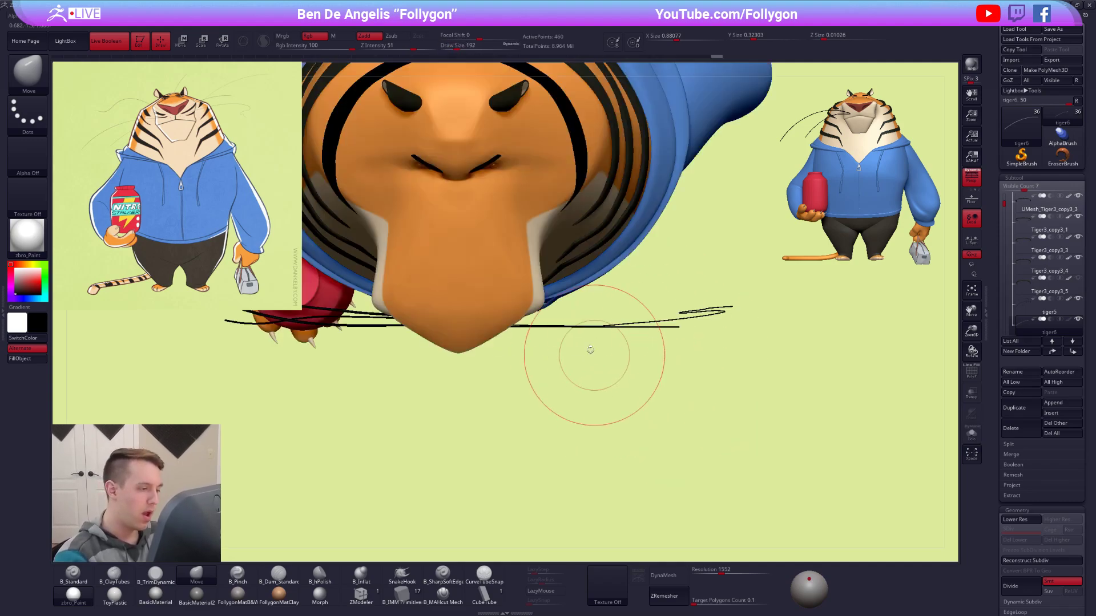
left_click_drag(565, 327, 565, 329)
mouse_move(675, 327)
left_mouse_down()
mouse_move(674, 318)
mouse_move(628, 325)
left_mouse_up()
key("space")
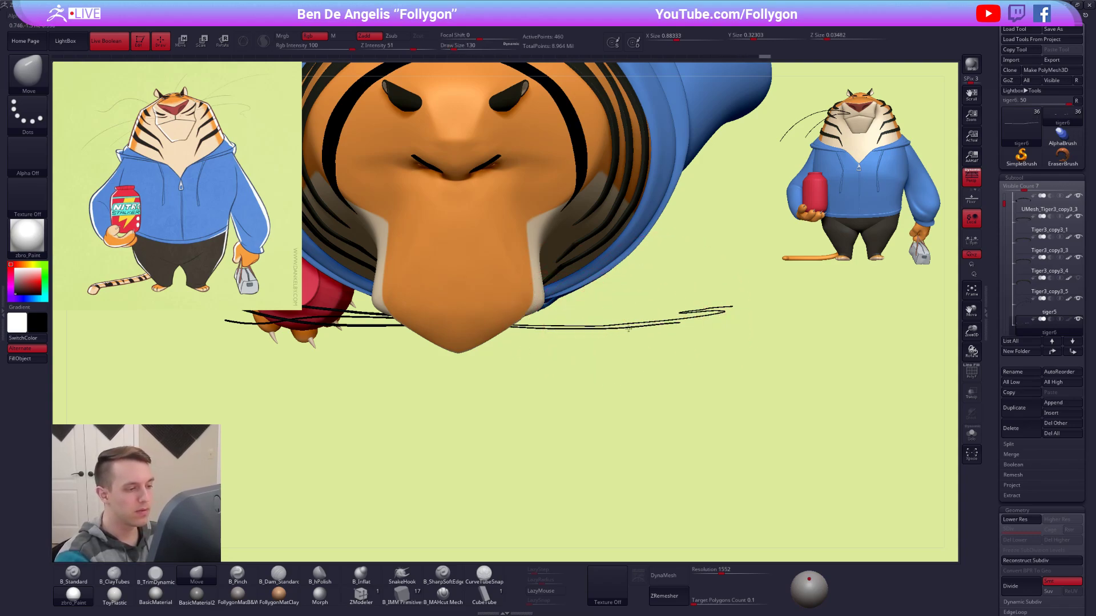
Rotate the upper whisker further back with the Transpose Rotate line and return to the front view with the Move brush.
key("r")
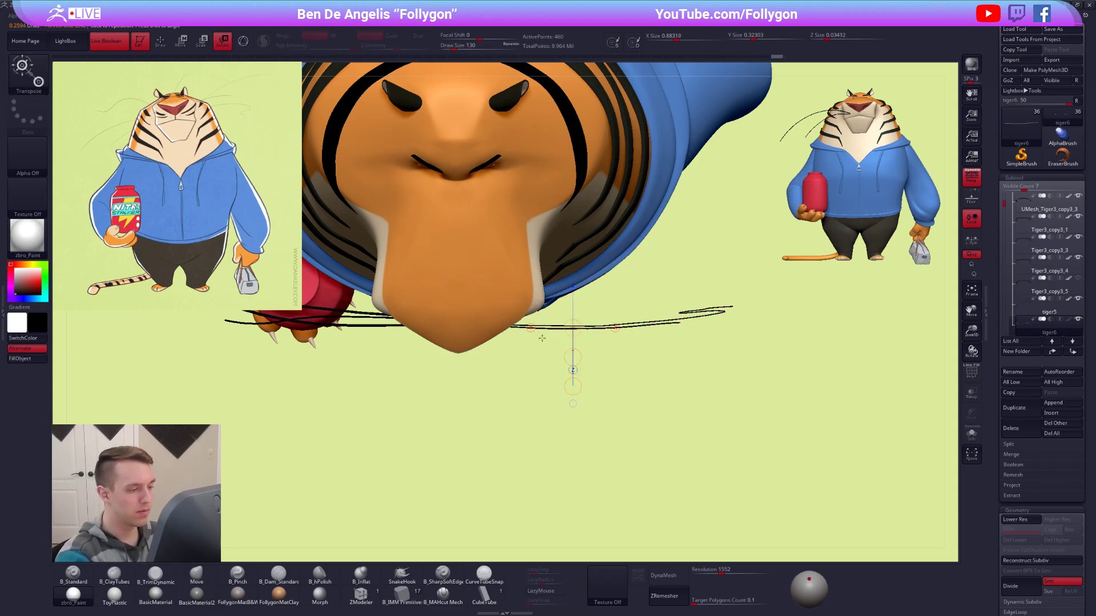
key("q")
key("space")
mouse_move(663, 321)
left_mouse_down()
mouse_move(701, 283)
mouse_move(702, 310)
mouse_move(722, 299)
left_mouse_up()
key("space")
key("space")
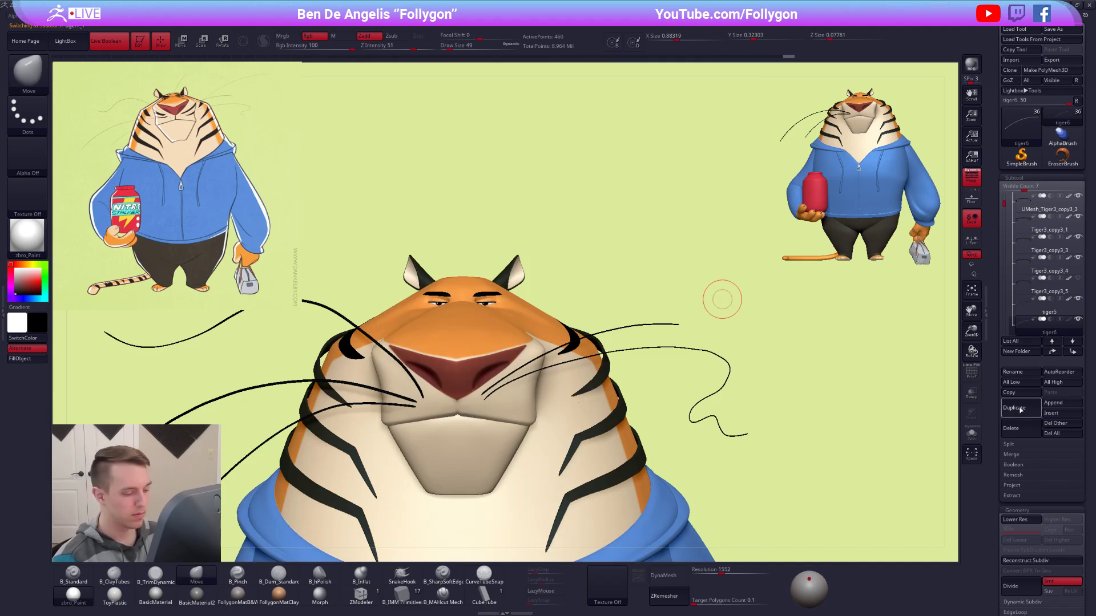
Duplicate the upper whisker subtool and set the CurveTubeSnap brush to draw size 2.
left_click(1020, 409)
left_click(484, 573)
key("space")
left_click_drag(651, 278, 641, 276)
right_click_drag(550, 357, 589, 398, "ctrl")
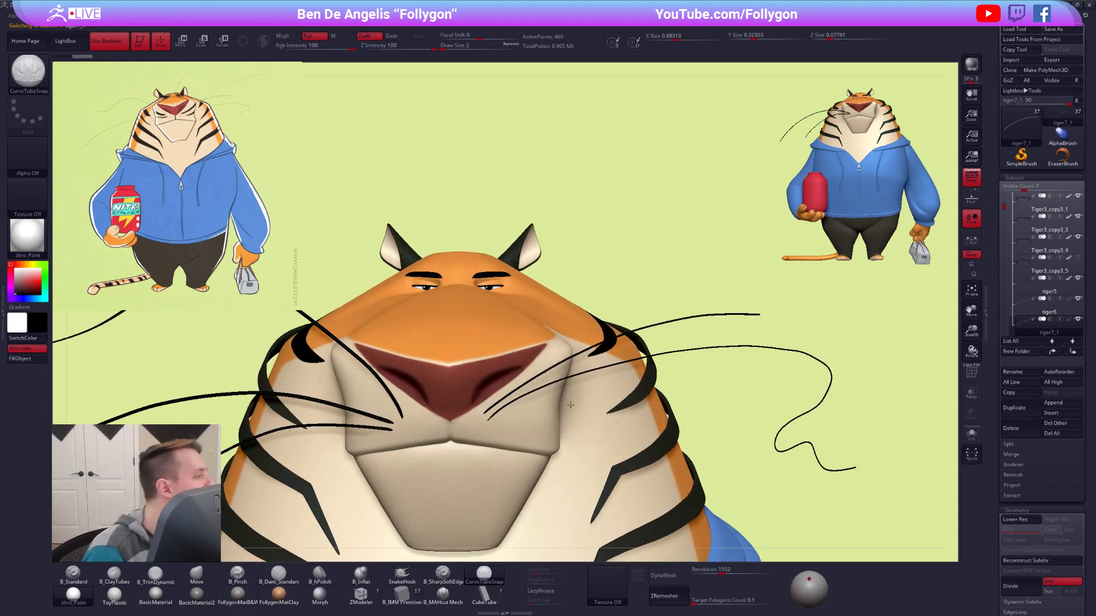
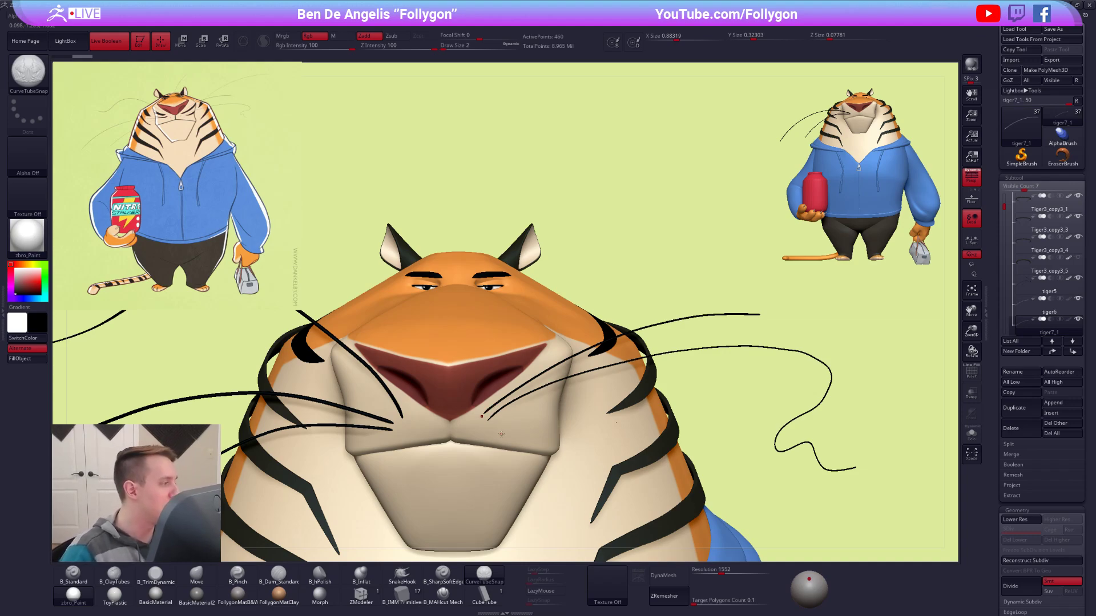
Enlarge the tiger reference image with Spotlight over the model's face to examine how its whiskers are drawn.
key("z")
left_click_drag(261, 160, 416, 321)
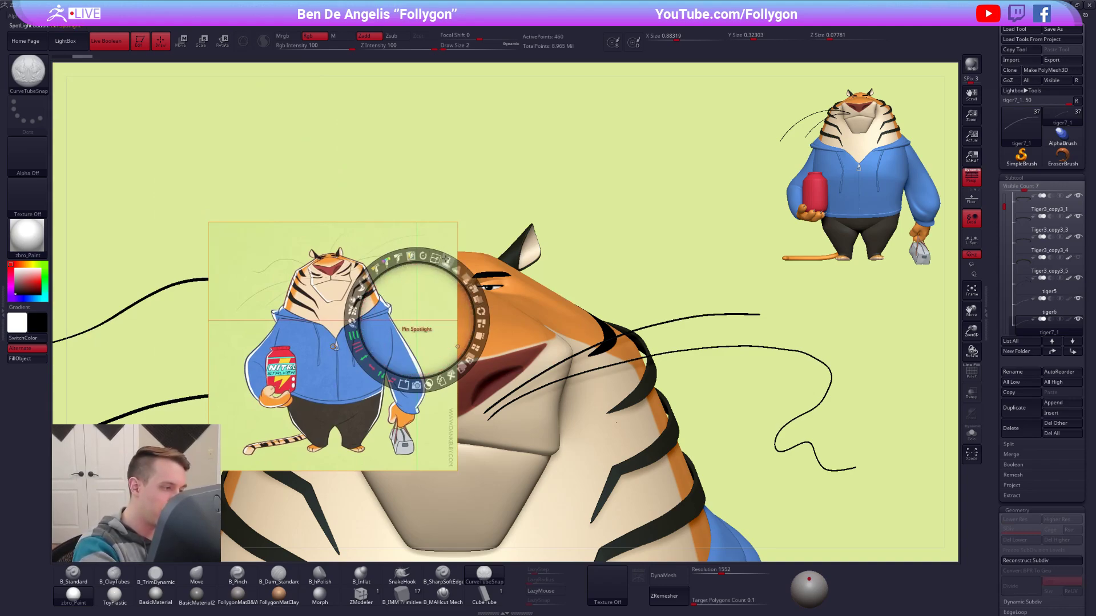
left_click_drag(437, 257, 362, 287)
left_click_drag(411, 200, 661, 339)
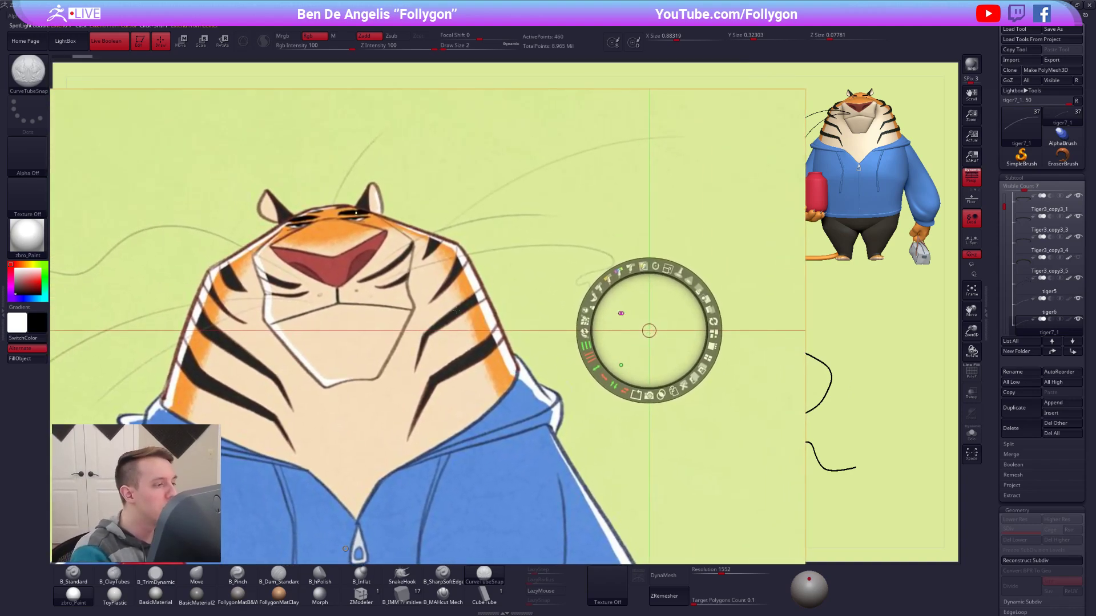
key("z")
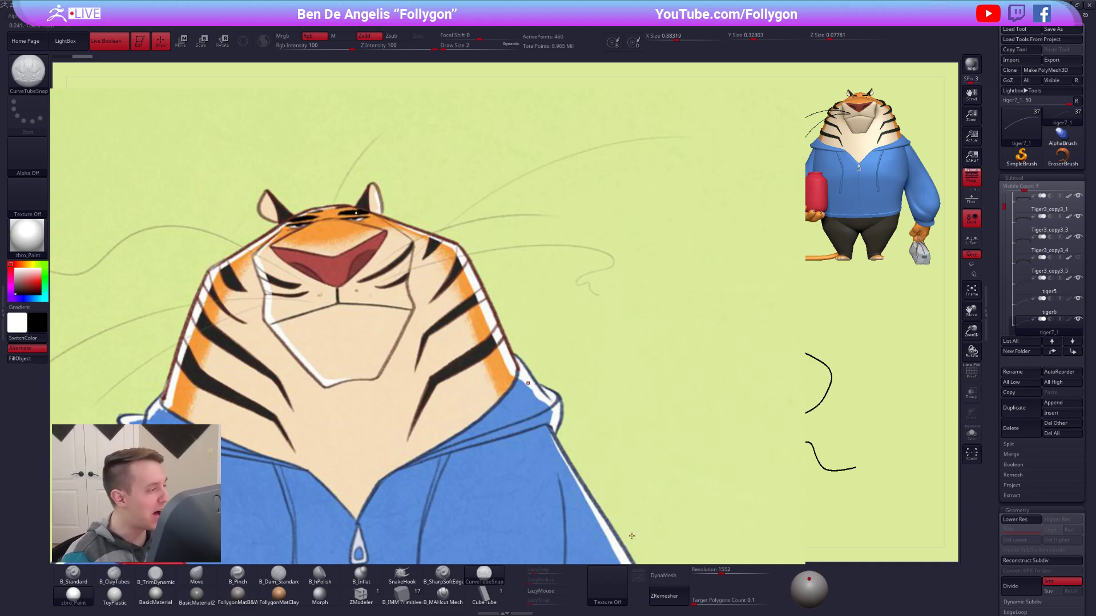
Shrink the reference image and place it back beside the model, clear of the tiger's face.
key("shift+z")
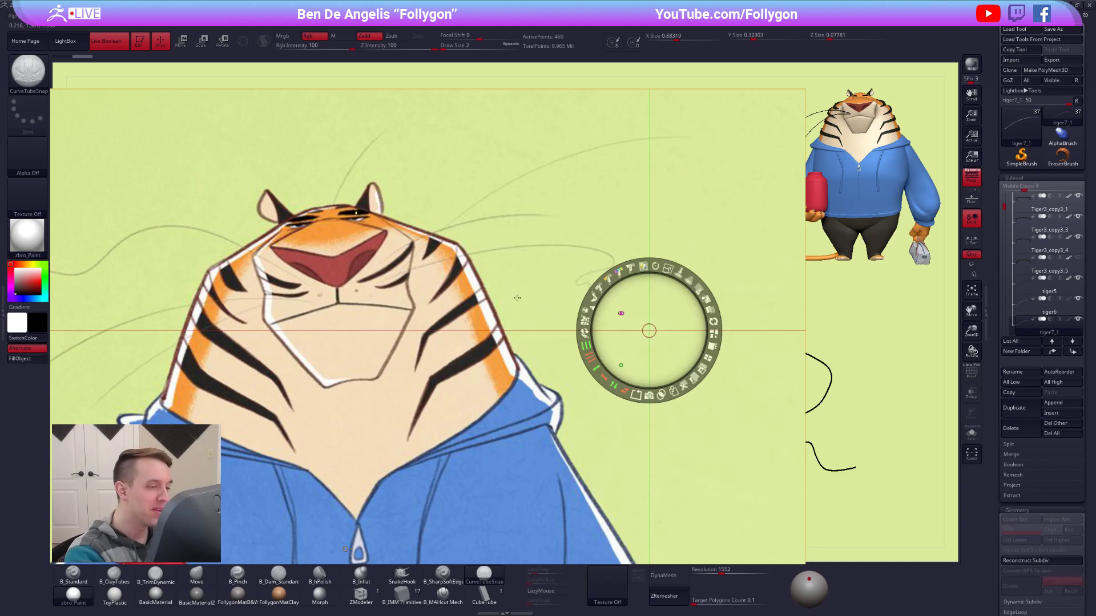
left_click(525, 298)
left_click_drag(544, 236, 464, 238)
left_click_drag(571, 434, 309, 276)
key("shift+z")
right_click_drag(608, 372, 492, 305, "ctrl")
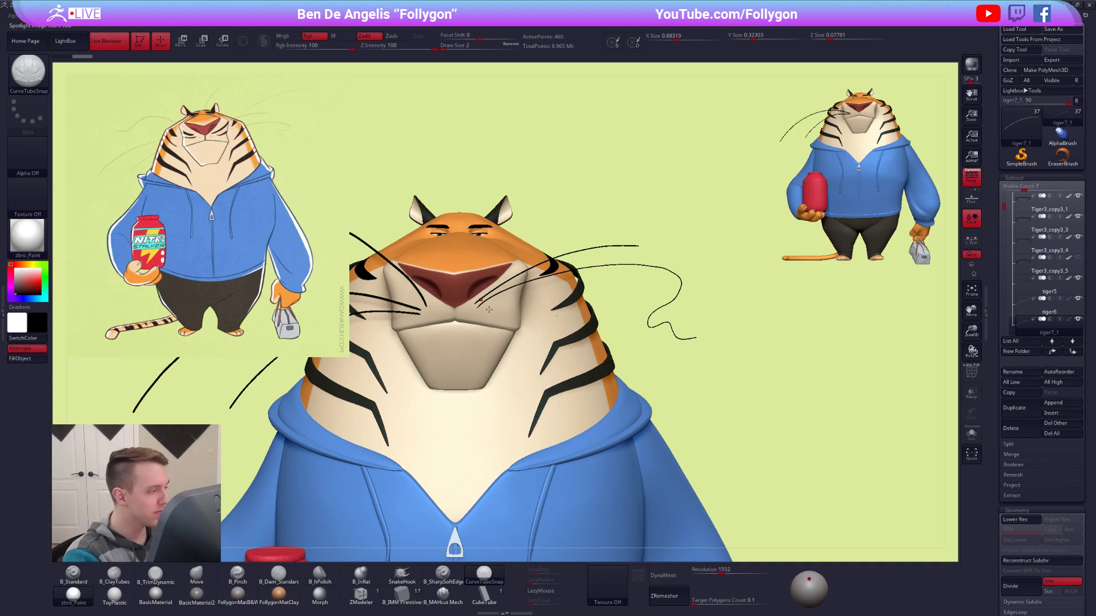
Draw another long upward-curving whisker from the tiger's left muzzle with the CurveTubeSnap brush.
left_click_drag(533, 270, 705, 197)
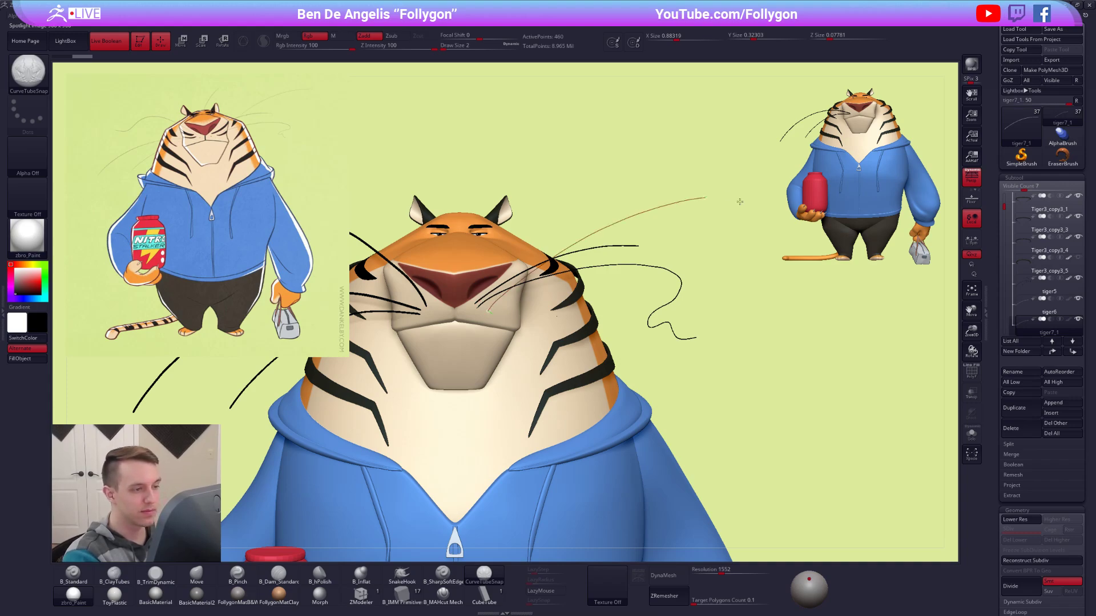
right_click_drag(685, 320, 670, 388, "ctrl")
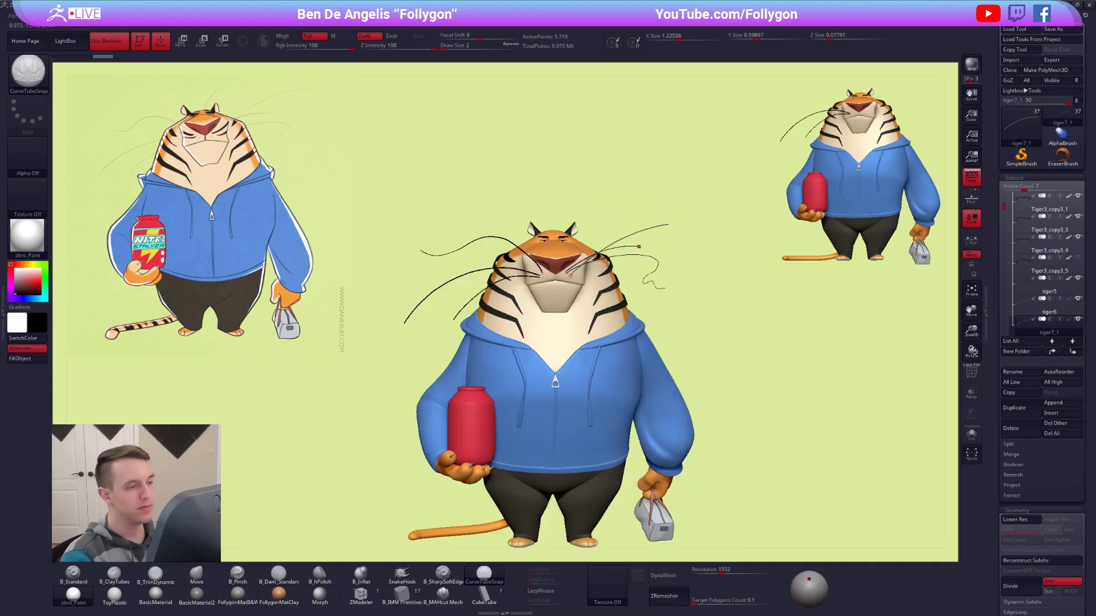
mouse_move(688, 348)
right_mouse_down("ctrl")
mouse_move(695, 360)
mouse_move(721, 327)
right_mouse_up("ctrl")
left_click_drag(767, 319, 775, 316, "ctrl")
Isolate the newly drawn whisker, remesh it with ZRemesher and show the whole model again.
key("alt+s")
right_click_drag(622, 329, 618, 398, "ctrl")
right_click_drag(526, 354, 687, 301, "alt")
key("alt+s")
key("alt+s")
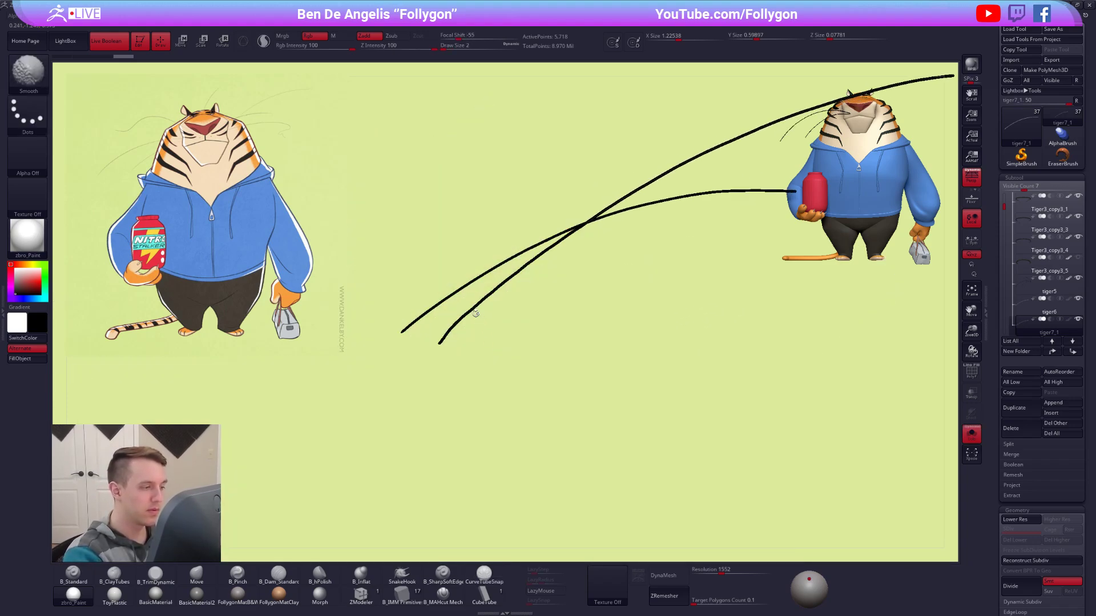
key("shift+f")
left_click(477, 311, "ctrl+shift")
key("1")
left_click(468, 330)
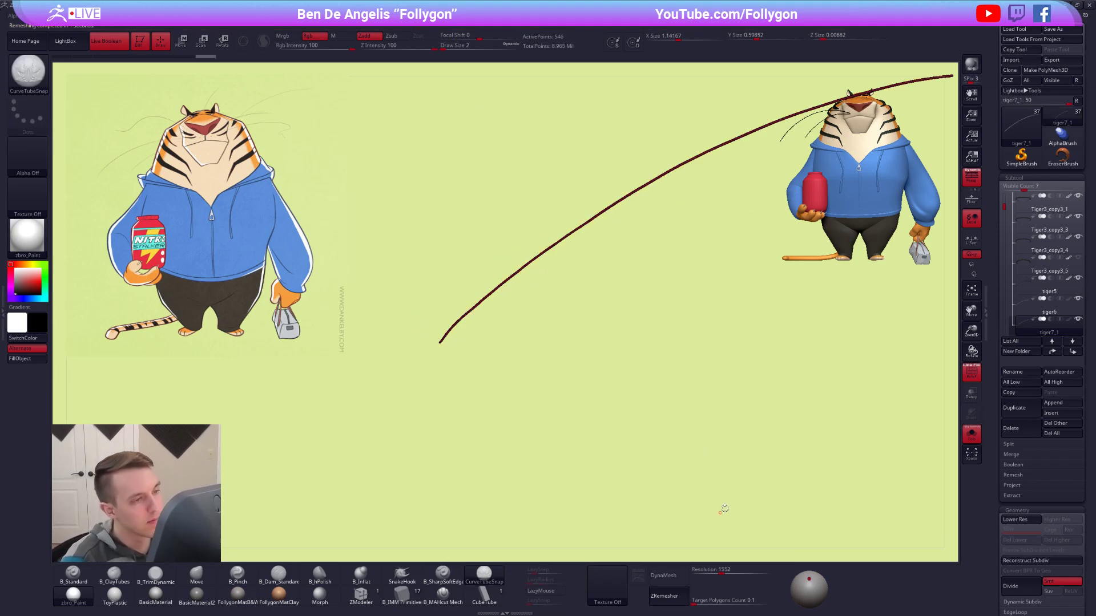
key("alt+s")
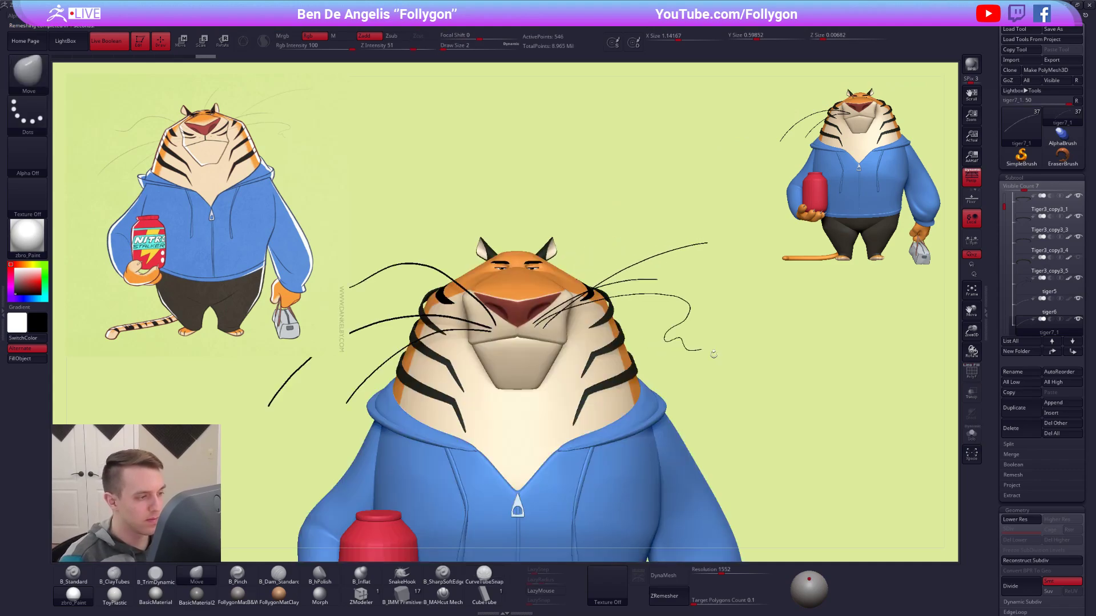
Use the Move brush at Draw Size 91 to reposition the root of the new whisker on the muzzle.
key("space")
left_click_drag(548, 331, 553, 330)
right_click_drag(540, 331, 530, 385, "ctrl")
key("space")
left_click_drag(545, 336, 552, 329)
key("space")
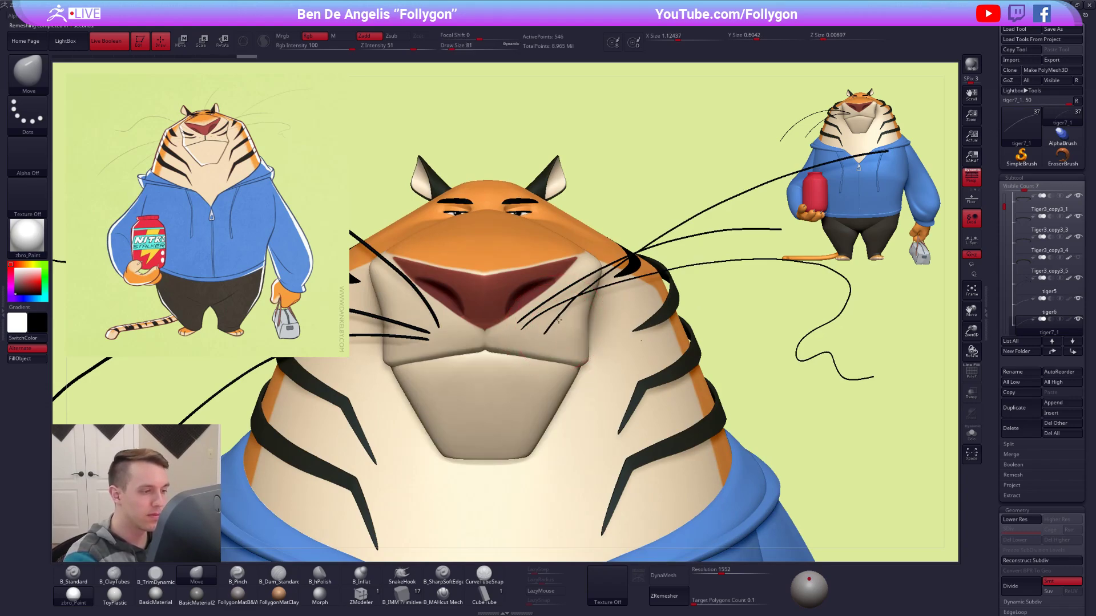
Enlarge the Move brush and bend the new whisker into a cleaner arc away from the cheek.
right_click_drag(627, 272, 682, 231, "ctrl")
key("space")
left_click_drag(684, 230, 691, 231)
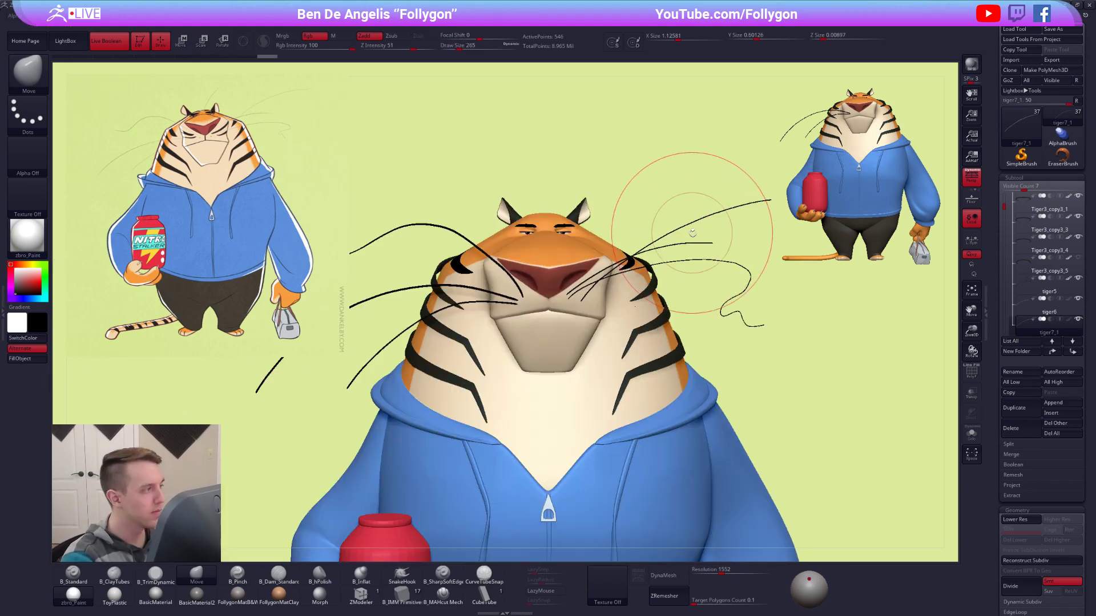
right_click_drag(674, 240, 614, 271, "alt")
key("space")
left_click_drag(632, 262, 637, 261)
left_click_drag(637, 260, 633, 254)
left_click_drag(708, 233, 741, 232)
left_click_drag(658, 244, 657, 242)
Adjust the new whisker's depth with the Move brush while checking it isolated and from other angles.
right_click_drag(650, 294, 629, 315)
key("space")
left_click_drag(627, 314, 636, 313)
key("alt+s")
key("alt+s")
mouse_move(637, 247)
left_mouse_down()
mouse_move(635, 235)
mouse_move(581, 250)
left_mouse_up()
mouse_move(717, 248)
left_mouse_down()
mouse_move(708, 123)
mouse_move(674, 349)
mouse_move(708, 247)
left_mouse_up()
key("s")
left_click_drag(811, 391, 734, 414, "alt")
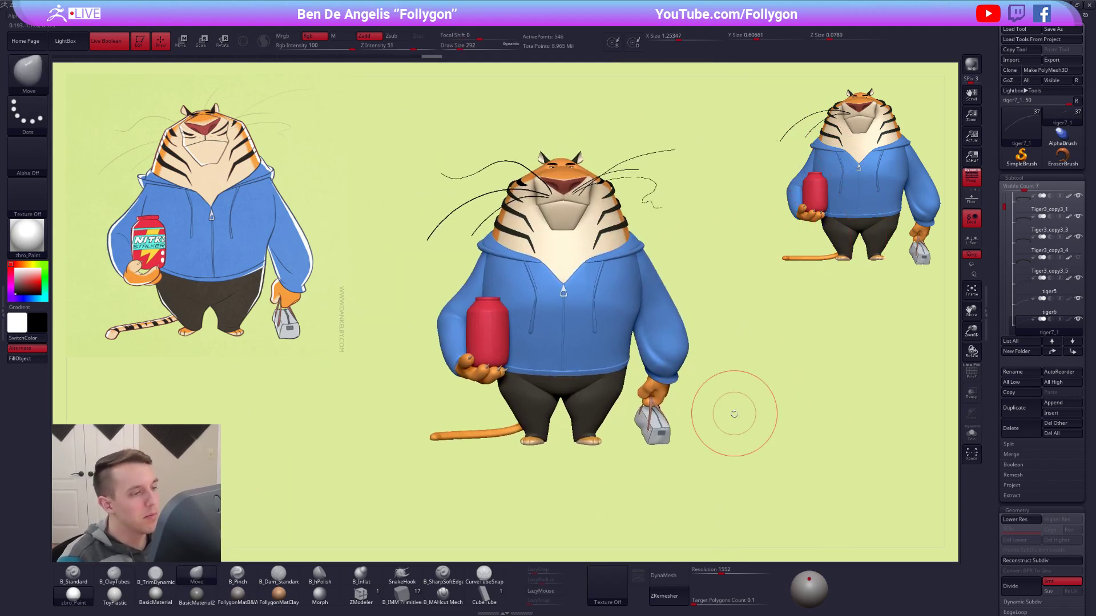
Select the tiger6 subtool and merge the tiger7_1 and tiger7 whisker subtools down into it.
left_click_drag(574, 228, 613, 243, "alt")
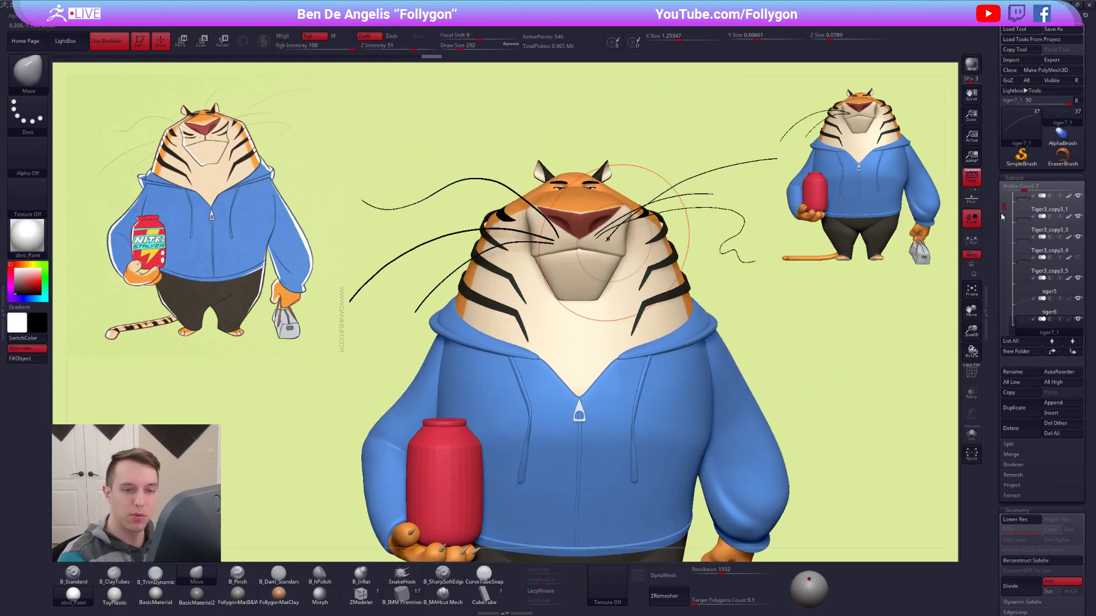
scroll(1034, 255, "down", 2)
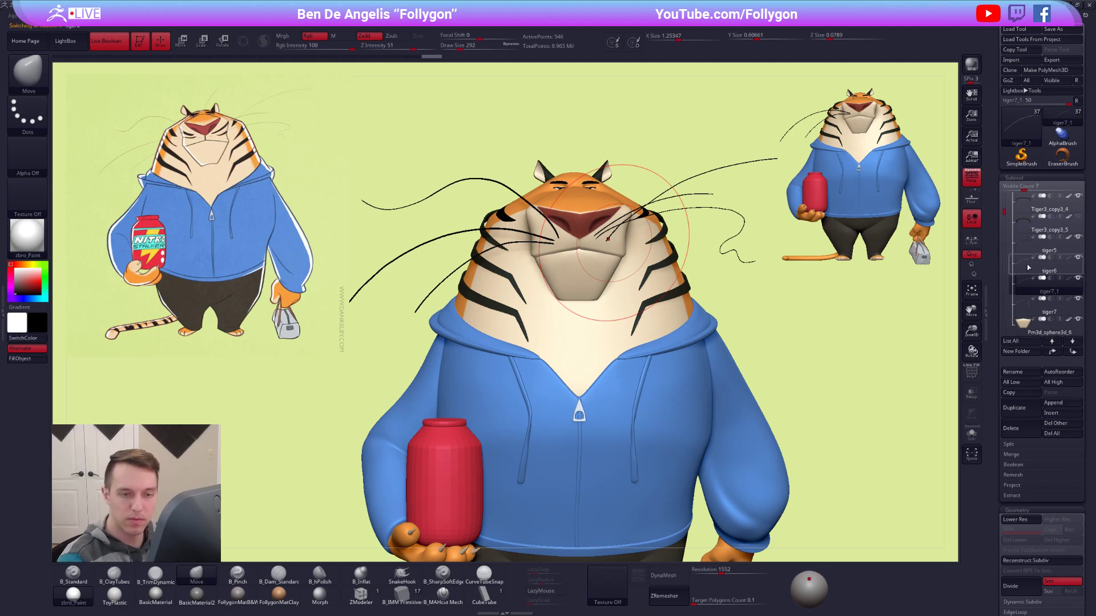
left_click(1030, 268)
key("alt+s")
key("ctrl+shift+f")
left_click(843, 324)
left_click(812, 341)
key("ctrl+shift+f")
left_click(821, 334)
left_click(795, 350)
key("alt+s")
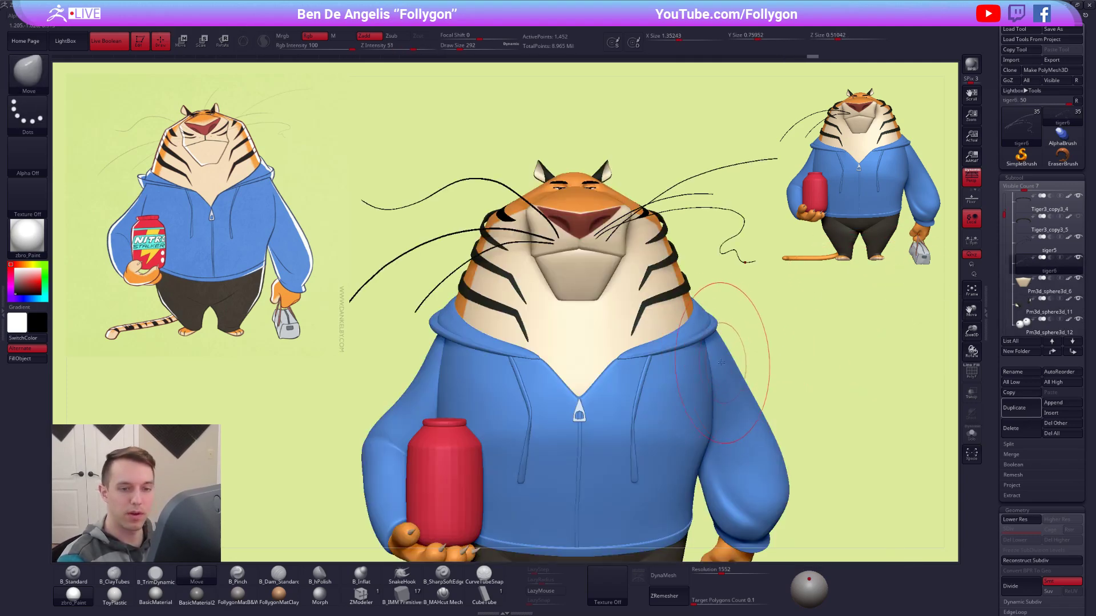
Reduce the Move brush to Draw Size 96 and nudge the whisker roots on the tiger's left muzzle into place.
key("space")
mouse_move(613, 248)
left_mouse_down()
mouse_move(604, 248)
mouse_move(614, 297)
left_mouse_up()
key("alt+s")
key("w")
key("q")
key("alt+s")
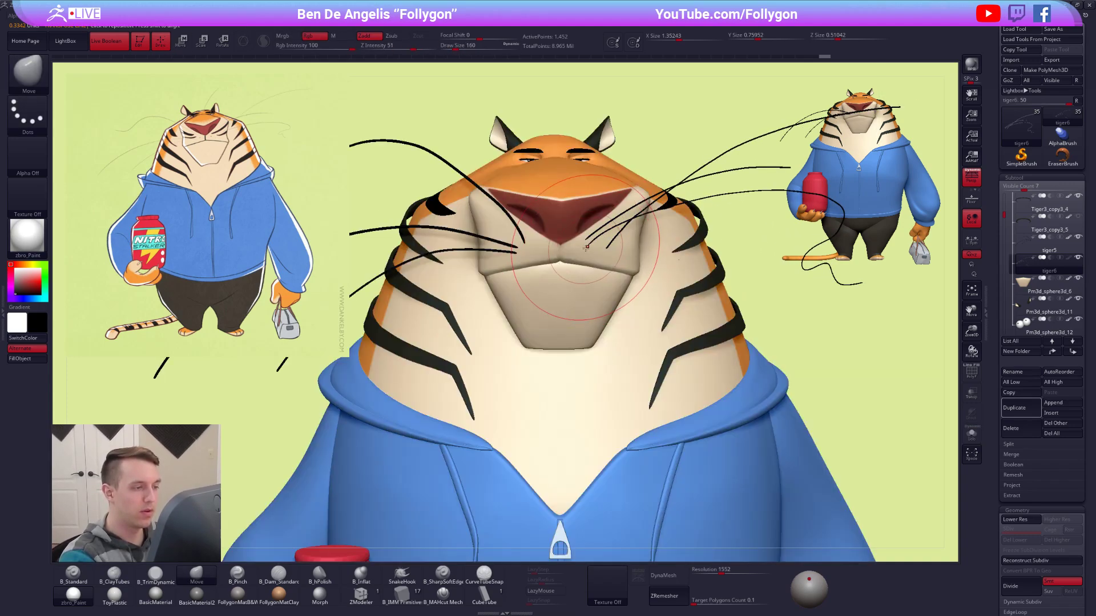
key("space")
left_click_drag(600, 249, 594, 248)
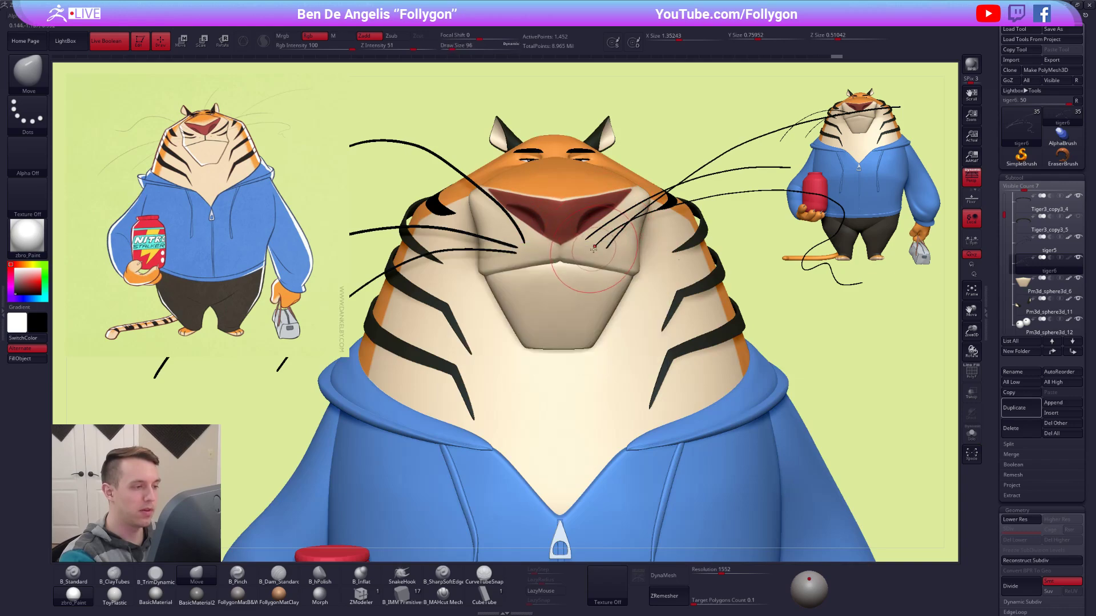
mouse_move(590, 250)
right_mouse_down()
mouse_move(617, 251)
mouse_move(562, 254)
right_mouse_up()
mouse_move(642, 288)
right_mouse_down("alt")
mouse_move(617, 283)
mouse_move(651, 268)
right_mouse_up("alt")
right_click_drag(802, 289, 605, 265, "alt")
Select the tiger5 subtool holding the three whiskers on the tiger's right side.
key("e")
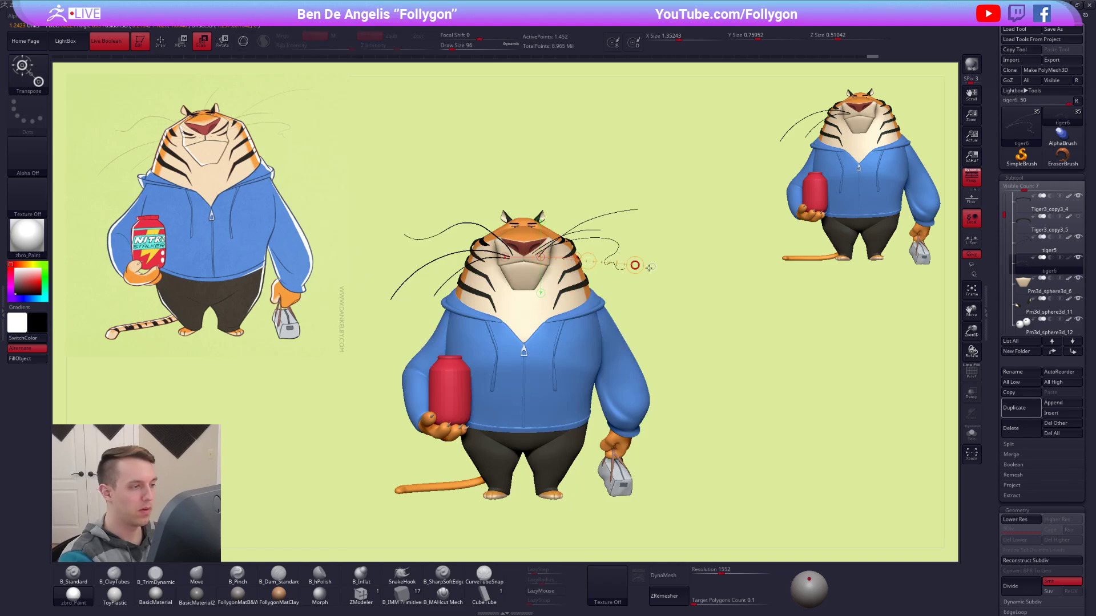
key("q")
right_click_drag(636, 295, 593, 343, "ctrl")
left_click(1030, 251)
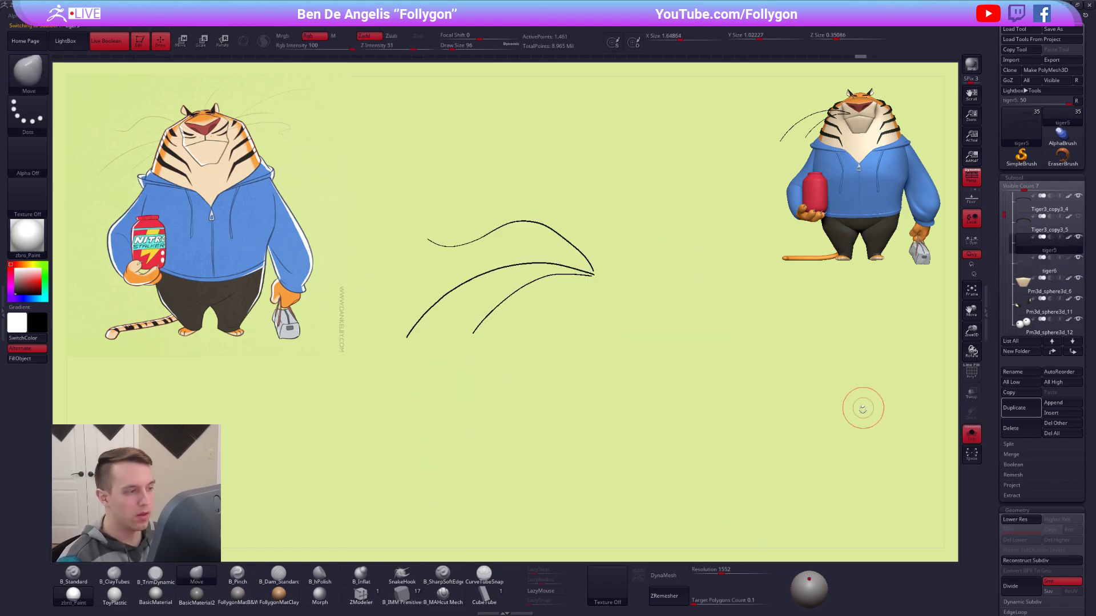
Try thinning the tiger5 whiskers with the Inflate deformation and compare them on the model.
scroll(997, 414, "down", 10)
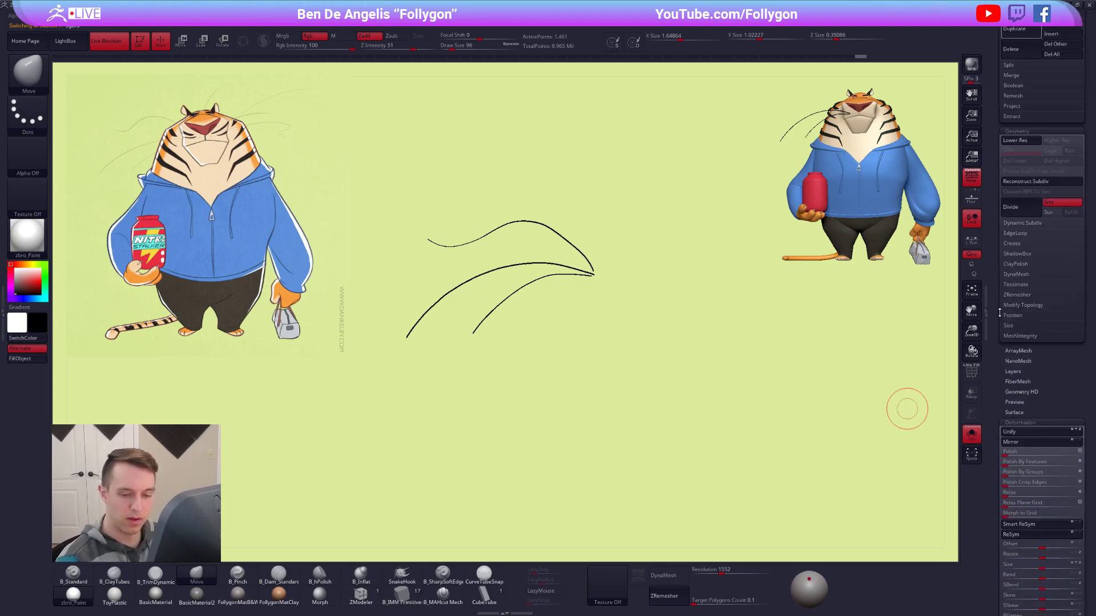
left_click_drag(1040, 396, 1040, 399)
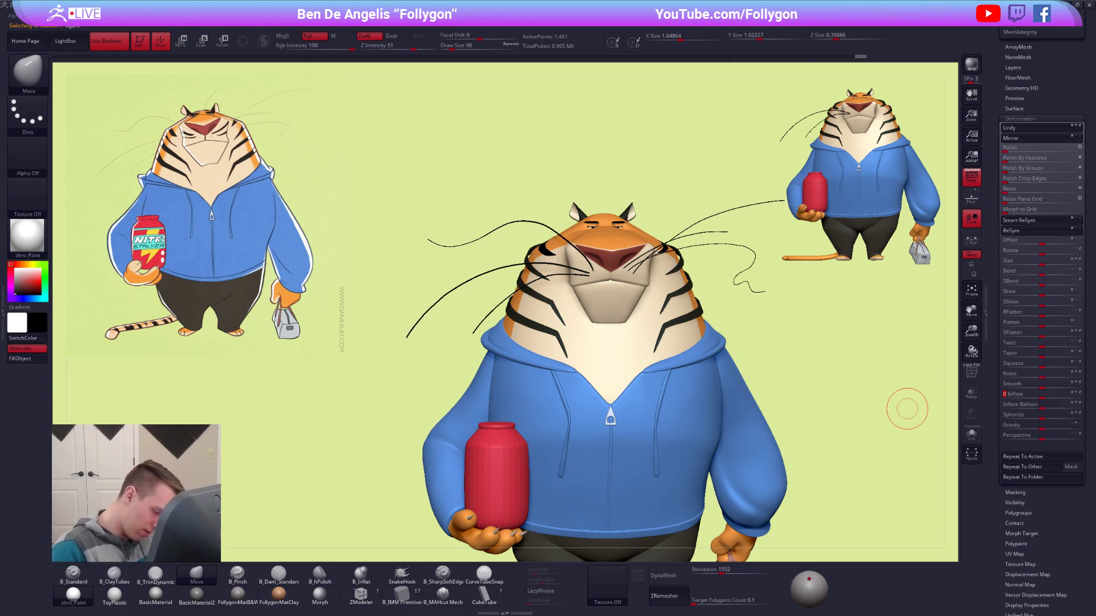
key("Return")
key("alt+shift+s")
key("alt+shift+s")
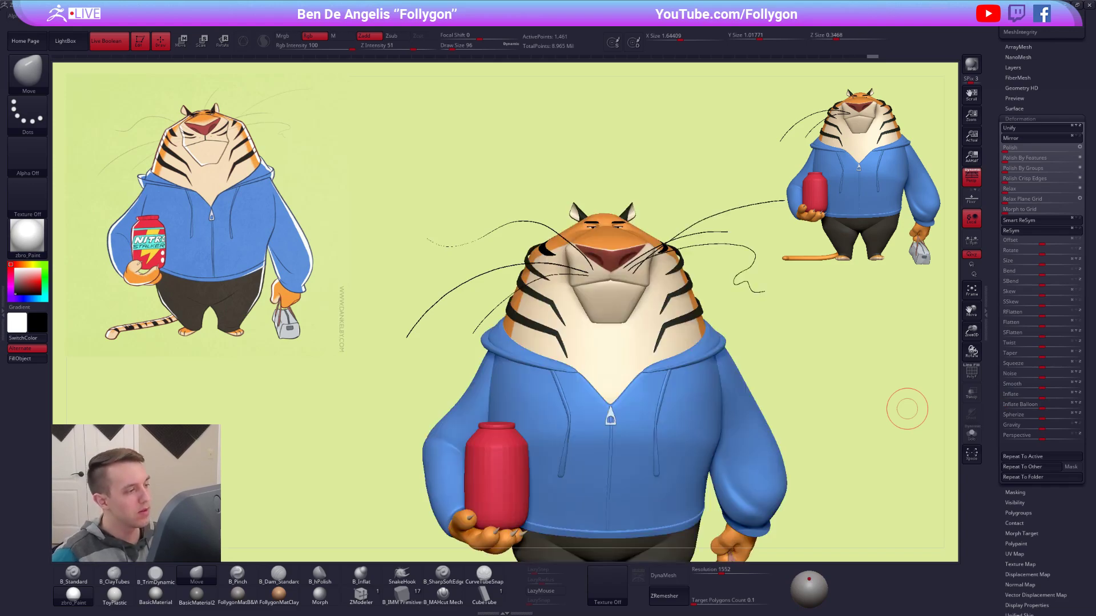
key("alt+shift+s")
Try to thicken the overly thin stretch near the tip of the upper tiger5 whisker with brush strokes.
left_click_drag(460, 244, 554, 374, "alt")
left_click_drag(536, 333, 743, 355, "alt")
mouse_move(486, 300)
left_mouse_down("alt")
mouse_move(509, 316)
mouse_move(557, 306)
left_mouse_up("alt")
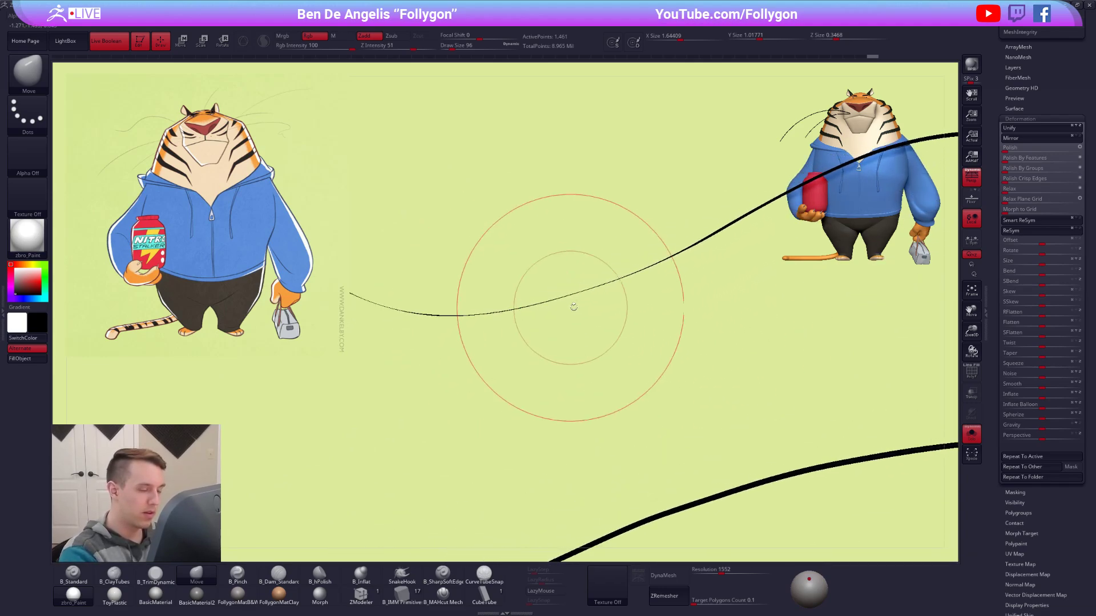
left_click_drag(648, 274, 553, 313, "shift")
key("ctrl+z")
key("ctrl+z")
mouse_move(692, 389)
left_mouse_down("alt")
mouse_move(661, 340)
mouse_move(581, 322)
left_mouse_up("alt")
left_click_drag(682, 331, 631, 322, "alt")
key("ctrl+shift")
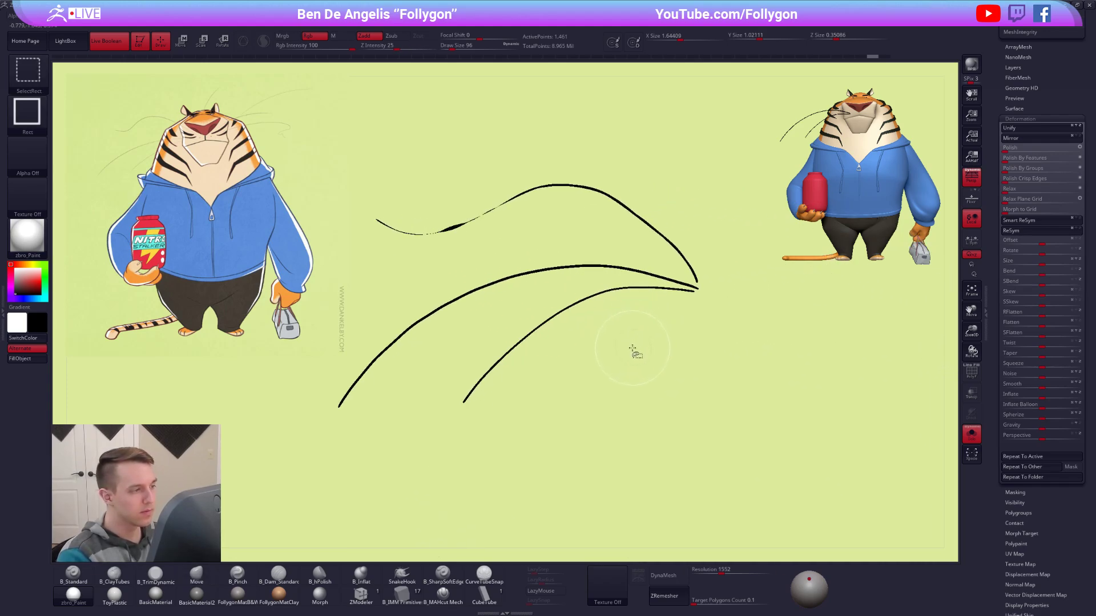
Undo the brush strokes and the Inflate deformation on the tiger5 whiskers.
key("ctrl+z")
key("ctrl+z")
key("ctrl+z")
key("ctrl+shift+z")
left_click_drag(601, 371, 604, 358, "shift")
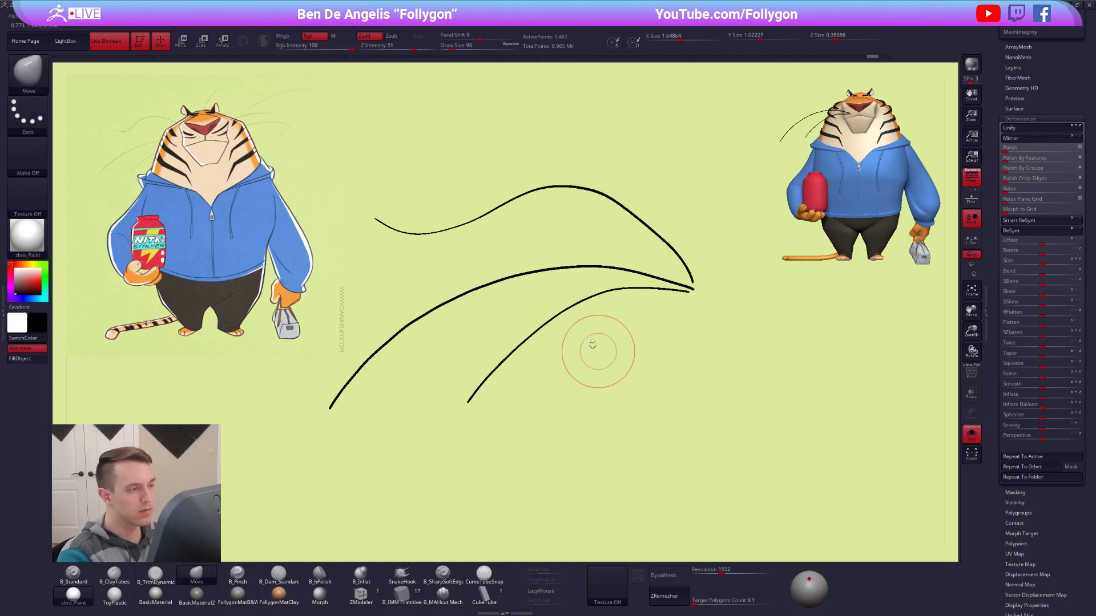
Thin the upper tiger5 whisker along its length with the Smooth brush and check it on the model.
left_click_drag(387, 229, 399, 233, "shift")
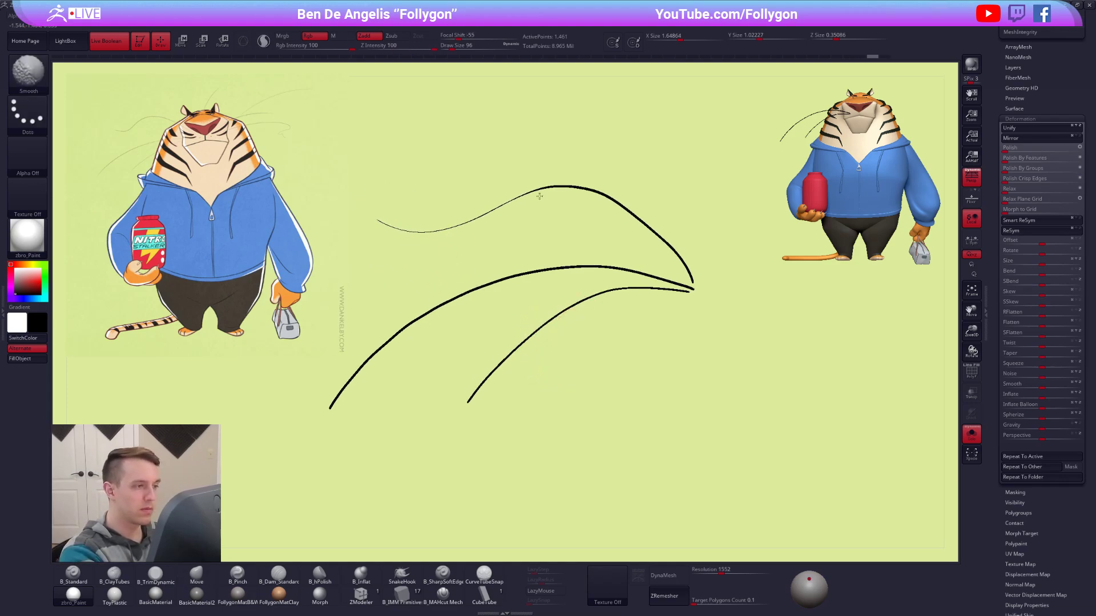
mouse_move(679, 261)
left_mouse_down("shift")
mouse_move(693, 282)
mouse_move(653, 293)
left_mouse_up("shift")
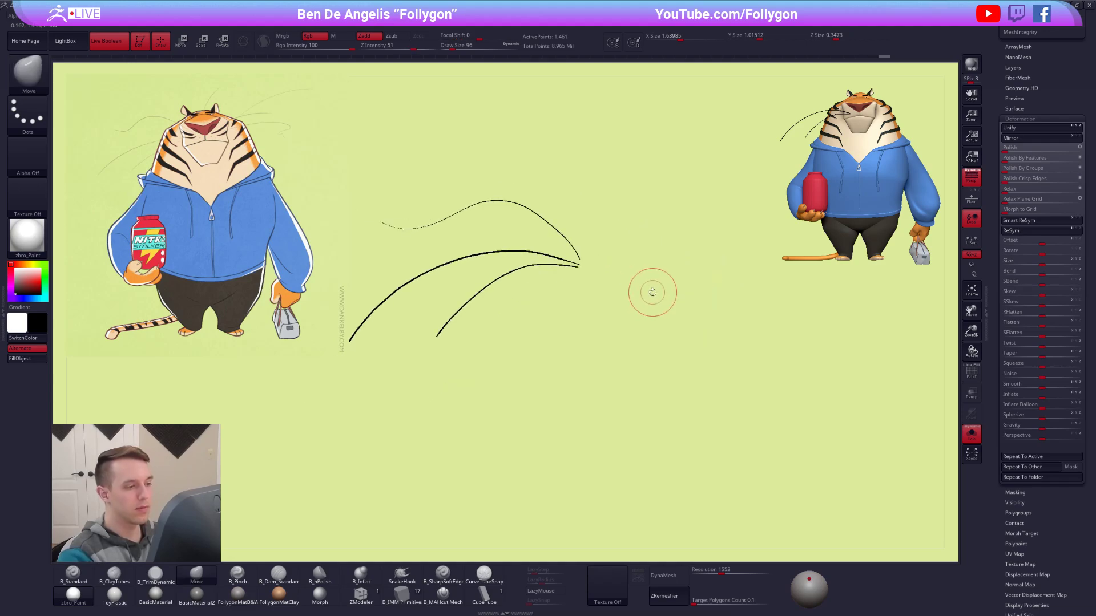
key("alt+s")
left_click_drag(532, 262, 645, 295, "alt")
key("shift")
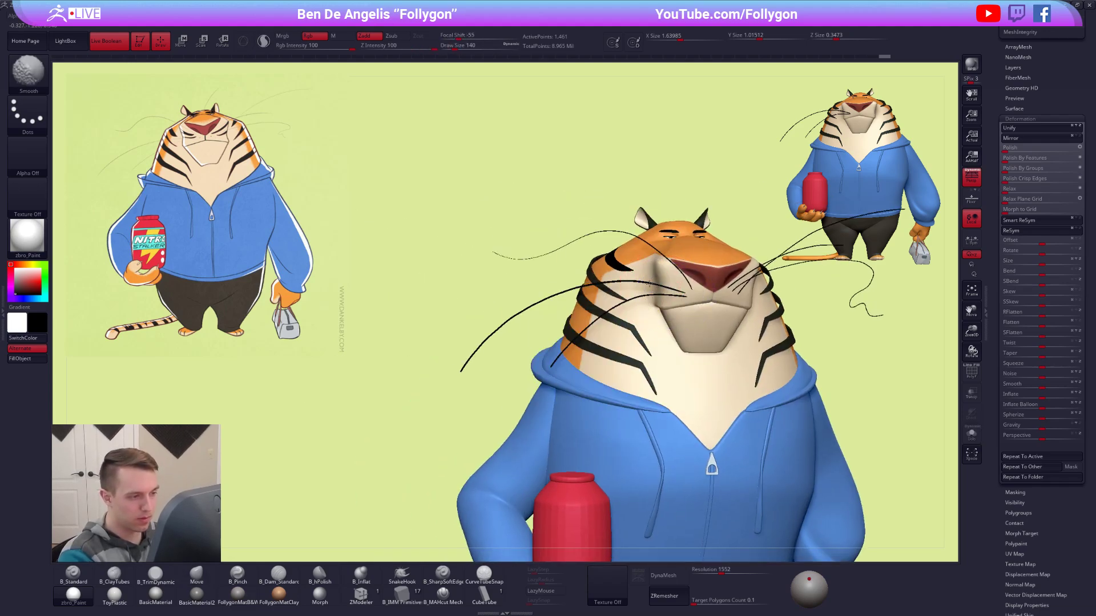
mouse_move(511, 337)
left_mouse_down("alt")
mouse_move(504, 303)
mouse_move(567, 306)
left_mouse_up("alt")
Lower the Smooth brush's Z Intensity to 10 for gentler thinning.
key("alt+s")
key("space")
key("shift+space")
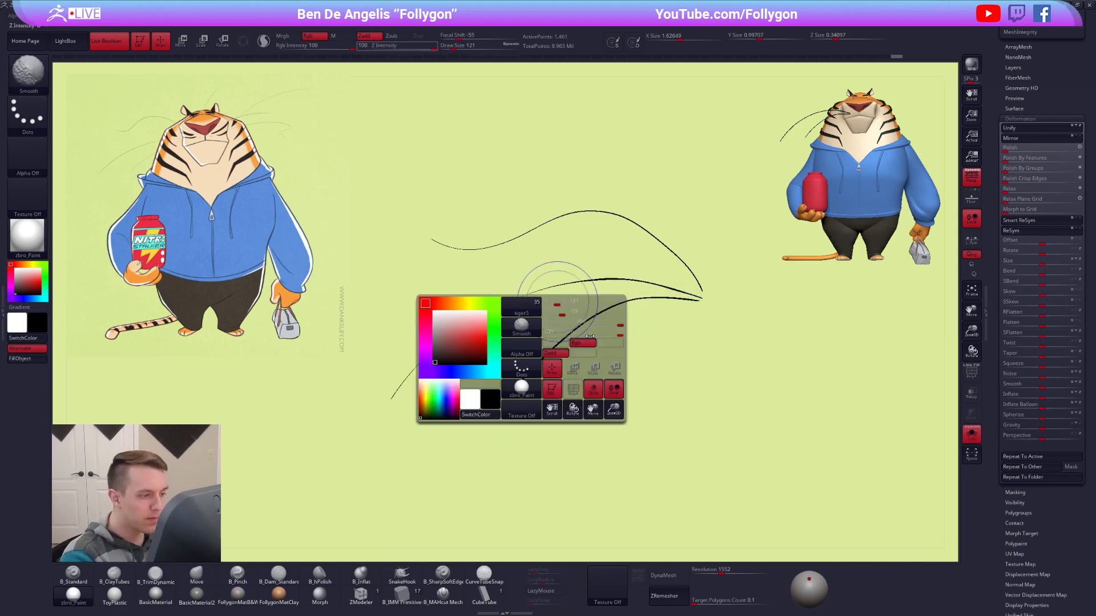
key("space")
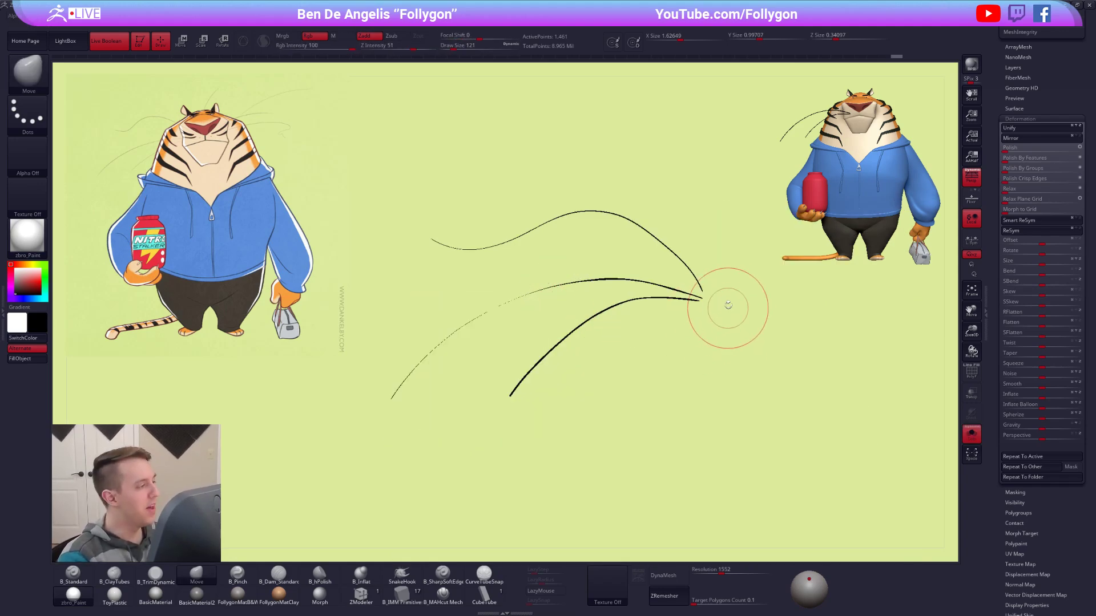
key("shift+space")
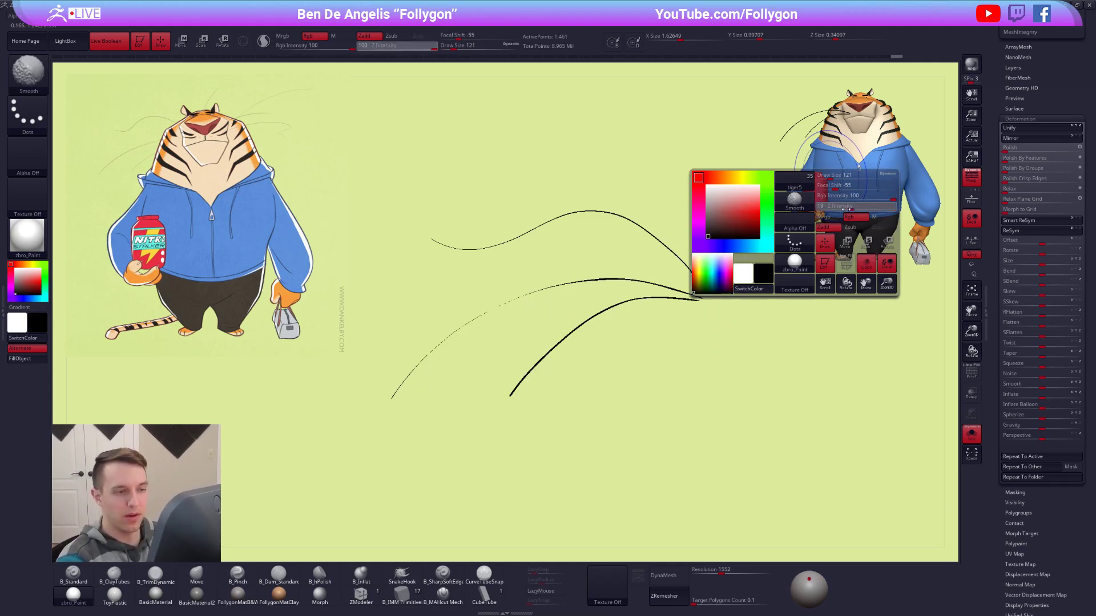
Smooth the middle and lower tiger5 whiskers toward their tips to thin them, and check them on the whole model.
left_click_drag(389, 400, 701, 298)
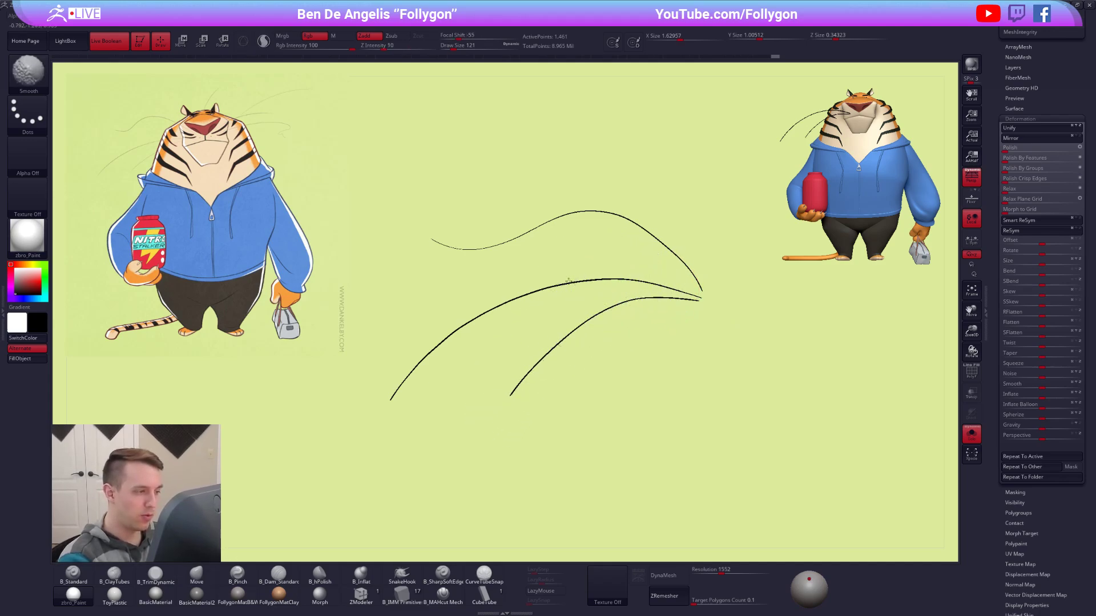
left_click_drag(613, 278, 614, 276)
left_click_drag(469, 323, 394, 396, "shift")
left_click_drag(435, 350, 384, 421, "shift")
left_click_drag(502, 373, 570, 337)
left_click_drag(603, 289, 600, 286)
mouse_move(529, 321)
left_mouse_down()
mouse_move(583, 328)
mouse_move(801, 448)
mouse_move(694, 421)
left_mouse_up()
key("alt+s")
left_click_drag(839, 447, 795, 461, "alt")
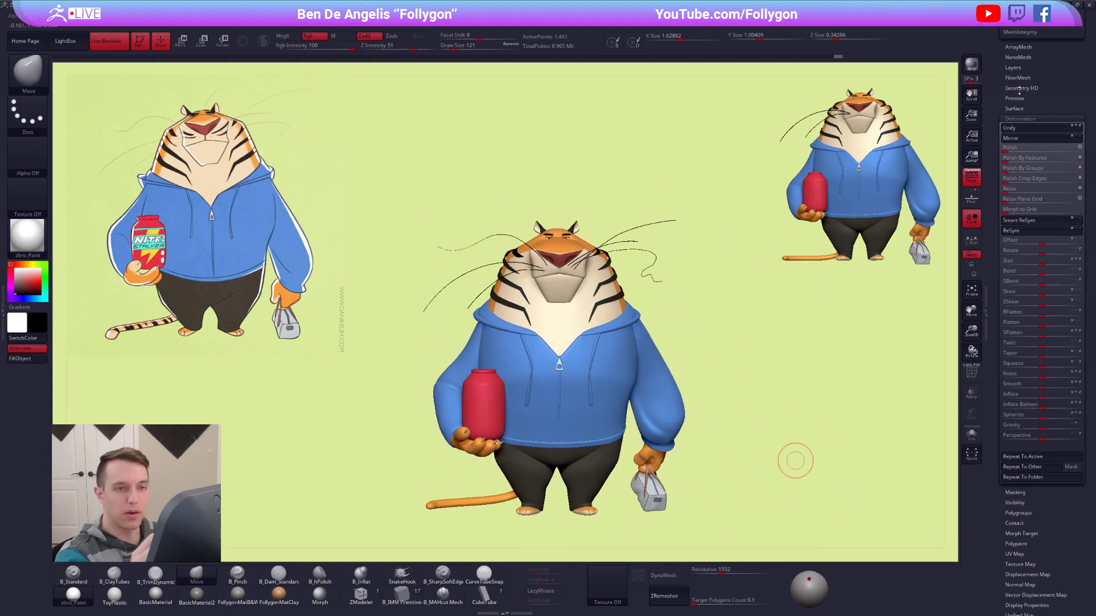
left_click_drag(1017, 90, 1007, 343)
right_click_drag(545, 268, 538, 251, "ctrl")
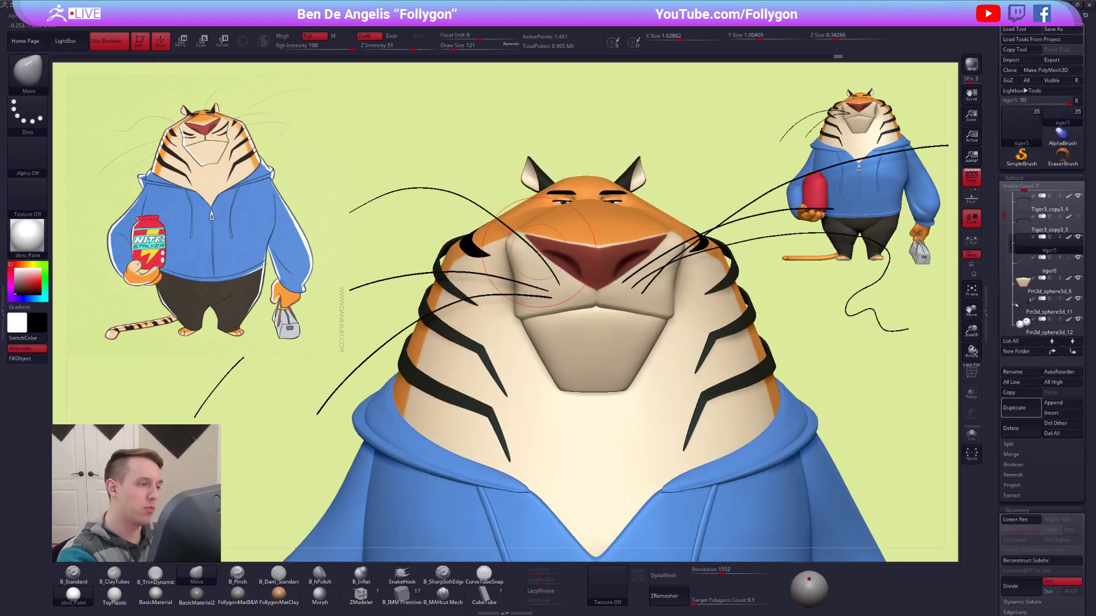
Examine the whisker placement around the muzzle from the front and from an angled view.
key("w")
key("q")
key("space")
left_click_drag(547, 263, 551, 263)
right_click_drag(514, 305, 562, 300)
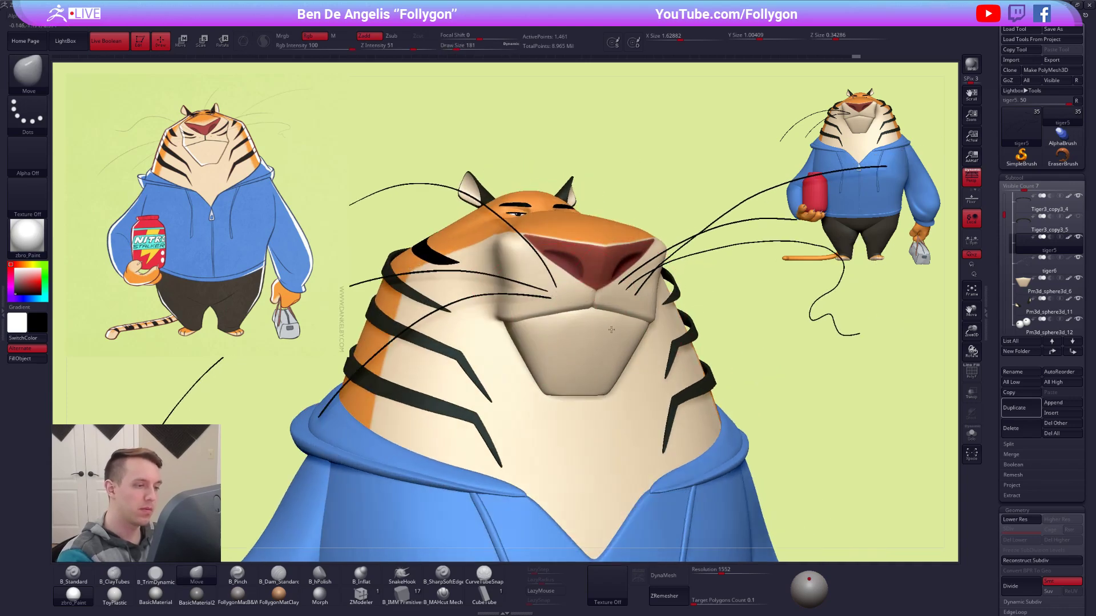
right_click_drag(598, 338, 639, 338)
key("space")
left_click_drag(630, 349, 626, 349)
right_click_drag(673, 297, 660, 284, "alt")
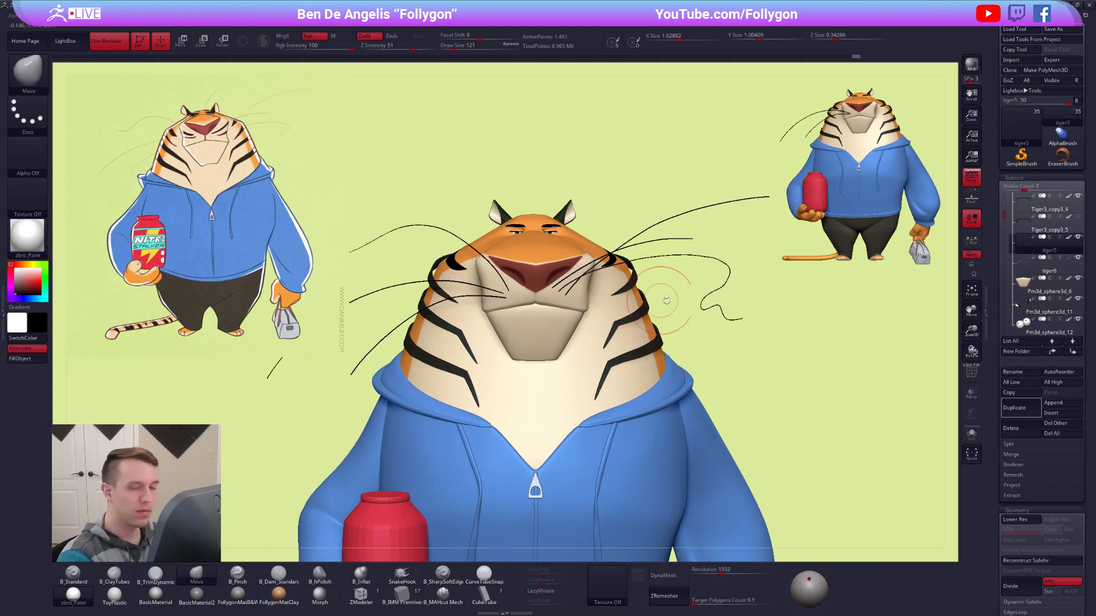
Merge the tiger6 whisker subtool down into tiger5, accepting the non-undoable operation.
key("ctrl+shift+f")
left_click(836, 315)
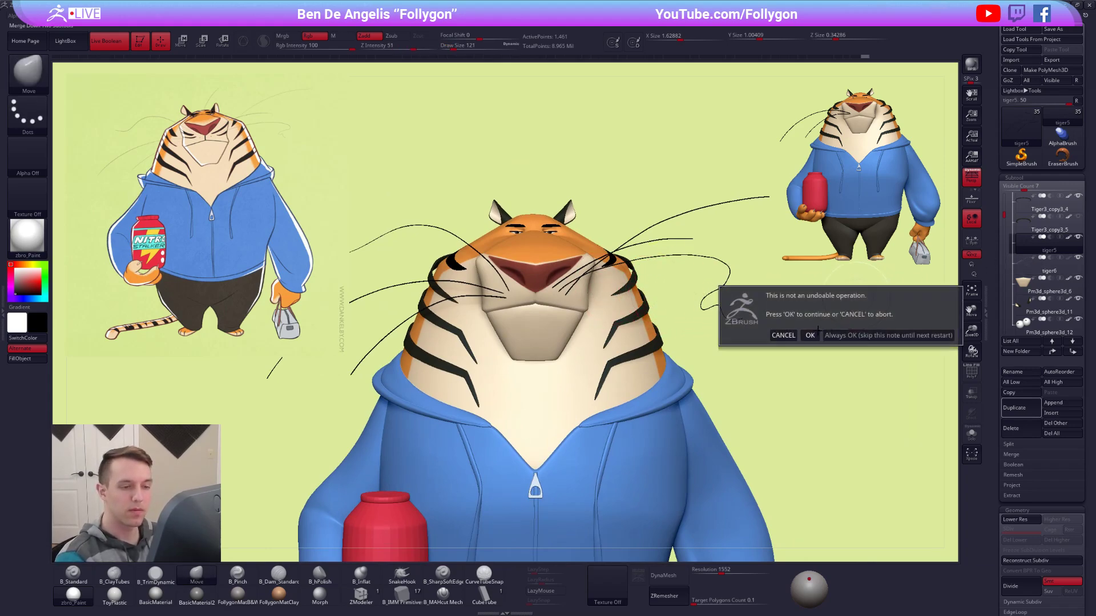
left_click(813, 334)
left_click(828, 409)
key("alt+shift+s")
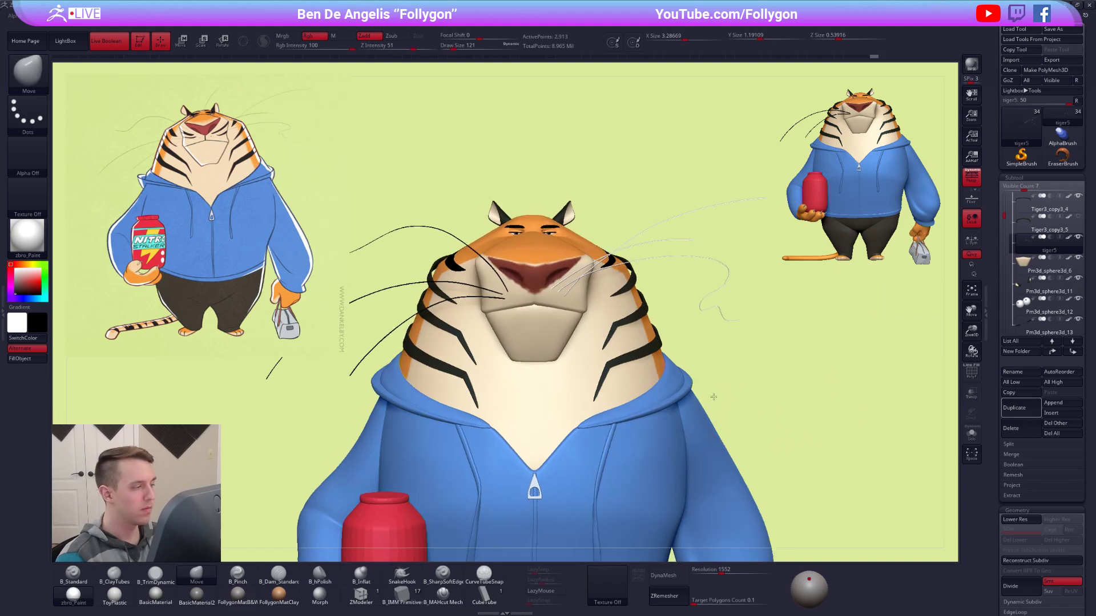
Fill the merged tiger5 whiskers with black, including the material.
right_click_drag(719, 399, 670, 374, "alt")
key("1")
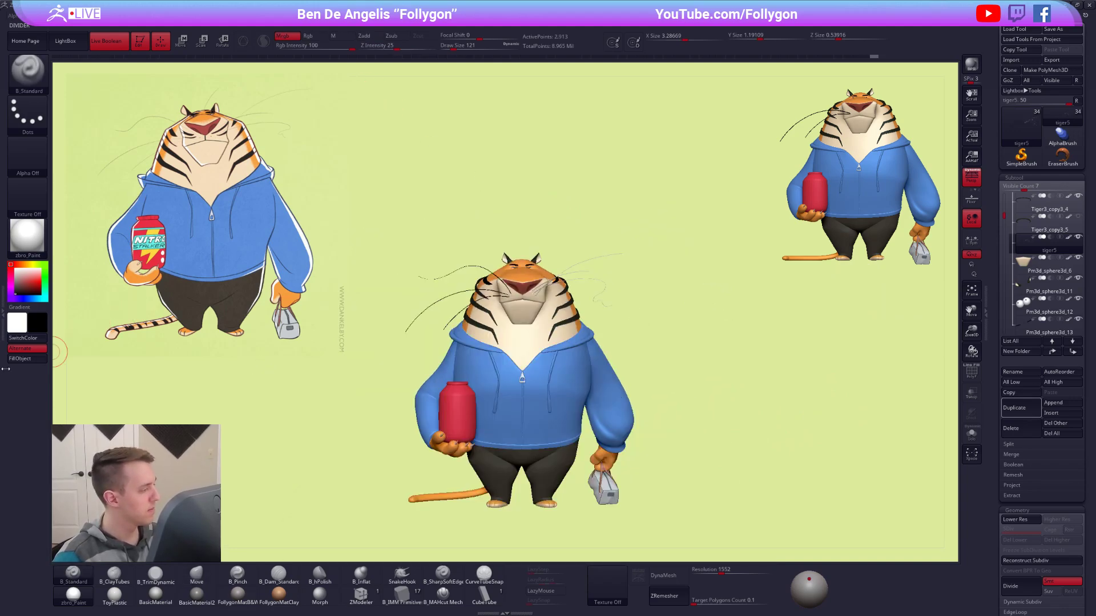
left_click(20, 359)
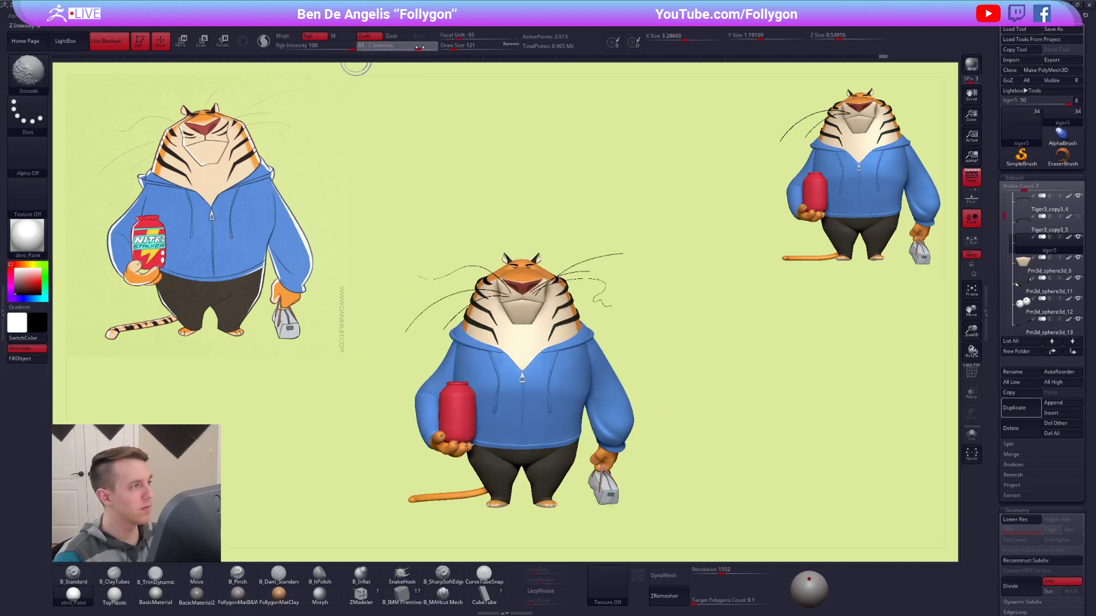
right_click_drag(589, 337, 582, 227, "alt")
mouse_move(514, 284)
right_mouse_down()
mouse_move(583, 290)
mouse_move(625, 258)
mouse_move(657, 268)
mouse_move(668, 299)
mouse_move(710, 315)
mouse_move(628, 286)
mouse_move(612, 331)
mouse_move(572, 265)
mouse_move(631, 262)
mouse_move(631, 277)
mouse_move(594, 248)
mouse_move(619, 293)
right_mouse_up()
Switch to the Move brush and set its Draw Size to 227.
key("b")
key("m")
key("v")
key("space")
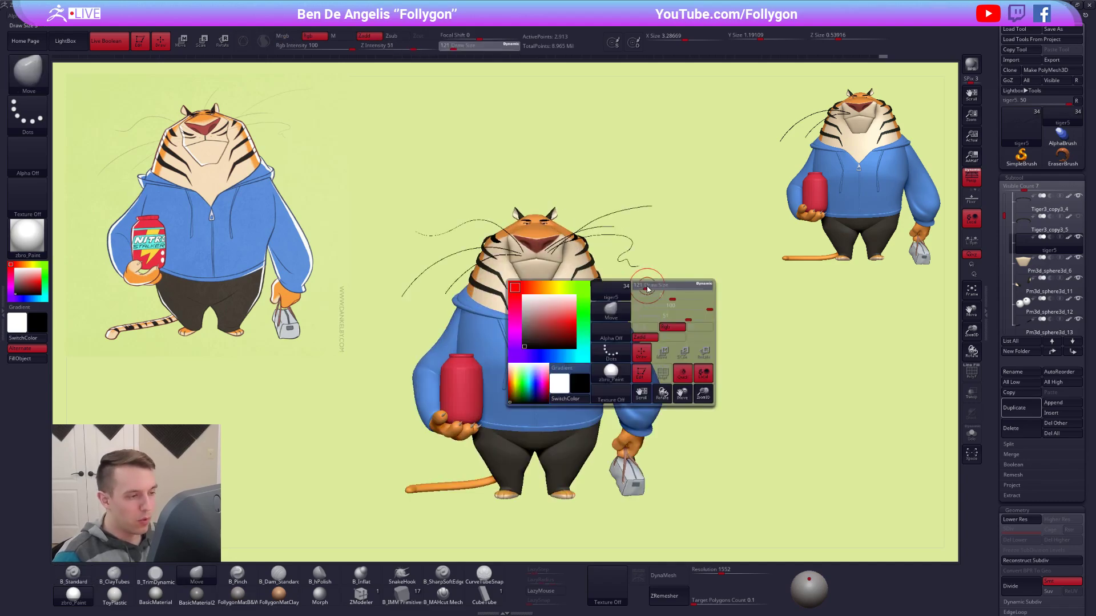
left_click(651, 287)
Choose SelectLasso as the tool for isolating parts of the whiskers.
key("ctrl+shift+space")
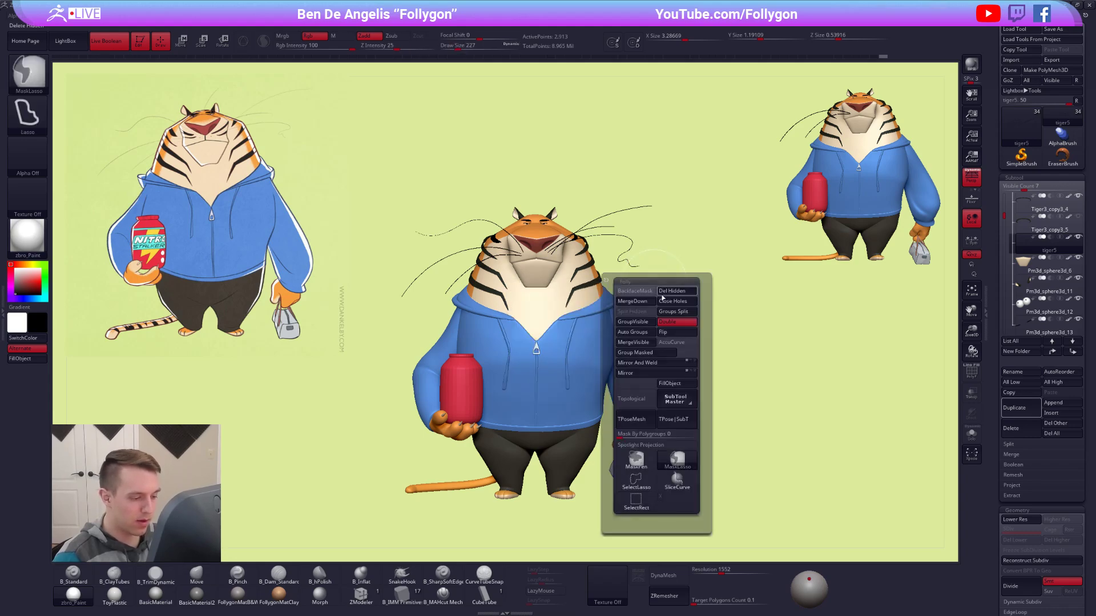
left_click(640, 477)
left_click(663, 459)
mouse_move(533, 318)
right_mouse_down("alt")
mouse_move(519, 294)
mouse_move(542, 291)
mouse_move(562, 309)
right_mouse_up("alt")
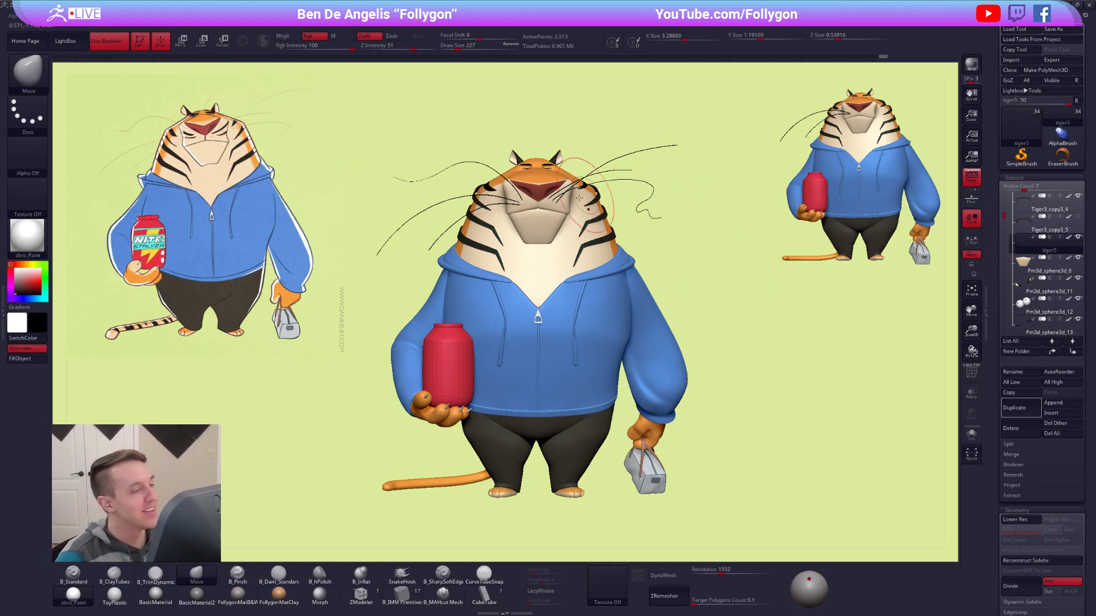
right_click_drag(569, 198, 662, 165, "ctrl")
right_click_drag(662, 166, 693, 220, "alt")
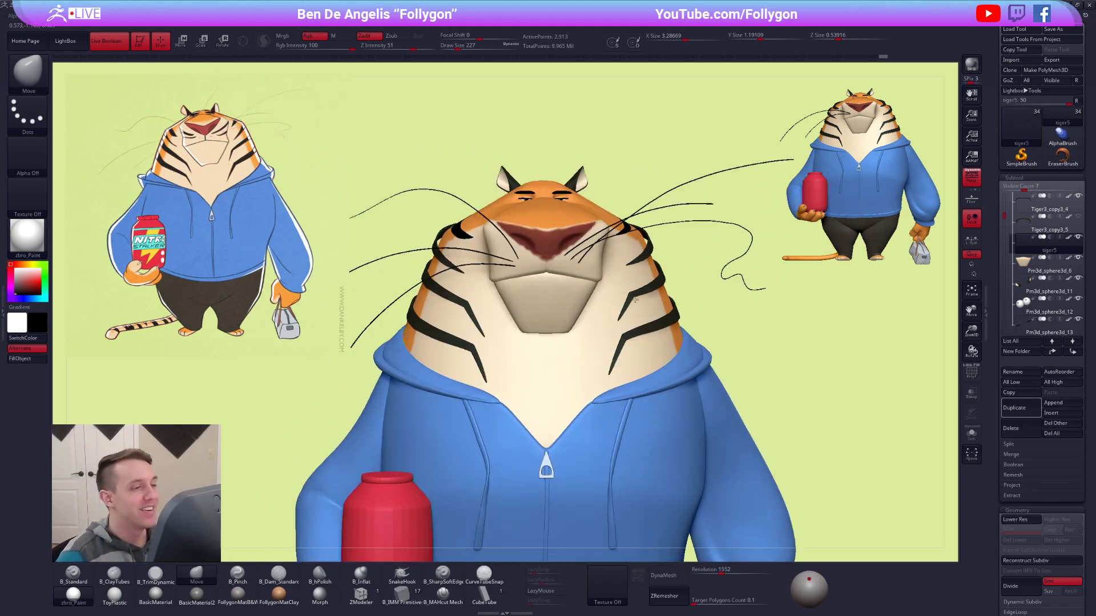
Duplicate the tiger5 subtool, isolate its middle whisker beside the cheek and delete the hidden whiskers.
left_click(1008, 409)
left_click(694, 204, "ctrl+shift")
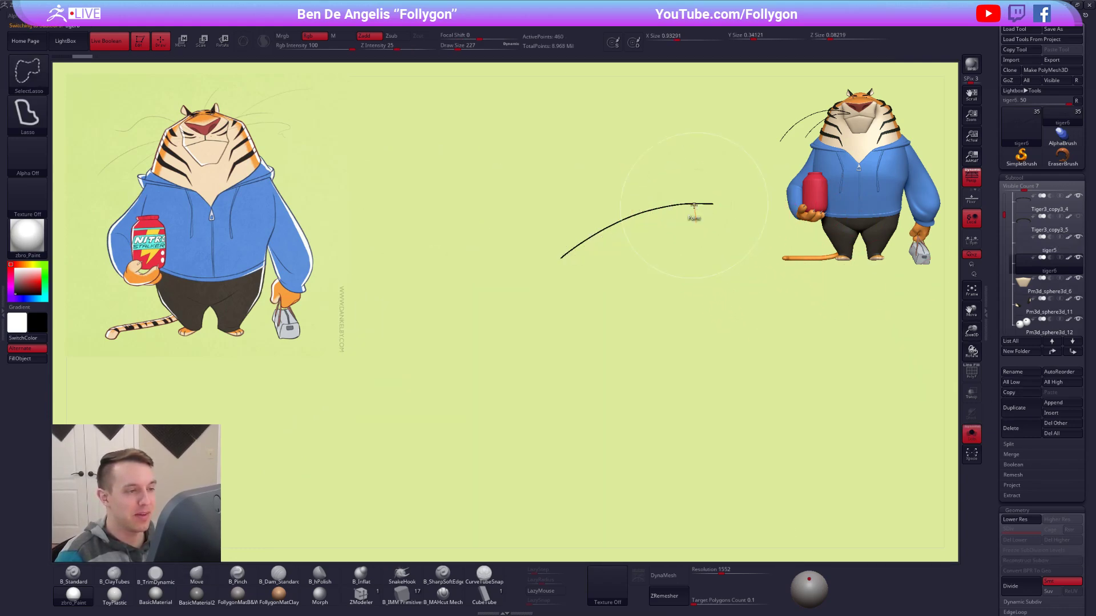
key("space")
left_click(720, 221)
Rotate the duplicated whisker upright and move it up to the brow on top of the head.
key("r")
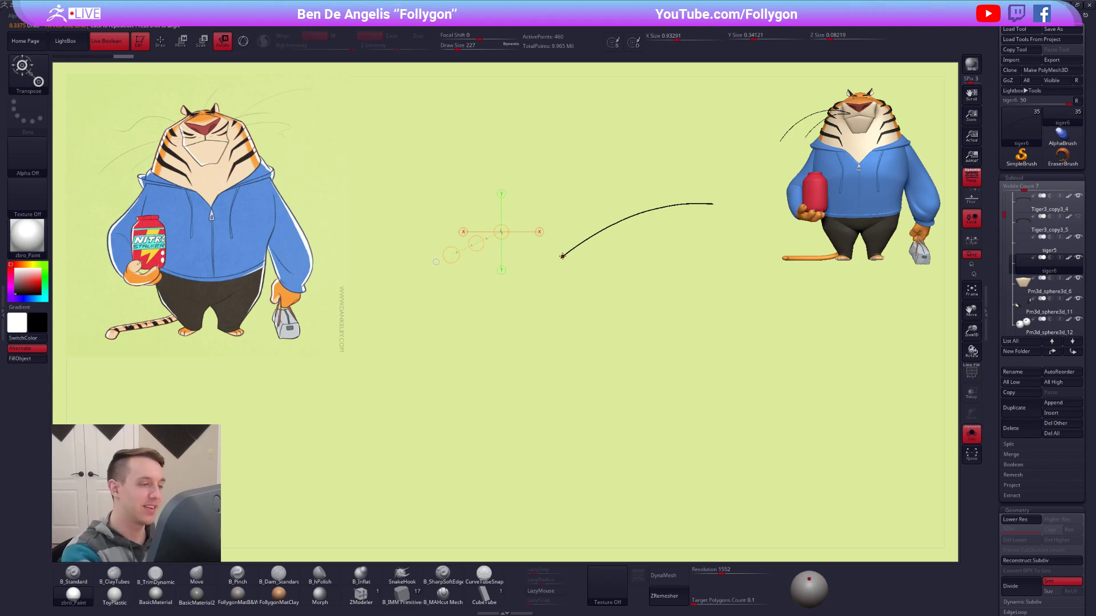
key("alt+s")
key("w")
right_click_drag(587, 281, 548, 229, "ctrl")
right_click_drag(445, 239, 618, 294)
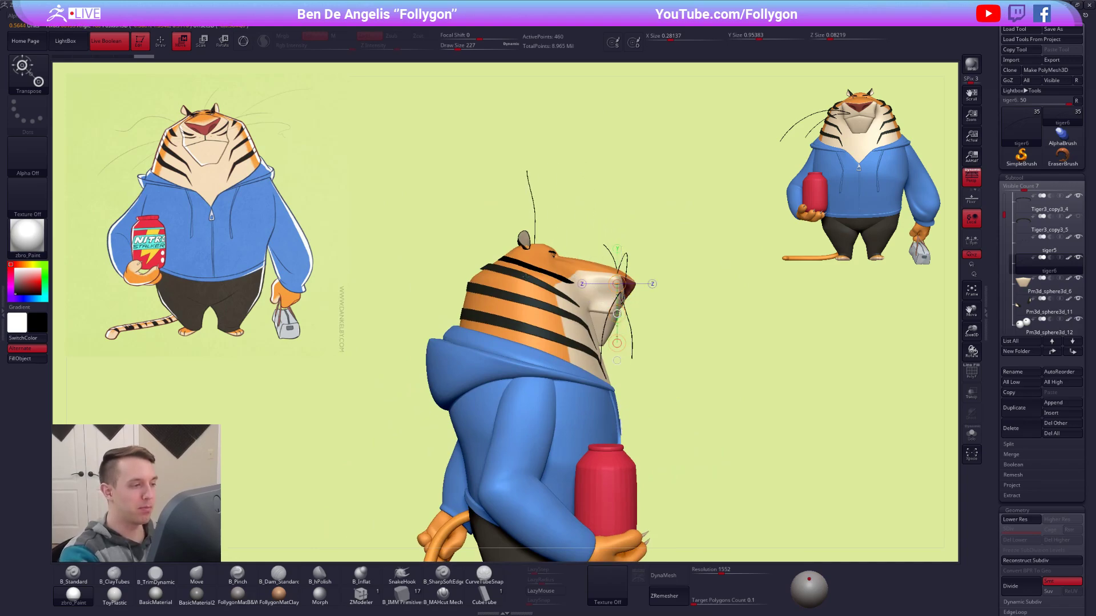
right_click_drag(526, 291, 421, 296)
right_click_drag(562, 324, 586, 324, "alt")
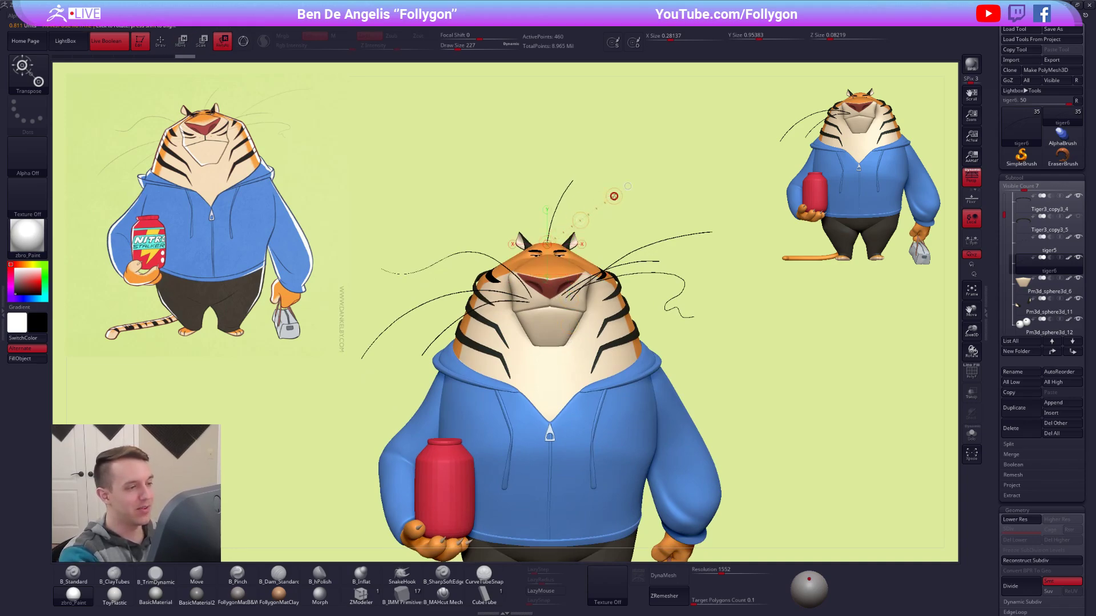
Tilt the brow whisker outward and adjust its depth on the head from the side view.
key("q")
mouse_move(758, 349)
right_mouse_down("ctrl")
mouse_move(740, 340)
mouse_move(781, 450)
mouse_move(819, 487)
mouse_move(897, 481)
mouse_move(804, 457)
right_mouse_up("ctrl")
key("w")
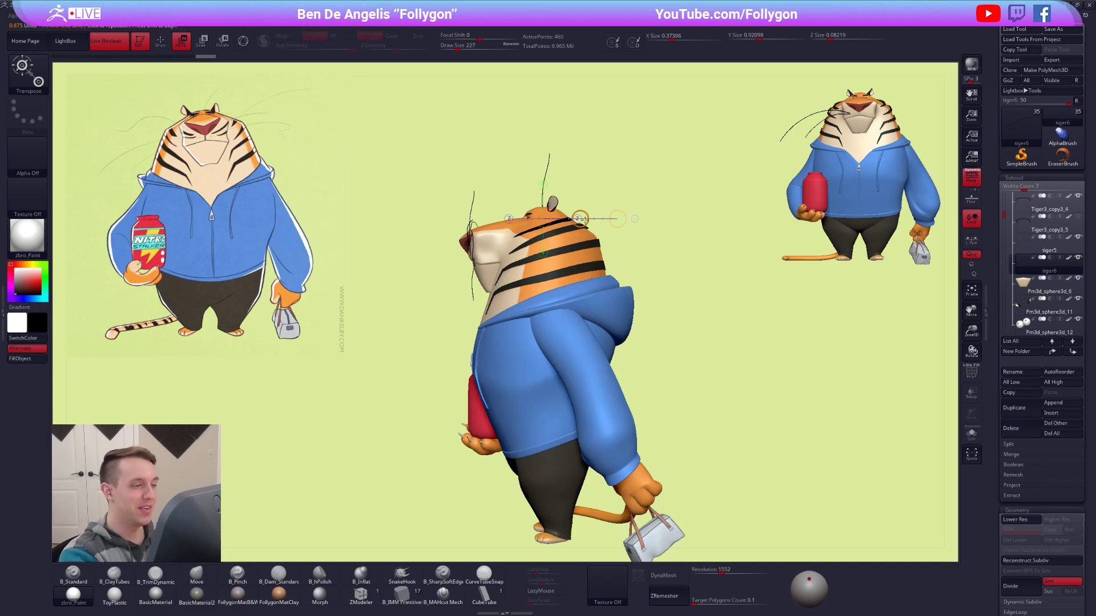
key("q")
left_click_drag(672, 274, 674, 287, "shift")
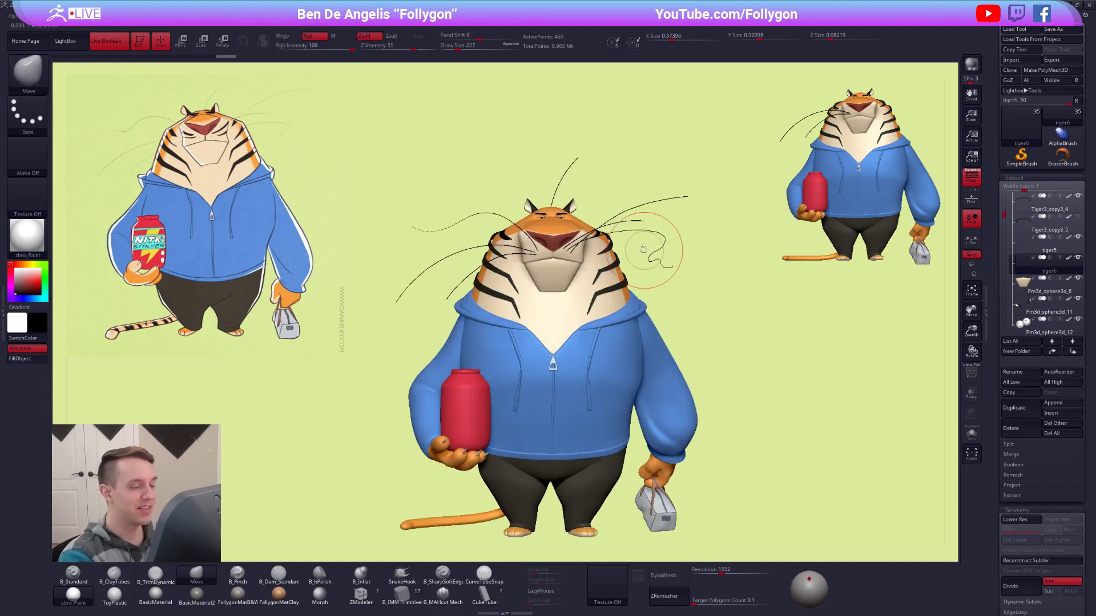
Lower the brow whisker into the forehead and tilt it further outward beside the ear.
left_click_drag(570, 168, 571, 267)
key("w")
left_click_drag(571, 218, 568, 227)
key("q")
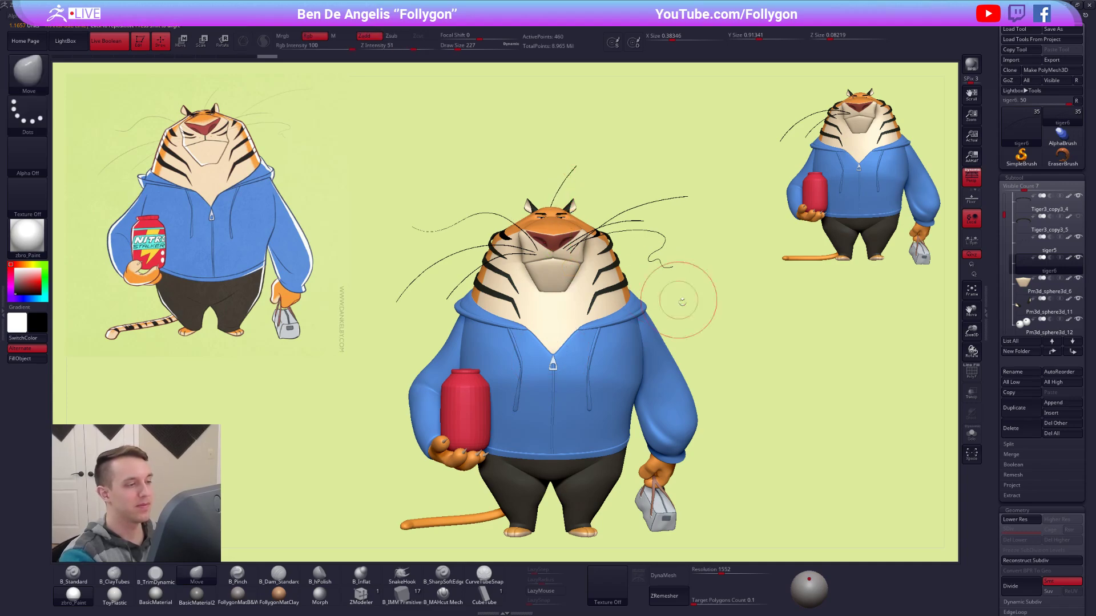
left_click_drag(765, 386, 766, 398)
key("r")
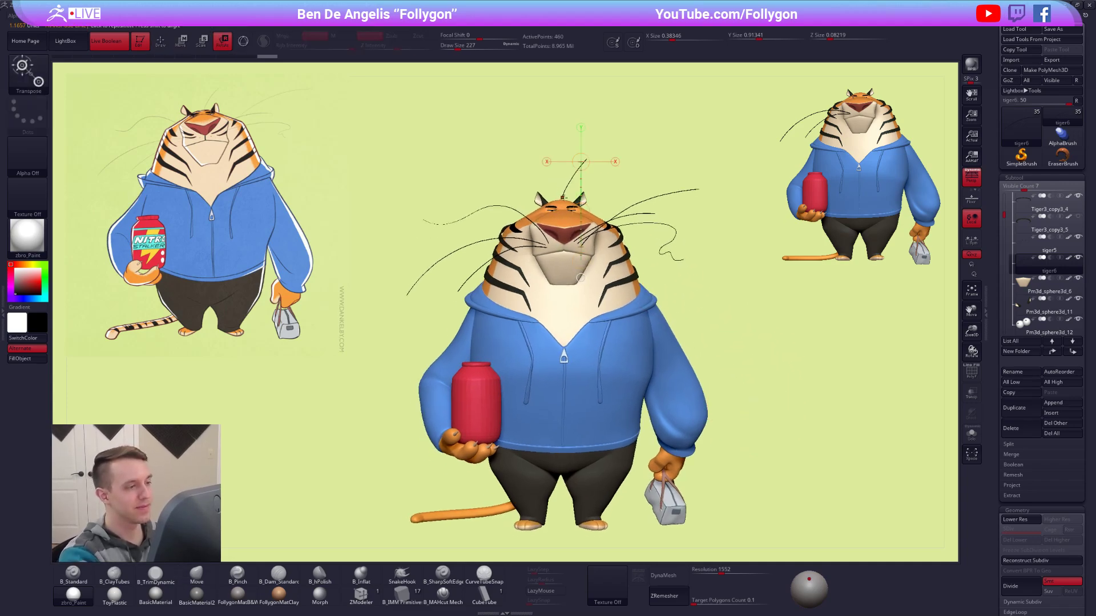
key("q")
mouse_move(836, 434)
left_mouse_down("alt")
mouse_move(868, 460)
mouse_move(844, 448)
left_mouse_up("alt")
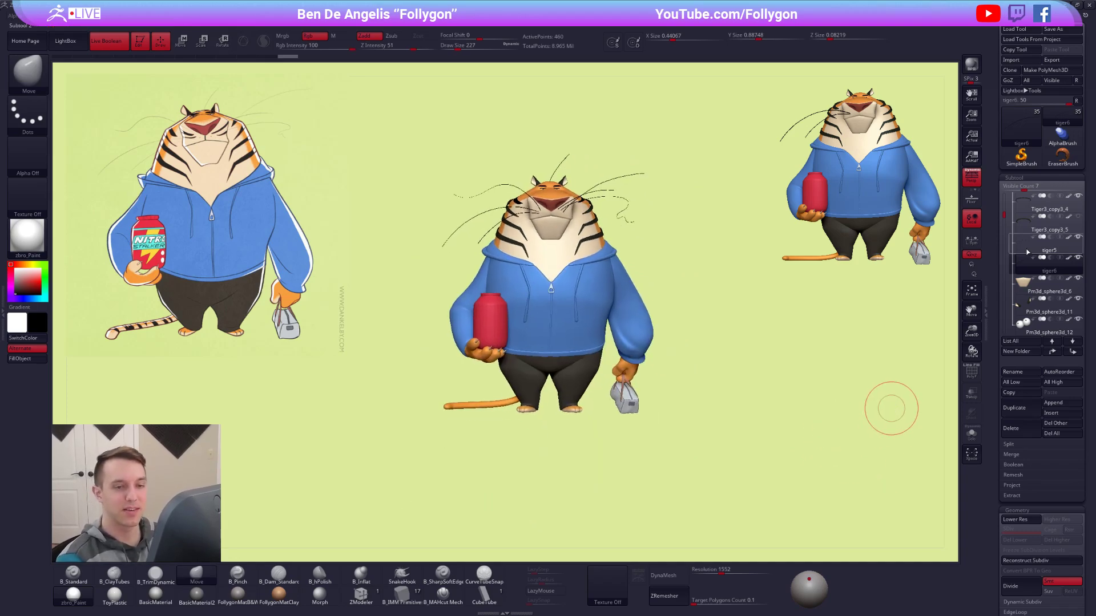
left_click_drag(769, 486, 758, 470, "alt")
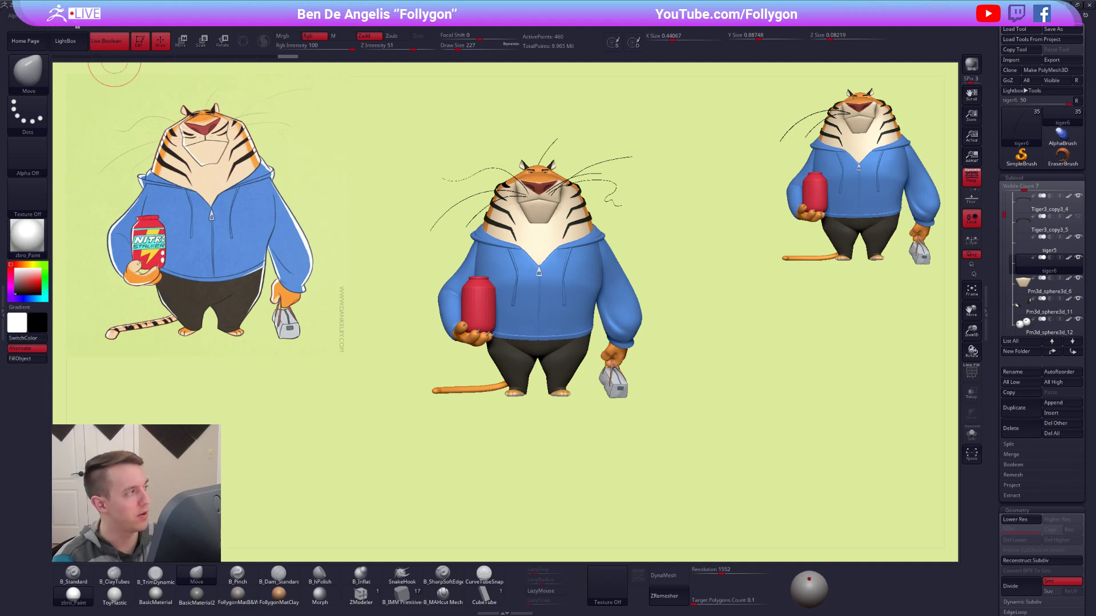
Preview the canvas at antialiased half size and return it to actual size.
left_click(76, 22)
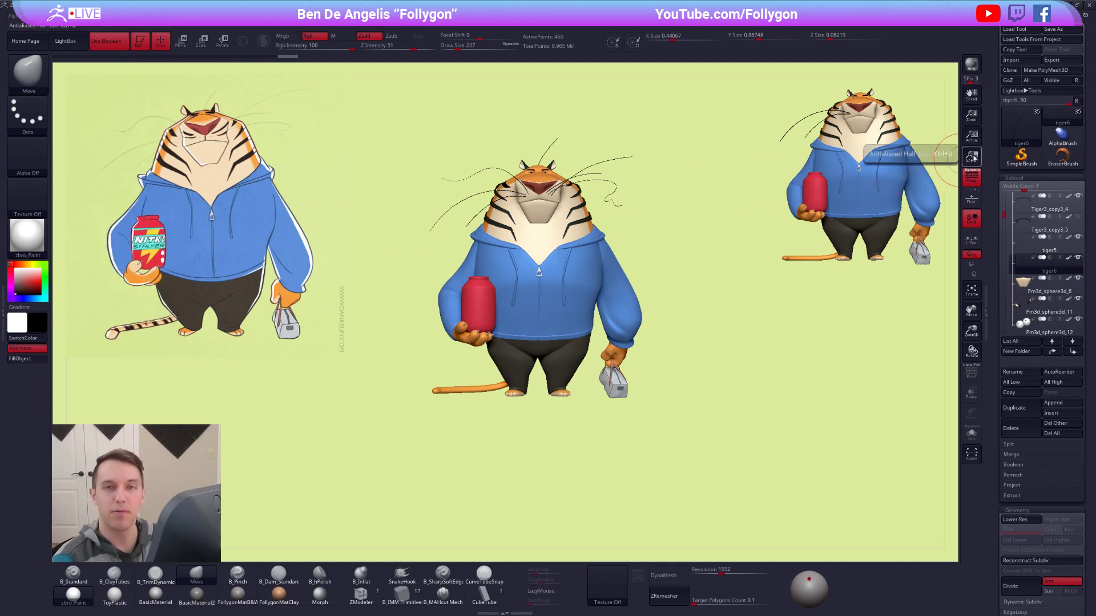
left_click(971, 156)
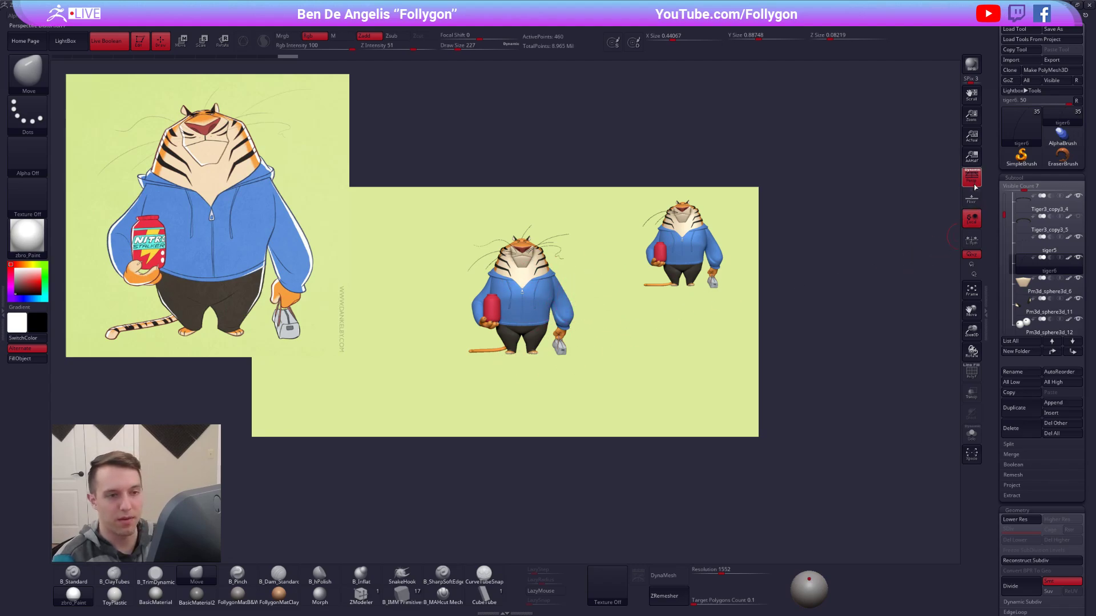
left_click(977, 143)
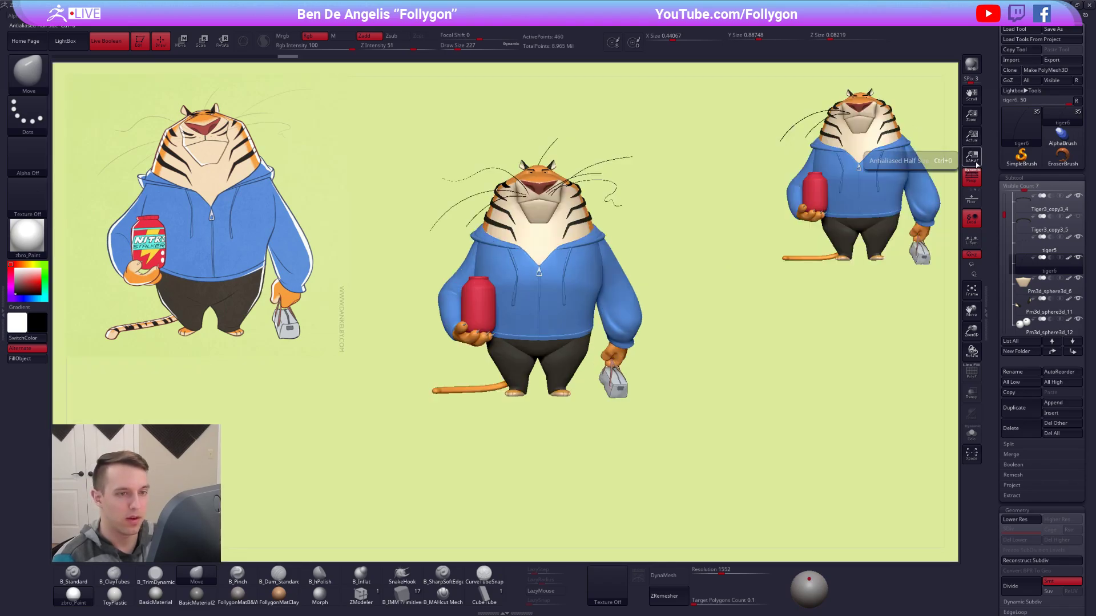
left_click(977, 164)
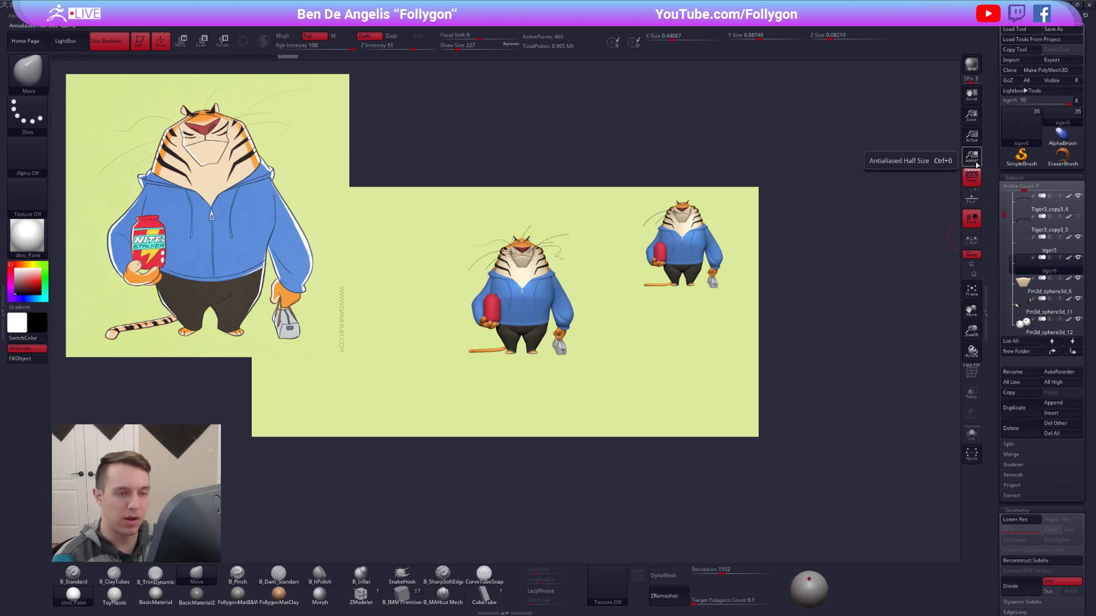
left_click(972, 137)
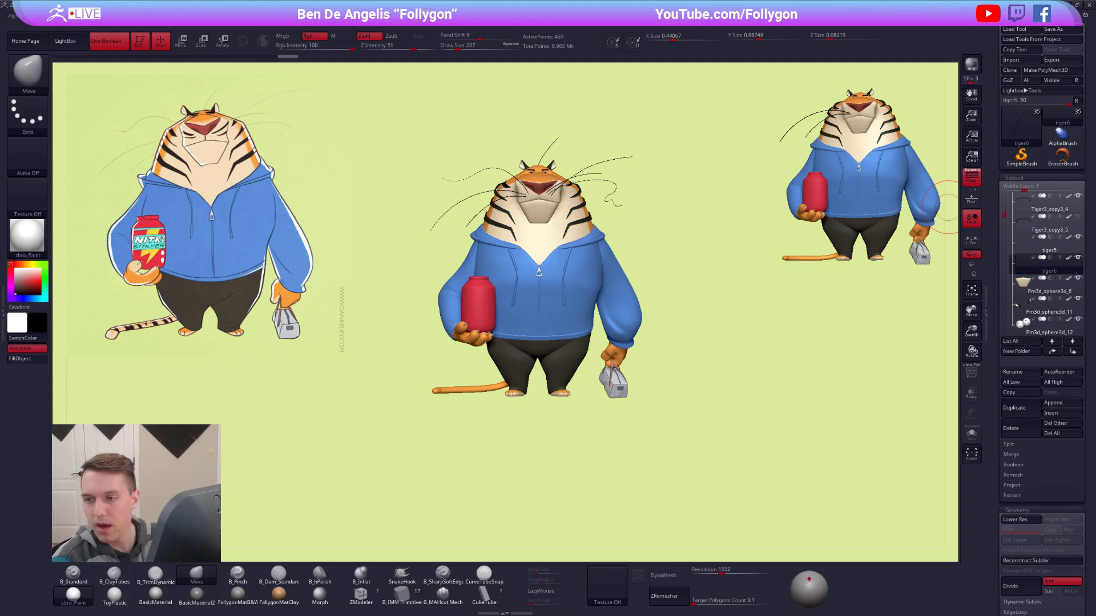
Toggle SpotLight editing on the reference illustration to show its control dial, and leave it again.
left_click_drag(731, 245, 684, 243, "alt")
left_click_drag(685, 243, 717, 261, "alt")
key("z")
key("z")
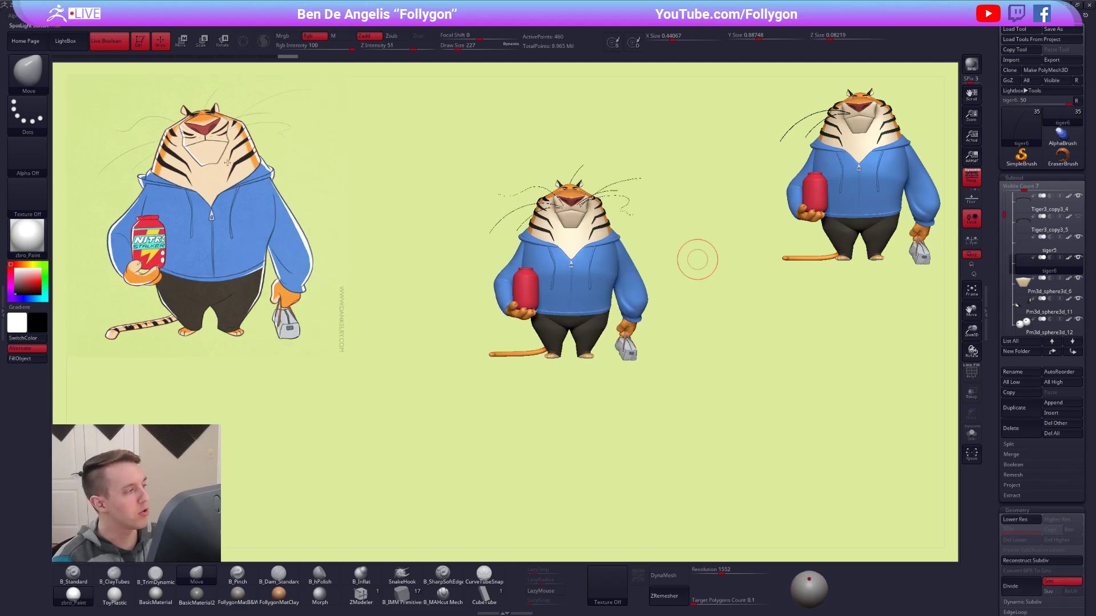
key("shift+z")
left_click(240, 162)
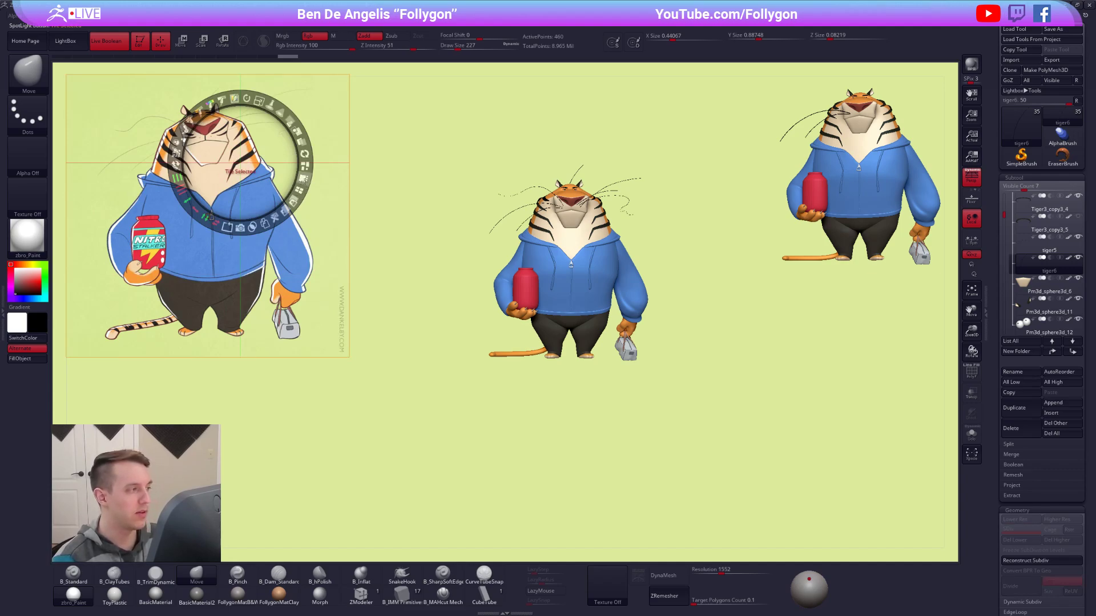
key("z")
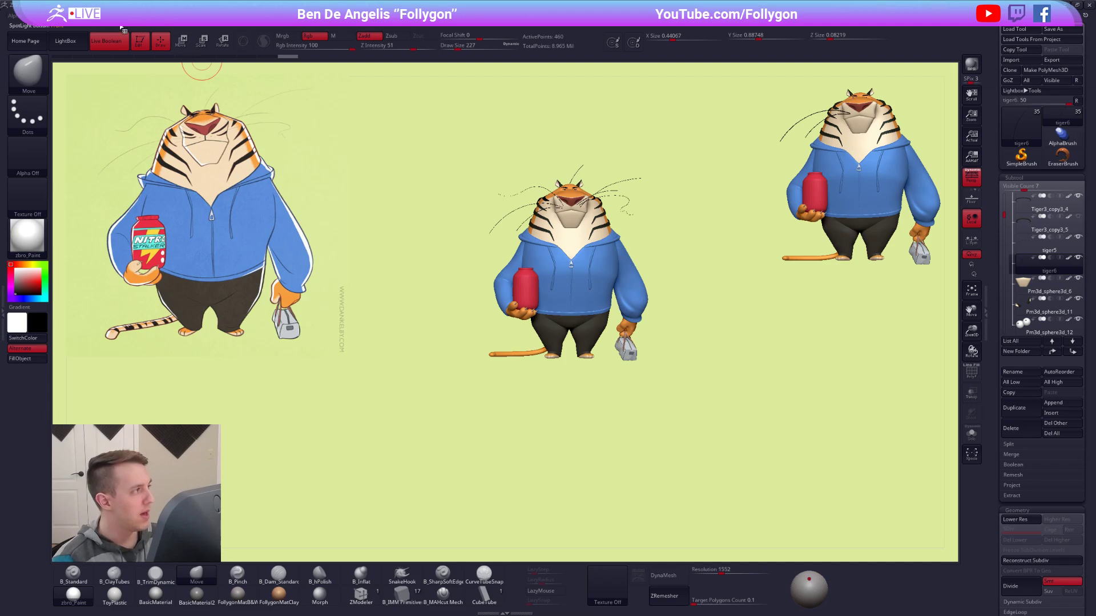
Load the hard-surface shape set with the X-shaped thumbnail from LightBox into SpotLight.
key("z")
left_click(81, 47)
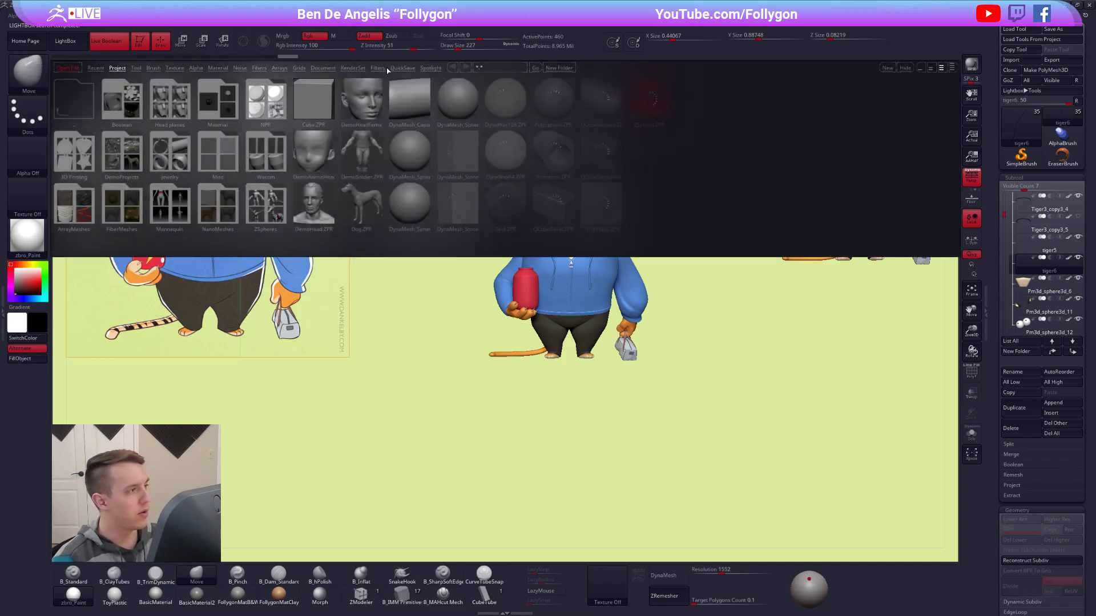
left_click(423, 71)
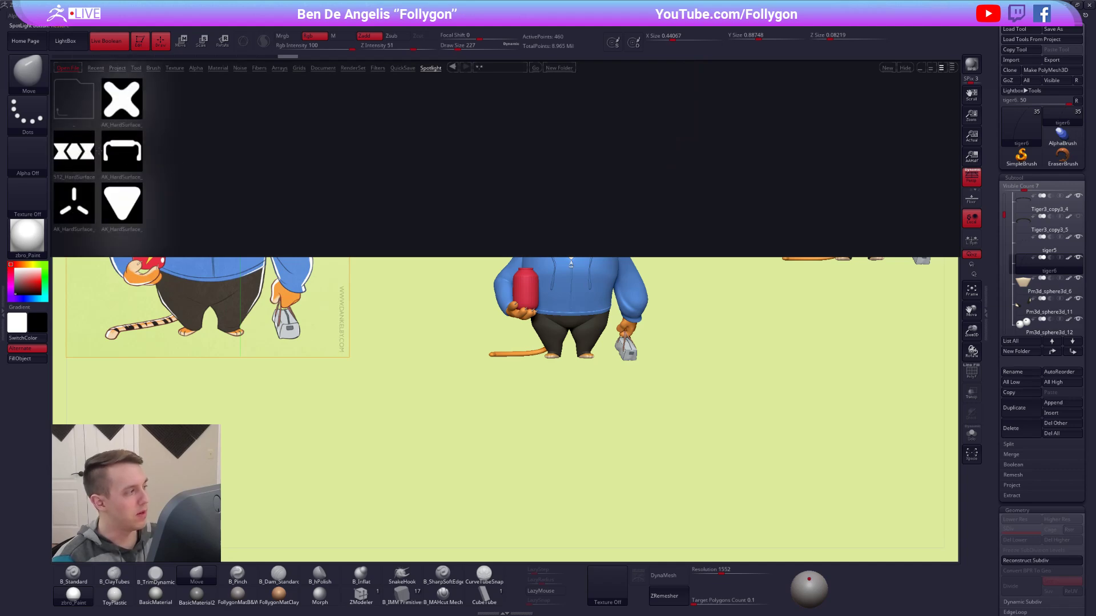
double_click(127, 108)
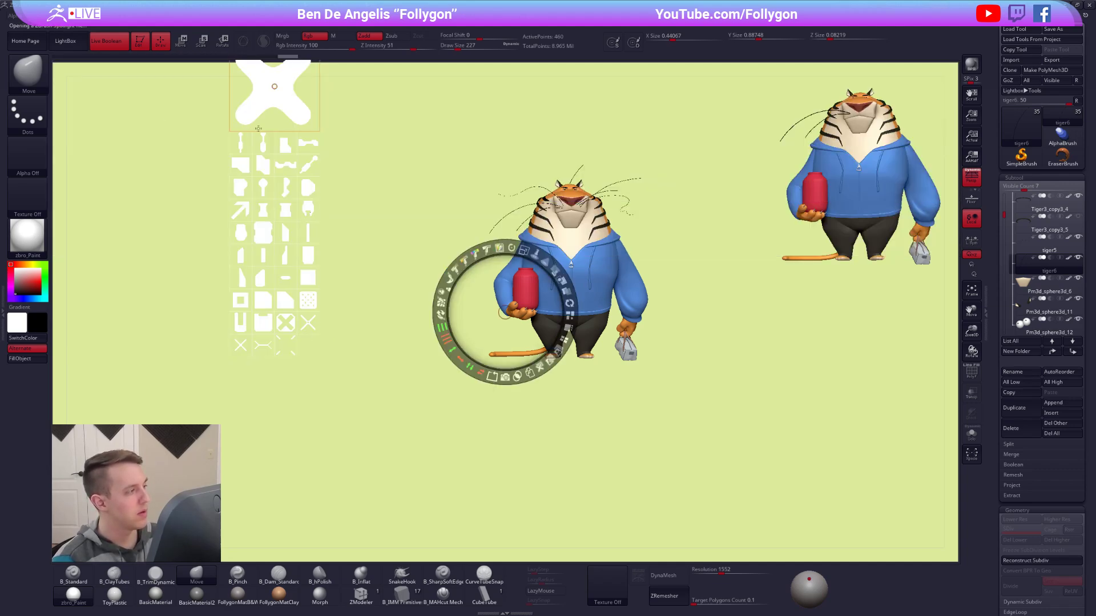
Reposition and enlarge the SpotLight shape set, and pull one small shape tile out into open canvas space.
left_click_drag(413, 134, 347, 210)
mouse_move(301, 338)
left_mouse_down()
mouse_move(337, 334)
mouse_move(313, 325)
mouse_move(312, 336)
left_mouse_up()
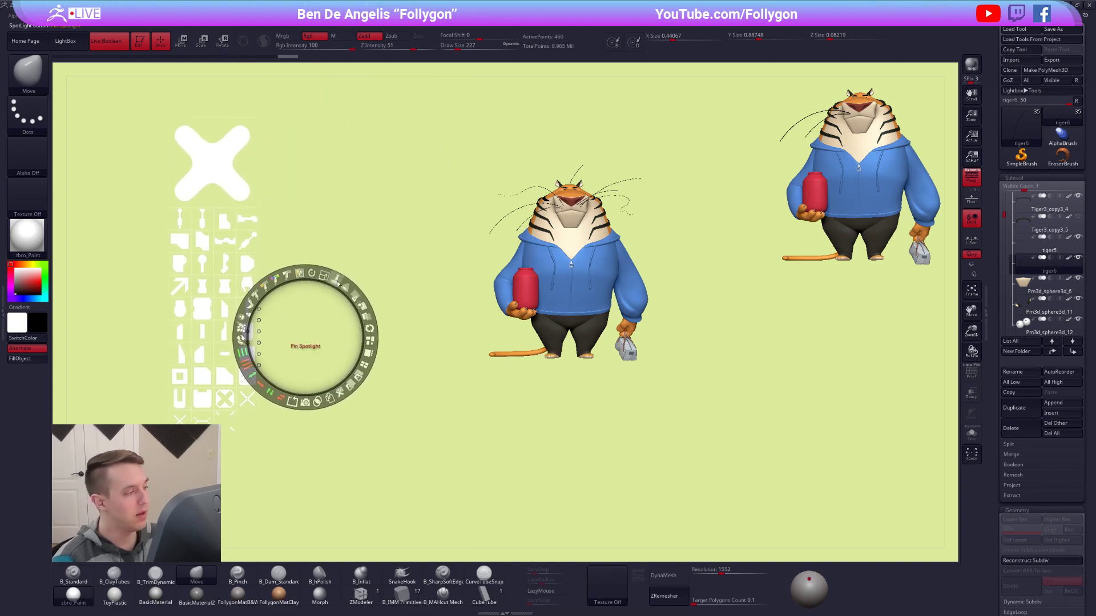
left_click(359, 240)
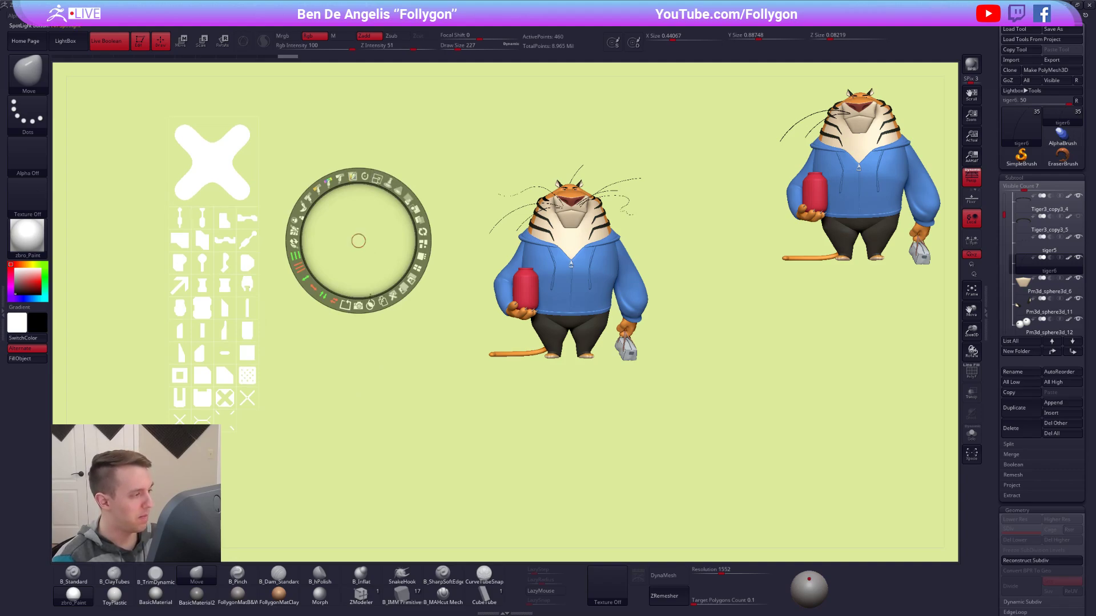
left_click_drag(376, 178, 393, 219)
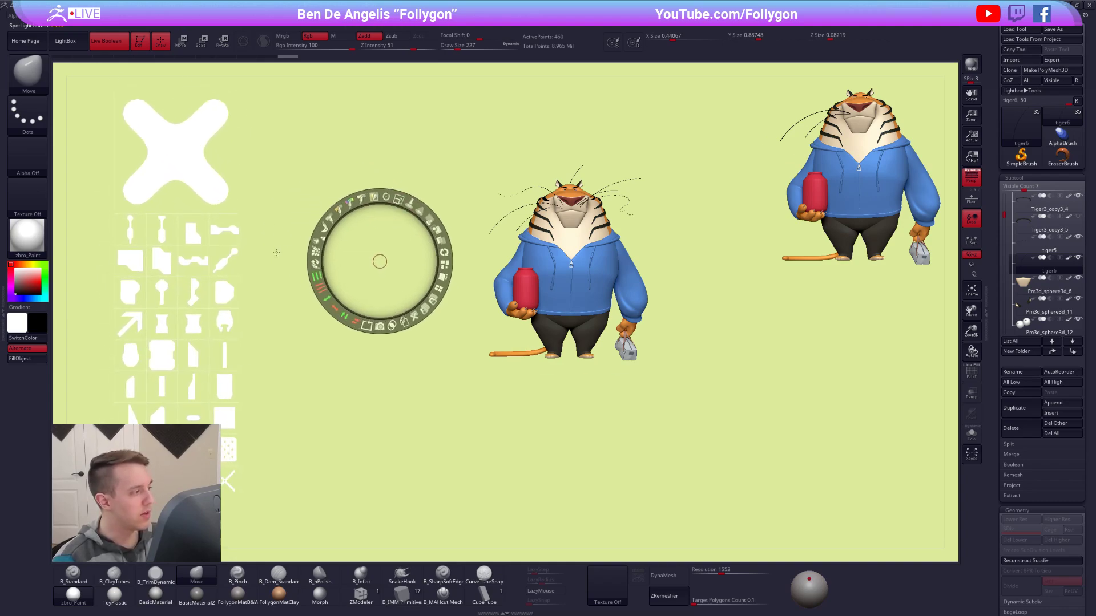
left_click_drag(228, 258, 343, 246)
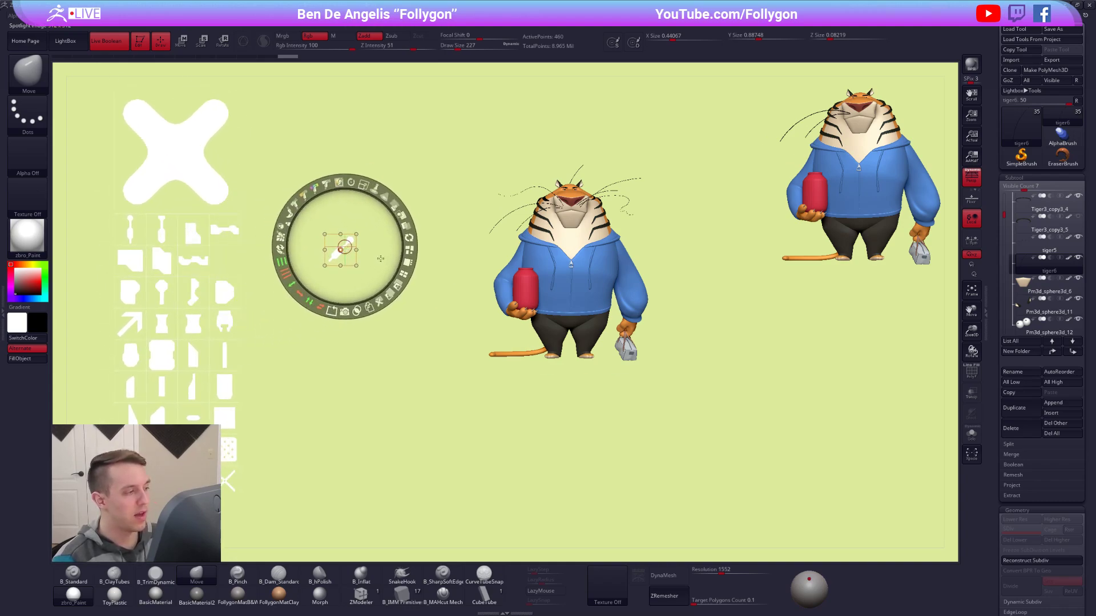
Pull individual shapes out of the SpotLight set and re-tile the remaining shapes around each one with Tile Selected.
left_click(412, 262)
mouse_move(193, 162)
left_mouse_down()
mouse_move(326, 200)
mouse_move(362, 292)
mouse_move(354, 273)
mouse_move(333, 361)
mouse_move(323, 340)
left_mouse_up()
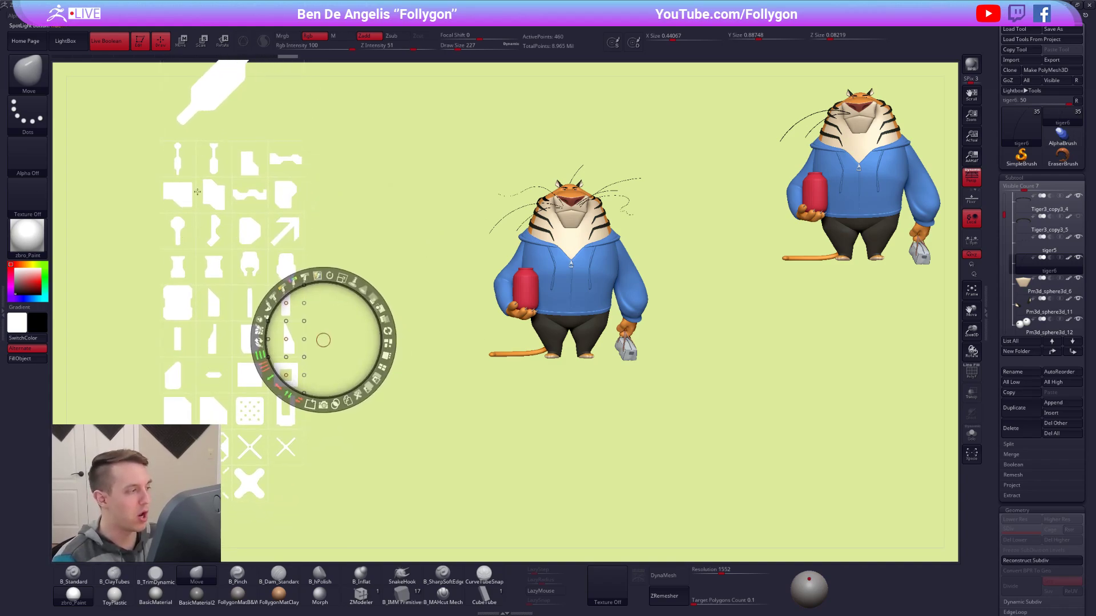
left_click_drag(369, 186, 340, 272)
left_click(259, 183)
left_click_drag(213, 337, 403, 255)
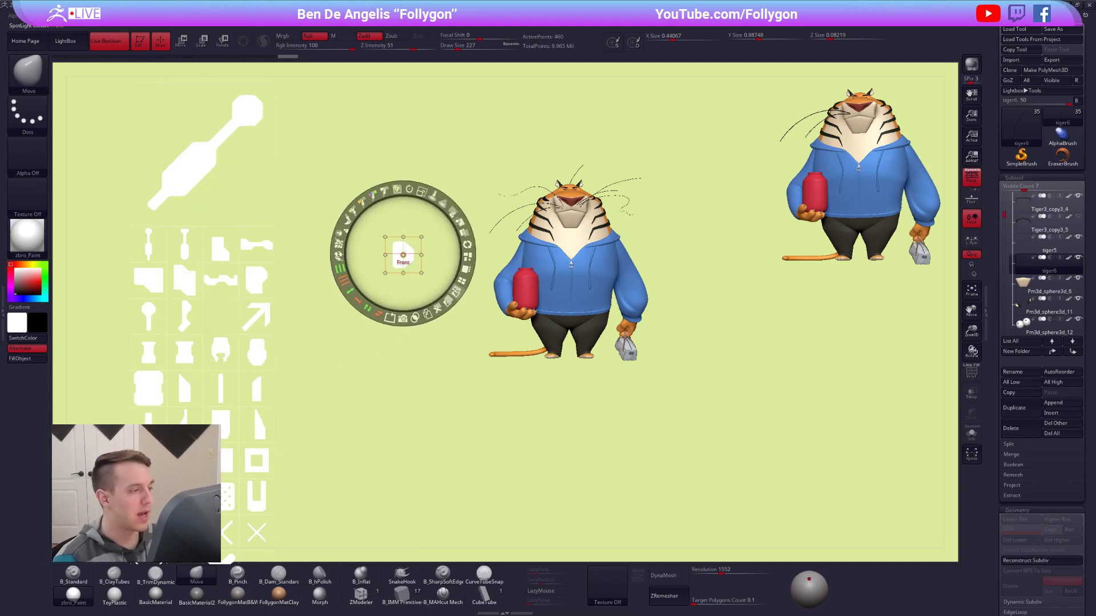
left_click(462, 281)
Arrange the SpotLight shapes in a single column, then rescale and reposition the column with the dial.
left_click_drag(136, 271, 325, 298)
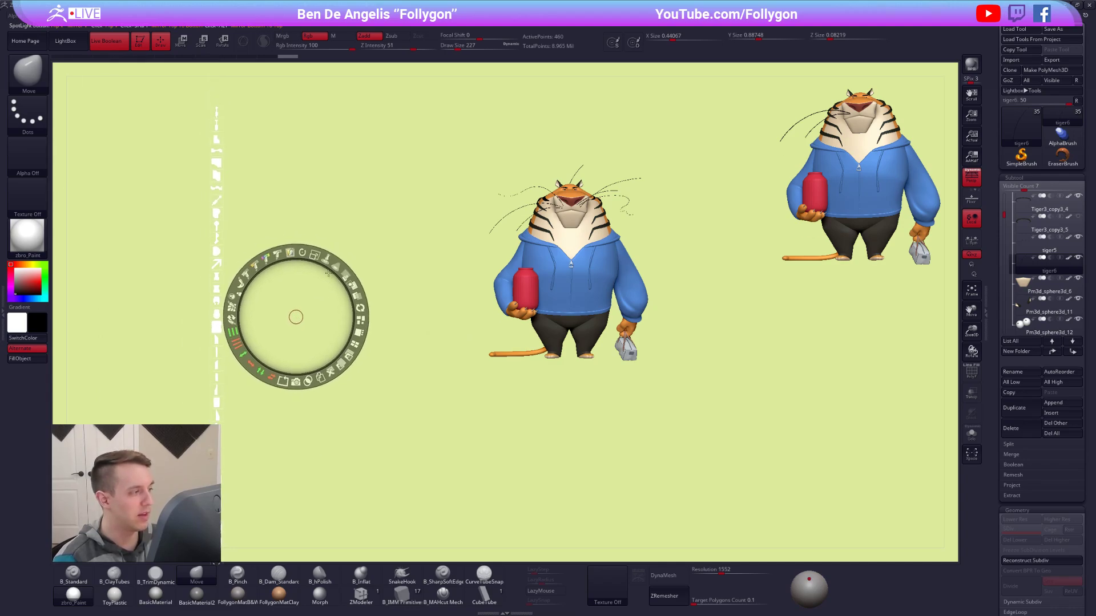
left_click_drag(314, 255, 414, 337)
left_click_drag(294, 318, 328, 259)
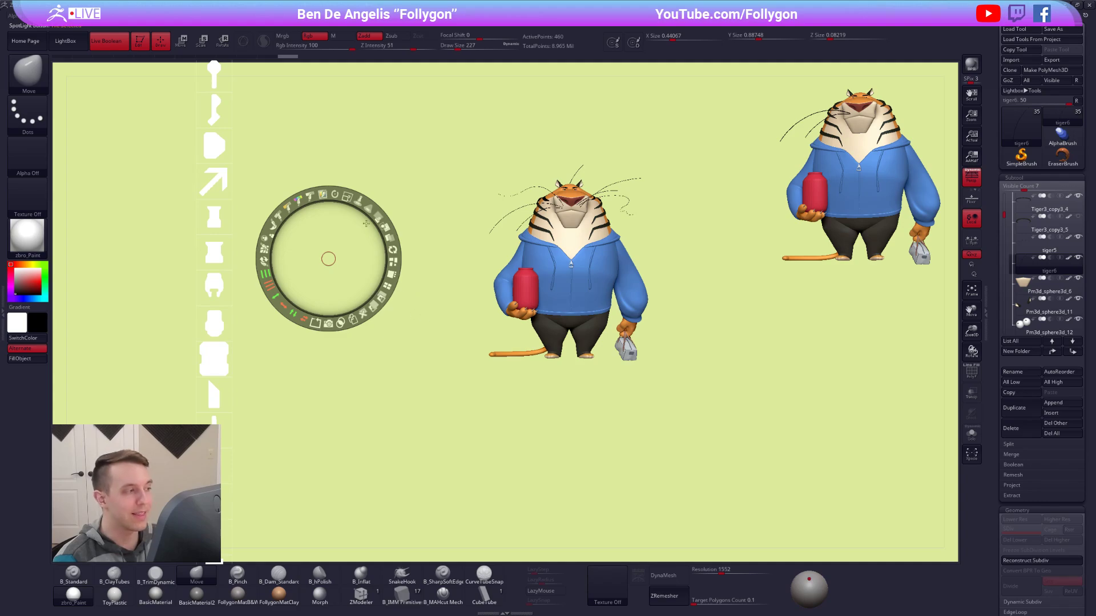
left_click_drag(347, 197, 274, 188)
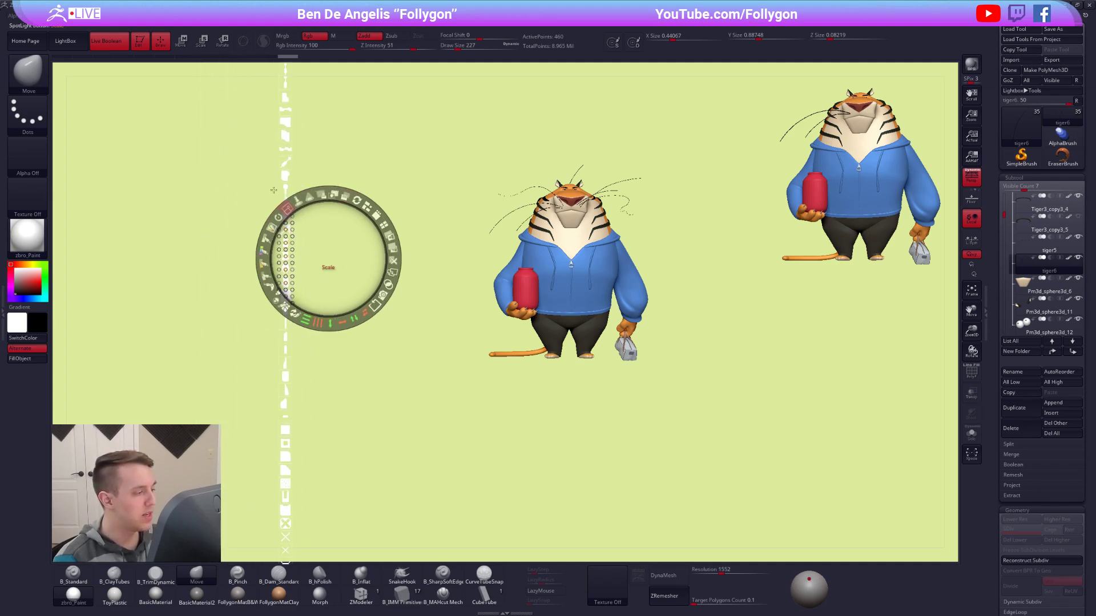
left_click_drag(360, 362, 293, 281)
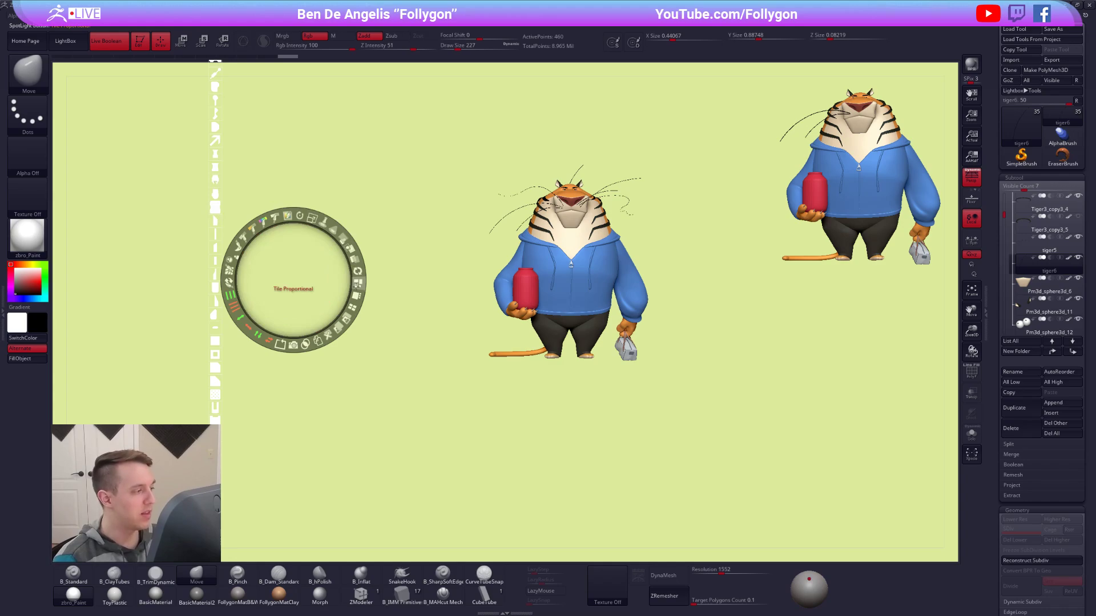
left_click(358, 298)
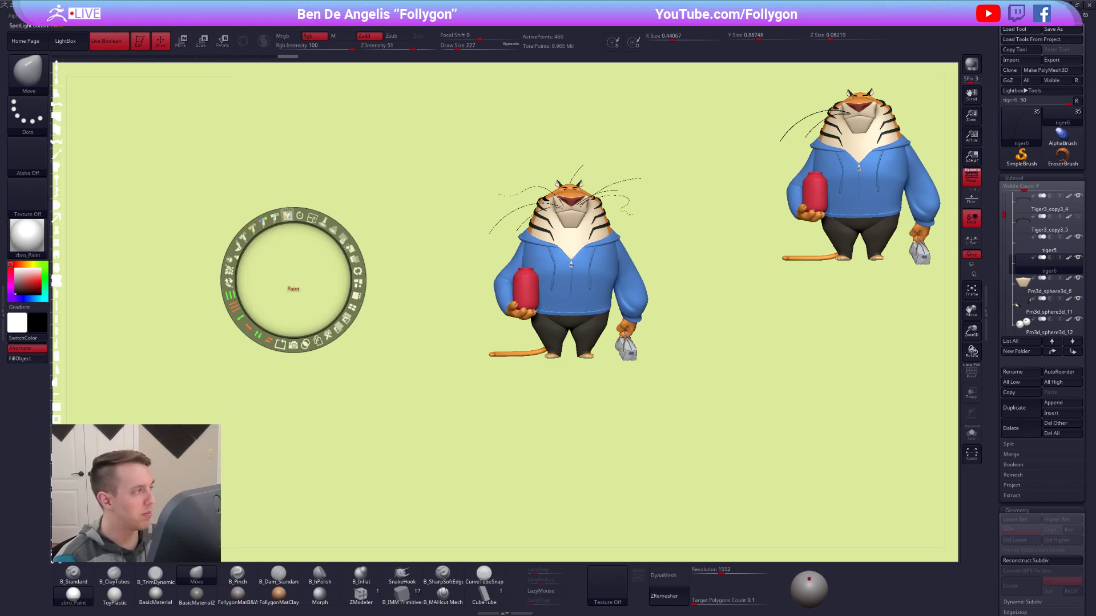
Pull one shape out of the column, apply Tile Selected to it, and leave SpotLight editing.
left_click(57, 143)
left_click_drag(58, 143, 154, 174)
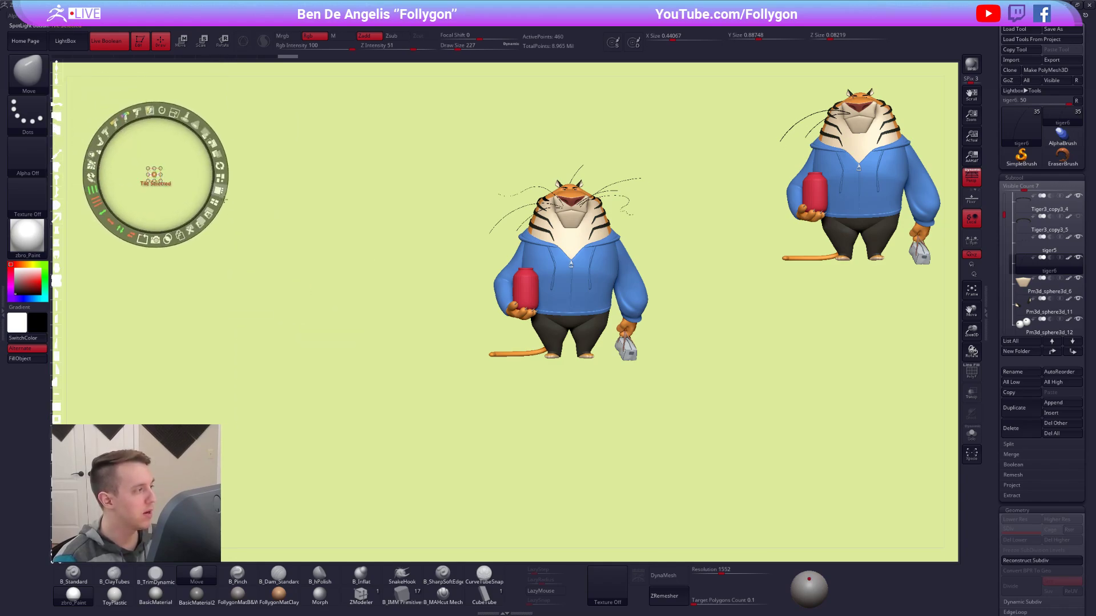
left_click(215, 202)
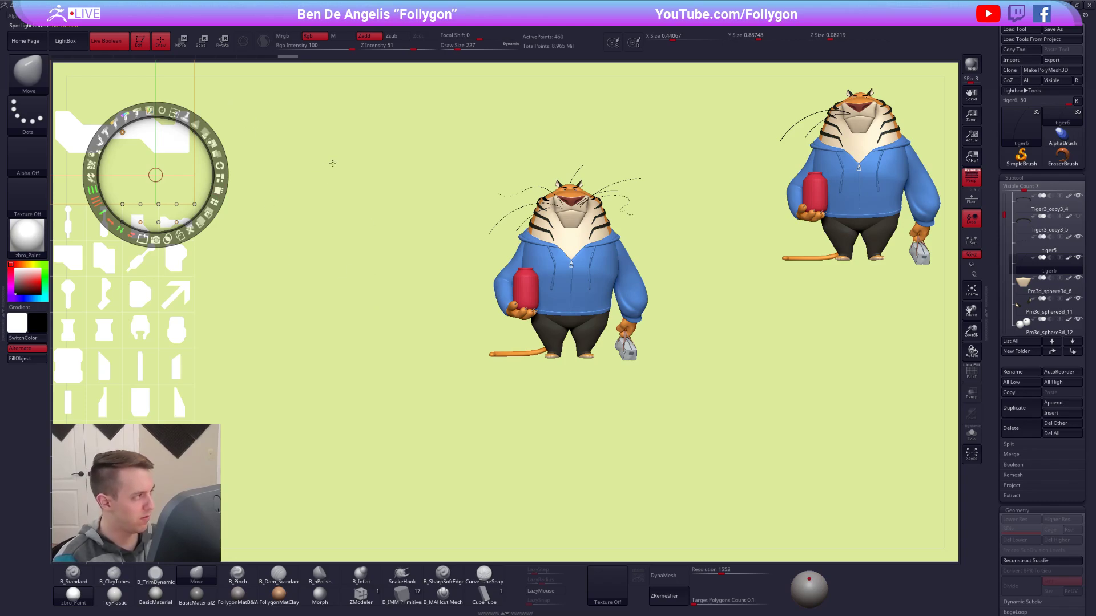
key("z")
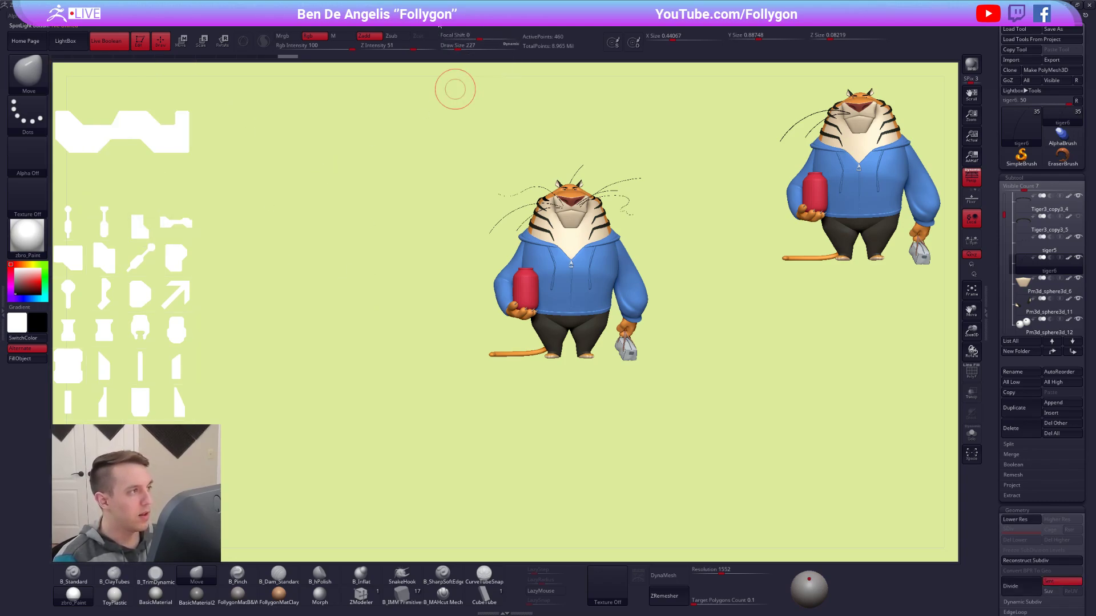
Load the saved SpotLight file containing the tiger reference illustration in place of the shape set.
left_click(452, 15)
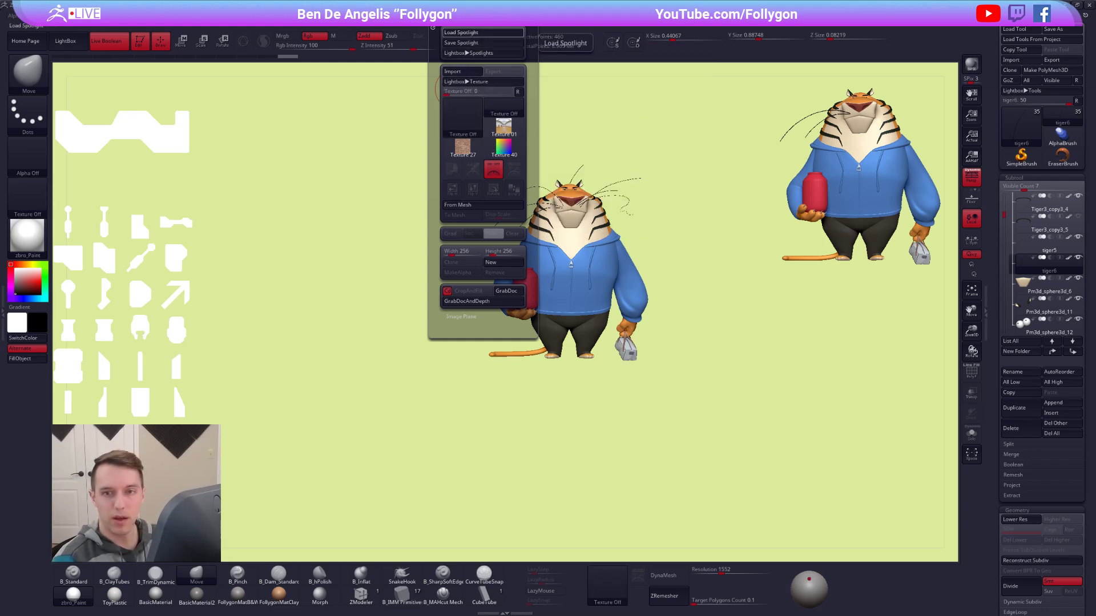
left_click(483, 32)
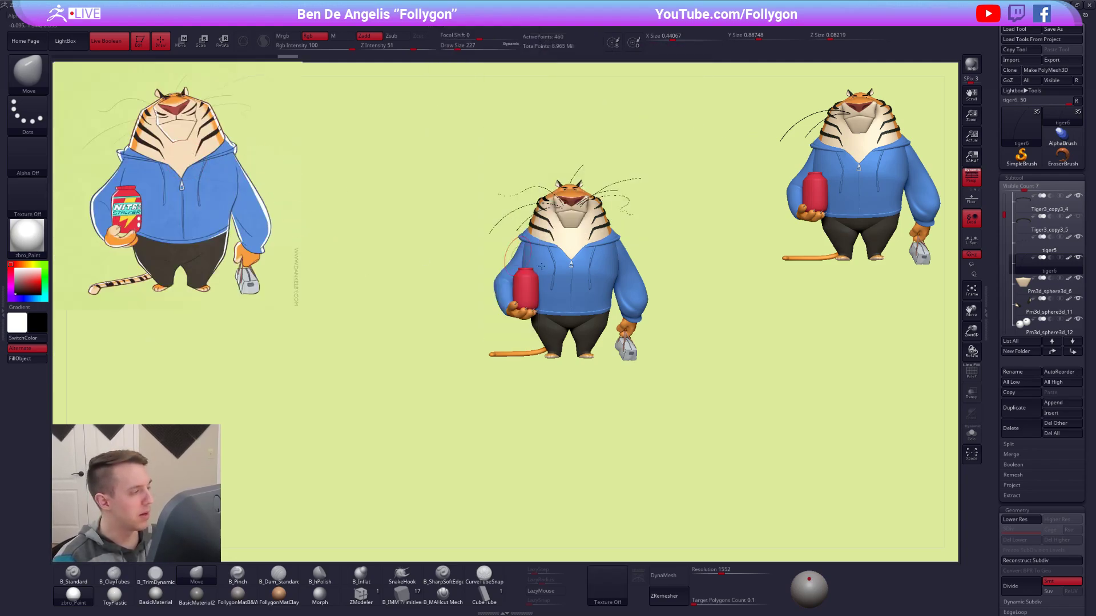
mouse_move(606, 246)
right_mouse_down("ctrl")
mouse_move(614, 270)
mouse_move(591, 282)
right_mouse_up("ctrl")
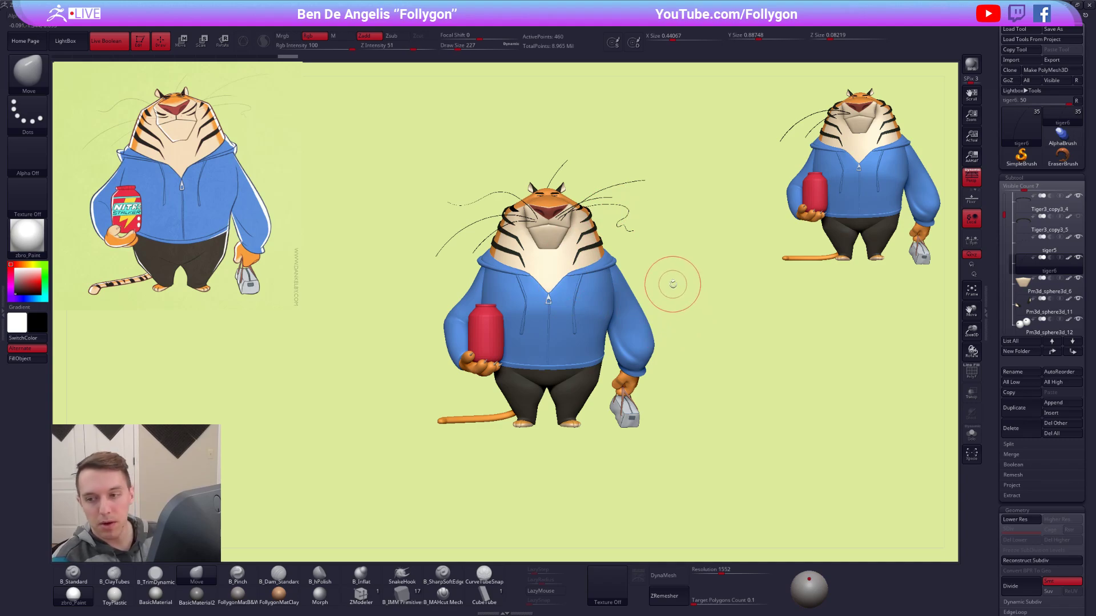
right_click_drag(587, 298, 559, 268, "ctrl")
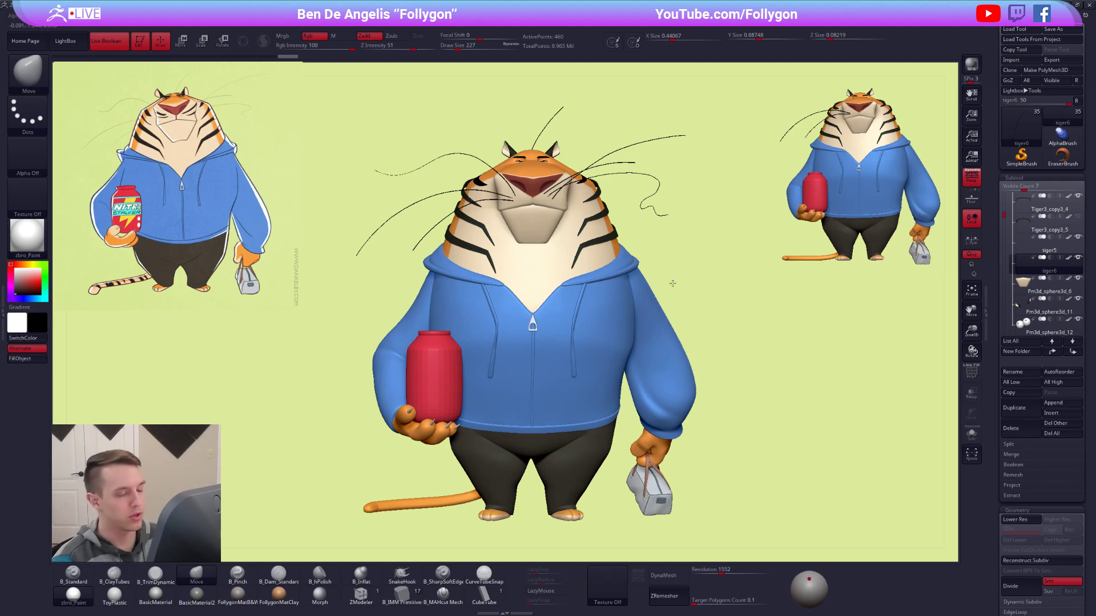
Make the tiger's head the active subtool and frame the view on it.
key("shift+s")
key("shift+s")
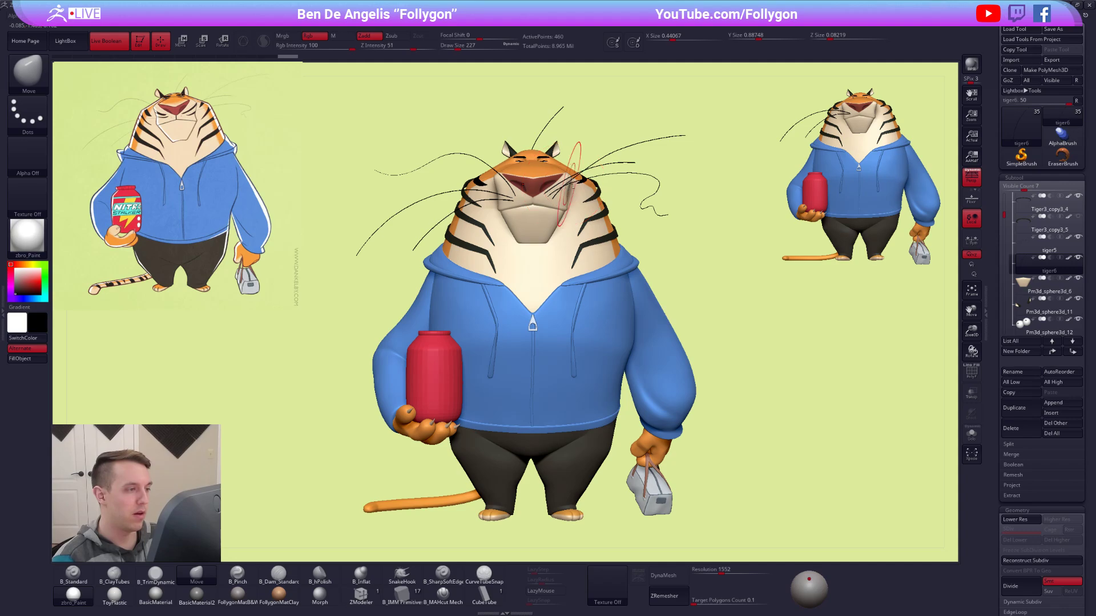
left_click(565, 184, "alt")
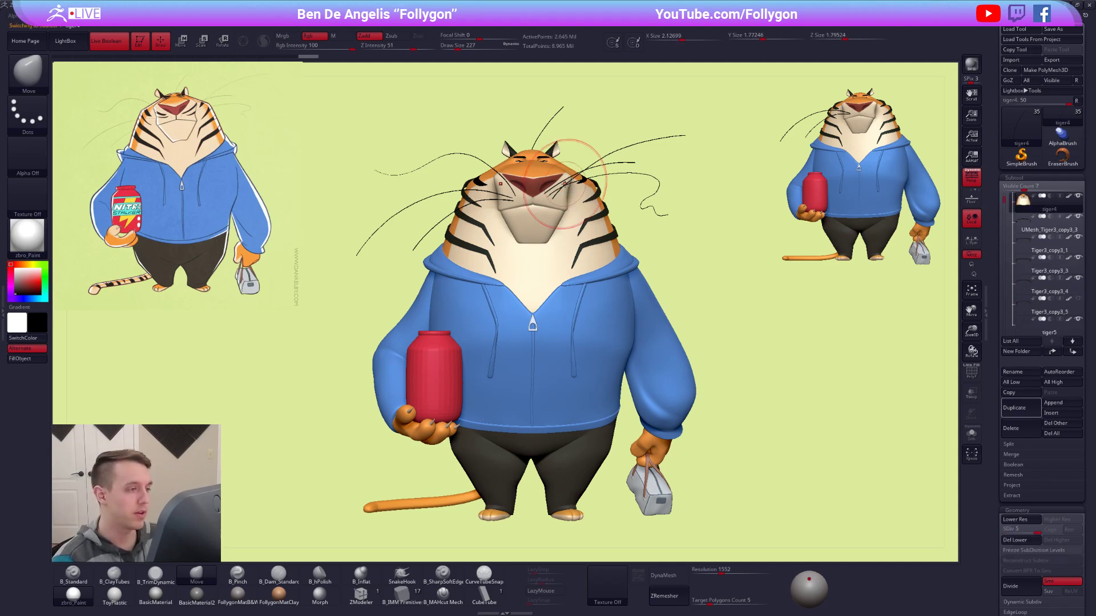
key("shift+s")
key("f")
key("shift+s")
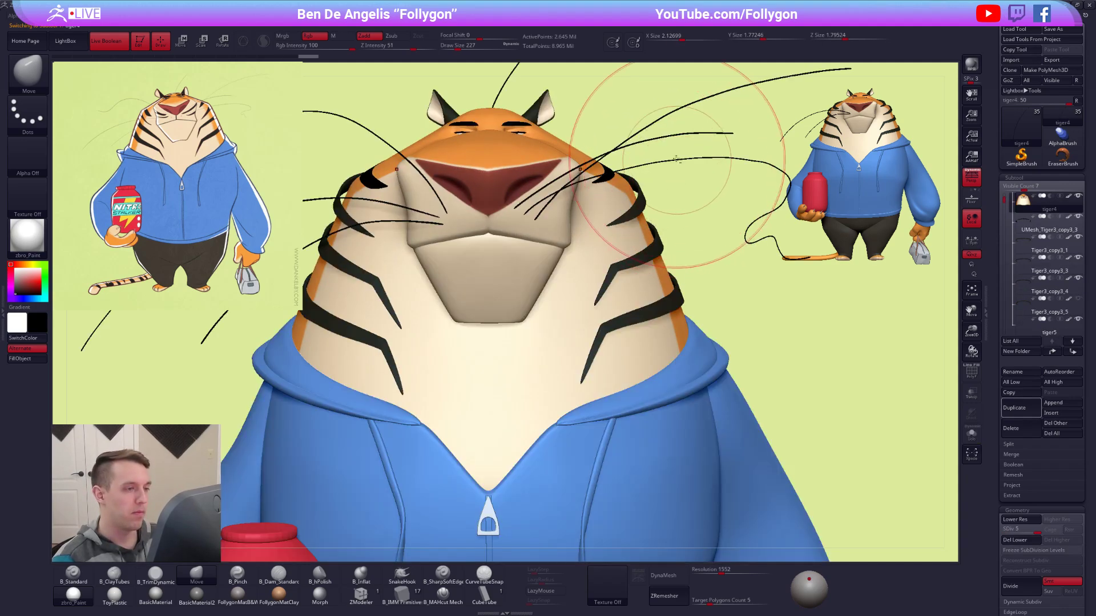
Select the cheek whiskers subtool, isolate it to inspect the whisker roots, and show the full model again.
left_click(646, 161, "alt")
left_click_drag(645, 161, 619, 195, "alt")
key("shift+s")
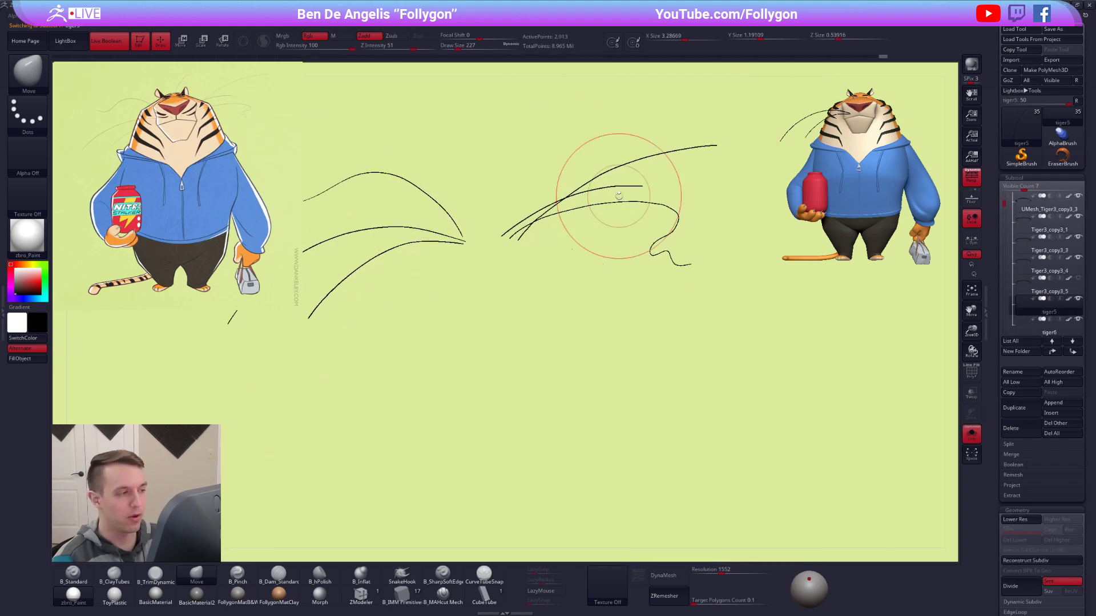
left_click_drag(532, 228, 565, 262, "alt")
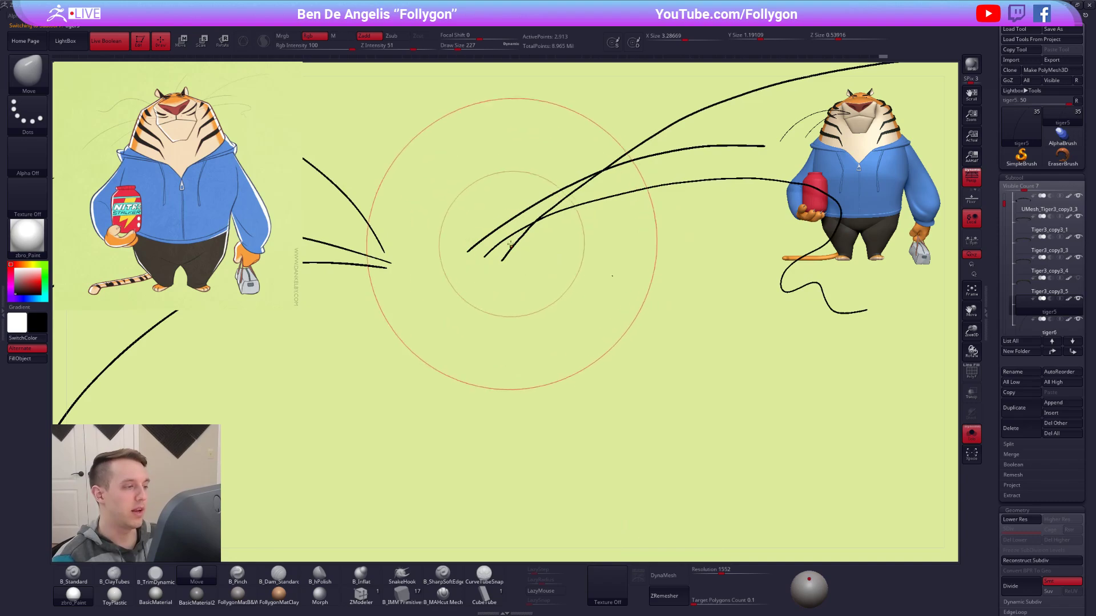
key("w")
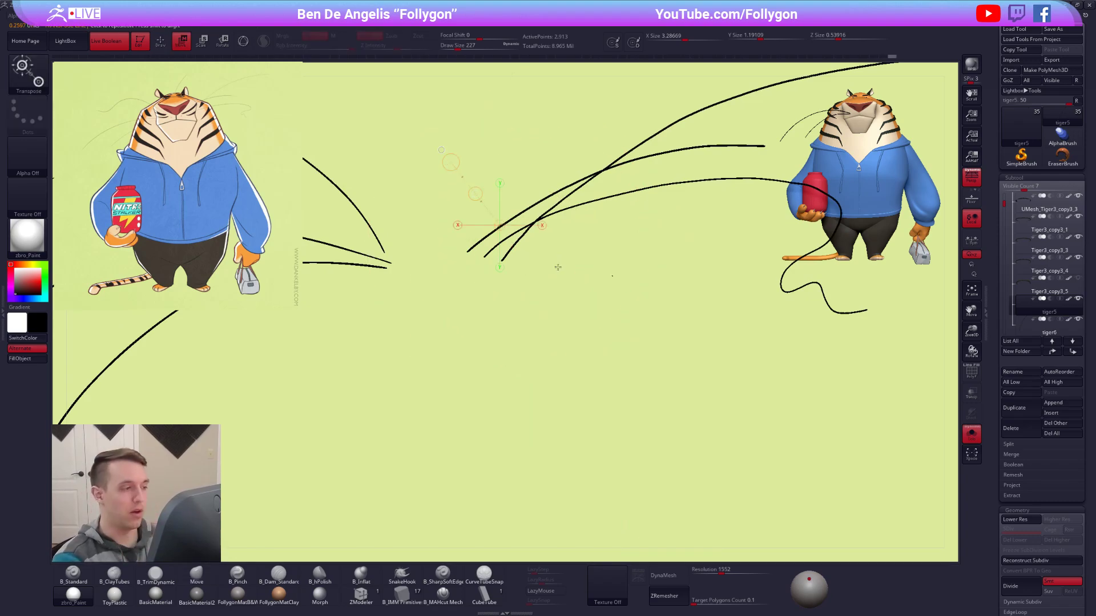
key("shift+s")
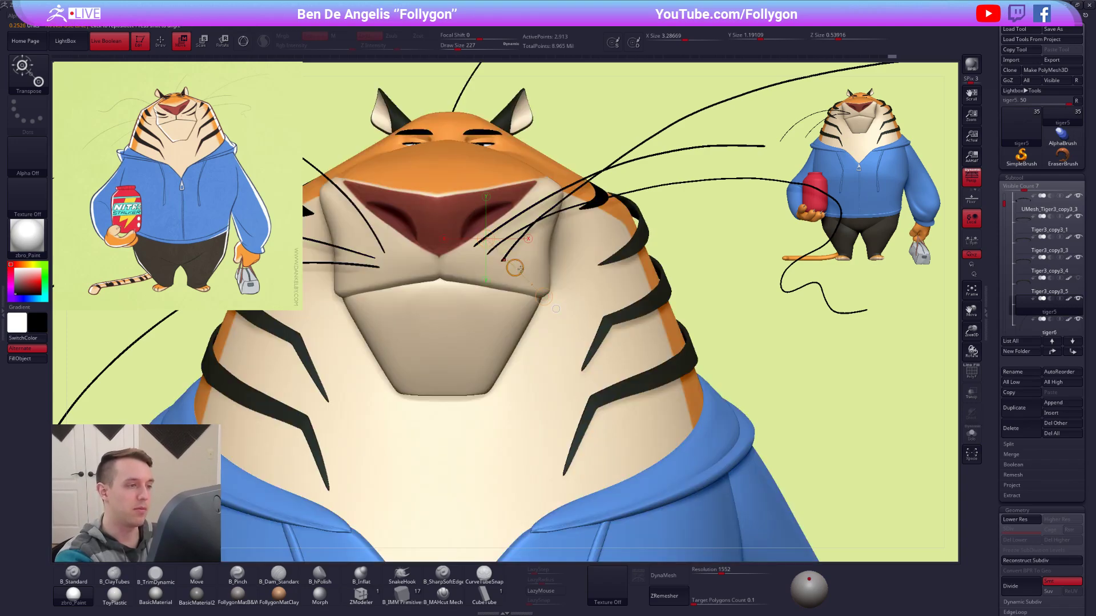
Reduce the Move brush size to 88 and adjust the whisker roots on the tiger's left cheek.
key("q")
key("space")
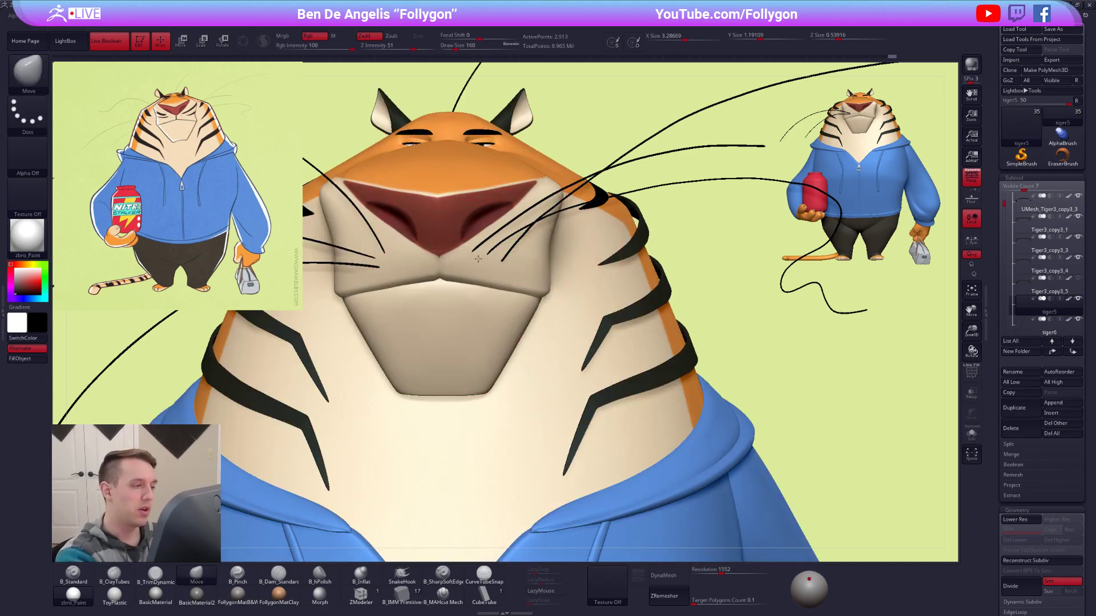
key("space")
key("space")
key("space")
mouse_move(559, 266)
right_mouse_down("alt")
mouse_move(602, 279)
mouse_move(567, 271)
right_mouse_up("alt")
key("alt+s")
key("w")
key("q")
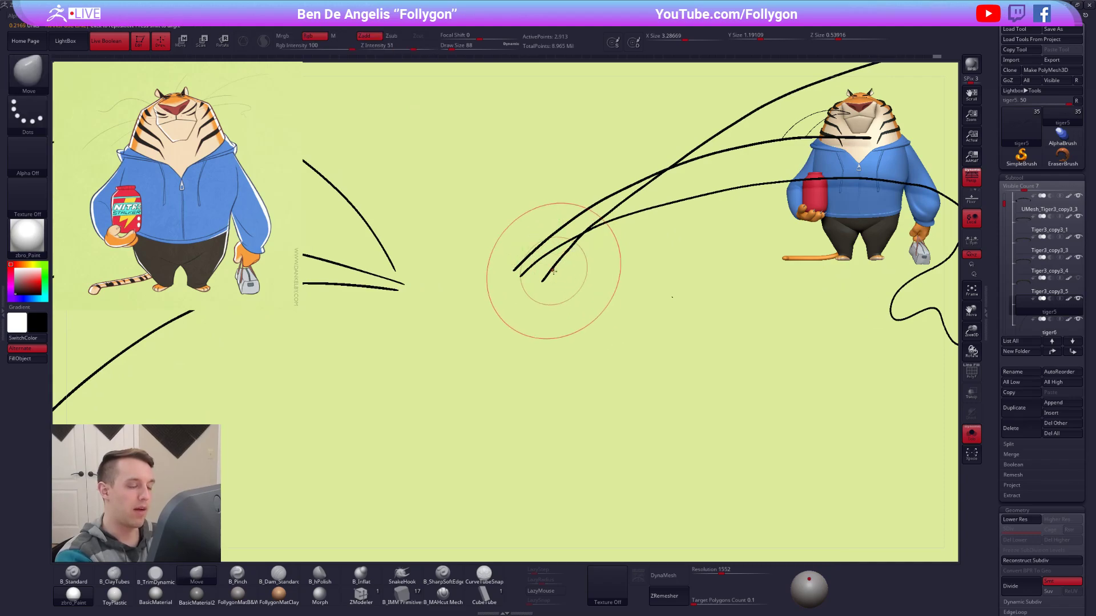
Reduce the Move brush size to 43 and seat the left cheek whisker roots against the muzzle.
key("alt+s")
key("space")
left_click_drag(545, 289, 544, 292)
right_click_drag(505, 294, 546, 285)
key("bracketleft")
right_click_drag(534, 284, 539, 286)
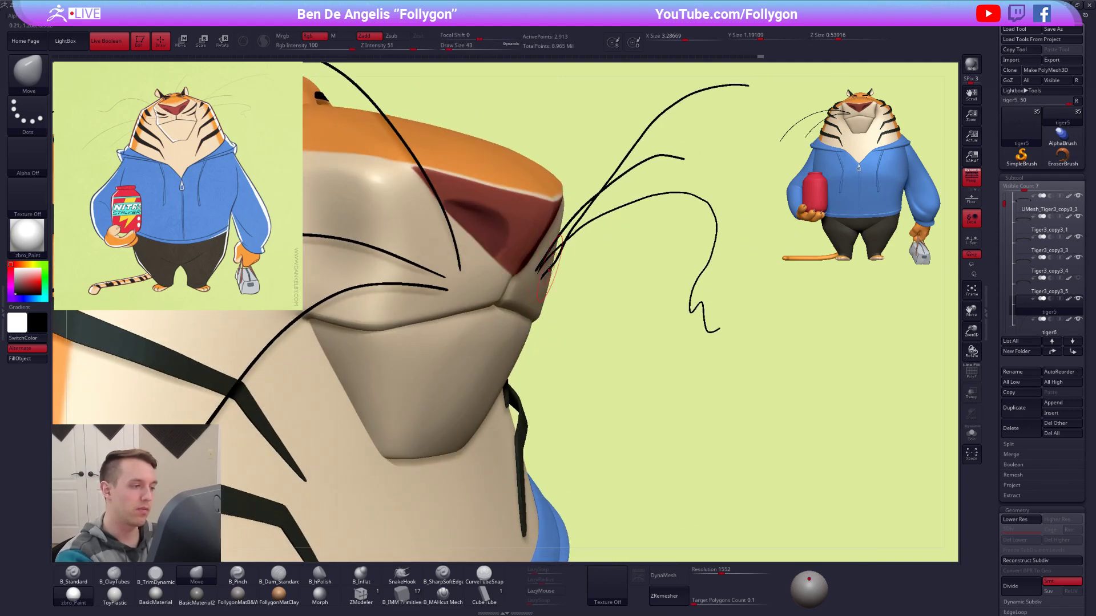
mouse_move(542, 278)
right_mouse_down()
mouse_move(610, 291)
mouse_move(631, 289)
mouse_move(629, 278)
right_mouse_up()
Isolate the whiskers and nudge the innermost root on the tiger's left cheek with the Move brush at size 38.
key("alt+s")
key("space")
left_click_drag(633, 276, 630, 276)
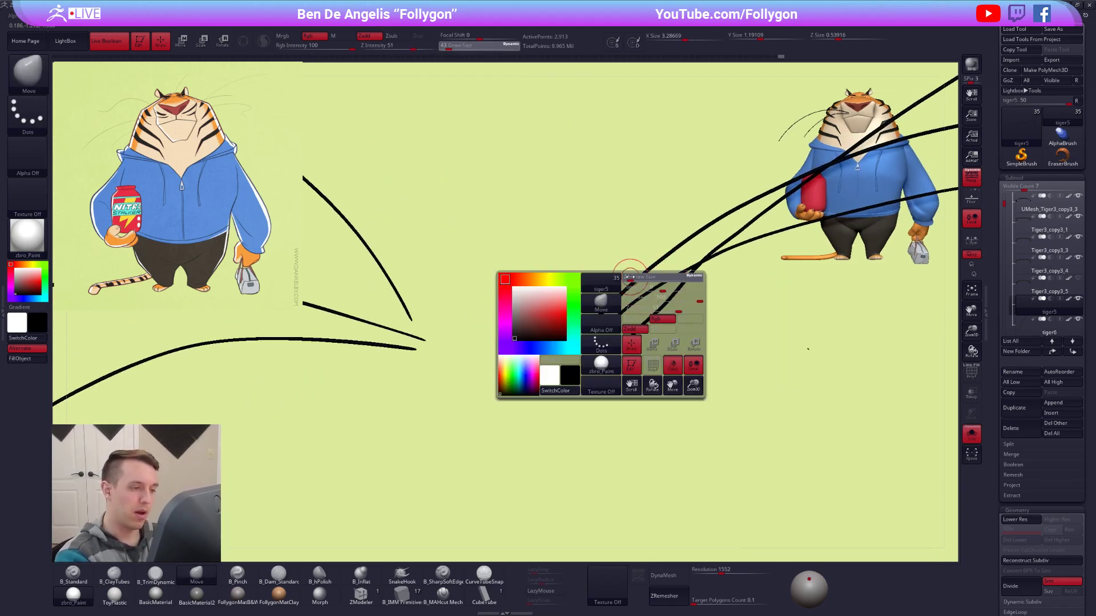
key("alt+s")
key("space")
left_click_drag(599, 315, 600, 319)
key("space")
key("space")
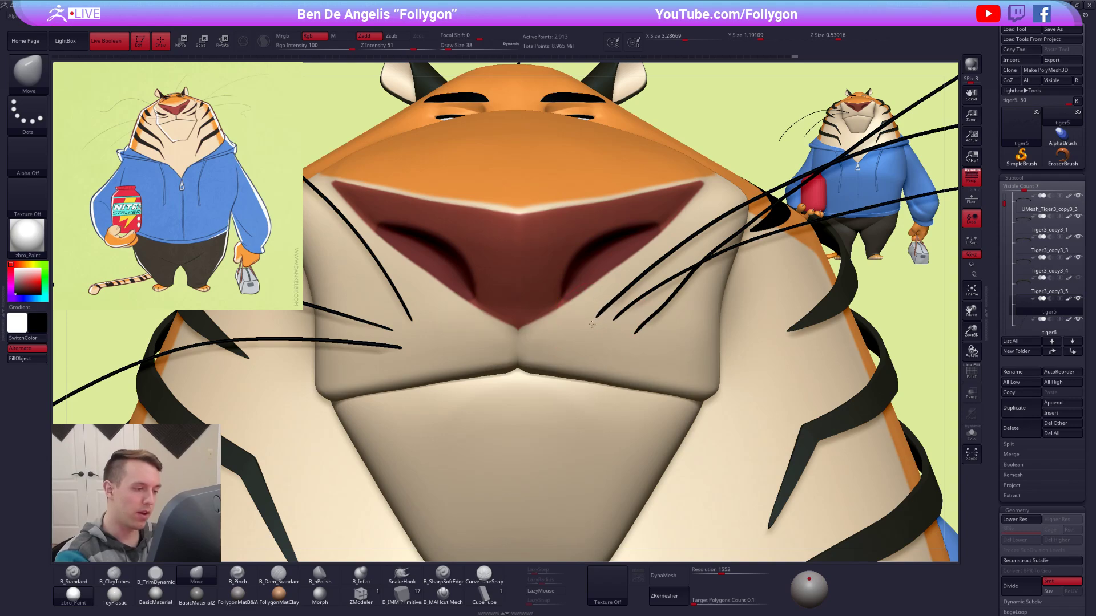
Set the Move brush size to 49 and refine the spacing of the left cheek whisker roots.
mouse_move(598, 323)
right_mouse_down()
mouse_move(621, 313)
mouse_move(623, 326)
mouse_move(677, 336)
mouse_move(648, 352)
mouse_move(683, 371)
right_mouse_up()
right_click_drag(764, 436, 720, 417, "alt")
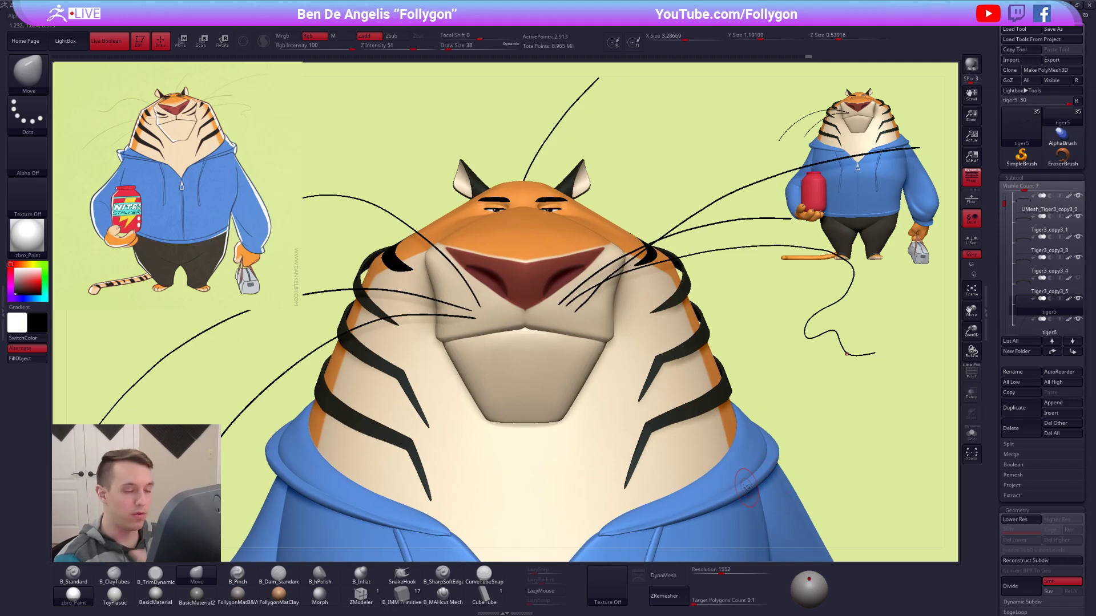
right_click_drag(606, 394, 561, 359, "ctrl")
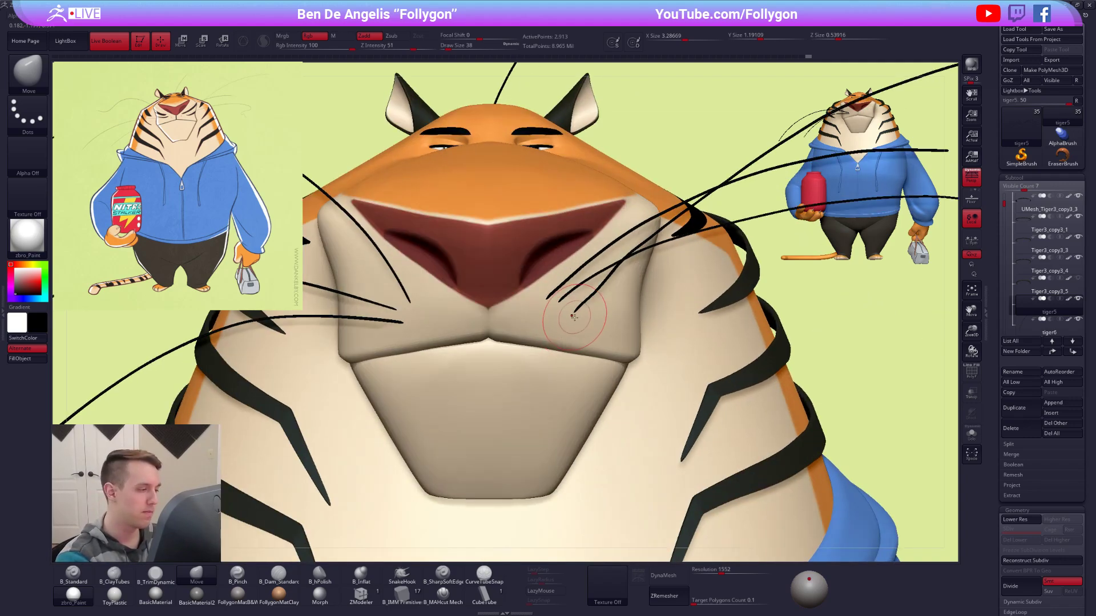
key("w")
key("space")
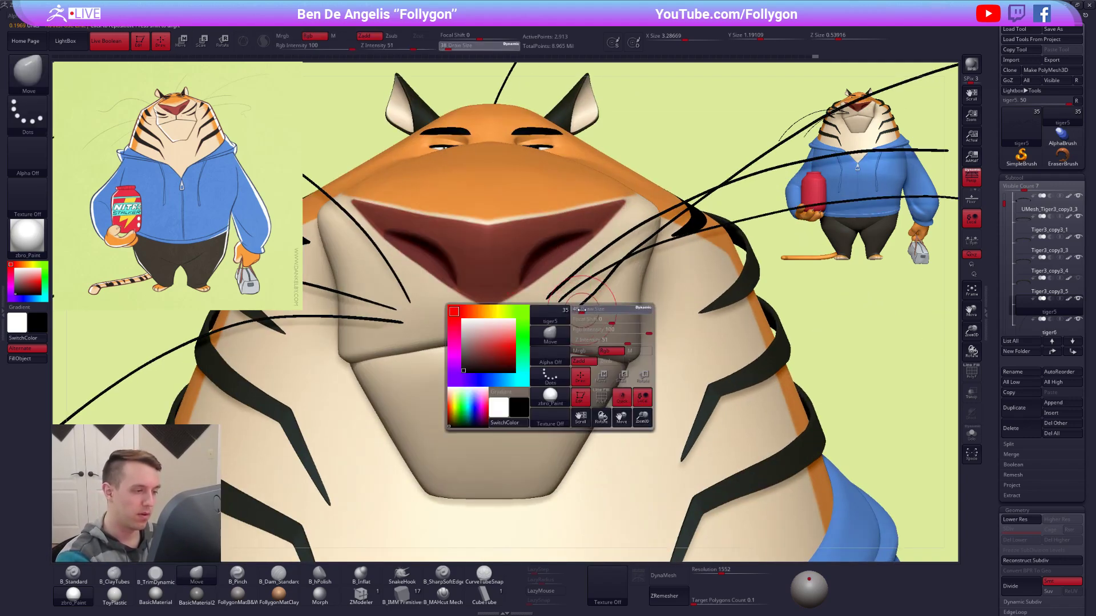
key("q")
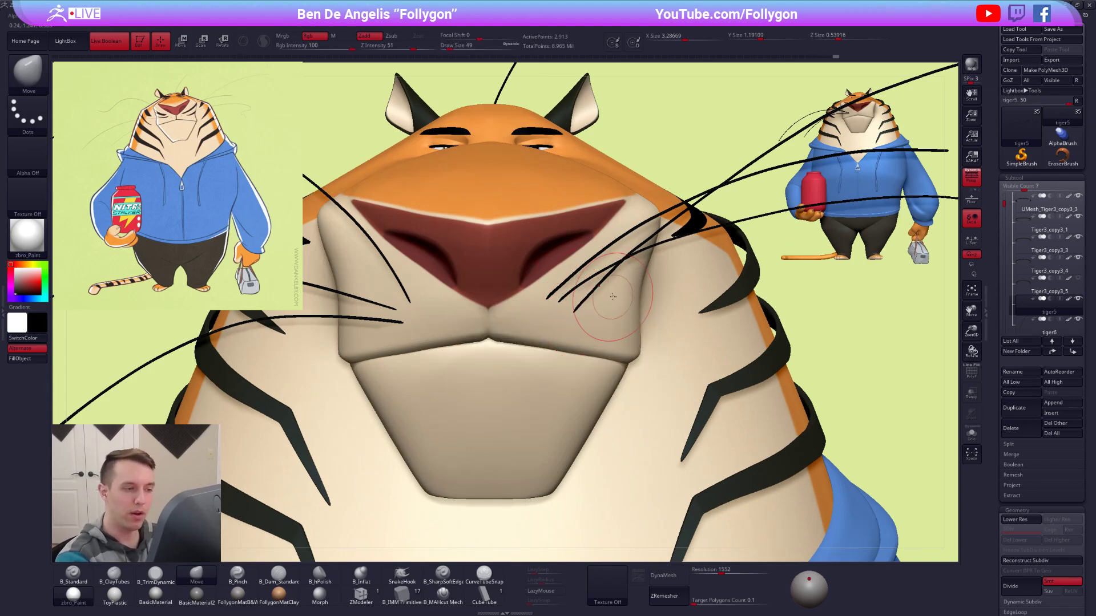
right_click_drag(591, 287, 637, 304, "ctrl")
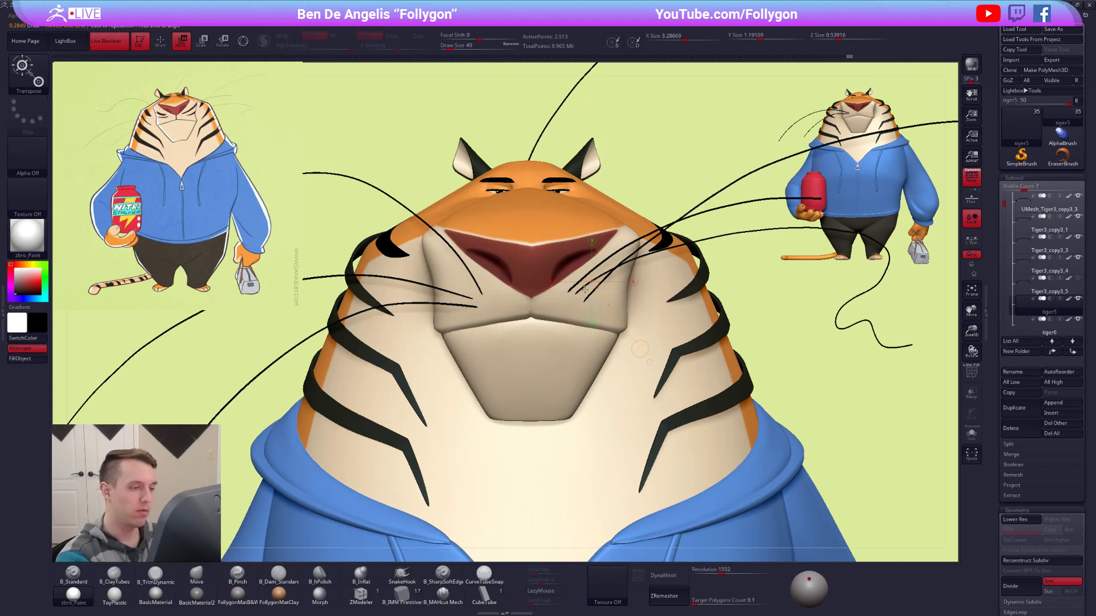
Set the Move brush size to 74 and pull the outermost left cheek whisker root lower on the muzzle.
key("space")
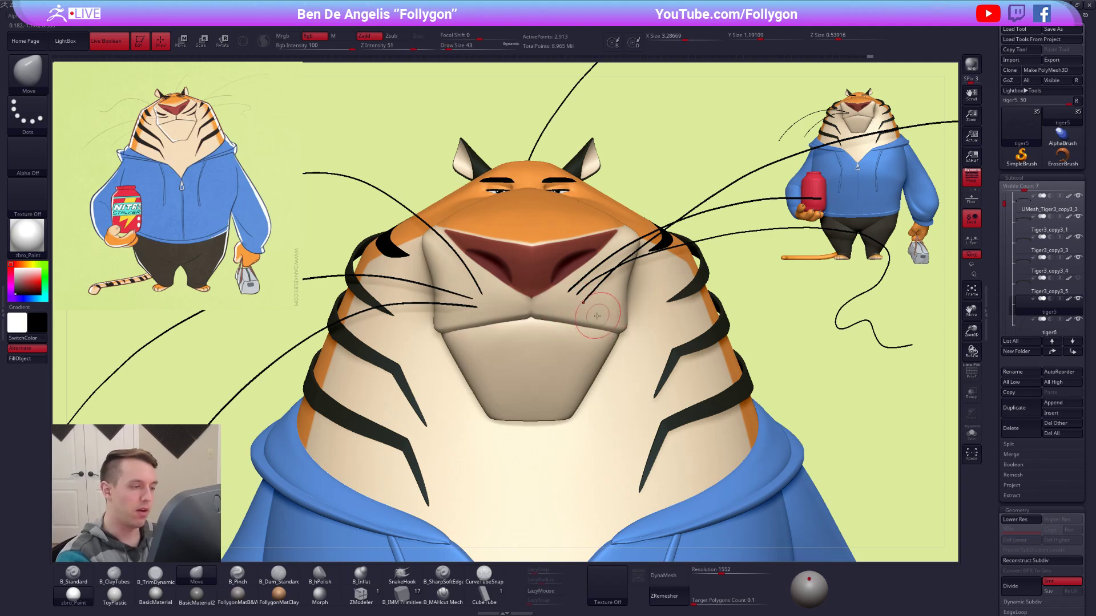
key("space")
left_click_drag(615, 303, 617, 304)
right_click_drag(616, 304, 618, 348, "ctrl")
key("w")
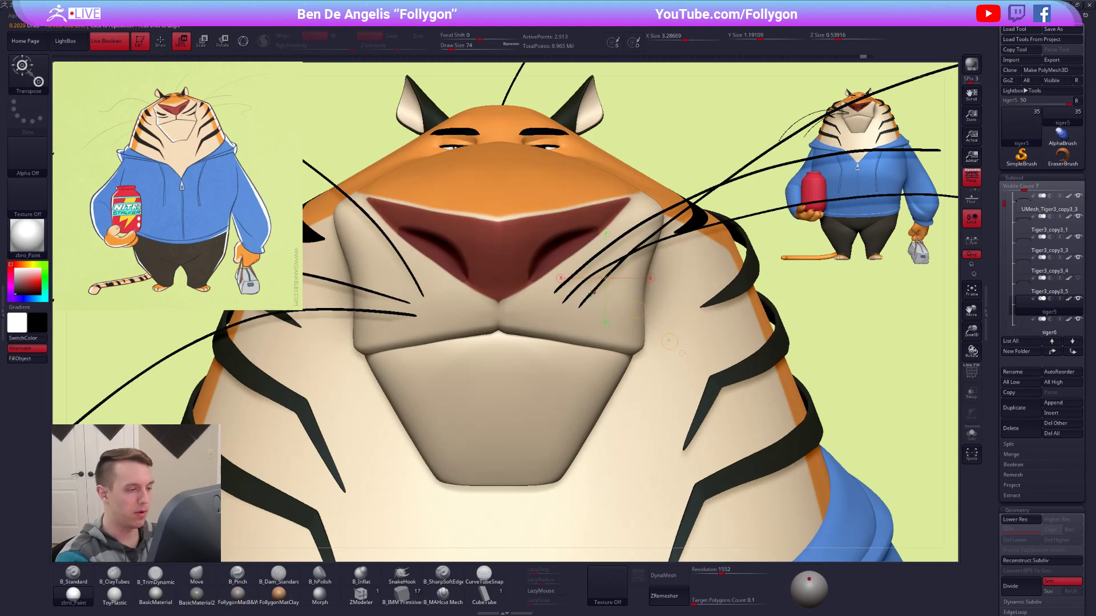
key("q")
key("space")
mouse_move(596, 324)
left_mouse_down()
mouse_move(583, 324)
mouse_move(612, 335)
left_mouse_up()
key("space")
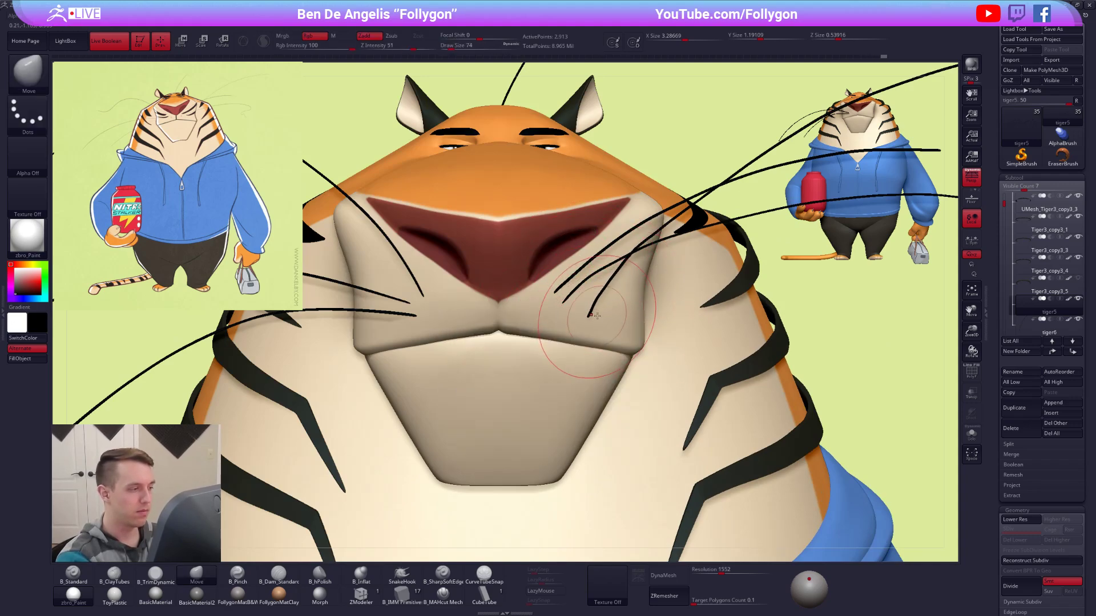
key("w")
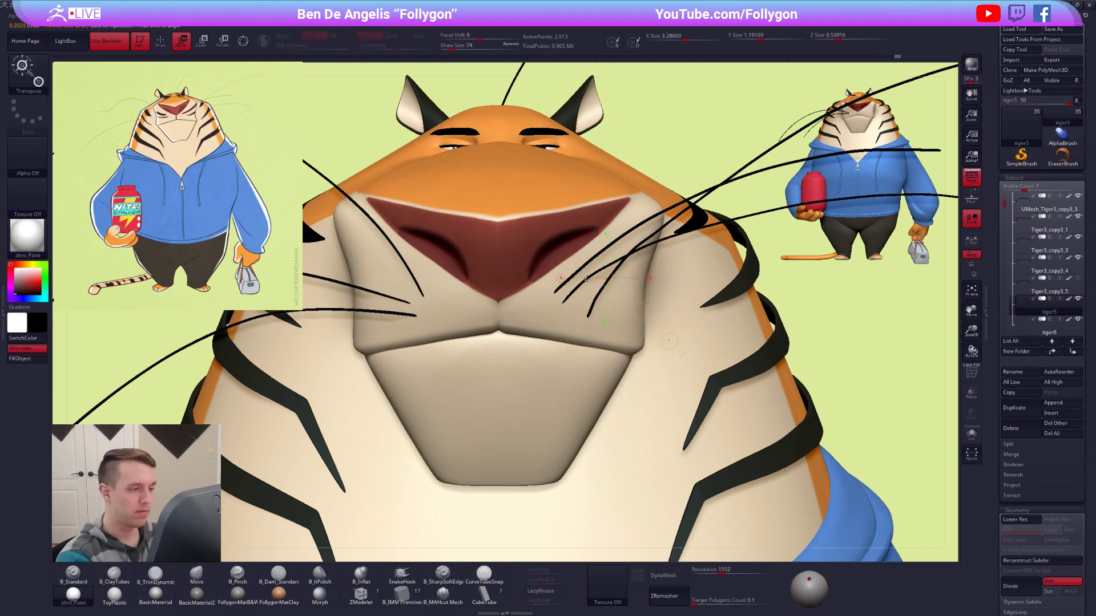
Set the Move brush size to 49 and adjust the inner whisker roots on the tiger's left cheek.
key("q")
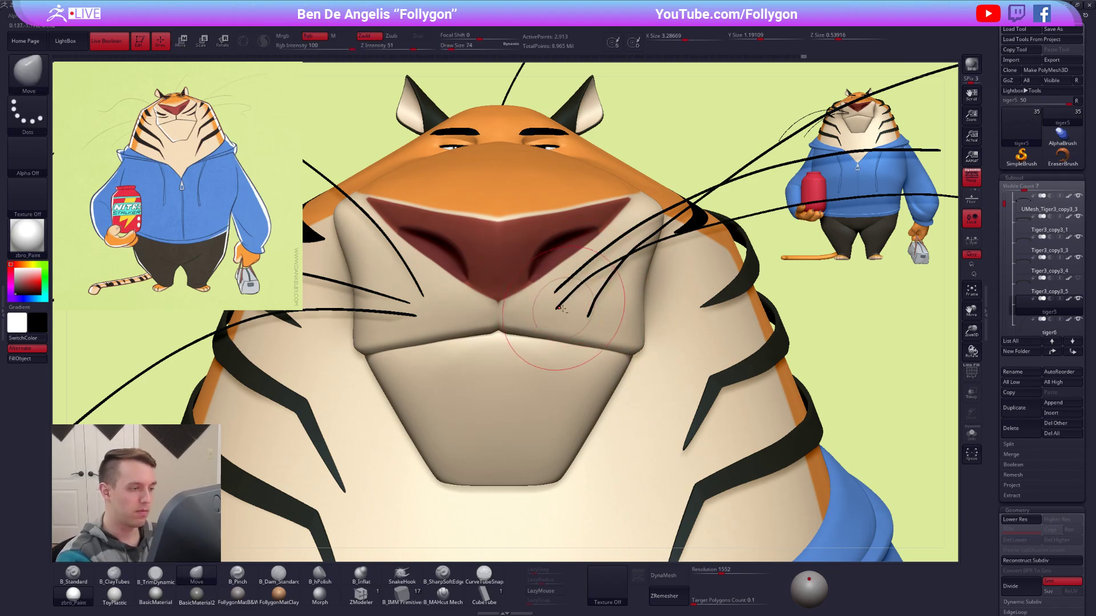
key("space")
left_click_drag(562, 319, 552, 318)
key("space")
left_click_drag(542, 326, 572, 297)
key("space")
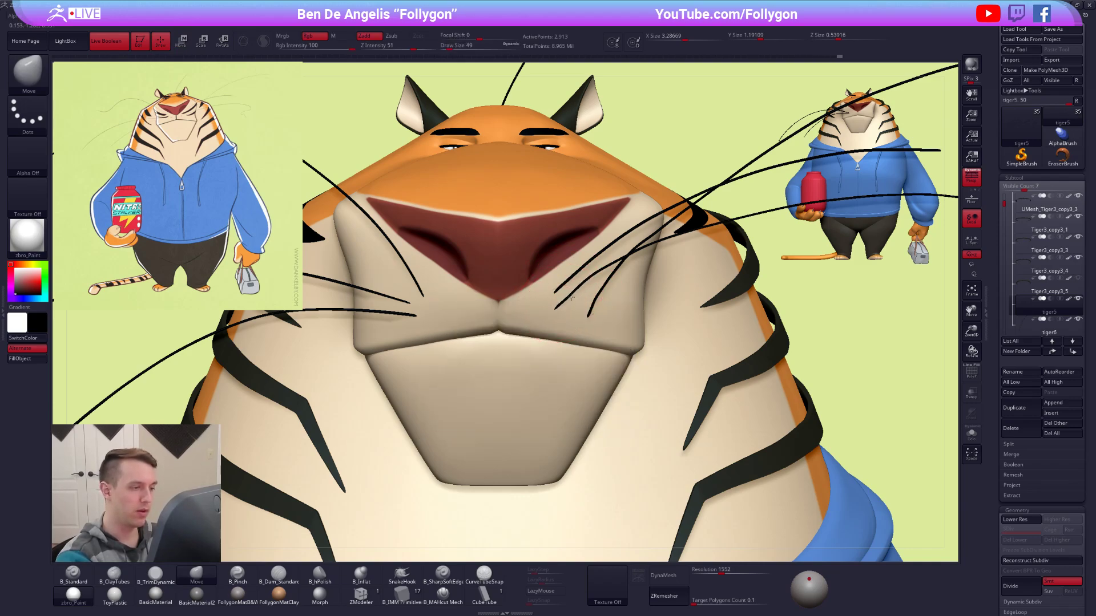
key("w")
key("q")
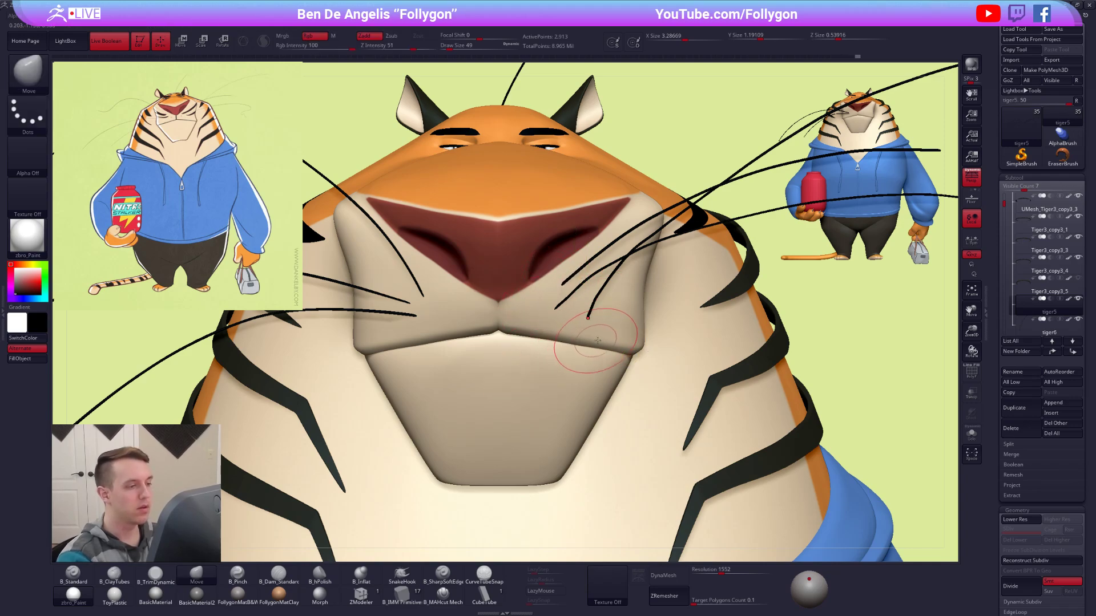
Set the Move brush size to 104 and nudge the left cheek whisker roots into more even spacing.
key("f")
mouse_move(592, 363)
right_mouse_down("alt")
mouse_move(591, 346)
mouse_move(547, 344)
right_mouse_up("alt")
key("space")
left_click(580, 285)
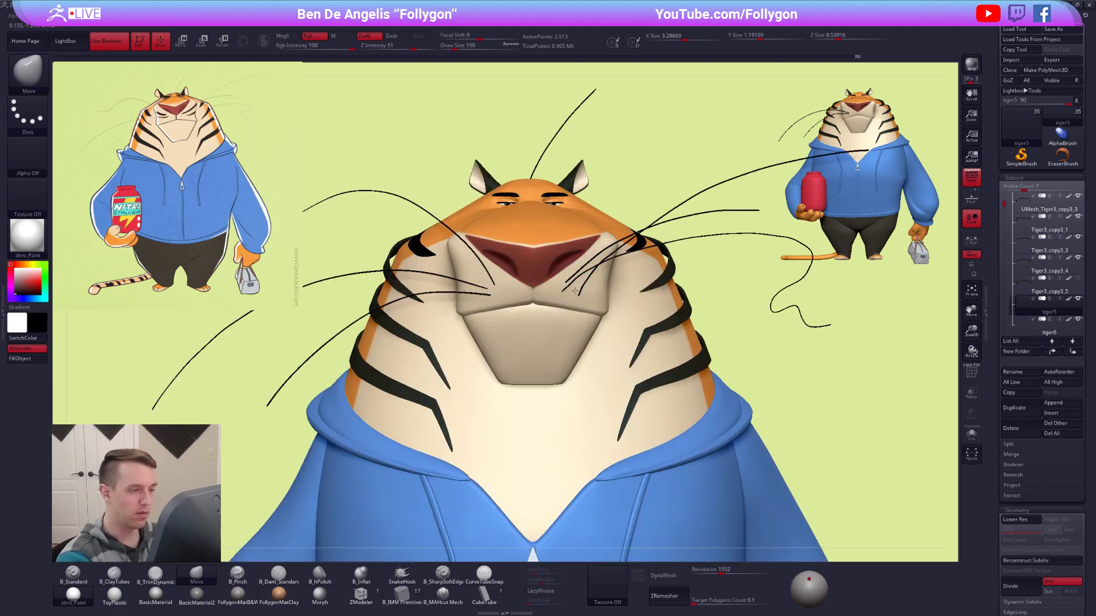
key("space")
left_click(572, 285)
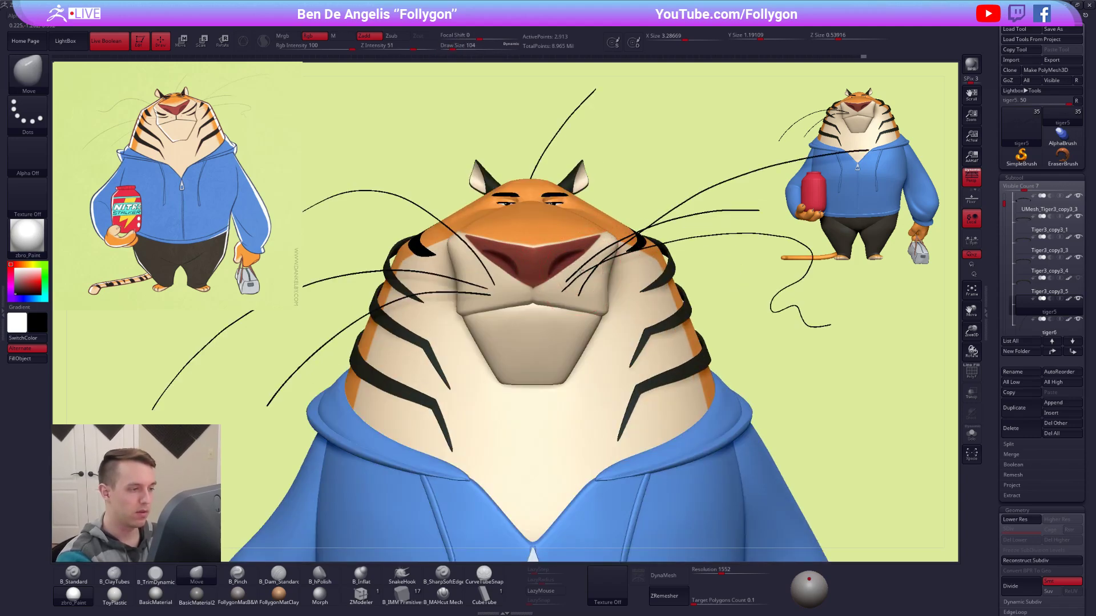
key("space")
left_click(593, 280)
Reduce the Move brush size to 54 and refine the left cheek whisker roots beside the nose.
key("alt+s")
right_click_drag(599, 258, 630, 291, "alt")
key("shift+f")
key("space")
left_click(637, 225)
key("s")
left_click(637, 227)
key("alt+s")
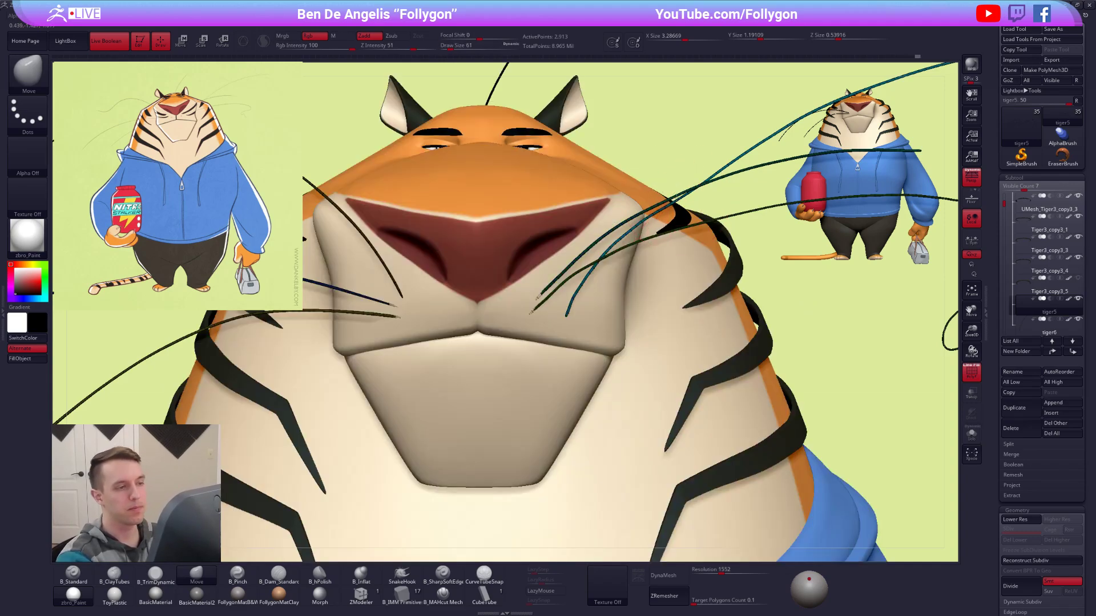
key("s")
left_click(580, 310)
right_click_drag(570, 328, 513, 280, "ctrl")
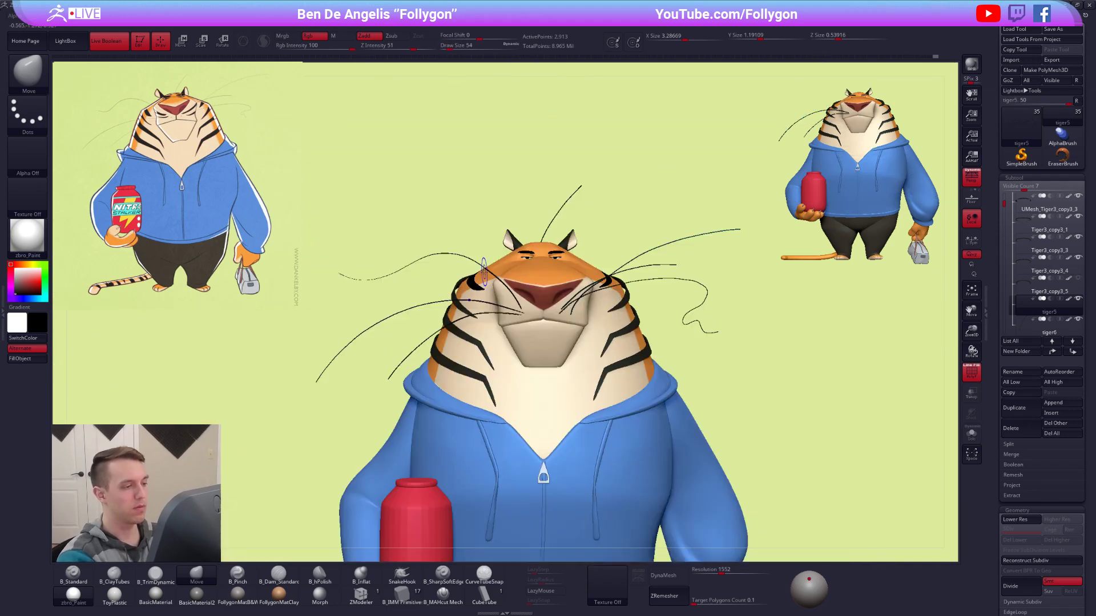
right_click_drag(773, 416, 747, 353, "alt")
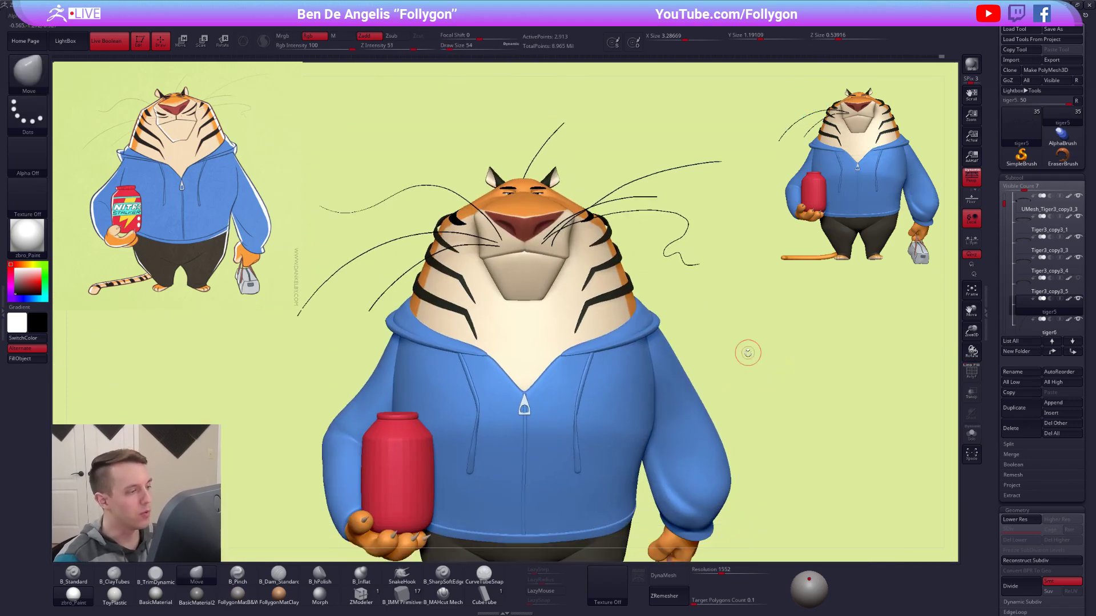
right_click_drag(678, 298, 647, 267, "ctrl")
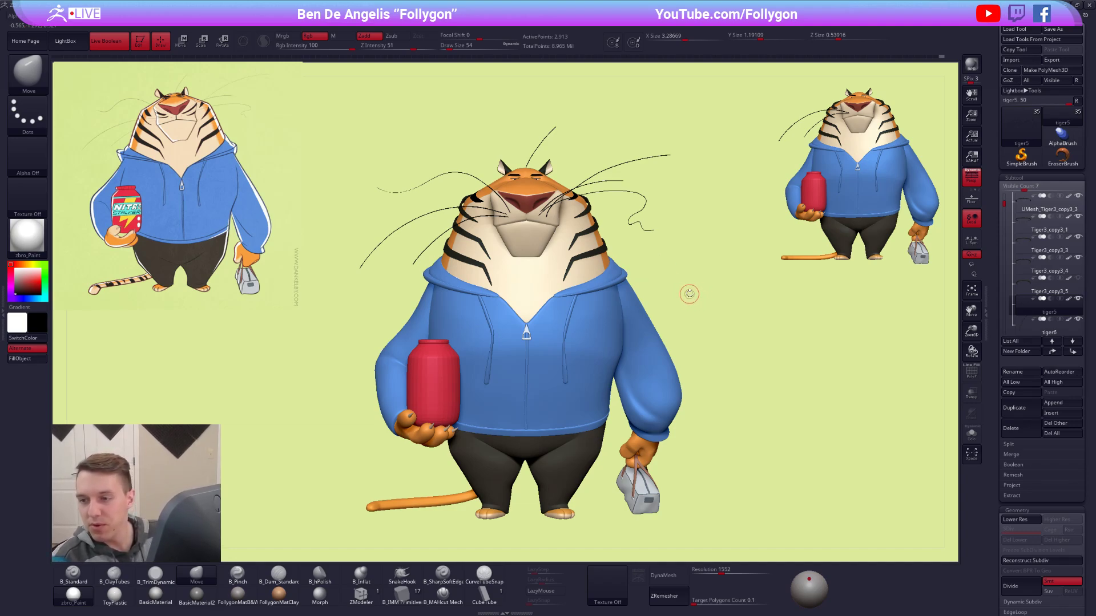
right_click_drag(542, 215, 553, 222, "ctrl")
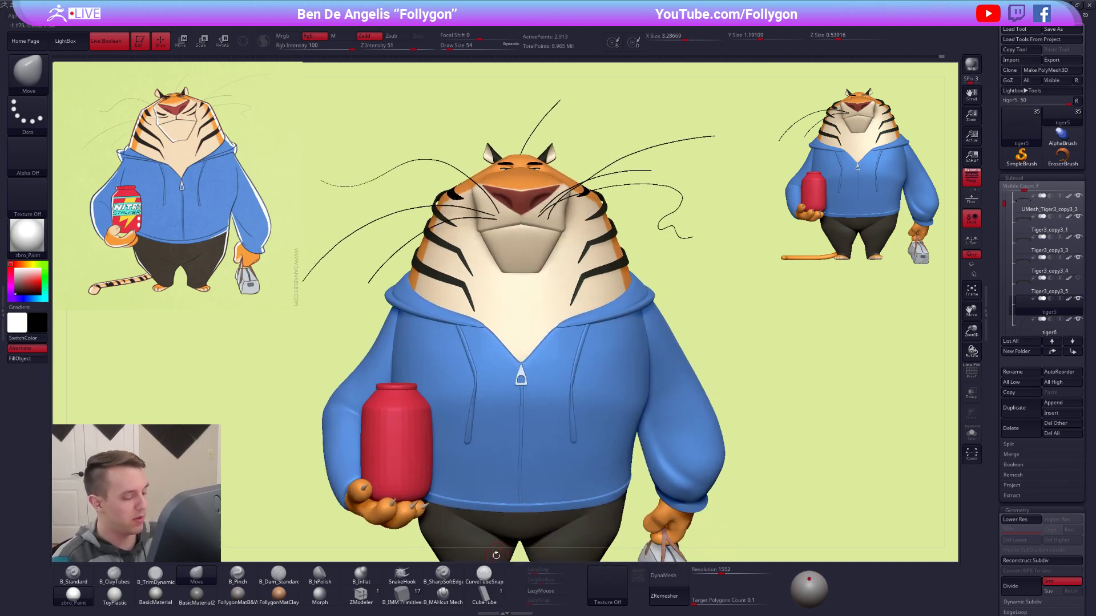
left_click(484, 574)
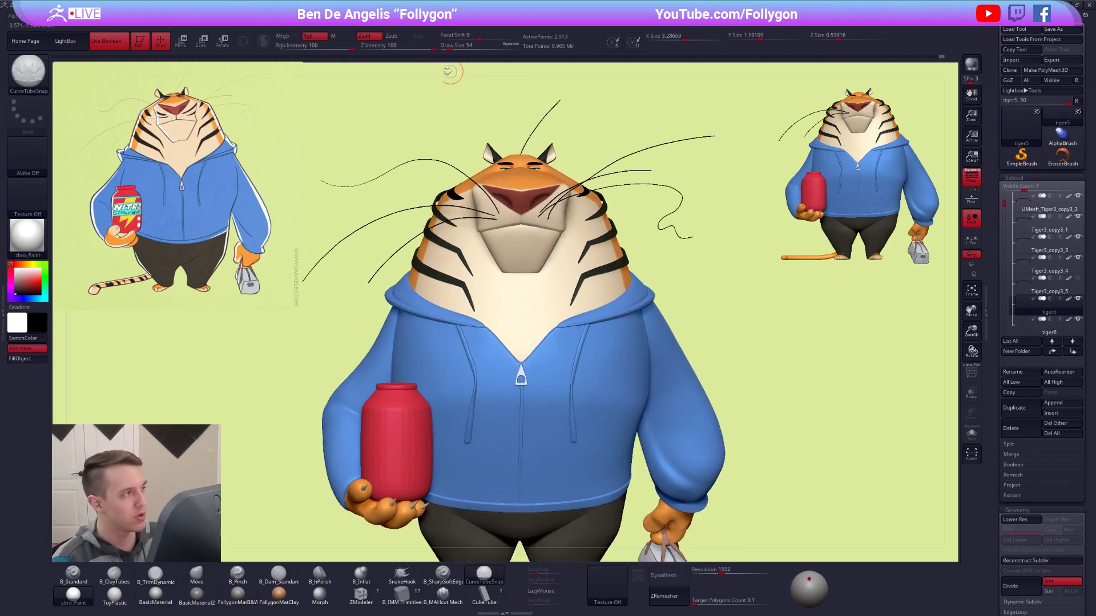
left_click(343, 27)
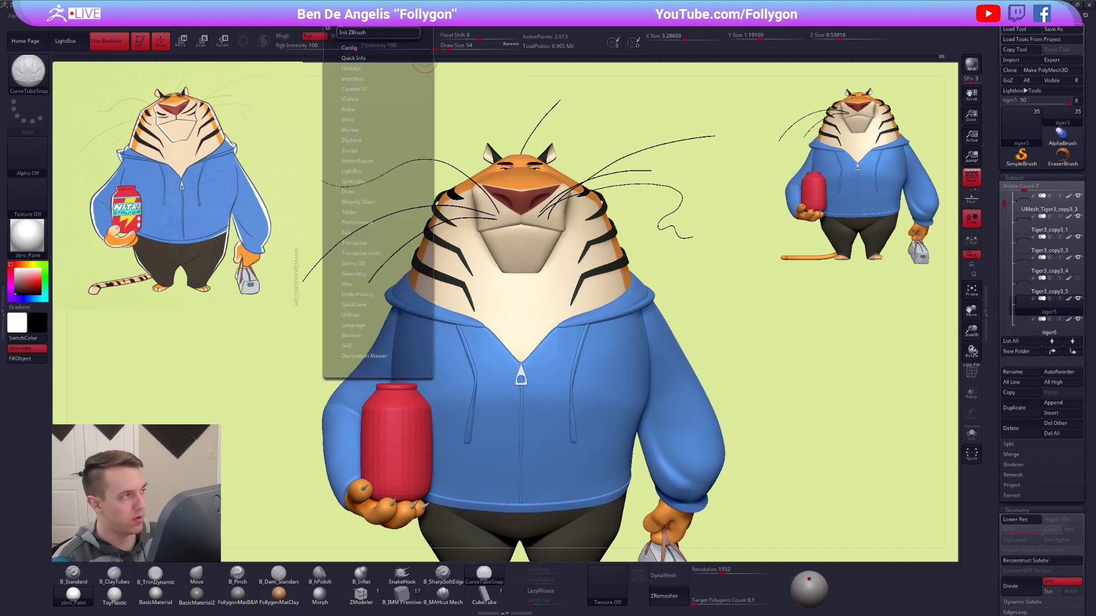
left_click(364, 27)
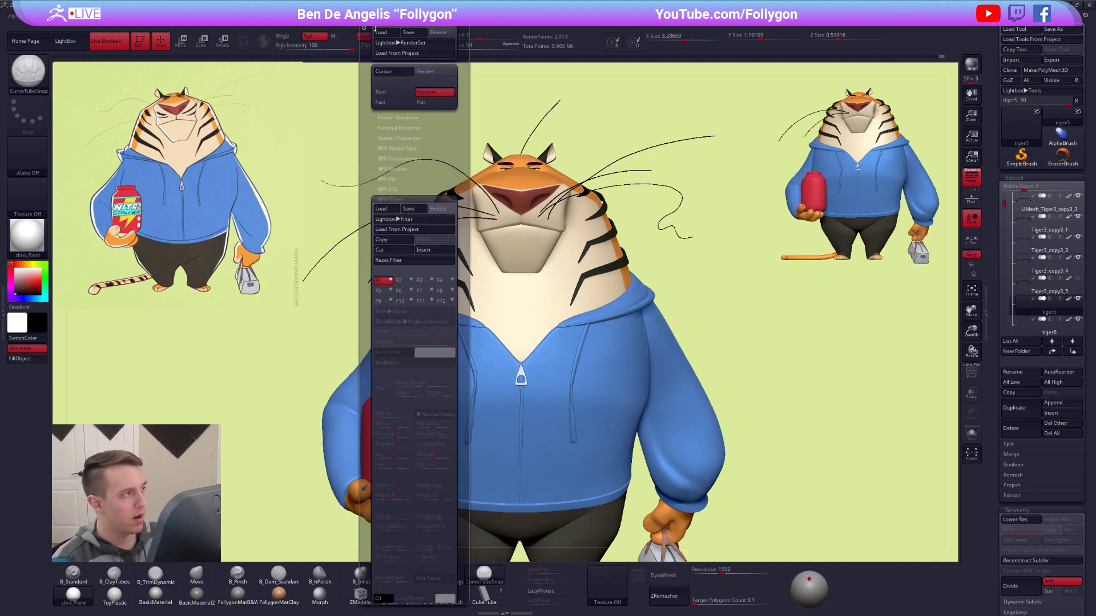
left_click(322, 27)
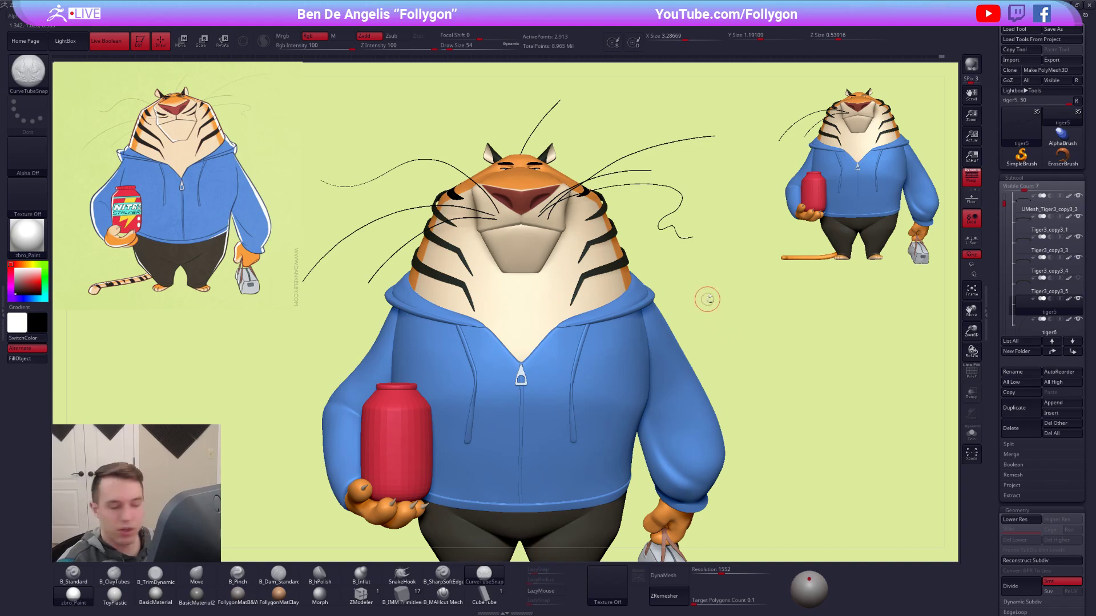
mouse_move(750, 282)
left_mouse_down("alt")
mouse_move(724, 262)
mouse_move(735, 296)
left_mouse_up("alt")
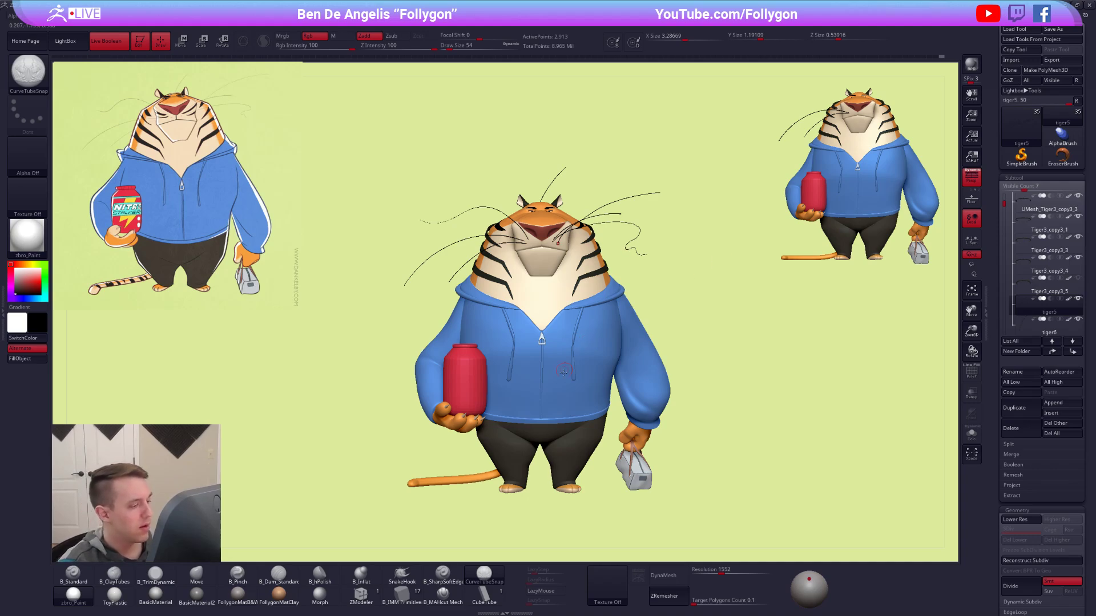
right_click_drag(575, 370, 588, 325, "alt")
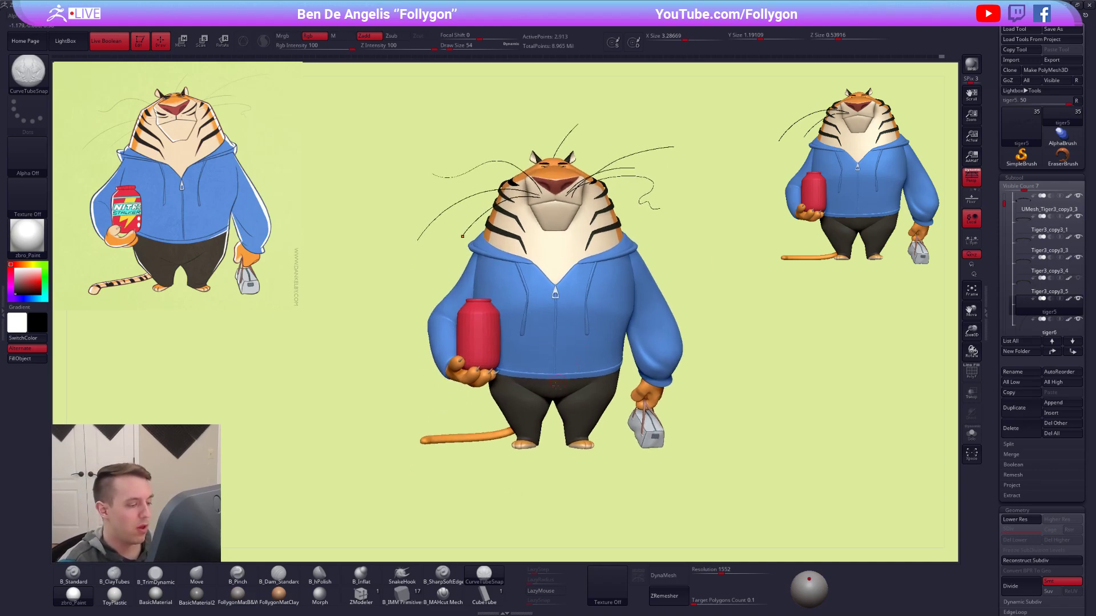
left_click(361, 595)
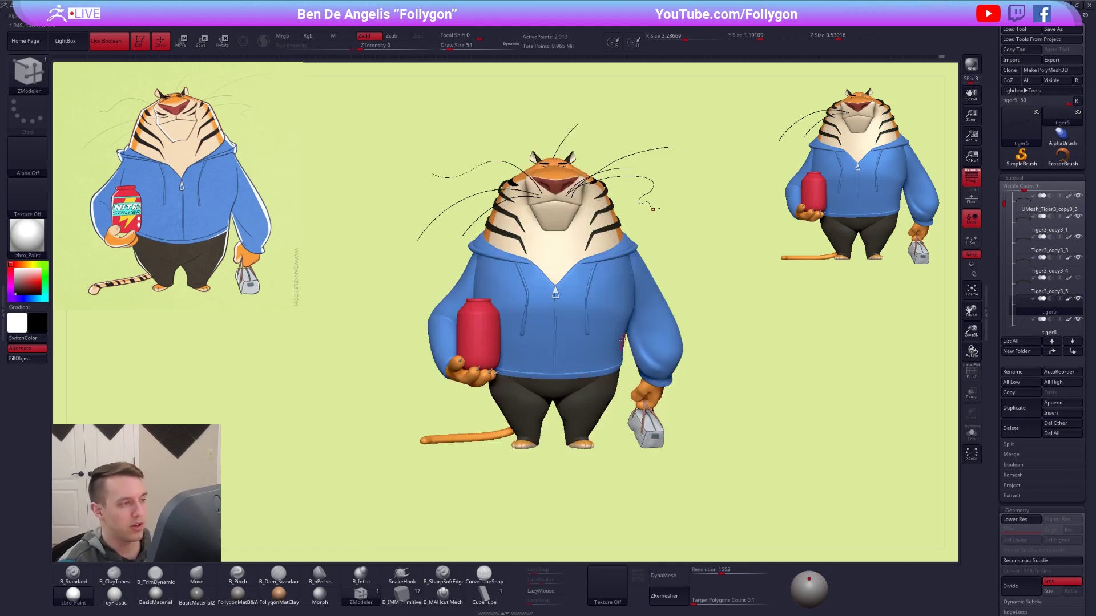
Activate the Move brush and make the red jar the active subtool.
key("b")
key("m")
key("v")
left_click(477, 368, "alt")
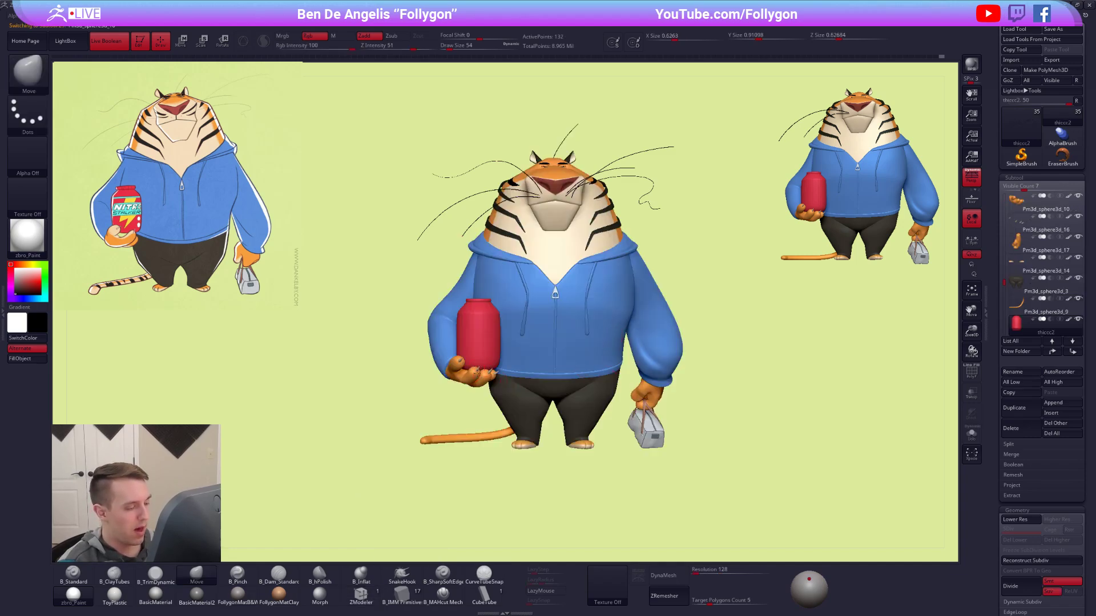
key("alt+s")
key("f")
key("shift+f")
key("shift+d")
left_click_drag(610, 406, 541, 400, "alt")
key("d")
key("shift+f")
left_click_drag(615, 409, 614, 389)
key("alt+s")
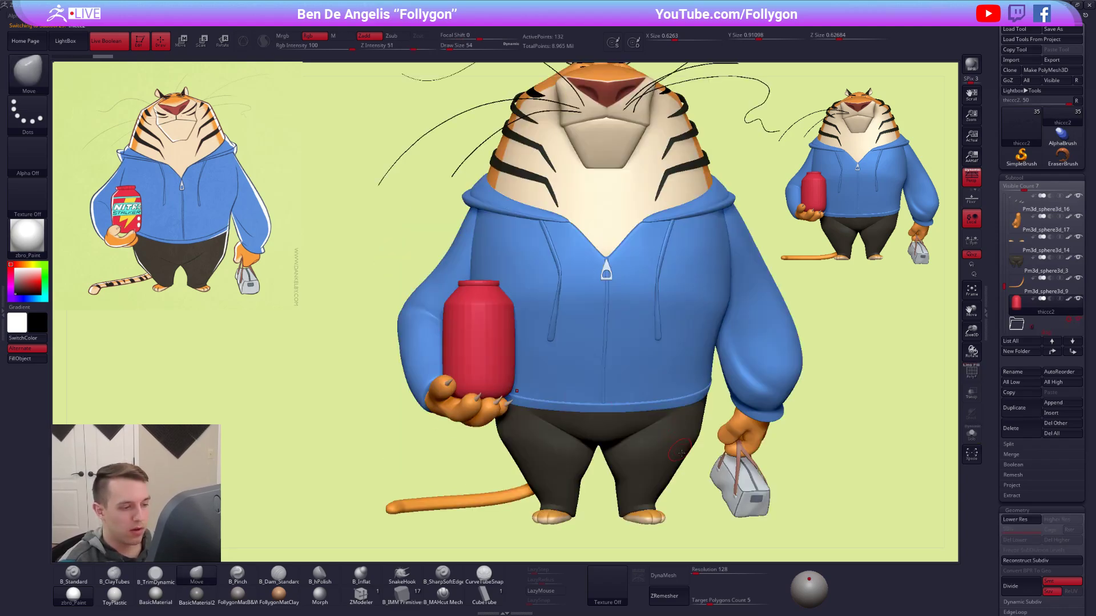
Select the grey bag subtool and examine the bag and its handles up close.
left_click(742, 501, "alt")
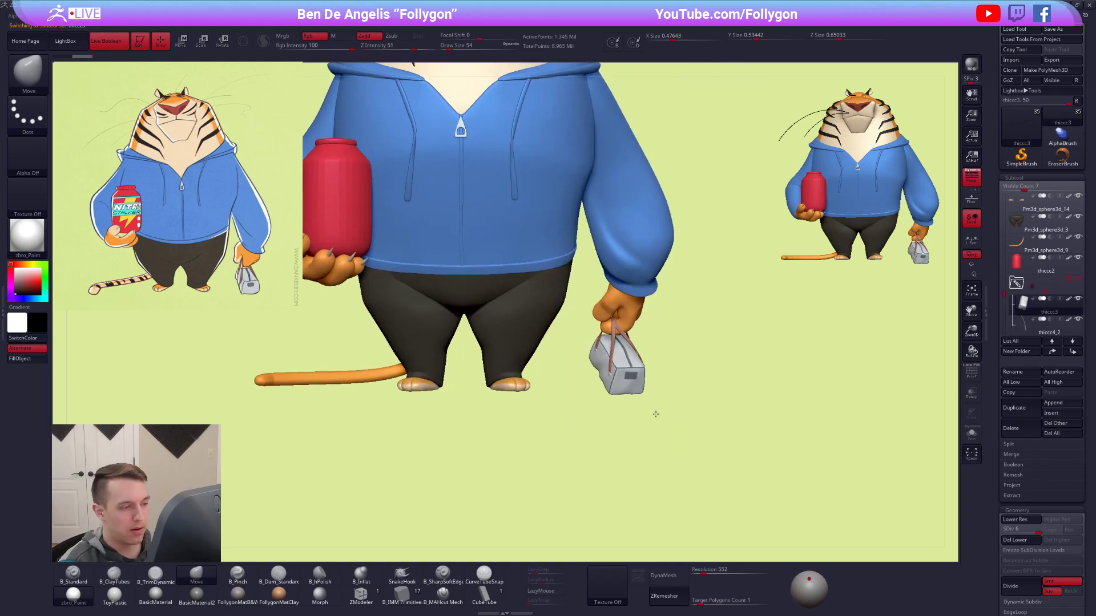
key("f")
right_click_drag(657, 374, 638, 372)
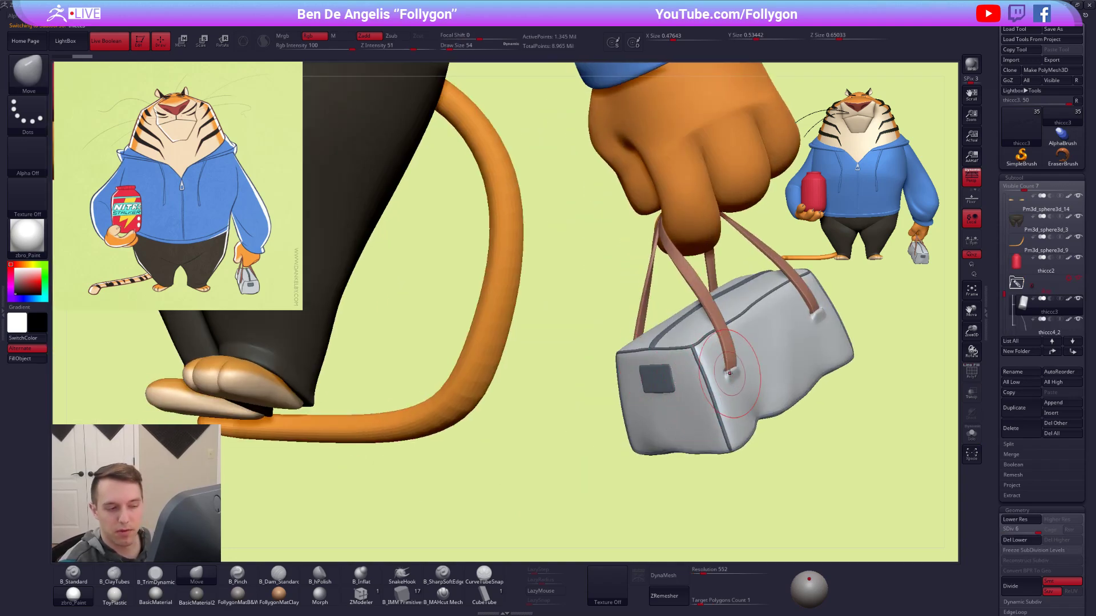
right_click_drag(736, 372, 597, 386)
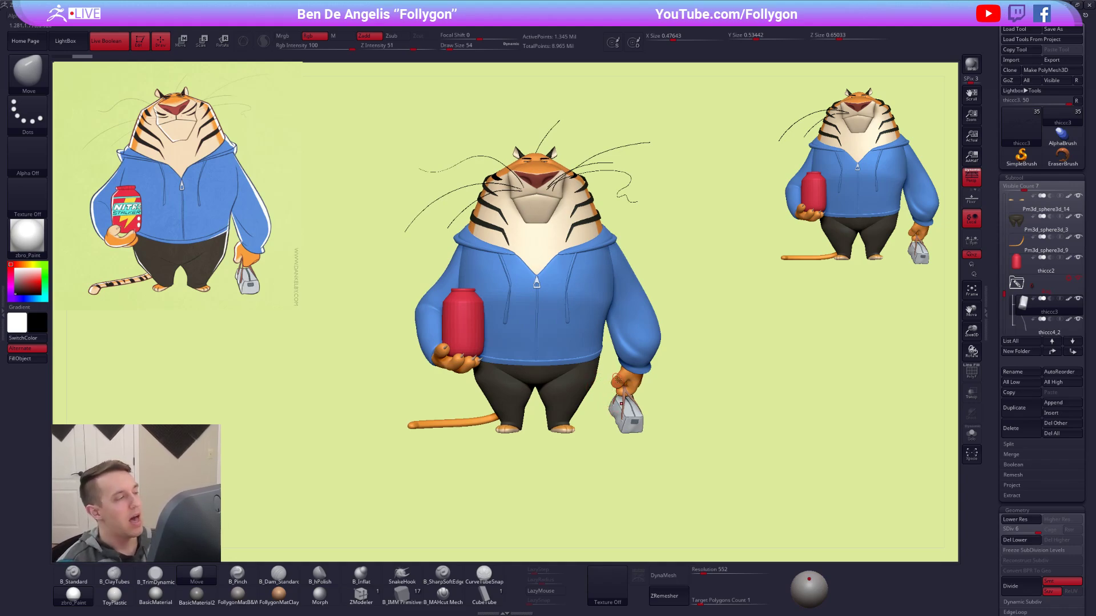
Switch to Chrome, search Google Images for "low poly island" and open the Blender 2.8 beginner tutorial picture.
key("alt+Tab")
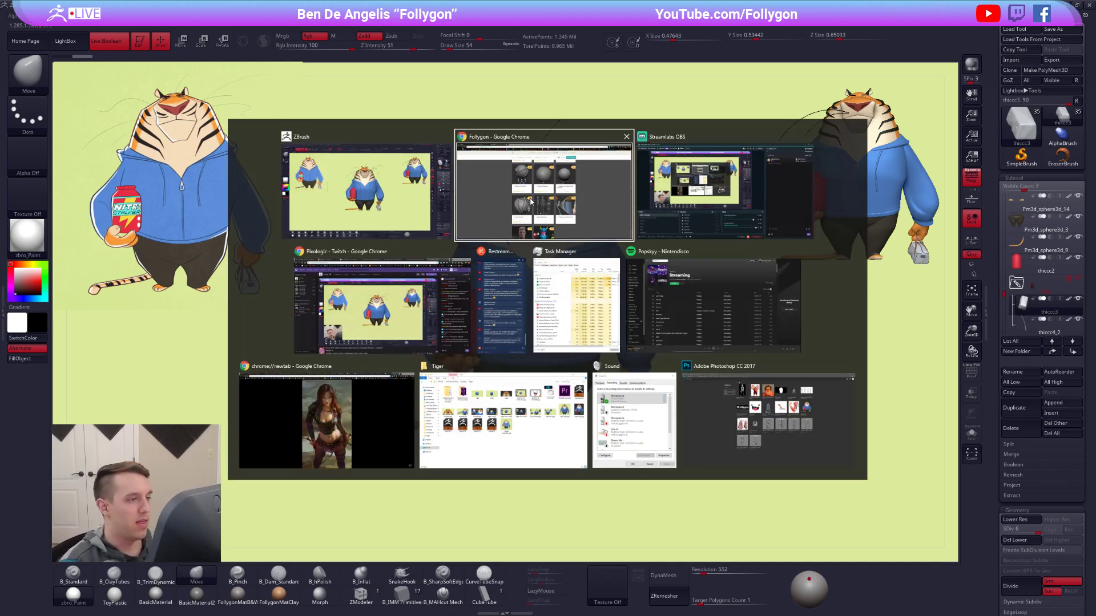
key("ctrl+t")
type("low poly island")
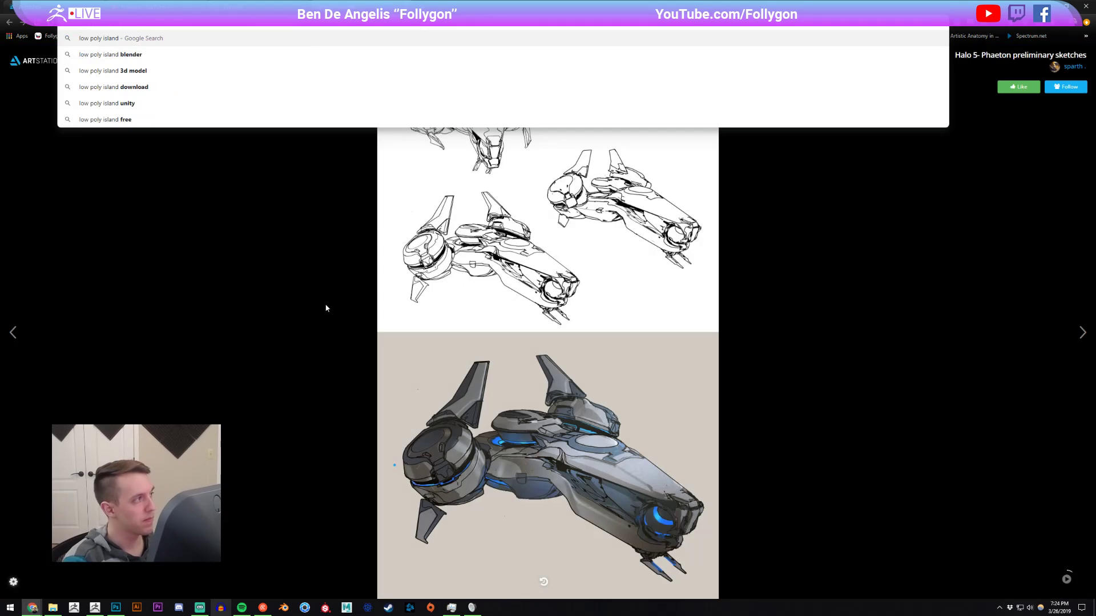
key("Return")
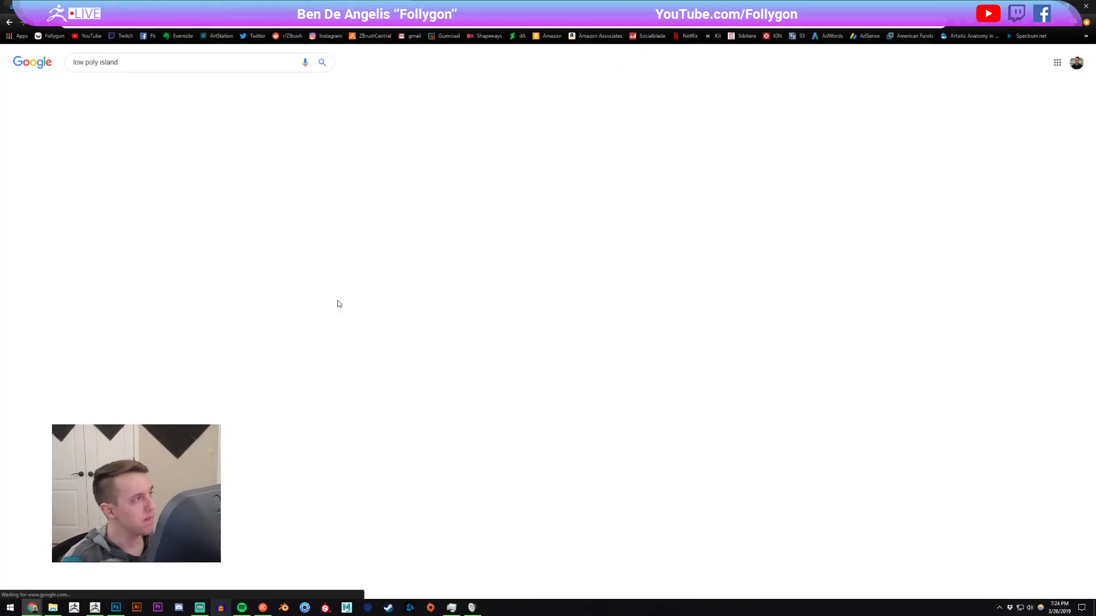
left_click(110, 87)
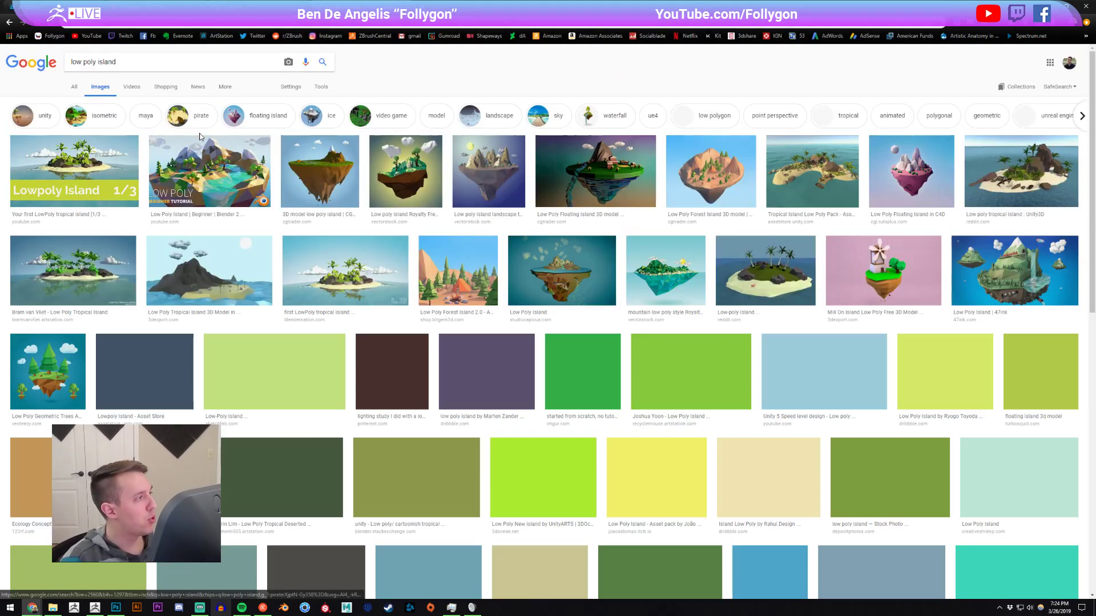
left_click(210, 171)
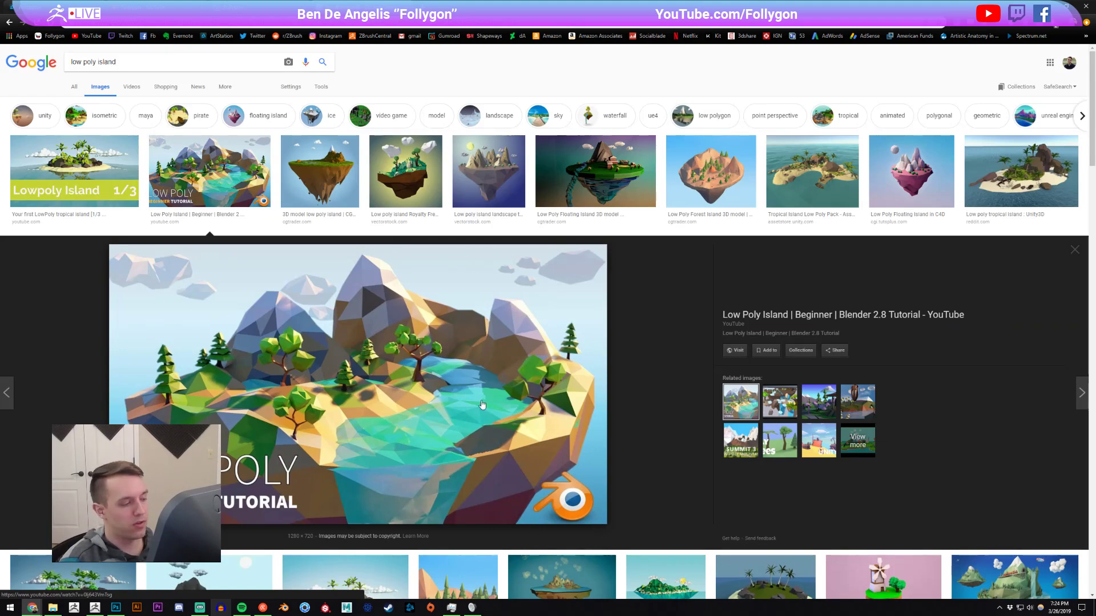
Switch back to ZBrush, load a Sphere3D, make white the active color and convert the sphere to a PolyMesh3D.
key("alt+Tab")
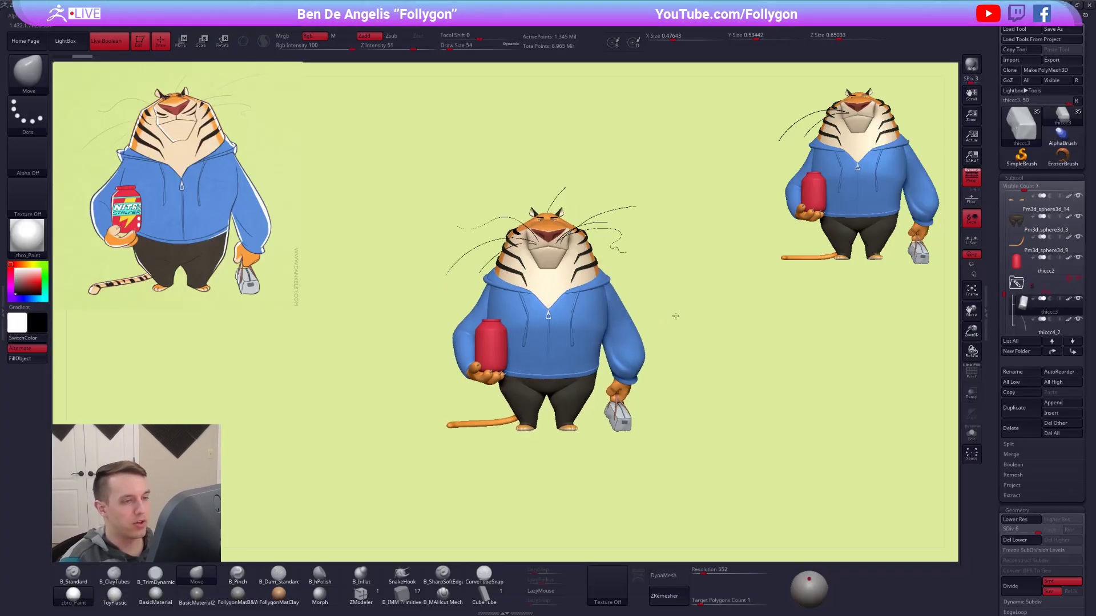
left_click(1021, 125)
left_click(644, 165)
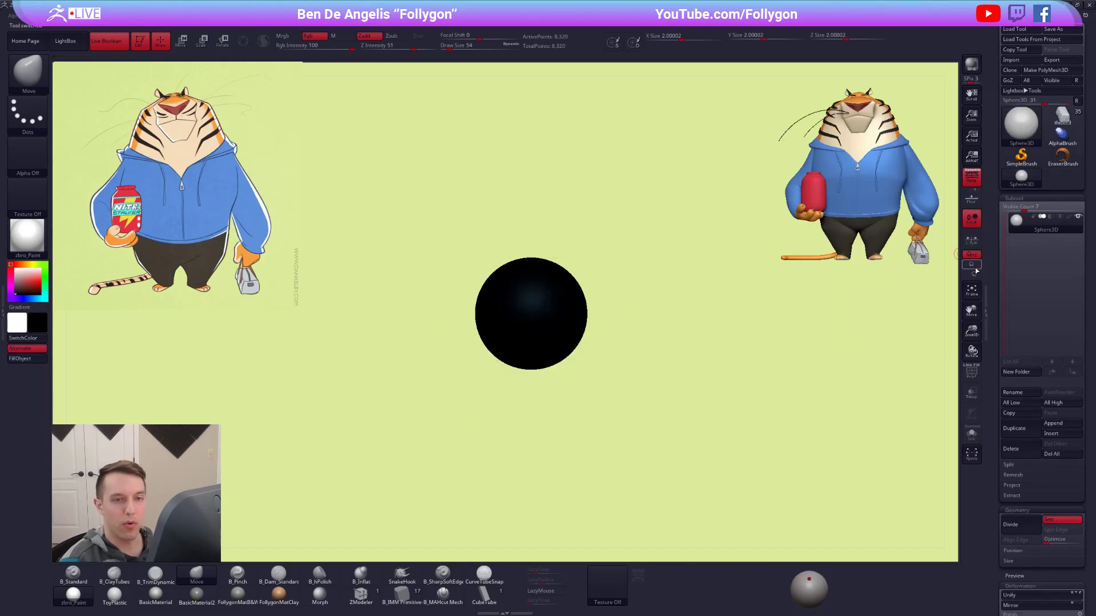
key("v")
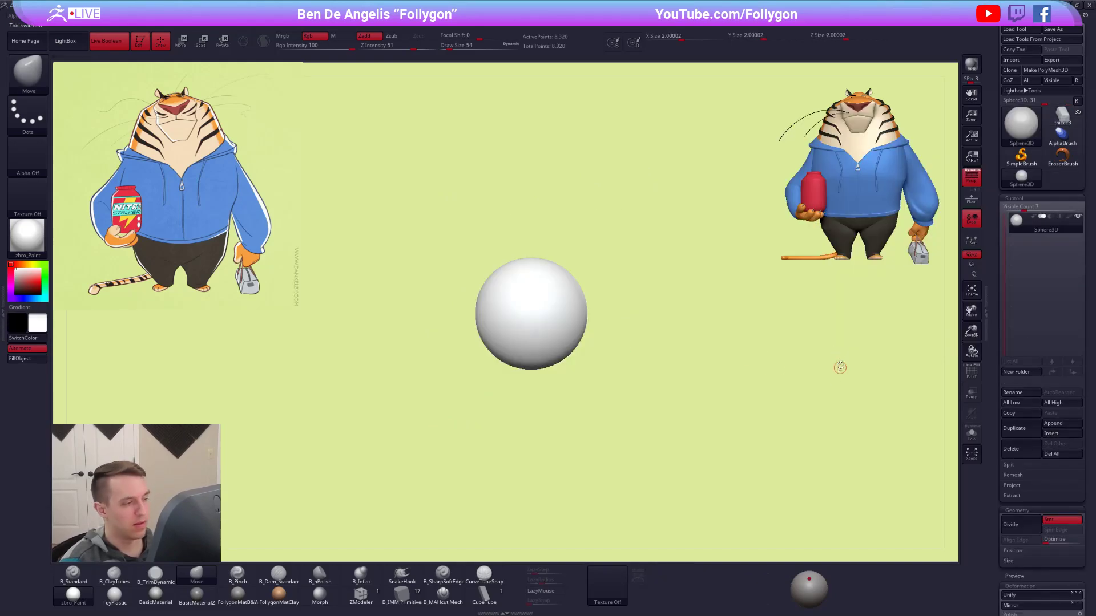
left_click(1040, 70)
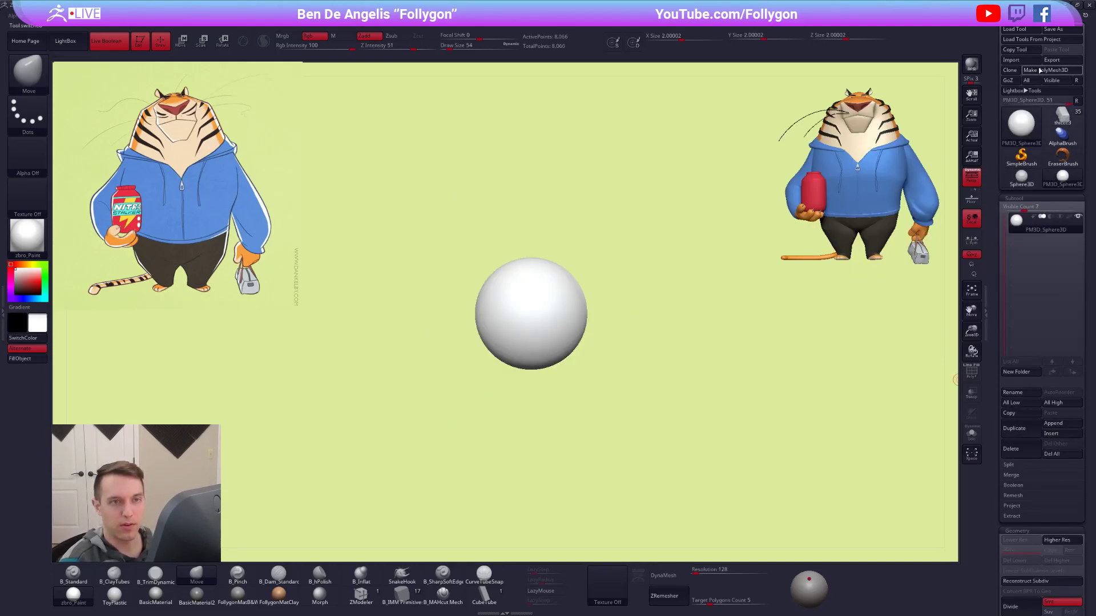
Apply the dark grey Follygon material to the sphere and choose an enlarged B_TrimDynamic brush.
right_click_drag(499, 311, 529, 349, "ctrl")
left_click(257, 594)
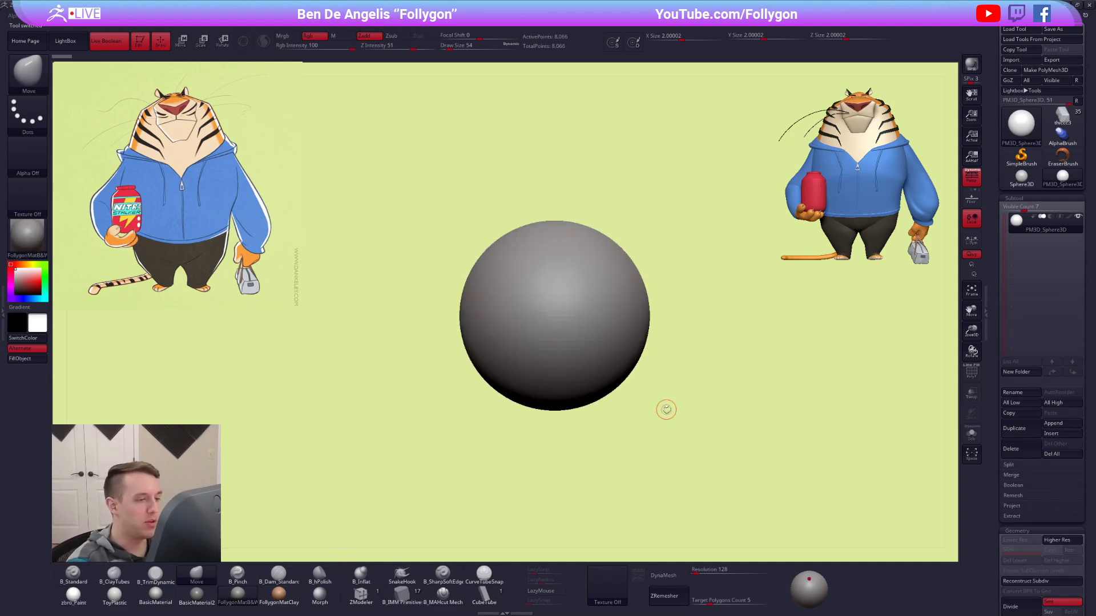
key("3")
key("space")
left_click_drag(673, 299, 689, 291)
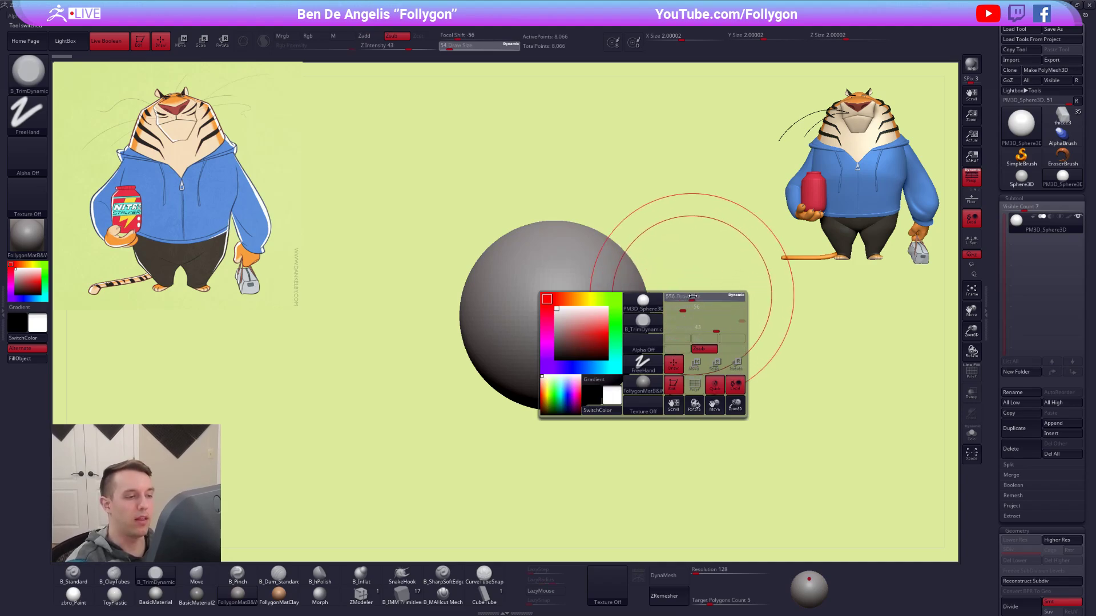
Flatten the sphere into broad rock-like facets on several sides with the B_TrimDynamic brush.
right_click_drag(700, 279, 619, 288, "ctrl")
left_click_drag(560, 297, 556, 311)
right_click_drag(557, 310, 577, 315)
left_click_drag(542, 316, 539, 304)
left_click_drag(512, 346, 522, 349)
right_click_drag(521, 349, 554, 359)
mouse_move(507, 307)
left_mouse_down()
mouse_move(500, 292)
mouse_move(507, 299)
left_mouse_up()
right_click_drag(512, 304, 519, 394)
mouse_move(515, 266)
left_mouse_down()
mouse_move(521, 255)
mouse_move(527, 263)
left_mouse_up()
mouse_move(526, 264)
right_mouse_down()
mouse_move(558, 306)
mouse_move(535, 314)
right_mouse_up()
left_click_drag(516, 292, 513, 286)
right_click_drag(513, 286, 557, 310)
left_click_drag(437, 294, 474, 352)
mouse_move(474, 352)
right_mouse_down()
mouse_move(574, 363)
mouse_move(550, 351)
mouse_move(563, 341)
right_mouse_up()
left_click_drag(522, 337, 528, 368)
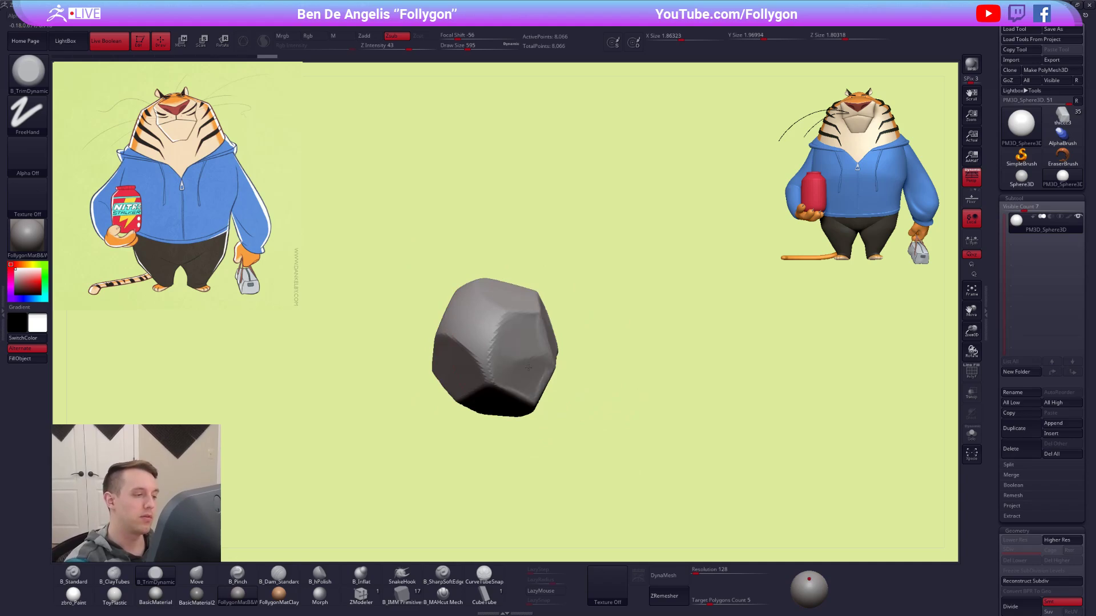
Trim further facets around the rock shape and apply DynaMesh at resolution 128.
left_click_drag(490, 324, 479, 328)
mouse_move(565, 305)
right_mouse_down()
mouse_move(572, 276)
mouse_move(585, 322)
right_mouse_up()
mouse_move(638, 393)
right_mouse_down("alt")
mouse_move(666, 308)
mouse_move(675, 332)
right_mouse_up("alt")
left_click_drag(736, 322, 525, 456, "ctrl")
right_click_drag(672, 343, 663, 333, "alt")
left_click(663, 575)
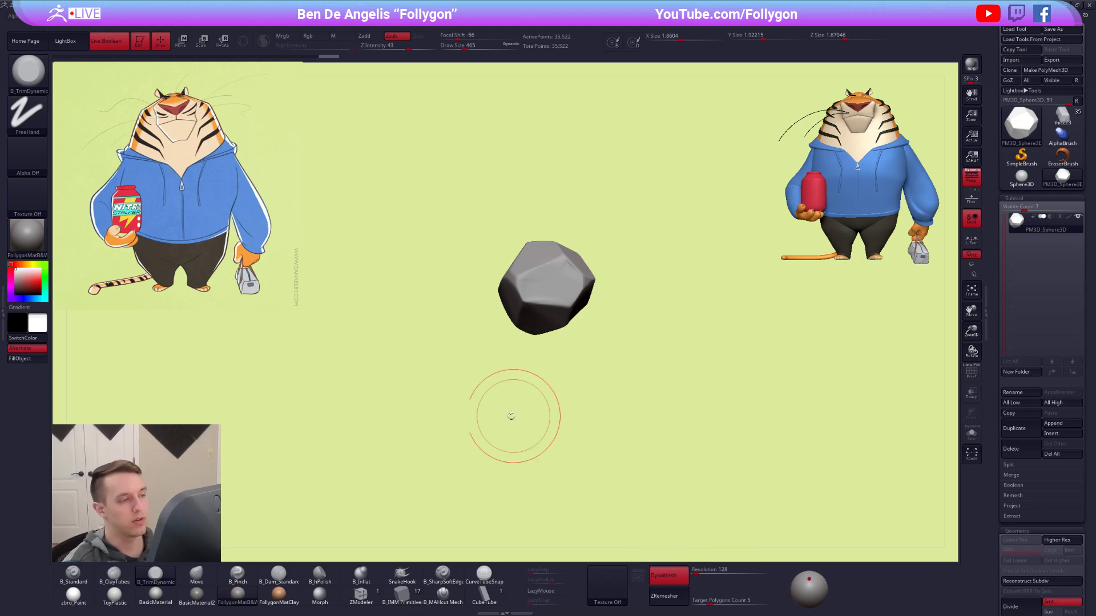
Pre-process the rock mesh in Decimation Master.
right_click_drag(658, 378, 658, 382, "ctrl")
key("shift+f")
key("shift+f")
mouse_move(520, 18)
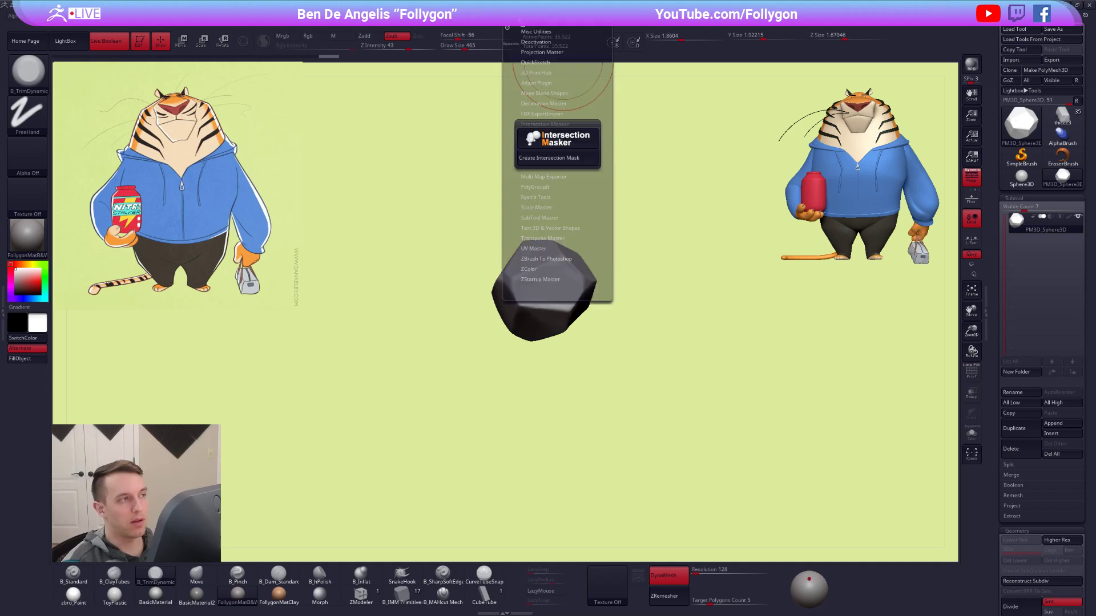
left_click(535, 122)
left_click(539, 103)
left_click(557, 193)
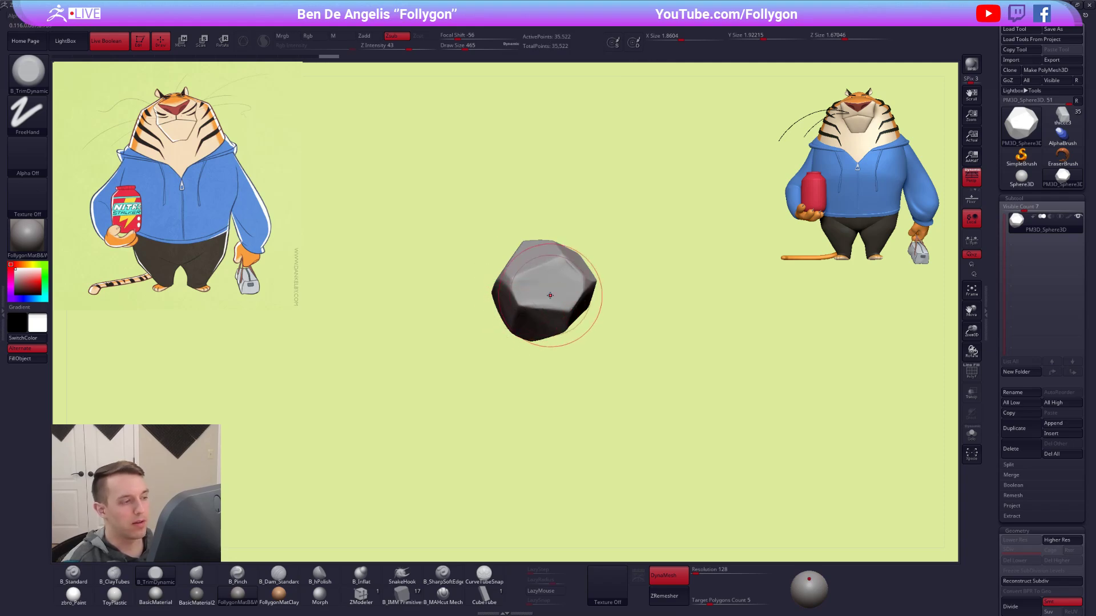
right_click_drag(552, 297, 573, 320, "ctrl")
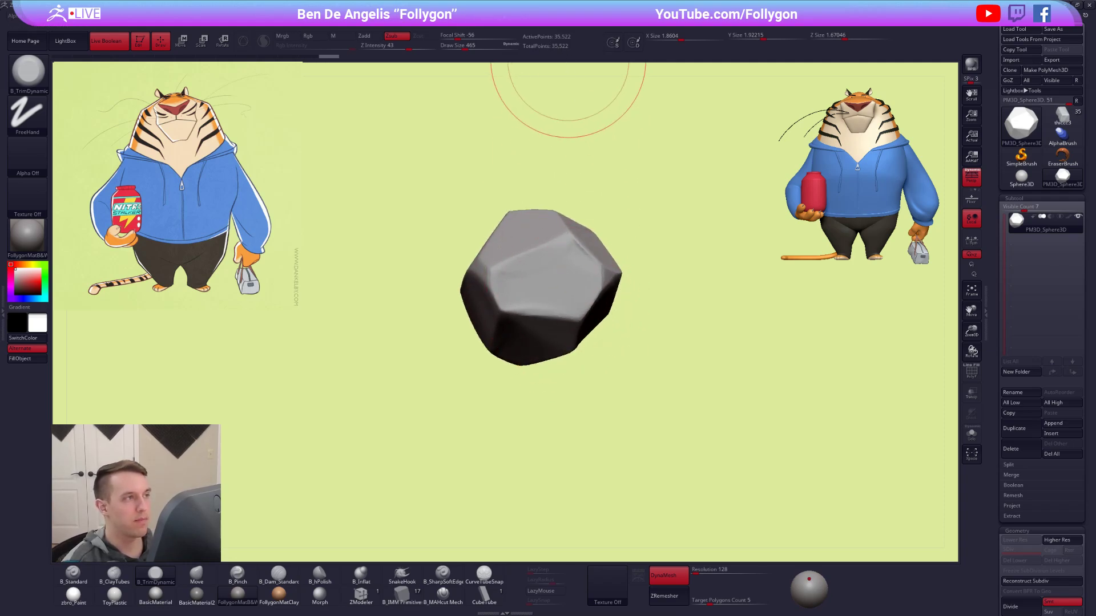
Set the decimation percentage to 1, decimate the rock and show its wireframe.
mouse_move(515, 16)
left_click(536, 223)
type("1")
key("Tab")
left_click(540, 253)
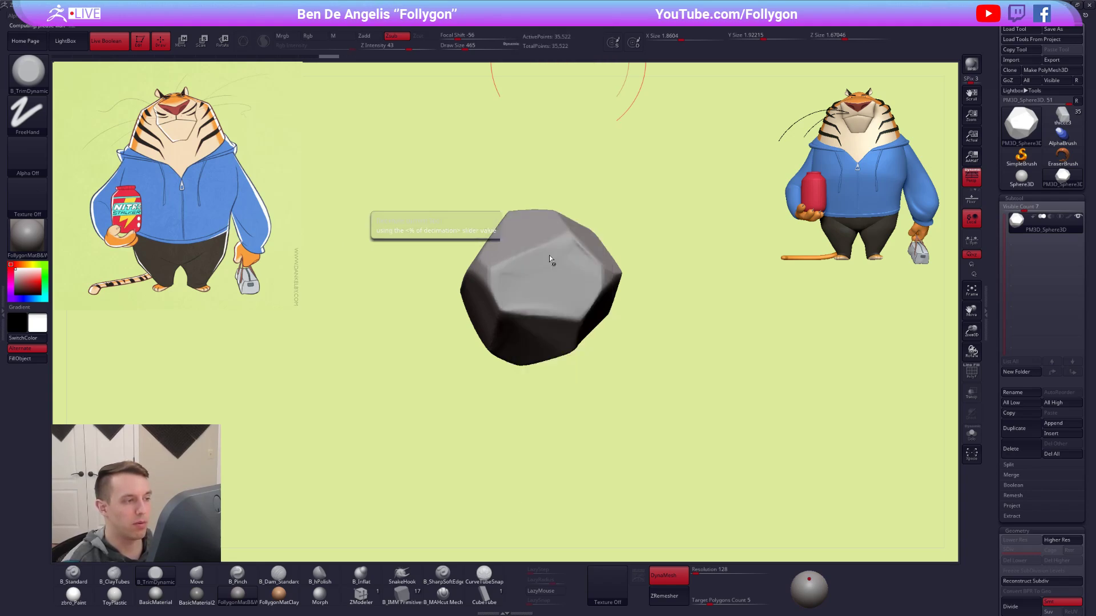
key("shift+f")
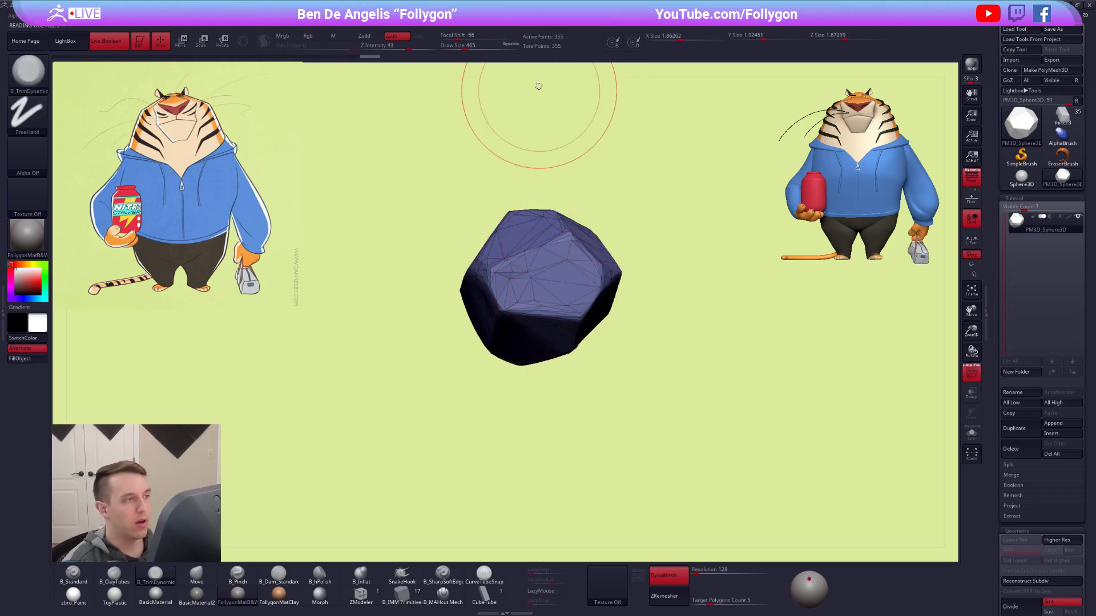
Decimate the rock further at 0.1 percent, hide its wireframe and compare it with the low poly island image in the browser.
left_click(515, 17)
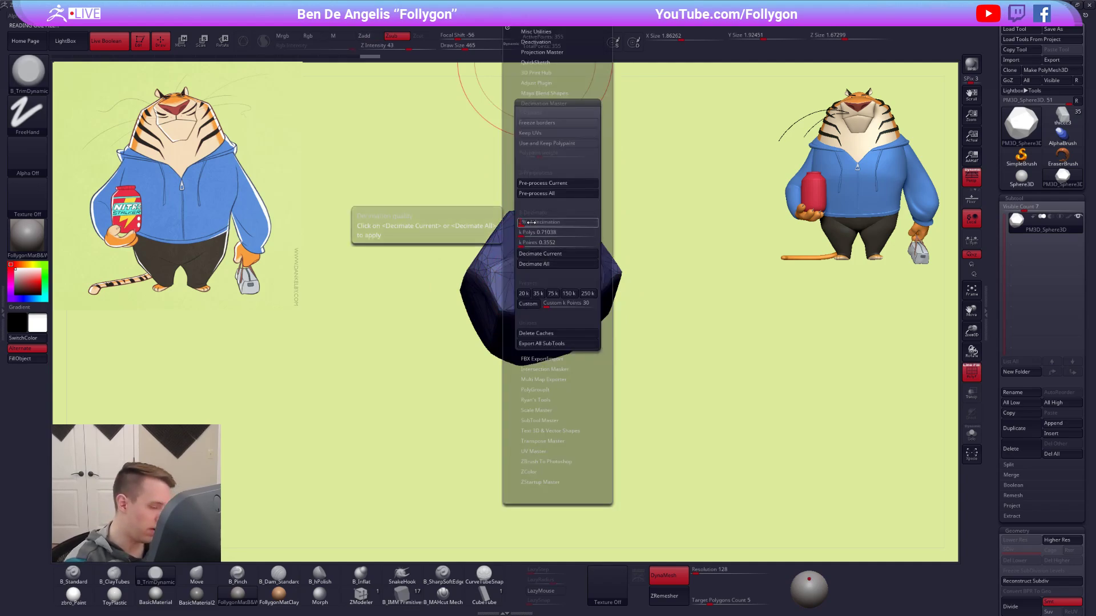
left_click(540, 253)
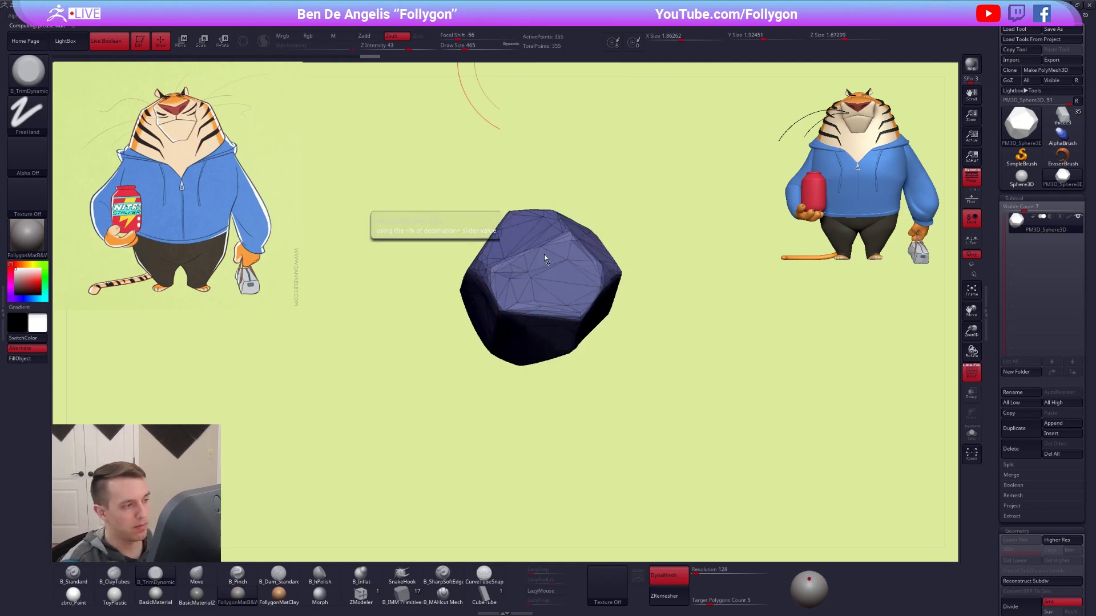
mouse_move(589, 286)
left_mouse_down()
mouse_move(616, 288)
mouse_move(595, 277)
mouse_move(588, 296)
mouse_move(656, 293)
mouse_move(485, 305)
mouse_move(463, 320)
mouse_move(464, 342)
left_mouse_up()
key("shift+f")
key("alt+Tab")
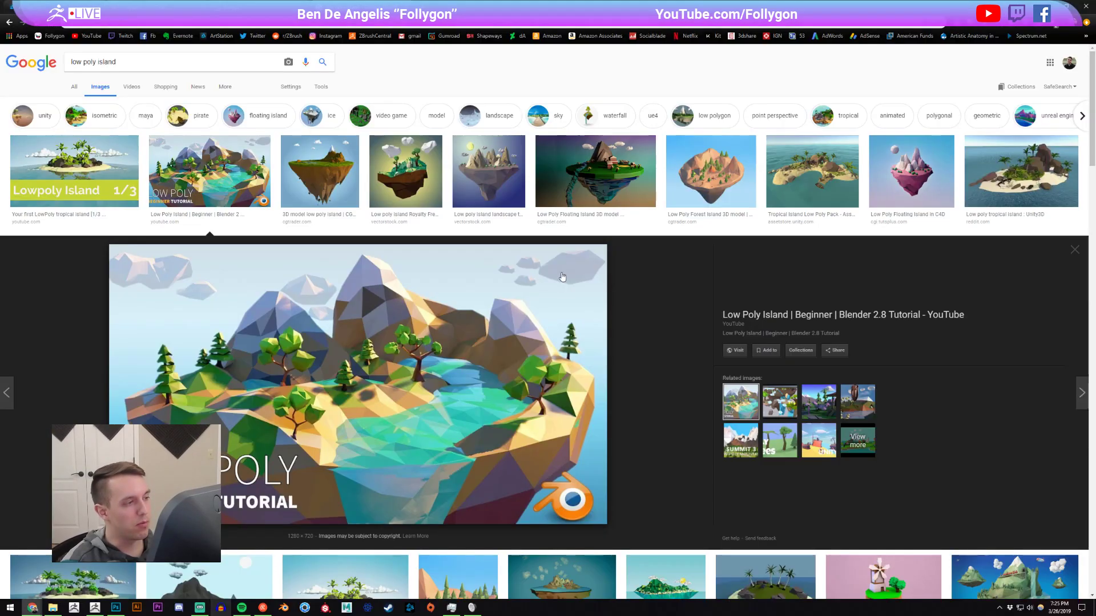
key("alt+Tab")
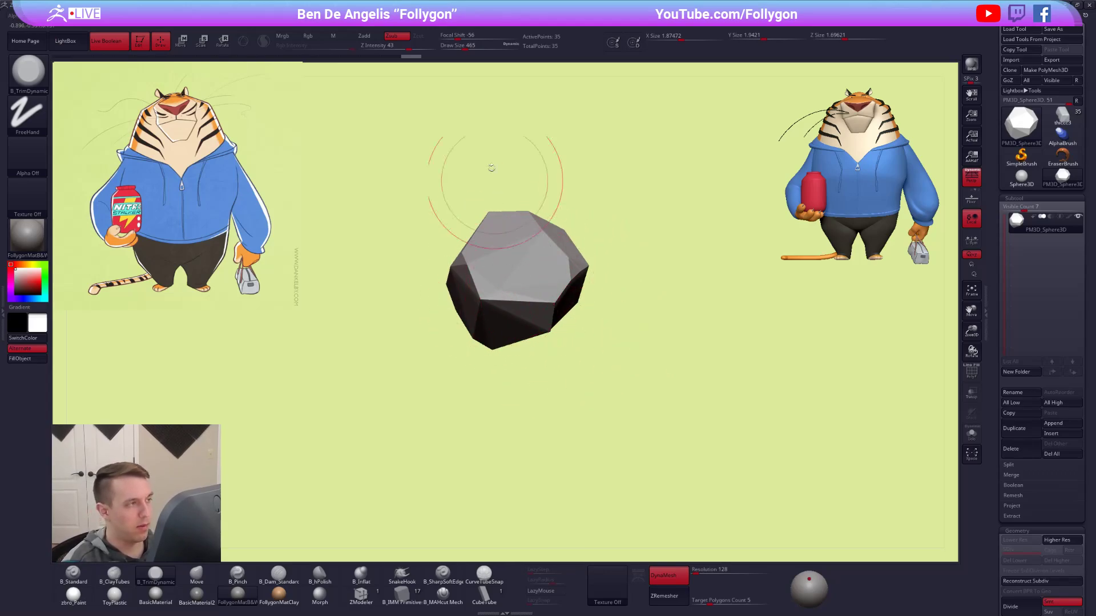
left_click(516, 27)
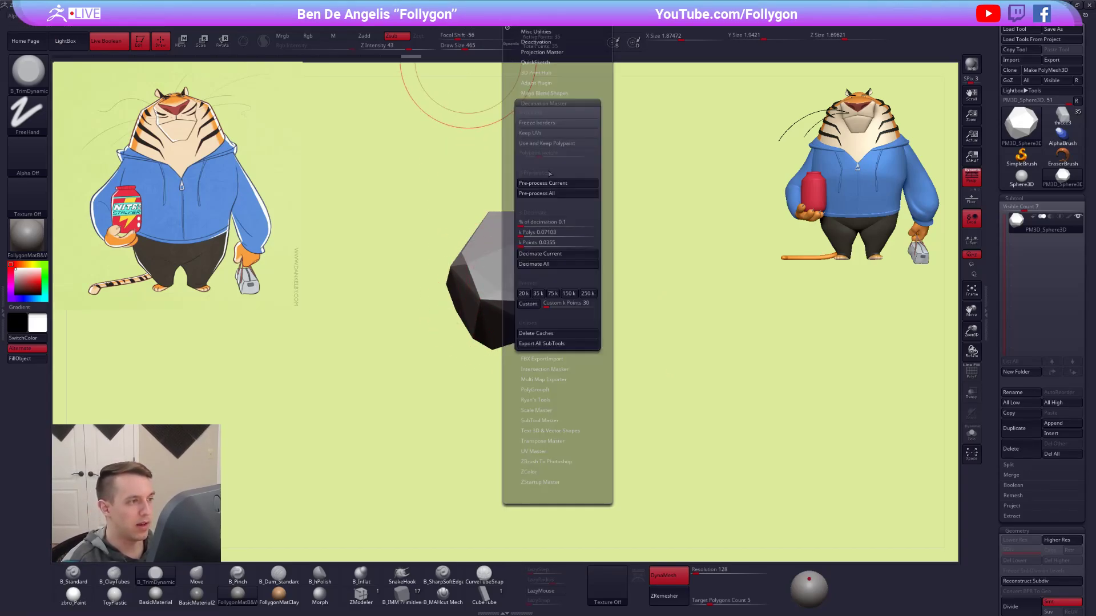
left_click(562, 103)
left_click_drag(653, 304, 626, 260, "alt")
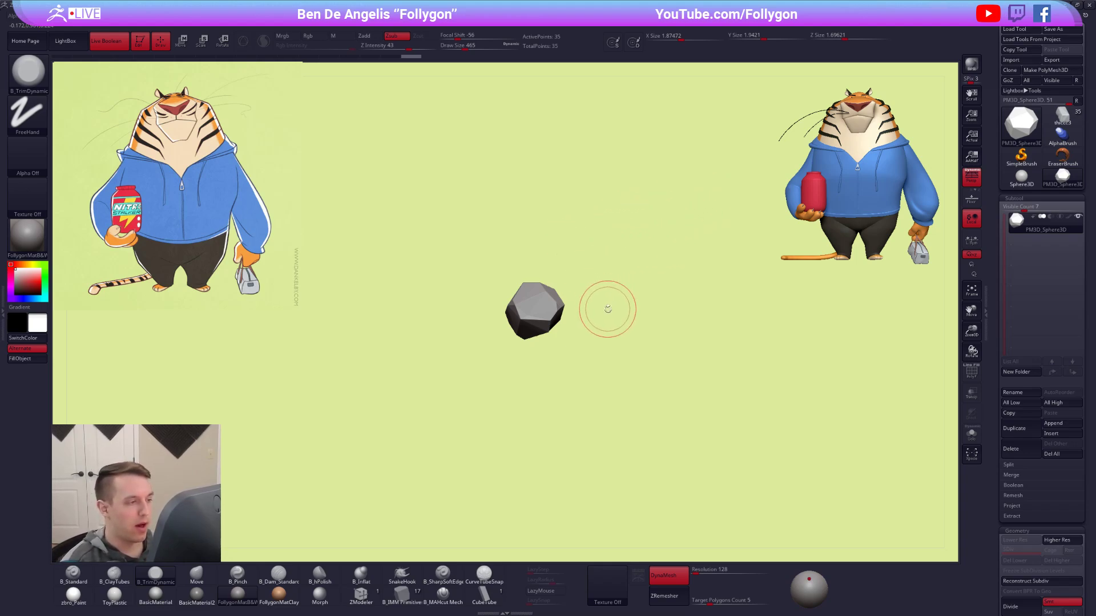
Delete the rock subtool, load the tiger tool back and frame the whole character.
left_click(1011, 448)
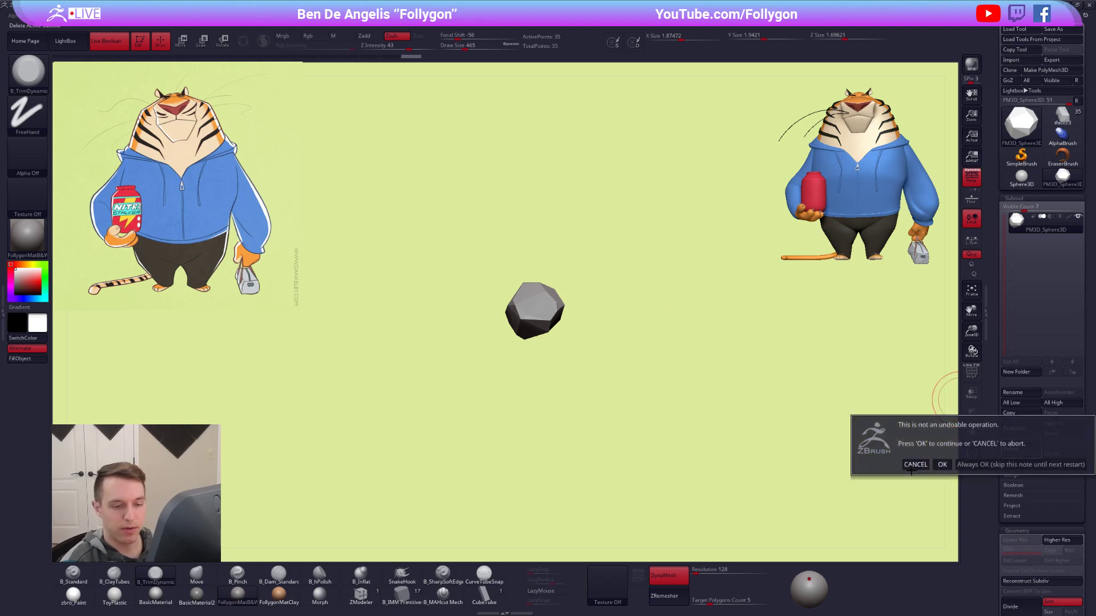
left_click(941, 465)
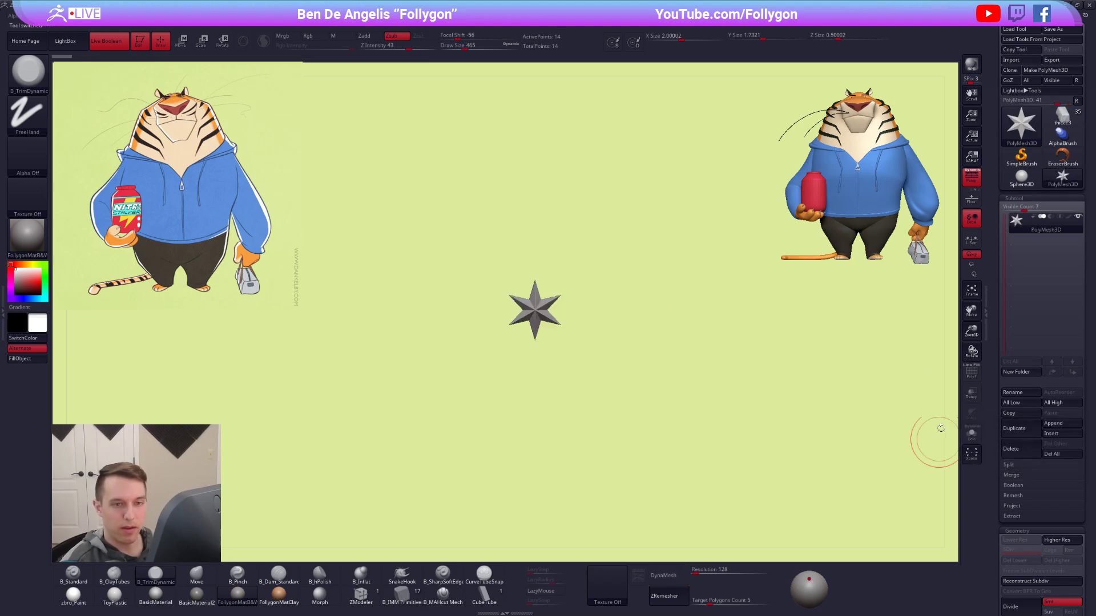
left_click(1056, 122)
left_click_drag(655, 337, 614, 365)
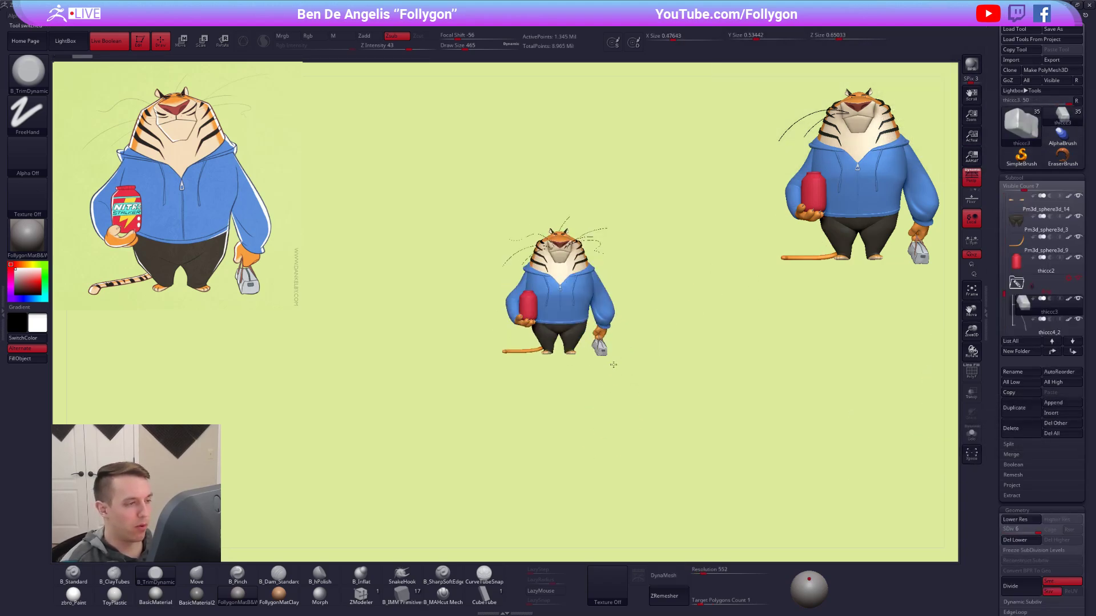
right_click_drag(621, 286, 628, 342, "ctrl")
right_click_drag(612, 263, 642, 377, "alt")
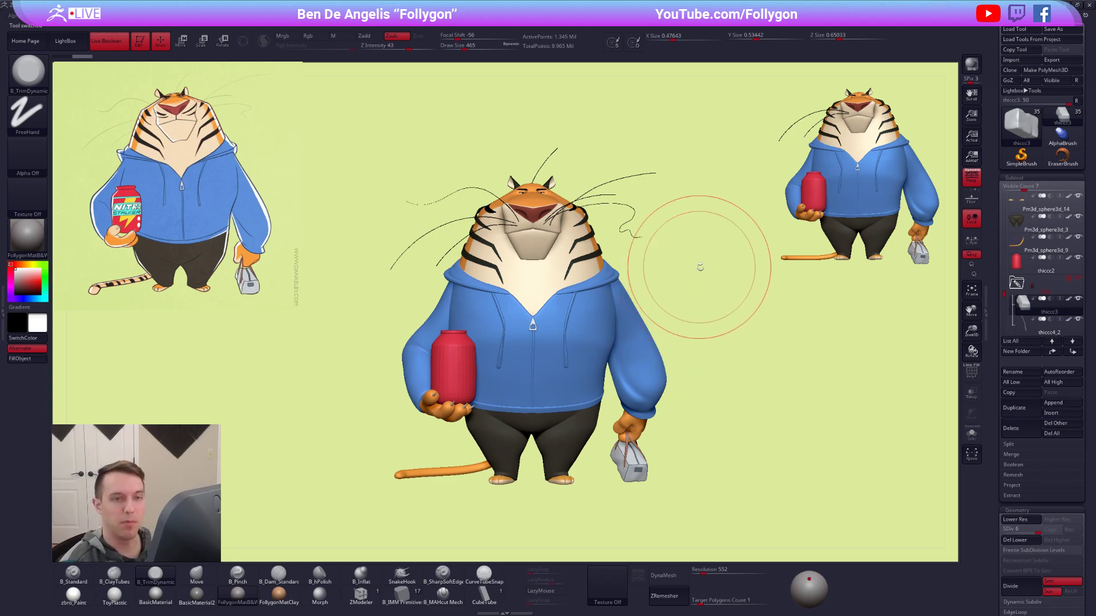
Reduce the B_TrimDynamic brush's Draw Size to 227.
key("space")
left_click(750, 260)
key("ctrl+space")
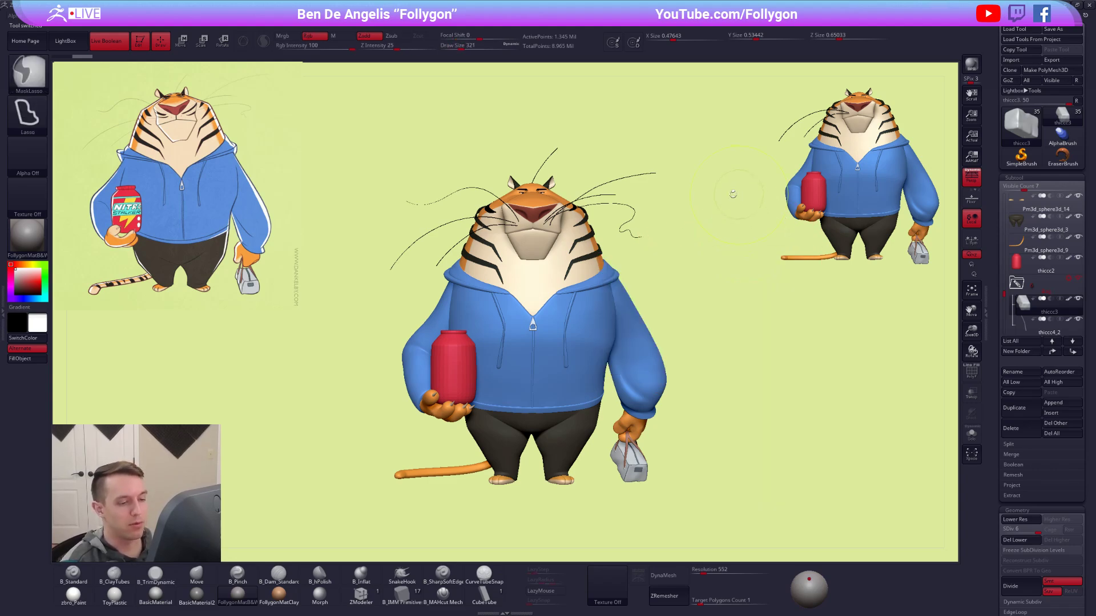
left_click_drag(756, 295, 755, 261, "alt")
key("space")
left_click(701, 247)
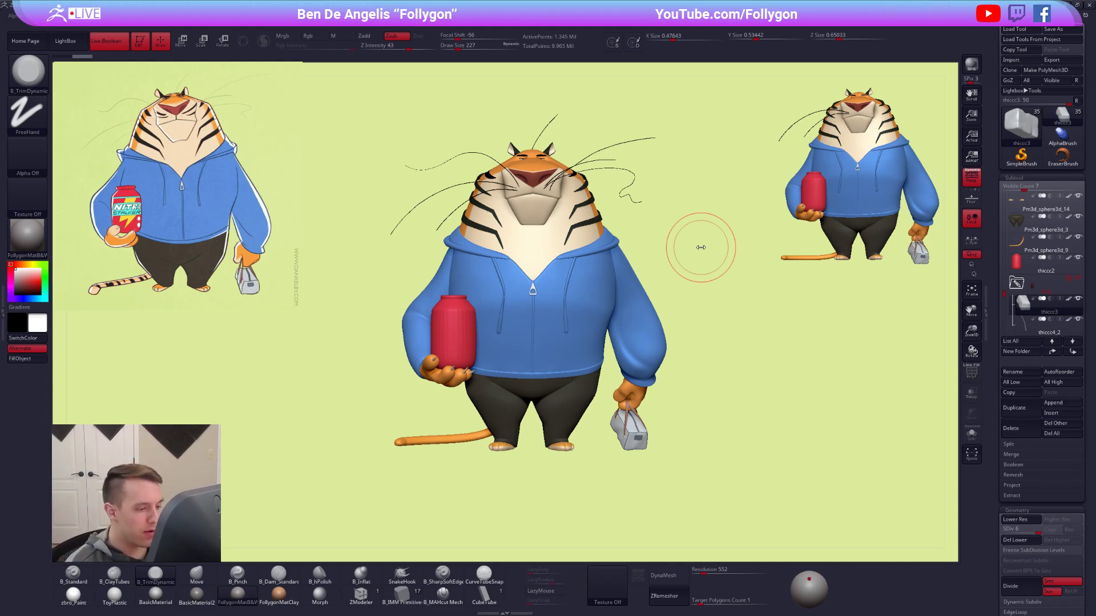
Select the claws of the jar-holding hand, isolate them in Solo mode and duplicate the subtool.
left_click_drag(790, 444, 782, 477)
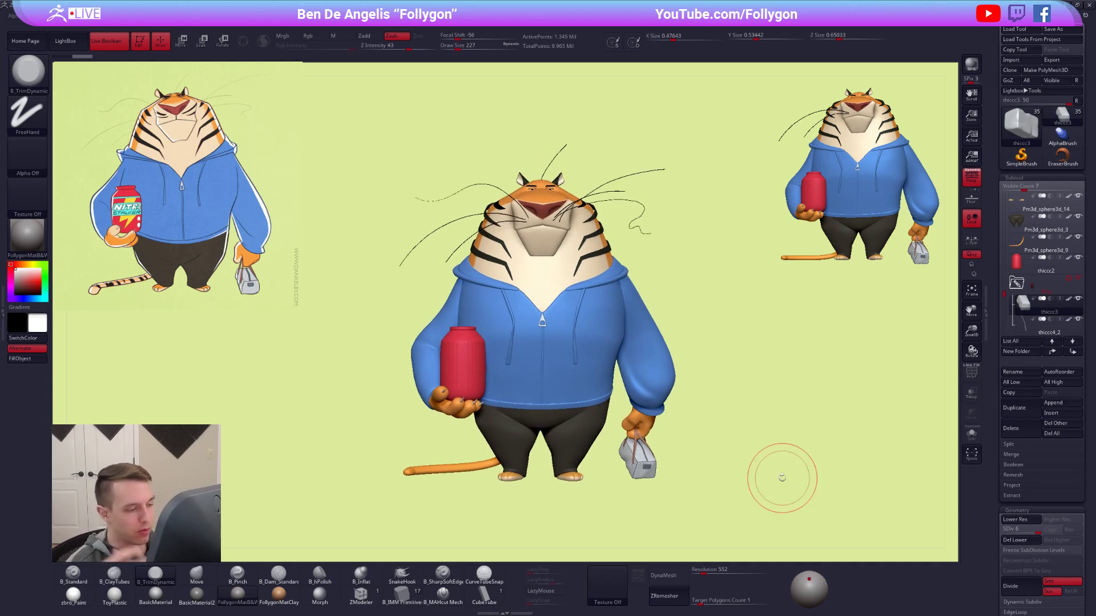
left_click_drag(626, 484, 563, 448)
left_click(463, 401, "alt")
key("shift+s")
left_click_drag(461, 404, 582, 392, "alt")
left_click_drag(666, 418, 635, 388, "alt")
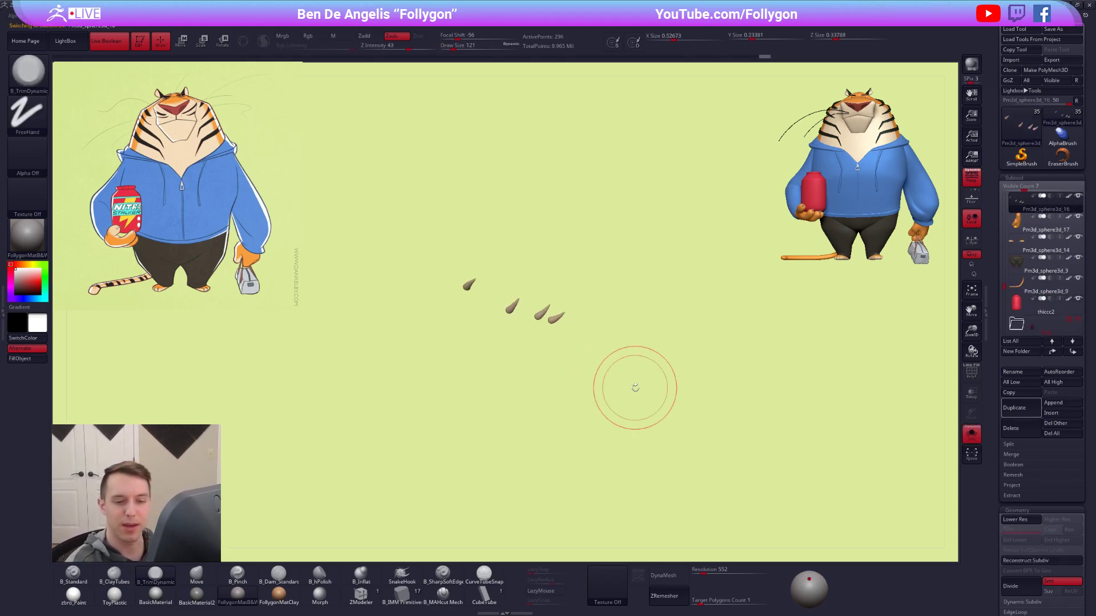
left_click(1020, 408)
Move and rotate the duplicated claws over to the tiger's hand that carries the bag.
key("w")
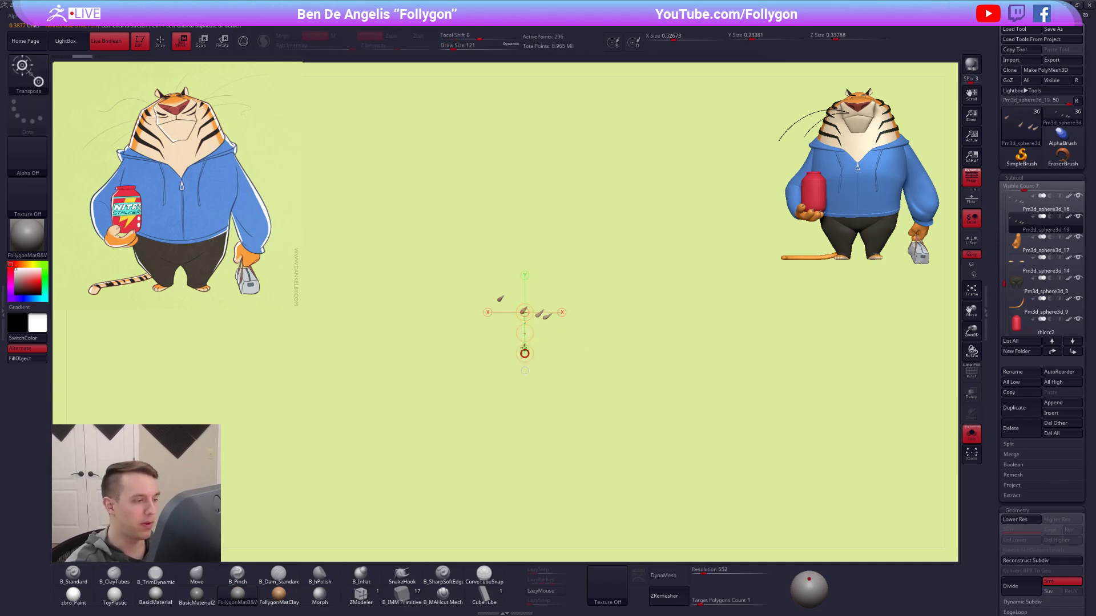
key("shift+s")
left_click_drag(726, 376, 733, 381)
right_click_drag(733, 380, 816, 365)
right_click_drag(721, 364, 578, 359)
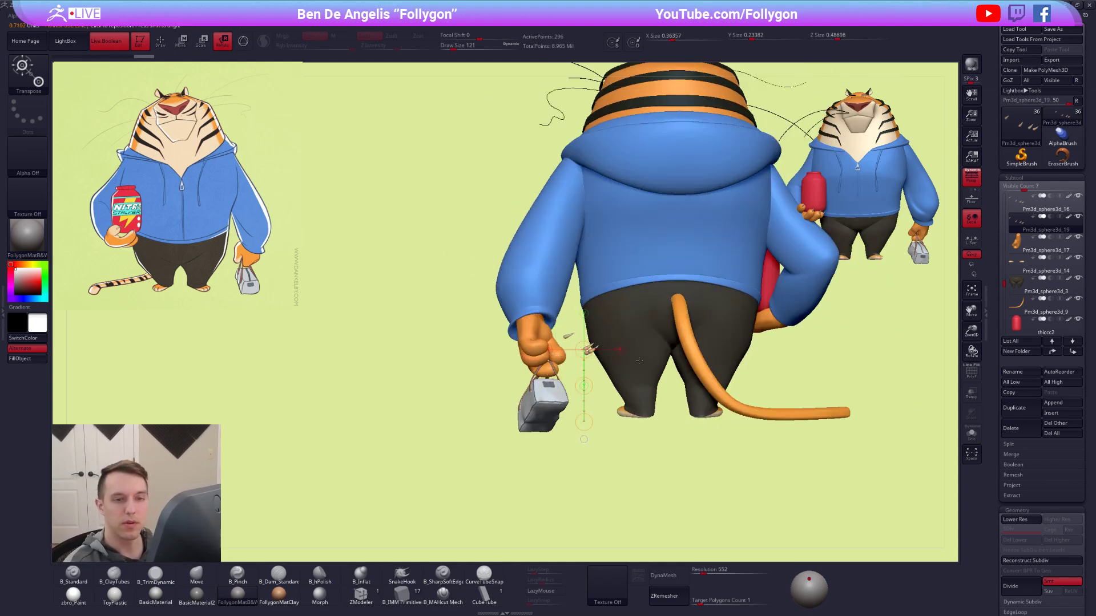
Show only the bag-carrying hand with the duplicated claws and hide all but one claw.
left_click(1022, 247)
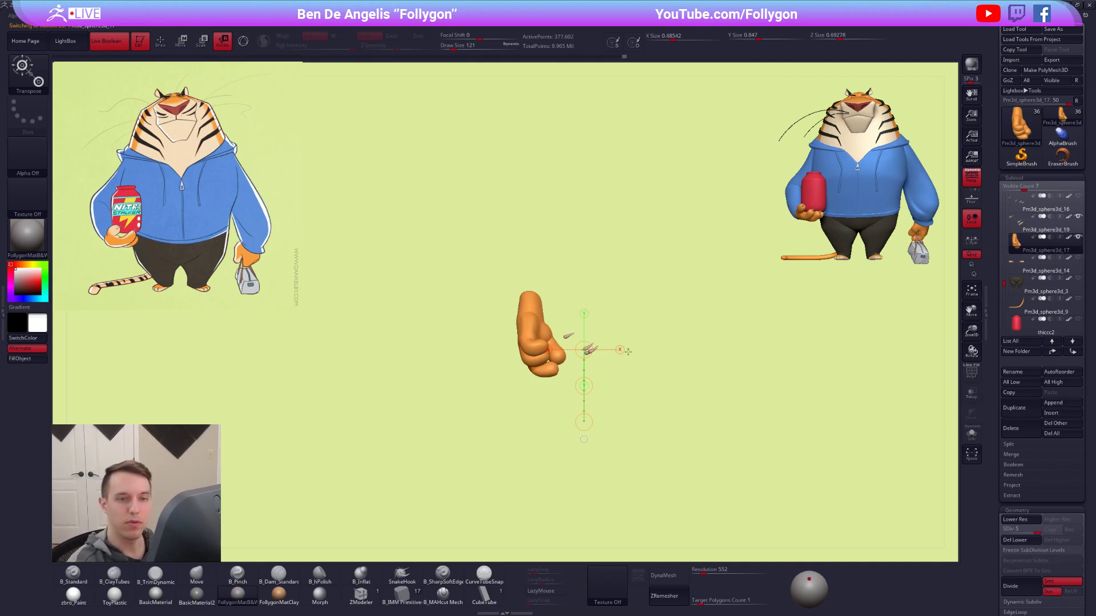
left_click(1021, 224)
mouse_move(625, 342)
right_mouse_down("alt")
mouse_move(636, 371)
mouse_move(645, 327)
right_mouse_up("alt")
key("q")
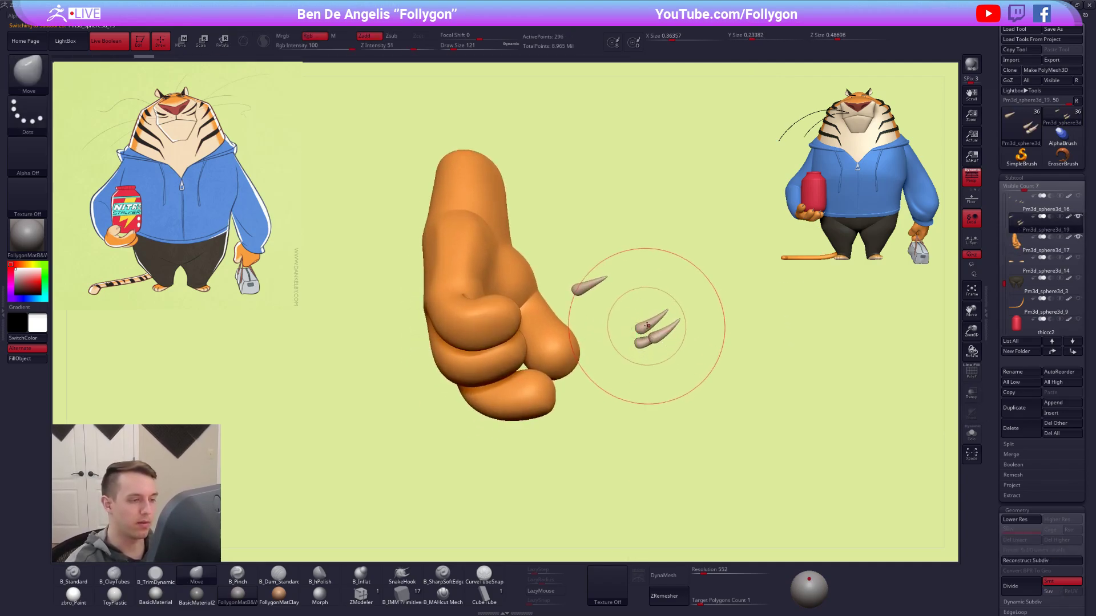
left_click(590, 287, "ctrl+shift")
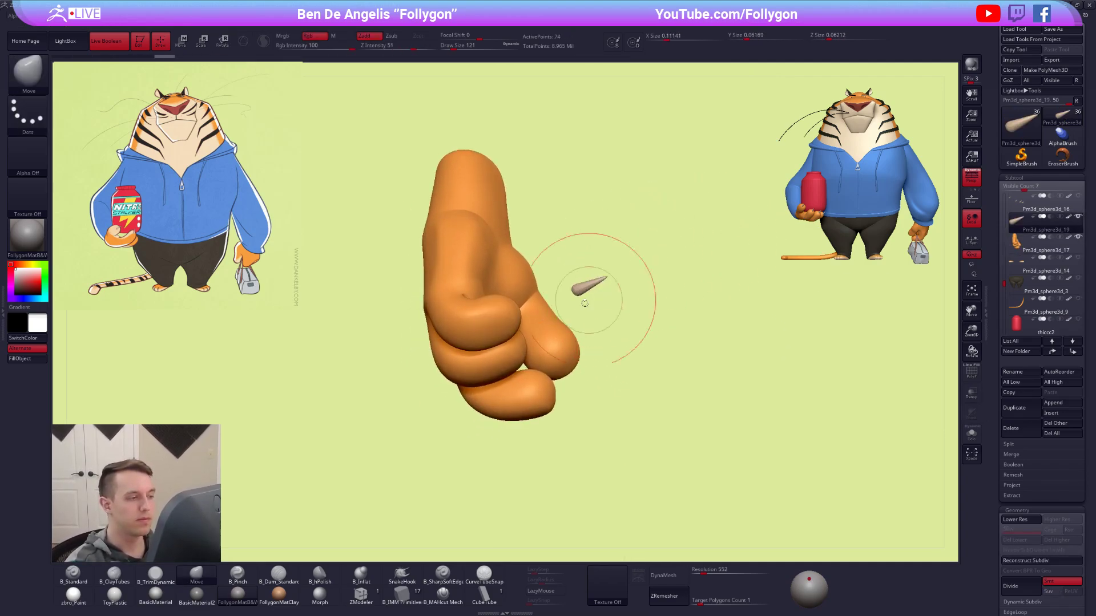
Move the remaining claw onto the tip of an outer finger of the bag-carrying hand.
right_click_drag(572, 304, 595, 377)
key("w")
left_click(592, 301)
left_click_drag(597, 332, 583, 344)
right_click_drag(540, 392, 582, 352)
mouse_move(582, 353)
right_mouse_down("ctrl")
mouse_move(589, 382)
mouse_move(590, 357)
right_mouse_up("ctrl")
key("r")
Rotate and nudge the first claw so its base sits in the fingertip and its point faces outward.
left_click_drag(587, 347, 578, 288)
left_click_drag(569, 239, 602, 241)
key("w")
left_click_drag(578, 295, 527, 290)
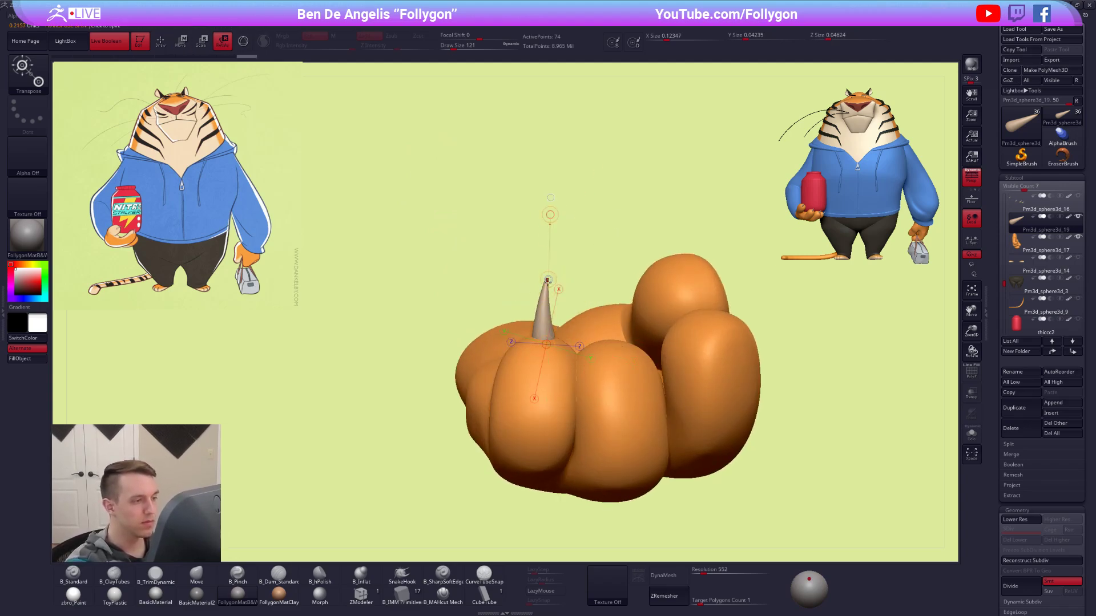
right_click_drag(550, 279, 570, 304)
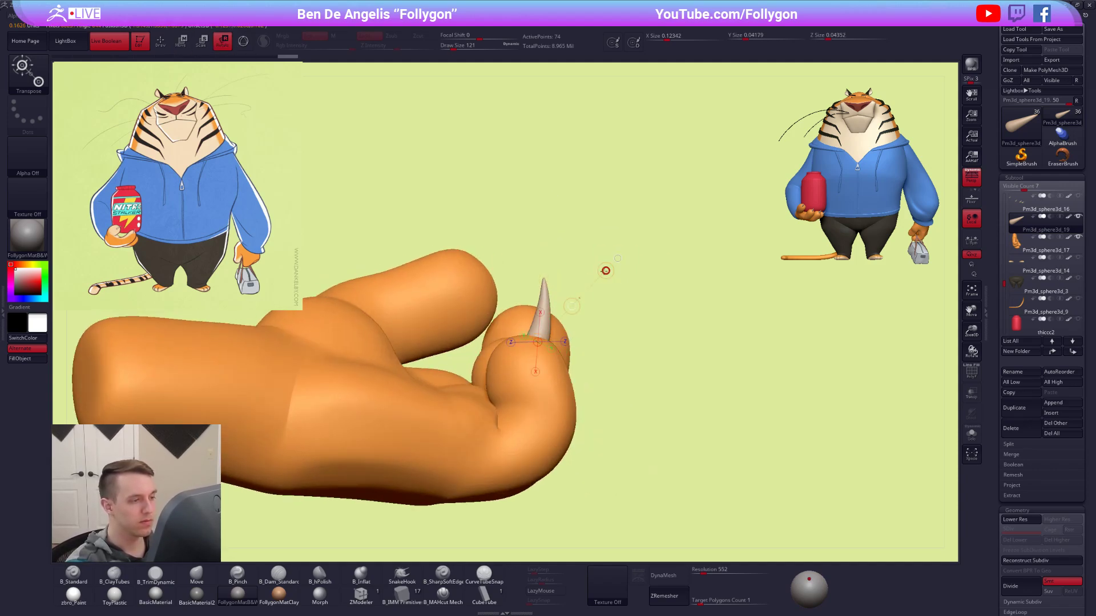
right_click_drag(561, 311, 565, 415)
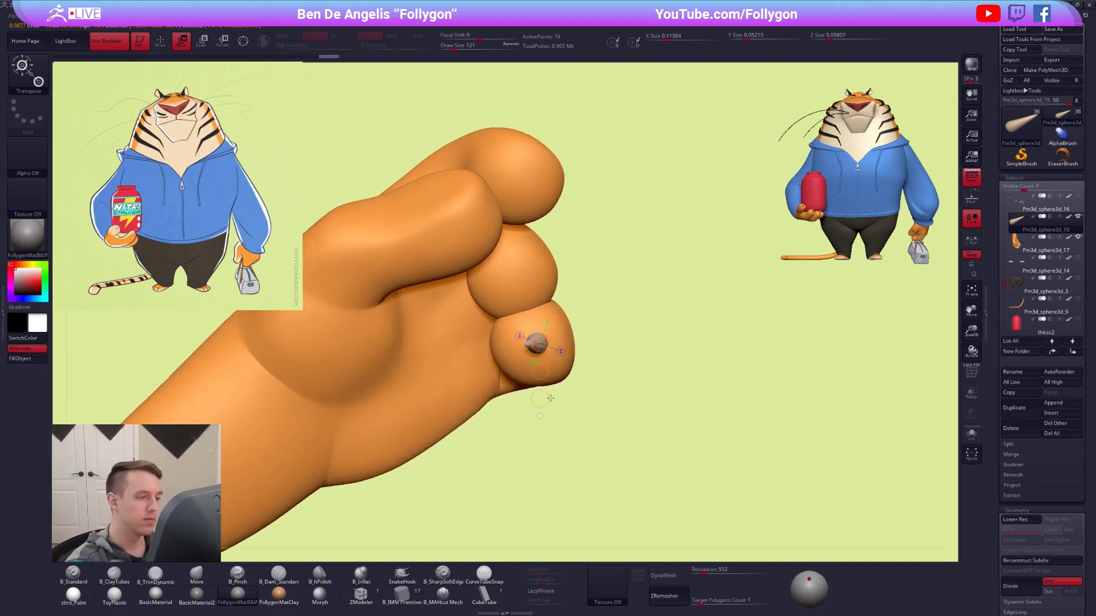
Copy the claw onto the neighbouring middle finger and rotate it to match the fingertip.
mouse_move(562, 311)
right_mouse_down()
mouse_move(514, 325)
mouse_move(533, 348)
mouse_move(549, 351)
mouse_move(546, 301)
right_mouse_up()
key("r")
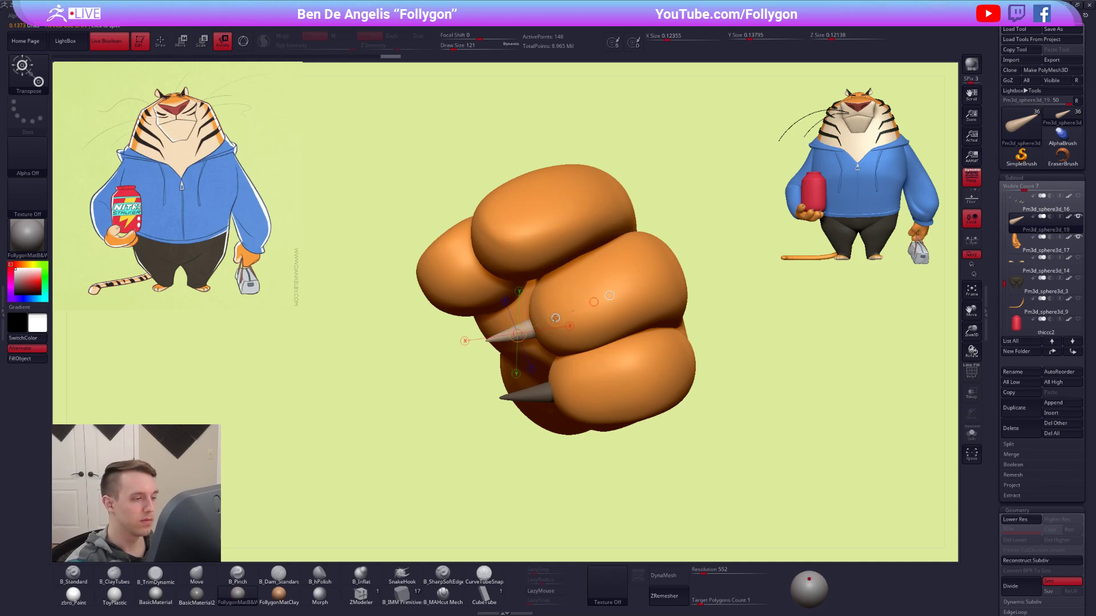
right_click_drag(575, 338, 592, 361)
right_click_drag(582, 409, 593, 409)
key("w")
mouse_move(577, 407)
left_mouse_down("shift")
mouse_move(577, 450)
mouse_move(584, 324)
left_mouse_up("shift")
mouse_move(584, 324)
right_mouse_down()
mouse_move(592, 357)
mouse_move(576, 304)
right_mouse_up()
Copy another claw onto the third finger and rotate and position it on the fingertip.
mouse_move(575, 300)
left_mouse_down()
mouse_move(592, 341)
mouse_move(568, 294)
mouse_move(557, 179)
mouse_move(517, 170)
left_mouse_up()
key("r")
mouse_move(520, 174)
right_mouse_down()
mouse_move(606, 224)
mouse_move(558, 354)
right_mouse_up()
mouse_move(556, 353)
left_mouse_down()
mouse_move(653, 345)
mouse_move(637, 321)
left_mouse_up()
right_click_drag(637, 322, 640, 307)
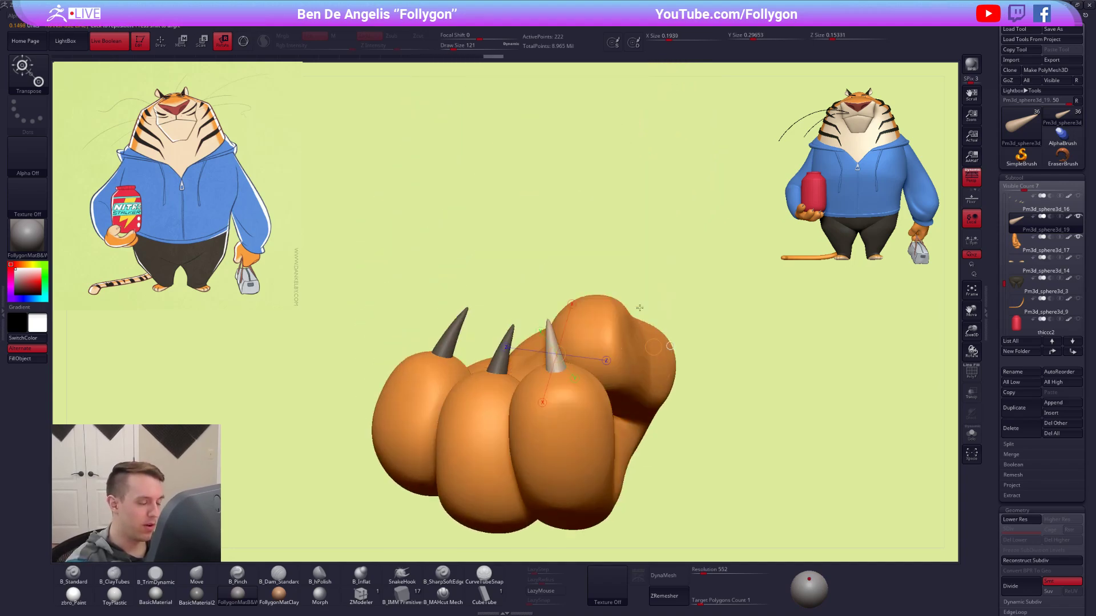
right_click_drag(620, 391, 622, 368)
right_click_drag(622, 368, 631, 300, "alt")
left_click_drag(569, 294, 560, 181)
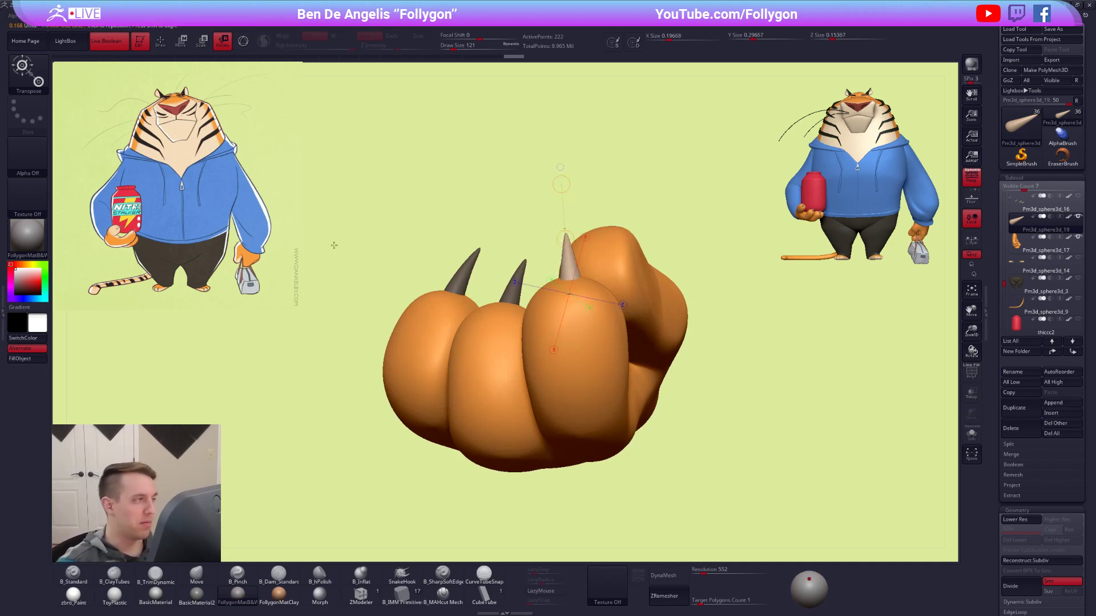
Switch to the B_Standard brush, choose dark grey as the active color and apply it to the document background.
key("b")
key("m")
key("v")
key("b")
key("s")
key("t")
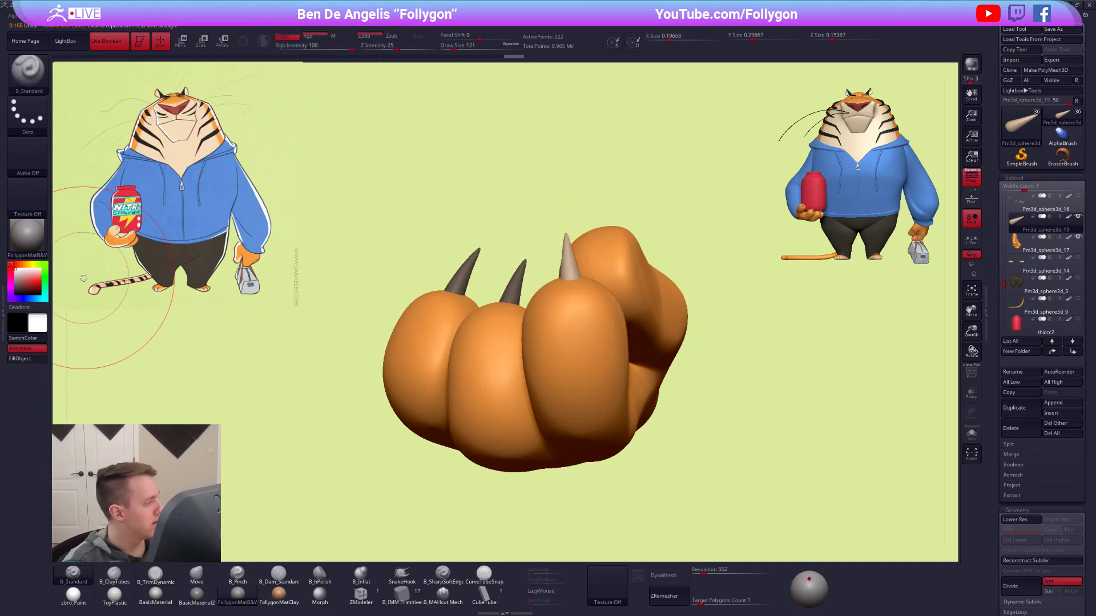
left_click_drag(34, 287, 15, 289)
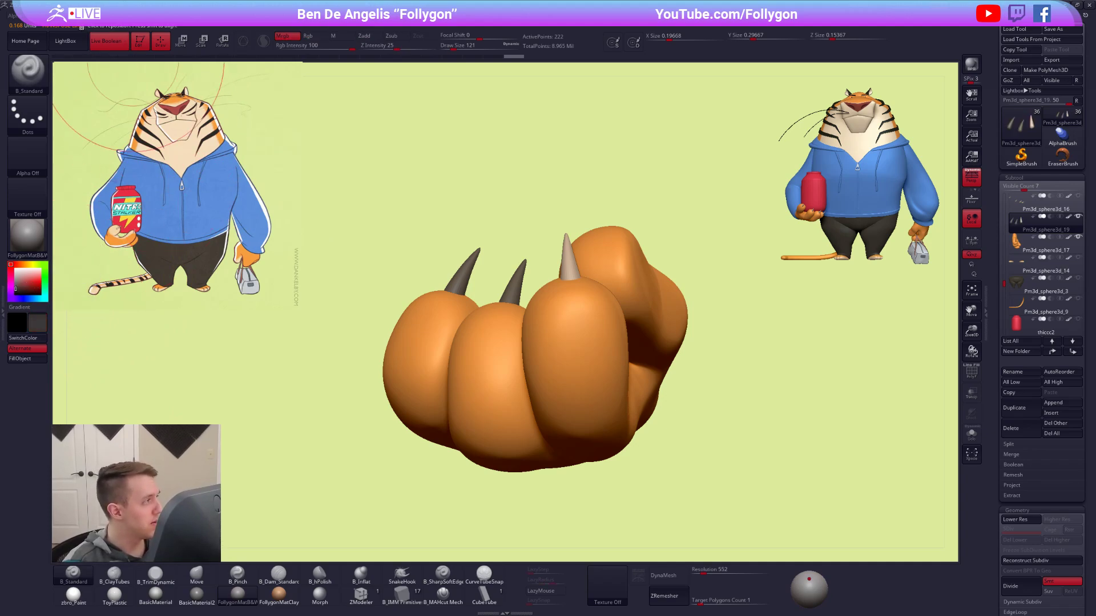
mouse_move(81, 16)
left_click(95, 180)
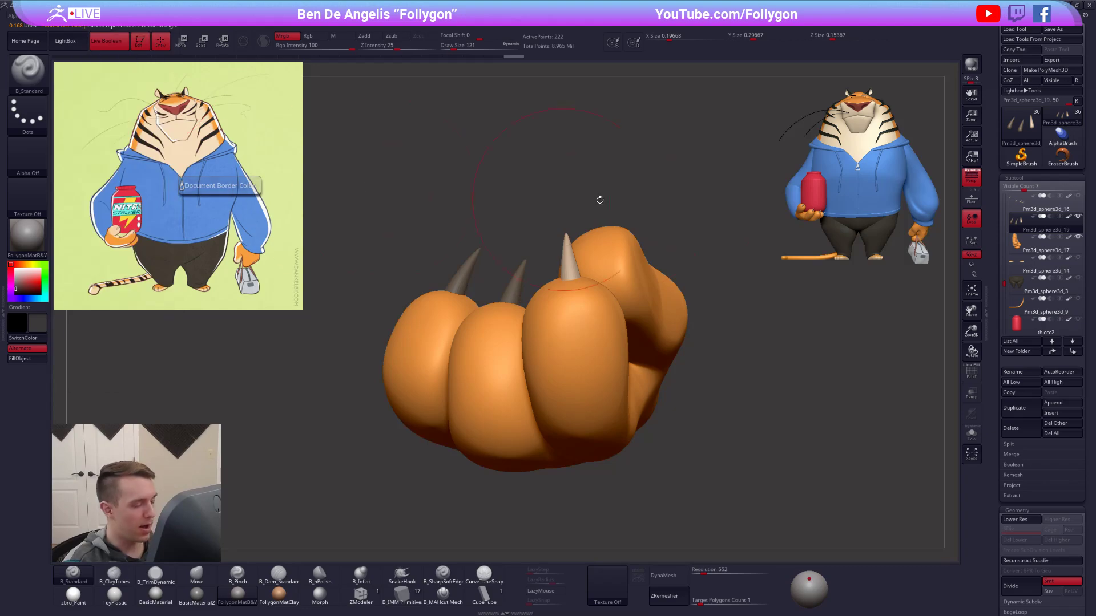
key("alt+s")
key("alt+s")
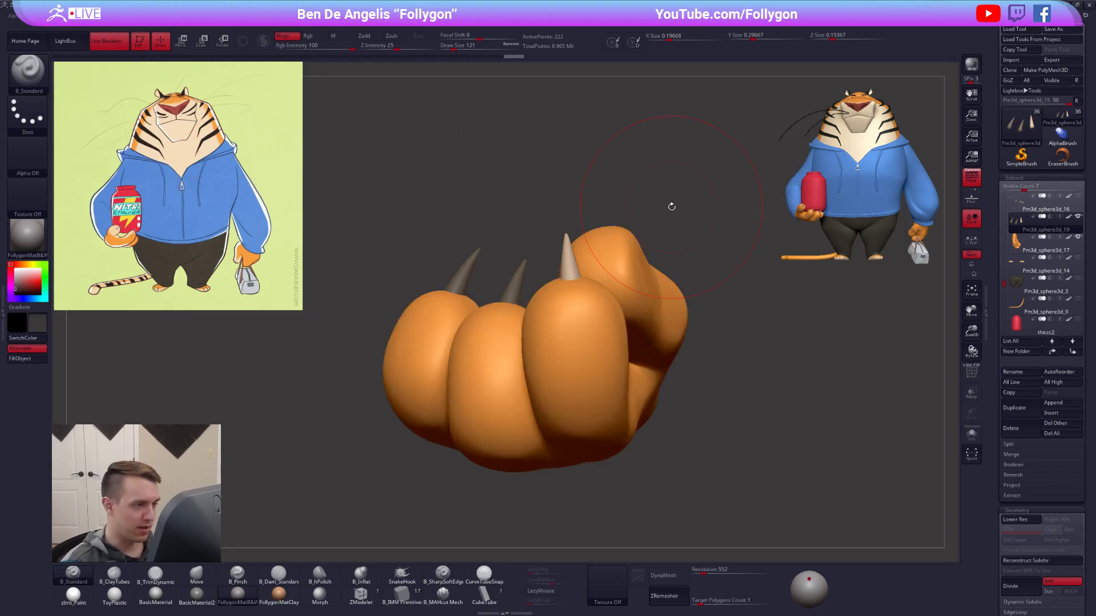
Rotate the claw on the third finger to refine its angle in the fingertip.
right_click_drag(591, 291, 625, 361, "alt")
right_click_drag(619, 257, 673, 271)
key("r")
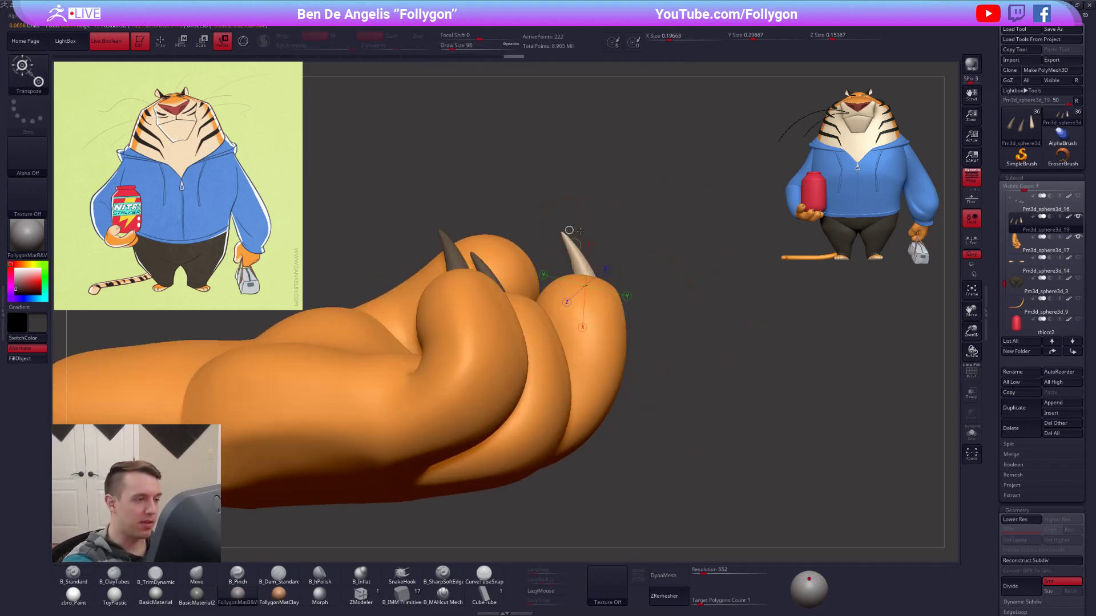
left_click_drag(562, 228, 687, 304)
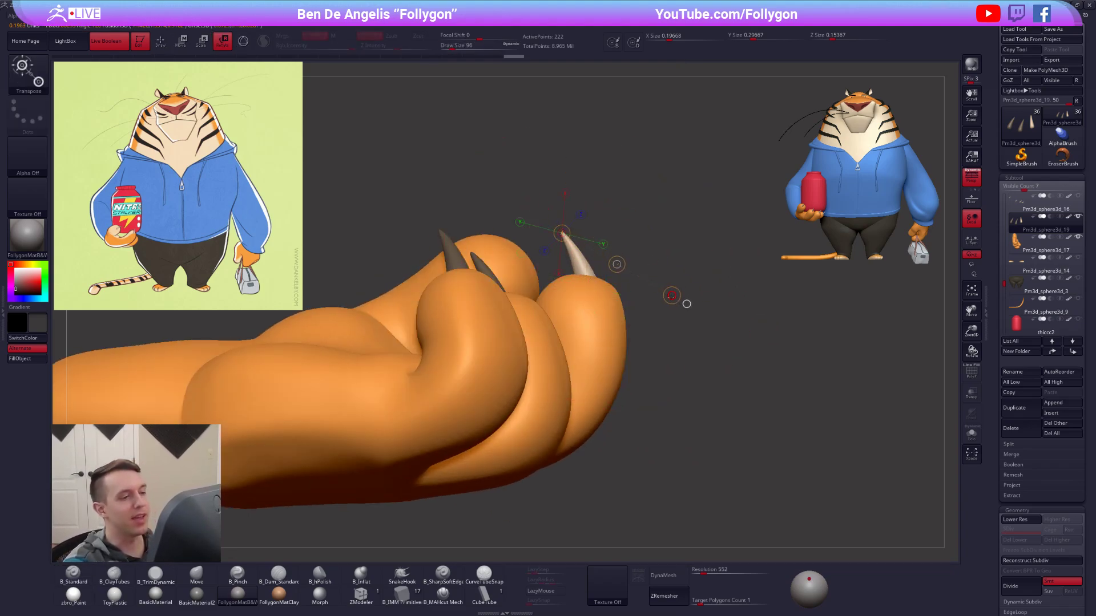
right_click_drag(687, 303, 472, 354)
mouse_move(632, 360)
right_mouse_down("ctrl")
mouse_move(628, 337)
mouse_move(587, 341)
mouse_move(552, 388)
mouse_move(545, 354)
mouse_move(539, 371)
right_mouse_up("ctrl")
Copy the claw onto the thumb tip and give it an initial rotation.
key("w")
left_click_drag(533, 325, 534, 396)
right_click_drag(586, 313, 566, 296)
mouse_move(575, 308)
left_mouse_down()
mouse_move(676, 314)
mouse_move(654, 309)
left_mouse_up()
right_click_drag(669, 408, 624, 355)
key("r")
left_click_drag(724, 296, 726, 295)
left_click_drag(726, 295, 614, 201)
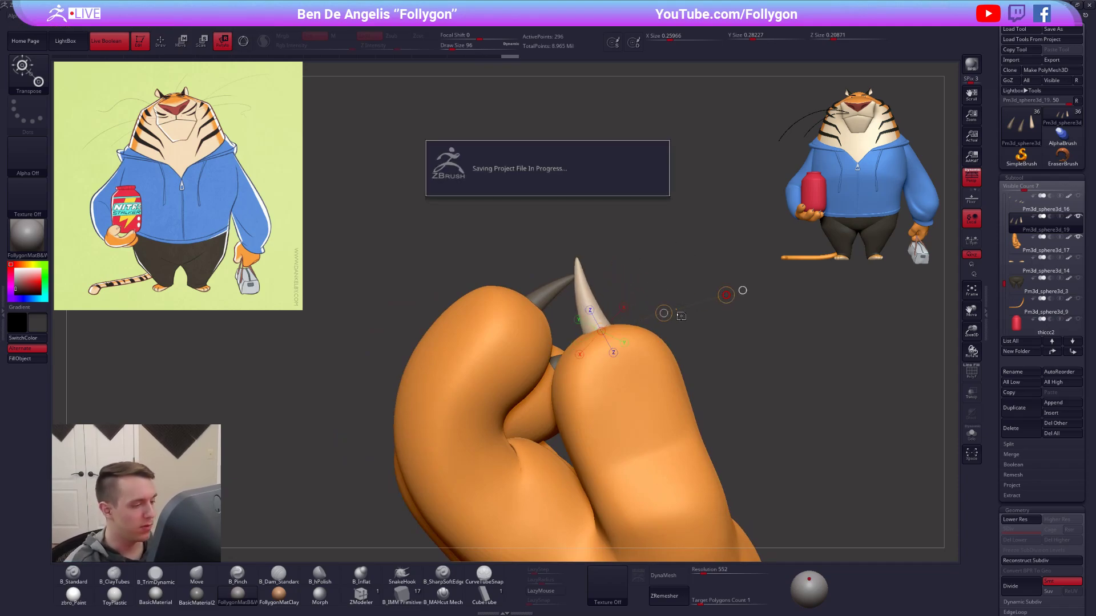
Move the thumb's claw onto the middle of the thumb tip and adjust its tilt.
key("w")
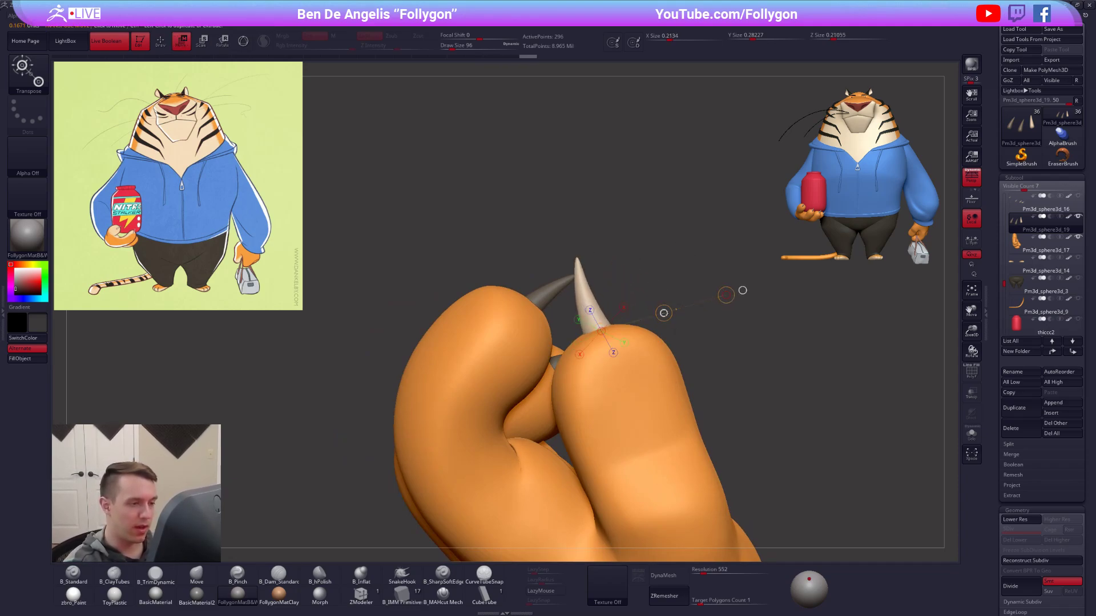
left_click_drag(665, 320, 665, 315)
right_click_drag(640, 344, 608, 396)
mouse_move(610, 329)
right_mouse_down()
mouse_move(616, 340)
mouse_move(598, 328)
right_mouse_up()
key("r")
left_click_drag(598, 328, 738, 302)
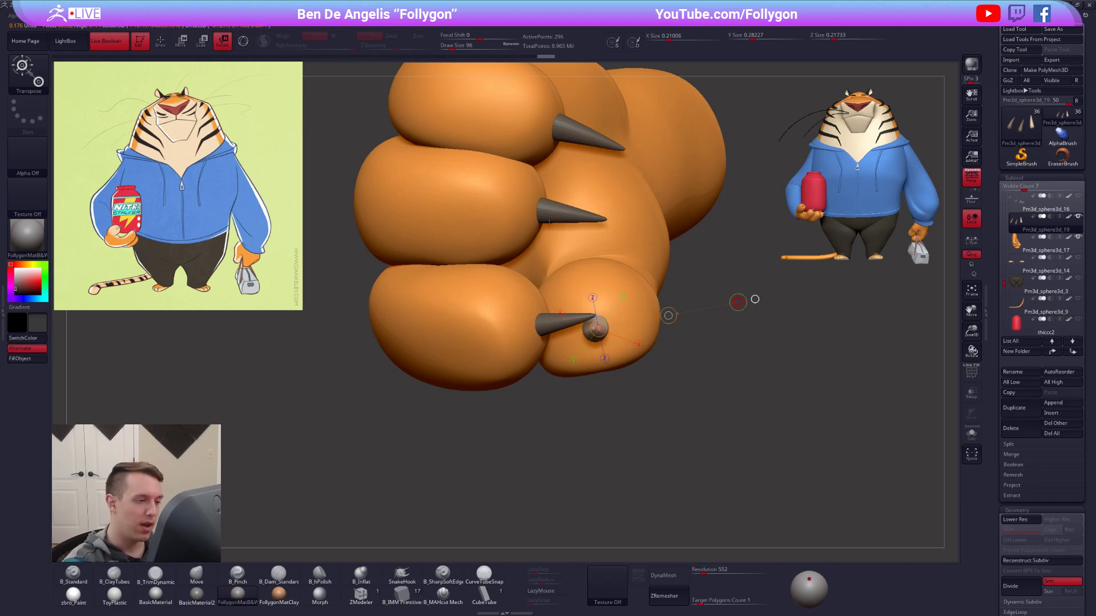
Rotate the thumb's claw in line with the thumb and set its base into the tip.
right_click_drag(549, 224, 613, 366)
left_click_drag(612, 331, 656, 192)
left_click_drag(635, 261, 635, 314)
mouse_move(644, 352)
right_mouse_down()
mouse_move(662, 357)
mouse_move(650, 334)
right_mouse_up()
right_click_drag(593, 298, 603, 289)
mouse_move(608, 200)
left_mouse_down()
mouse_move(600, 234)
mouse_move(590, 195)
left_mouse_up()
left_click_drag(596, 274, 593, 264)
key("w")
key("r")
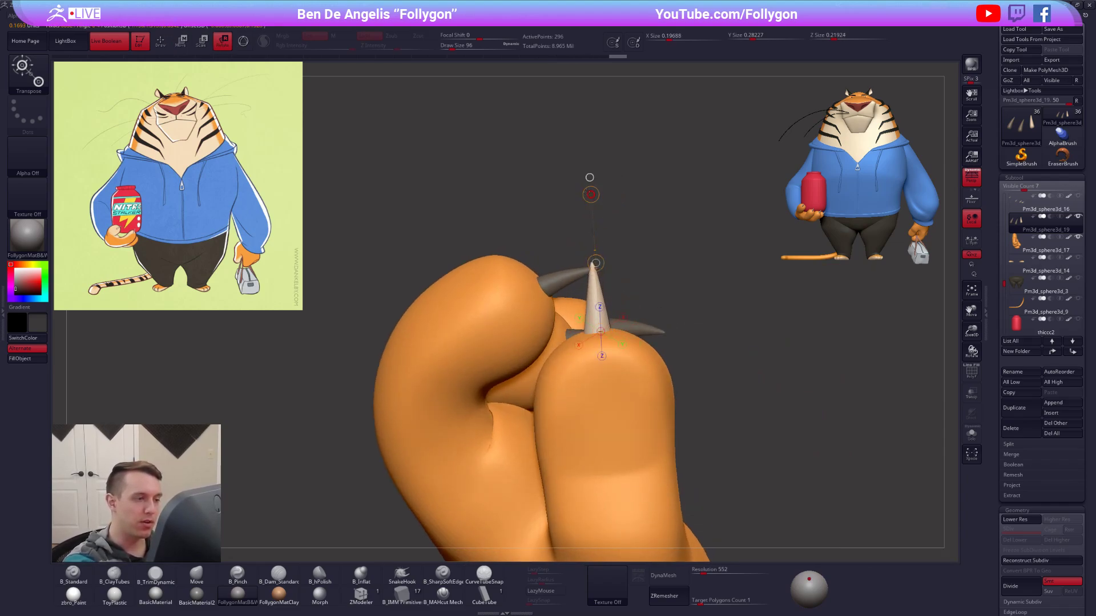
Fine-tune the thumb claw's rotation from the underside and the side of the hand.
key("q")
mouse_move(589, 195)
right_mouse_down()
mouse_move(656, 303)
mouse_move(662, 268)
mouse_move(687, 441)
mouse_move(642, 395)
mouse_move(605, 422)
right_mouse_up()
key("r")
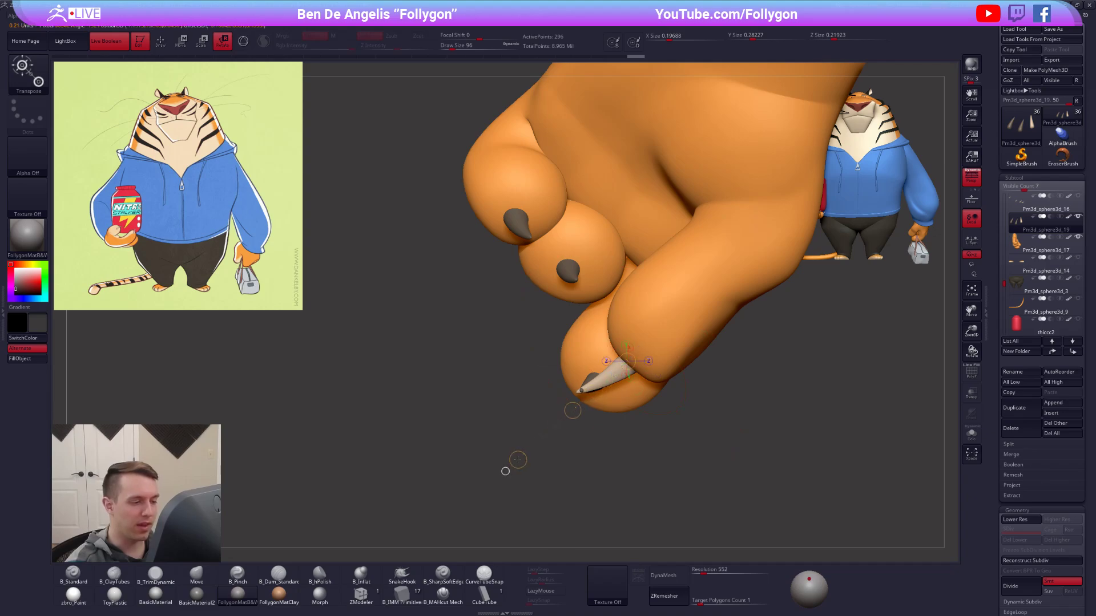
right_click_drag(506, 470, 659, 518)
left_click_drag(614, 365, 621, 475)
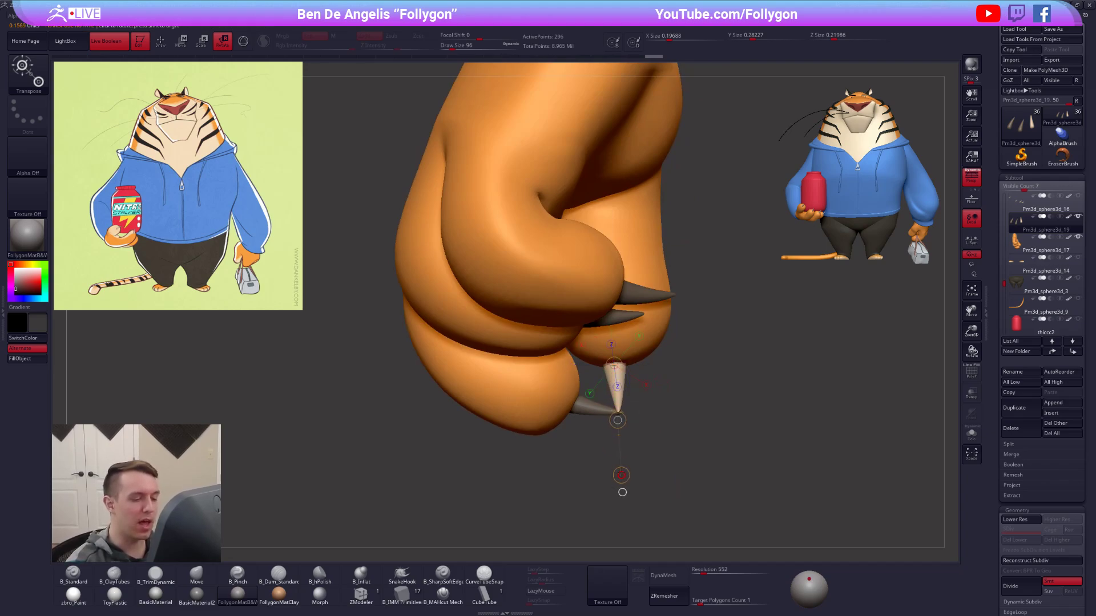
right_click_drag(622, 492, 619, 433, "ctrl")
key("q")
Show all the tiger's parts again and set the active color to white.
mouse_move(793, 440)
right_mouse_down()
mouse_move(722, 457)
mouse_move(708, 474)
mouse_move(706, 520)
right_mouse_up()
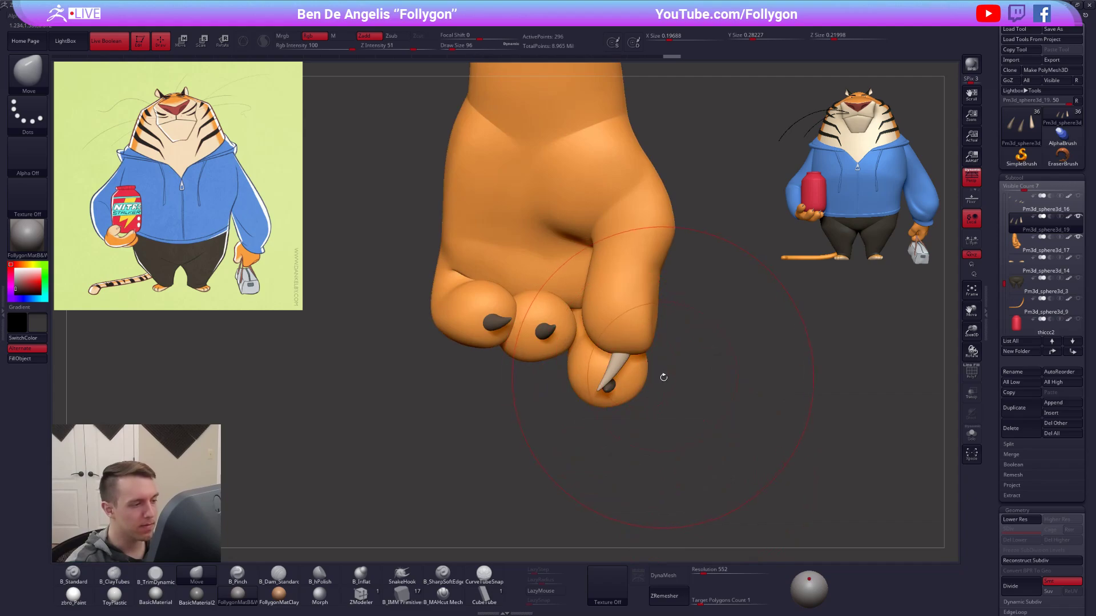
right_click_drag(707, 437, 620, 388)
right_click_drag(696, 392, 712, 339)
left_click(1078, 217)
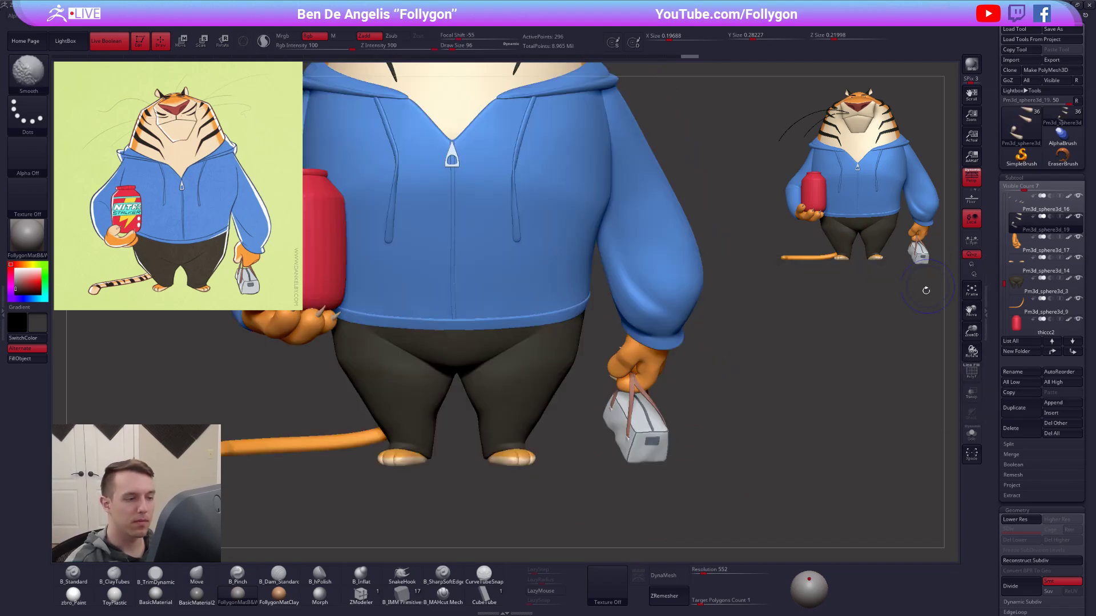
mouse_move(782, 448)
right_mouse_down()
mouse_move(864, 445)
mouse_move(791, 408)
mouse_move(805, 442)
mouse_move(792, 453)
right_mouse_up()
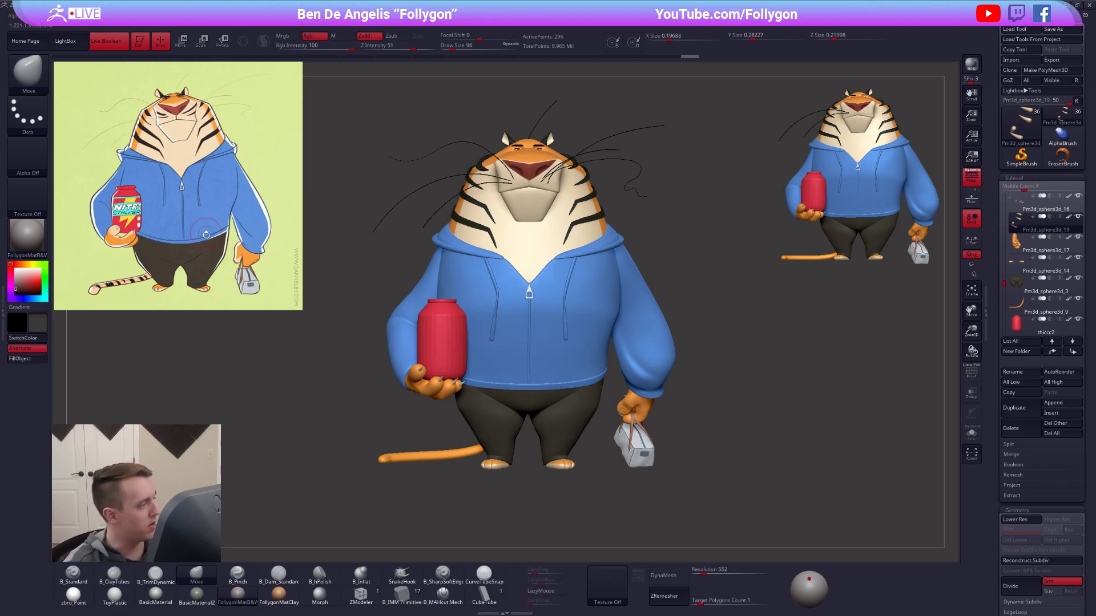
left_click_drag(26, 276, 13, 268)
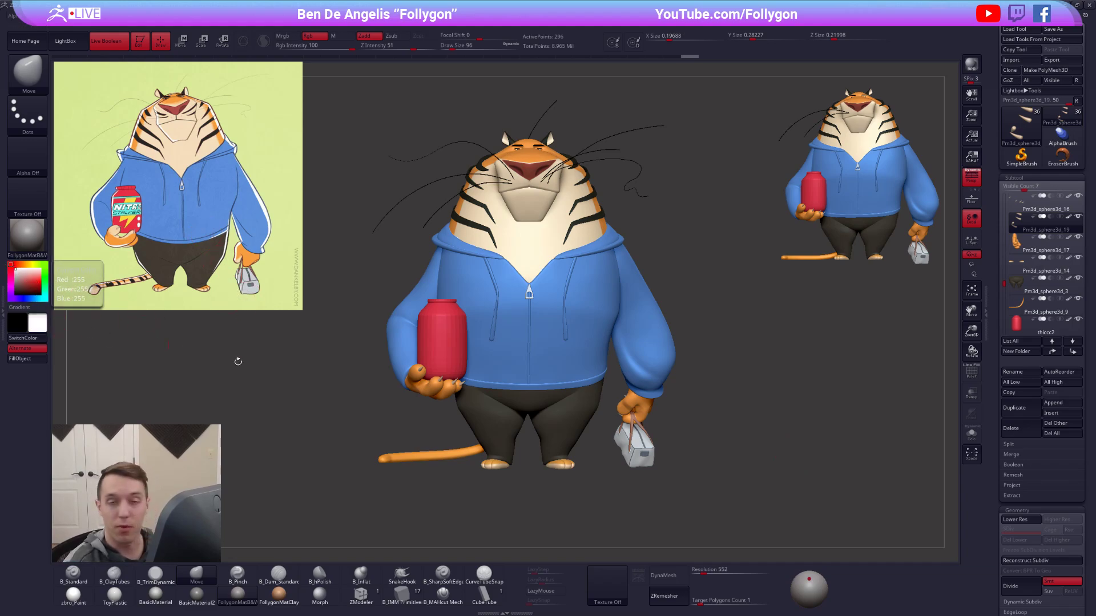
right_click_drag(693, 370, 681, 355, "ctrl")
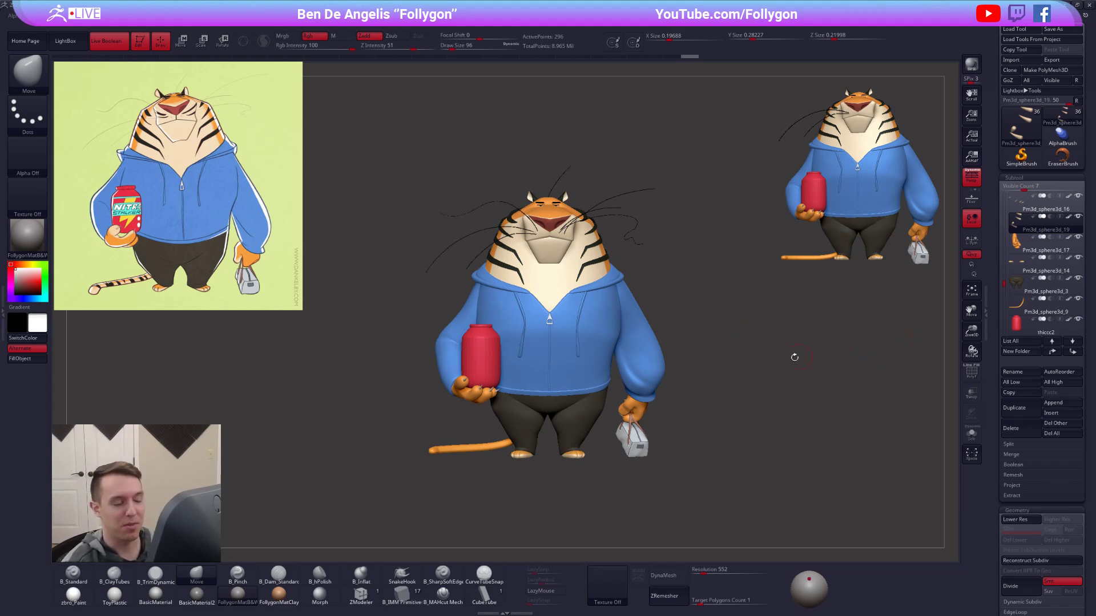
left_click_drag(674, 349, 636, 364)
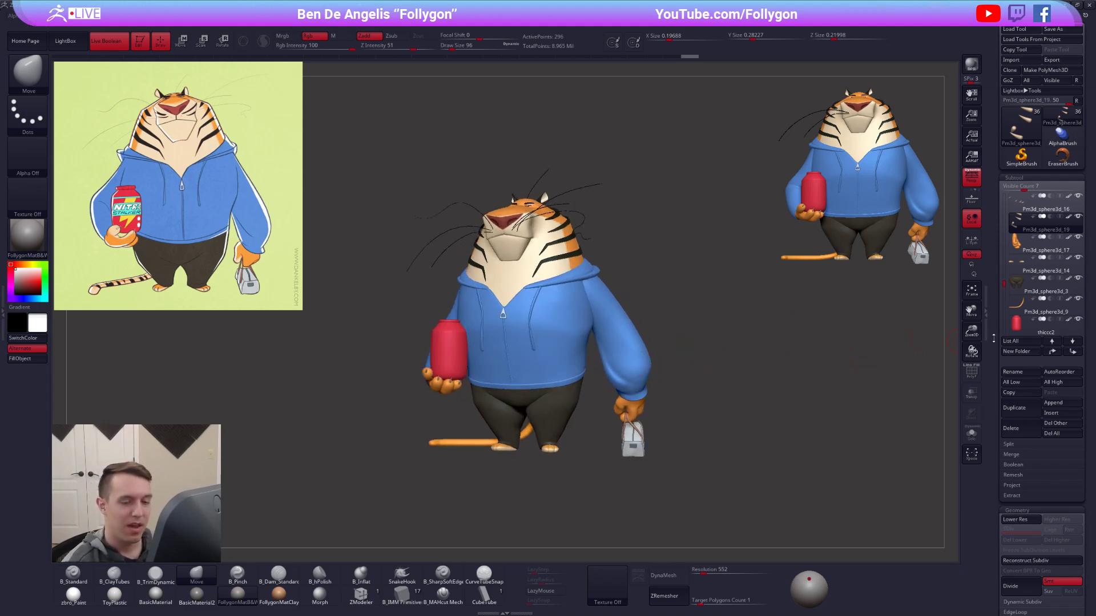
Collapse the Deformation settings and expand the ZRemesher settings.
left_click_drag(993, 338, 992, 259)
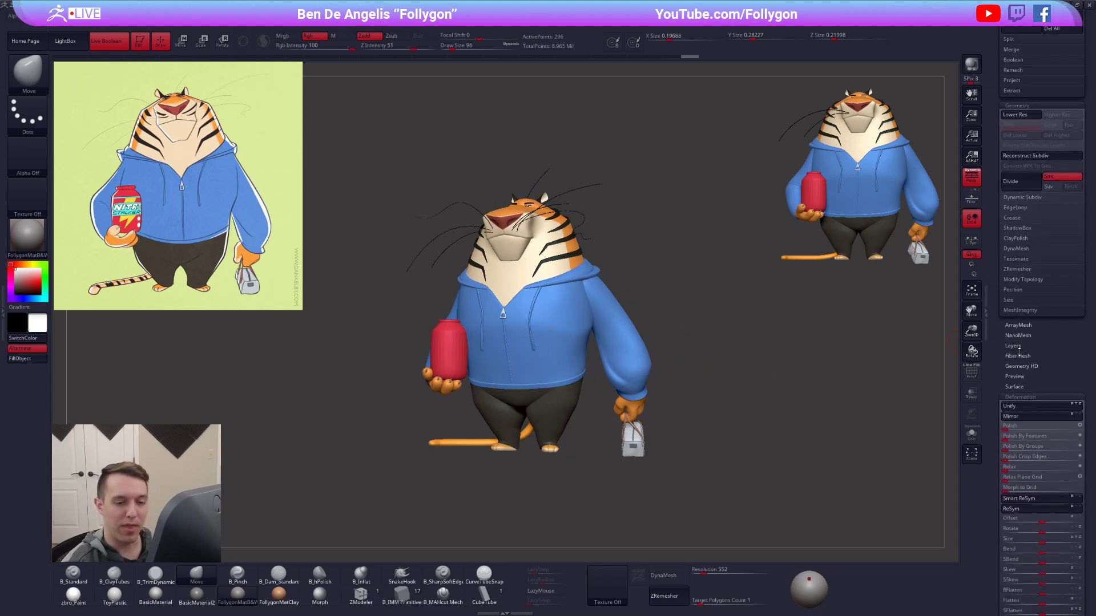
left_click(1038, 397)
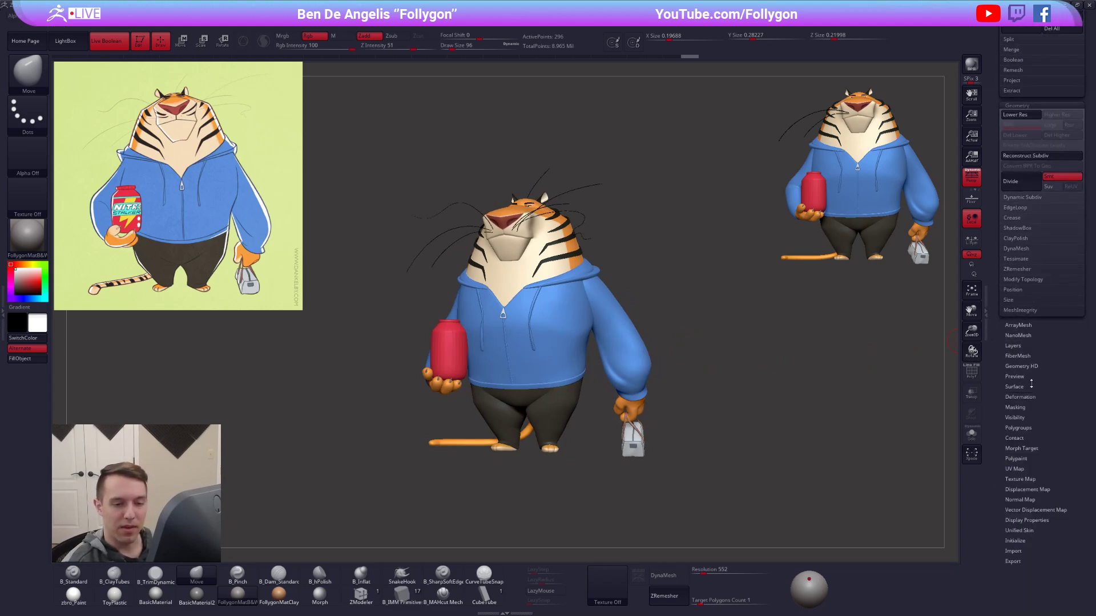
left_click(1032, 269)
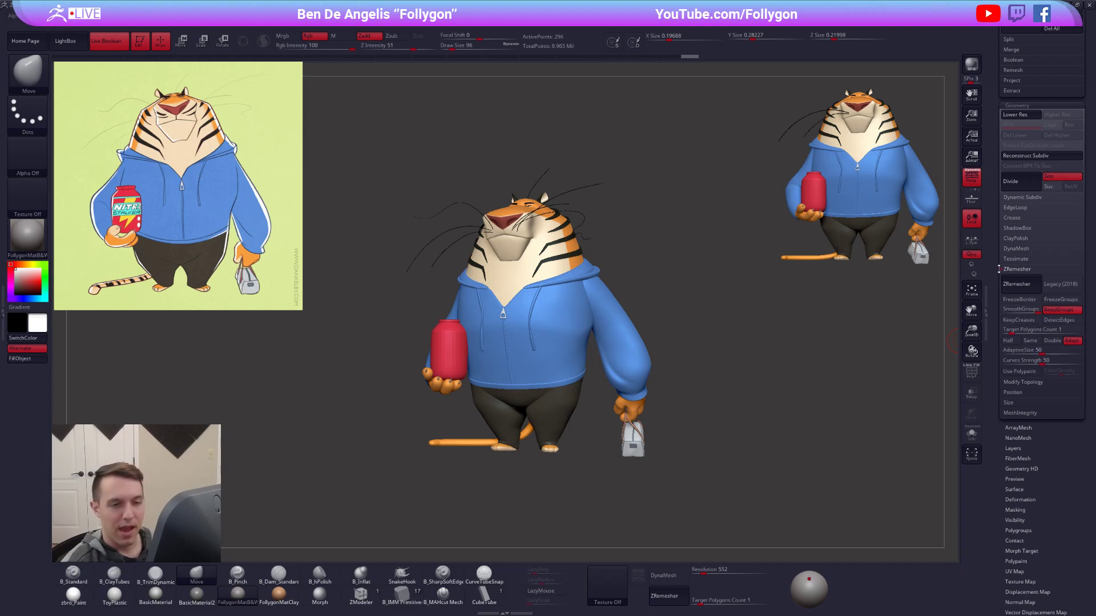
left_click_drag(997, 263, 983, 486)
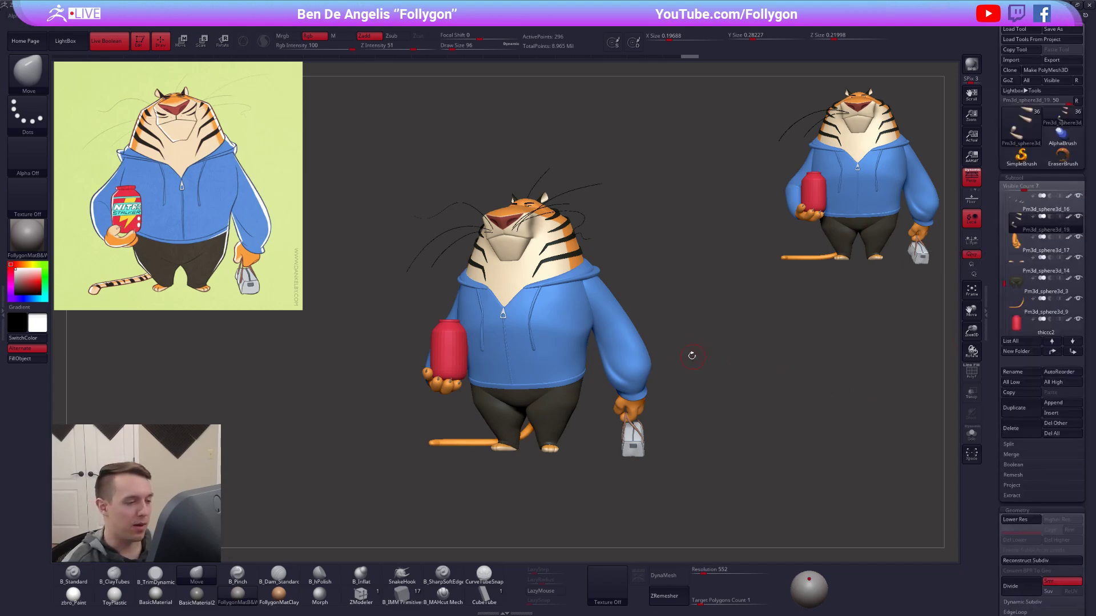
Select the bag arm's sleeve, lower it to subdivision level 1 and start reshaping it with the Move brush.
left_click_drag(693, 357, 659, 389)
left_click(660, 343, "alt")
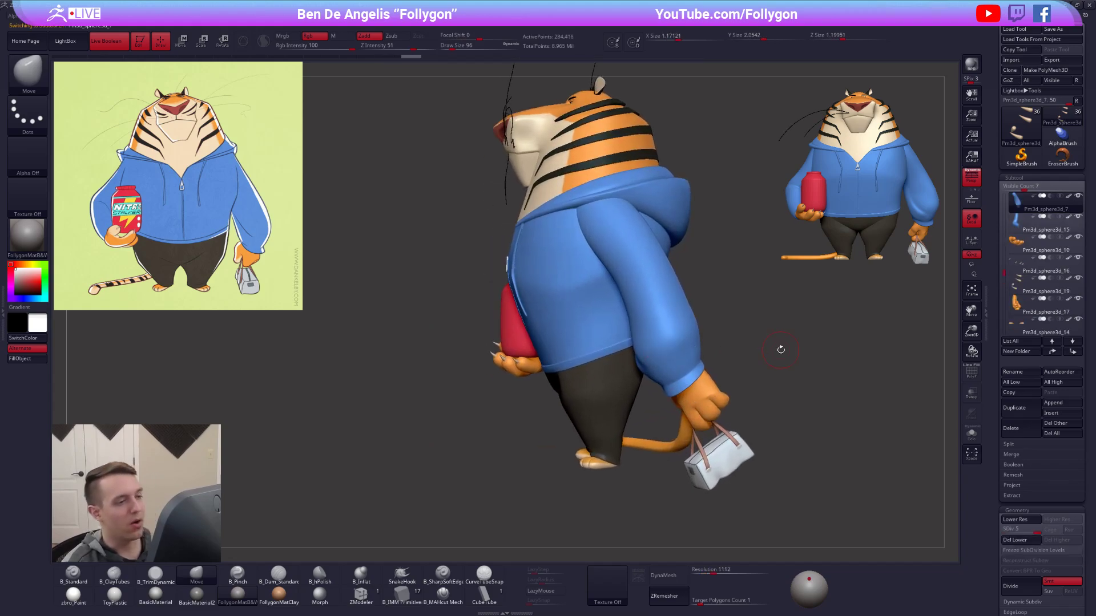
key("space")
left_click_drag(642, 274, 651, 272)
key("shift+d")
key("shift+d")
key("shift+d")
key("shift+d")
key("space")
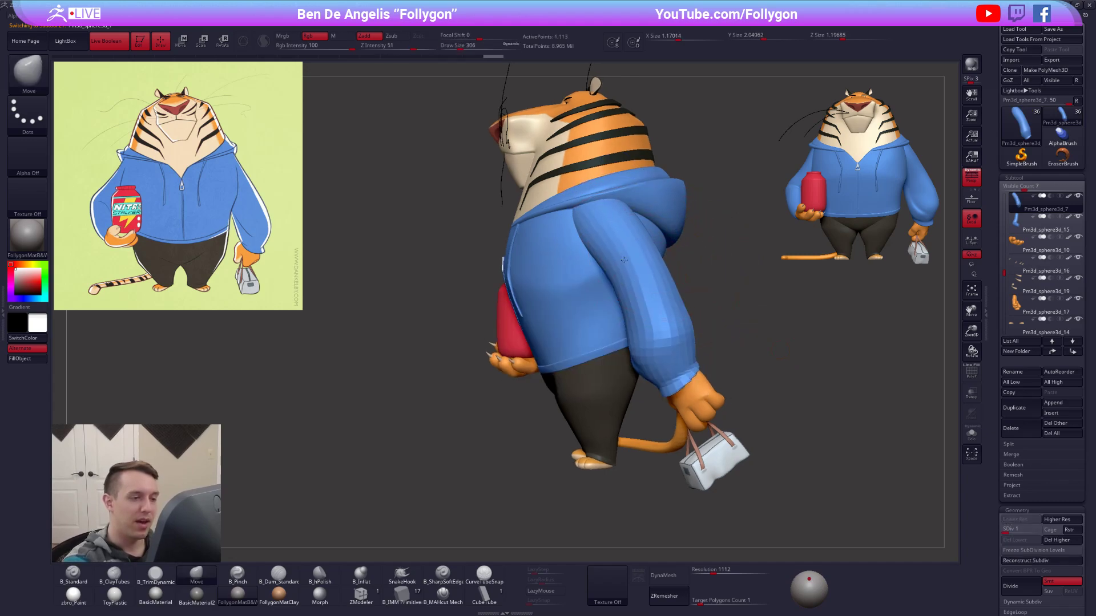
right_click_drag(652, 272, 639, 268, "ctrl")
key("space")
left_click_drag(639, 271, 631, 276)
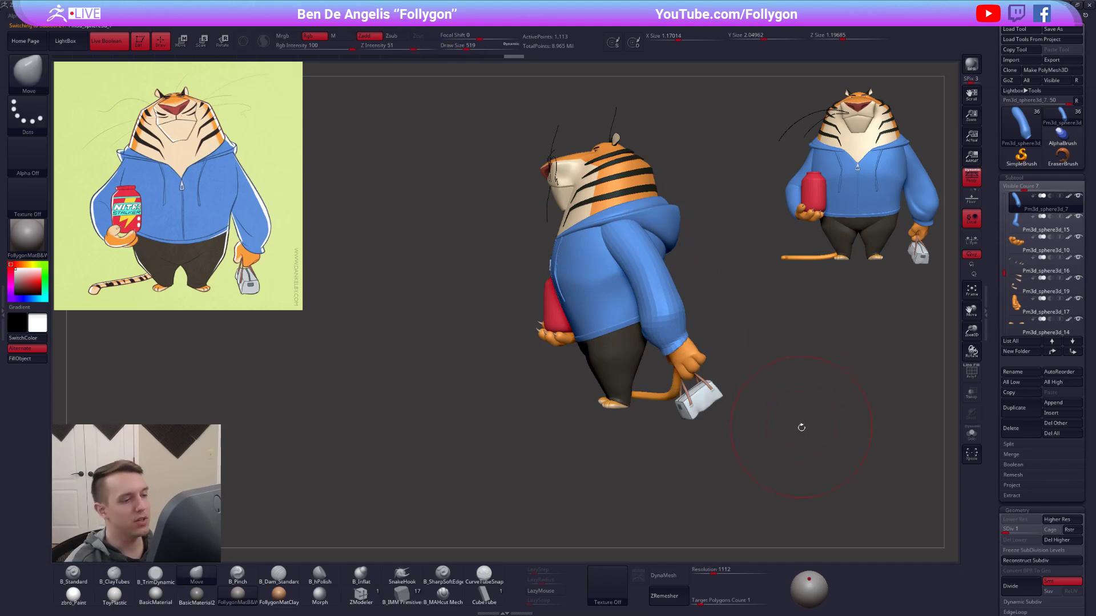
Adjust the sleeve's silhouette from shoulder to elbow with a resized Move brush.
key("space")
mouse_move(679, 272)
left_mouse_down()
mouse_move(663, 268)
mouse_move(652, 242)
left_mouse_up()
key("space")
left_click_drag(667, 297, 674, 297)
right_click_drag(669, 297, 637, 288)
left_click_drag(672, 268, 668, 260)
mouse_move(667, 249)
right_mouse_down()
mouse_move(638, 250)
mouse_move(674, 251)
mouse_move(641, 278)
mouse_move(680, 260)
mouse_move(678, 282)
right_mouse_up()
Isolate the sleeve at subdivision level 2 and sharpen its elbow with the B_Pinch brush.
key("d")
key("alt+s")
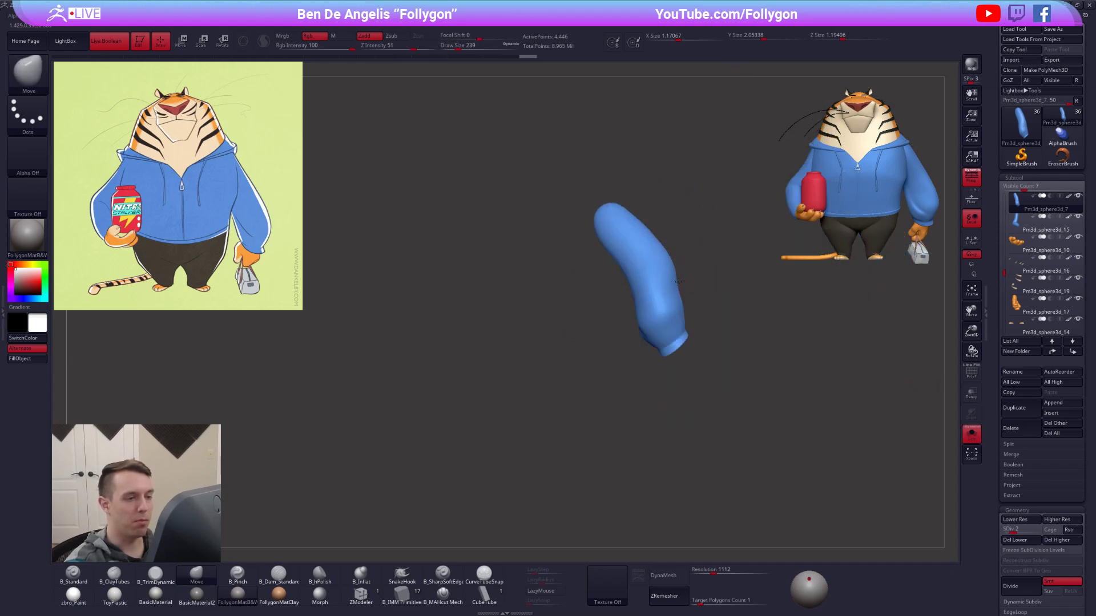
left_click_drag(682, 280, 677, 276)
mouse_move(676, 273)
right_mouse_down()
mouse_move(685, 260)
mouse_move(673, 254)
right_mouse_up()
key("5")
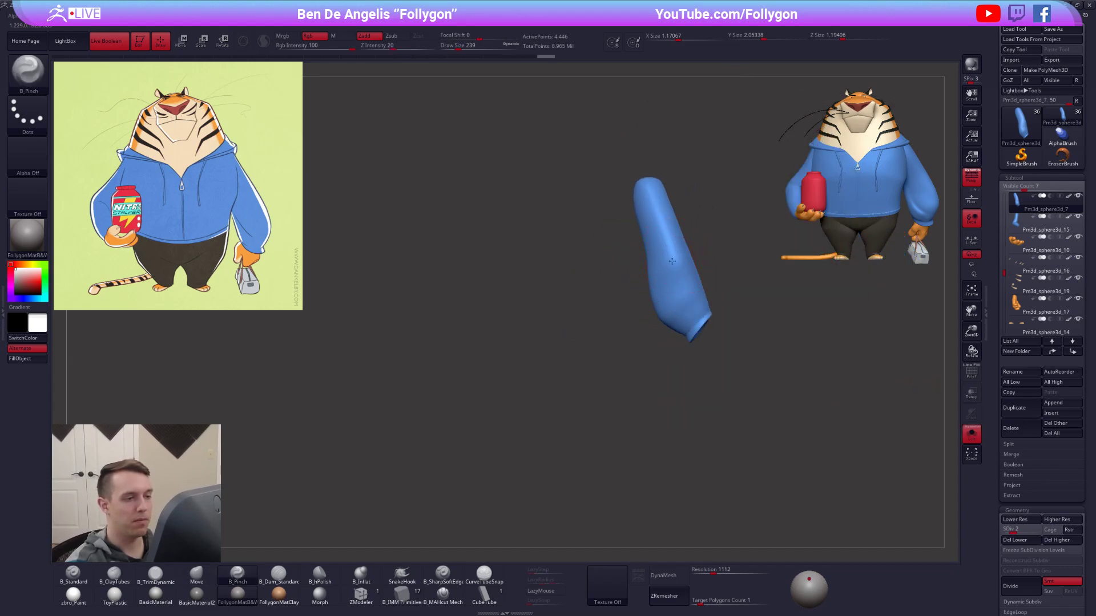
left_click_drag(657, 268, 652, 269)
right_click_drag(662, 270, 695, 275)
left_click_drag(696, 278, 685, 271, "shift")
mouse_move(684, 270)
right_mouse_down()
mouse_move(673, 267)
mouse_move(685, 274)
mouse_move(726, 250)
mouse_move(707, 243)
right_mouse_up()
left_click_drag(689, 256, 685, 263)
Refine the form around the sleeve's elbow and raise the sleeve to subdivision level 5.
key("4")
key("space")
left_click_drag(658, 327, 661, 327)
left_click_drag(674, 285, 668, 283)
mouse_move(671, 268)
right_mouse_down()
mouse_move(716, 252)
mouse_move(665, 283)
right_mouse_up()
key("shift+s")
key("d")
key("d")
key("d")
left_click_drag(659, 270, 653, 274)
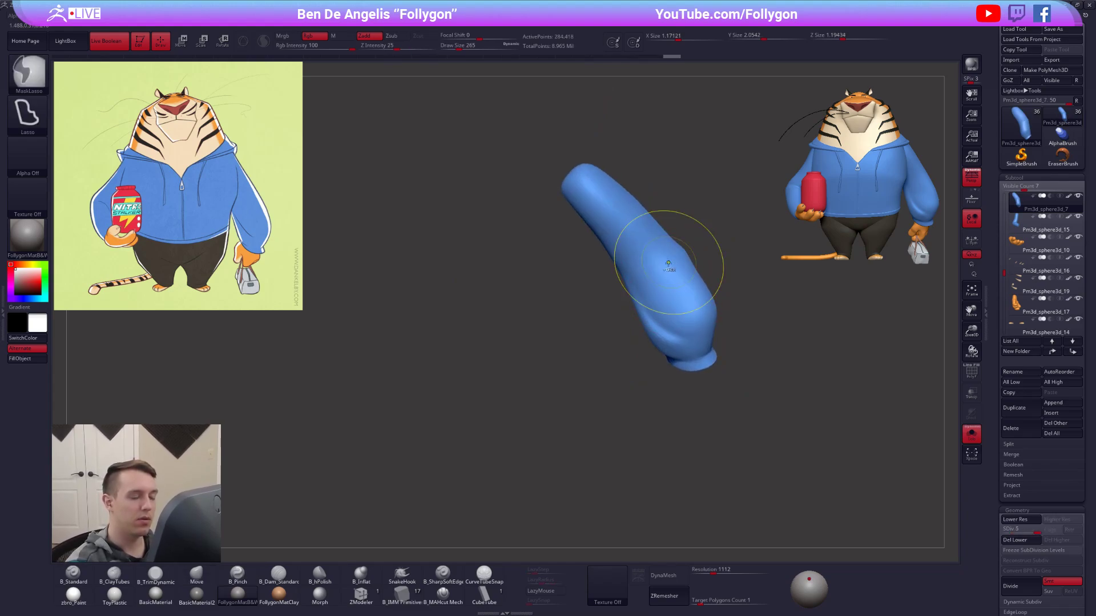
Define the elbow bend on the isolated sleeve with B_Pinch, adjusting the brush size.
key("5")
key("space")
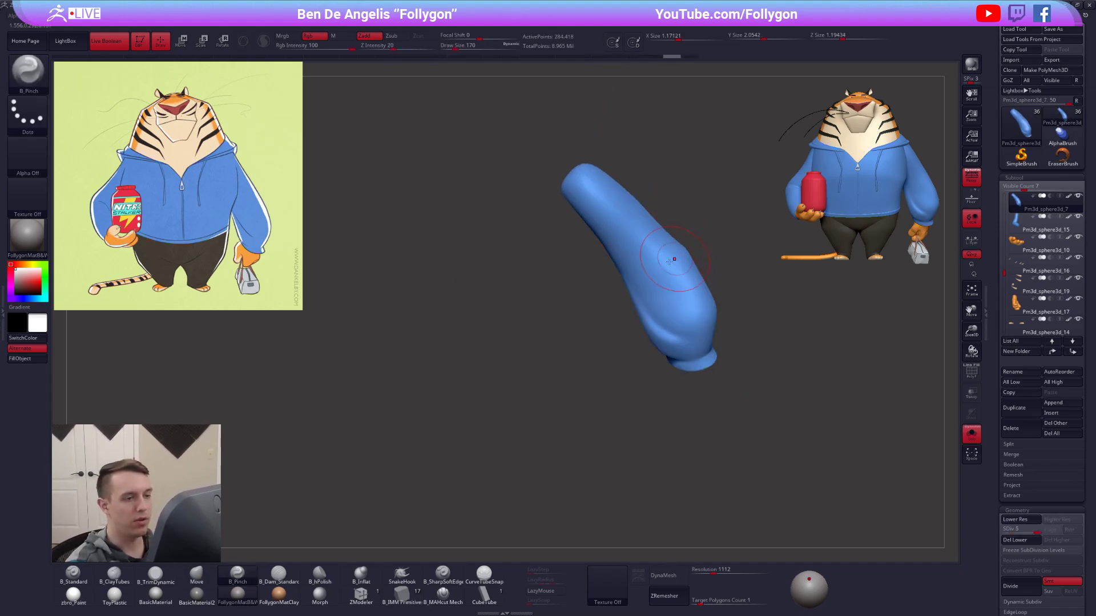
left_click_drag(670, 261, 679, 286)
key("space")
mouse_move(680, 273)
right_mouse_down()
mouse_move(704, 259)
mouse_move(705, 269)
right_mouse_up()
key("space")
left_click_drag(688, 330, 694, 330)
mouse_move(693, 297)
right_mouse_down()
mouse_move(679, 280)
mouse_move(644, 274)
mouse_move(676, 252)
right_mouse_up()
Lower the sleeve to subdivision level 3 and show the whole tiger again.
key("shift+d")
key("shift+d")
left_click_drag(675, 252, 680, 271, "shift")
right_click_drag(680, 271, 670, 261)
key("shift+s")
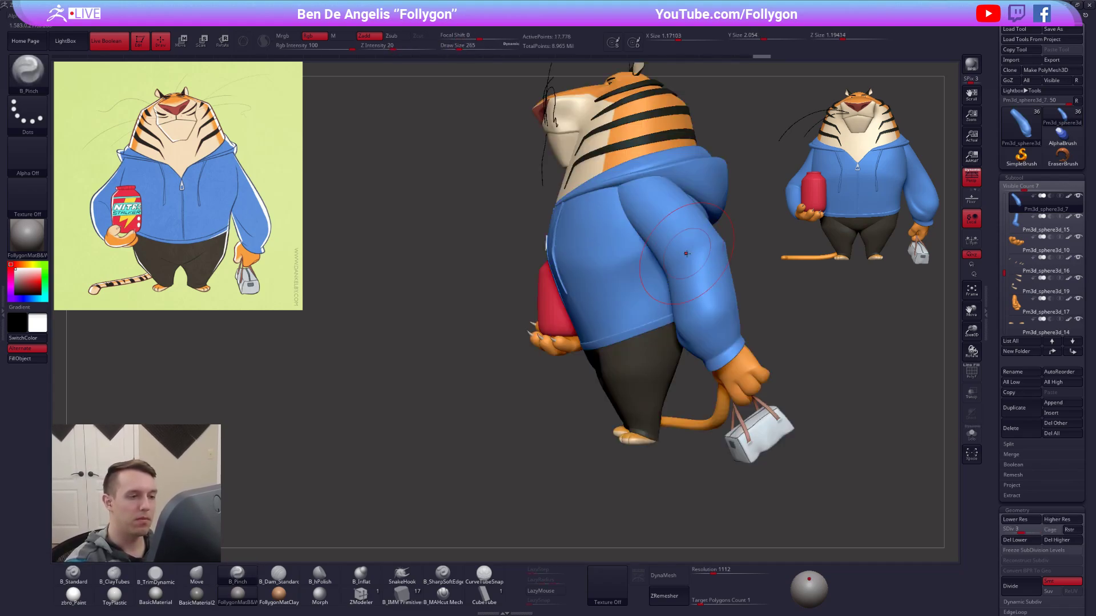
Reshape the sleeve's elbow with the Move brush, then isolate the sleeve at subdivision level 4.
left_click_drag(642, 196, 646, 194)
key("b")
key("m")
key("v")
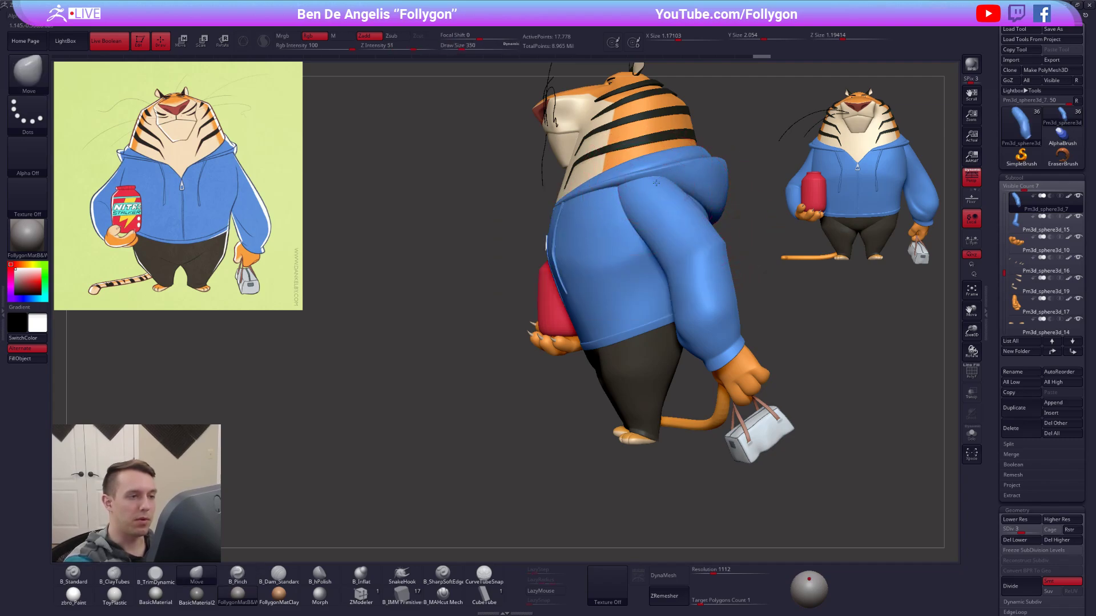
right_click_drag(723, 242, 694, 275, "alt")
key("space")
left_click_drag(692, 278, 690, 280)
key("shift+s")
right_click_drag(690, 281, 704, 271)
key("d")
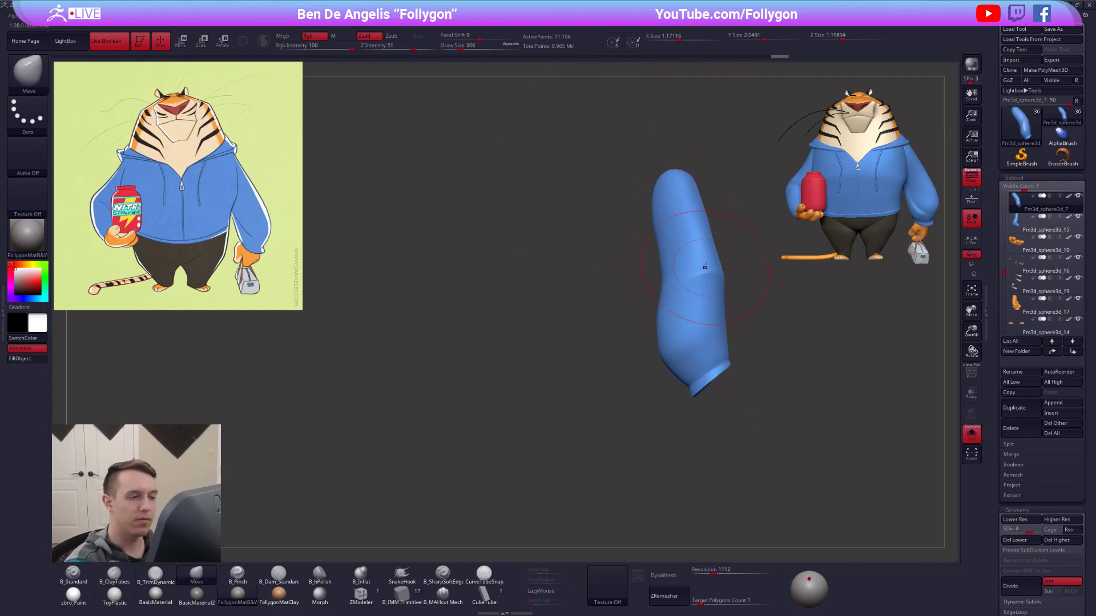
Lower the sleeve to subdivision level 3 and refine the elbow contour with a smaller Move brush.
key("space")
left_click_drag(707, 266, 703, 266)
key("shift+d")
mouse_move(710, 265)
right_mouse_down()
mouse_move(701, 285)
mouse_move(729, 272)
mouse_move(721, 265)
right_mouse_up()
key("space")
left_click_drag(720, 265, 721, 265)
mouse_move(721, 265)
right_mouse_down()
mouse_move(626, 286)
mouse_move(647, 330)
right_mouse_up()
Adjust the bag arm sleeve's outer contour from the front to match the reference illustration.
key("ctrl+shift")
key("ctrl+n")
key("shift")
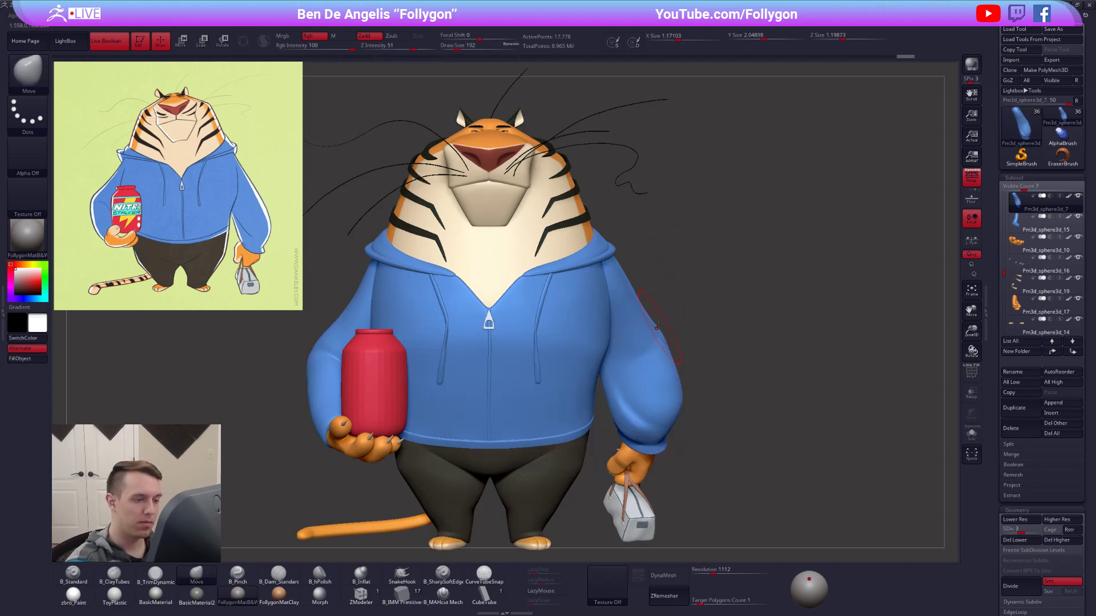
right_click_drag(716, 381, 713, 372, "alt")
right_click_drag(784, 460, 730, 439, "ctrl")
key("shift+d")
key("shift+d")
mouse_move(644, 346)
right_mouse_down()
mouse_move(695, 331)
mouse_move(661, 343)
mouse_move(699, 352)
mouse_move(695, 342)
mouse_move(800, 398)
right_mouse_up()
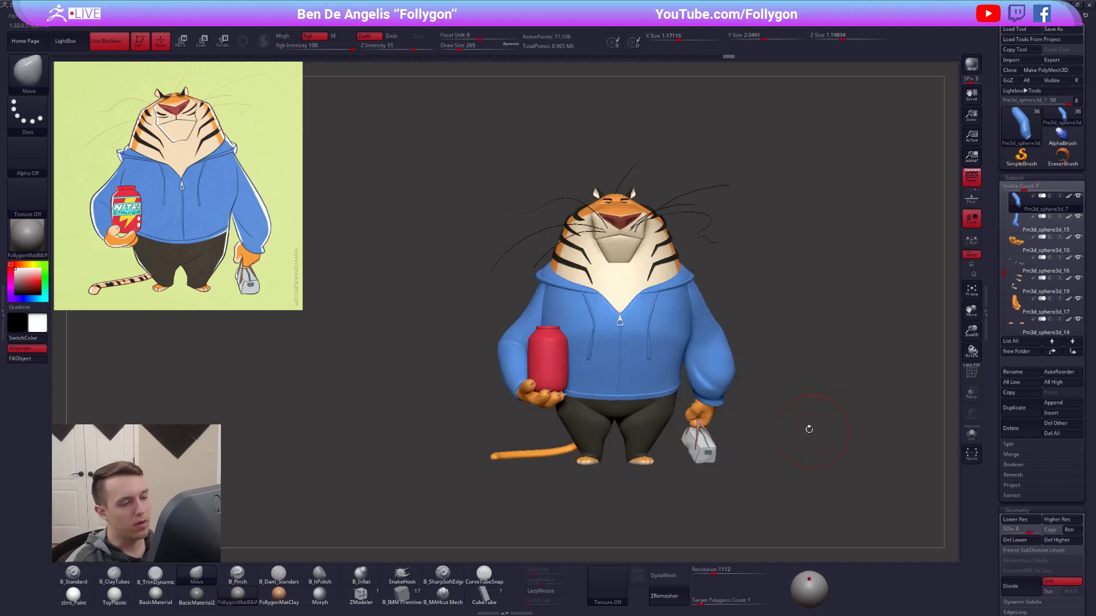
mouse_move(700, 314)
right_mouse_down()
mouse_move(705, 298)
mouse_move(717, 313)
mouse_move(717, 301)
mouse_move(710, 312)
mouse_move(796, 348)
mouse_move(842, 404)
right_mouse_up()
Raise the sleeve to subdivision level 5 and check the tiger's overall pose from the front.
key("bracketleft")
key("d")
key("d")
right_click_drag(844, 455, 730, 442, "ctrl")
mouse_move(730, 442)
right_mouse_down()
mouse_move(816, 441)
mouse_move(719, 442)
mouse_move(810, 443)
mouse_move(788, 443)
mouse_move(777, 492)
mouse_move(782, 463)
mouse_move(815, 461)
right_mouse_up()
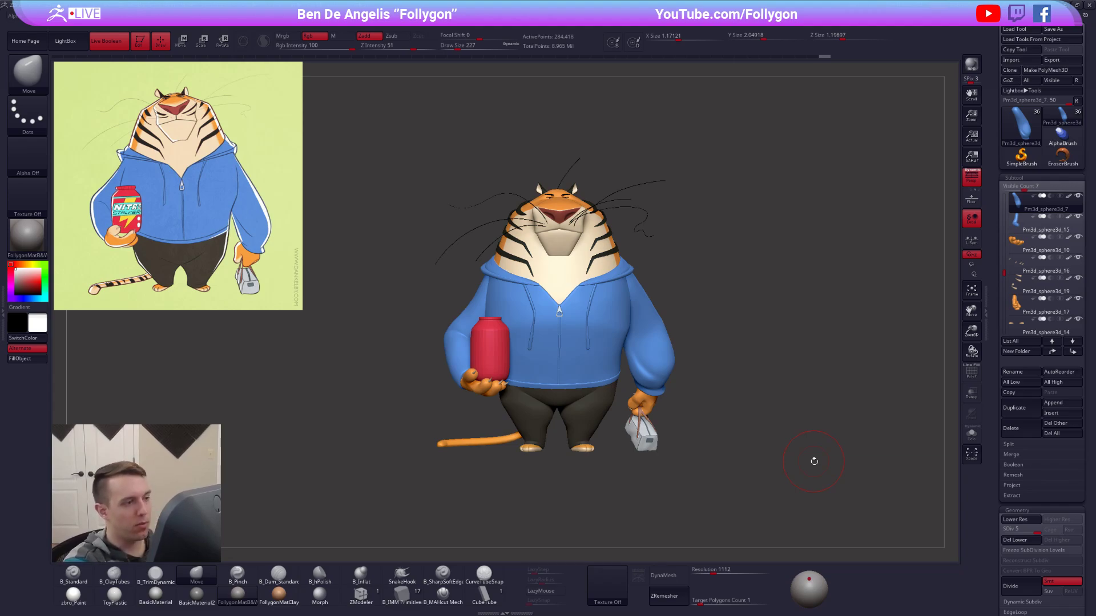
right_click_drag(781, 436, 793, 456, "alt")
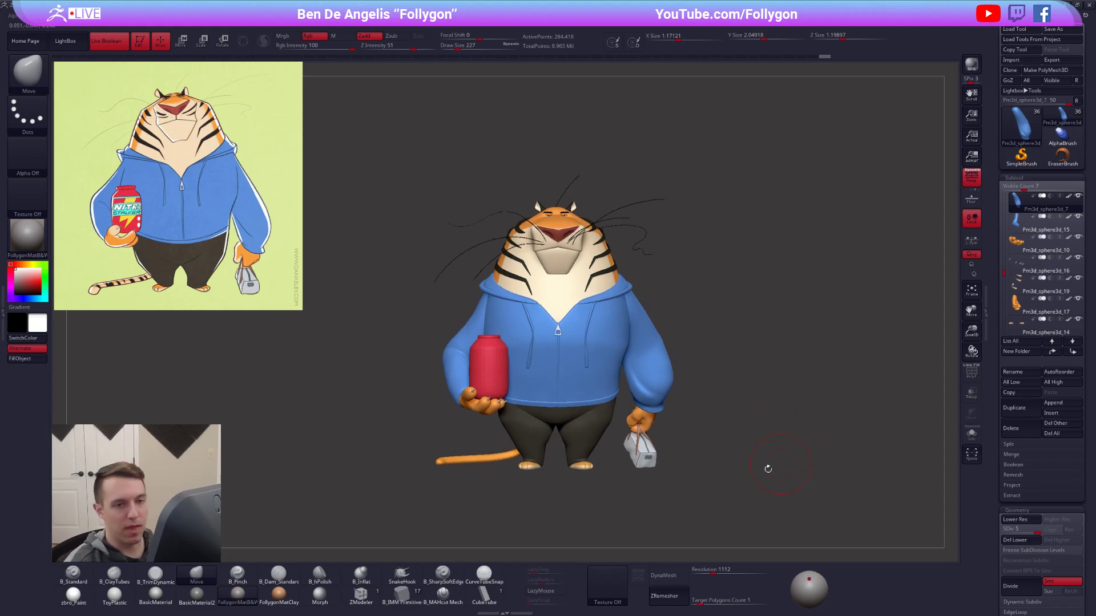
right_click_drag(756, 273, 747, 247, "alt")
Combine all the tiger's subtools into a single posing mesh with TPoseMesh and turn off Live Boolean.
key("ctrl+shift+f")
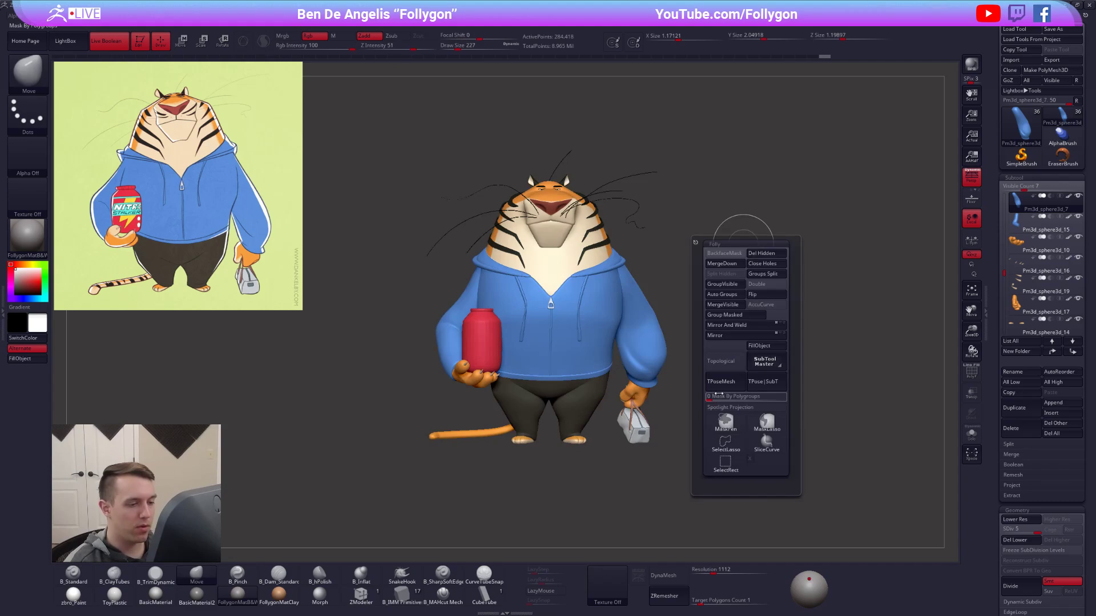
left_click(721, 388)
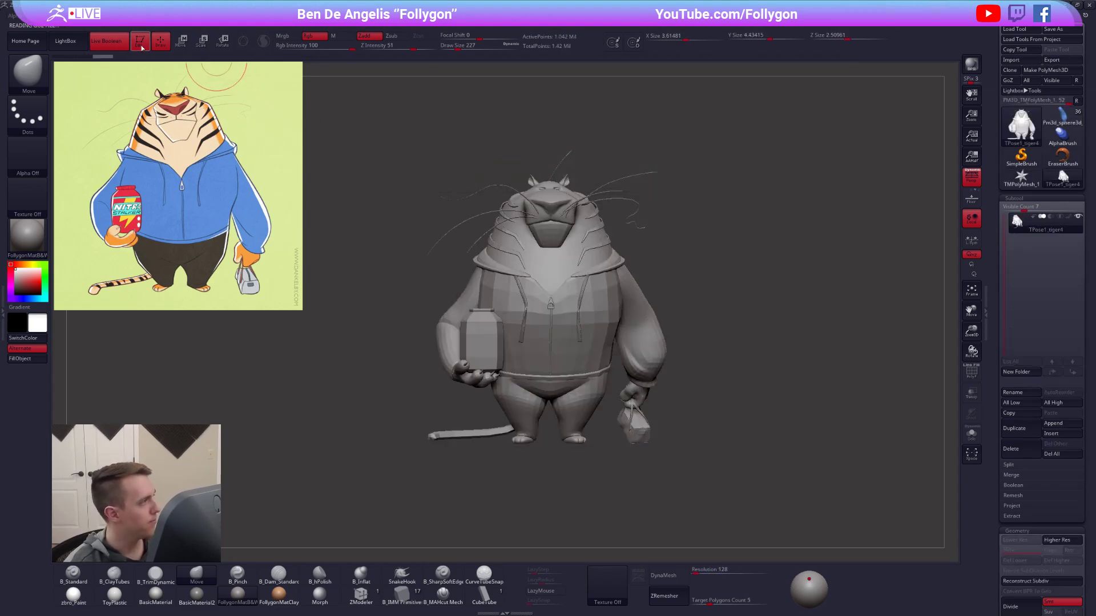
right_click_drag(575, 315, 631, 379, "alt")
key("shift+f")
key("shift+f")
right_click_drag(608, 338, 648, 322)
right_click_drag(633, 366, 589, 307, "ctrl")
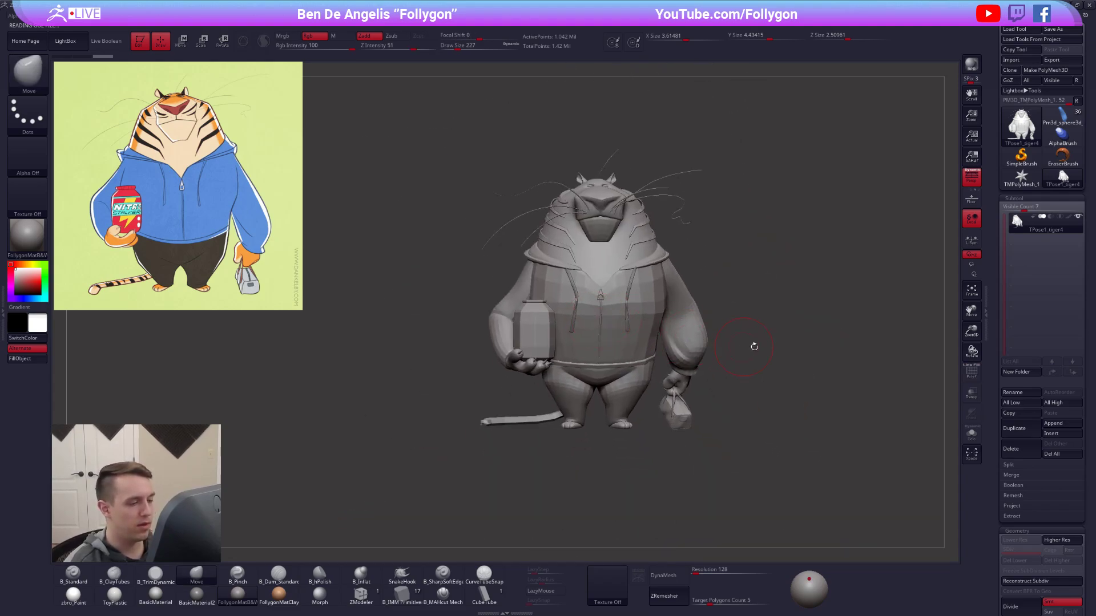
Isolate the tiger's pants and feet, show polyframe, and turn off perspective.
right_click_drag(567, 392, 573, 418, "ctrl")
key("space")
left_click_drag(619, 316, 626, 315)
mouse_move(594, 359)
right_mouse_down()
mouse_move(650, 366)
mouse_move(582, 371)
right_mouse_up()
right_click_drag(582, 371, 578, 402, "ctrl")
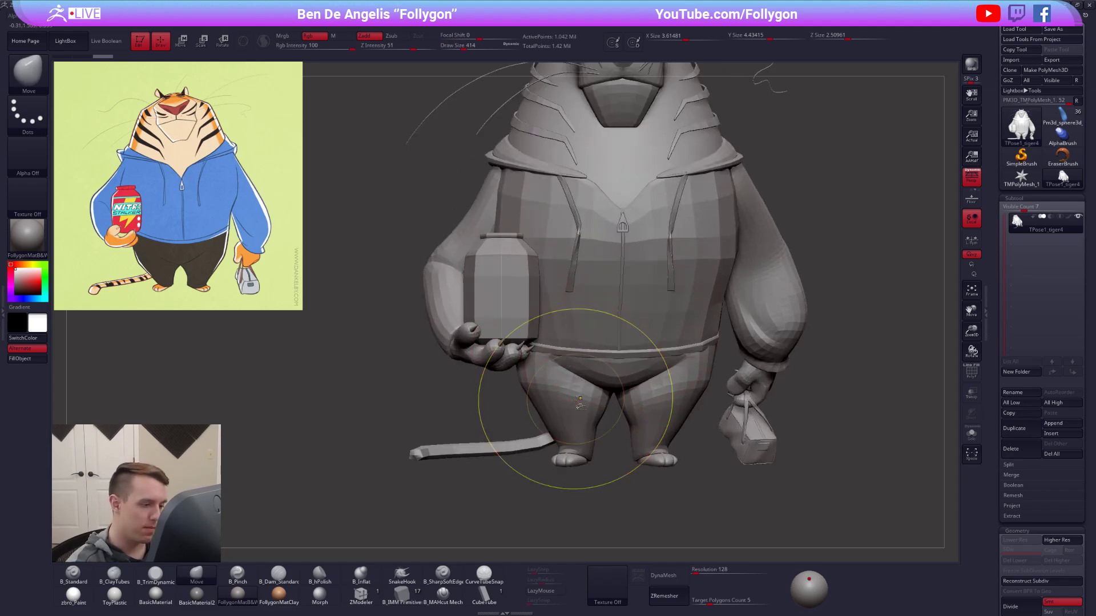
left_click(575, 396, "ctrl+shift")
right_click_drag(602, 440, 590, 401, "alt")
left_click(578, 422, "ctrl+shift")
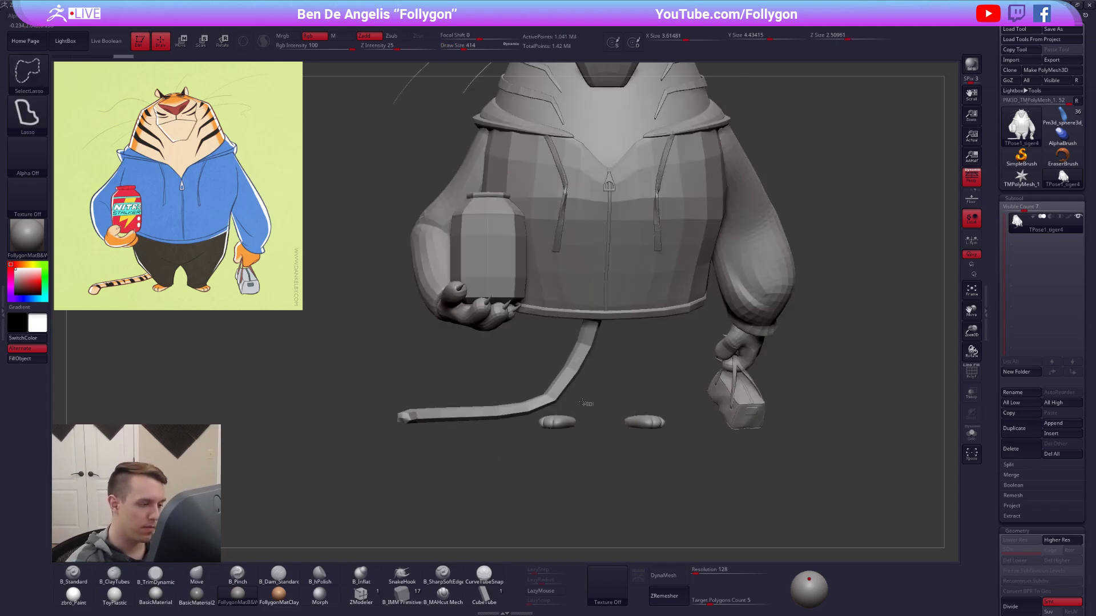
left_click_drag(630, 410, 616, 409, "ctrl+shift")
key("shift+f")
right_click_drag(609, 399, 679, 298)
left_click(971, 177)
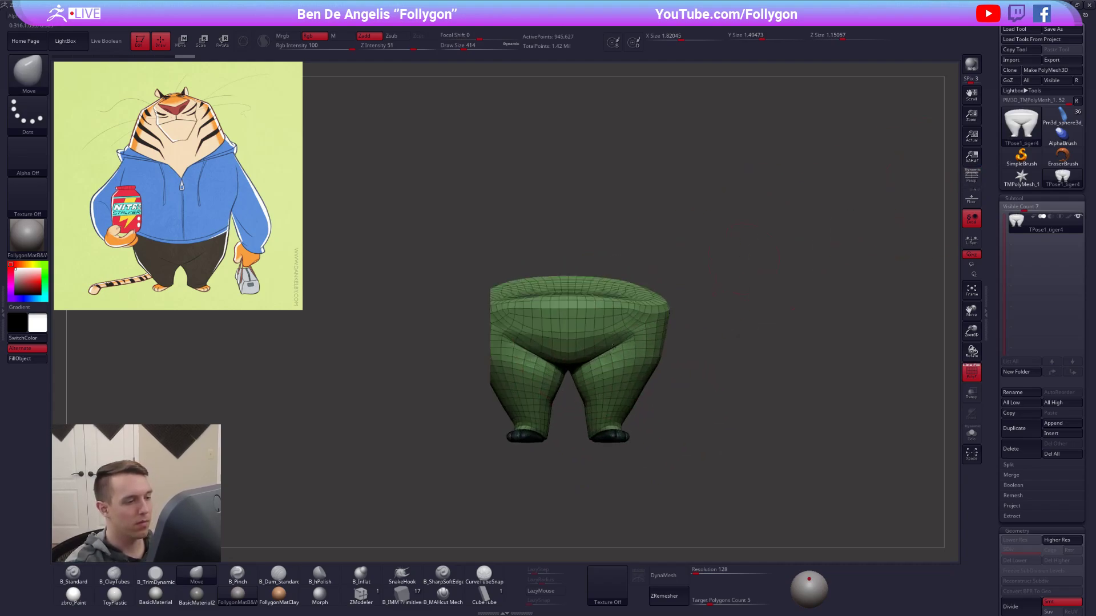
Assign the jar-side half of the pants and its foot to their own polygroup.
mouse_move(569, 265)
left_mouse_down("ctrl")
mouse_move(706, 264)
mouse_move(559, 499)
left_mouse_up("ctrl")
key("b")
key("m")
key("v")
left_click(704, 458, "ctrl")
key("ctrl+w")
Assign the bag-side leg and foot to a separate polygroup and make the whole tiger mesh visible again.
right_click_drag(702, 469, 697, 417)
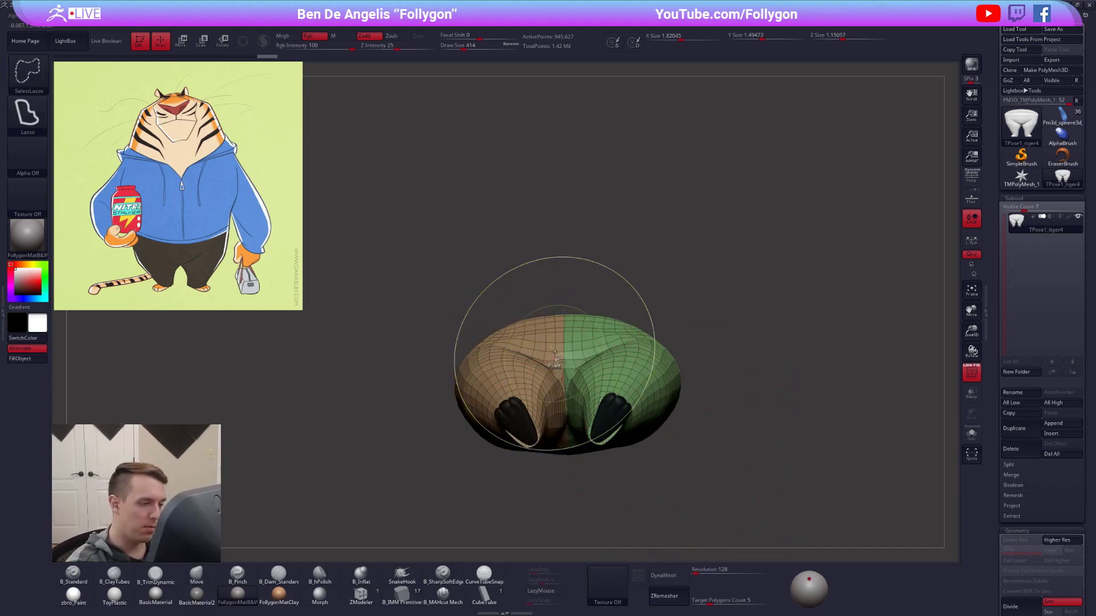
left_click(567, 387, "ctrl+shift")
right_click_drag(736, 400, 763, 397)
key("ctrl+w")
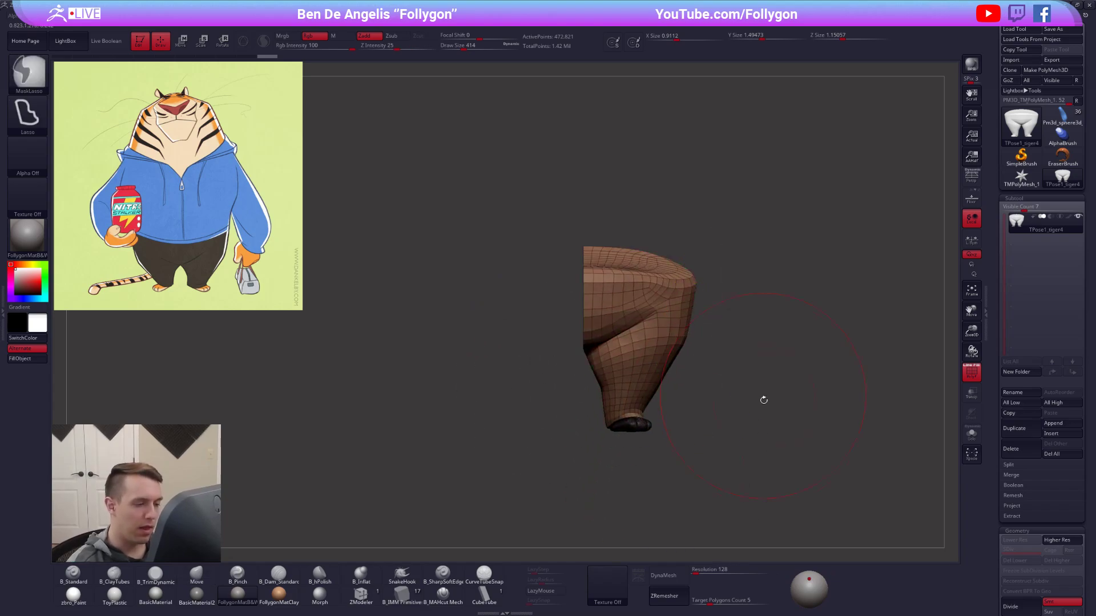
left_click(786, 430, "ctrl+shift")
right_click_drag(783, 440, 757, 422, "alt")
key("space")
left_click_drag(788, 412, 771, 416)
right_click_drag(758, 428, 706, 444, "alt")
Hide the handbag and its straps one polygroup at a time.
key("shift+f")
right_click_drag(683, 391, 689, 433, "alt")
key("shift+f")
key("ctrl+shift+space")
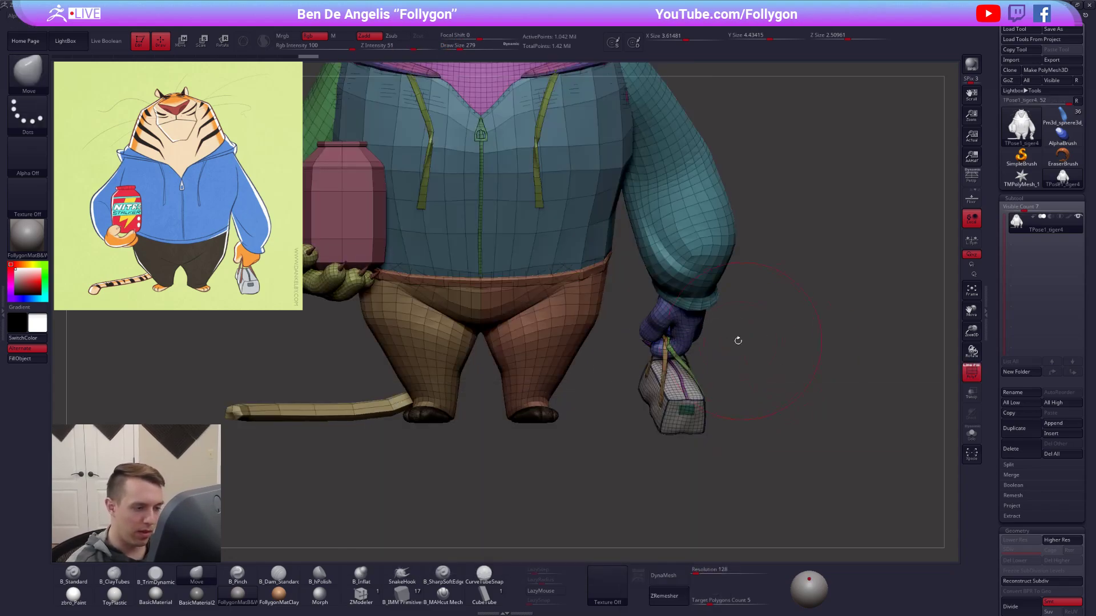
left_click(663, 371, "ctrl+shift")
left_click_drag(682, 381, 690, 397, "ctrl+shift")
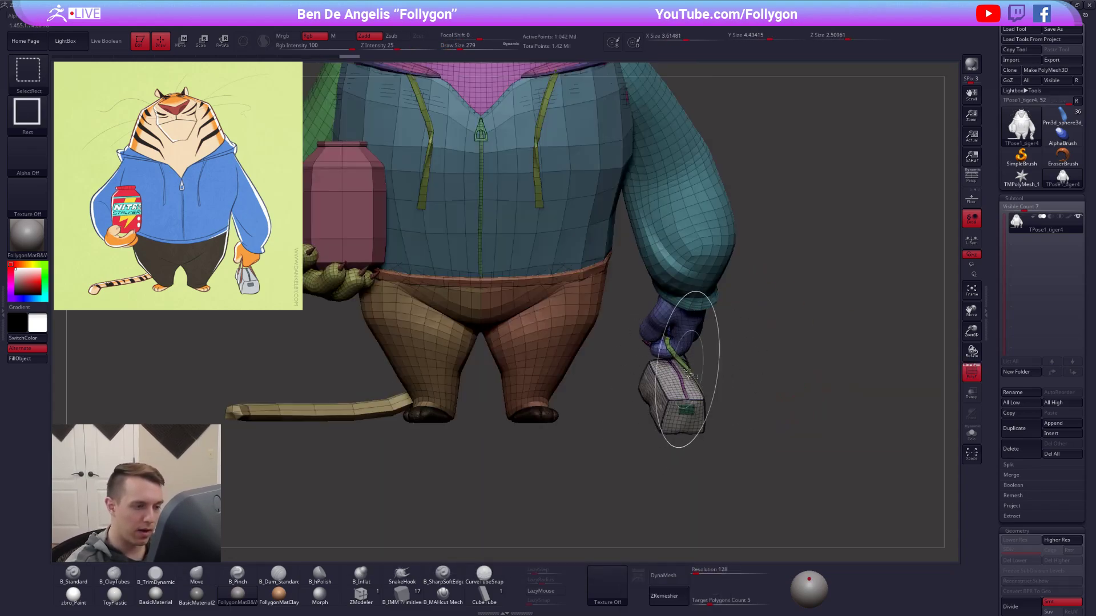
left_click(684, 388, "ctrl+shift")
left_click(684, 387, "ctrl+shift")
key("ctrl+shift+z")
right_click_drag(691, 384, 696, 415, "alt")
left_click(672, 377, "ctrl+shift")
left_click(677, 379, "ctrl+shift")
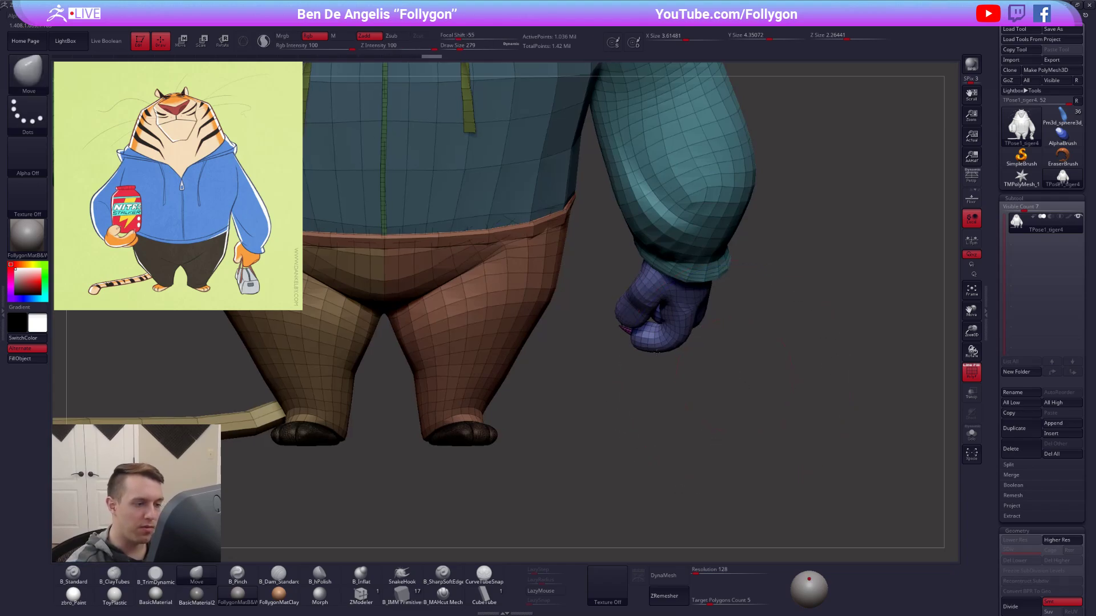
Invert visibility to isolate the handbag, restore the whole tiger mesh, and turn off polyframe.
key("f")
left_click(749, 446, "ctrl+shift")
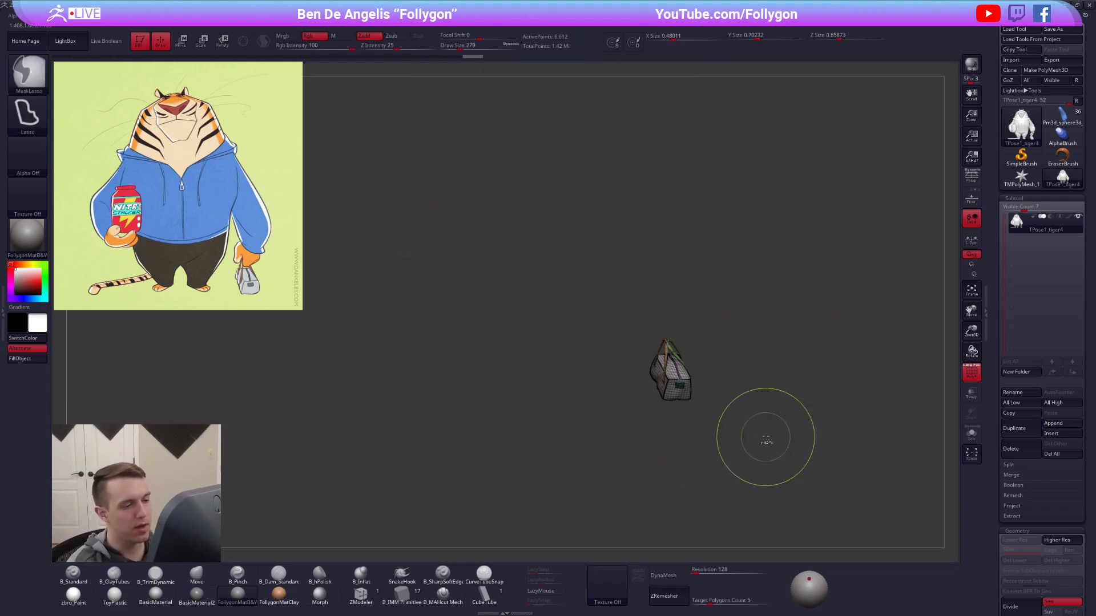
left_click(754, 452, "ctrl+shift")
key("f")
key("shift+f")
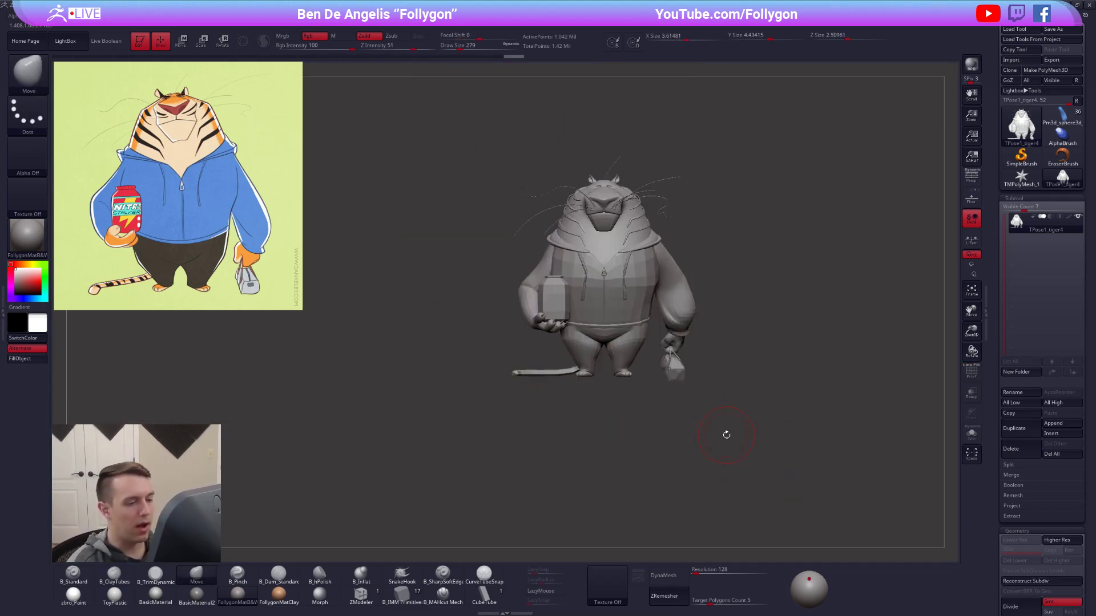
Compare the gray posing mesh with the original coloured tiger tool and return to the posing mesh.
mouse_move(726, 435)
left_mouse_down("alt")
mouse_move(663, 460)
mouse_move(668, 479)
mouse_move(708, 493)
left_mouse_up("alt")
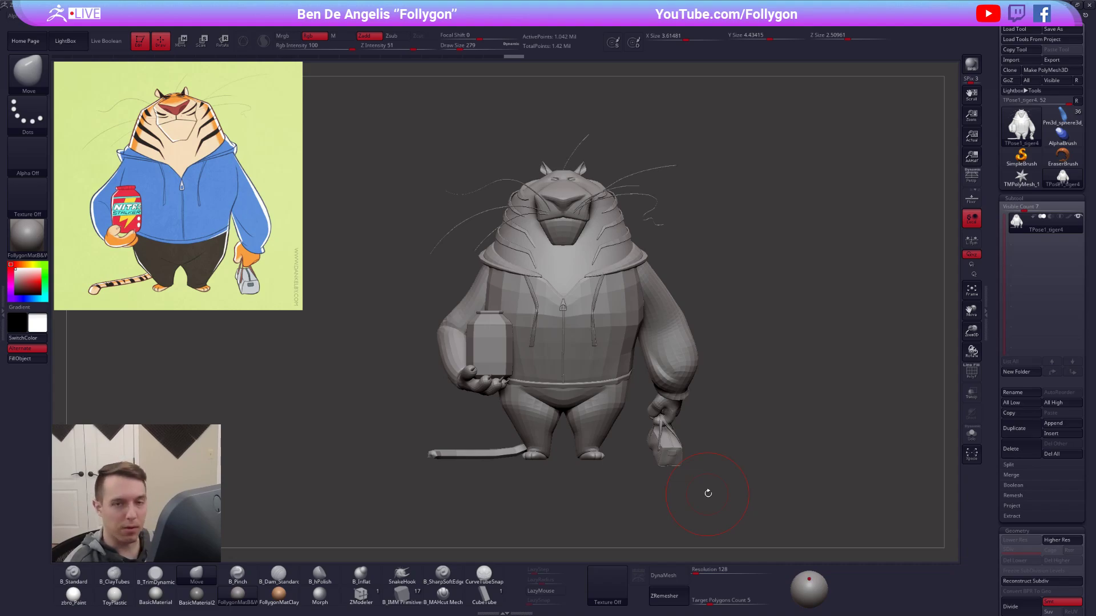
left_click(1063, 124)
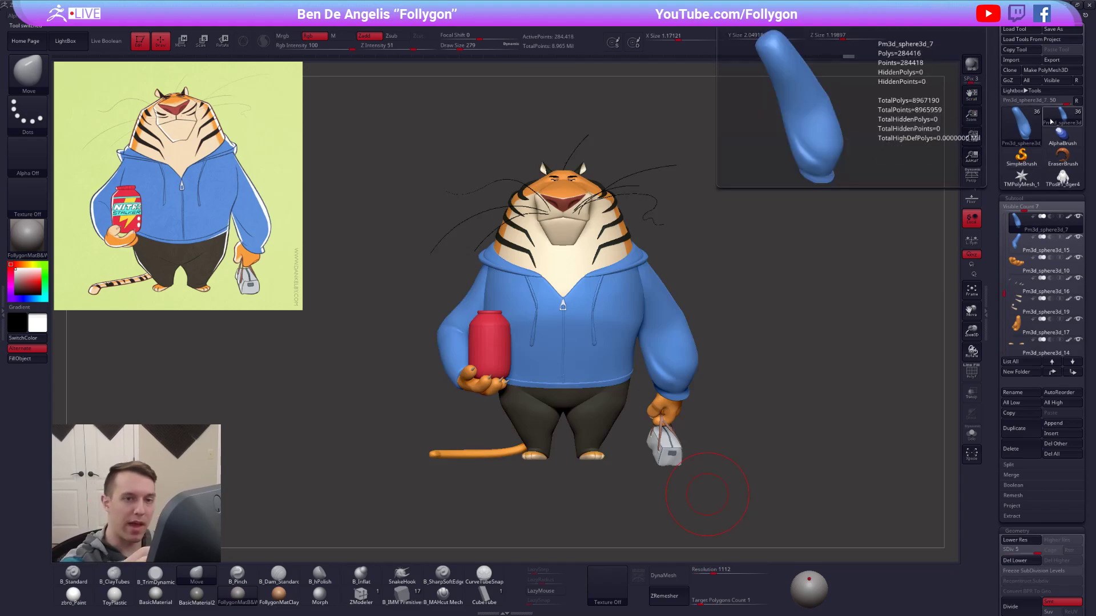
left_click(1058, 181)
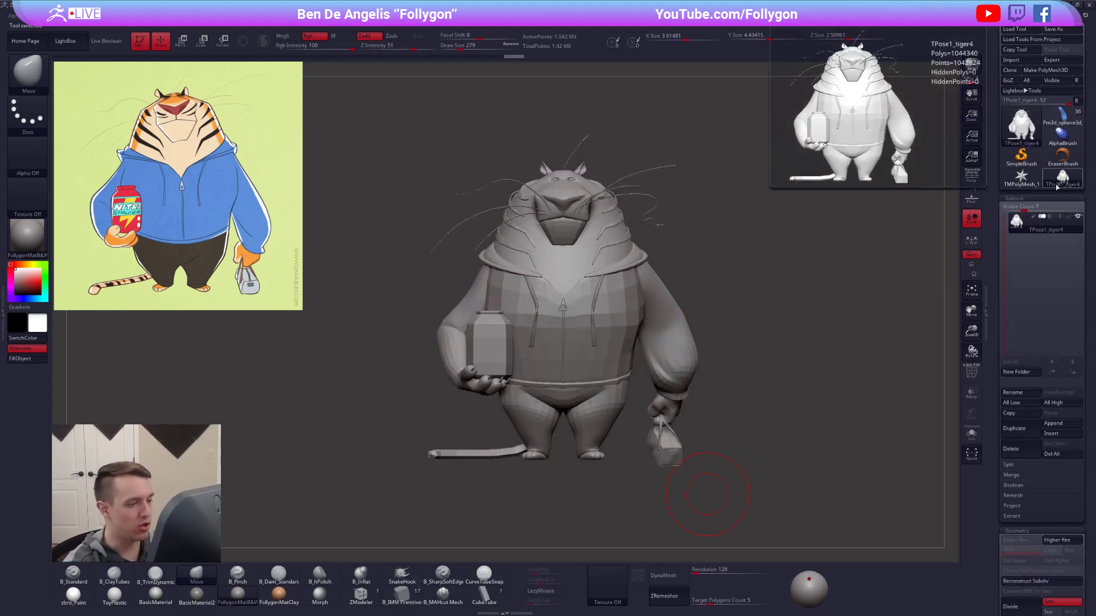
Isolate the jar-side leg and mask the rest of the tiger, with a softened transition down to the foot.
right_click_drag(568, 387, 616, 361, "alt")
key("s")
left_click(610, 366)
right_click_drag(570, 389, 594, 438)
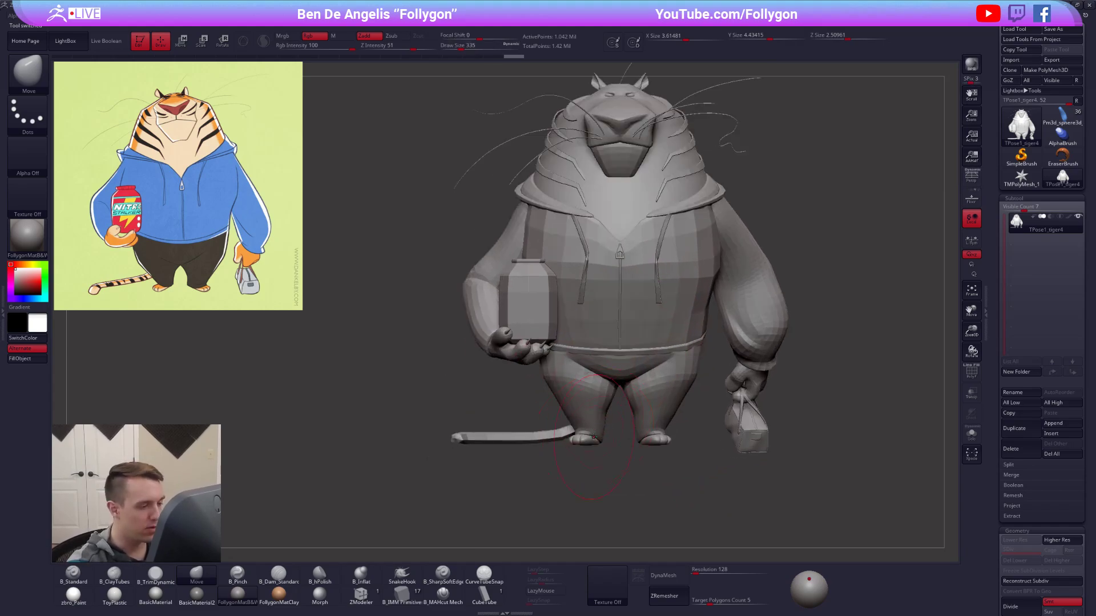
left_click(599, 387, "ctrl+shift")
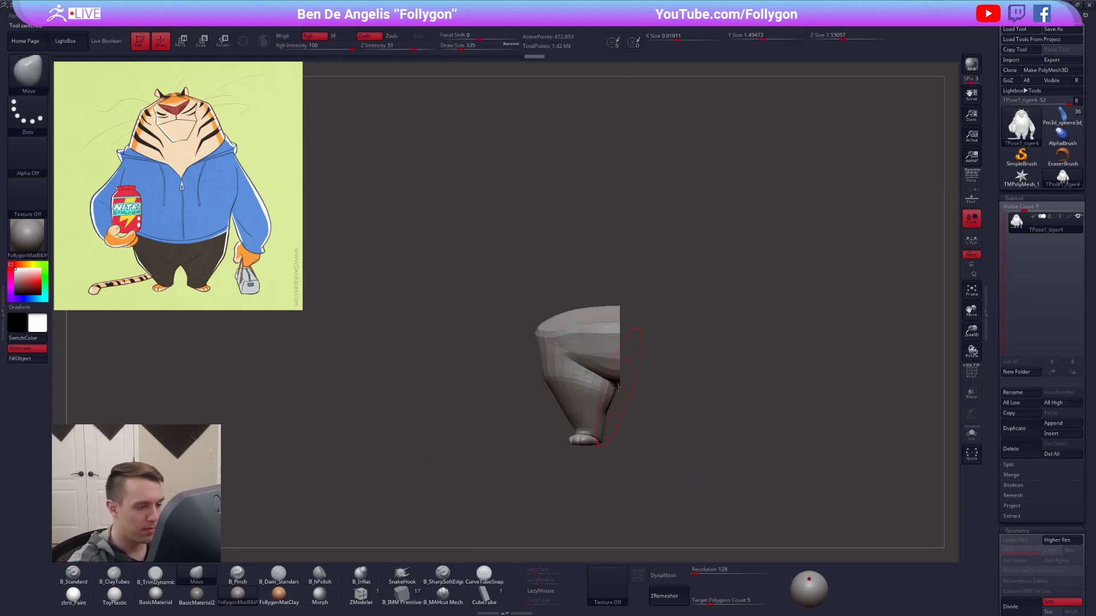
mouse_move(622, 392)
left_mouse_down("ctrl")
mouse_move(592, 499)
mouse_move(605, 494)
left_mouse_up("ctrl")
left_click(634, 441, "ctrl+shift")
right_click_drag(639, 440, 719, 435)
left_click(621, 409, "ctrl")
left_click(580, 401, "ctrl")
left_click(610, 408, "ctrl")
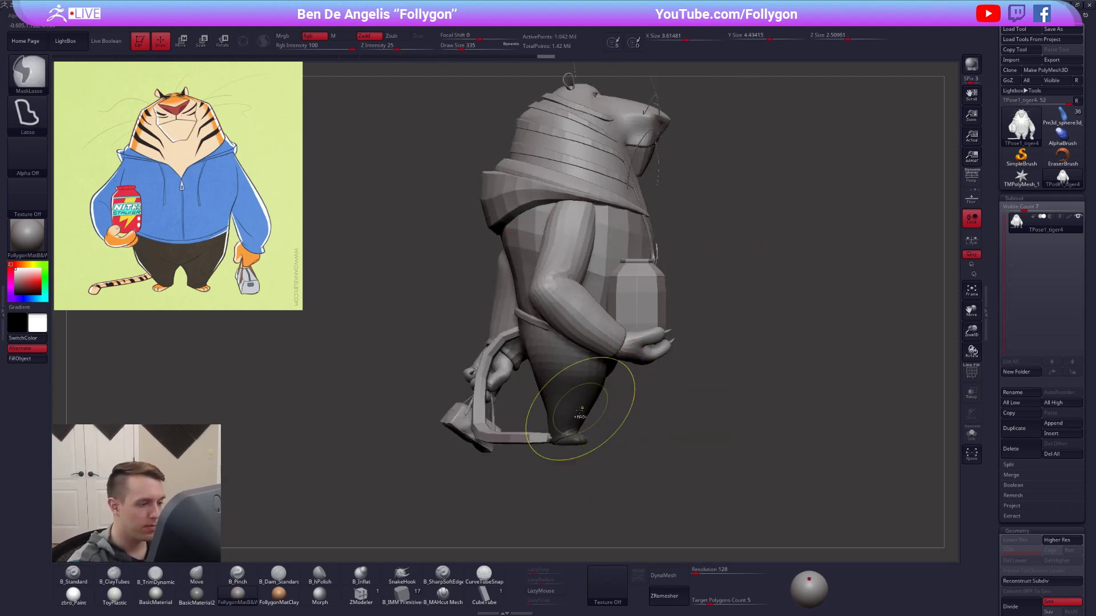
left_click(607, 414, "ctrl")
Try to shift the jar-side foot with the Transpose move line and clear the mask.
key("w")
mouse_move(605, 422)
left_mouse_down()
mouse_move(615, 422)
mouse_move(615, 401)
mouse_move(663, 389)
mouse_move(704, 421)
mouse_move(681, 401)
left_mouse_up()
key("q")
key("space")
left_click(664, 388)
left_click(676, 393, "ctrl+shift")
Mask all but the bag-side lower leg, try to shift its foot with Transpose, and check the stance in perspective.
mouse_move(621, 502)
left_mouse_down("ctrl")
mouse_move(727, 465)
mouse_move(701, 449)
mouse_move(639, 445)
left_mouse_up("ctrl")
left_click(722, 451, "ctrl+shift")
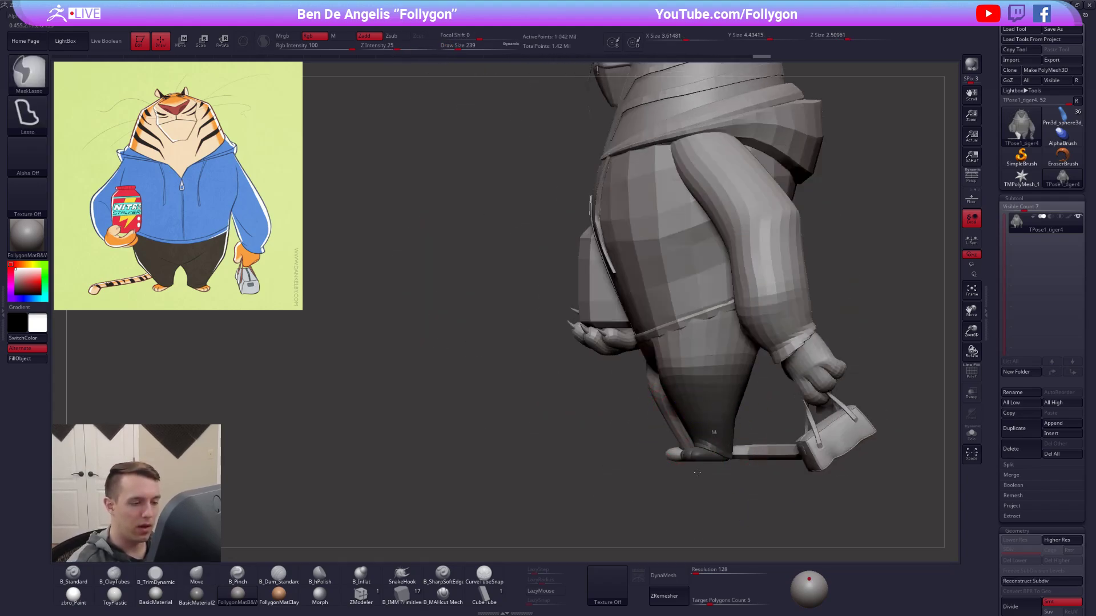
left_click(697, 477, "ctrl")
left_click_drag(709, 473, 631, 471, "alt")
key("w")
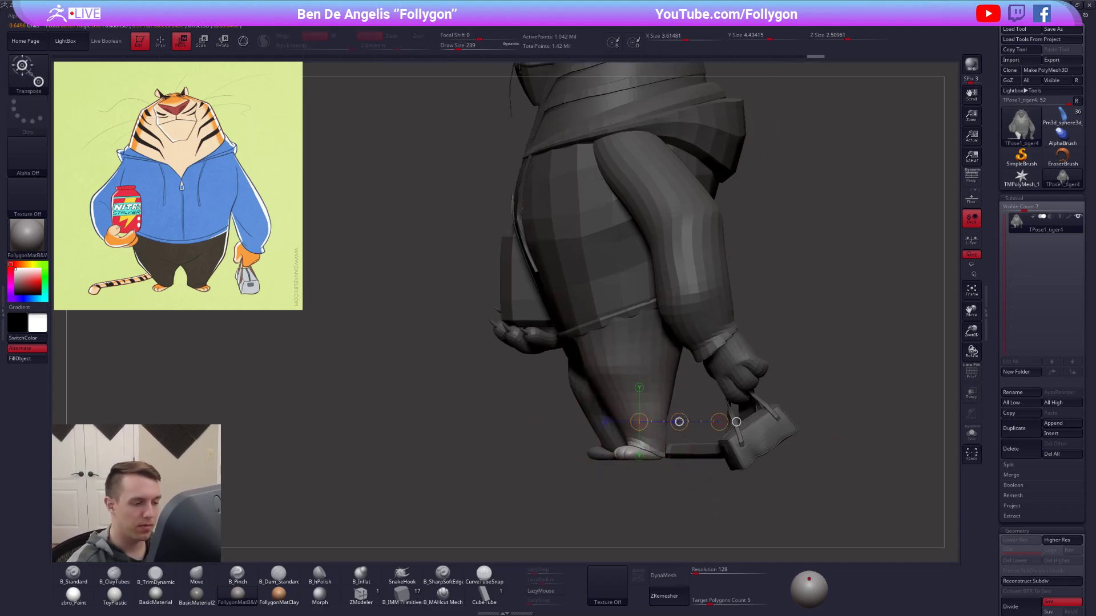
left_click_drag(680, 421, 683, 422)
key("q")
left_click_drag(657, 486, 725, 485)
mouse_move(725, 485)
left_mouse_down("alt")
mouse_move(685, 456)
mouse_move(728, 463)
mouse_move(778, 450)
mouse_move(796, 464)
mouse_move(672, 451)
mouse_move(724, 472)
mouse_move(705, 458)
mouse_move(725, 489)
mouse_move(693, 479)
mouse_move(716, 508)
mouse_move(700, 484)
mouse_move(708, 454)
mouse_move(685, 462)
mouse_move(718, 460)
mouse_move(690, 457)
left_mouse_up("alt")
left_click(655, 477, "ctrl")
left_click(970, 182)
left_click(696, 469, "ctrl")
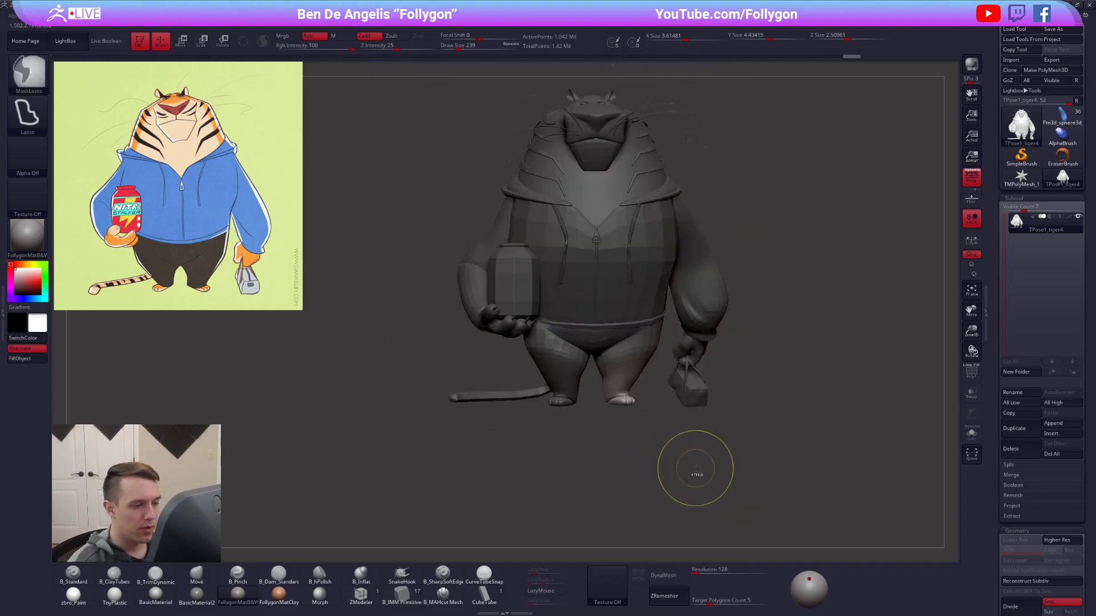
Undo the recent foot moves and masks on both legs.
key("ctrl+z")
key("ctrl+z")
key("ctrl+z")
key("ctrl+z")
key("ctrl+z")
key("ctrl+z")
key("ctrl+z")
key("ctrl+z")
key("ctrl+z")
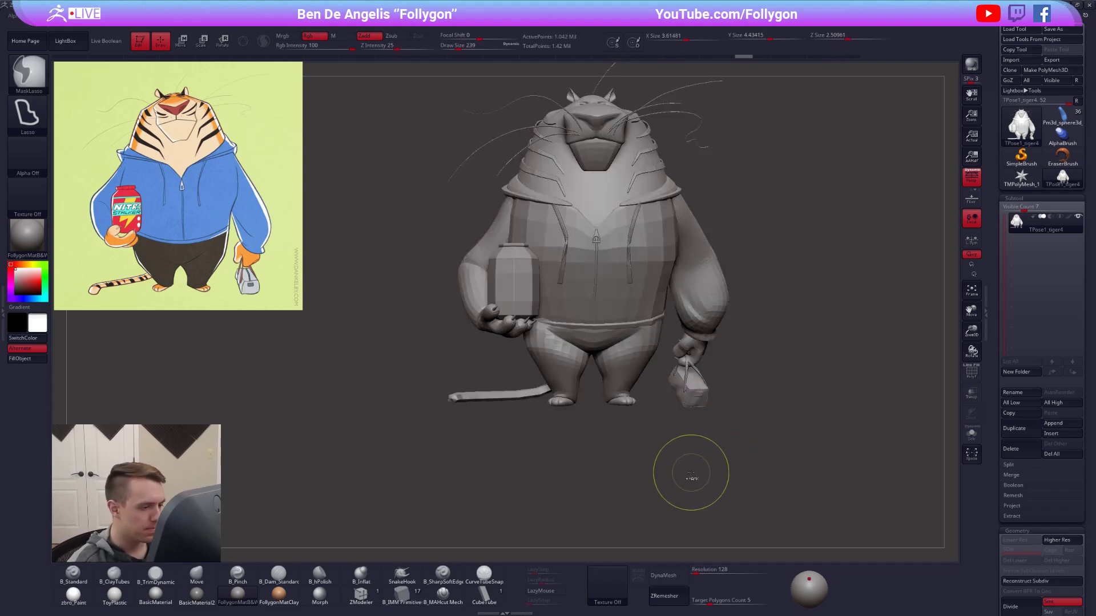
key("ctrl+z")
key("ctrl+z")
key("ctrl+z")
Restore the jar-side leg mask with perspective off, move that foot backward with Transpose, and clear the mask.
mouse_move(690, 471)
left_mouse_down()
mouse_move(723, 451)
mouse_move(581, 461)
left_mouse_up()
left_click(971, 178)
left_click_drag(799, 349, 707, 374, "shift")
key("ctrl+shift+z")
right_click_drag(580, 406, 615, 402, "ctrl")
key("w")
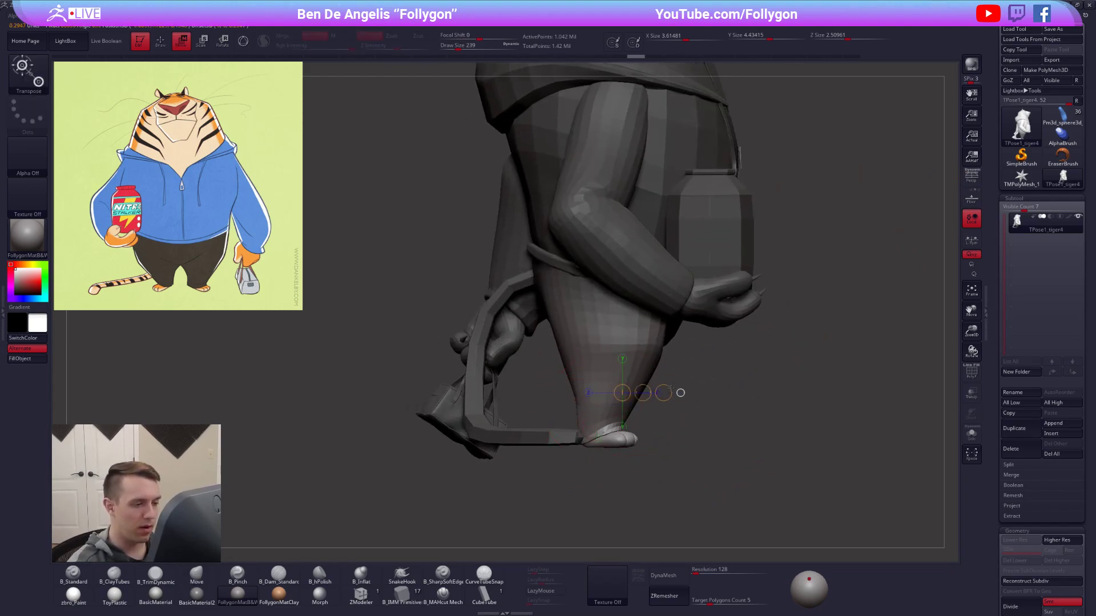
left_click_drag(654, 392, 652, 392)
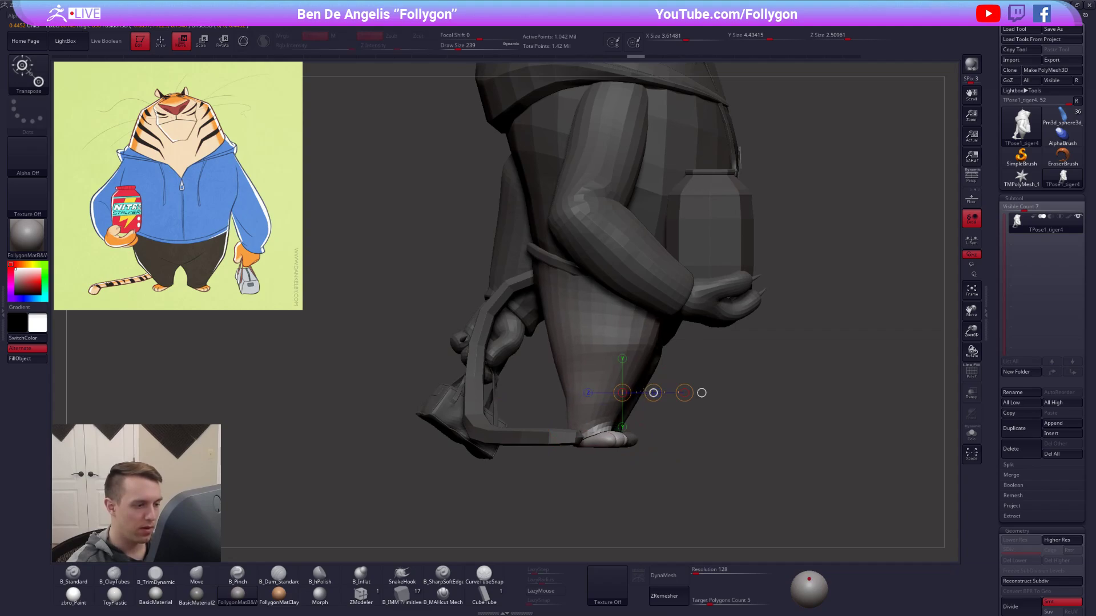
key("q")
right_click_drag(737, 450, 685, 451, "ctrl")
mouse_move(685, 451)
right_mouse_down("alt")
mouse_move(751, 447)
mouse_move(683, 445)
right_mouse_up("alt")
left_click_drag(646, 385, 653, 377, "ctrl")
Set the brush's draw size to 595 and return to the tiger's front view.
key("space")
right_click_drag(544, 344, 642, 355)
left_click_drag(513, 337, 511, 330)
right_click_drag(539, 368, 443, 371)
key("space")
left_click_drag(531, 325, 537, 325)
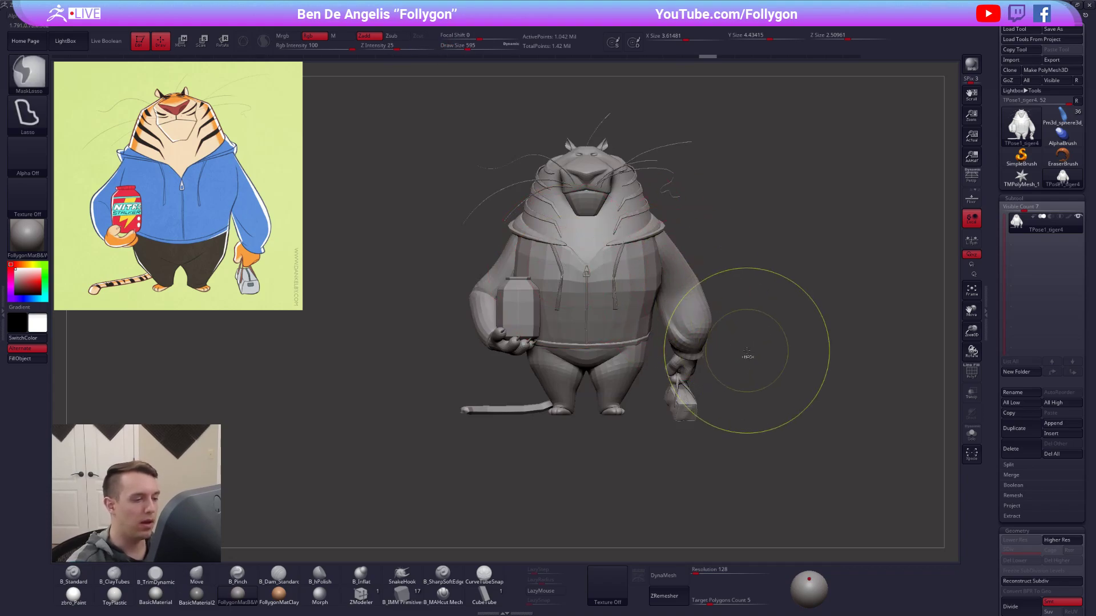
Switch to the browser and search Google Images for "statue of david".
key("alt+Tab")
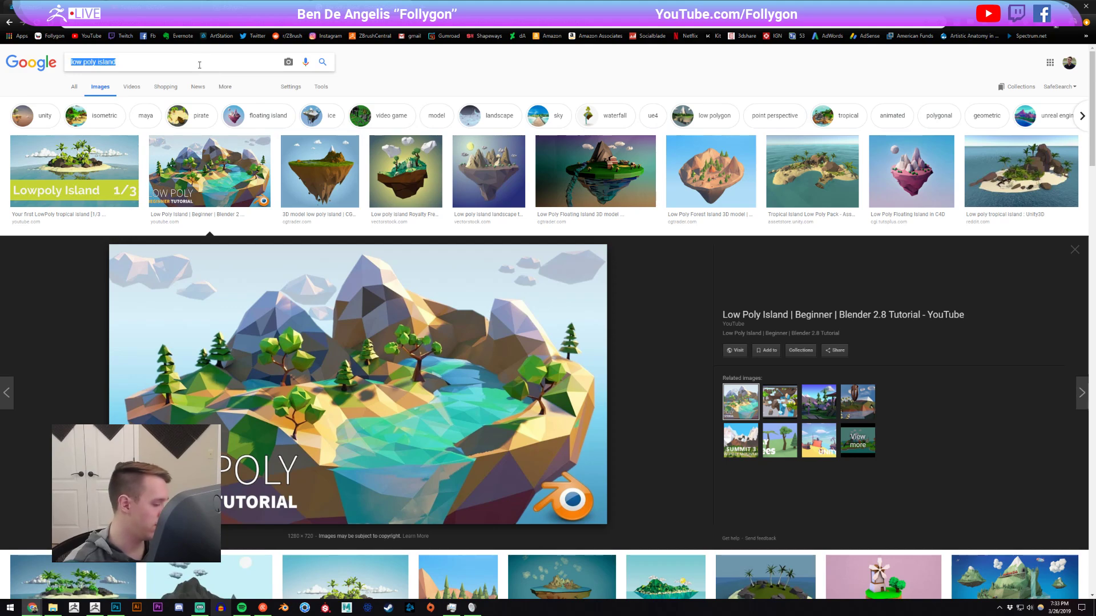
left_click(199, 65)
type("statue of da")
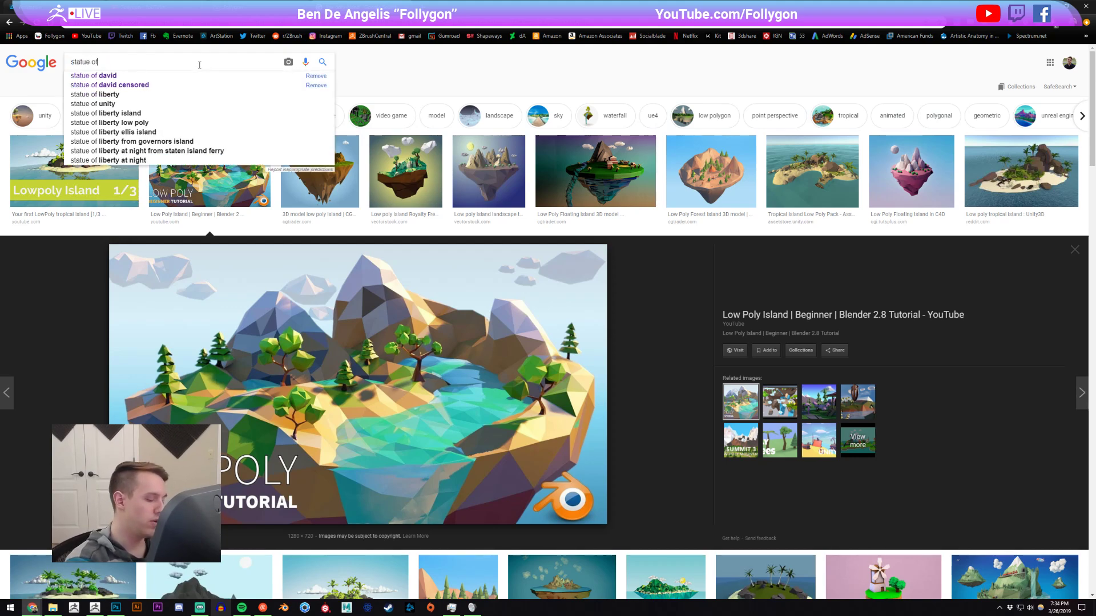
type("vid")
key("Return")
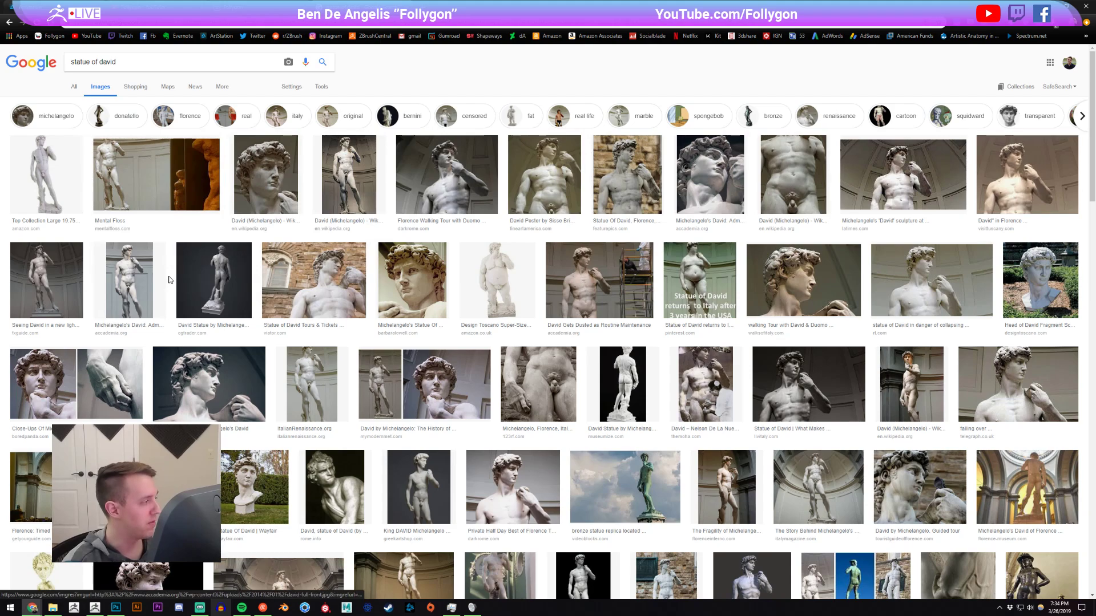
Examine the full-body Statue of David pose in the fxguide image result, then switch back to ZBrush.
left_click(55, 276)
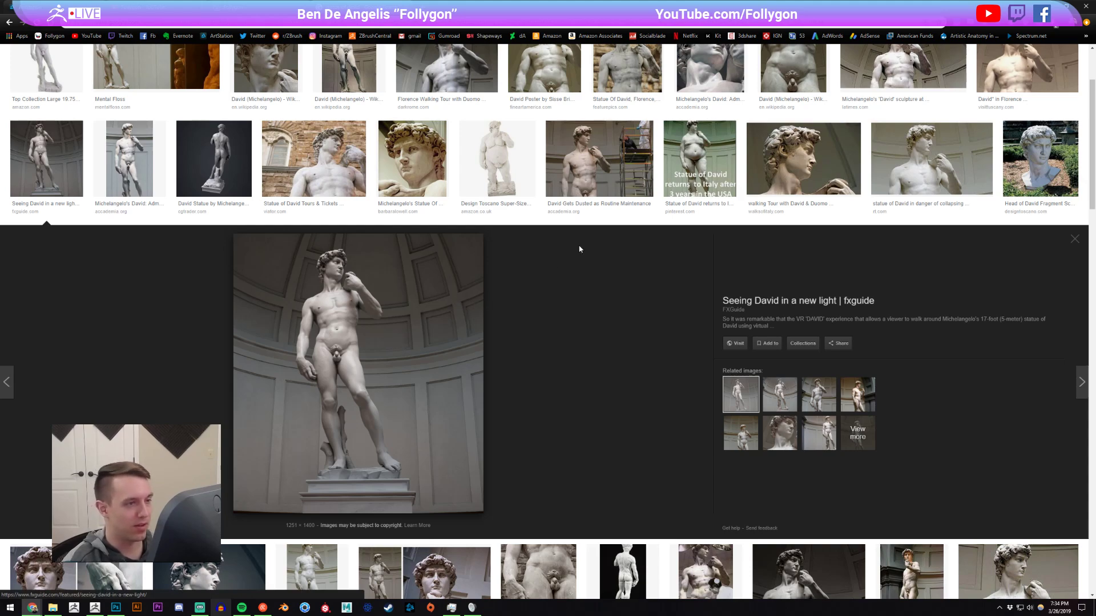
left_click(699, 159)
left_click_drag(46, 169, 47, 172)
left_click(46, 160)
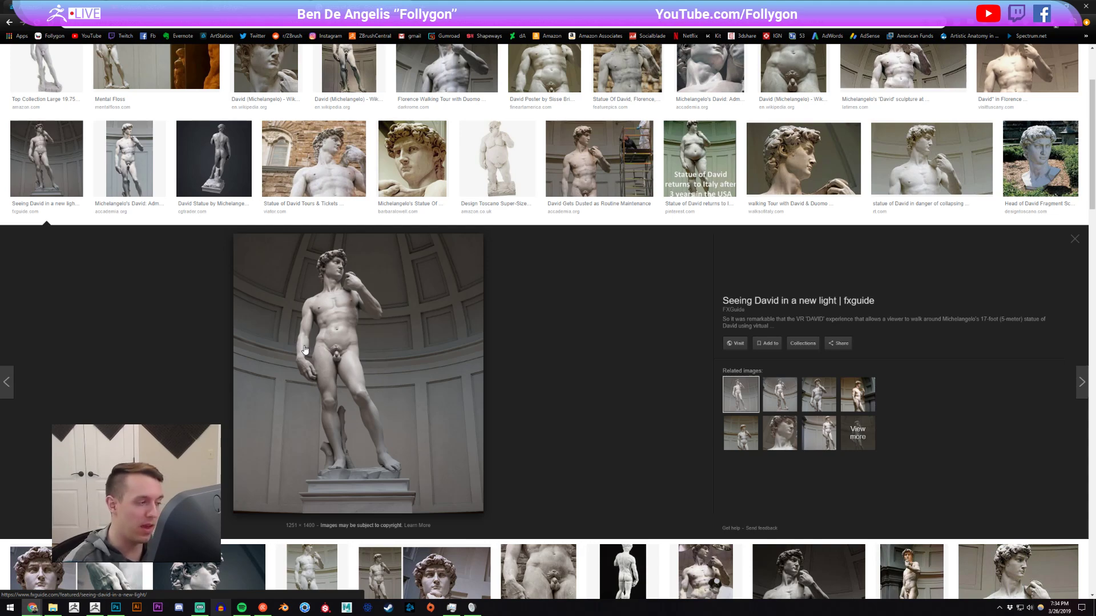
scroll(607, 403, "up", 3)
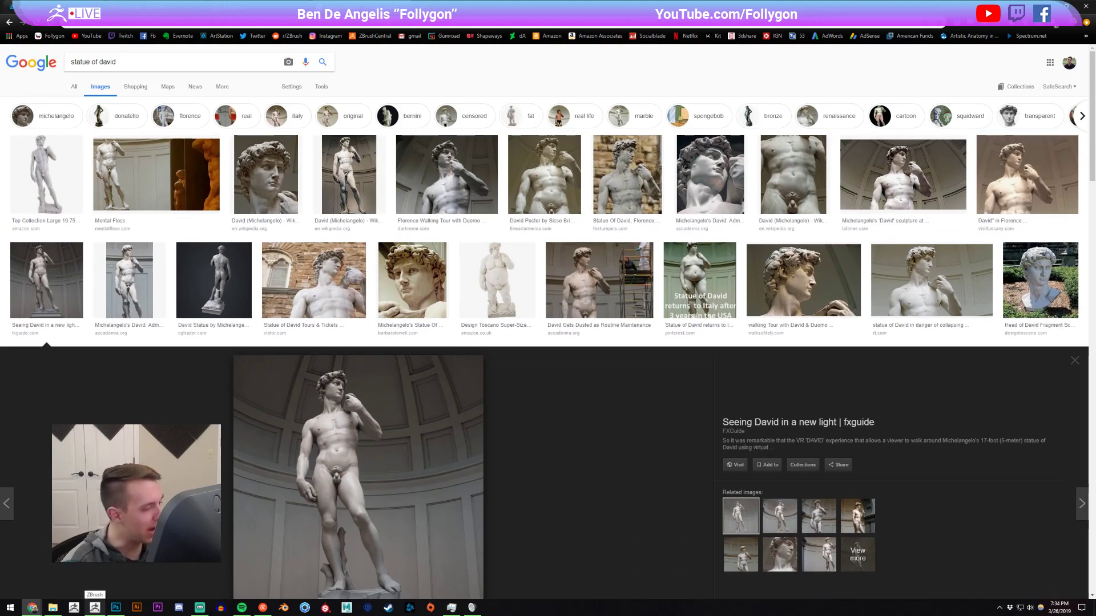
scroll(544, 354, "down", 1)
left_click(95, 607)
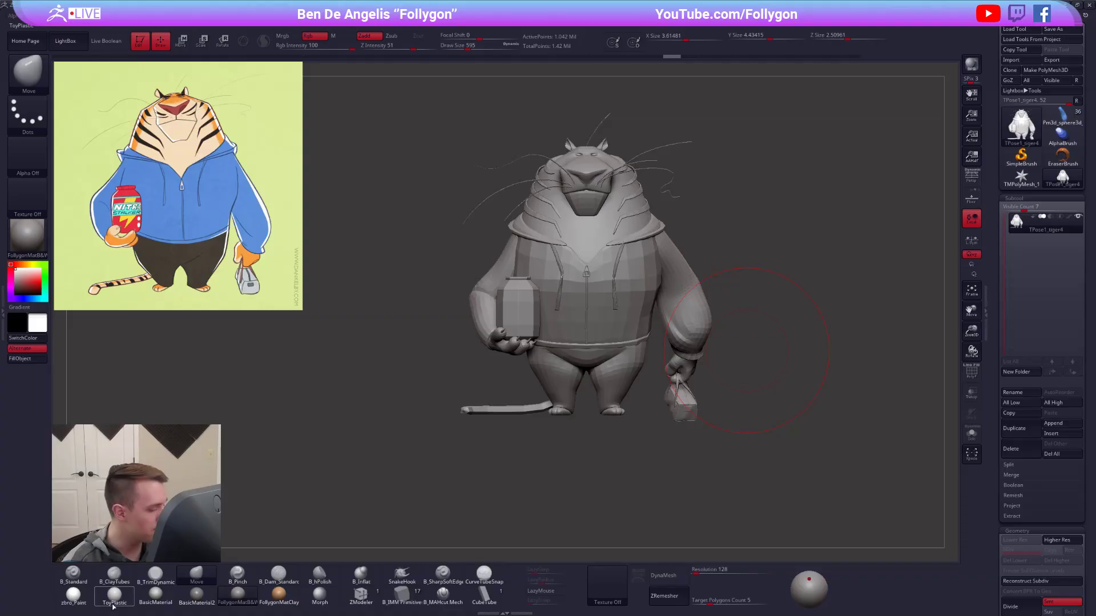
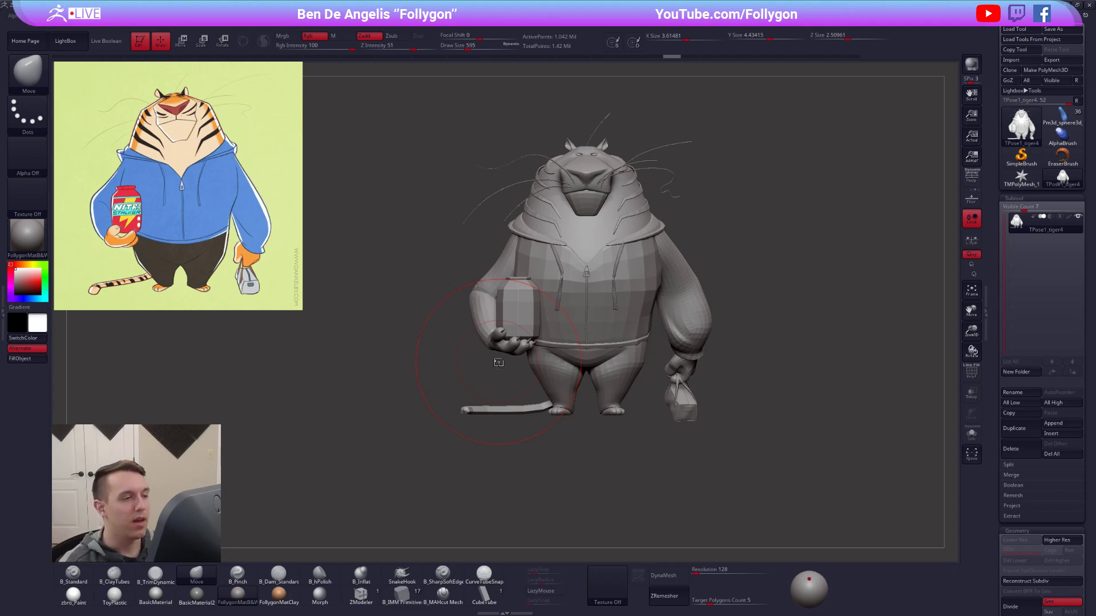
Mask everything on the tiger except the bag-side foot, seen from the side with the leg framed.
left_click_drag(774, 414, 734, 421)
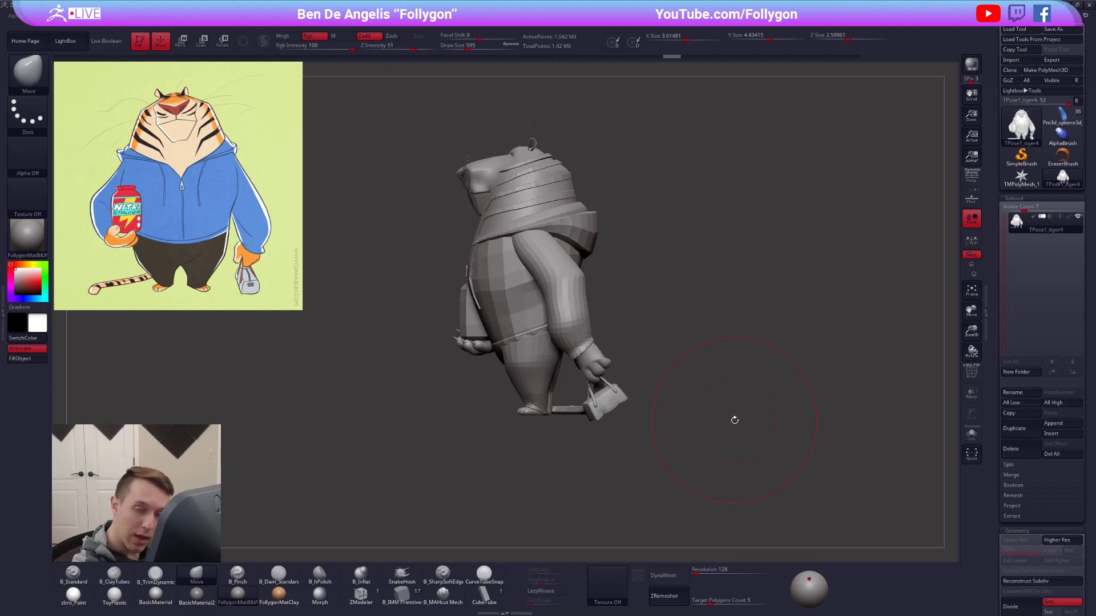
left_click_drag(673, 412, 768, 411)
left_click_drag(588, 371, 575, 408, "alt")
right_click(533, 440)
left_click_drag(656, 410, 582, 413)
key("shift+f")
left_click(678, 366, "ctrl+shift")
mouse_move(678, 366)
left_mouse_down()
mouse_move(665, 346)
mouse_move(558, 349)
mouse_move(679, 522)
left_mouse_up()
key("shift+f")
mouse_move(693, 474)
left_mouse_down("alt")
mouse_move(656, 416)
mouse_move(595, 391)
mouse_move(608, 428)
left_mouse_up("alt")
left_click(642, 402, "ctrl+shift")
left_click(642, 408, "ctrl")
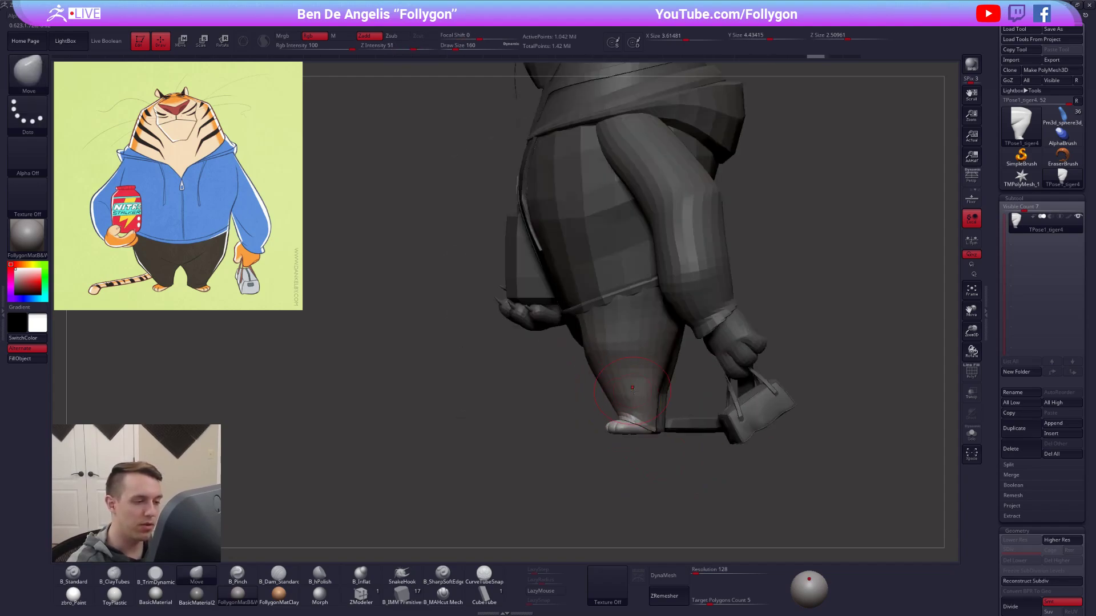
Move the bag-side foot slightly forward with Transpose, return to Draw mode and clear the mask.
key("w")
left_click_drag(638, 377, 725, 378, "shift")
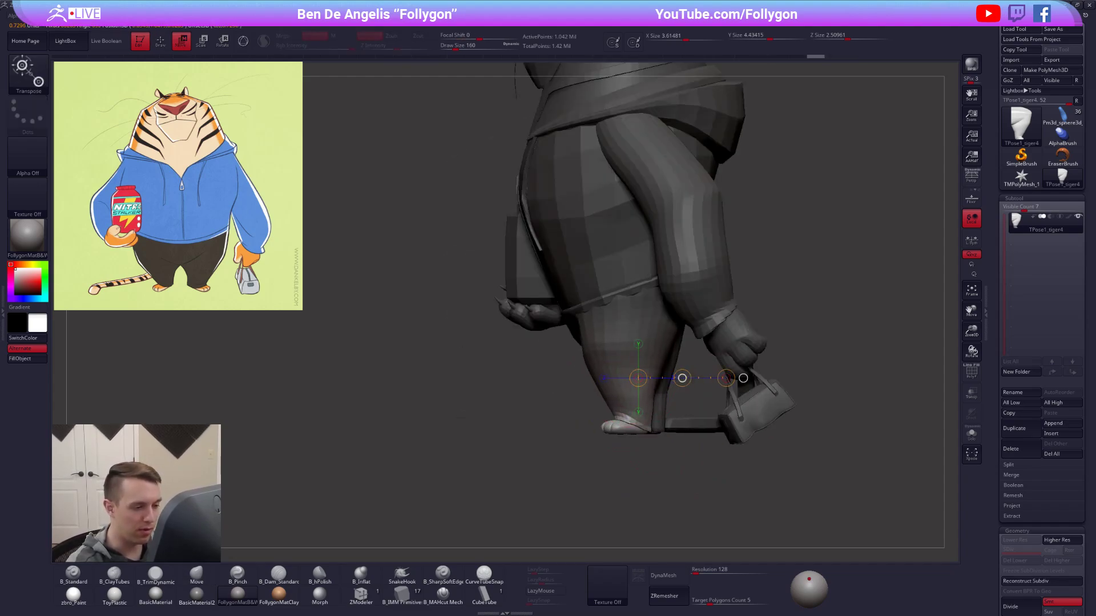
mouse_move(660, 419)
left_mouse_down("alt")
mouse_move(607, 396)
mouse_move(642, 397)
mouse_move(648, 430)
left_mouse_up("alt")
key("q")
left_click_drag(650, 422, 659, 434, "ctrl")
Show polyframes and hide the hoodie torso and both trouser-leg polygroups.
key("shift+f")
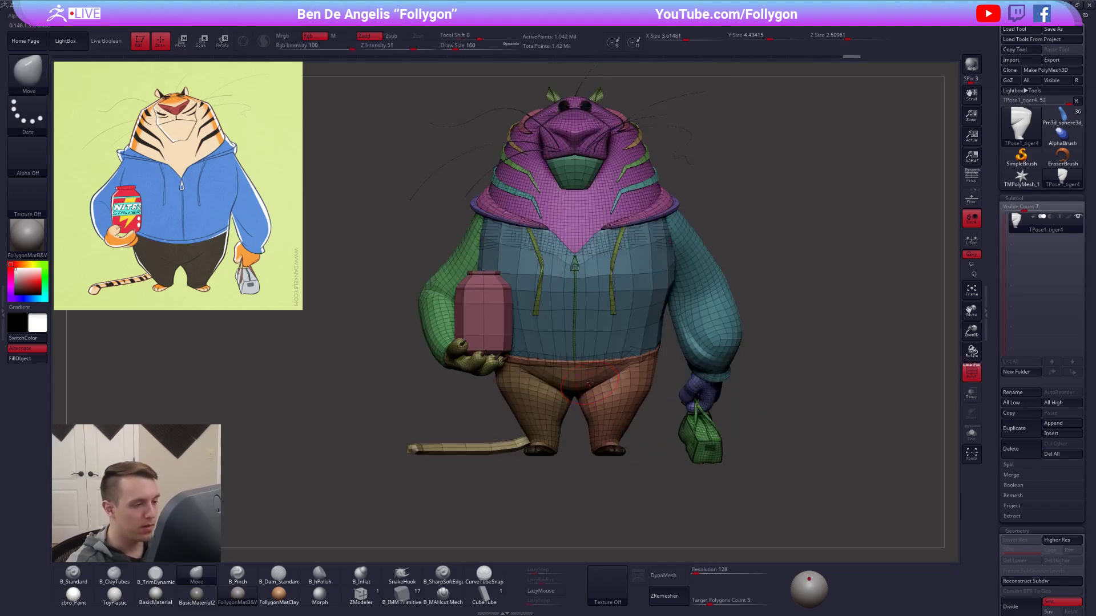
right_click_drag(612, 401, 606, 365)
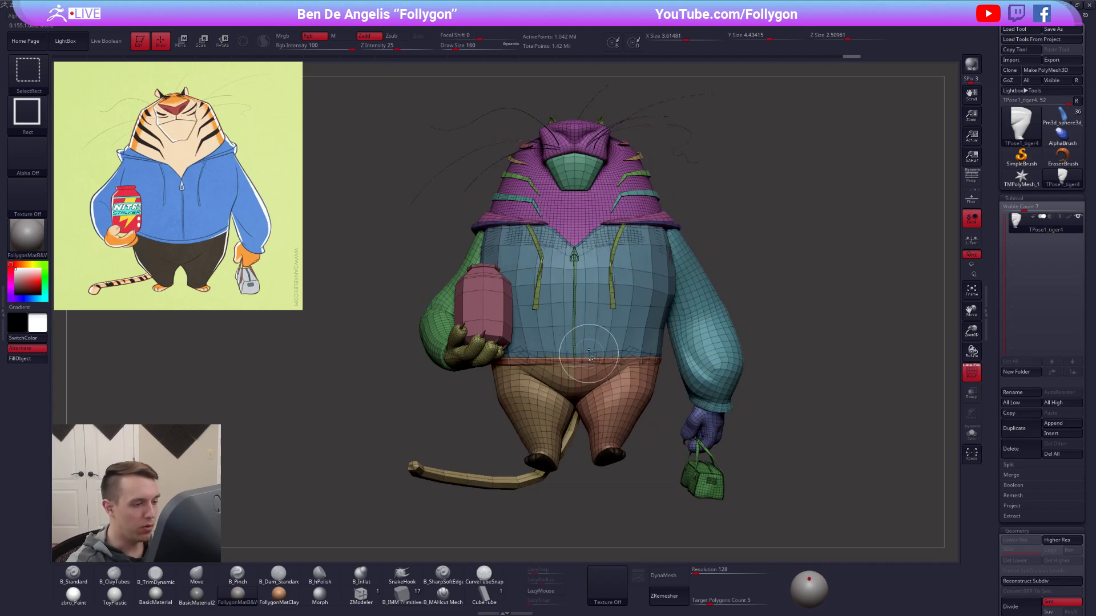
left_click(596, 329, "ctrl+shift")
left_click(579, 393, "ctrl+shift")
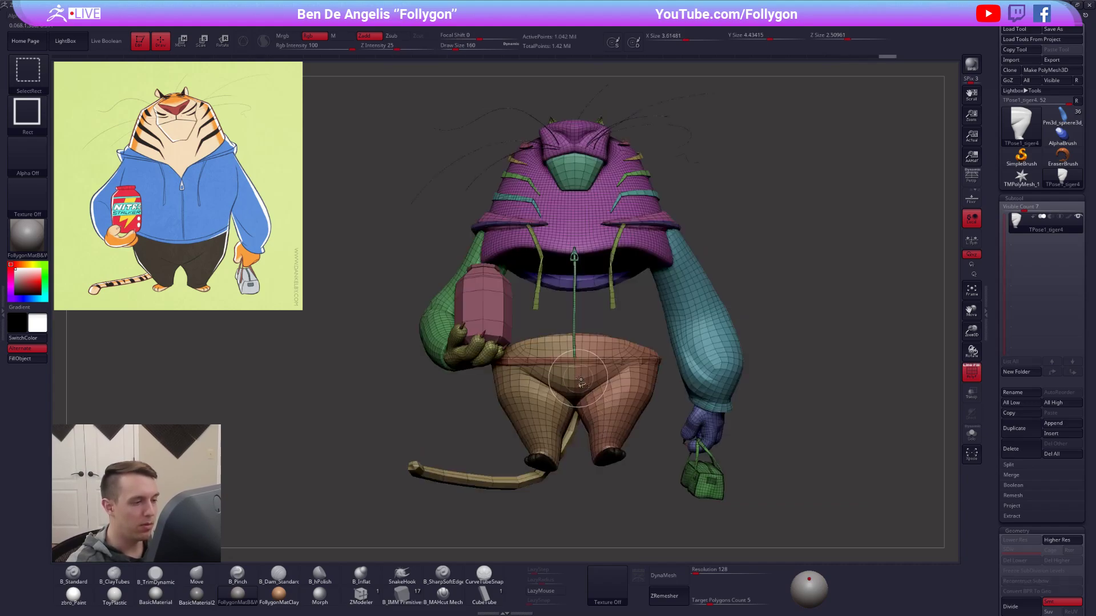
left_click(588, 359, "ctrl+alt+shift")
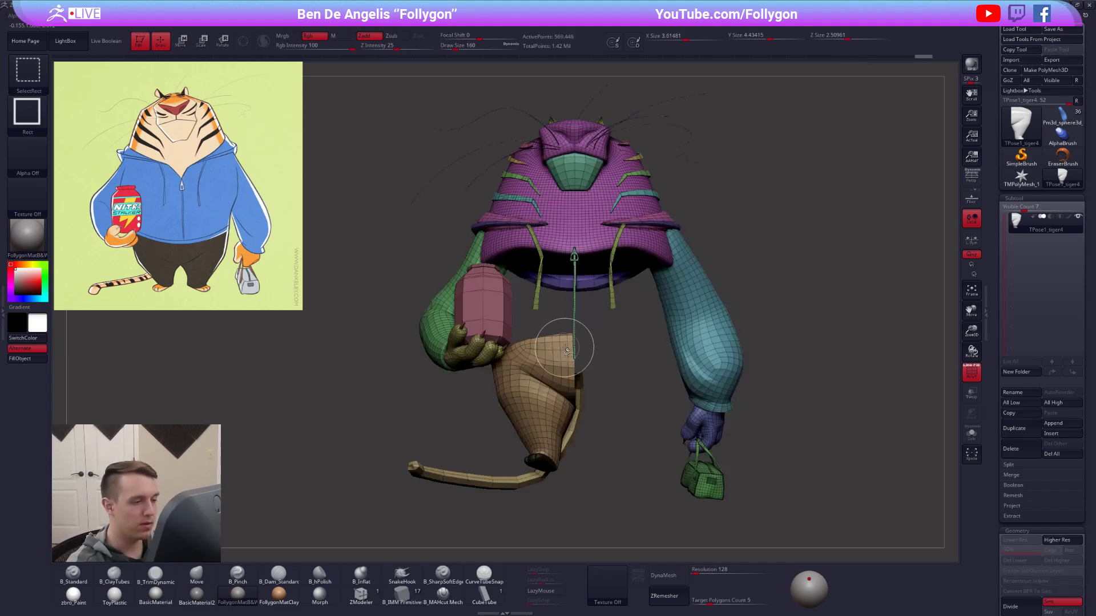
left_click(564, 371, "ctrl+shift")
Invert the visibility to mask both trouser legs, restore the full tiger and turn polyframes off.
left_click_drag(612, 404, 617, 424, "ctrl+shift")
mouse_move(693, 394)
left_mouse_down()
mouse_move(611, 382)
mouse_move(520, 320)
mouse_move(607, 501)
mouse_move(615, 494)
left_mouse_up()
key("shift")
left_click_drag(634, 449, 612, 449, "shift")
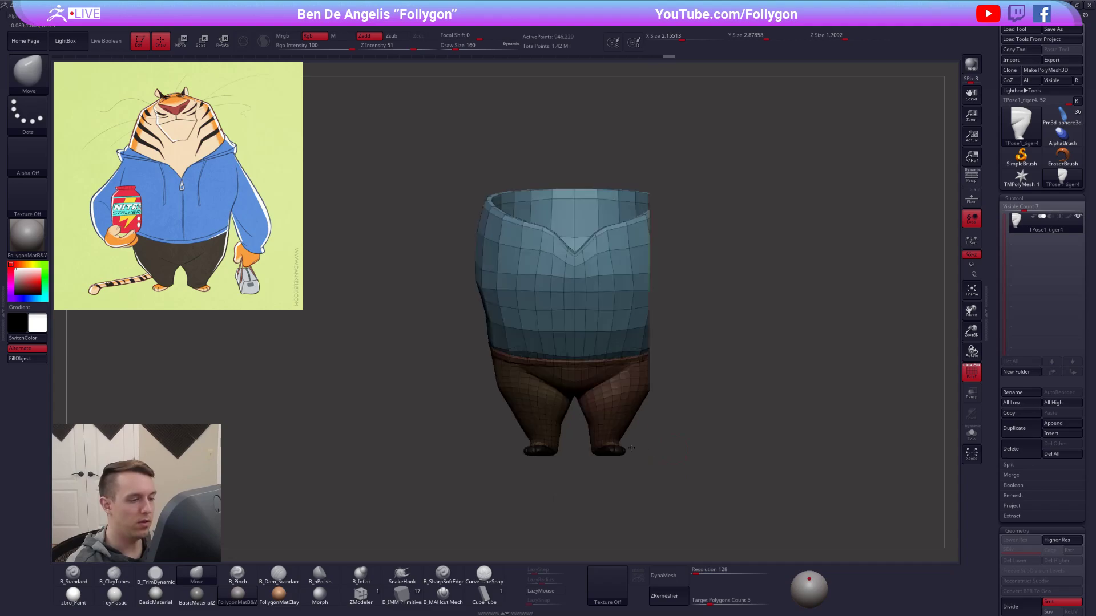
left_click(655, 449, "ctrl+shift")
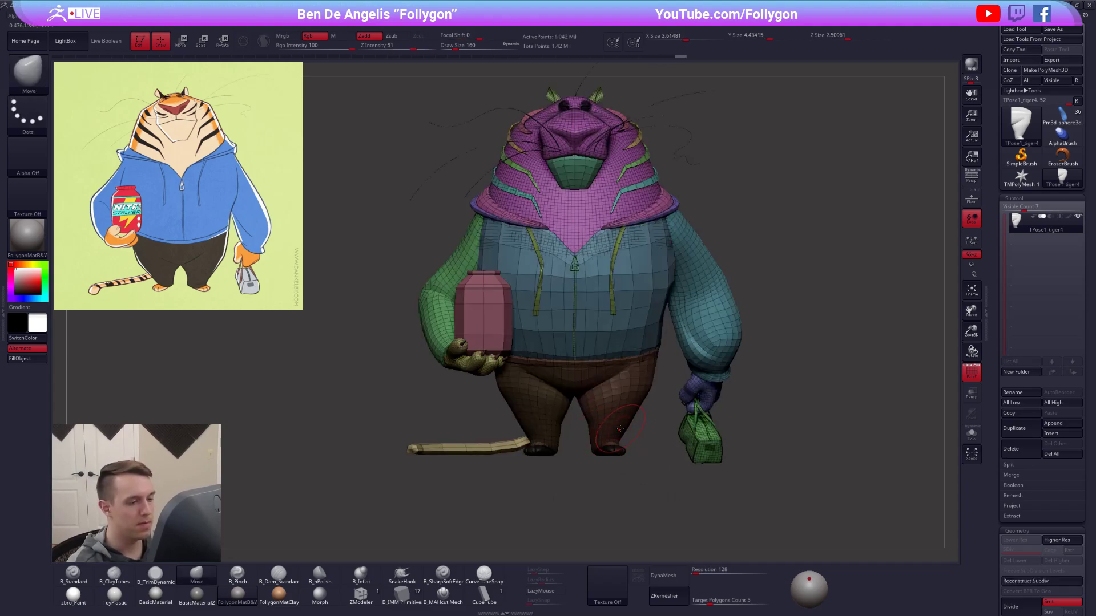
key("shift+f")
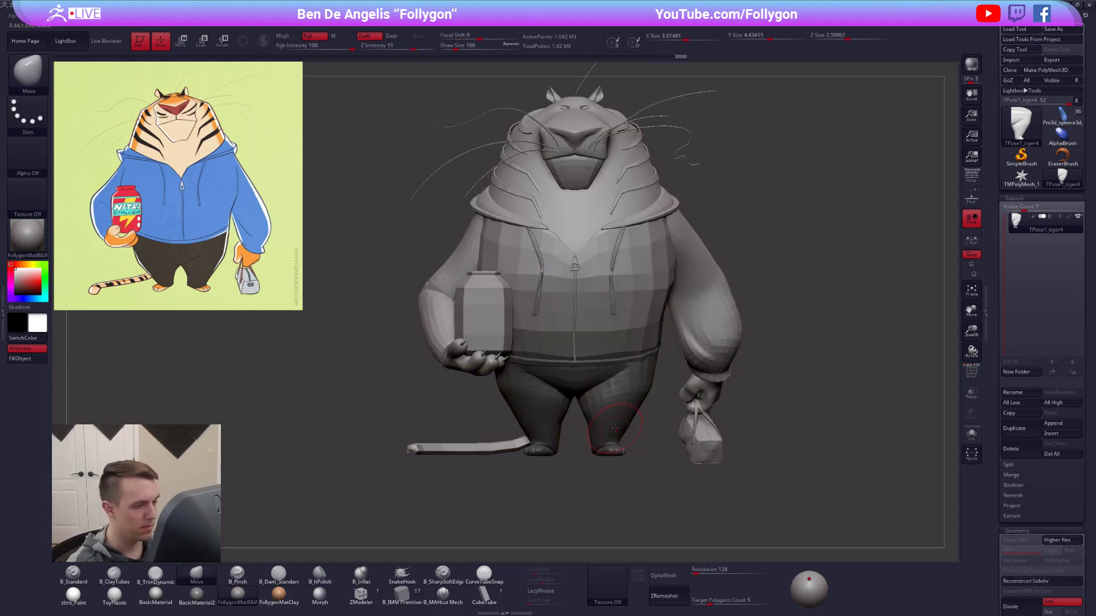
Invert the mask so only the legs are free and set a Transpose Rotate line down through the hips.
left_click(635, 455, "ctrl")
key("r")
mouse_move(572, 331)
left_mouse_down("shift")
mouse_move(573, 493)
mouse_move(615, 421)
mouse_move(646, 411)
mouse_move(586, 407)
mouse_move(586, 420)
left_mouse_up("shift")
mouse_move(748, 460)
left_mouse_down("shift")
mouse_move(710, 468)
mouse_move(740, 406)
left_mouse_up("shift")
key("q")
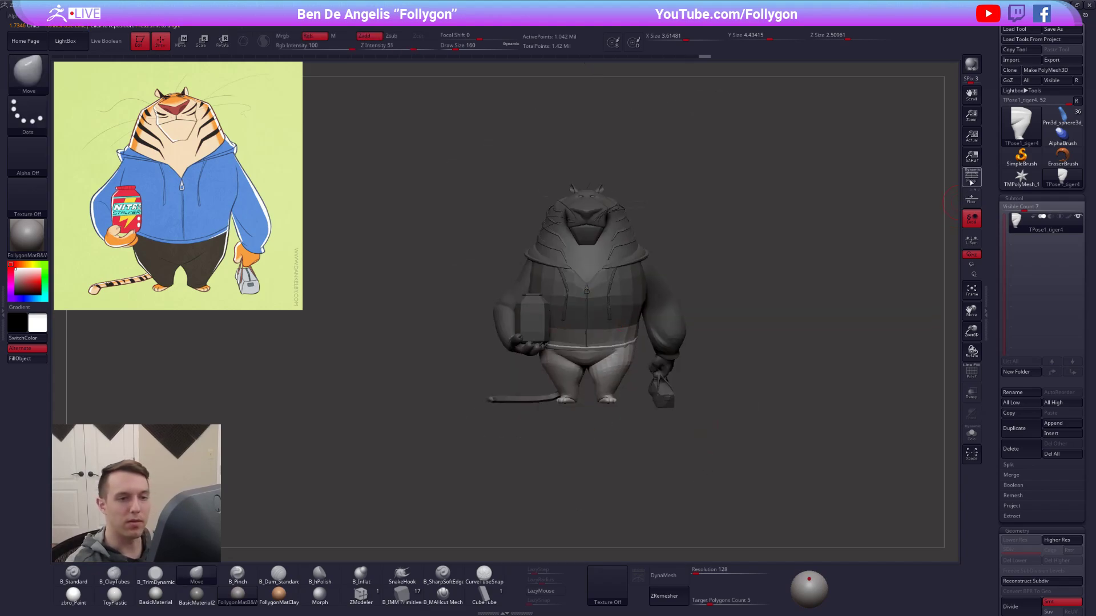
Turn perspective on, clear the mask and set the Move brush's draw size to 252.
left_click(971, 178)
mouse_move(734, 480)
left_mouse_down()
mouse_move(741, 411)
mouse_move(729, 448)
mouse_move(750, 439)
mouse_move(739, 419)
mouse_move(768, 407)
mouse_move(759, 420)
left_mouse_up()
key("ctrl+shift")
key("space")
left_click_drag(752, 429, 764, 432, "alt")
left_click_drag(679, 476, 706, 482)
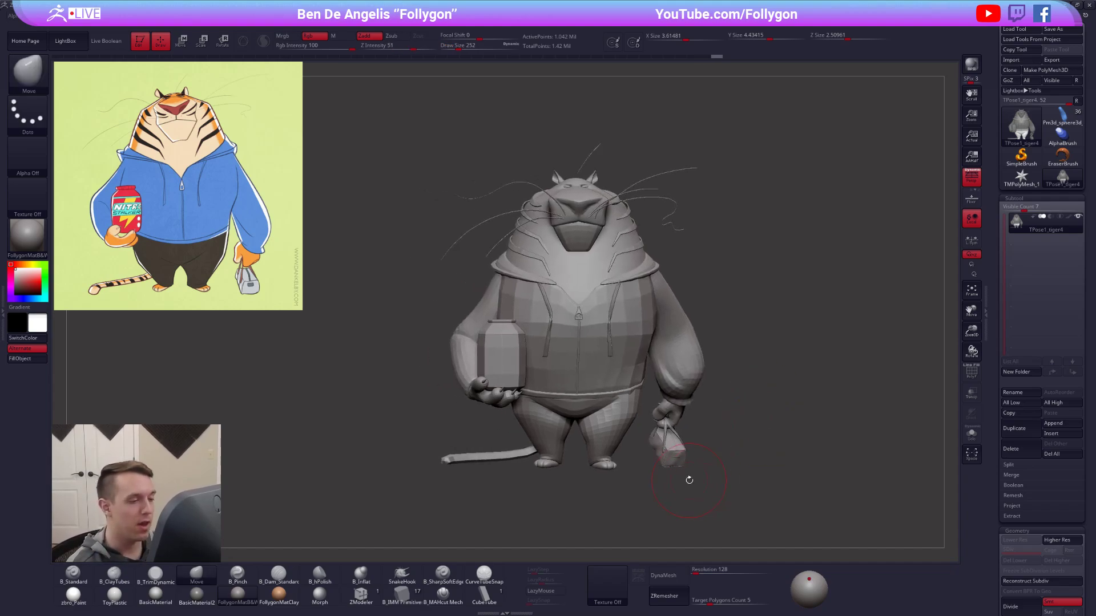
mouse_move(722, 475)
left_mouse_down()
mouse_move(740, 476)
mouse_move(718, 473)
left_mouse_up()
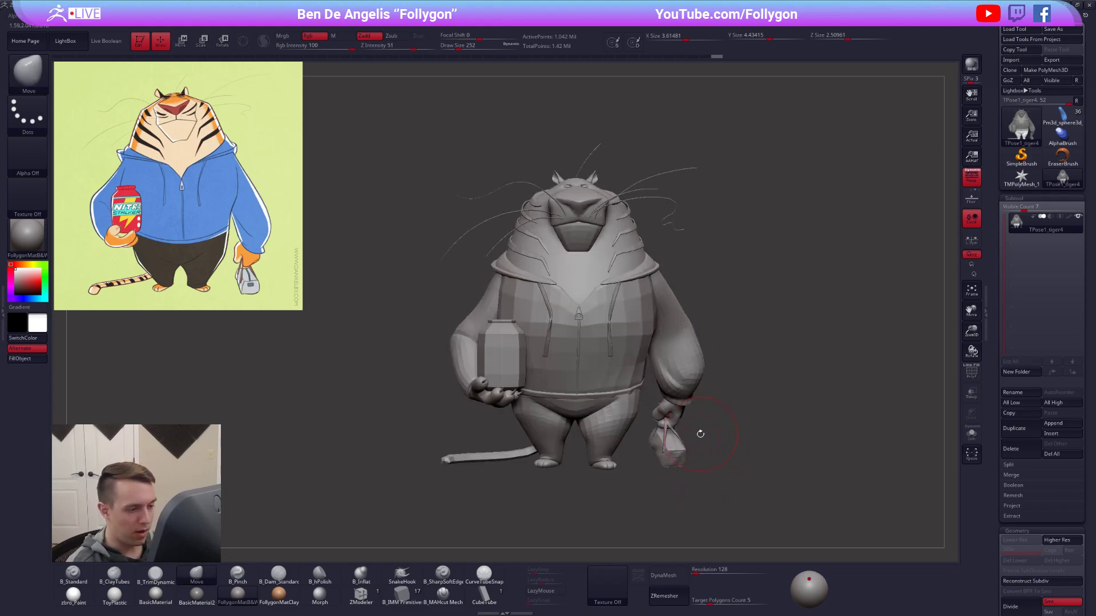
left_click_drag(711, 428, 647, 418)
mouse_move(578, 369)
right_mouse_down()
mouse_move(634, 336)
mouse_move(660, 348)
right_mouse_up()
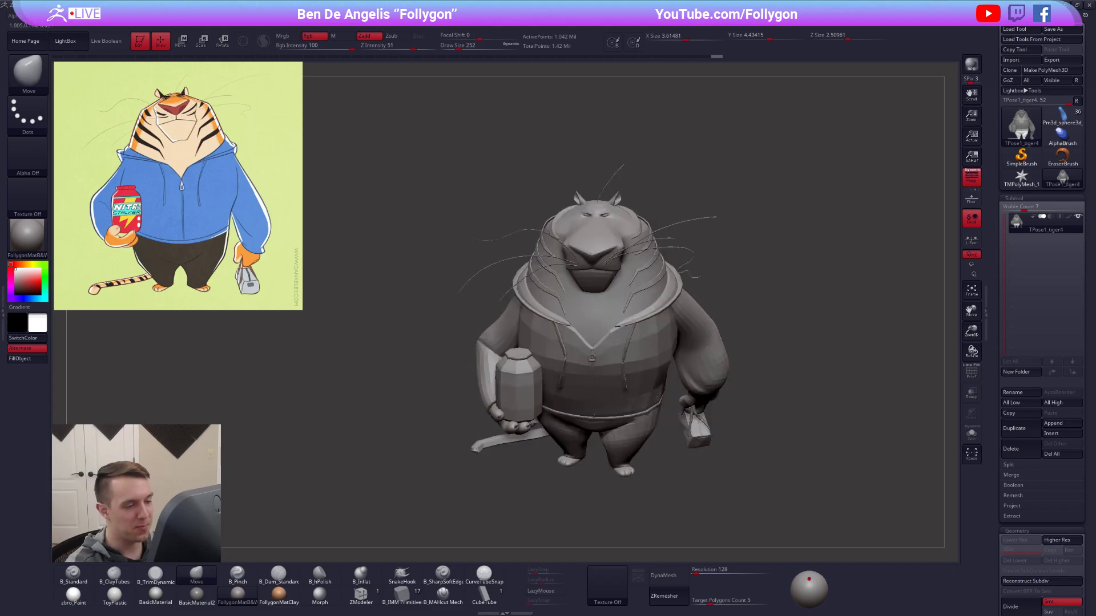
Set the brush's draw size to 203 and bring the tiger's head and hood into close view.
key("space")
left_click(696, 289)
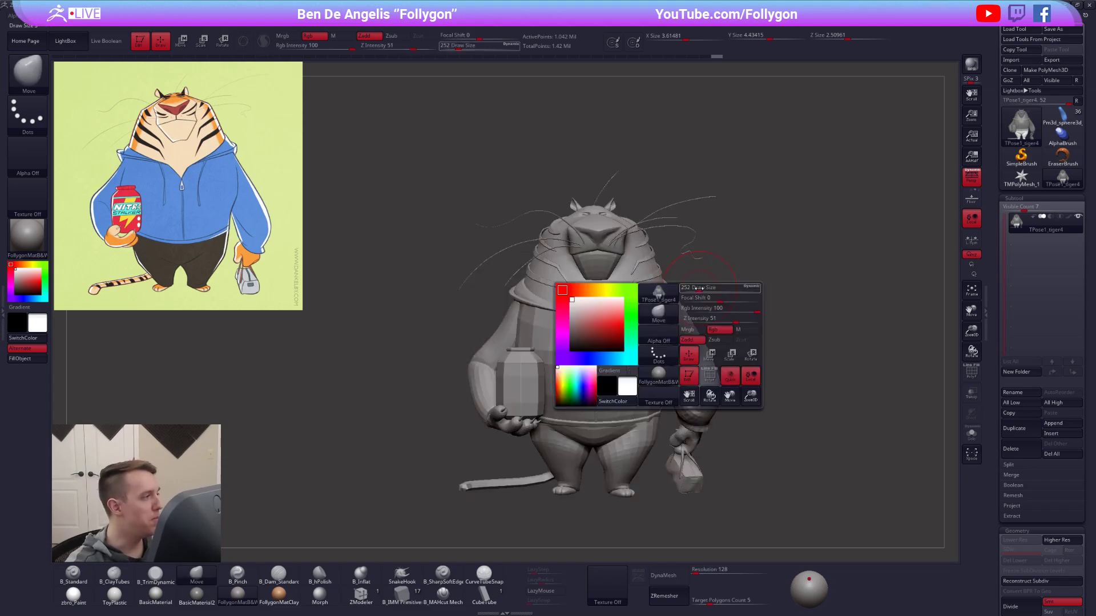
right_click_drag(693, 292, 660, 349, "ctrl")
key("shift+f")
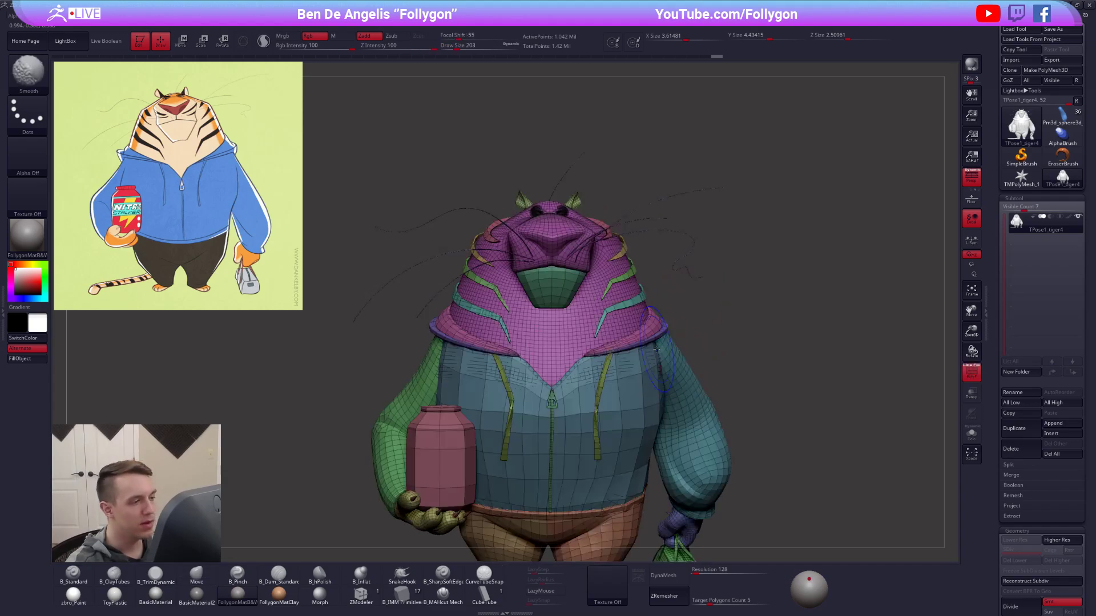
key("shift+f")
right_click_drag(657, 342, 628, 355)
right_click_drag(717, 333, 645, 337)
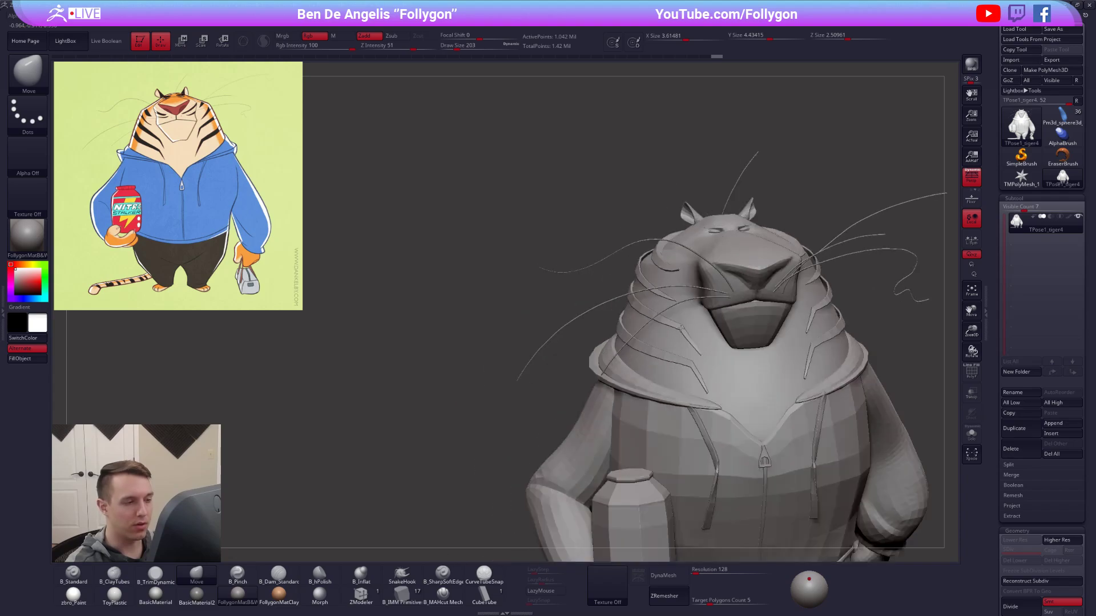
right_click_drag(756, 308, 628, 323, "alt")
Hide the polygroups of the tiger's head skin, nose and mouth.
left_click(653, 359, "ctrl+shift")
left_click_drag(795, 338, 829, 319, "ctrl+shift")
left_click(656, 322, "ctrl+shift")
left_click(690, 287, "ctrl+shift")
left_click_drag(850, 264, 860, 285, "ctrl+shift")
left_click(685, 217, "ctrl+shift")
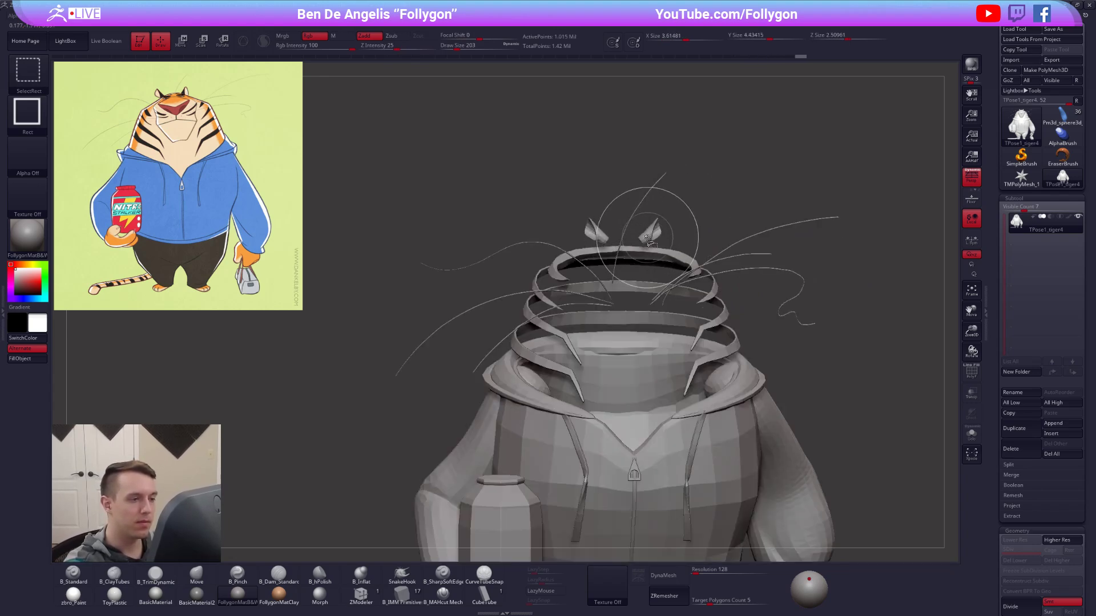
Hide the remaining head pieces: ears, stripes, brows and whiskers.
left_click(652, 233, "ctrl+shift")
left_click(650, 235, "ctrl+shift")
left_click(650, 254, "ctrl+shift")
left_click(652, 283, "ctrl+shift")
left_click(635, 274, "ctrl+shift")
left_click(627, 317, "ctrl+shift")
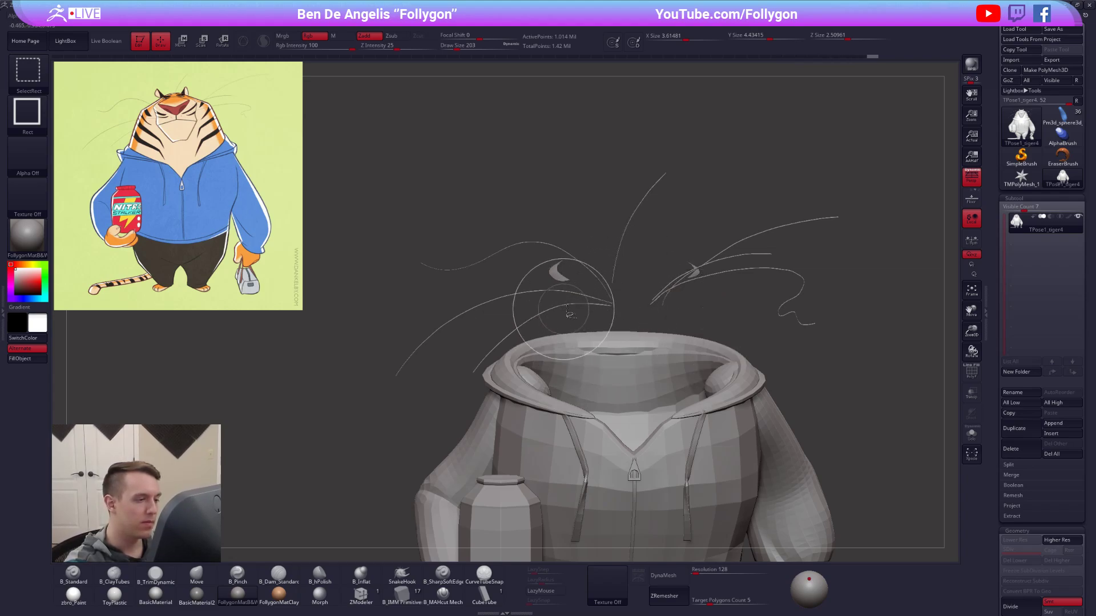
left_click(592, 305, "ctrl+shift")
left_click(559, 274, "ctrl+shift")
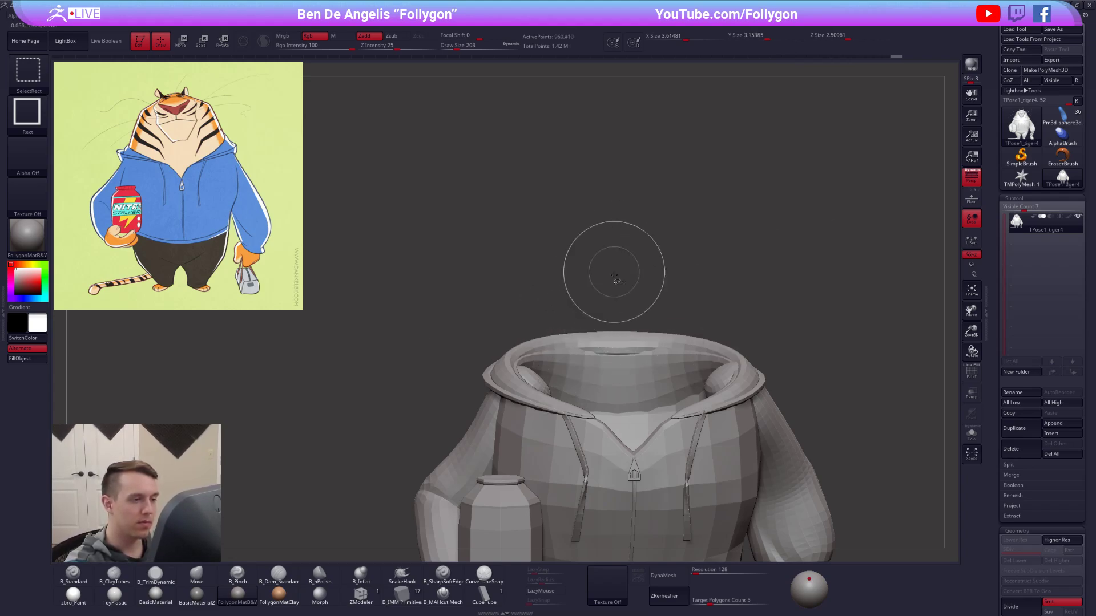
Invert the visibility so the tiger's head and neck are isolated from the body.
left_click(615, 275, "ctrl+shift")
key("space")
left_click(701, 324)
left_click_drag(713, 263, 757, 317, "alt")
key("shift+f")
mouse_move(753, 423)
left_mouse_down()
mouse_move(828, 421)
mouse_move(741, 425)
mouse_move(680, 296)
left_mouse_up()
key("shift+f")
left_click(677, 275, "ctrl+shift")
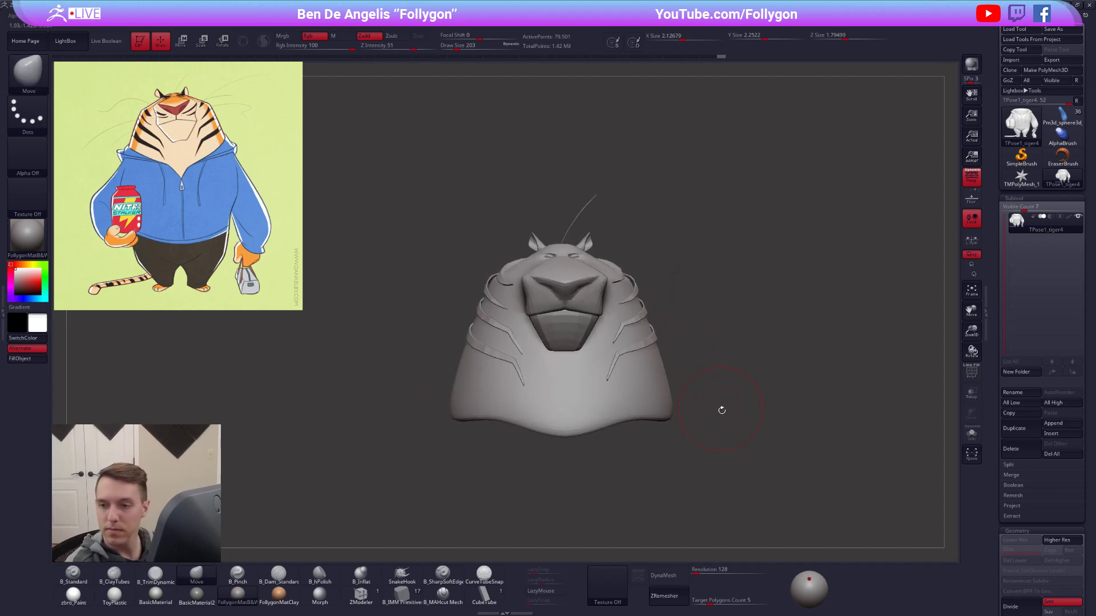
left_click_drag(734, 438, 699, 438, "alt")
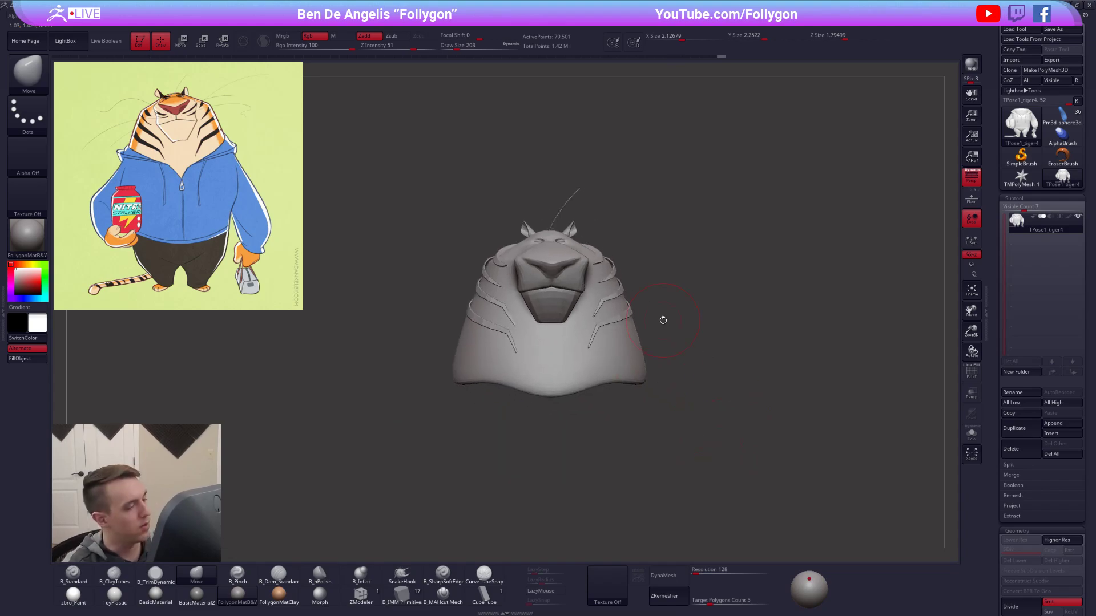
Switch to the browser and look through the YouTube channel's uploaded videos for the alarm clock hard-surface tutorial.
key("alt+Tab")
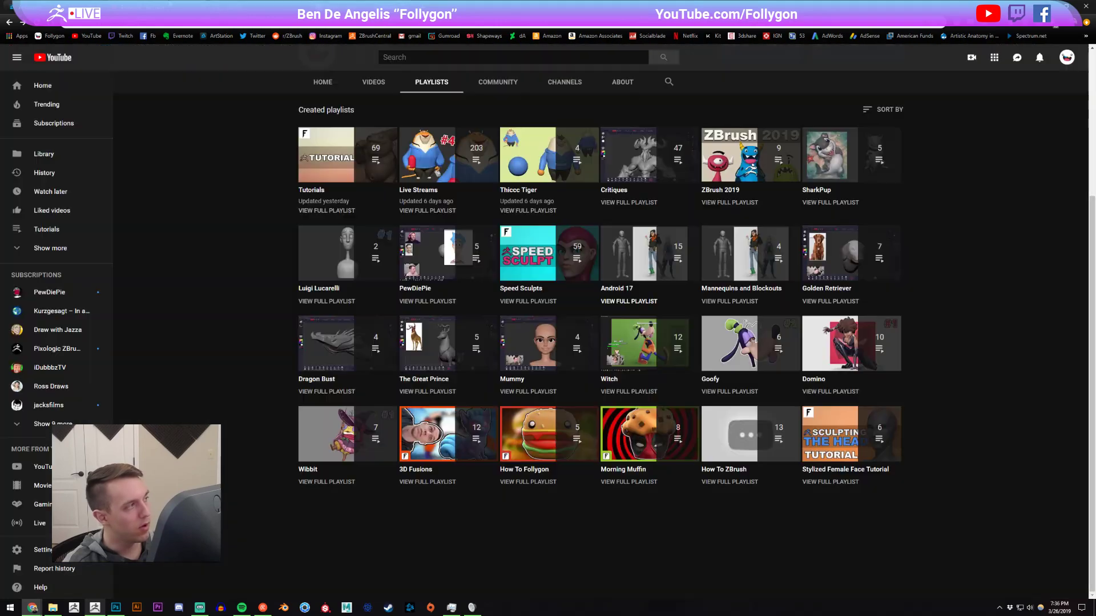
left_click(373, 83)
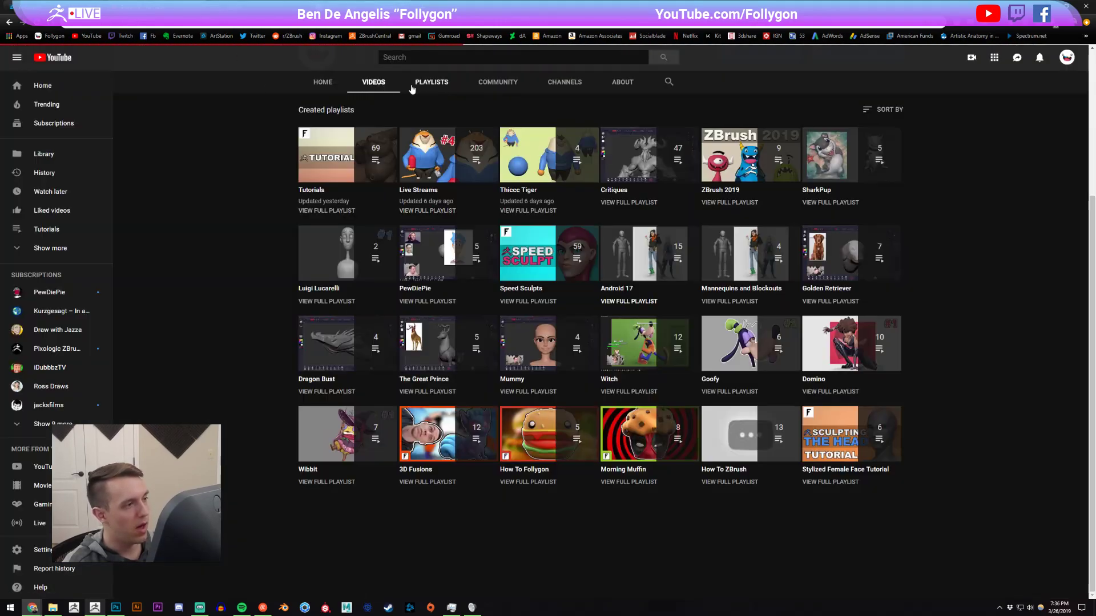
left_click(431, 83)
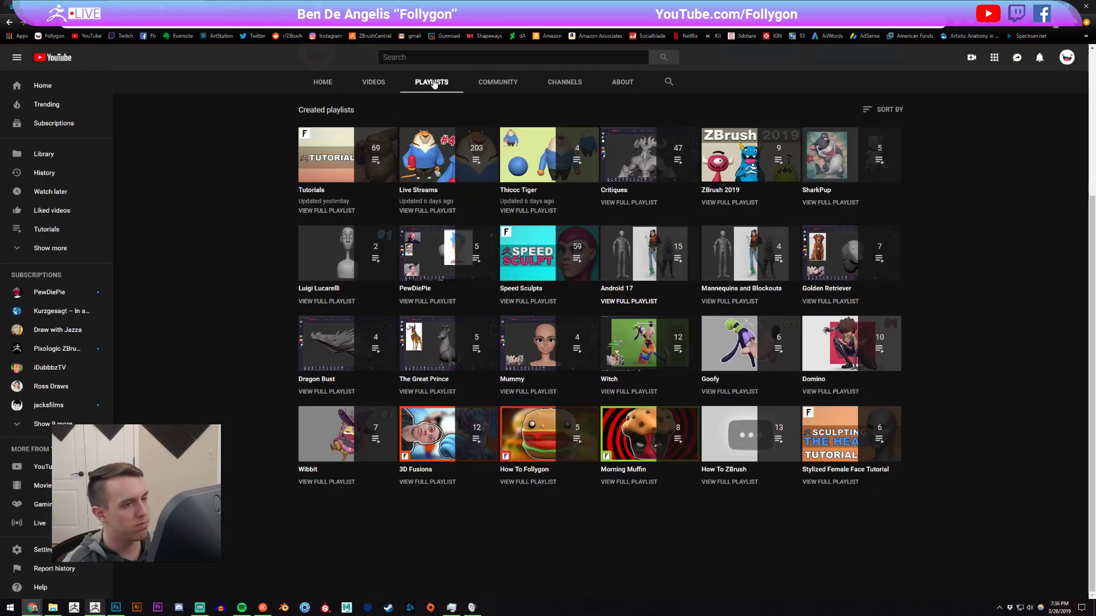
left_click(374, 82)
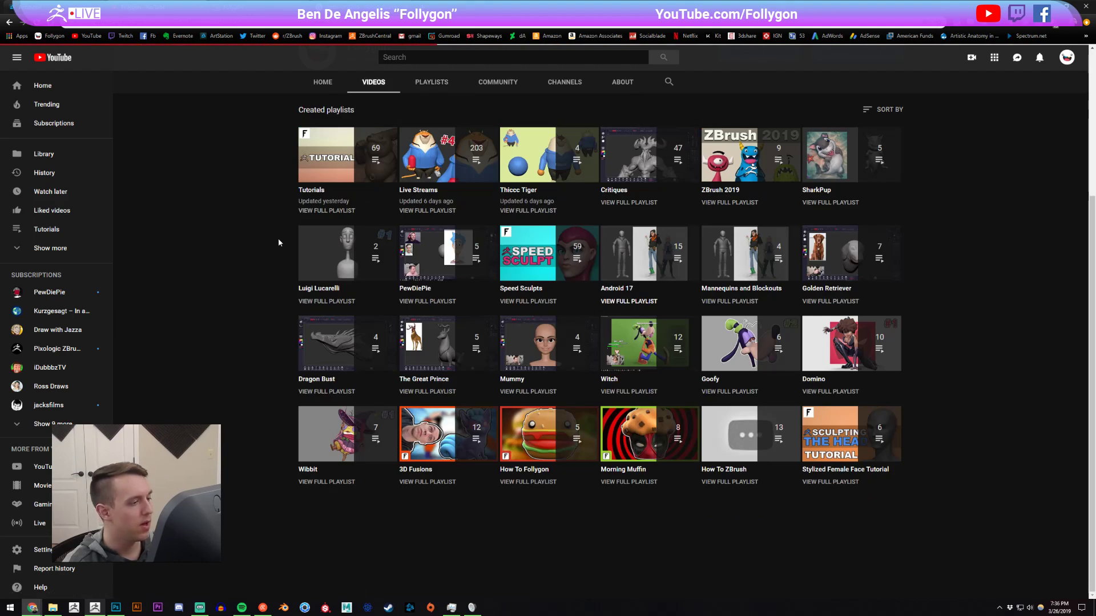
scroll(243, 230, "down", 1)
scroll(247, 236, "down", 8)
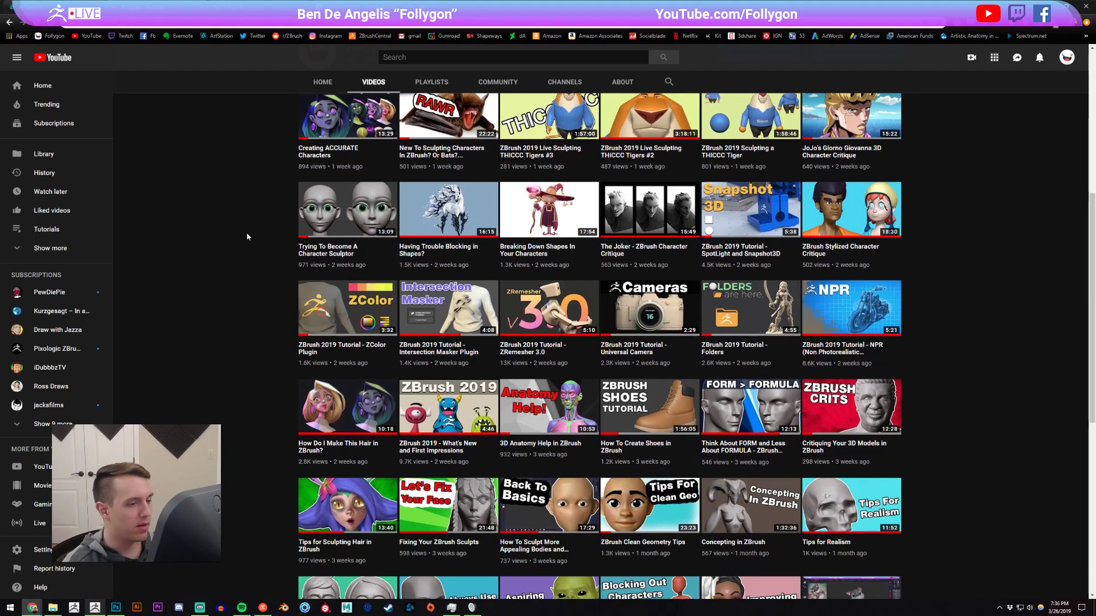
scroll(253, 250, "down", 8)
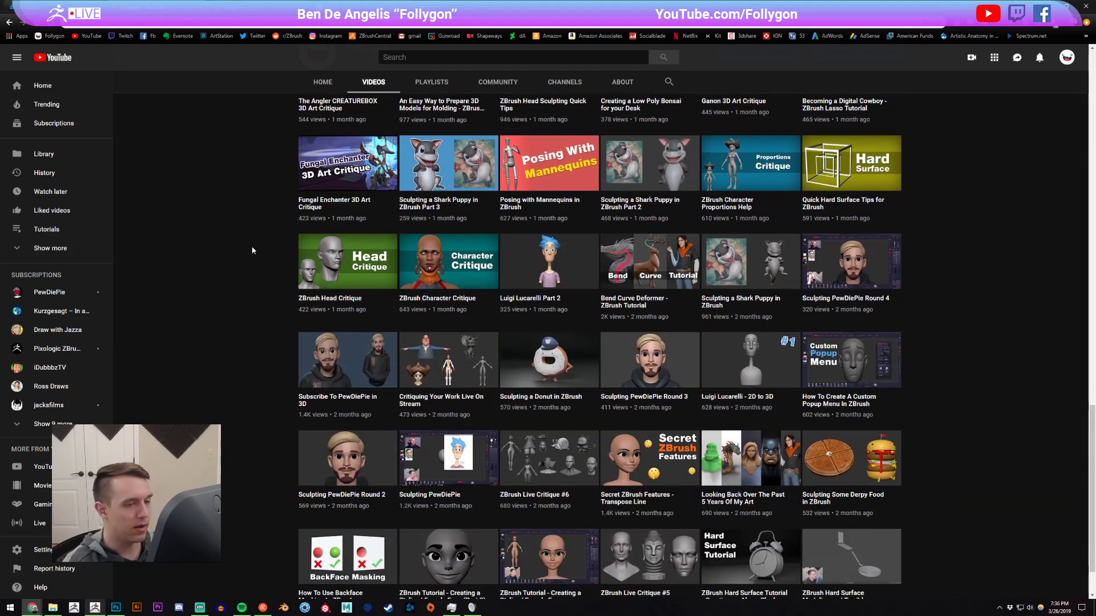
scroll(252, 246, "up", 4)
scroll(251, 254, "down", 6)
scroll(249, 254, "down", 4)
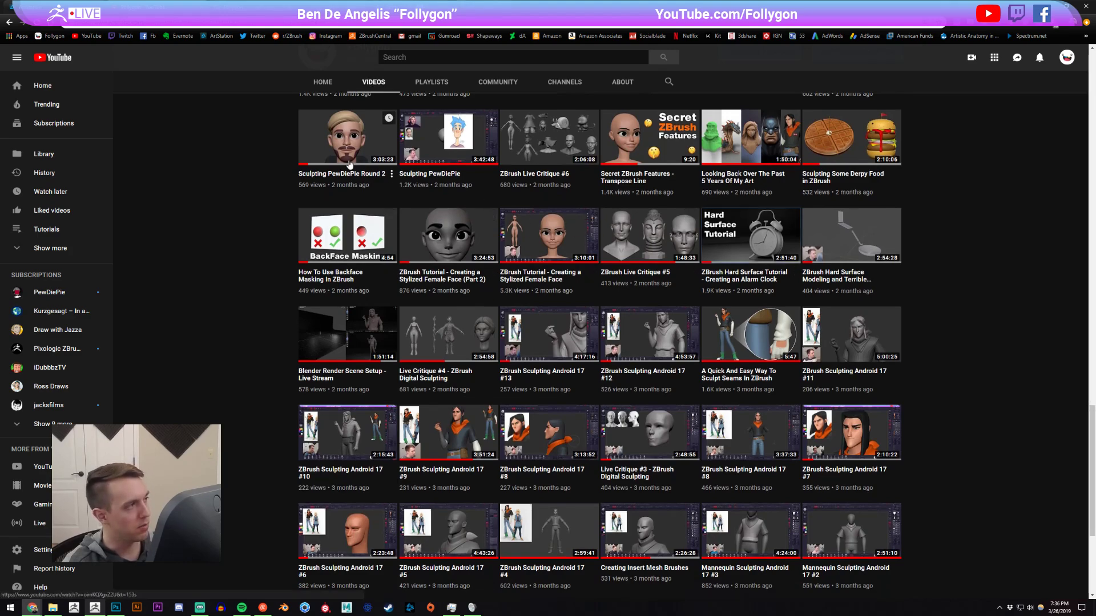
Open "ZBrush Hard Surface Tutorial - Creating an Alarm Clock", copy its share link and return to the video list.
left_click(734, 249)
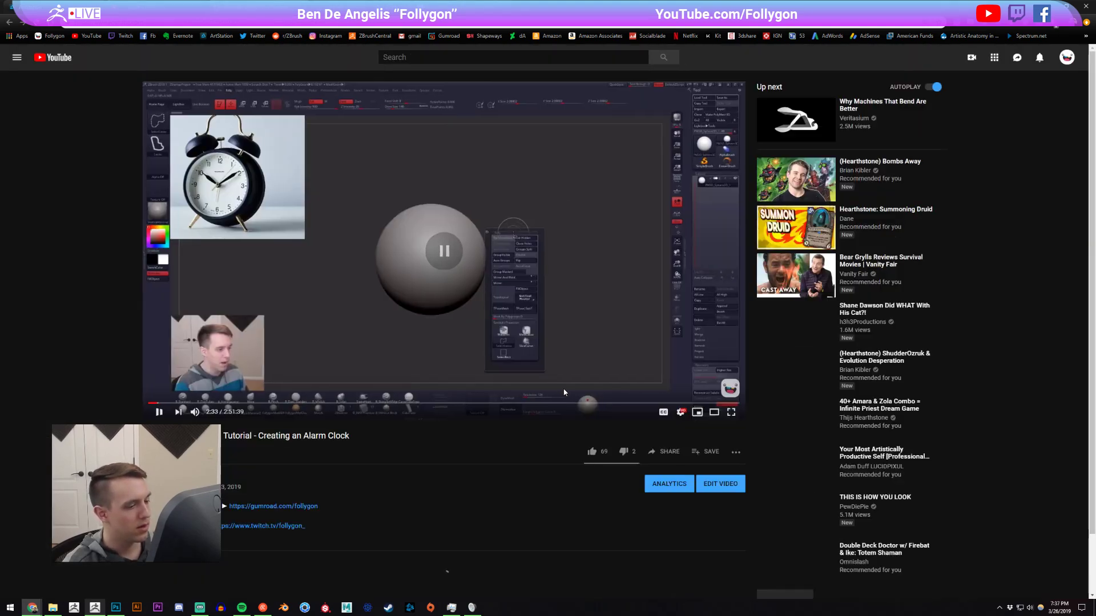
left_click(666, 451)
left_click(638, 382)
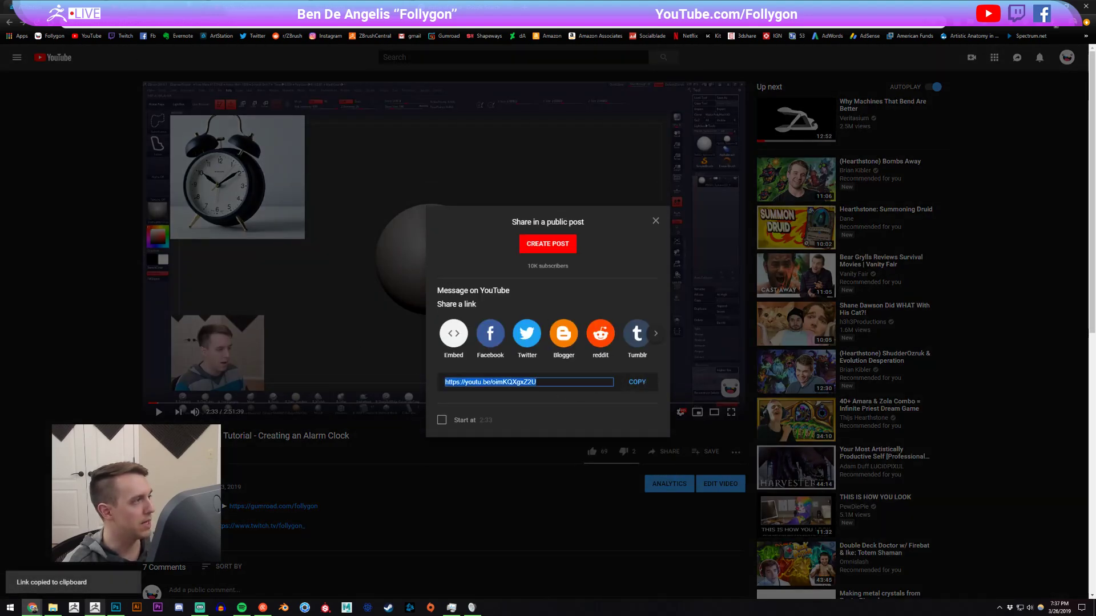
key("alt+Left")
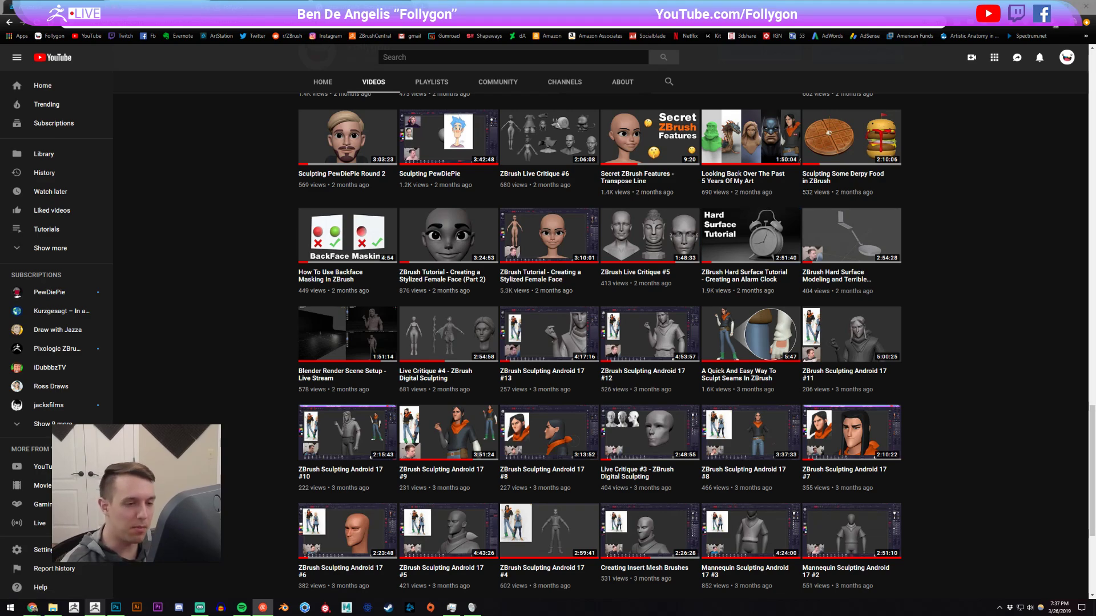
Look back through the channel's older uploads up to the newest ones, and switch back to ZBrush.
left_click(1013, 196)
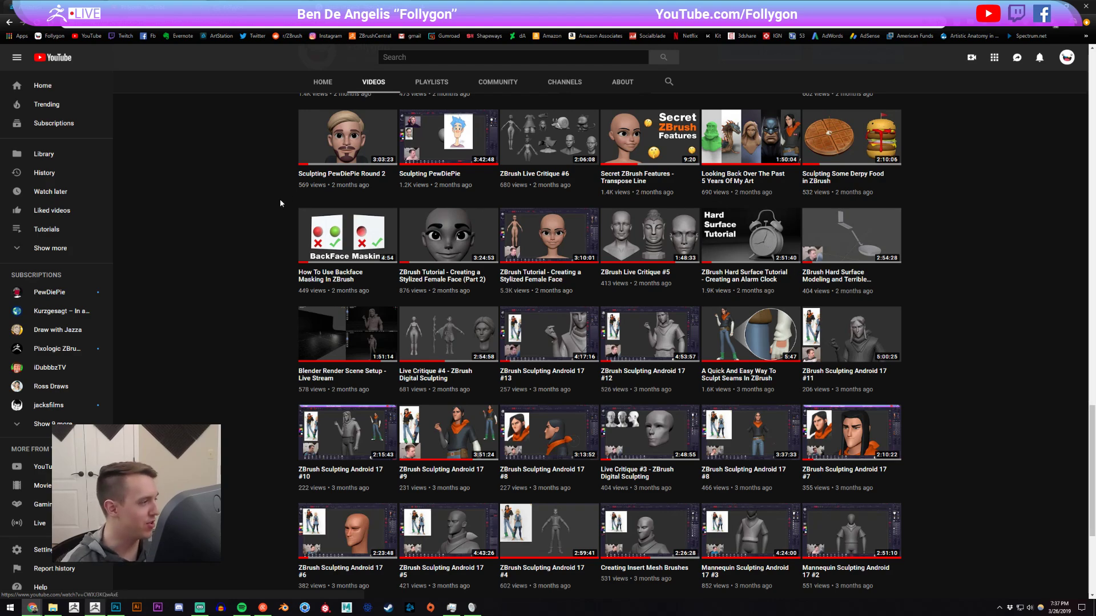
scroll(271, 274, "up", 2)
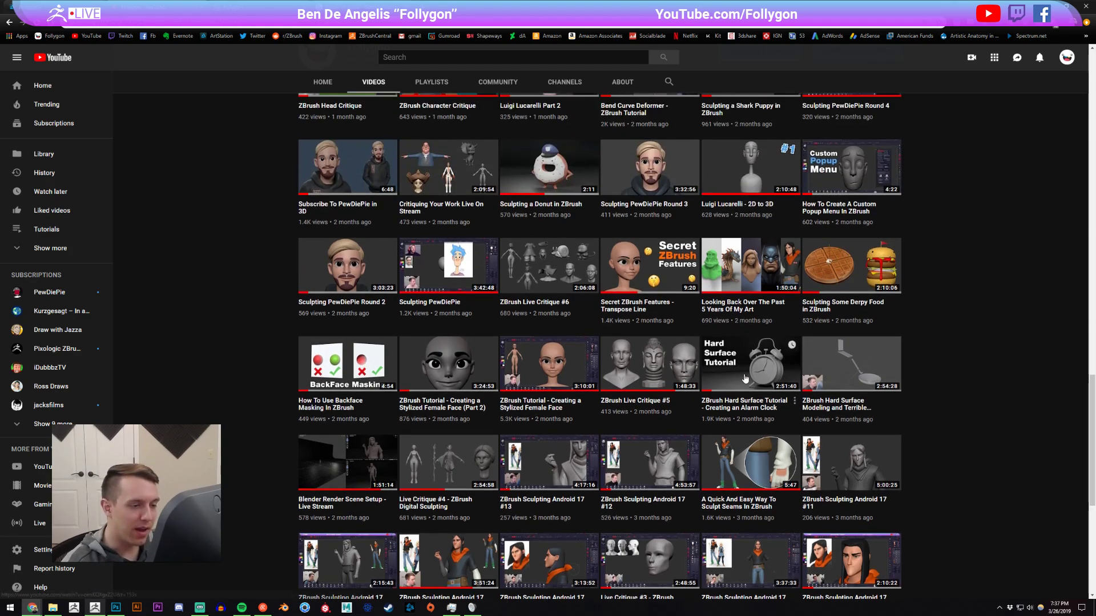
scroll(223, 330, "up", 8)
scroll(223, 330, "up", 15)
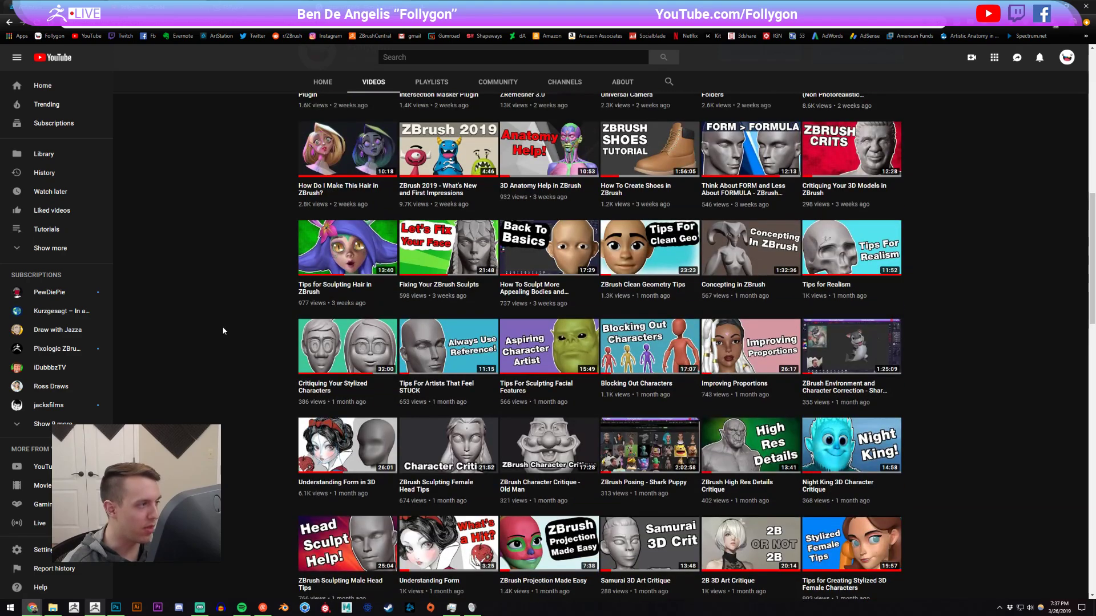
scroll(239, 309, "up", 1)
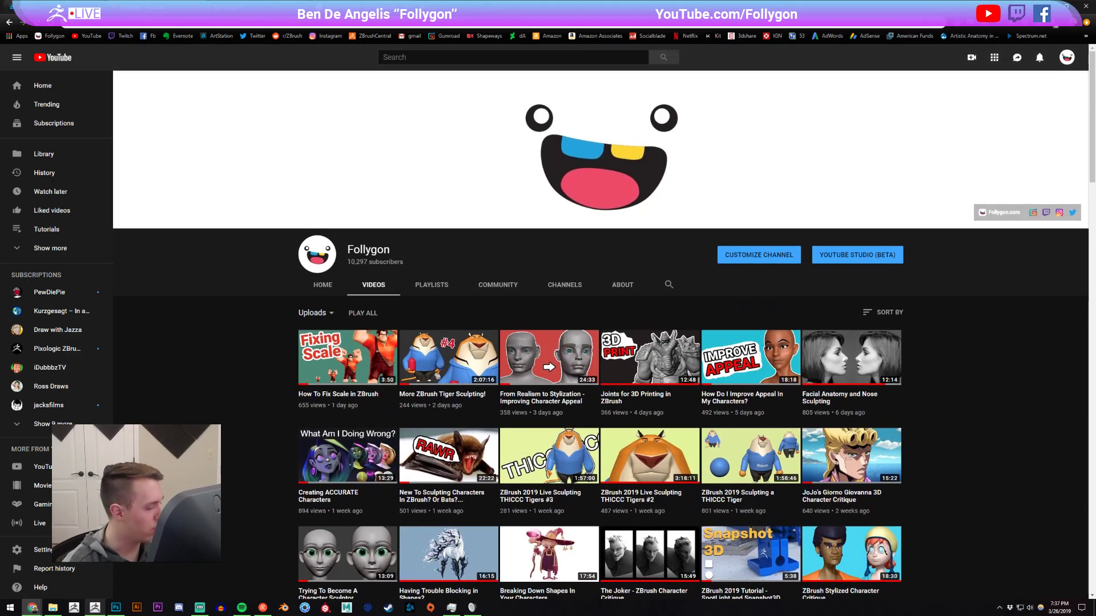
left_click(96, 608)
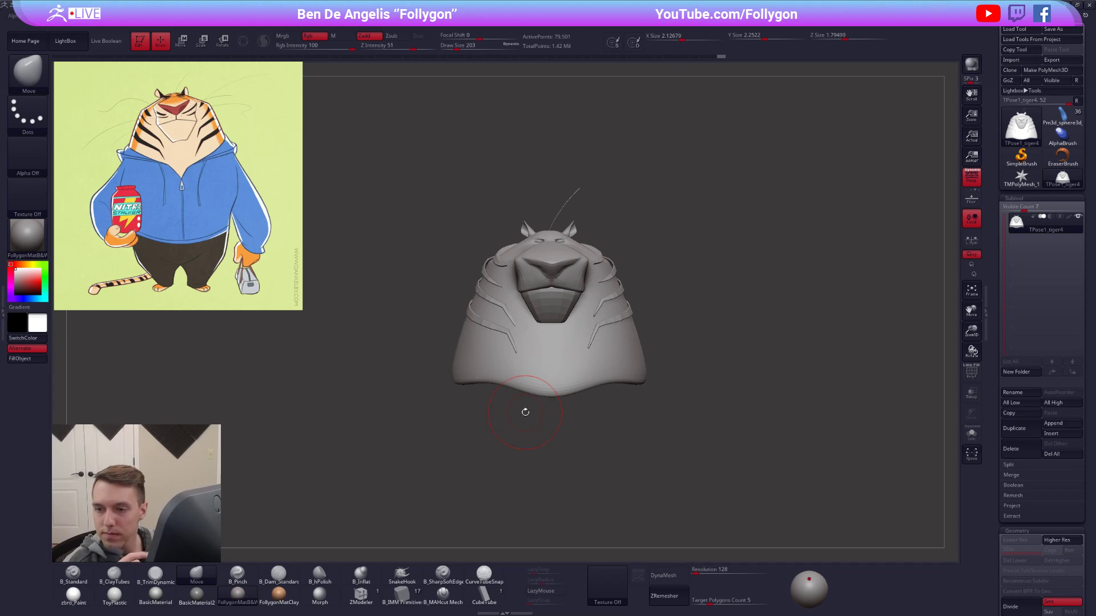
Turn off perspective for the isolated head and neck, and mask the upper part down to just below the mouth.
left_click_drag(581, 337, 610, 384, "alt")
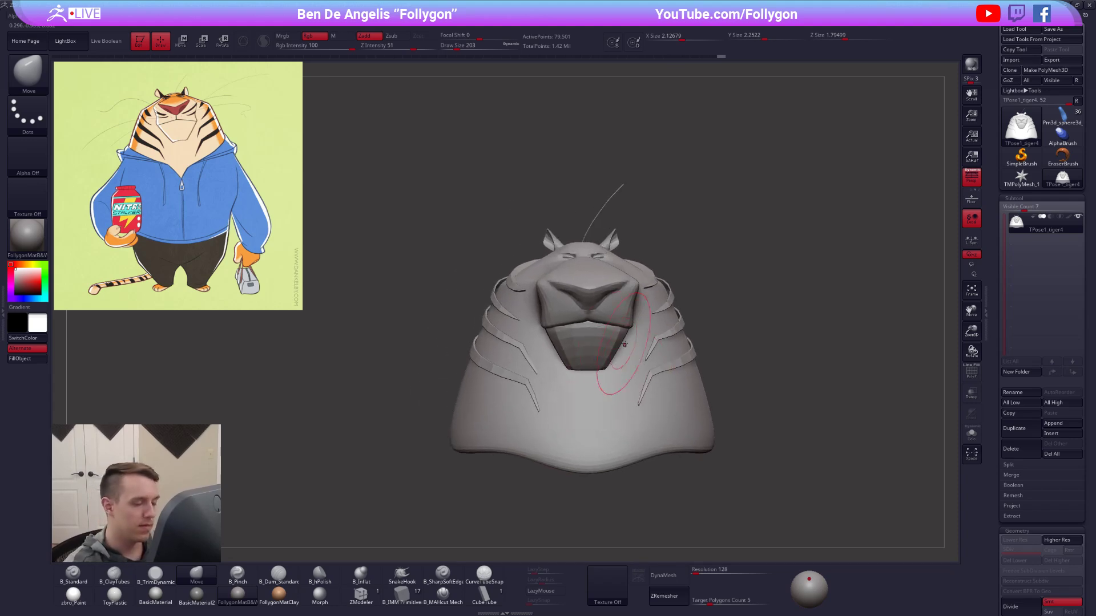
key("shift+f")
key("shift+f")
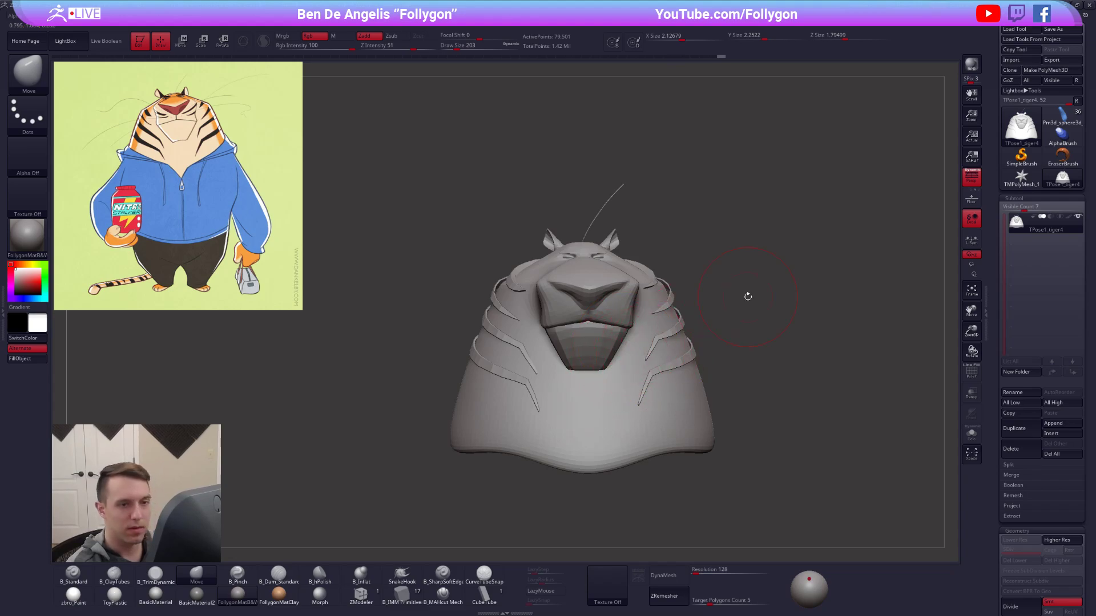
left_click(970, 181)
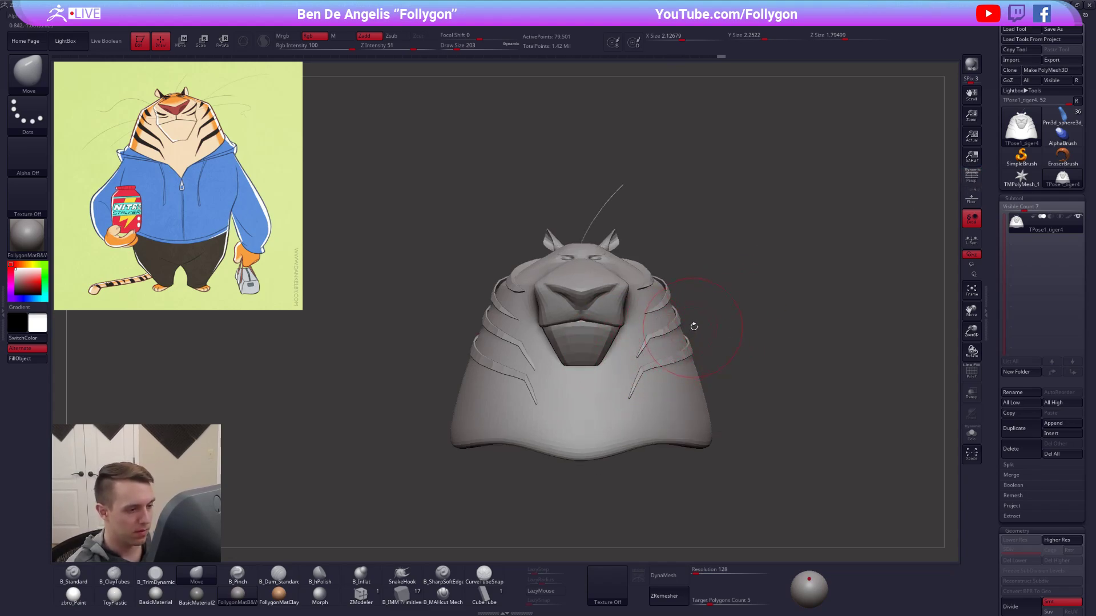
key("ctrl")
mouse_move(630, 363)
left_mouse_down("ctrl")
mouse_move(558, 368)
mouse_move(529, 342)
mouse_move(654, 132)
mouse_move(807, 181)
left_mouse_up("ctrl")
mouse_move(769, 403)
left_mouse_down()
mouse_move(662, 394)
mouse_move(759, 388)
left_mouse_up()
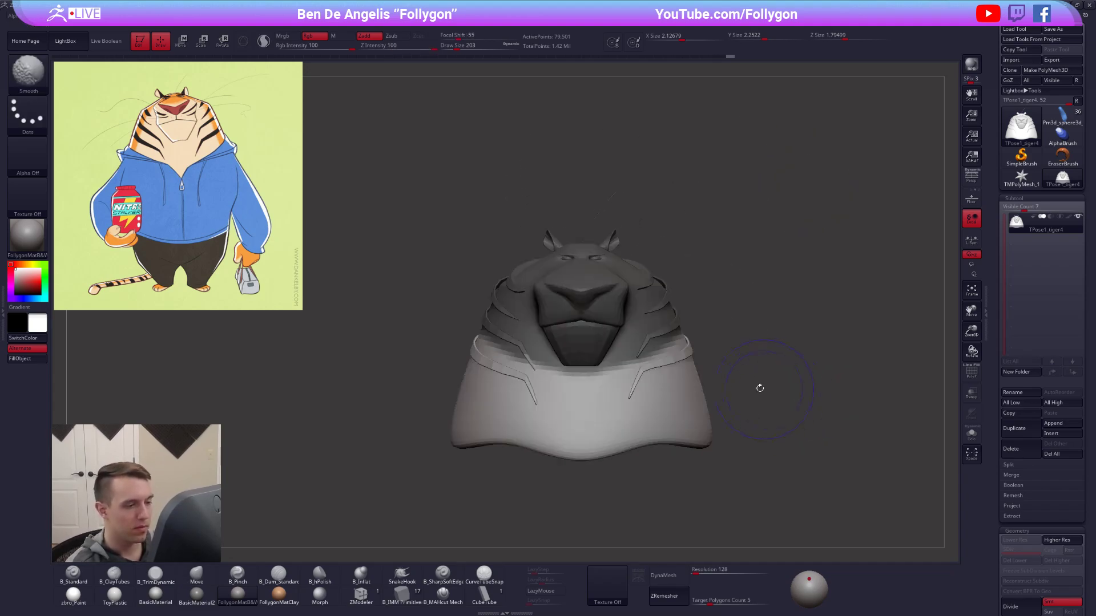
Soften the edge of the head mask and bring the hidden whiskers and body back into view.
double_click(523, 345, "ctrl+shift")
mouse_move(530, 361)
left_mouse_down("alt")
mouse_move(546, 395)
mouse_move(509, 357)
mouse_move(532, 342)
left_mouse_up("alt")
left_click_drag(582, 384, 607, 390, "alt")
left_click(607, 390, "ctrl+shift")
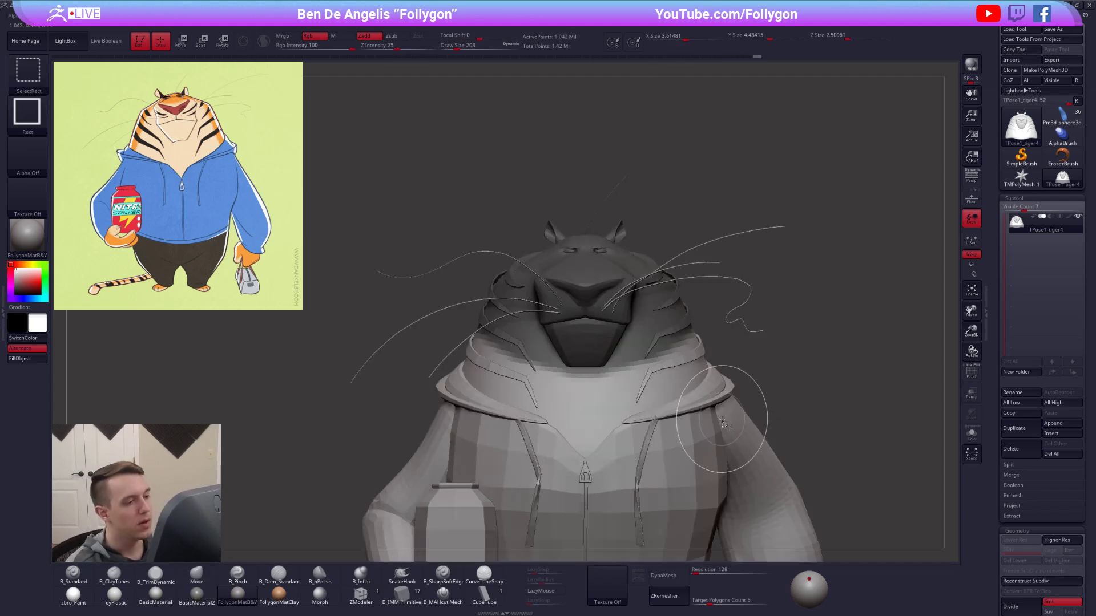
left_click_drag(800, 421, 792, 404, "alt")
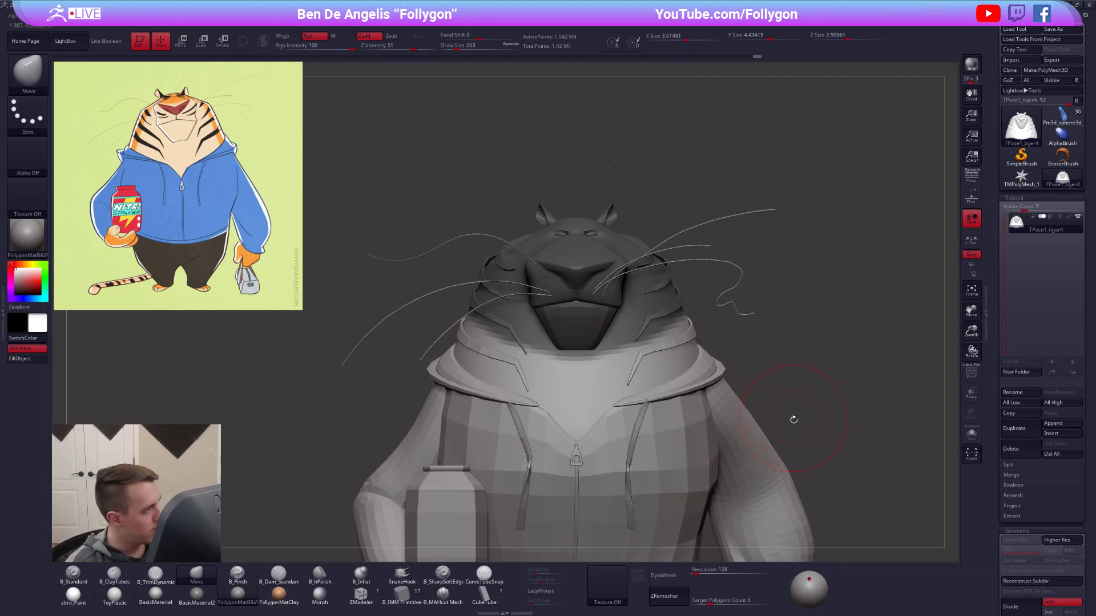
left_click_drag(800, 408, 809, 444, "alt")
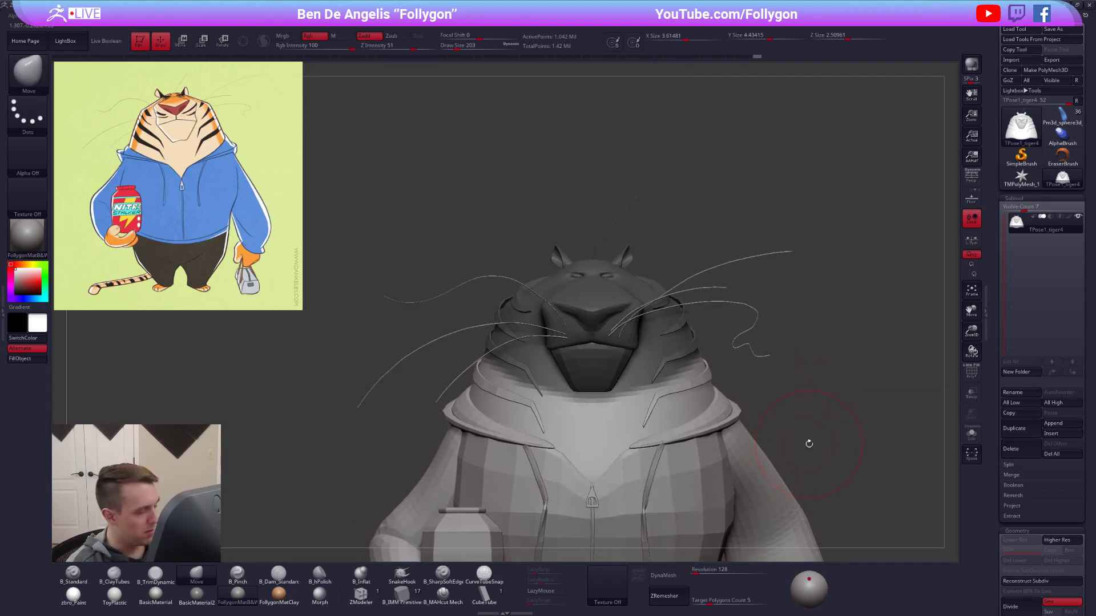
mouse_move(765, 343)
left_mouse_down()
mouse_move(879, 345)
mouse_move(767, 341)
left_mouse_up()
Add the whiskers to the head mask and invert it so the head is free and the body is protected.
left_click(695, 308, "ctrl+shift")
mouse_move(545, 221)
left_mouse_down("ctrl")
mouse_move(354, 272)
mouse_move(831, 402)
mouse_move(754, 250)
mouse_move(697, 365)
left_mouse_up("ctrl")
left_click(697, 379, "ctrl+shift")
left_click_drag(622, 381, 735, 388)
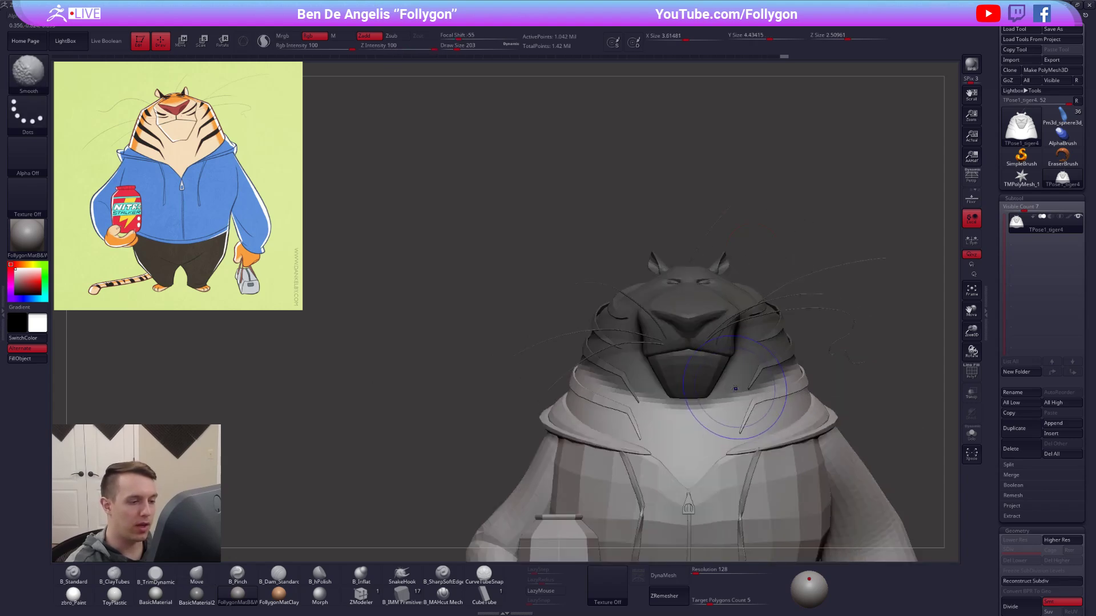
left_click(820, 404, "ctrl")
left_click(839, 377, "ctrl")
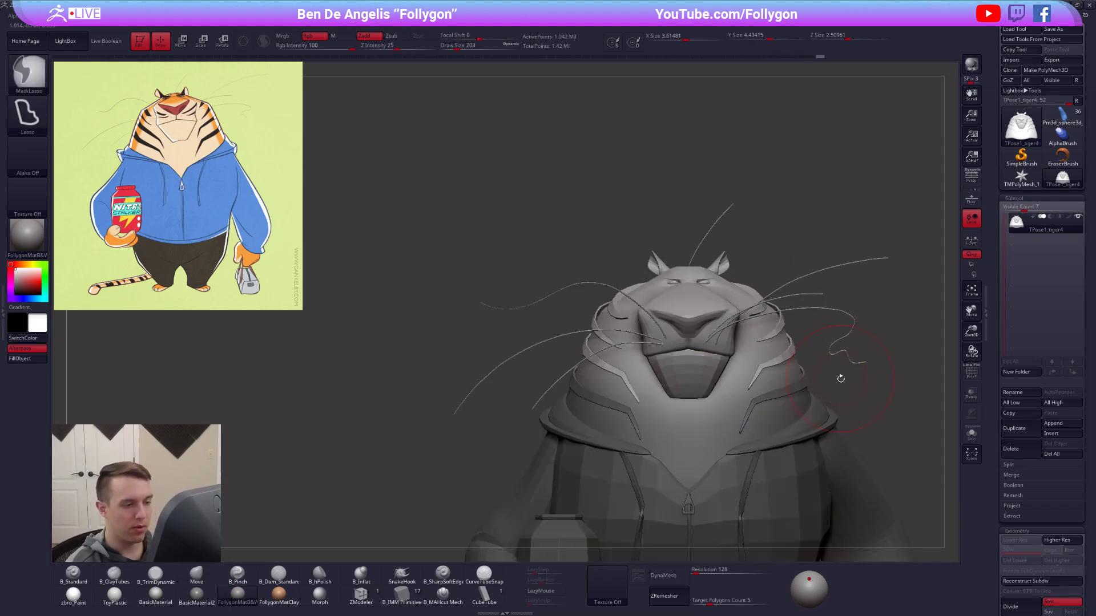
Place a vertical rotation line from the chin up past the head and tilt the head slightly to one side.
left_click_drag(839, 374, 765, 361, "alt")
key("r")
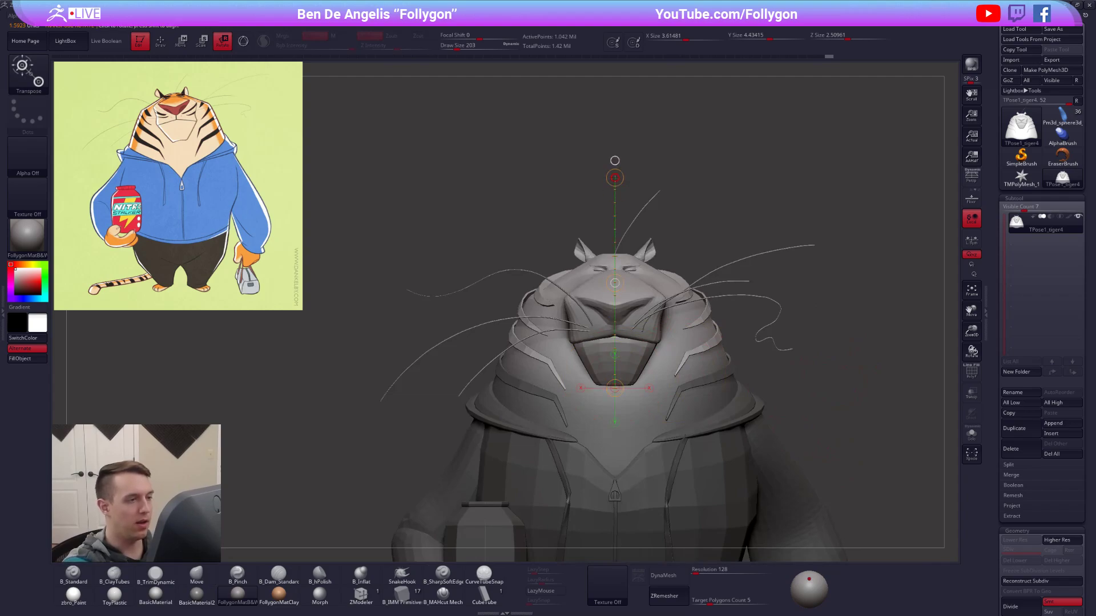
left_click_drag(614, 177, 600, 172)
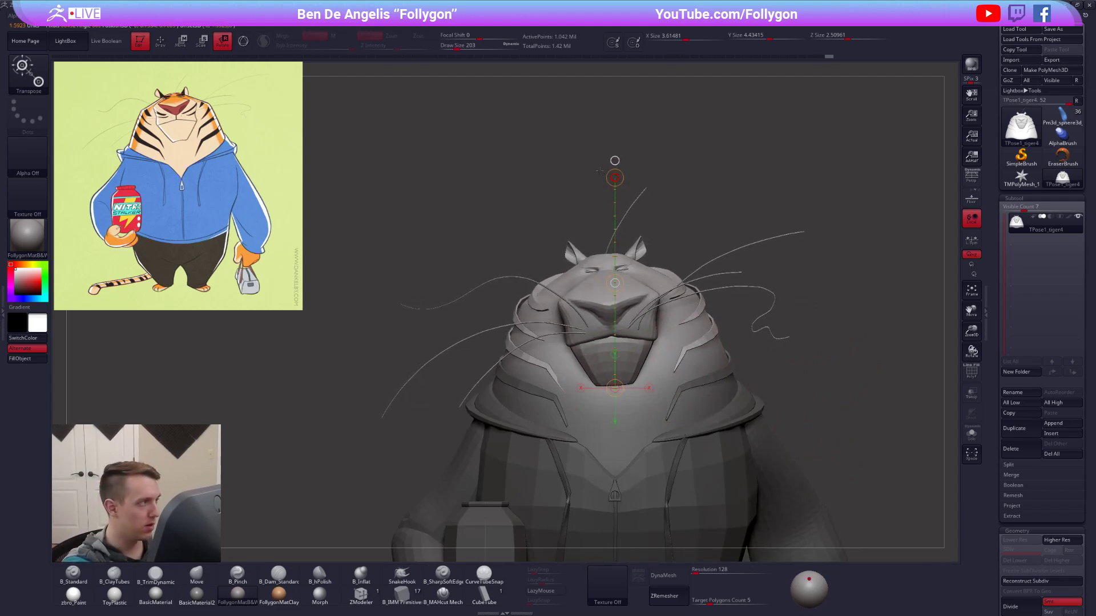
left_click_drag(740, 269, 741, 194, "alt")
mouse_move(746, 477)
left_mouse_down("alt")
mouse_move(742, 427)
mouse_move(743, 483)
left_mouse_up("alt")
Place a rotation line on the head as seen from above and turn the face slightly sideways.
key("q")
key("w")
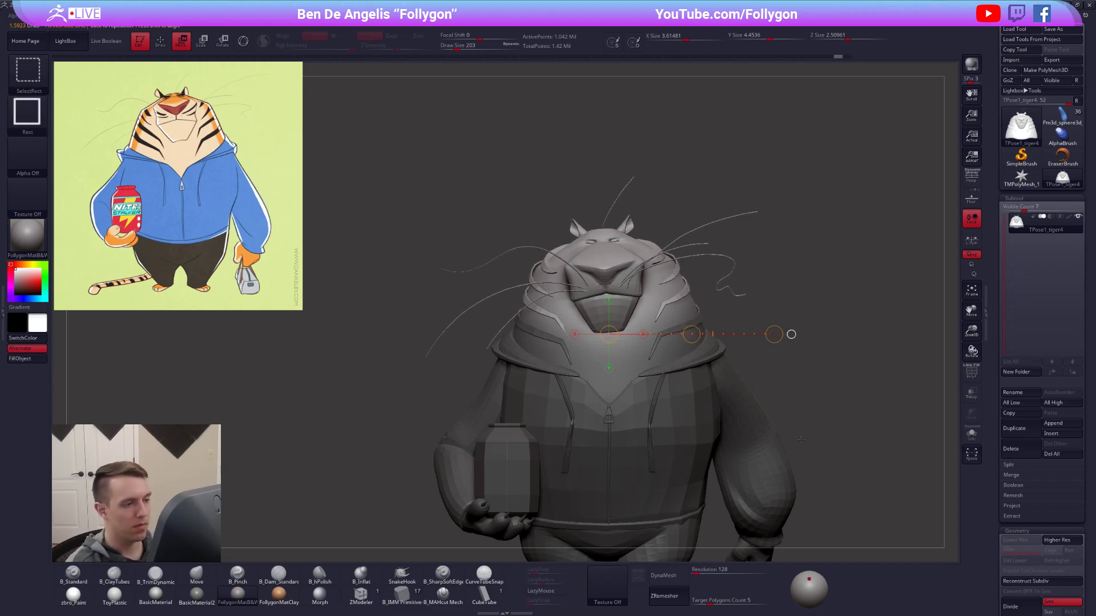
key("q")
mouse_move(797, 453)
left_mouse_down()
mouse_move(856, 448)
mouse_move(795, 443)
mouse_move(790, 528)
mouse_move(781, 326)
left_mouse_up()
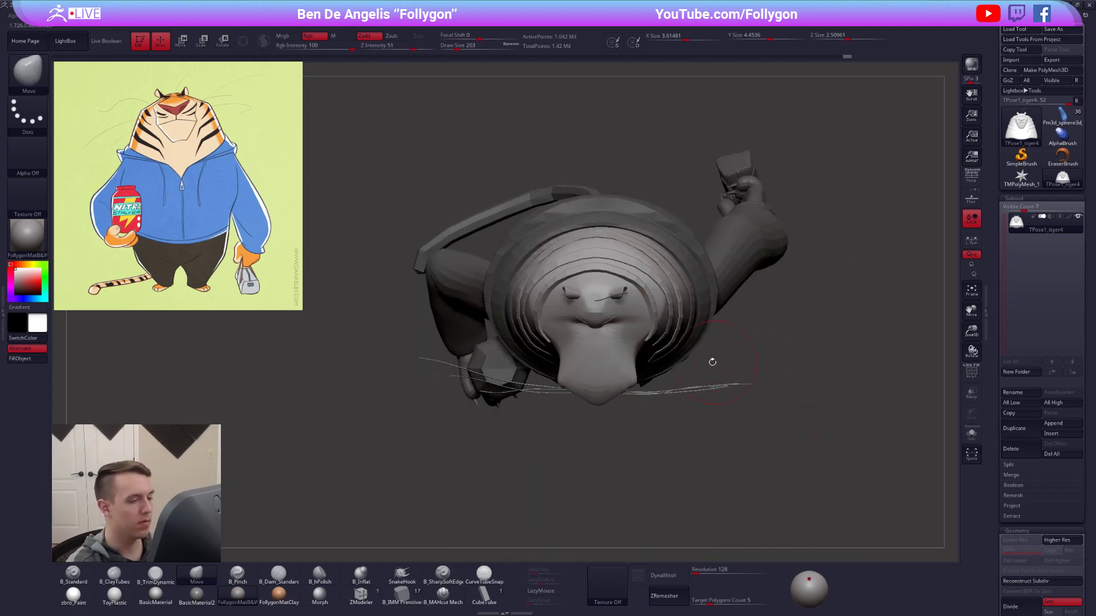
key("r")
left_click_drag(595, 298, 595, 305)
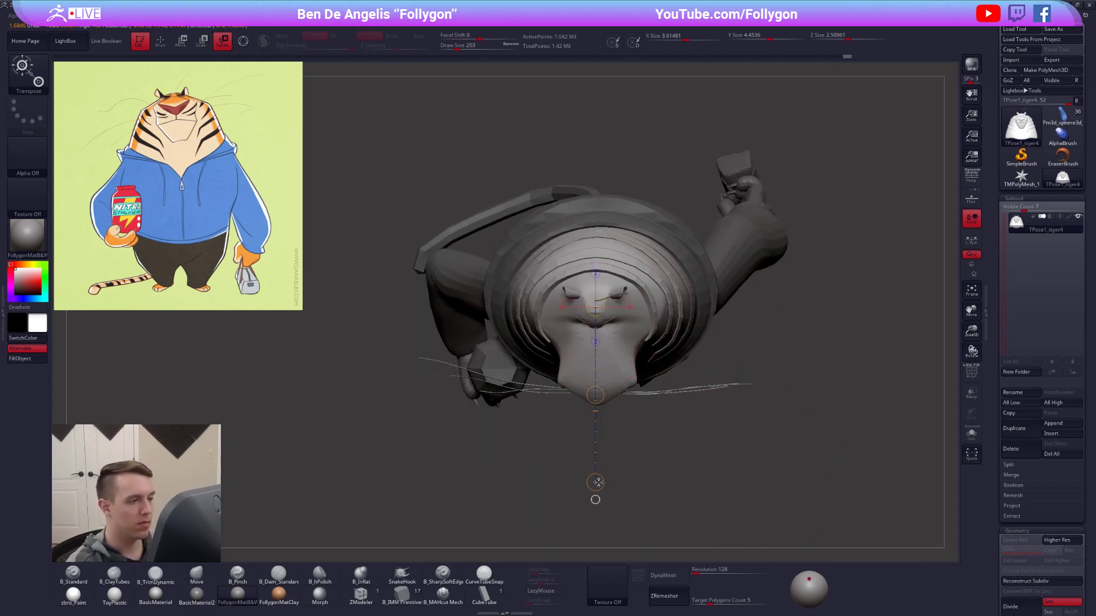
key("q")
key("r")
left_click_drag(594, 485, 632, 387)
key("q")
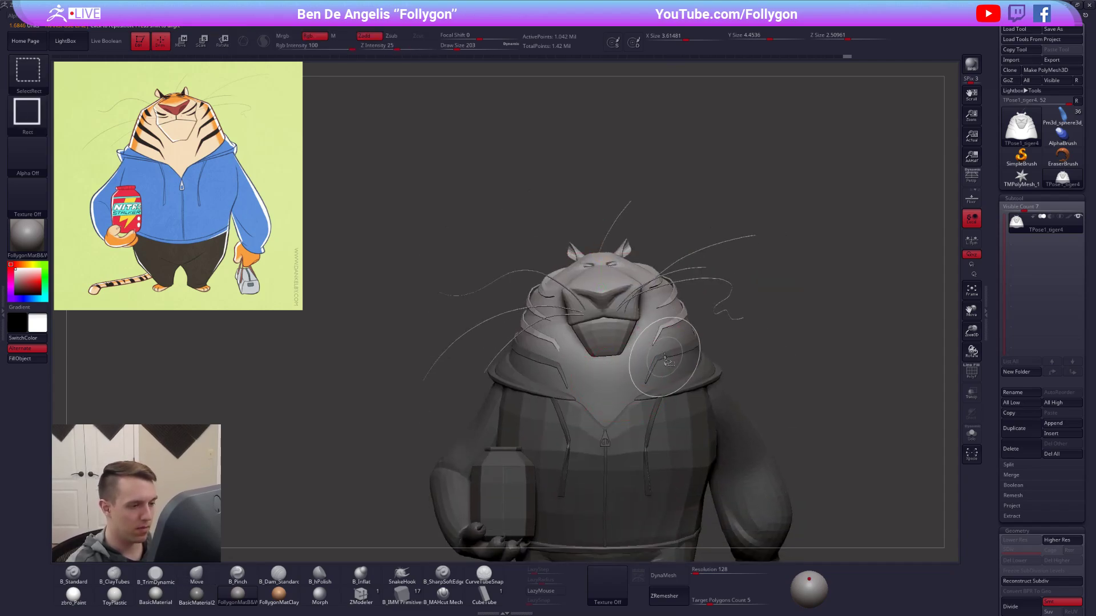
Isolate the lowest neck stripe, clear its mask with a lasso and show the whole tiger again.
left_click(656, 363, "ctrl+shift")
left_click(696, 358, "ctrl+shift")
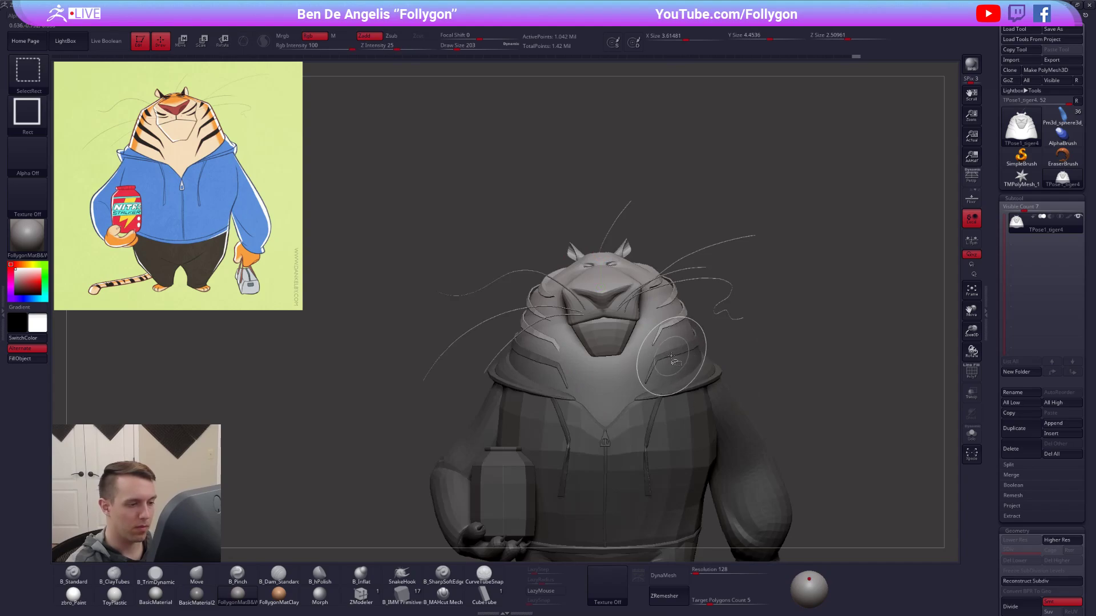
left_click(675, 358, "ctrl+shift")
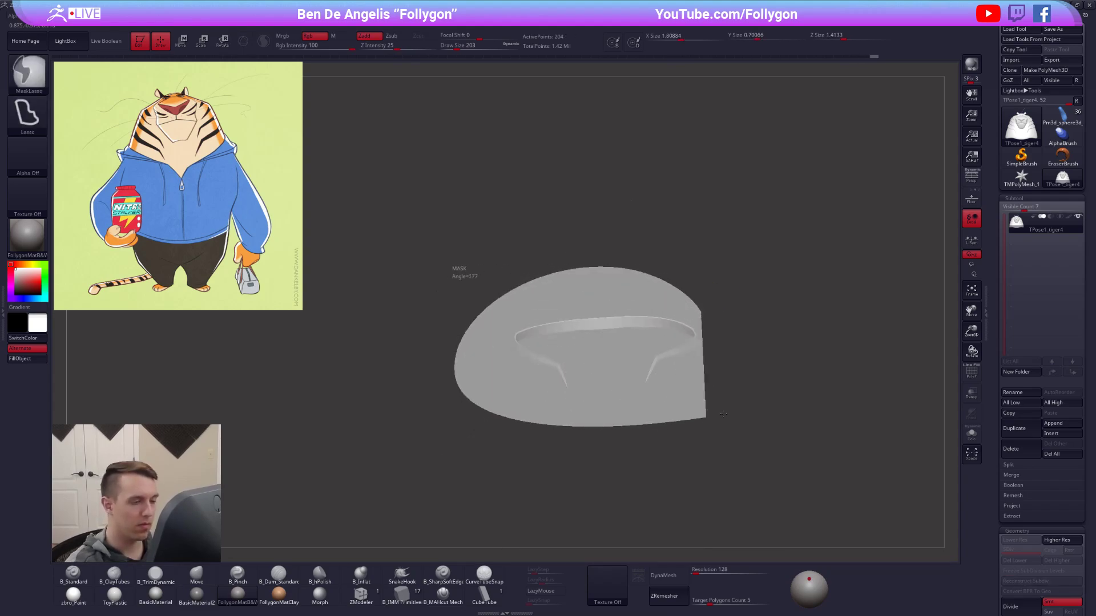
right_click_drag(662, 422, 691, 421)
left_click(691, 421, "ctrl+shift")
mouse_move(752, 326)
right_mouse_down()
mouse_move(752, 383)
mouse_move(842, 360)
mouse_move(689, 340)
mouse_move(697, 350)
right_mouse_up()
Blur the mask repeatedly around the neck opening for a smoother transition between head and hoodie.
key("ctrl")
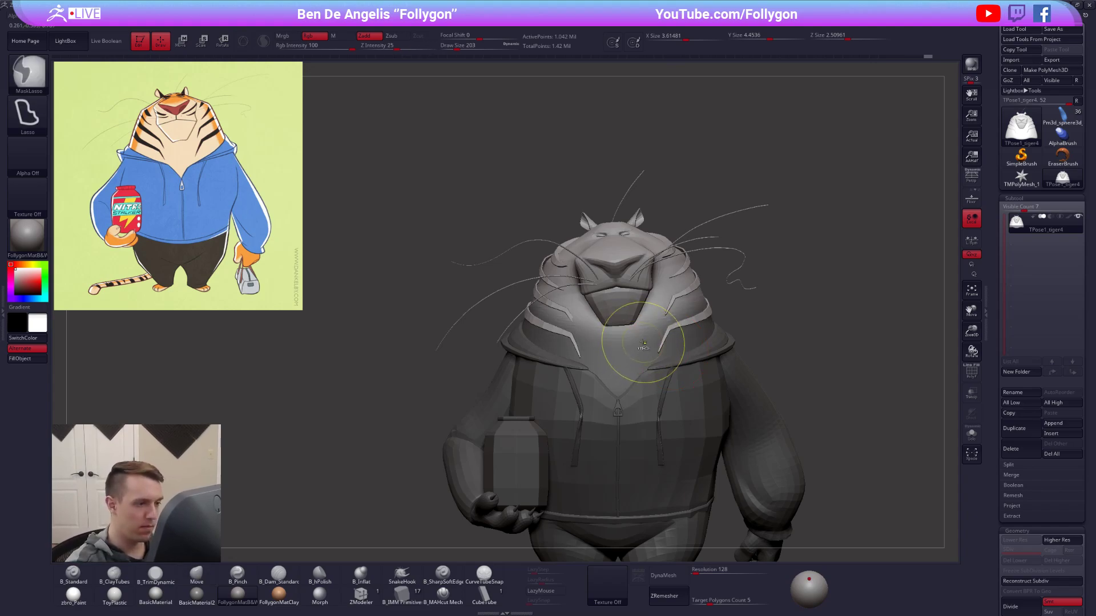
left_click(640, 351, "ctrl")
left_click(640, 356, "ctrl")
left_click(638, 358, "ctrl")
left_click(639, 360, "ctrl")
left_click(638, 363, "ctrl")
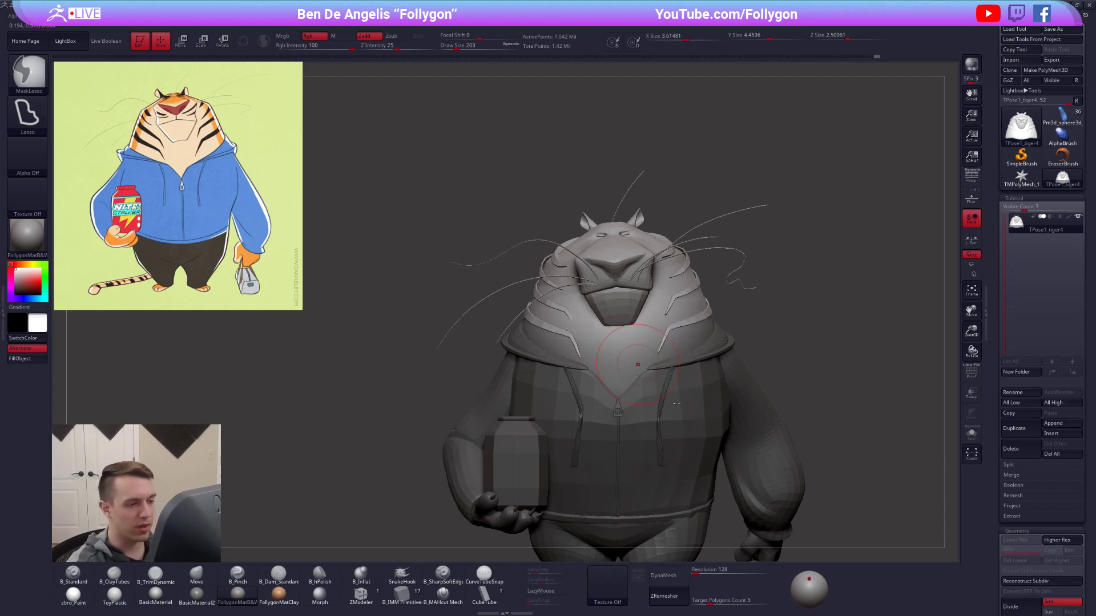
Place a vertical rotation line running from the top of the head to the torso, and clear the mask.
key("r")
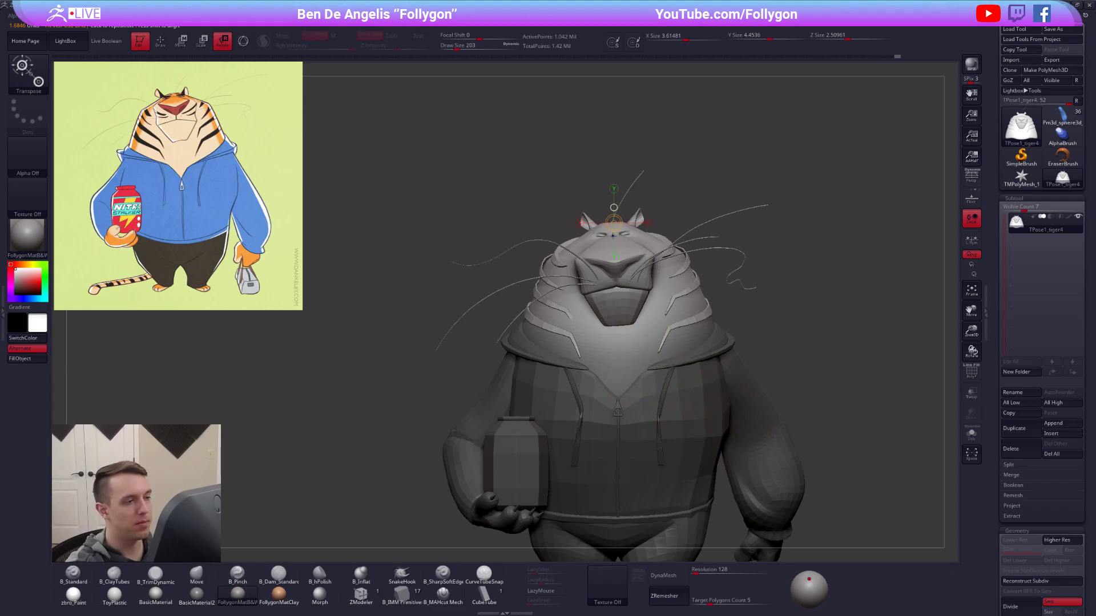
left_click_drag(617, 452, 617, 449, "shift")
right_click_drag(616, 450, 753, 448)
left_click_drag(614, 357, 560, 344)
right_click_drag(586, 344, 677, 401)
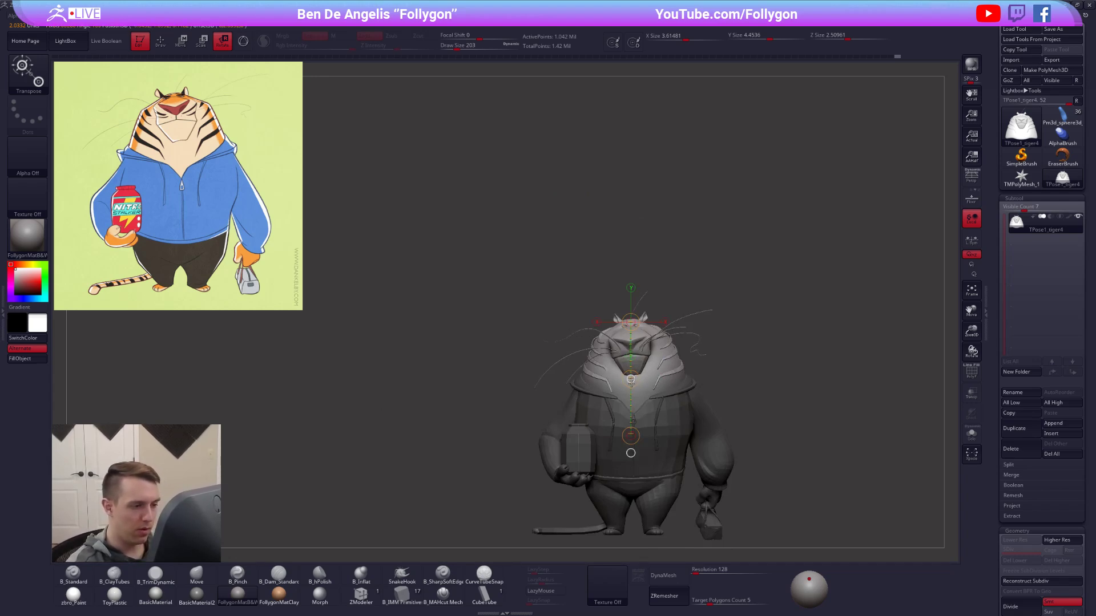
key("q")
mouse_move(759, 475)
right_mouse_down("alt")
mouse_move(736, 445)
mouse_move(755, 473)
mouse_move(748, 450)
mouse_move(742, 479)
mouse_move(751, 443)
mouse_move(792, 427)
mouse_move(745, 390)
right_mouse_up("alt")
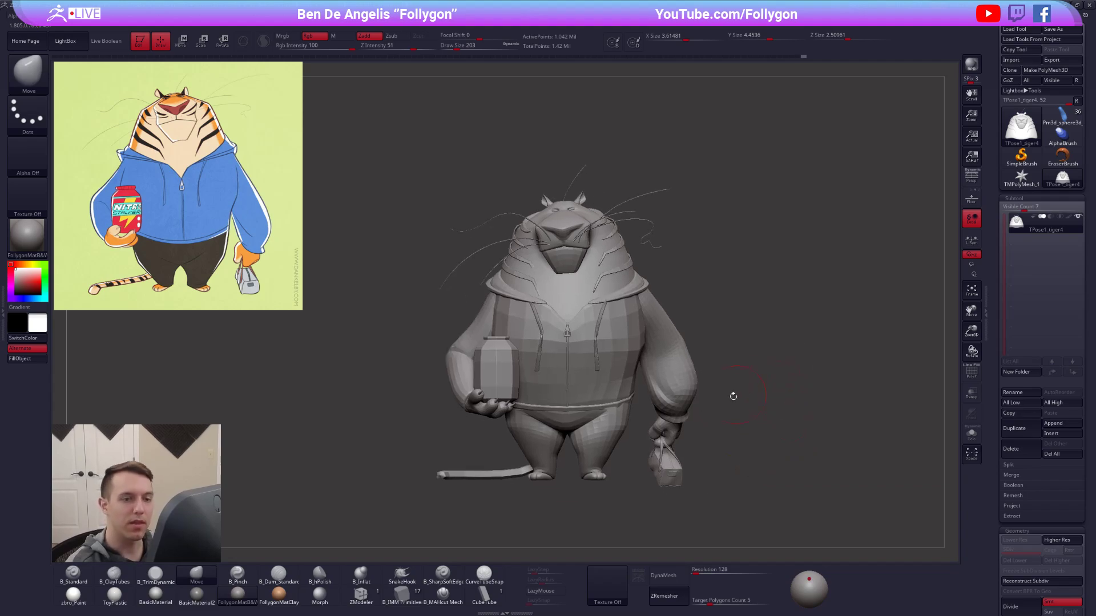
Turn perspective back on and mask everything except the arm, hand and bag on the bag-carrying side.
right_click_drag(596, 370, 595, 349)
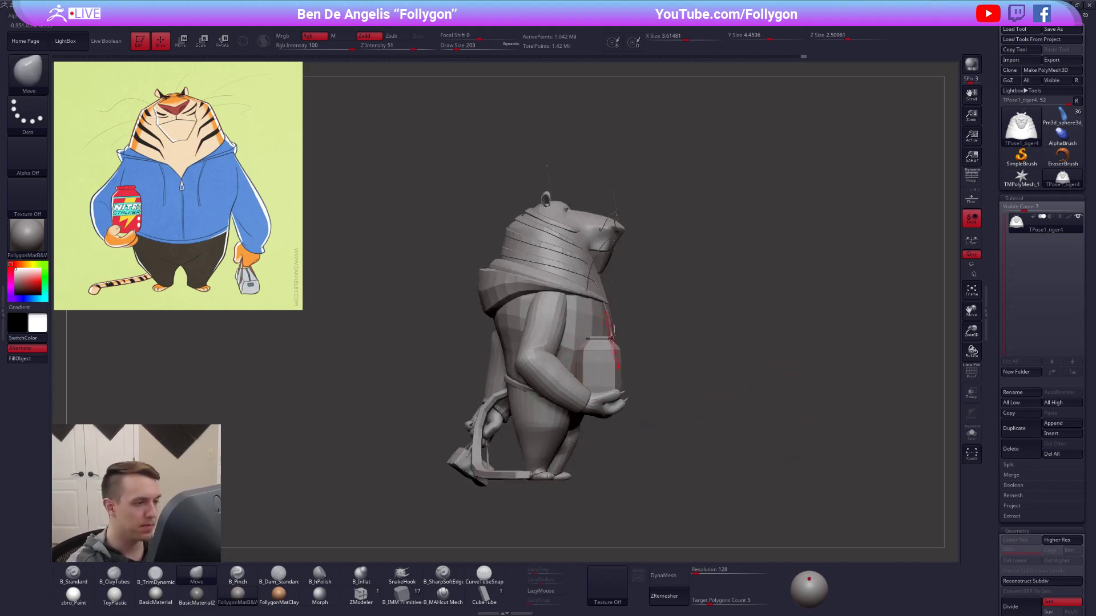
right_click_drag(671, 356, 793, 340)
left_click(971, 177)
right_click_drag(836, 412, 678, 397)
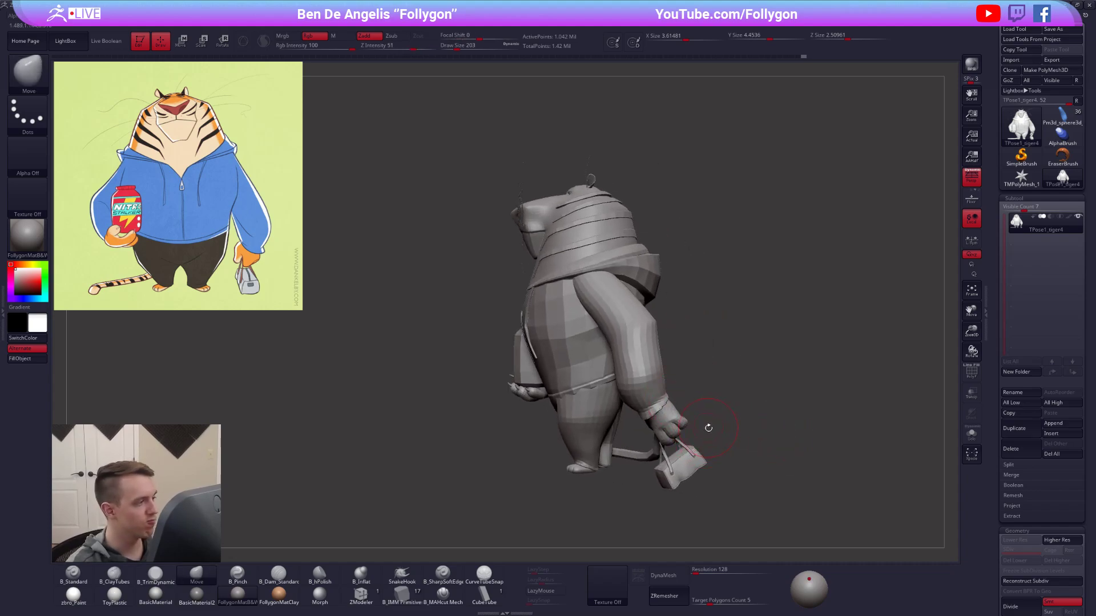
left_click(662, 391, "ctrl+shift")
left_click(684, 394, "ctrl+shift")
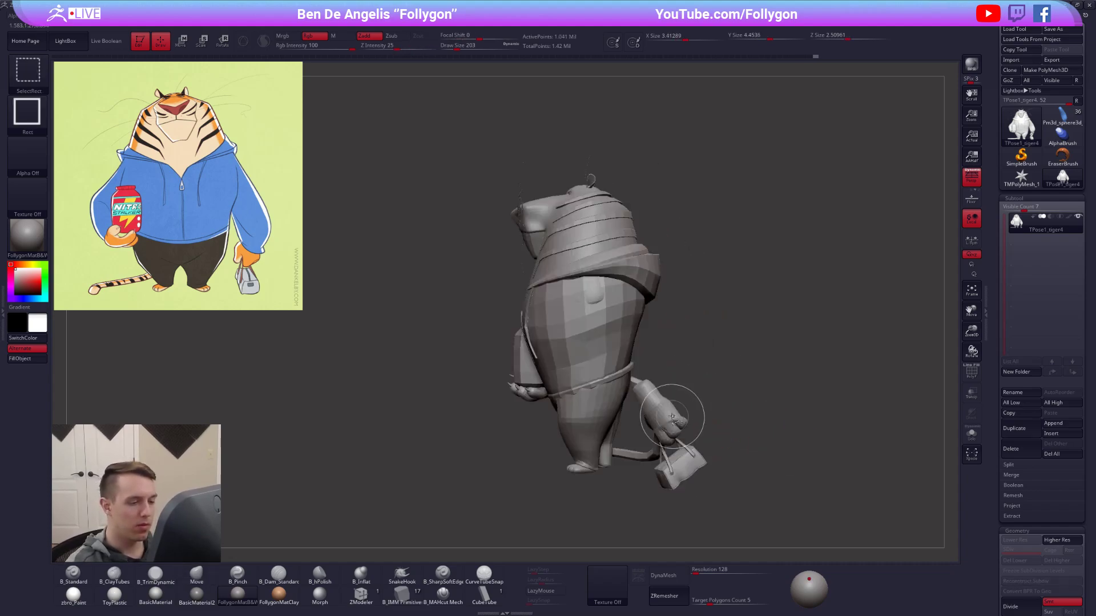
right_click_drag(675, 429, 750, 421)
left_click_drag(644, 400, 745, 501, "ctrl+alt+shift")
left_click(757, 484, "ctrl")
left_click(759, 484, "ctrl+shift")
right_click_drag(758, 485, 714, 456)
Rotate the bag-carrying arm forward from the shoulder and turn off perspective.
key("r")
left_click_drag(596, 272, 623, 305)
left_click_drag(775, 466, 739, 481)
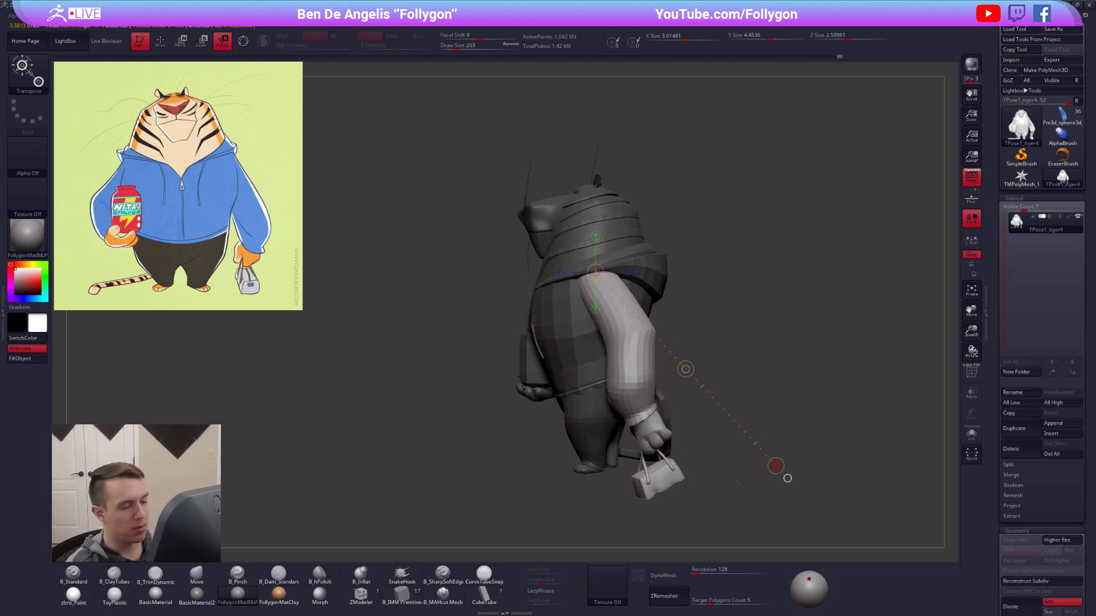
left_click(971, 179)
Undo and redo the arm rotation to compare both poses, and check the arm from the front.
key("w")
left_click_drag(593, 469, 783, 469, "shift")
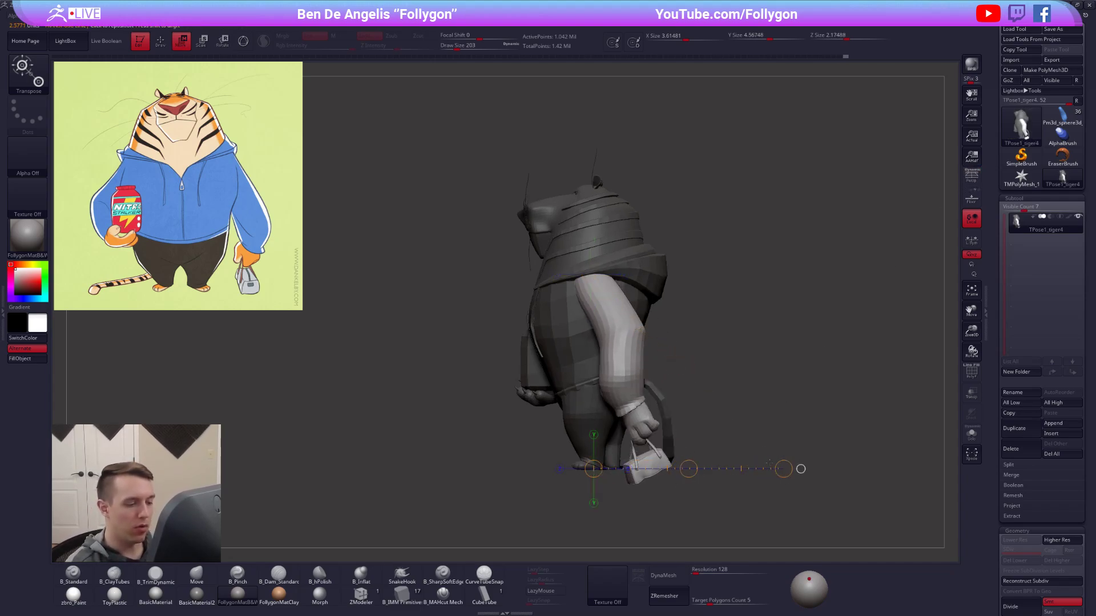
key("ctrl+z")
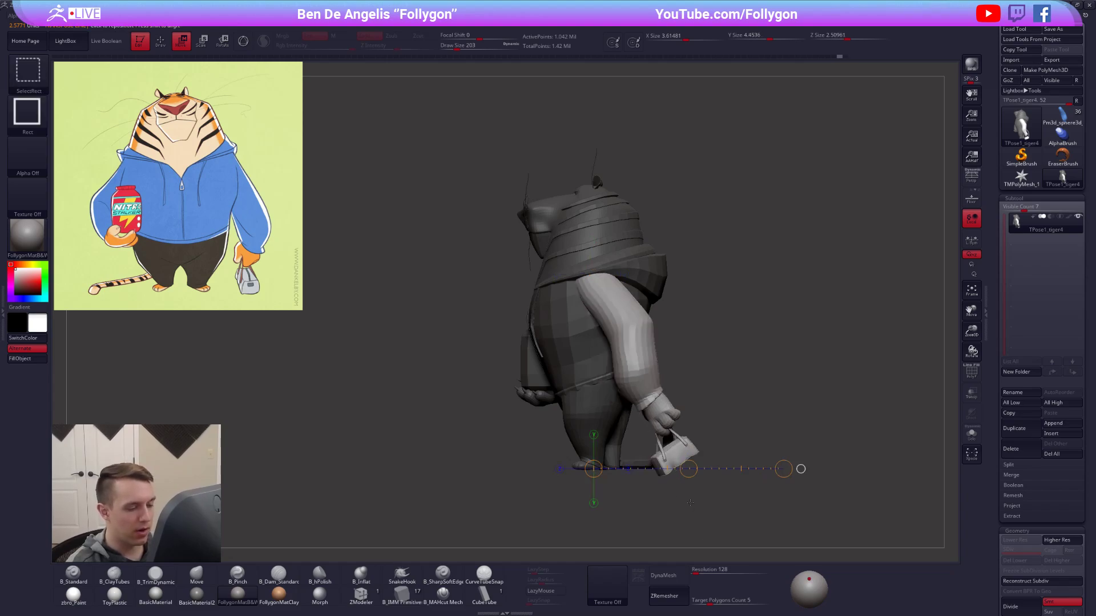
key("ctrl+shift+z")
left_click_drag(707, 539, 722, 510, "shift")
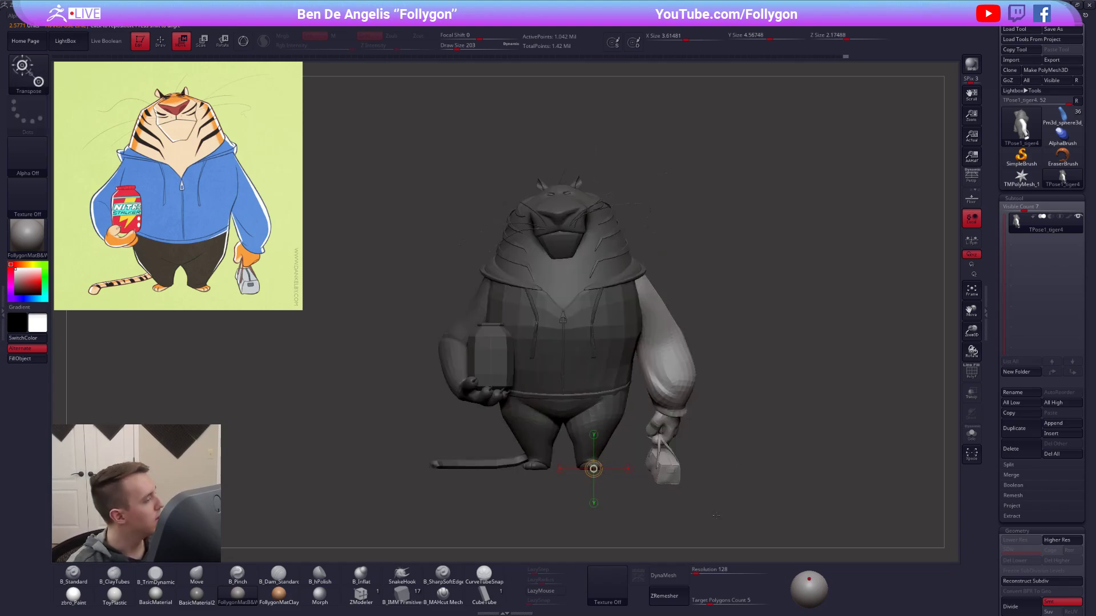
Mask the upper part of the bag-carrying arm with a soft edge and move the forearm, hand and bag slightly up.
key("q")
mouse_move(697, 323)
left_mouse_down("ctrl")
mouse_move(549, 325)
mouse_move(759, 291)
left_mouse_up("ctrl")
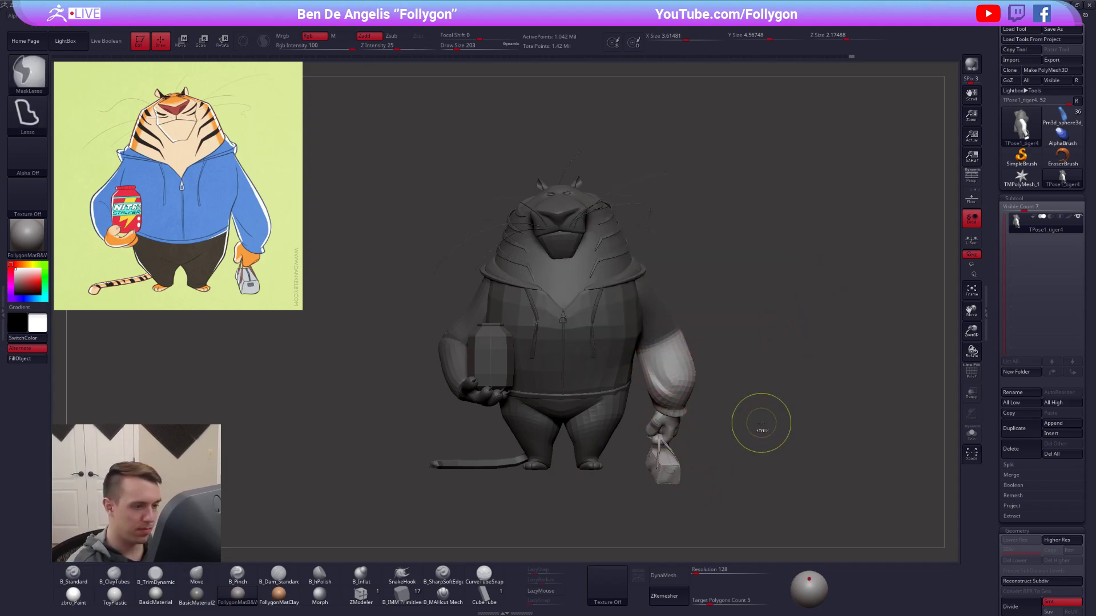
key("ctrl+b")
key("w")
left_click_drag(682, 371, 682, 521)
left_click_drag(682, 446, 682, 439)
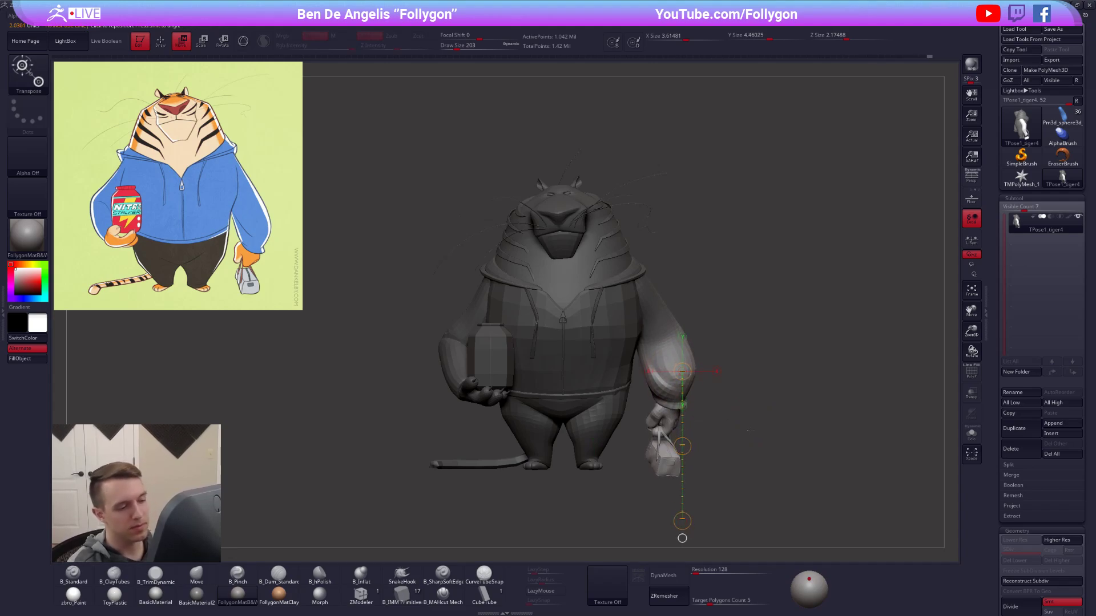
Isolate the bag-side sleeve, redo its mask closer to the shoulder, and show the whole tiger again.
key("q")
mouse_move(696, 293)
left_mouse_down("ctrl")
mouse_move(678, 476)
mouse_move(797, 494)
left_mouse_up("ctrl")
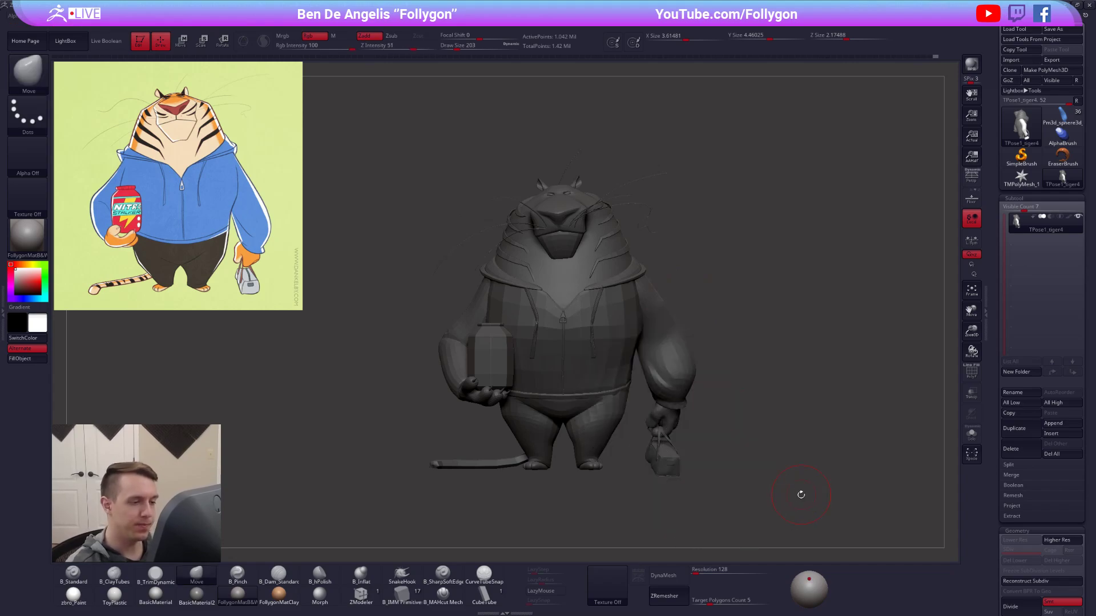
key("ctrl+z")
mouse_move(687, 298)
left_mouse_down("ctrl+alt")
mouse_move(549, 396)
mouse_move(688, 475)
left_mouse_up("ctrl+alt")
key("ctrl+z")
left_click(669, 341, "ctrl+shift")
mouse_move(678, 300)
left_mouse_down("ctrl+alt")
mouse_move(713, 425)
mouse_move(727, 423)
left_mouse_up("ctrl+alt")
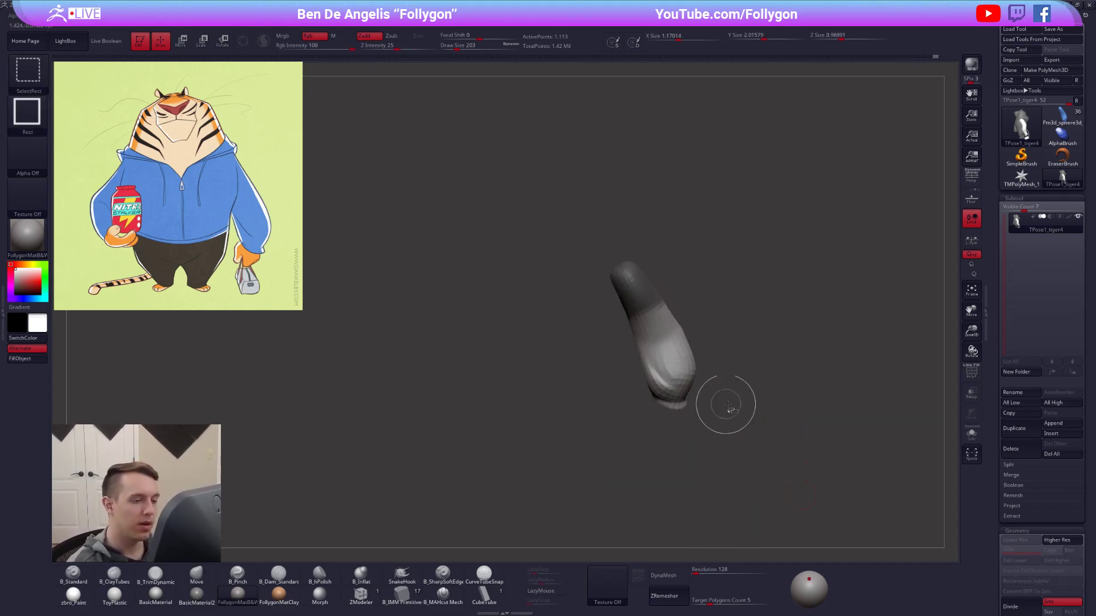
left_click(720, 432, "ctrl+shift")
Place a Transpose move line along the bag-carrying arm and shift the arm up and slightly inward.
key("w")
left_click_drag(664, 335, 736, 509)
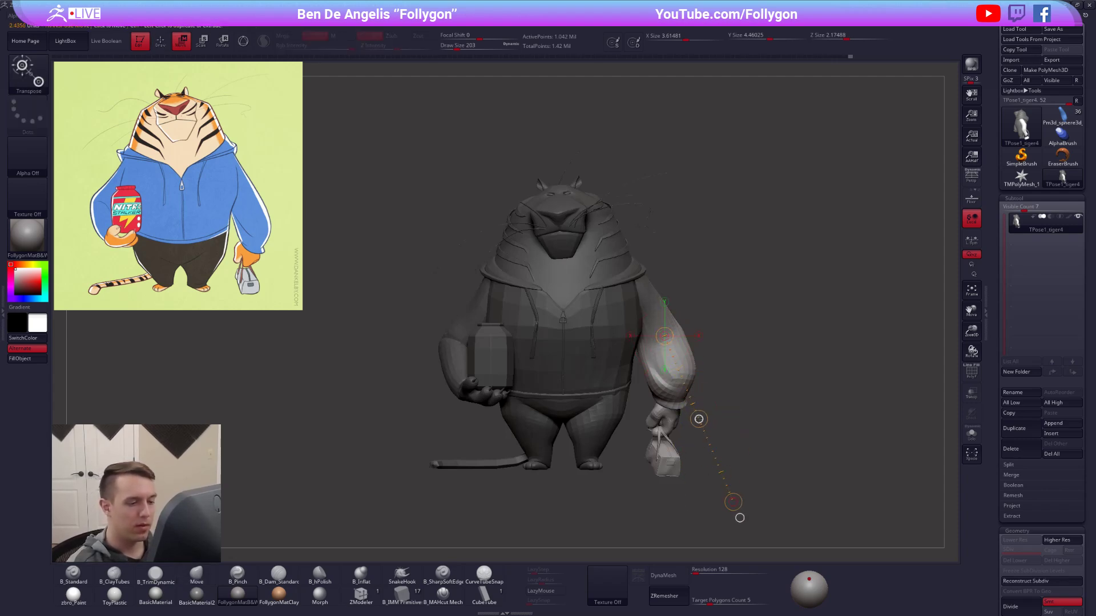
left_click_drag(684, 427, 679, 416)
left_click_drag(655, 466, 764, 467)
left_click_drag(517, 467, 410, 467)
Clear the mask and adjust the upper sleeve of the bag-carrying arm with the Move brush at size 160.
key("q")
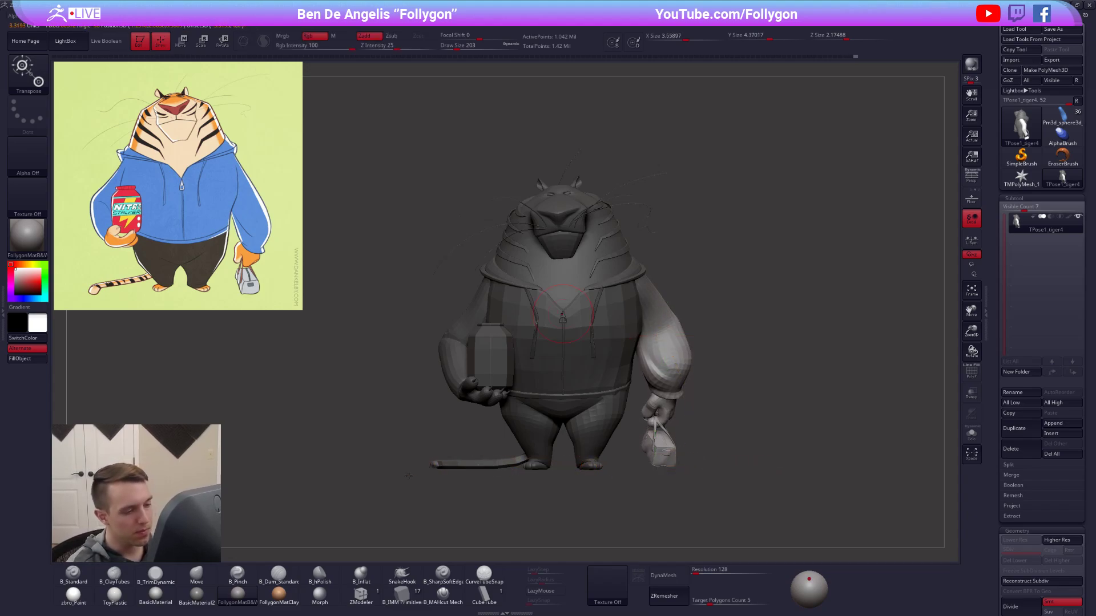
left_click_drag(762, 431, 657, 428)
mouse_move(645, 306)
left_mouse_down("shift")
mouse_move(690, 307)
mouse_move(731, 344)
mouse_move(720, 388)
left_mouse_up("shift")
key("space")
left_click_drag(714, 372, 705, 372)
left_click_drag(709, 325, 703, 318, "ctrl")
left_click_drag(697, 310, 699, 278, "alt")
Turn on the floor grid and step back and forth through the arm edits to compare the bag's height.
left_click(971, 198)
mouse_move(693, 477)
left_mouse_down()
mouse_move(709, 483)
mouse_move(724, 466)
left_mouse_up()
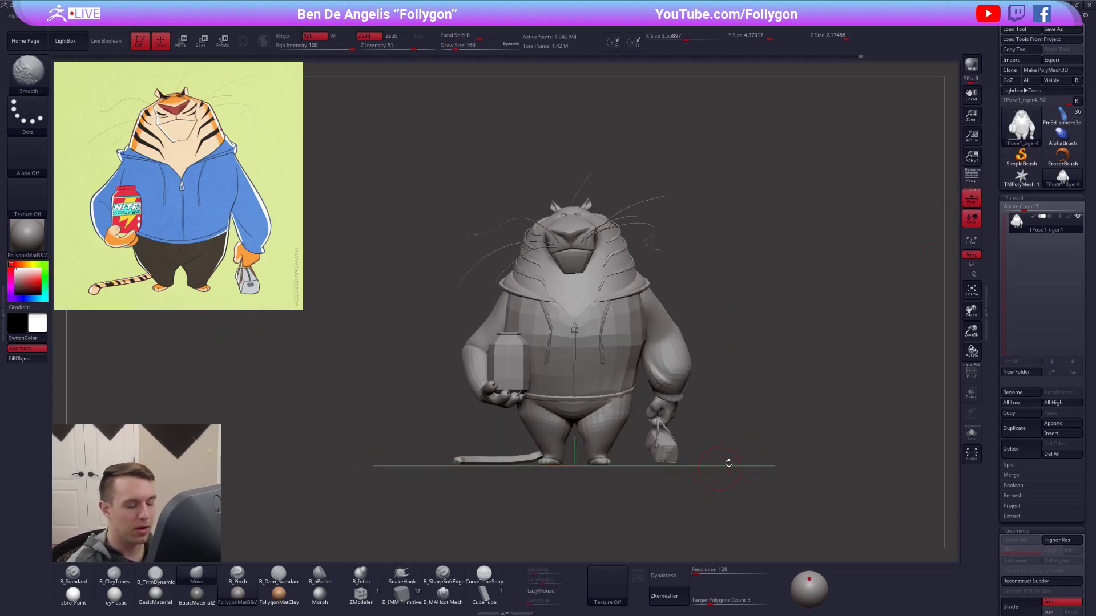
key("ctrl+z")
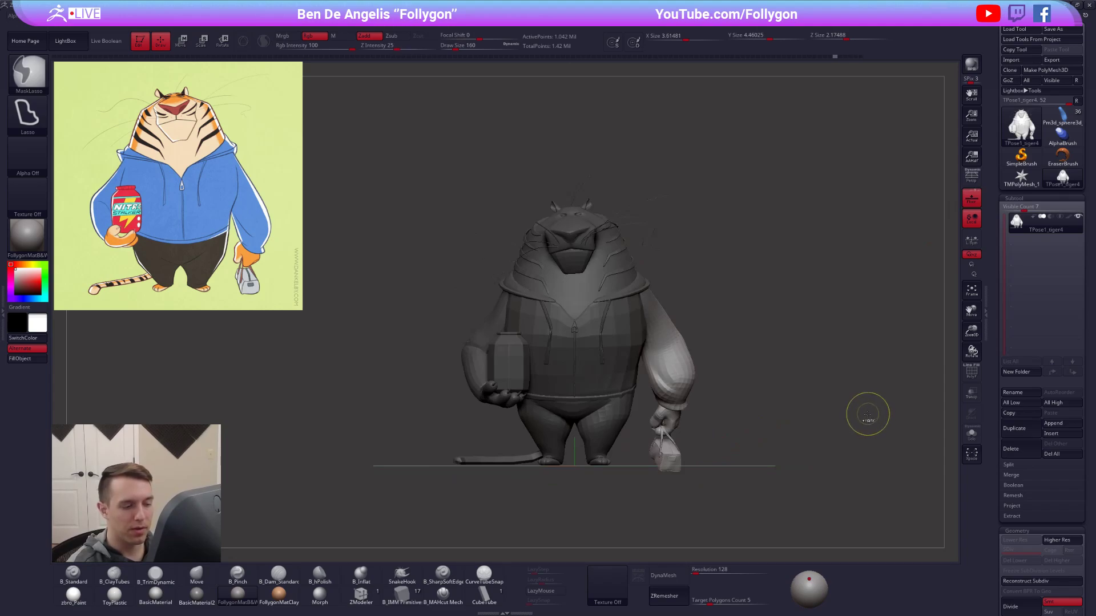
key("ctrl+z")
key("ctrl+z")
key("ctrl+z")
key("ctrl+z")
key("ctrl+z")
key("ctrl+z")
left_click(859, 407, "ctrl+shift")
left_click_drag(847, 409, 761, 381, "ctrl")
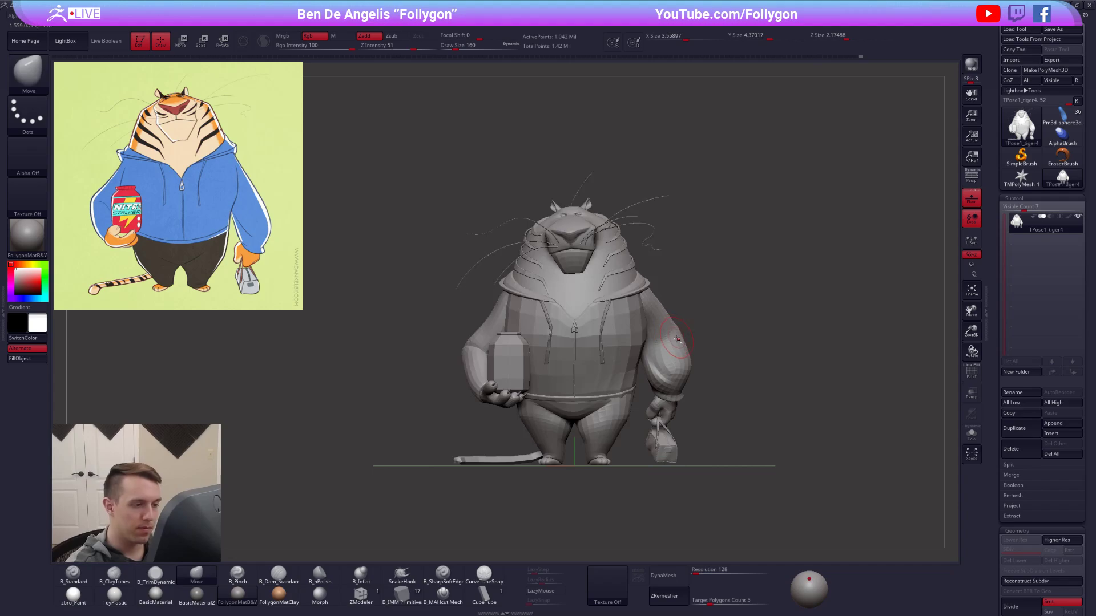
Reshape the lower sleeve of the bag-carrying arm with the Move brush, starting at size 239.
right_click_drag(677, 339, 679, 351, "ctrl")
key("space")
left_click(674, 370)
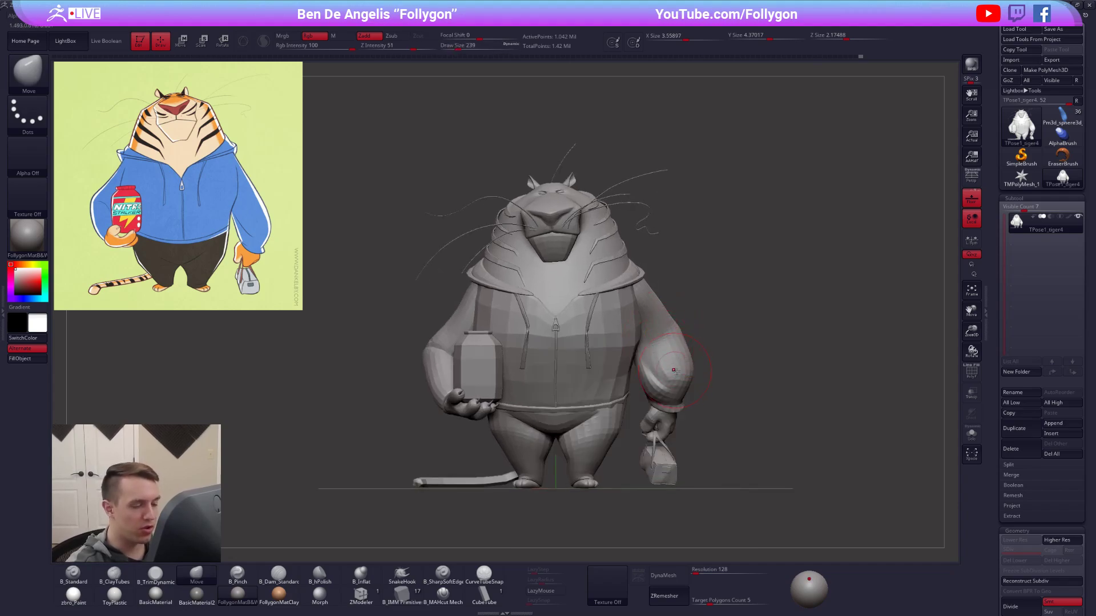
right_click_drag(675, 362, 634, 359)
key("space")
left_click(654, 365)
key("w")
left_click(679, 304, "ctrl")
key("q")
Refine the shoulder and upper sleeve contour of the bag-carrying arm with the Move brush.
mouse_move(679, 305)
right_mouse_down()
mouse_move(714, 307)
mouse_move(694, 321)
mouse_move(687, 304)
mouse_move(706, 285)
right_mouse_up()
right_click_drag(705, 285, 639, 342)
key("space")
left_click(680, 291)
left_click_drag(677, 297, 680, 303)
right_click_drag(657, 300, 762, 276)
left_click_drag(775, 285, 790, 302, "ctrl")
left_click_drag(790, 301, 746, 327, "alt")
Turn off the floor grid, turn on perspective, and review the reshaped arm against the reference.
left_click(971, 198)
left_click(971, 178)
left_click_drag(711, 393, 667, 411, "alt")
left_click_drag(712, 465, 715, 435, "alt")
key("s")
left_click(758, 398)
left_click_drag(767, 389, 496, 351)
left_click_drag(723, 416, 799, 419)
mouse_move(749, 457)
left_mouse_down("alt")
mouse_move(744, 409)
mouse_move(742, 442)
left_mouse_up("alt")
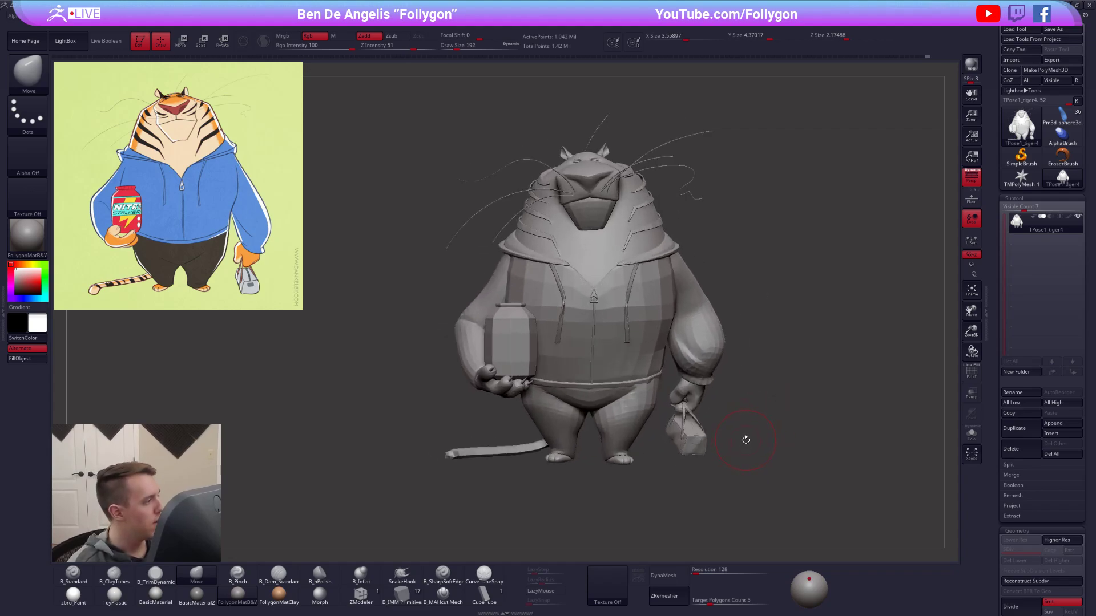
Display the polygroups and isolate the trousers, feet and tail.
key("shift+f")
left_click(648, 328, "ctrl+shift")
left_click_drag(715, 312, 742, 303, "ctrl+shift")
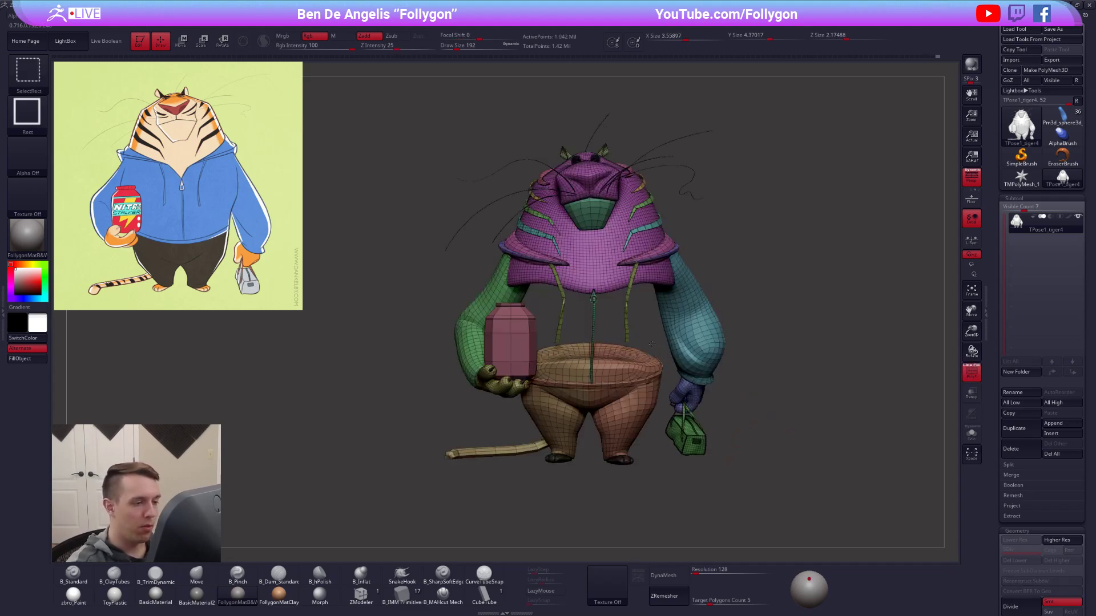
left_click(624, 407, "ctrl+shift")
left_click(628, 435, "ctrl+shift")
left_click(623, 411, "ctrl+shift")
left_click(567, 429, "ctrl+shift")
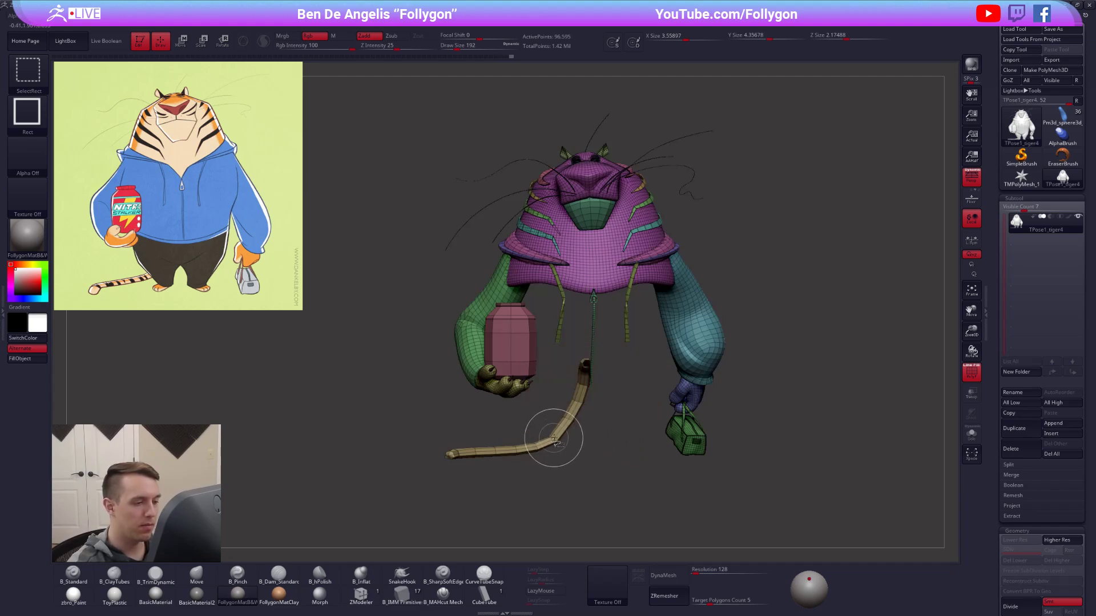
left_click(557, 435, "ctrl+shift")
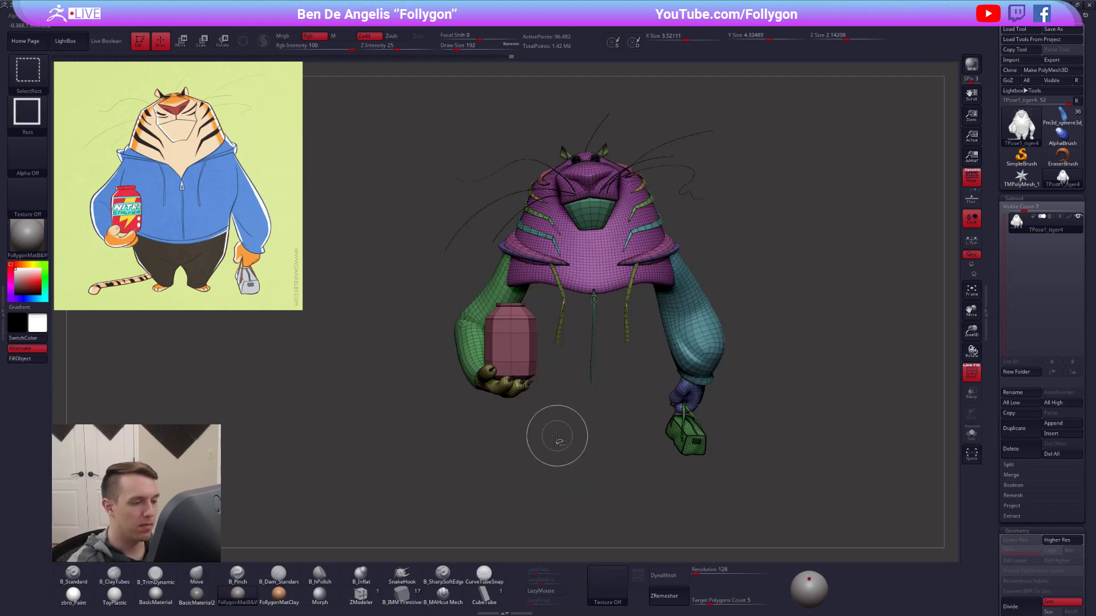
left_click_drag(580, 457, 581, 432, "ctrl+shift")
left_click(614, 325, "ctrl+shift")
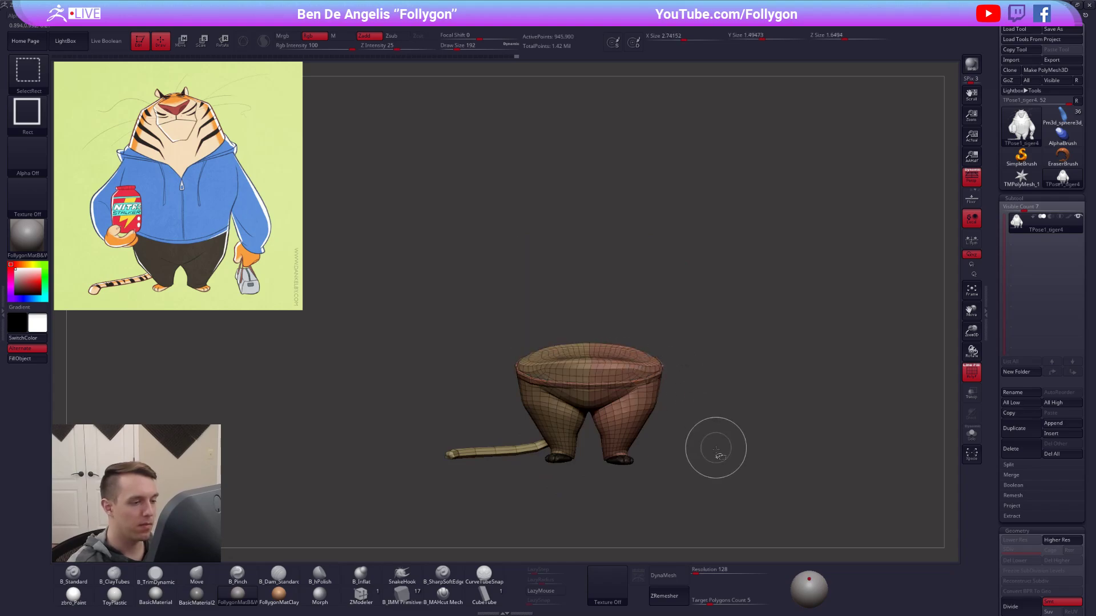
Mask the entire upper body including arms, jar and bag, and show the full model without polyframe.
left_click_drag(716, 459, 734, 435, "ctrl+shift")
left_click_drag(727, 482, 679, 494)
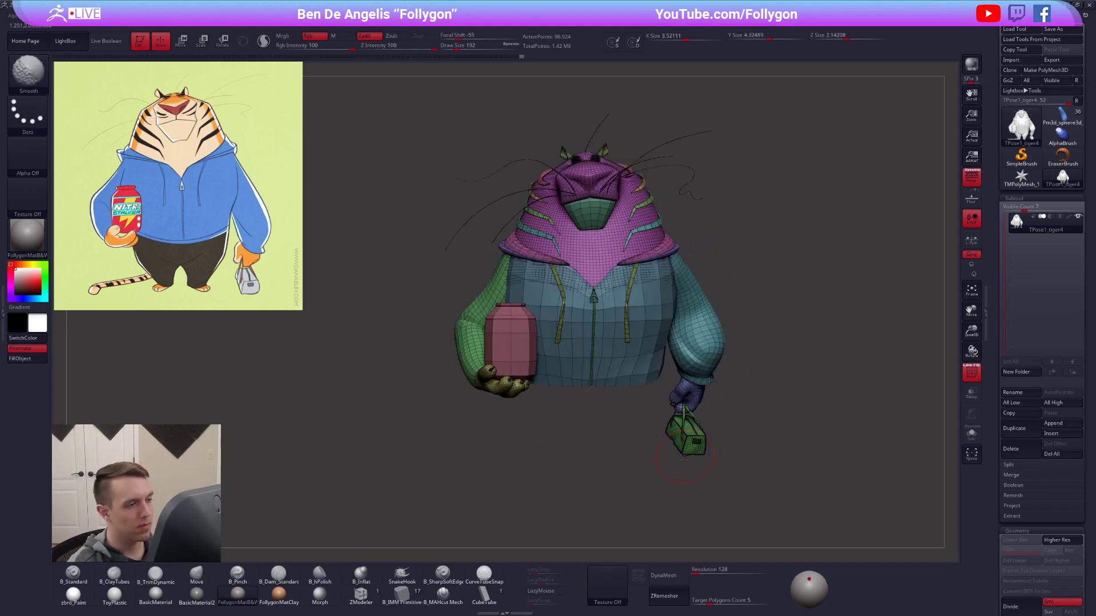
left_click(683, 503, "ctrl+shift")
key("shift+f")
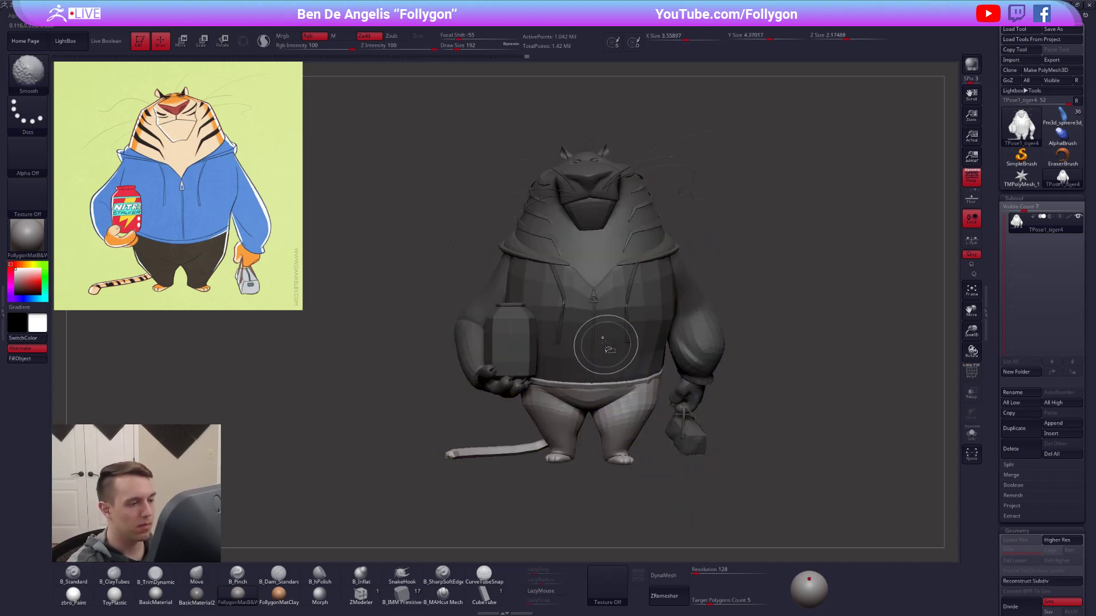
Soften the mask into a gradient across the lower part of the jacket.
left_click(601, 337, "ctrl+shift")
mouse_move(603, 341)
left_mouse_down()
mouse_move(612, 342)
mouse_move(450, 399)
mouse_move(659, 390)
mouse_move(592, 367)
left_mouse_up()
key("ctrl")
left_click(649, 376, "ctrl+shift")
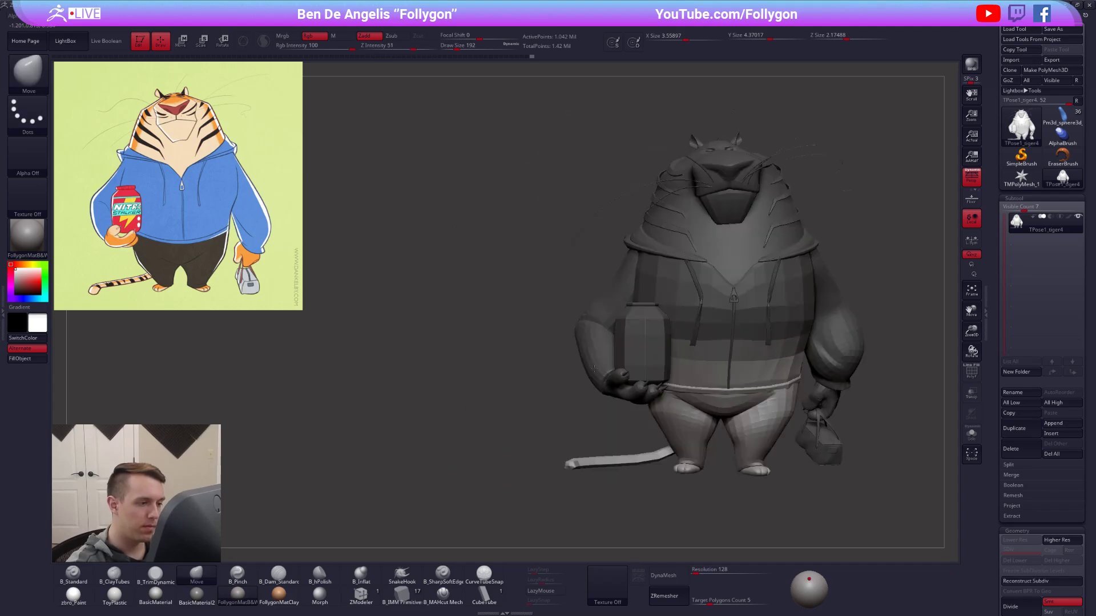
Isolate the zipper and unmask its lower end to match the jacket's mask gradient.
left_click(731, 355, "ctrl+shift")
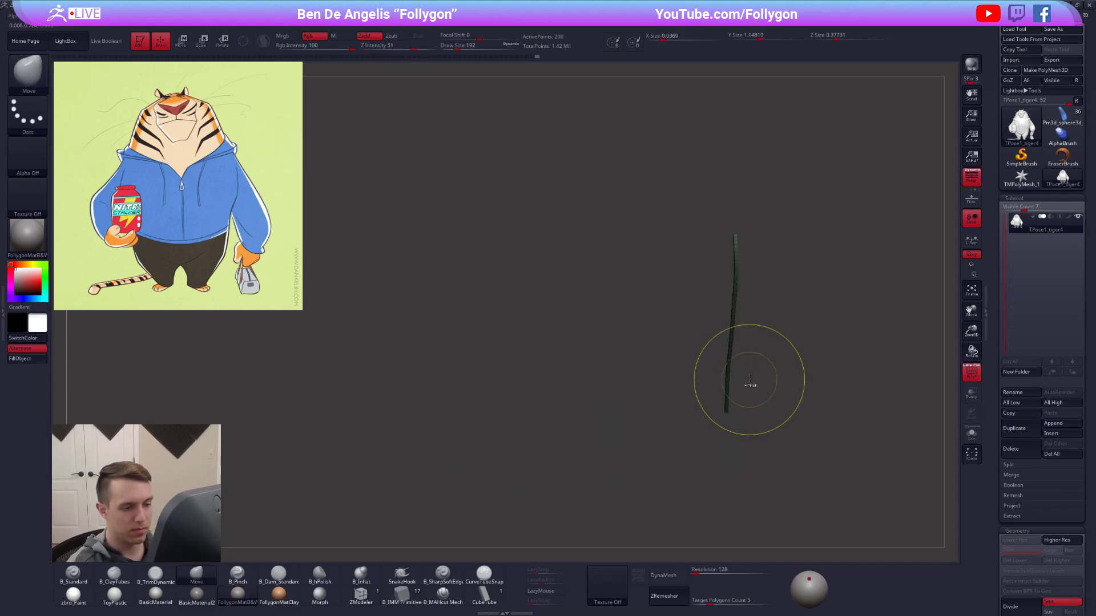
left_click(750, 380, "ctrl+shift")
mouse_move(736, 374)
right_mouse_down()
mouse_move(639, 358)
mouse_move(622, 308)
mouse_move(667, 352)
right_mouse_up()
mouse_move(660, 346)
left_mouse_down("ctrl+alt")
mouse_move(595, 371)
mouse_move(740, 444)
left_mouse_up("ctrl+alt")
key("shift+f")
mouse_move(731, 439)
right_mouse_down("ctrl")
mouse_move(809, 423)
mouse_move(728, 387)
mouse_move(733, 408)
right_mouse_up("ctrl")
left_click(630, 408, "ctrl")
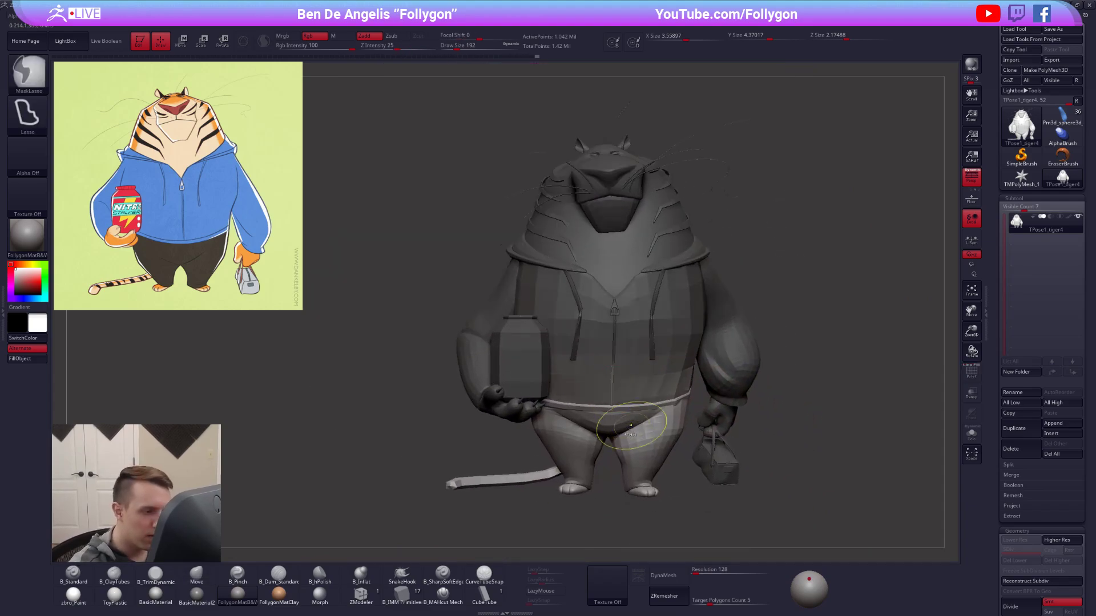
Recheck the zipper's mask in isolation, show the whole tiger, and invert the mask onto the legs and tail.
right_click_drag(617, 394, 622, 434, "alt")
left_click(609, 365, "ctrl+shift")
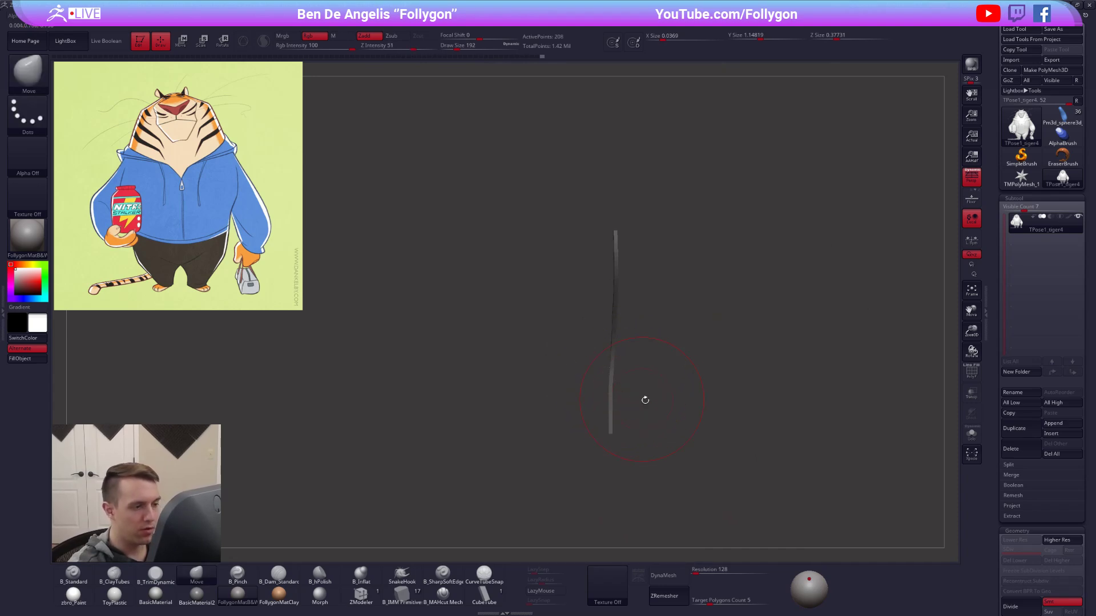
left_click(768, 412, "ctrl+shift")
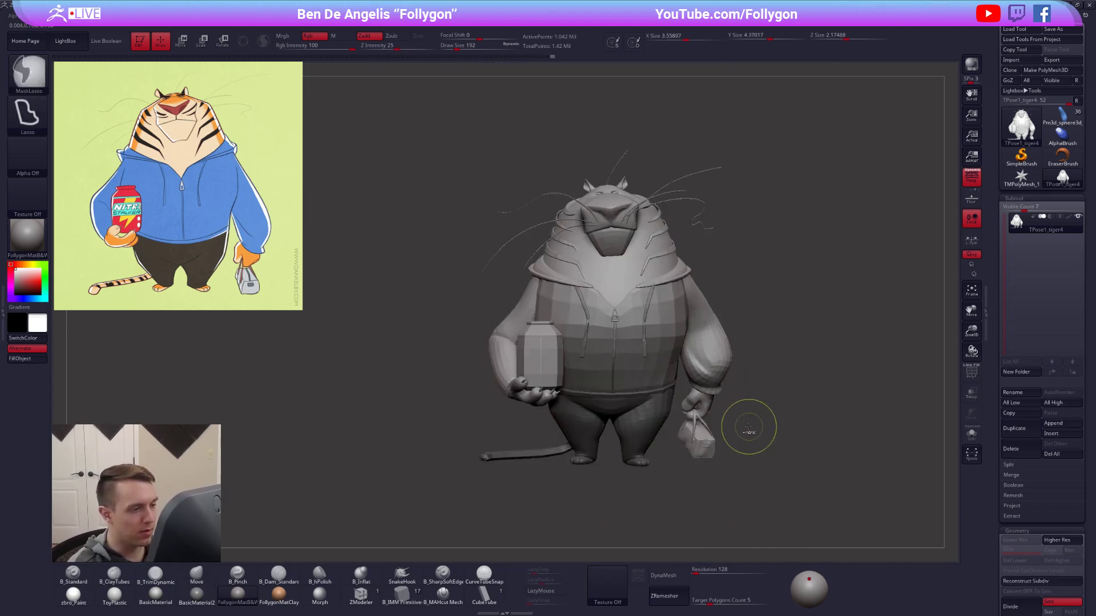
Place a vertical Transpose rotation line from the collar down past the feet, checking its placement from the side.
key("r")
left_click_drag(674, 485, 782, 445)
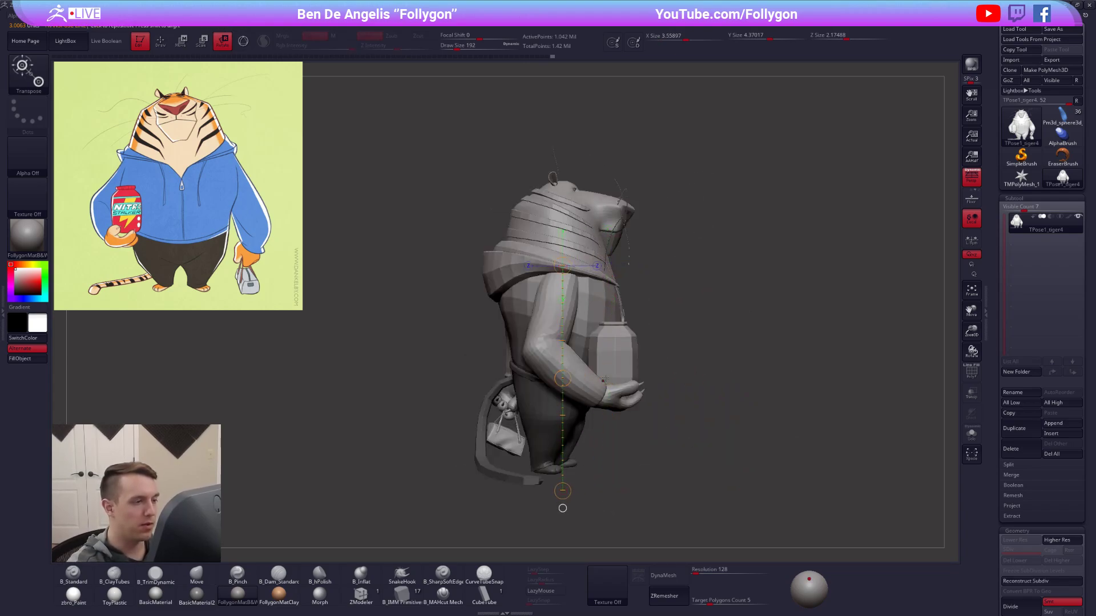
left_click_drag(603, 380, 574, 381, "shift")
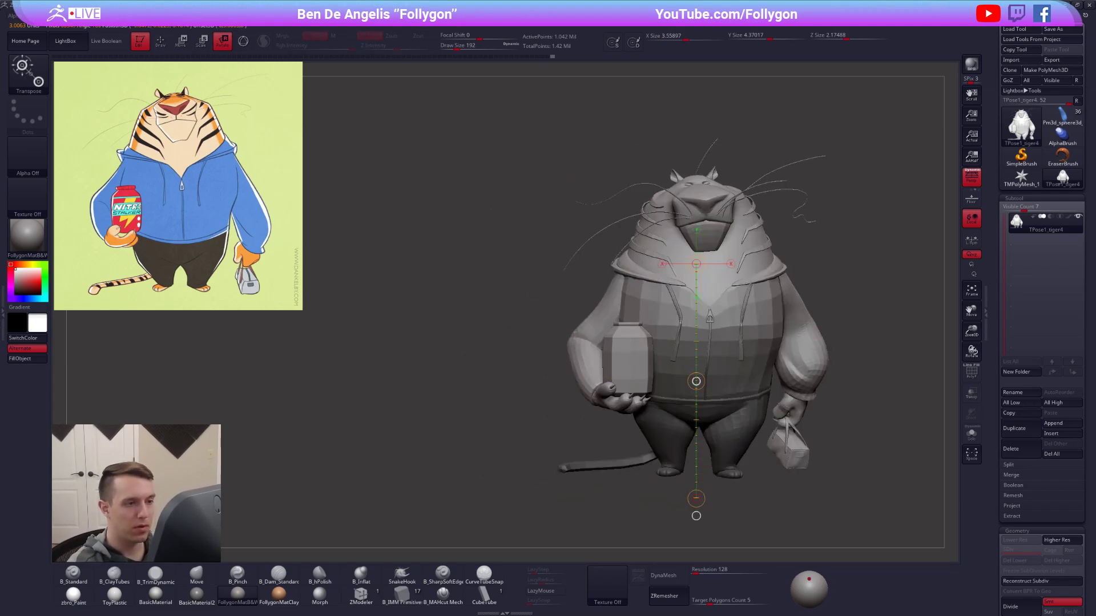
Twist the upper body slightly about the vertical line, comparing it with the untwisted pose, and clear the mask.
right_click_drag(770, 351, 650, 388, "alt")
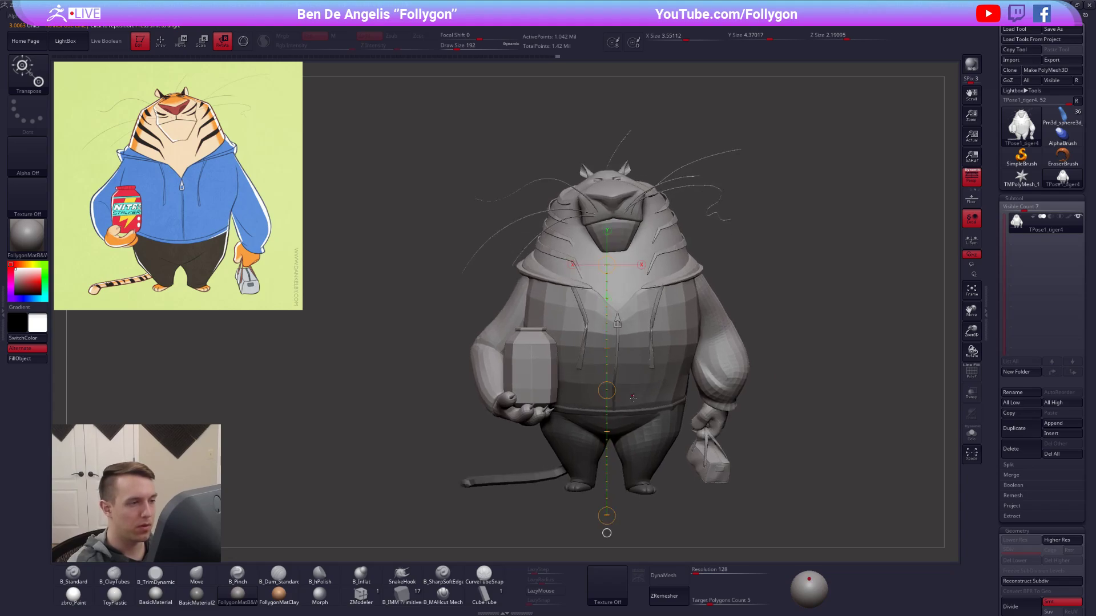
key("ctrl+z")
right_click_drag(738, 443, 697, 443, "alt")
left_click(971, 178)
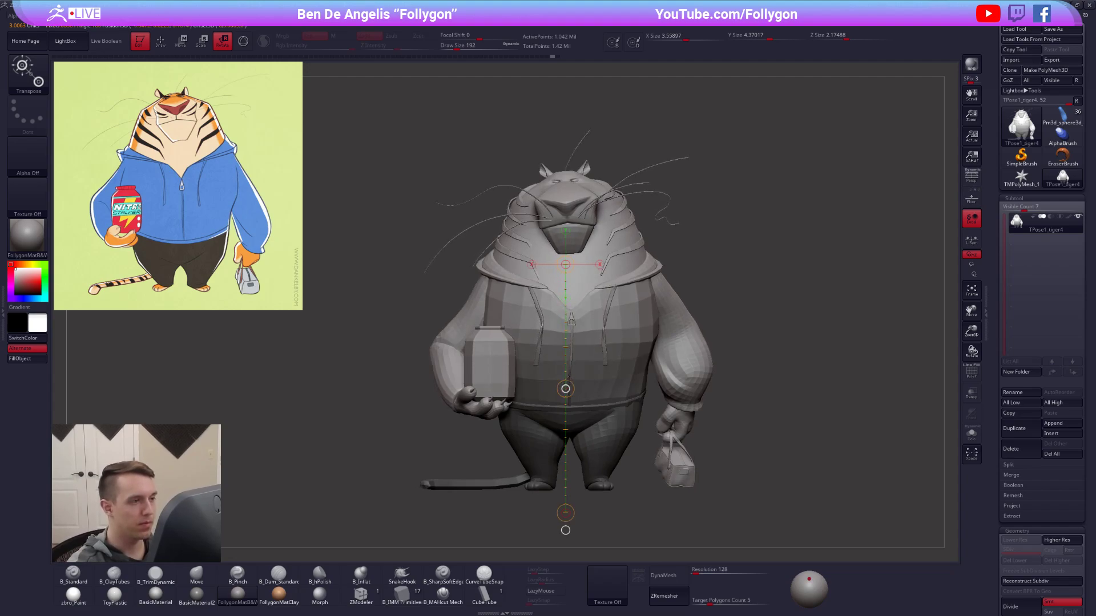
right_click_drag(738, 442, 714, 400, "ctrl")
key("q")
mouse_move(679, 451)
right_mouse_down()
mouse_move(688, 518)
mouse_move(686, 373)
mouse_move(754, 376)
right_mouse_up()
mouse_move(791, 339)
right_mouse_down("alt")
mouse_move(814, 348)
mouse_move(855, 323)
right_mouse_up("alt")
left_click(971, 177)
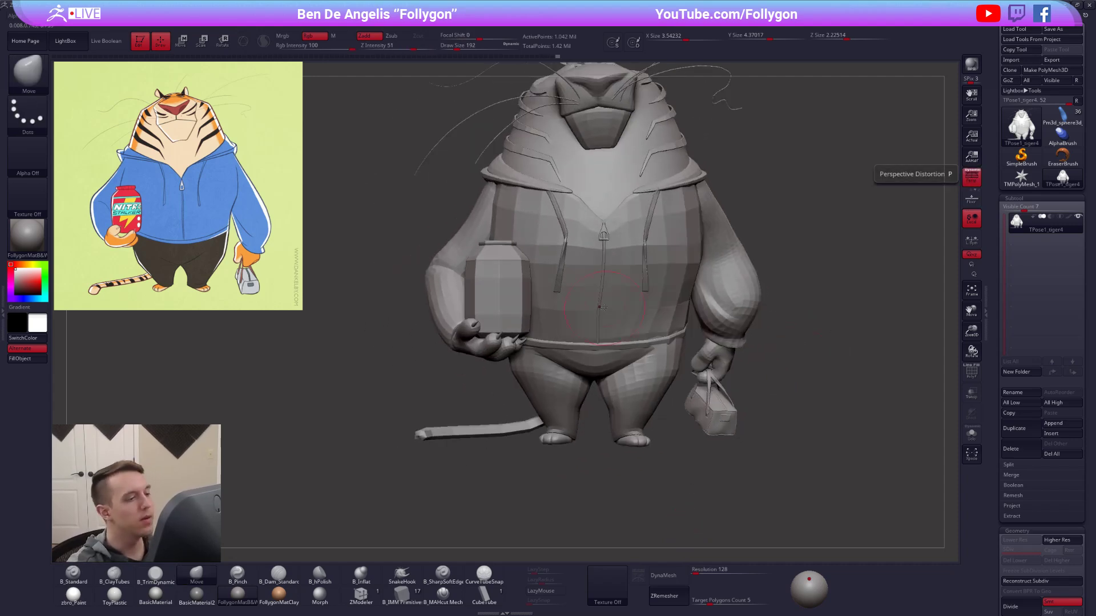
Mask everything except the zipper, realign it along the jacket front with the Move brush, and clear the mask.
right_click_drag(828, 268, 856, 329, "ctrl")
key("w")
left_click(599, 307, "ctrl")
key("q")
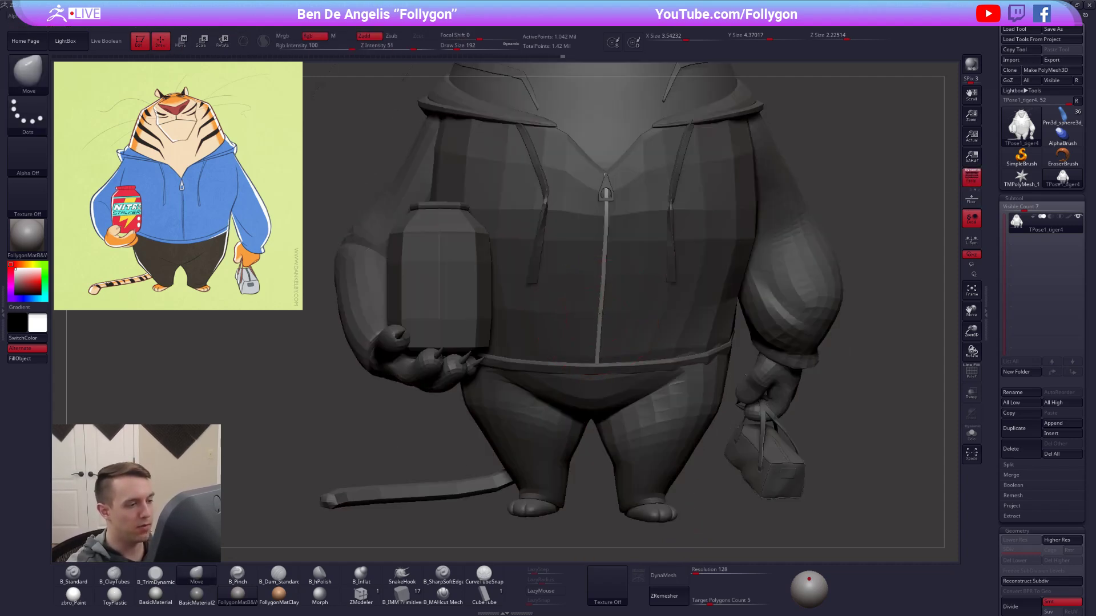
right_click_drag(646, 285, 707, 284, "ctrl")
left_click_drag(720, 271, 732, 294, "ctrl")
right_click_drag(733, 313, 736, 349, "alt")
right_click_drag(703, 296, 719, 340, "alt")
mouse_move(808, 423)
right_mouse_down("ctrl")
mouse_move(800, 413)
mouse_move(817, 419)
right_mouse_up("ctrl")
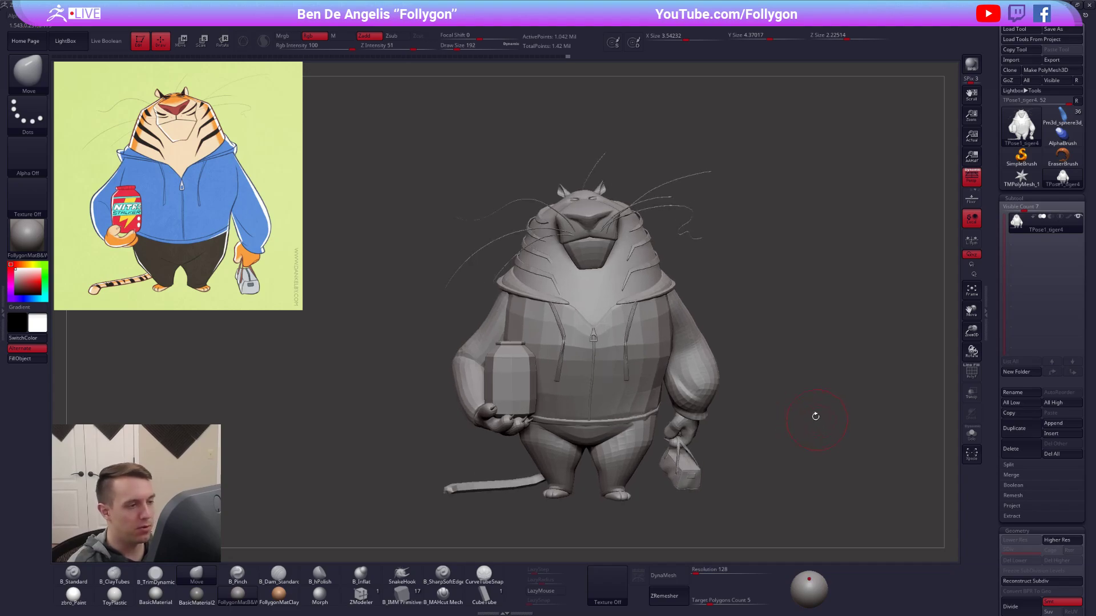
Set the brush size to 381 and hide the bag-side sleeve, both hands, the bag and the jar.
key("space")
left_click_drag(777, 403, 785, 408)
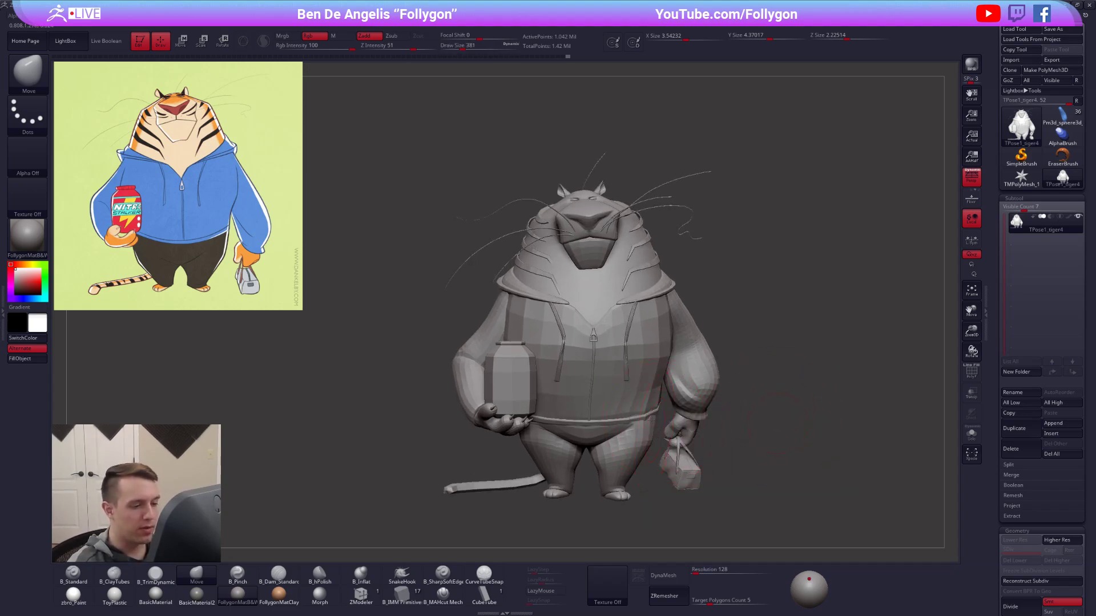
right_click_drag(654, 434, 648, 399, "alt")
left_click(703, 355, "ctrl+shift")
left_click_drag(725, 361, 731, 379, "ctrl+shift")
left_click(673, 404, "ctrl+shift")
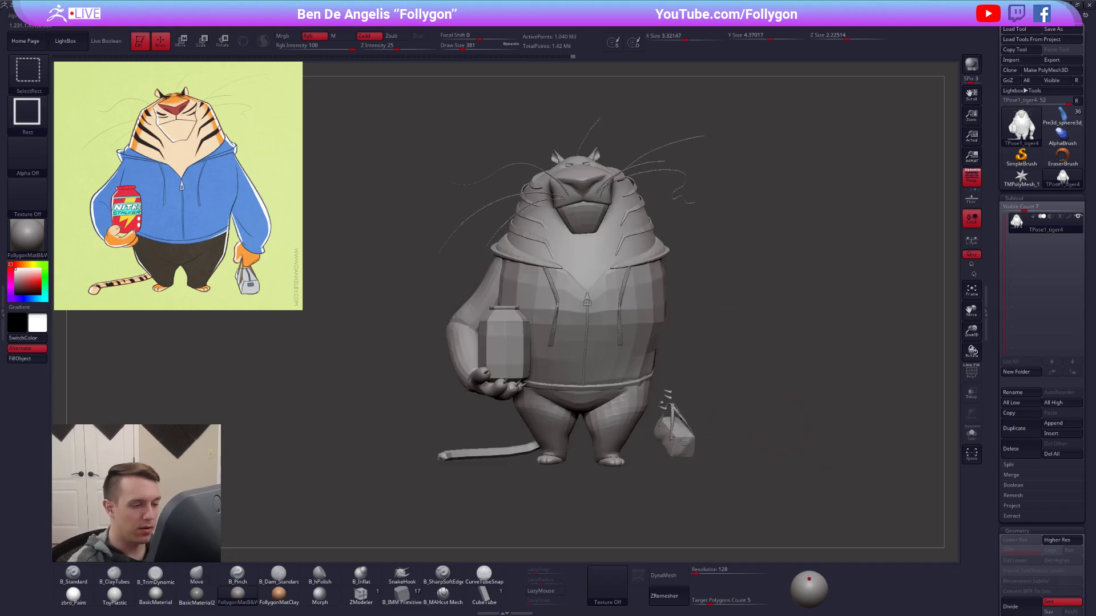
left_click(677, 426, "ctrl+shift")
left_click(500, 348, "ctrl+shift")
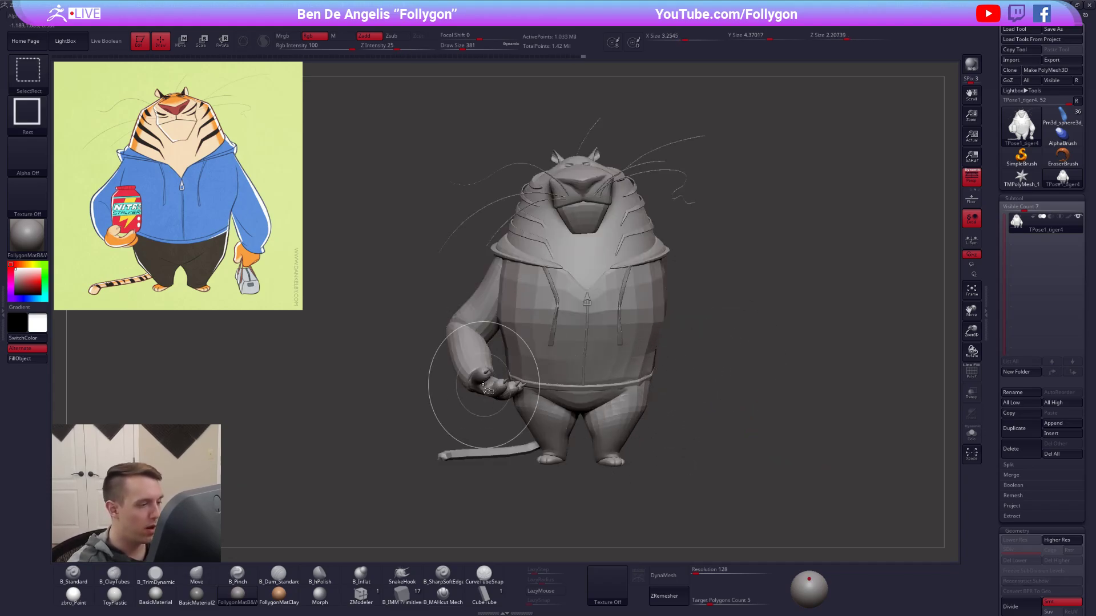
left_click(503, 383, "ctrl+shift")
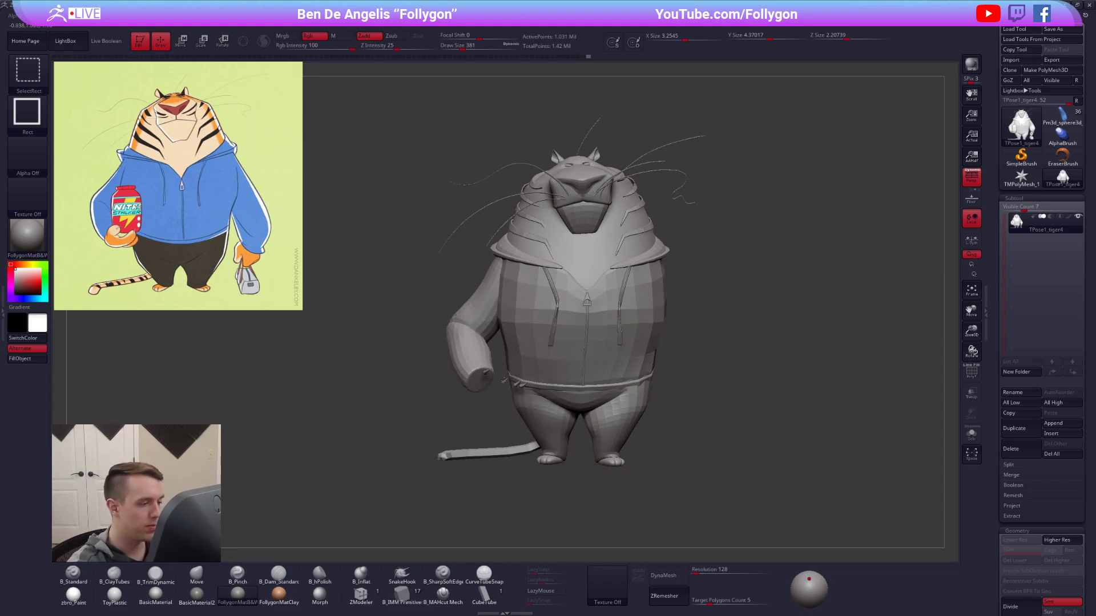
Isolate both hands, the jar and the bag, combine them into one polygroup, and show only the remaining body.
left_click_drag(710, 343, 754, 352, "ctrl+shift")
left_click_drag(766, 394, 741, 408, "ctrl+shift")
key("shift+f")
key("ctrl+w")
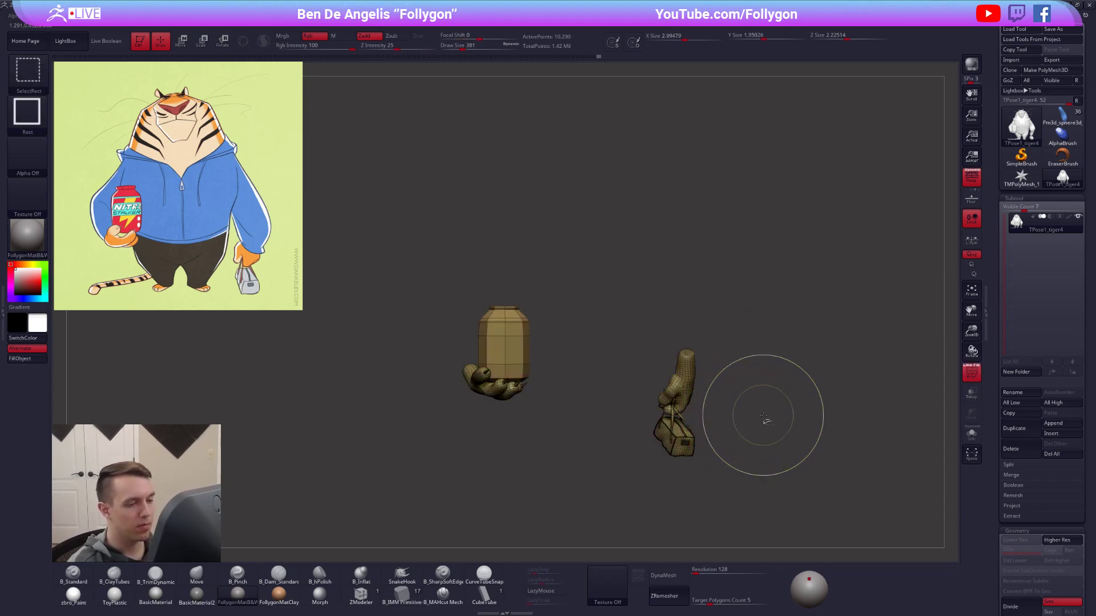
left_click(764, 420, "ctrl+shift")
key("shift+f")
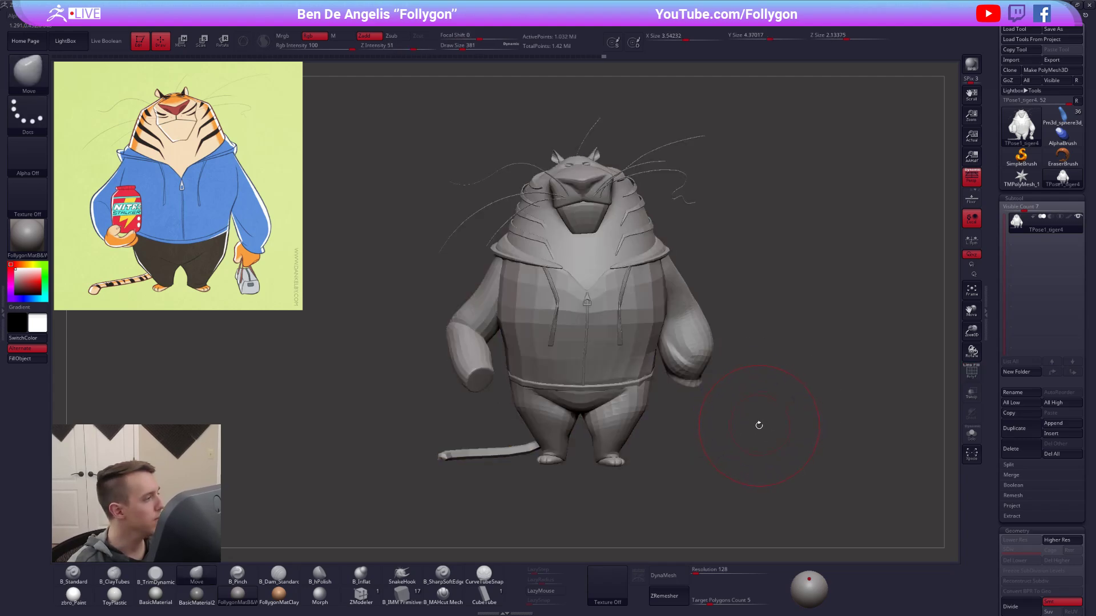
Isolate the jacket body, hood and both sleeves, combine them into one polygroup, and mask the rest of the model.
key("shift+f")
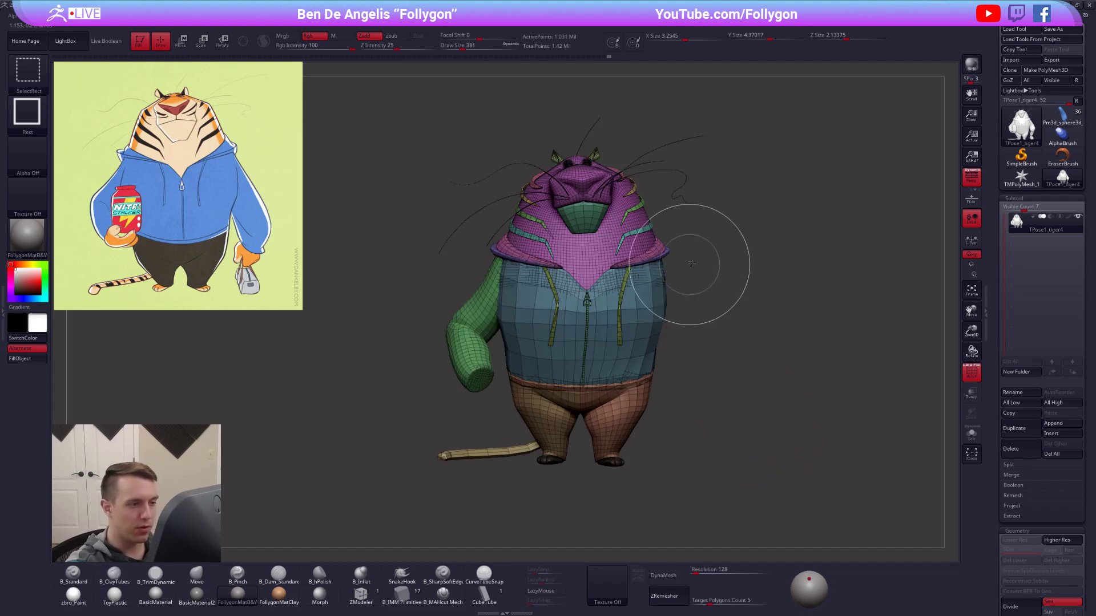
left_click(692, 273, "ctrl+shift")
left_click(692, 247, "ctrl+shift")
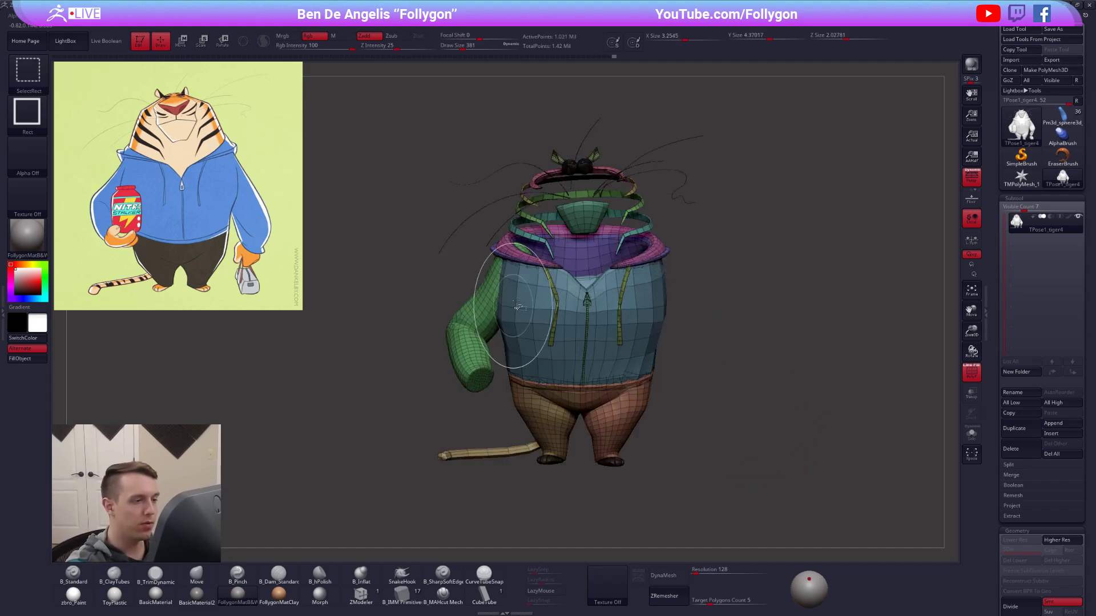
left_click(519, 285, "ctrl+alt+shift")
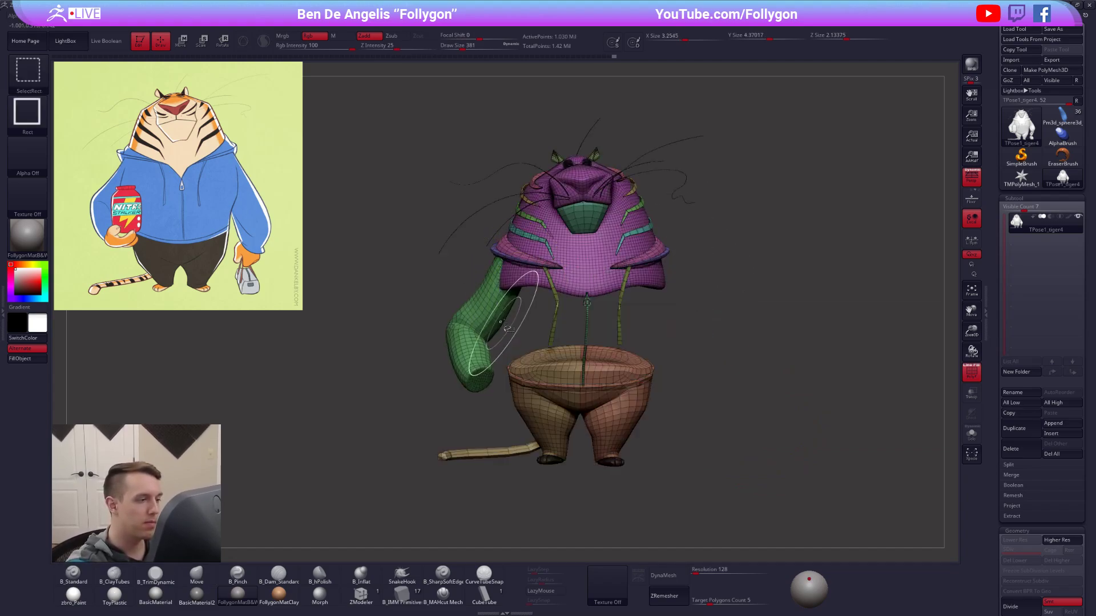
left_click(471, 302, "ctrl+alt+shift")
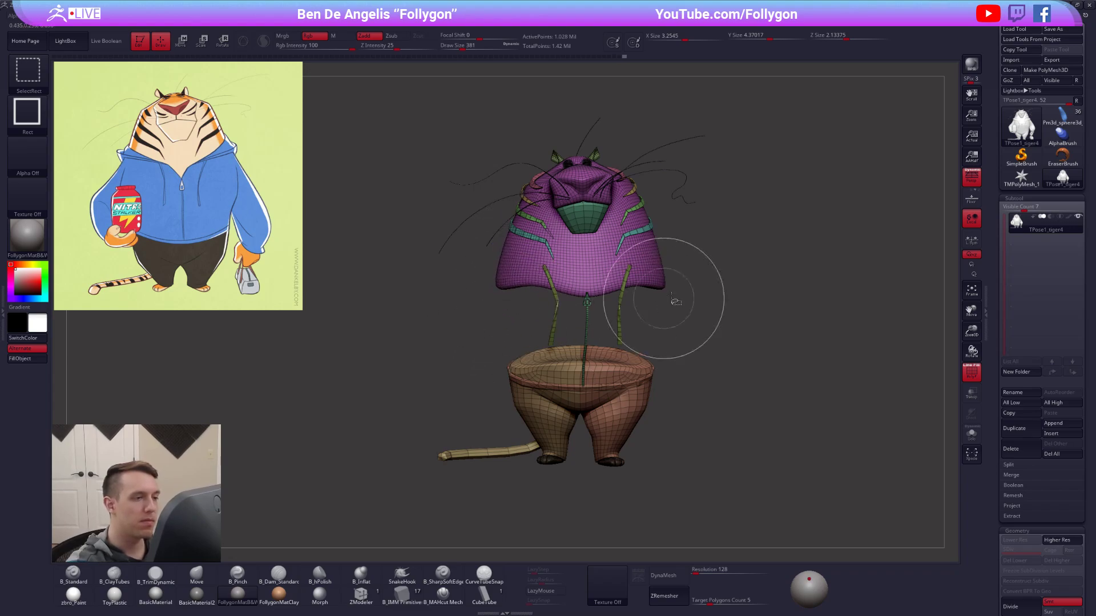
left_click(742, 297, "ctrl+shift")
left_click(676, 404, "ctrl+alt+shift")
key("ctrl+w")
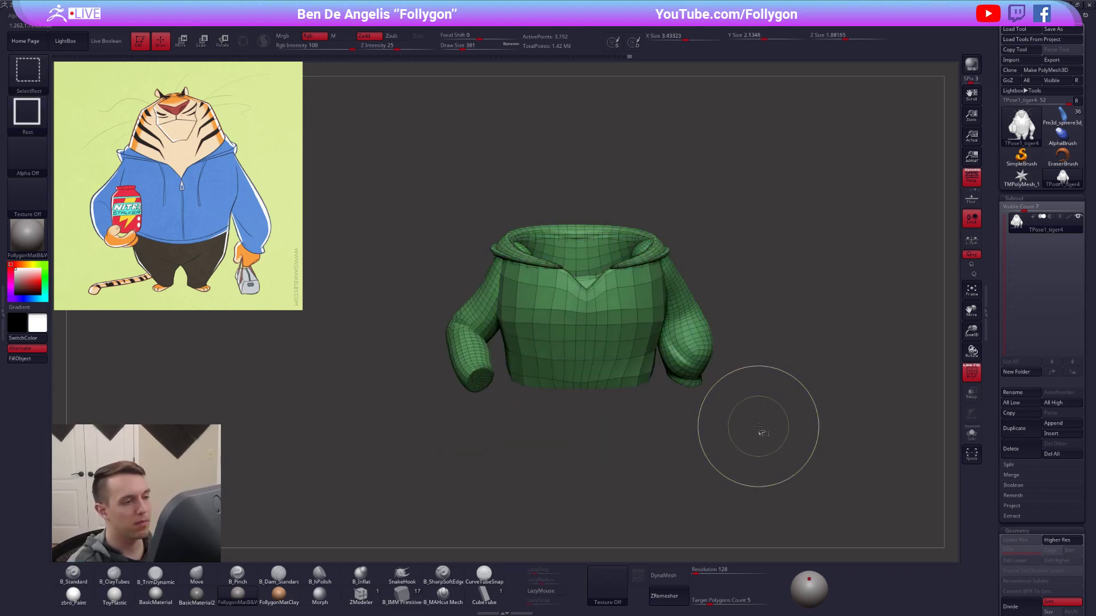
left_click(765, 440, "ctrl+shift")
left_click(767, 436, "ctrl")
key("shift+f")
Select the Move brush at size 615 and reshape the jacket around the bag-side shoulder and lower front.
key("b")
key("m")
key("v")
left_click_drag(748, 403, 686, 377)
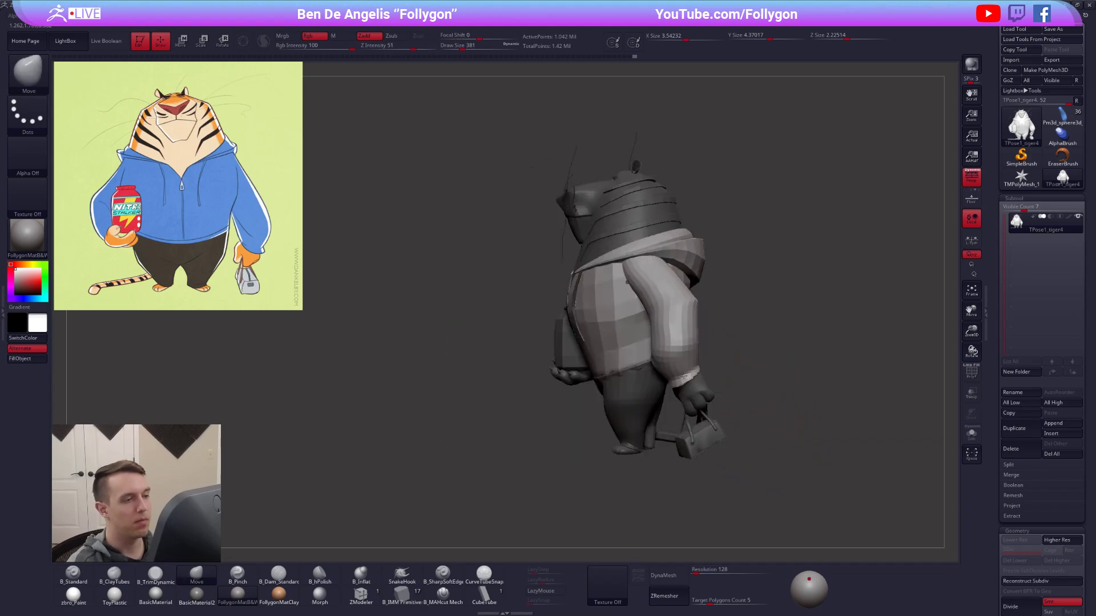
key("space")
left_click_drag(632, 258, 634, 262)
key("space")
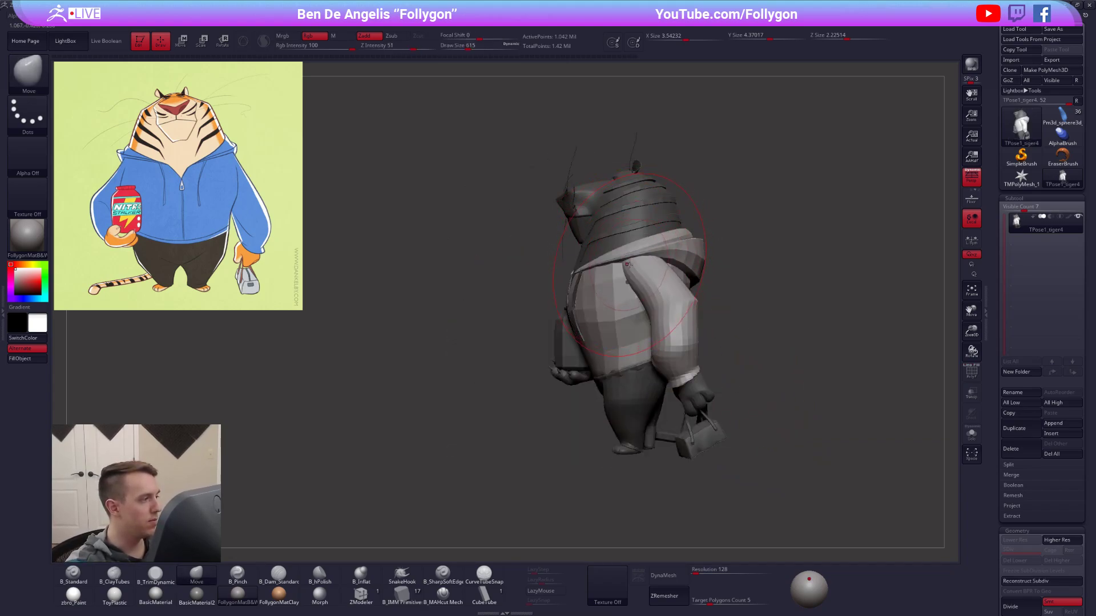
right_click_drag(632, 268, 664, 273, "shift")
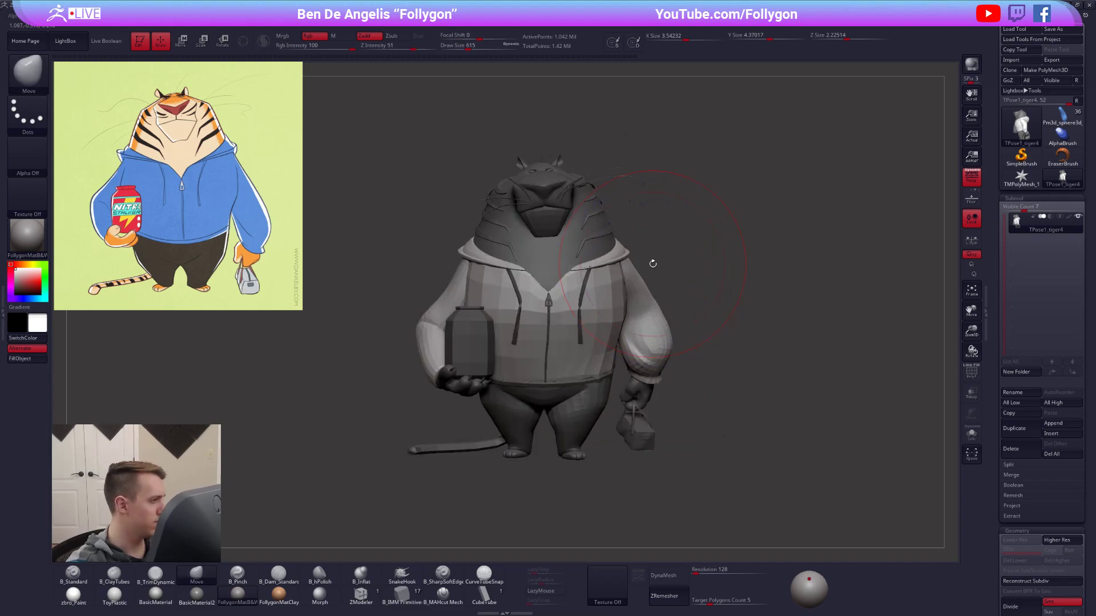
right_click_drag(623, 368, 627, 388)
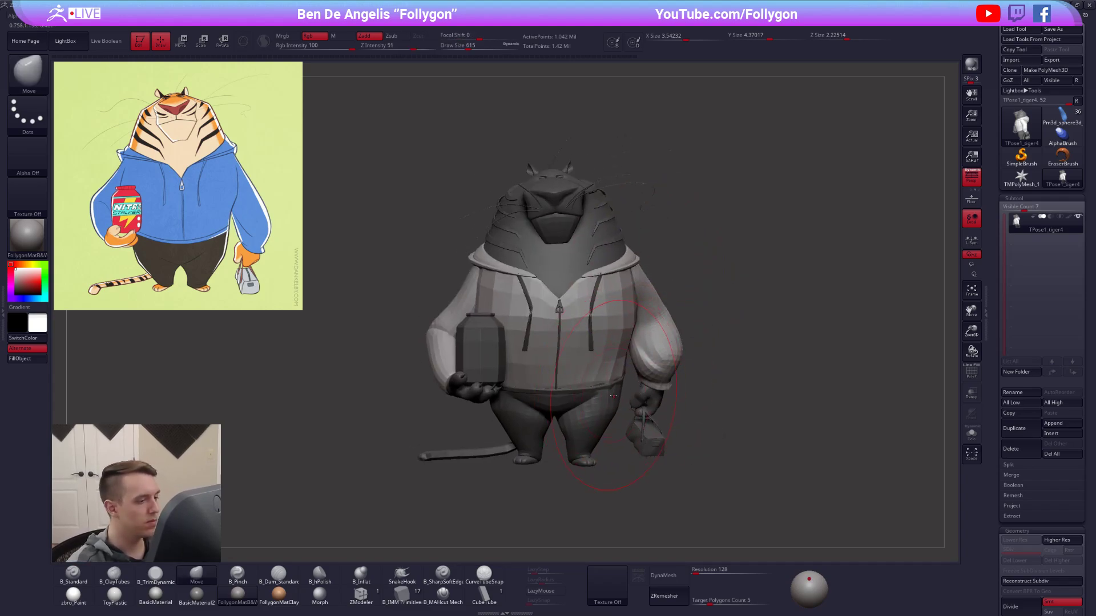
Isolate the jacket's waistband, clear its mask, and show the whole model.
key("shift+f")
left_click(614, 394, "ctrl+shift")
mouse_move(656, 338)
left_mouse_down("ctrl+alt")
mouse_move(435, 313)
mouse_move(657, 412)
left_mouse_up("ctrl+alt")
mouse_move(729, 423)
right_mouse_down("ctrl")
mouse_move(736, 435)
mouse_move(742, 422)
right_mouse_up("ctrl")
key("shift+f")
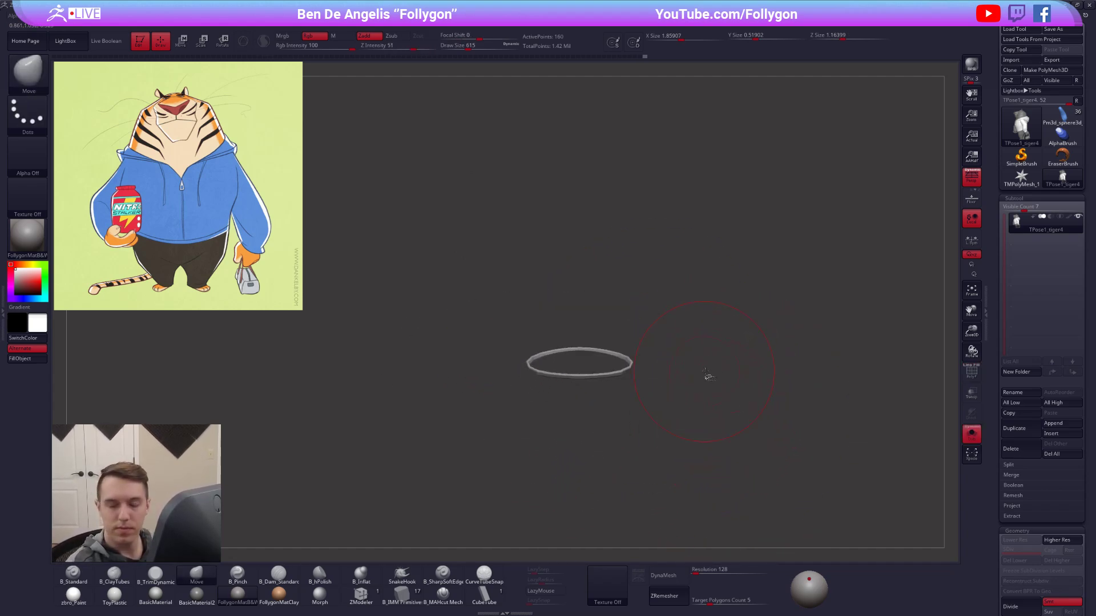
left_click(684, 379, "ctrl+shift")
right_click_drag(683, 379, 673, 371, "alt")
Set the brush size to 537 and adjust the jacket's lower edge on the bag side.
key("space")
left_click_drag(630, 376, 625, 376)
right_click_drag(627, 376, 633, 337)
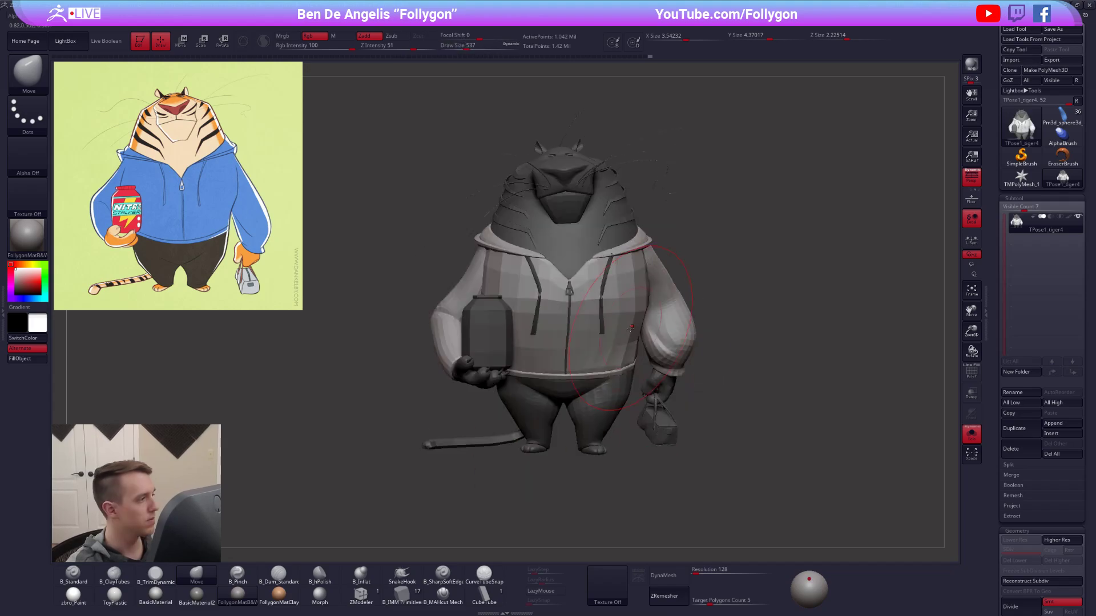
Isolate both hood drawstrings, clear their mask, and show the whole model.
left_click(603, 286, "ctrl+shift")
mouse_move(609, 230)
left_mouse_down("ctrl+alt")
mouse_move(615, 364)
mouse_move(674, 295)
left_mouse_up("ctrl+alt")
left_click_drag(525, 235, 576, 291, "ctrl+alt")
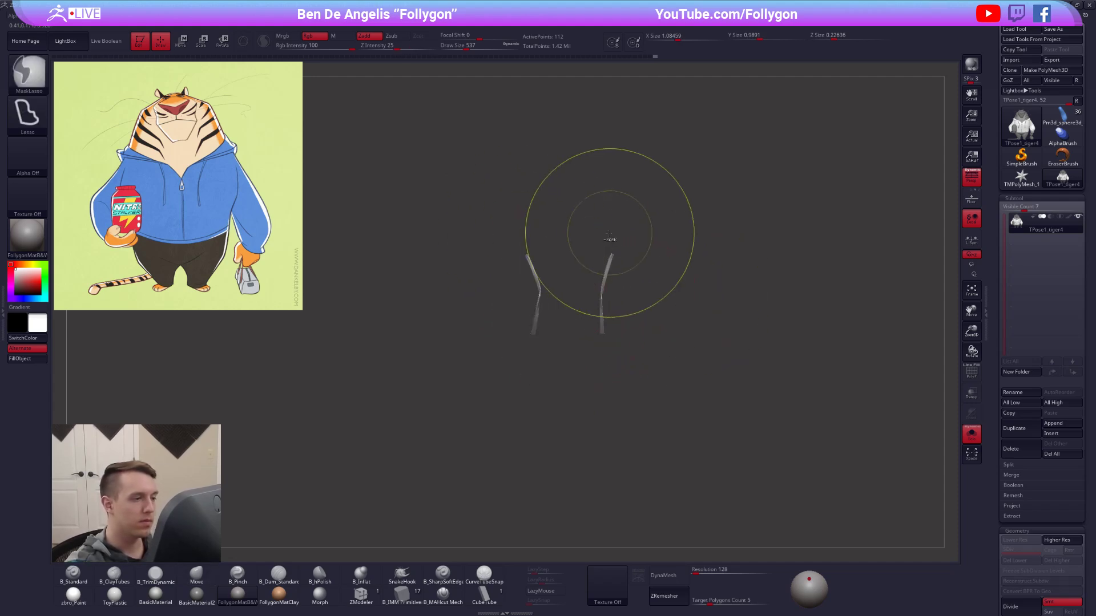
left_click(572, 295, "ctrl+shift")
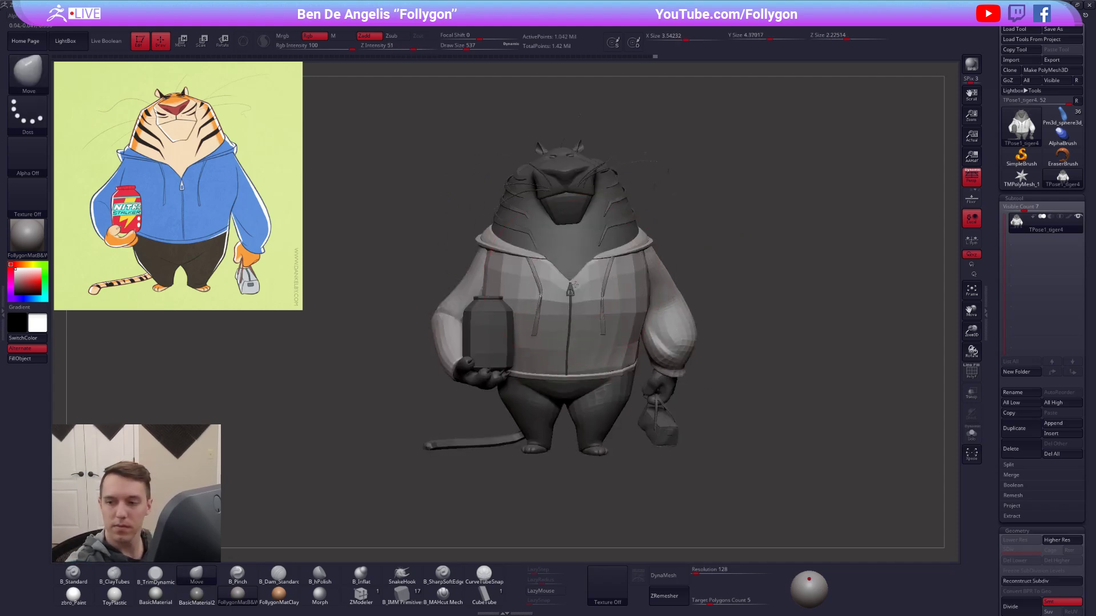
Isolate the zipper pull and zipper line, clear their mask, and show the whole model.
left_click(571, 295, "ctrl+shift")
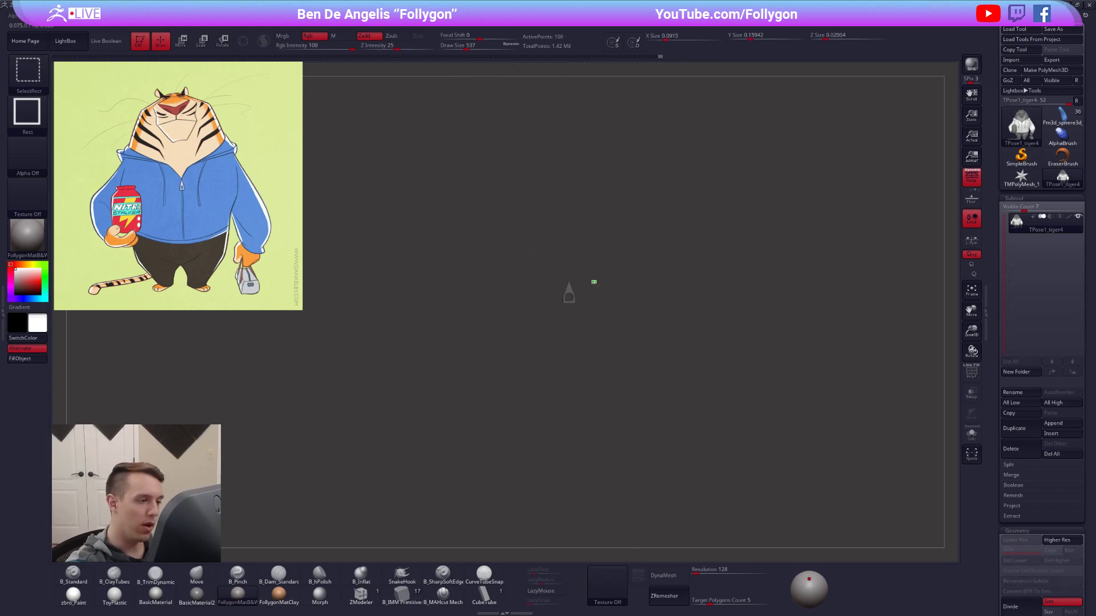
left_click(570, 296, "ctrl+shift")
left_click(570, 326, "ctrl+shift")
right_click_drag(673, 229, 726, 296, "ctrl")
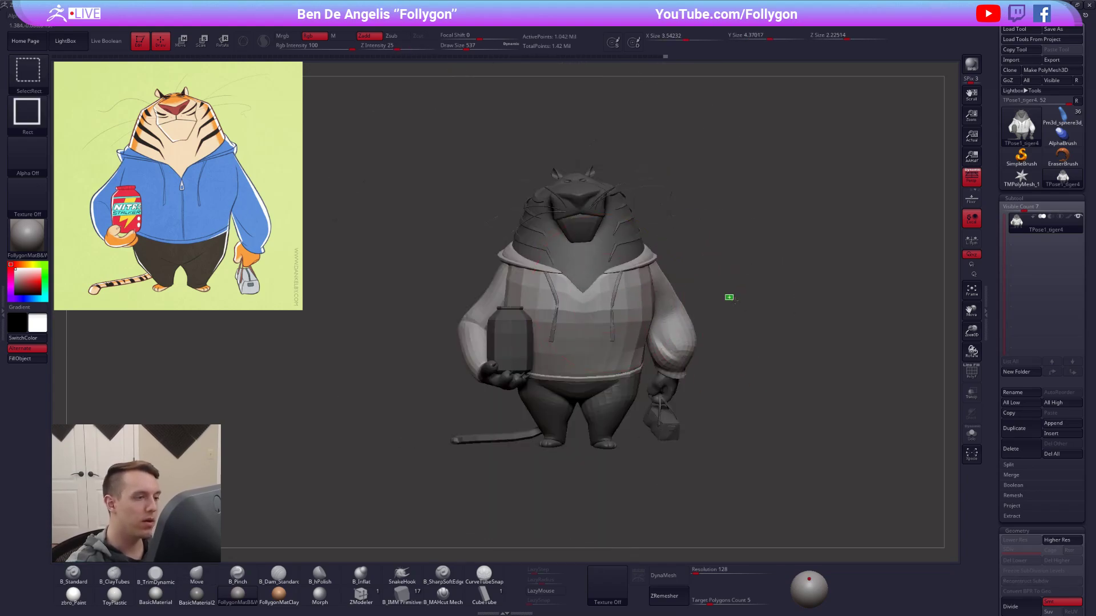
left_click_drag(726, 296, 714, 302, "ctrl+shift")
mouse_move(609, 266)
left_mouse_down("ctrl")
mouse_move(690, 400)
mouse_move(736, 403)
left_mouse_up("ctrl")
left_click(765, 408, "ctrl+shift")
Reshape the bag-side shoulder and sleeve from the side with the Move brush at sizes 556 and 636.
right_click_drag(767, 409, 684, 394)
key("space")
left_click_drag(674, 271, 675, 271)
right_click_drag(659, 293, 664, 316, "alt")
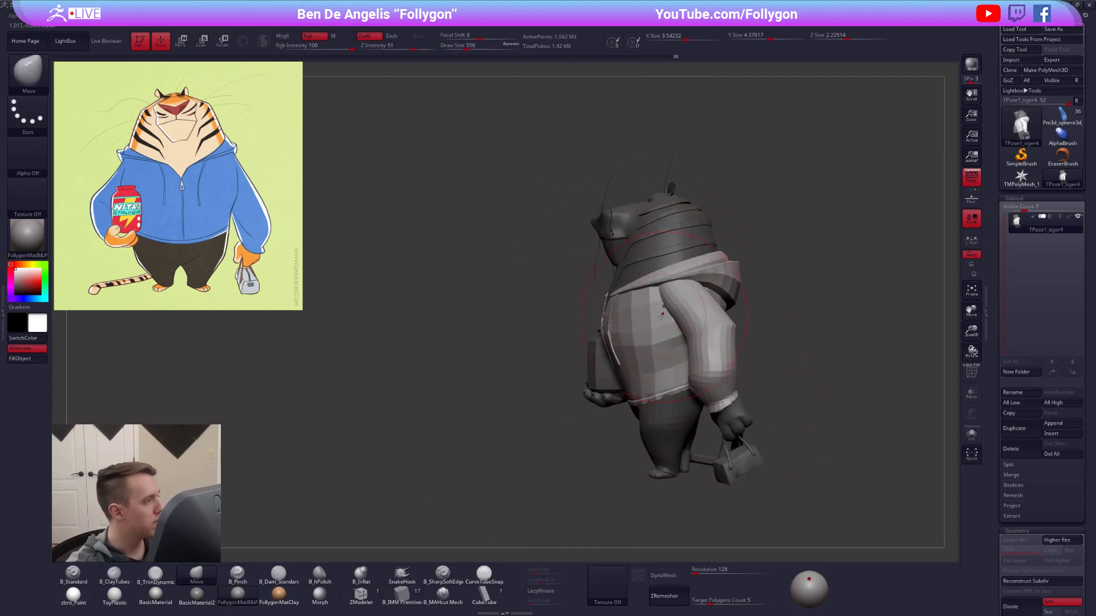
key("space")
left_click_drag(667, 294, 673, 294)
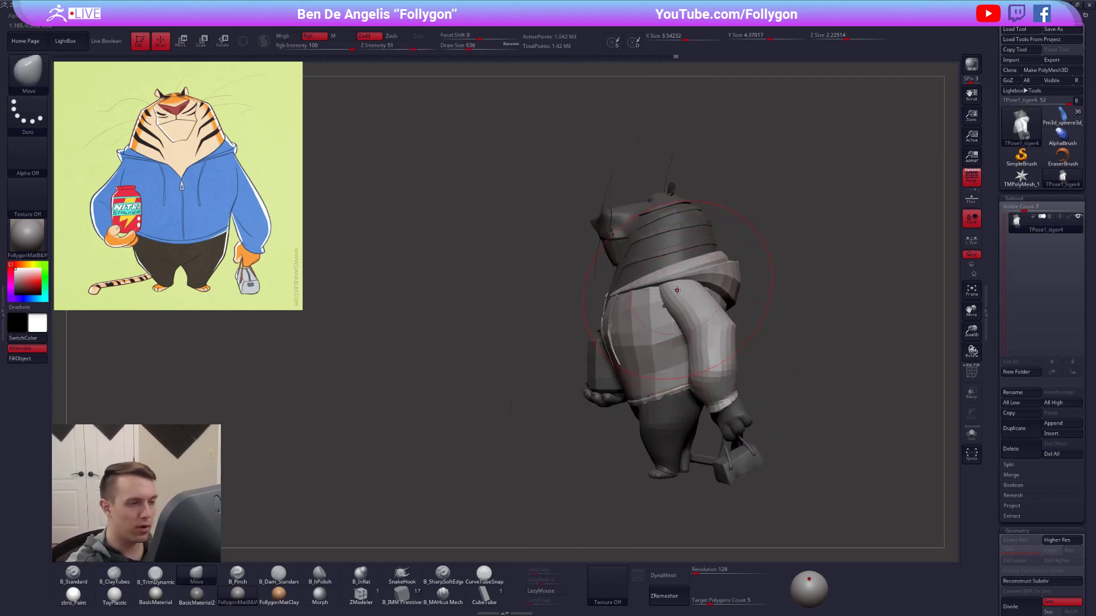
right_click_drag(677, 279, 628, 267)
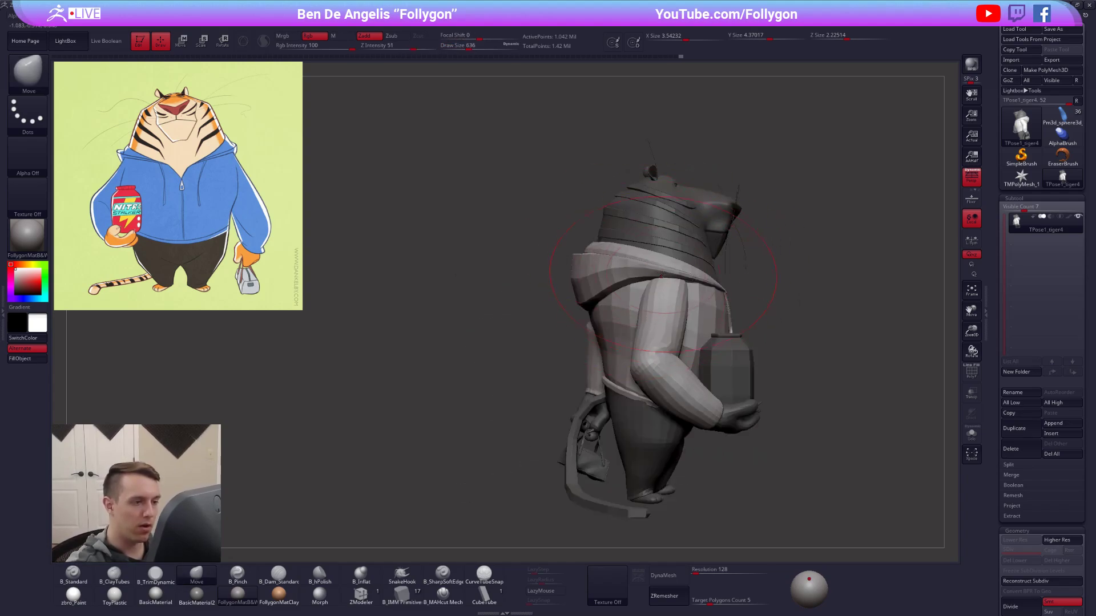
Adjust the jar-side shoulder and back of the jacket with the Move brush, reducing its size to 519.
key("space")
left_click_drag(680, 281, 674, 281)
right_click_drag(660, 297, 592, 320, "alt")
key("space")
left_click_drag(590, 304, 591, 305)
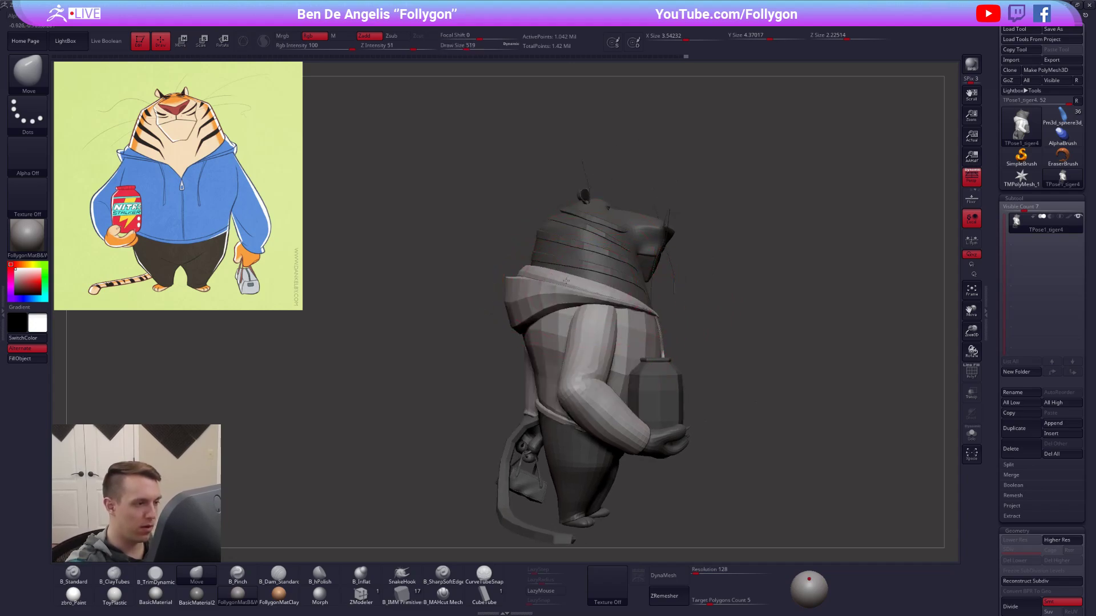
right_click_drag(783, 427, 652, 391)
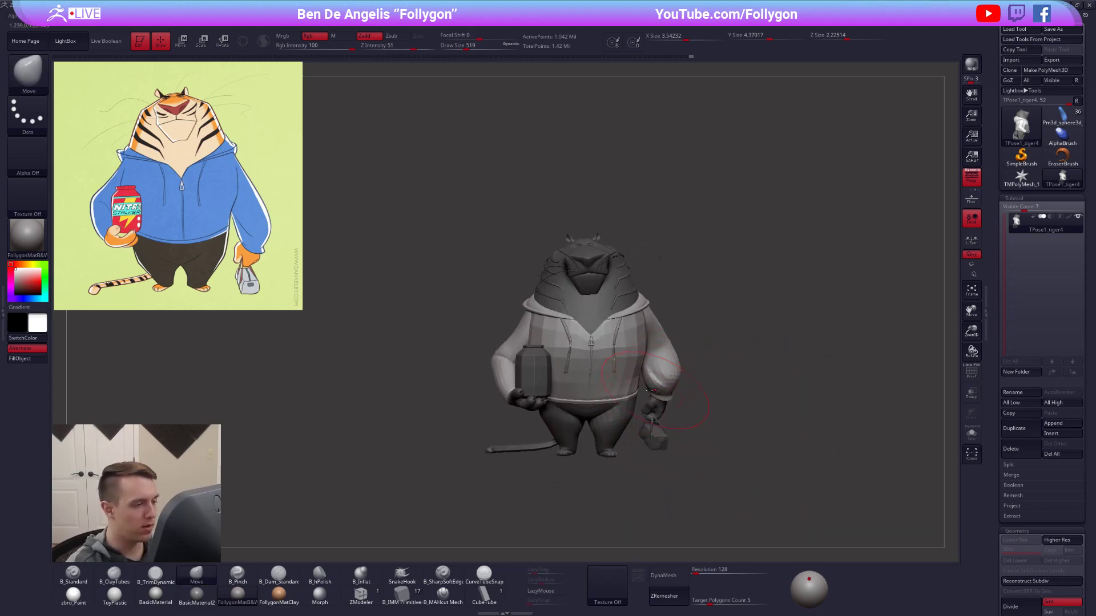
Set the brush size to 699 and make broad adjustments to the jacket's sleeve and shoulder silhouette.
key("space")
left_click(650, 321)
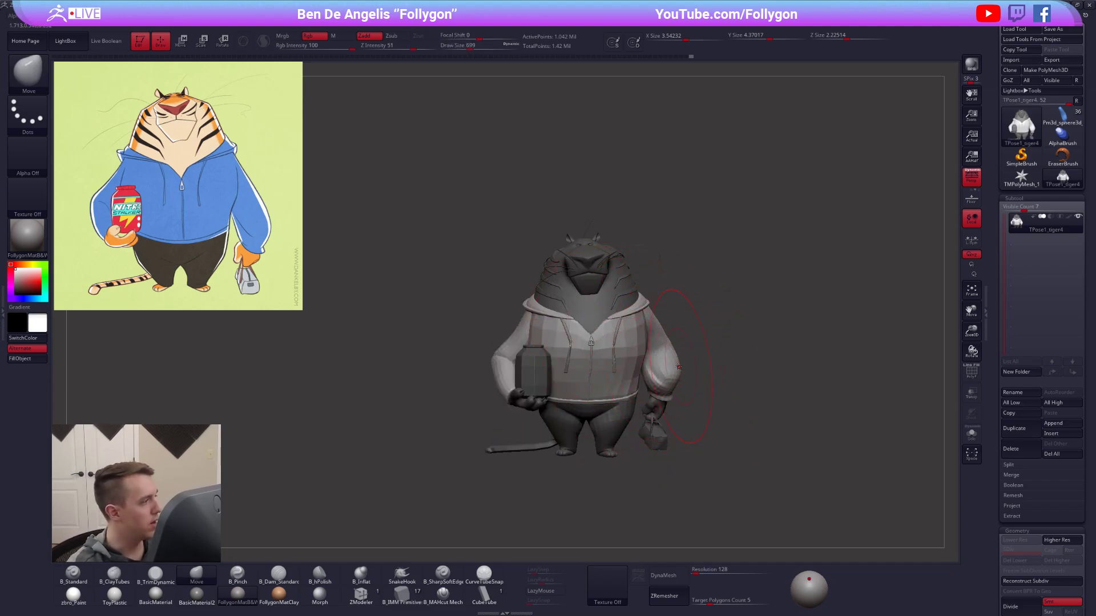
mouse_move(671, 366)
right_mouse_down()
mouse_move(618, 316)
mouse_move(699, 234)
mouse_move(635, 307)
mouse_move(676, 307)
right_mouse_up()
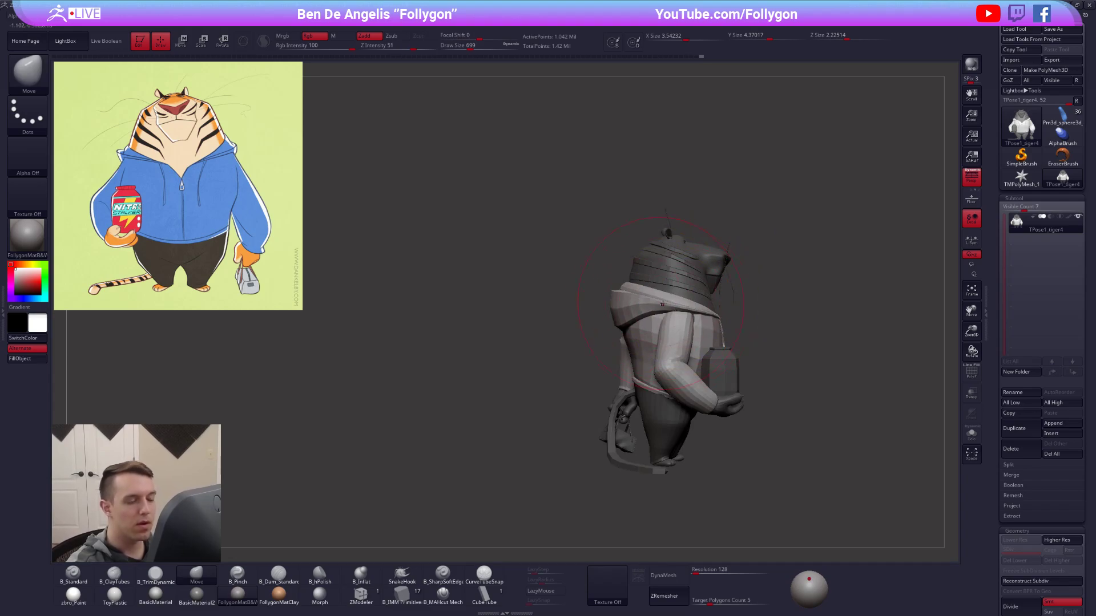
key("space")
left_click(680, 323)
mouse_move(680, 326)
right_mouse_down("alt")
mouse_move(572, 363)
mouse_move(544, 334)
mouse_move(562, 376)
right_mouse_up("alt")
Refine the jacket and bag-side sleeve with the Move brush at size 465, checking the shape against the reference illustration.
key("space")
left_click(691, 380)
mouse_move(691, 380)
right_mouse_down("alt")
mouse_move(706, 445)
mouse_move(658, 461)
right_mouse_up("alt")
key("space")
left_click(749, 413)
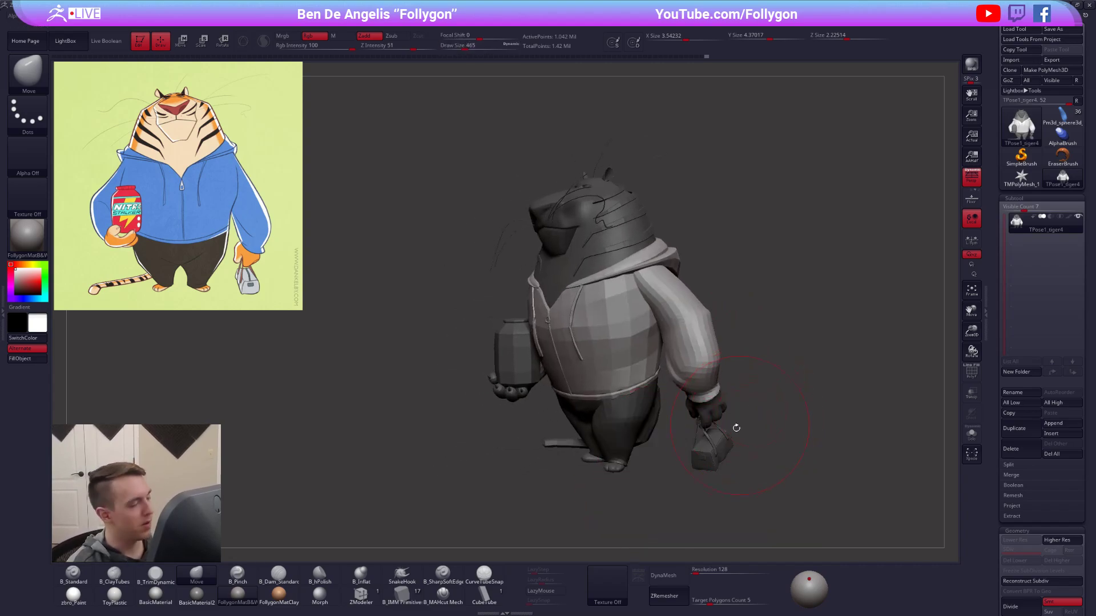
right_click_drag(718, 460, 709, 448)
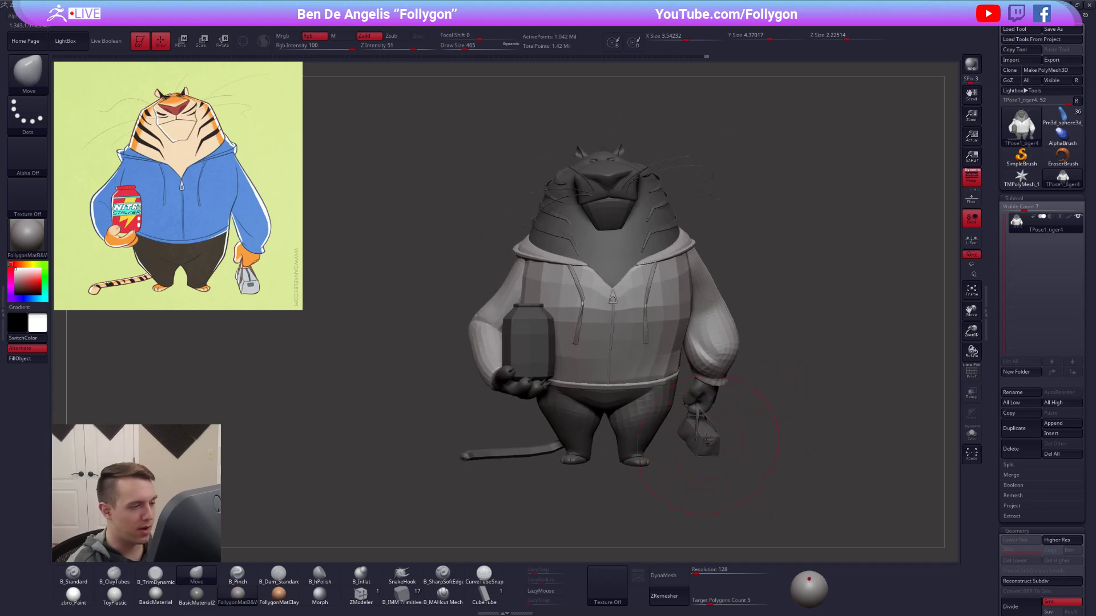
right_click_drag(699, 390, 633, 495)
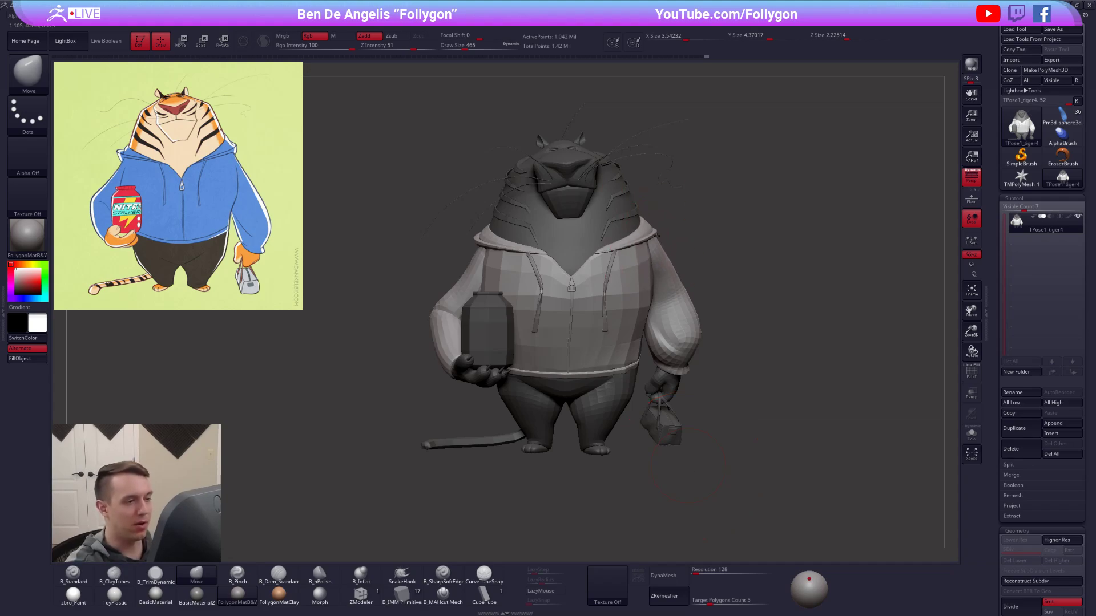
left_click_drag(734, 447, 740, 452)
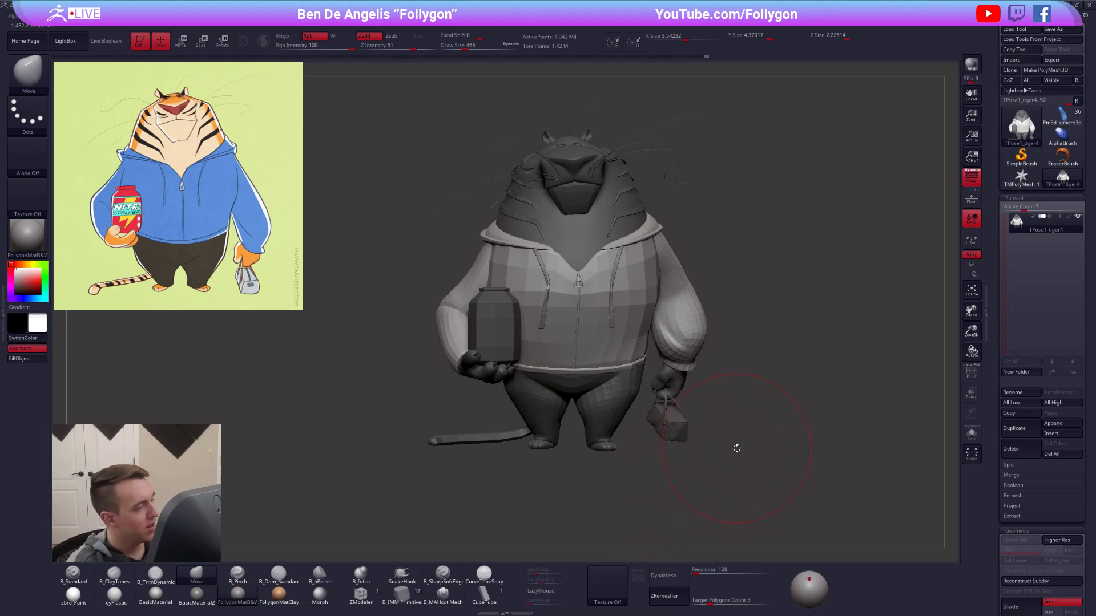
Set the brush size to 447 and refine the lower jacket near the waistband.
right_click_drag(611, 379, 548, 378)
key("space")
left_click_drag(621, 375, 635, 379)
key("space")
mouse_move(637, 371)
right_mouse_down()
mouse_move(643, 384)
mouse_move(654, 376)
mouse_move(627, 341)
mouse_move(647, 290)
mouse_move(476, 341)
right_mouse_up()
Isolate the jacket, separate each sleeve with a topological mask, and assign each sleeve its own polygroup.
key("ctrl+shift")
left_click(627, 342, "ctrl+shift")
key("w")
left_click_drag(454, 329, 533, 326, "ctrl")
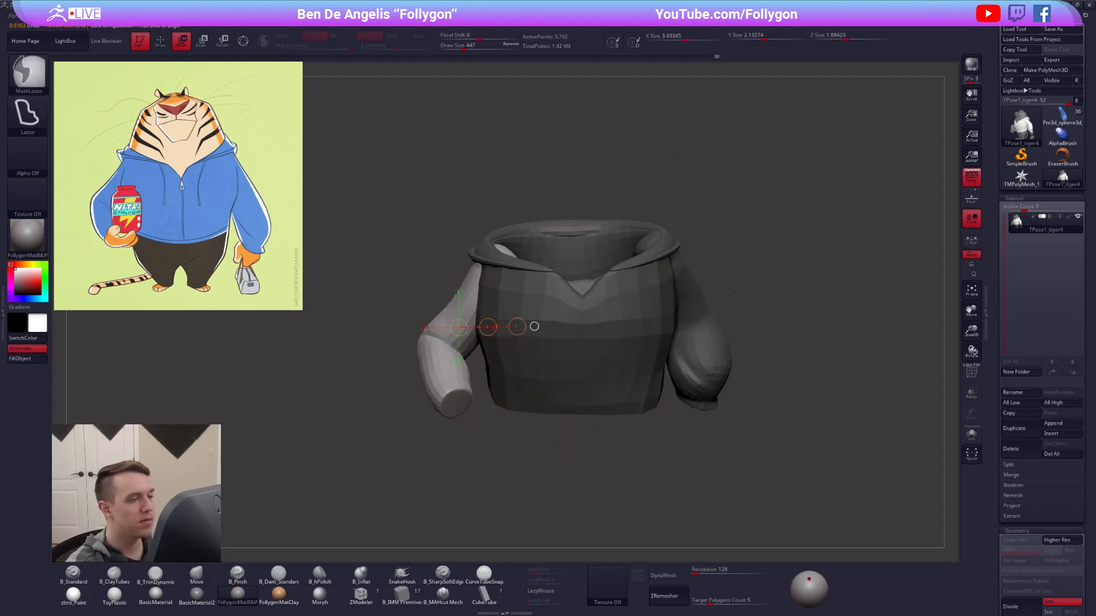
key("ctrl+z")
left_click_drag(700, 330, 625, 343, "ctrl")
key("ctrl+i")
key("ctrl+w")
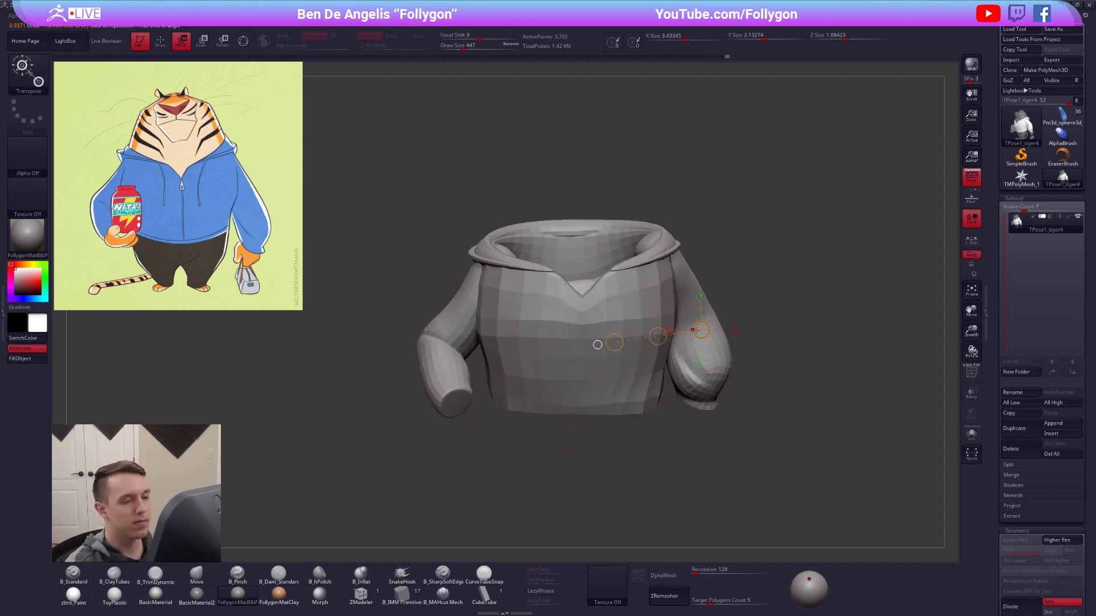
Hide both sleeves to isolate the jacket's torso and hood, and bring the rest of the model back.
key("q")
left_click(611, 343, "ctrl+shift")
left_click(460, 379, "ctrl+alt+shift")
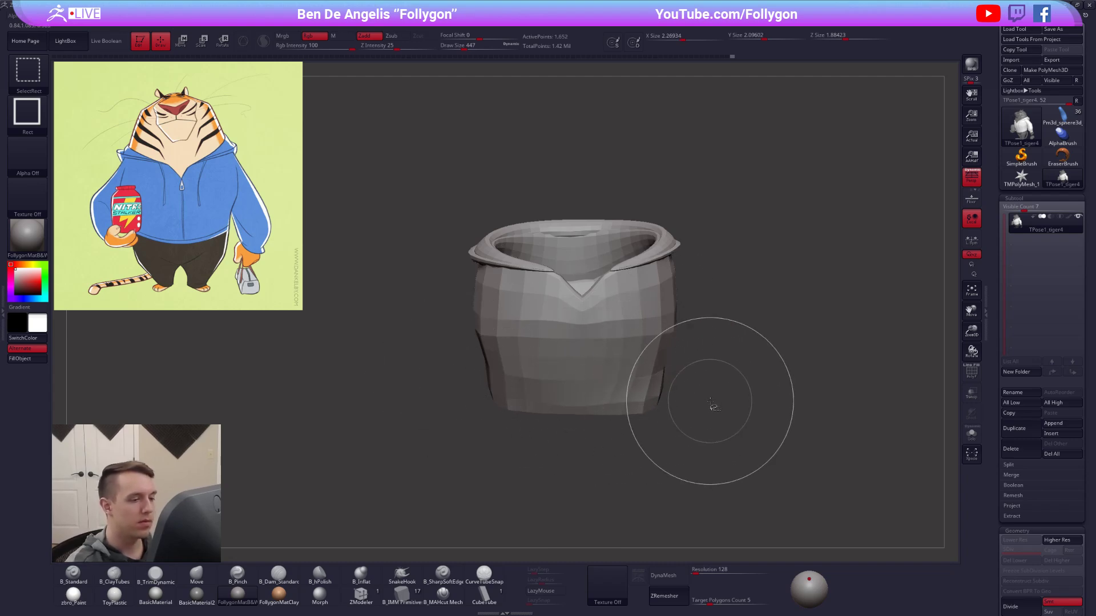
left_click(742, 392, "ctrl+shift")
mouse_move(738, 389)
left_mouse_down("alt")
mouse_move(690, 369)
mouse_move(692, 392)
mouse_move(720, 400)
mouse_move(725, 445)
left_mouse_up("alt")
Hide the jacket's torso and hood, mask everything still visible including the sleeves, and show the whole model.
key("shift+f")
key("shift+f")
key("shift+f")
left_click(583, 308, "ctrl+shift")
left_click(634, 331, "ctrl+shift")
left_click_drag(634, 332, 630, 306, "alt")
key("ctrl+shift")
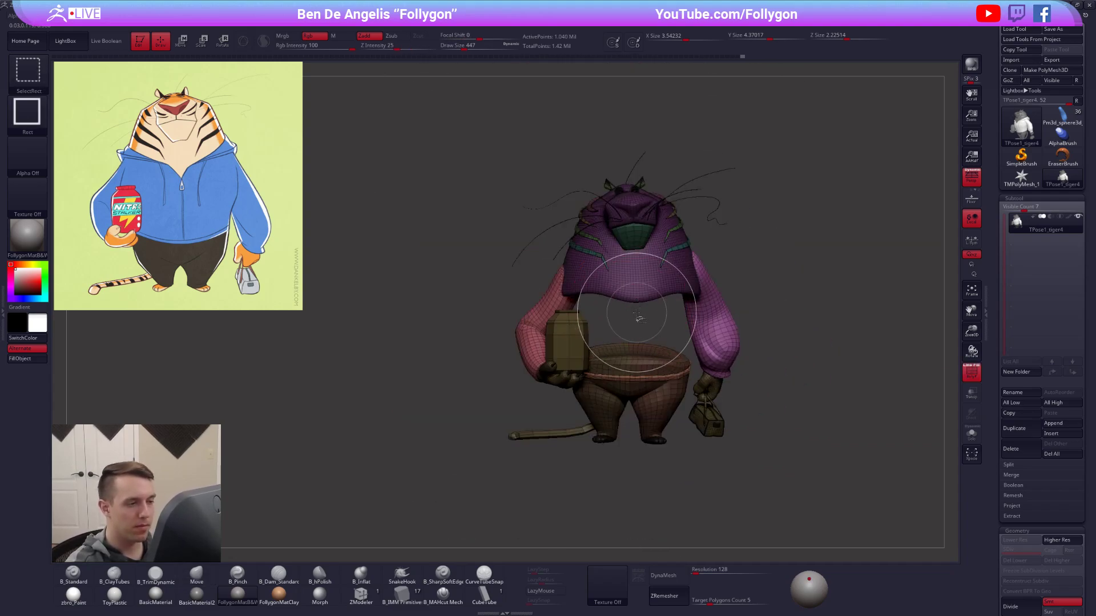
key("shift+f")
mouse_move(772, 214)
left_mouse_down("ctrl")
mouse_move(671, 108)
mouse_move(729, 496)
mouse_move(885, 371)
left_mouse_up("ctrl")
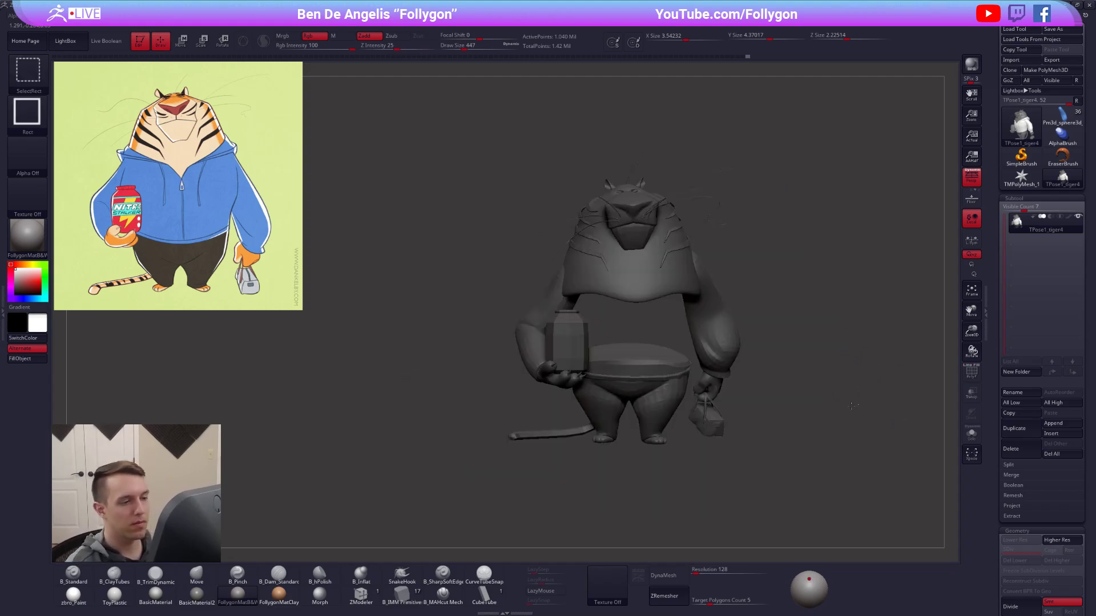
left_click(853, 406, "ctrl+shift")
Set the brush size to 537, isolate the jacket's waistband, clear its mask, and show the whole model.
key("space")
left_click_drag(656, 324, 661, 324)
mouse_move(660, 327)
right_mouse_down()
mouse_move(674, 329)
mouse_move(697, 254)
mouse_move(592, 384)
mouse_move(602, 390)
mouse_move(591, 352)
mouse_move(612, 344)
right_mouse_up()
key("shift+f")
left_click(595, 372, "ctrl+shift")
left_click(592, 355, "ctrl+shift")
left_click(592, 354, "ctrl+shift")
left_click(594, 373, "ctrl+shift")
left_click(589, 347, "ctrl+shift")
mouse_move(650, 320)
left_mouse_down("ctrl+alt")
mouse_move(479, 352)
mouse_move(685, 399)
left_mouse_up("ctrl+alt")
left_click(733, 428, "ctrl+shift")
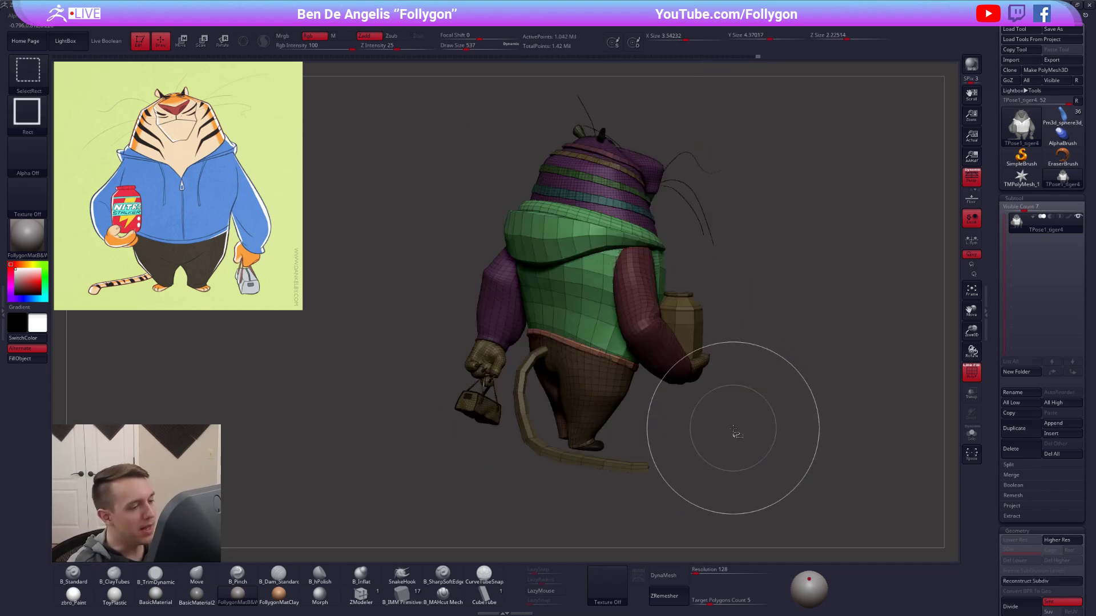
Hide the polygroup wireframe, then reshape the jacket's waistband and lower torso with the Move brush, setting its size to 742.
right_click_drag(734, 428, 571, 422)
right_click(567, 422)
key("shift+f")
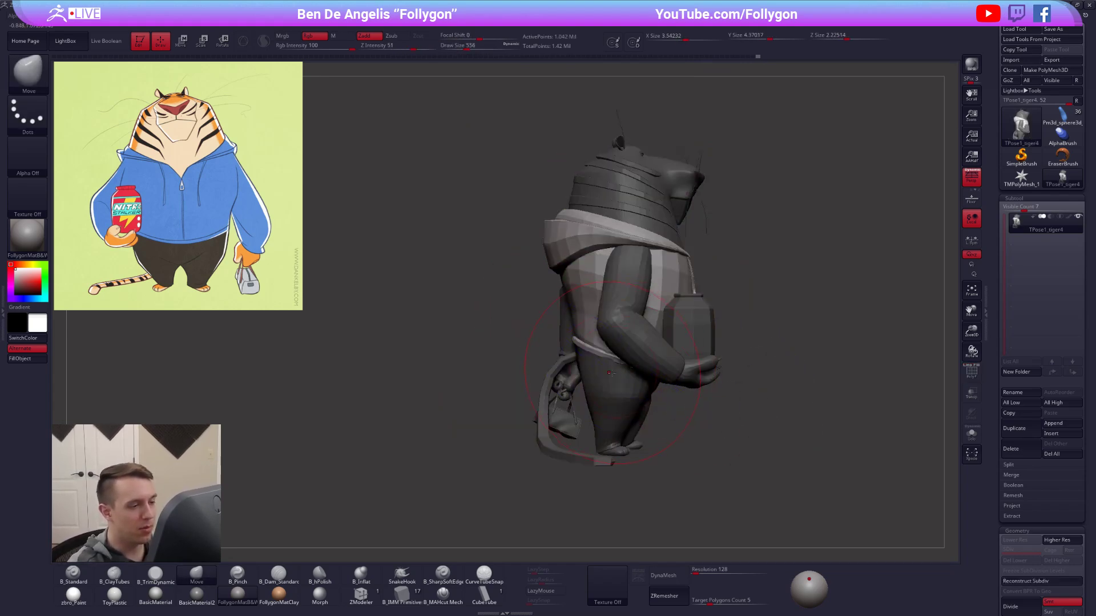
right_click_drag(617, 374, 562, 396)
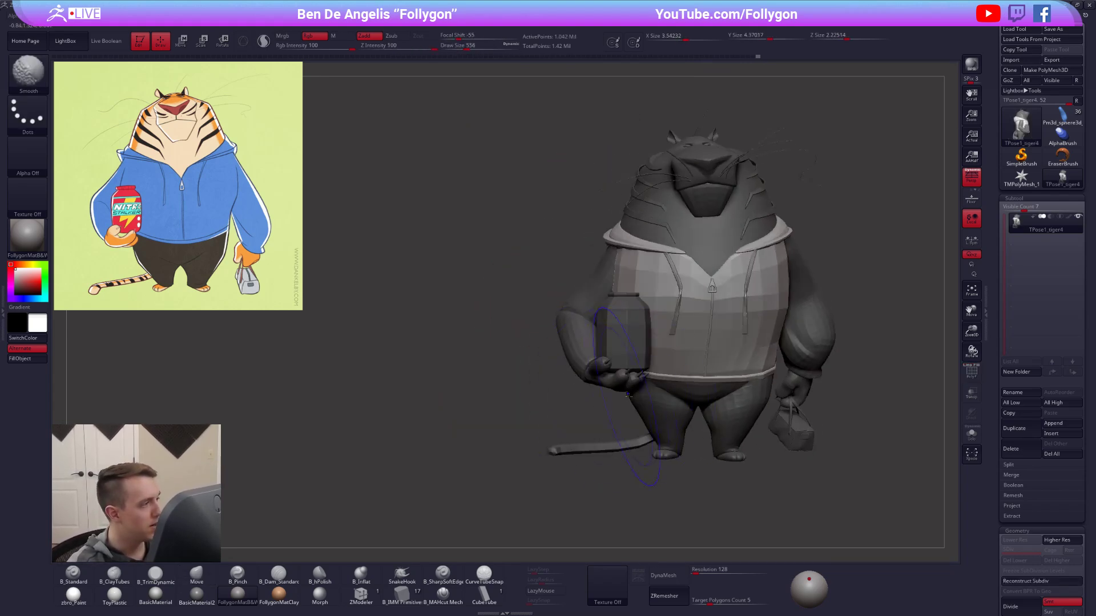
right_click_drag(751, 375, 650, 381, "alt")
key("space")
left_click_drag(662, 390, 678, 390)
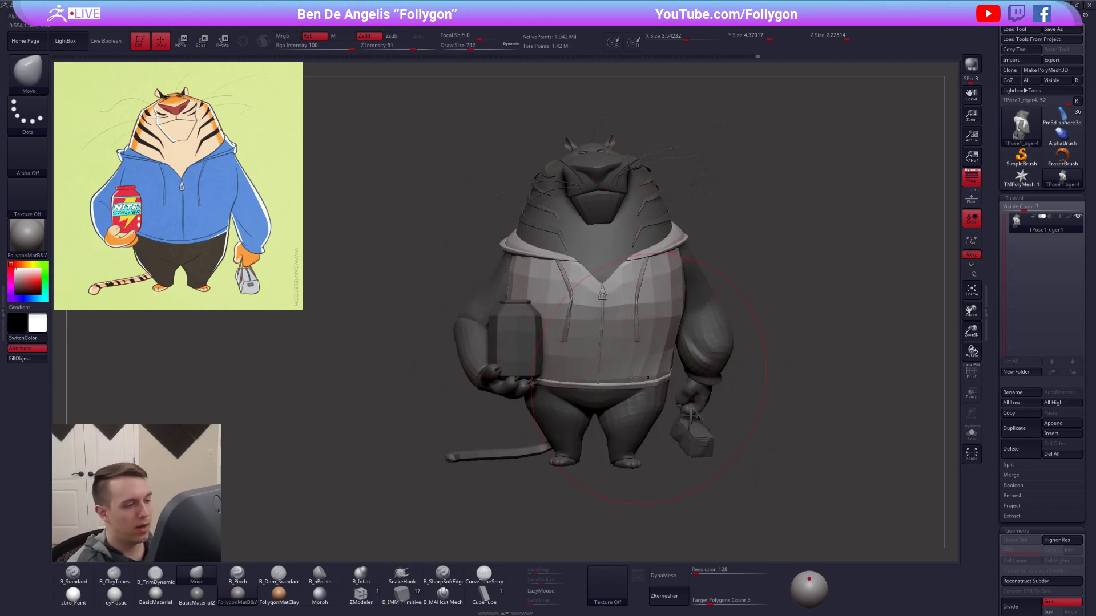
mouse_move(670, 405)
right_mouse_down()
mouse_move(619, 391)
mouse_move(604, 399)
mouse_move(662, 410)
mouse_move(640, 407)
right_mouse_up()
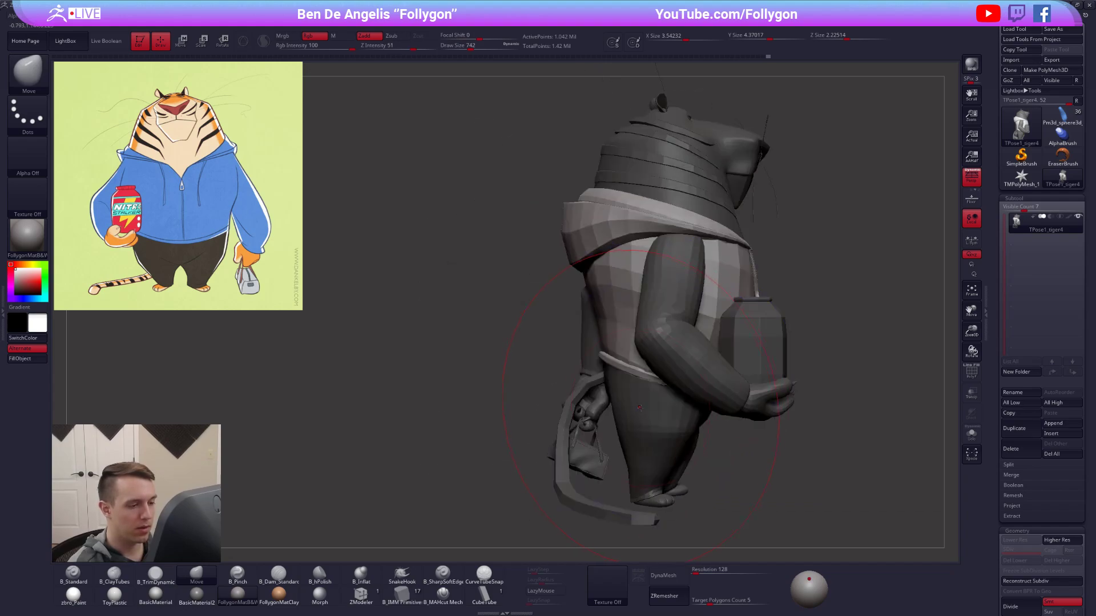
Mask everything except the pants, reshape them beneath the jacket's waistband with the Move brush, and clear the mask.
key("space")
key("w")
left_click(650, 404, "ctrl")
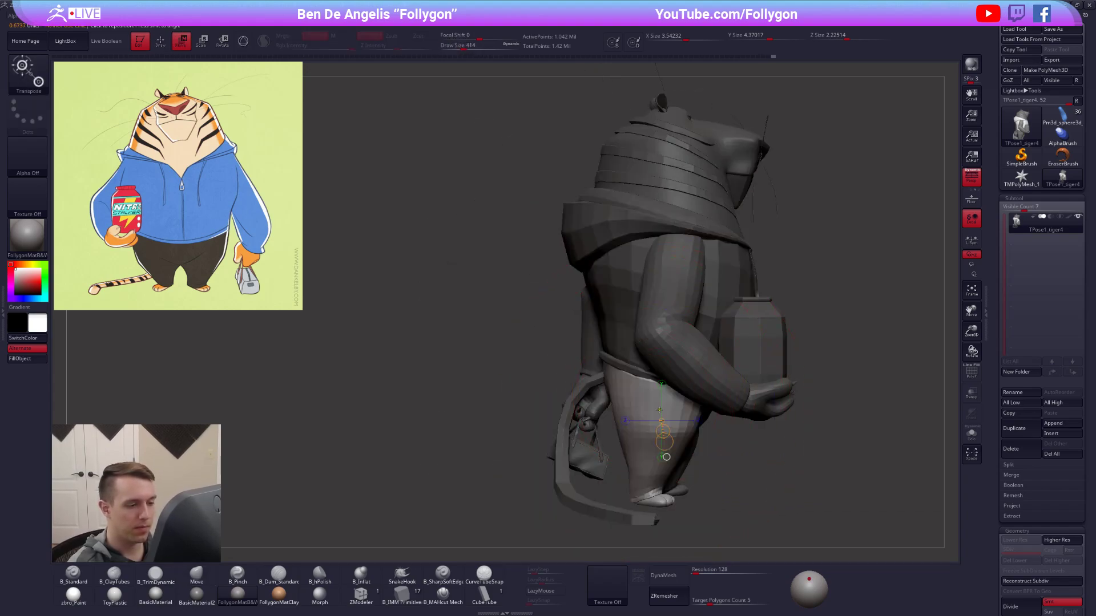
key("q")
key("space")
left_click_drag(643, 398, 645, 398)
right_click_drag(646, 398, 658, 387)
key("space")
left_click_drag(650, 386, 648, 386)
mouse_move(640, 388)
right_mouse_down()
mouse_move(654, 381)
mouse_move(697, 408)
right_mouse_up()
mouse_move(600, 422)
right_mouse_down()
mouse_move(652, 432)
mouse_move(679, 373)
right_mouse_up()
left_click_drag(720, 378, 741, 396, "ctrl")
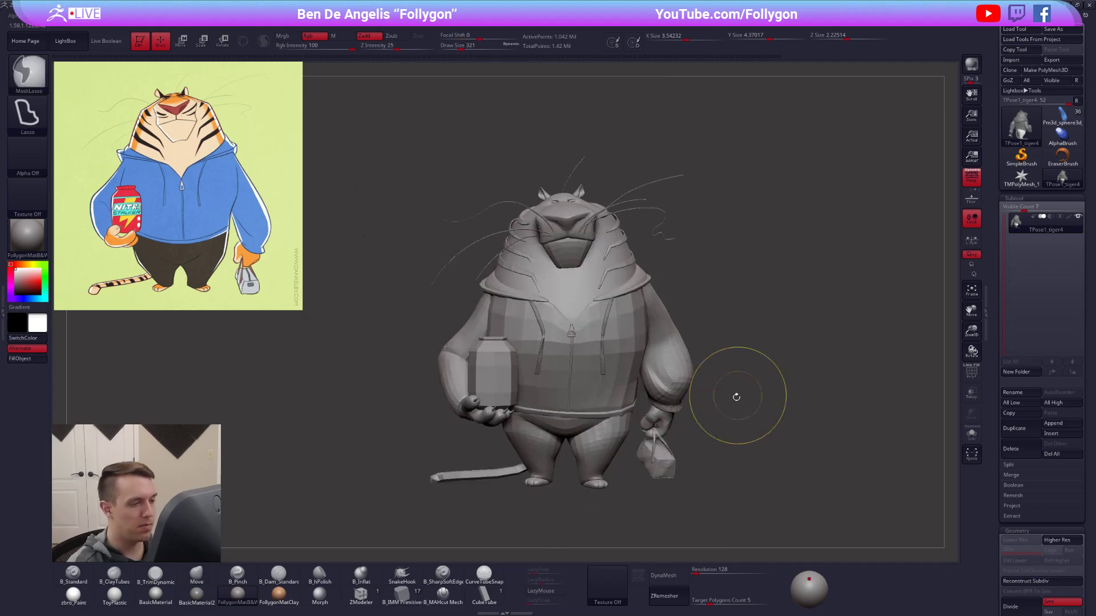
Mask one leg separately from the other and adjust the pants' shape at the hips with the Move brush.
right_click_drag(708, 427, 645, 434)
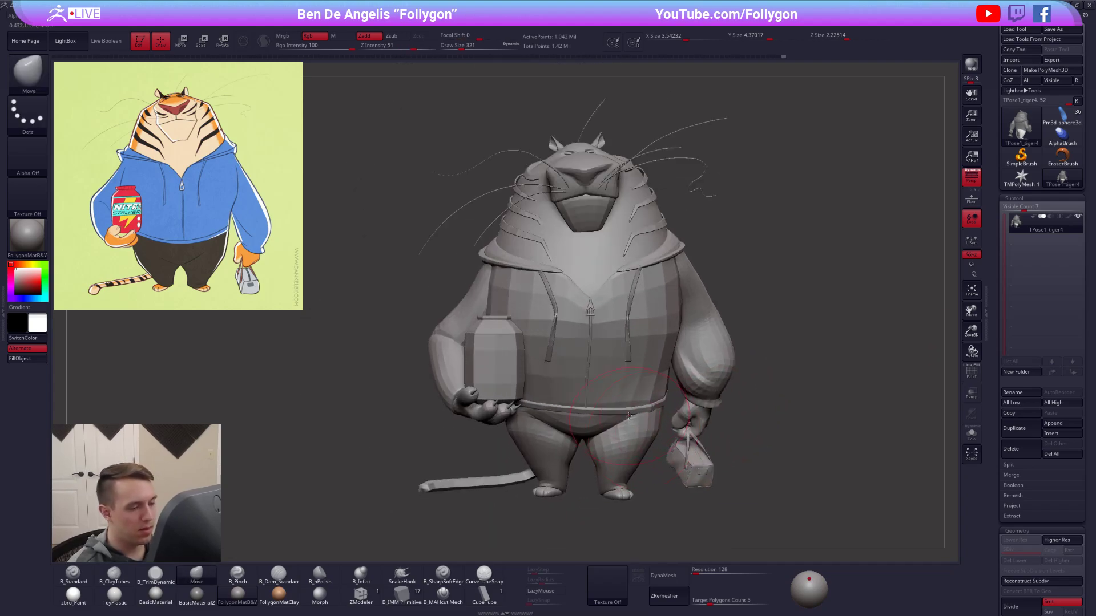
key("space")
left_click(610, 413)
key("ctrl+i")
key("ctrl+i")
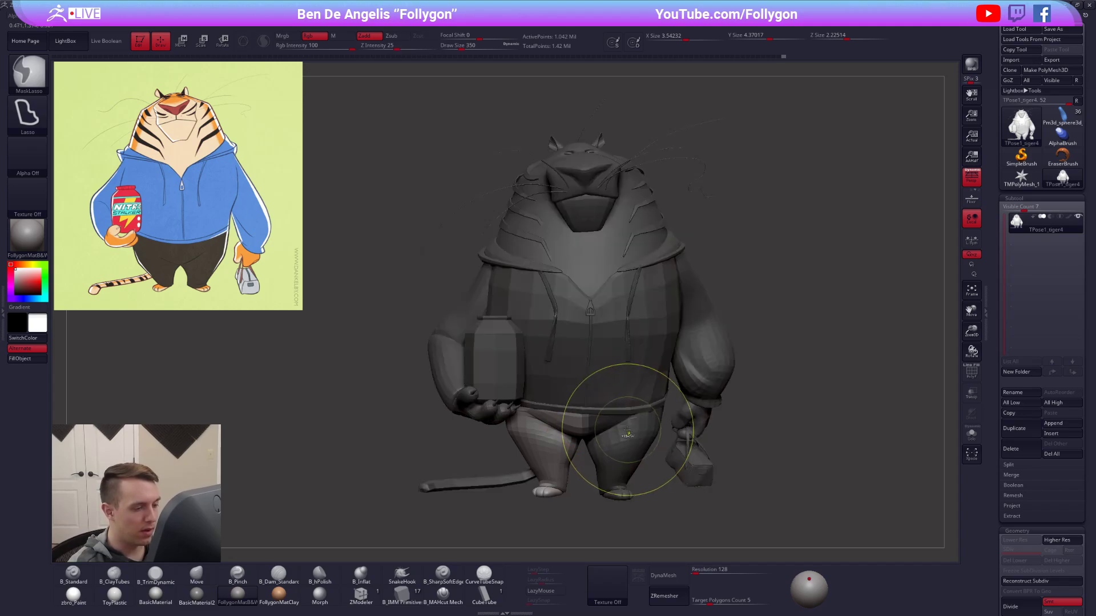
key("space")
left_click(599, 408)
left_click_drag(588, 408, 634, 412)
Transfer the adjusted pose from the Transpose Master mesh back to the tiger's subtools.
left_click_drag(759, 371, 733, 312, "alt")
left_click_drag(674, 352, 769, 304)
key("ctrl+space")
left_click(822, 421)
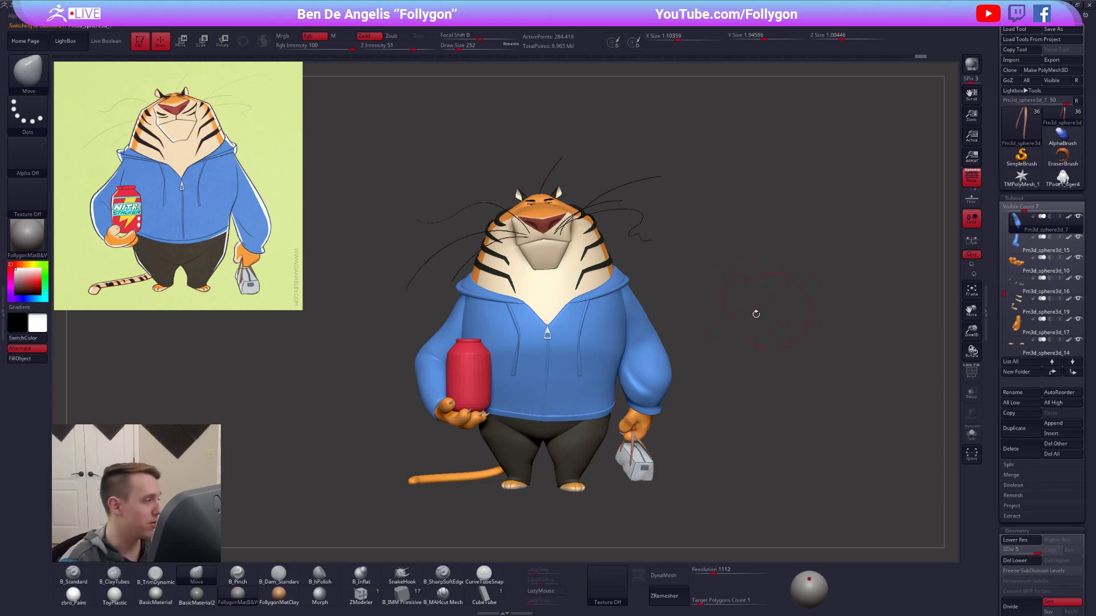
Examine the posed, coloured tiger from several angles and compare it with the reference illustration.
right_click_drag(583, 359, 856, 313, "alt")
right_click_drag(668, 348, 729, 364, "alt")
right_click_drag(657, 358, 692, 364, "alt")
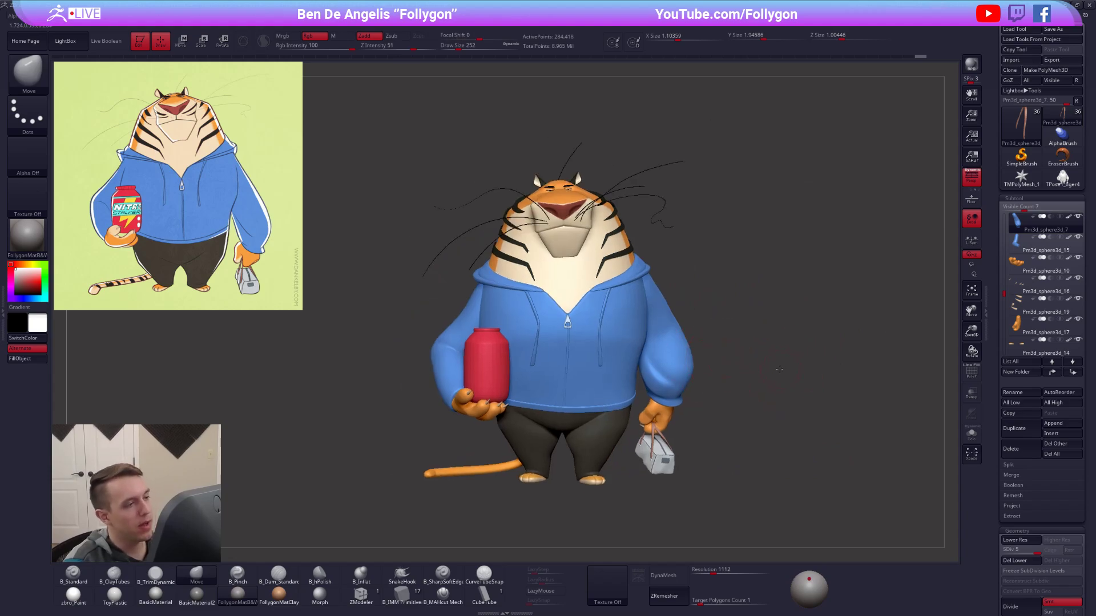
right_click_drag(779, 370, 772, 359, "ctrl")
right_click_drag(604, 296, 627, 319, "alt")
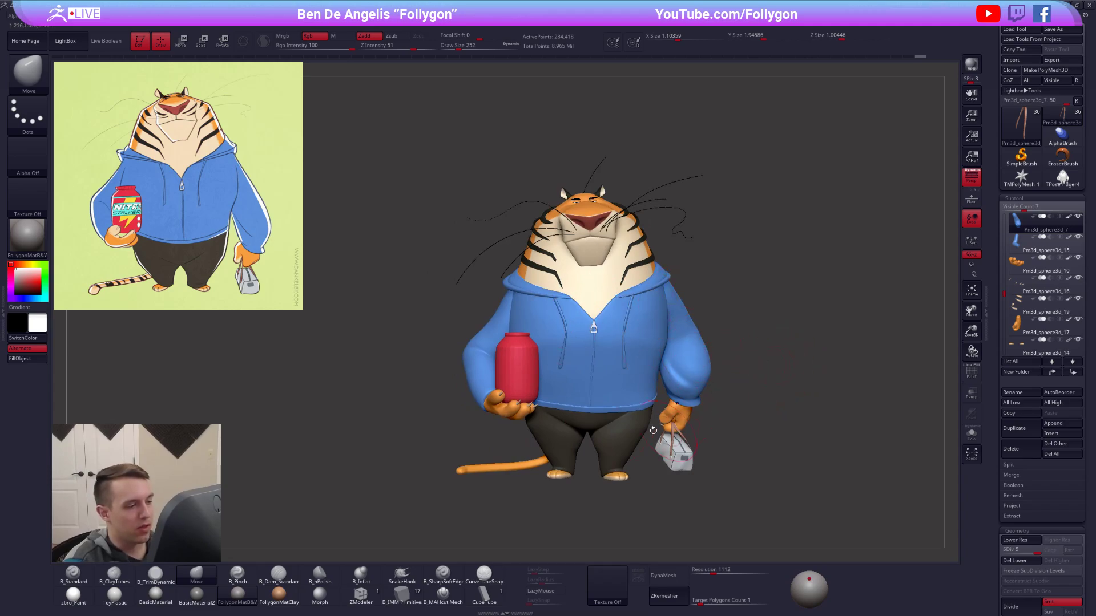
mouse_move(607, 421)
right_mouse_down("alt")
mouse_move(559, 416)
mouse_move(605, 343)
mouse_move(598, 274)
right_mouse_up("alt")
right_click_drag(572, 348, 659, 297)
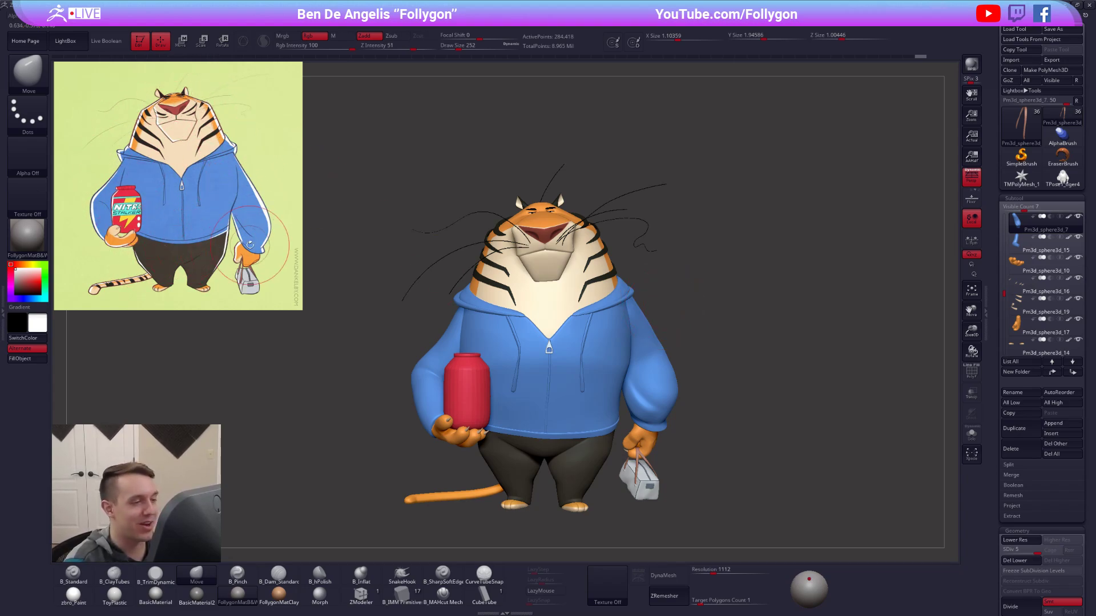
right_click_drag(741, 248, 734, 218)
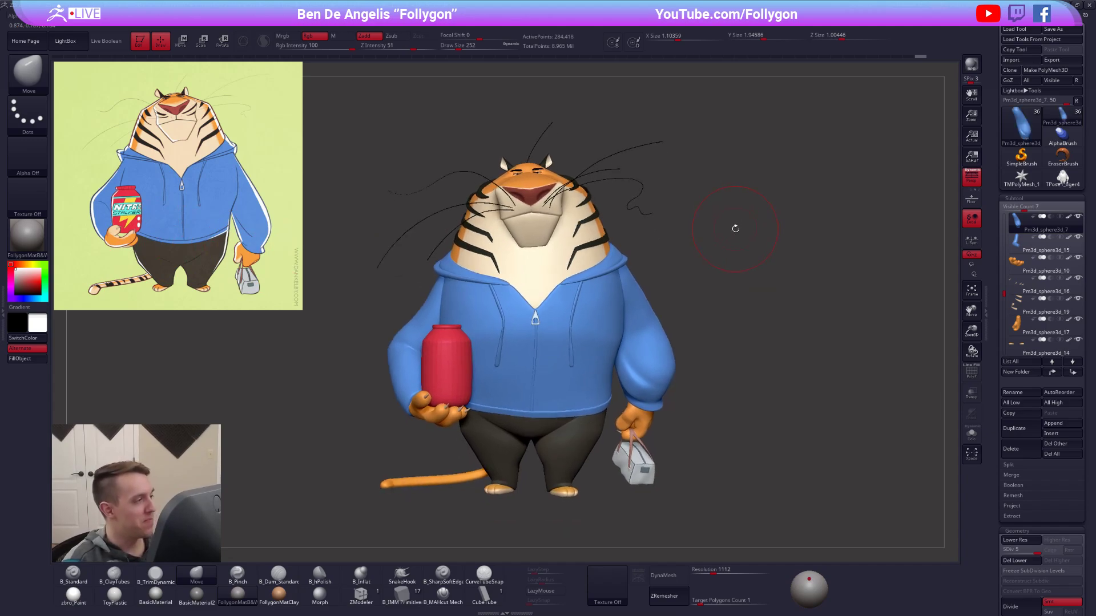
mouse_move(696, 284)
right_mouse_down()
mouse_move(733, 285)
mouse_move(684, 285)
right_mouse_up()
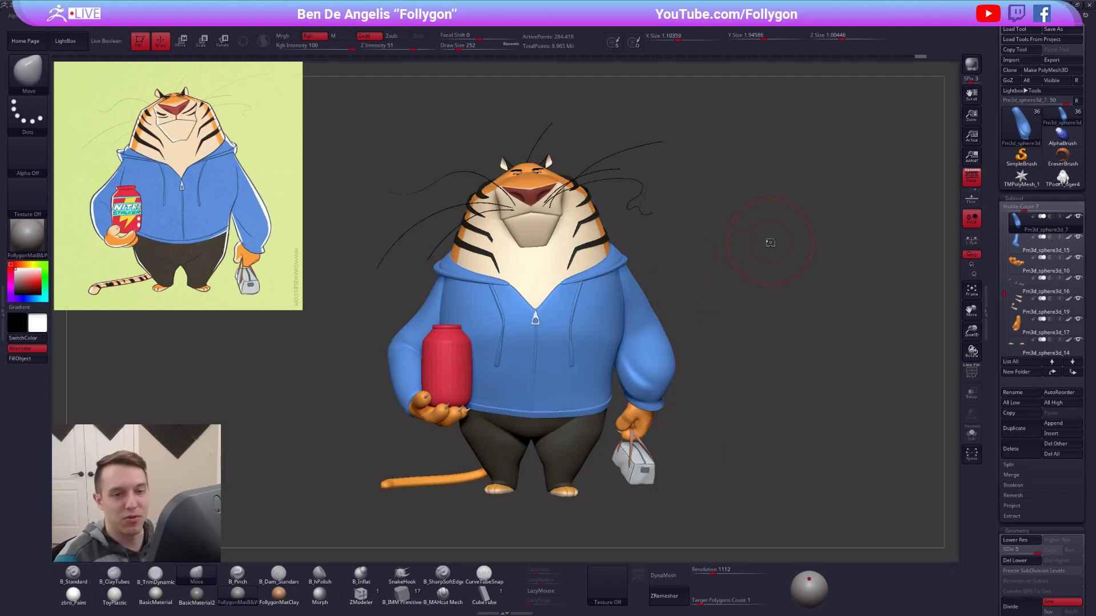
Delete the leftover Transpose Master mesh, return to the tiger, and save the project.
left_click(1062, 177)
left_click(1014, 448)
left_click(942, 469)
left_click(1062, 118)
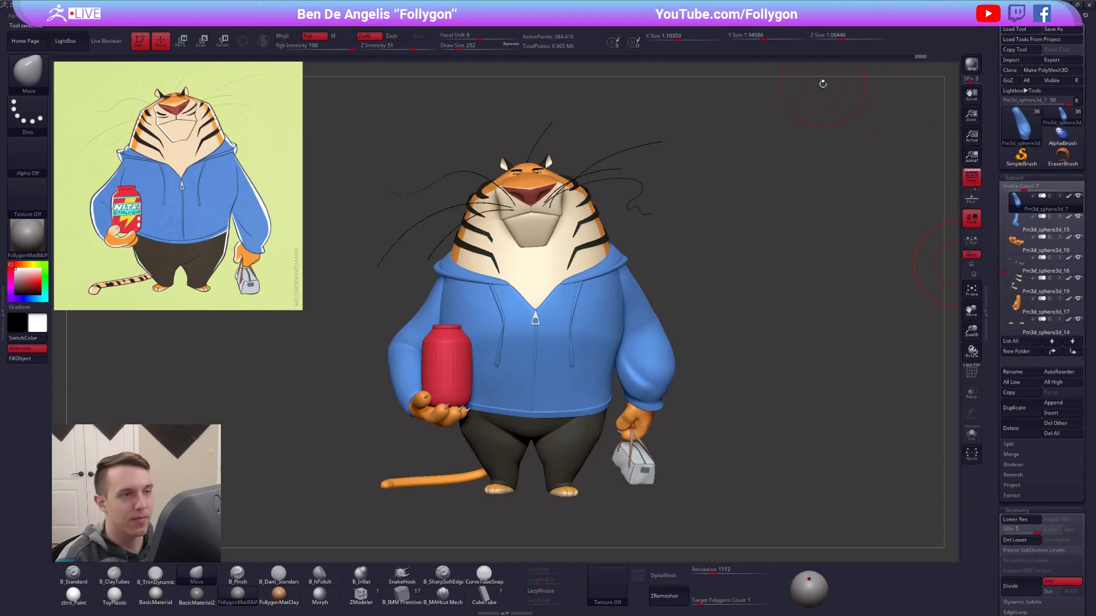
key("ctrl+s")
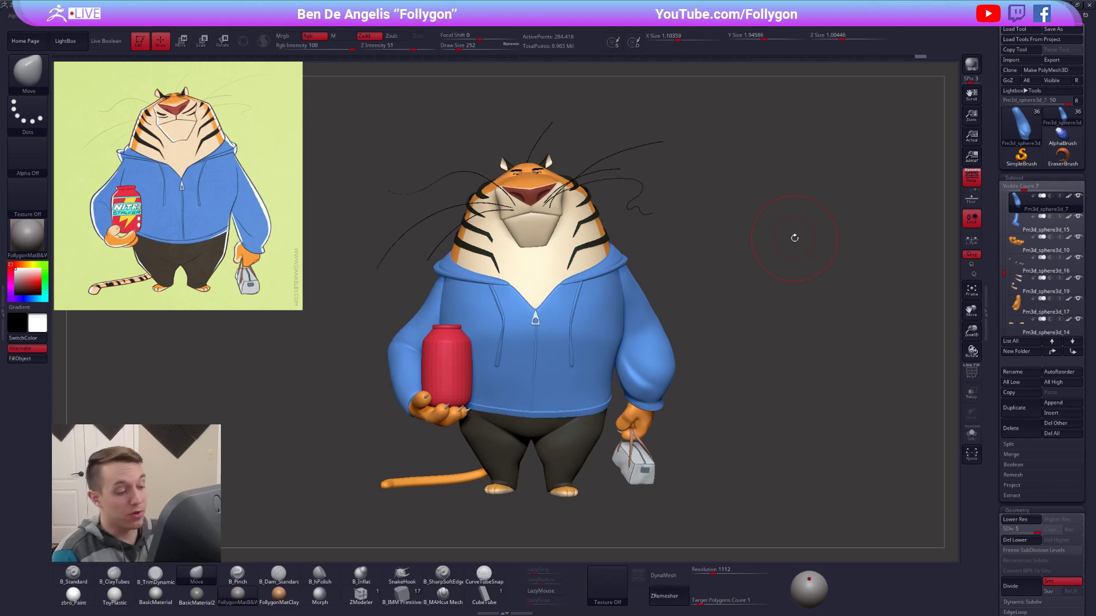
Select the stripe subtool Tiger3_copy3_3 and check the neck, stripes and overall silhouette against the reference.
left_click_drag(619, 394, 747, 412)
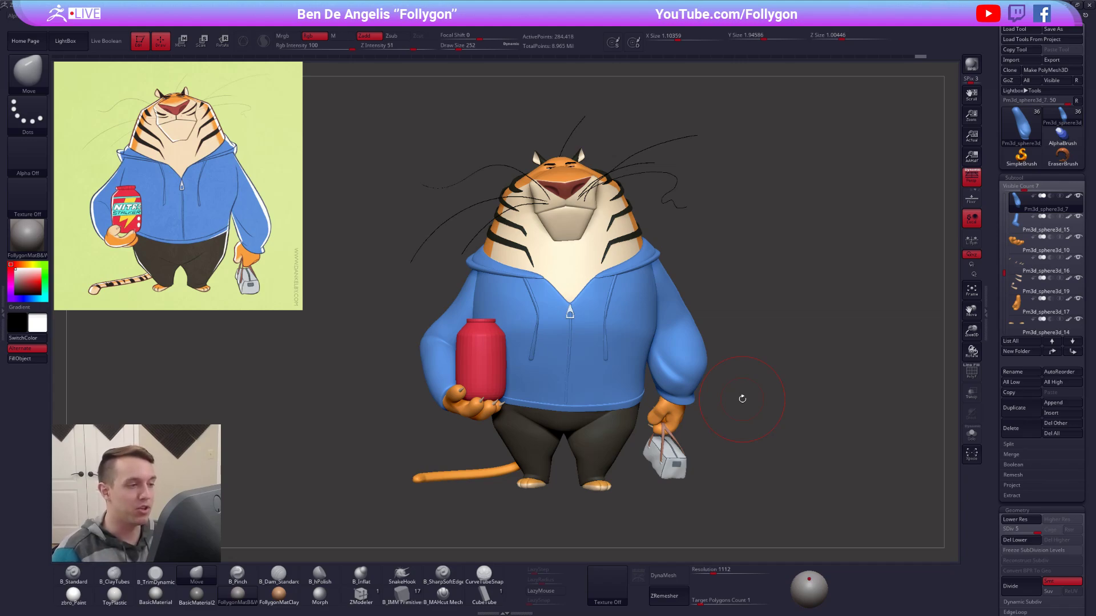
left_click(537, 251, "alt")
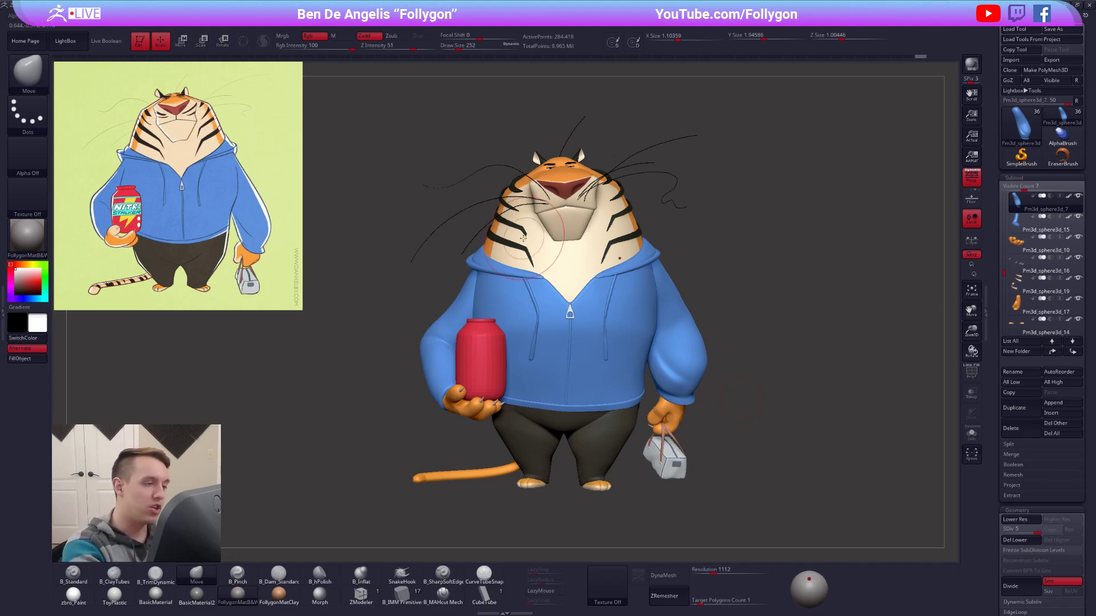
mouse_move(535, 251)
right_mouse_down("ctrl")
mouse_move(539, 274)
mouse_move(542, 225)
right_mouse_up("ctrl")
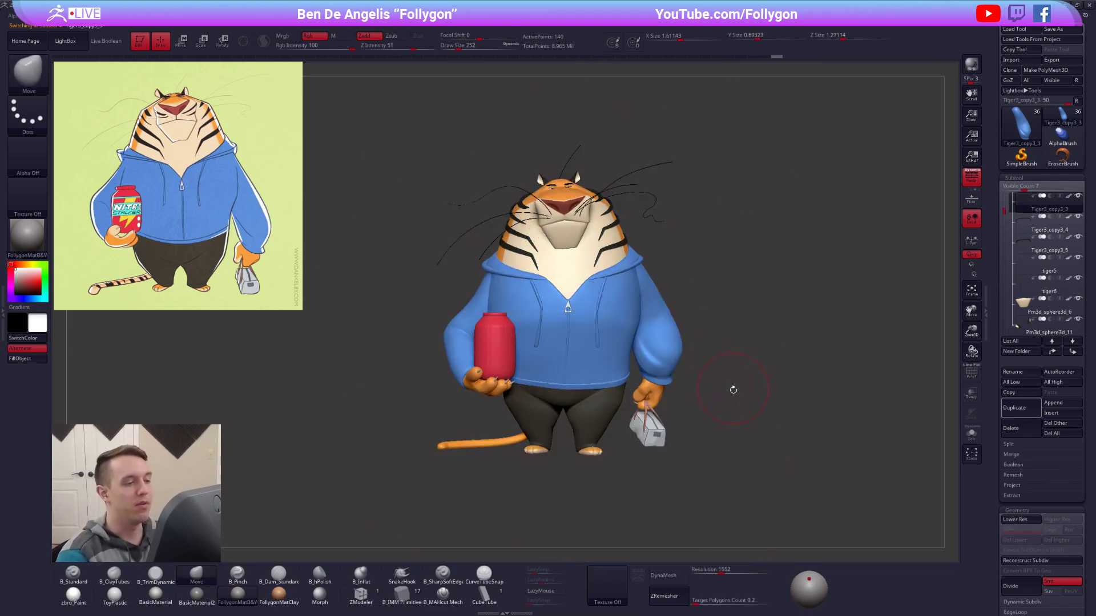
left_click_drag(731, 385, 693, 435)
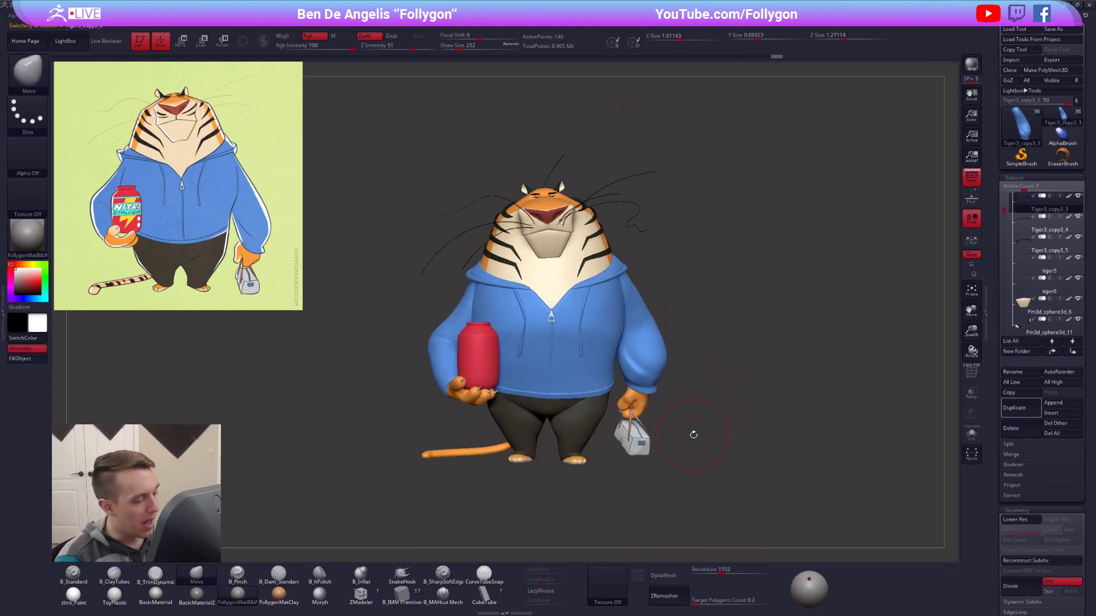
right_click_drag(590, 375, 805, 463)
right_click_drag(693, 448, 720, 449, "alt")
right_click_drag(733, 329, 717, 285, "alt")
key("space")
left_click_drag(730, 217, 728, 215)
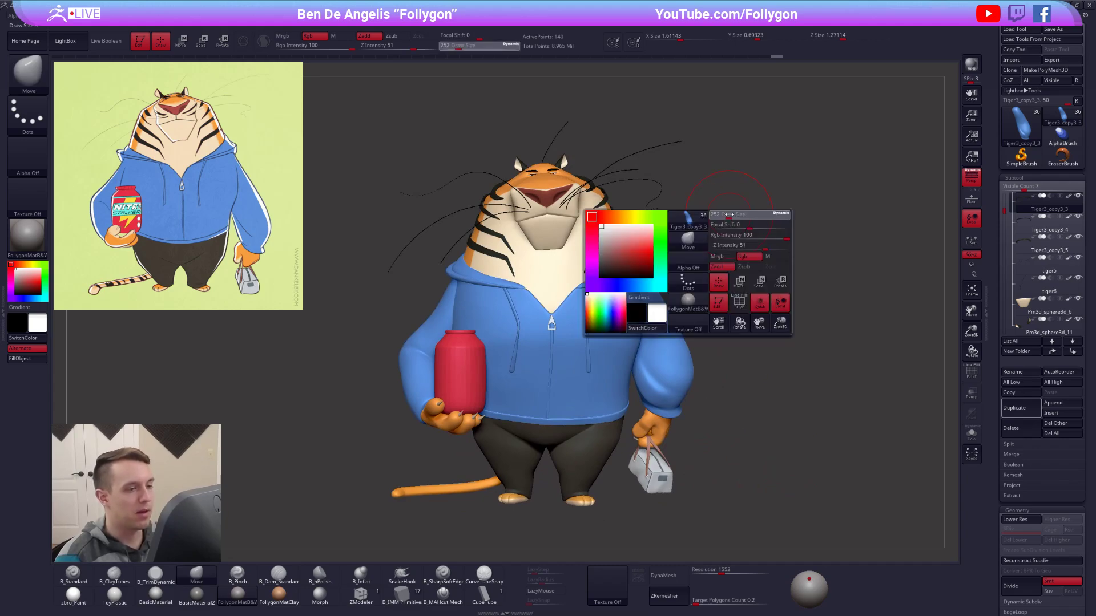
key("ctrl+shift+f")
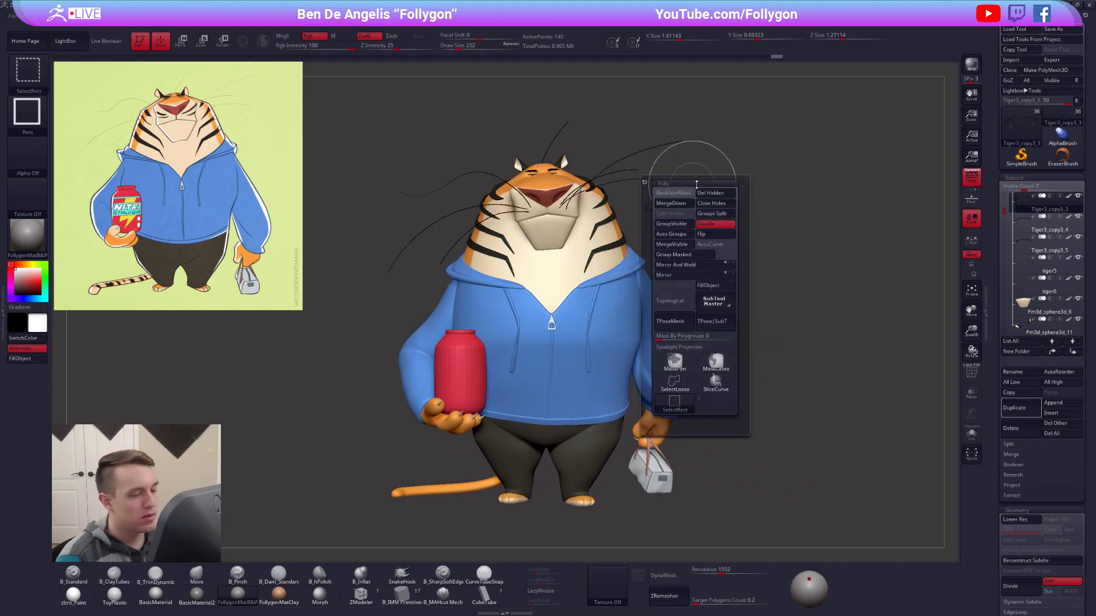
left_click(716, 363)
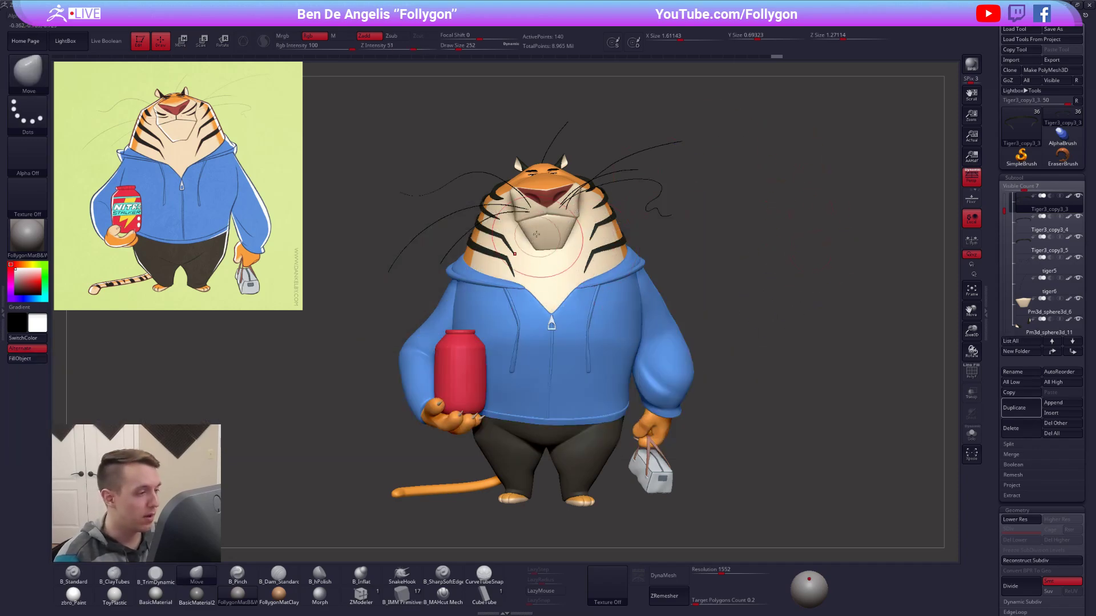
right_click_drag(528, 228, 525, 216, "alt")
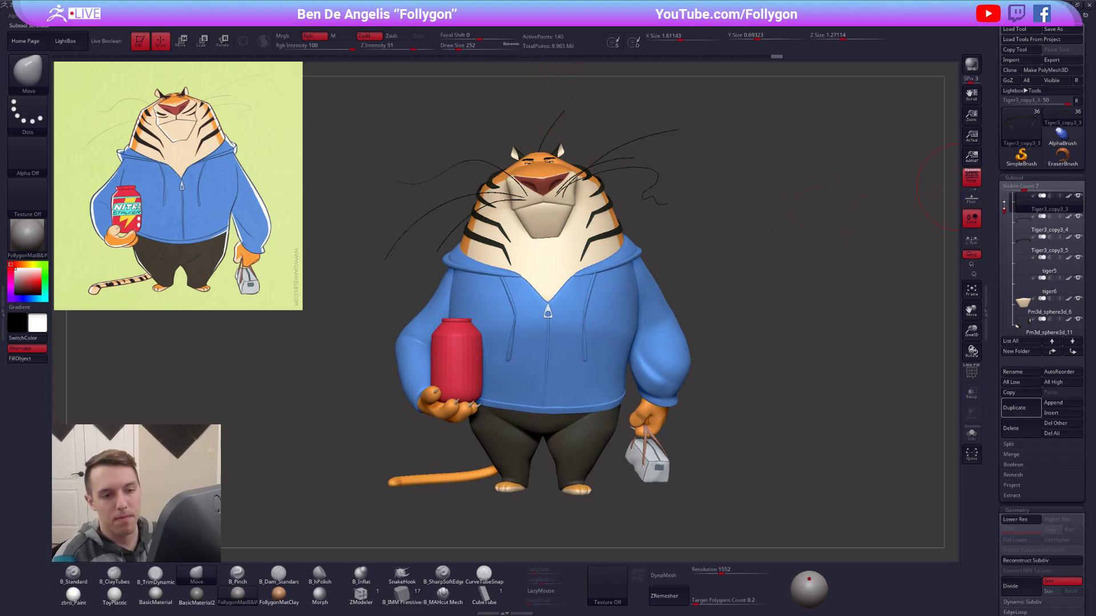
Select the Tiger4_copy1 head and body subtool and turn off its symmetry.
scroll(1016, 201, "up", 4)
left_click(1027, 224)
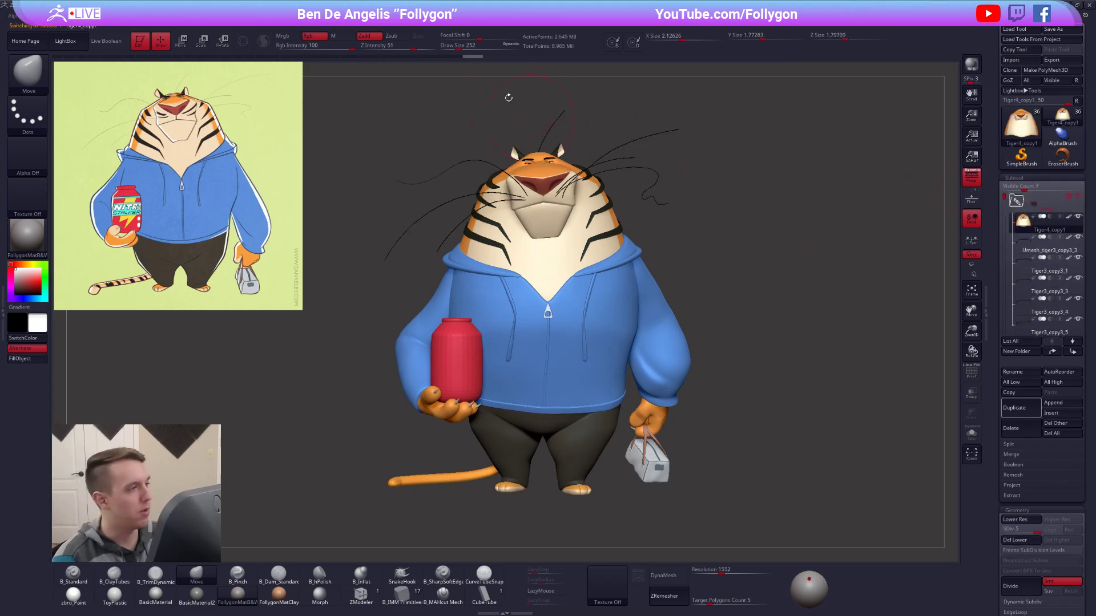
left_click(498, 16)
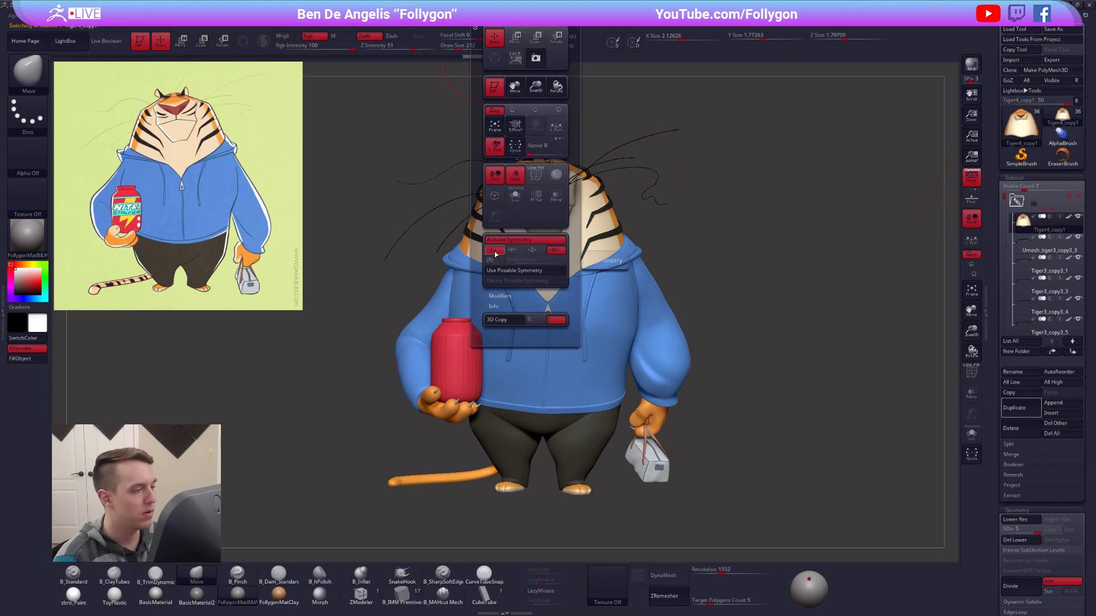
left_click(533, 240)
Go through the stripe, face and eye subtools down to Tiger3_copy4, turning off symmetry on each one.
key("Down")
key("Down")
key("Down")
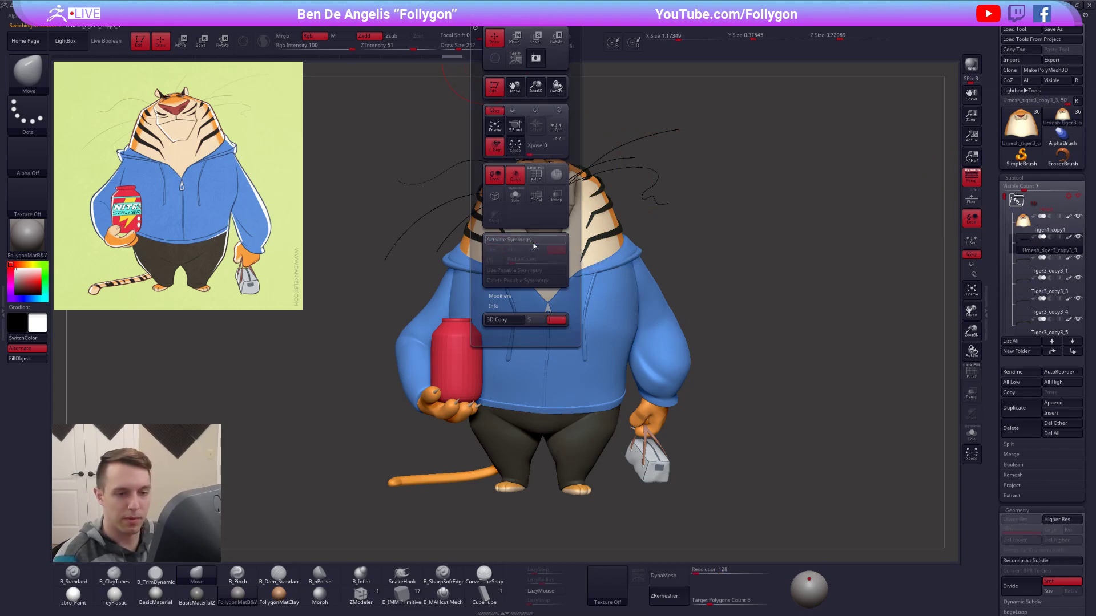
key("Down")
key("Down")
key("Down")
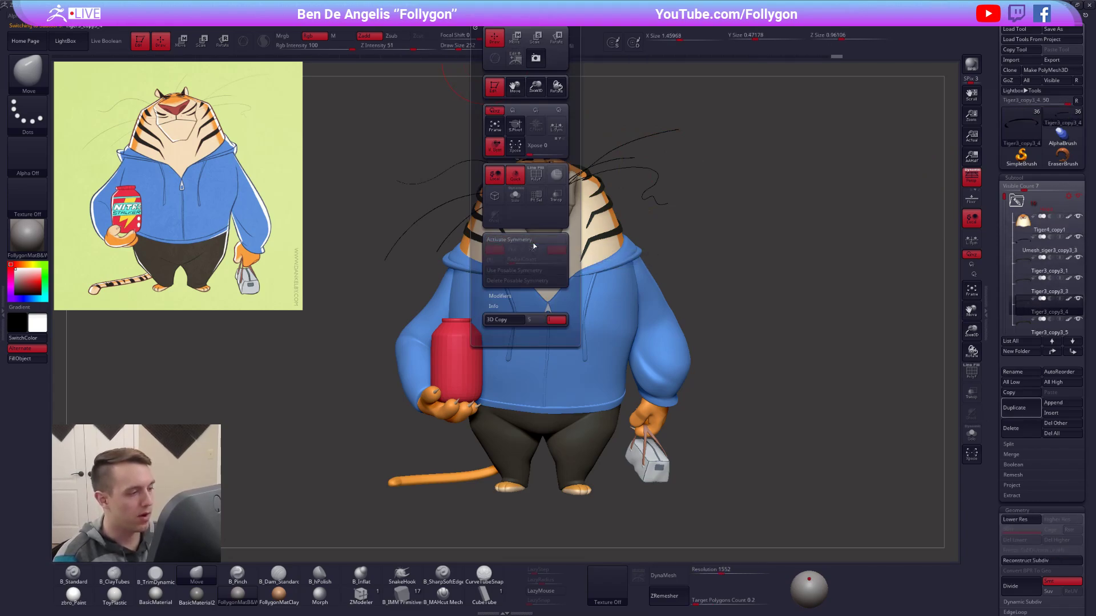
key("Down")
key("Down")
key("Down")
key("Down")
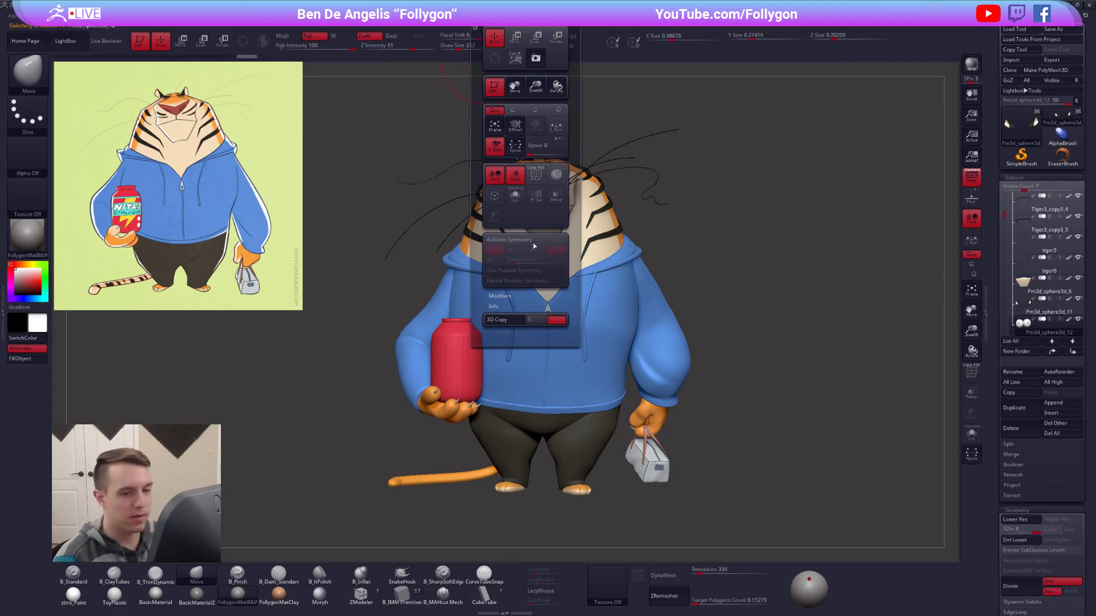
key("Down")
key("Down")
key("Down")
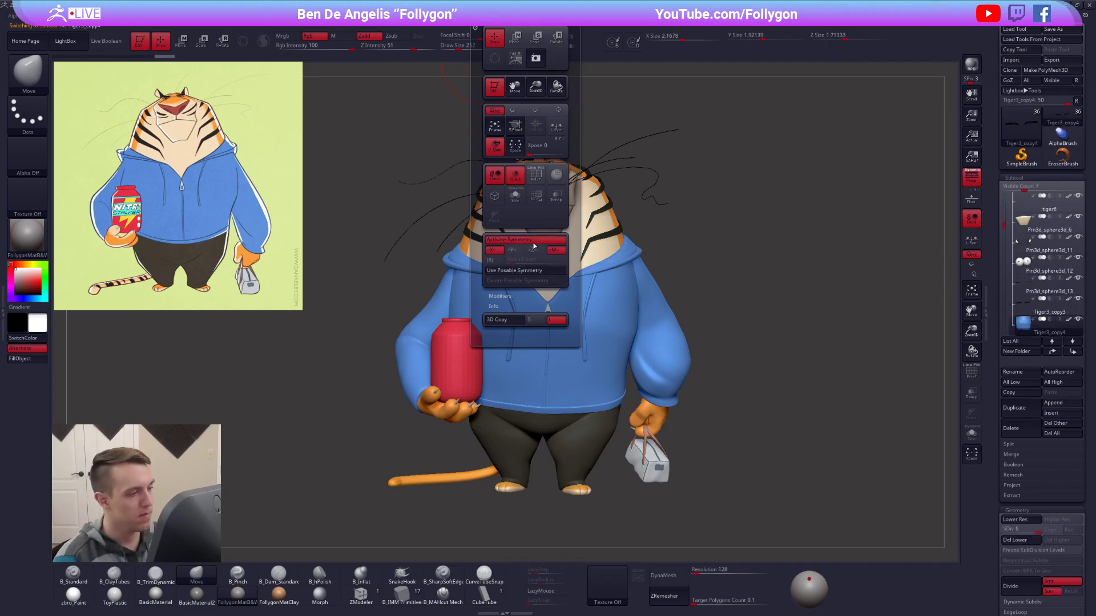
Turn off symmetry on the jacket, zipper, drawstring, waistband and sleeve subtools, continuing down to Pm3d_sphere3d_7.
key("Down")
key("Down")
key("Down")
key("Down")
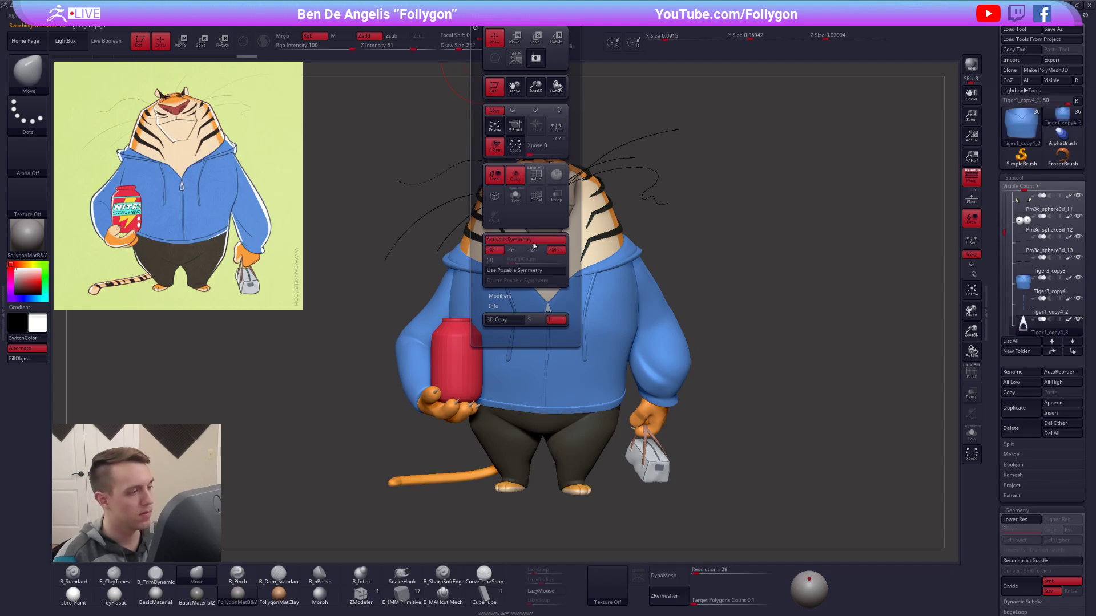
key("Down")
key("Down")
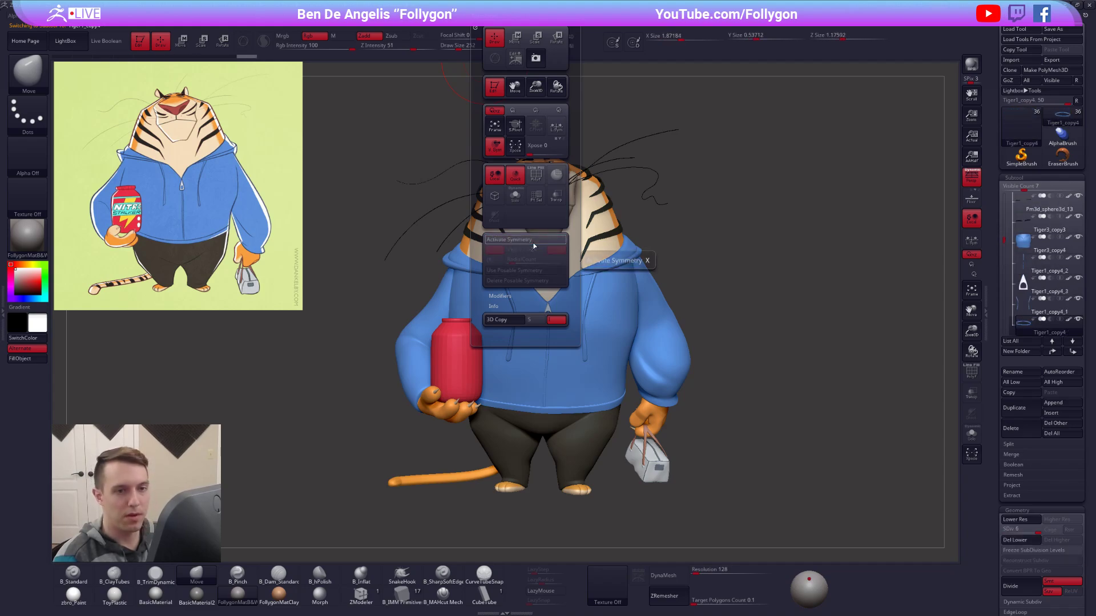
Go down from the remaining sleeve through the hand and claw subtools to Pm3d_sphere3d_3, turning off symmetry on each one.
key("Down")
key("Down")
key("Down")
key("Down")
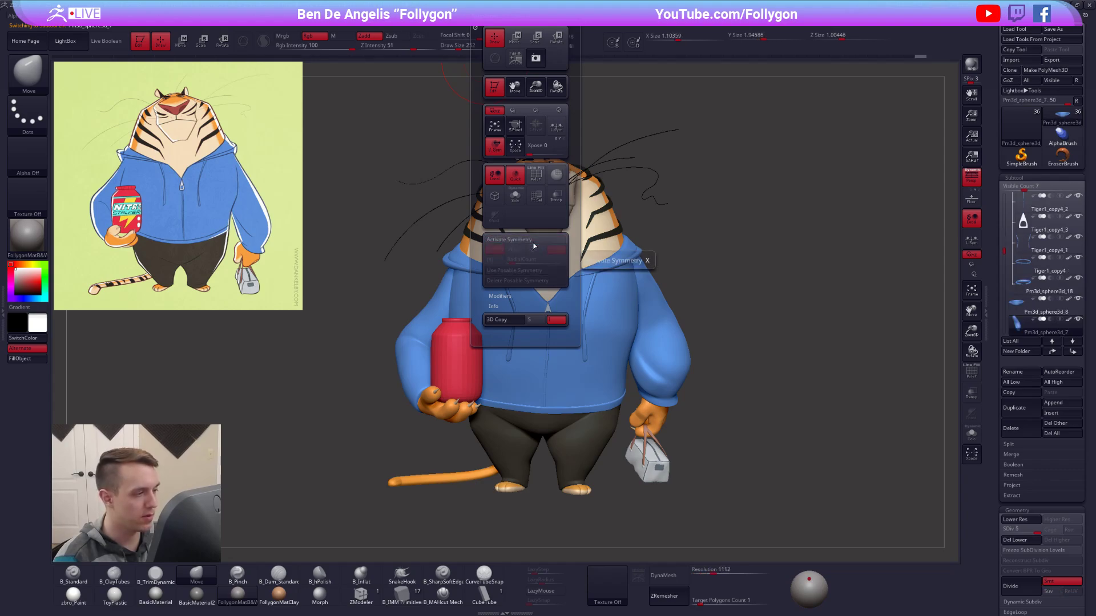
key("Down")
key("Down")
key("Down")
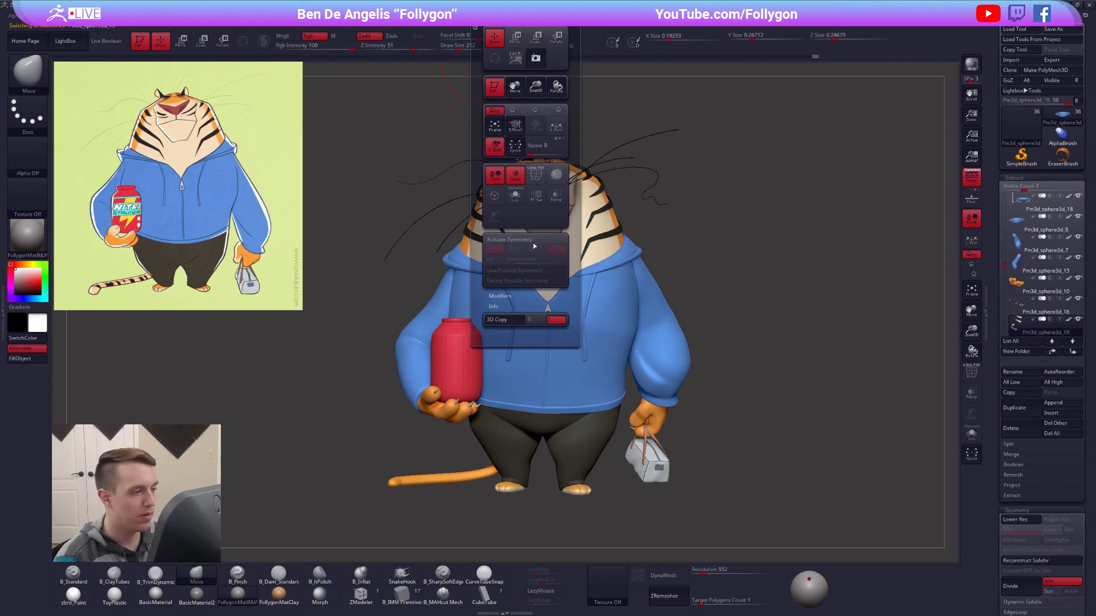
Turn off symmetry on the trousers, tail, jar and bag subtools, down to the last one in the list.
key("Down")
key("Down")
key("Down")
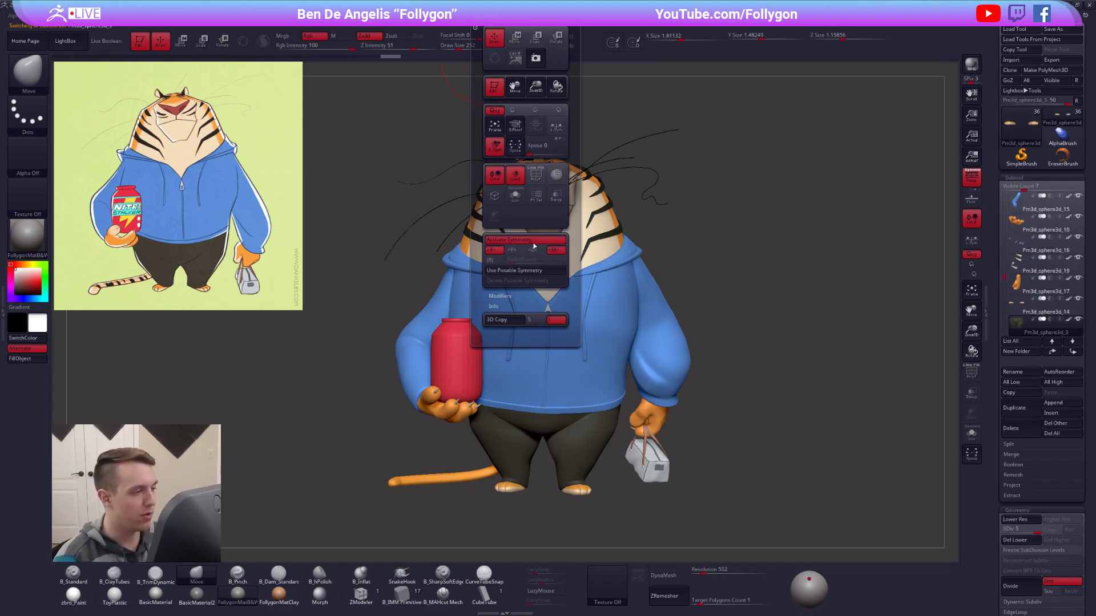
key("Down")
key("Down")
key("Down")
key("Down")
key("Down")
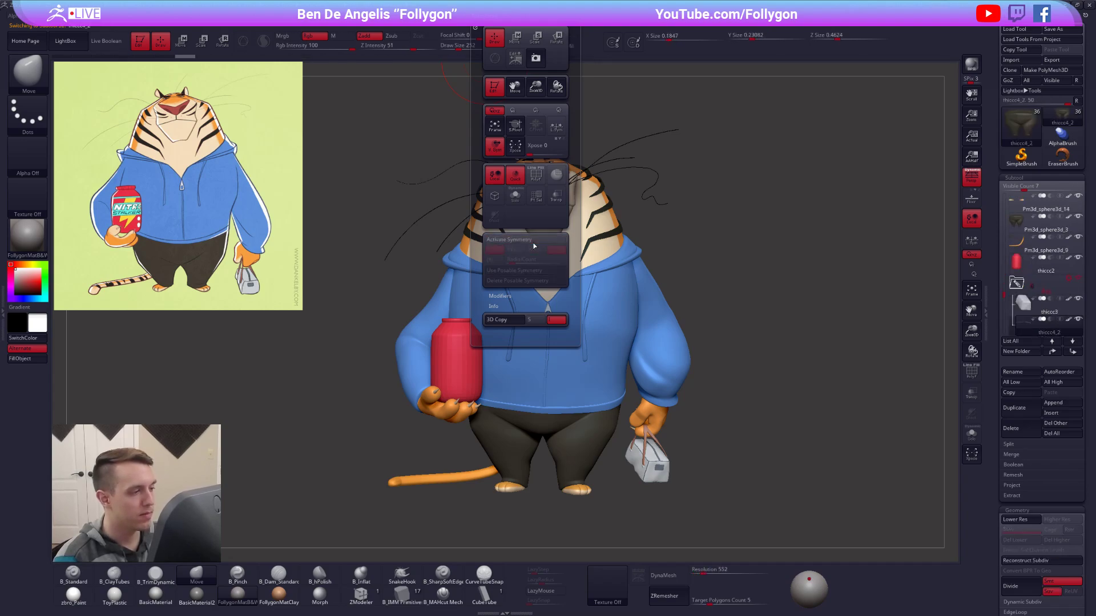
key("Down")
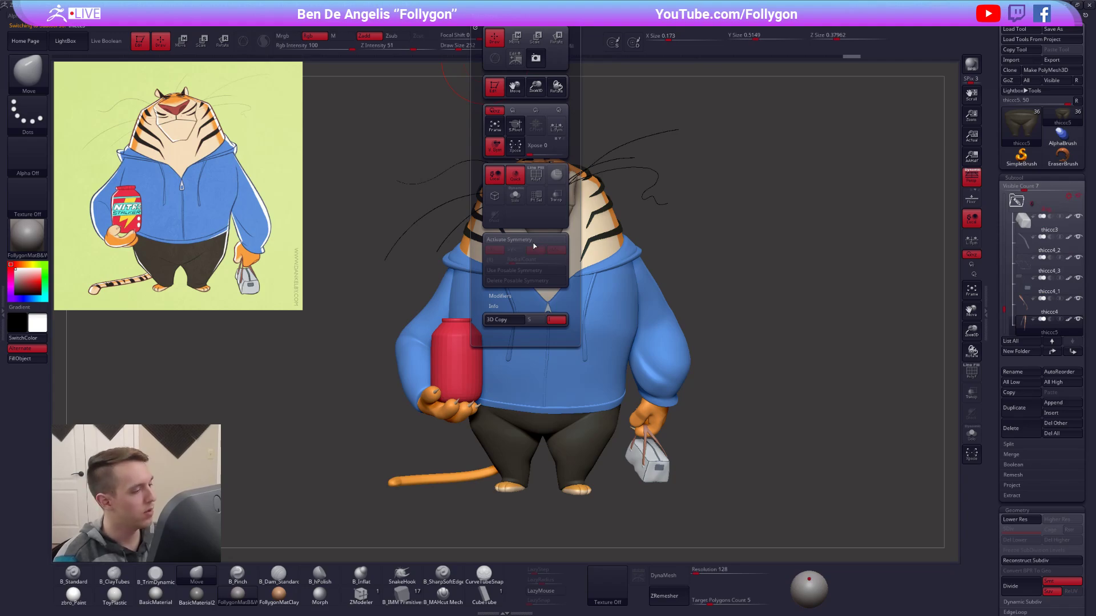
Show the floor grid and hide the reference illustration, with the tiger framed from the front.
right_click_drag(596, 320, 662, 320)
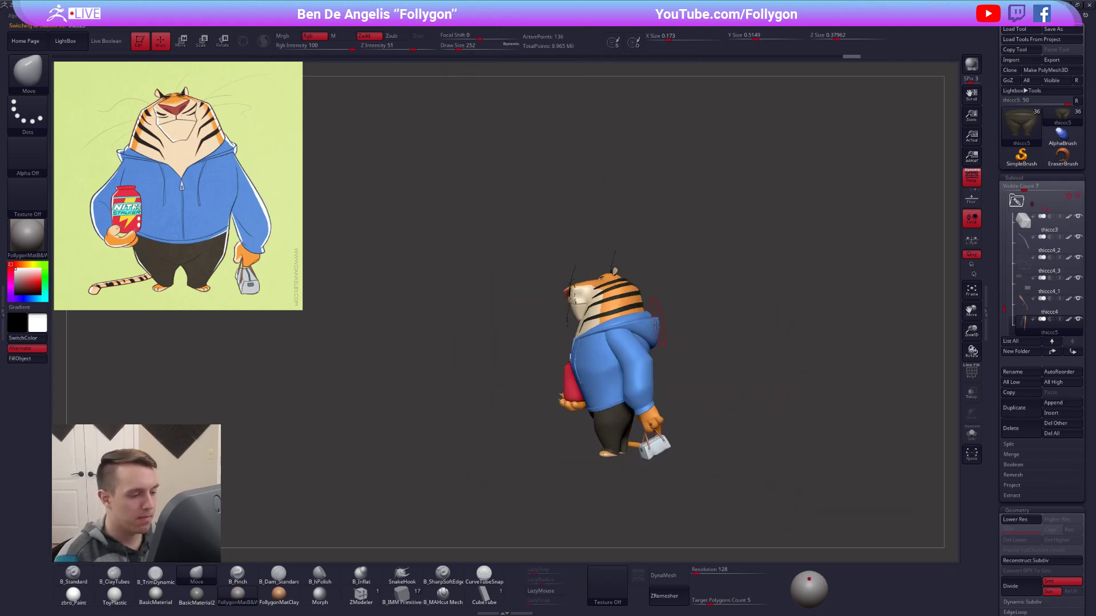
right_click_drag(634, 387, 655, 339)
left_click(971, 199)
right_click_drag(677, 231, 720, 318, "ctrl")
right_click_drag(720, 317, 697, 284, "alt")
key("shift+z")
Set the BPR shadow to a global strength of 0.25, 100 rays and an angle of 15.
mouse_move(365, 16)
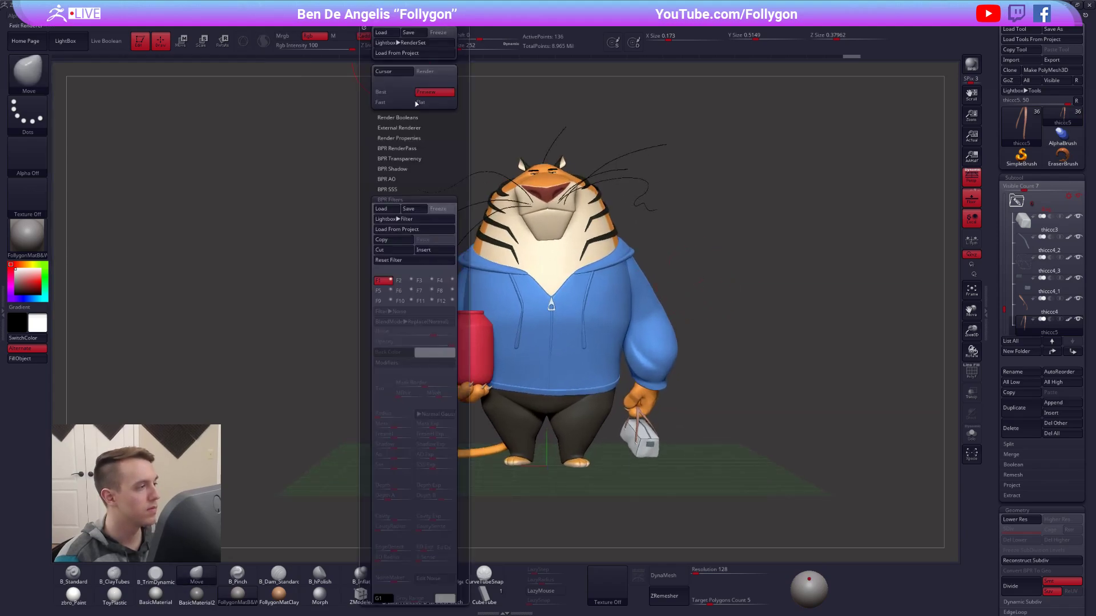
left_click(406, 200)
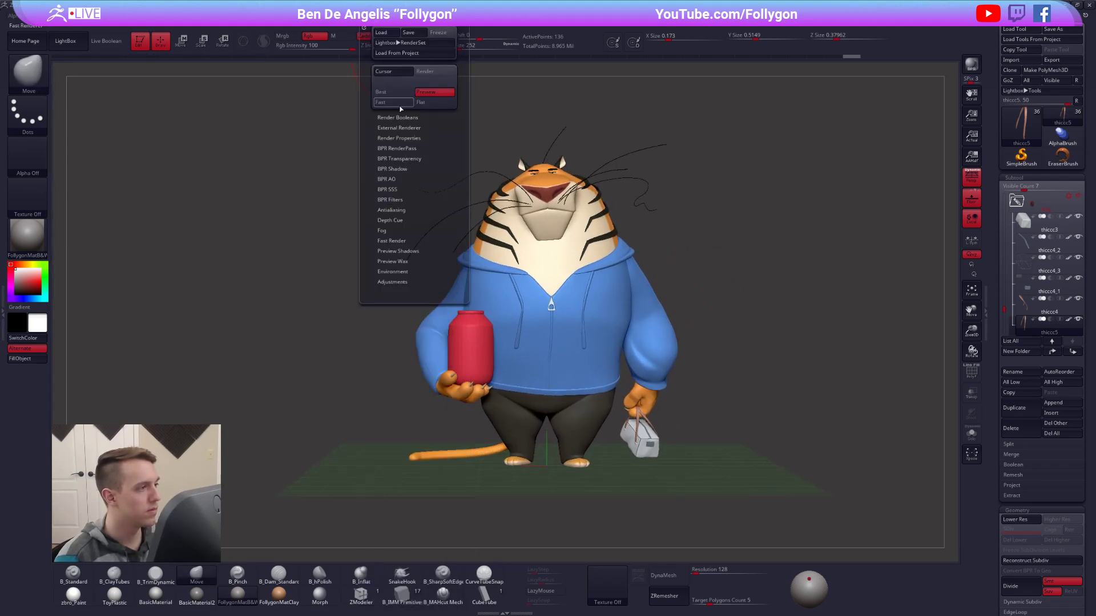
left_click(396, 137)
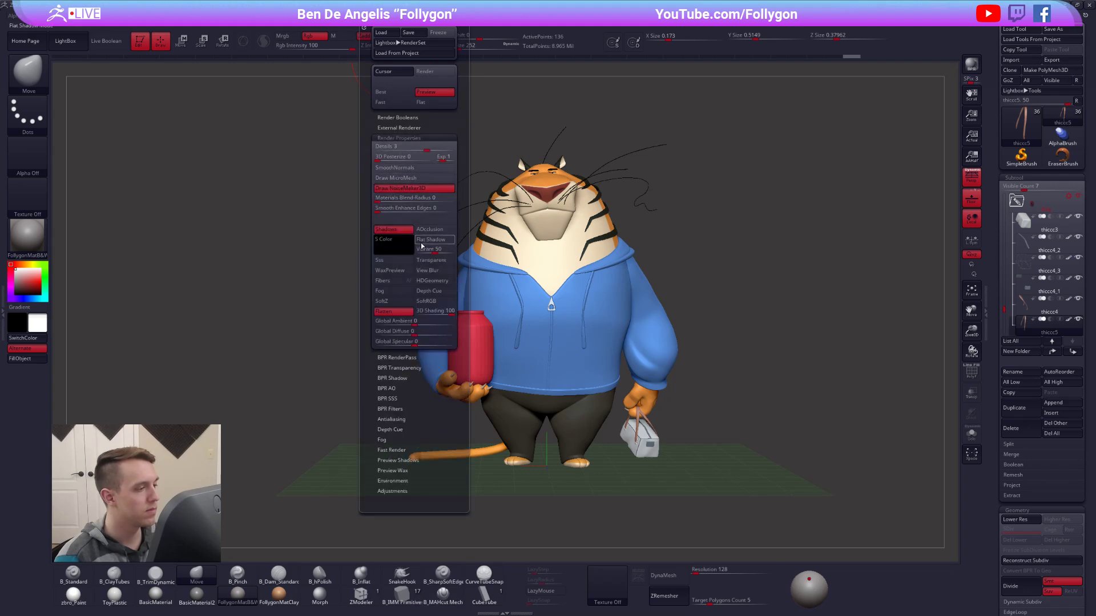
left_click(423, 377)
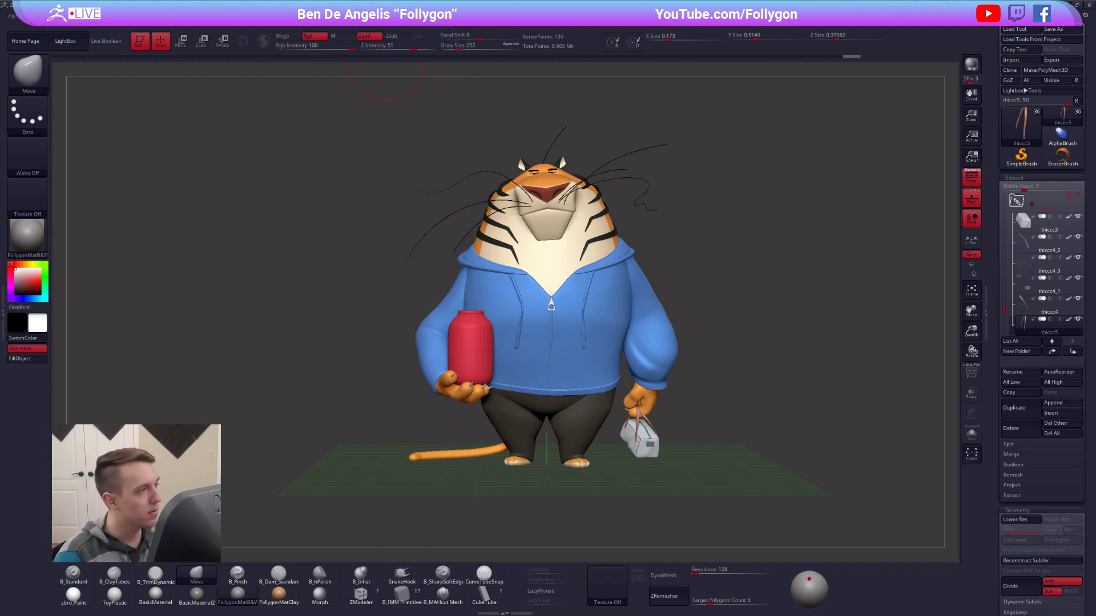
left_click(373, 16)
left_click(446, 391)
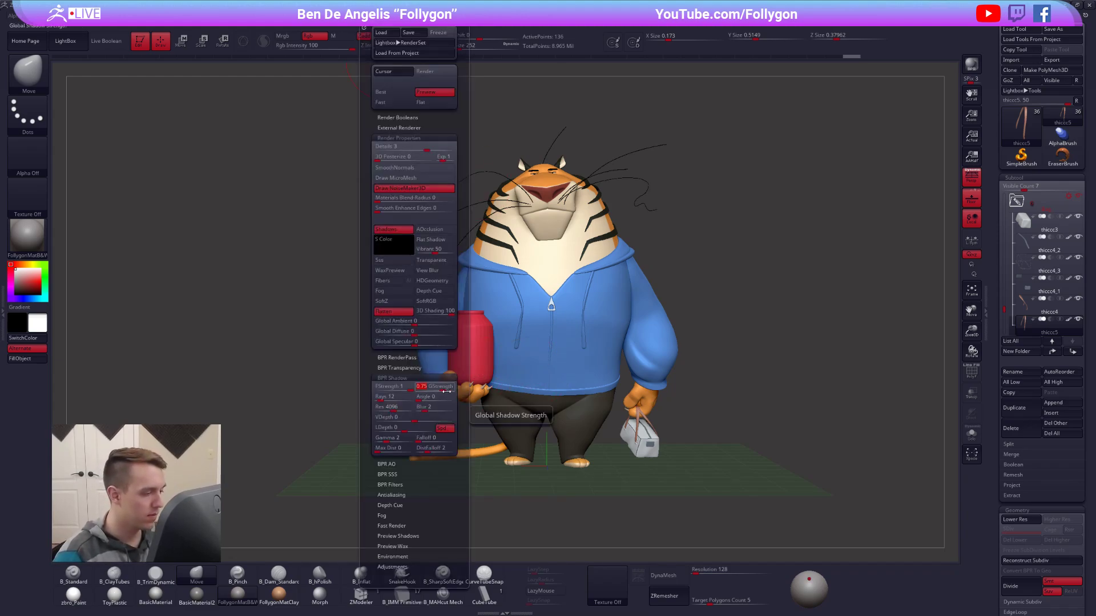
type("0.25")
key("Tab")
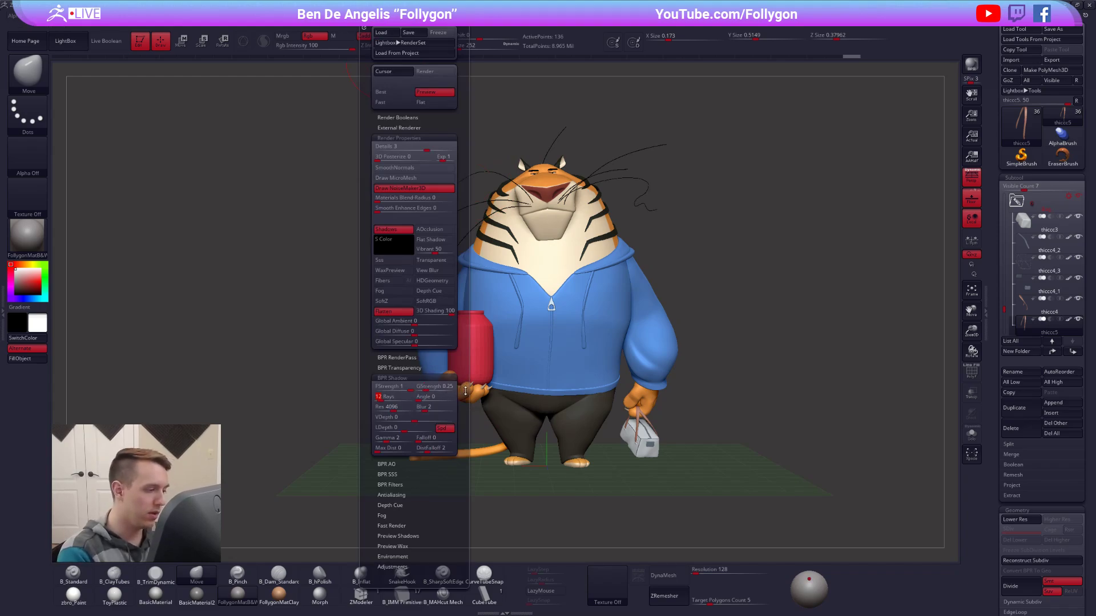
type("100")
key("Tab")
type("1")
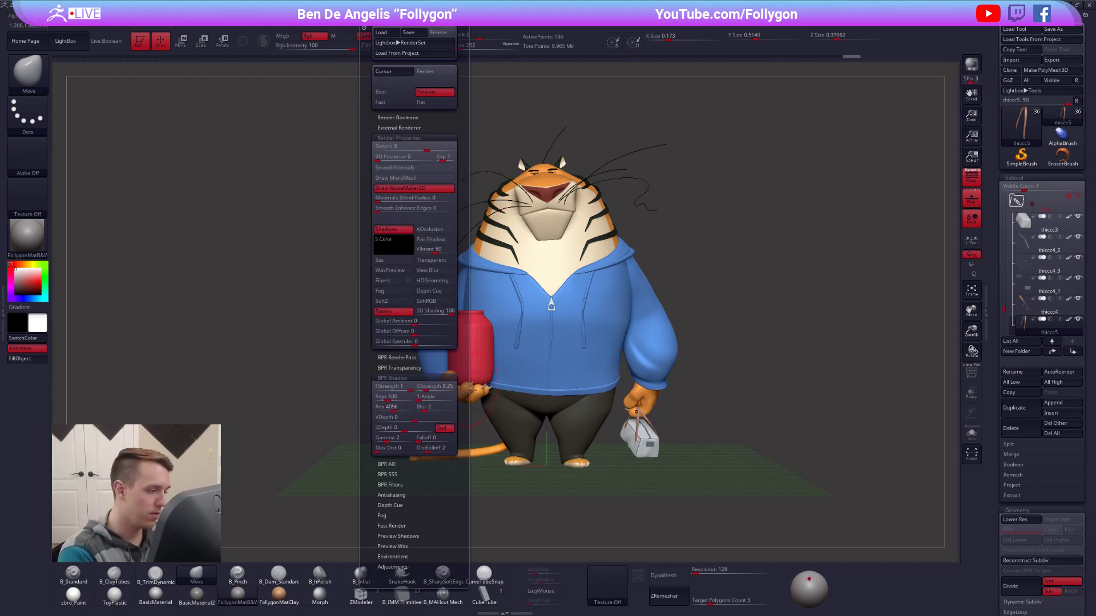
key("Return")
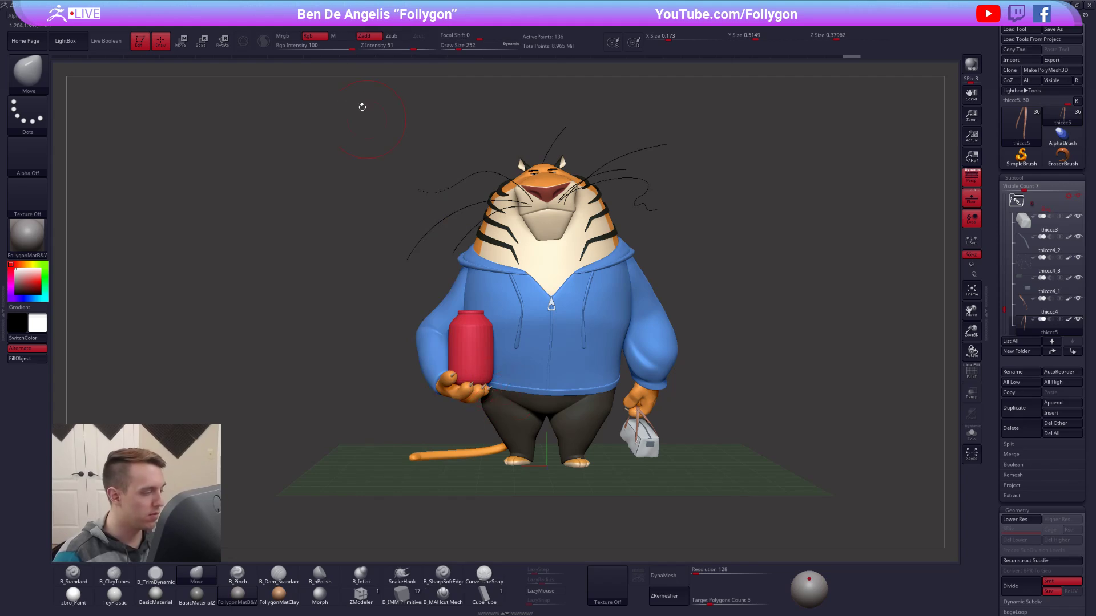
Render a BPR preview of the tiger's front view to check the shadows.
left_click(384, 16)
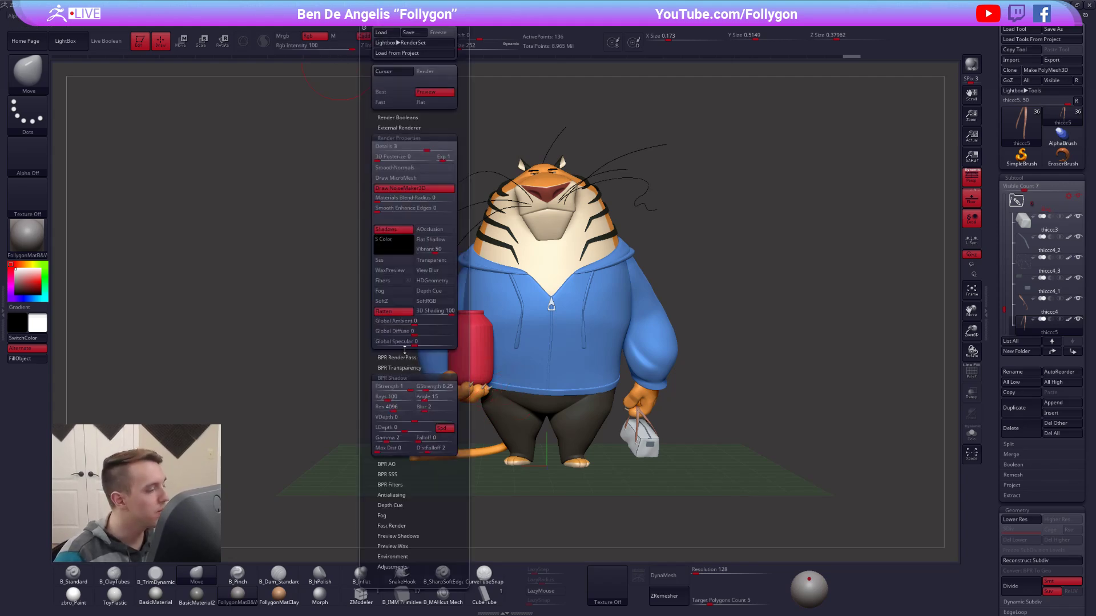
key("shift")
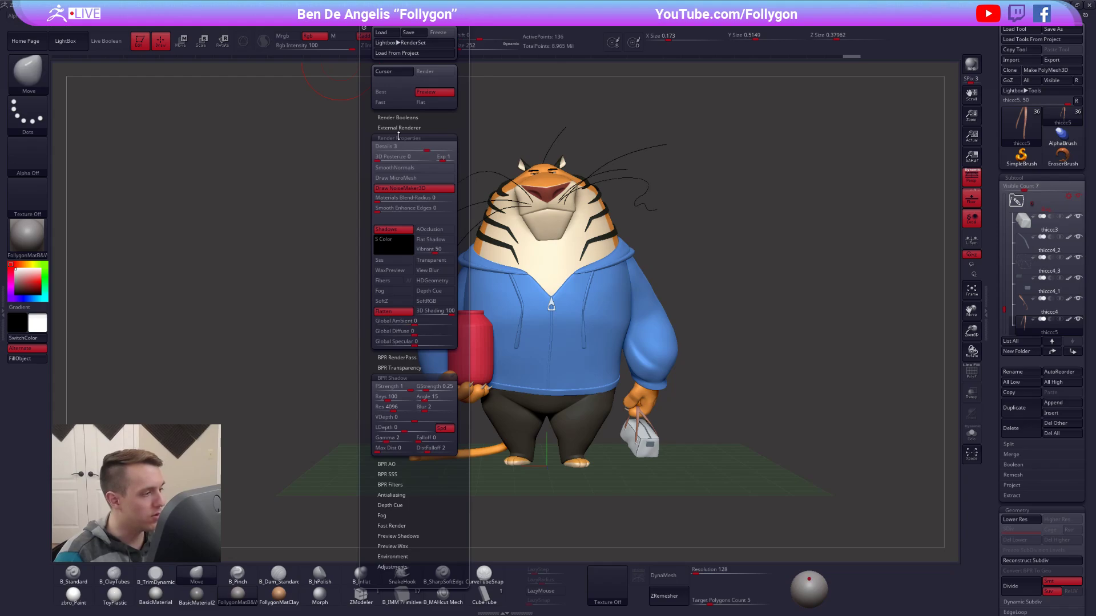
left_click(399, 137)
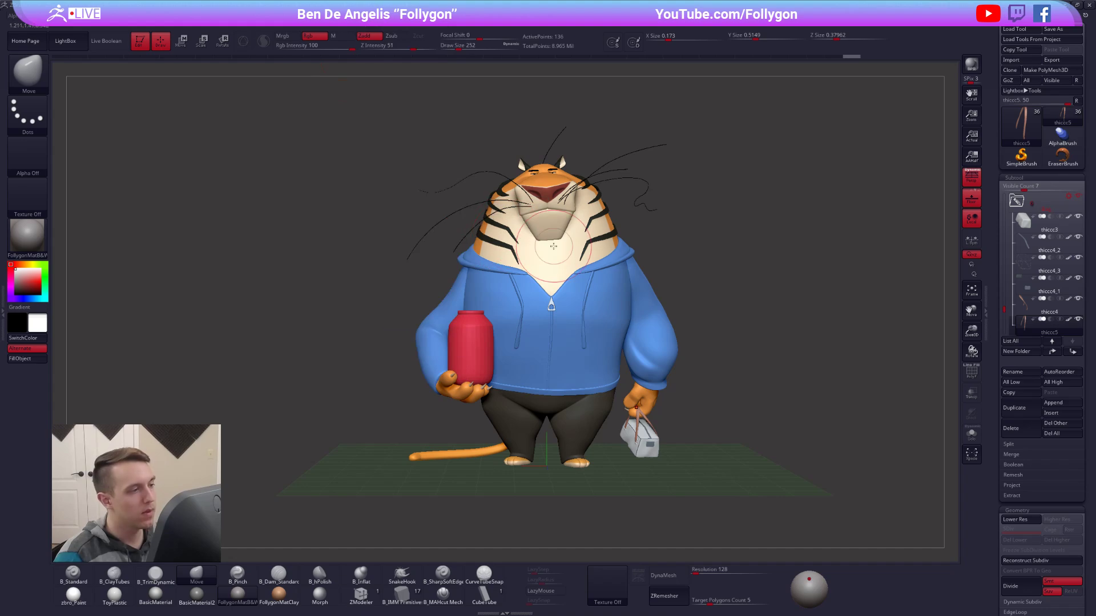
mouse_move(714, 271)
left_mouse_down("alt")
mouse_move(713, 297)
mouse_move(730, 275)
mouse_move(757, 278)
mouse_move(713, 282)
mouse_move(687, 267)
left_mouse_up("alt")
key("space")
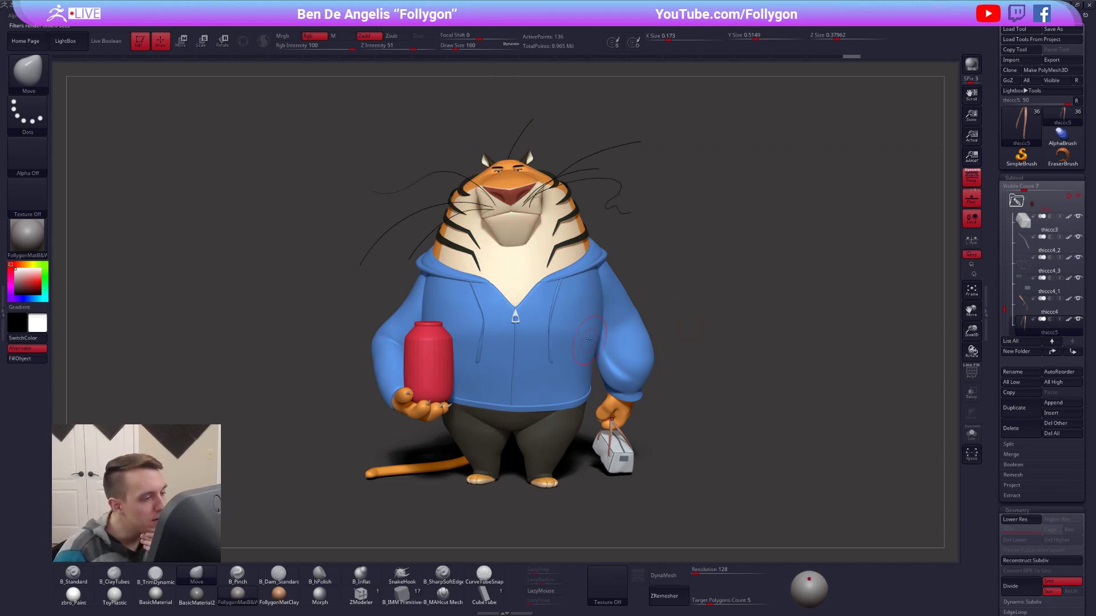
left_click(751, 266)
left_click_drag(849, 204, 735, 247, "alt")
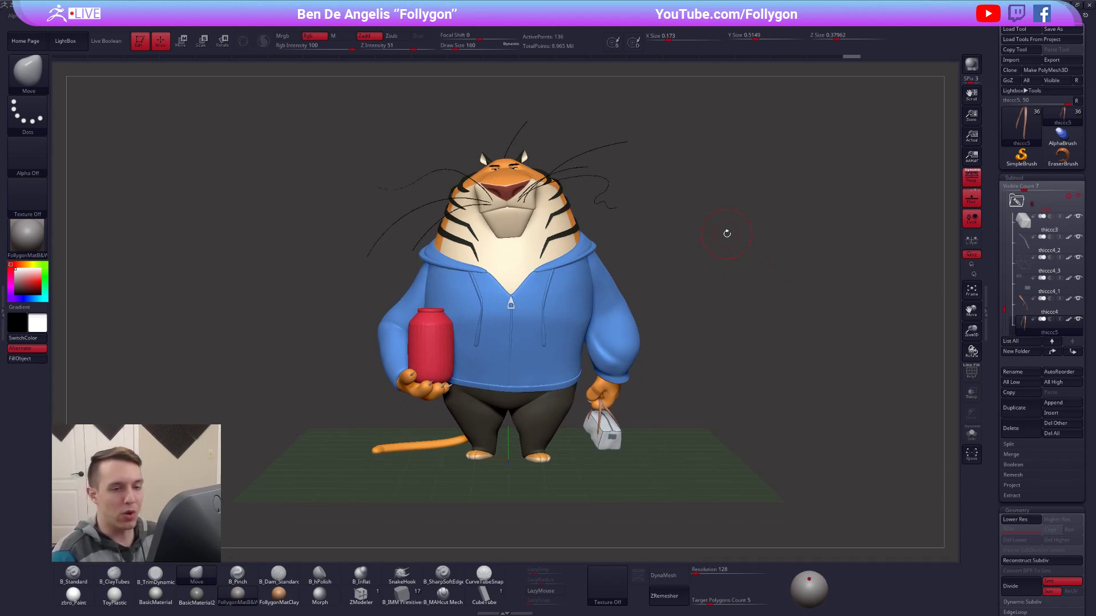
Merge all visible subtools into a new tool and switch to that merged tiger.
left_click(1028, 455)
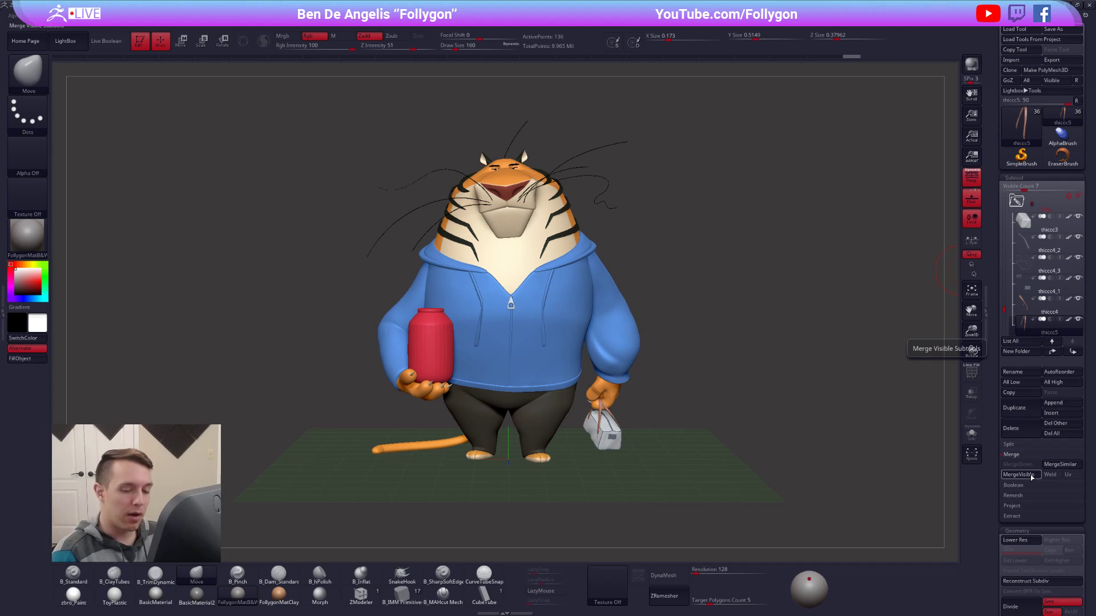
left_click(1017, 475)
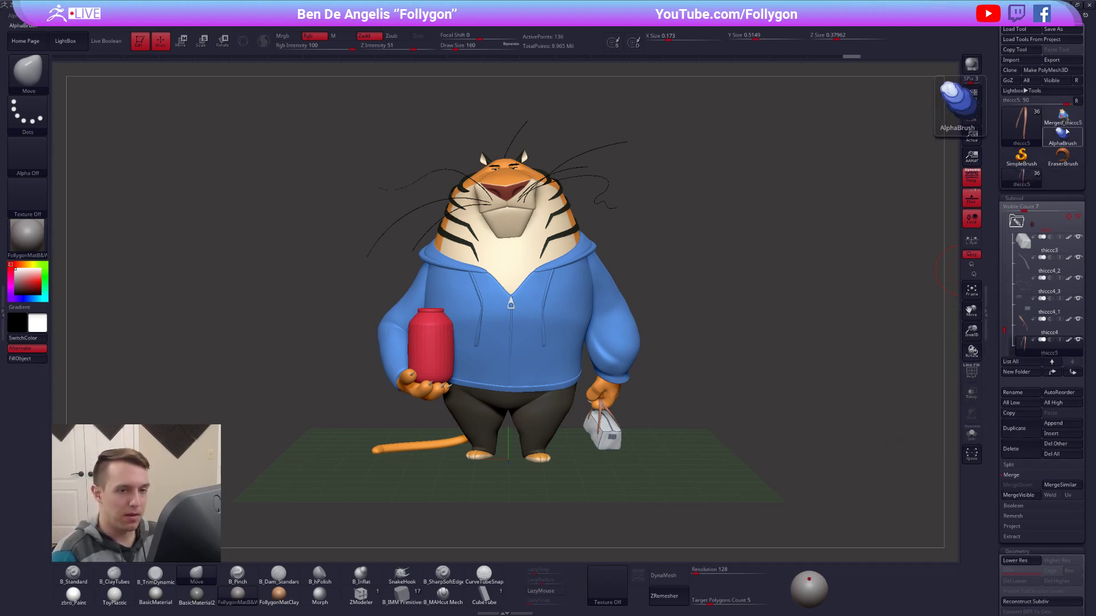
left_click(1062, 121)
left_click_drag(721, 310, 427, 310)
right_click_drag(438, 315, 594, 296)
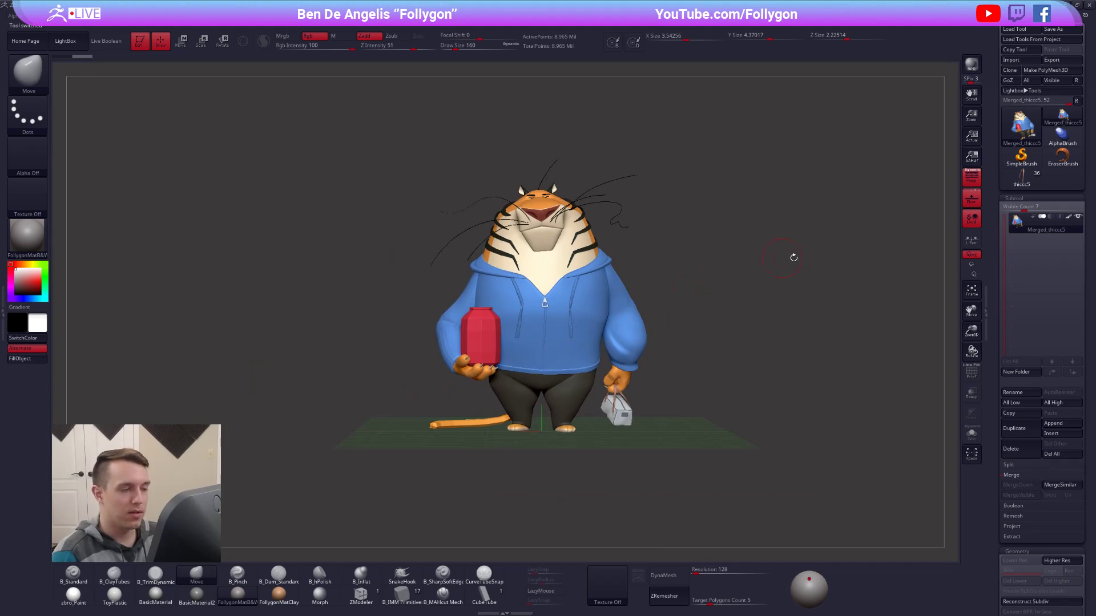
Mirror the merged tiger so its pose is flipped, and hide the floor grid.
key("ctrl+shift+f")
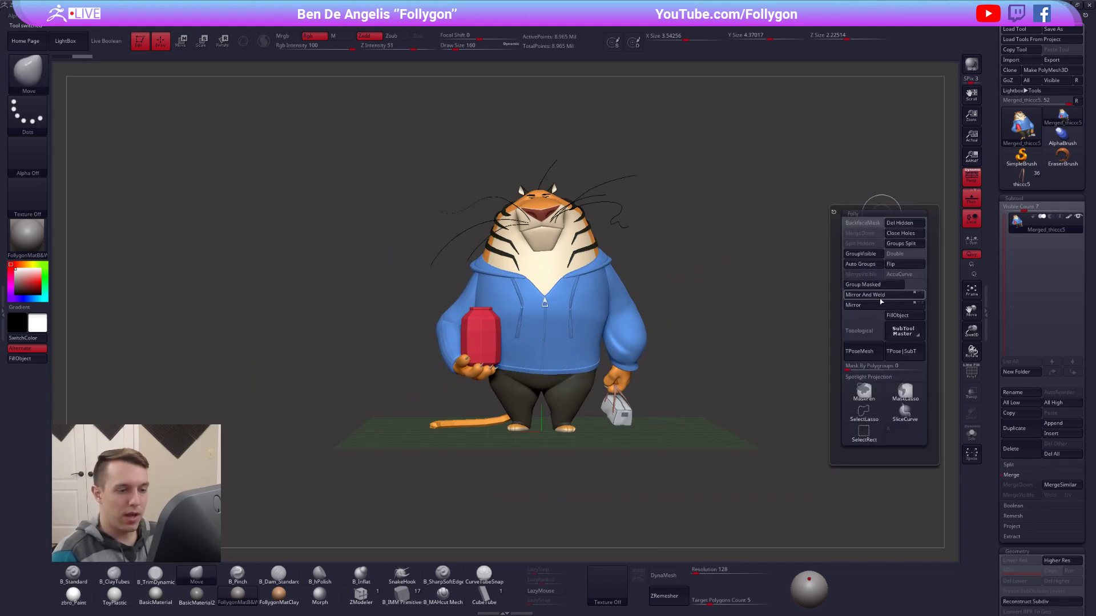
left_click(881, 306)
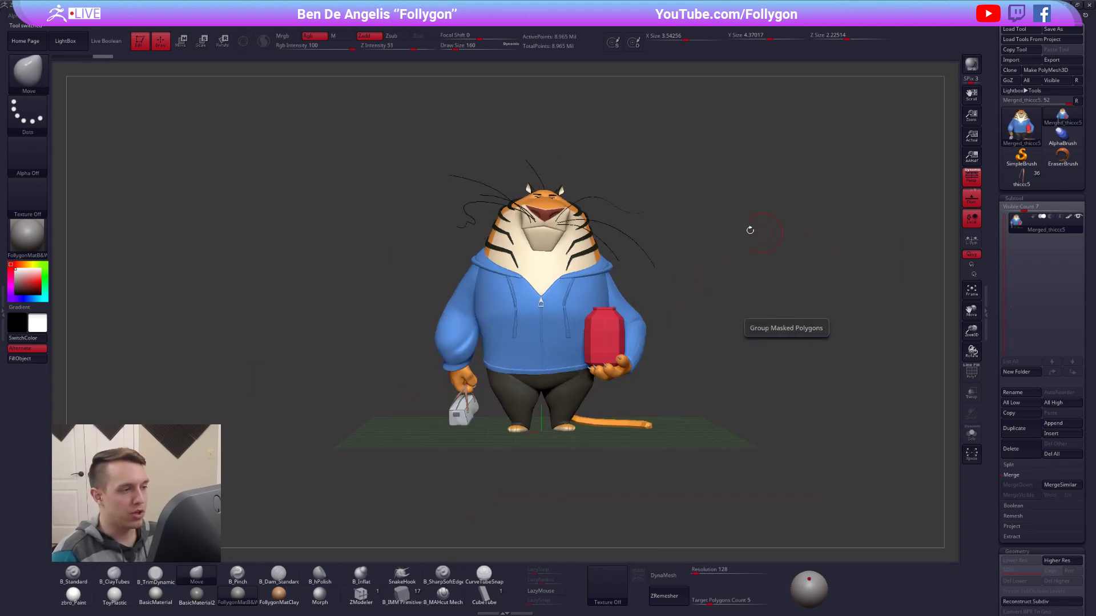
right_click_drag(692, 323, 705, 371, "ctrl")
left_click(971, 199)
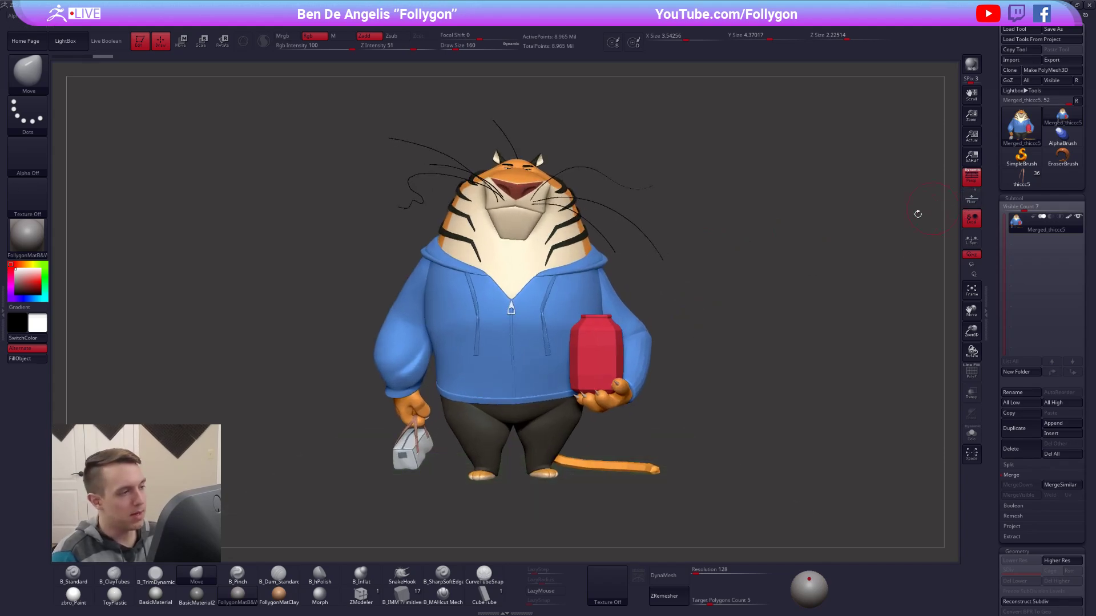
Examine the mirrored tiger's silhouette, head, shoulders and overall balance for errors in the pose.
right_click_drag(753, 272, 679, 363, "ctrl")
mouse_move(611, 343)
right_mouse_down("ctrl")
mouse_move(554, 319)
mouse_move(582, 316)
right_mouse_up("ctrl")
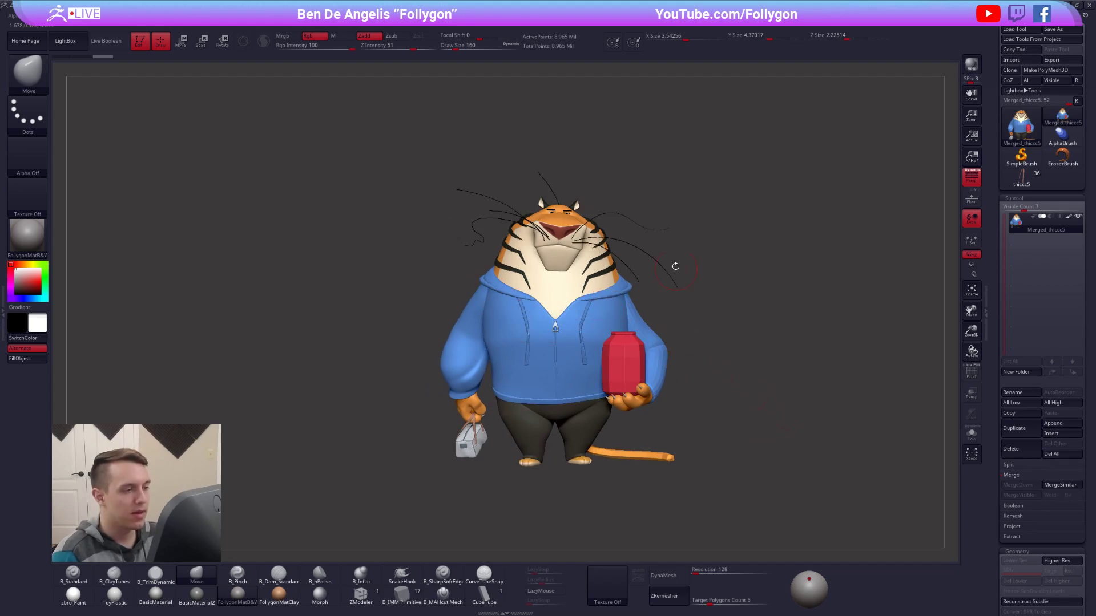
mouse_move(571, 172)
left_mouse_down("ctrl")
mouse_move(562, 400)
mouse_move(535, 504)
mouse_move(737, 451)
mouse_move(553, 222)
mouse_move(782, 324)
mouse_move(784, 308)
left_mouse_up("ctrl")
left_click_drag(789, 228, 789, 288, "ctrl")
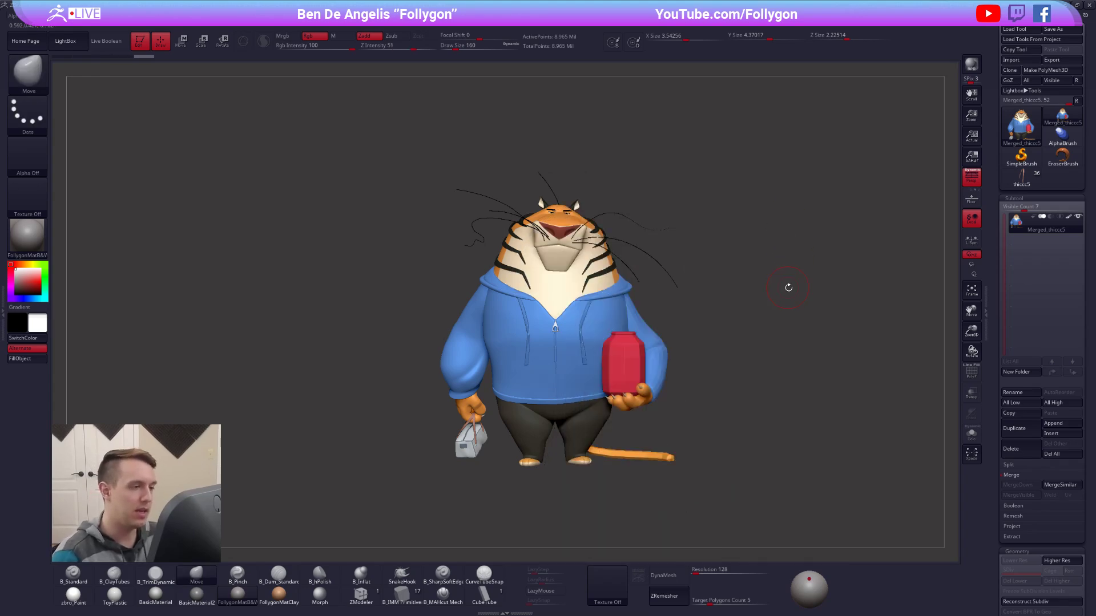
mouse_move(566, 194)
left_mouse_down("ctrl")
mouse_move(547, 371)
mouse_move(596, 494)
mouse_move(665, 129)
mouse_move(660, 160)
left_mouse_up("ctrl")
left_click_drag(709, 278, 739, 257, "ctrl")
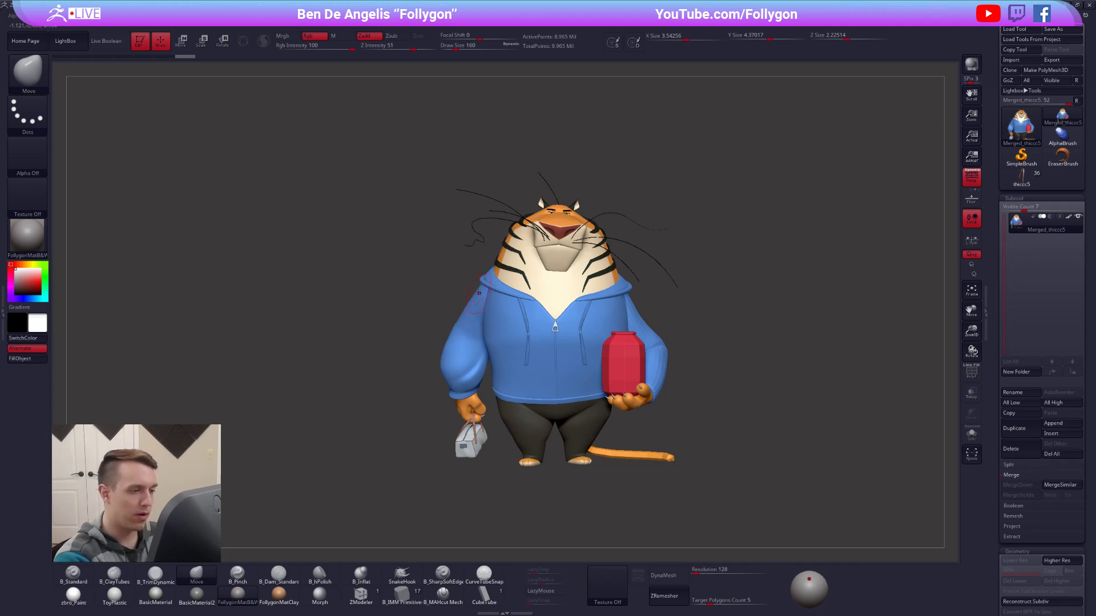
key("w")
mouse_move(477, 288)
left_mouse_down()
mouse_move(633, 290)
mouse_move(633, 280)
left_mouse_up()
key("q")
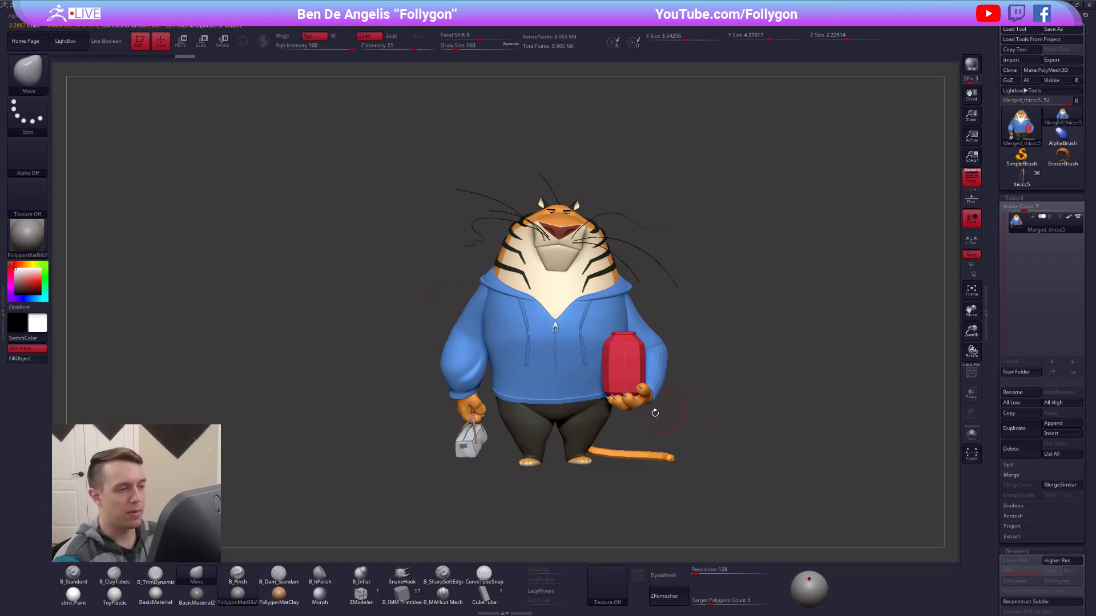
mouse_move(599, 174)
left_mouse_down("ctrl+shift")
mouse_move(538, 313)
mouse_move(628, 531)
mouse_move(673, 137)
left_mouse_up("ctrl+shift")
mouse_move(744, 475)
left_mouse_down()
mouse_move(775, 504)
mouse_move(809, 482)
mouse_move(797, 454)
mouse_move(800, 478)
mouse_move(780, 482)
mouse_move(762, 513)
mouse_move(650, 532)
mouse_move(718, 523)
mouse_move(697, 509)
left_mouse_up()
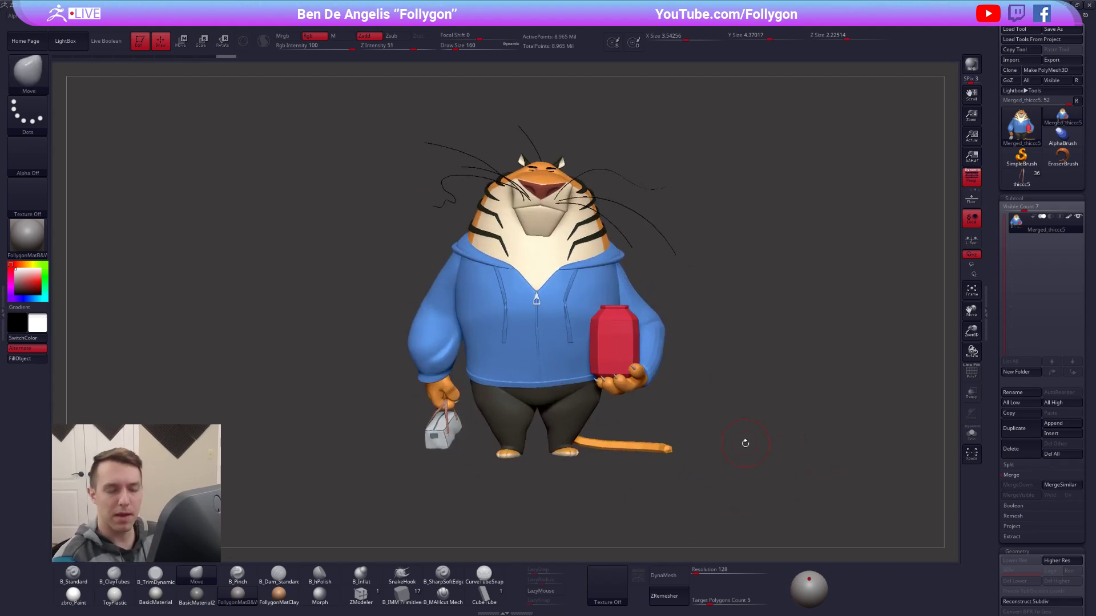
Delete the mirrored merged tiger and switch back to the original tool with all its subtools.
left_click(1028, 454)
left_click(945, 470)
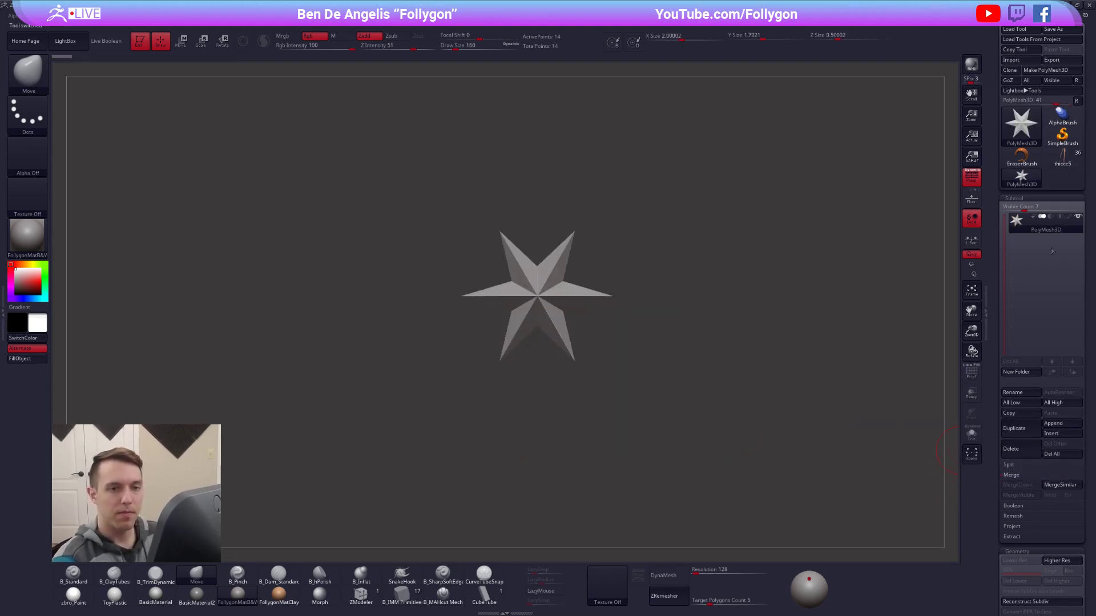
left_click(1056, 164)
mouse_move(797, 355)
left_mouse_down()
mouse_move(742, 381)
mouse_move(758, 389)
left_mouse_up()
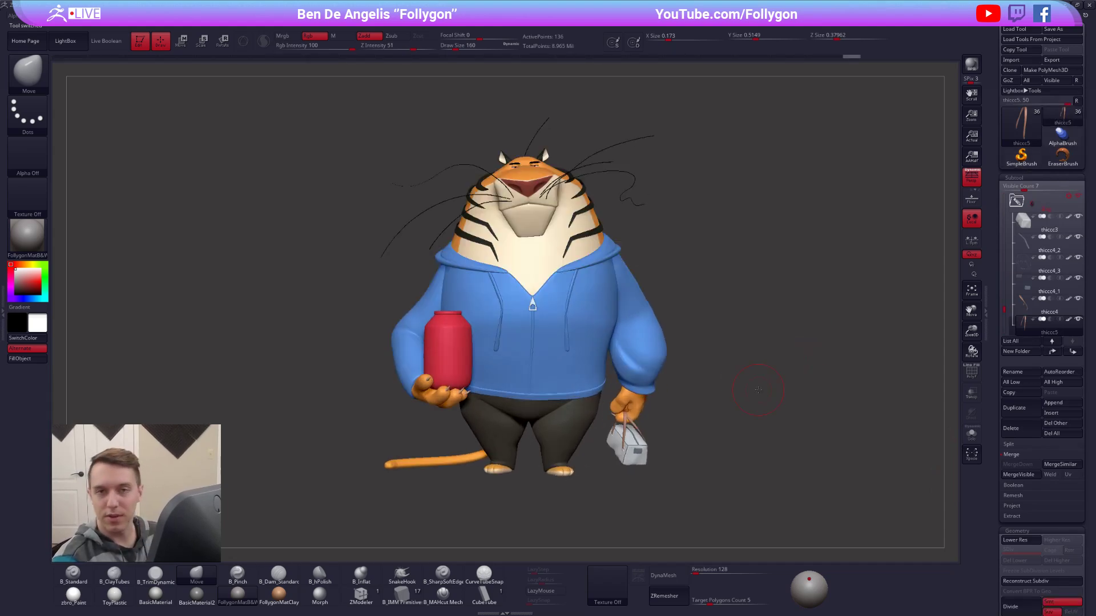
Check the wireframe of the jar-holding arm's sleeve, Pm3d_sphere3d_15, and subdivide it up to level 4.
left_click_drag(686, 385, 769, 487)
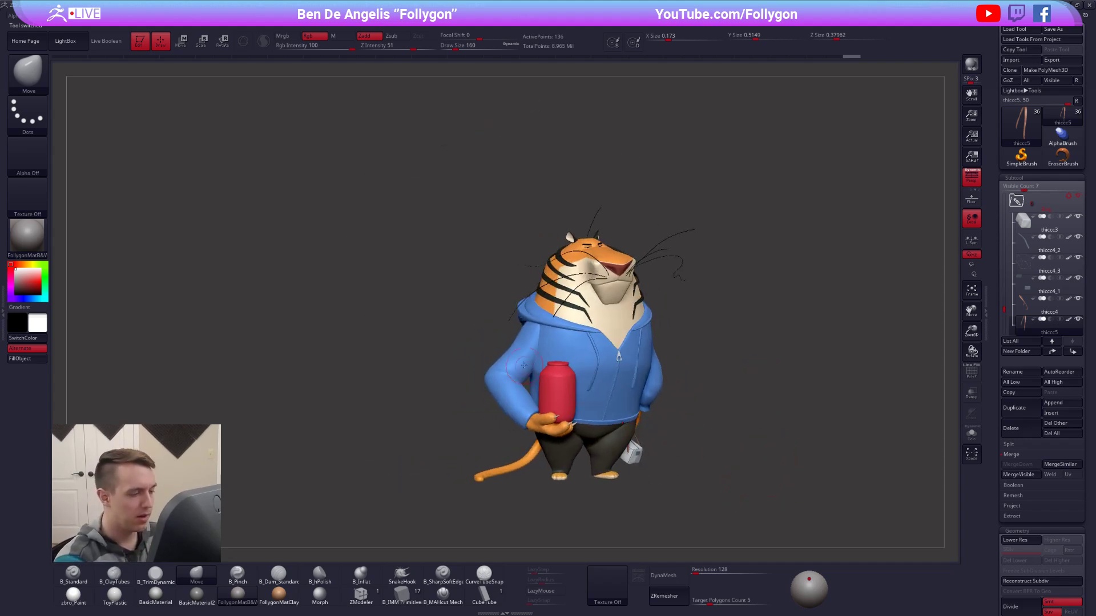
left_click(525, 367, "alt")
key("shift+d")
left_click_drag(466, 394, 506, 448, "alt")
key("shift+f")
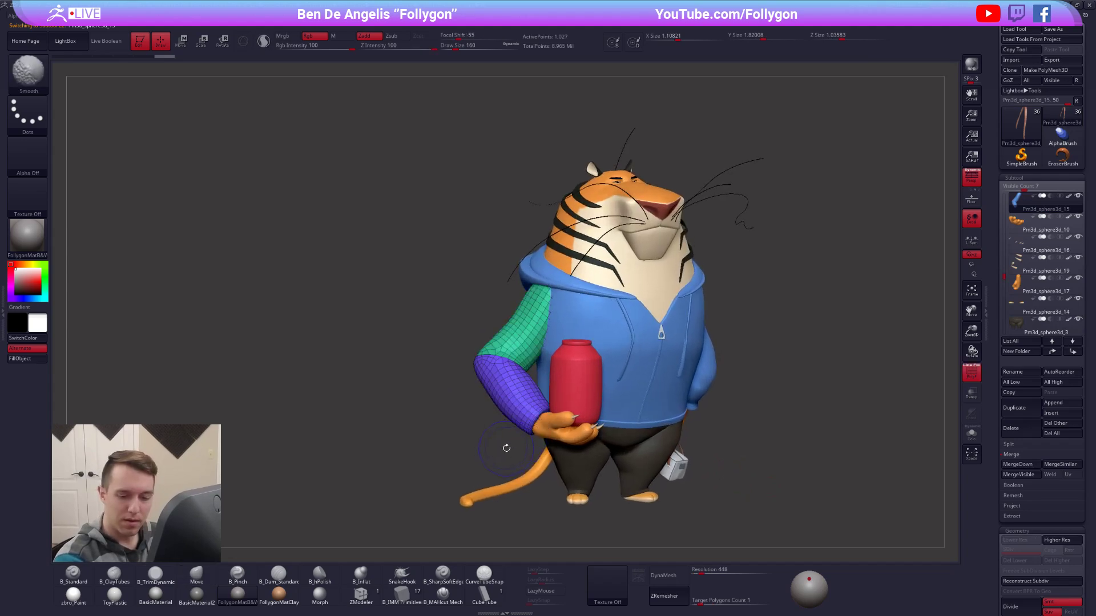
key("shift+f")
key("ctrl+d")
key("ctrl+d")
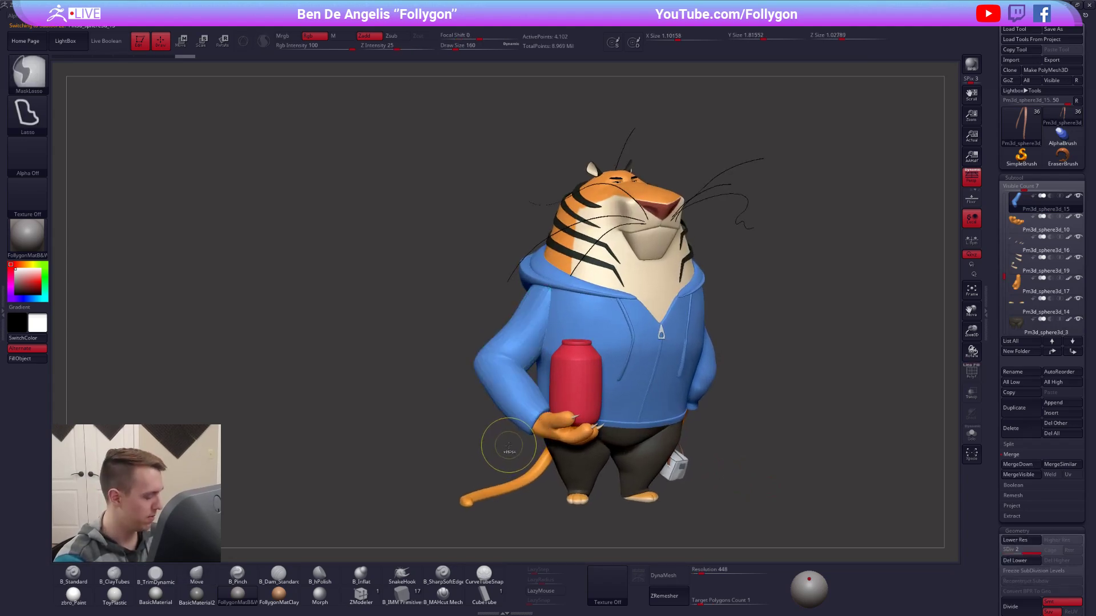
key("ctrl+d")
mouse_move(770, 365)
left_mouse_down()
mouse_move(697, 354)
mouse_move(622, 304)
mouse_move(616, 275)
left_mouse_up()
mouse_move(701, 340)
left_mouse_down()
mouse_move(708, 328)
mouse_move(703, 344)
left_mouse_up()
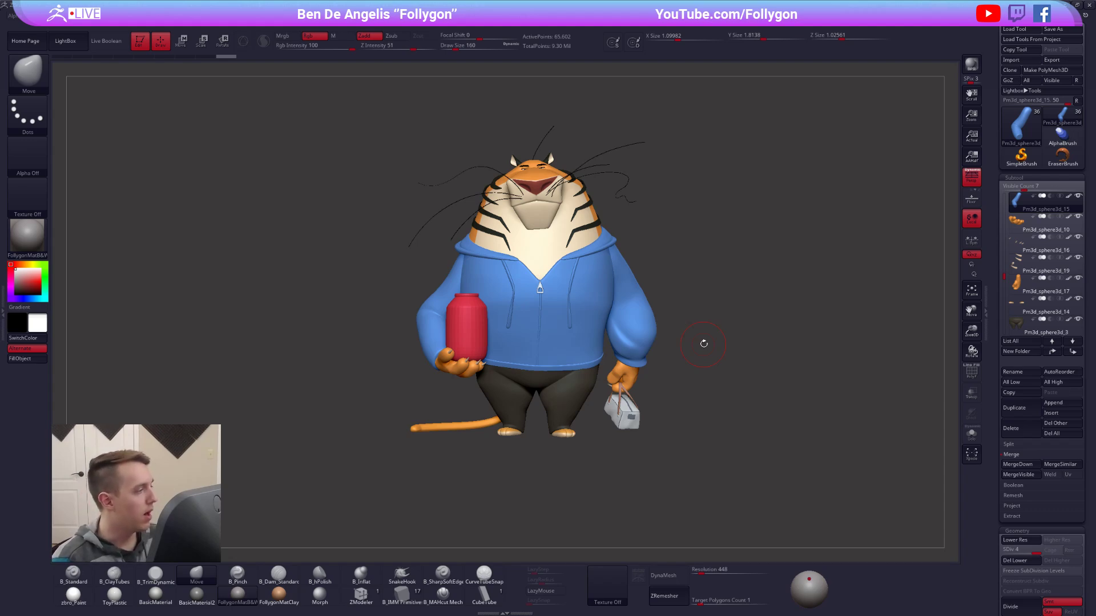
Display the reference artwork beside the tiger and check the hoodie torso on its own against it.
key("shift+z")
right_click_drag(548, 254, 576, 270, "alt")
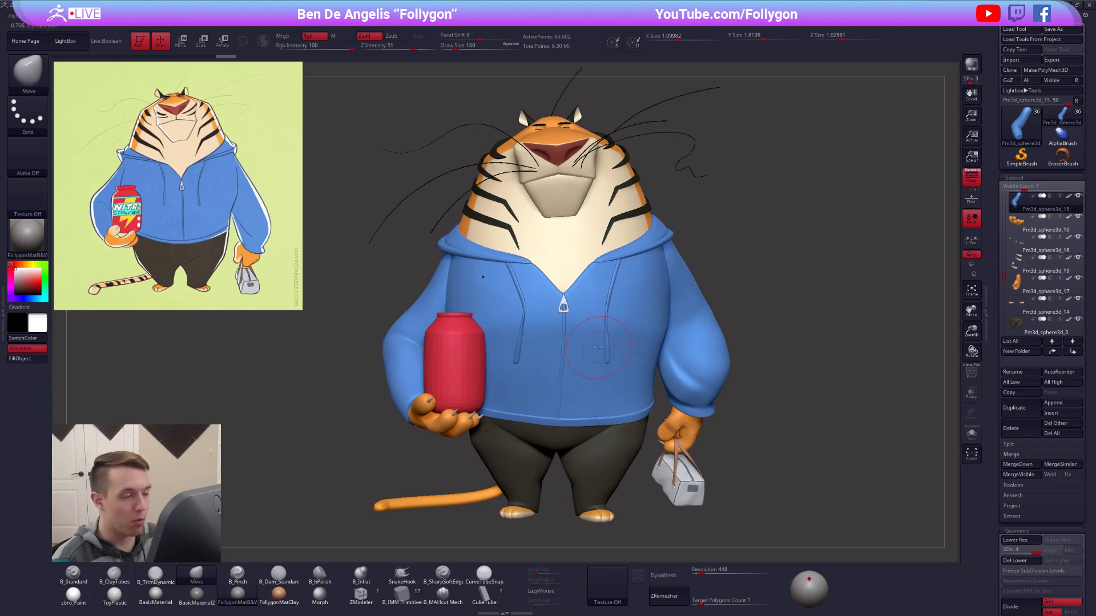
right_click_drag(563, 307, 692, 367)
left_click(631, 338, "alt")
key("alt+s")
right_click_drag(583, 366, 645, 320, "alt")
key("1")
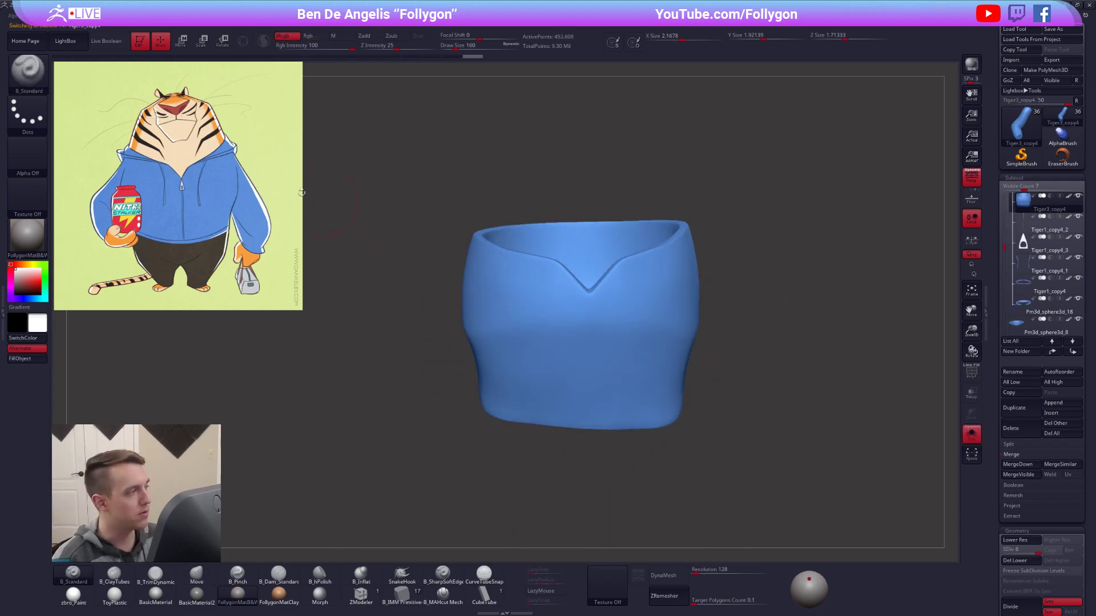
key("alt+s")
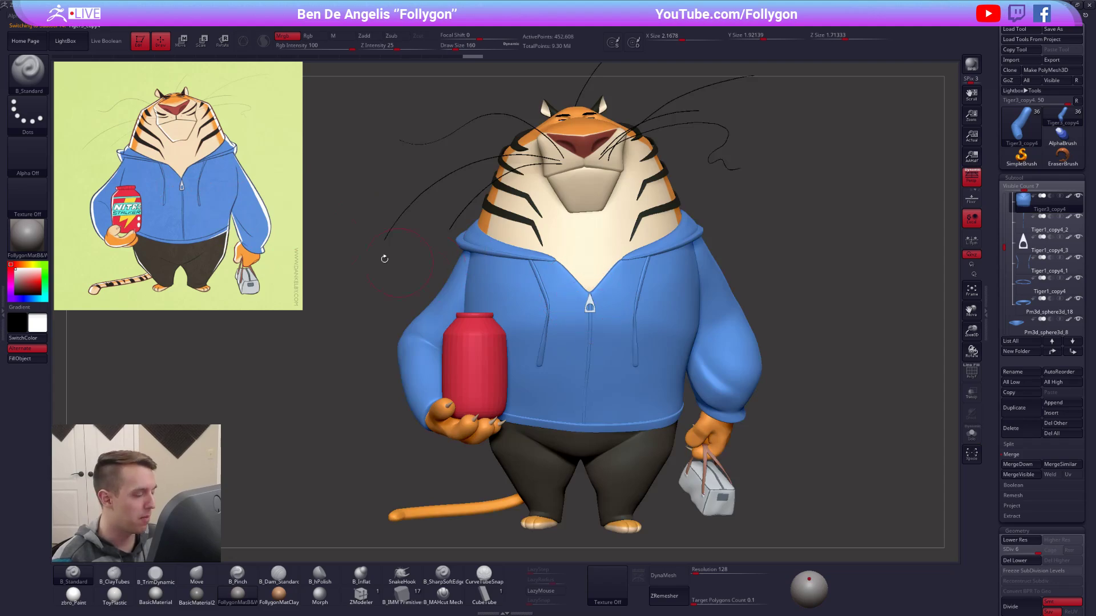
Inspect the tiger's neck stripes Tiger3_copy3_5 and Tiger3_copy3_4 individually to find the overlapping duplicate.
right_click_drag(584, 267, 608, 305, "alt")
right_click_drag(537, 242, 568, 273)
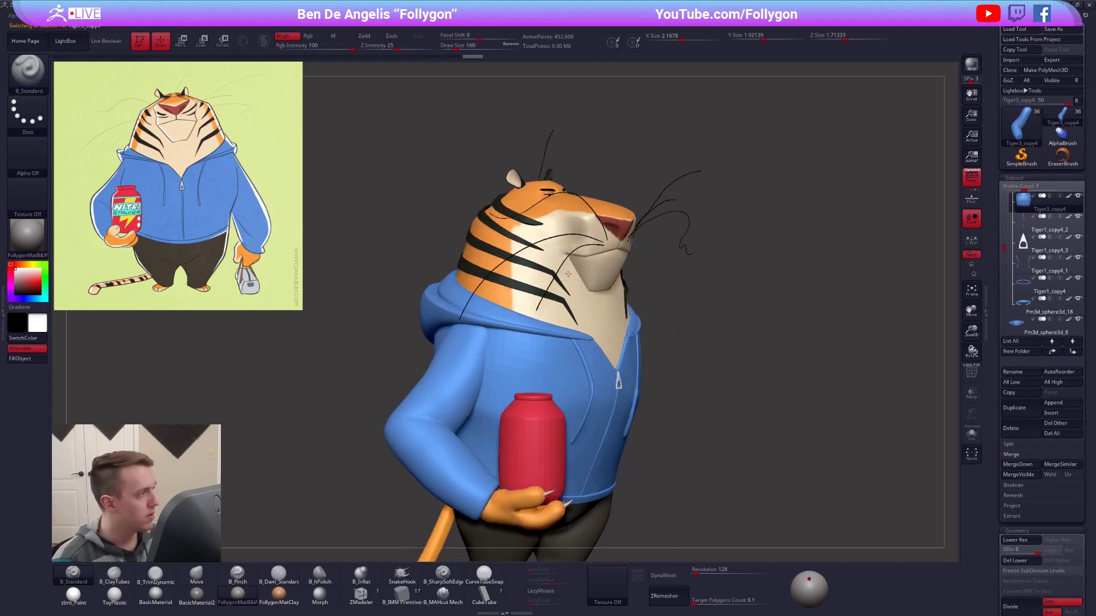
right_click_drag(512, 244, 562, 328, "ctrl")
left_click(588, 252, "alt")
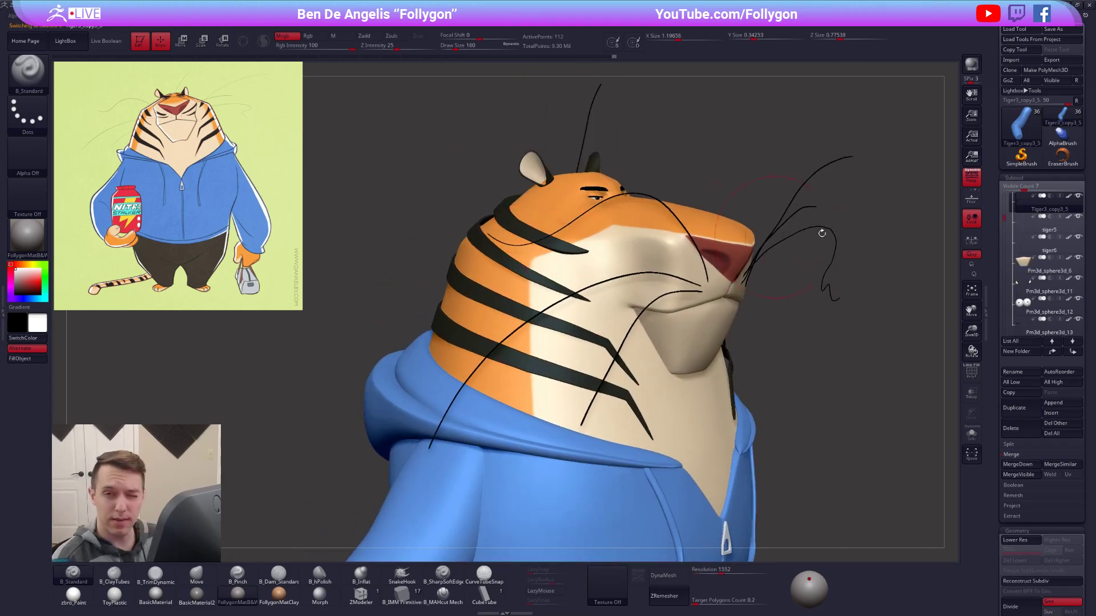
scroll(1022, 241, "up", 5)
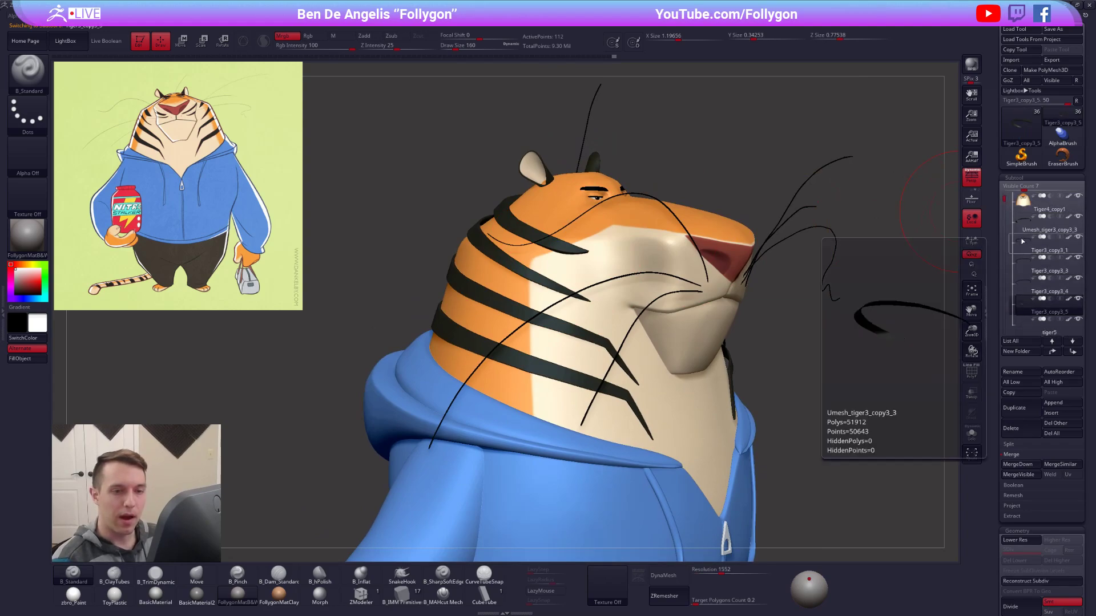
key("alt+shift+s")
left_click(1030, 292)
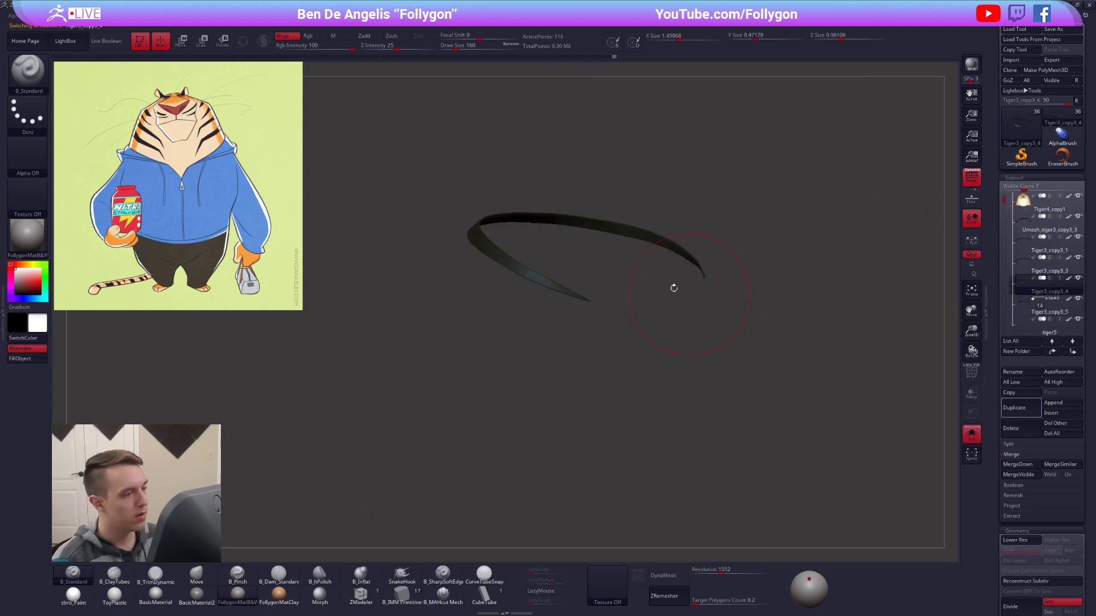
key("alt+shift+s")
left_click(555, 245, "alt")
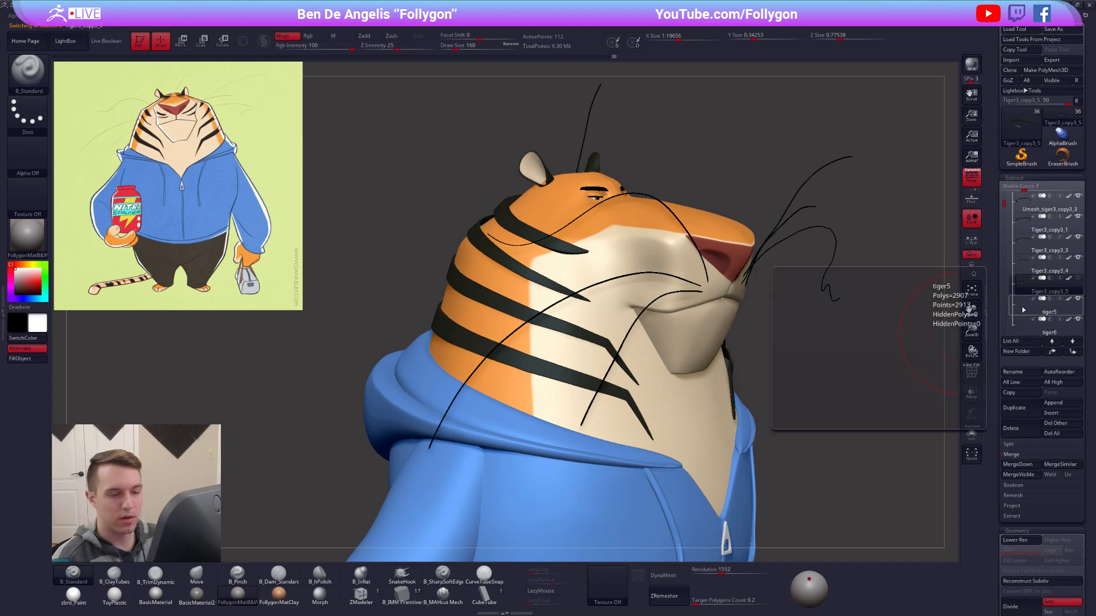
Check the upper neck stripe Umesh_tiger3_copy3_3 in isolation and delete this duplicate subtool.
left_click(1039, 312)
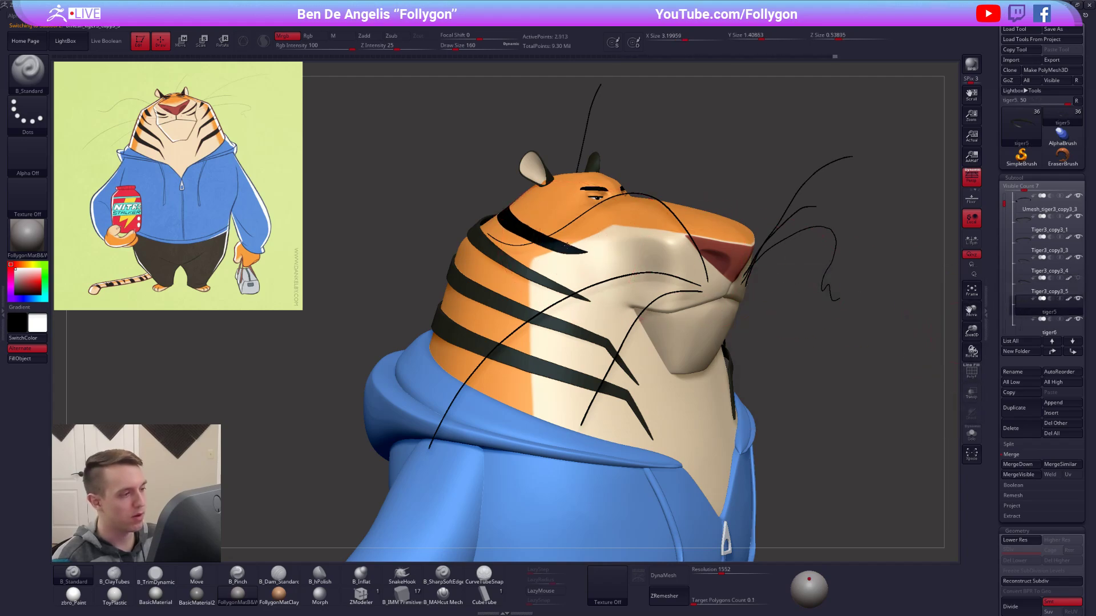
left_click(571, 245, "alt")
key("alt+s")
key("alt+s")
left_click(1021, 435)
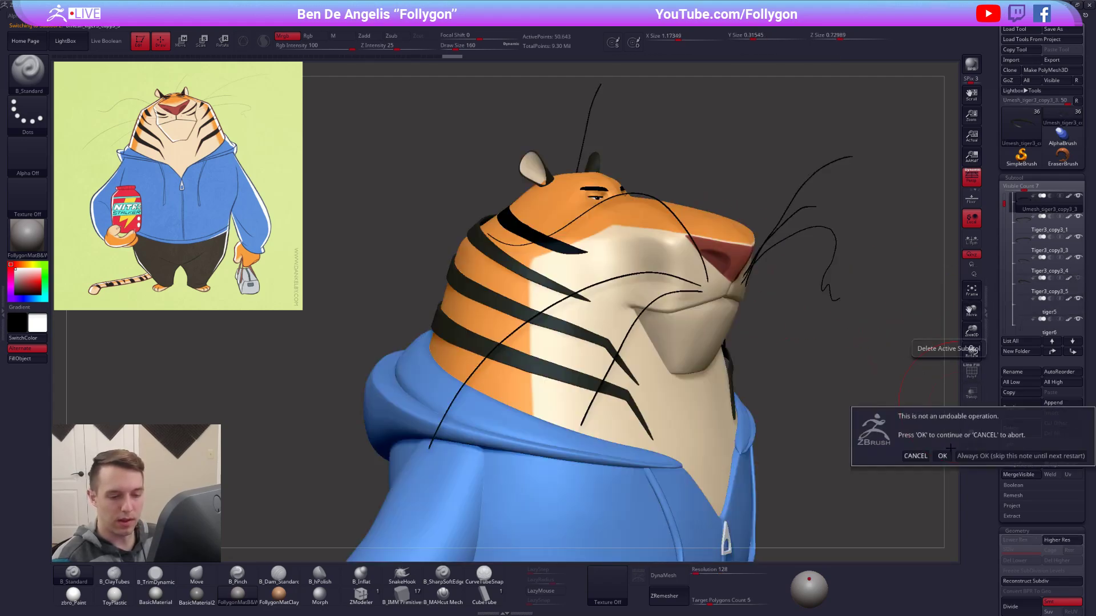
left_click(941, 456)
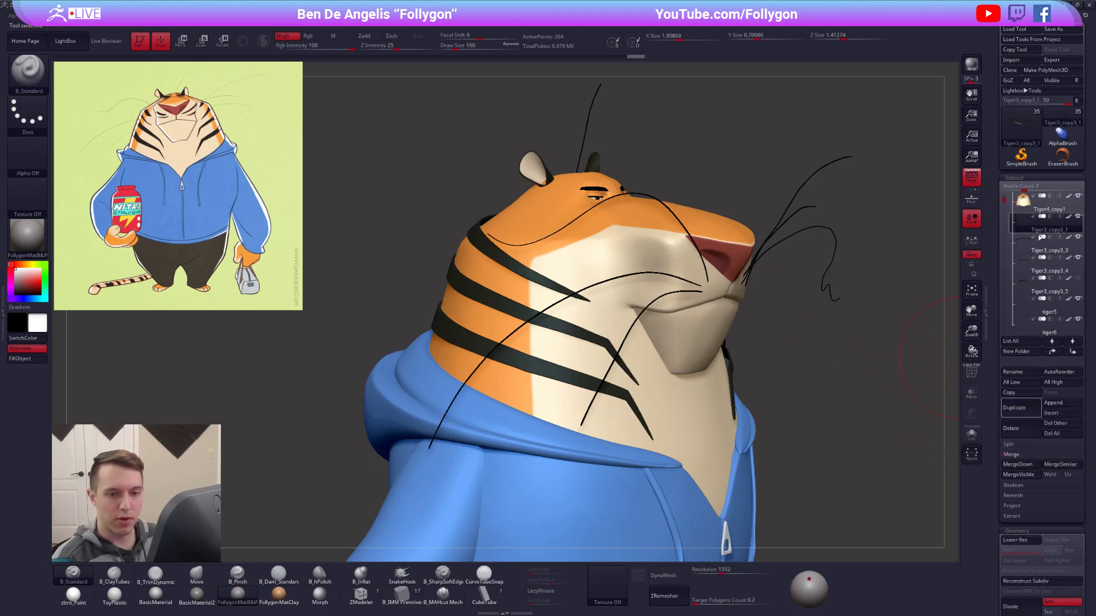
Make the upper neck stripe Tiger3_copy3_5 visible again and check it from the front.
left_click(1026, 288)
left_click_drag(821, 325, 782, 306)
right_click_drag(805, 323, 831, 283, "ctrl")
right_click_drag(873, 344, 660, 375, "alt")
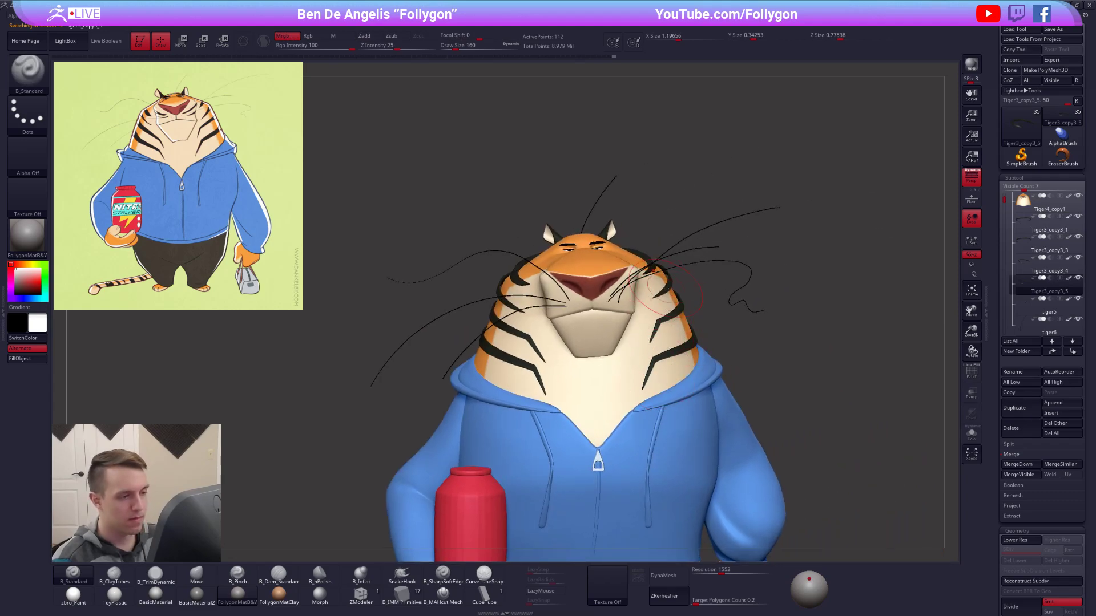
Choose the Move brush, make the neck stripe Tiger3_copy3_4 active and isolate it for editing.
left_click(665, 289, "alt")
key("b")
key("m")
key("v")
right_click_drag(781, 328, 773, 277, "ctrl")
right_click_drag(735, 510, 717, 465, "alt")
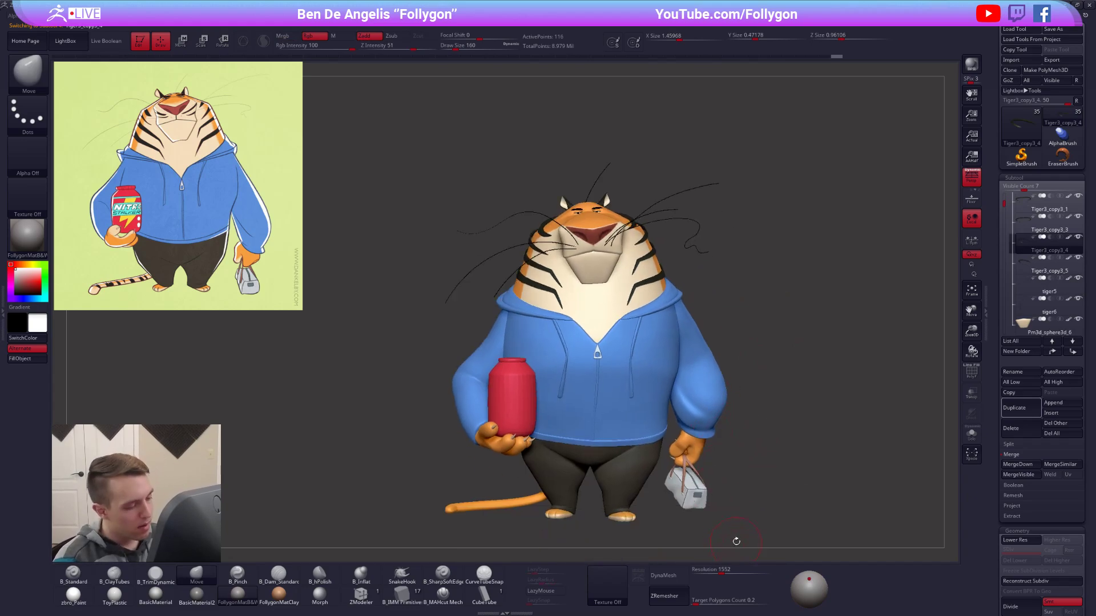
mouse_move(634, 417)
right_mouse_down("ctrl")
mouse_move(644, 492)
mouse_move(648, 409)
mouse_move(631, 372)
right_mouse_up("ctrl")
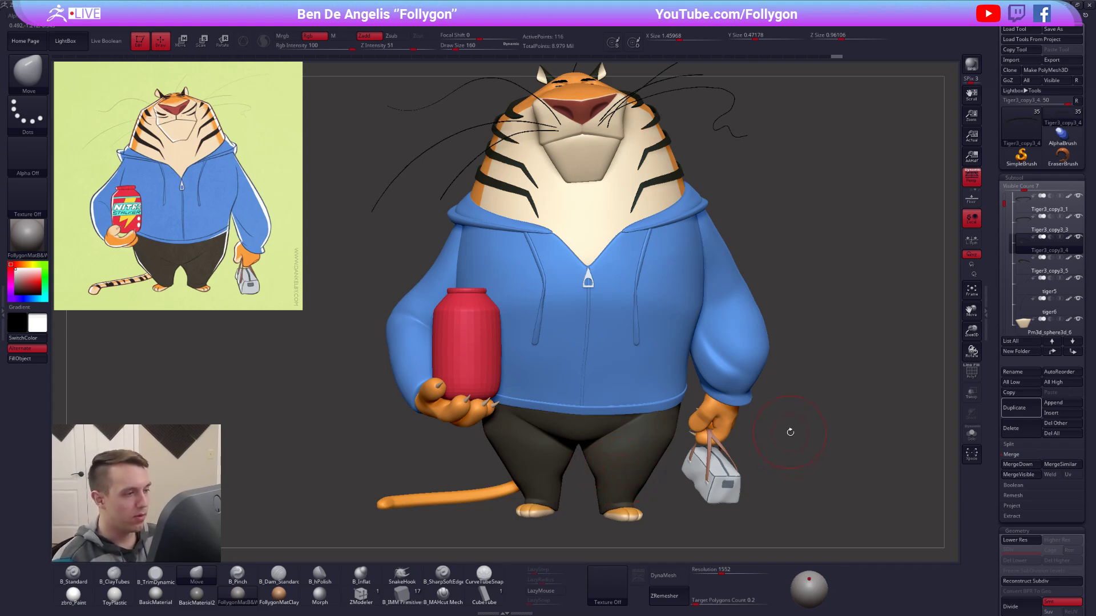
right_click_drag(774, 434, 773, 482, "alt")
key("alt+s")
right_click_drag(665, 321, 702, 508, "alt")
right_click_drag(702, 451, 705, 503, "ctrl")
Expose the isolated stripe's polygon wireframe at one tip with the smoothed subdivision preview turned off.
right_click_drag(565, 370, 575, 358, "ctrl")
key("s")
left_click_drag(575, 357, 577, 359)
mouse_move(524, 439)
right_mouse_down("alt")
mouse_move(575, 376)
mouse_move(560, 406)
mouse_move(581, 406)
right_mouse_up("alt")
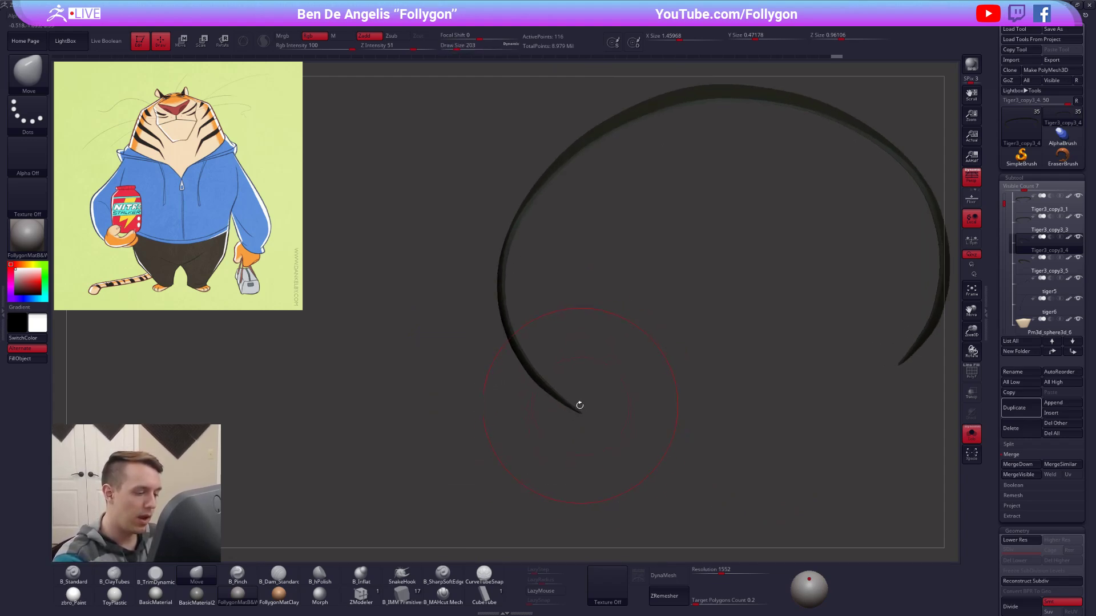
key("ctrl+shift+a")
key("alt+s")
key("alt+s")
right_click_drag(574, 399, 572, 417)
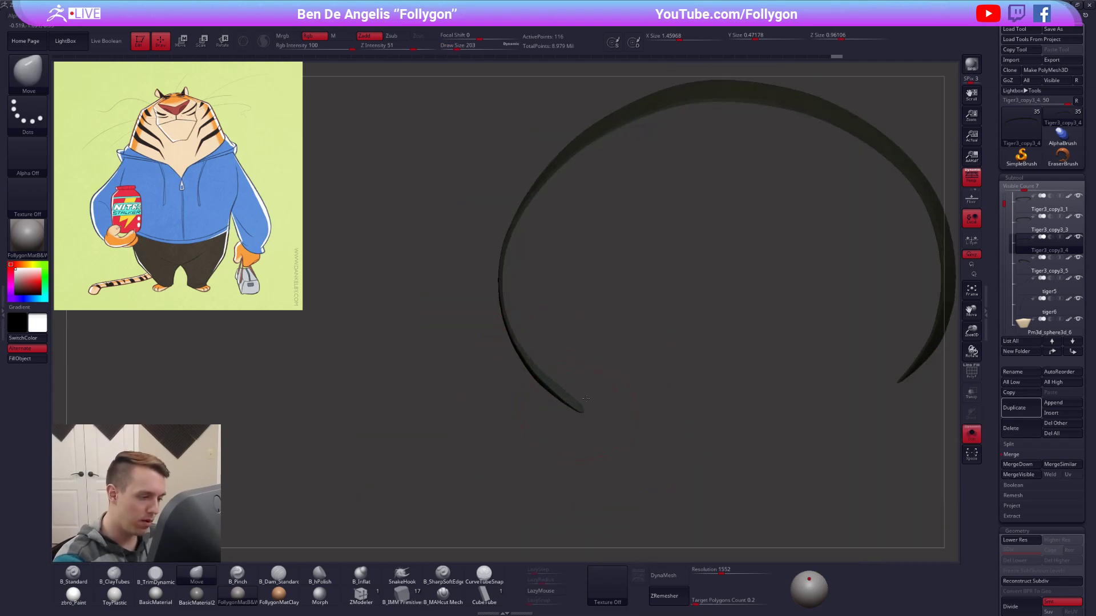
key("space")
mouse_move(581, 409)
right_mouse_down("ctrl")
mouse_move(588, 359)
mouse_move(589, 387)
mouse_move(582, 376)
mouse_move(596, 378)
right_mouse_up("ctrl")
key("d")
key("shift+f")
key("shift+d")
Adjust the points at the stripe's tip with a very small Move brush at draw size 2.
key("space")
left_click_drag(602, 382, 597, 381)
right_click_drag(597, 381, 594, 383)
left_click_drag(597, 386, 599, 387)
key("space")
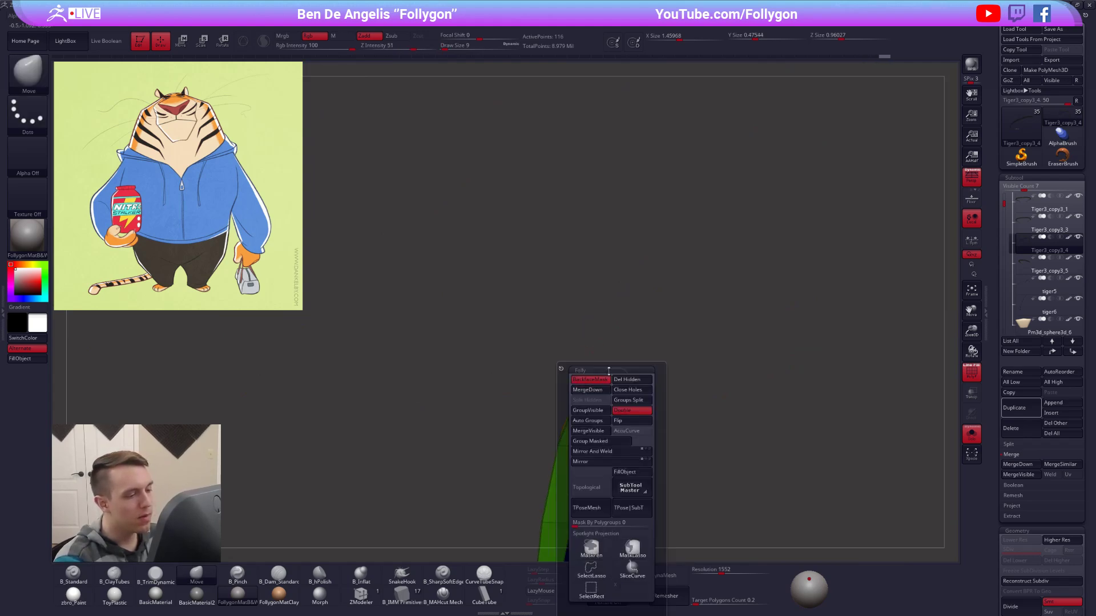
mouse_move(633, 384)
right_mouse_down()
mouse_move(662, 382)
mouse_move(586, 378)
right_mouse_up()
key("space")
left_click_drag(597, 378, 591, 379)
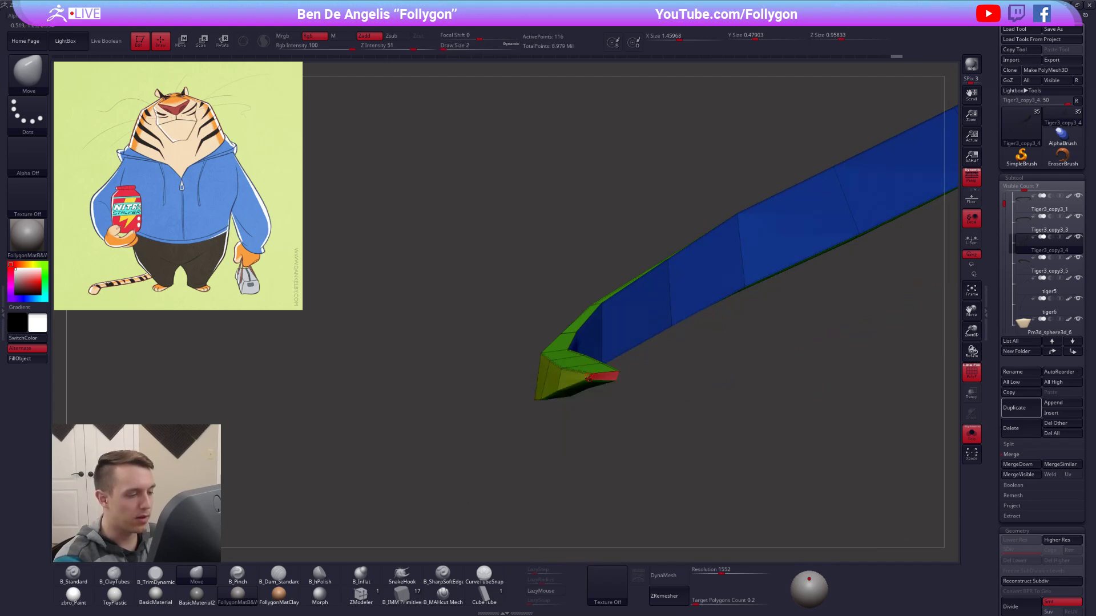
Crease the single edges at the stripe's first tip with ZModeler and check the smoothed preview.
left_click(362, 594)
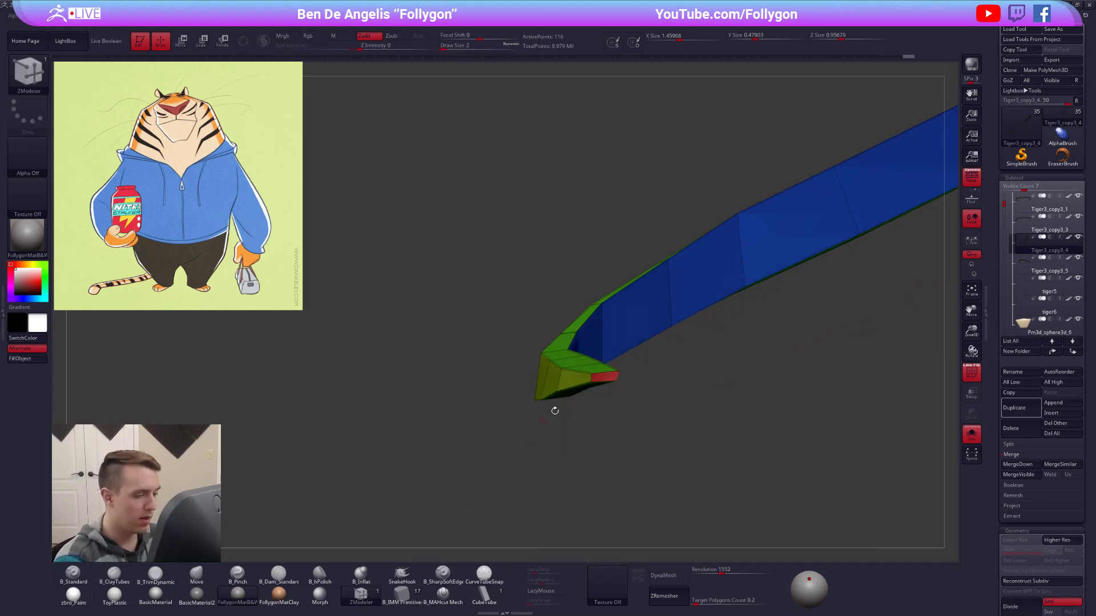
right_click_drag(545, 417, 548, 451, "ctrl")
key("space")
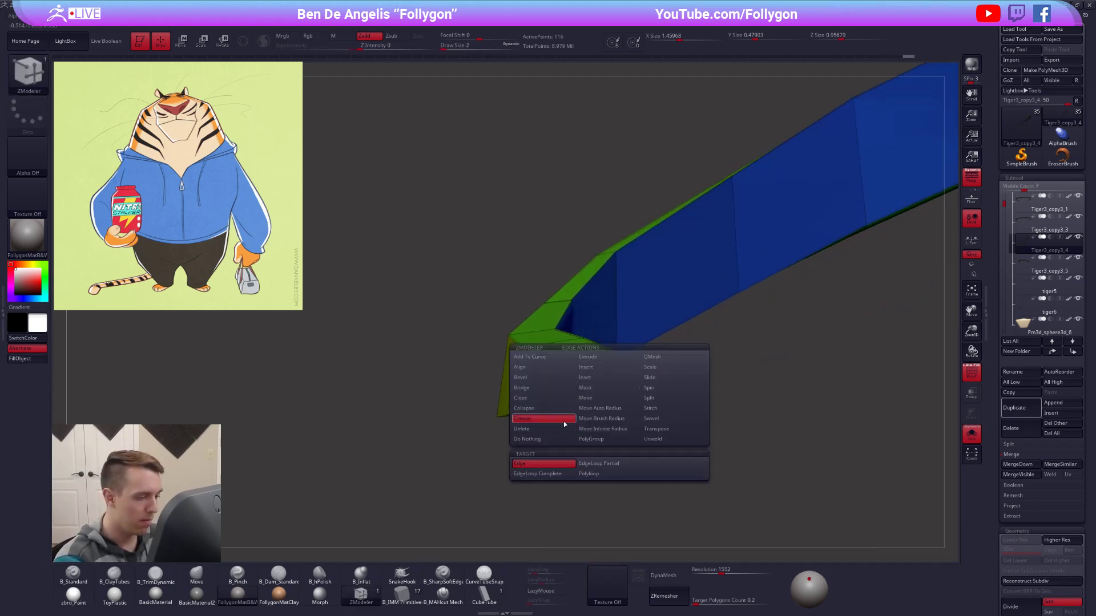
left_click(550, 462)
right_click_drag(614, 395, 596, 365)
left_click(583, 377)
left_click(626, 374)
key("d")
right_click_drag(597, 366, 590, 331)
Crease the edges at the stripe's opposite tip and restore the smoothed preview.
right_click_drag(700, 319, 734, 305)
right_click_drag(733, 305, 694, 342, "ctrl")
key("shift+d")
right_click_drag(685, 288, 690, 286)
left_click(692, 284)
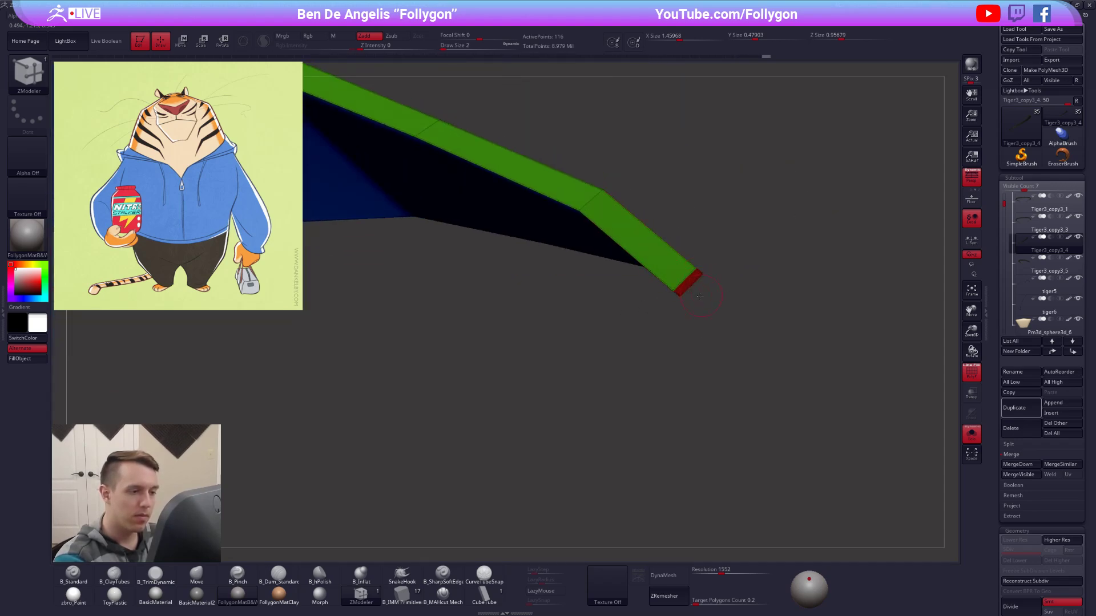
right_click_drag(702, 295, 565, 342, "ctrl")
key("d")
right_click_drag(693, 270, 676, 305)
Reshape the stripe's narrow tip with the Move brush, enlarging the brush for broader adjustments.
key("b")
key("m")
key("v")
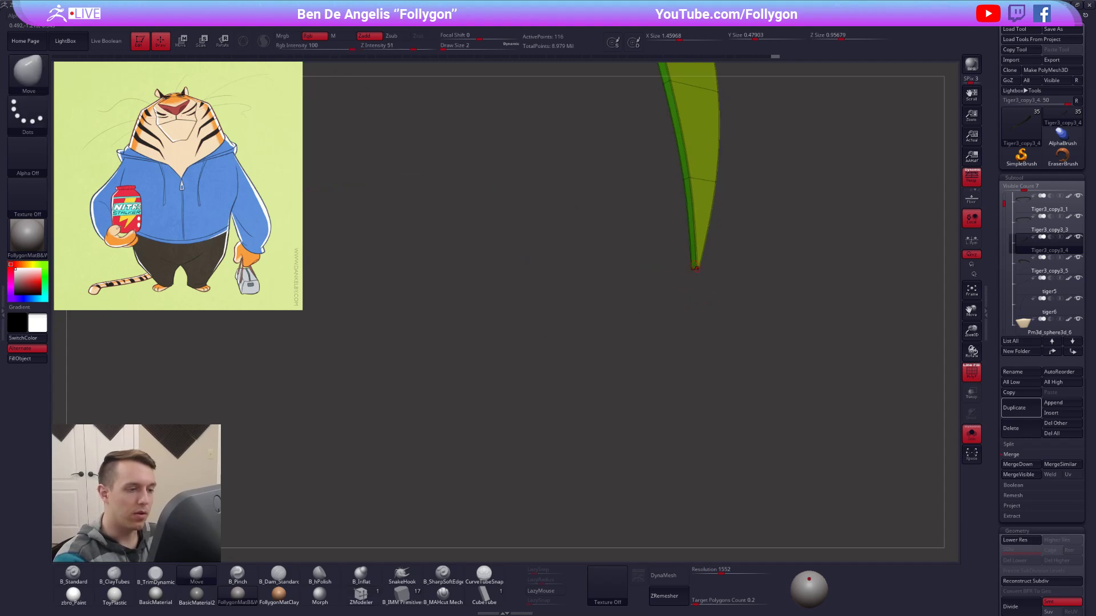
right_click_drag(695, 267, 710, 267)
key("w")
key("q")
mouse_move(699, 315)
right_mouse_down()
mouse_move(696, 263)
mouse_move(722, 324)
mouse_move(714, 345)
mouse_move(676, 295)
right_mouse_up()
key("s")
left_click(622, 331)
key("space")
left_click(728, 327)
right_click(731, 324, "ctrl")
left_click_drag(720, 330, 714, 337)
mouse_move(689, 285)
left_mouse_down()
mouse_move(675, 298)
mouse_move(690, 302)
left_mouse_up()
left_click_drag(725, 354, 711, 361)
left_click_drag(735, 399, 721, 406)
right_click_drag(712, 366, 723, 481, "alt")
right_click_drag(723, 481, 674, 399, "ctrl")
Pull the pinched section of the stripe's band into a cleaner curve with the Move brush at draw size 43.
key("space")
left_click_drag(673, 377, 679, 377)
right_click_drag(679, 376, 687, 364)
left_click_drag(687, 365, 670, 378)
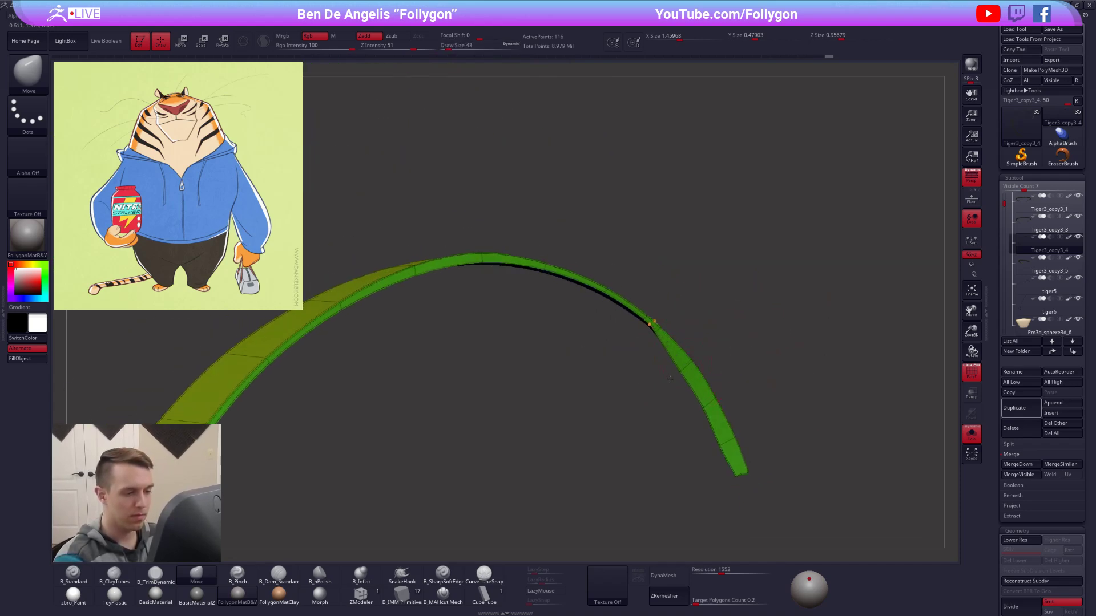
mouse_move(654, 330)
left_mouse_down()
mouse_move(640, 339)
mouse_move(592, 308)
left_mouse_up()
right_click_drag(592, 308, 588, 312)
left_click_drag(598, 300, 595, 304)
left_click_drag(538, 273, 534, 286)
right_click_drag(534, 287, 668, 331, "alt")
right_click_drag(608, 314, 605, 311)
left_click_drag(606, 314, 602, 333)
mouse_move(602, 333)
right_mouse_down("ctrl")
mouse_move(573, 324)
mouse_move(588, 304)
mouse_move(780, 443)
mouse_move(674, 506)
mouse_move(611, 485)
right_mouse_up("ctrl")
Place a small canvas snapshot of the full tiger as reference, and isolate the stripe with its wireframe shown.
key("shift+s")
right_click_drag(611, 485, 736, 337, "alt")
right_click_drag(737, 336, 851, 343, "alt")
right_click_drag(851, 342, 657, 388)
key("shift+s")
key("alt+s")
key("shift+f")
Even out the twist along one side of the stripe's arc with the Move brush at draw size 113.
right_click_drag(613, 335, 613, 311)
right_click_drag(702, 396, 688, 350, "alt")
key("space")
left_click_drag(678, 354, 683, 355)
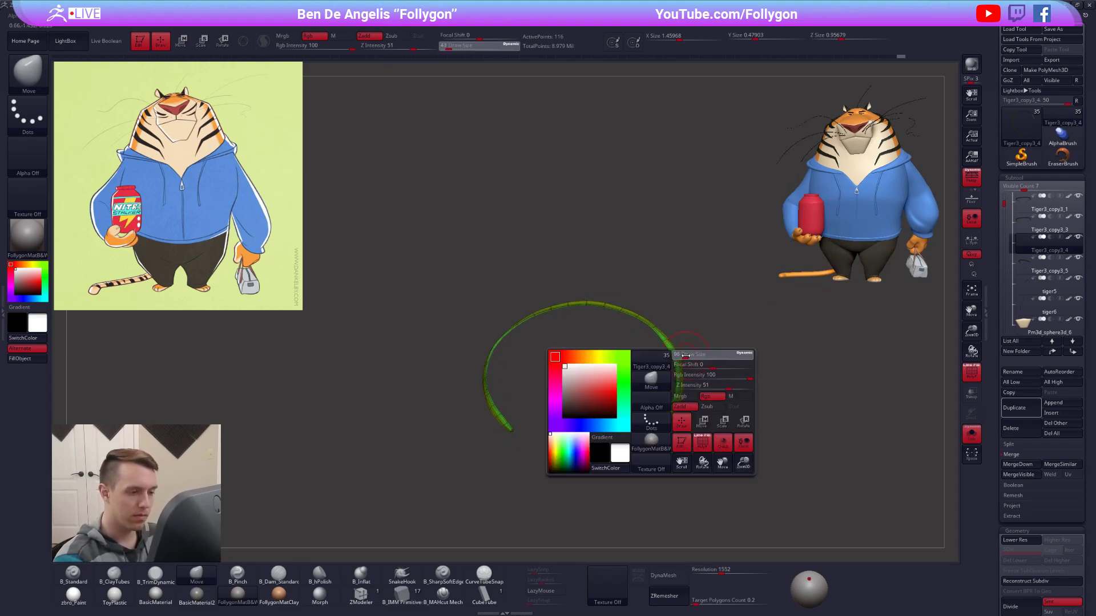
mouse_move(658, 345)
right_mouse_down()
mouse_move(650, 336)
mouse_move(667, 347)
mouse_move(682, 338)
mouse_move(655, 316)
mouse_move(656, 326)
right_mouse_up()
left_click_drag(649, 320, 645, 325)
right_click_drag(621, 288, 653, 309, "alt")
left_click_drag(653, 309, 615, 313)
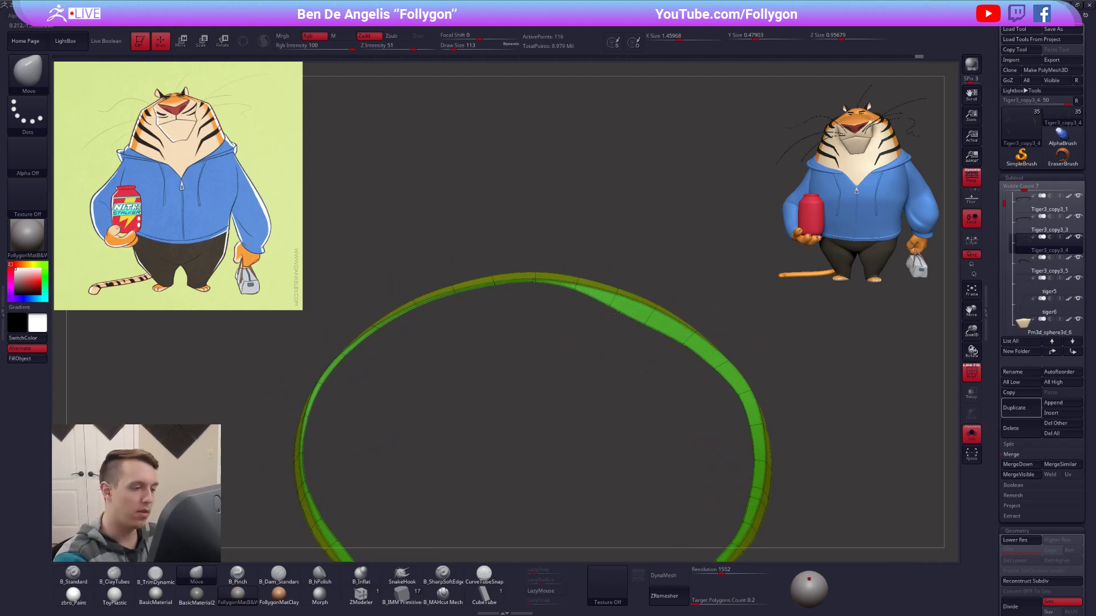
mouse_move(578, 285)
right_mouse_down()
mouse_move(586, 277)
mouse_move(551, 273)
right_mouse_up()
left_click_drag(551, 266, 555, 285)
right_click_drag(555, 285, 579, 286, "alt")
Straighten the pinched band on the opposite side of the stripe's arc.
left_click_drag(533, 275, 494, 298)
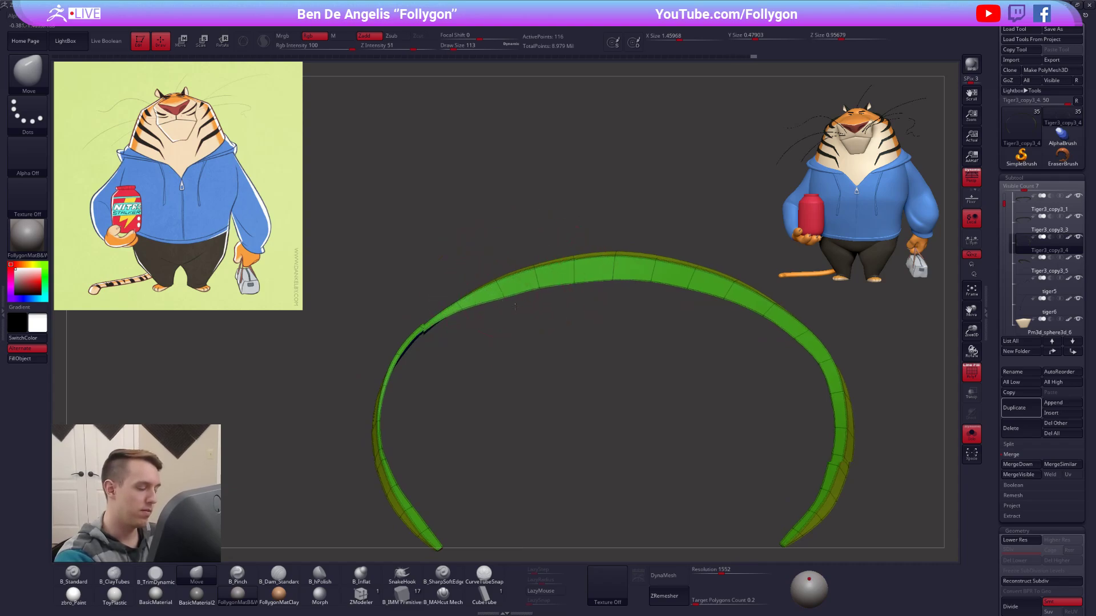
right_click_drag(494, 298, 549, 300, "alt")
left_click_drag(511, 300, 516, 312)
mouse_move(505, 328)
right_mouse_down("alt")
mouse_move(541, 312)
mouse_move(534, 320)
right_mouse_up("alt")
left_click_drag(519, 320, 523, 332)
mouse_move(523, 332)
right_mouse_down()
mouse_move(522, 298)
mouse_move(509, 339)
mouse_move(530, 383)
mouse_move(632, 340)
right_mouse_up()
Refine the curve near the stripe's end with the Move brush at draw size 61.
key("space")
left_click_drag(632, 341, 582, 341)
right_click_drag(605, 369, 643, 387, "alt")
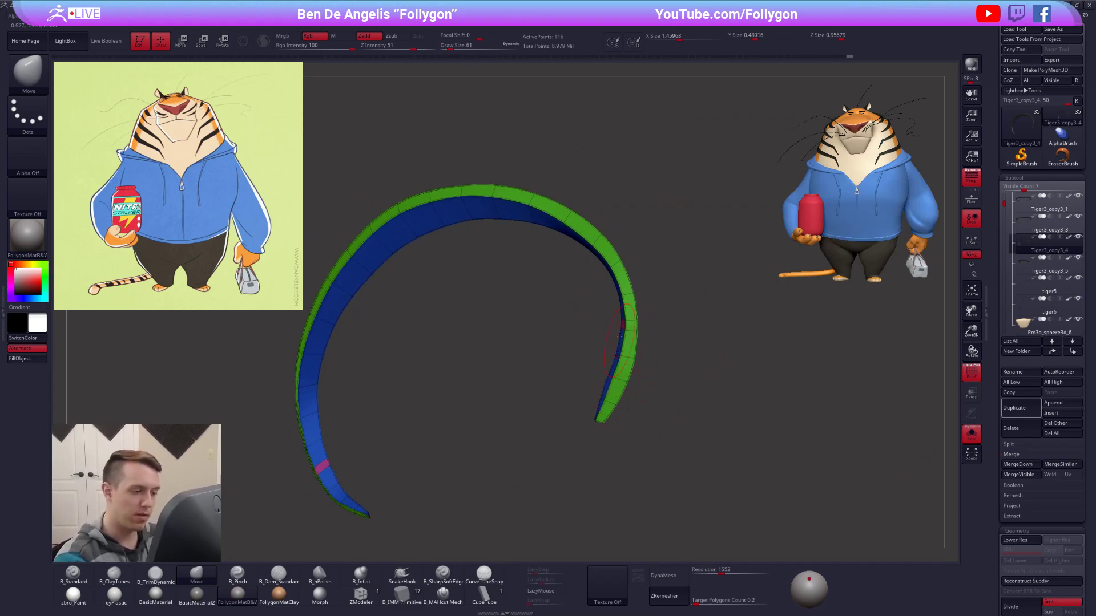
left_click_drag(624, 306, 600, 277)
mouse_move(577, 320)
right_mouse_down("alt")
mouse_move(608, 370)
mouse_move(625, 357)
right_mouse_up("alt")
Smooth the stripe's side and upper curve with the Move brush at draw size 74.
key("space")
mouse_move(634, 308)
left_mouse_down()
mouse_move(646, 308)
mouse_move(616, 291)
left_mouse_up()
mouse_move(599, 337)
right_mouse_down("alt")
mouse_move(621, 355)
mouse_move(637, 337)
right_mouse_up("alt")
left_click_drag(619, 297, 584, 265)
mouse_move(573, 319)
right_mouse_down("alt")
mouse_move(620, 339)
mouse_move(608, 329)
right_mouse_up("alt")
left_click_drag(587, 278, 585, 272)
mouse_move(565, 291)
right_mouse_down("alt")
mouse_move(590, 307)
mouse_move(588, 278)
mouse_move(569, 275)
right_mouse_up("alt")
left_click_drag(569, 274, 568, 270)
right_click_drag(568, 285, 566, 296)
left_click_drag(531, 286, 529, 280)
mouse_move(522, 285)
right_mouse_down("alt")
mouse_move(566, 279)
mouse_move(515, 281)
mouse_move(555, 264)
right_mouse_up("alt")
mouse_move(555, 264)
right_mouse_down()
mouse_move(539, 279)
mouse_move(592, 277)
mouse_move(543, 278)
right_mouse_up()
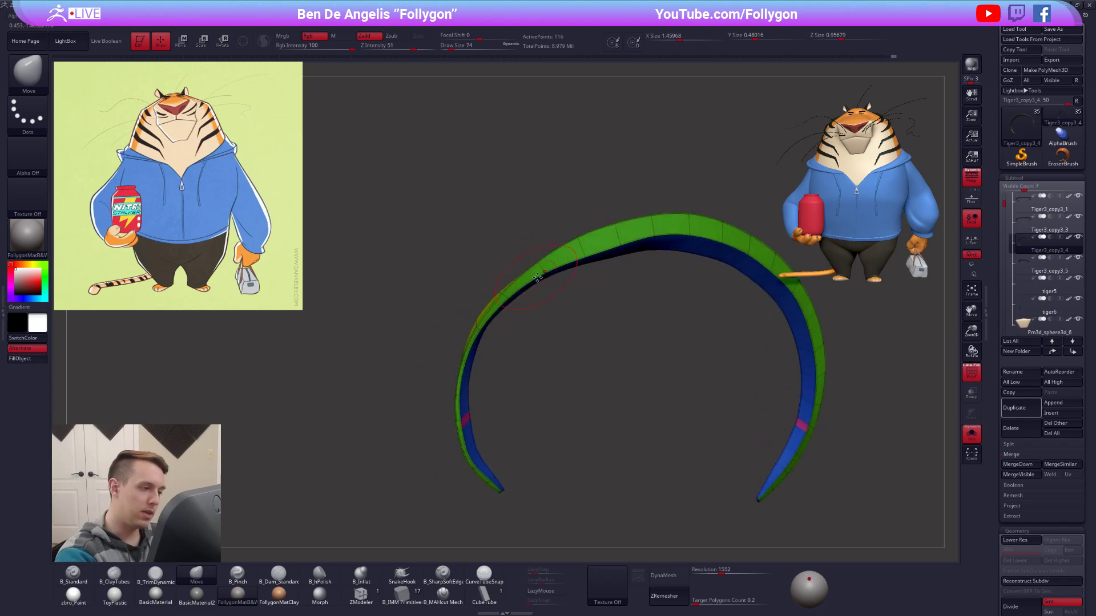
Round out one shoulder of the stripe's arc and the side below it with the Move brush at draw size 74.
left_click_drag(542, 278, 538, 272)
right_click_drag(530, 296, 548, 275, "alt")
left_click_drag(532, 280, 529, 275)
left_click_drag(510, 316, 507, 313)
right_click_drag(485, 345, 510, 323, "alt")
left_click_drag(507, 325, 516, 393)
right_click_drag(522, 389, 531, 369, "alt")
Reshape the stripe's side toward its tapered end with the Move brush at draw size 67.
key("space")
left_click_drag(531, 369, 526, 369)
right_click_drag(526, 370, 522, 388)
key("space")
left_click_drag(522, 388, 528, 391)
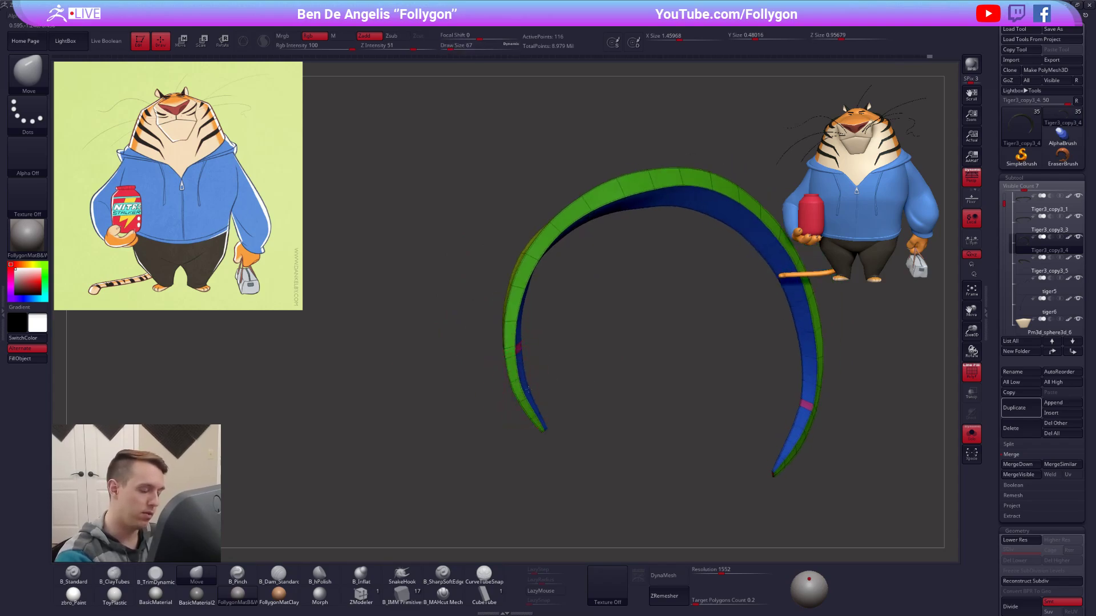
right_click_drag(527, 394, 549, 405)
mouse_move(545, 353)
right_mouse_down()
mouse_move(614, 450)
mouse_move(557, 345)
right_mouse_up()
Adjust the points at the stripe's tip with the Move brush at draw size 2.
key("space")
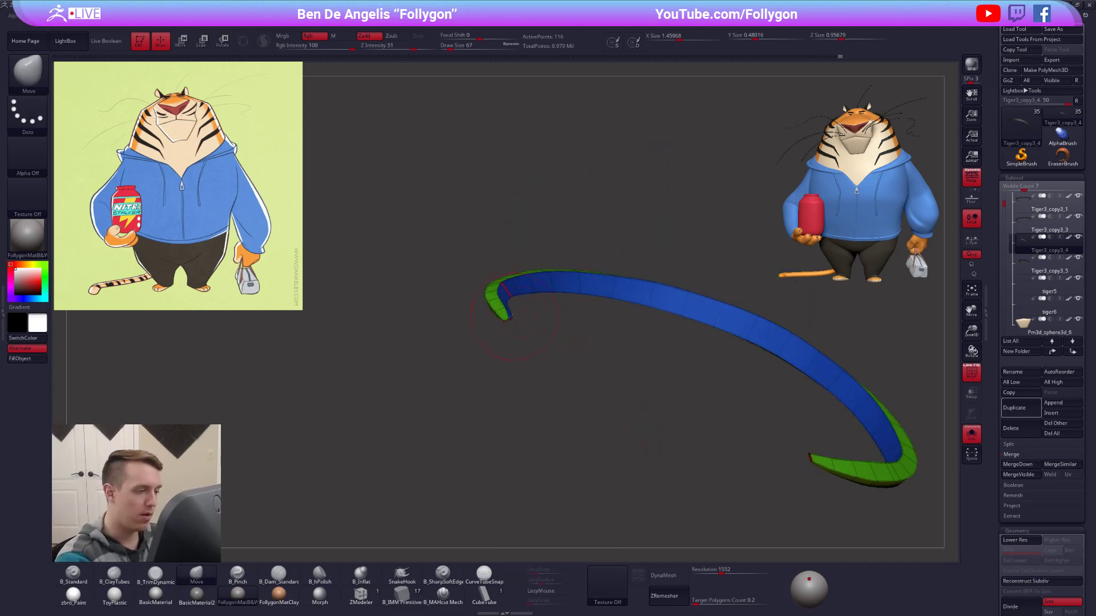
right_click_drag(515, 313, 502, 374, "ctrl")
key("space")
left_click_drag(529, 322, 516, 322)
mouse_move(517, 348)
right_mouse_down()
mouse_move(508, 295)
mouse_move(537, 324)
right_mouse_up()
key("space")
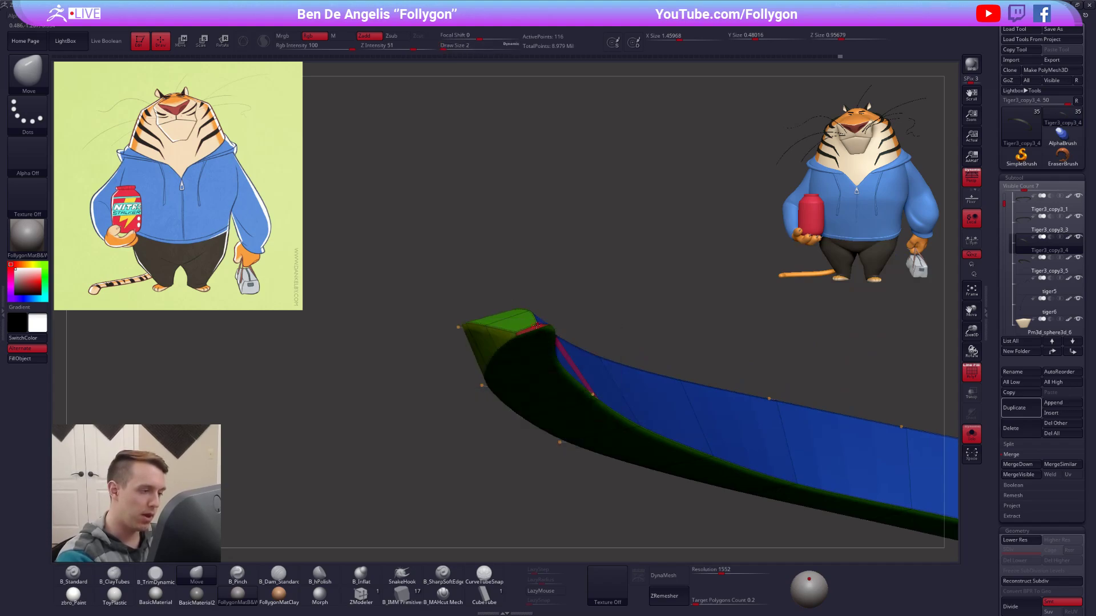
right_click_drag(705, 394, 439, 263, "ctrl")
right_click_drag(865, 428, 813, 449, "ctrl")
right_click_drag(750, 393, 674, 354, "alt")
right_click_drag(600, 361, 666, 446, "alt")
Delete the extra edge loops near both stripe ends with ZModeler at the lowest subdivision level, and return to the higher level.
key("shift+d")
left_click(377, 595)
mouse_move(558, 413)
right_mouse_down("ctrl")
mouse_move(641, 342)
mouse_move(313, 336)
mouse_move(485, 354)
right_mouse_up("ctrl")
key("space")
left_click(598, 406)
left_click(642, 330)
right_click_drag(485, 274, 755, 340)
left_click(496, 359)
key("d")
Switch back to the Move brush at draw size 38 and even out the stripe's outer curve.
key("b")
key("m")
key("v")
right_click(506, 250)
right_click_drag(505, 249, 595, 315, "alt")
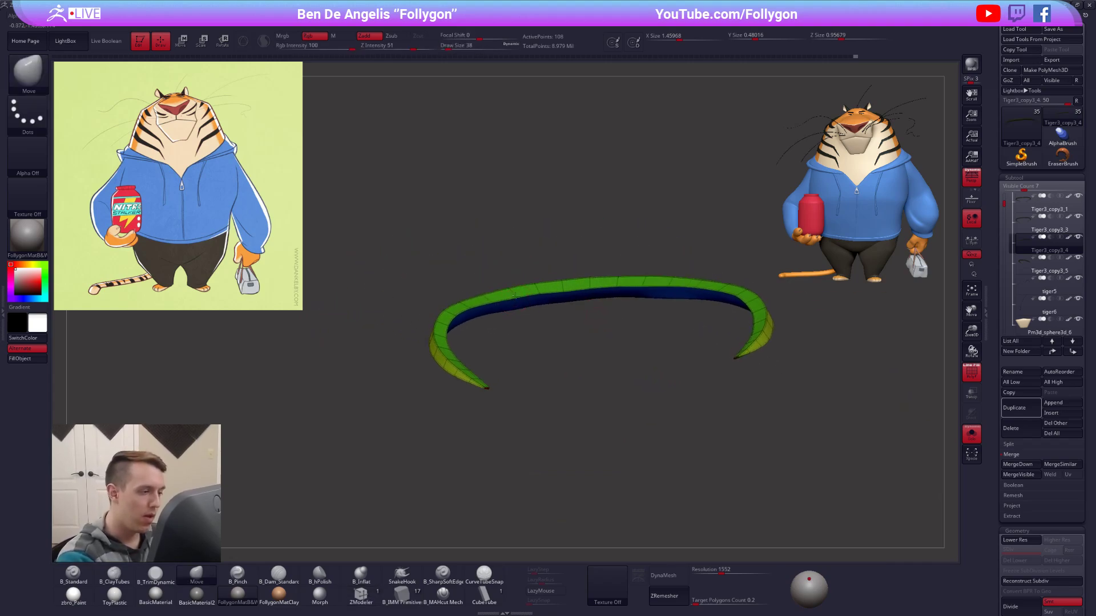
right_click_drag(618, 286, 512, 288)
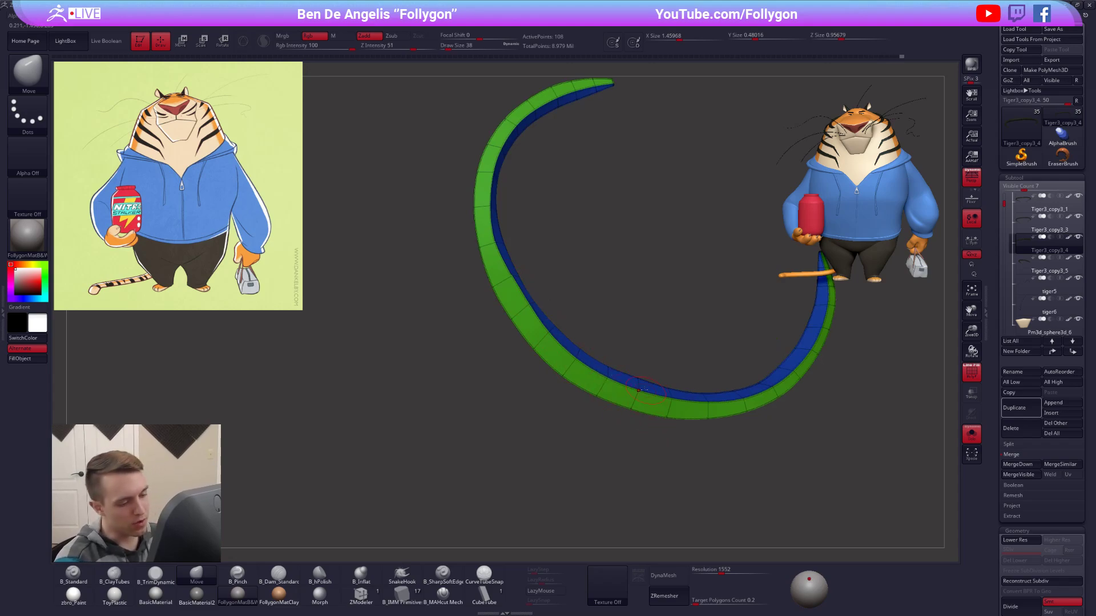
right_click_drag(706, 401, 665, 462, "ctrl")
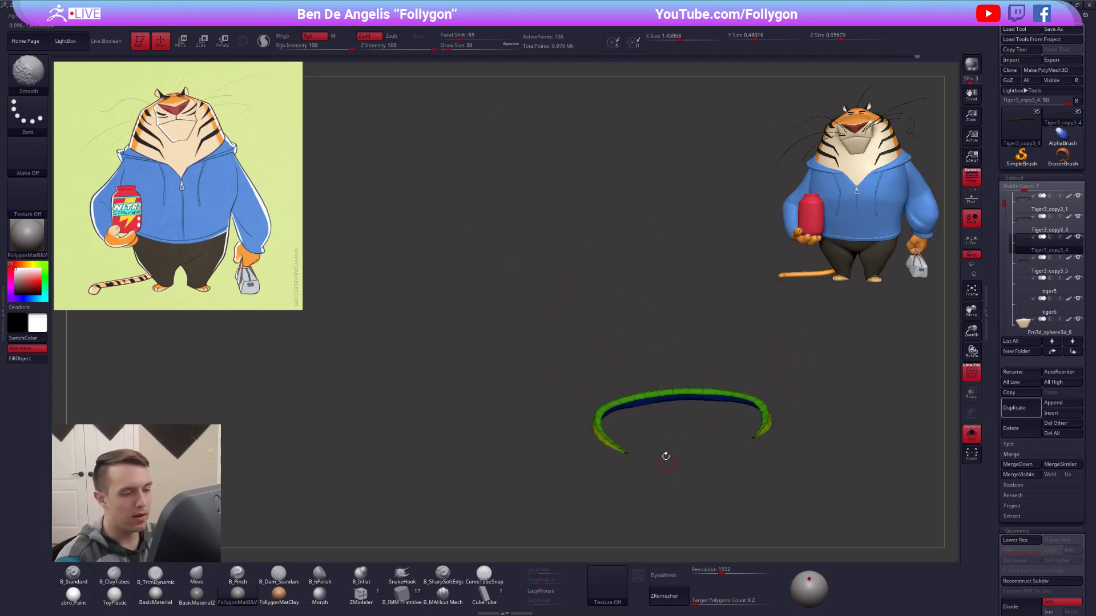
Show the whole tiger without its wireframe and compare the neck stripes with the reference.
key("alt+shift+s")
right_click_drag(706, 406, 702, 468)
key("shift+f")
right_click_drag(817, 477, 768, 497, "alt")
mouse_move(767, 497)
right_mouse_down("shift")
mouse_move(781, 459)
mouse_move(711, 337)
mouse_move(733, 370)
right_mouse_up("shift")
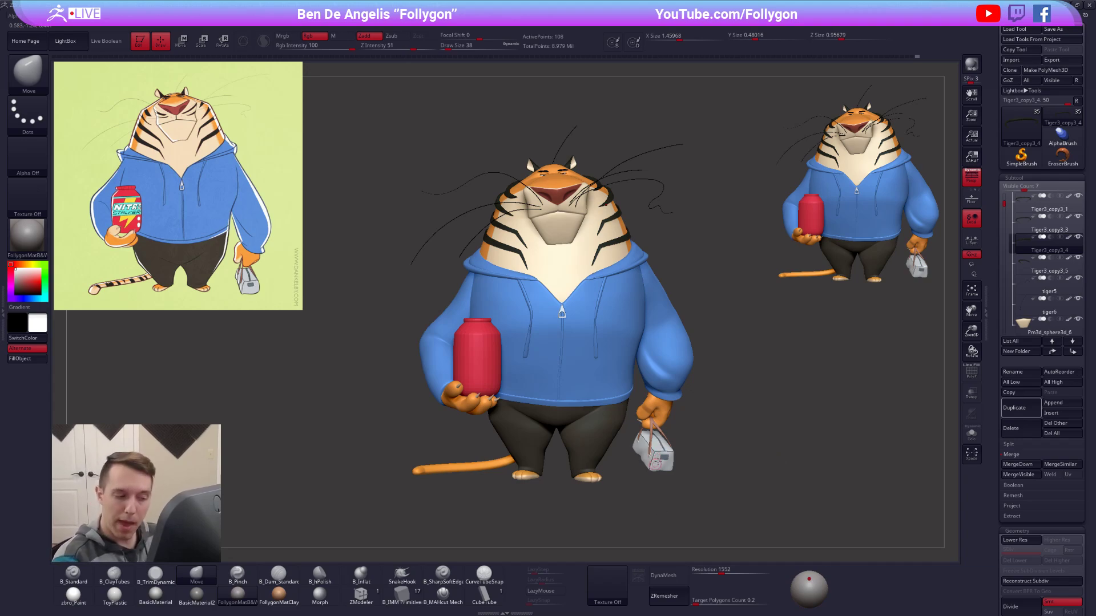
right_click_drag(724, 490, 709, 518)
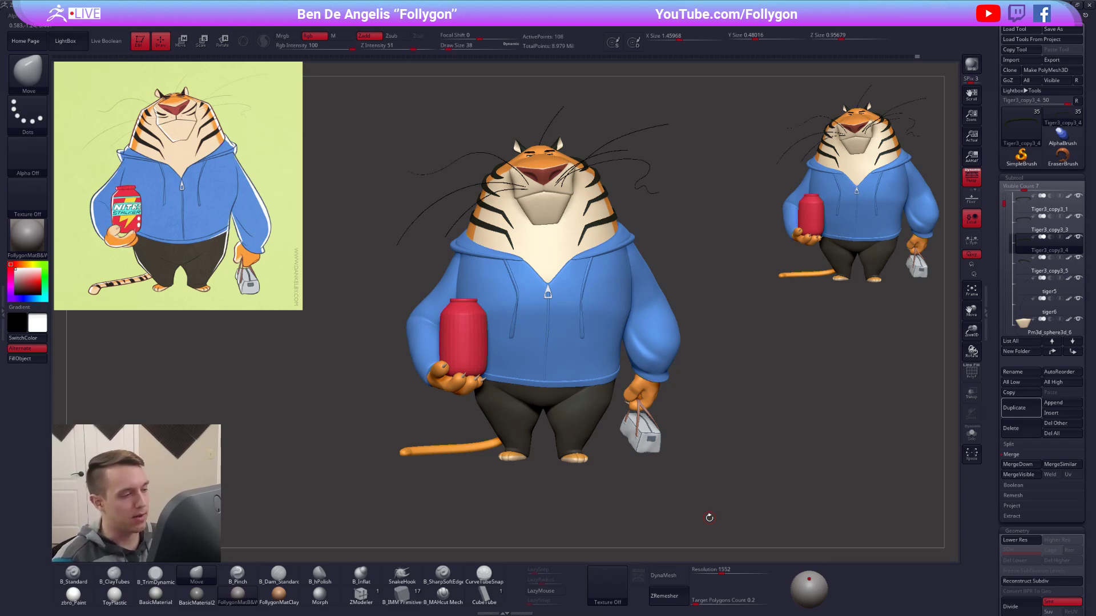
right_click_drag(670, 469, 743, 463)
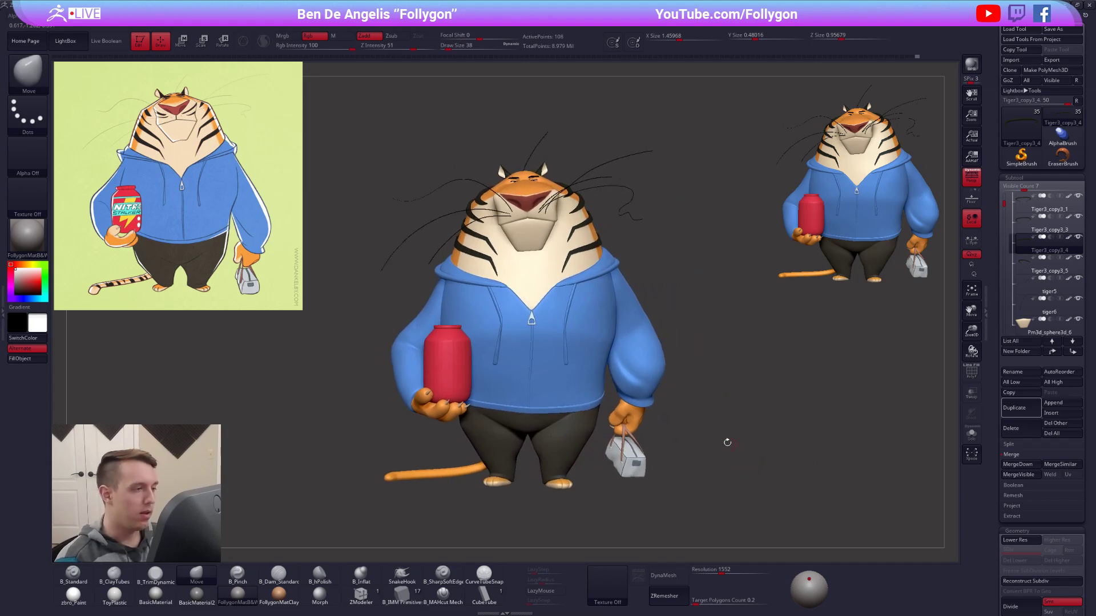
right_click_drag(710, 543, 697, 523)
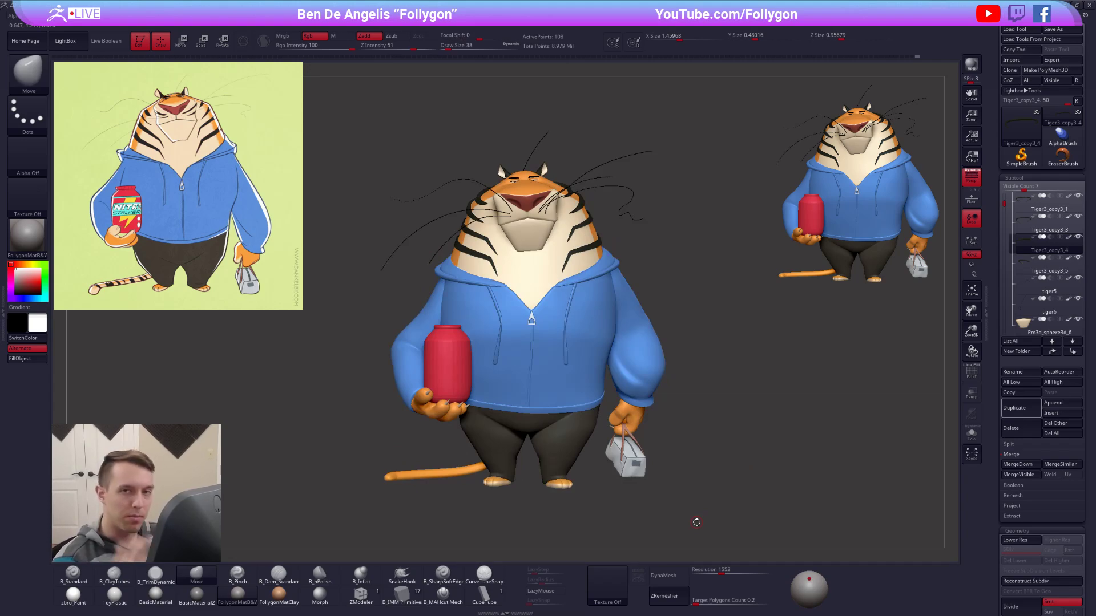
Isolate the neck stripe with its wireframe shown and smooth the top of its arc with the Move brush at draw size 43.
right_click_drag(575, 290, 658, 329, "alt")
key("alt+s")
right_click_drag(663, 242, 671, 403, "ctrl")
key("space")
left_click_drag(654, 323, 661, 323)
right_click_drag(597, 293, 614, 314, "alt")
mouse_move(614, 314)
right_mouse_down()
mouse_move(602, 304)
mouse_move(605, 280)
right_mouse_up()
key("shift+f")
right_click_drag(605, 280, 601, 318, "ctrl")
key("space")
left_click_drag(577, 254, 562, 261)
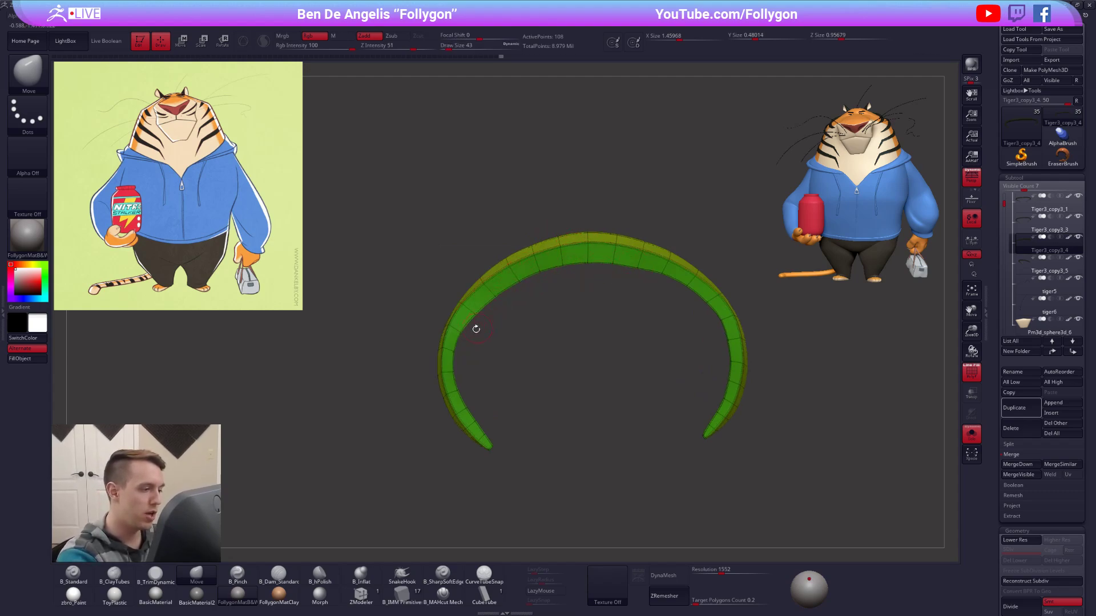
Reshape both sides of the stripe's arc toward its two ends with the Move brush.
right_click_drag(467, 409, 459, 335)
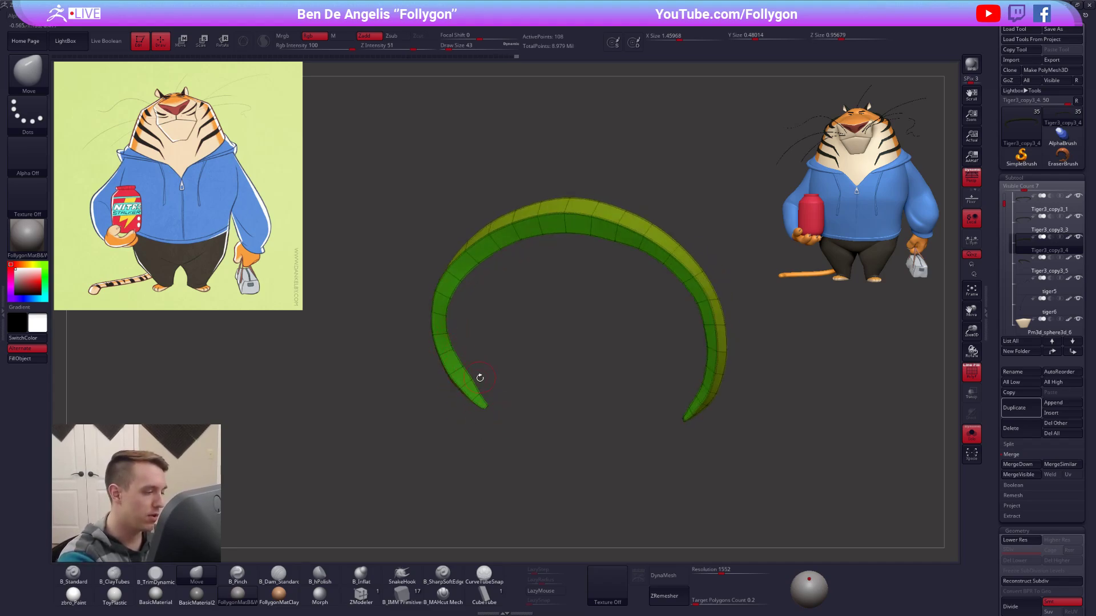
right_click_drag(460, 352, 706, 365)
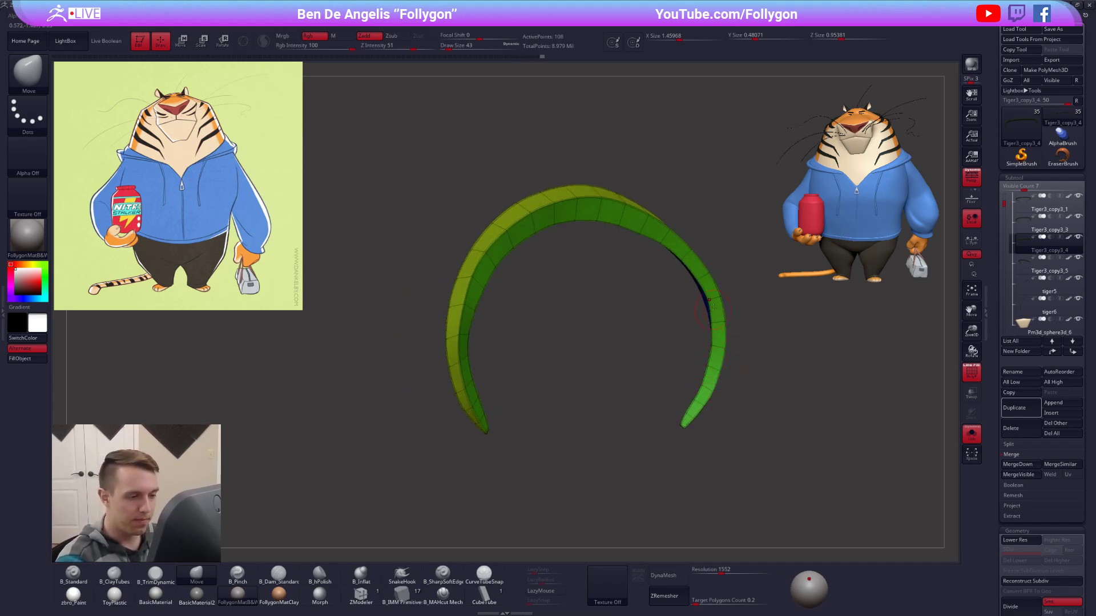
mouse_move(709, 305)
right_mouse_down()
mouse_move(771, 303)
mouse_move(649, 326)
mouse_move(609, 370)
mouse_move(632, 395)
mouse_move(611, 469)
right_mouse_up()
Clean up the inner edge along the stripe's arc with the Move brush at draw size 21.
key("space")
left_click(635, 423)
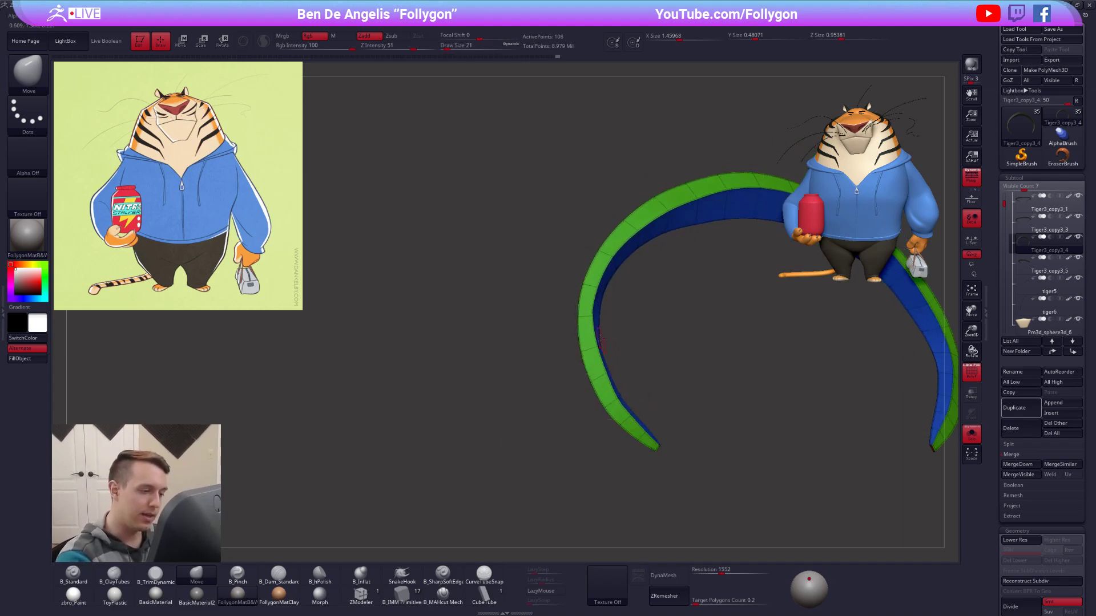
right_click_drag(601, 313, 591, 273)
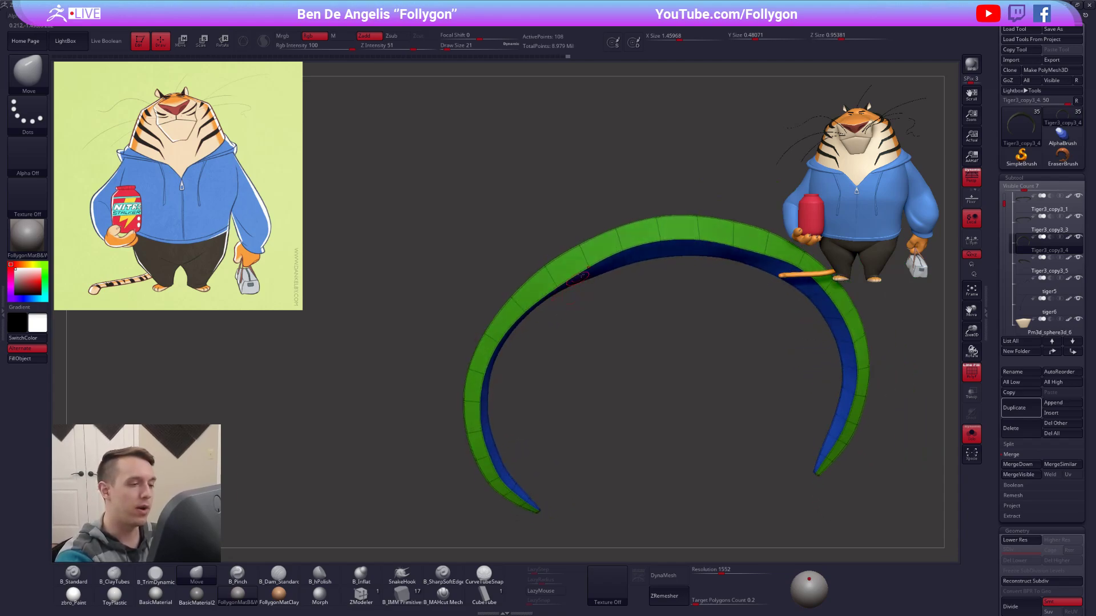
left_click_drag(701, 242, 701, 247)
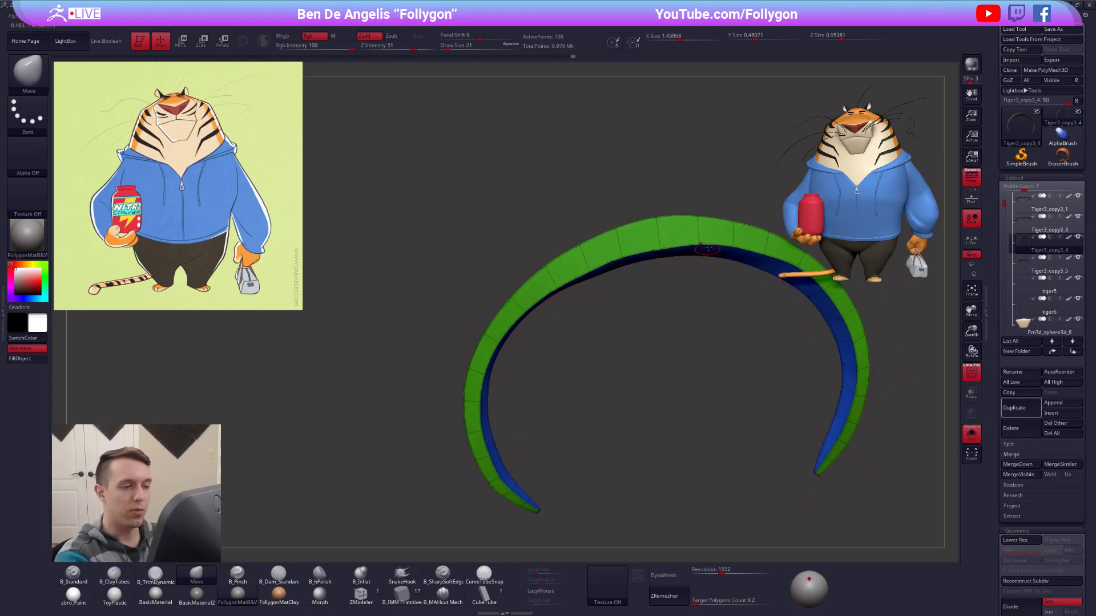
right_click_drag(700, 246, 612, 276, "alt")
left_click_drag(609, 274, 609, 279)
right_click_drag(609, 279, 638, 275)
left_click_drag(645, 273, 678, 290)
right_click_drag(681, 293, 646, 289, "alt")
right_click_drag(646, 288, 669, 300)
left_click_drag(672, 304, 708, 327)
Correct the stripe's side near its end at the lowest subdivision level, and return to the higher level.
key("shift+d")
mouse_move(708, 327)
right_mouse_down()
mouse_move(735, 341)
mouse_move(716, 317)
right_mouse_up()
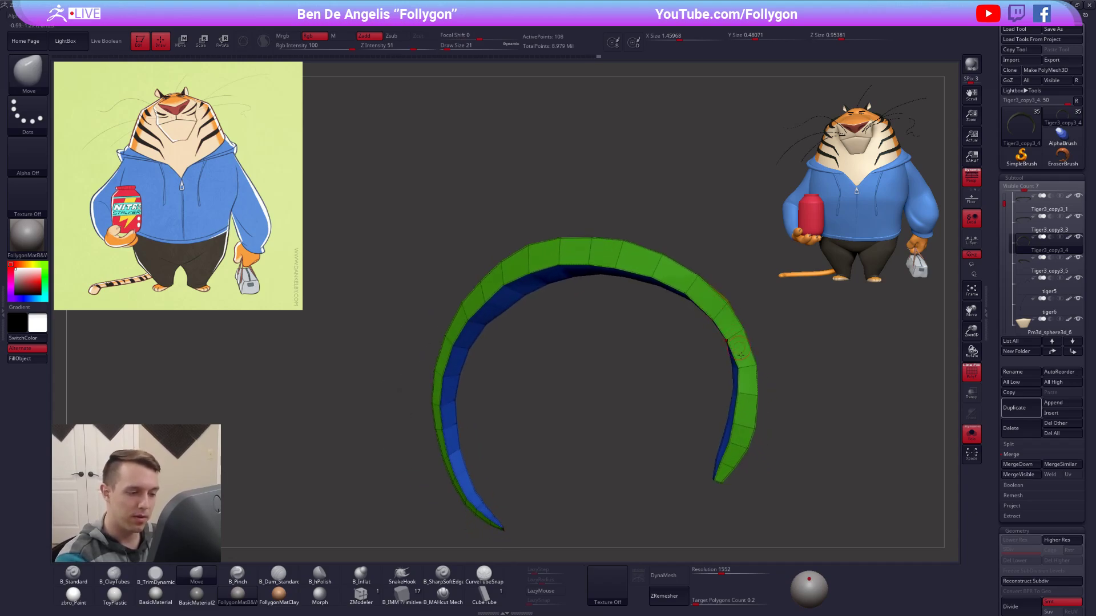
right_click_drag(745, 377, 722, 348)
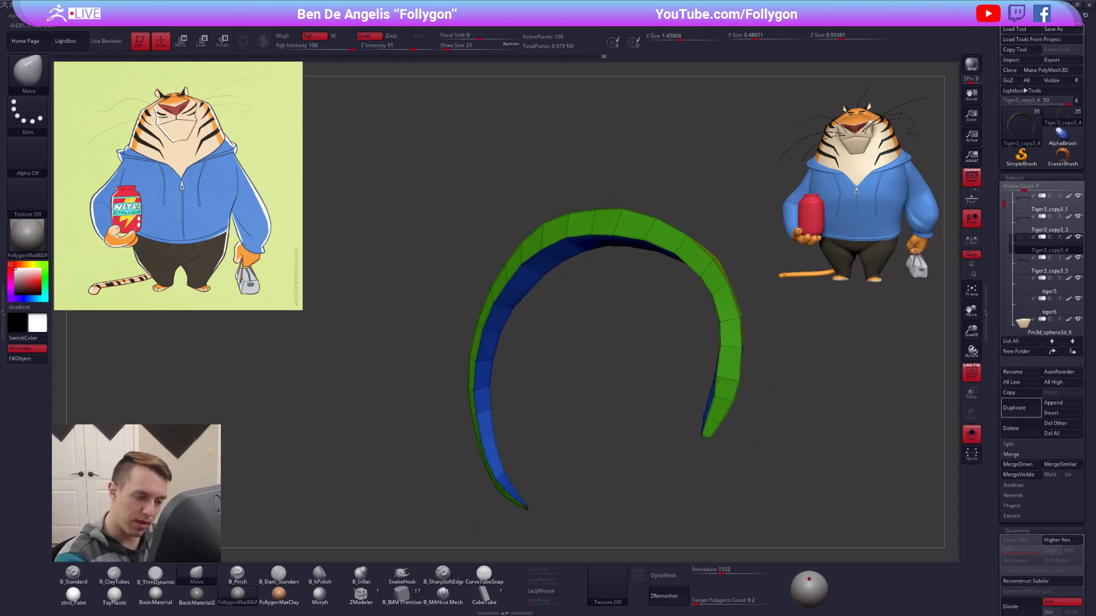
mouse_move(711, 395)
right_mouse_down()
mouse_move(736, 467)
mouse_move(737, 335)
mouse_move(670, 362)
mouse_move(668, 347)
mouse_move(666, 371)
right_mouse_up()
key("d")
Show the full model and fit the stripe against the neck with the Move brush at draw size 81.
key("alt+s")
key("space")
left_click_drag(674, 343, 708, 318)
key("space")
key("space")
right_click_drag(711, 352, 699, 303)
Inspect the neck stripes on the full tiger from the front and the side, with and without the wireframe.
key("shift+f")
right_click_drag(654, 377, 715, 350)
key("alt+s")
key("shift+f")
key("alt+s")
key("shift+f")
right_click_drag(773, 459, 735, 404, "alt")
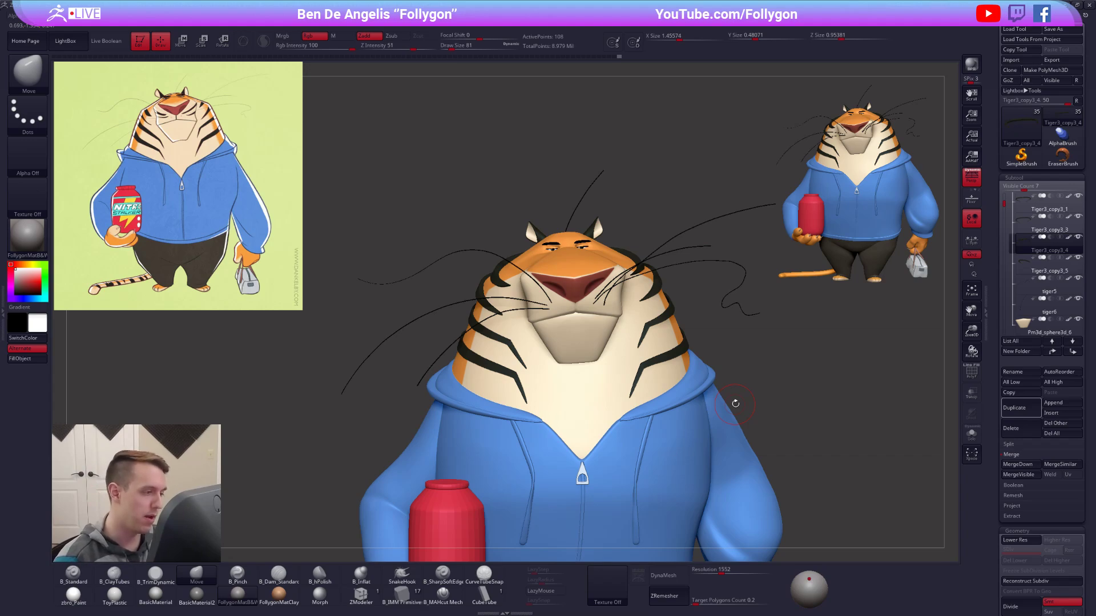
right_click_drag(623, 319, 705, 263, "ctrl")
key("shift+f")
key("shift+f")
mouse_move(605, 257)
right_mouse_down()
mouse_move(533, 252)
mouse_move(602, 340)
right_mouse_up()
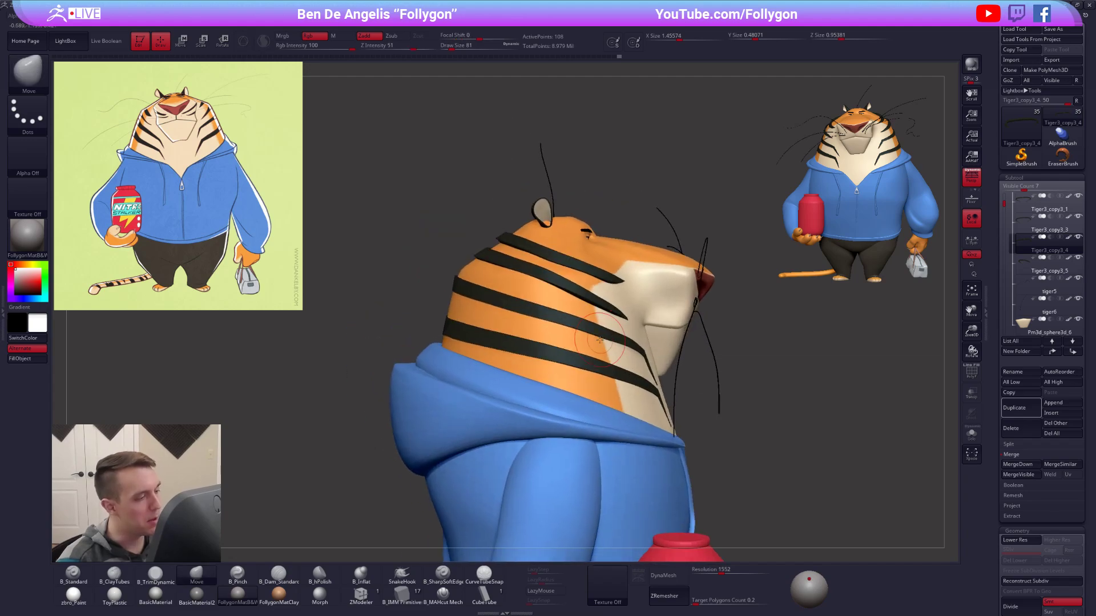
Select the topmost stripe behind the ears and adjust its fit against the head with the Move brush.
key("space")
left_click_drag(542, 285, 548, 284)
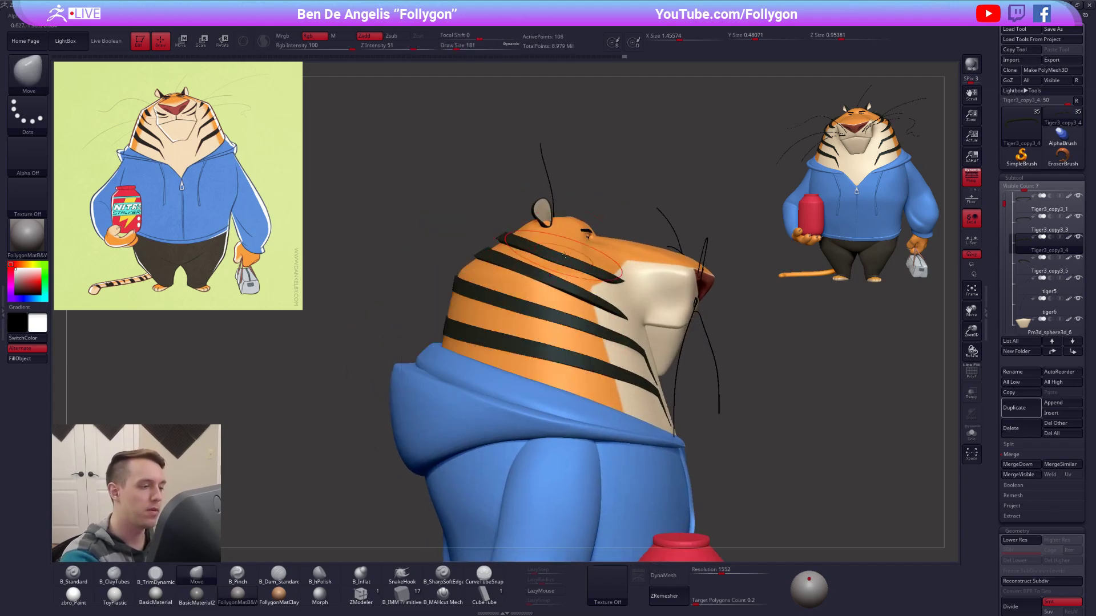
mouse_move(593, 320)
right_mouse_down()
mouse_move(642, 316)
mouse_move(581, 331)
mouse_move(587, 307)
mouse_move(647, 334)
mouse_move(566, 305)
mouse_move(532, 270)
mouse_move(513, 268)
right_mouse_up()
left_click(541, 271, "alt")
key("space")
left_click_drag(531, 266, 524, 265)
mouse_move(558, 338)
right_mouse_down()
mouse_move(577, 301)
mouse_move(622, 320)
right_mouse_up()
Show the wireframe and reshape the topmost stripe around the head with the Move brush at draw size 130.
key("shift+f")
right_click_drag(439, 336, 497, 342)
key("space")
left_click_drag(539, 287, 529, 281)
right_click_drag(530, 308, 685, 320)
right_click_drag(587, 306, 575, 326)
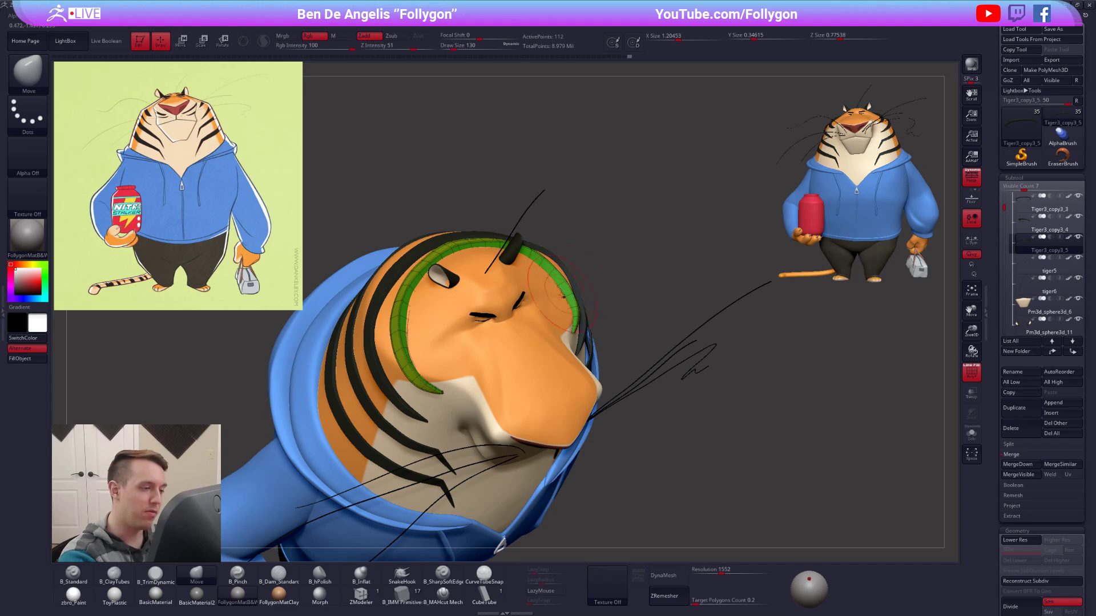
right_click_drag(559, 310, 822, 443)
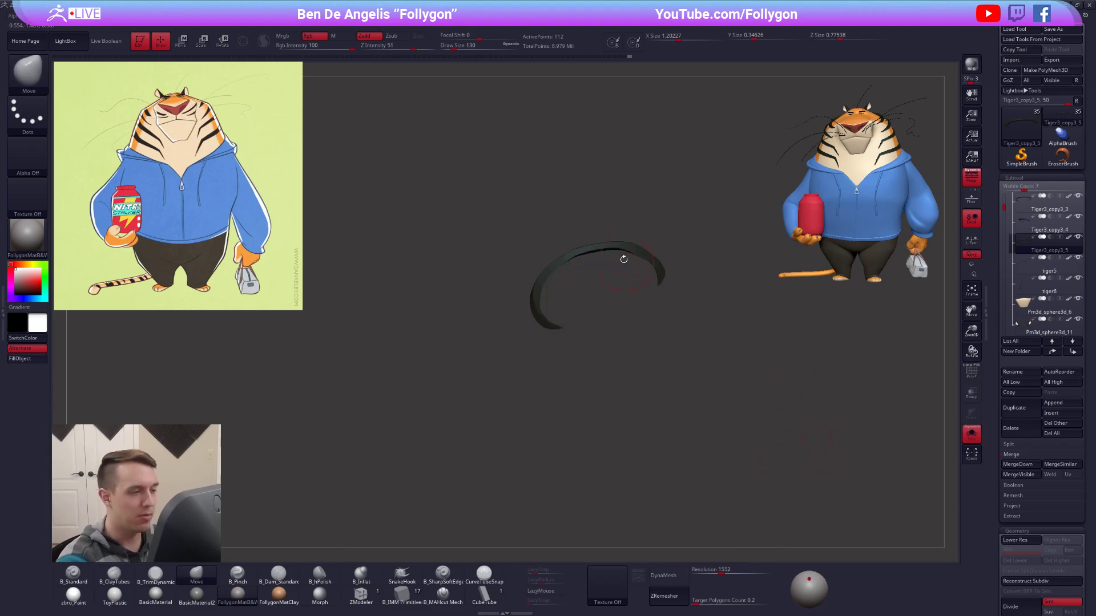
Isolate the topmost stripe and delete its extra edge loop with ZModeler at the lowest subdivision level.
right_click_drag(653, 291, 619, 342)
key("alt+s")
key("shift+d")
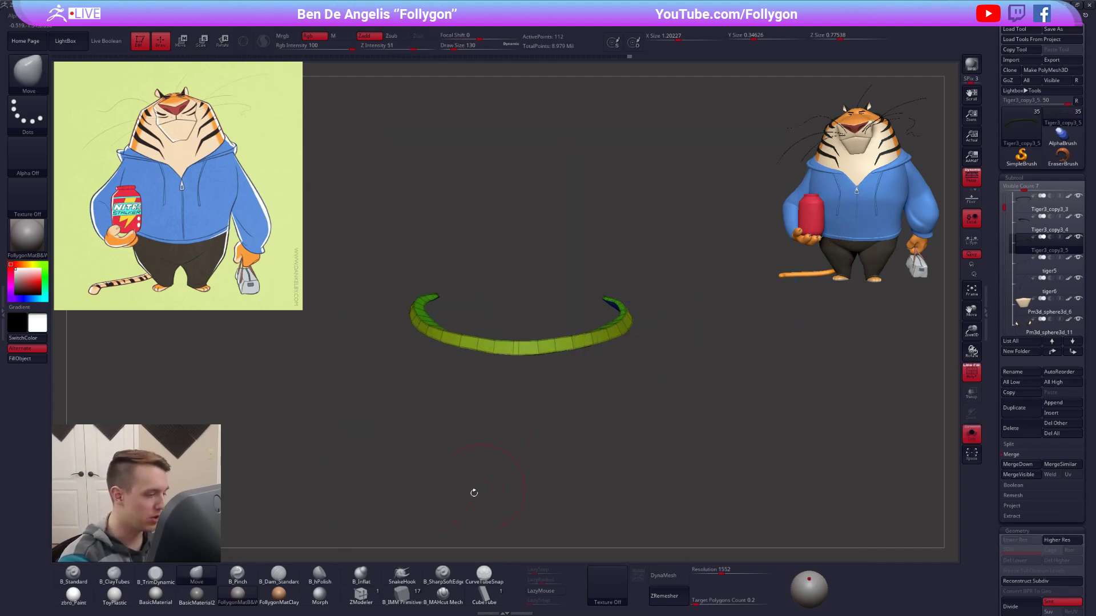
left_click(374, 599)
right_click_drag(517, 331, 543, 375, "ctrl")
key("space")
left_click(516, 346)
right_click_drag(707, 304, 666, 399, "alt")
right_click_drag(694, 333, 694, 300, "alt")
right_click_drag(676, 358, 607, 381)
Restore the full model and higher subdivision, and refine the topmost stripe's side with the Move brush at draw size 130.
key("alt+s")
key("d")
key("b")
key("m")
key("v")
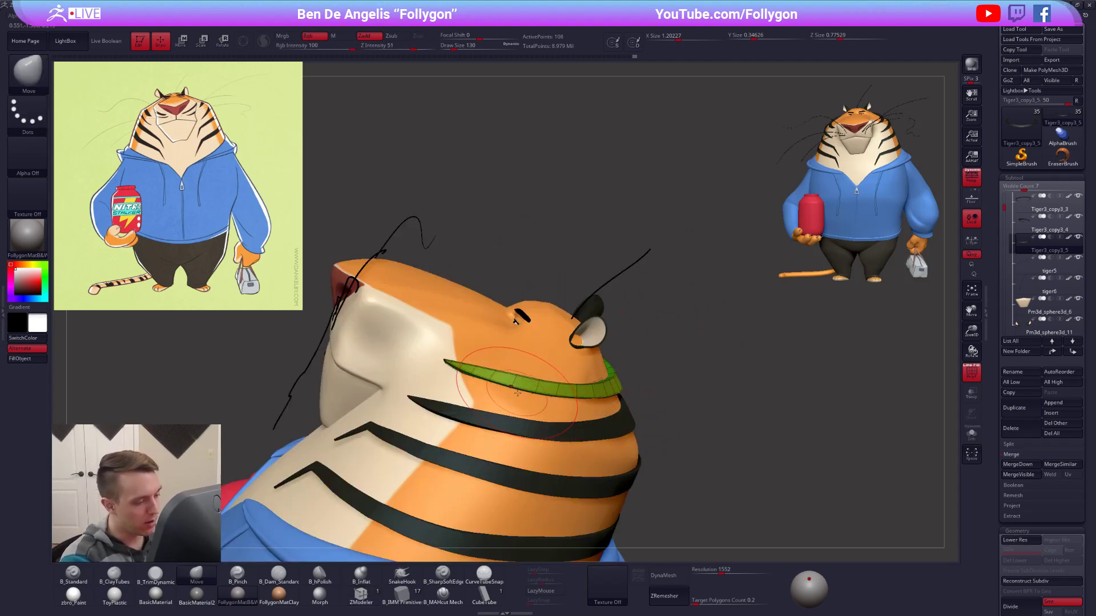
right_click_drag(517, 395, 649, 410)
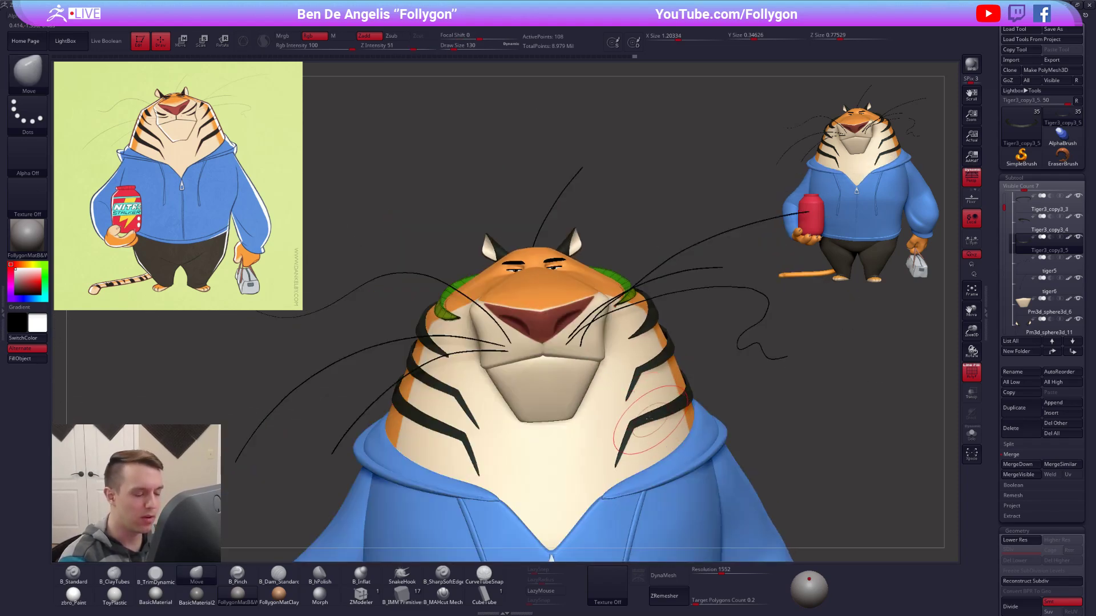
left_click(638, 370, "alt")
right_click_drag(739, 436, 750, 415, "alt")
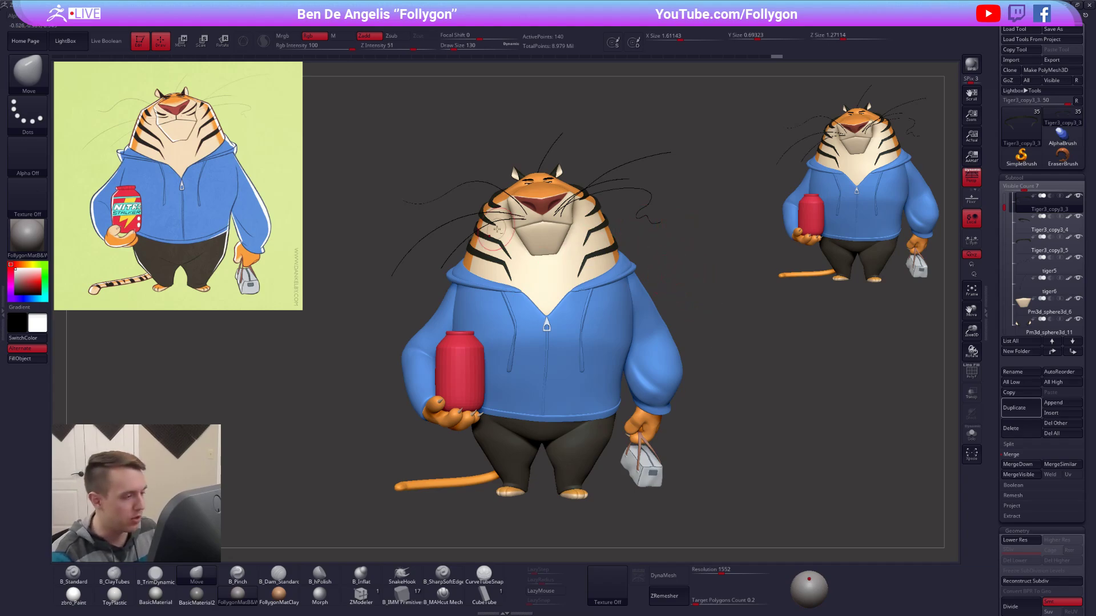
Switch to the browser and look through the uploaded videos on the Follygon YouTube channel.
key("alt+Tab")
key("Tab")
key("Tab")
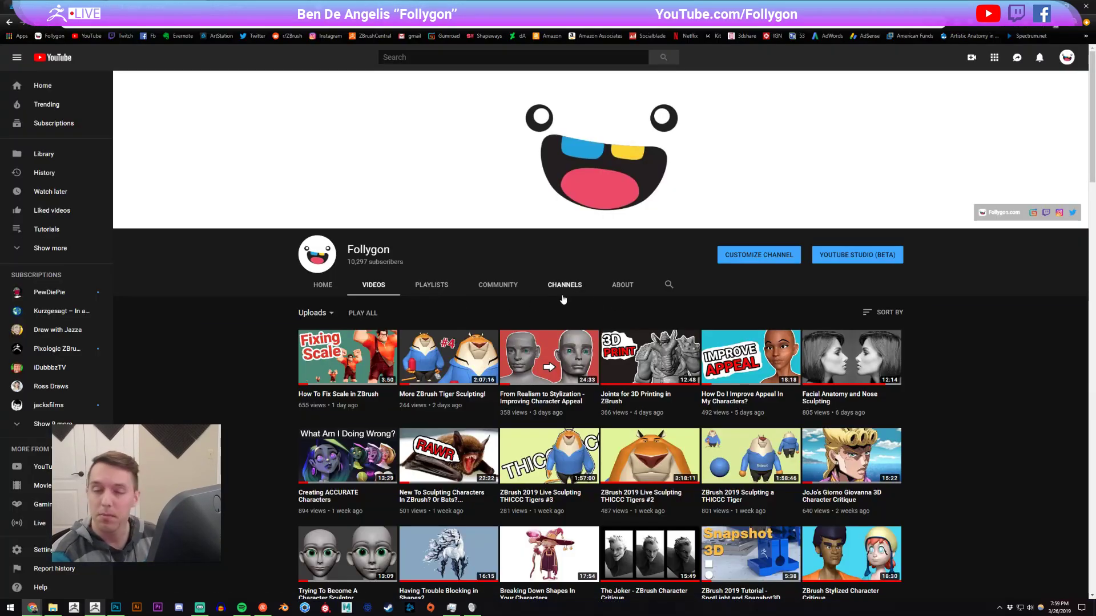
scroll(556, 305, "down", 2)
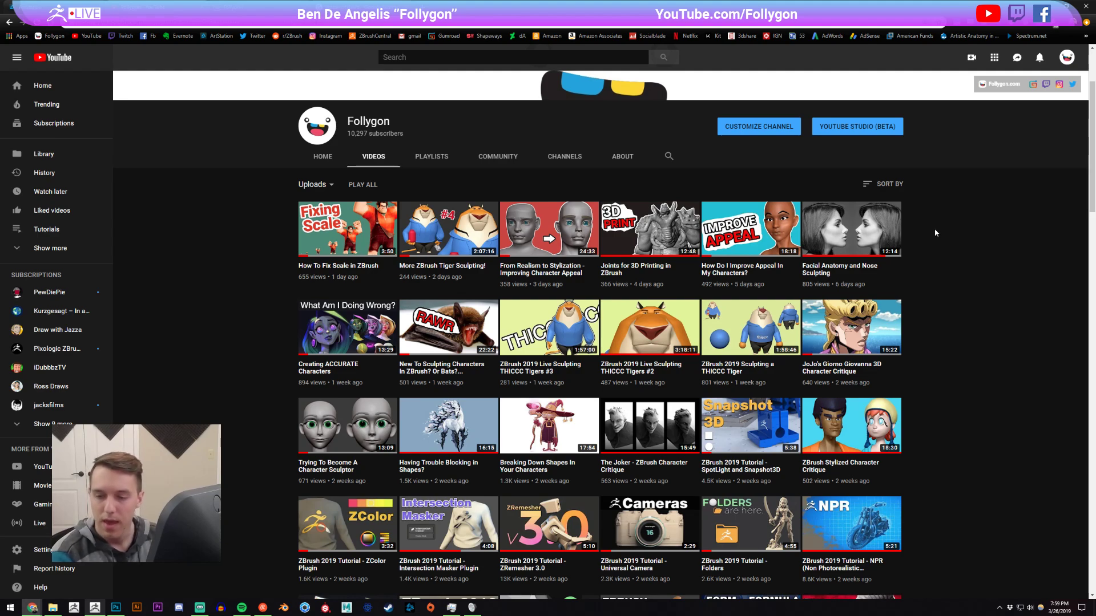
scroll(943, 228, "down", 1)
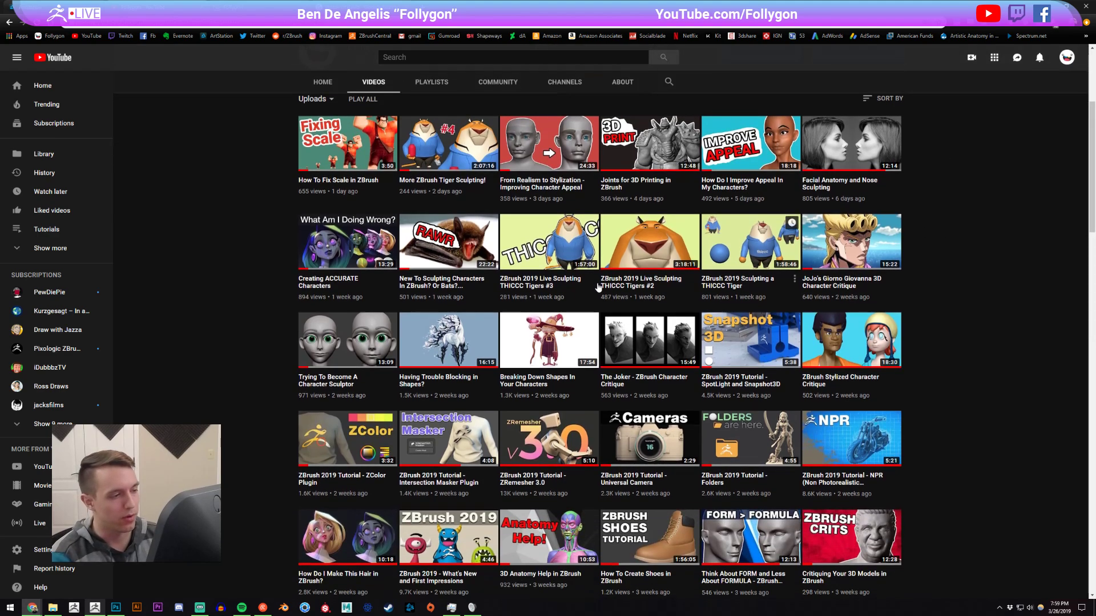
scroll(827, 351, "up", 1)
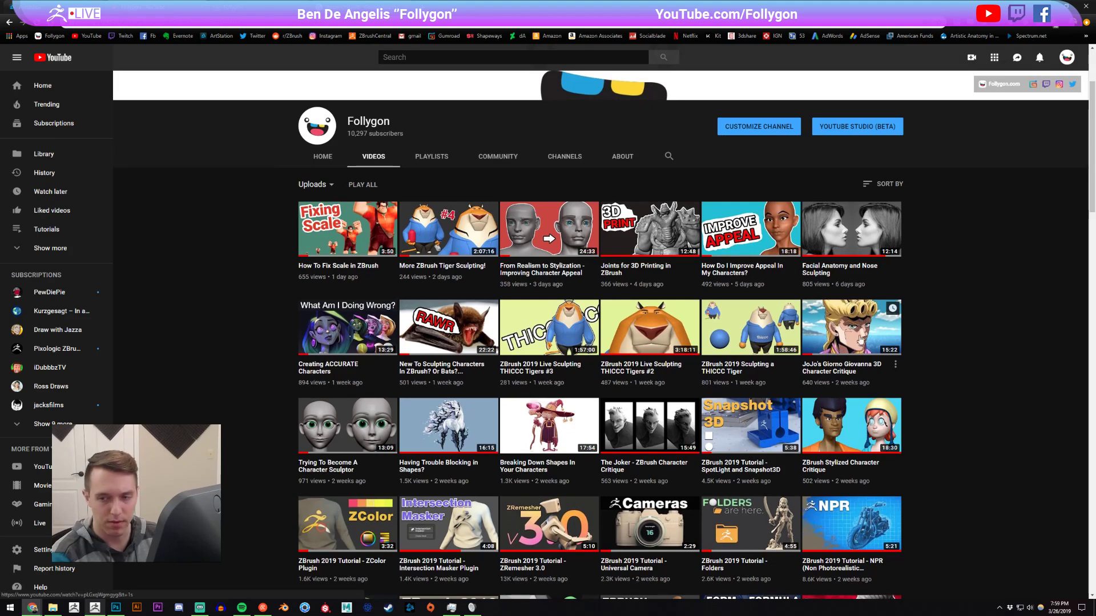
scroll(879, 327, "down", 2)
scroll(688, 296, "up", 3)
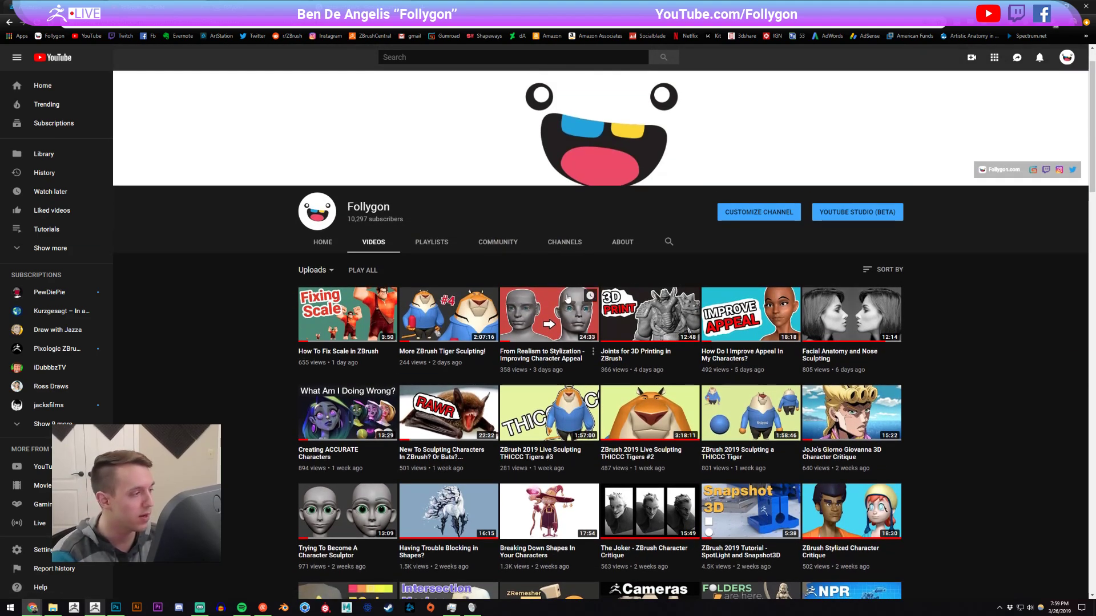
Open the Gumroad profile page and look through the Follygon products.
left_click(355, 7)
scroll(448, 200, "up", 8)
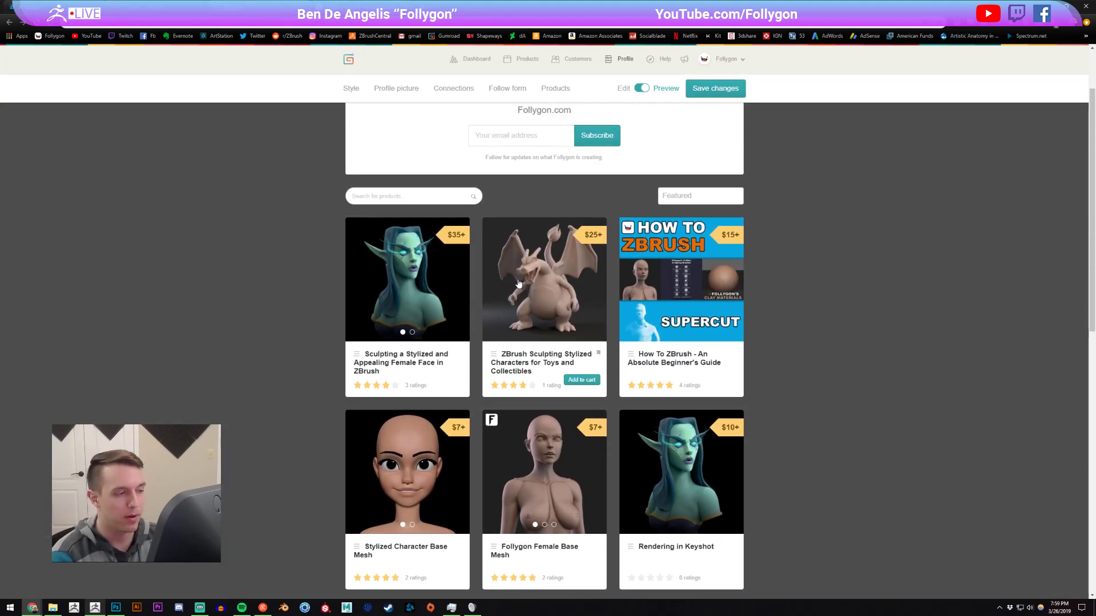
scroll(843, 261, "down", 3)
scroll(842, 261, "down", 1)
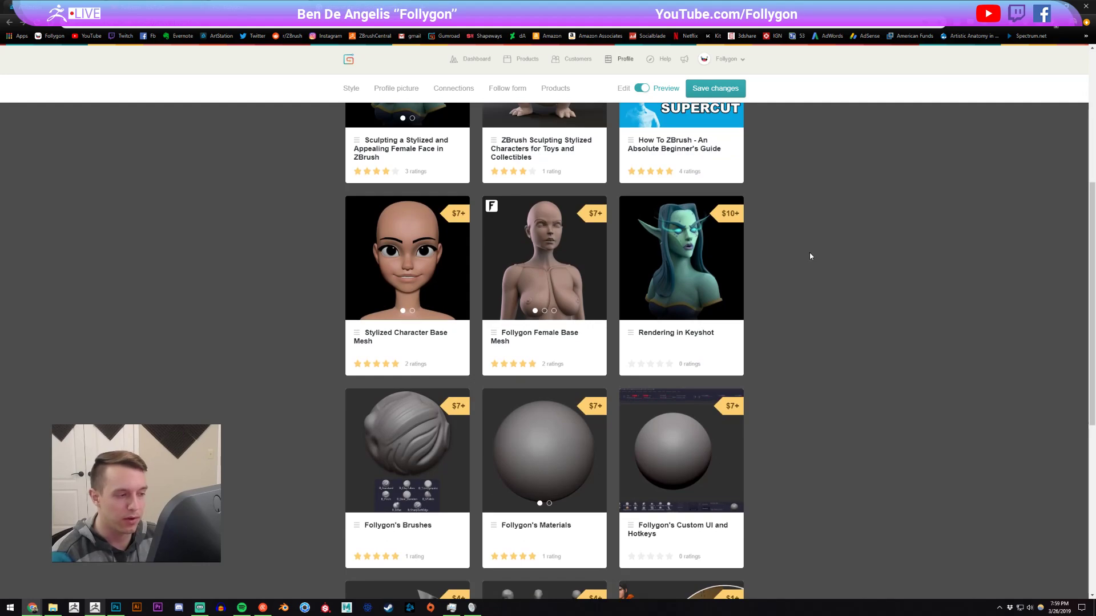
scroll(809, 254, "down", 4)
scroll(812, 255, "down", 3)
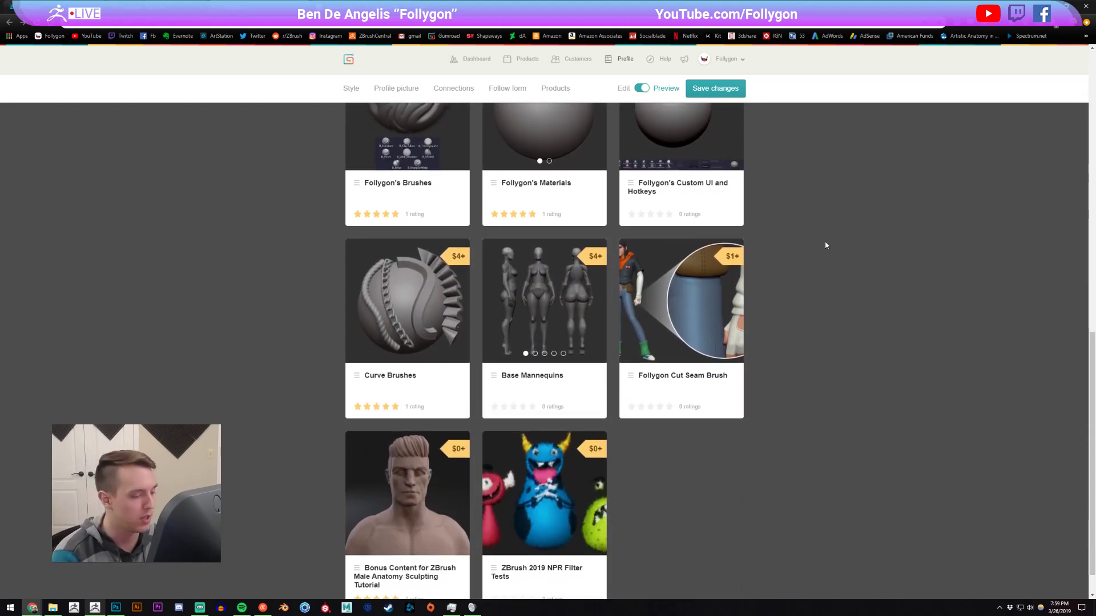
Browse the rest of the Gumroad product list and return to the Follygon YouTube channel's videos page.
scroll(826, 241, "up", 8)
scroll(844, 266, "down", 8)
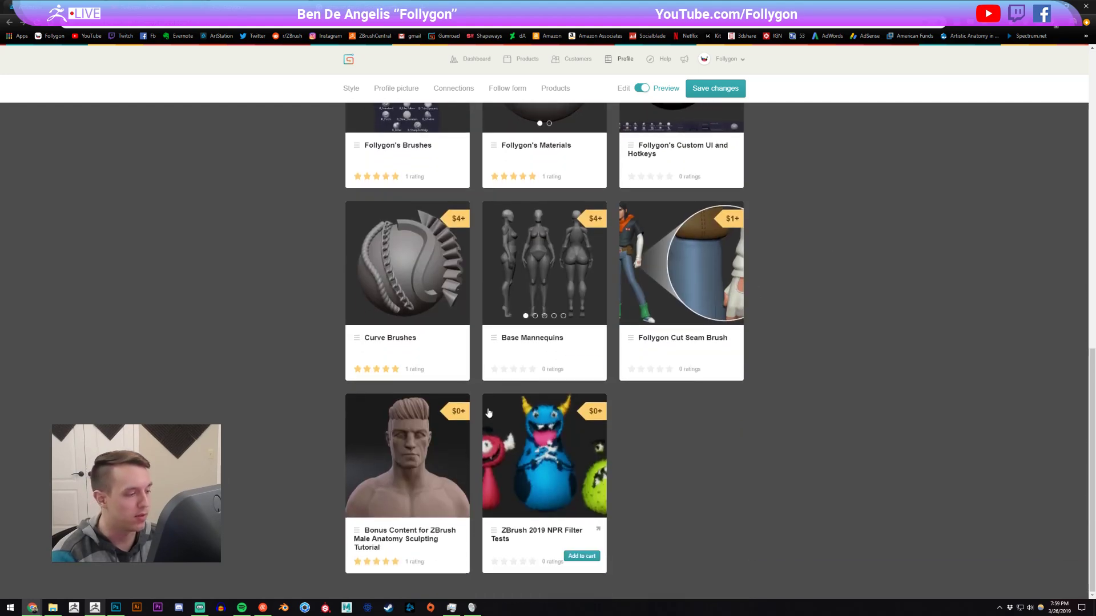
scroll(883, 386, "up", 10)
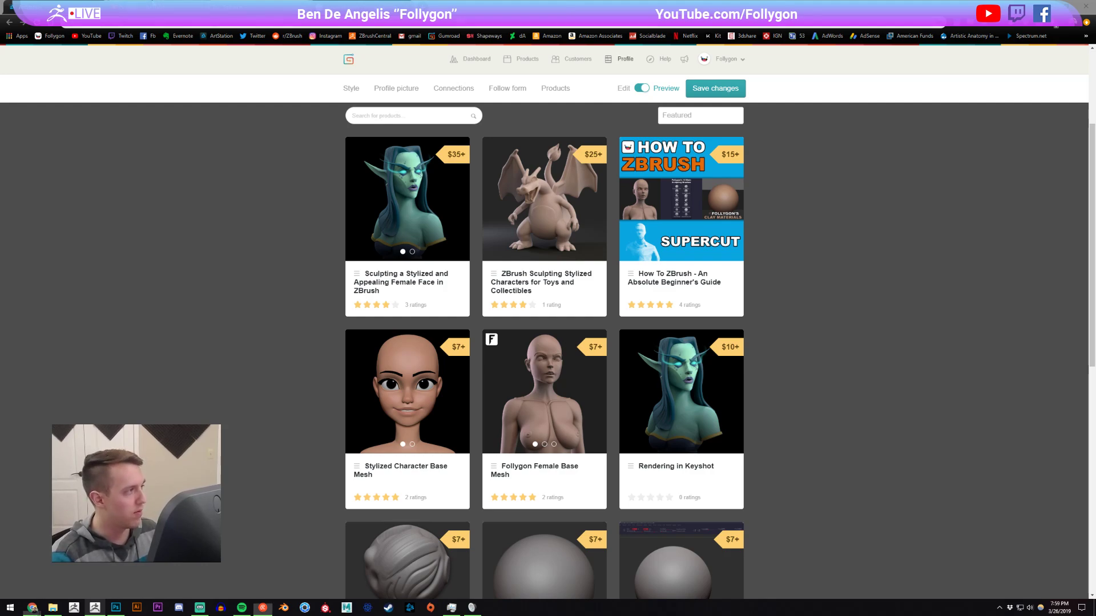
left_click(171, 7)
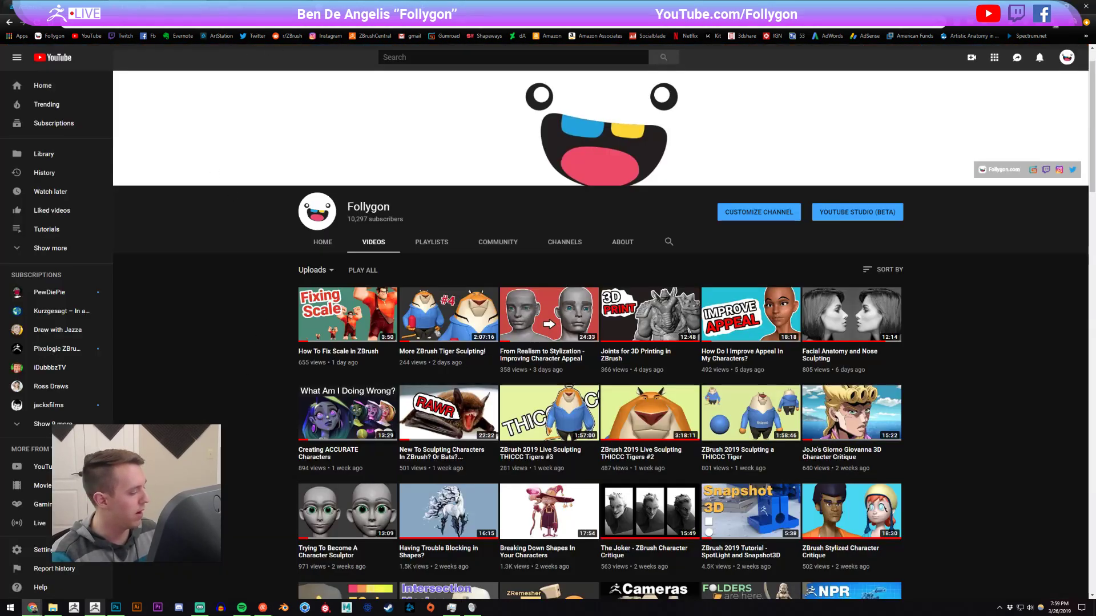
Switch back to ZBrush and review the full tiger model from the front against the reference.
left_click(98, 609)
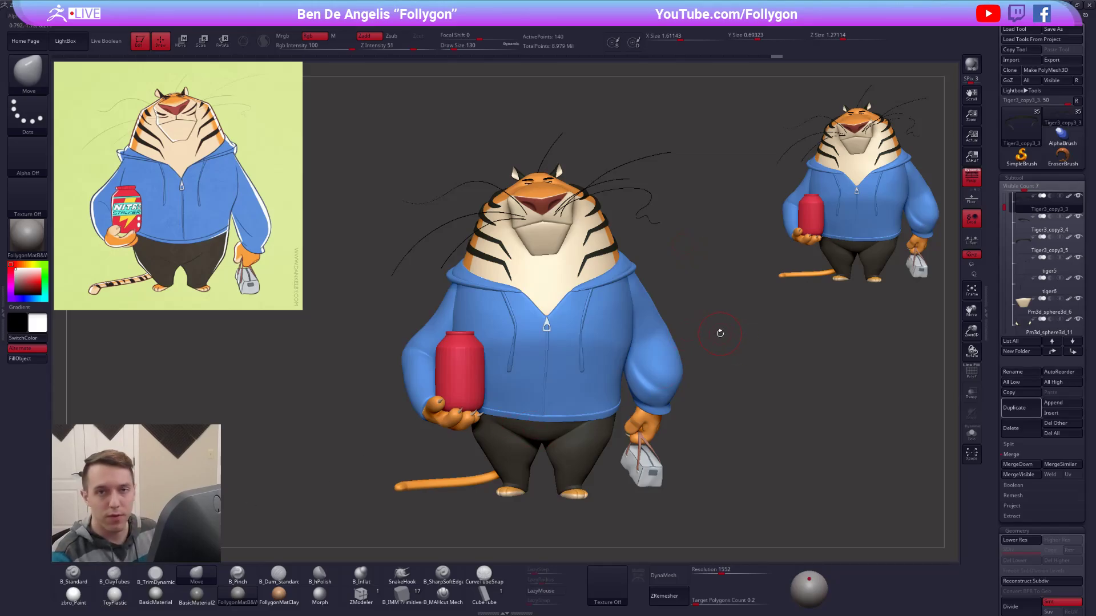
mouse_move(527, 296)
right_mouse_down("alt")
mouse_move(558, 317)
mouse_move(589, 306)
mouse_move(551, 292)
mouse_move(514, 297)
mouse_move(577, 294)
mouse_move(559, 325)
right_mouse_up("alt")
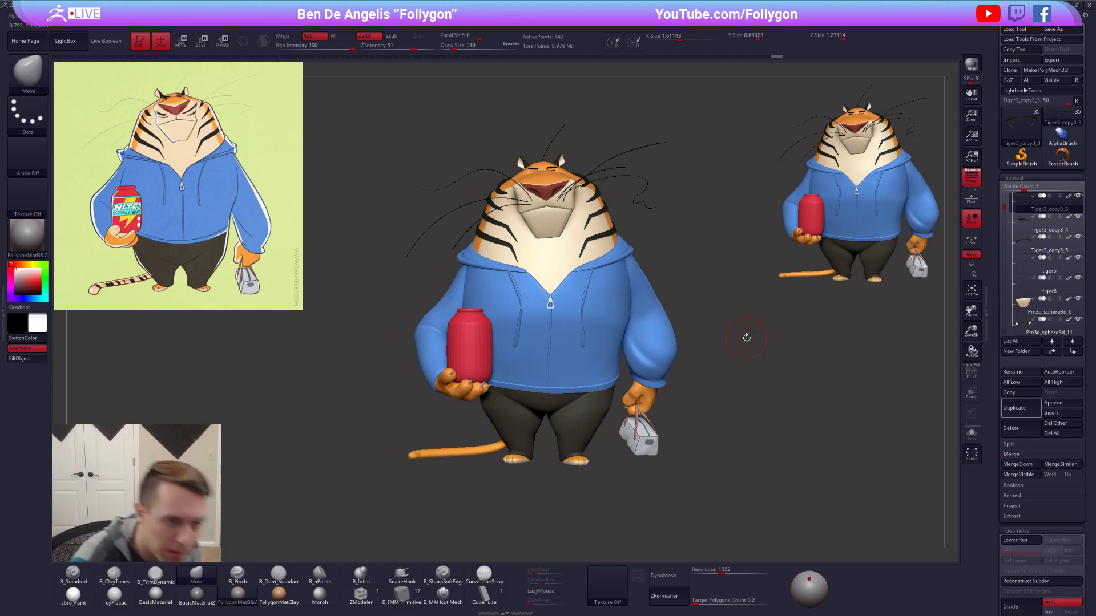
left_click_drag(724, 268, 719, 366, "alt")
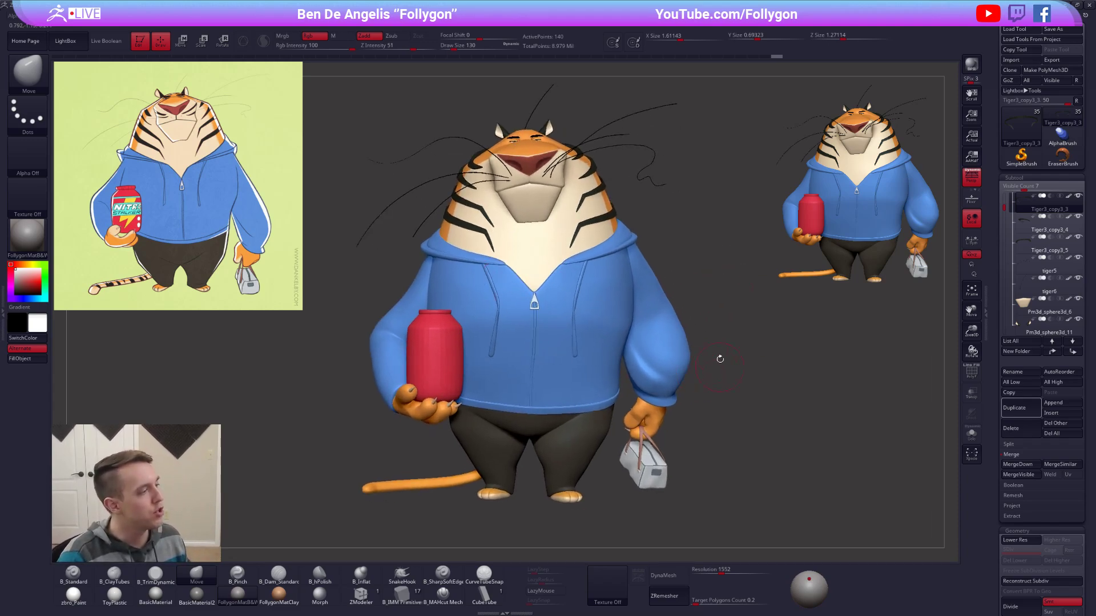